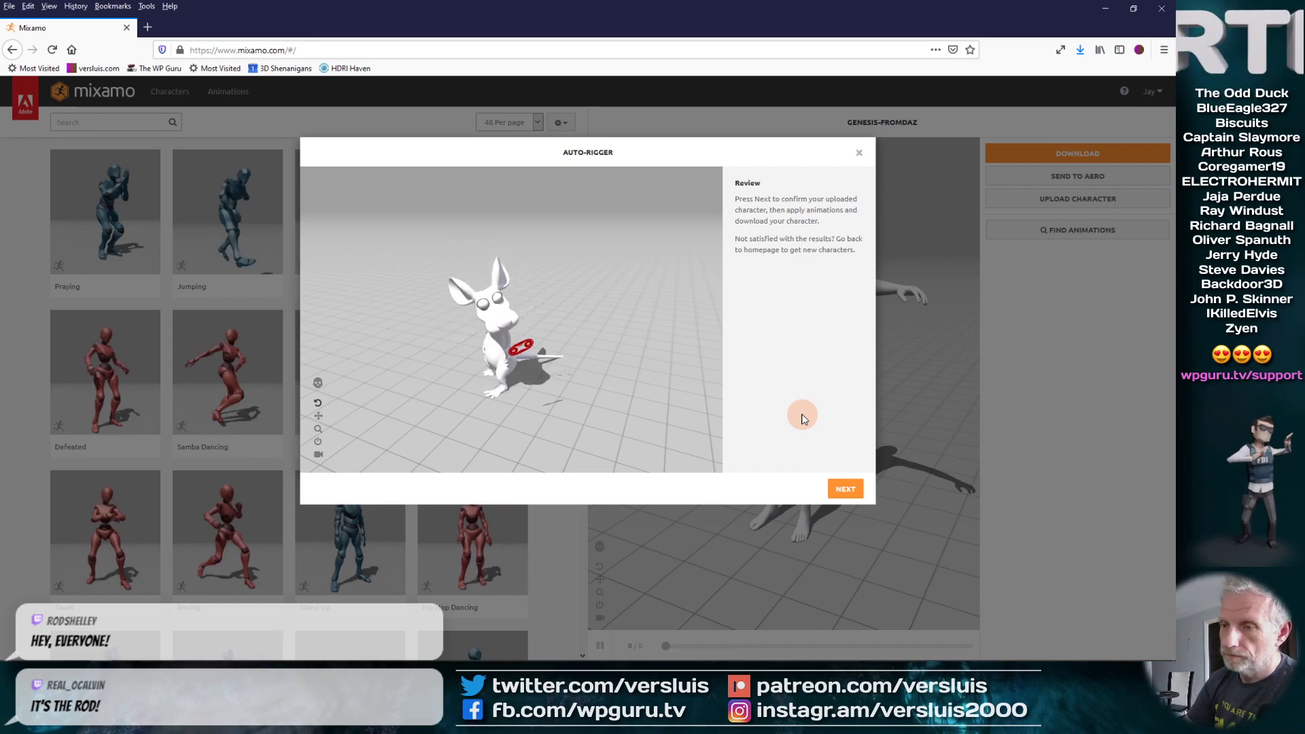
# - Accept the auto-rigged rat character and search the animation library for "sneak"
pyautogui.click(836, 484)
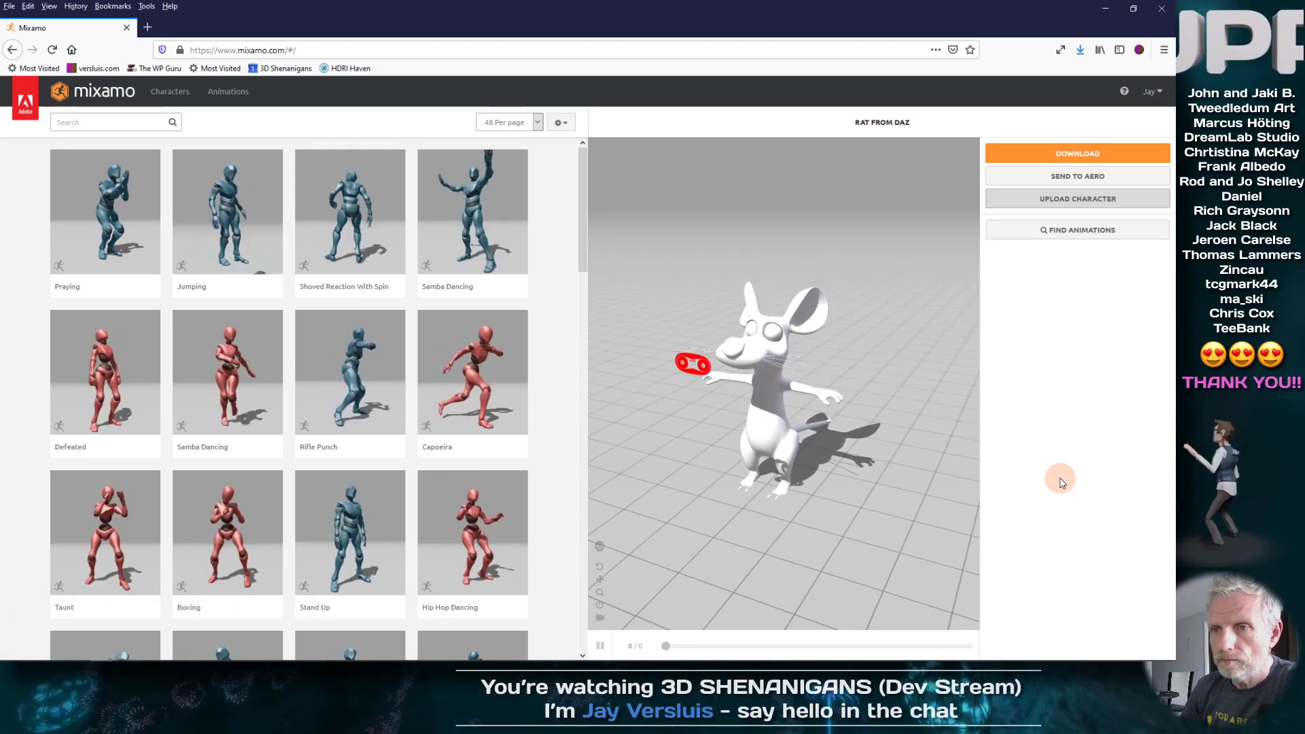
pyautogui.moveTo(582, 239); pyautogui.dragTo(593, 193)
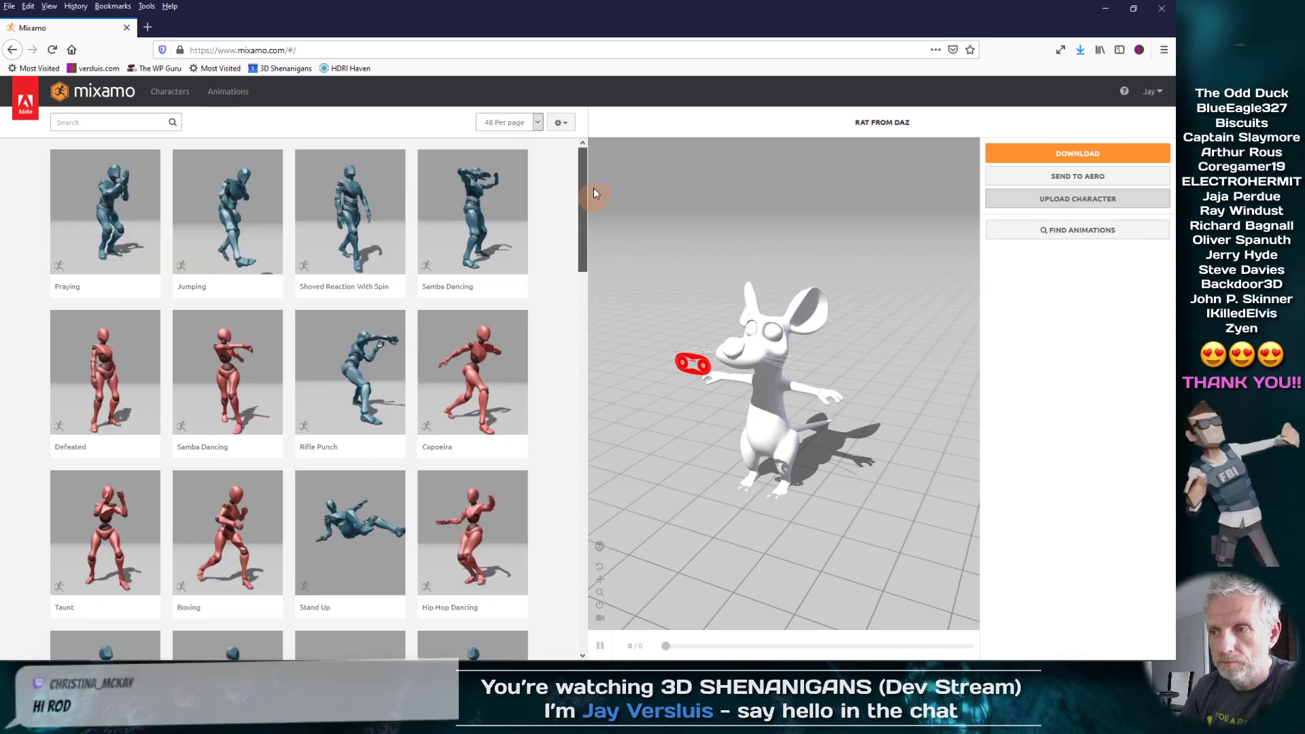
pyautogui.click(109, 121)
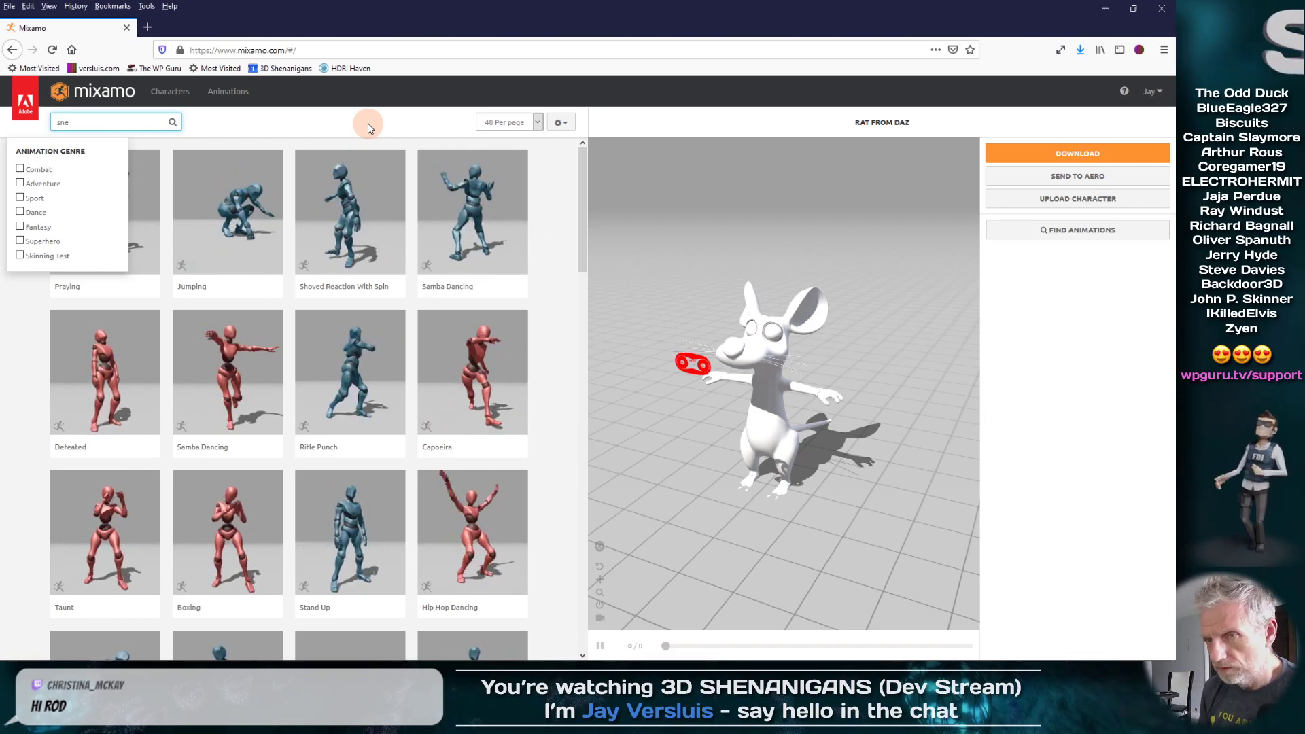
pyautogui.press('Return')
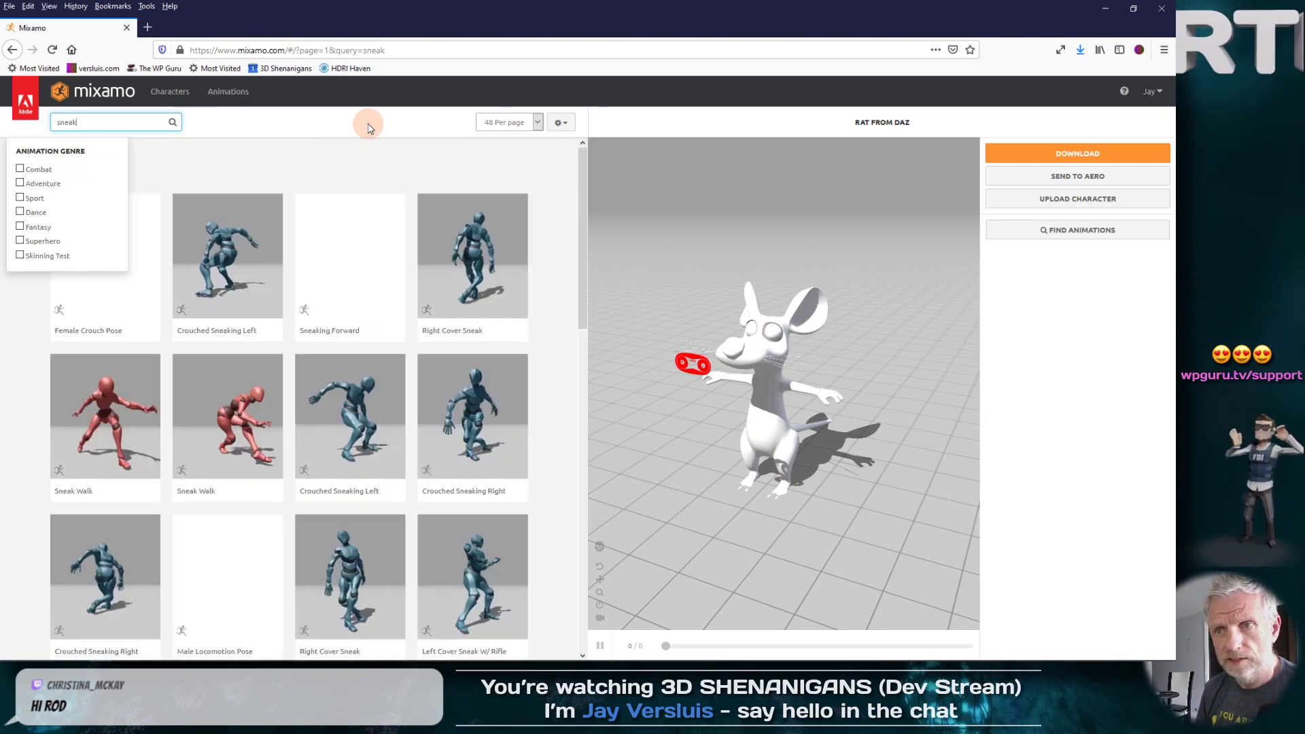
# - Preview the Sneaking Forward animation on the rat with In Place turned on and then off
pyautogui.click(347, 275)
pyautogui.click(997, 369)
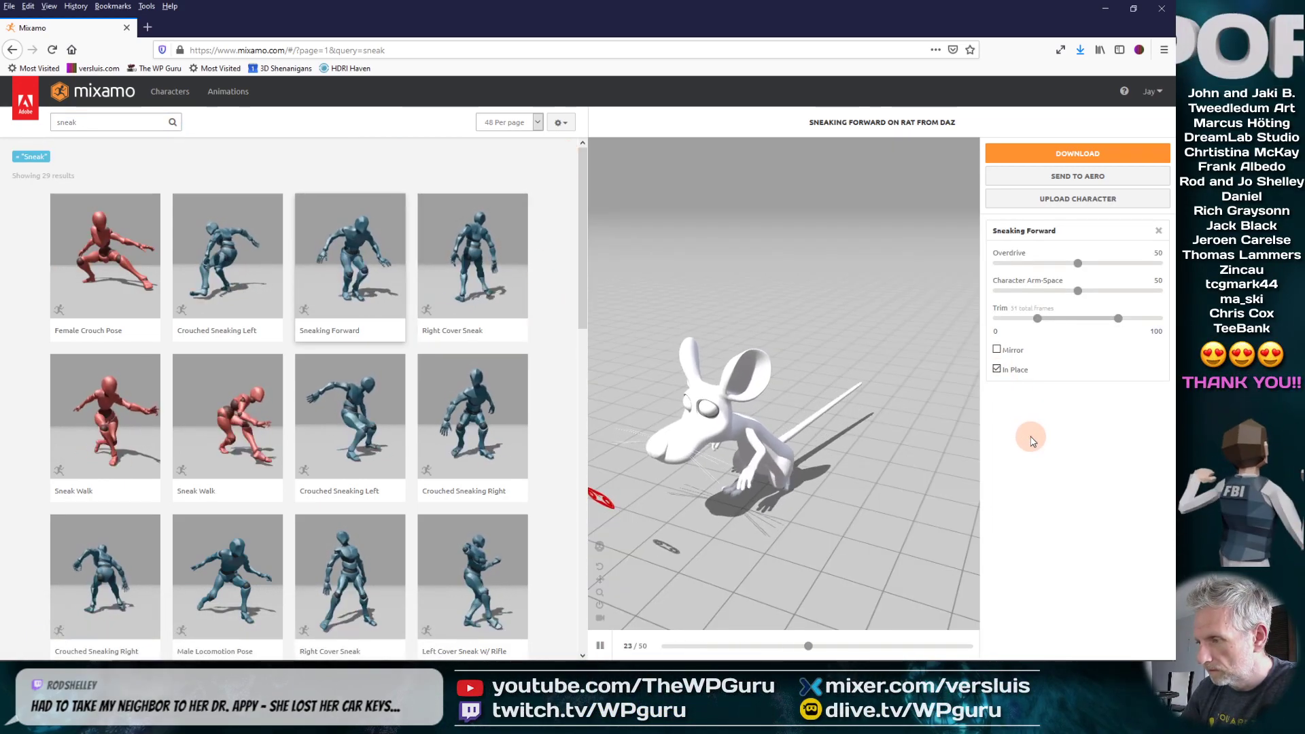
pyautogui.click(997, 370)
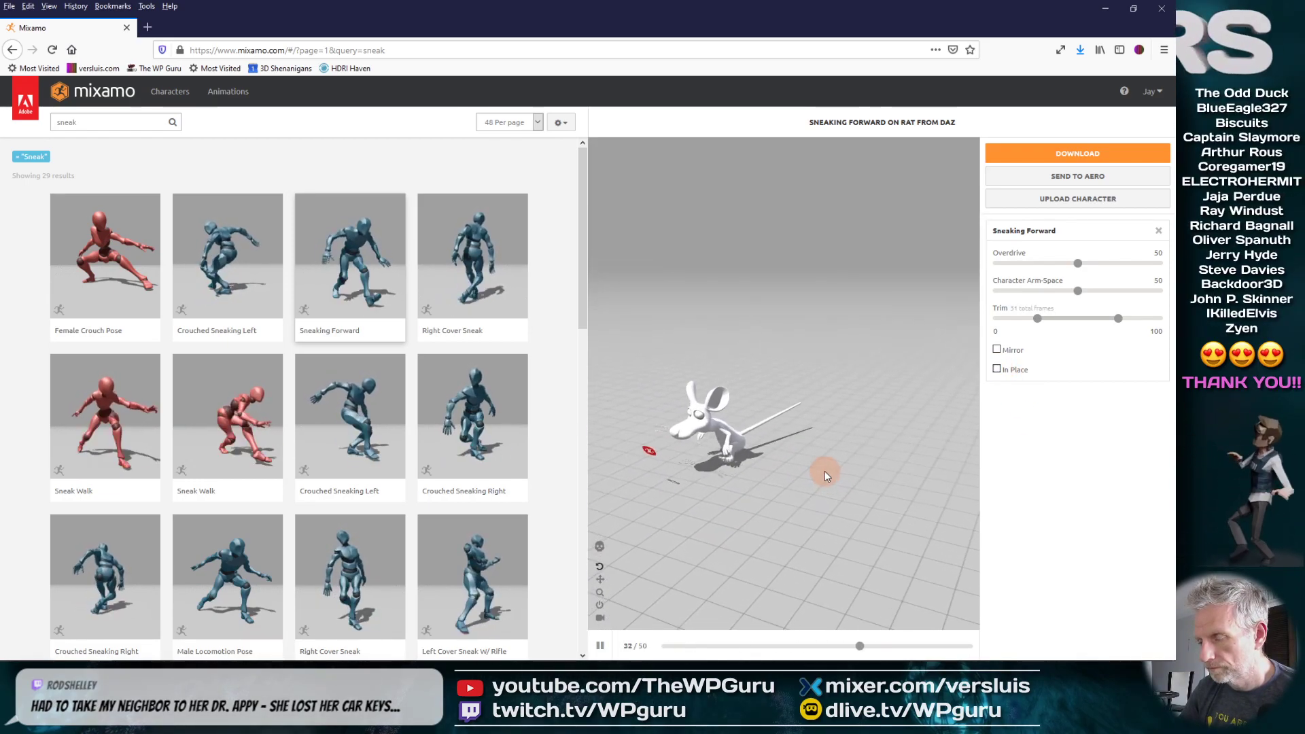
pyautogui.moveTo(599, 583); pyautogui.dragTo(736, 516)
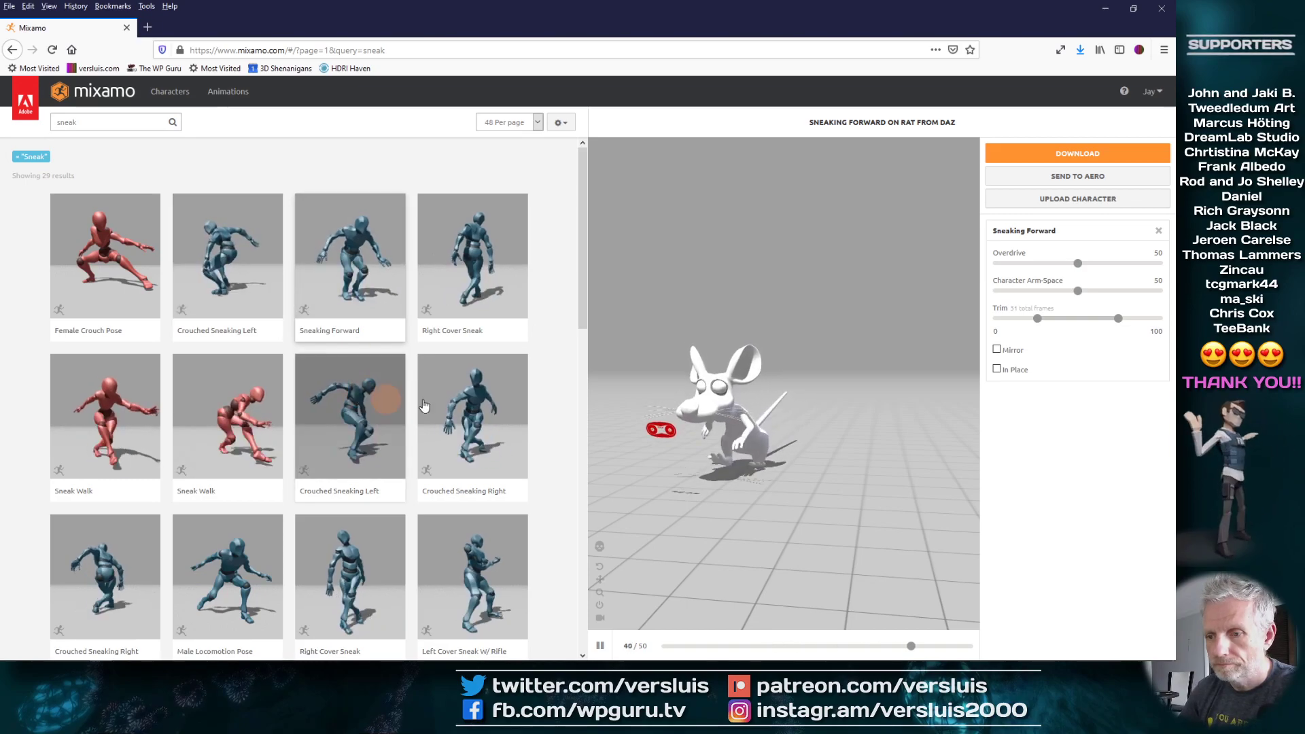
# - Preview both Left Cover Sneak animations on the rat, one after the other
pyautogui.scroll(-3, 545, 365)
pyautogui.scroll(-2, 545, 364)
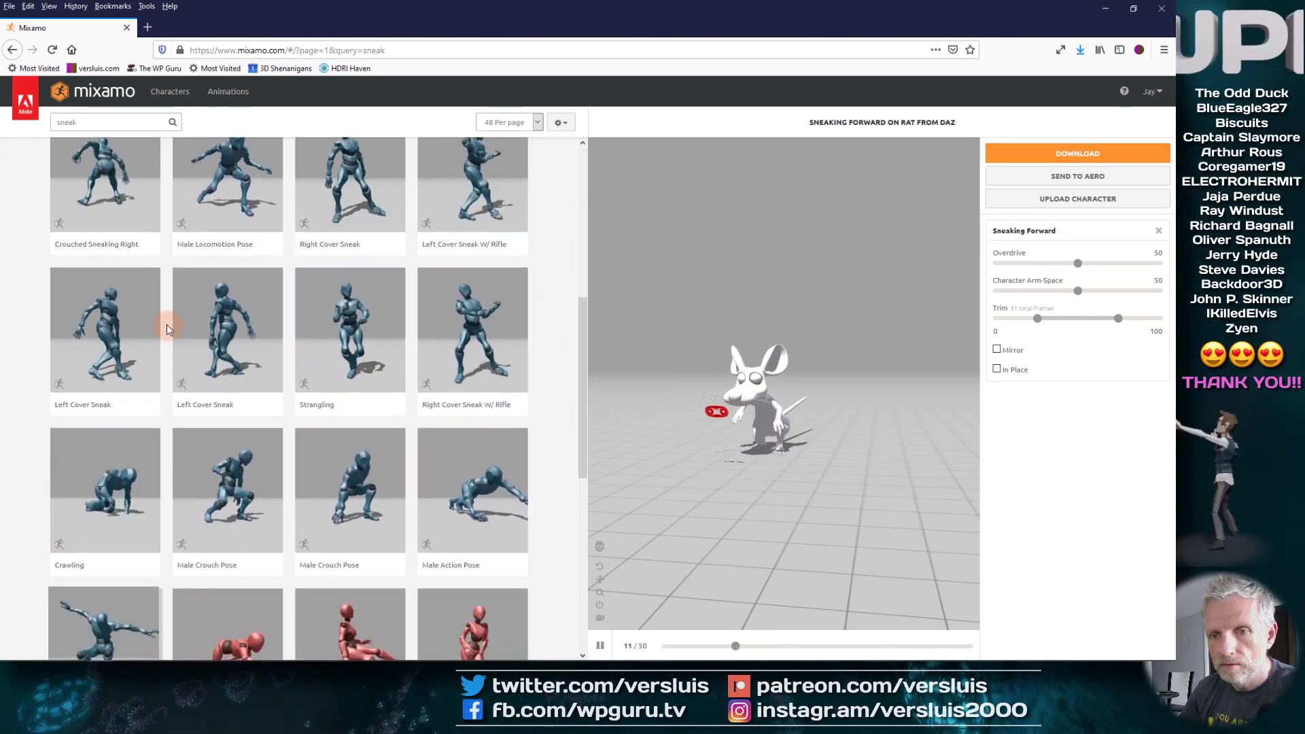
pyautogui.click(138, 326)
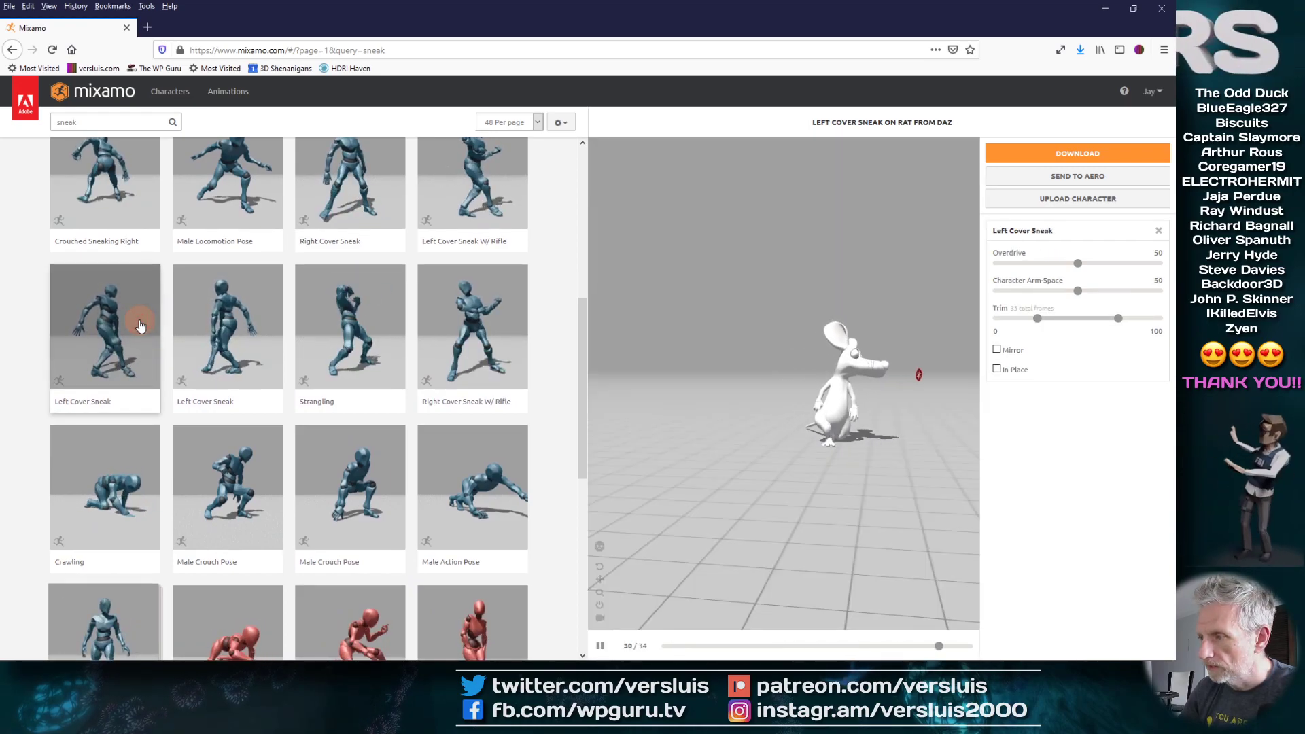
pyautogui.moveTo(644, 403); pyautogui.dragTo(658, 472)
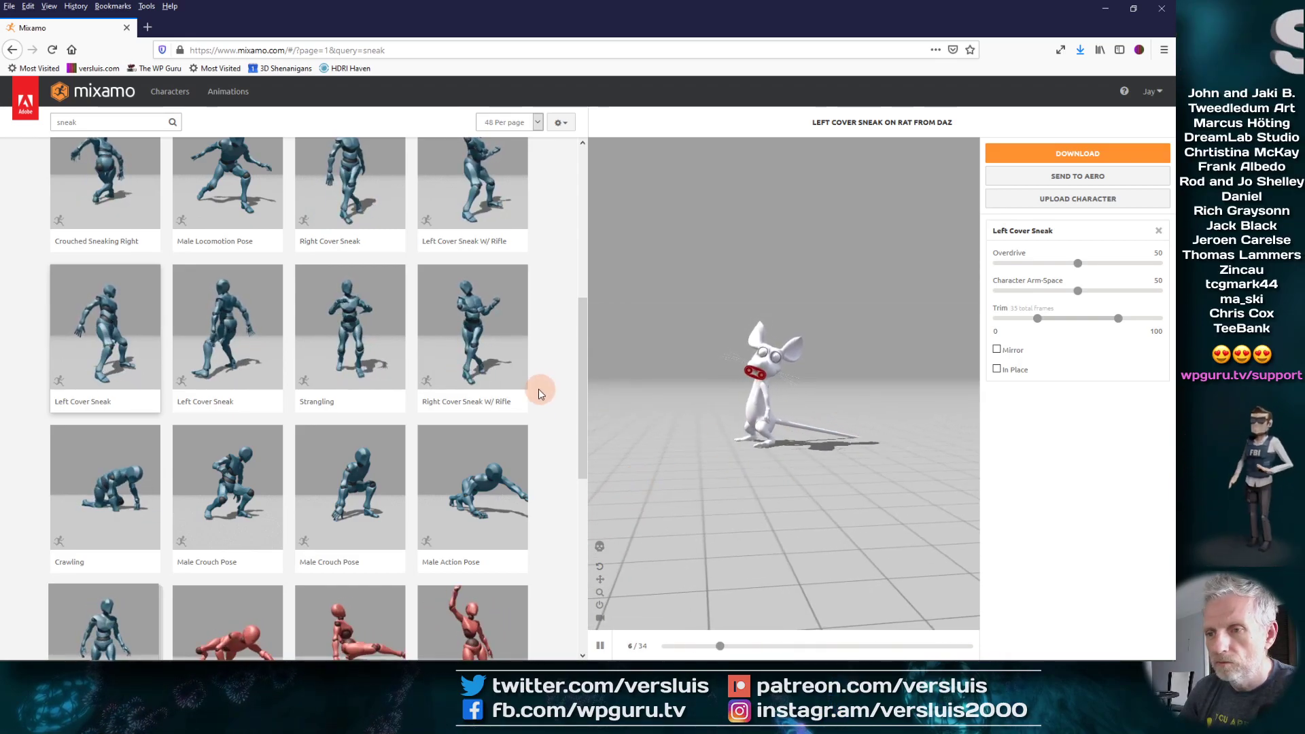
pyautogui.click(212, 325)
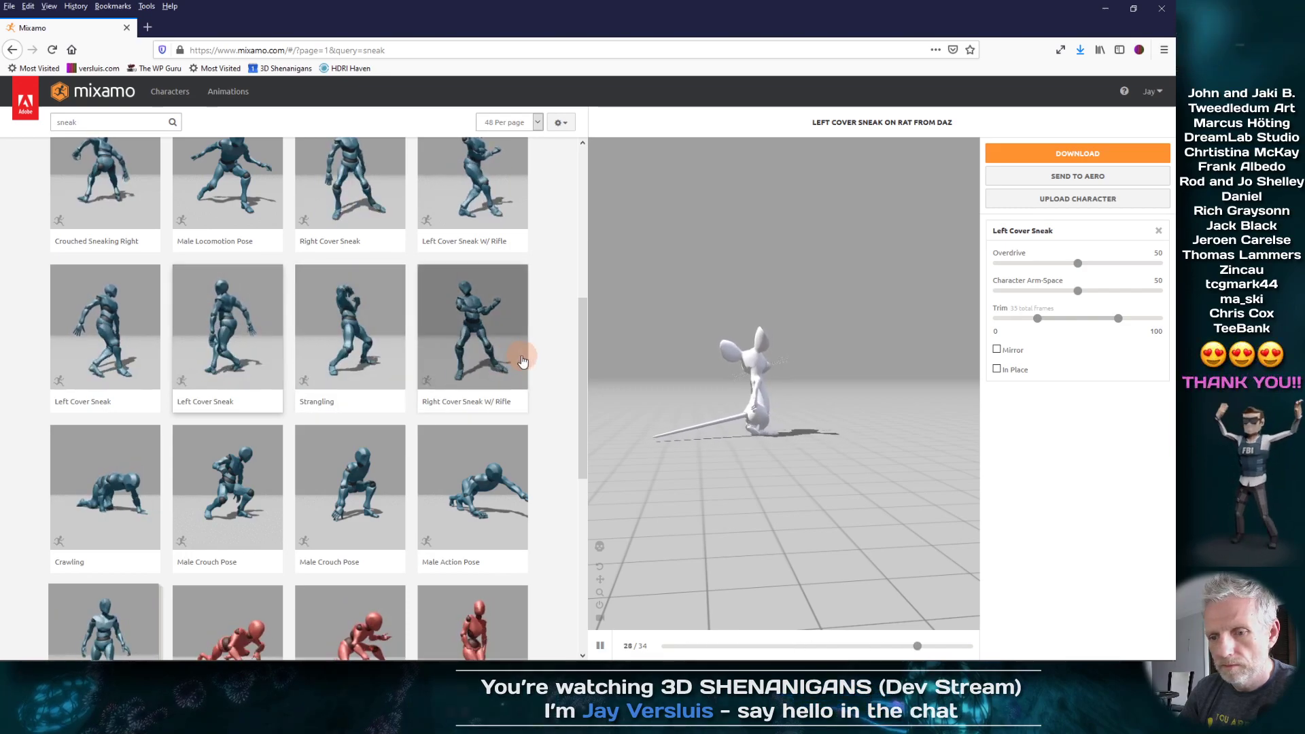
# - Preview the Talking Phone Pacing animation on the rat
pyautogui.scroll(-3, 522, 360)
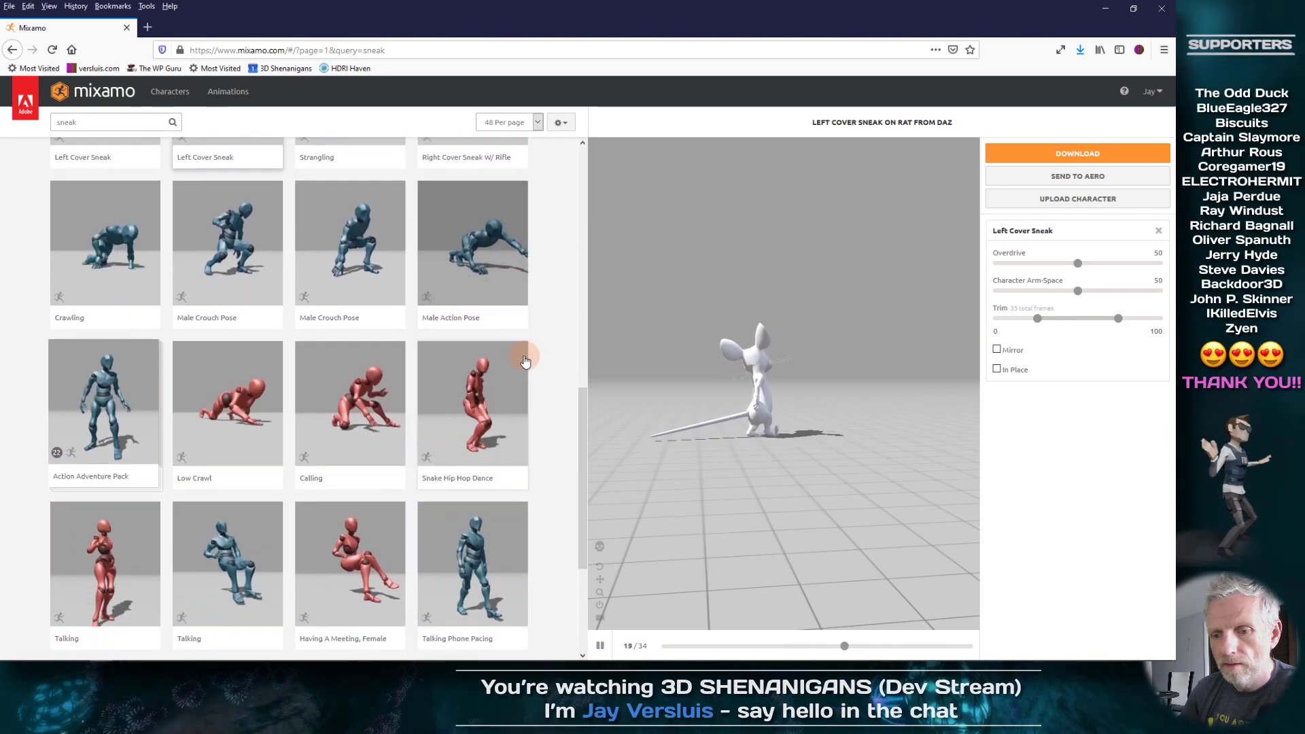
pyautogui.scroll(-2, 525, 361)
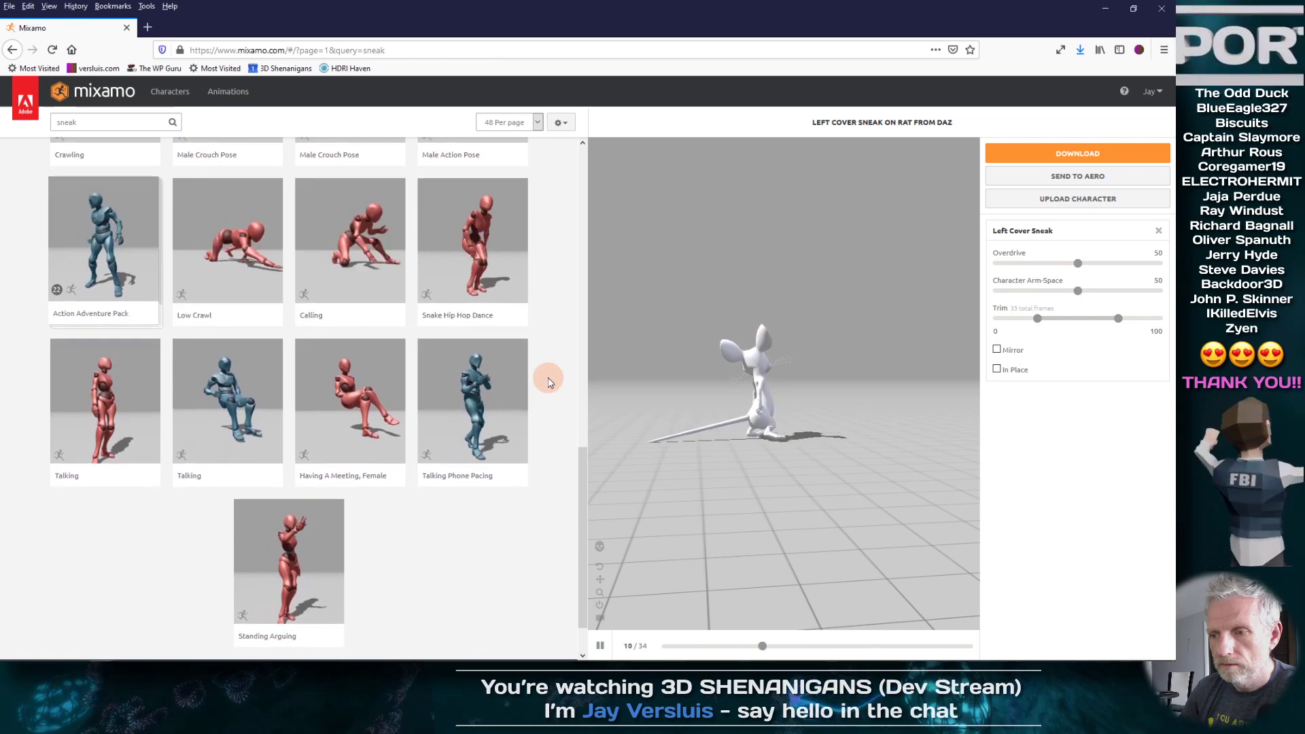
pyautogui.click(492, 408)
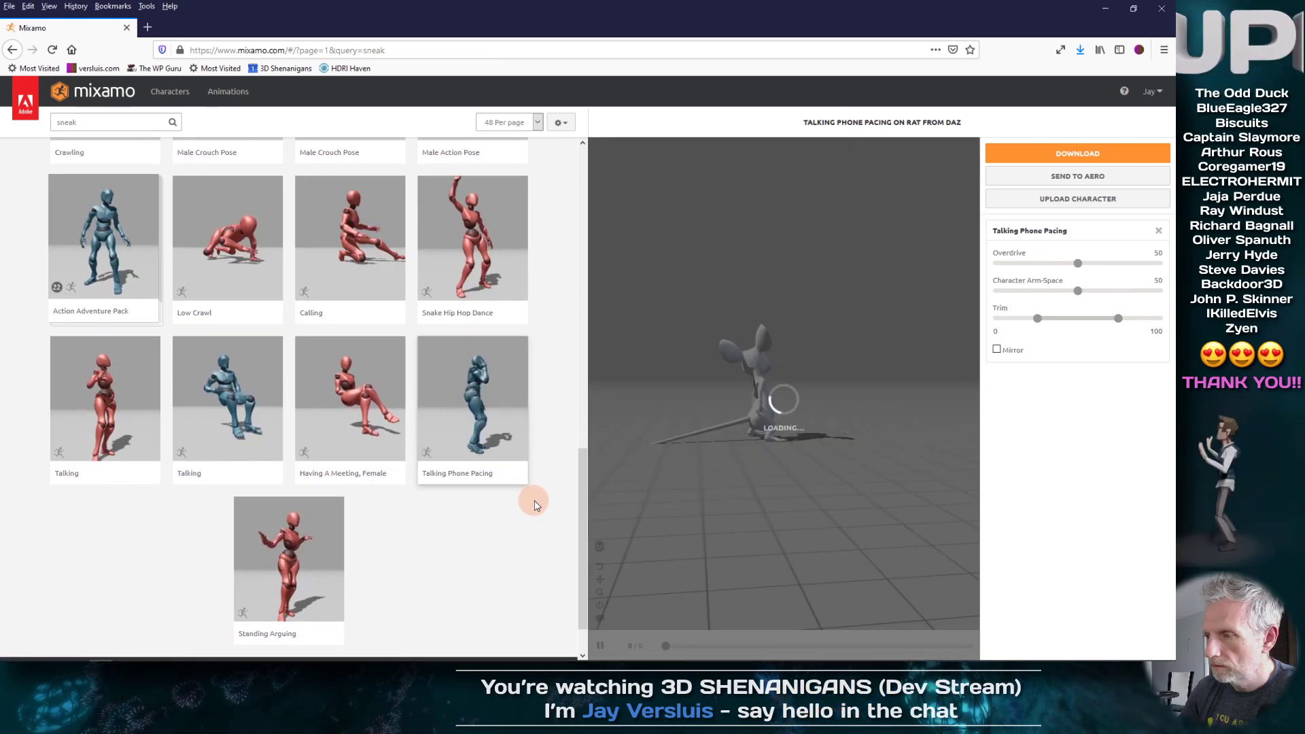
pyautogui.moveTo(655, 521); pyautogui.dragTo(555, 490)
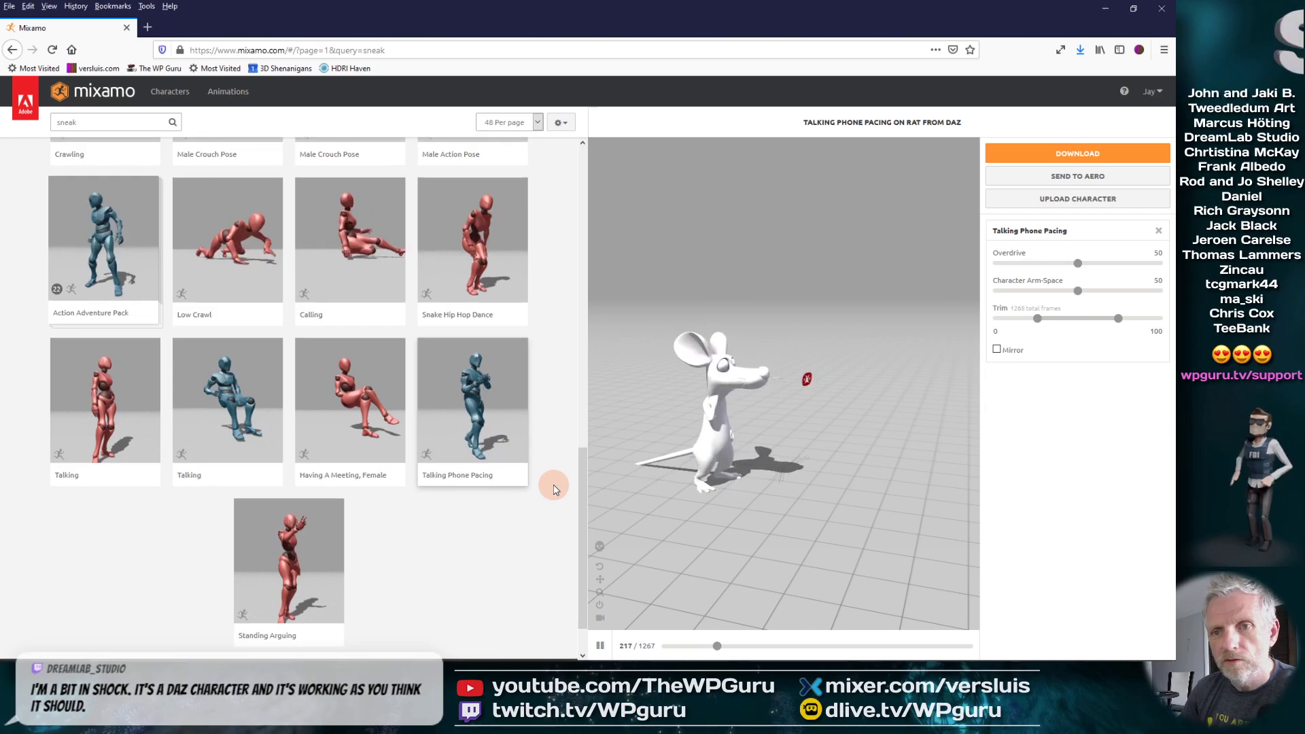
# - Replace the animation search term with "walk" and run the search
pyautogui.scroll(6, 555, 489)
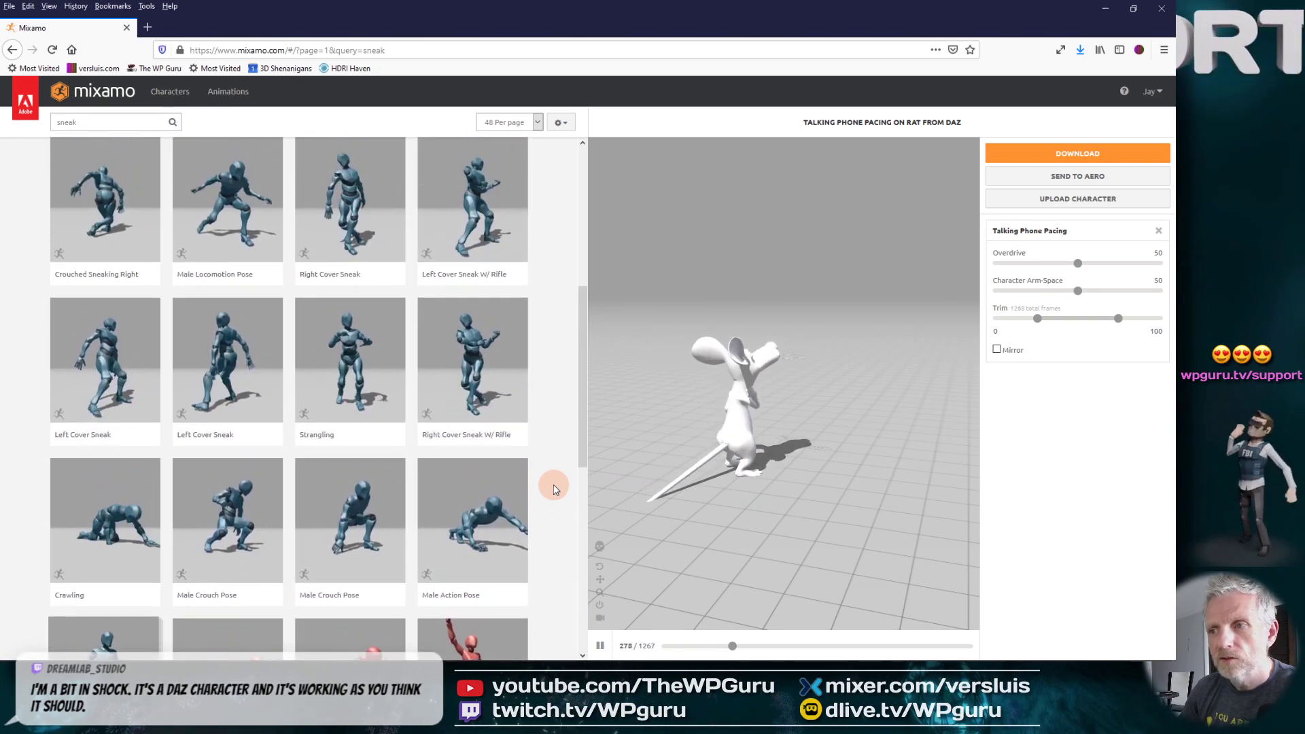
pyautogui.scroll(3, 555, 489)
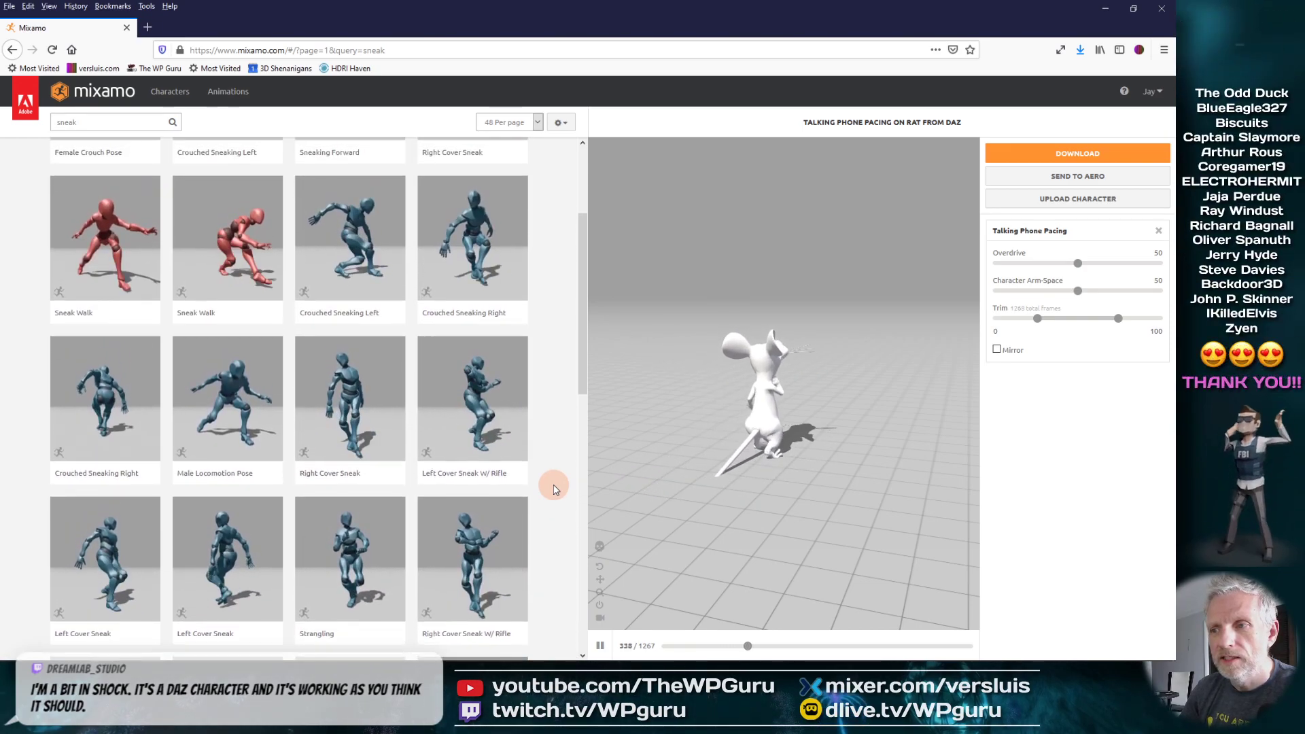
pyautogui.scroll(3, 555, 489)
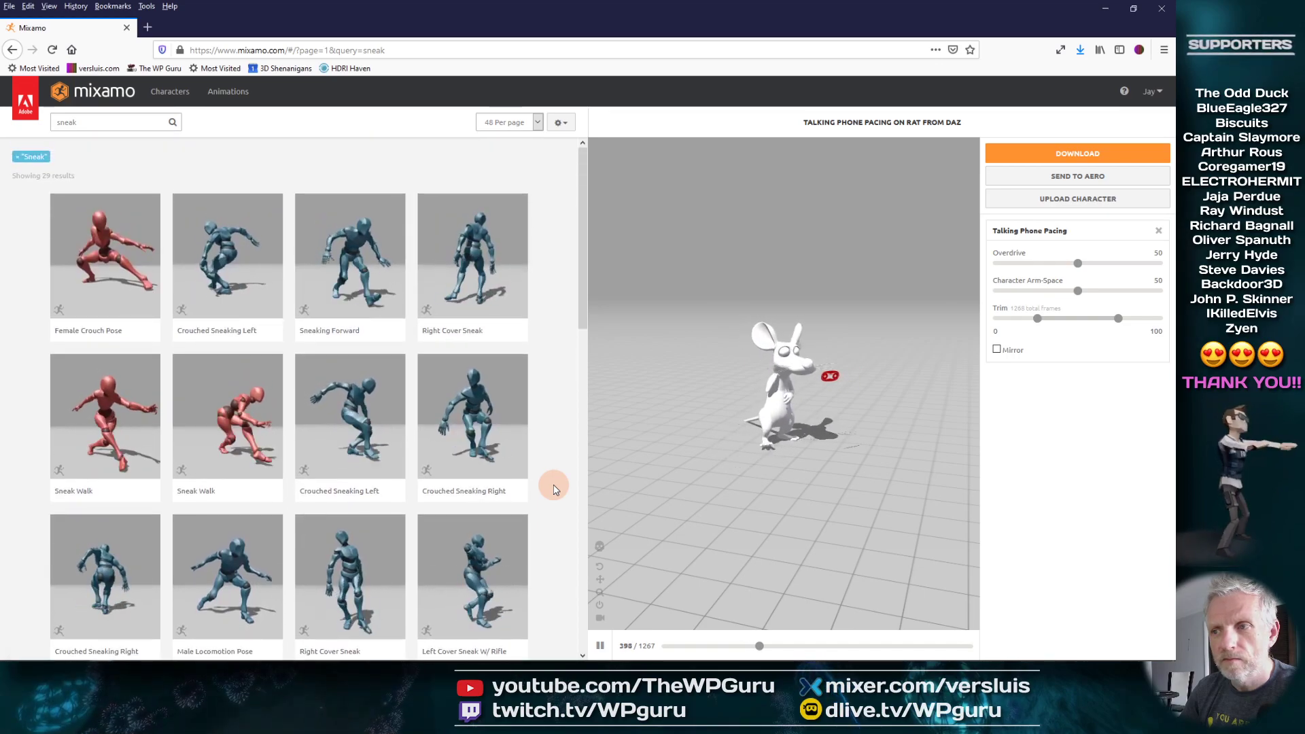
pyautogui.doubleClick(109, 123)
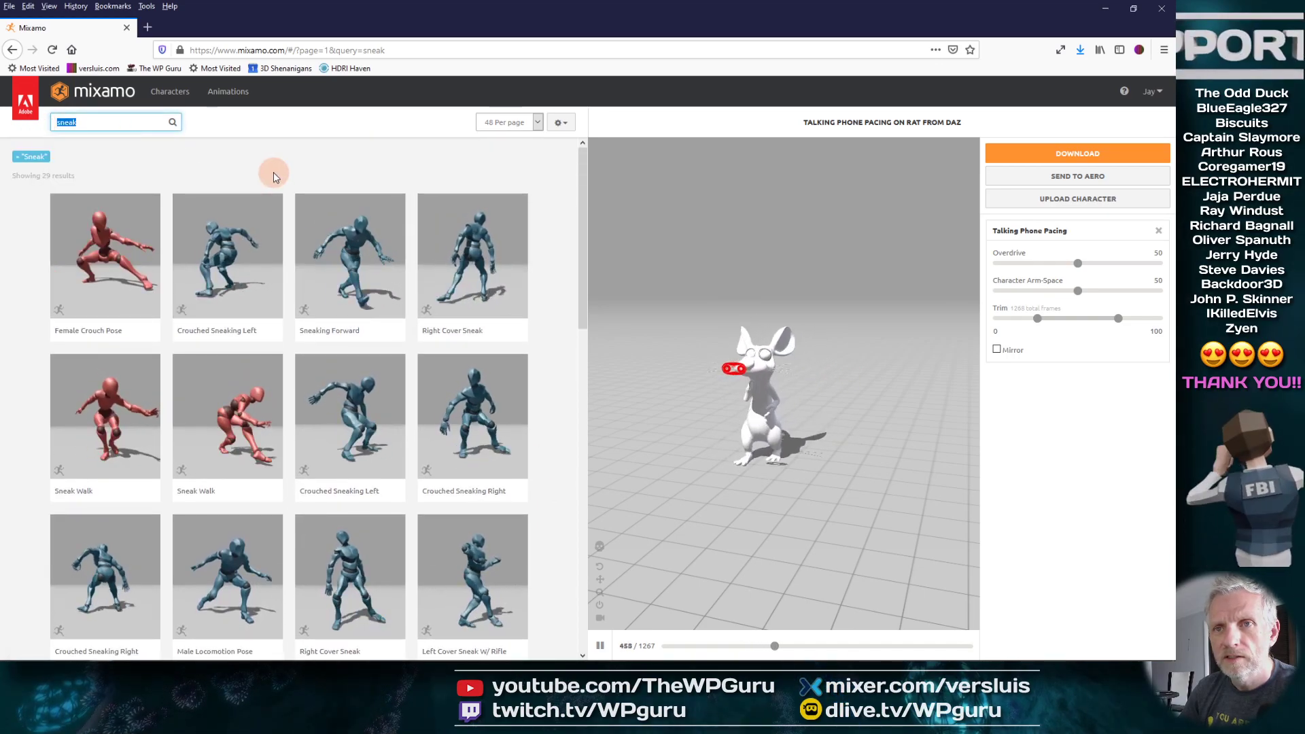
pyautogui.write('walk')
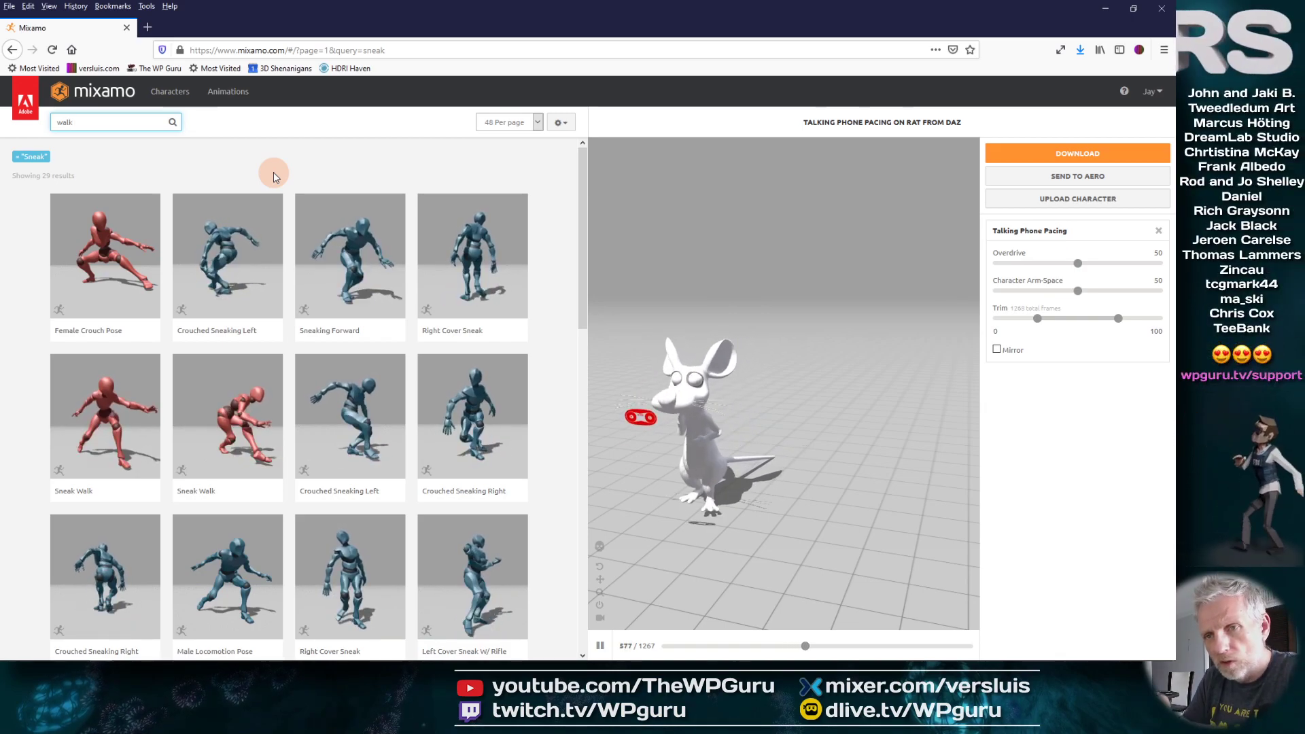
pyautogui.press('Return')
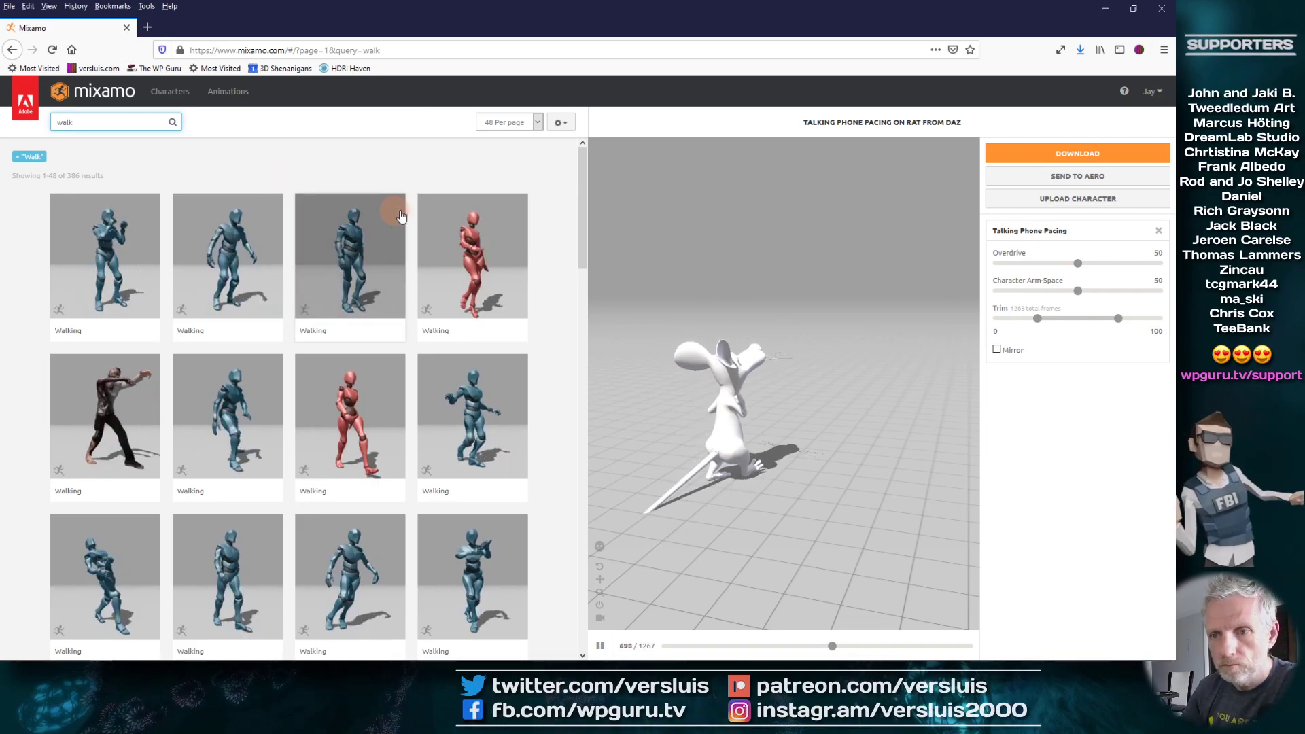
# - Preview the Walking animation with the Rate and Carefulness settings on the rat and enable In Place
pyautogui.click(488, 420)
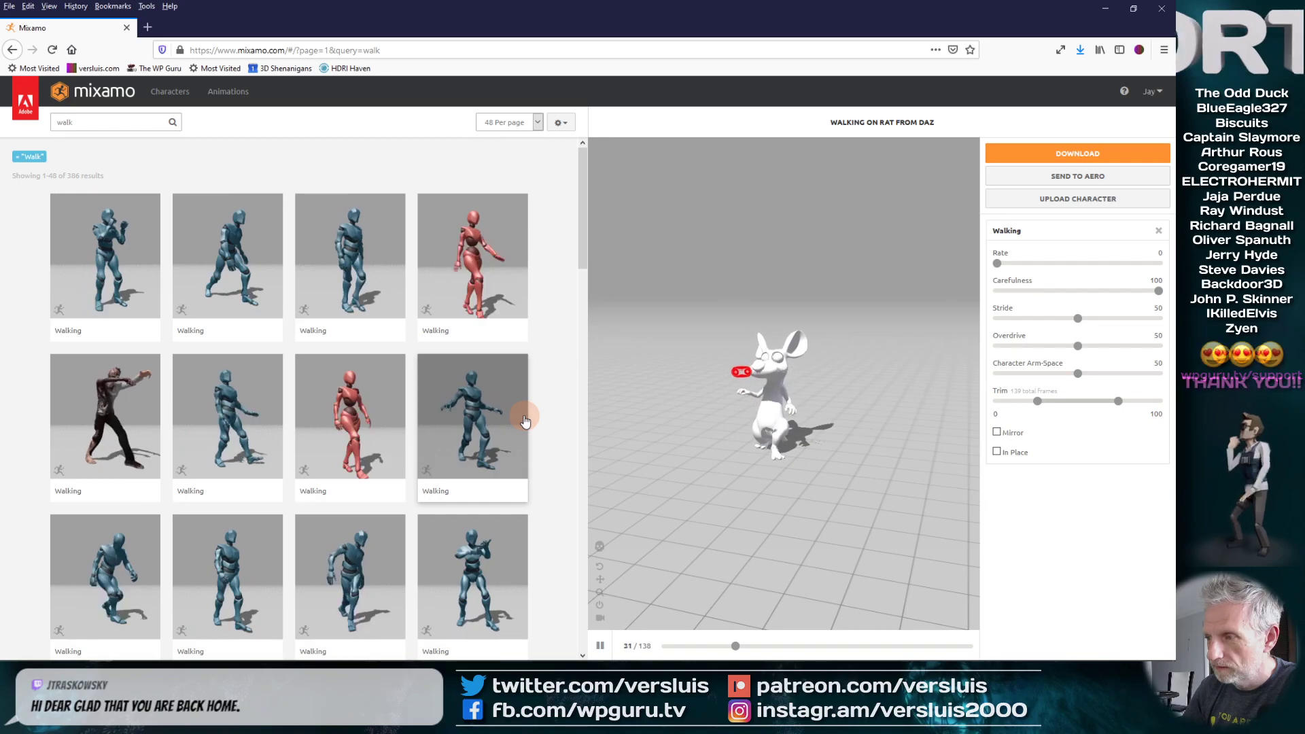
pyautogui.moveTo(755, 486)
pyautogui.mouseDown()
pyautogui.moveTo(728, 486)
pyautogui.moveTo(745, 485)
pyautogui.mouseUp()
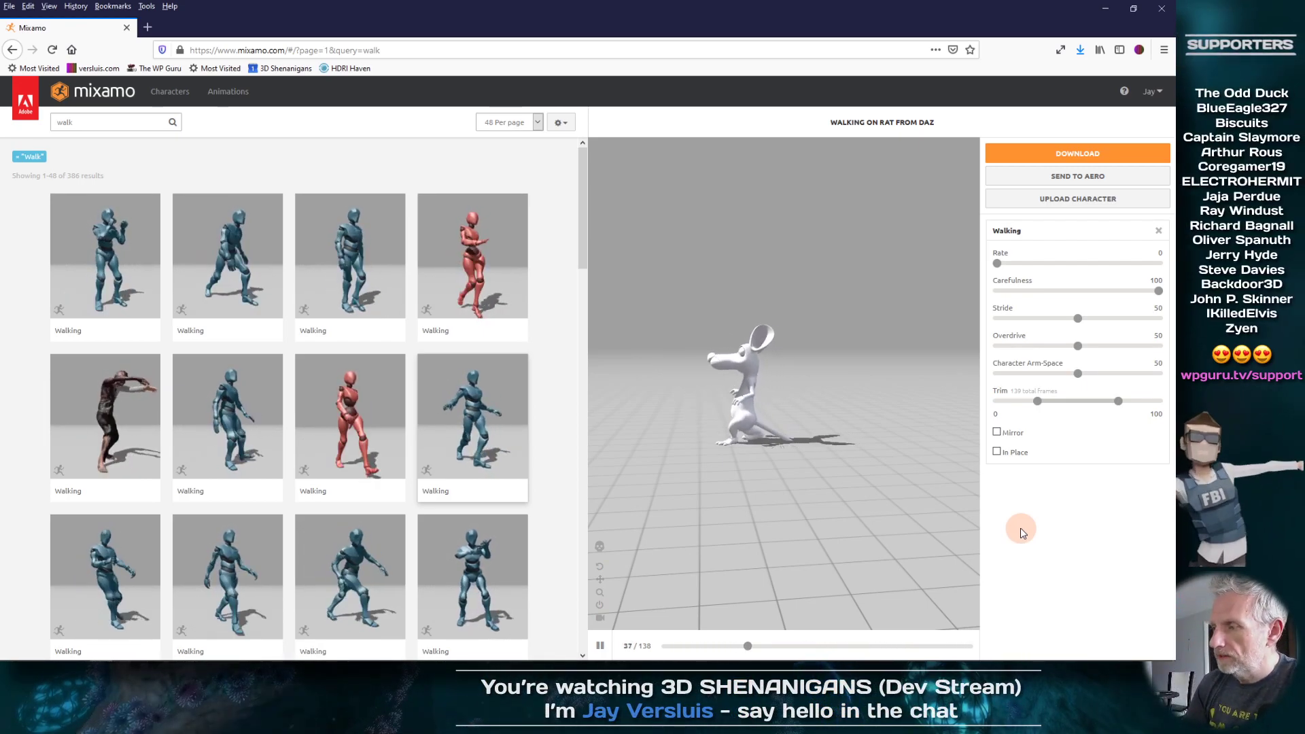
pyautogui.click(997, 452)
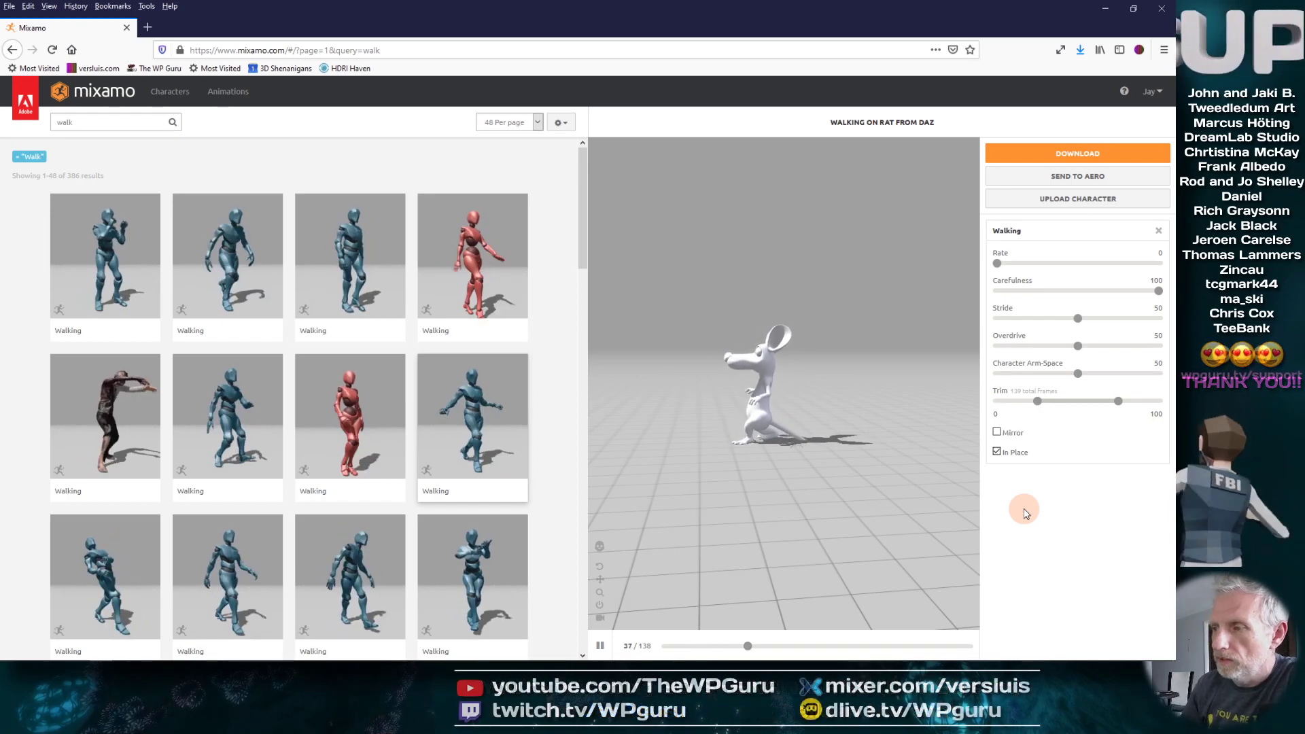
# - Apply the zombie-style Walking animation to the rat and enable In Place
pyautogui.click(219, 402)
pyautogui.click(122, 404)
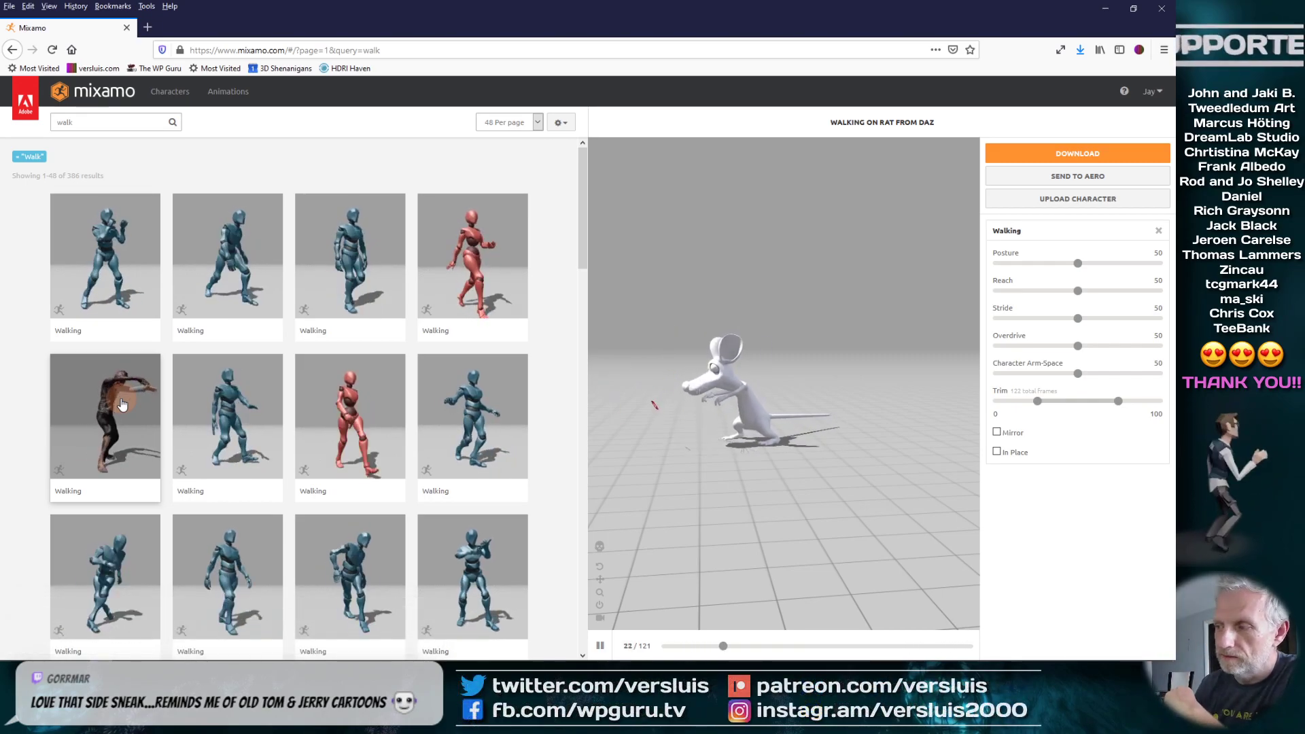
pyautogui.click(997, 451)
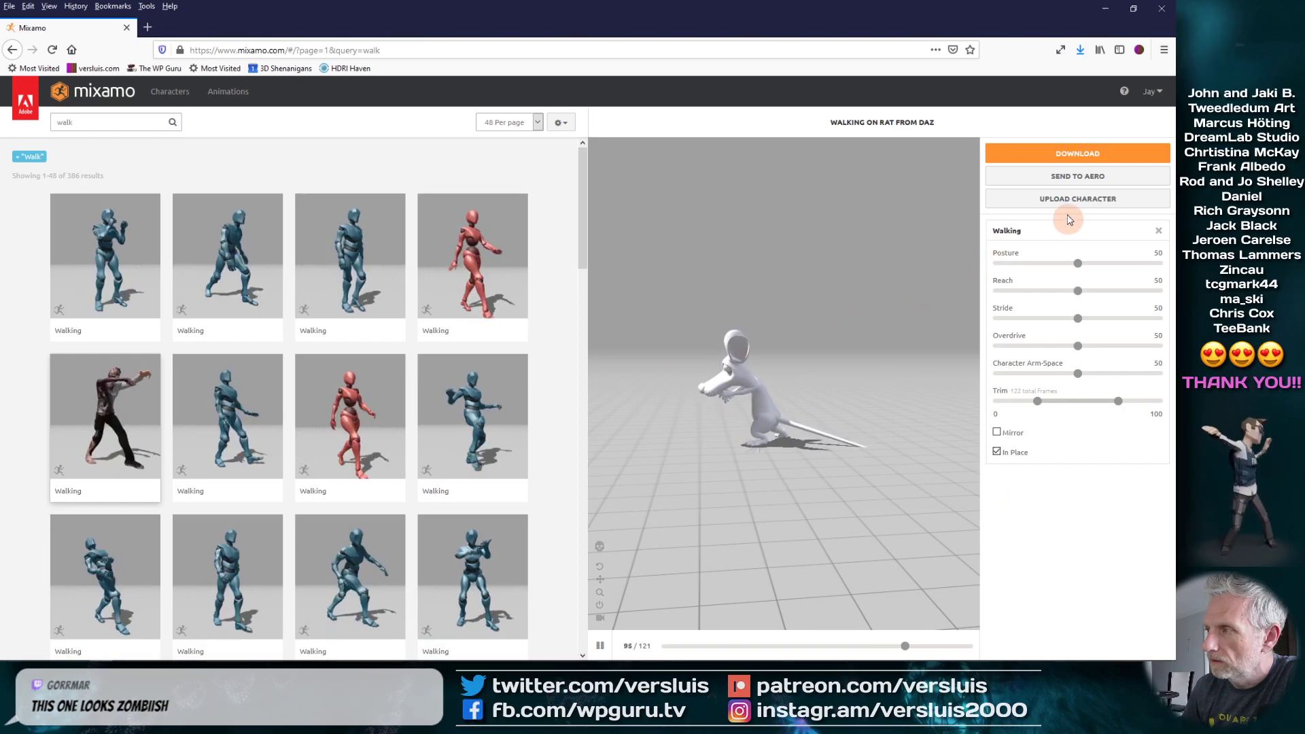
# - Download the animated rat as FBX with skin, 30 frames per second and no keyframe reduction, saving Walking.fbx to disk
pyautogui.click(1054, 155)
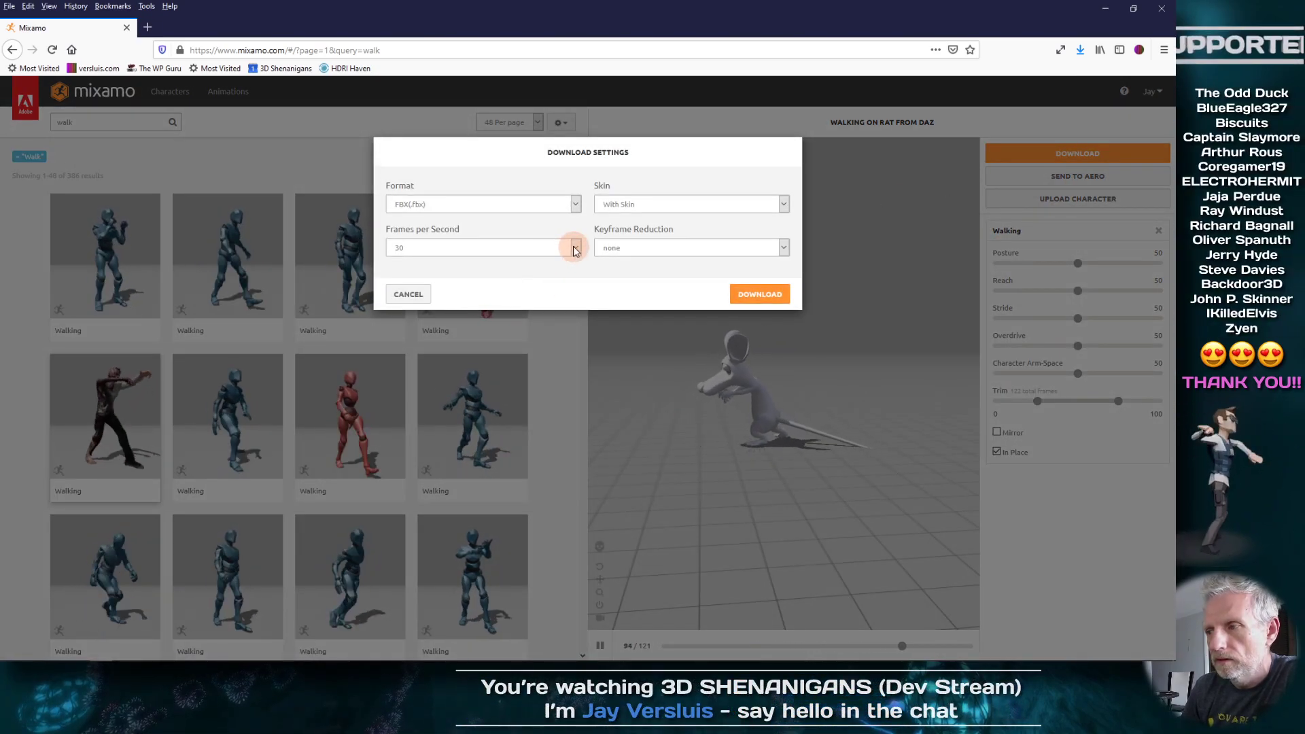
pyautogui.click(566, 298)
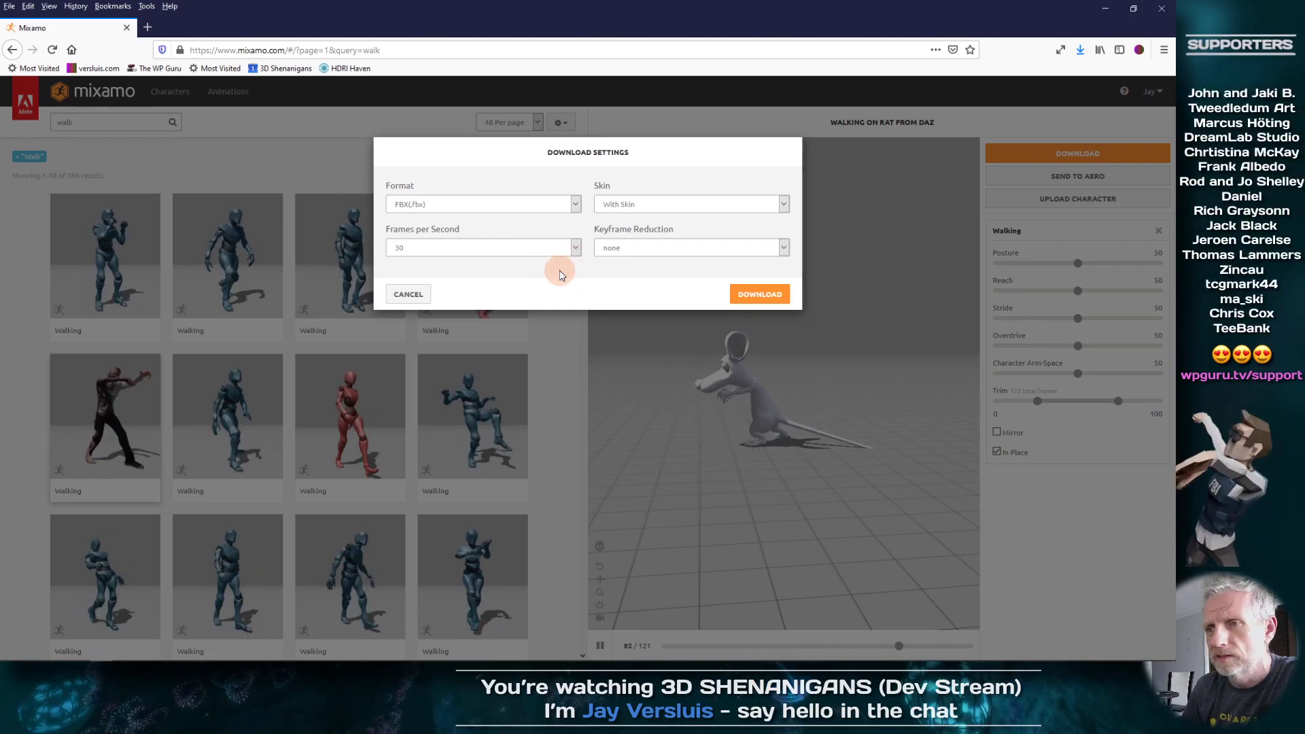
pyautogui.click(758, 296)
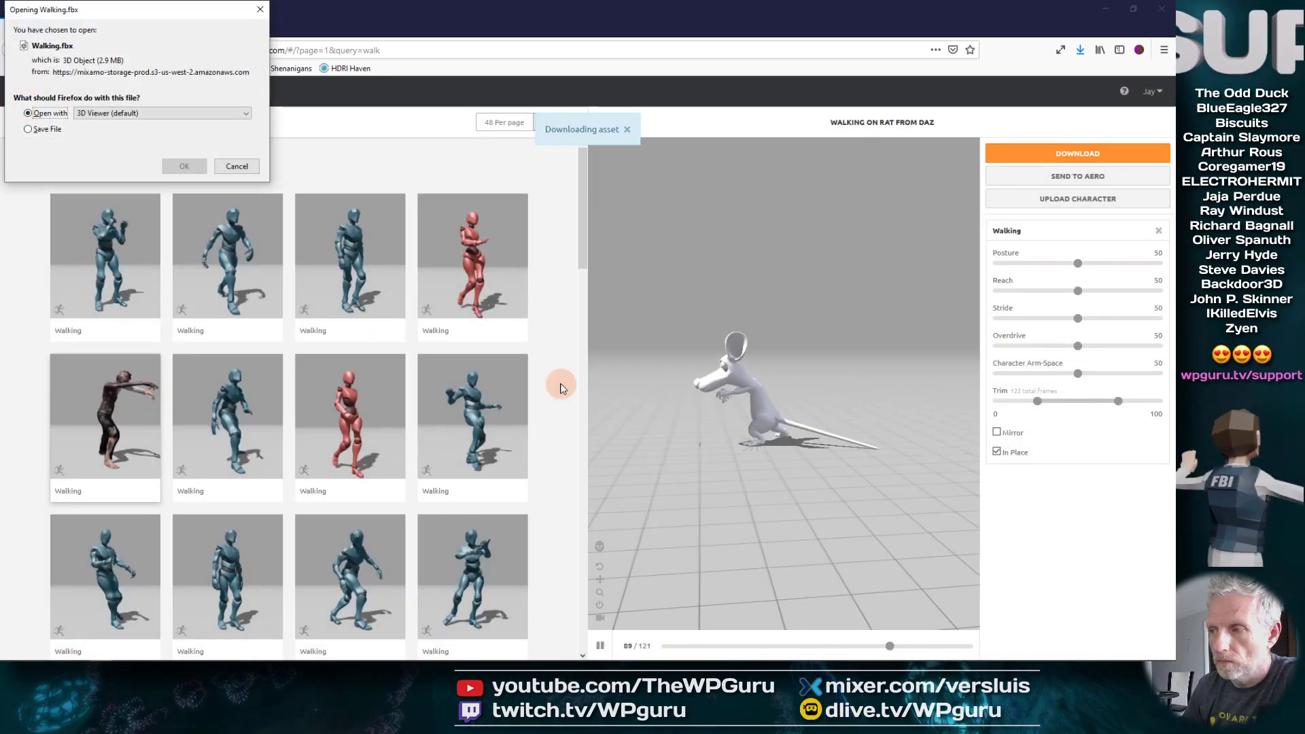
pyautogui.click(28, 131)
pyautogui.click(184, 167)
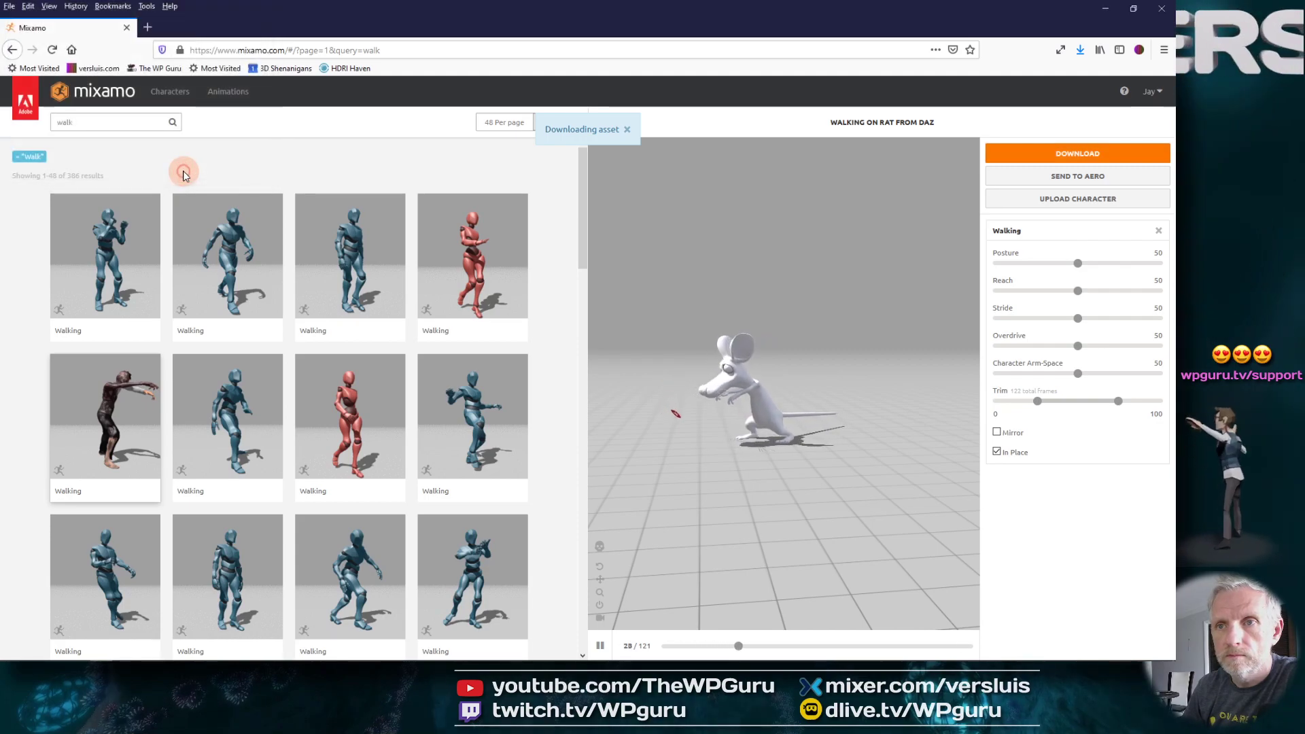
# - Minimize DAZ Studio, switch to File Explorer, show the Downloads folder containing Walking.fbx and move its window aside
pyautogui.hotkey('alt', 'Tab')
pyautogui.click(542, 380)
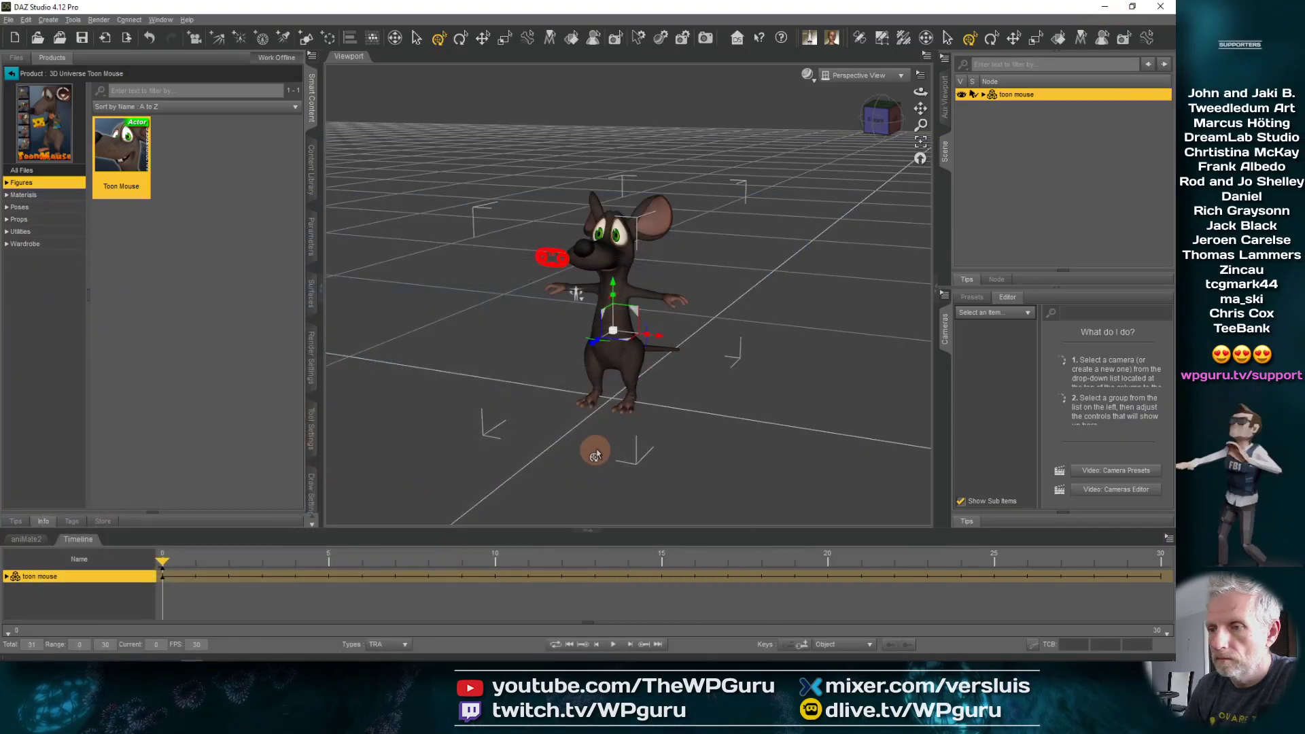
pyautogui.click(1103, 5)
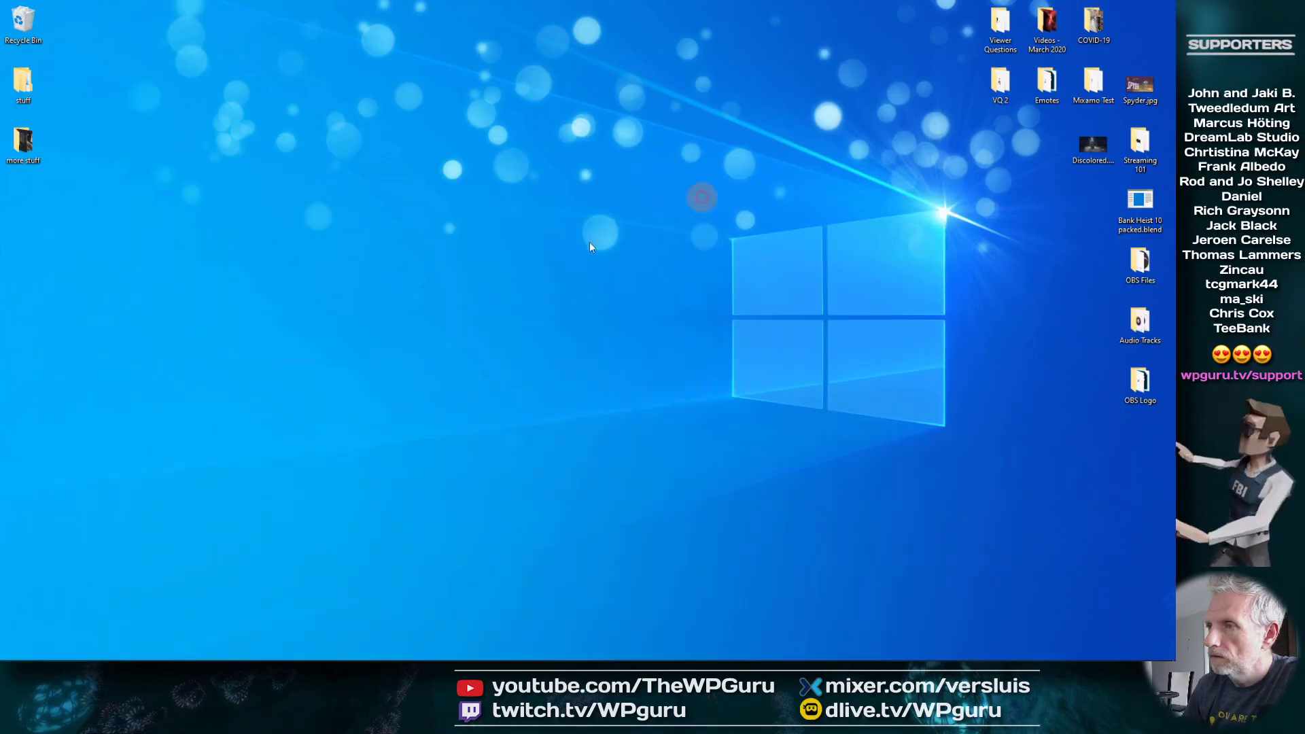
pyautogui.click(125, 657)
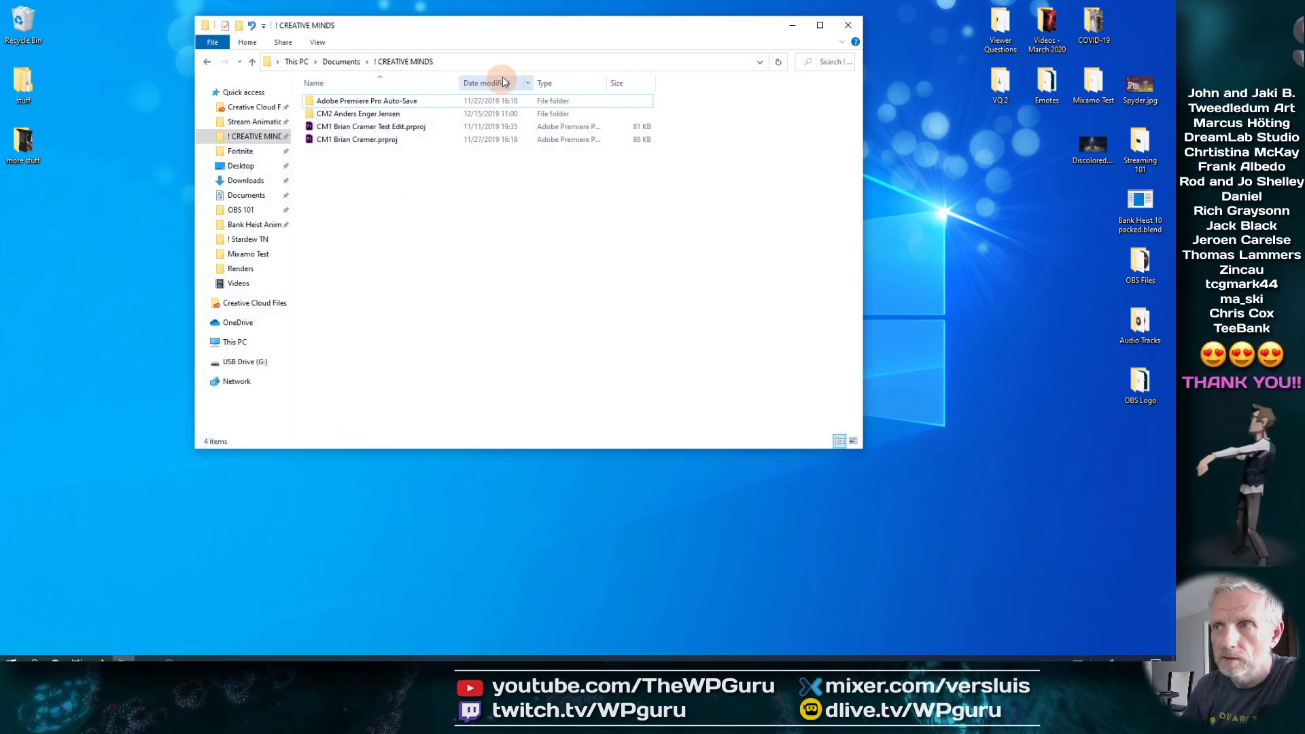
pyautogui.click(246, 180)
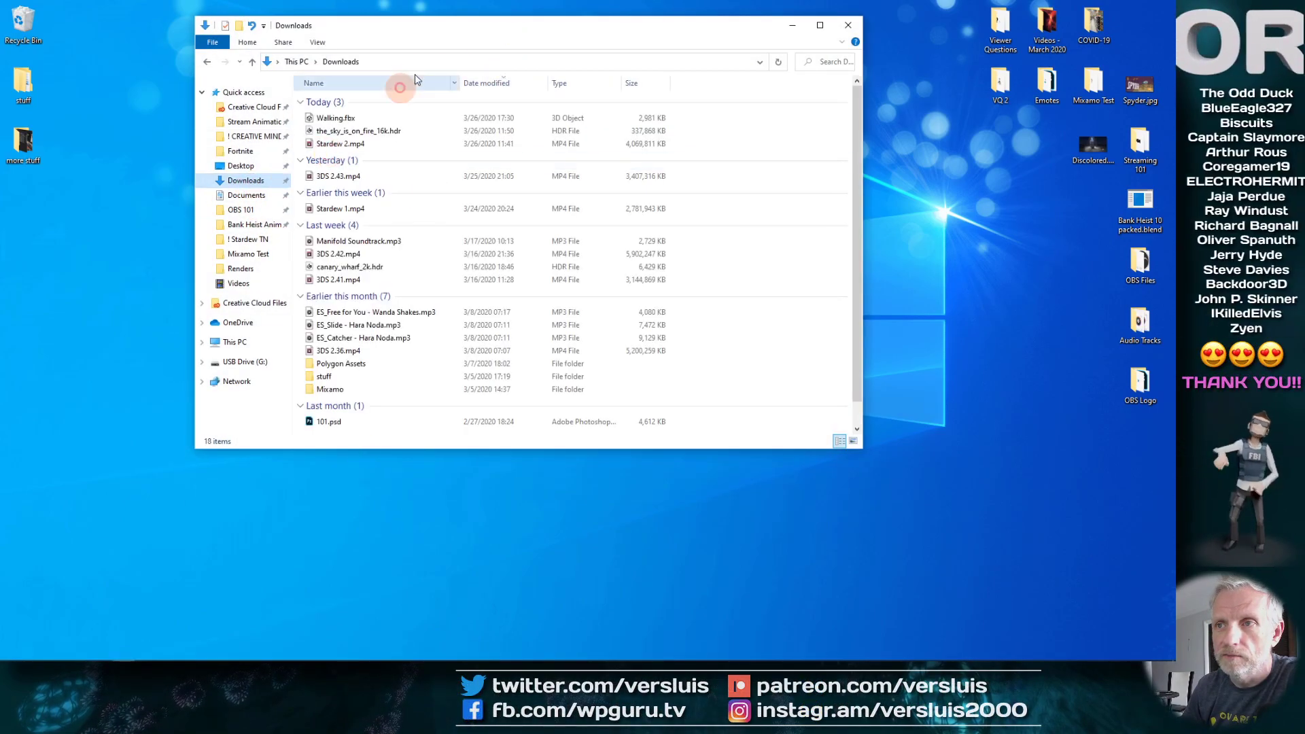
pyautogui.moveTo(335, 38); pyautogui.dragTo(177, 25)
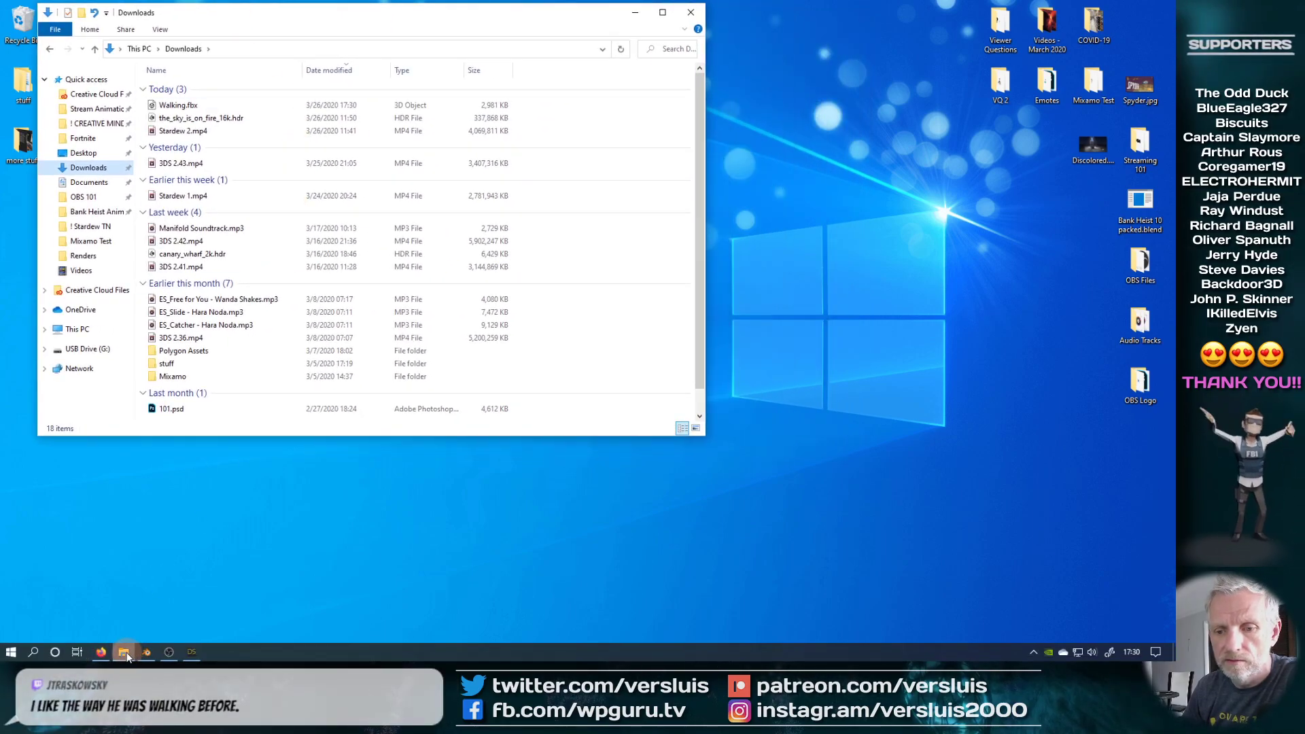
# - Open a second File Explorer window, place it beside the Downloads window and show the Stream Animations folder
pyautogui.rightClick(124, 653)
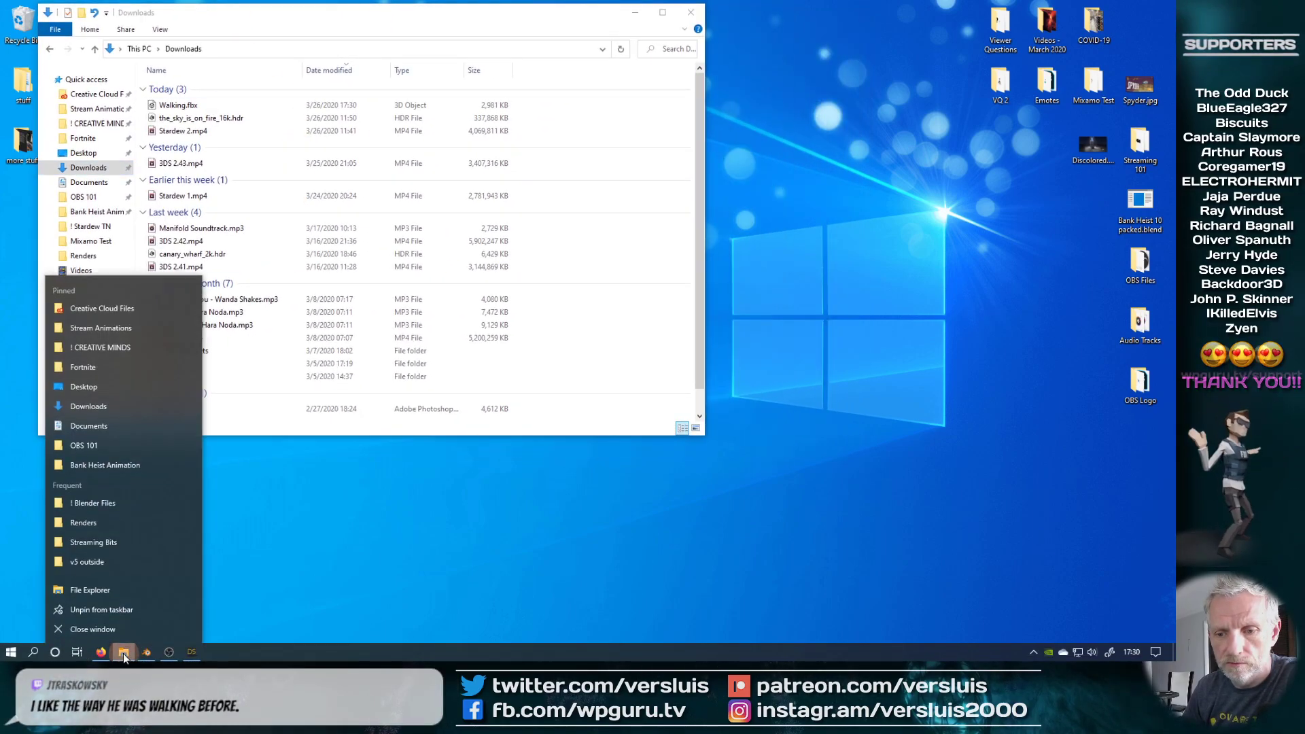
pyautogui.click(116, 592)
pyautogui.moveTo(239, 22); pyautogui.dragTo(686, 62)
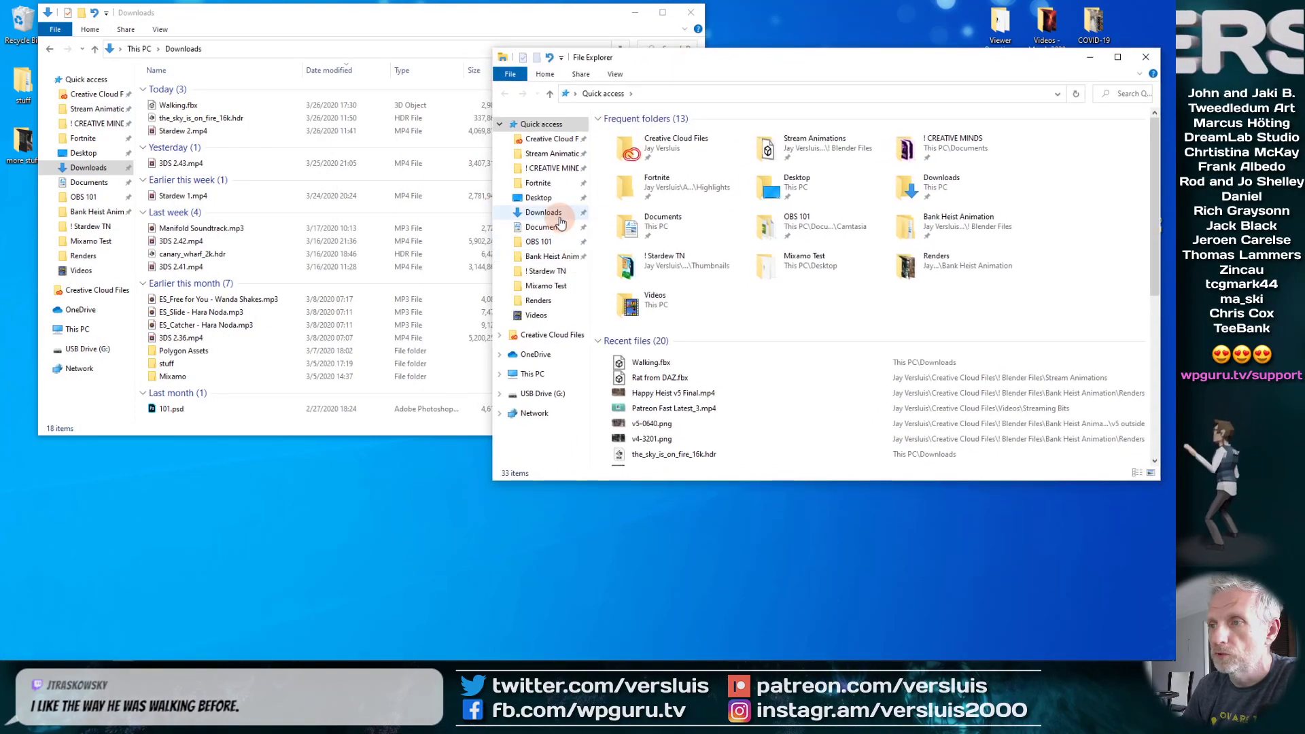
pyautogui.click(552, 155)
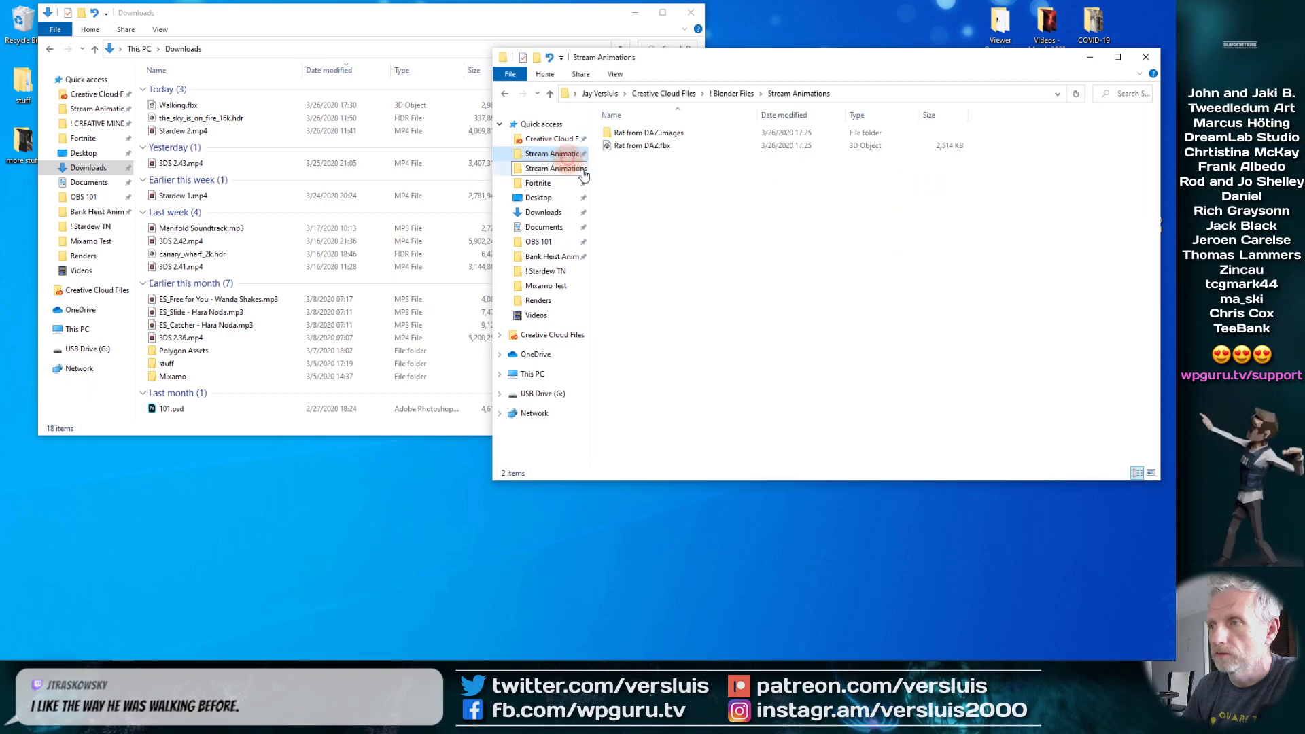
# - Create a Mixamo Exports folder in Stream Animations and move Walking.fbx from Downloads into it, renamed as Zombie Walk.fbx
pyautogui.rightClick(658, 208)
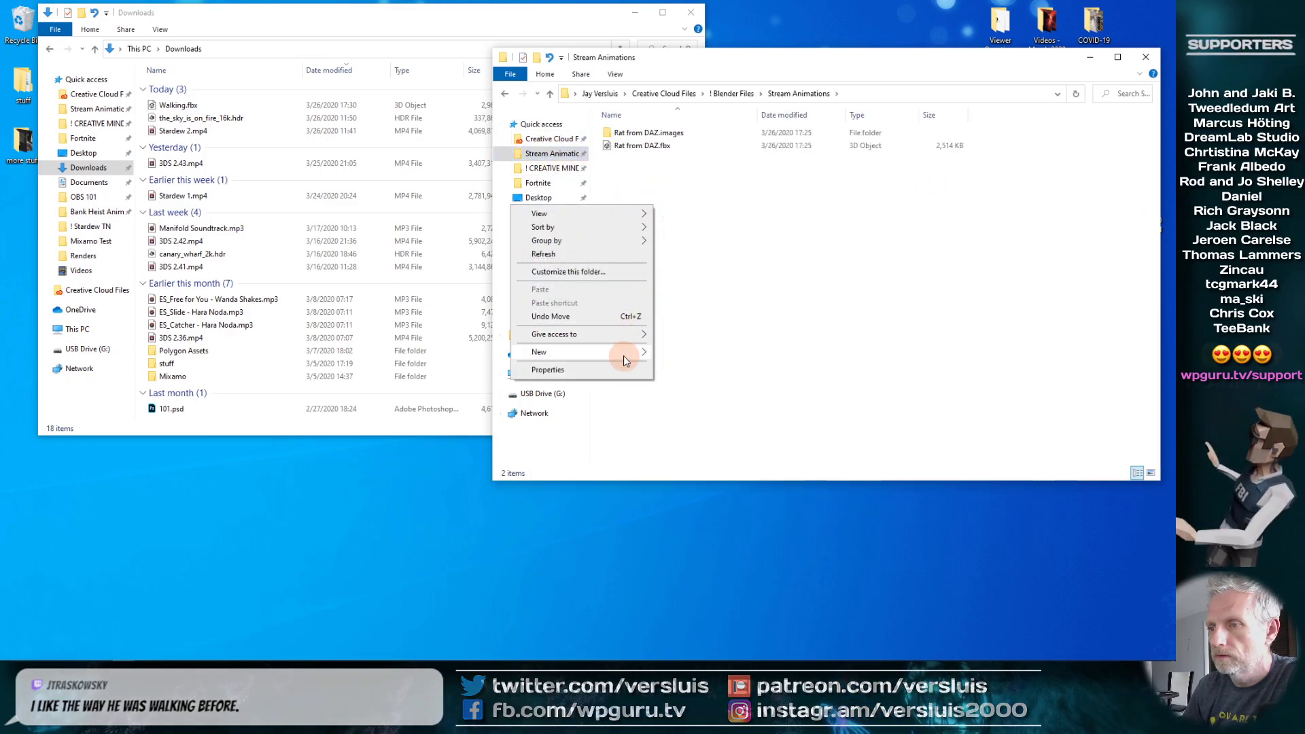
pyautogui.moveTo(624, 352)
pyautogui.click(700, 354)
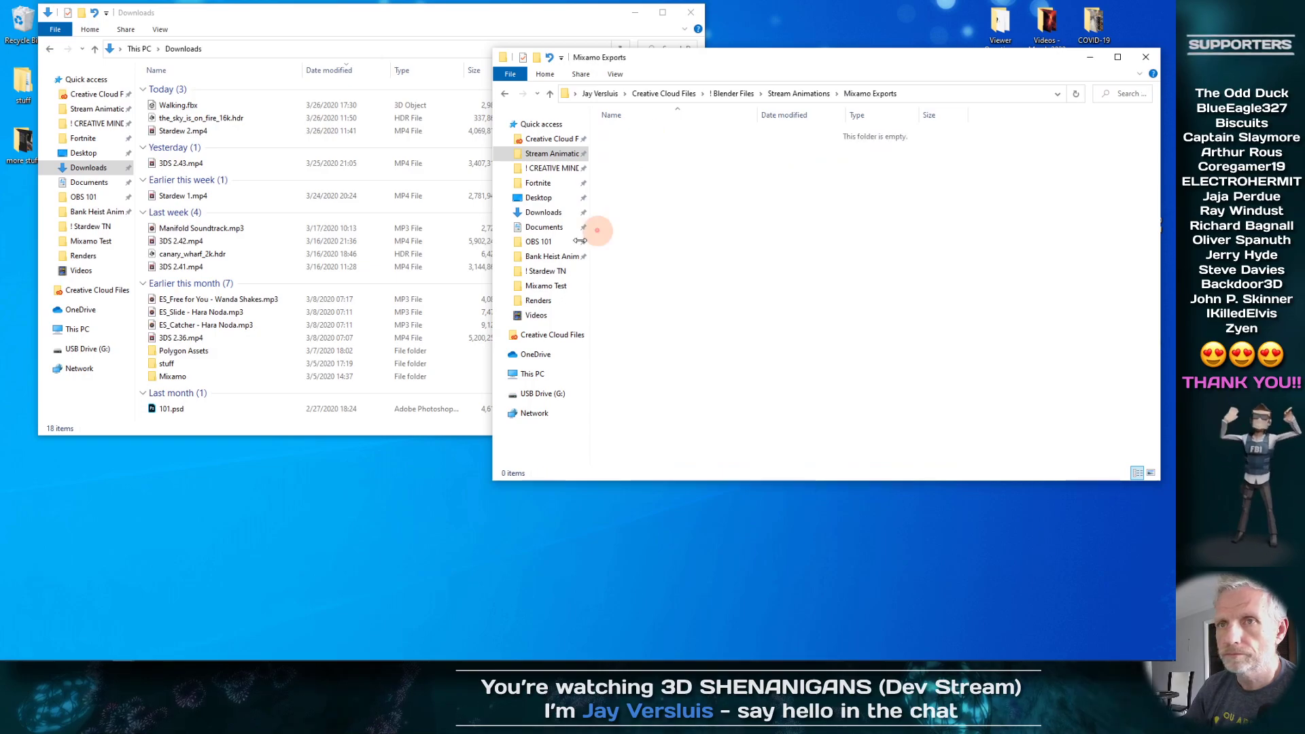
pyautogui.moveTo(178, 105); pyautogui.dragTo(721, 252)
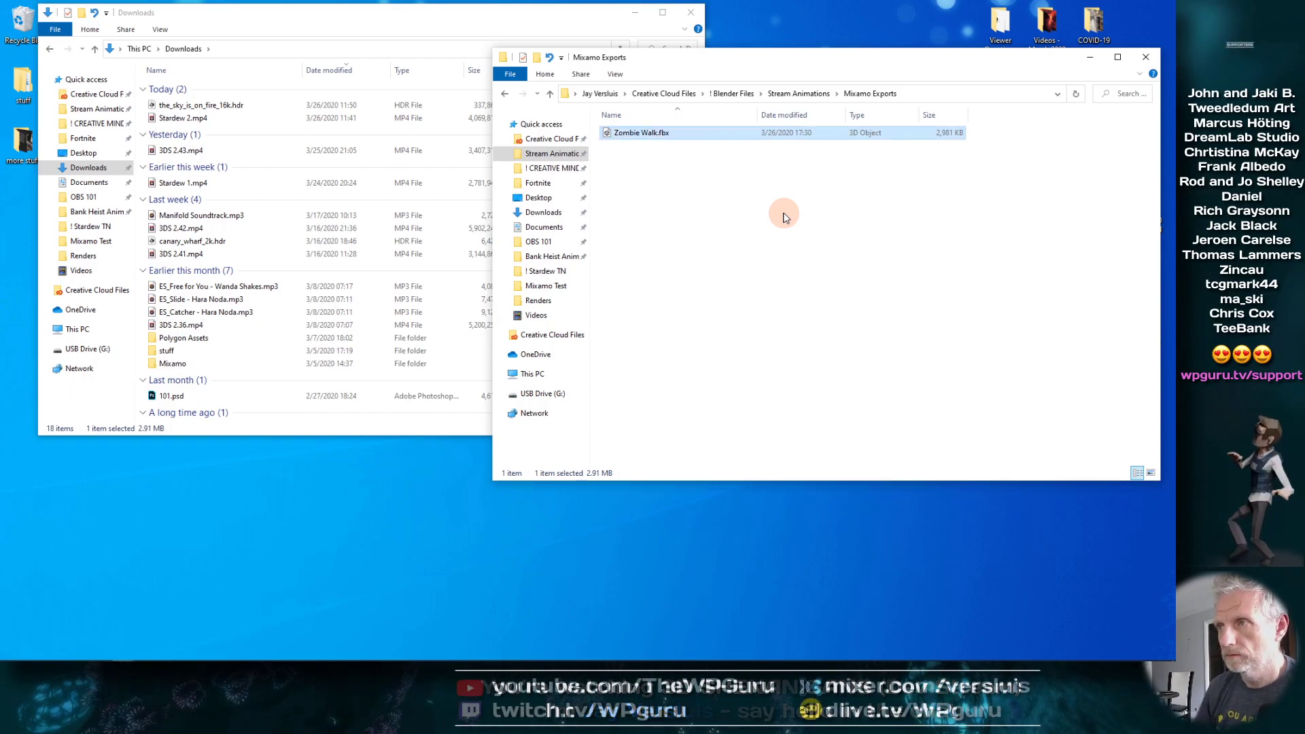
# - Switch to Mixamo in Firefox, apply the sneaking Walking animation with Rate and Carefulness settings to the rat and enable In Place
pyautogui.hotkey('alt', 'Tab')
pyautogui.hotkey('alt', 'Tab')
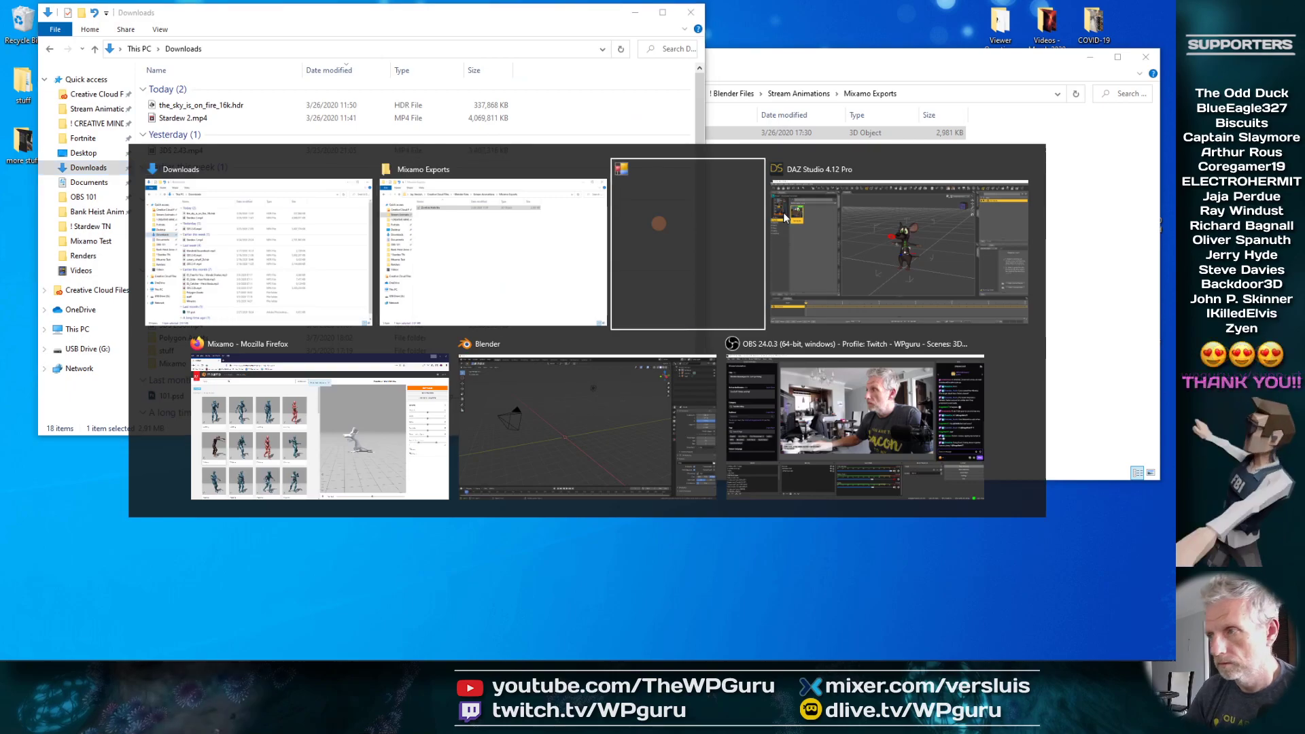
pyautogui.click(443, 458)
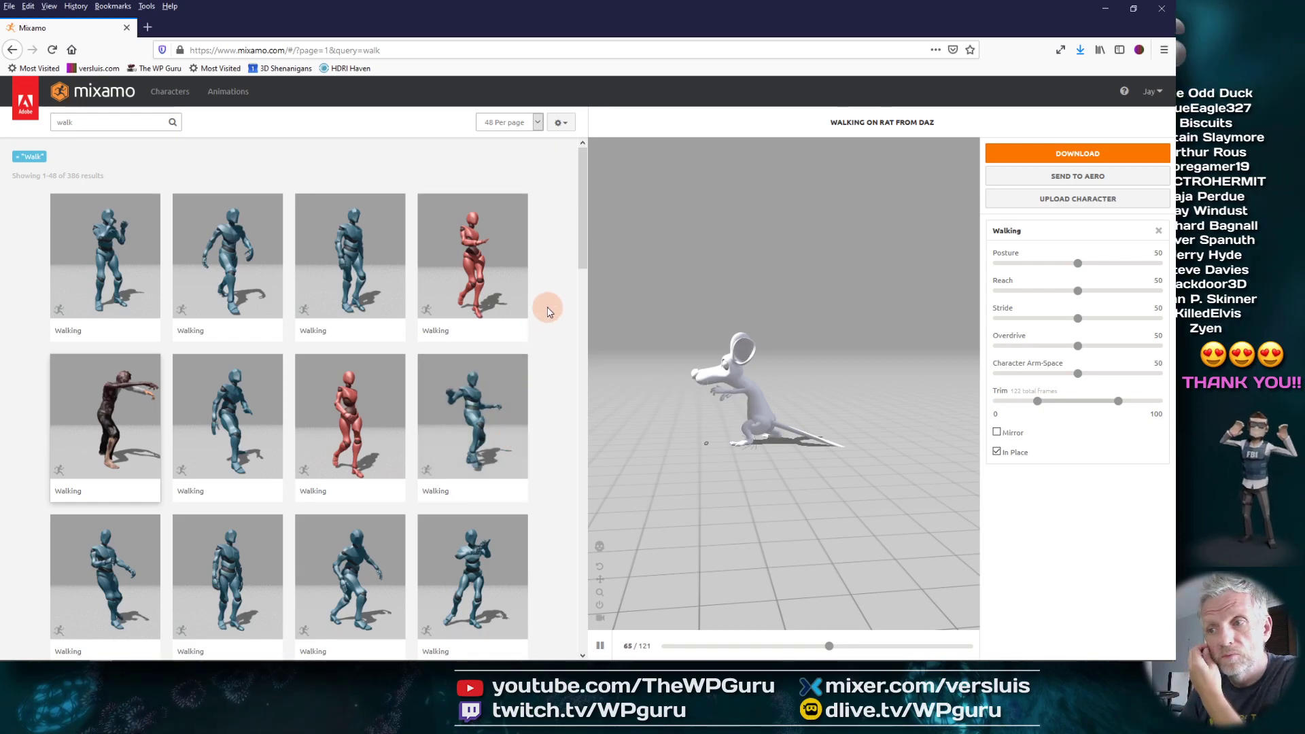
pyautogui.click(361, 282)
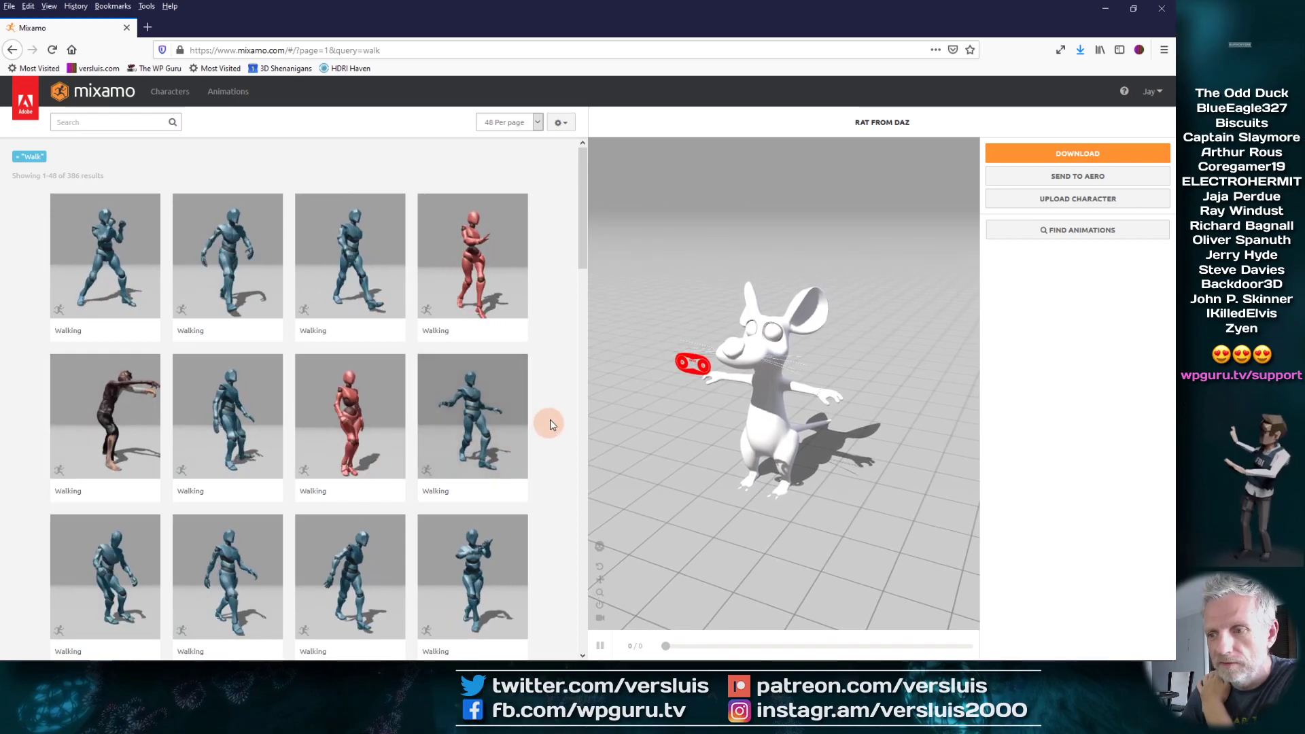
pyautogui.click(479, 381)
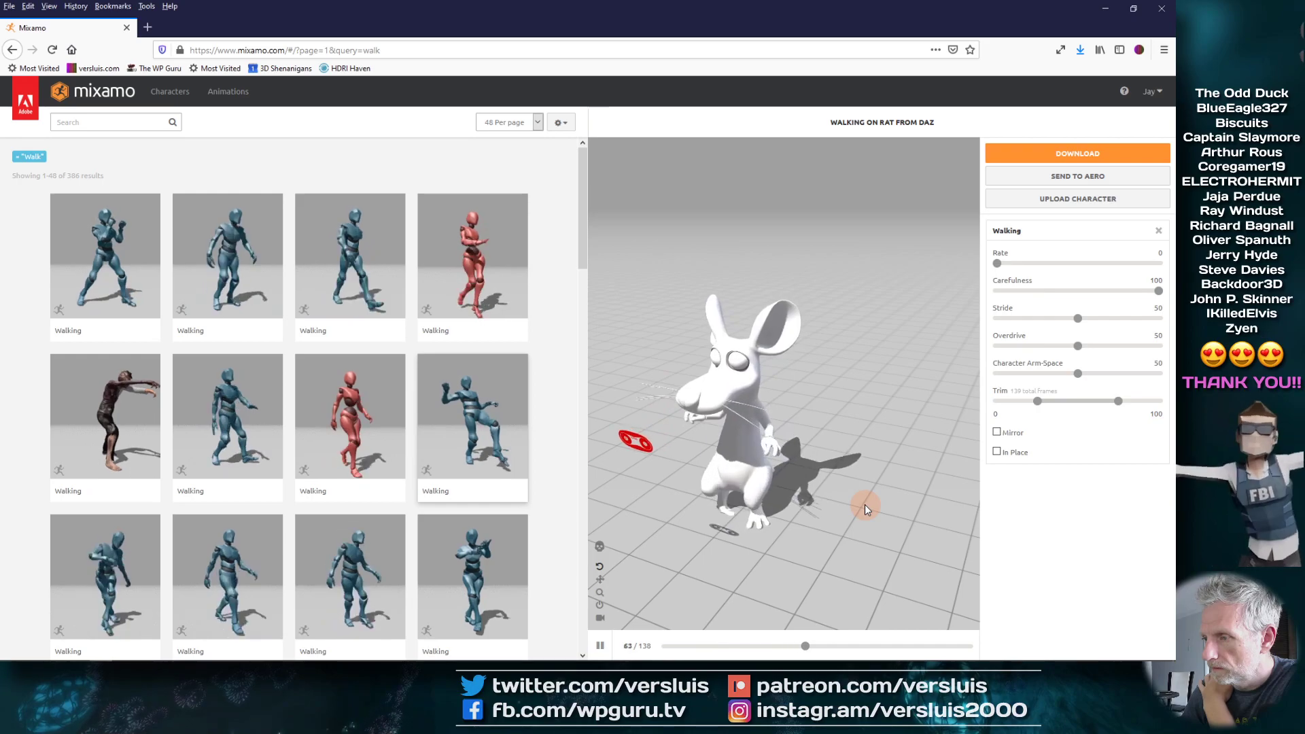
pyautogui.click(996, 451)
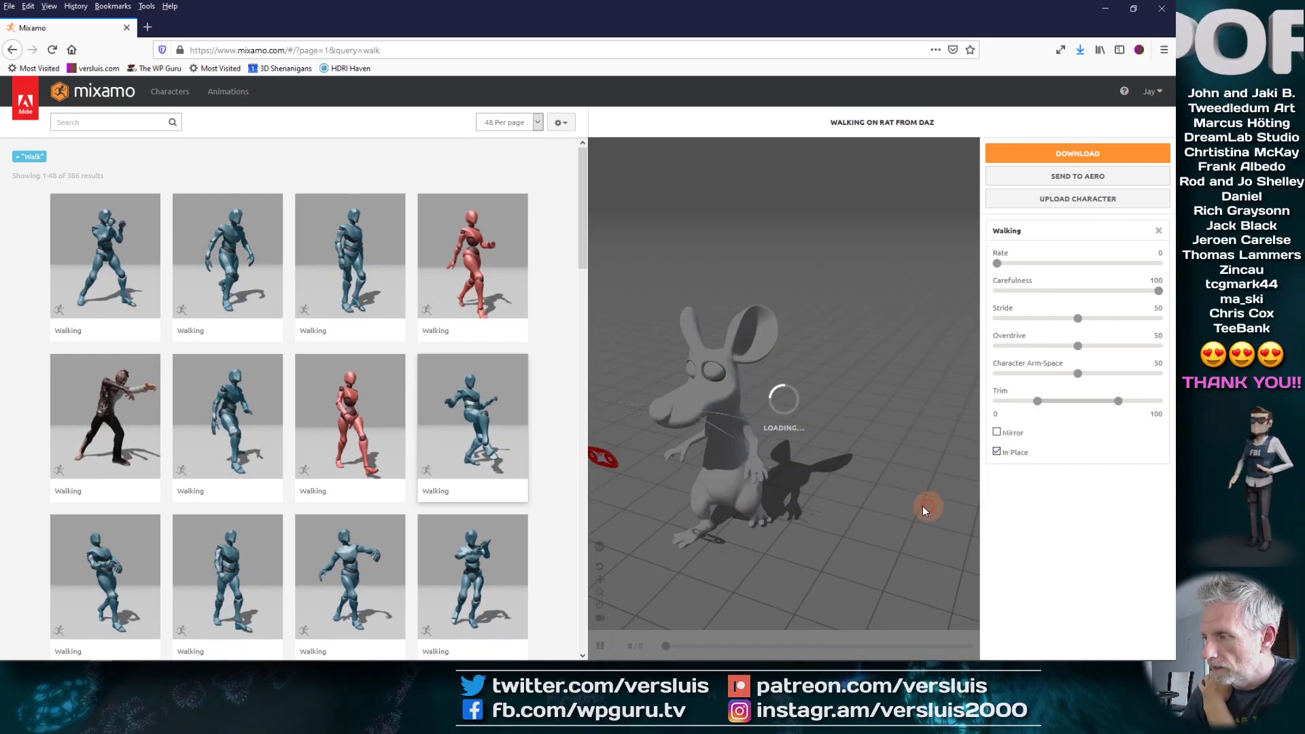
pyautogui.moveTo(831, 466); pyautogui.dragTo(689, 360)
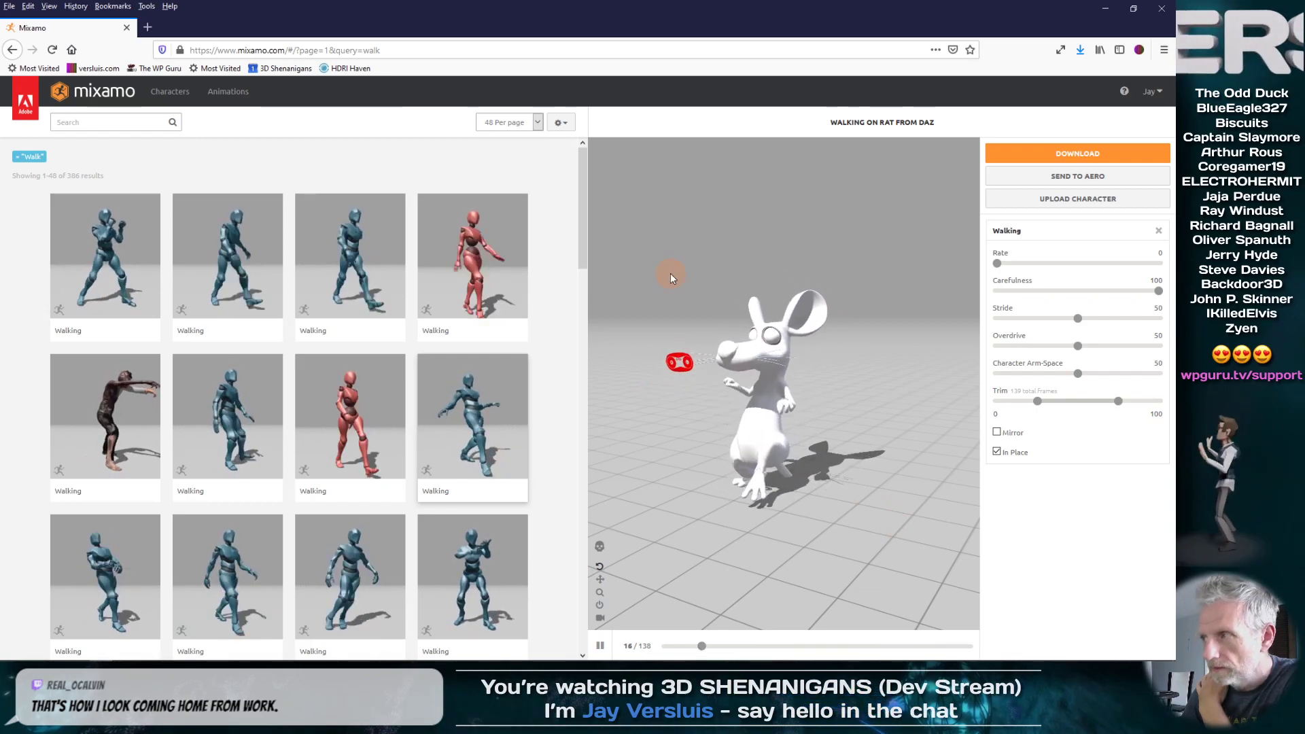
# - Download the sneaking rat as FBX with skin, 30 frames per second and no keyframe reduction, saving Walking.fbx to disk
pyautogui.click(1074, 154)
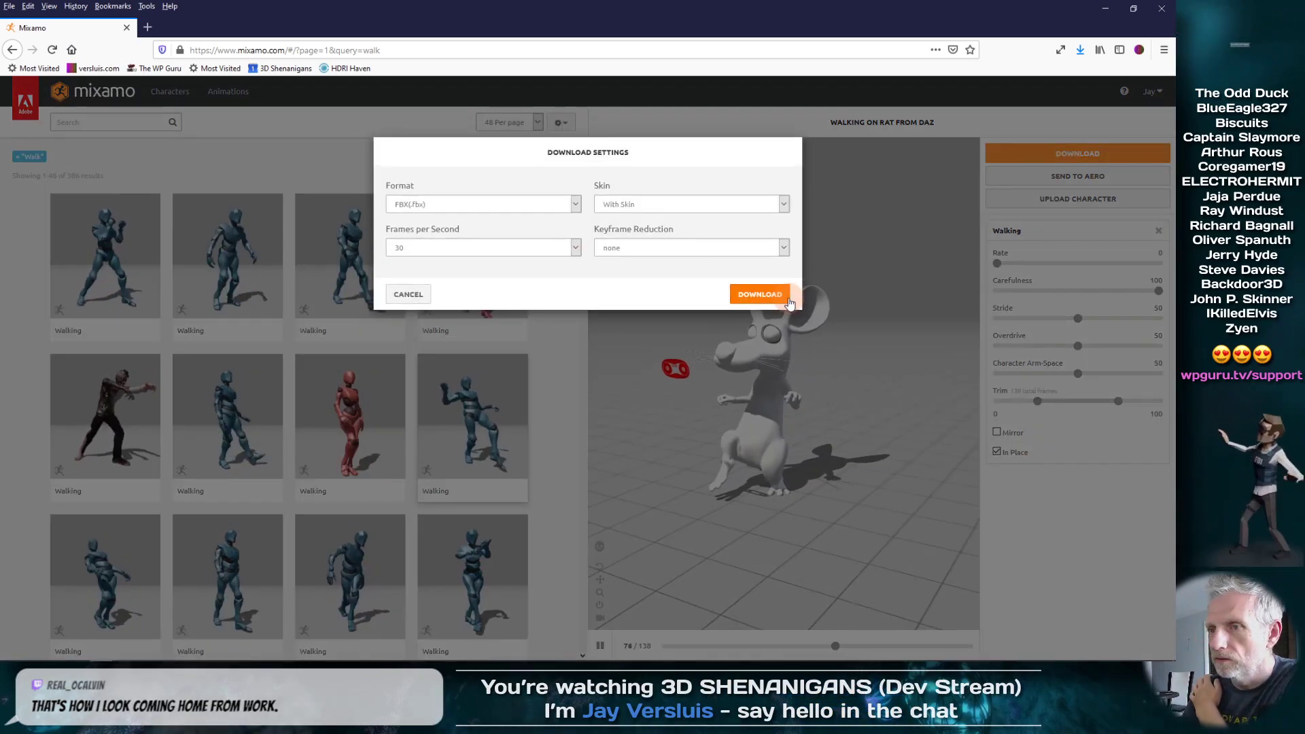
pyautogui.click(760, 294)
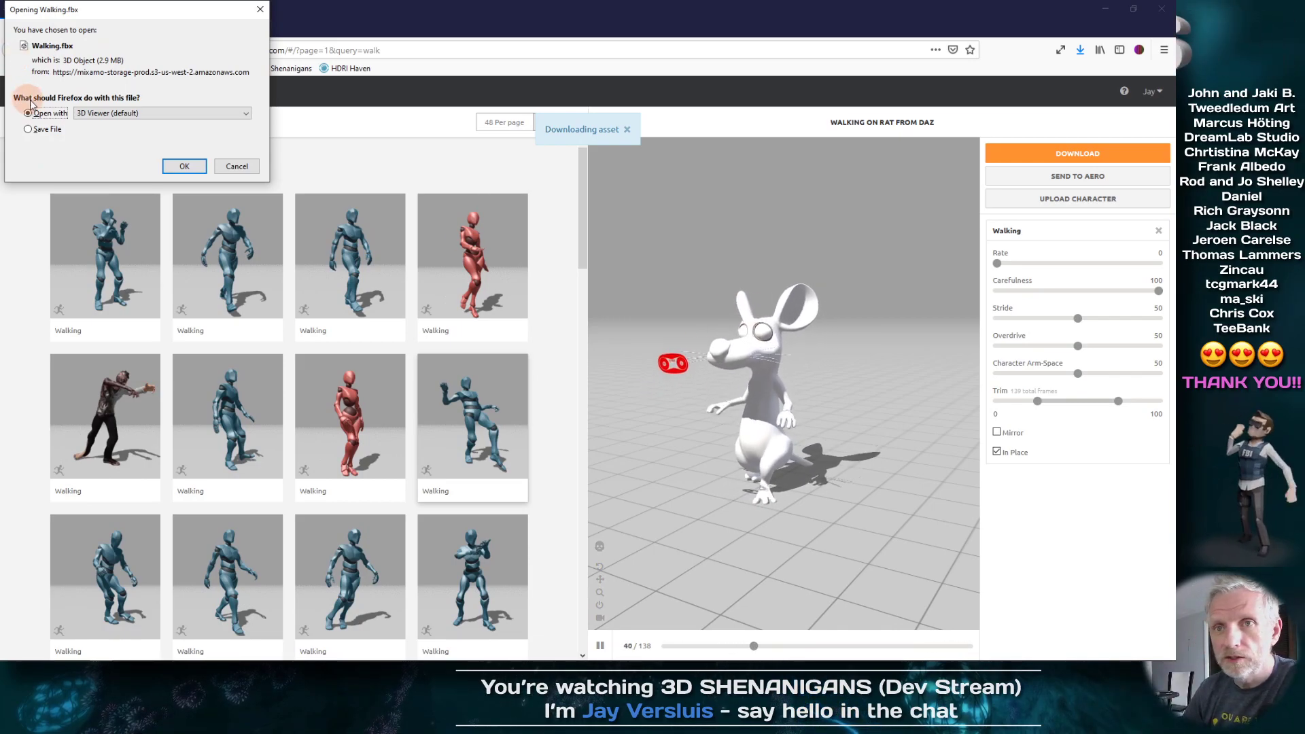
pyautogui.click(185, 164)
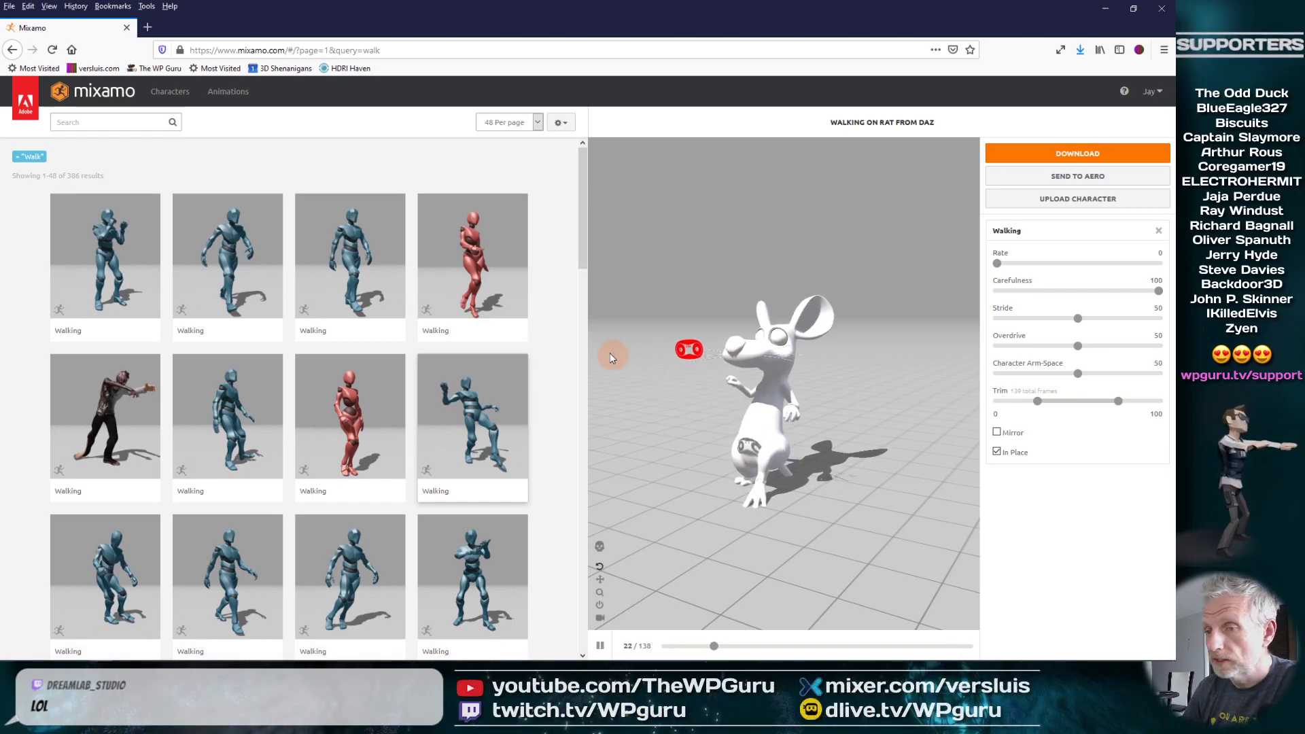
# - Switch to File Explorer, move Walking.fbx from Downloads into the Mixamo Exports folder and rename it as Sneaky Walk.fbx
pyautogui.hotkey('alt', 'Tab')
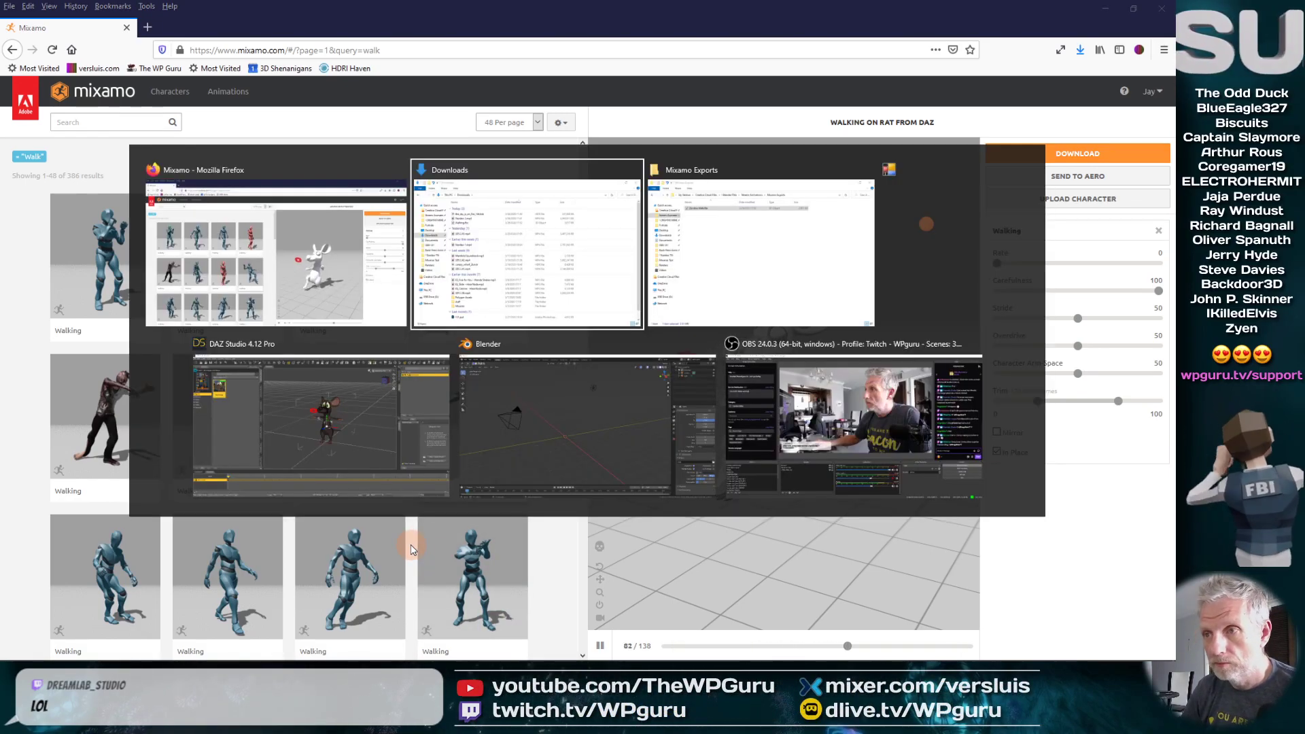
pyautogui.hotkey('alt', 'Tab')
pyautogui.press('Tab')
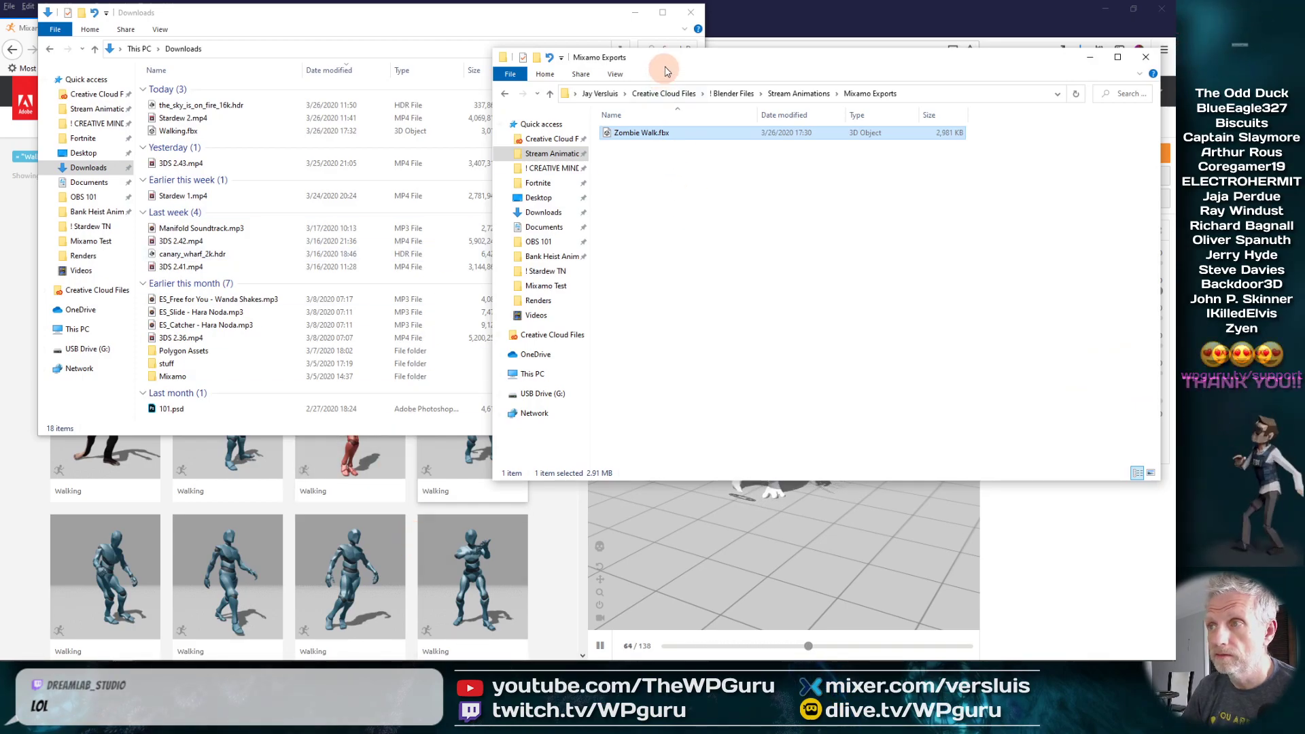
pyautogui.moveTo(673, 55); pyautogui.dragTo(694, 52)
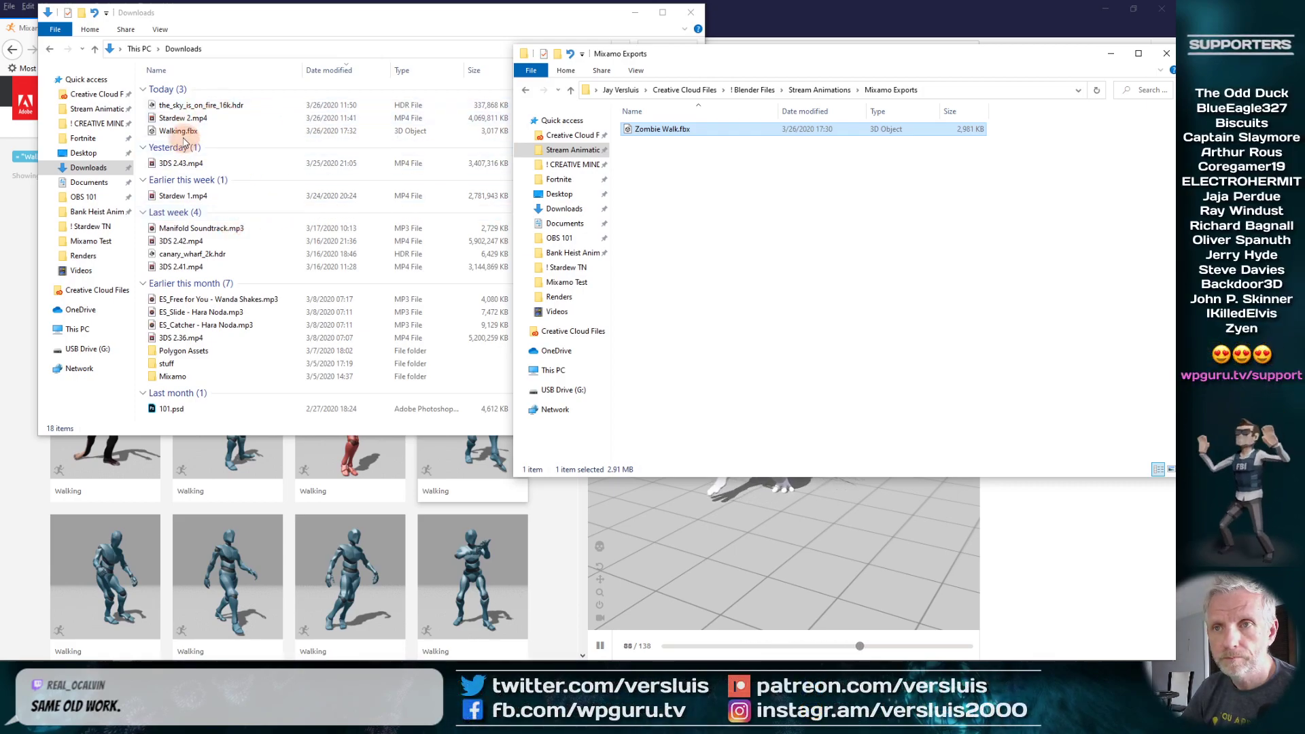
pyautogui.moveTo(180, 136); pyautogui.dragTo(771, 277)
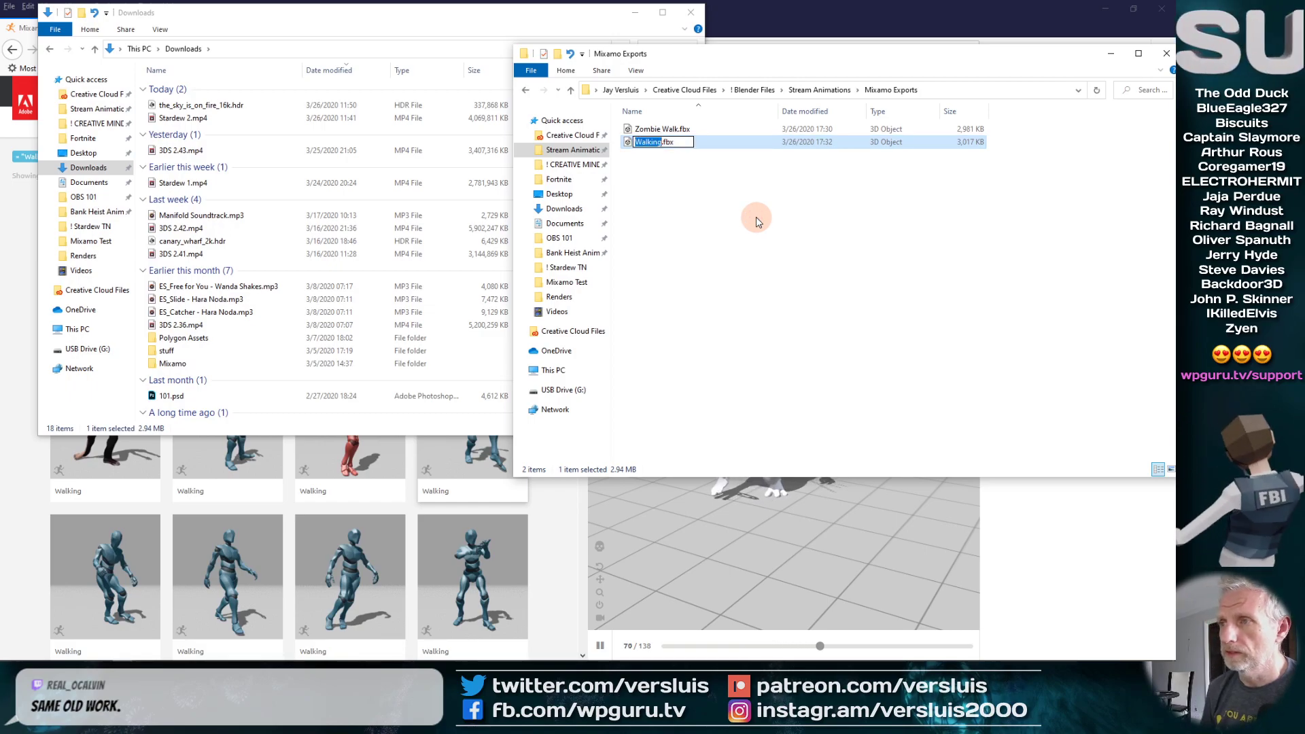
pyautogui.write('Sneaky Walk')
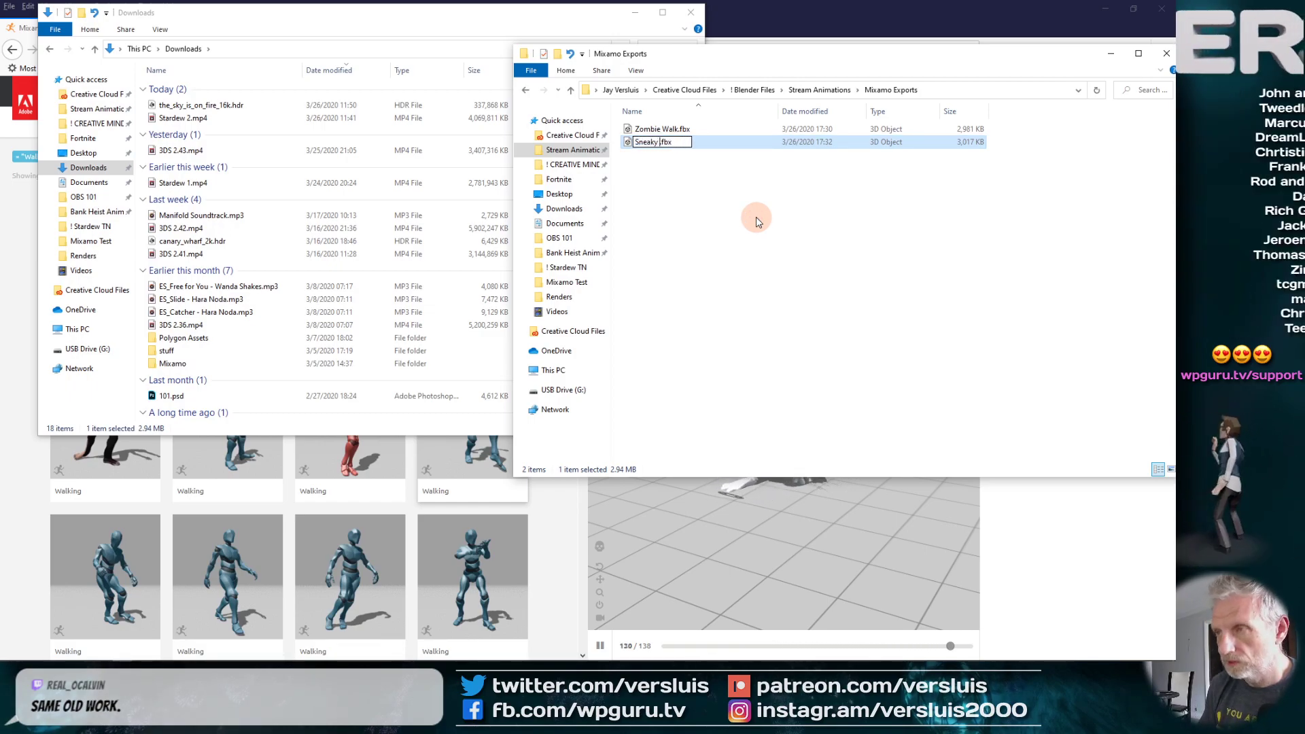
pyautogui.press('Return')
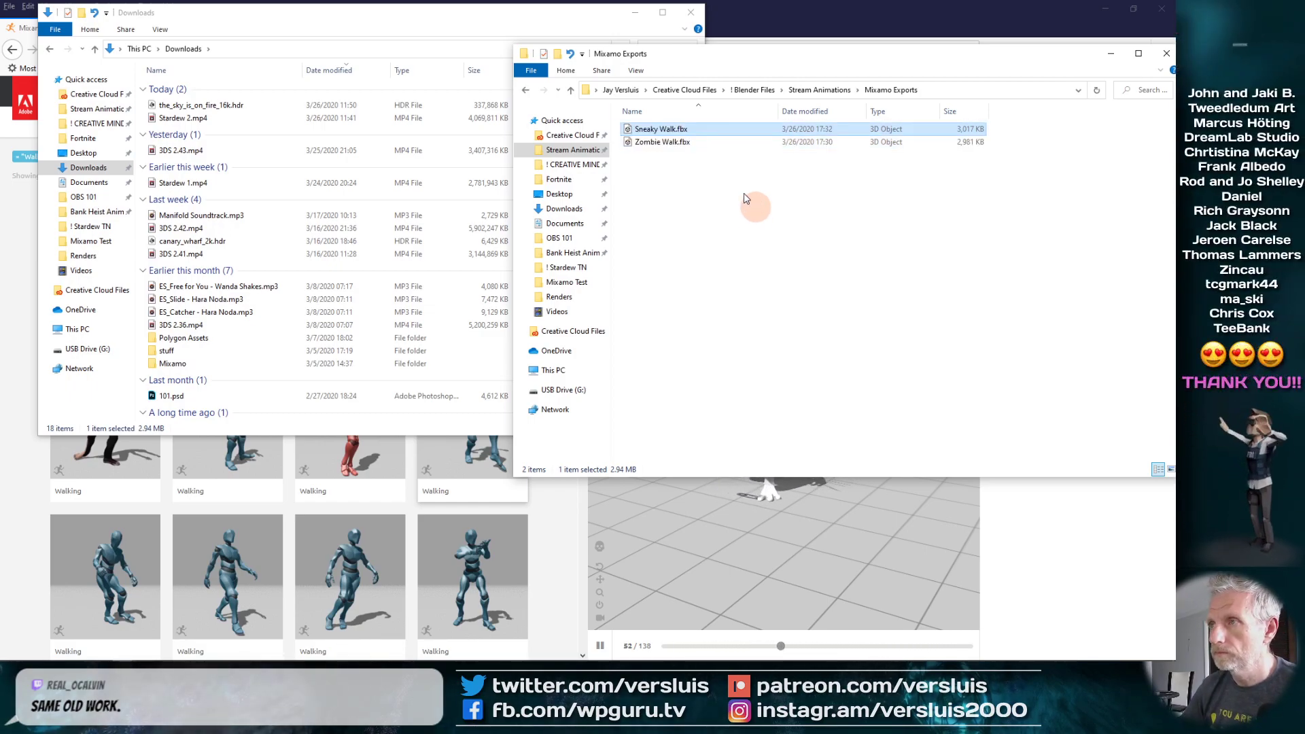
# - Return to Mixamo, reload the page, apply the Walking animation with Speed and Stride settings to the rat and enable In Place
pyautogui.click(633, 15)
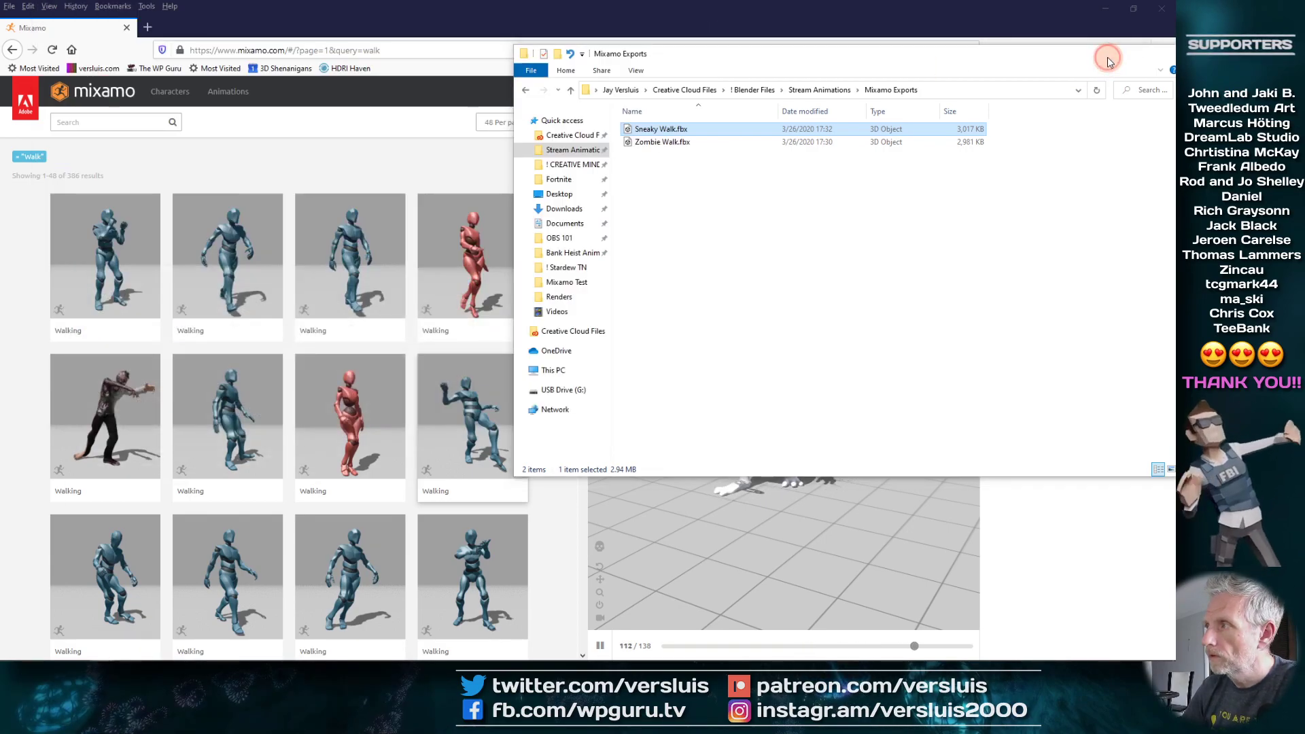
pyautogui.click(1108, 58)
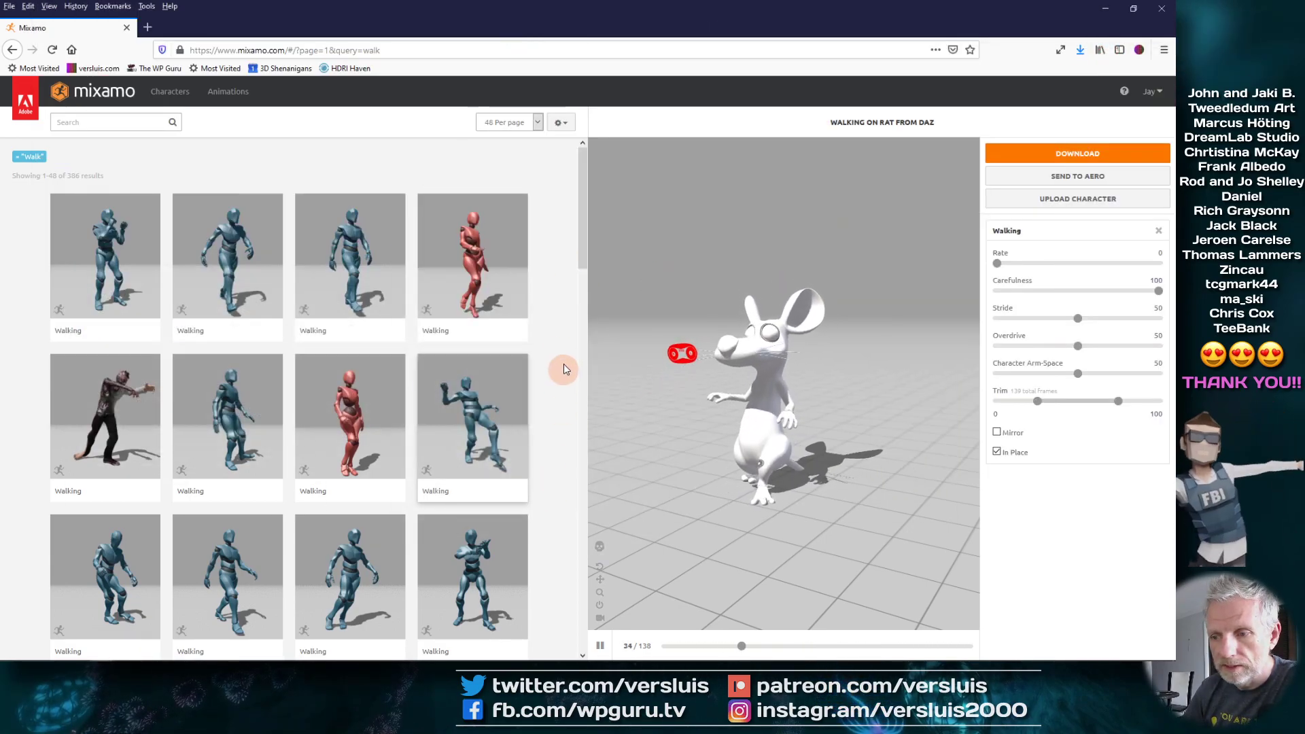
pyautogui.click(52, 50)
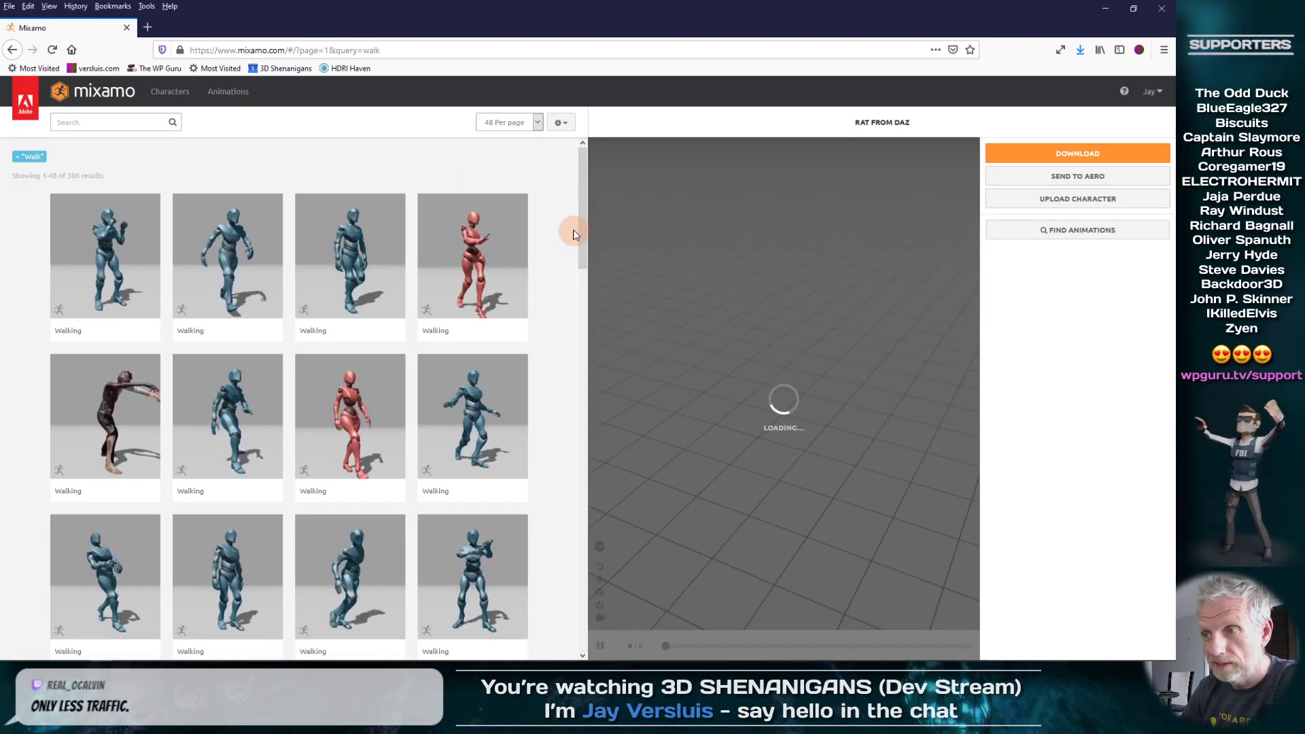
pyautogui.moveTo(581, 214); pyautogui.dragTo(608, 342)
pyautogui.click(103, 409)
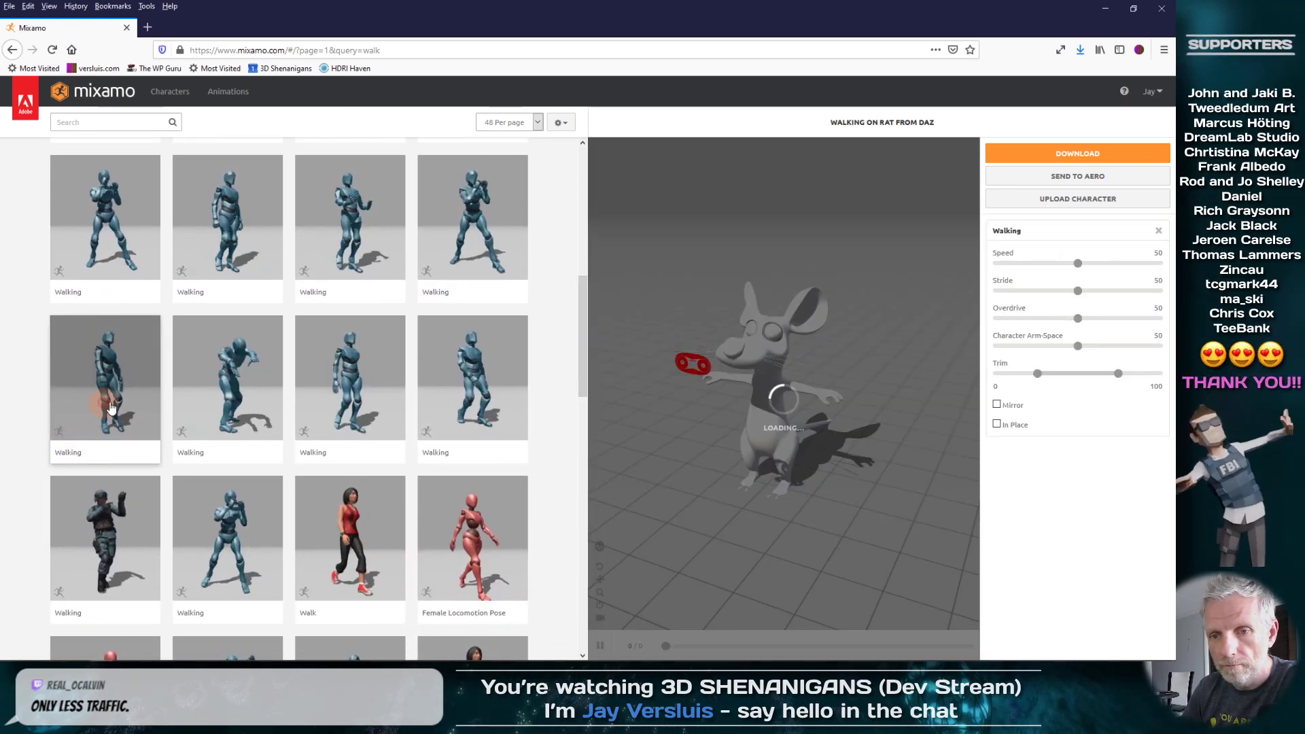
pyautogui.moveTo(789, 445)
pyautogui.mouseDown()
pyautogui.moveTo(847, 454)
pyautogui.moveTo(763, 429)
pyautogui.moveTo(756, 438)
pyautogui.moveTo(777, 434)
pyautogui.mouseUp()
pyautogui.click(997, 425)
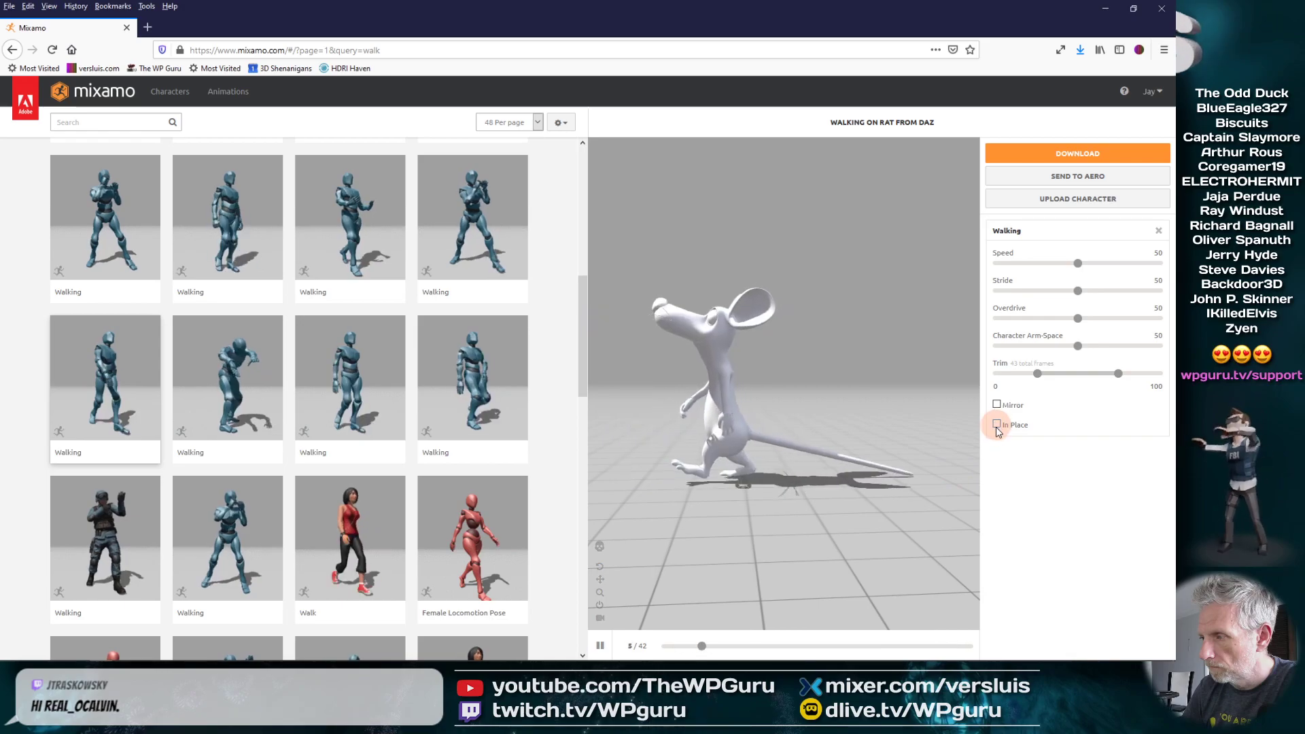
pyautogui.click(763, 484)
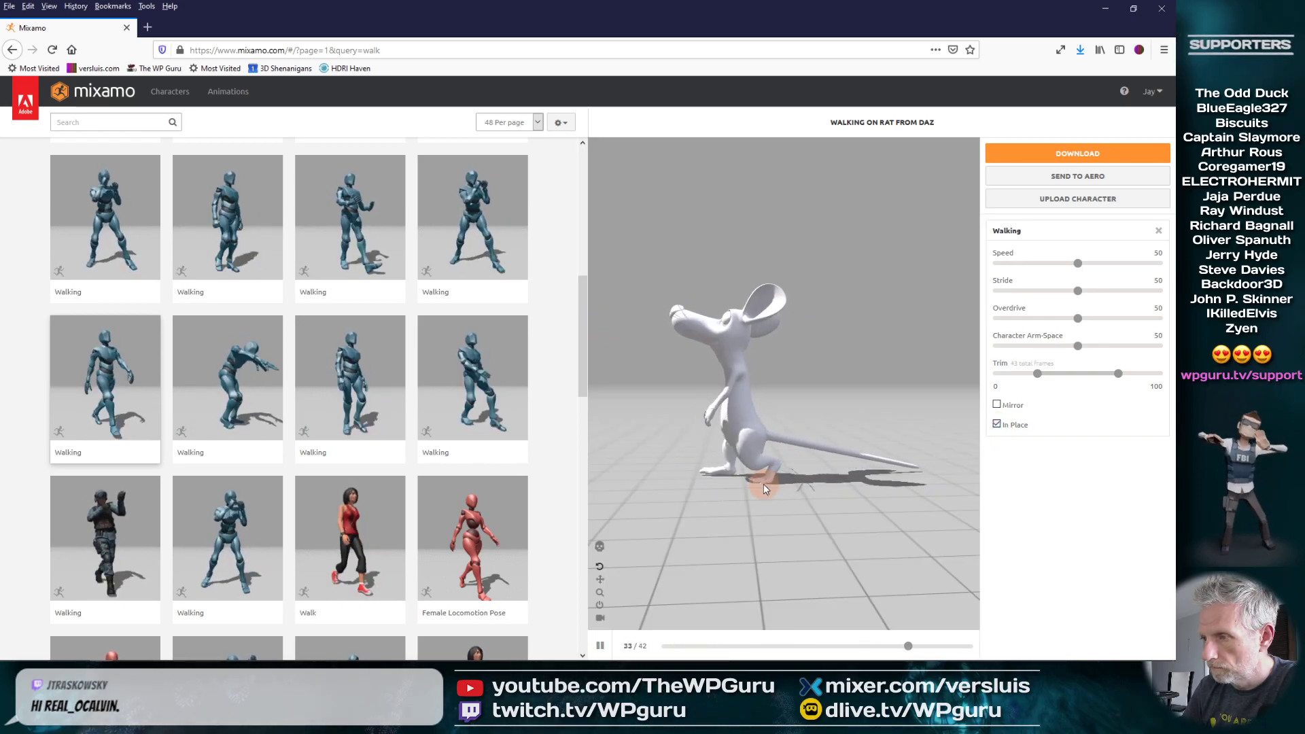
# - Set the walking rat's Character Arm-Space to 85 and check the arms from the front and side
pyautogui.moveTo(708, 514); pyautogui.dragTo(1057, 416)
pyautogui.moveTo(1077, 345); pyautogui.dragTo(1118, 349)
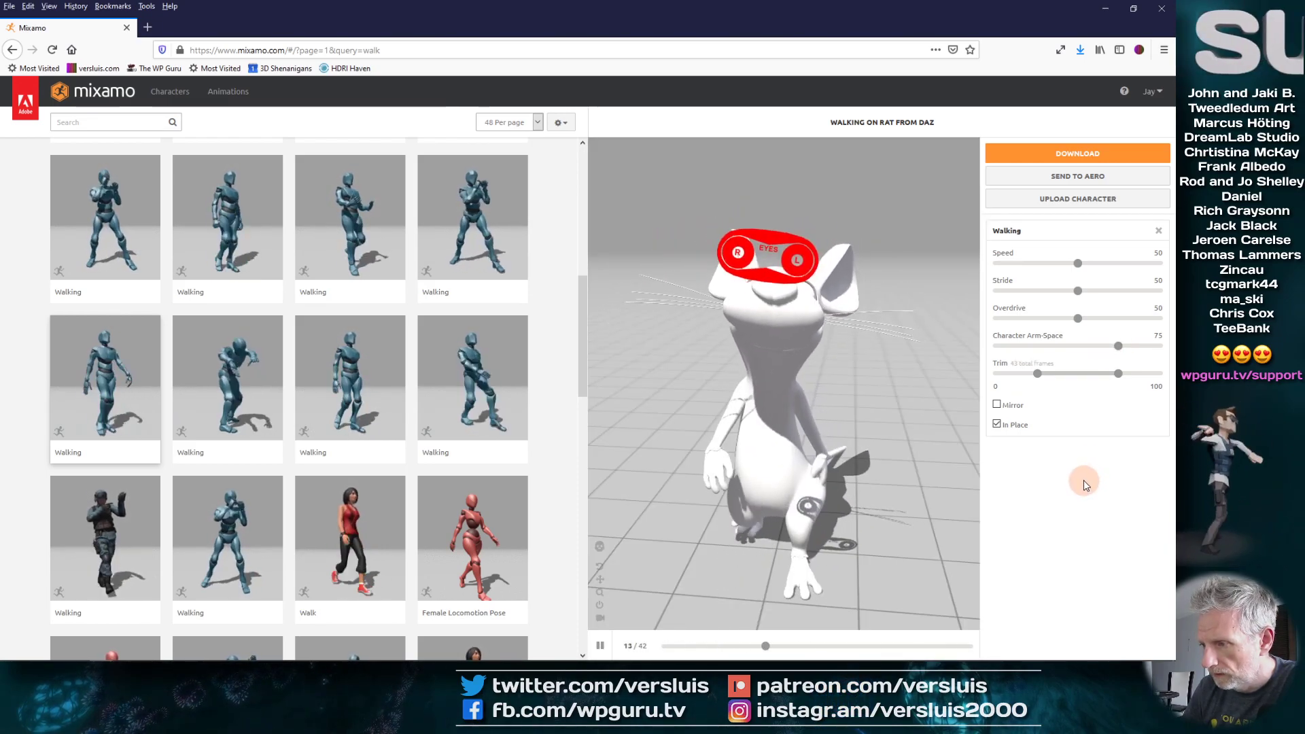
pyautogui.moveTo(1120, 350); pyautogui.dragTo(1137, 350)
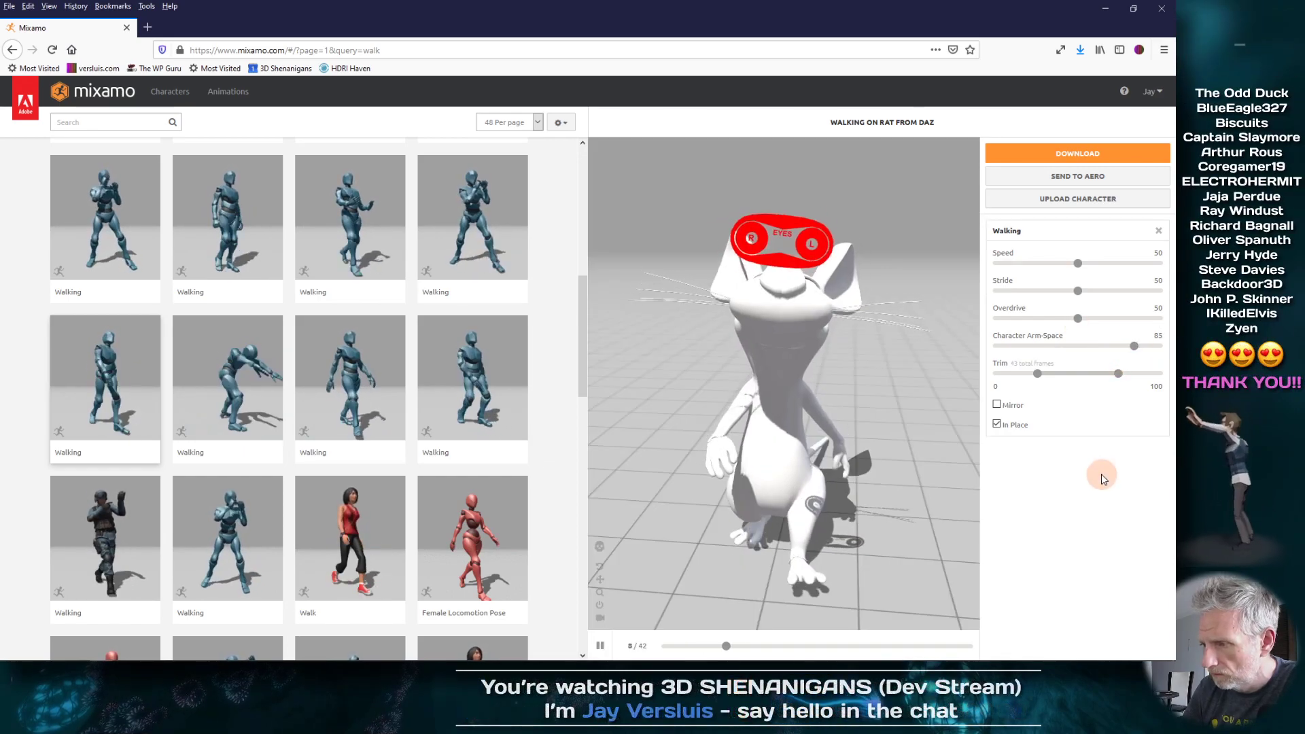
pyautogui.moveTo(918, 484); pyautogui.dragTo(851, 471)
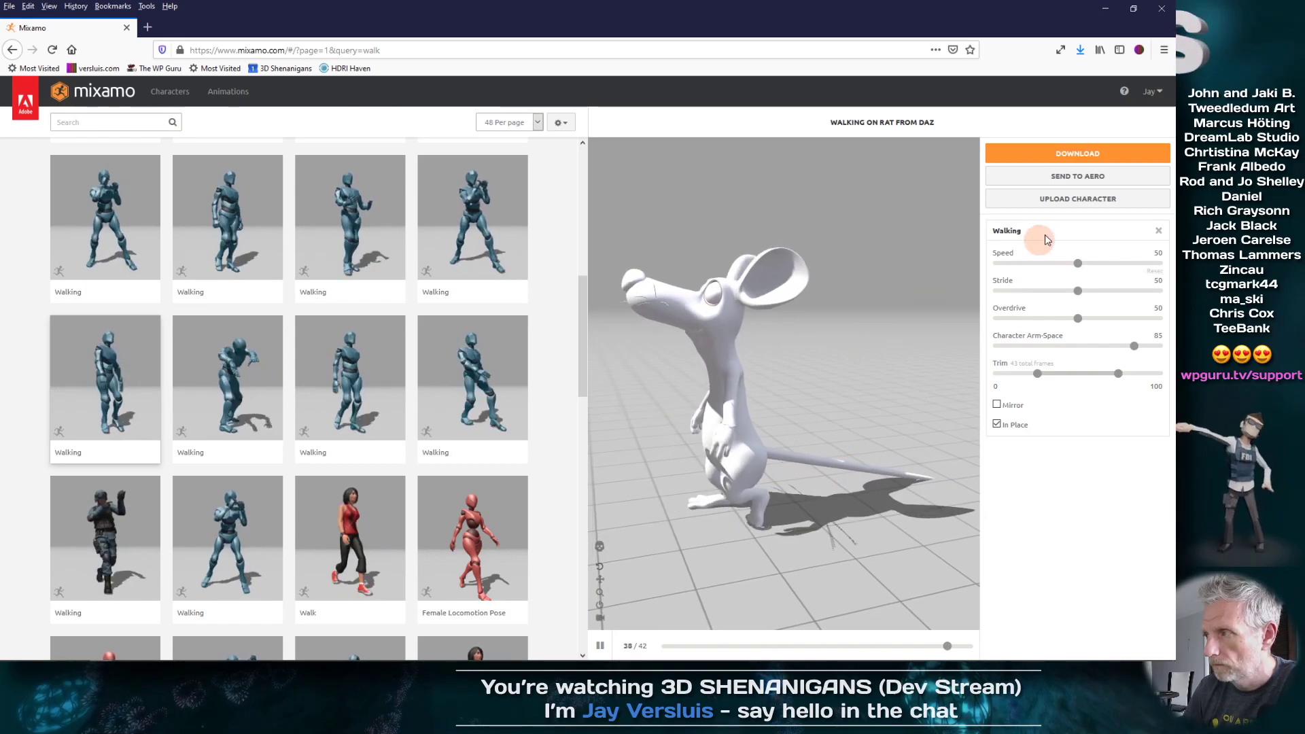
# - Download the rat with the adjusted Walking animation, saving Walking.fbx to disk
pyautogui.click(1085, 153)
pyautogui.click(773, 287)
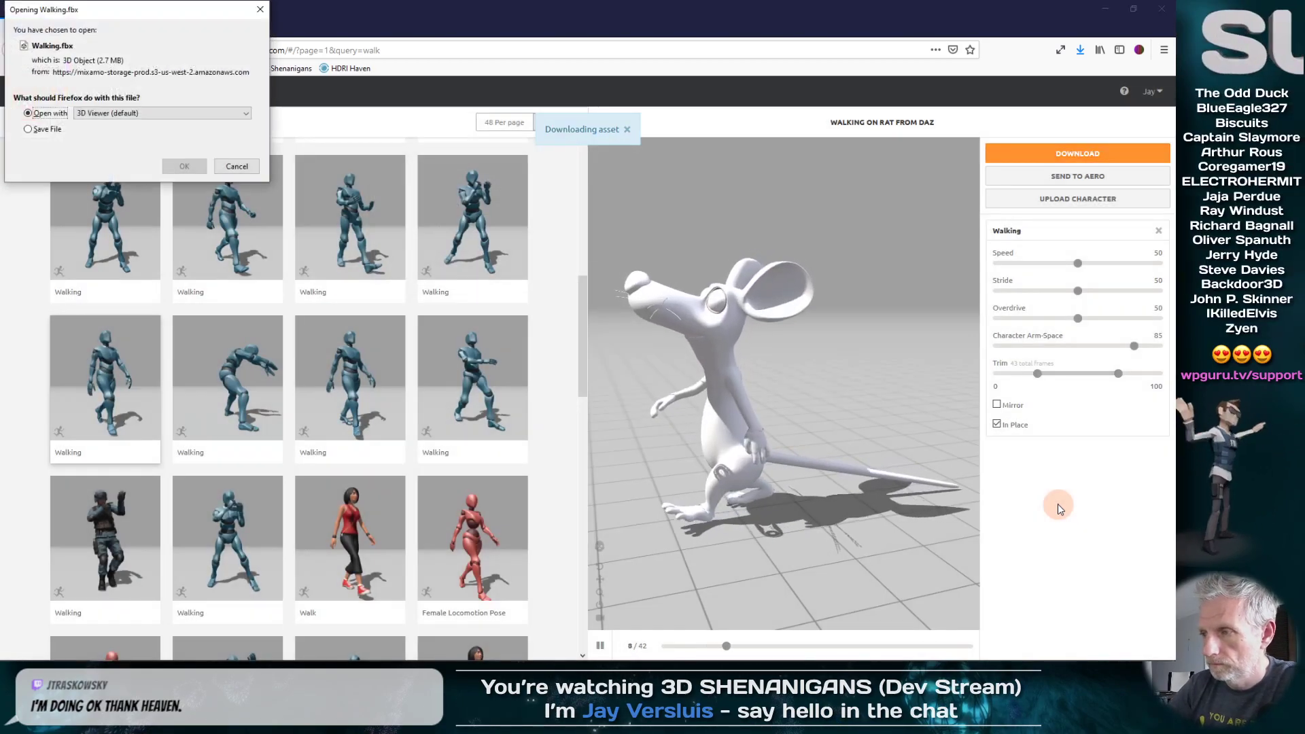
pyautogui.click(27, 129)
pyautogui.click(184, 166)
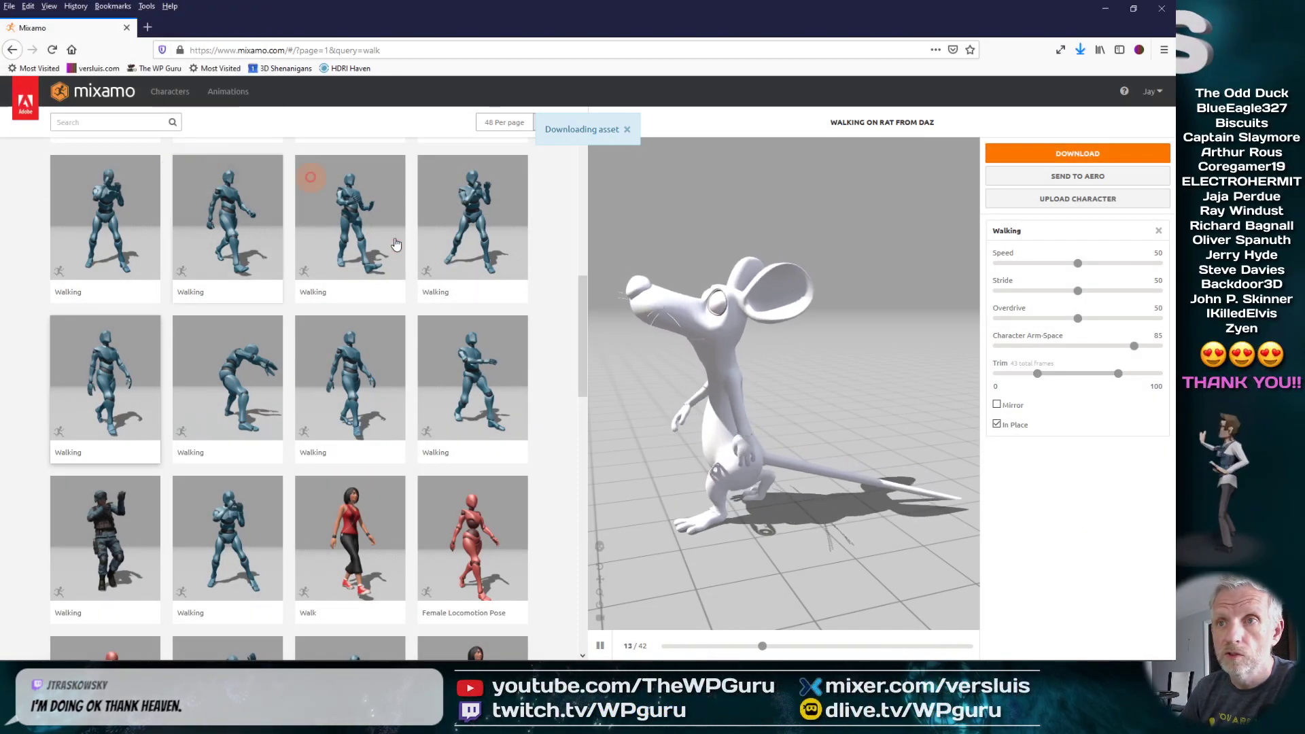
# - Switch to File Explorer, move Walking.fbx from Downloads into the Mixamo Exports folder and rename it as Caksual Walking.fbx
pyautogui.click(1103, 8)
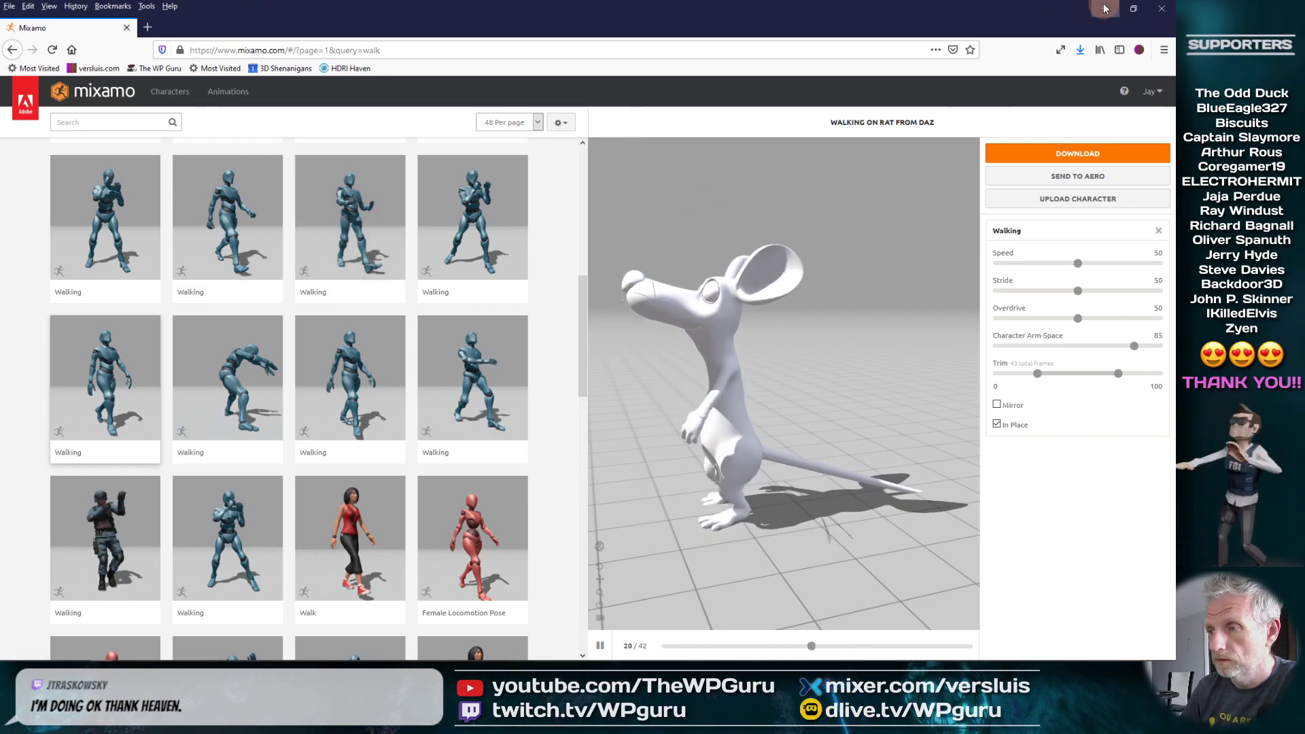
pyautogui.click(1104, 8)
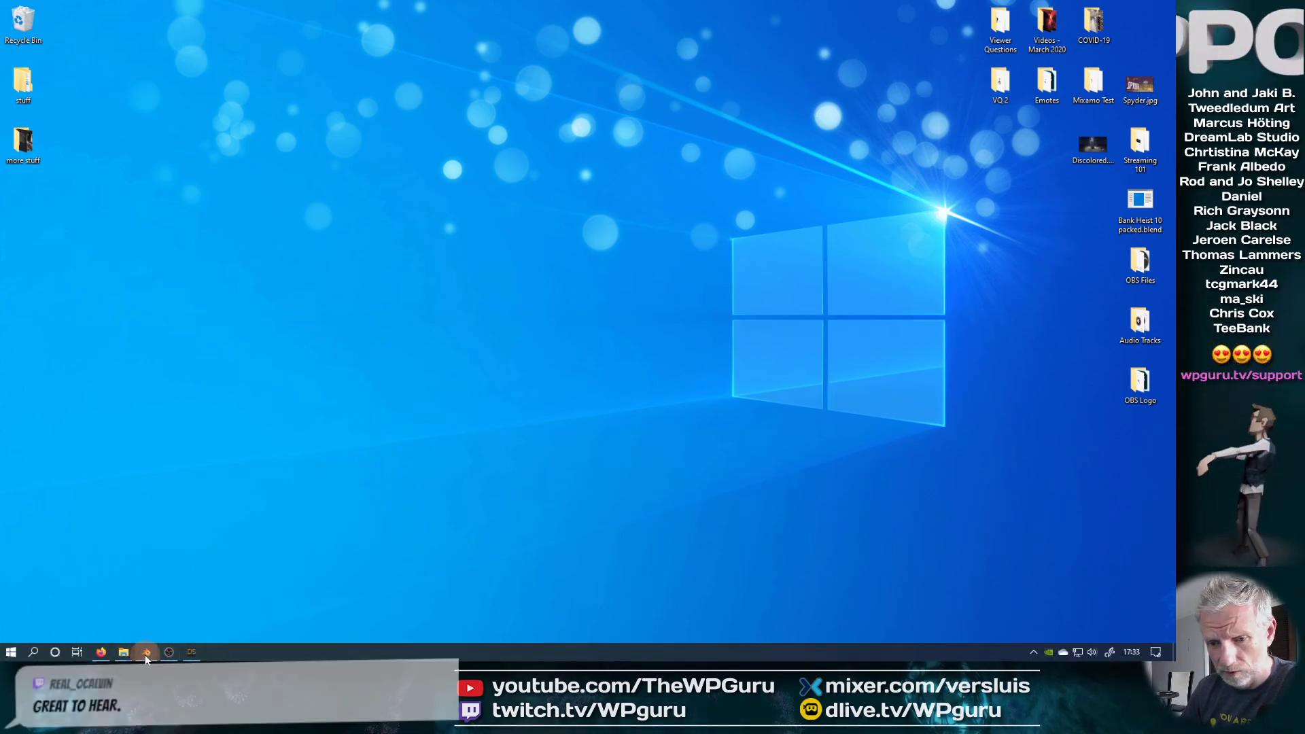
pyautogui.click(123, 656)
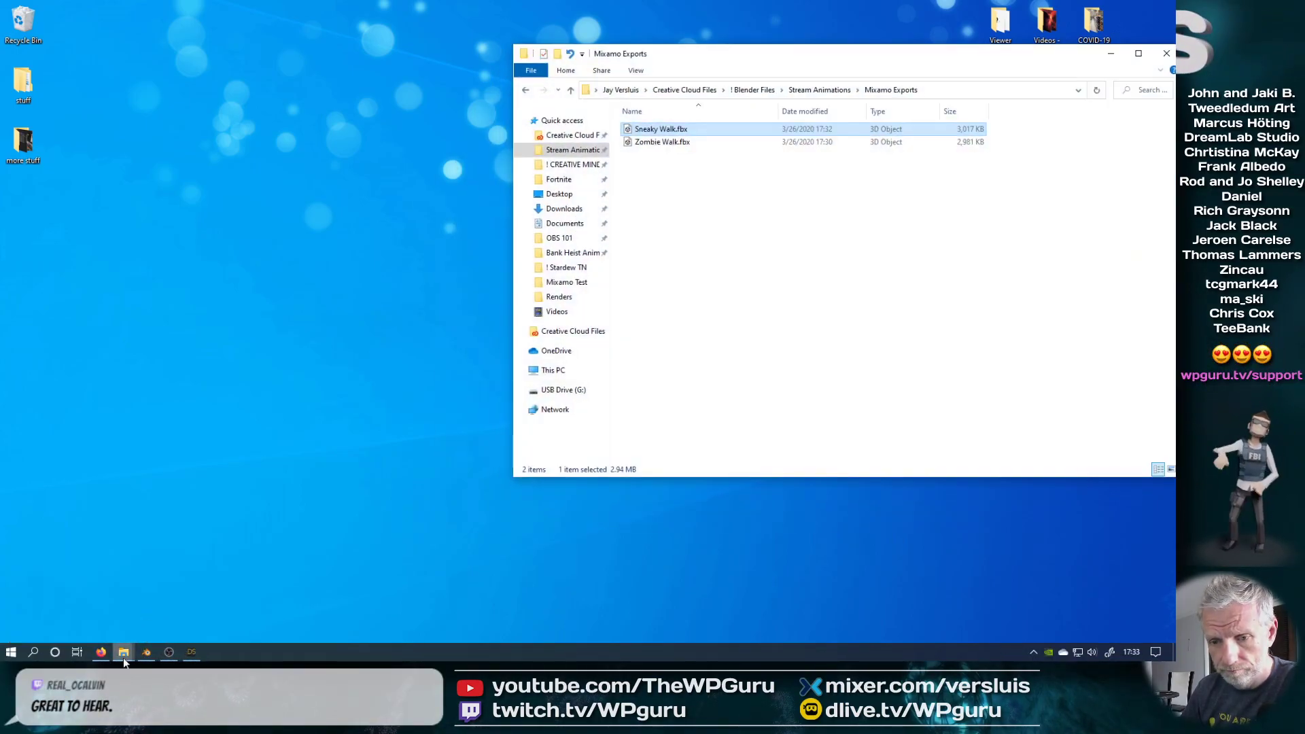
pyautogui.click(105, 622)
pyautogui.click(324, 427)
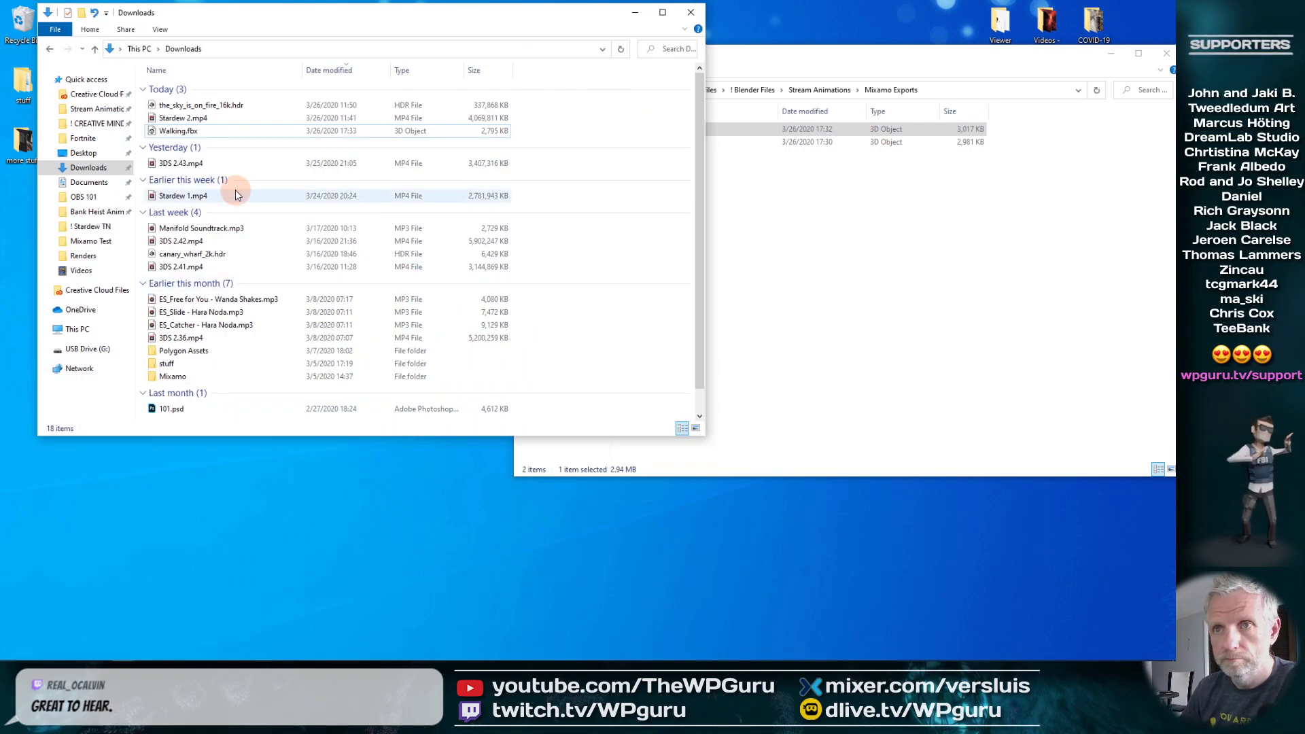
pyautogui.moveTo(385, 223); pyautogui.dragTo(655, 158)
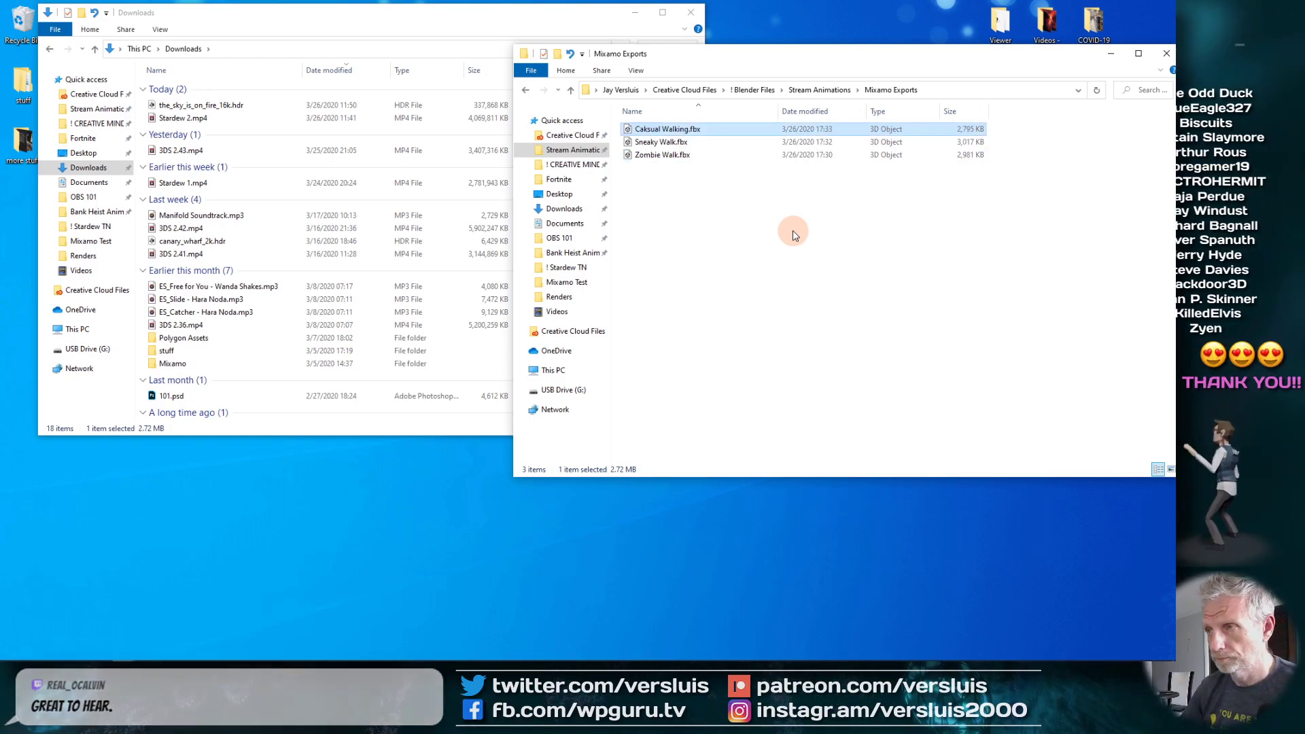
# - Switch to DAZ Studio and move the toon mouse sideways, away from the centre of the scene
pyautogui.click(1110, 56)
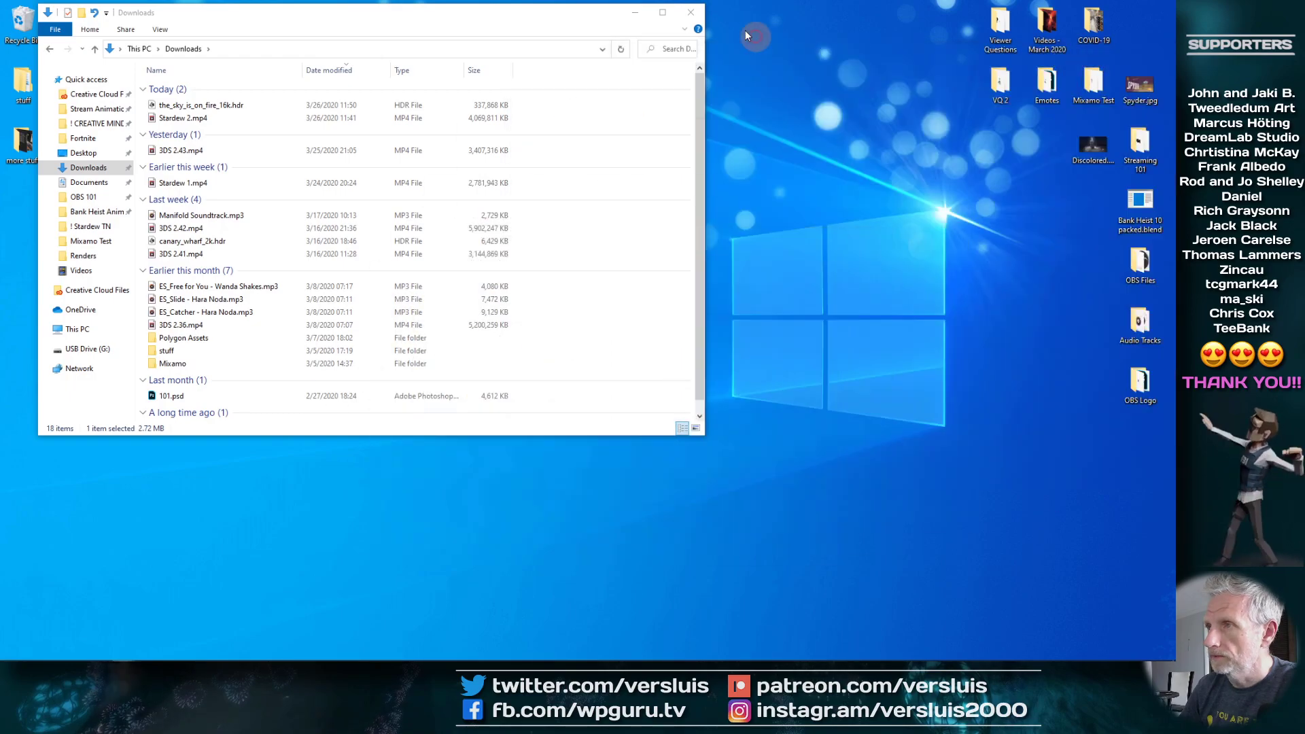
pyautogui.click(639, 17)
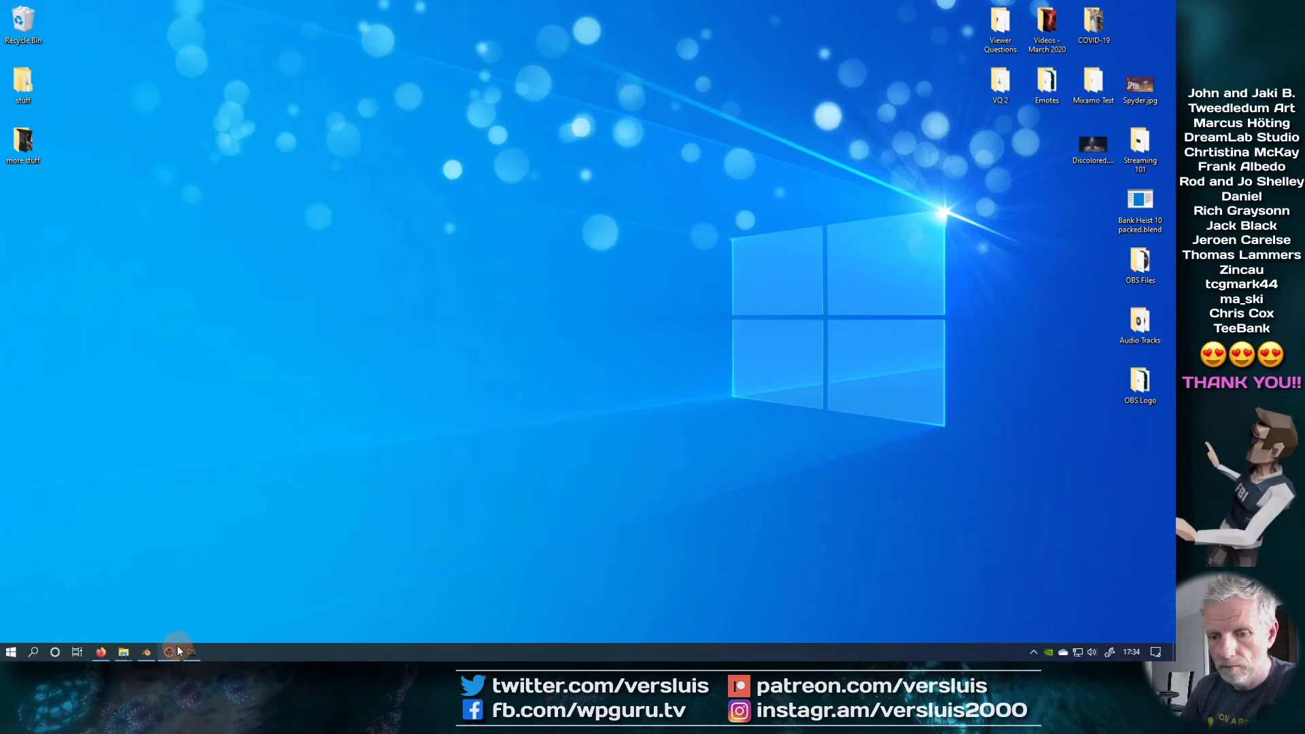
pyautogui.click(193, 652)
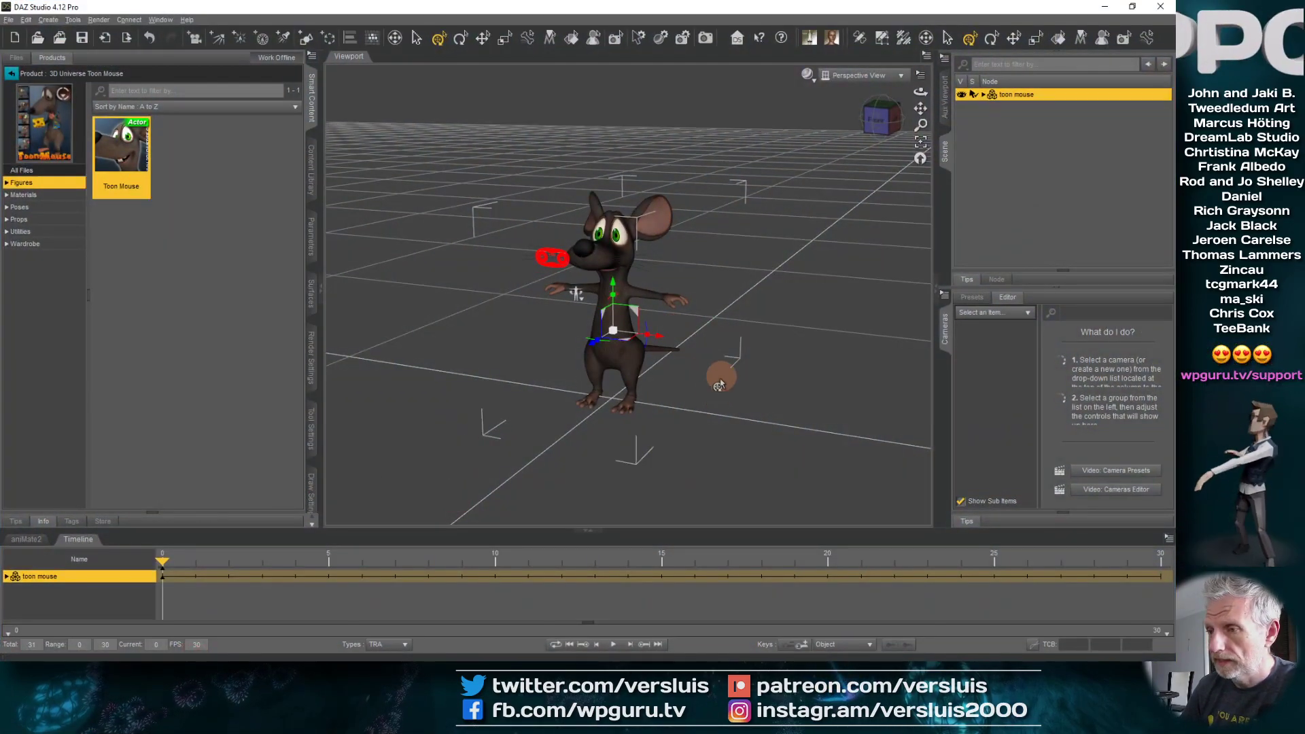
pyautogui.scroll(5, 799, 310)
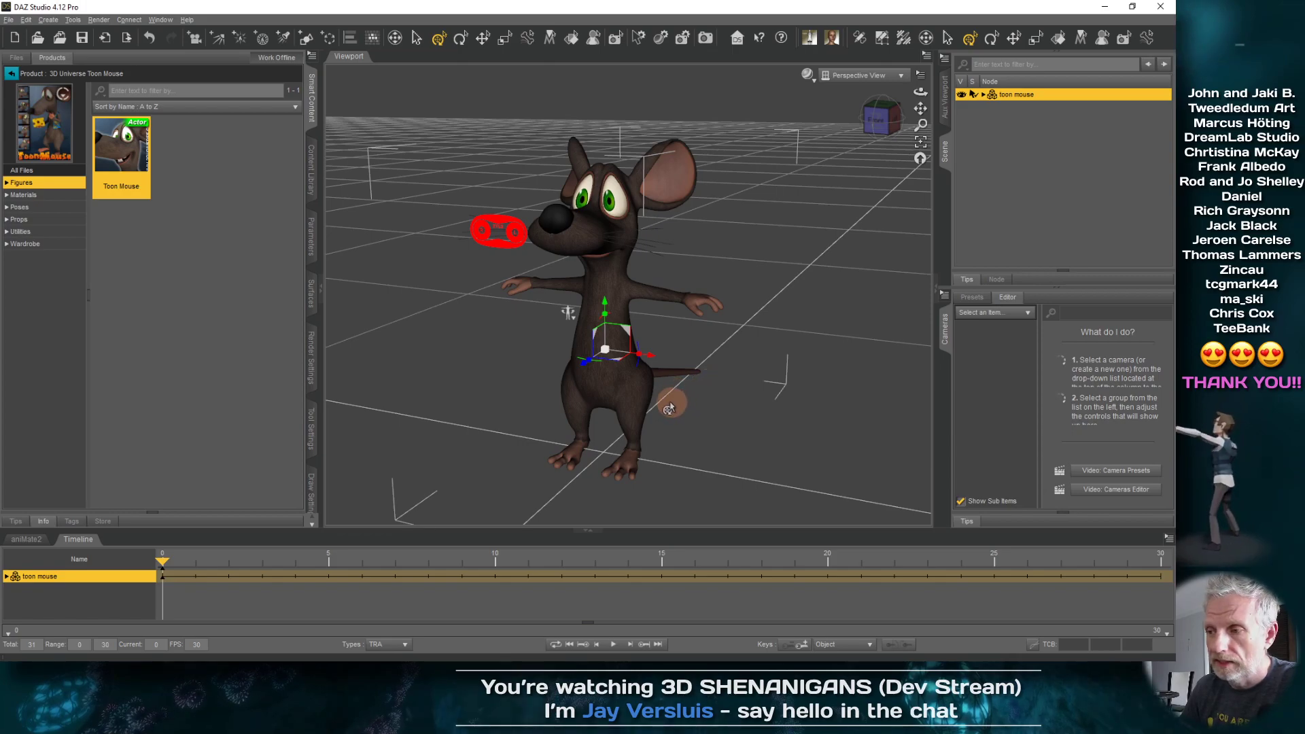
pyautogui.scroll(-5, 671, 408)
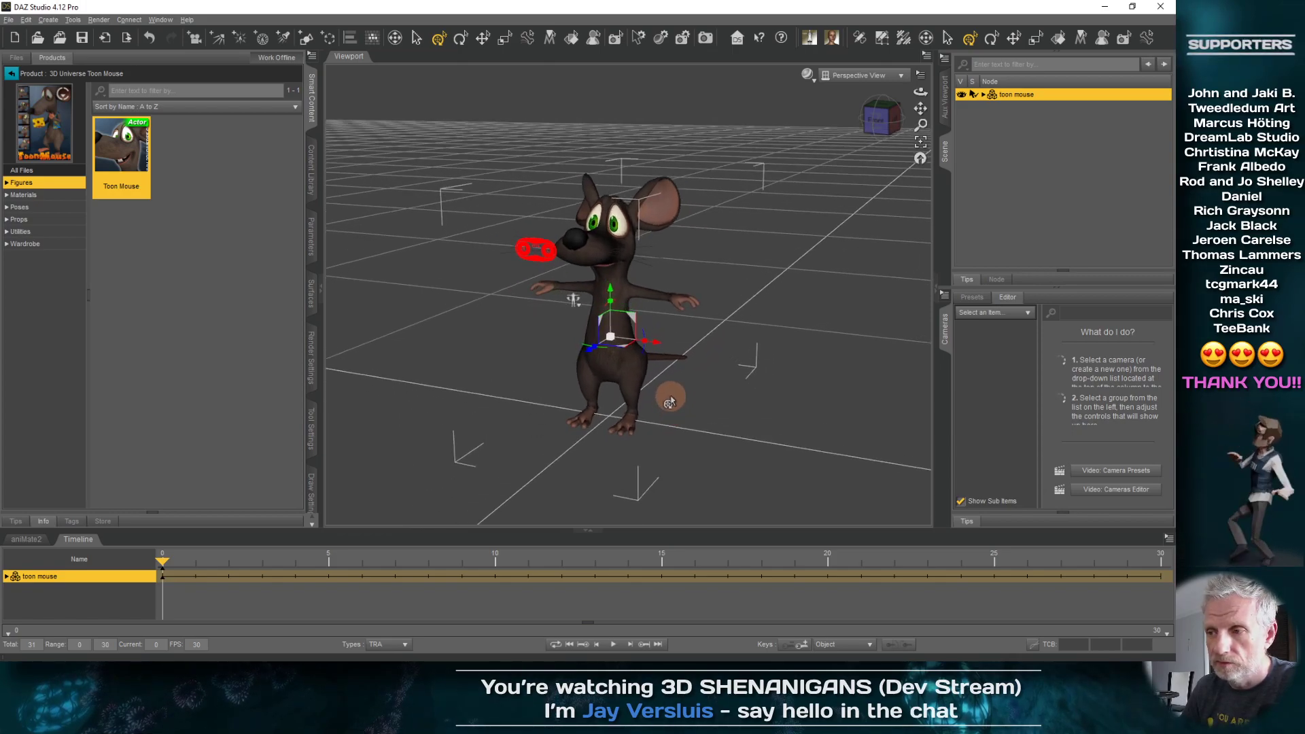
pyautogui.moveTo(655, 350); pyautogui.dragTo(340, 326)
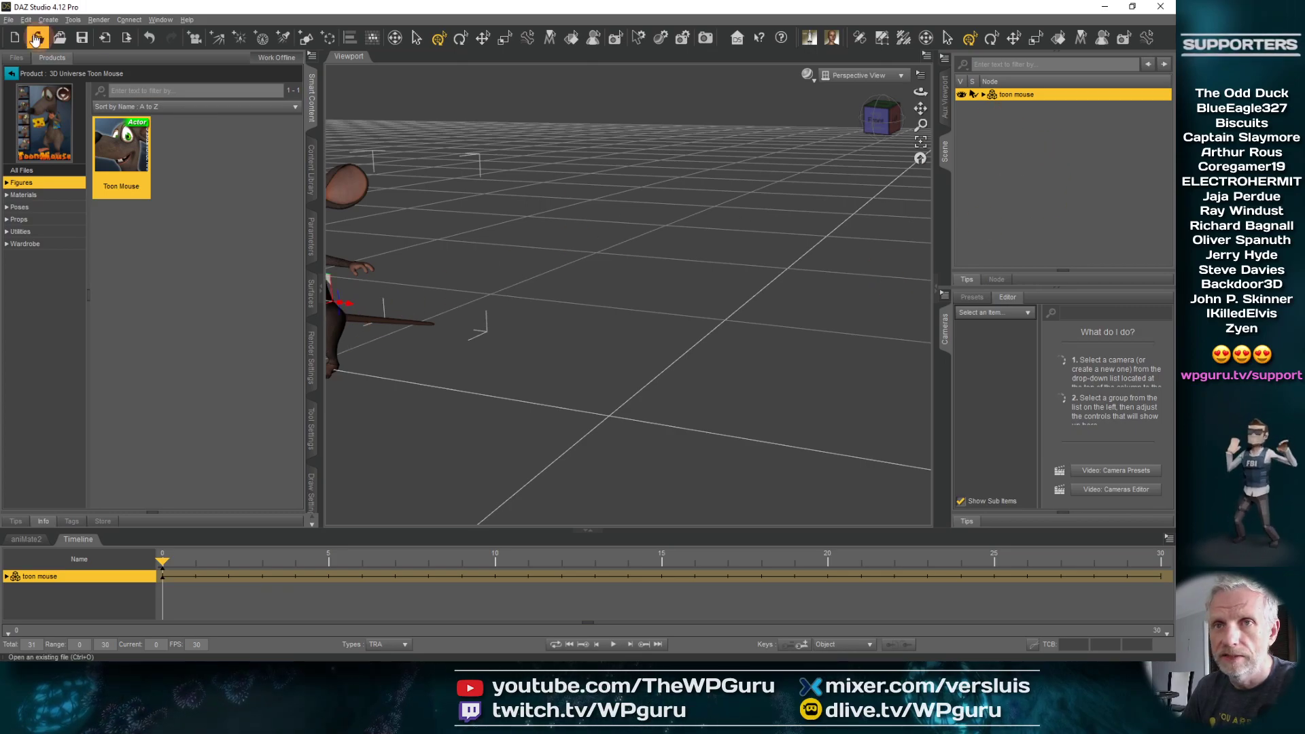
# - Start a file import, browse to Stream Animations > Mixamo Exports and correct the misspelled walking file's name to Casual Walking.fbx
pyautogui.click(9, 20)
pyautogui.click(30, 142)
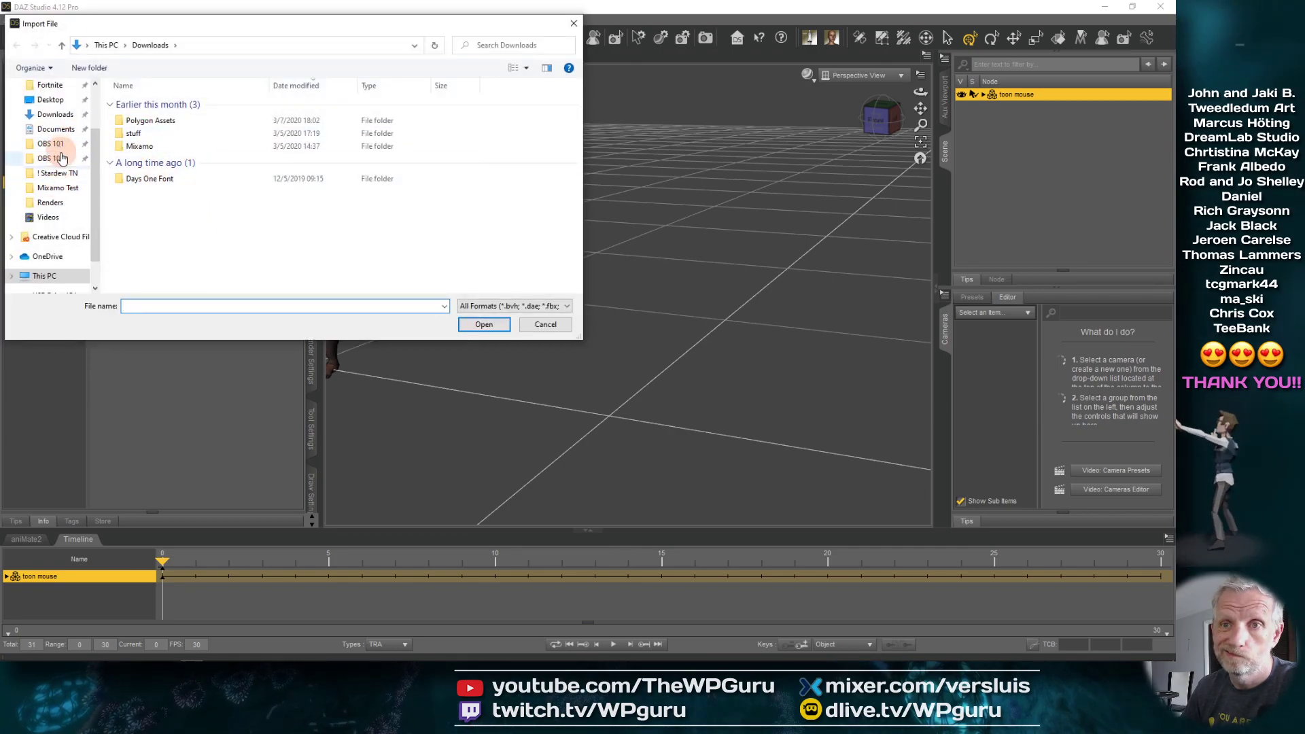
pyautogui.scroll(2, 62, 156)
pyautogui.click(55, 123)
pyautogui.doubleClick(167, 104)
pyautogui.click(157, 104)
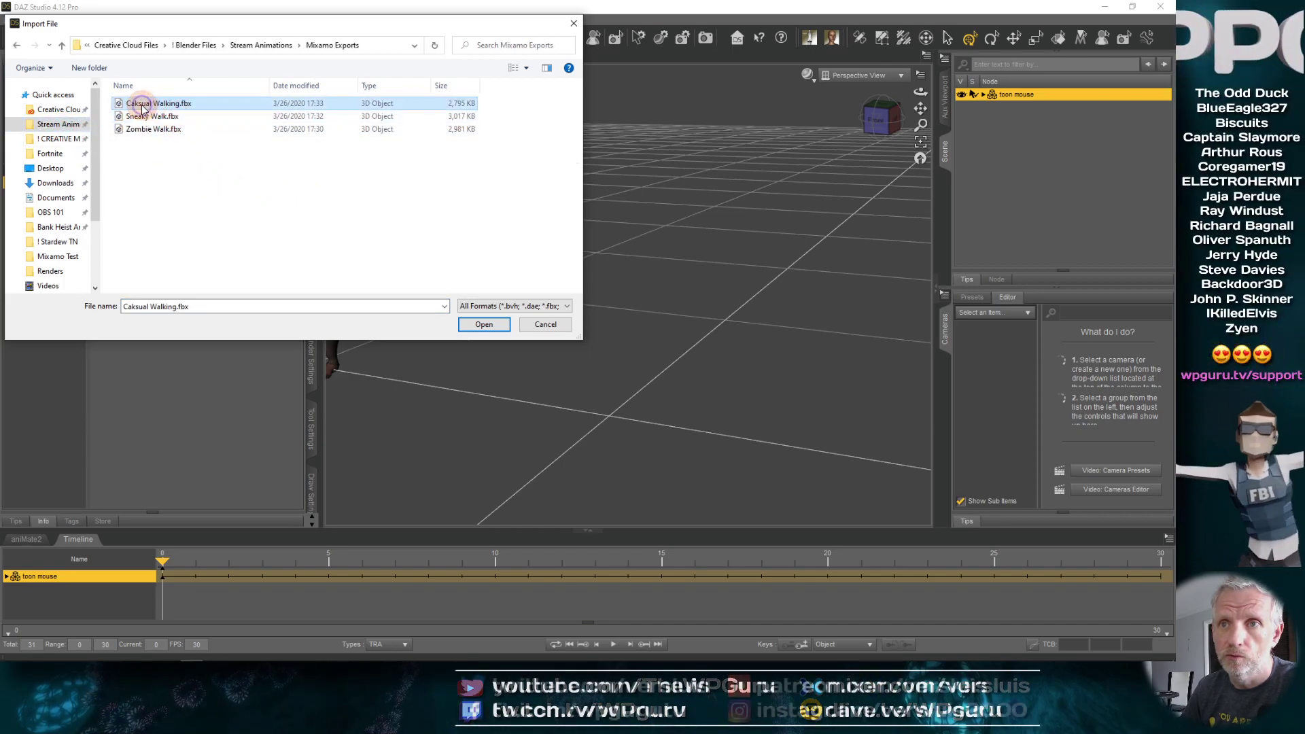
pyautogui.rightClick(163, 105)
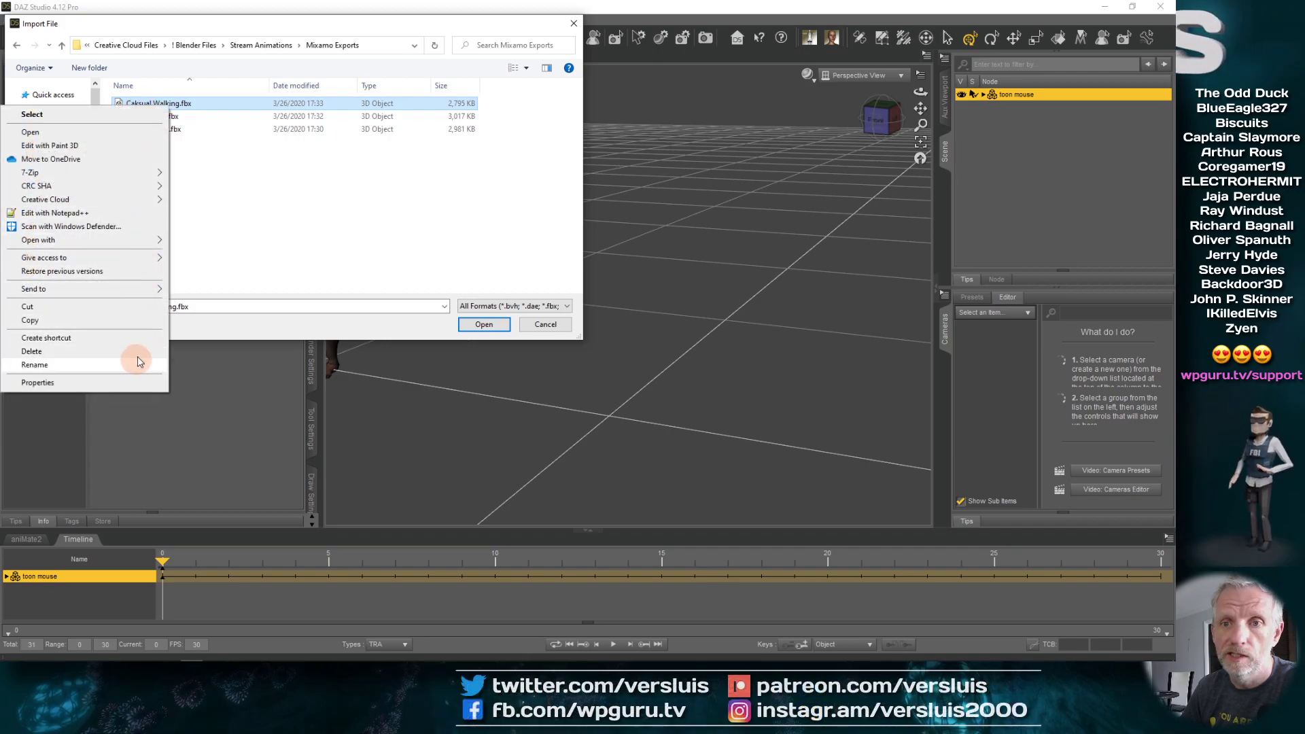
pyautogui.click(87, 366)
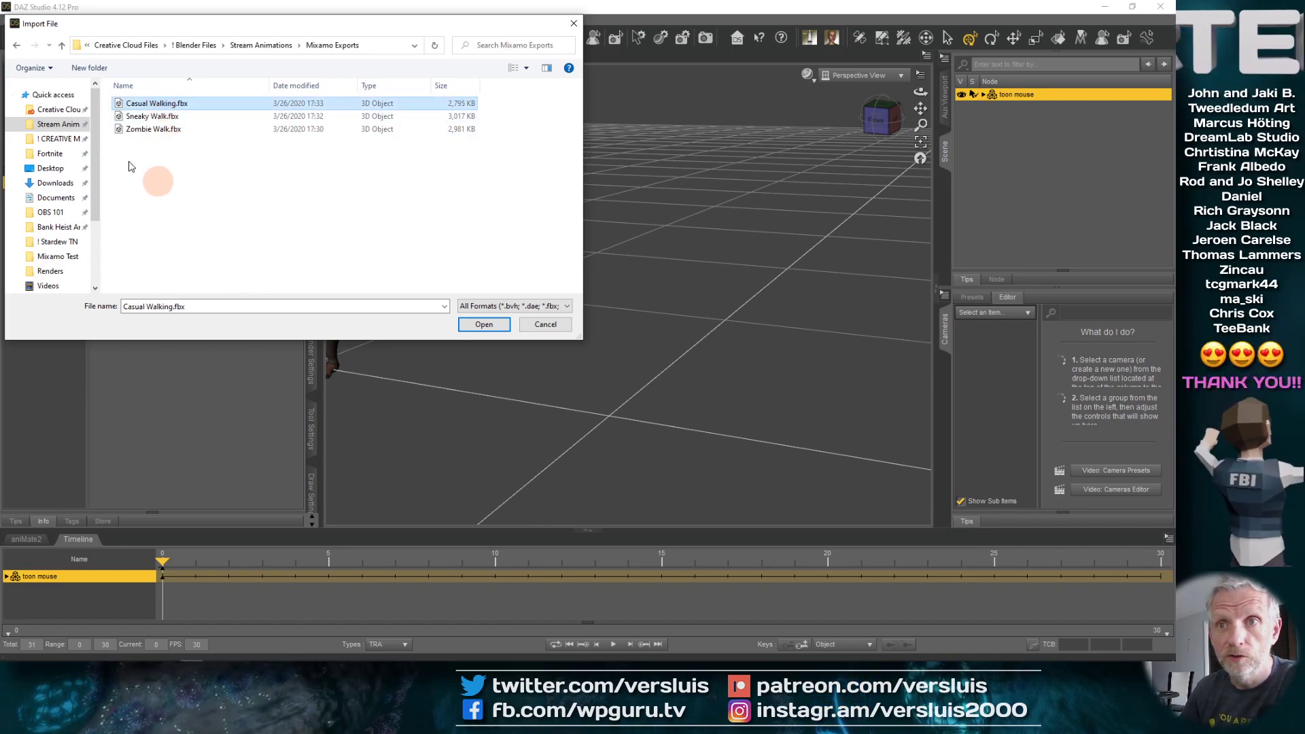
# - Import Casual Walking.fbx into the scene with mixamo.com as the take to import
pyautogui.click(495, 324)
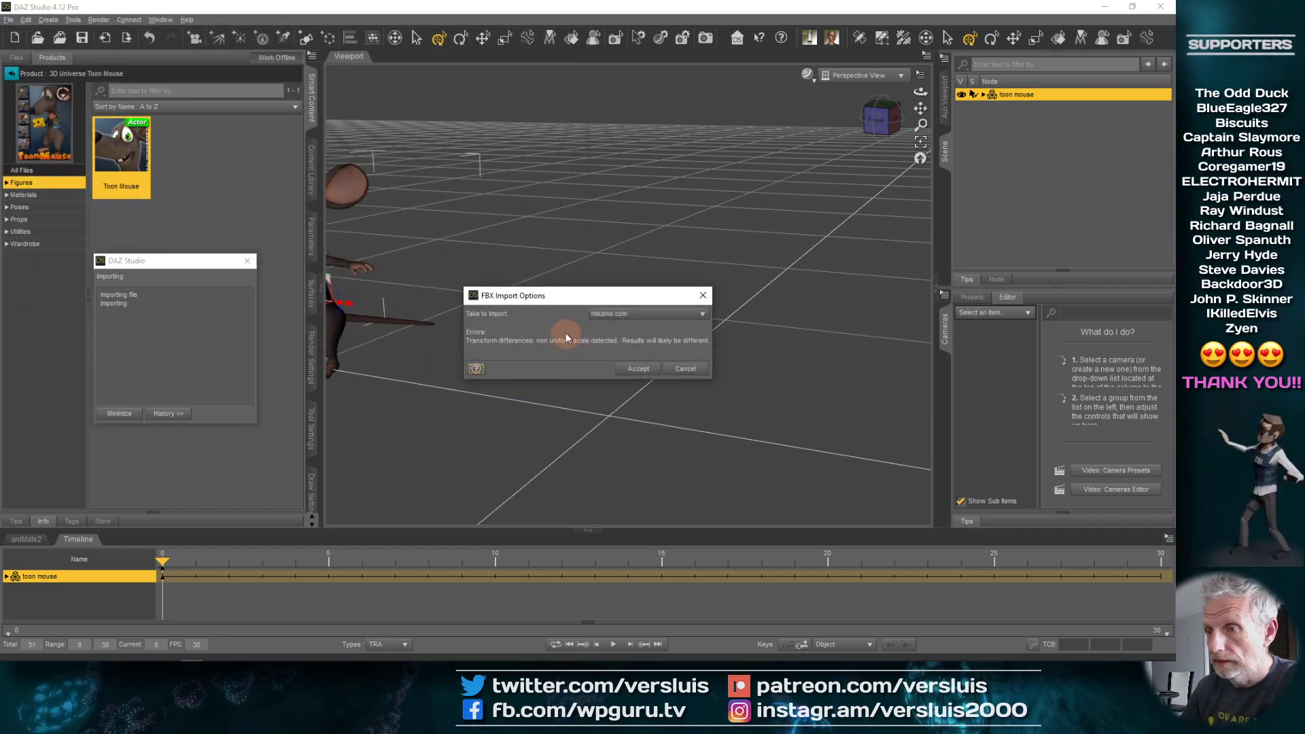
pyautogui.click(691, 313)
pyautogui.click(690, 313)
pyautogui.click(638, 368)
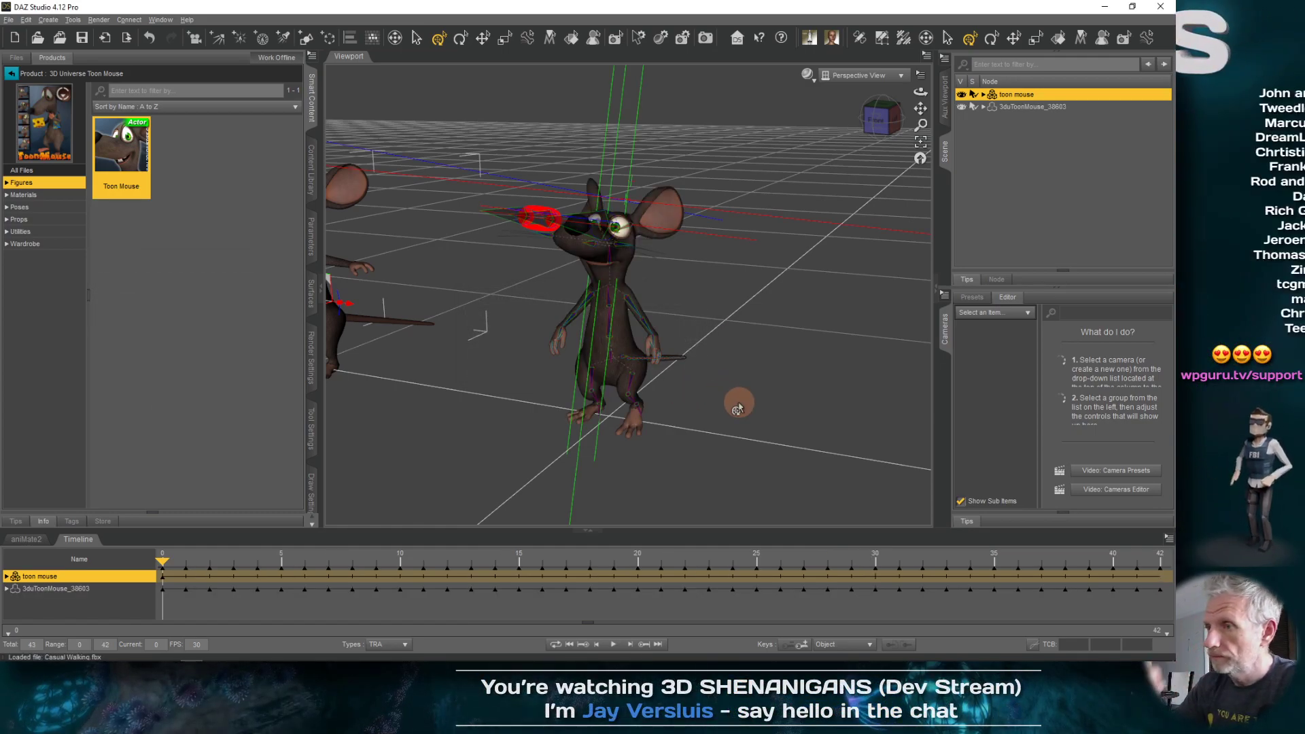
# - Play the imported walk beside the original toon mouse and tell the two figures apart by selecting them and toggling the original's visibility
pyautogui.moveTo(883, 132); pyautogui.dragTo(750, 295)
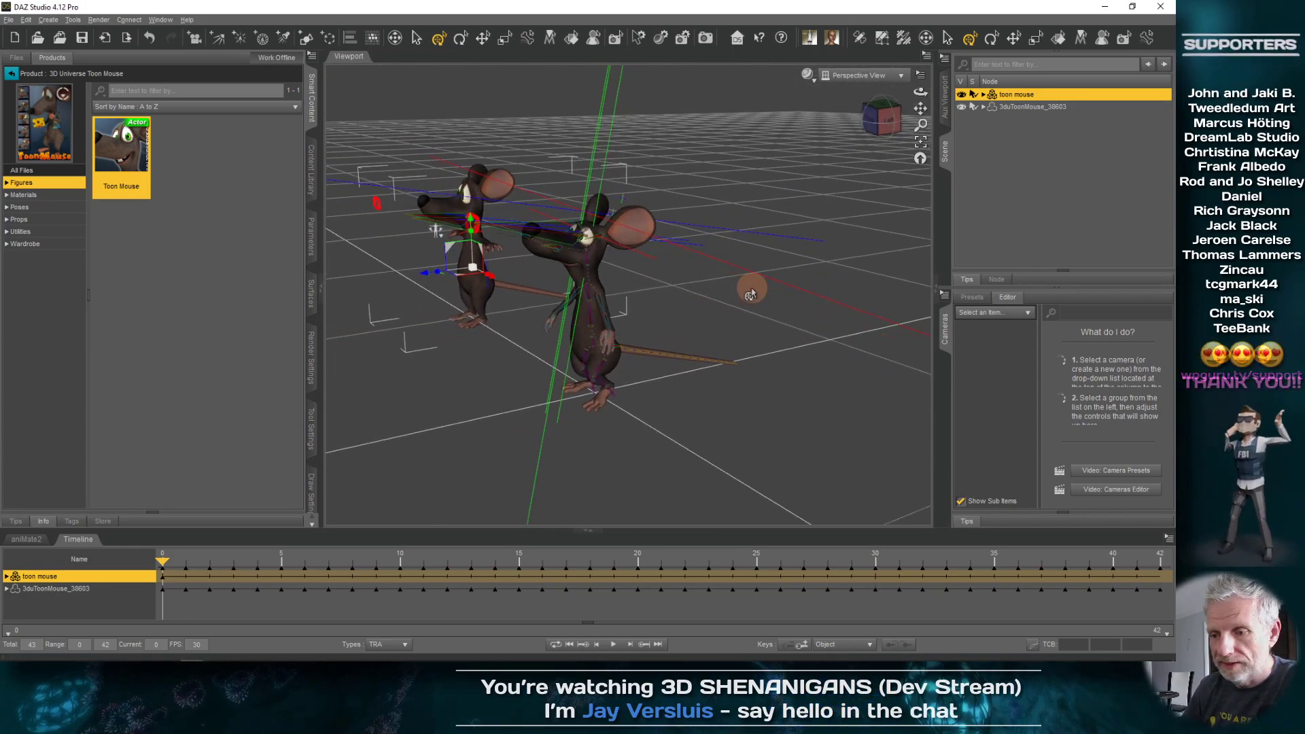
pyautogui.click(615, 645)
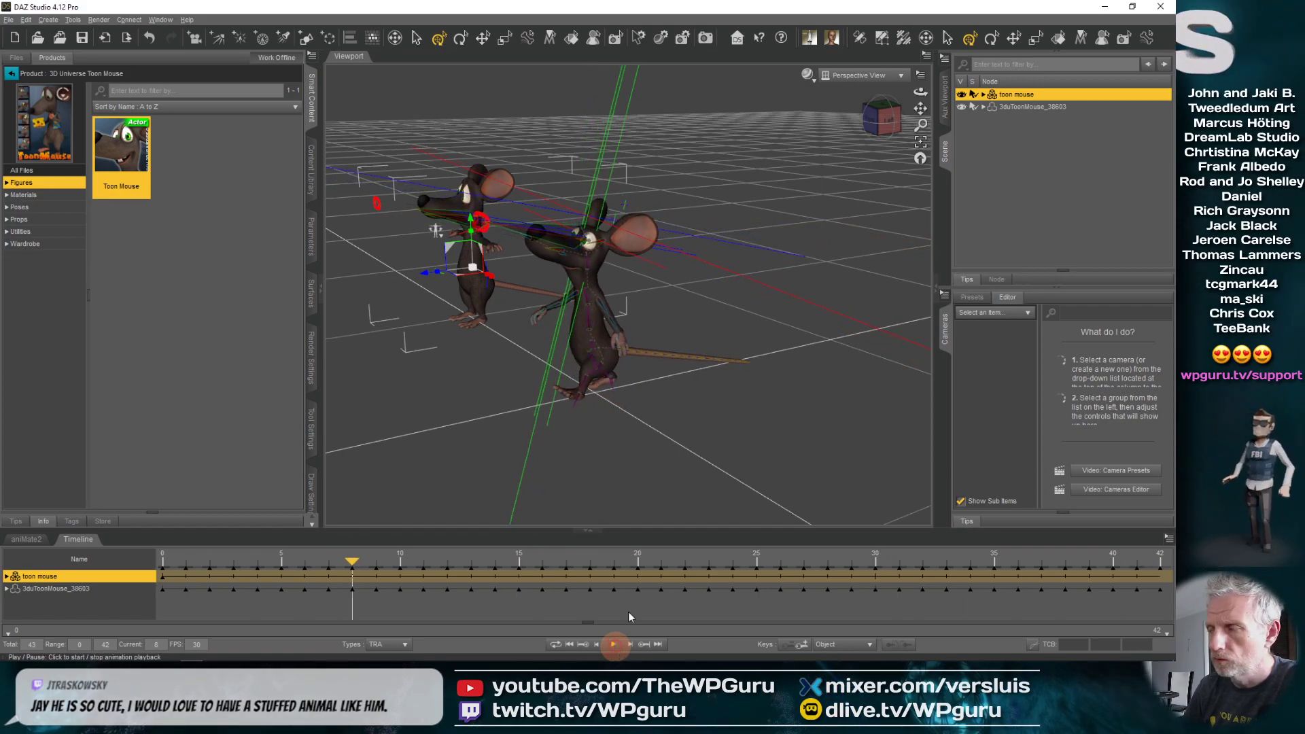
pyautogui.click(1040, 107)
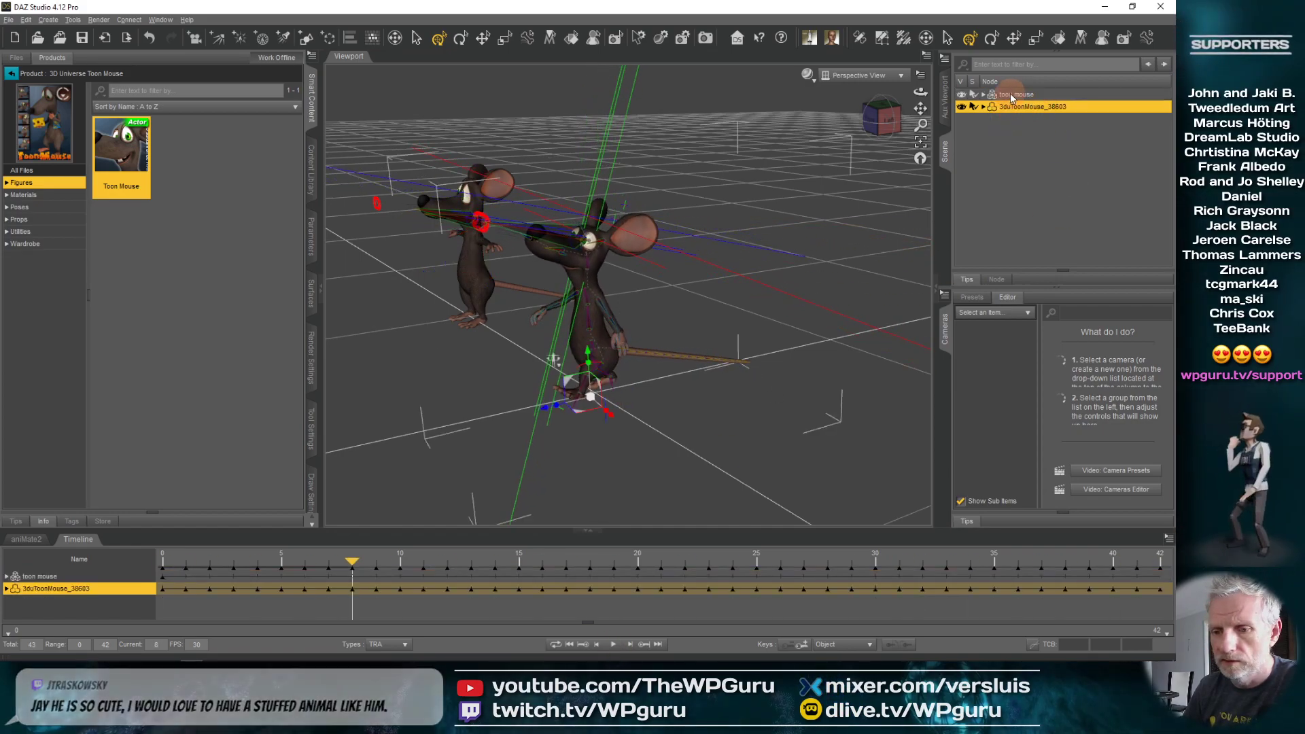
pyautogui.click(1013, 96)
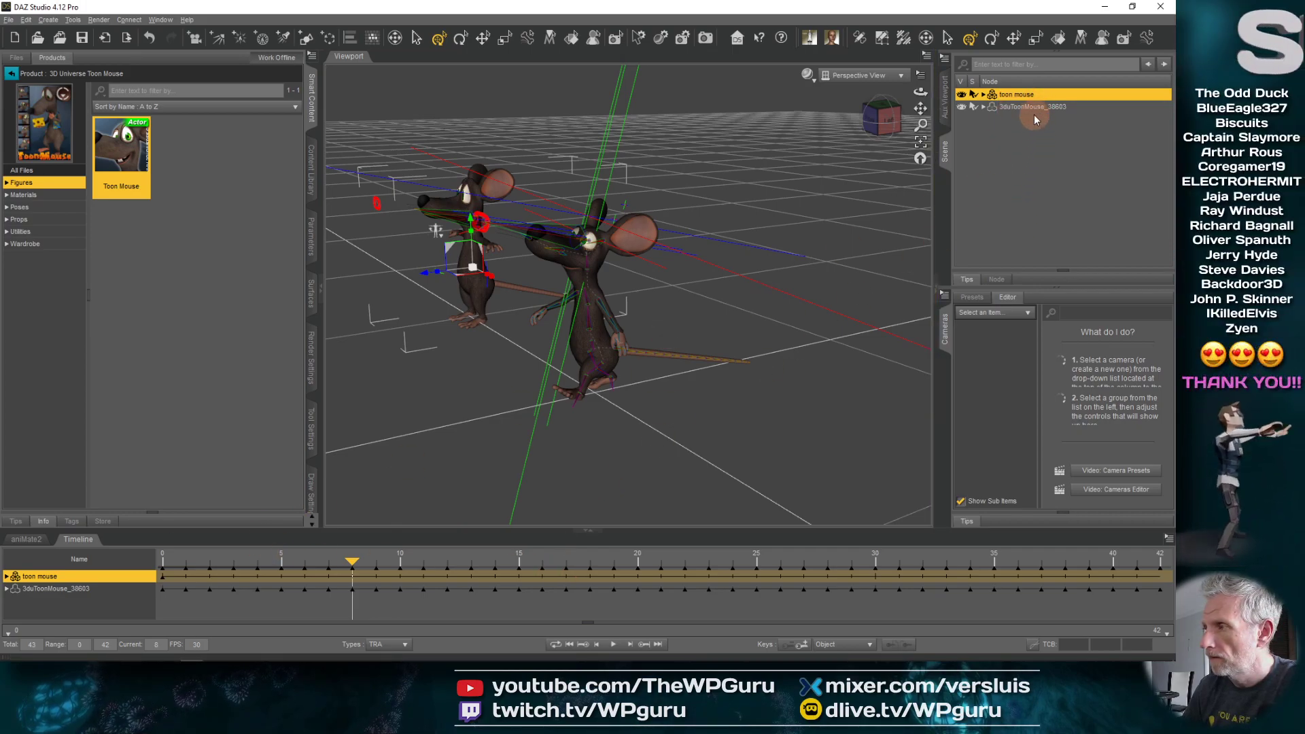
pyautogui.click(961, 95)
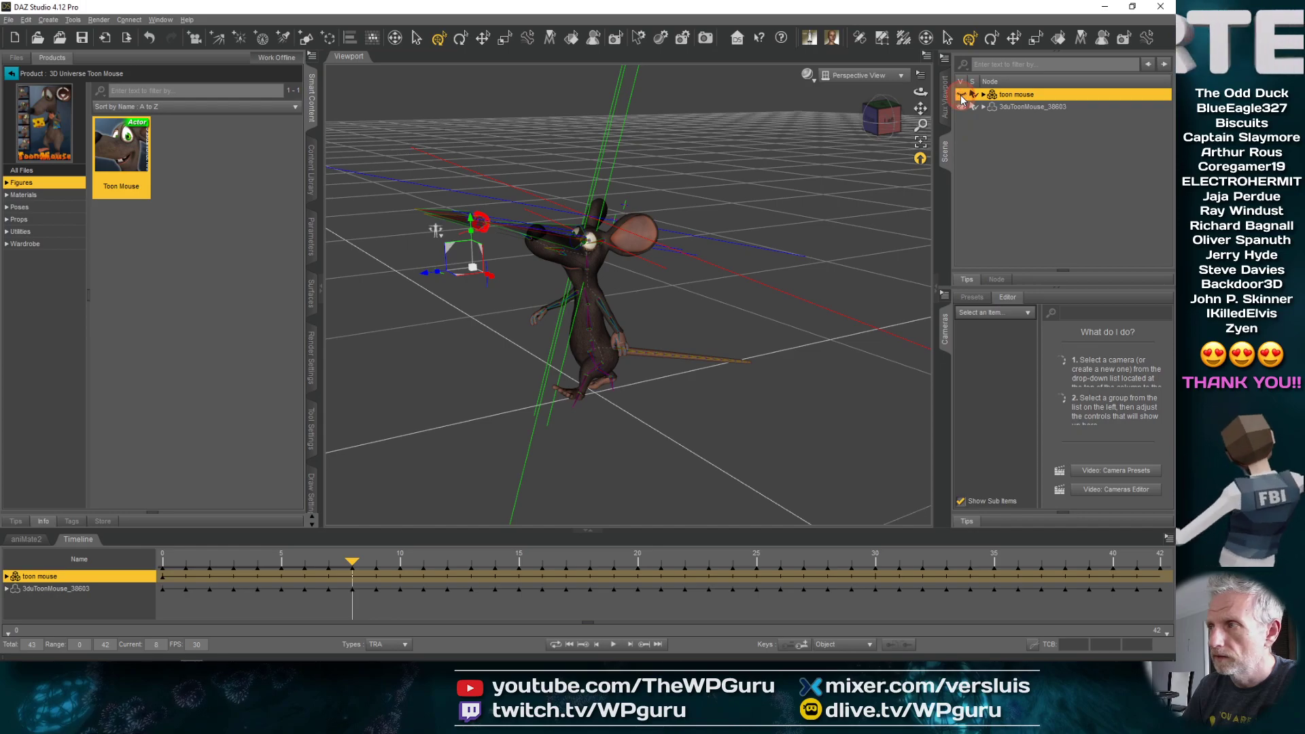
pyautogui.click(961, 95)
# - Copy the imported 3duToonMouse figure and paste it to the original toon mouse figure to transfer the walking animation
pyautogui.click(1025, 108)
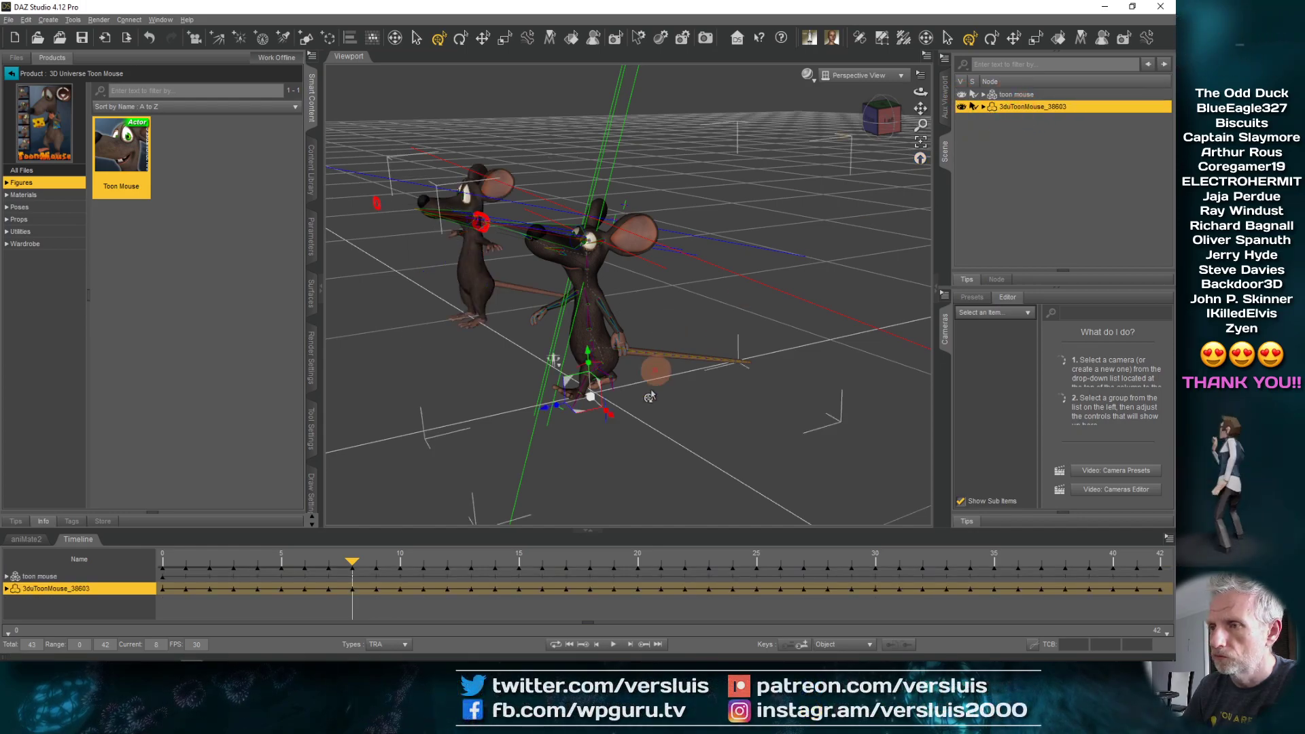
pyautogui.click(28, 20)
pyautogui.moveTo(60, 63)
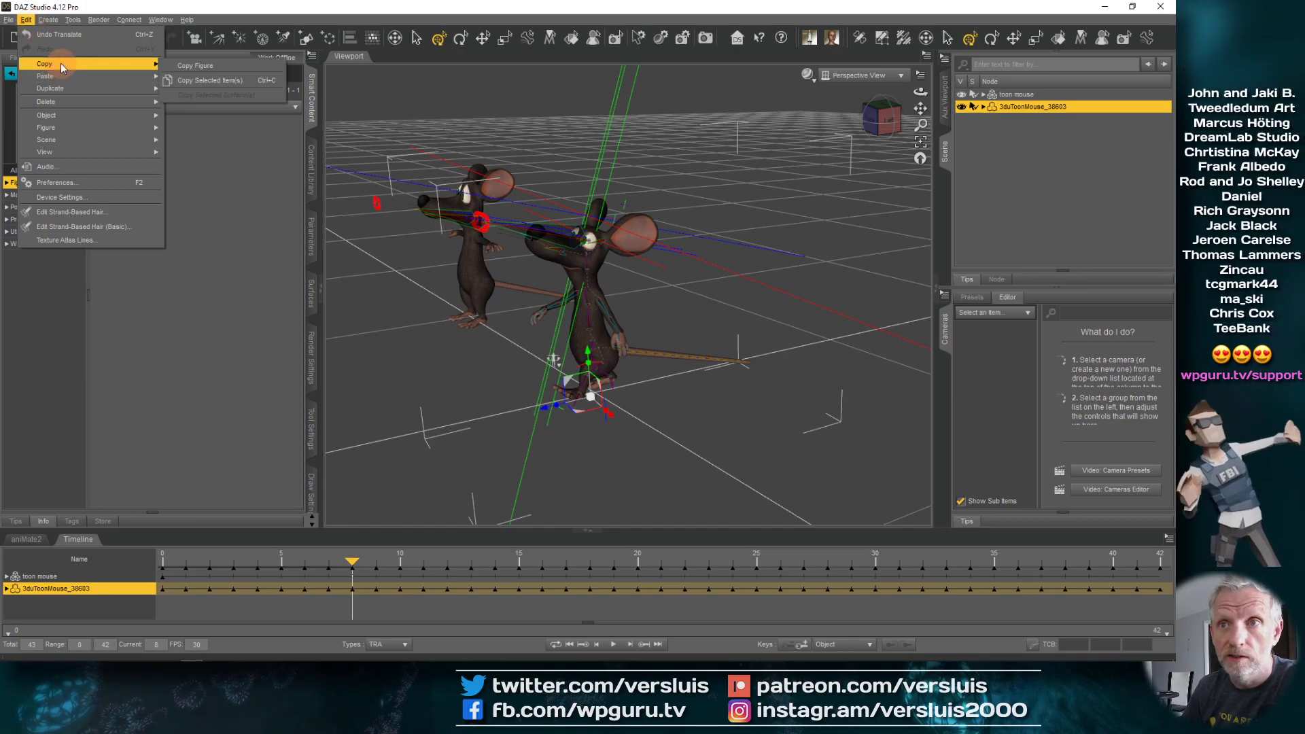
pyautogui.click(208, 67)
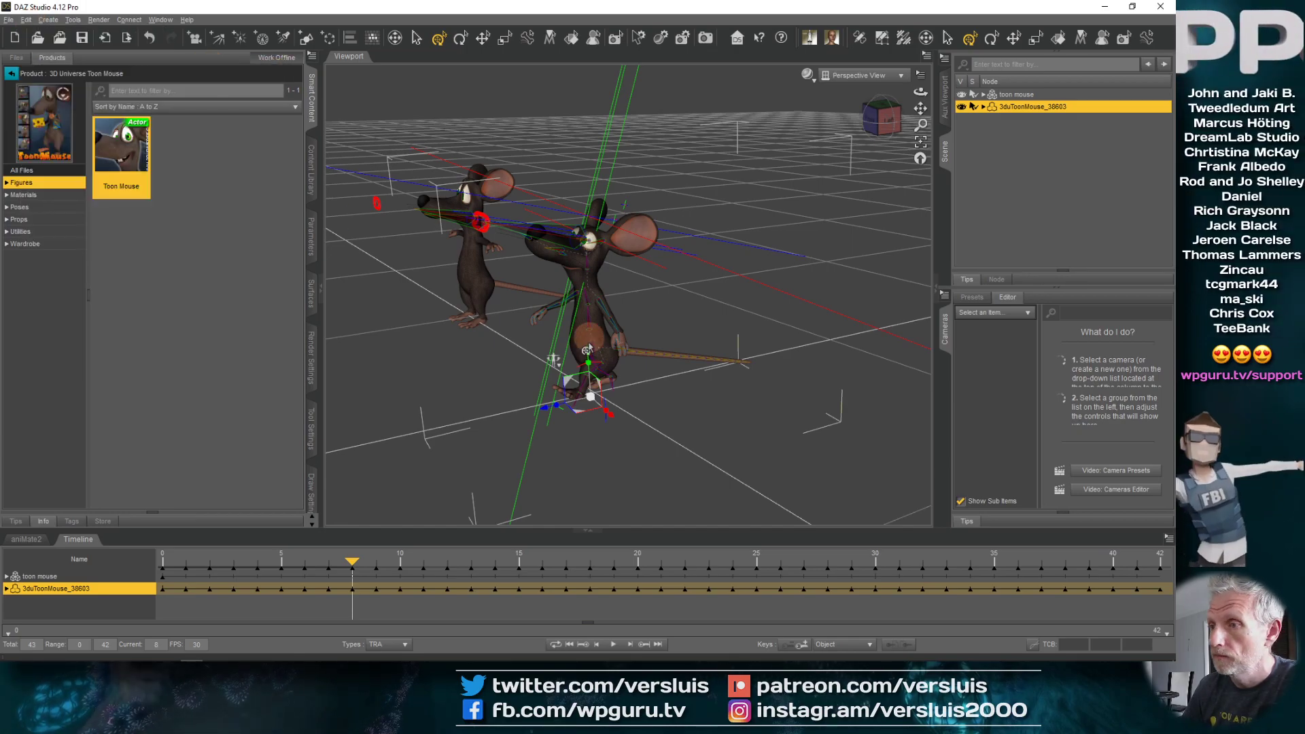
pyautogui.keyDown('alt'); pyautogui.moveTo(530, 365); pyautogui.dragTo(531, 360); pyautogui.keyUp('alt')
pyautogui.click(1026, 95)
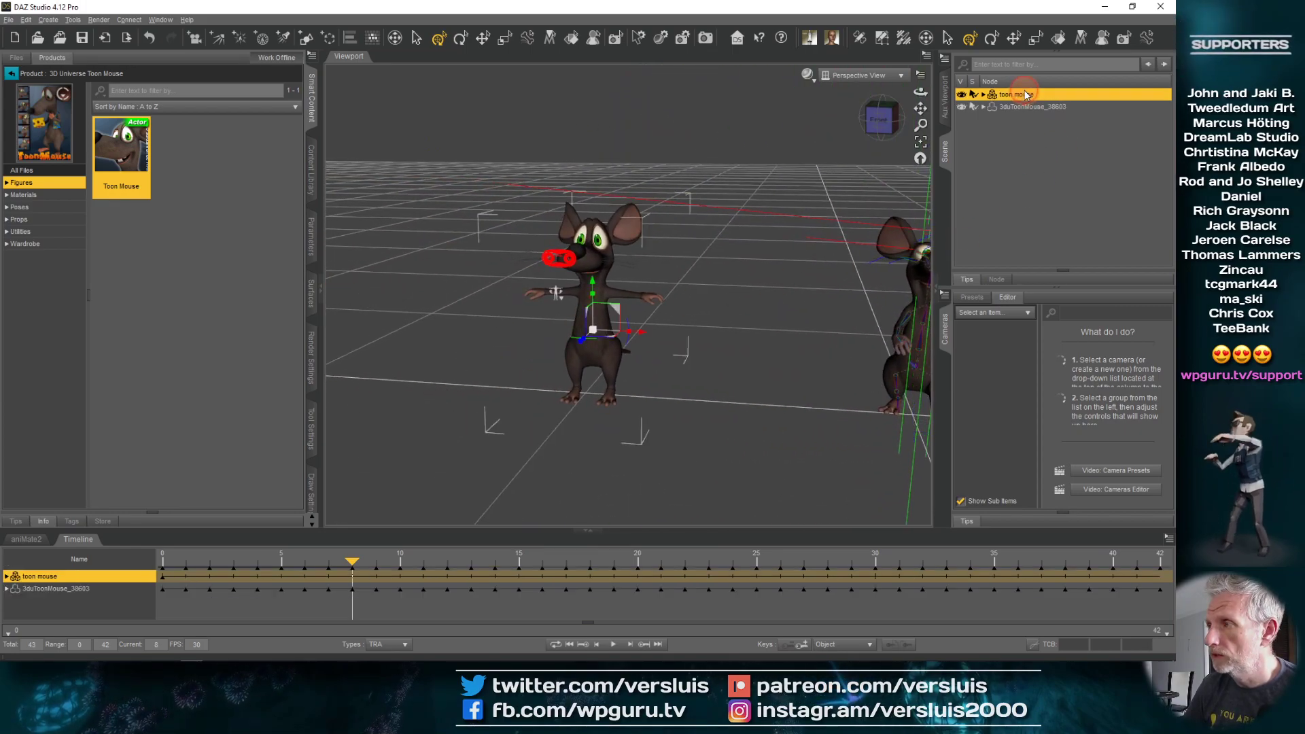
pyautogui.click(48, 20)
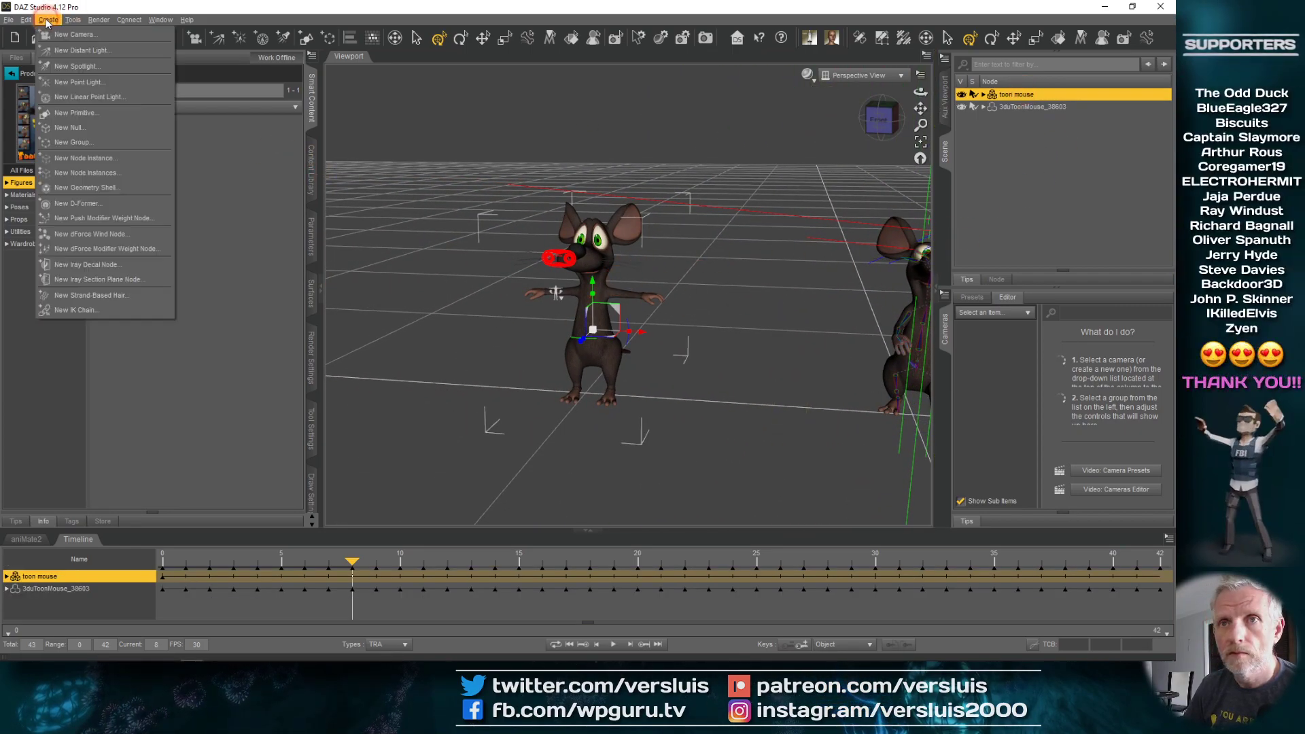
pyautogui.moveTo(30, 24)
pyautogui.moveTo(87, 76)
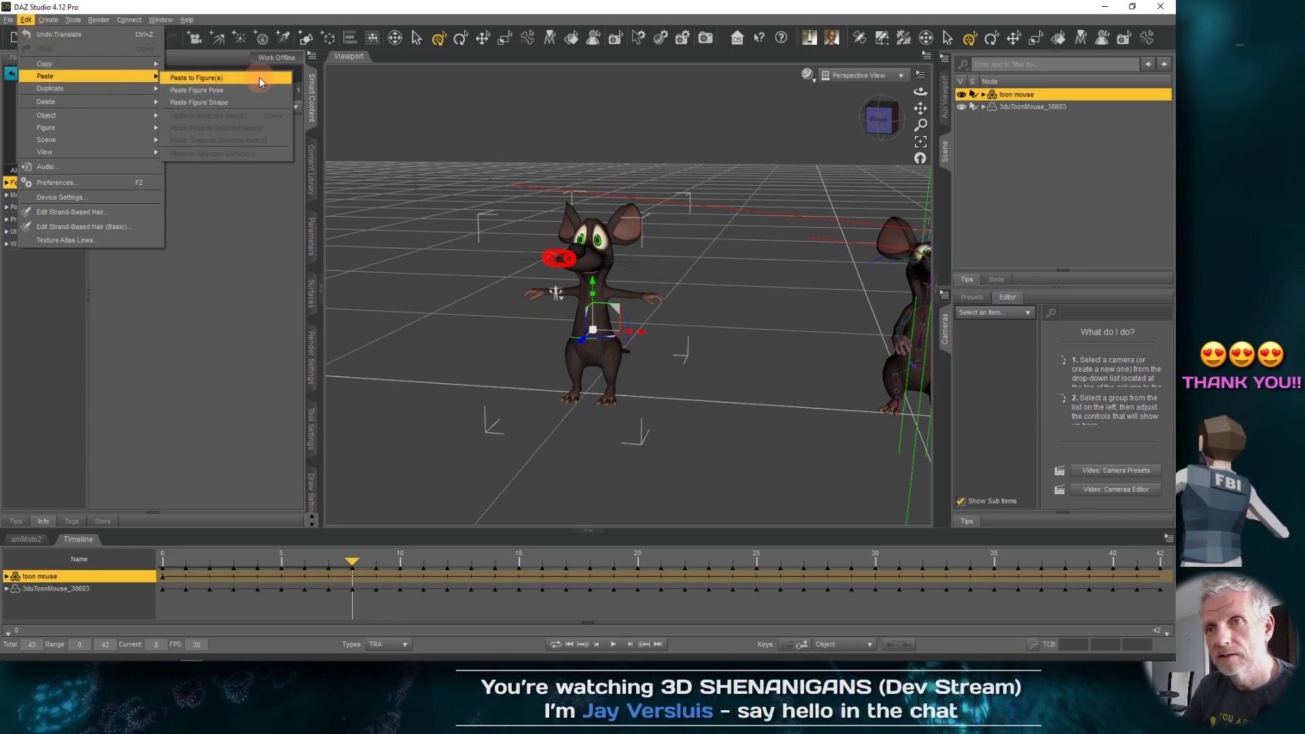
pyautogui.click(259, 78)
pyautogui.click(793, 405)
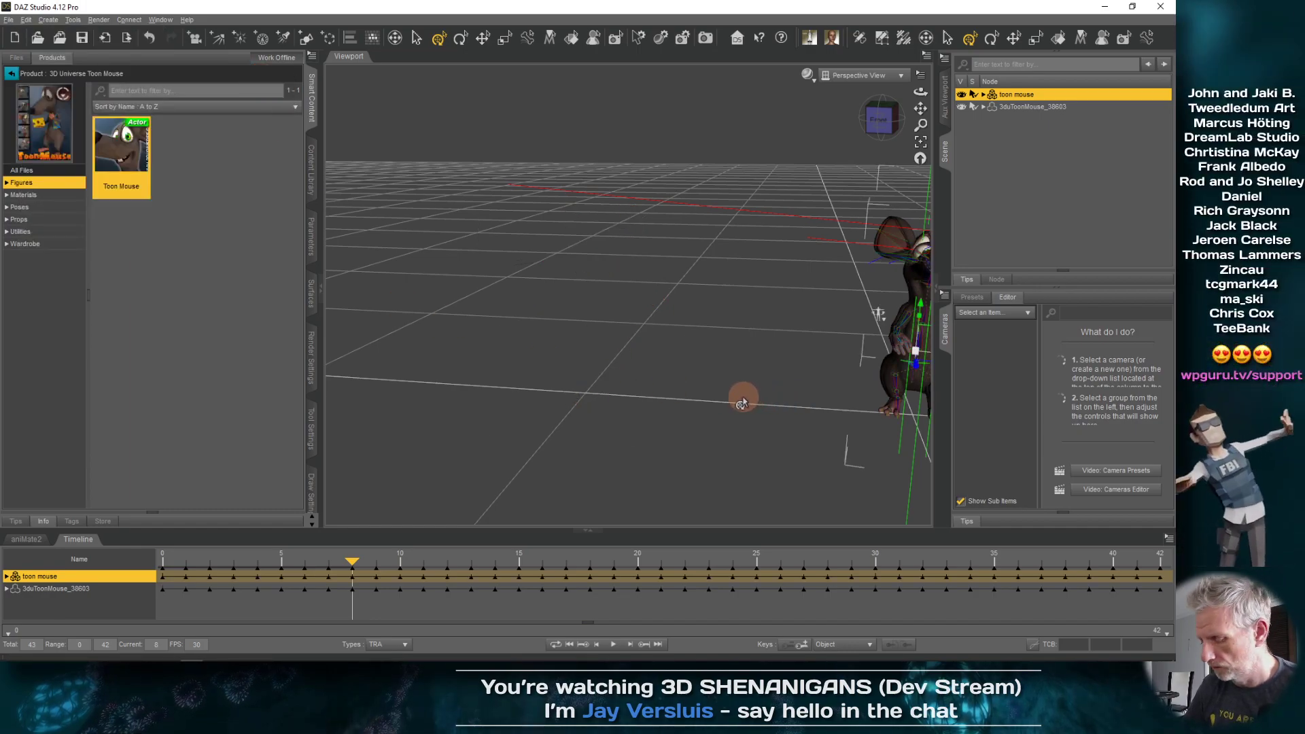
# - Deselect the toon mouse and hide the imported 3duToonMouse figure in the scene
pyautogui.click(920, 141)
pyautogui.click(615, 359)
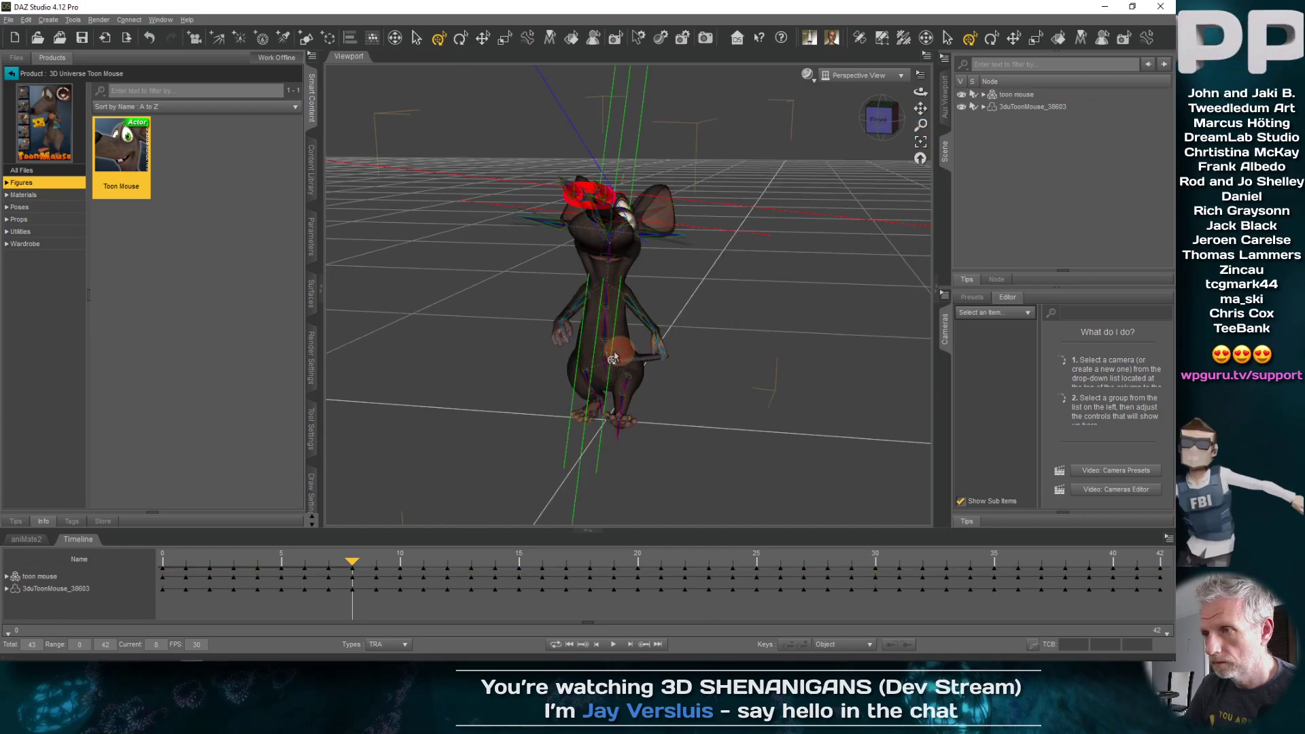
pyautogui.keyDown('alt'); pyautogui.moveTo(682, 387); pyautogui.dragTo(557, 384); pyautogui.keyUp('alt')
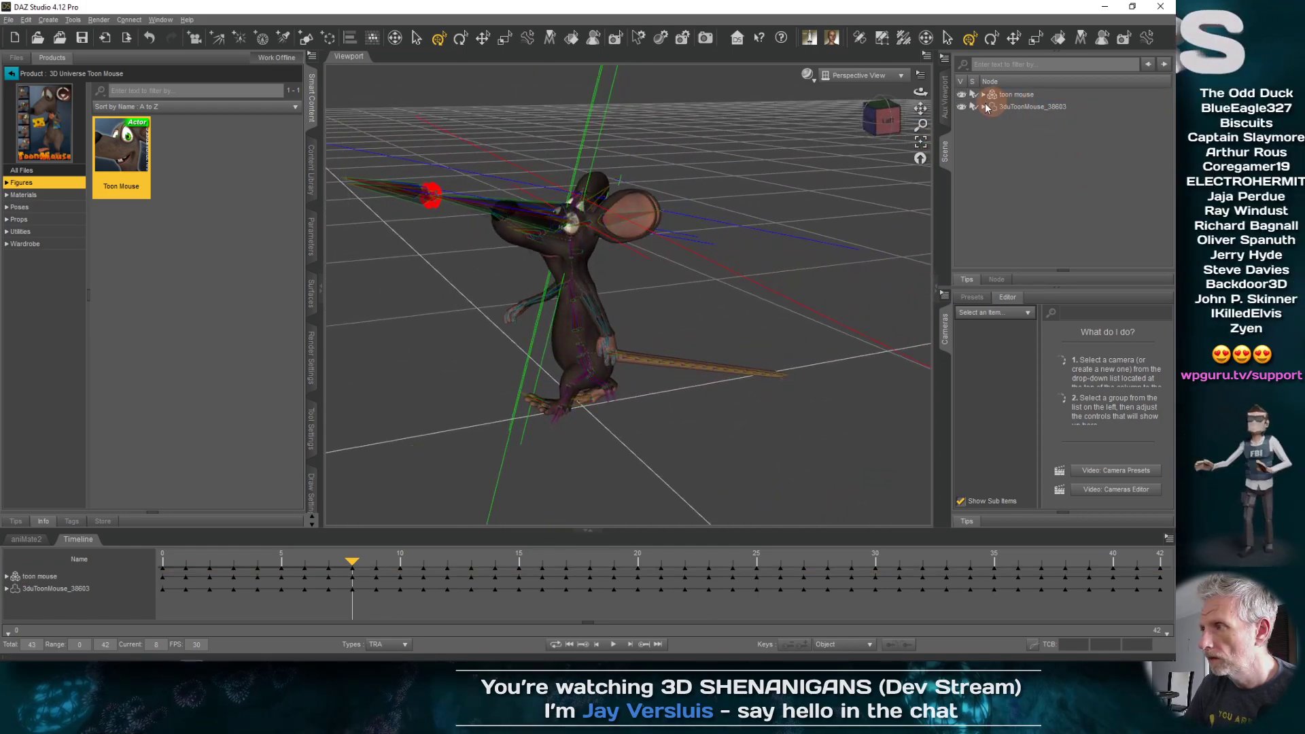
pyautogui.click(961, 108)
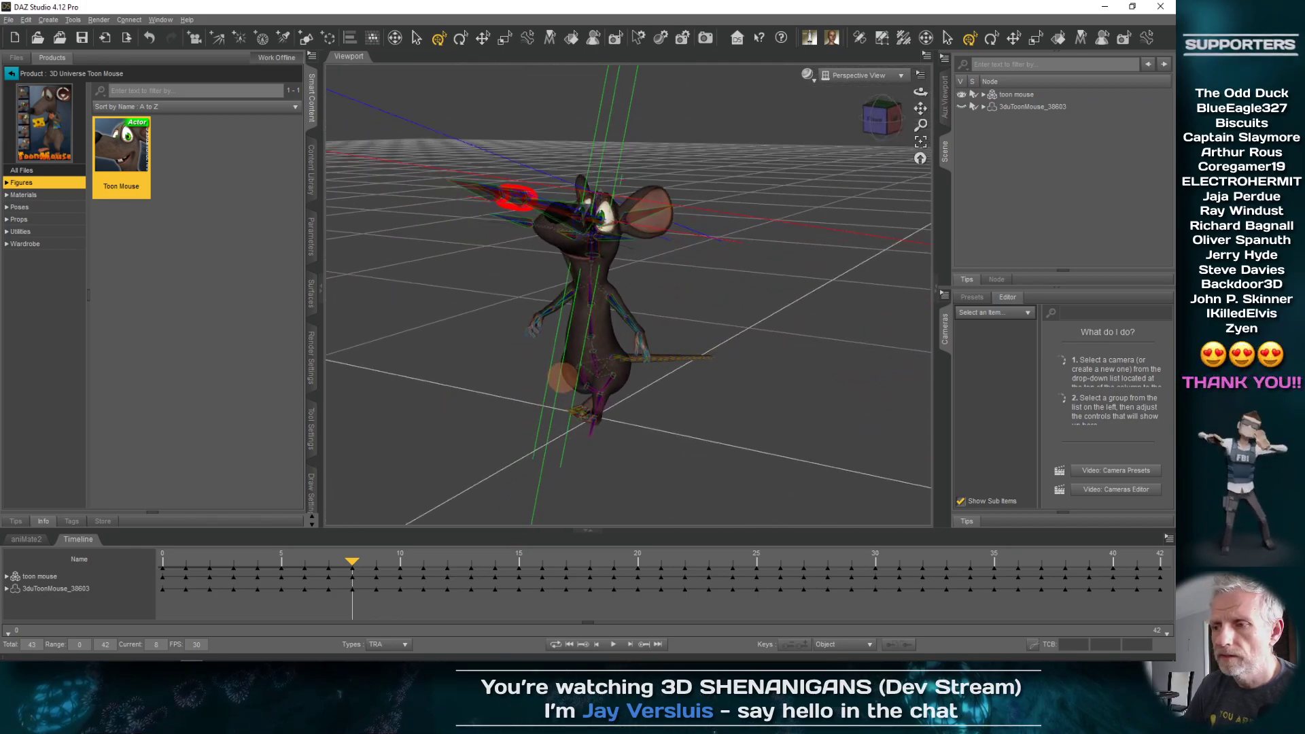
# - Scrub through the timeline to check the pasted walking animation on the toon mouse
pyautogui.keyDown('alt'); pyautogui.moveTo(560, 377); pyautogui.dragTo(152, 577); pyautogui.keyUp('alt')
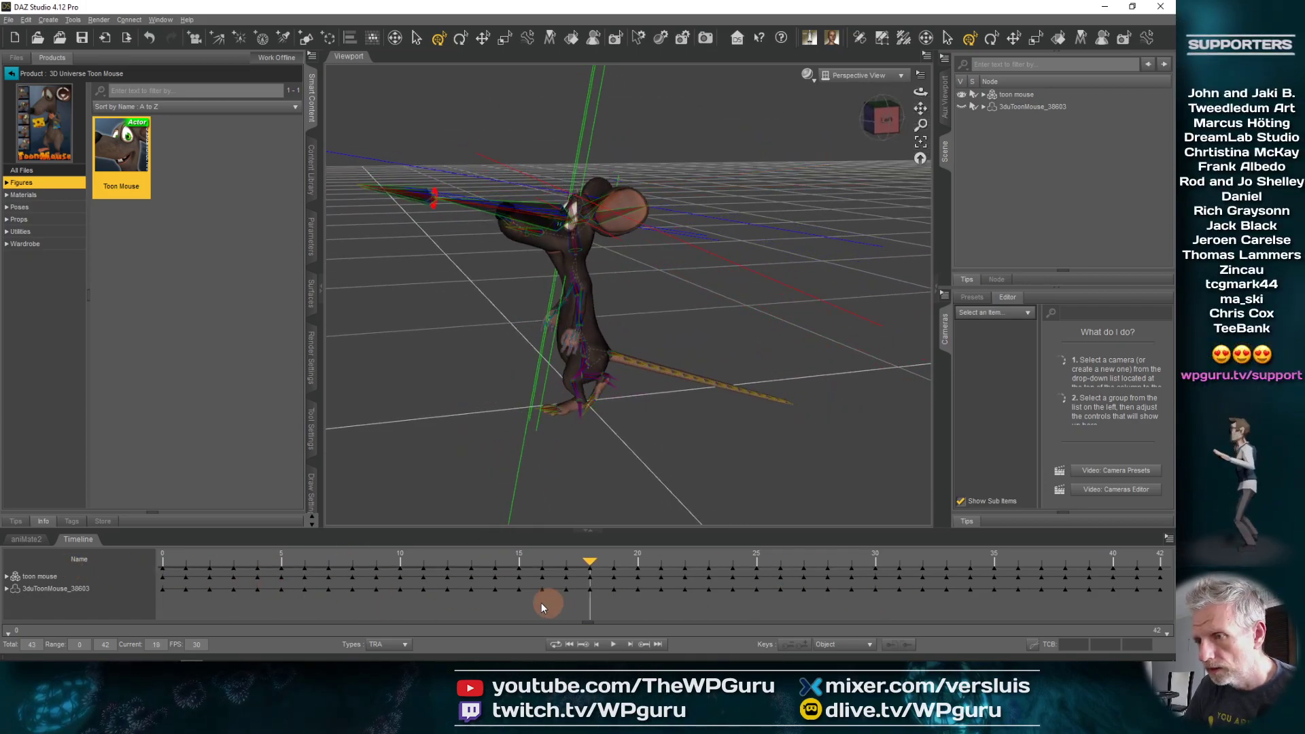
pyautogui.keyDown('alt'); pyautogui.moveTo(626, 411); pyautogui.dragTo(593, 406); pyautogui.keyUp('alt')
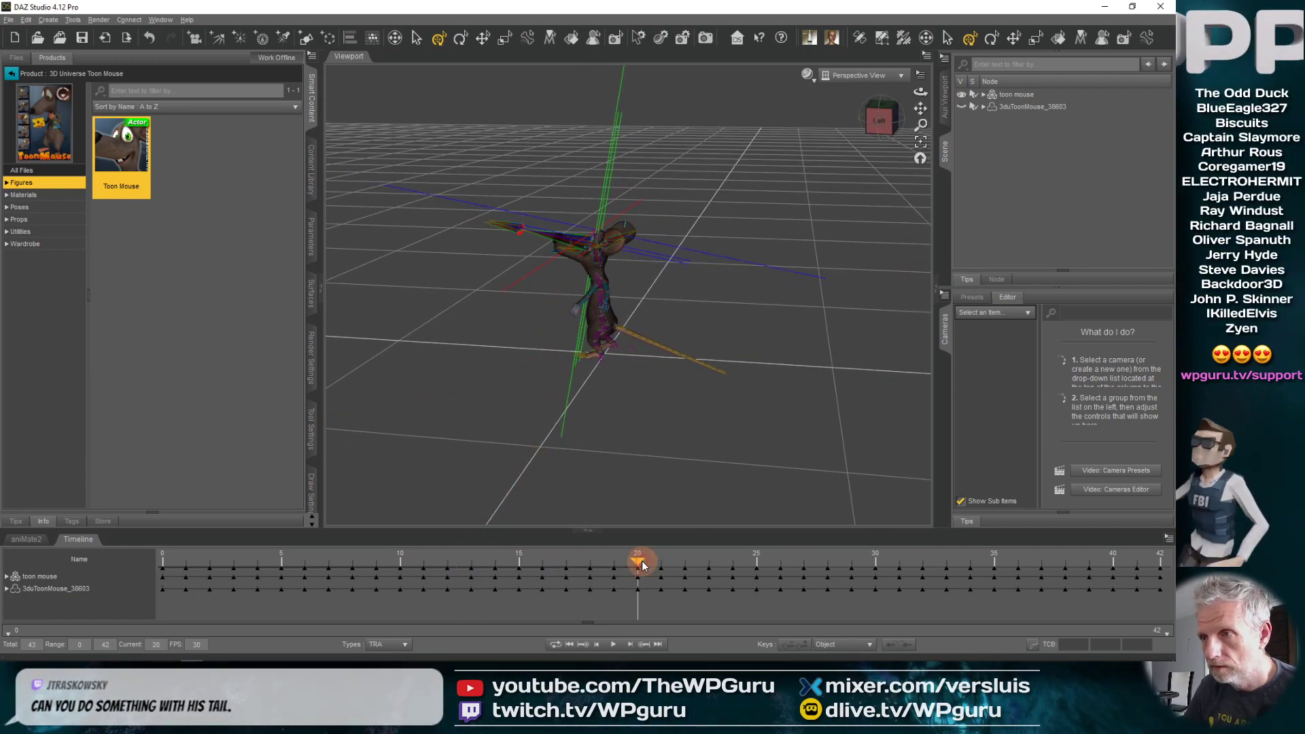
pyautogui.moveTo(846, 570); pyautogui.dragTo(1163, 559)
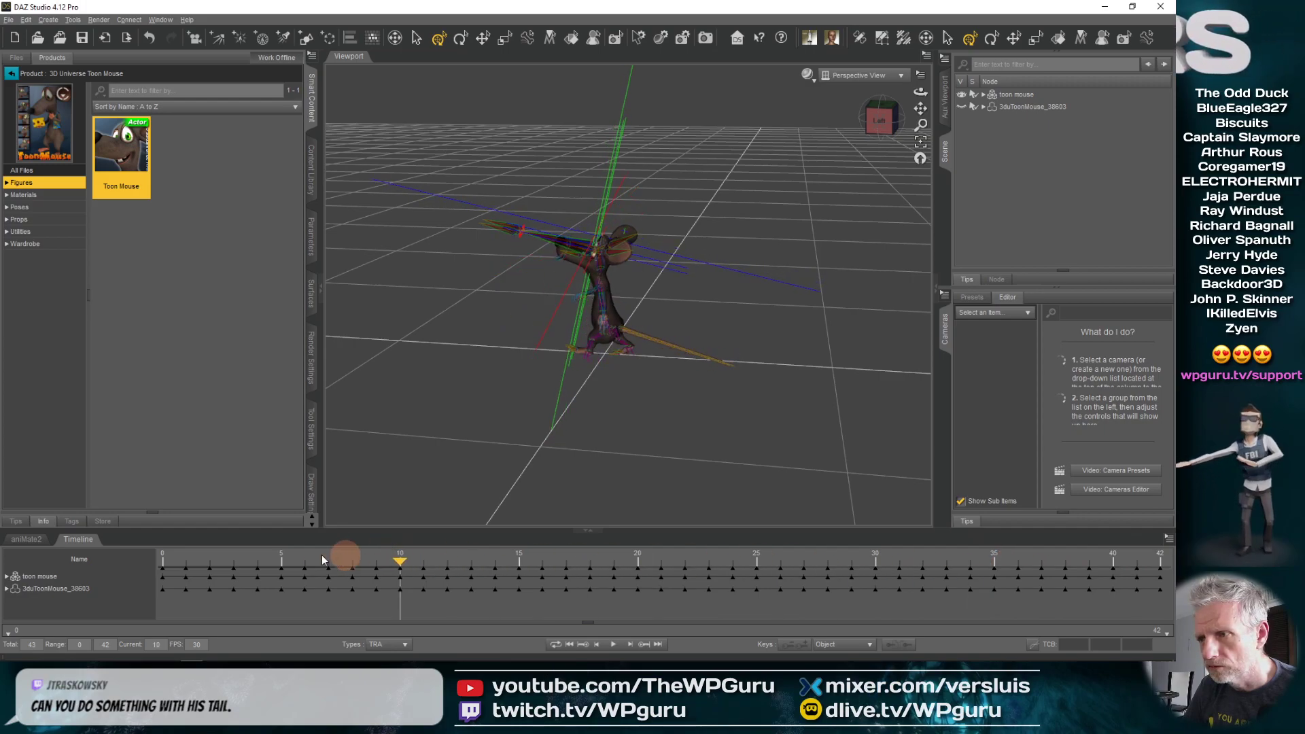
# - Scrub through the toon mouse's walk again and return the playhead to frame 0
pyautogui.moveTo(931, 571); pyautogui.dragTo(851, 601)
pyautogui.moveTo(740, 623); pyautogui.dragTo(95, 629)
pyautogui.press('XF86AudioRaiseVolume')
pyautogui.press('XF86AudioRaiseVolume')
pyautogui.press('XF86AudioRaiseVolume')
pyautogui.press('XF86AudioRaiseVolume')
pyautogui.press('XF86AudioRaiseVolume')
pyautogui.press('XF86AudioRaiseVolume')
pyautogui.press('XF86AudioRaiseVolume')
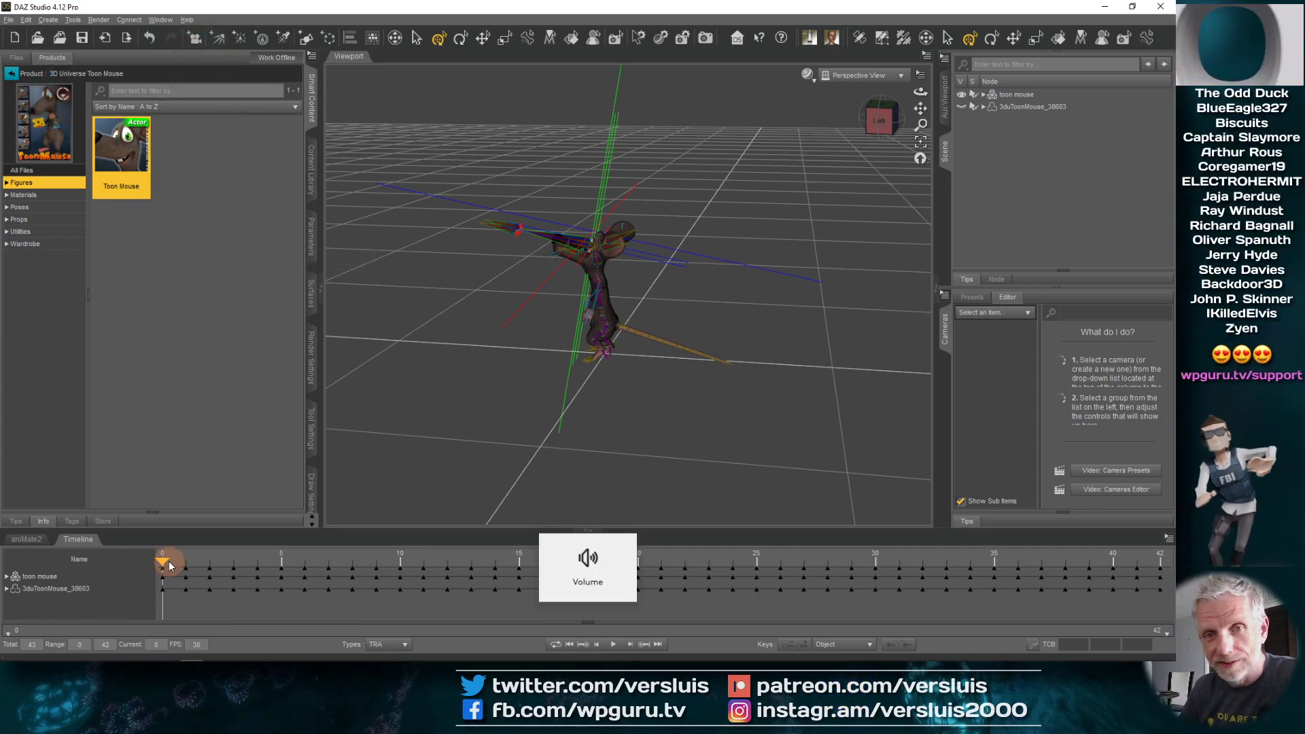
# - Delete the hidden 3duToonMouse figure from the scene, leaving only the original toon mouse
pyautogui.moveTo(332, 561); pyautogui.dragTo(83, 565)
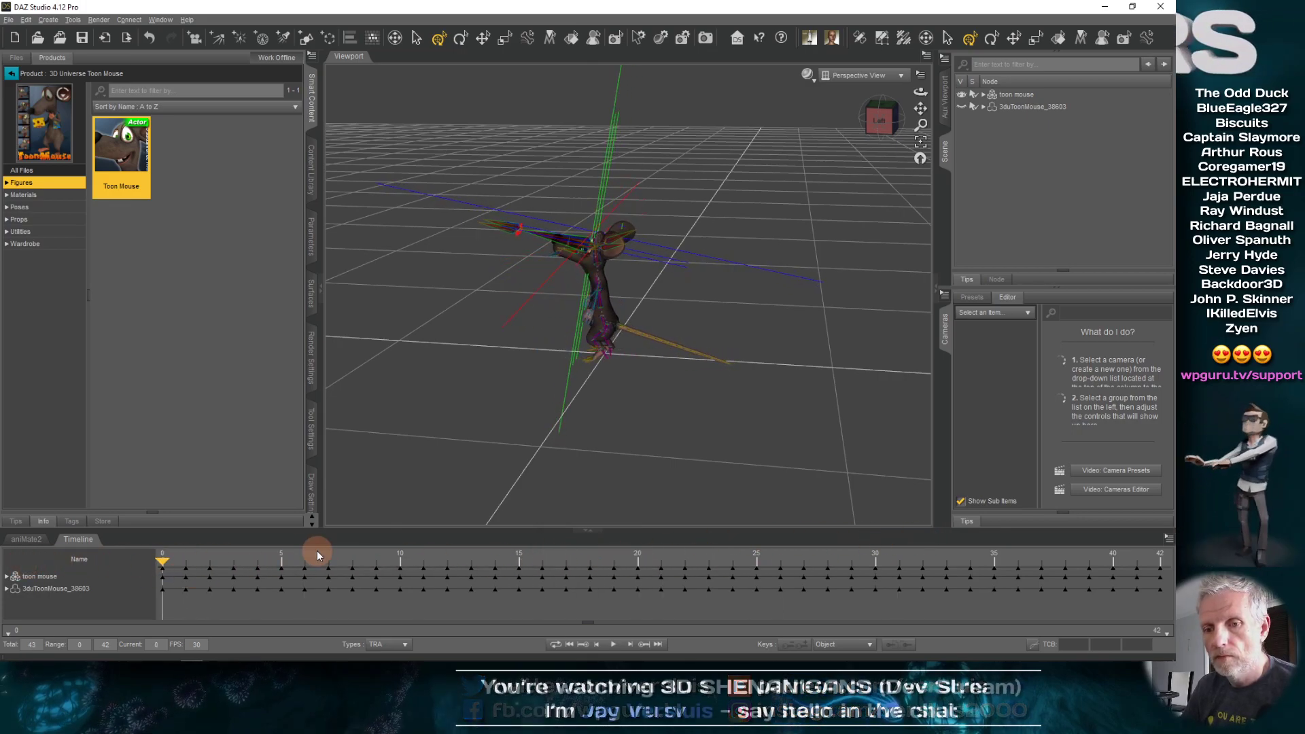
pyautogui.click(1019, 107)
pyautogui.press('Delete')
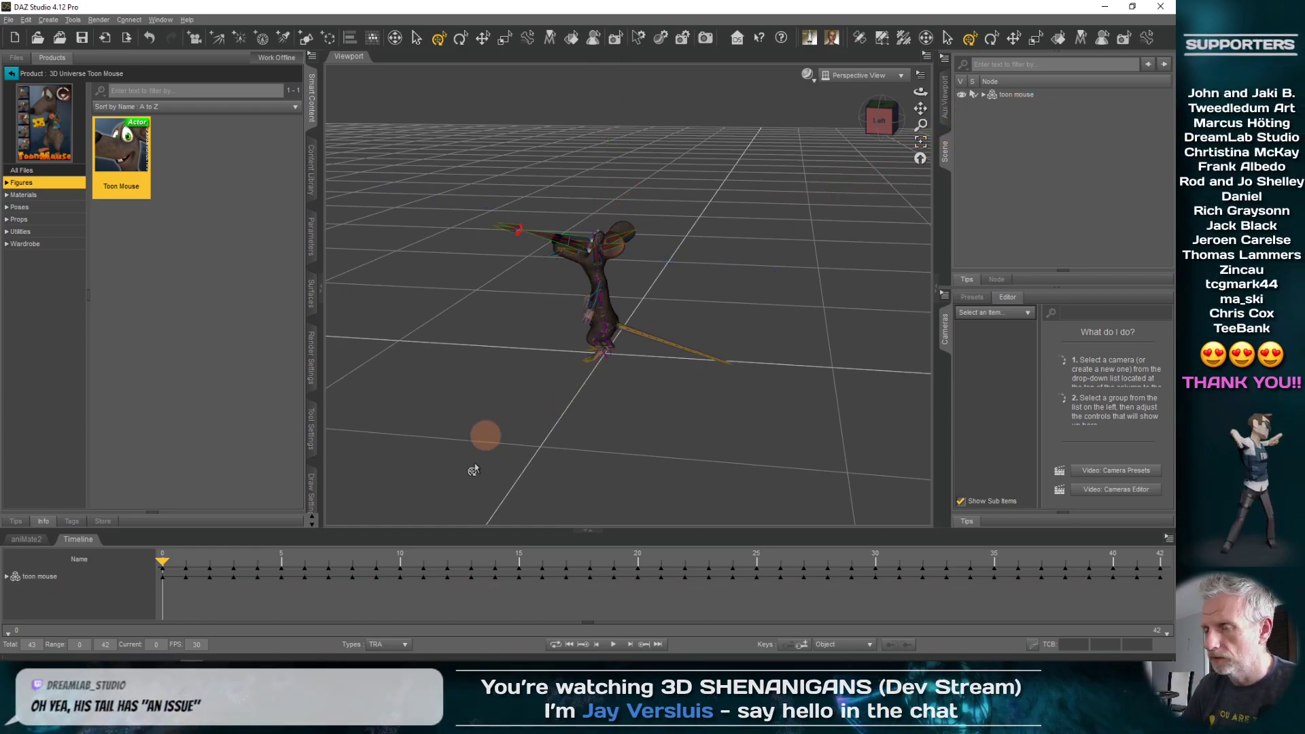
# - Scrub through the walk on the remaining toon mouse from a closer angle and return to frame 0
pyautogui.moveTo(627, 568); pyautogui.dragTo(281, 564)
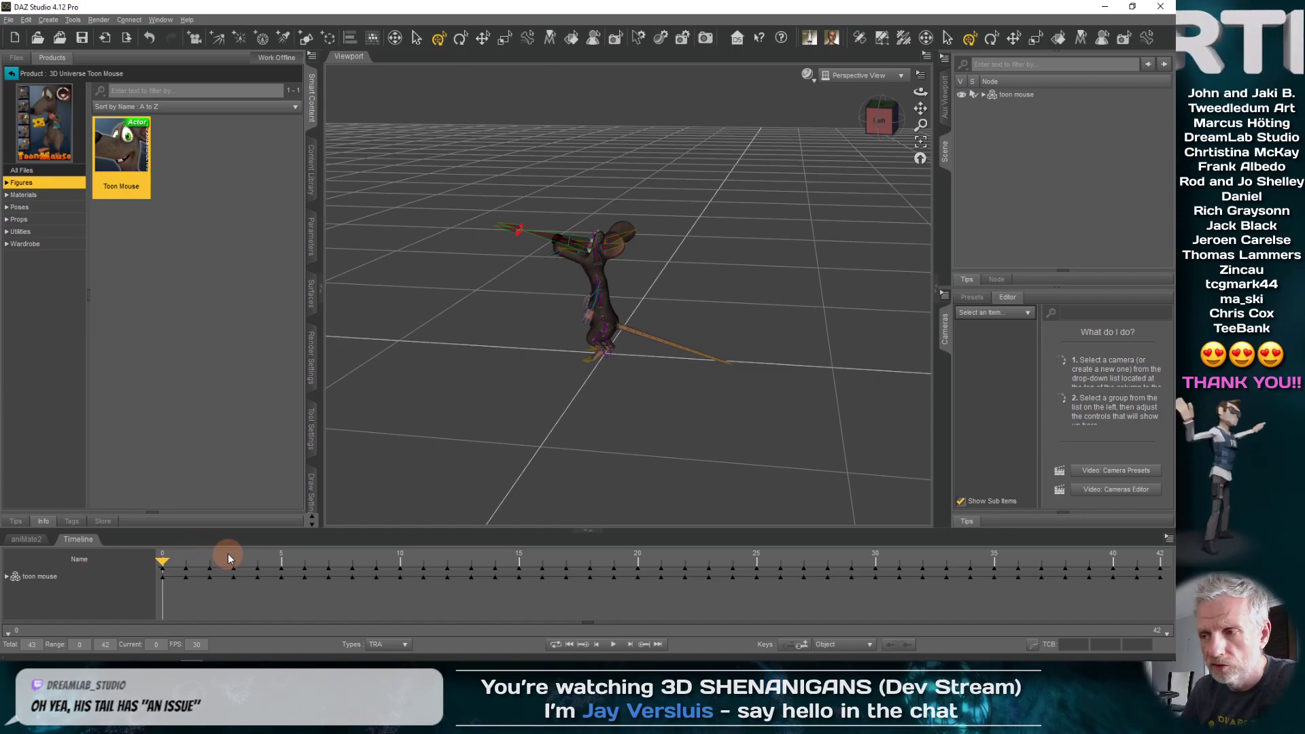
pyautogui.moveTo(468, 375)
pyautogui.mouseDown()
pyautogui.moveTo(500, 375)
pyautogui.moveTo(488, 378)
pyautogui.mouseUp()
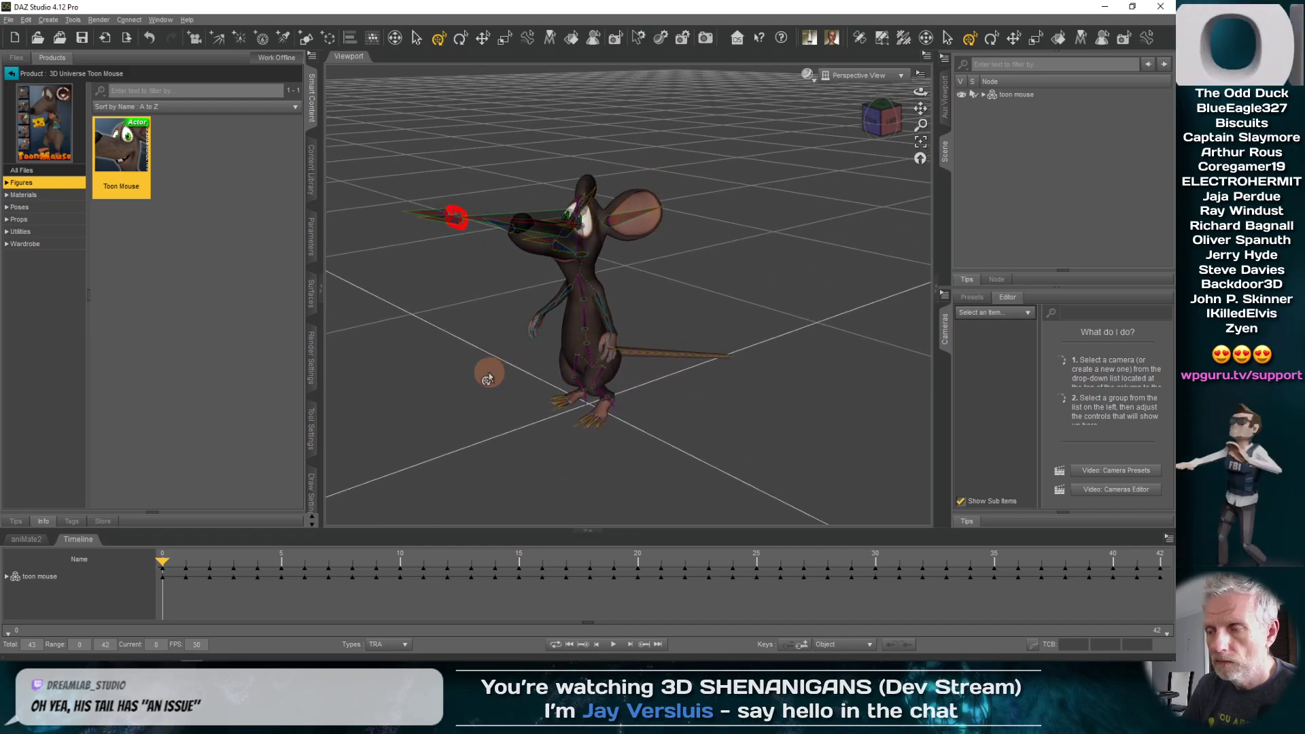
pyautogui.moveTo(162, 560); pyautogui.dragTo(15, 568)
# - Bring up aniMate2, enlarge its area, and set the block library to the top-level aniBlocks folder
pyautogui.click(26, 539)
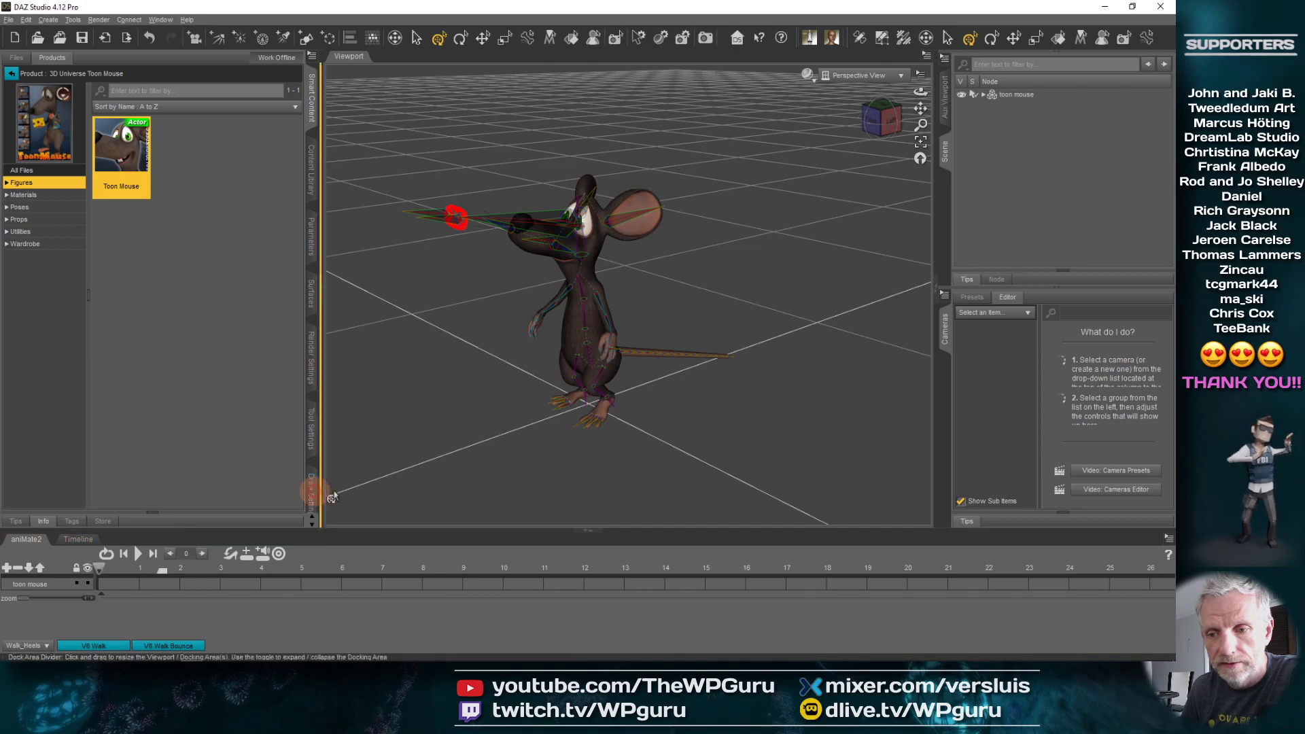
pyautogui.moveTo(351, 528); pyautogui.dragTo(361, 487)
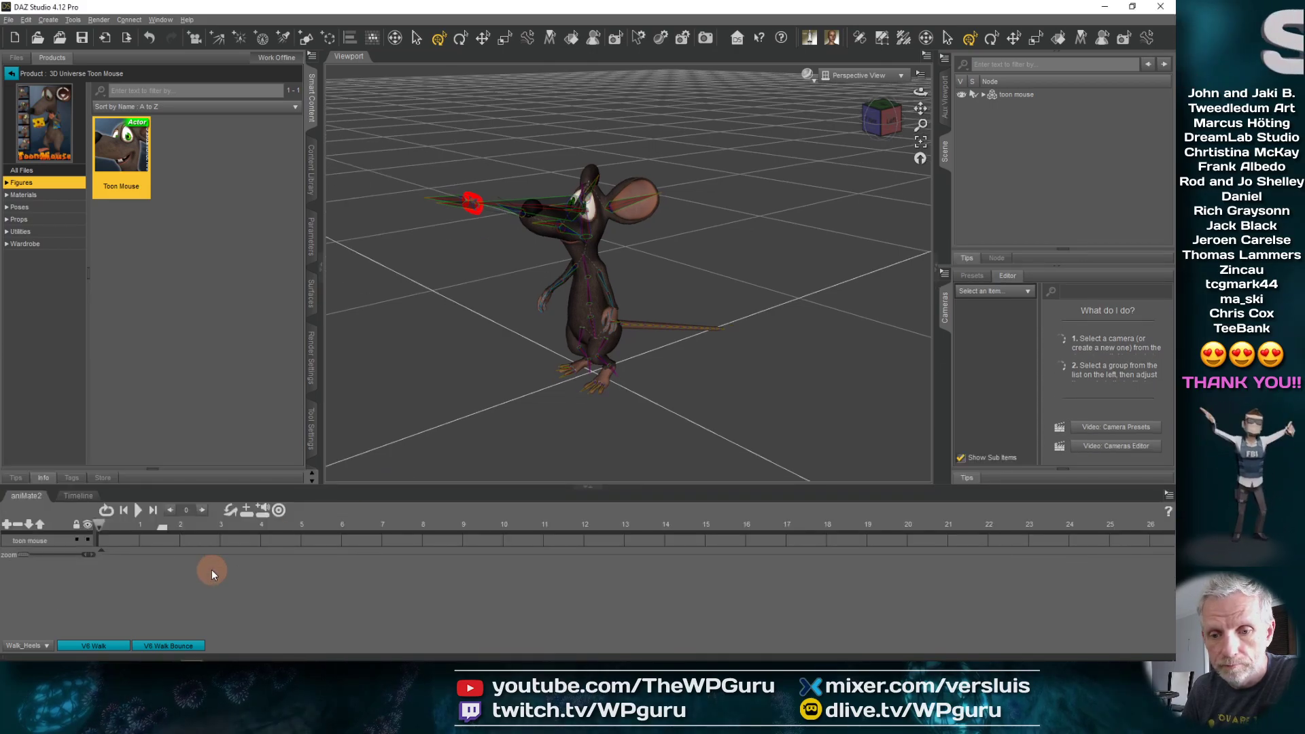
pyautogui.click(46, 646)
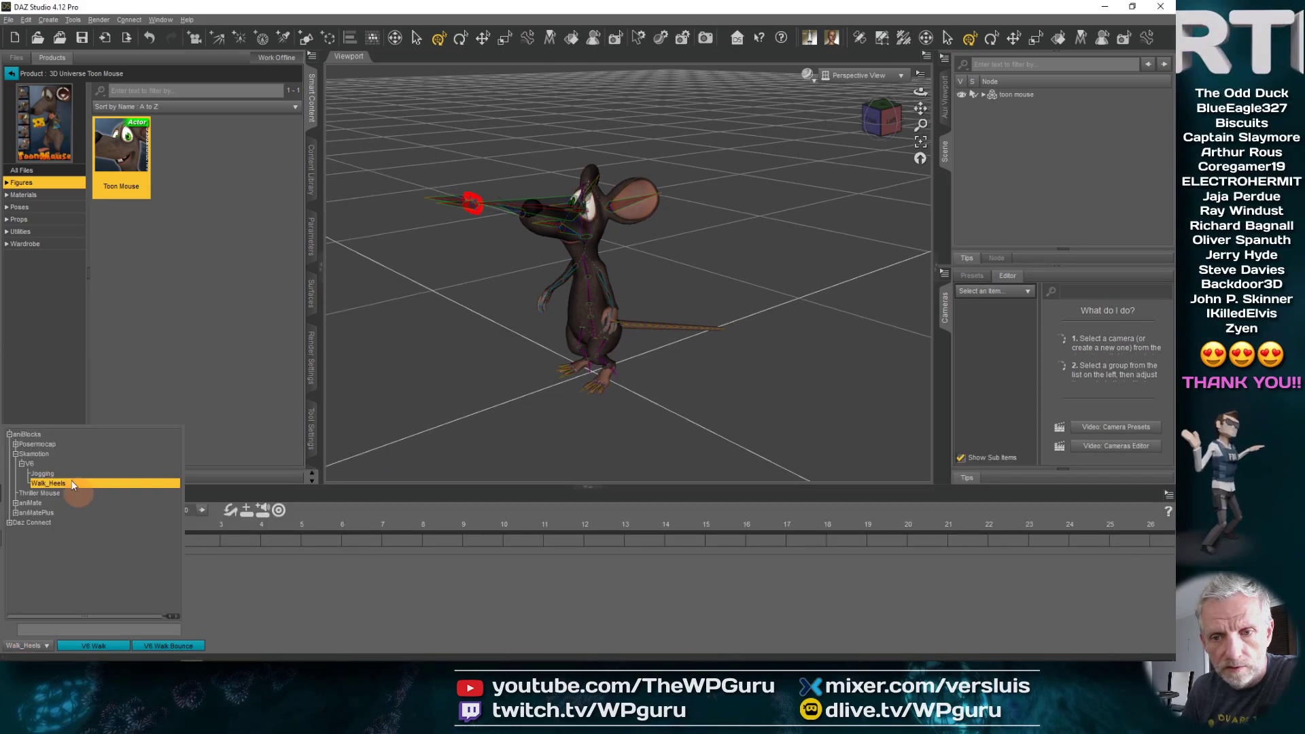
pyautogui.click(16, 456)
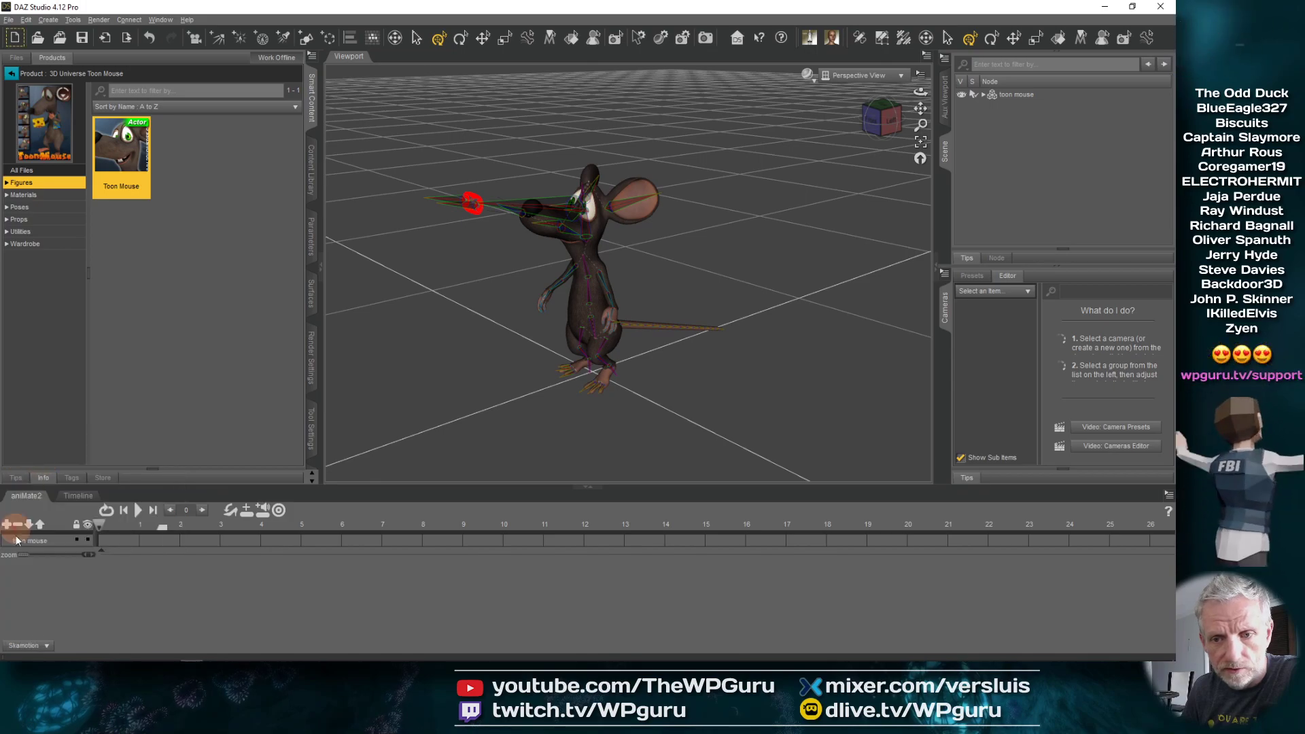
pyautogui.click(44, 646)
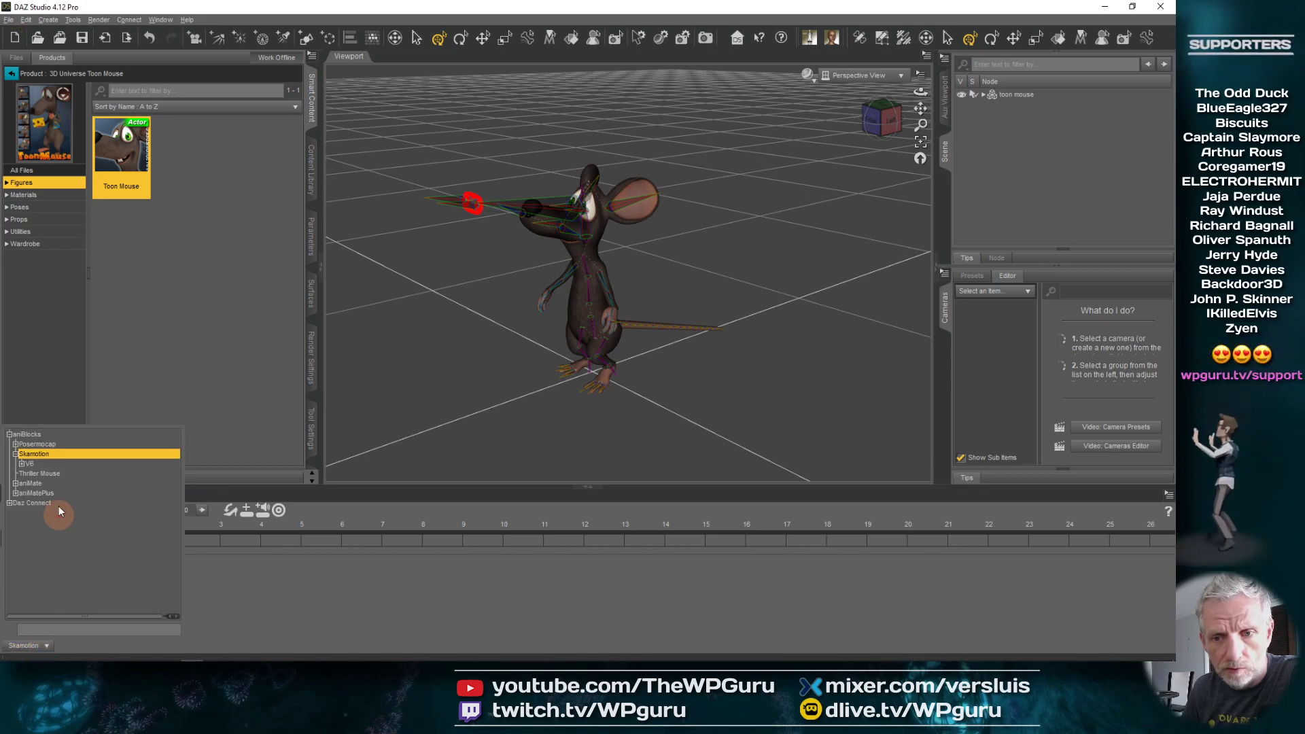
pyautogui.click(47, 435)
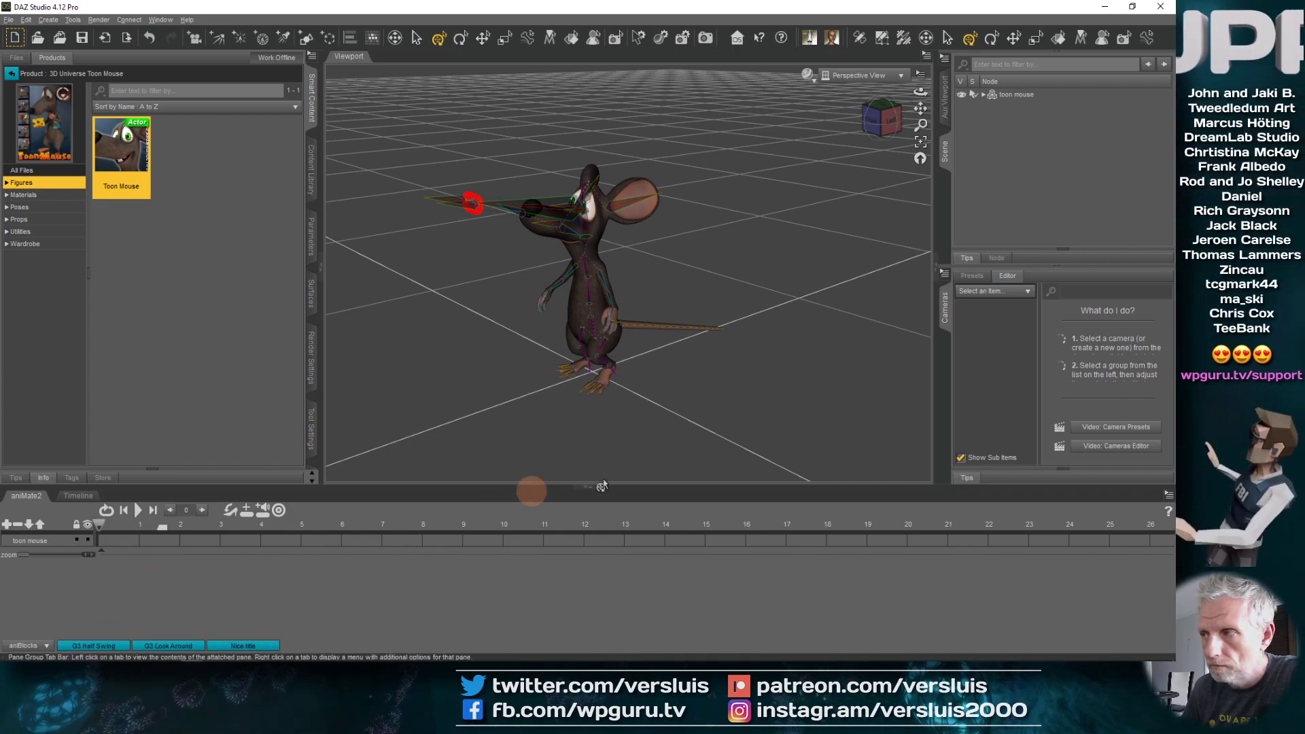
# - Examine the available aniMate2 and Timeline commands for a way to turn the keyframes into an aniBlock
pyautogui.rightClick(161, 580)
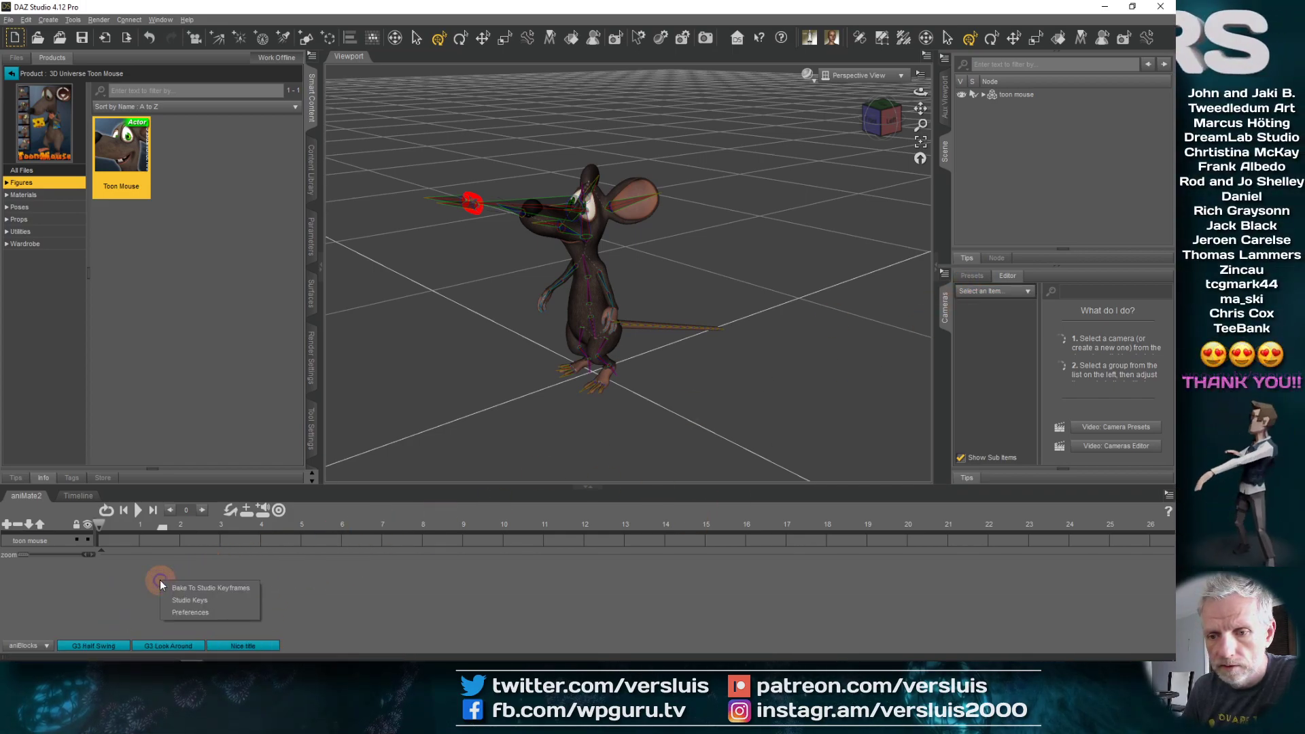
pyautogui.click(103, 570)
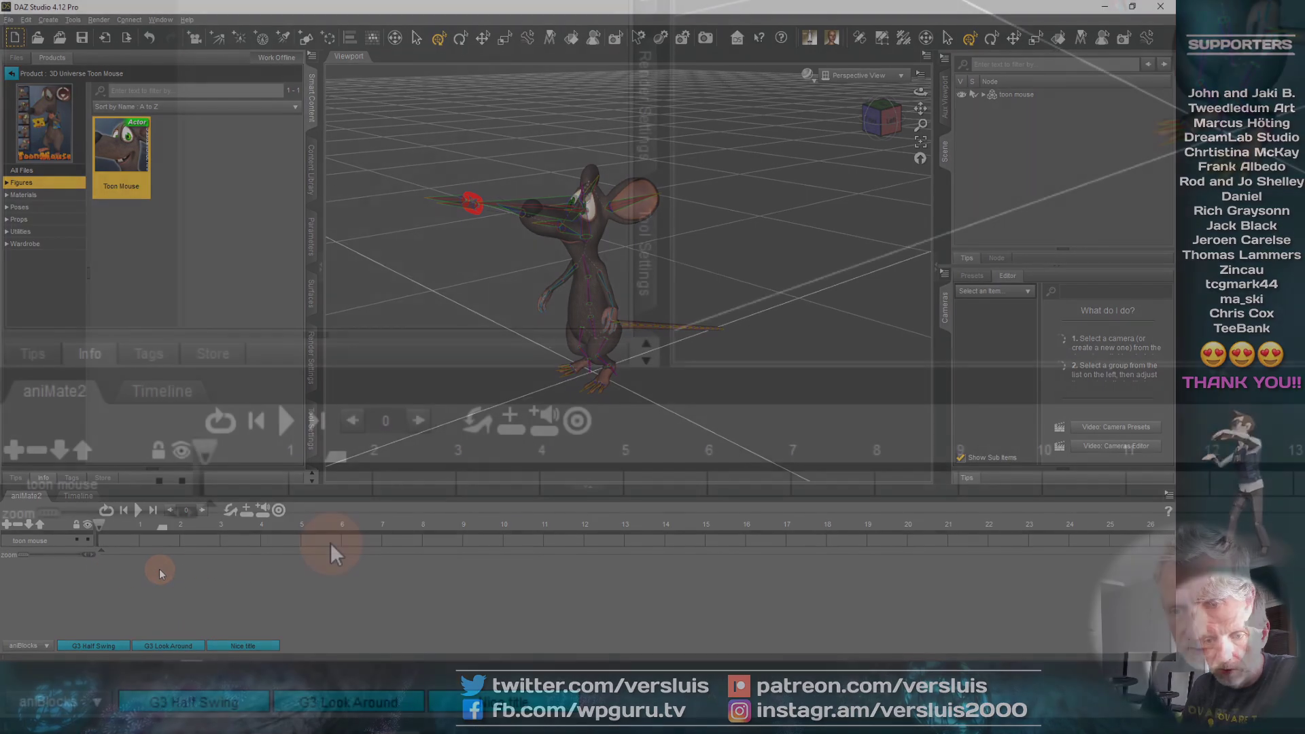
pyautogui.rightClick(151, 569)
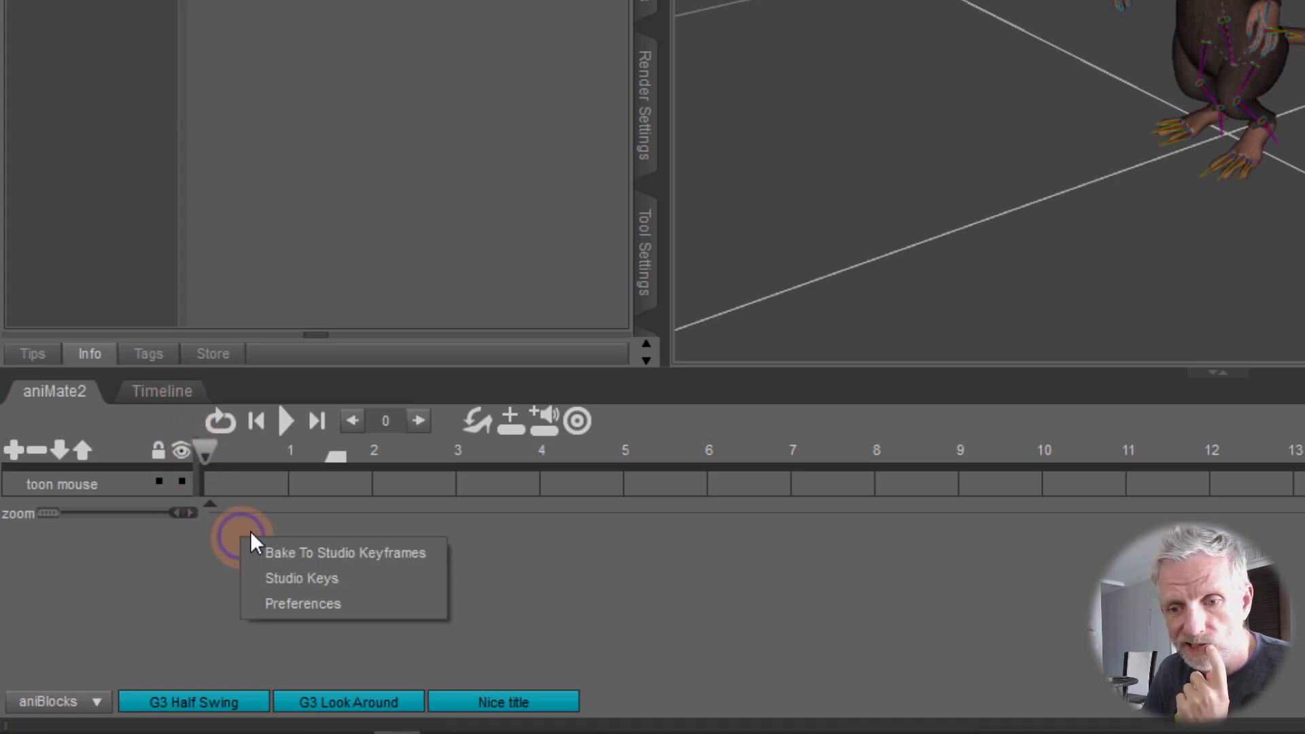
pyautogui.rightClick(293, 492)
pyautogui.rightClick(293, 493)
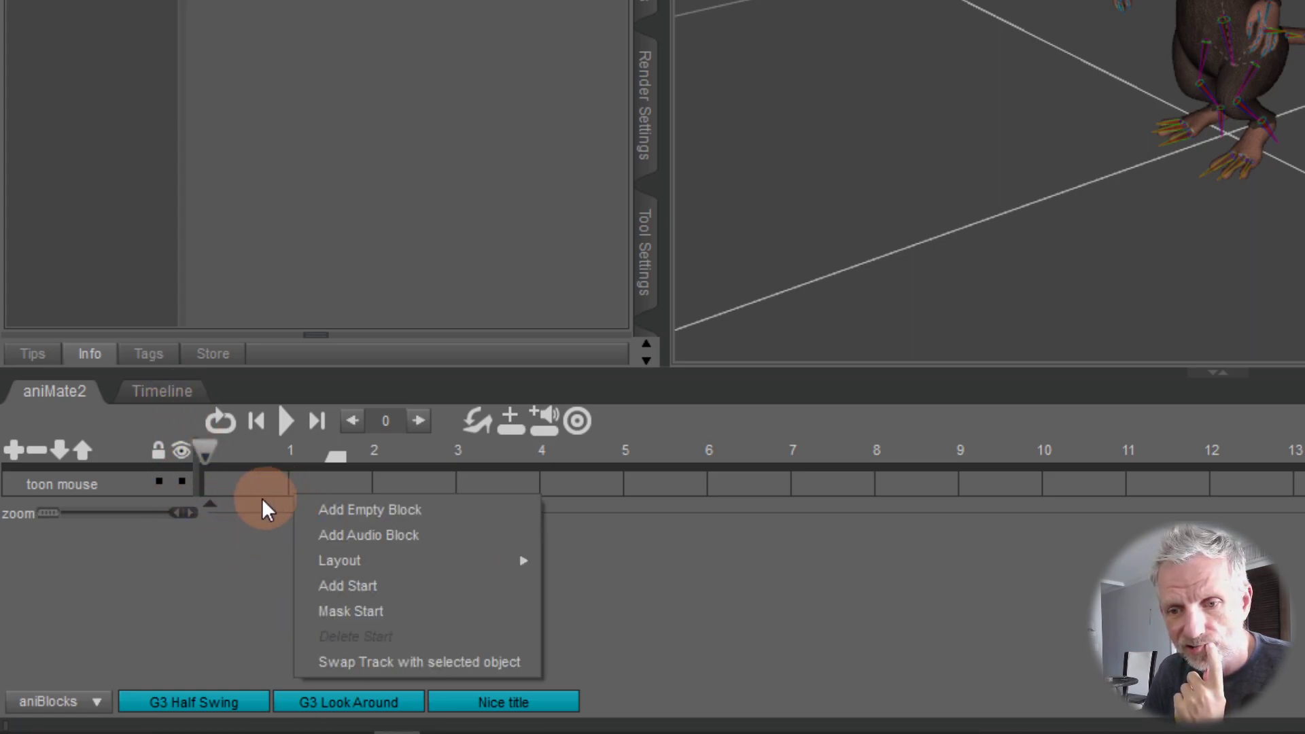
pyautogui.click(262, 500)
pyautogui.click(163, 400)
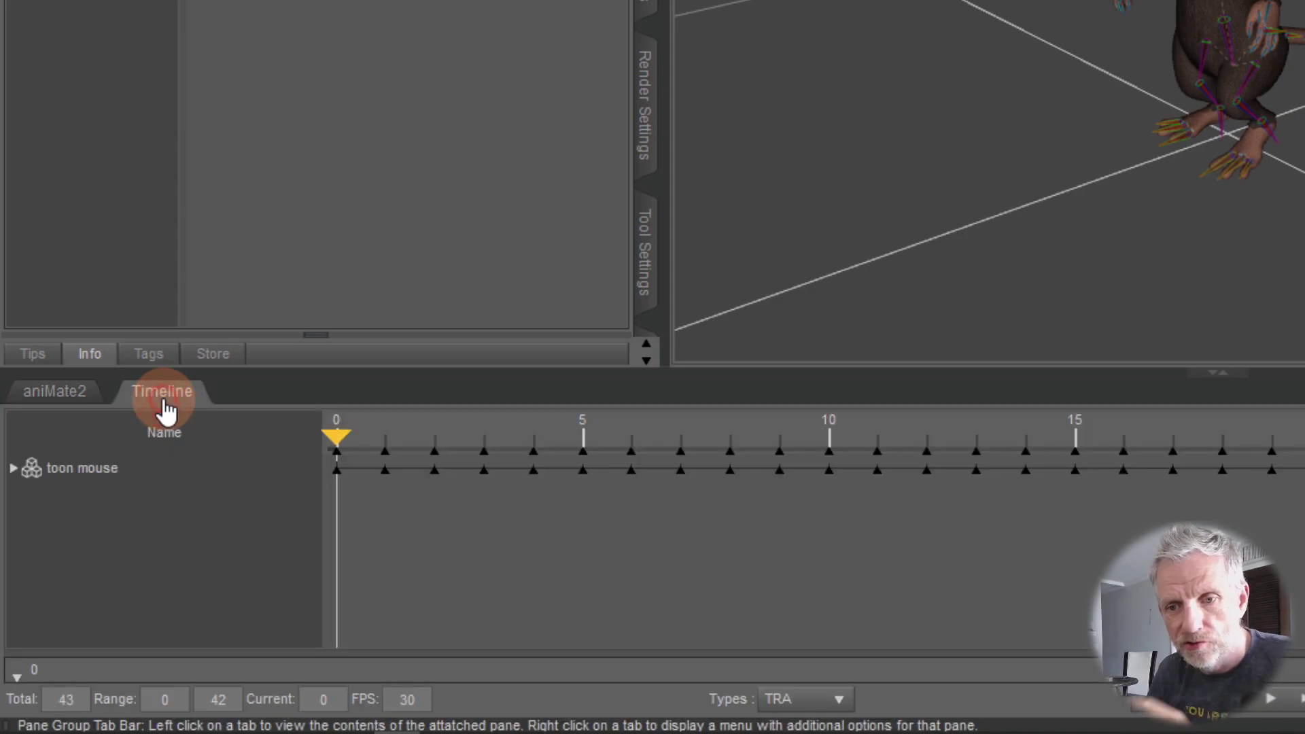
pyautogui.click(451, 510)
pyautogui.rightClick(451, 504)
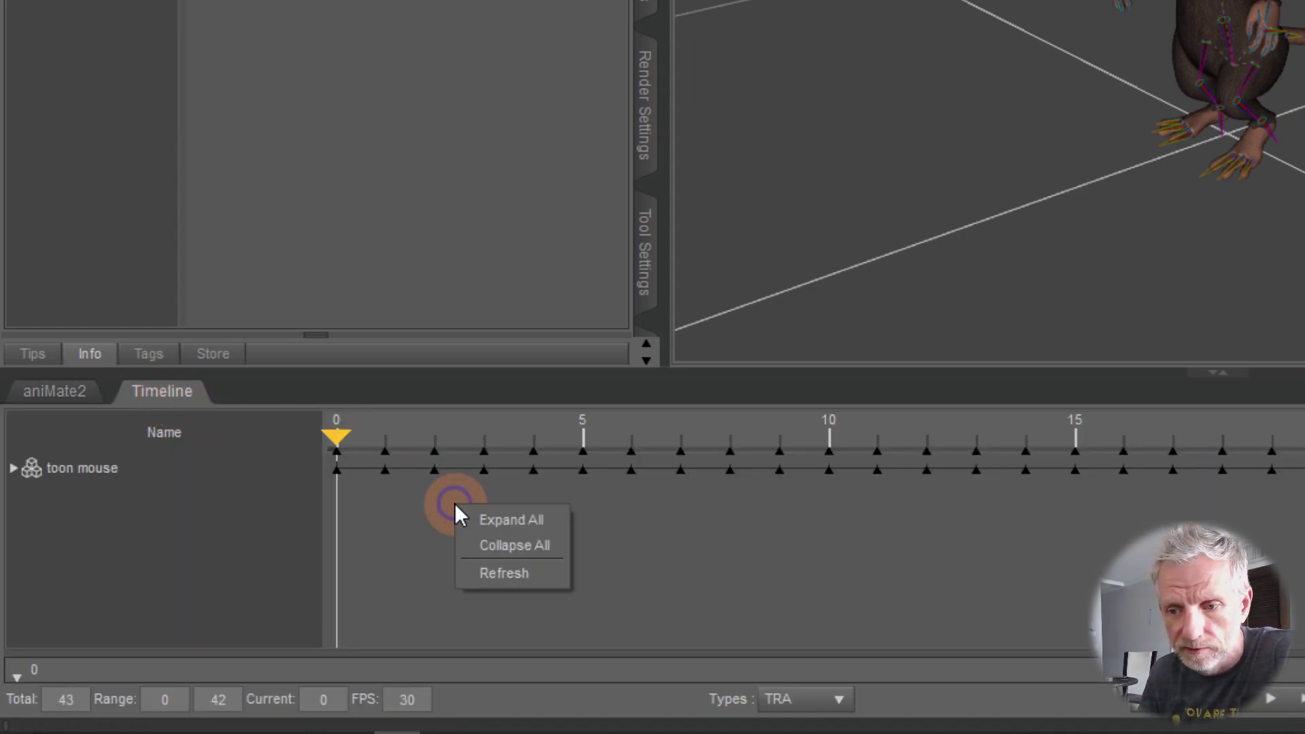
# - Select the toon mouse and create an aniBlock from its studio keyframes, using the Transition to Object's POV type
pyautogui.click(259, 470)
pyautogui.click(33, 397)
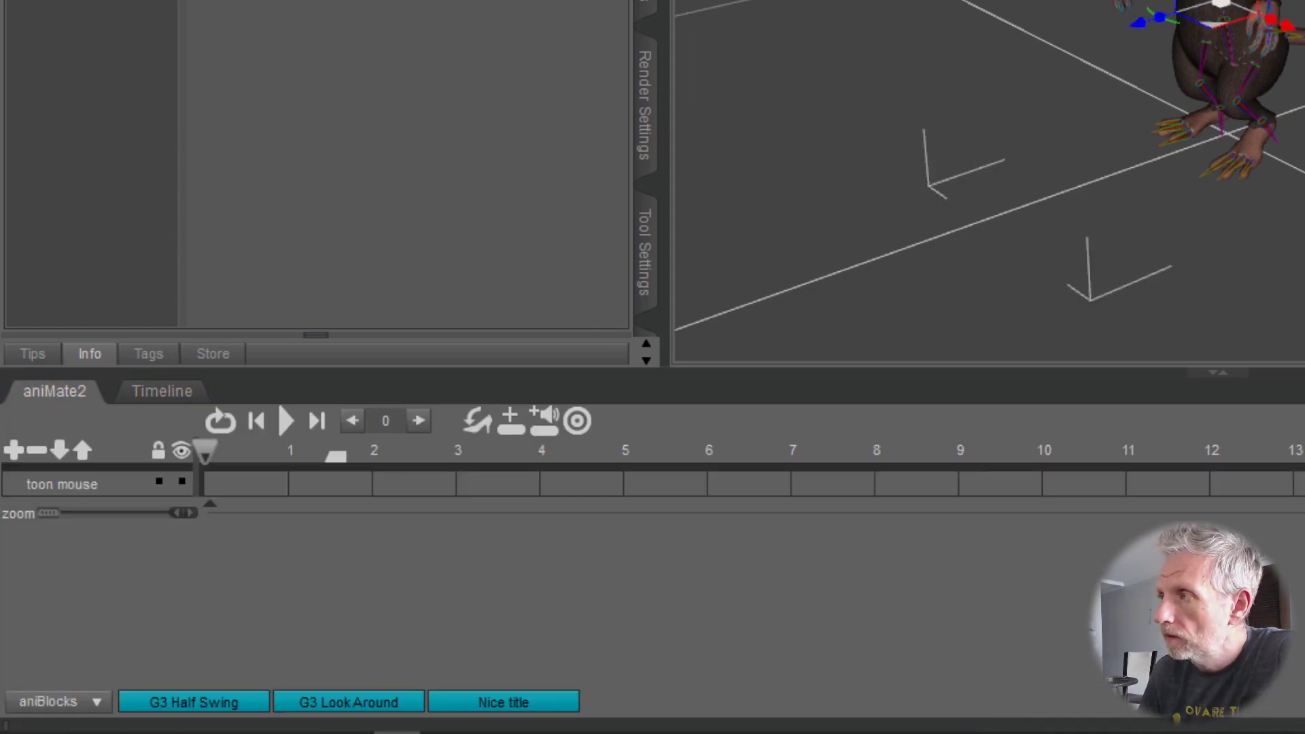
pyautogui.rightClick(231, 525)
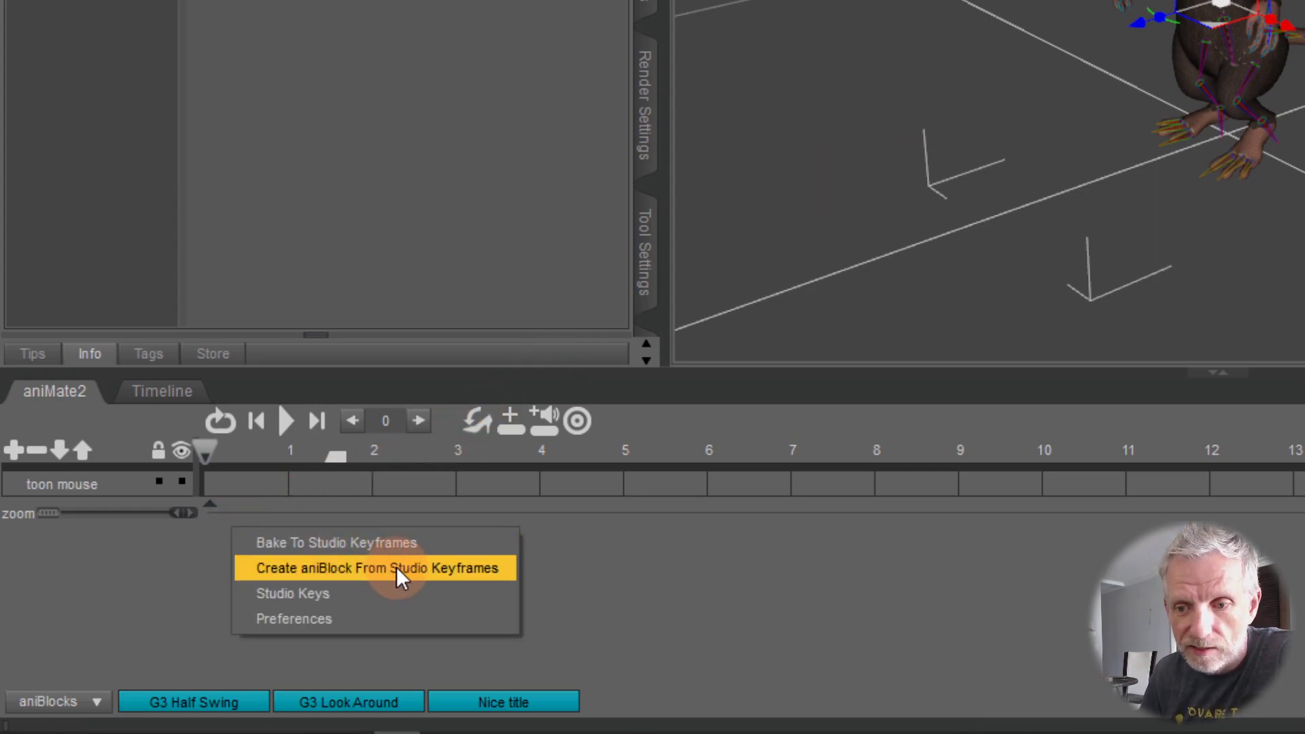
pyautogui.click(432, 568)
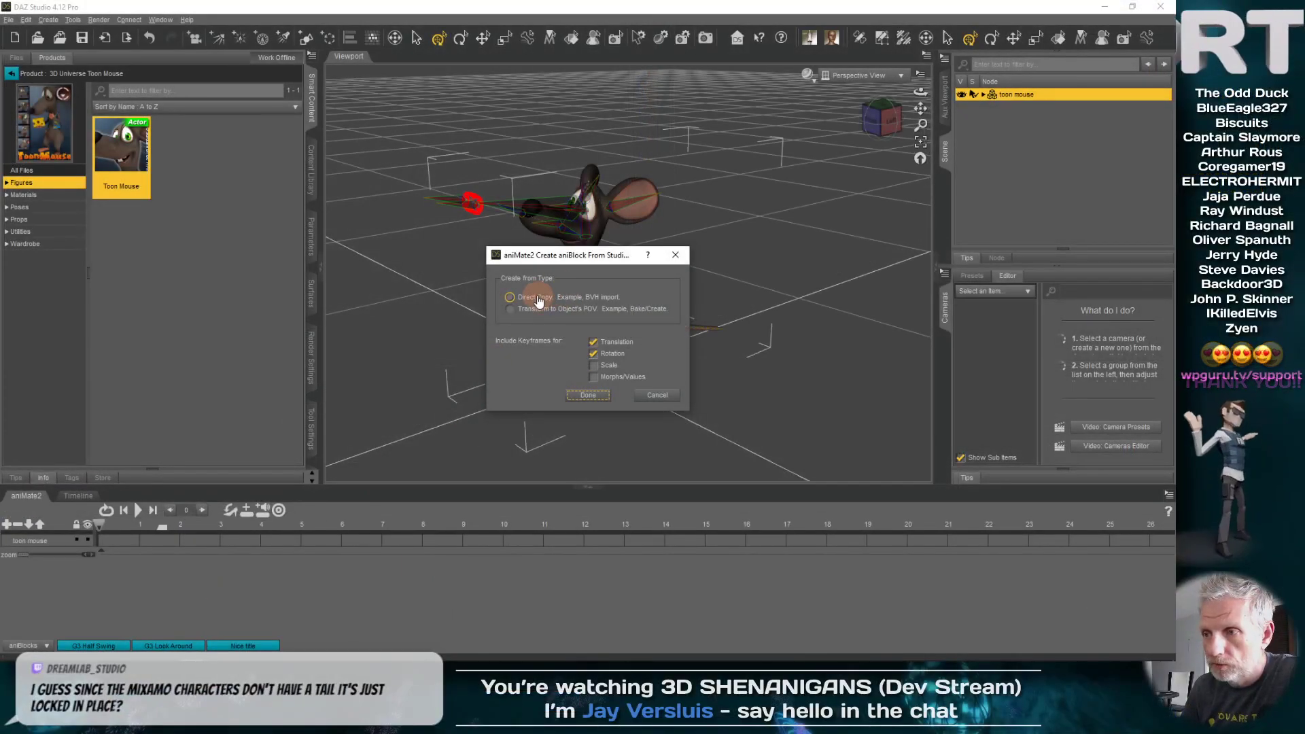
pyautogui.click(510, 309)
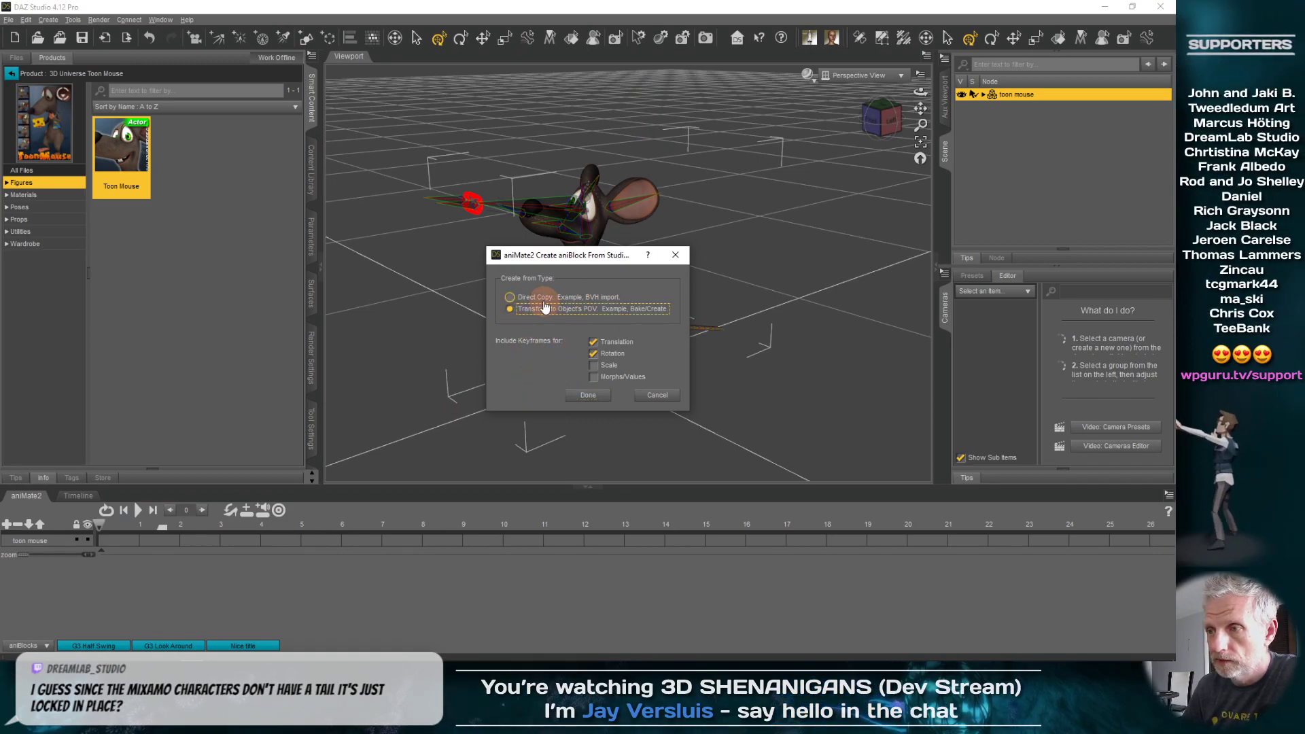
pyautogui.click(589, 396)
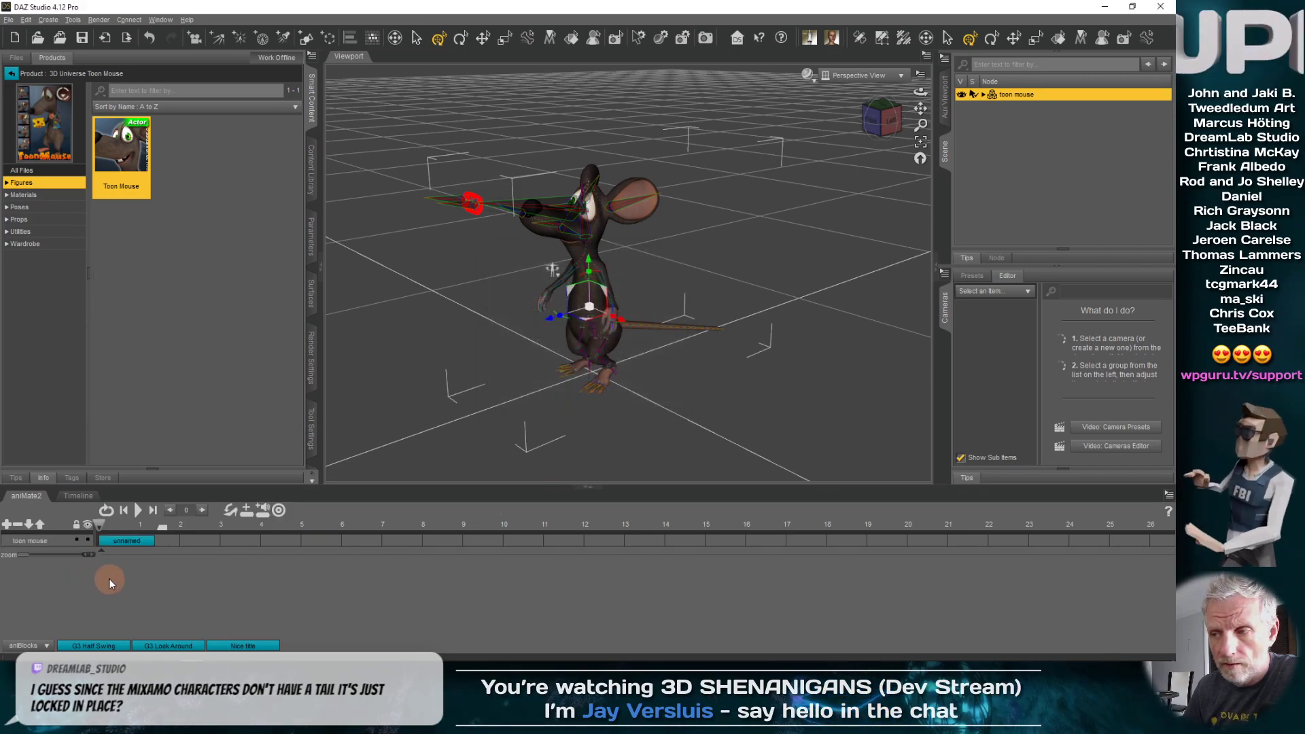
# - Scrub the toon mouse's keyframes in the Timeline, and return to the new aniBlock in aniMate2
pyautogui.click(83, 499)
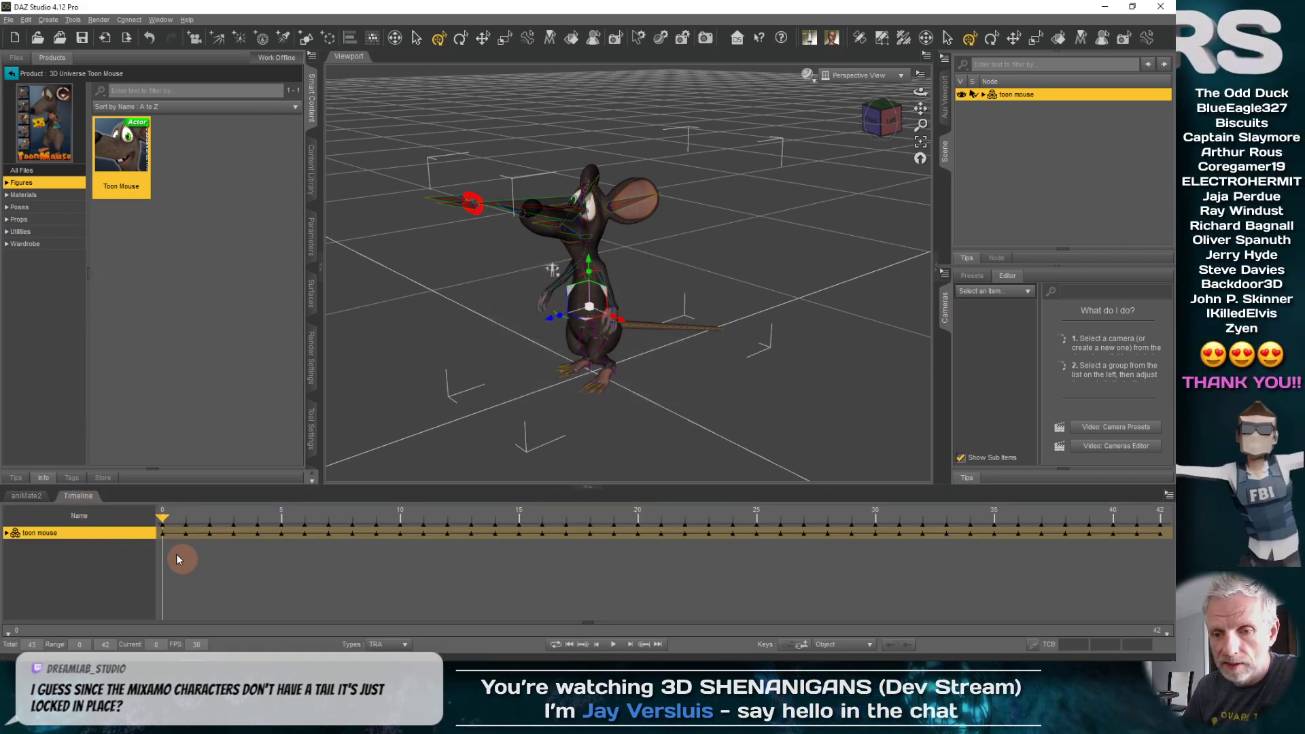
pyautogui.moveTo(162, 516); pyautogui.dragTo(99, 530)
pyautogui.click(25, 496)
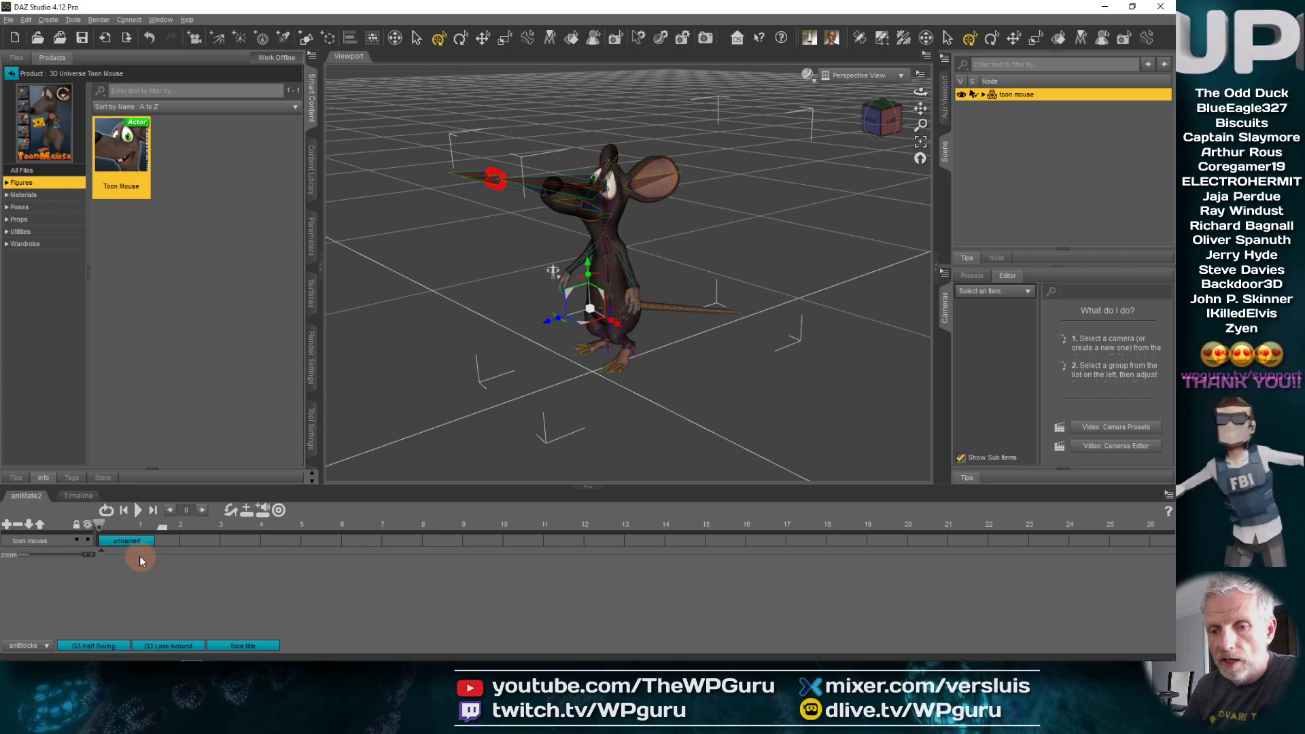
# - Play the new aniBlock and inspect the toon mouse's walk from the front and side, and stop playback
pyautogui.click(138, 510)
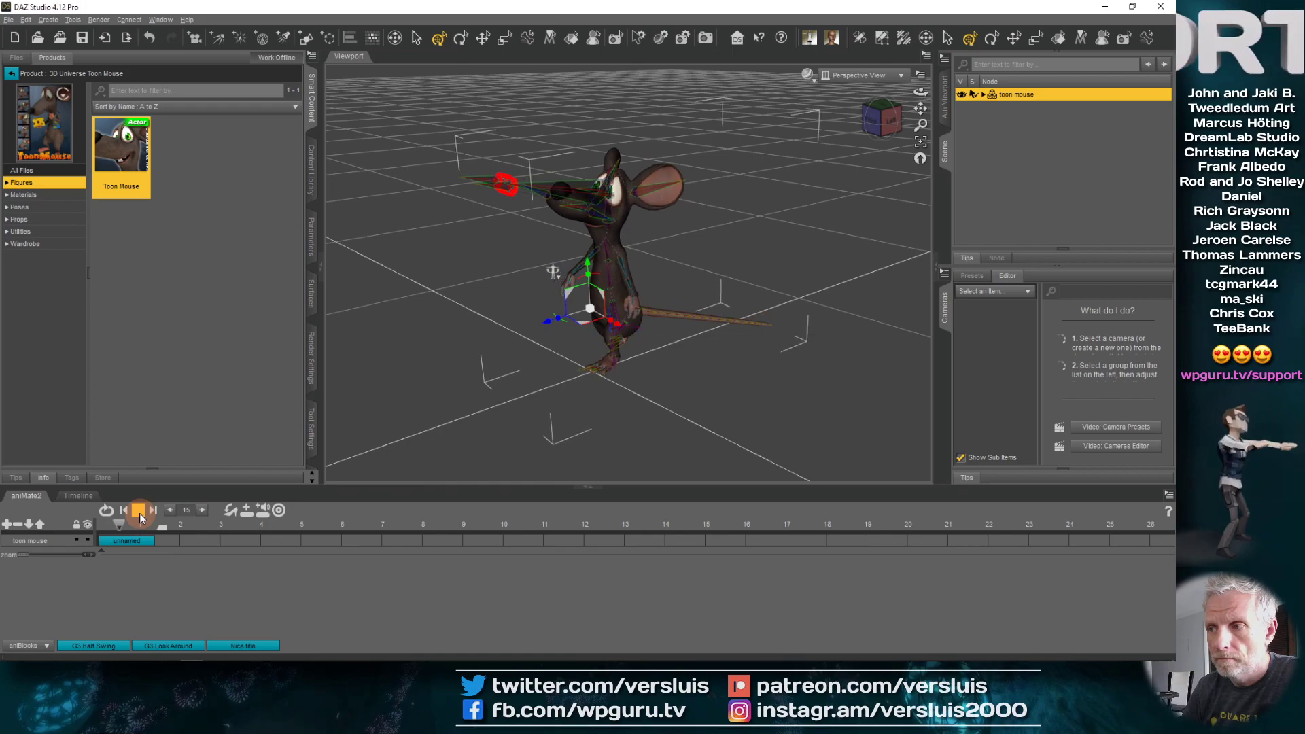
pyautogui.click(140, 512)
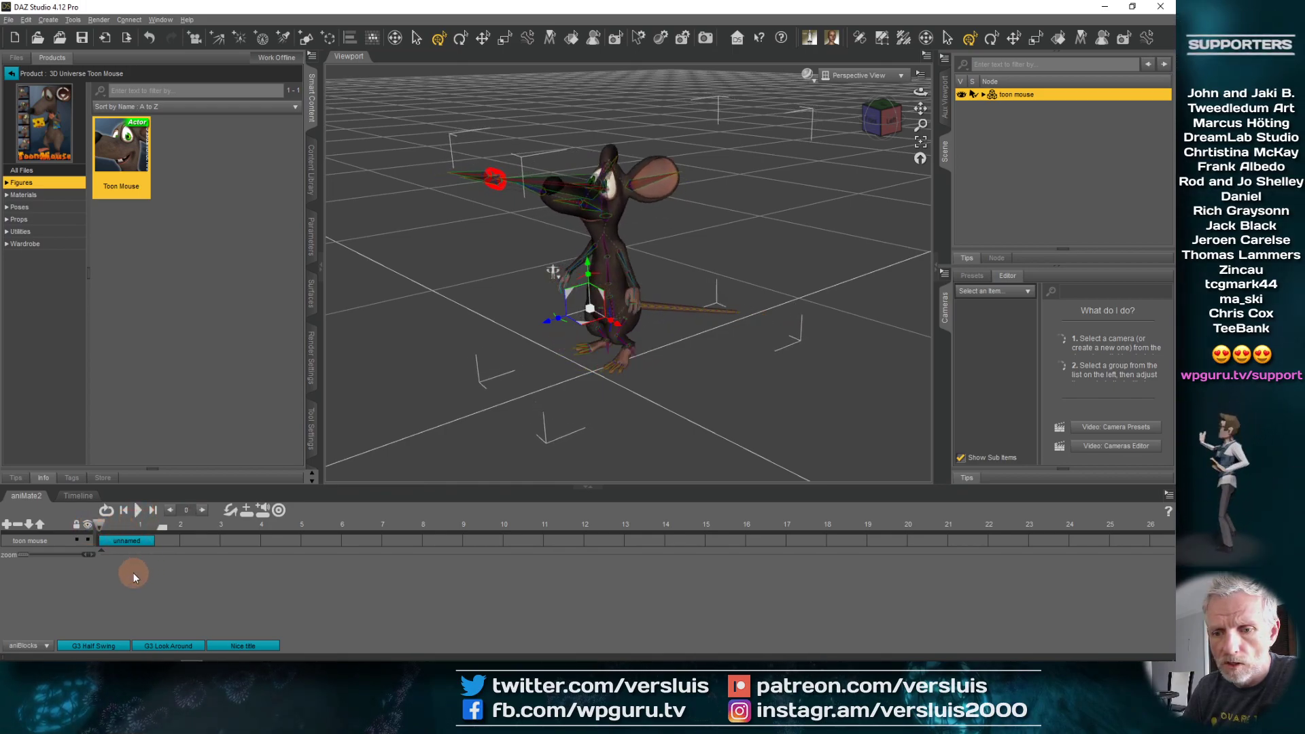
pyautogui.click(139, 510)
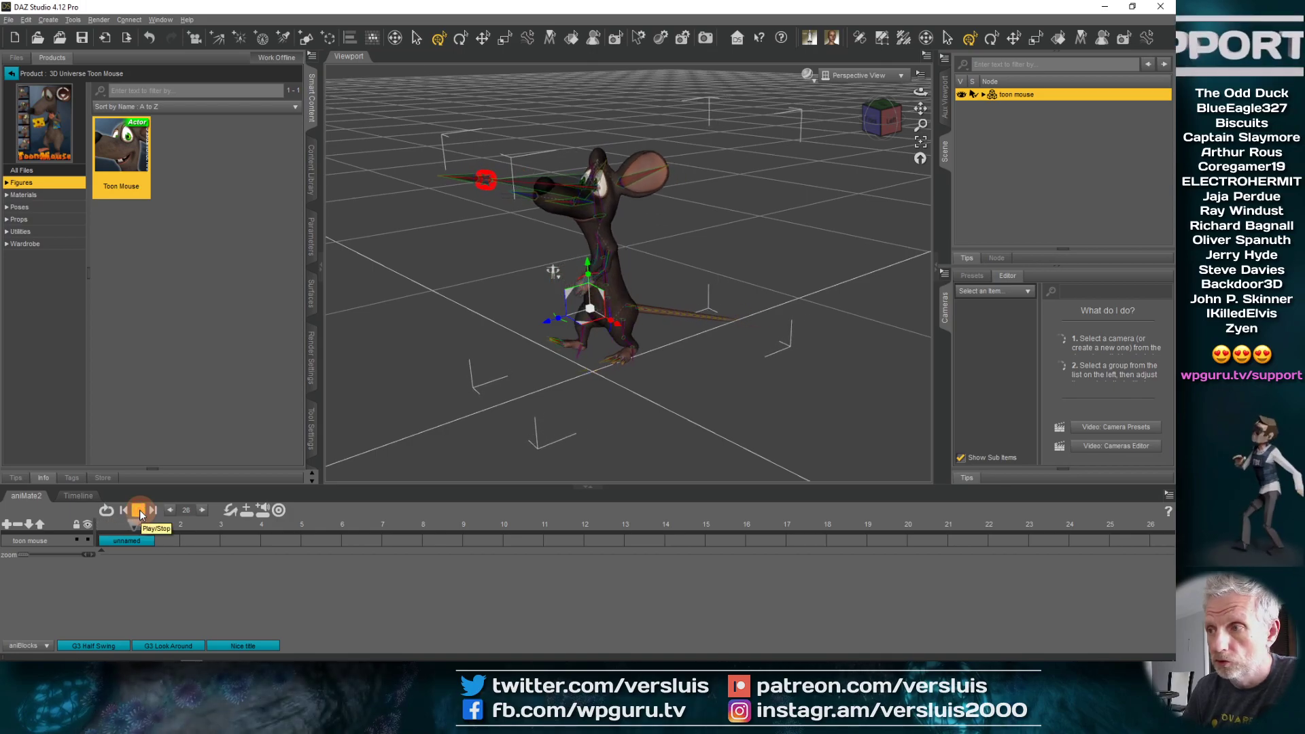
pyautogui.keyDown('alt'); pyautogui.moveTo(455, 459); pyautogui.dragTo(430, 464); pyautogui.keyUp('alt')
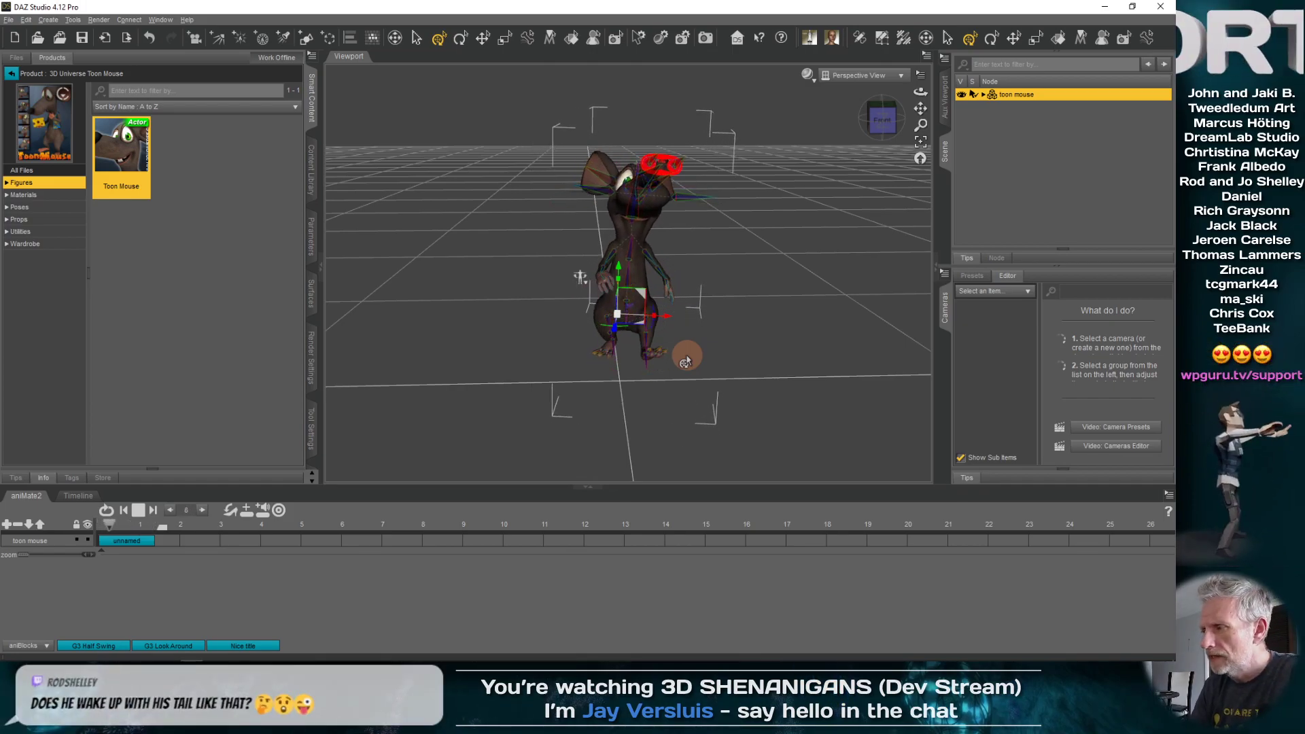
pyautogui.keyDown('alt'); pyautogui.moveTo(686, 360); pyautogui.dragTo(710, 351); pyautogui.keyUp('alt')
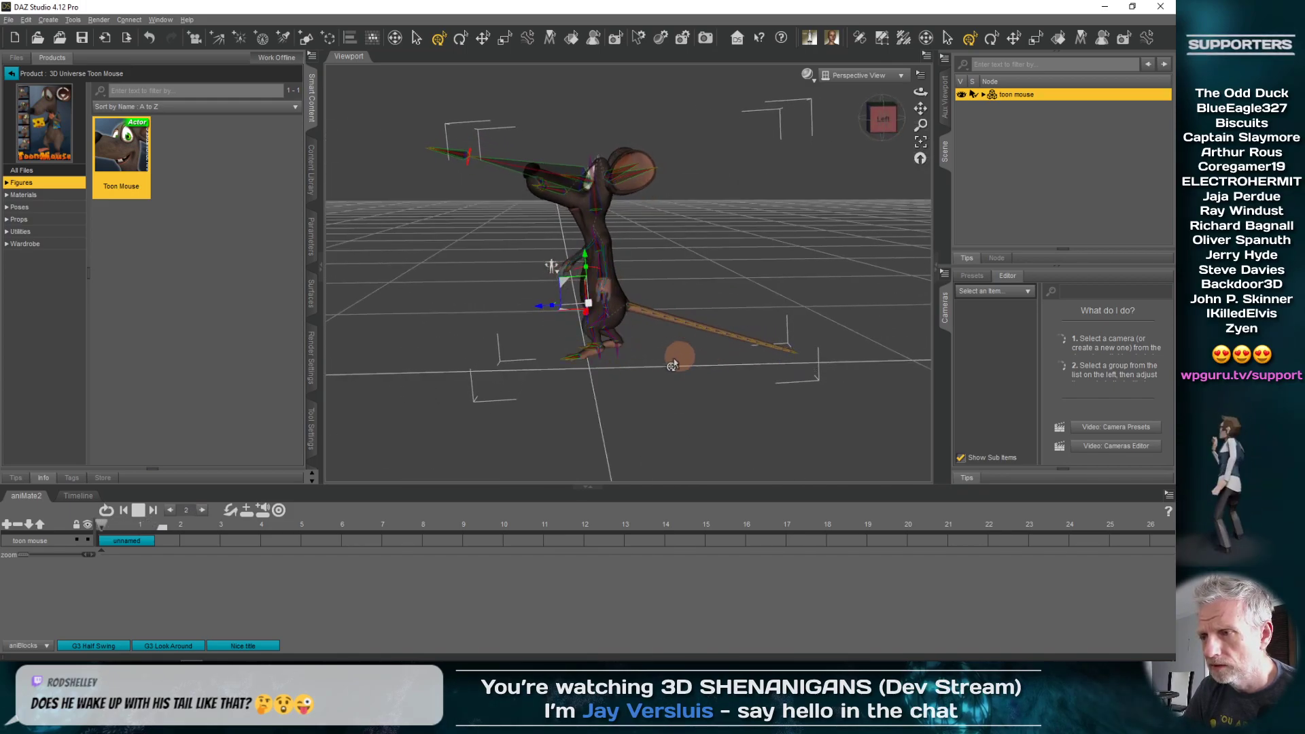
pyautogui.moveTo(587, 388)
pyautogui.keyDown('alt'); pyautogui.mouseDown(button='right')
pyautogui.moveTo(576, 299)
pyautogui.moveTo(591, 299)
pyautogui.moveTo(575, 326)
pyautogui.moveTo(588, 406)
pyautogui.mouseUp(button='right'); pyautogui.keyUp('alt')
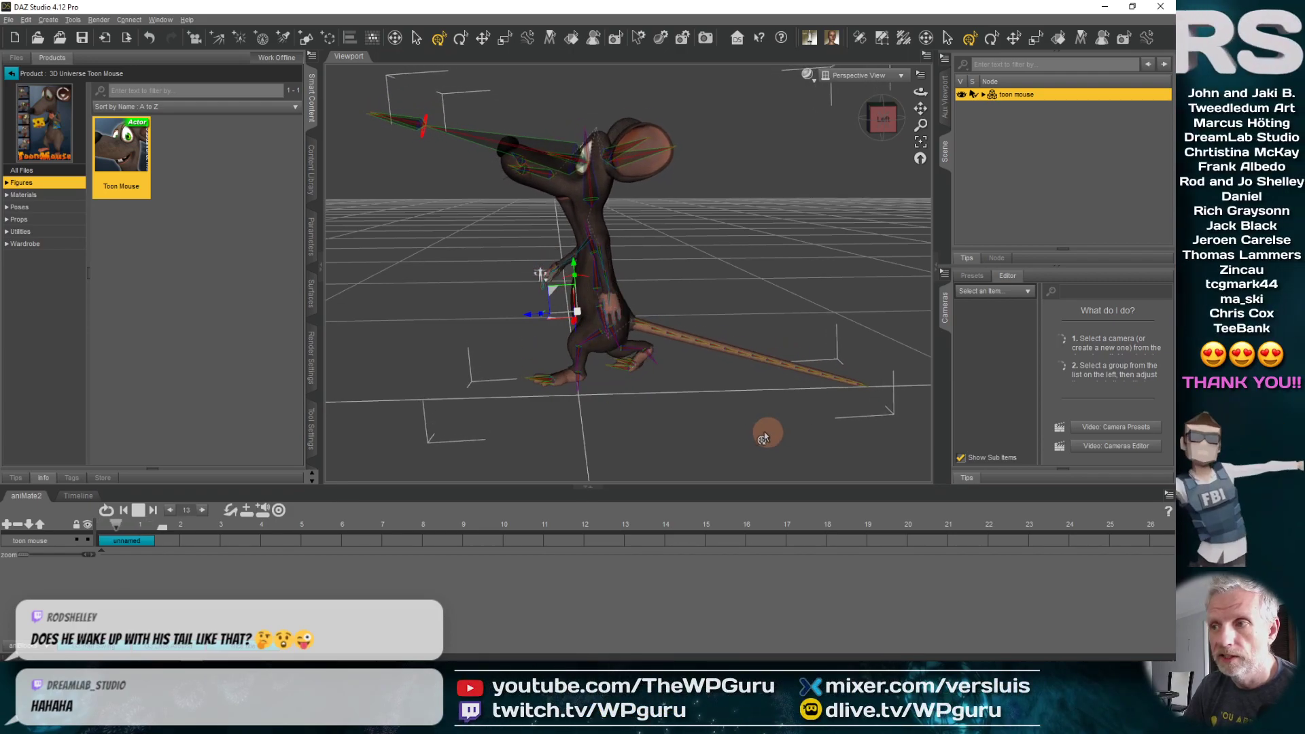
pyautogui.moveTo(562, 429)
pyautogui.keyDown('alt'); pyautogui.mouseDown()
pyautogui.moveTo(569, 407)
pyautogui.moveTo(490, 410)
pyautogui.moveTo(582, 416)
pyautogui.mouseUp(); pyautogui.keyUp('alt')
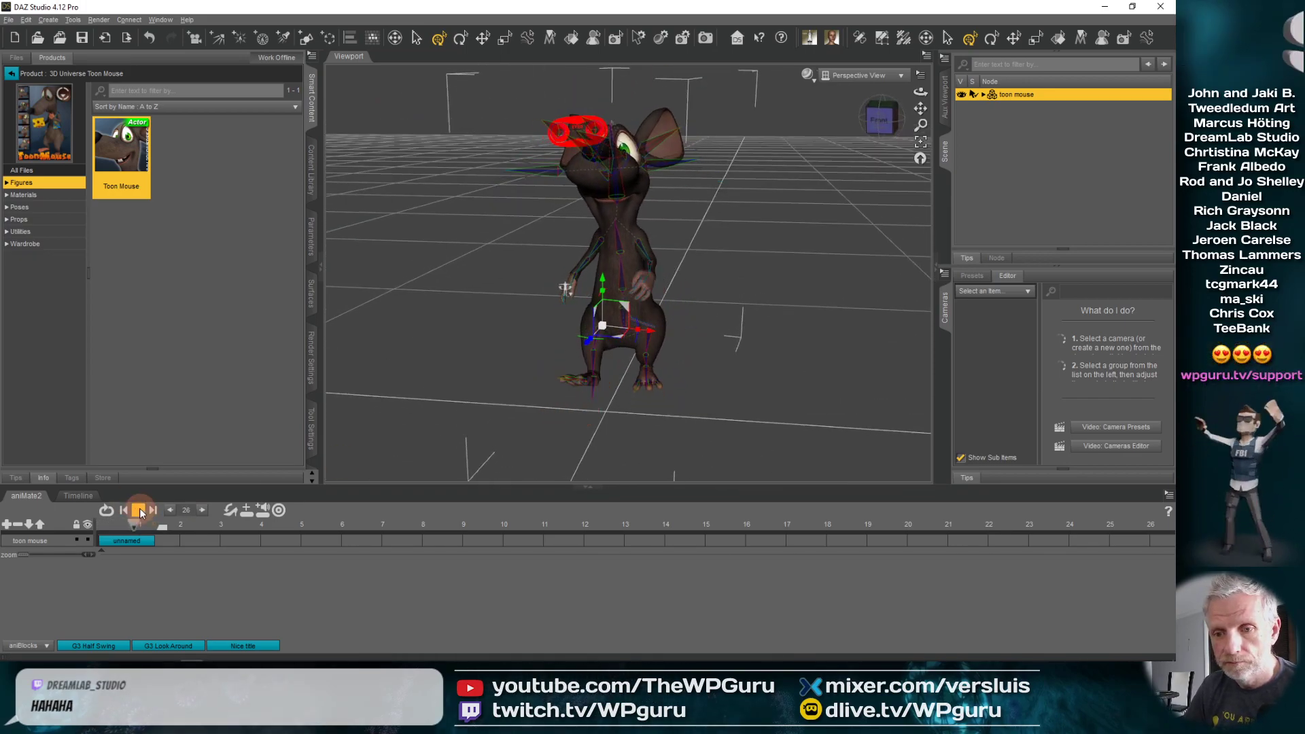
pyautogui.click(139, 509)
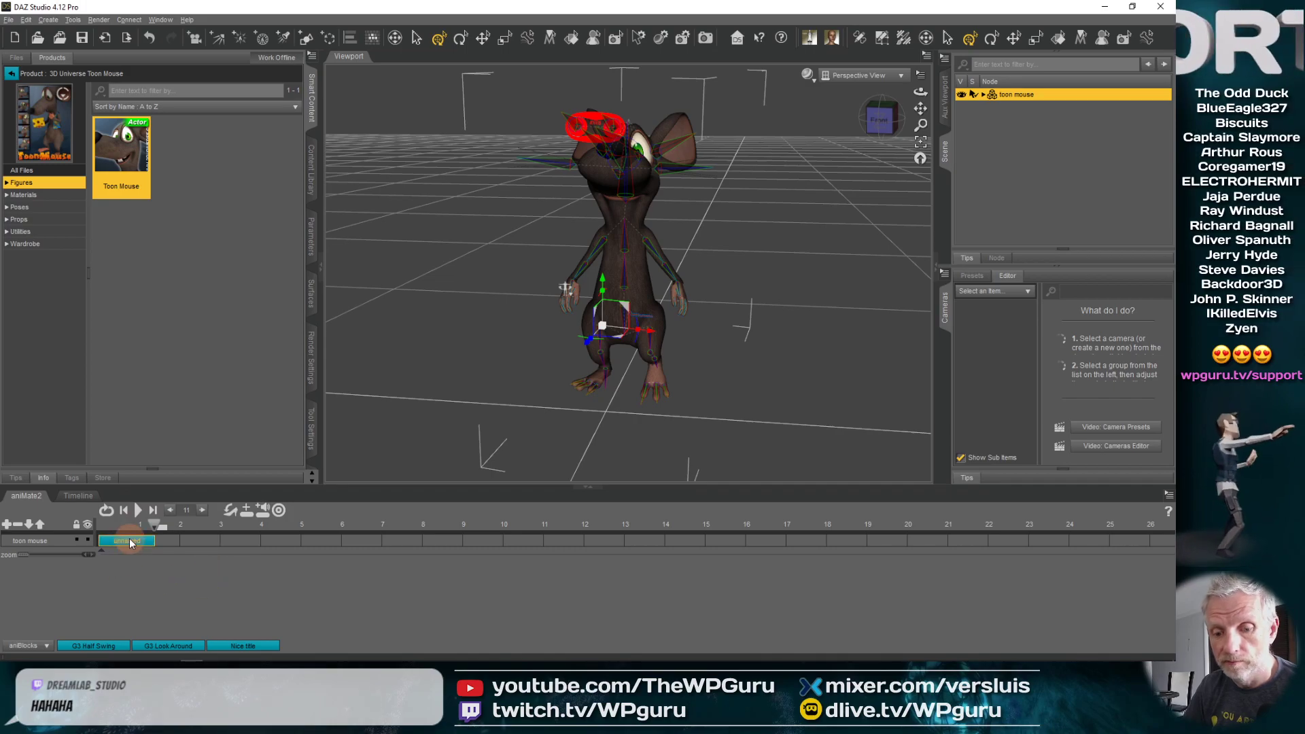
# - Open the toon mouse's new walking aniBlock for keyframe editing in aniMate2
pyautogui.click(131, 542)
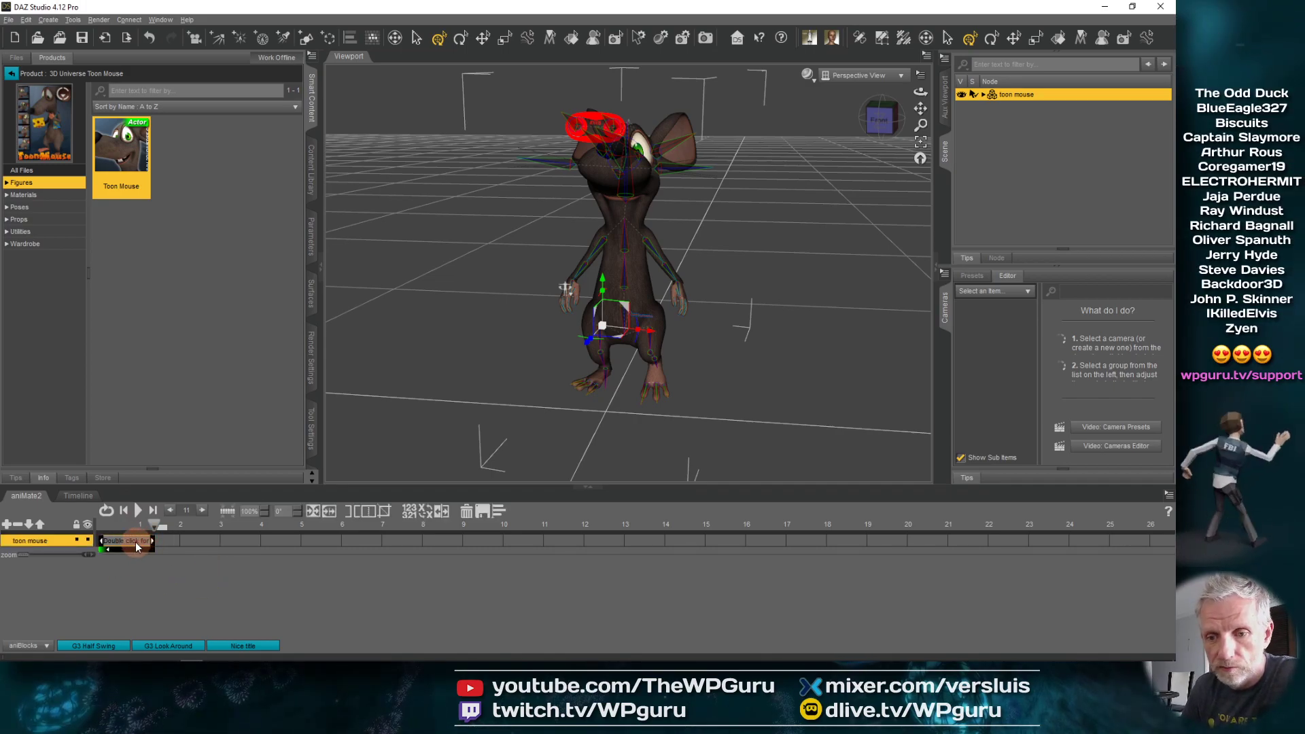
pyautogui.click(133, 549)
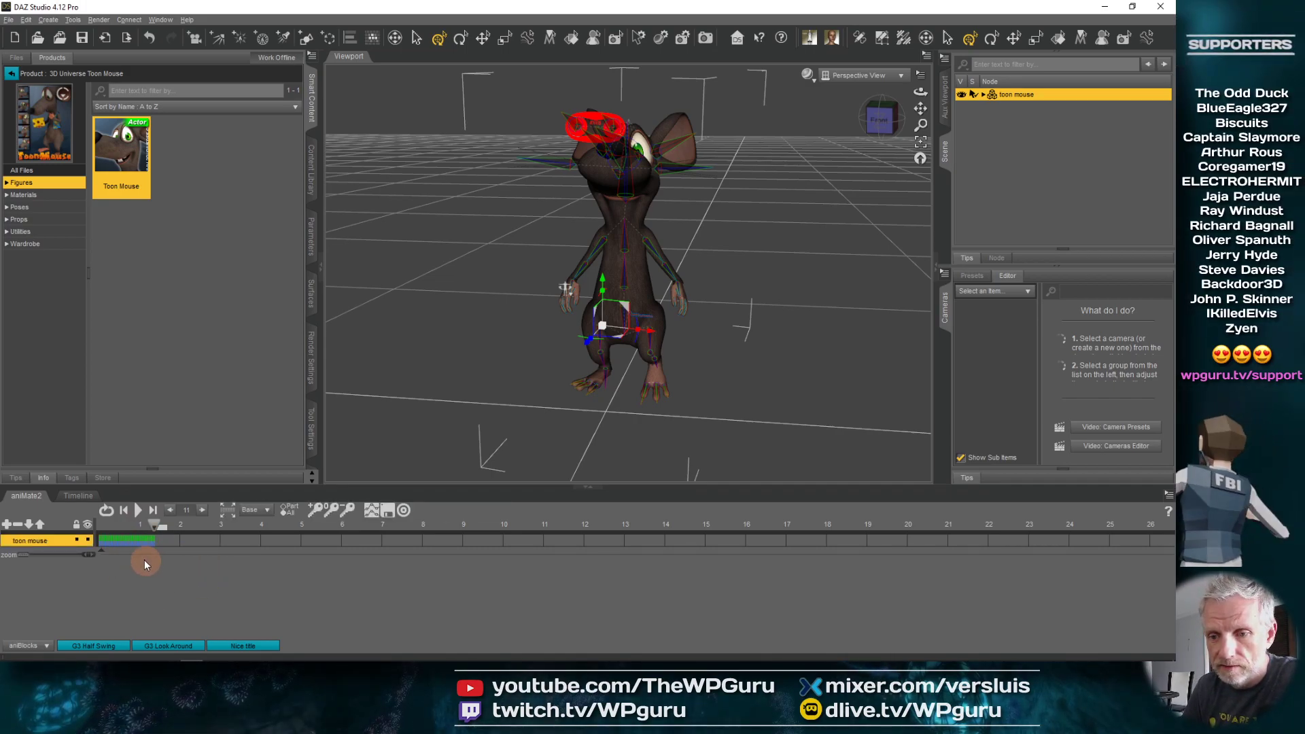
pyautogui.scroll(5, 137, 534)
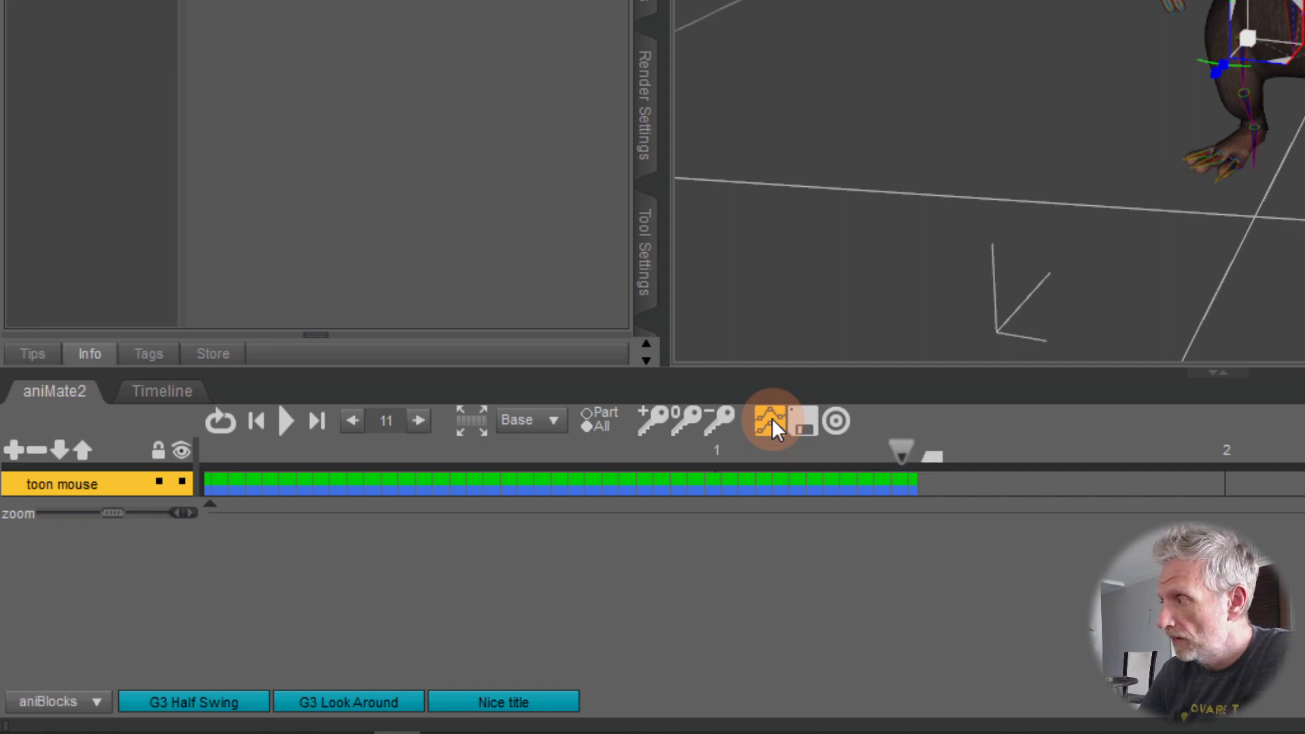
# - Show the keyframe graph of the toon mouse's walk in an enlarged pane and display the hip's pos_x curve
pyautogui.click(770, 421)
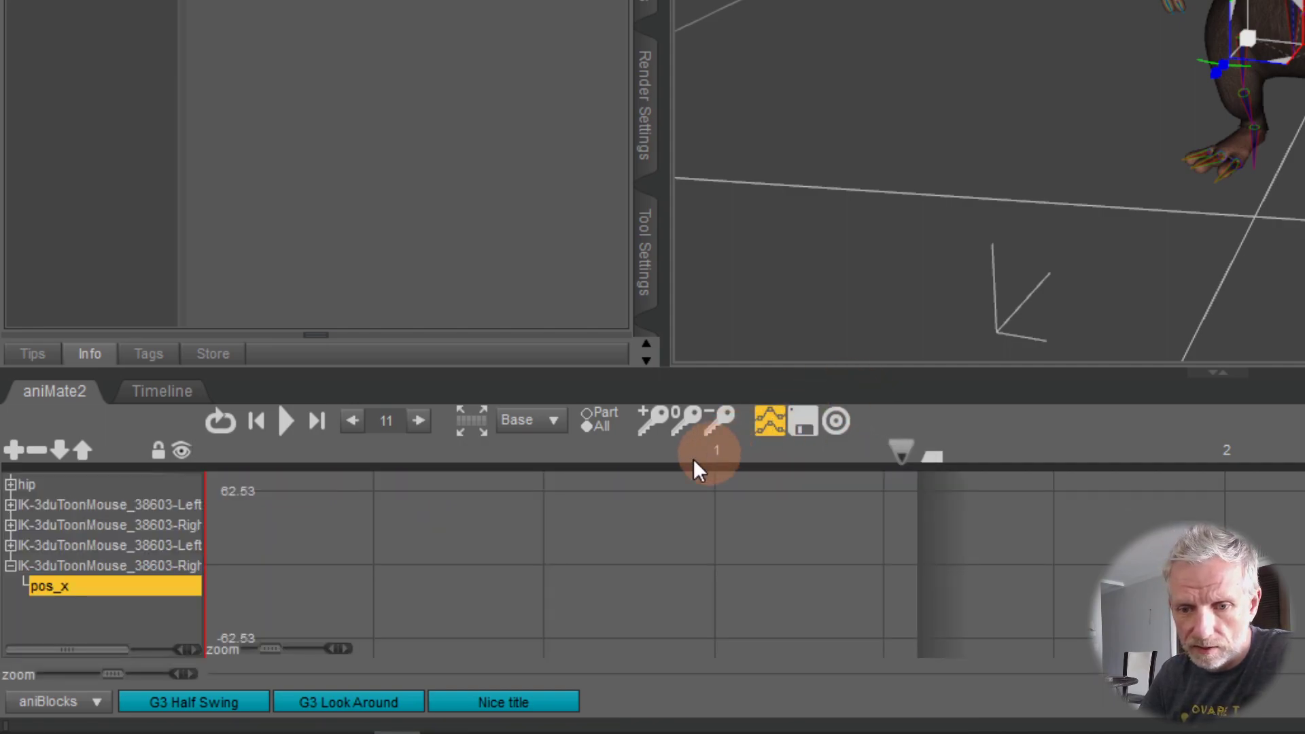
pyautogui.moveTo(620, 370); pyautogui.dragTo(630, 143)
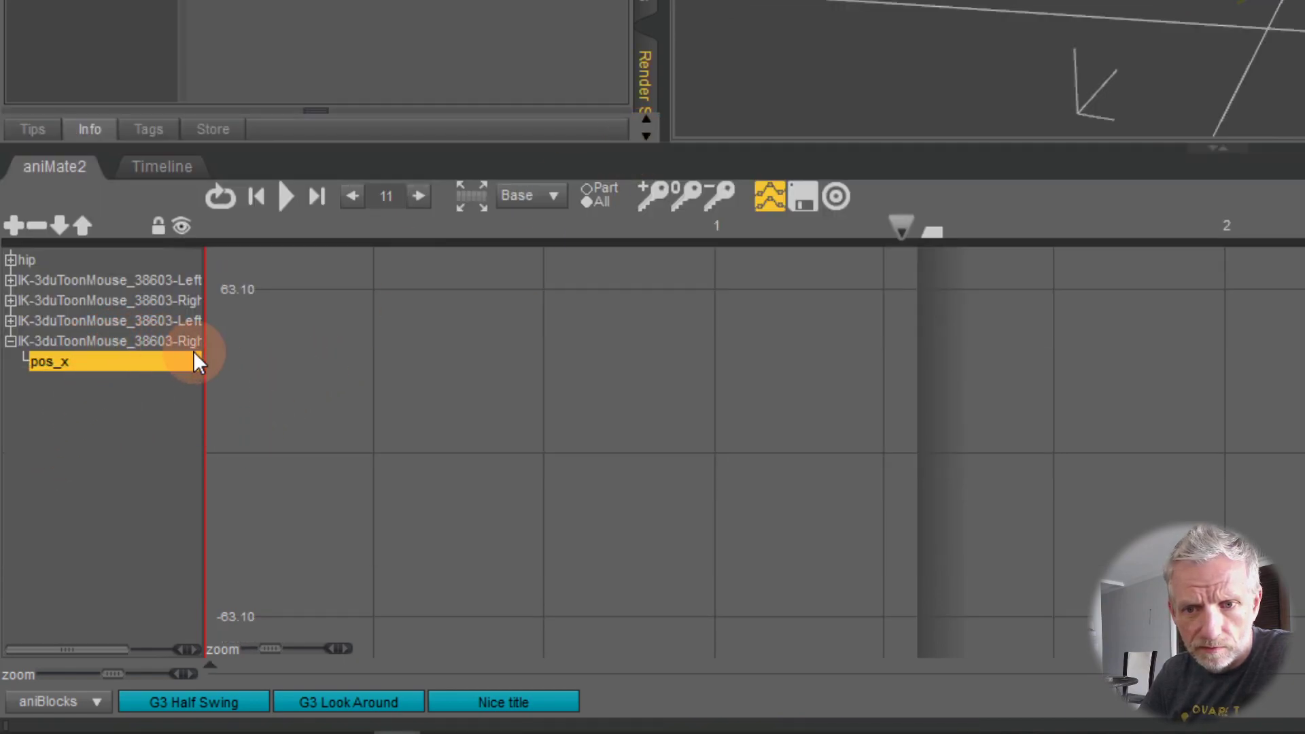
pyautogui.click(9, 259)
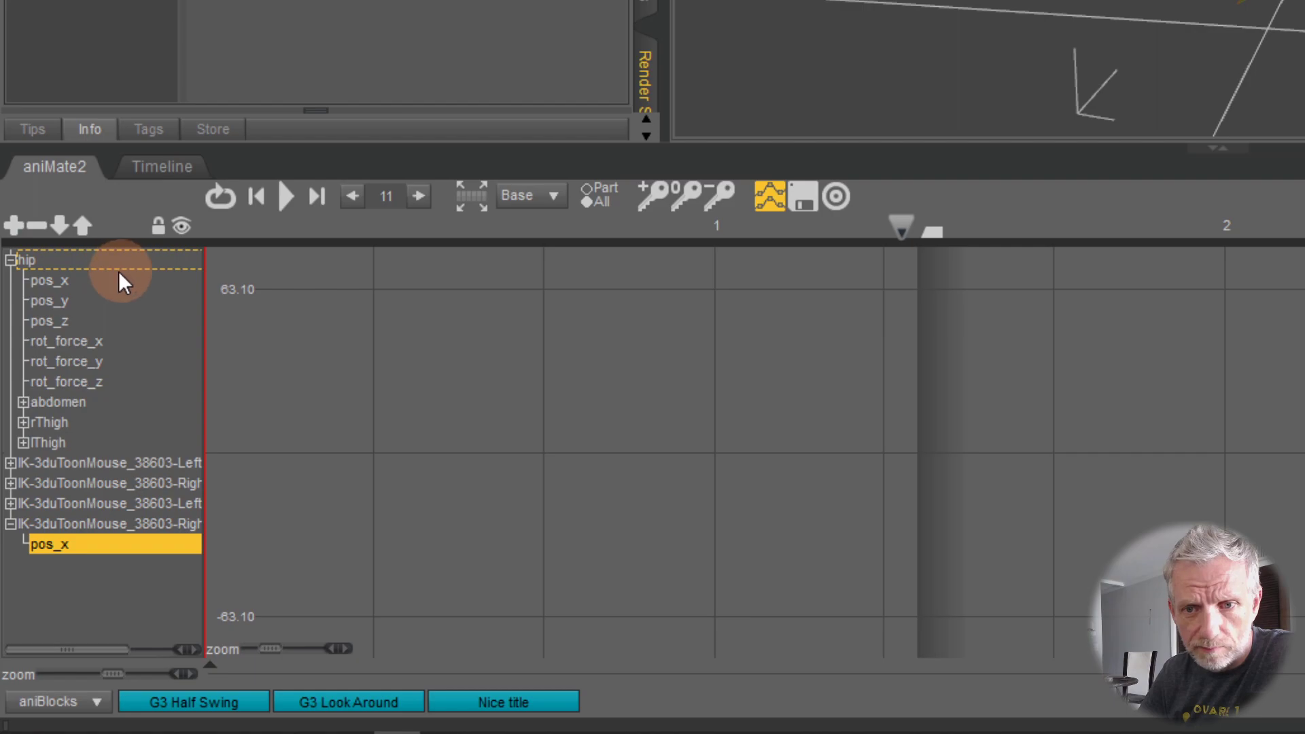
pyautogui.click(93, 280)
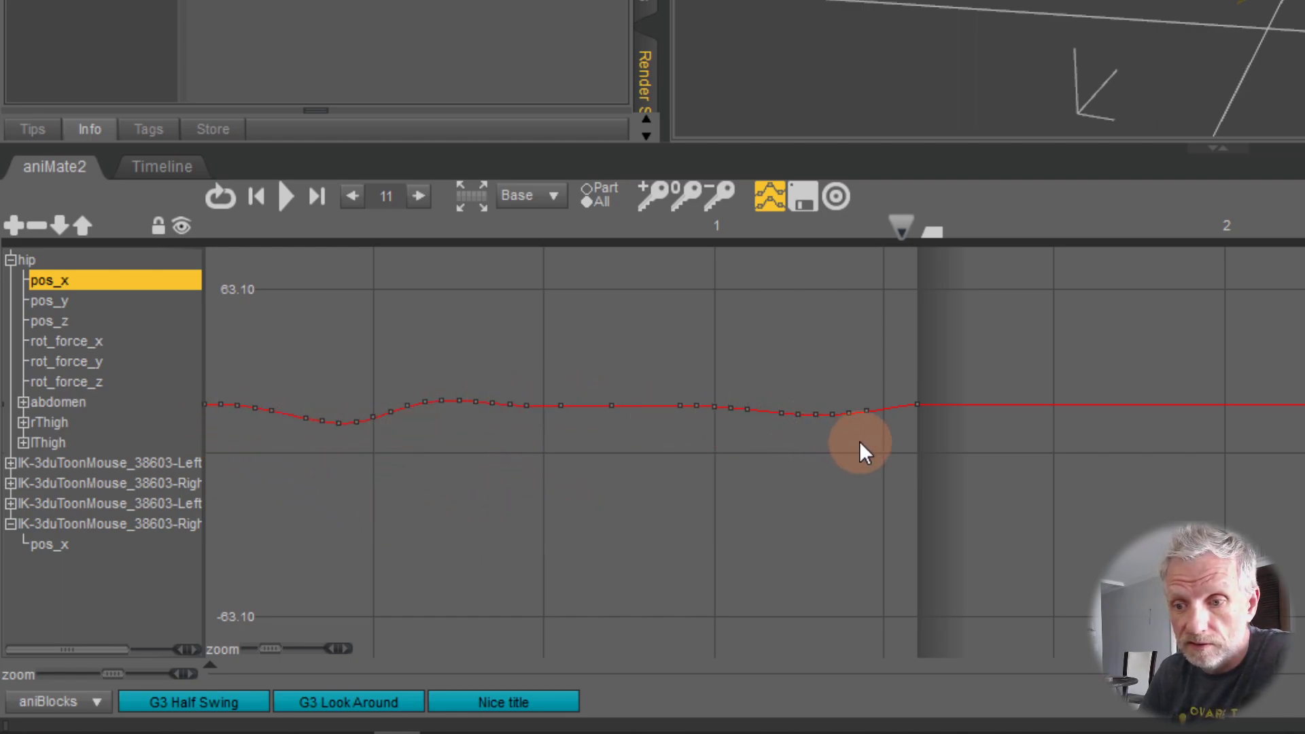
# - Select all keyframes on the hip's pos_x curve and reset them to zero
pyautogui.moveTo(651, 484); pyautogui.dragTo(164, 484)
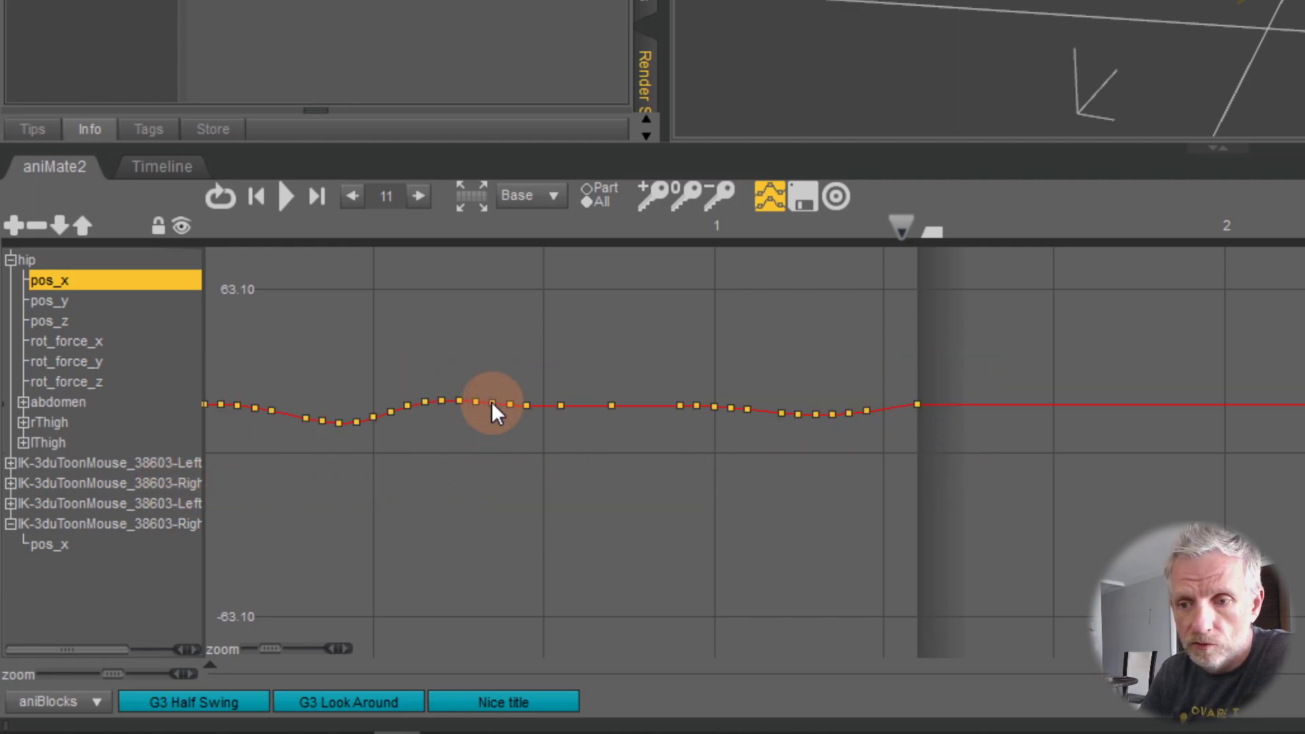
pyautogui.click(623, 407)
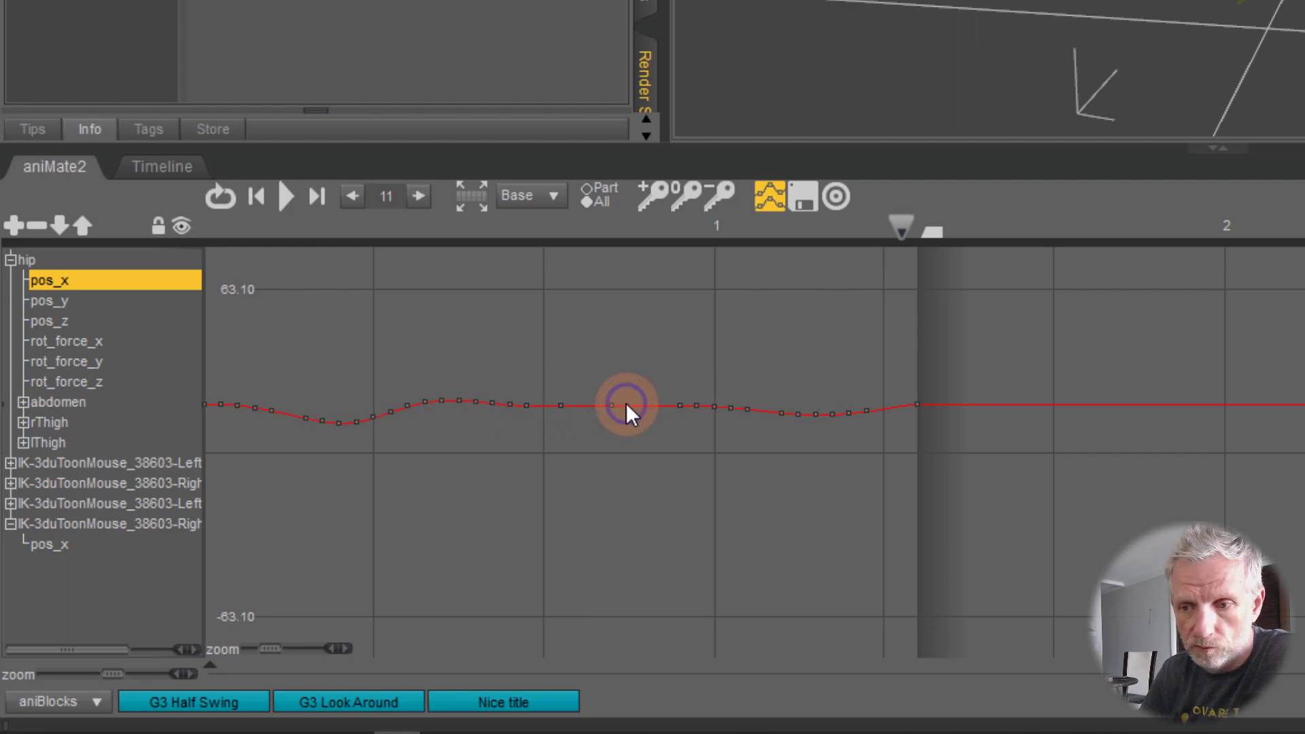
pyautogui.moveTo(1038, 364); pyautogui.dragTo(142, 466)
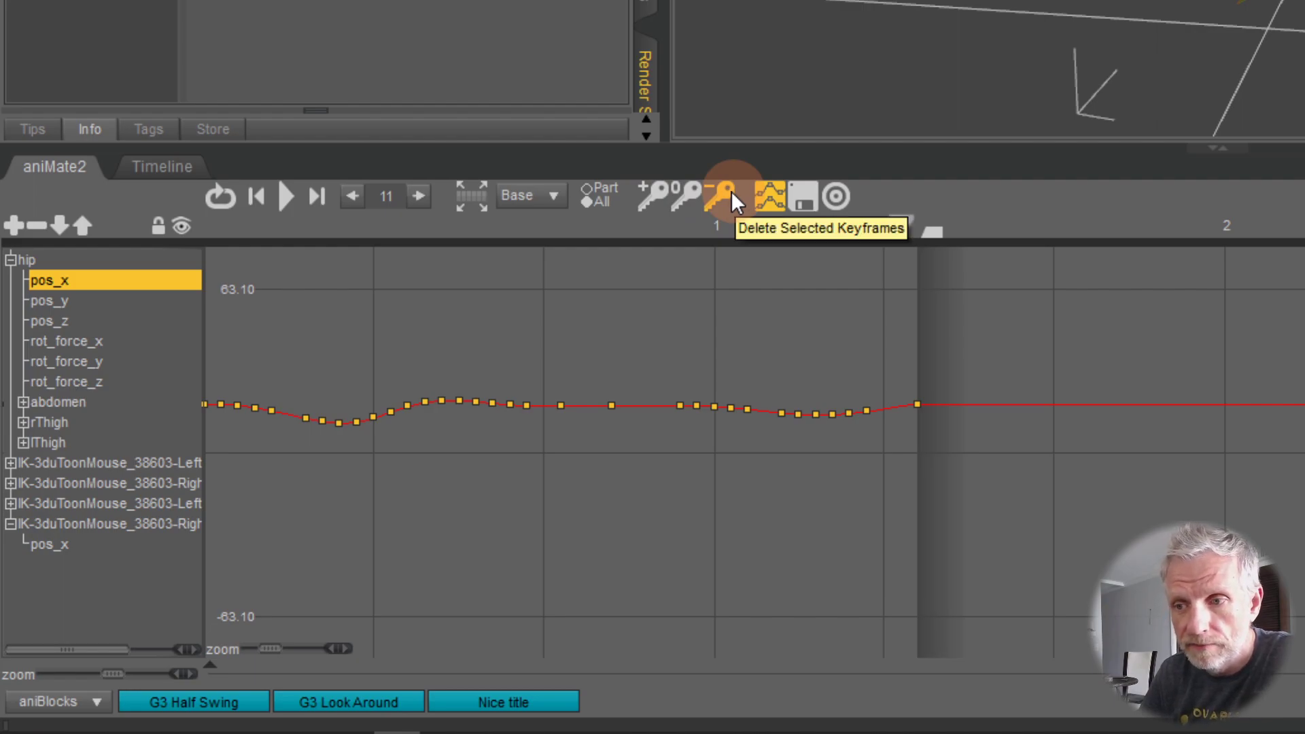
pyautogui.click(695, 192)
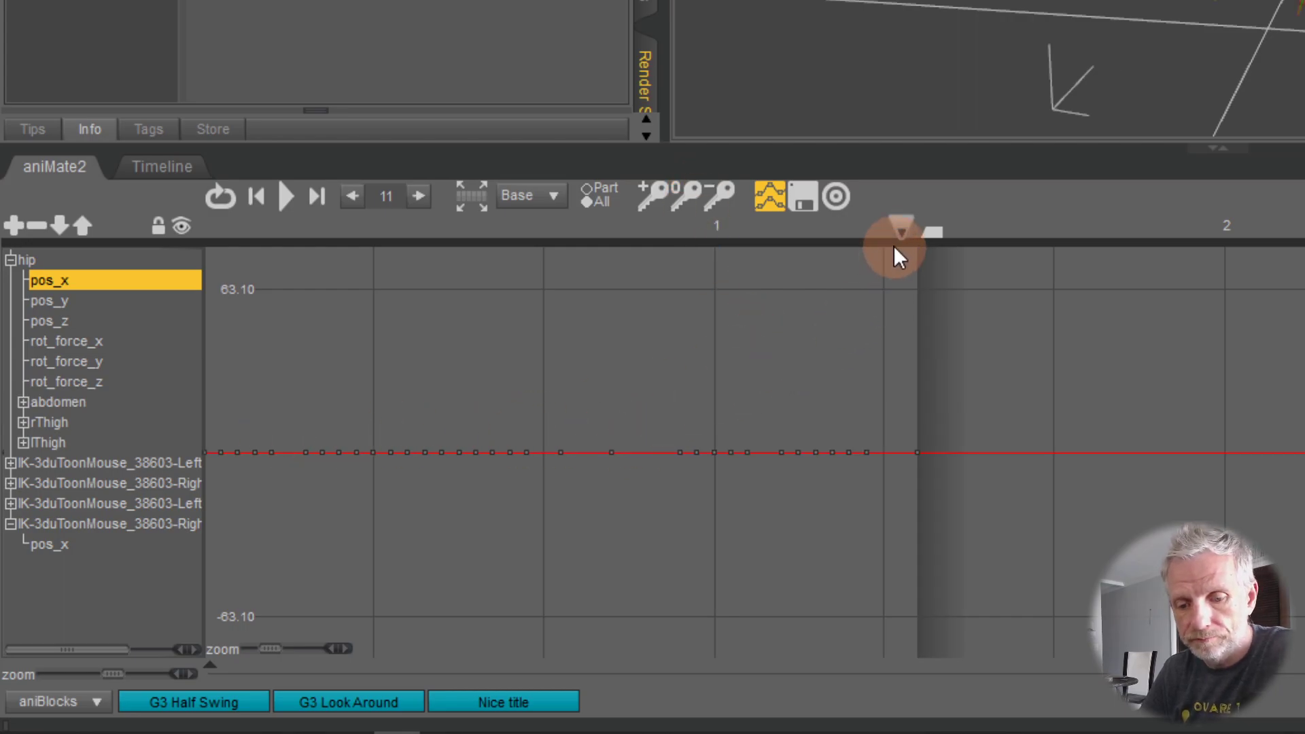
# - Play the edited walk, inspect the toon mouse from the front and side, and close the keyframe graph
pyautogui.moveTo(901, 233); pyautogui.dragTo(252, 278)
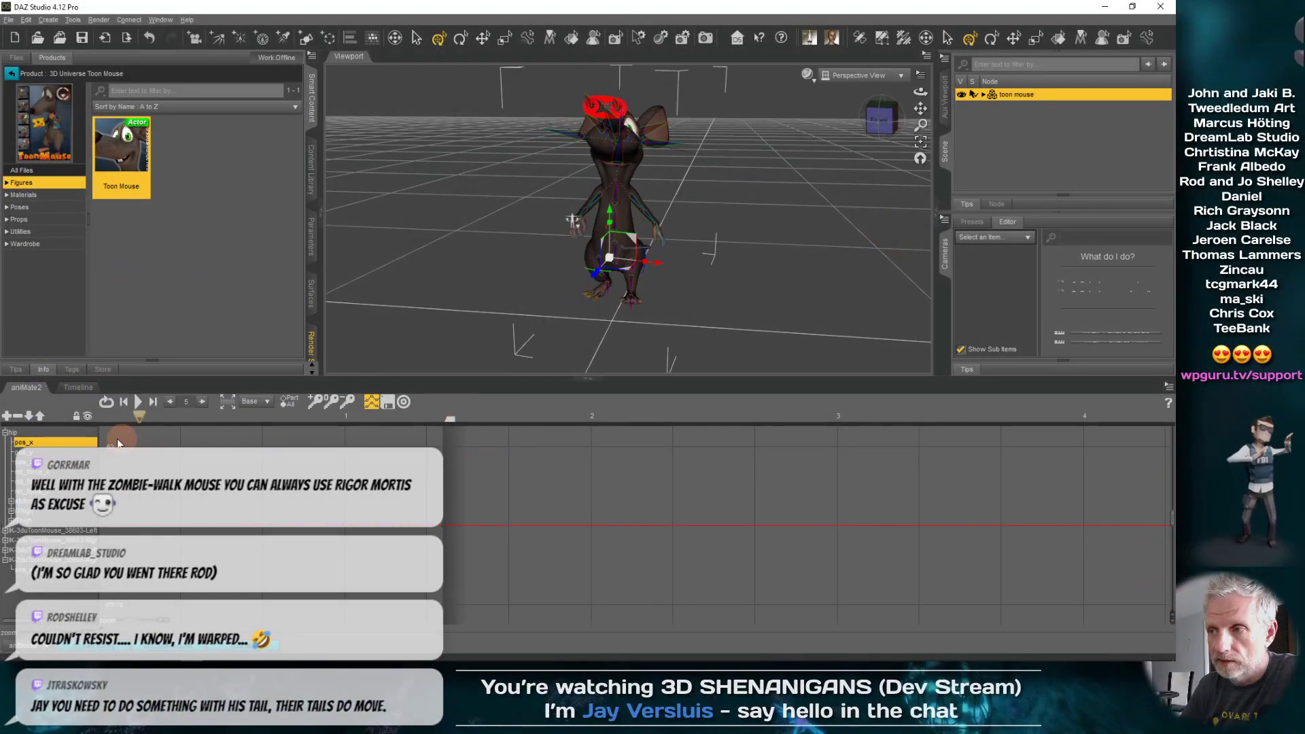
pyautogui.click(138, 402)
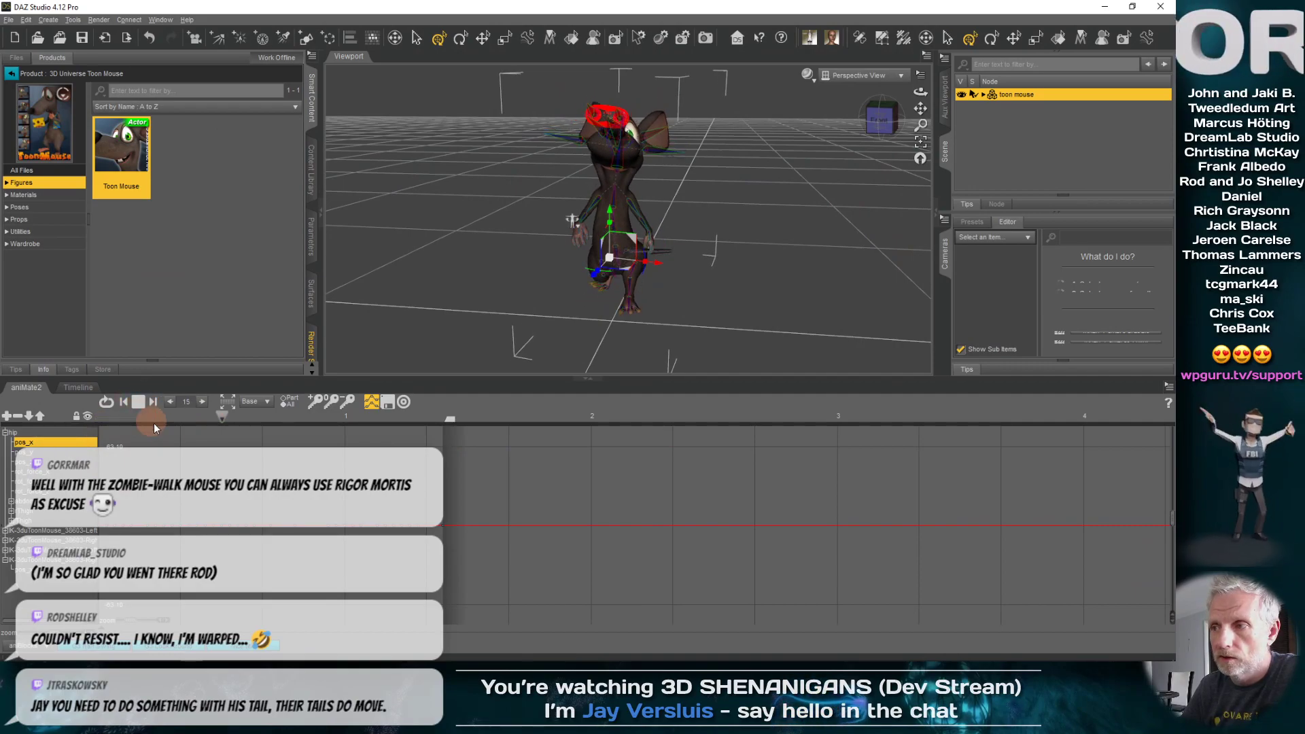
pyautogui.moveTo(437, 464); pyautogui.dragTo(438, 466)
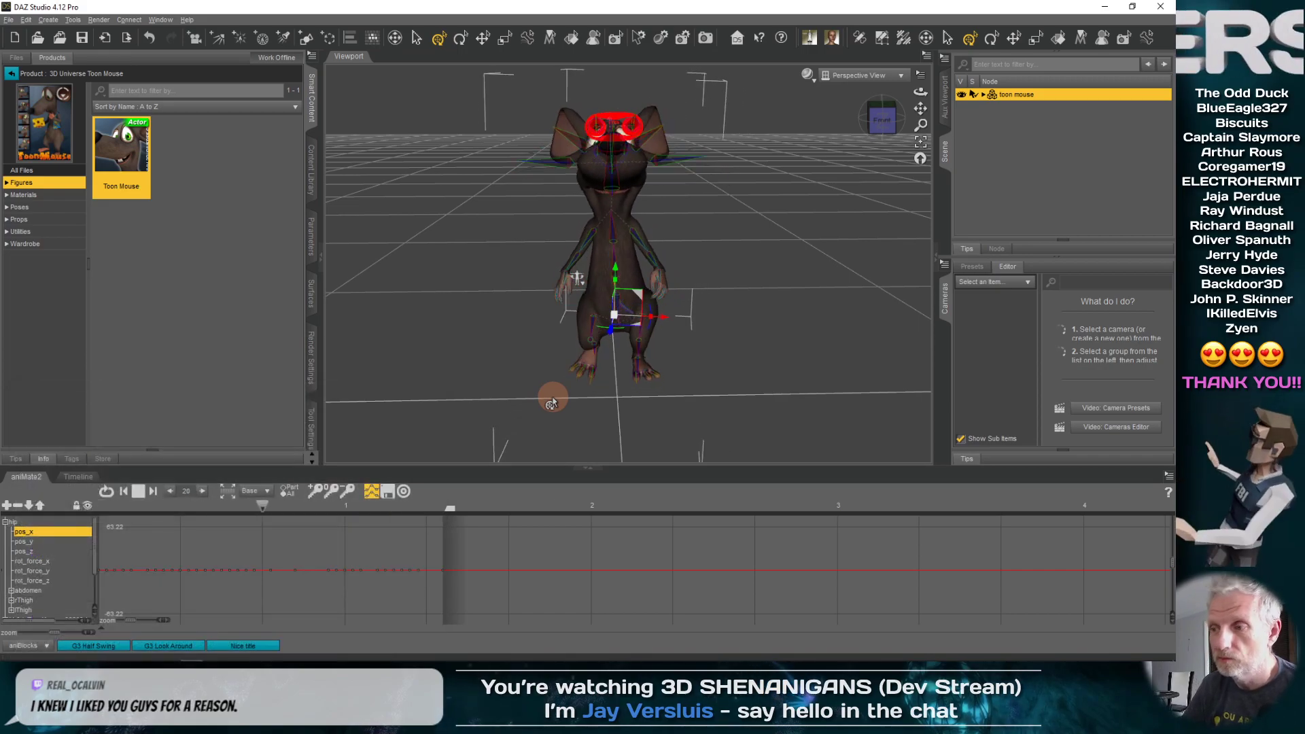
pyautogui.keyDown('alt'); pyautogui.moveTo(552, 397); pyautogui.dragTo(685, 404); pyautogui.keyUp('alt')
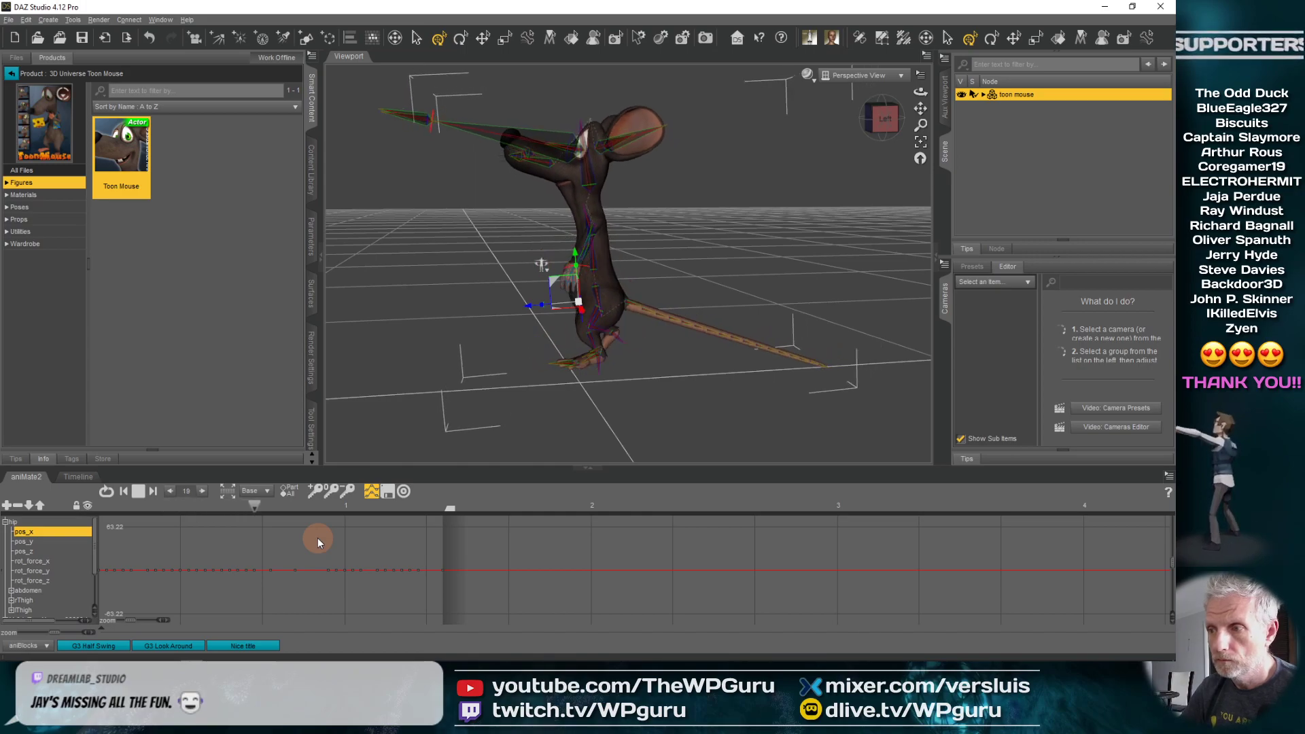
pyautogui.click(371, 492)
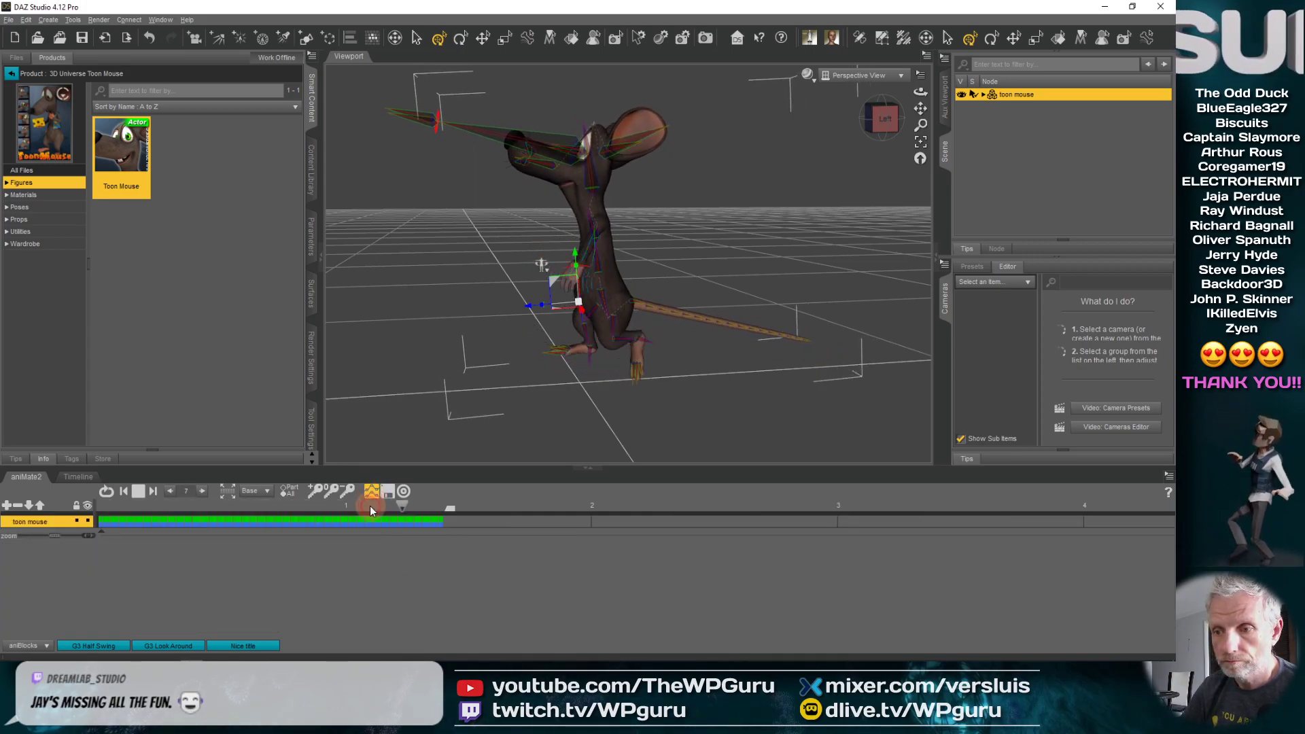
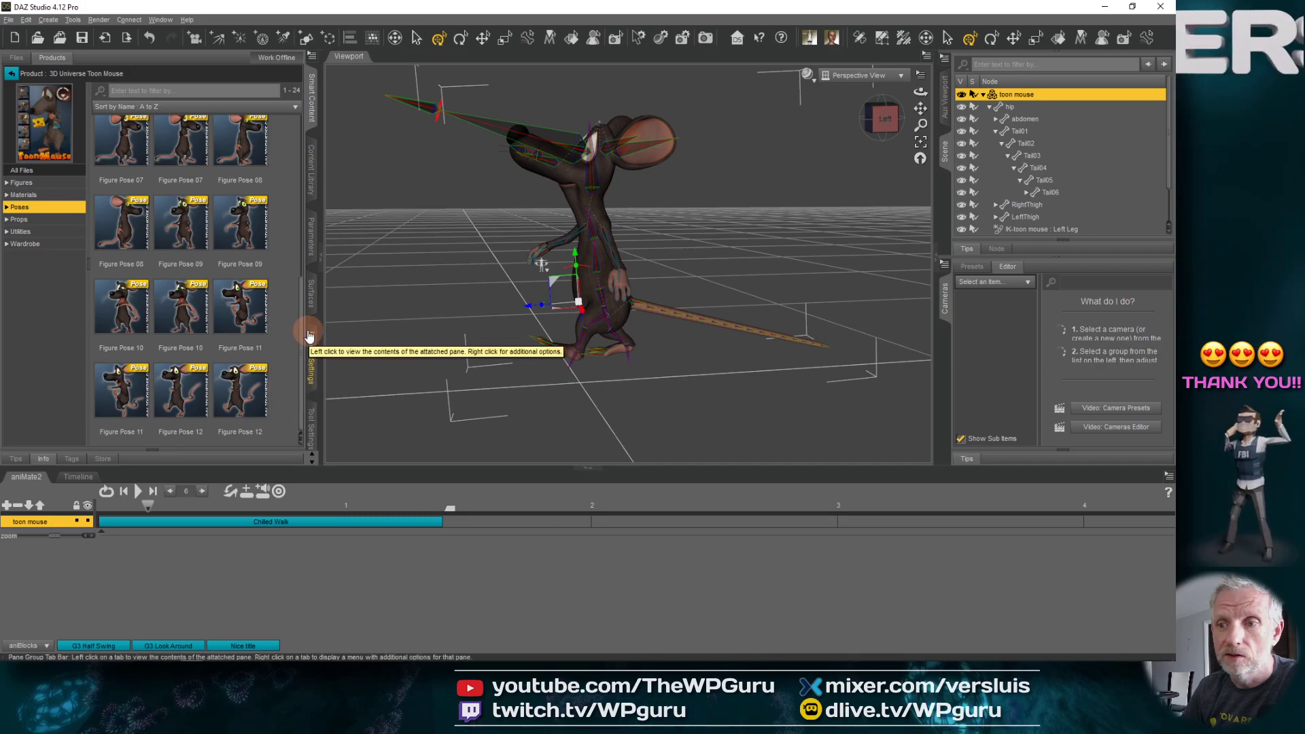
# - Browse the toon mouse's poses and scrub the opening frames of the Chilled Walk aniBlock
pyautogui.moveTo(302, 341); pyautogui.dragTo(302, 168)
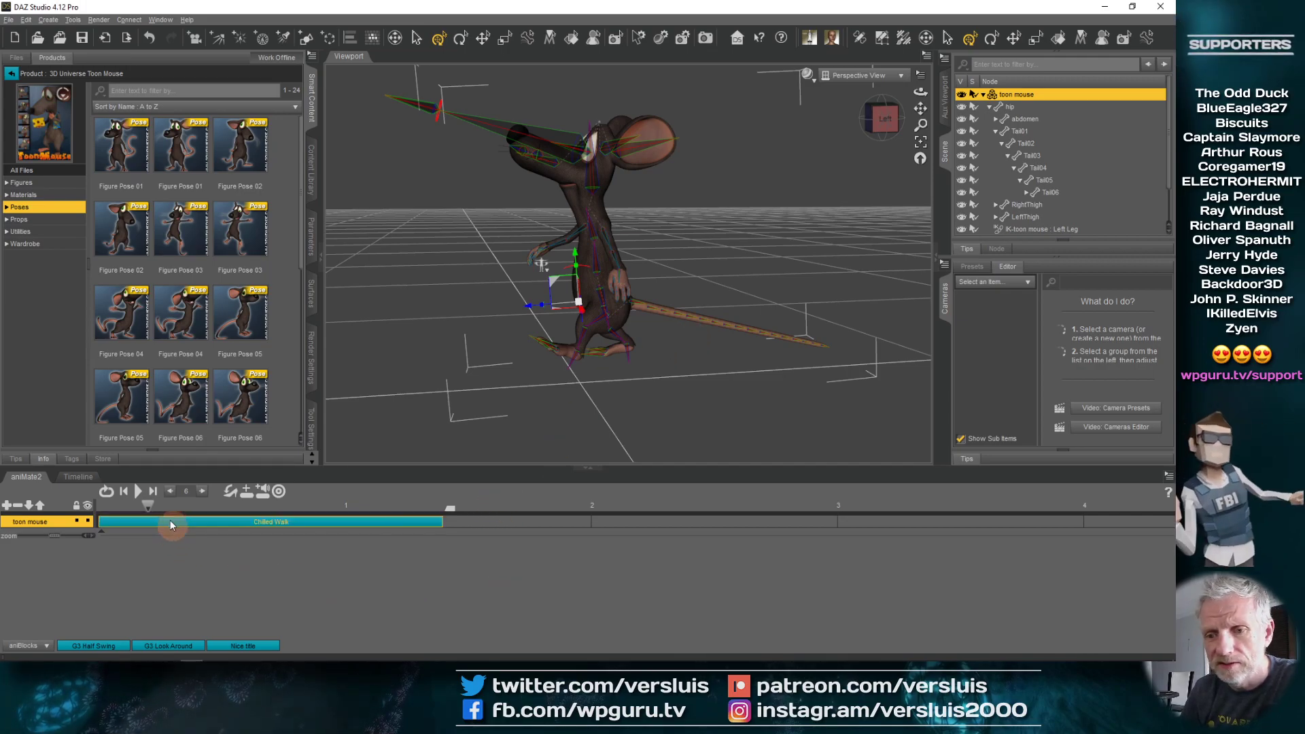
pyautogui.moveTo(149, 505); pyautogui.dragTo(91, 517)
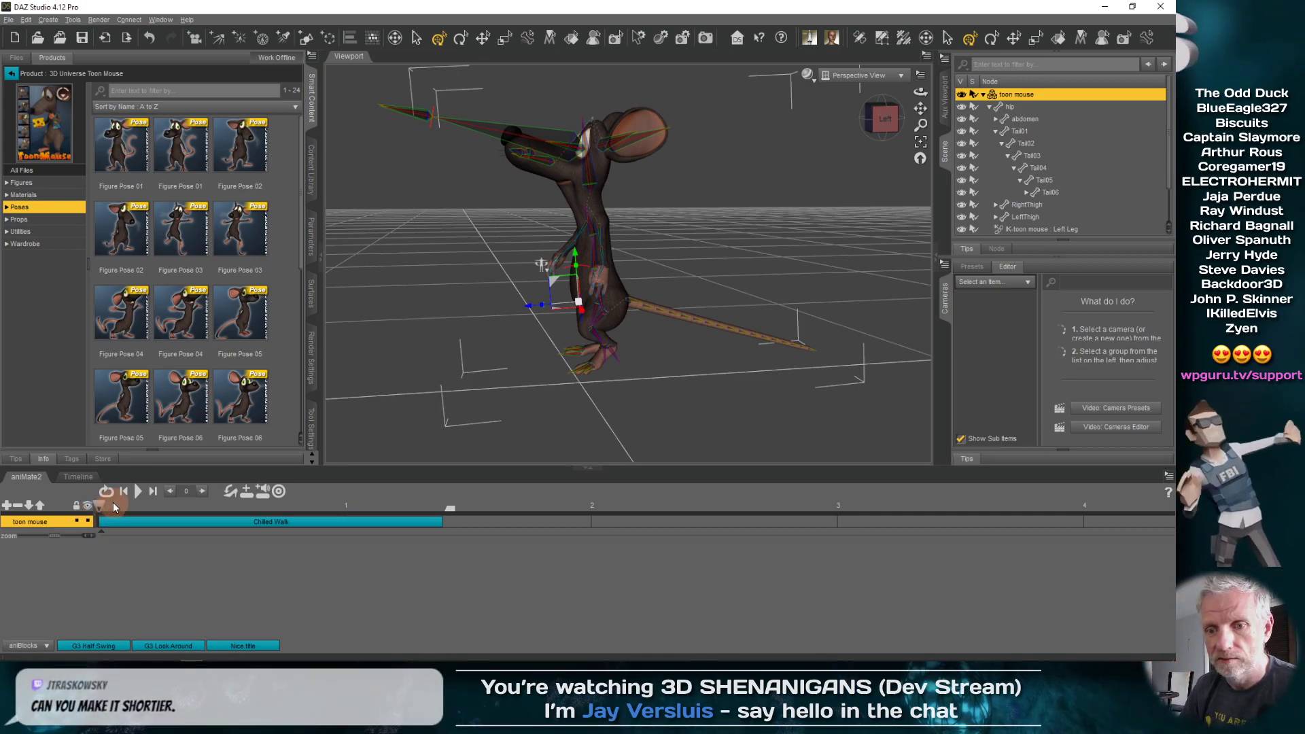
pyautogui.moveTo(101, 509); pyautogui.dragTo(132, 516)
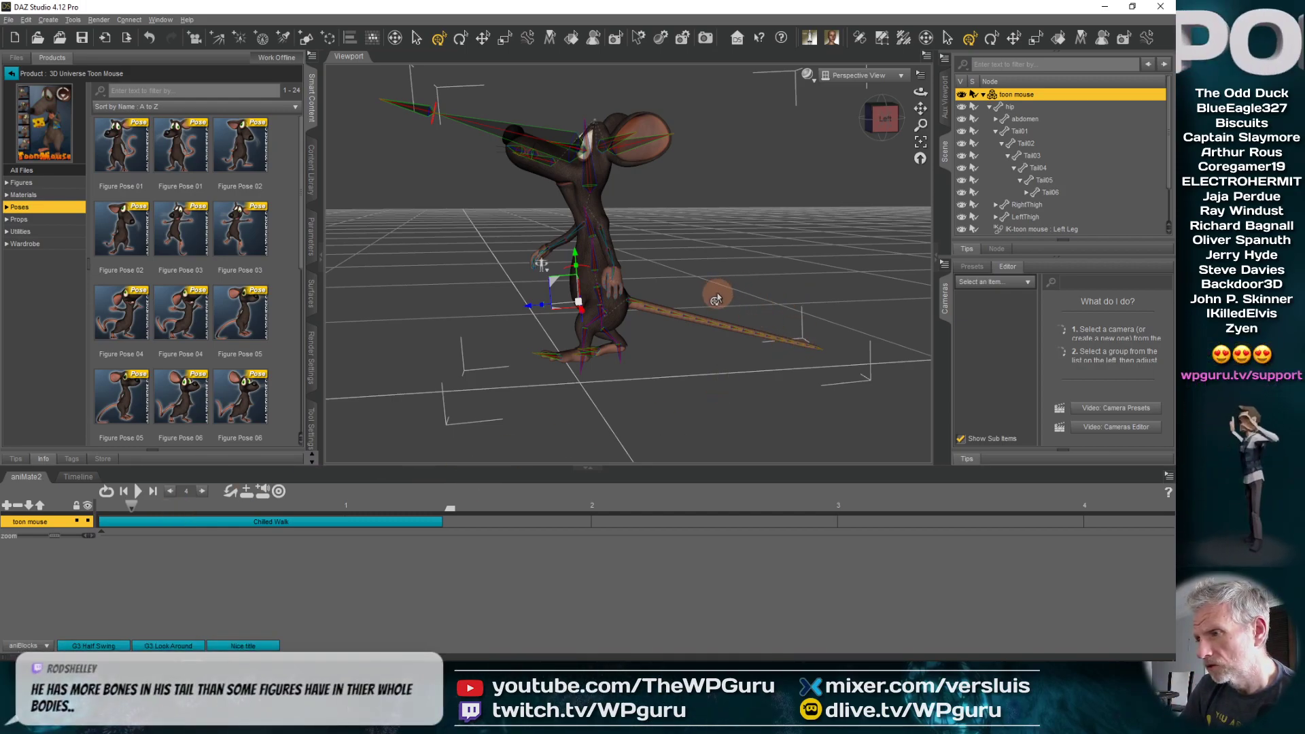
pyautogui.moveTo(128, 507); pyautogui.dragTo(43, 509)
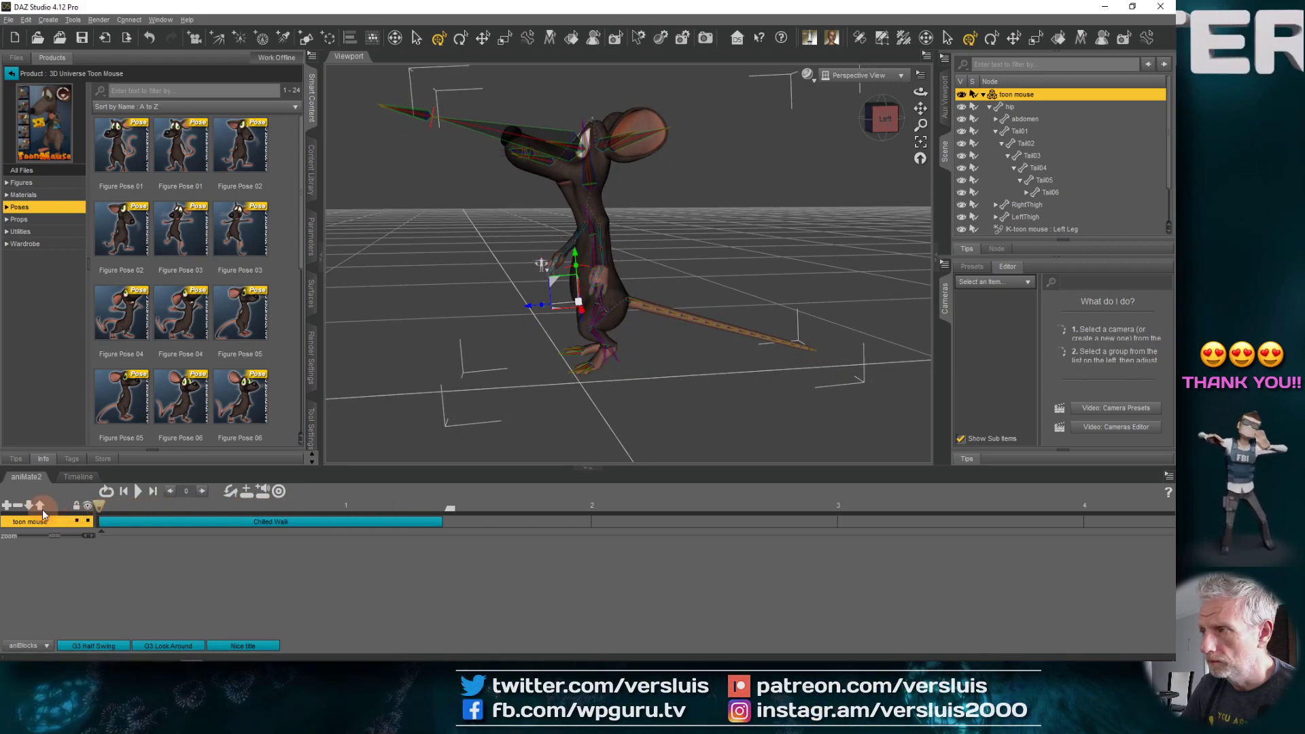
# - Collapse the toon mouse's hierarchy and remove the Chilled Walk aniBlock from its track
pyautogui.click(983, 95)
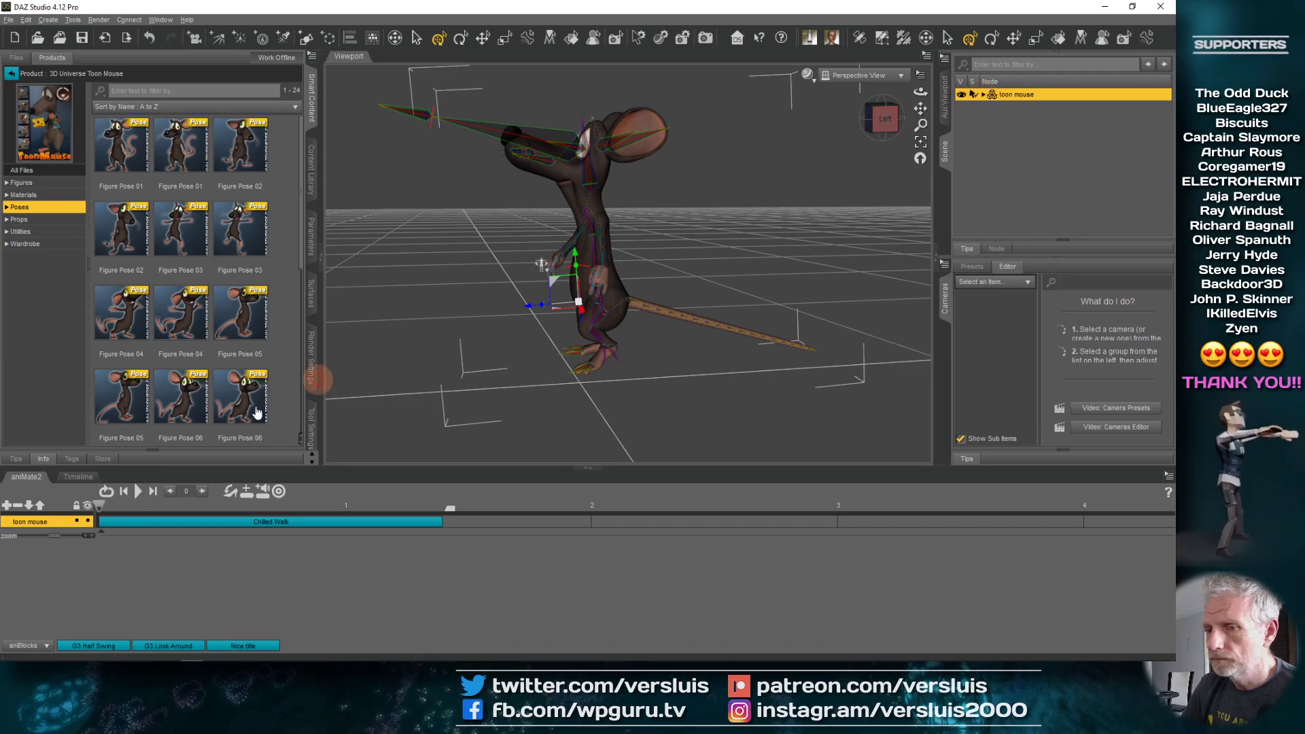
pyautogui.doubleClick(239, 521)
pyautogui.click(466, 492)
pyautogui.click(326, 577)
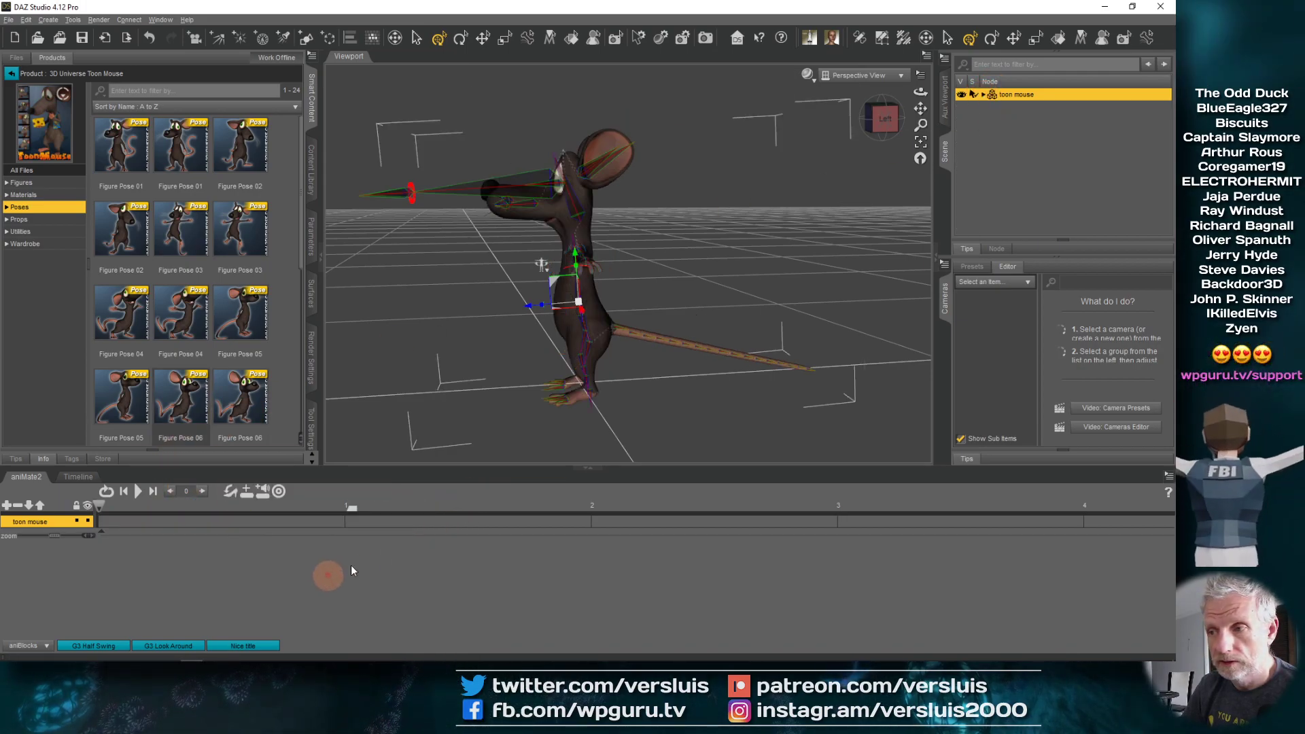
# - Select the toon mouse and move it sideways along its X axis, away from the scene's centre
pyautogui.keyDown('alt'); pyautogui.moveTo(468, 374); pyautogui.dragTo(462, 373); pyautogui.keyUp('alt')
pyautogui.scroll(-3, 461, 373)
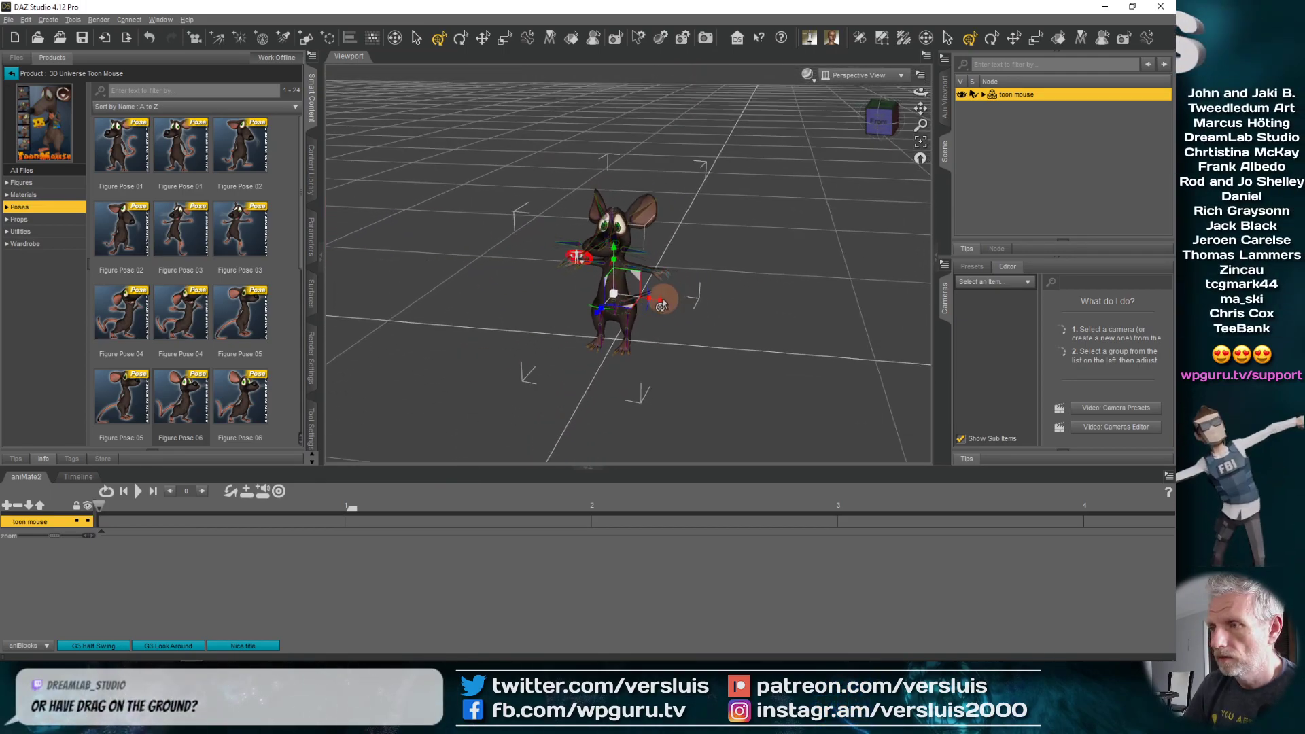
pyautogui.click(492, 295)
pyautogui.click(1035, 94)
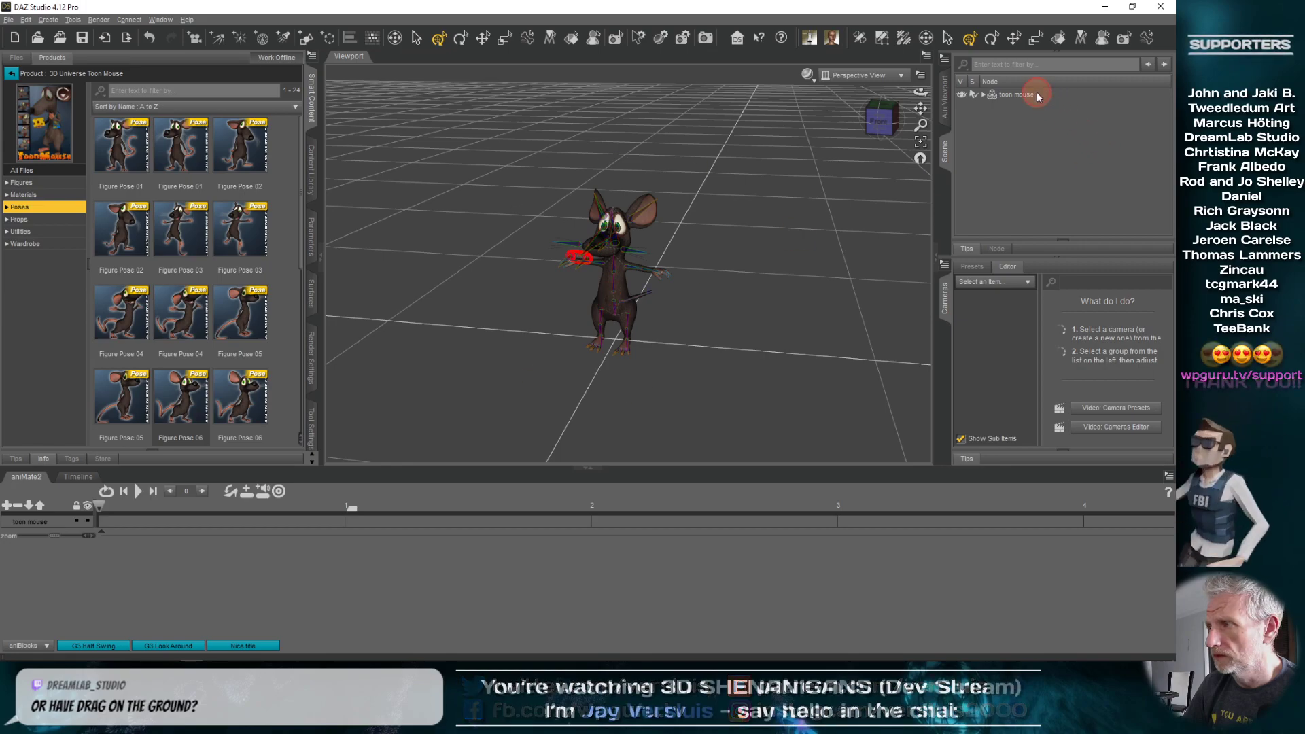
pyautogui.moveTo(662, 306); pyautogui.dragTo(414, 289)
# - Import Sneaky Walk.fbx into the scene using the mixamo.com take
pyautogui.click(8, 20)
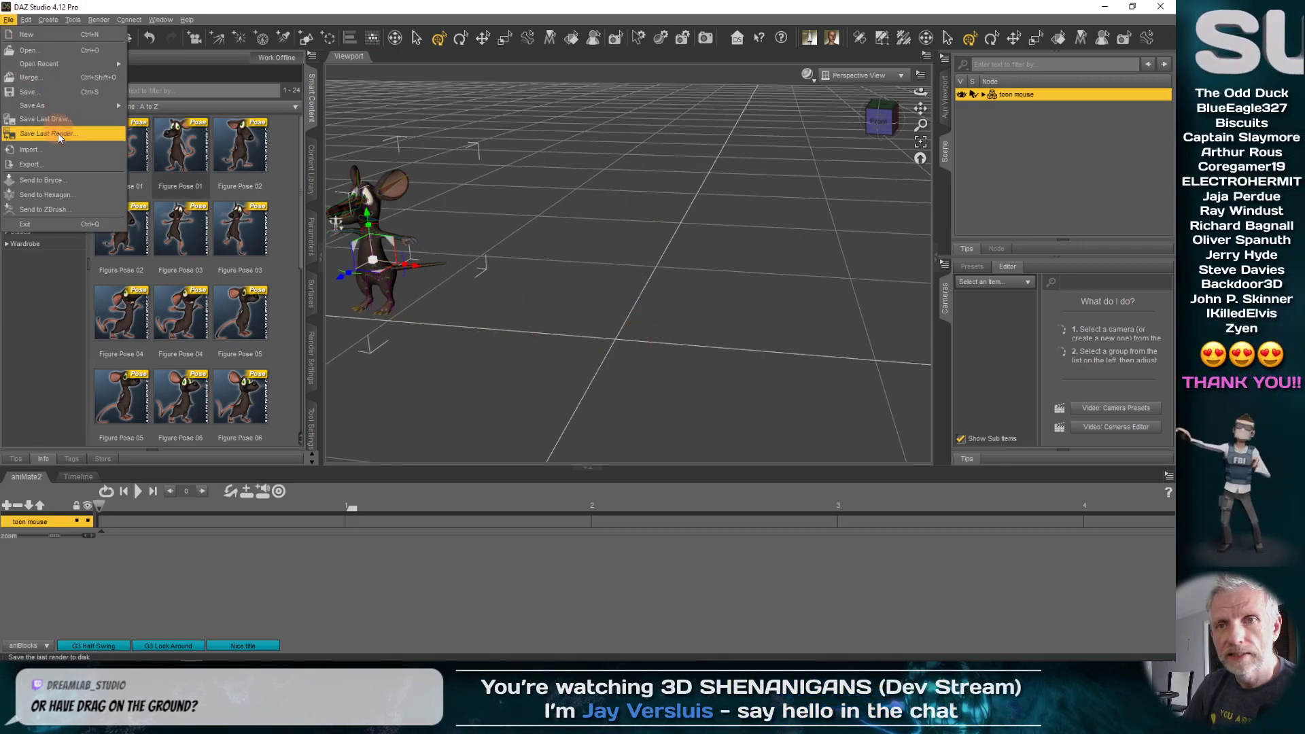
pyautogui.click(81, 155)
pyautogui.click(163, 127)
pyautogui.click(450, 281)
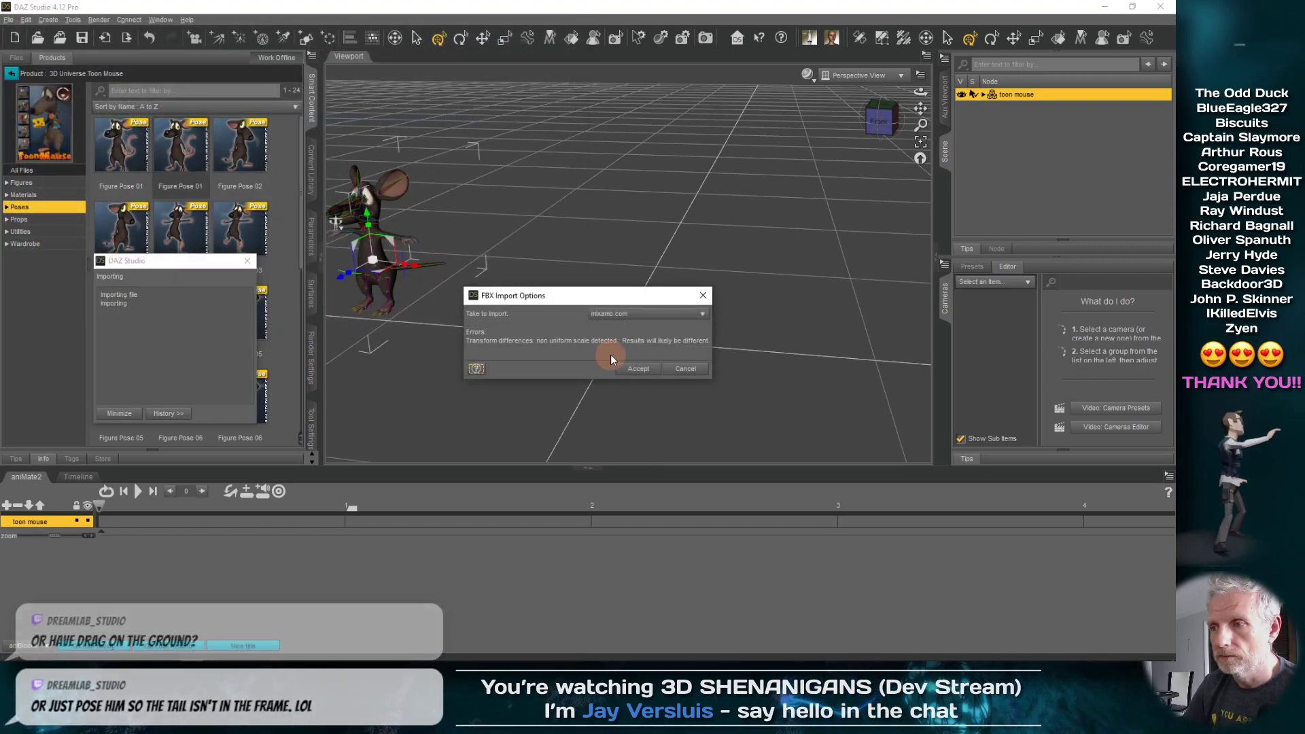
pyautogui.click(639, 367)
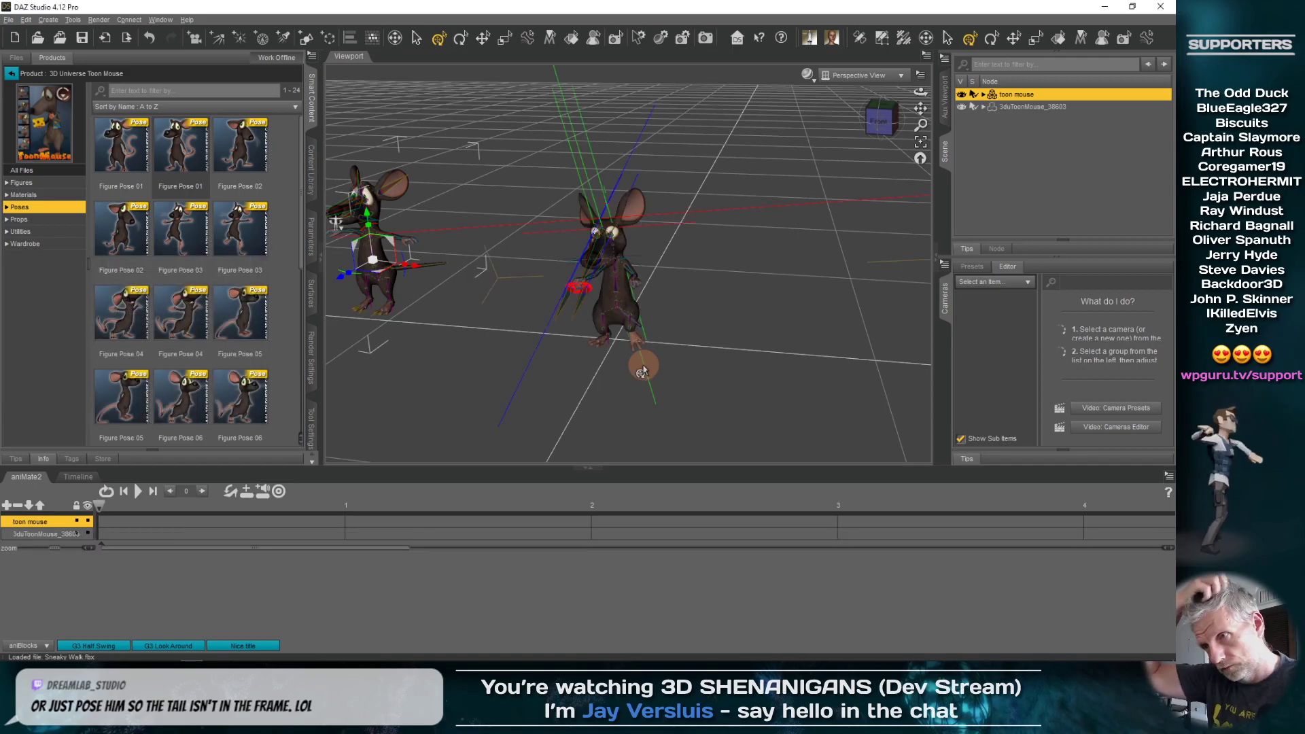
# - Scrub the imported Sneaky Walk animation in the Timeline and return to aniMate2
pyautogui.click(76, 477)
pyautogui.moveTo(173, 505); pyautogui.dragTo(88, 568)
pyautogui.click(26, 477)
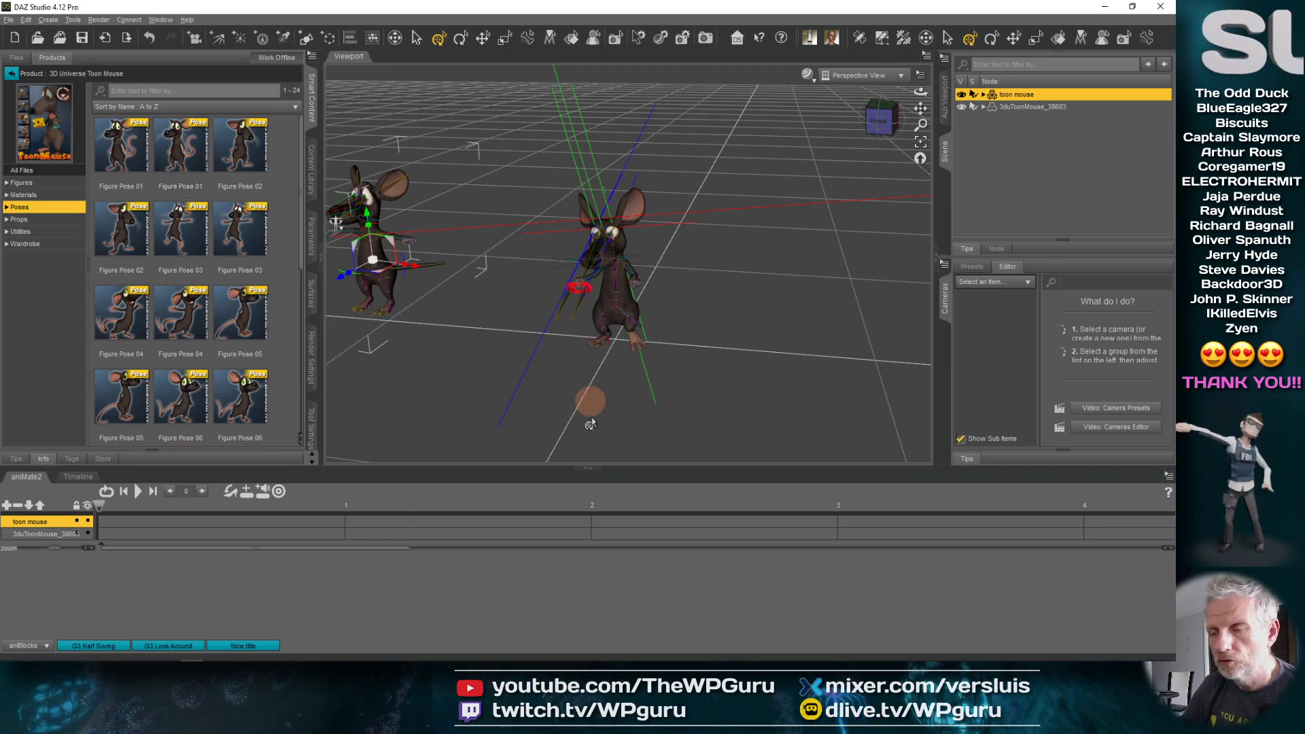
# - Create an aniBlock from the toon mouse's studio keyframes as a Direct Copy with translation and rotation keyframes
pyautogui.rightClick(137, 571)
pyautogui.click(190, 584)
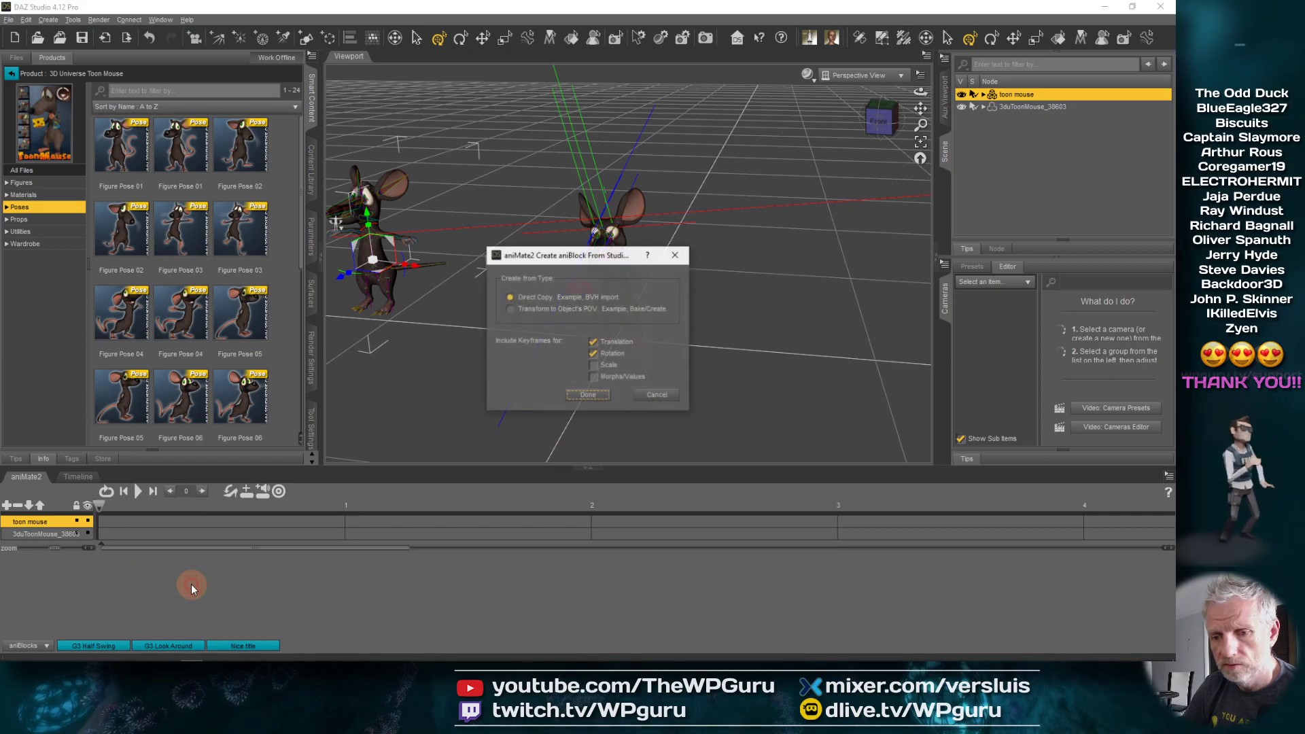
pyautogui.click(588, 396)
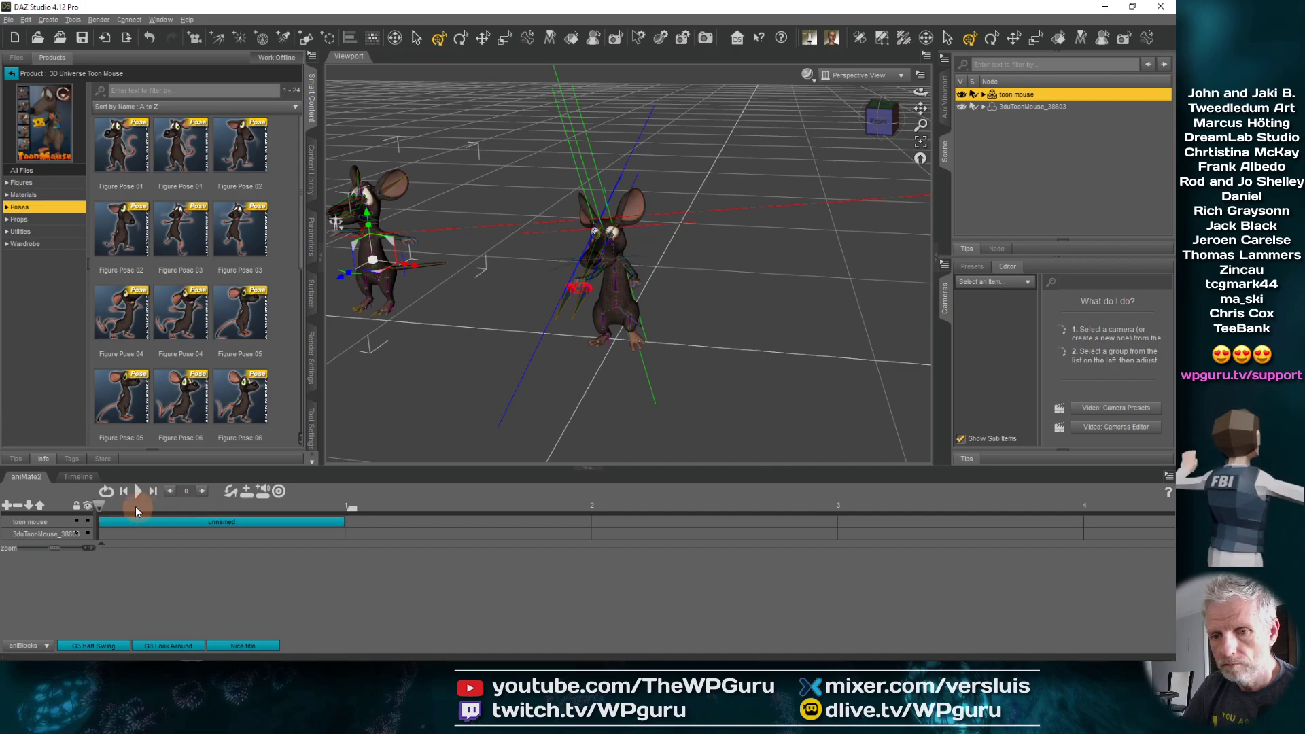
# - Scrub the new aniBlock in the Timeline and aniMate2, and compare the keyframe tracks of both mice
pyautogui.click(76, 479)
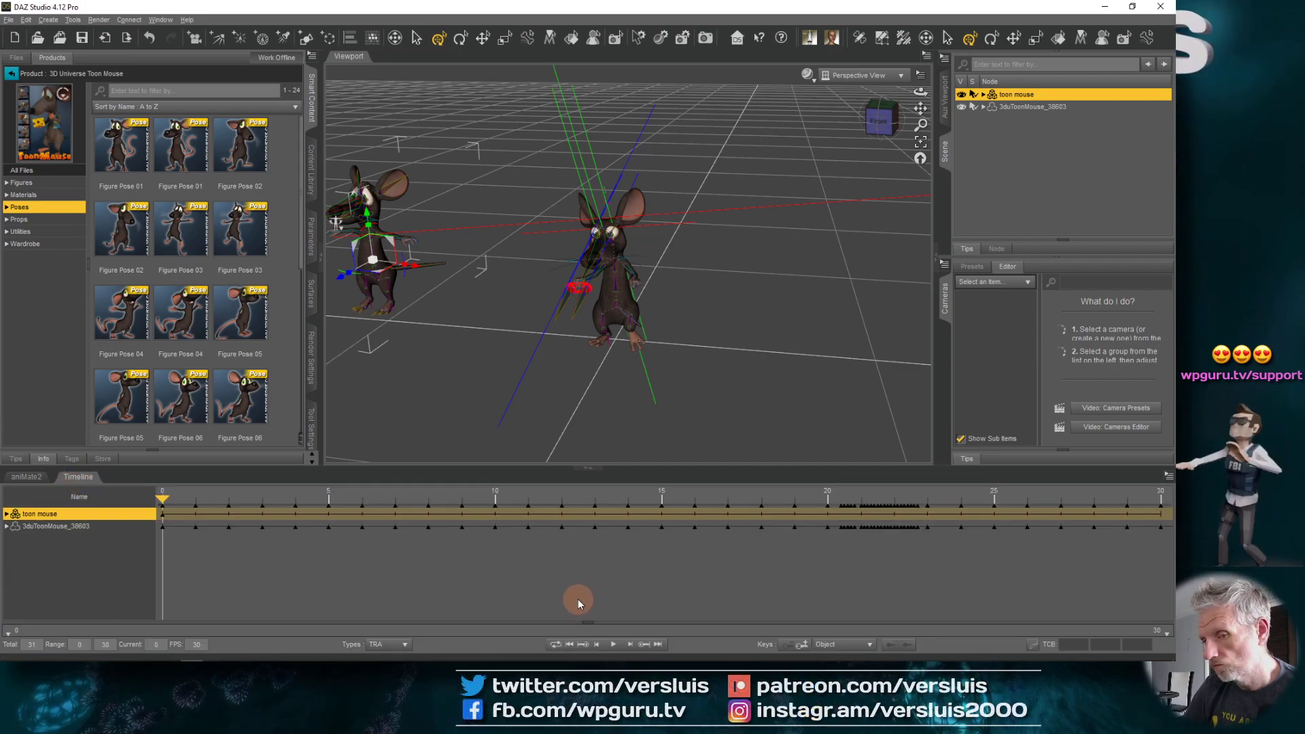
pyautogui.moveTo(299, 503); pyautogui.dragTo(234, 503)
pyautogui.click(31, 477)
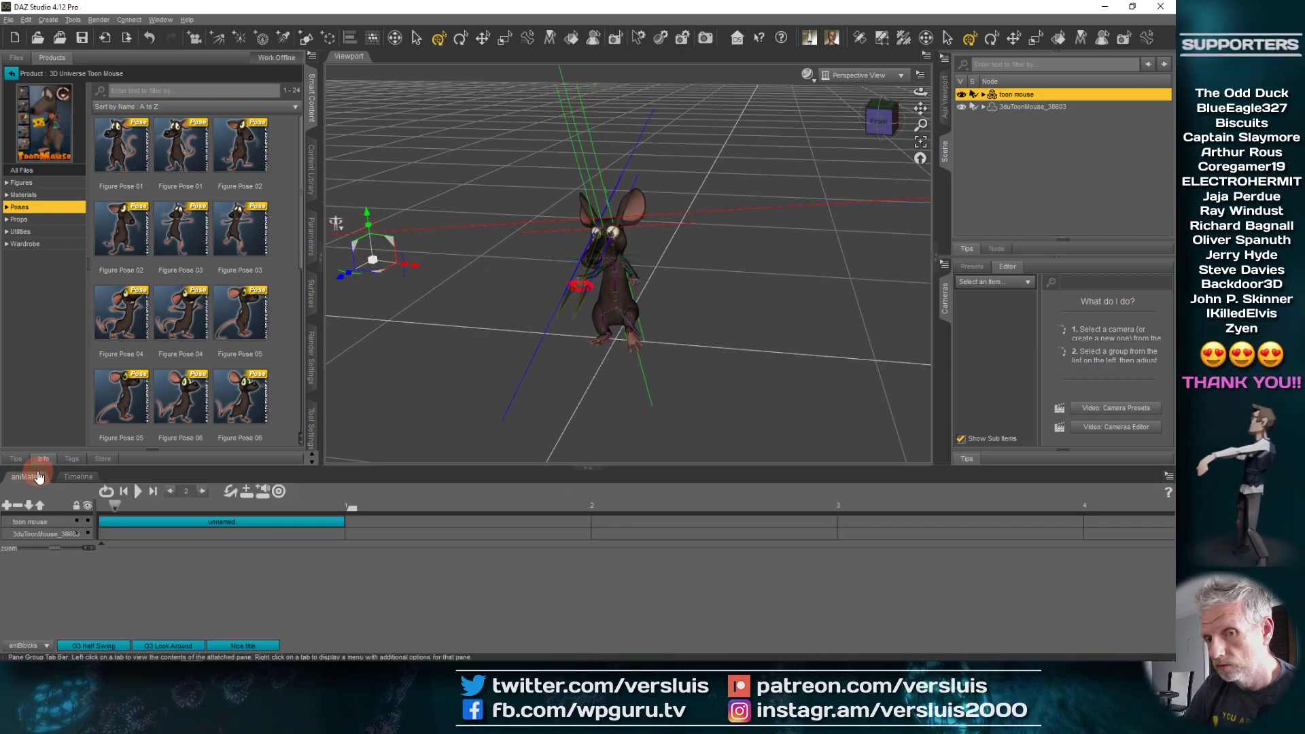
pyautogui.moveTo(168, 504); pyautogui.dragTo(123, 509)
pyautogui.click(78, 477)
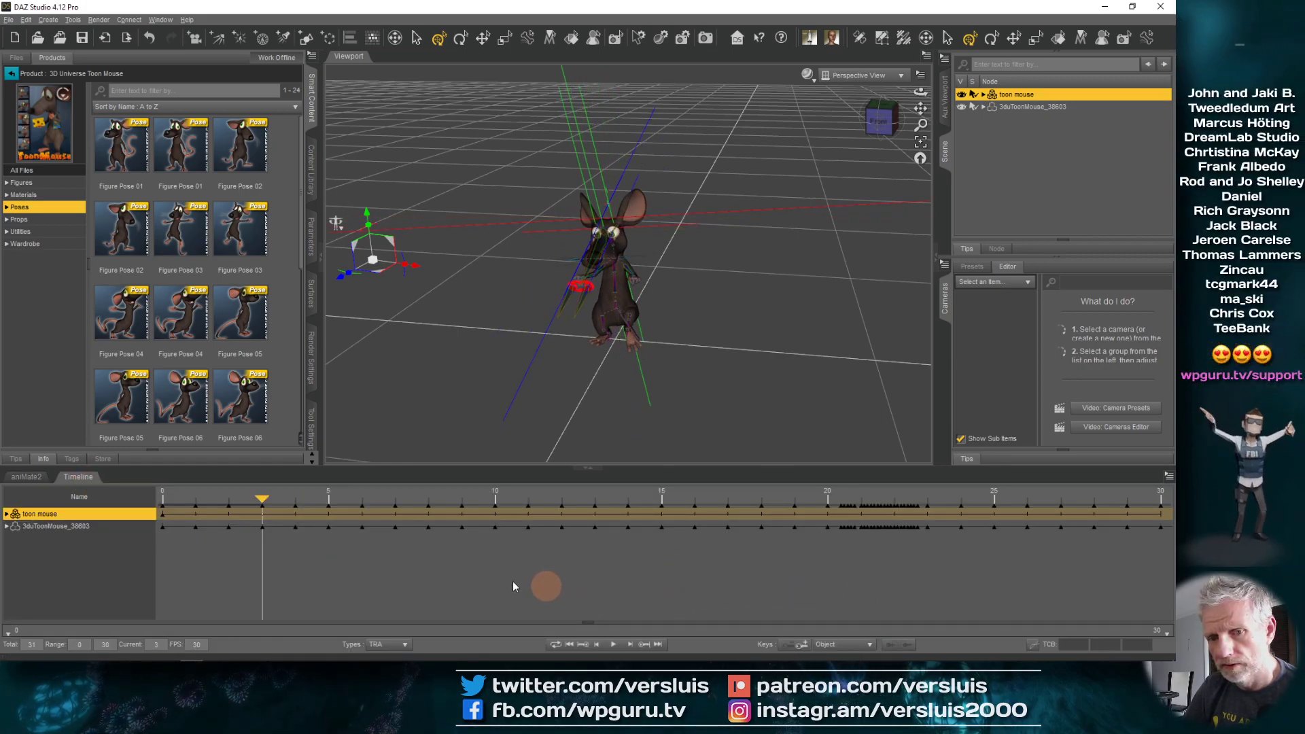
pyautogui.click(86, 524)
pyautogui.click(84, 515)
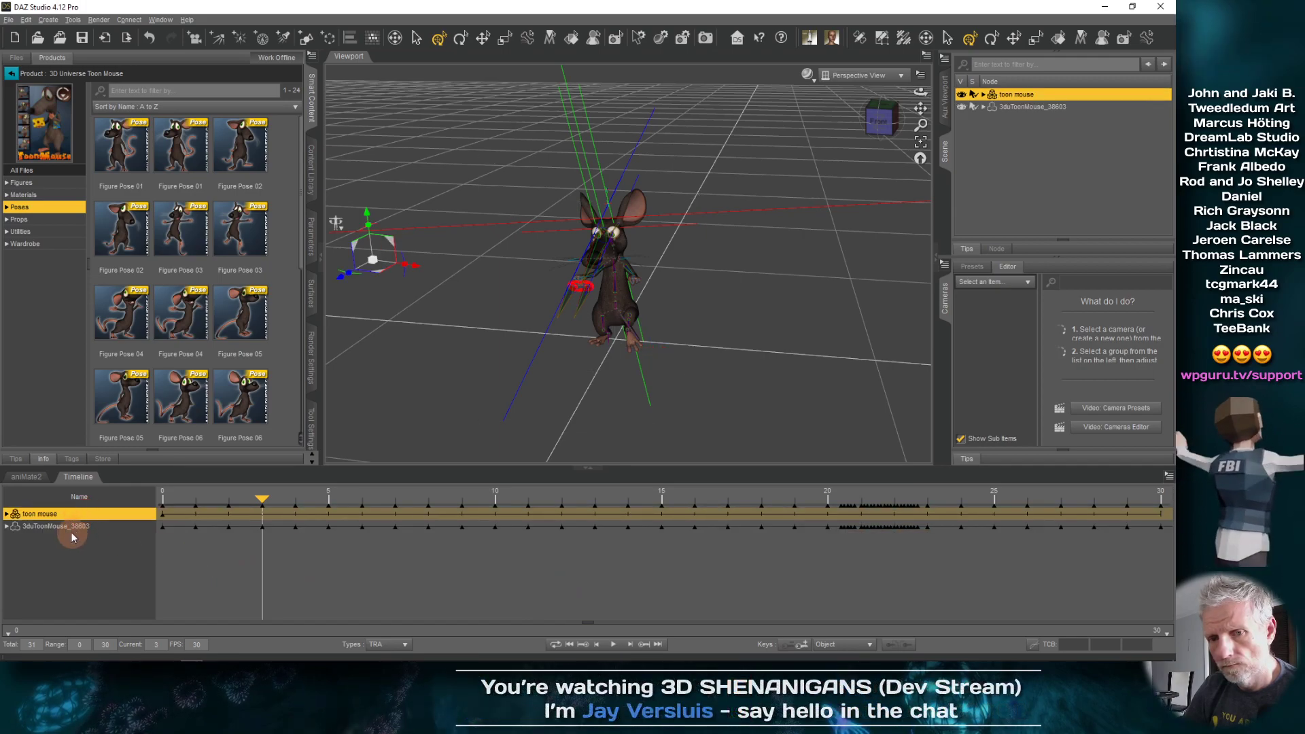
# - Select the imported 3duToonMouse_38603, scrub its animation in aniMate2, and hide the original toon mouse
pyautogui.click(76, 526)
pyautogui.click(27, 478)
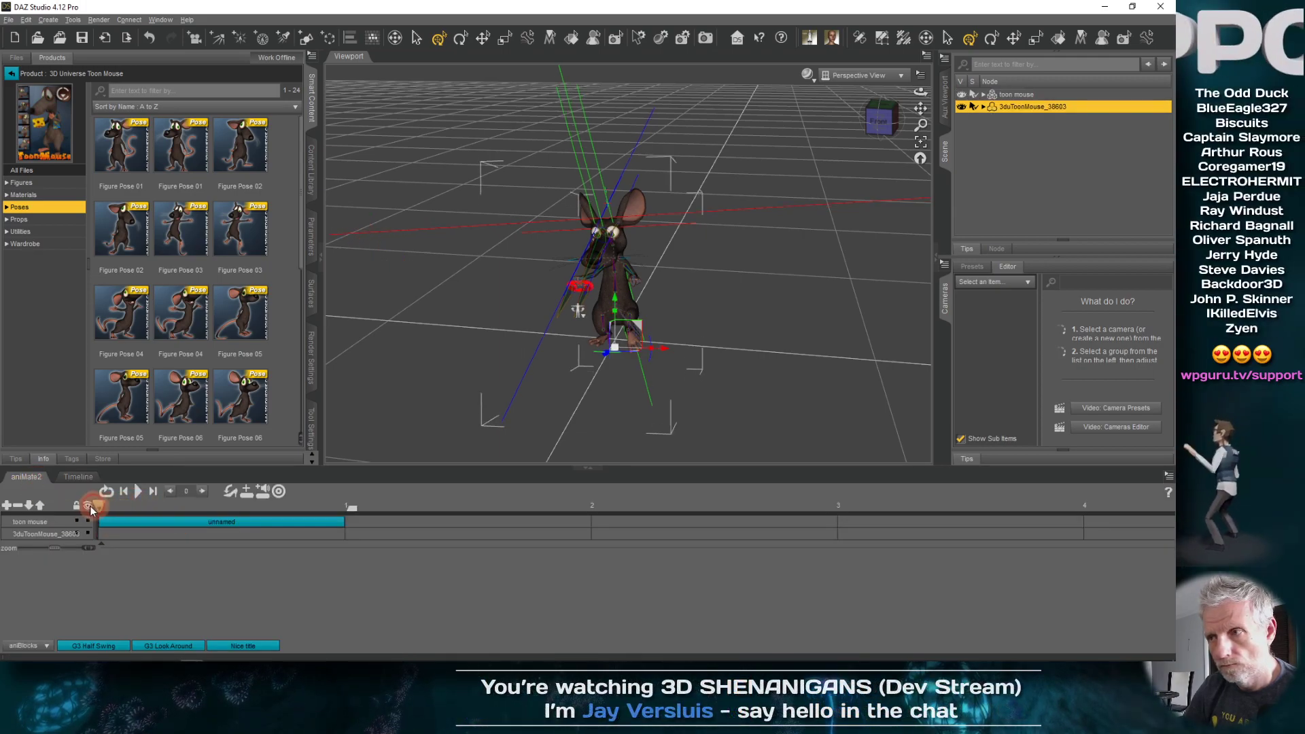
pyautogui.moveTo(127, 507); pyautogui.dragTo(73, 503)
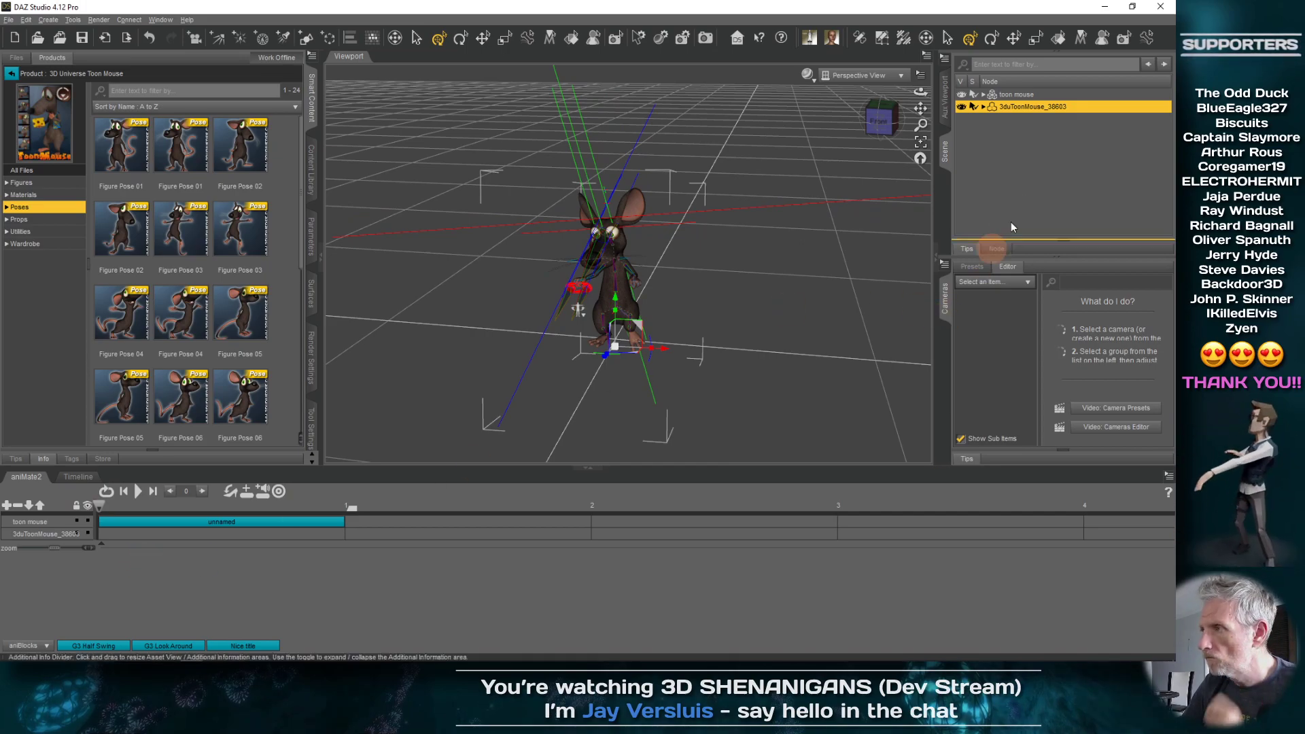
pyautogui.click(963, 93)
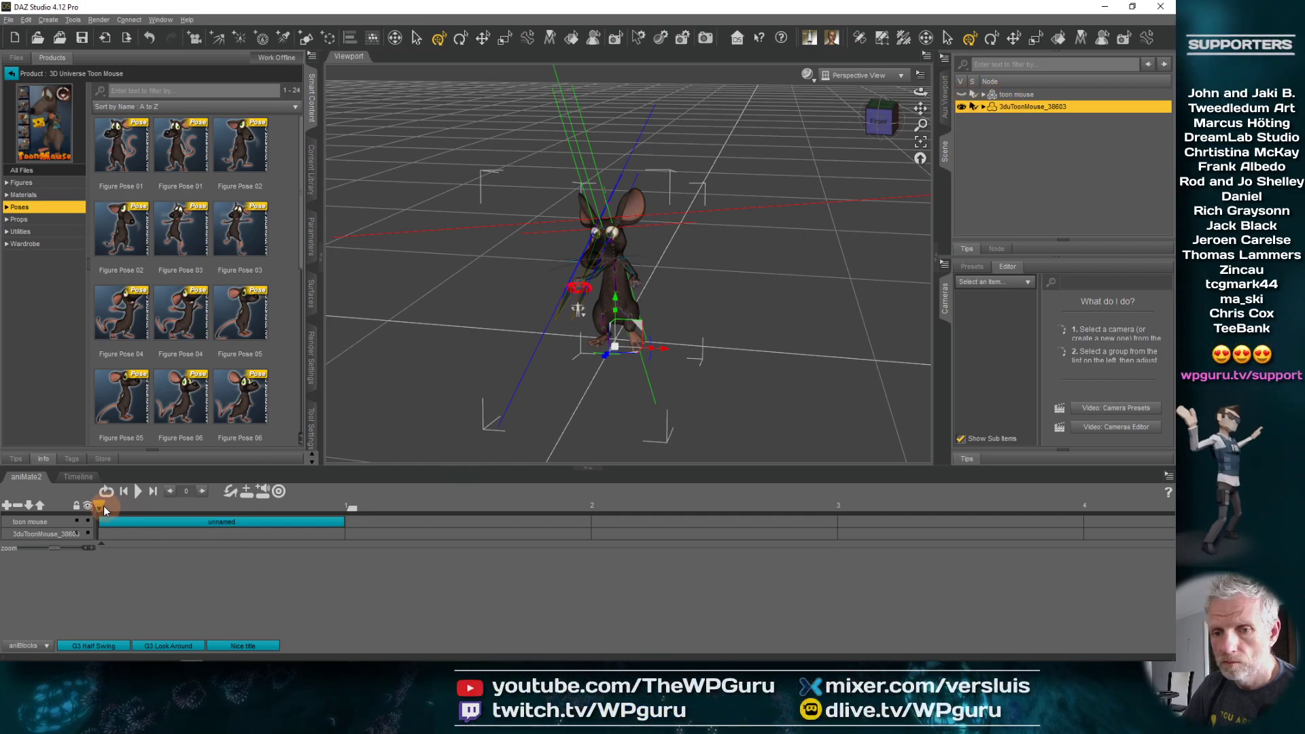
# - Try adding the Chilled Walk aniBlock from Mouse Walking to the tracks and play the animation from the start
pyautogui.click(48, 647)
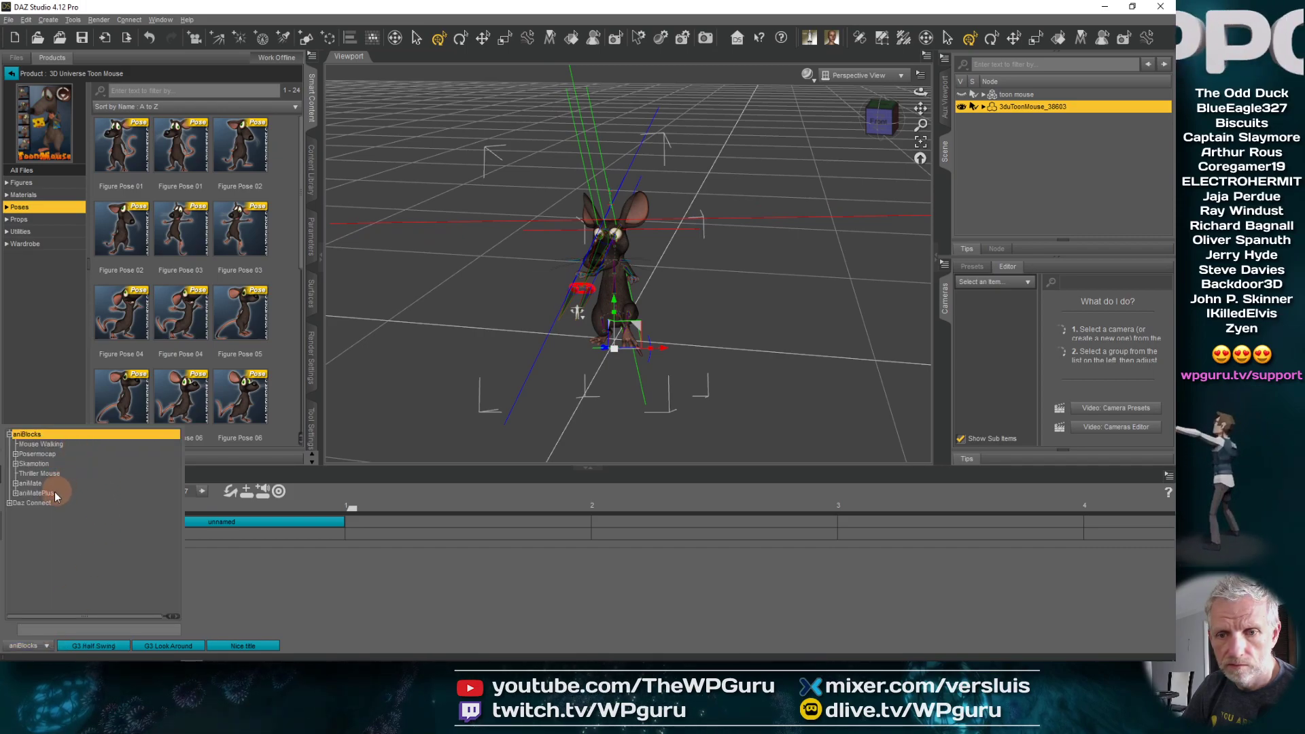
pyautogui.click(55, 445)
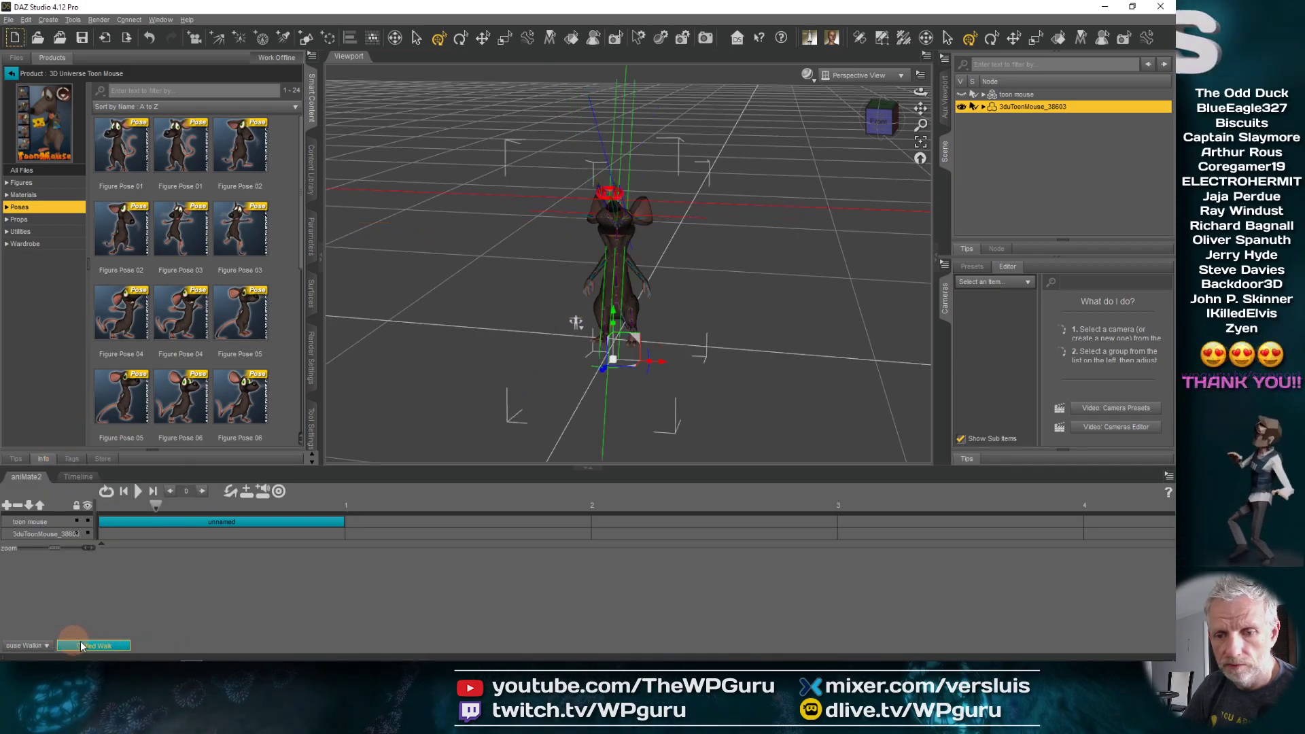
pyautogui.moveTo(88, 646); pyautogui.dragTo(244, 522)
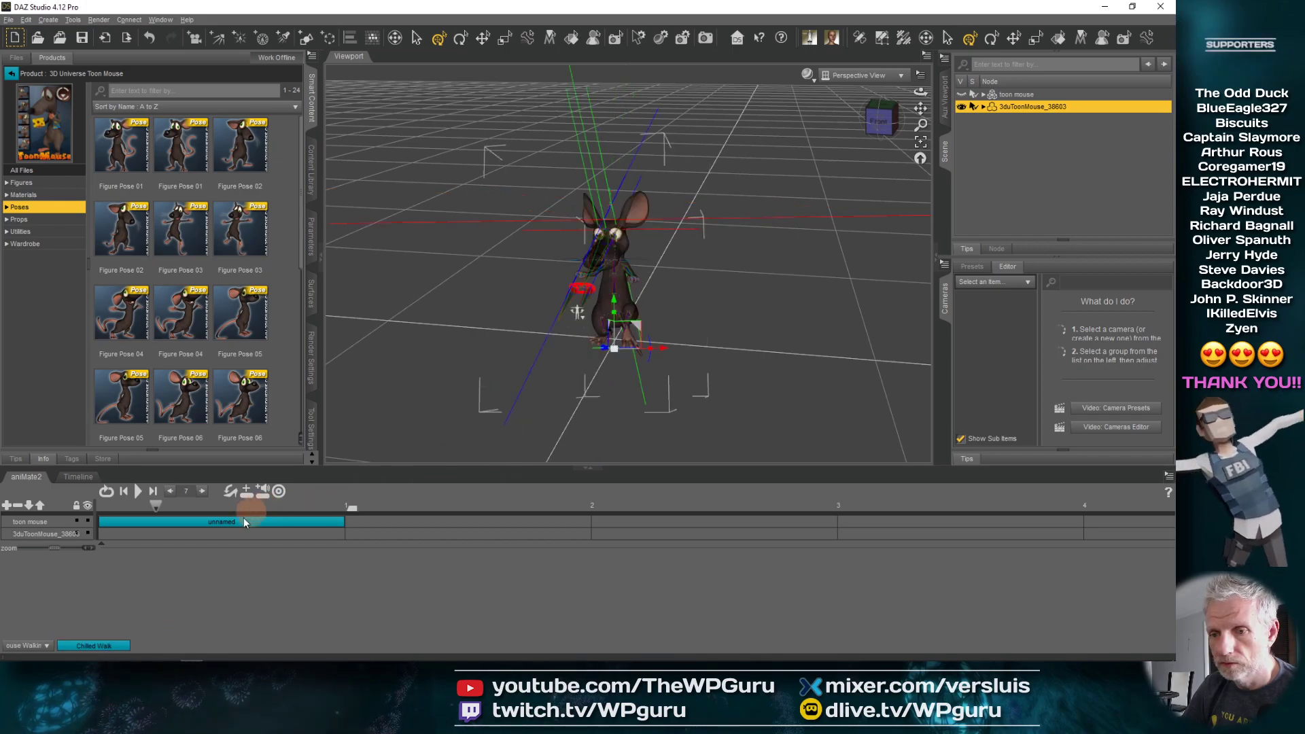
pyautogui.moveTo(155, 506); pyautogui.dragTo(79, 507)
pyautogui.click(139, 492)
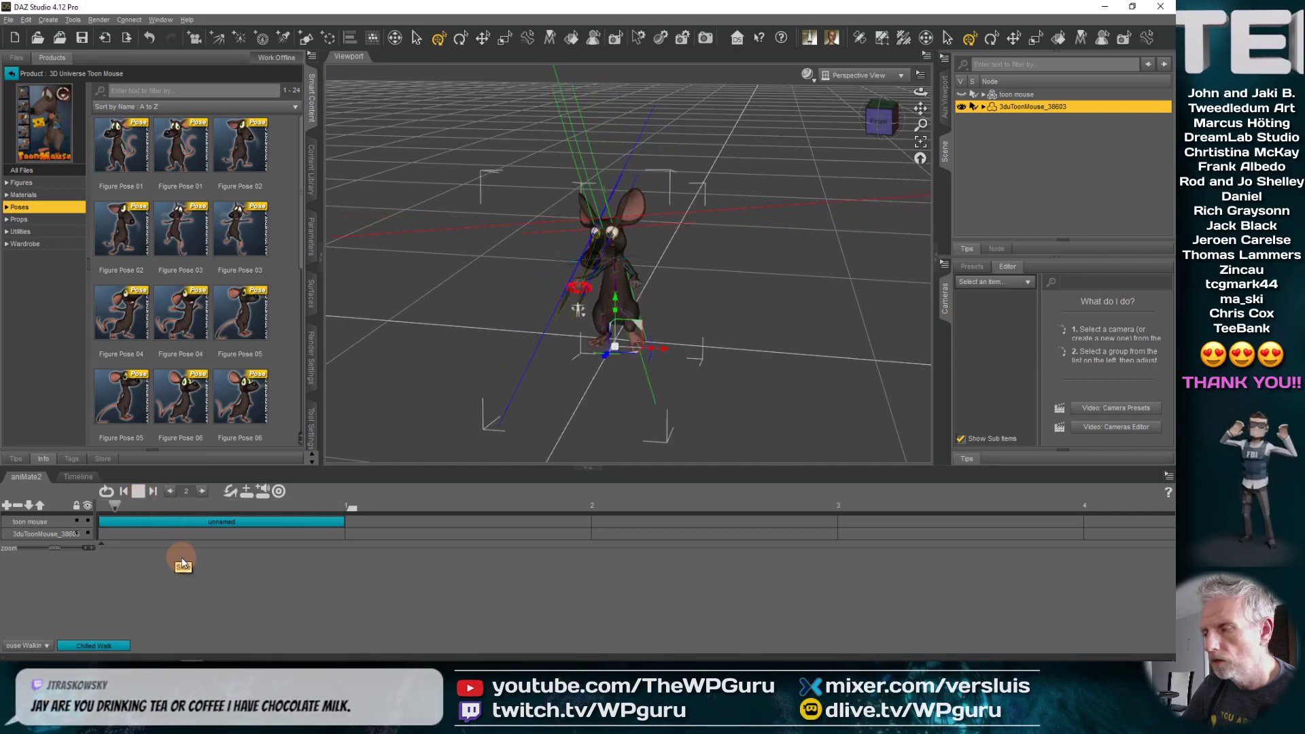
pyautogui.click(138, 493)
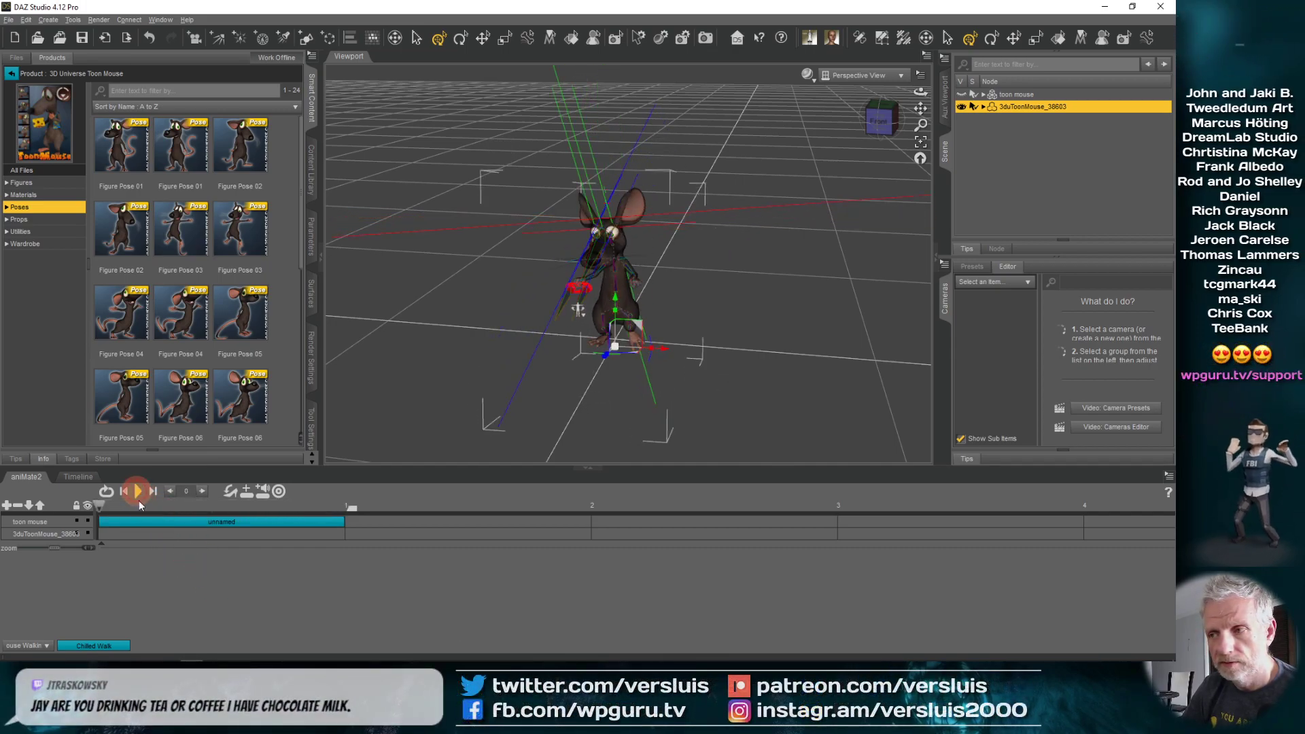
# - Delete the imported 3duToonMouse_38603 from the scene and unhide the original toon mouse
pyautogui.press('Delete')
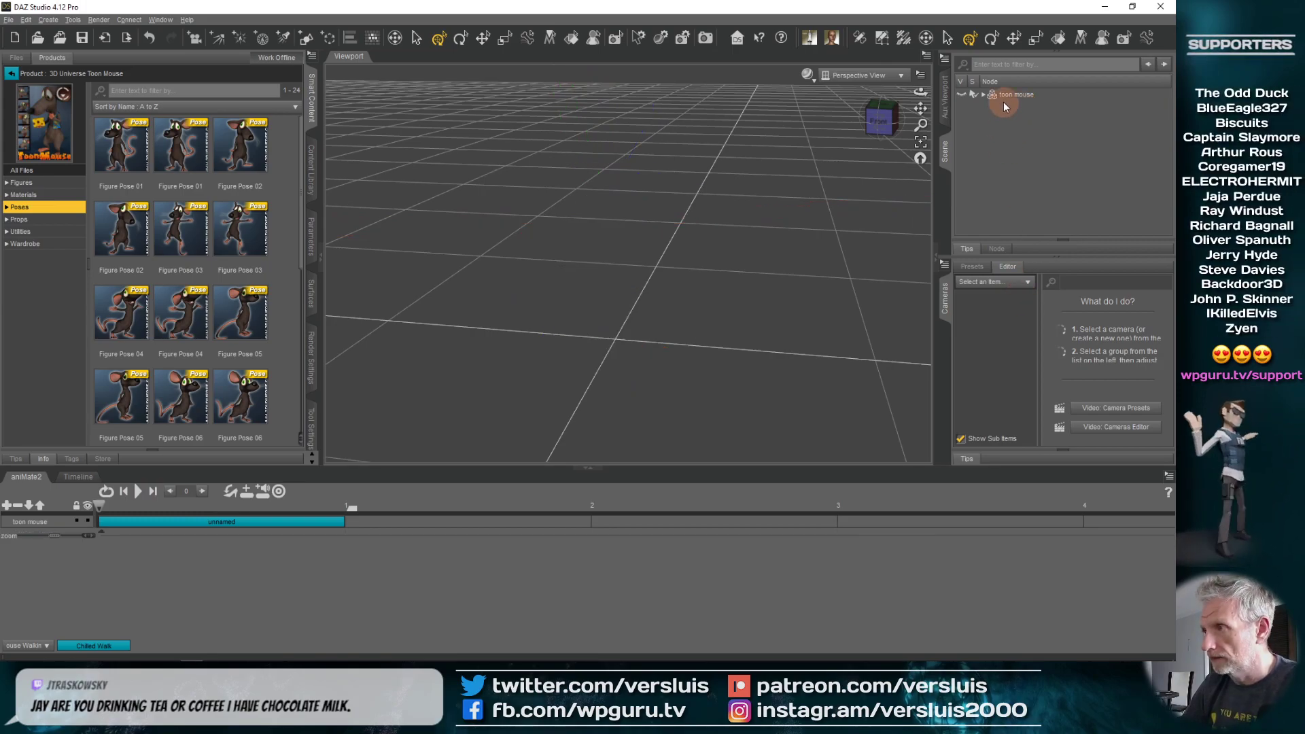
pyautogui.click(960, 126)
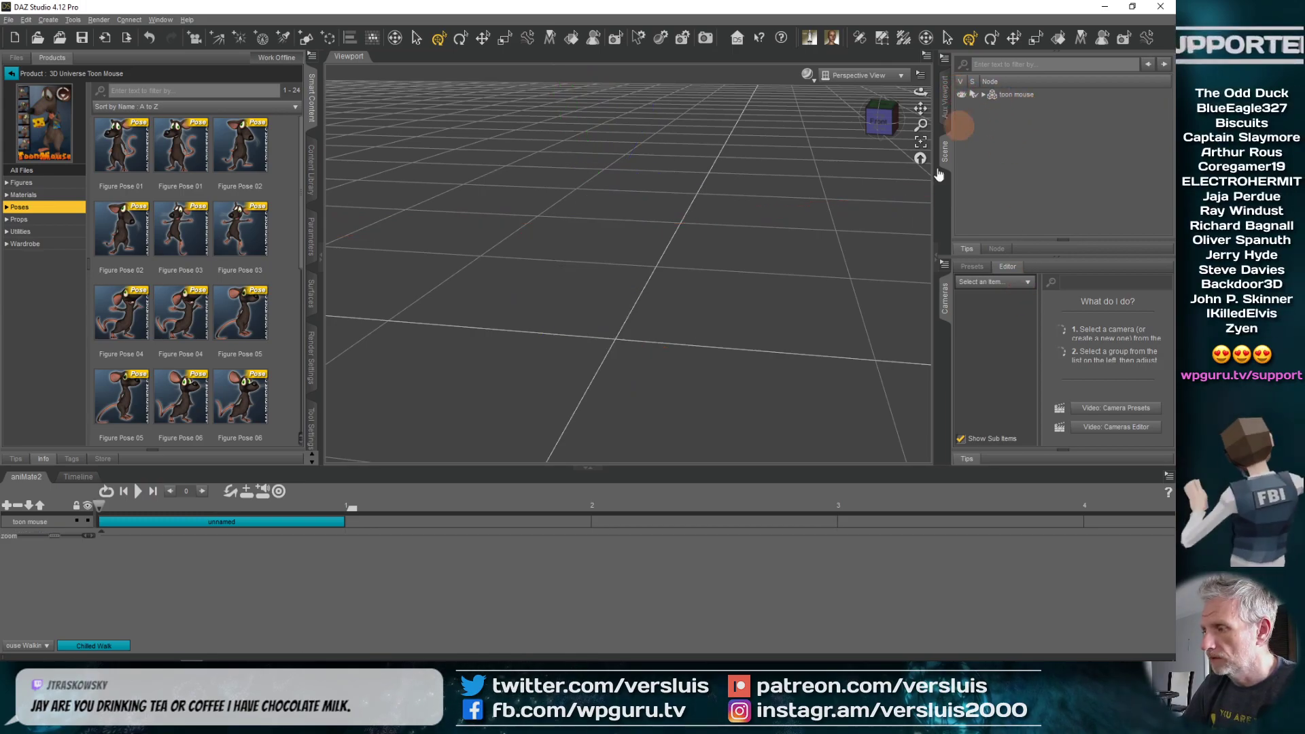
# - Remove the unnamed aniBlock from the toon mouse's track and select the toon mouse in the scene
pyautogui.click(307, 522)
pyautogui.click(440, 491)
pyautogui.click(316, 562)
pyautogui.click(1013, 94)
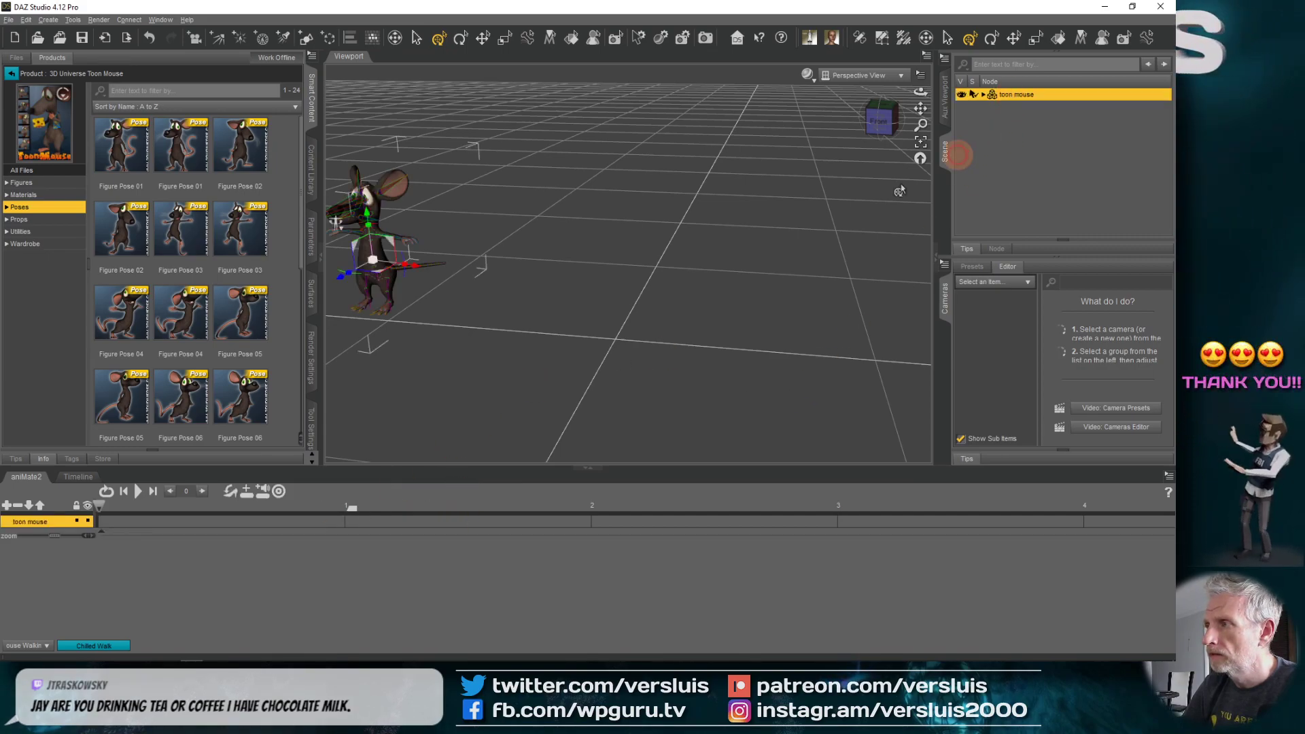
# - Import Sneaky Walk.fbx from the Mixamo Exports folder and accept the FBX import options
pyautogui.click(26, 20)
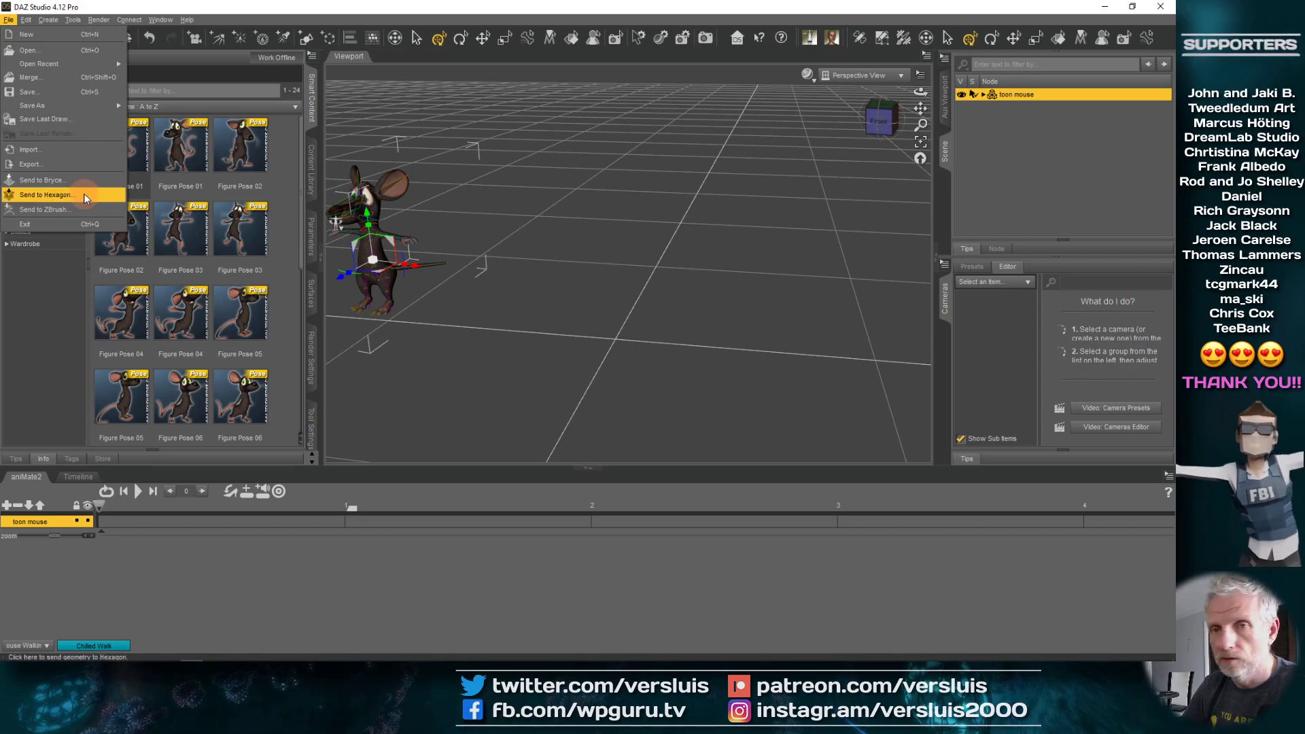
pyautogui.click(87, 150)
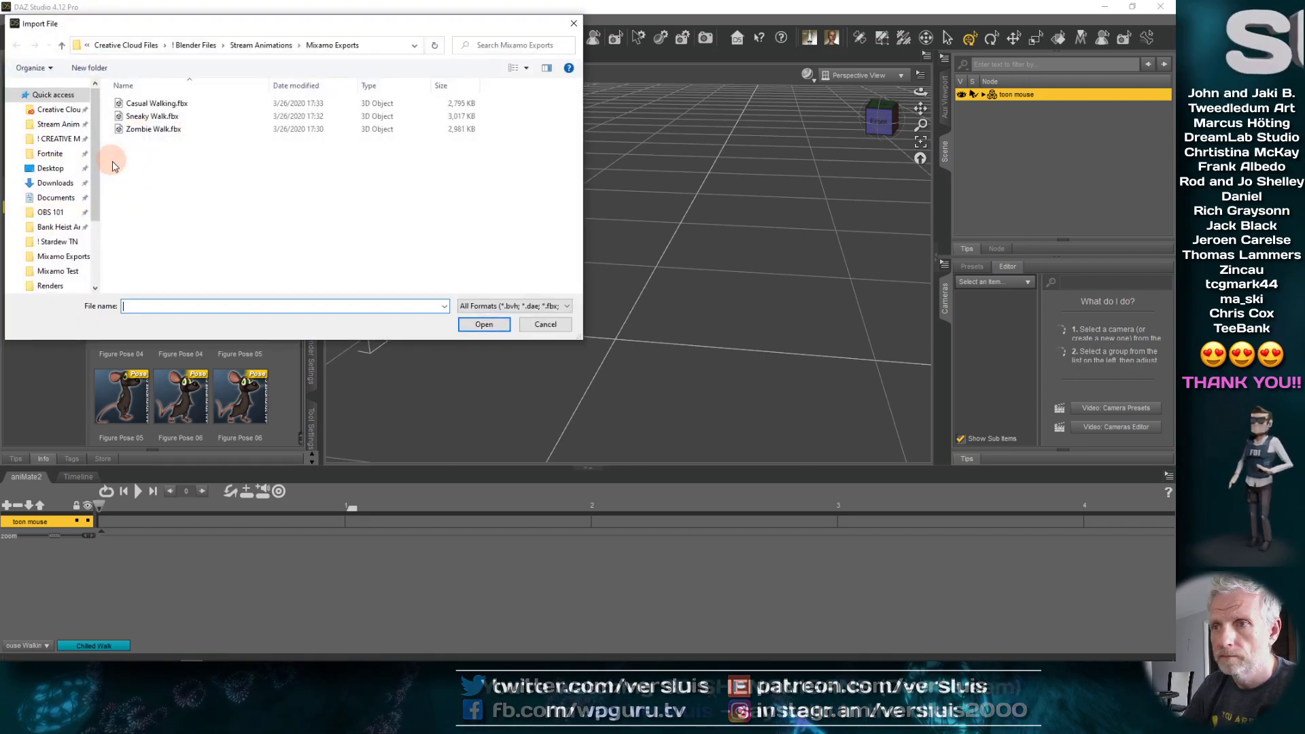
pyautogui.click(169, 115)
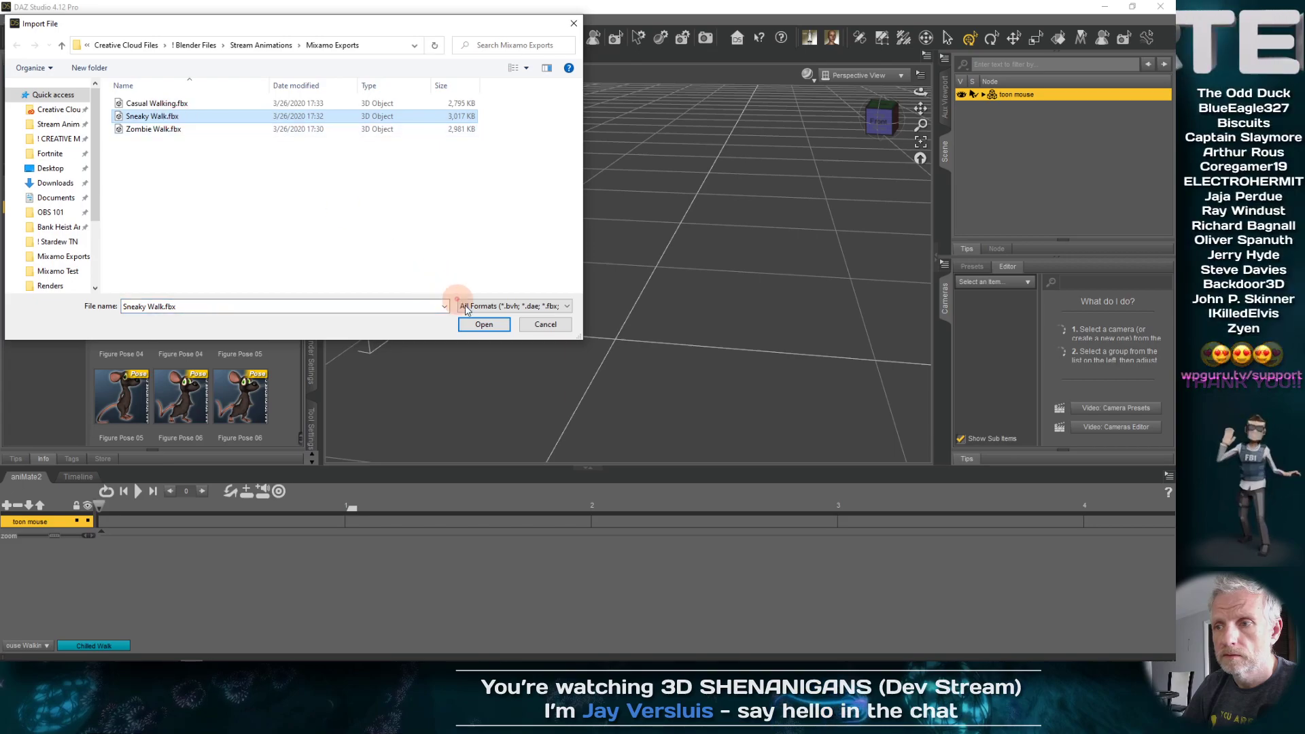
pyautogui.click(482, 325)
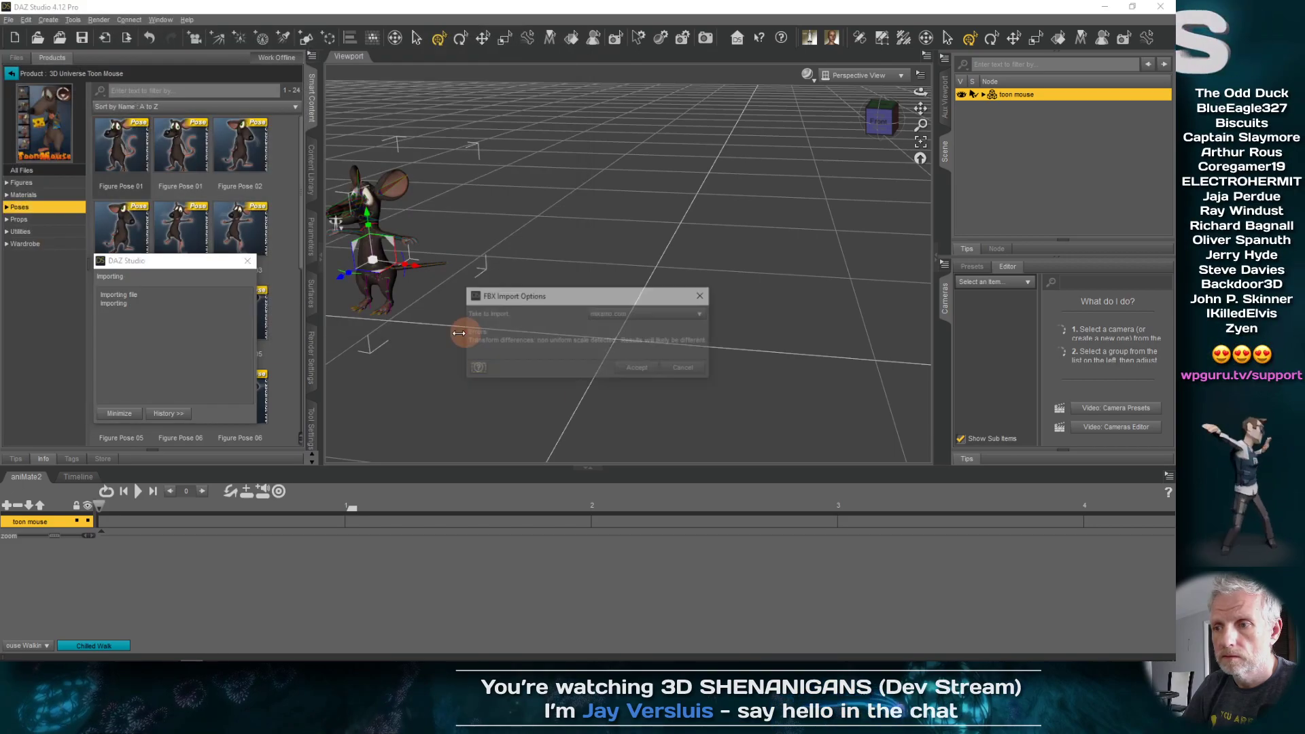
pyautogui.click(637, 371)
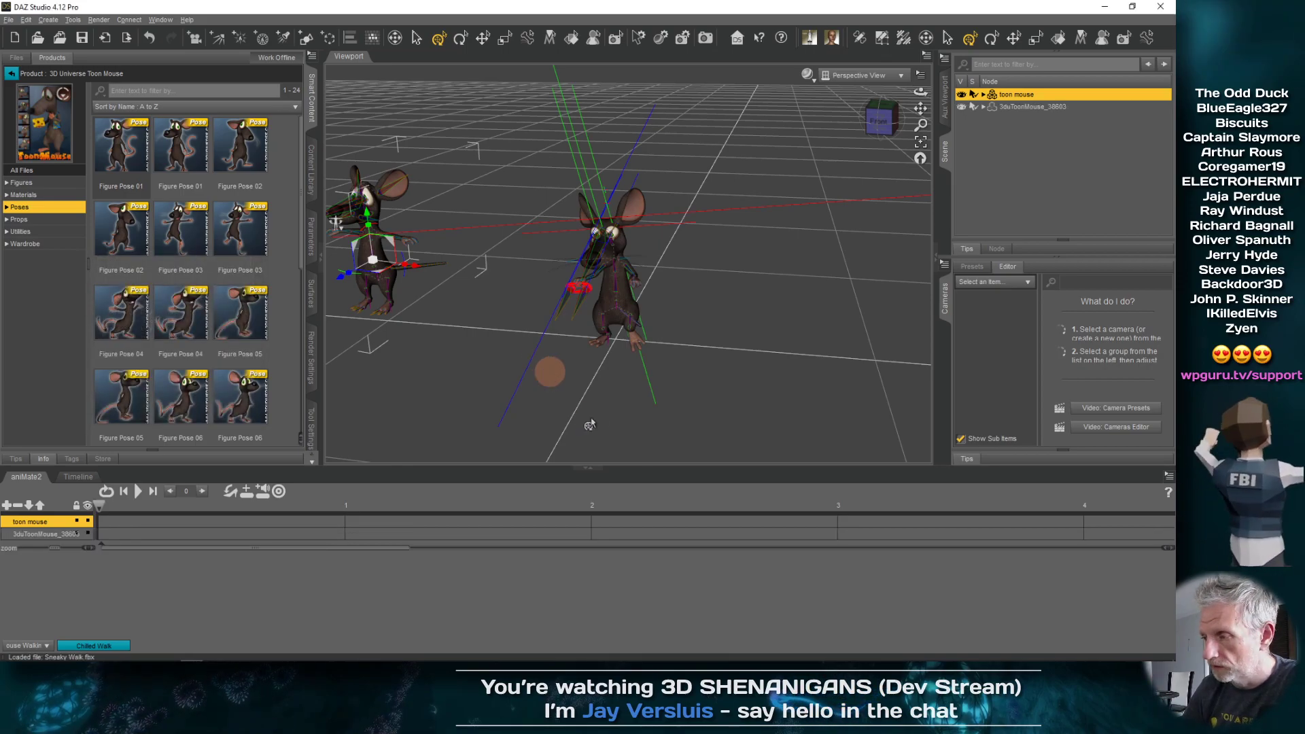
# - Inspect the keyframes of both mice in the Timeline up to the last frame and return to aniMate2
pyautogui.click(80, 477)
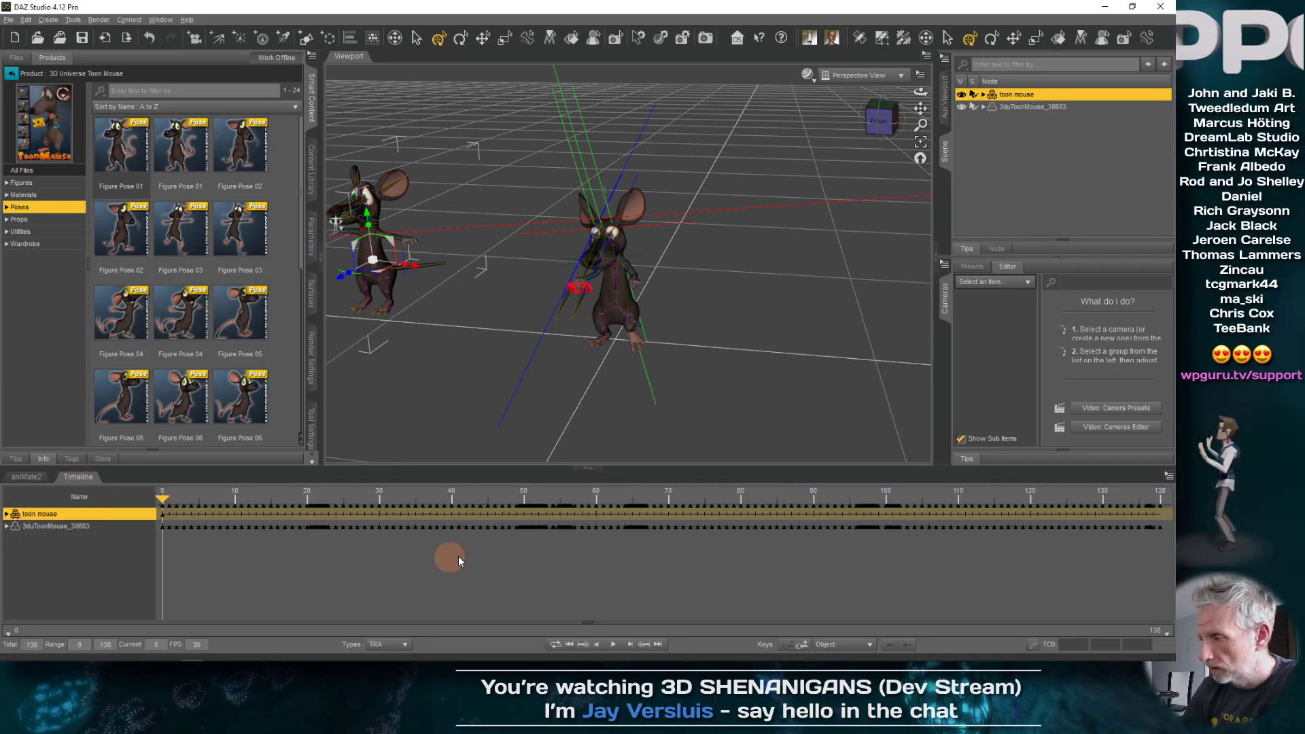
pyautogui.moveTo(1142, 507)
pyautogui.mouseDown()
pyautogui.moveTo(1142, 489)
pyautogui.moveTo(1072, 491)
pyautogui.moveTo(1161, 498)
pyautogui.mouseUp()
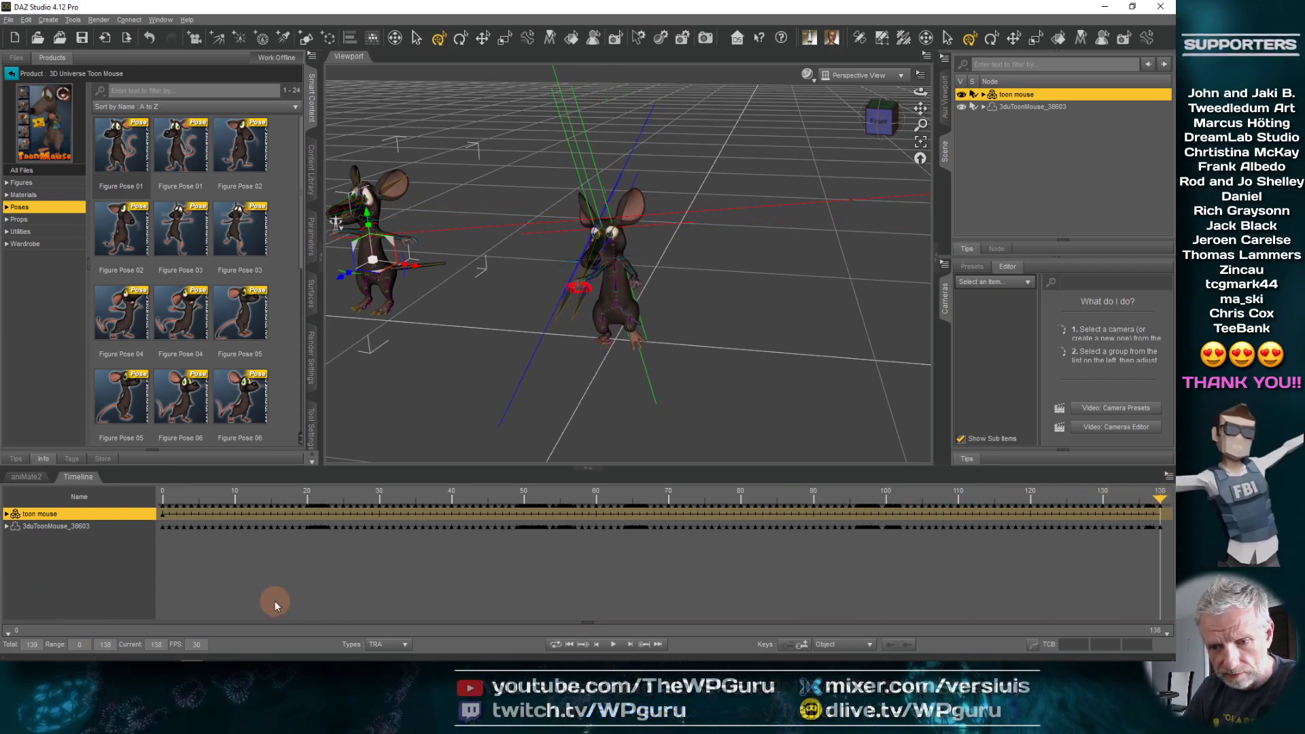
pyautogui.click(48, 477)
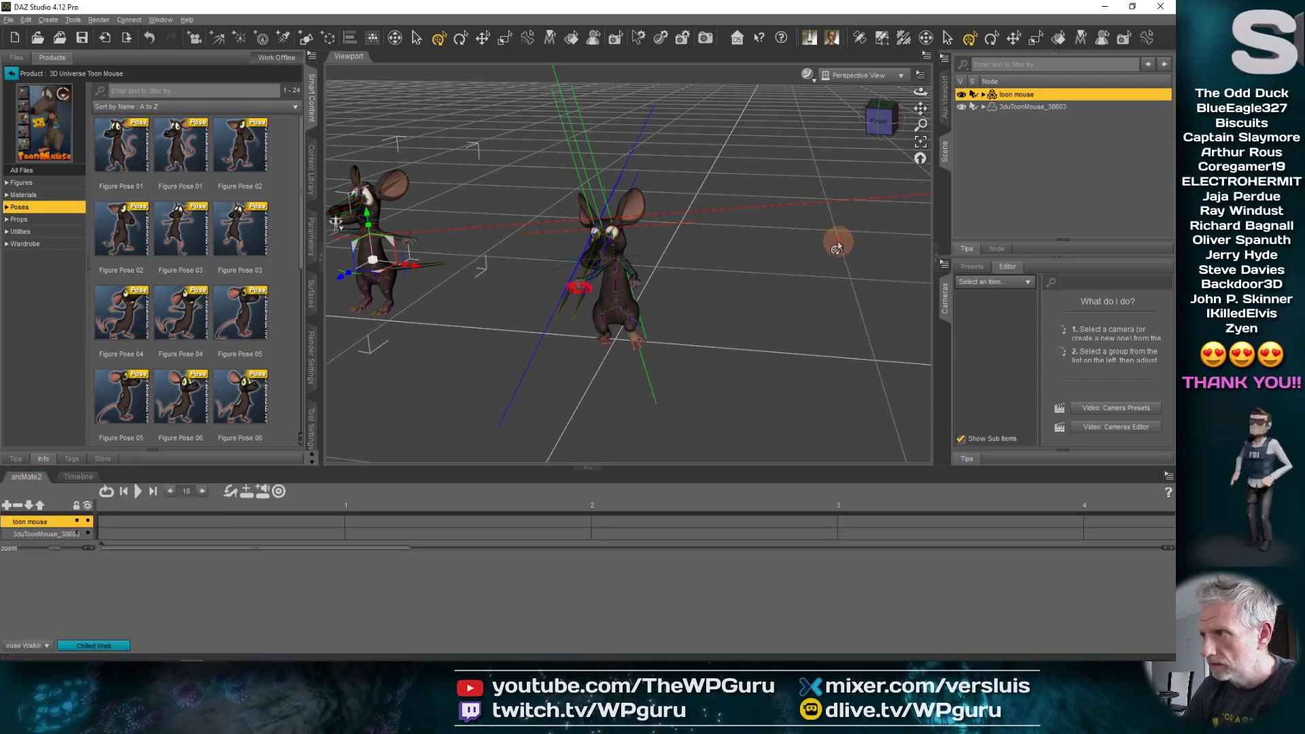
# - Create an aniBlock from the imported 3duToonMouse_38603's studio keyframes as a Direct Copy with translation and rotation
pyautogui.click(1022, 107)
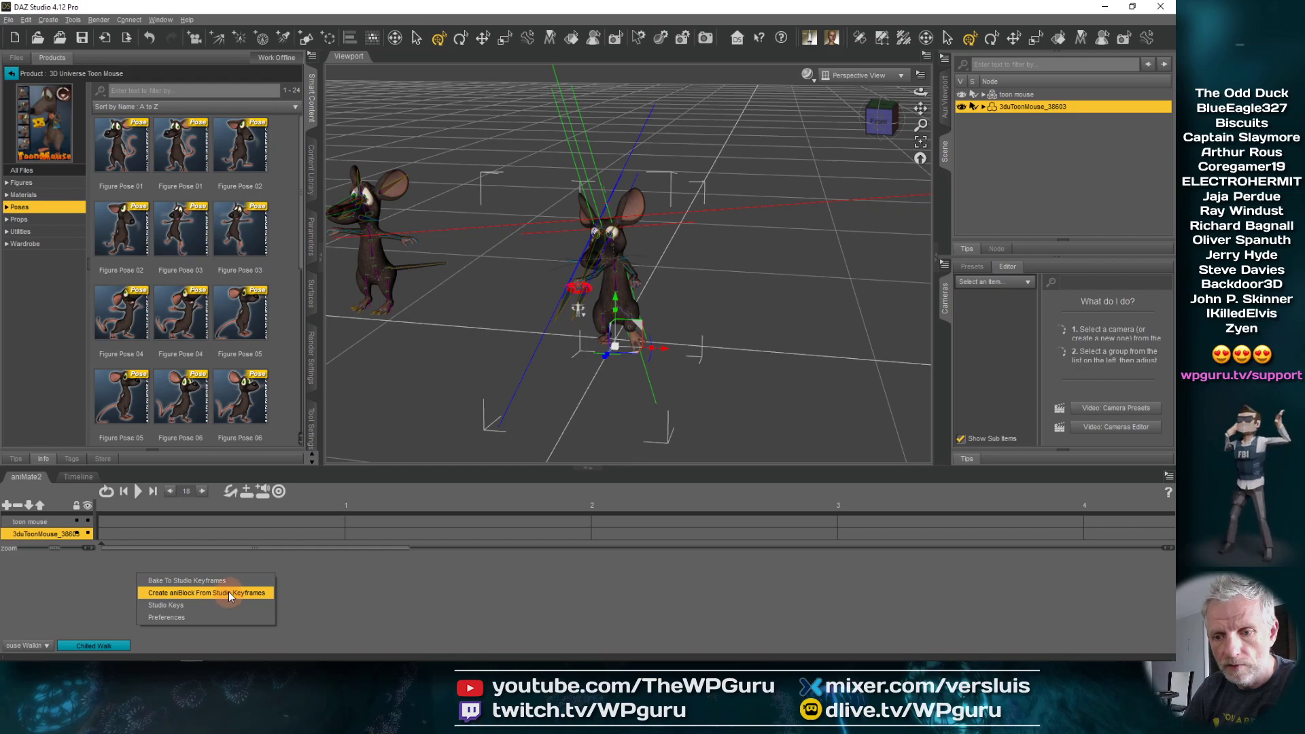
pyautogui.click(251, 595)
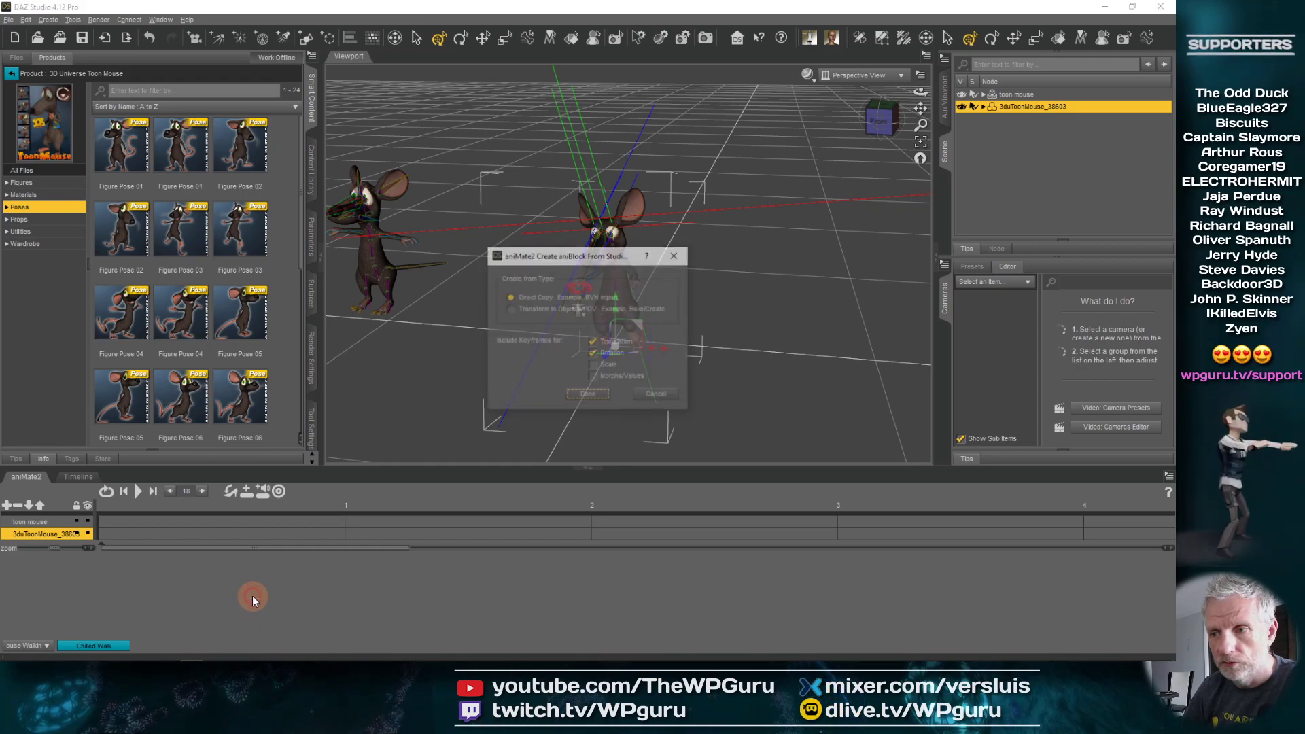
pyautogui.click(589, 397)
# - Scrub and play the imported mouse's new aniBlock, check its Timeline keyframes, and view the walk from the side
pyautogui.click(526, 536)
pyautogui.scroll(-5, 349, 600)
pyautogui.moveTo(195, 506); pyautogui.dragTo(287, 516)
pyautogui.click(78, 477)
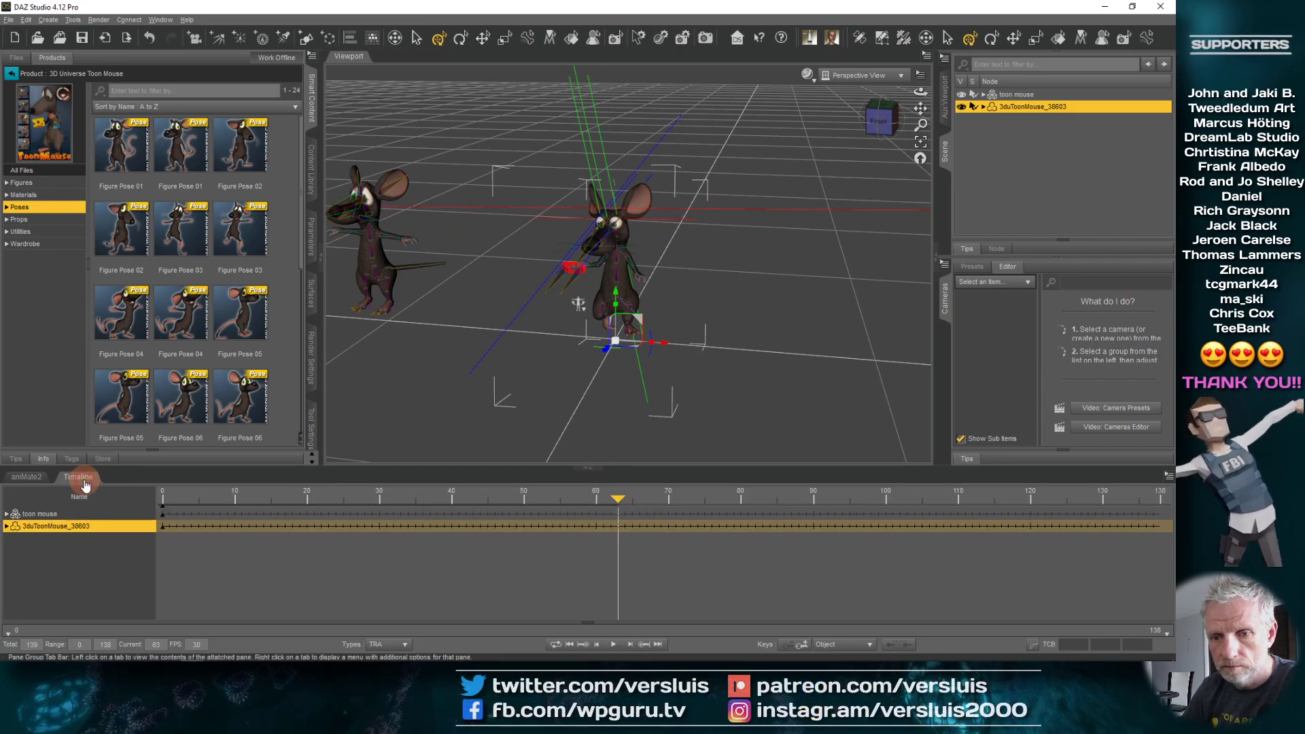
pyautogui.click(44, 479)
pyautogui.moveTo(318, 511); pyautogui.dragTo(85, 517)
pyautogui.click(139, 495)
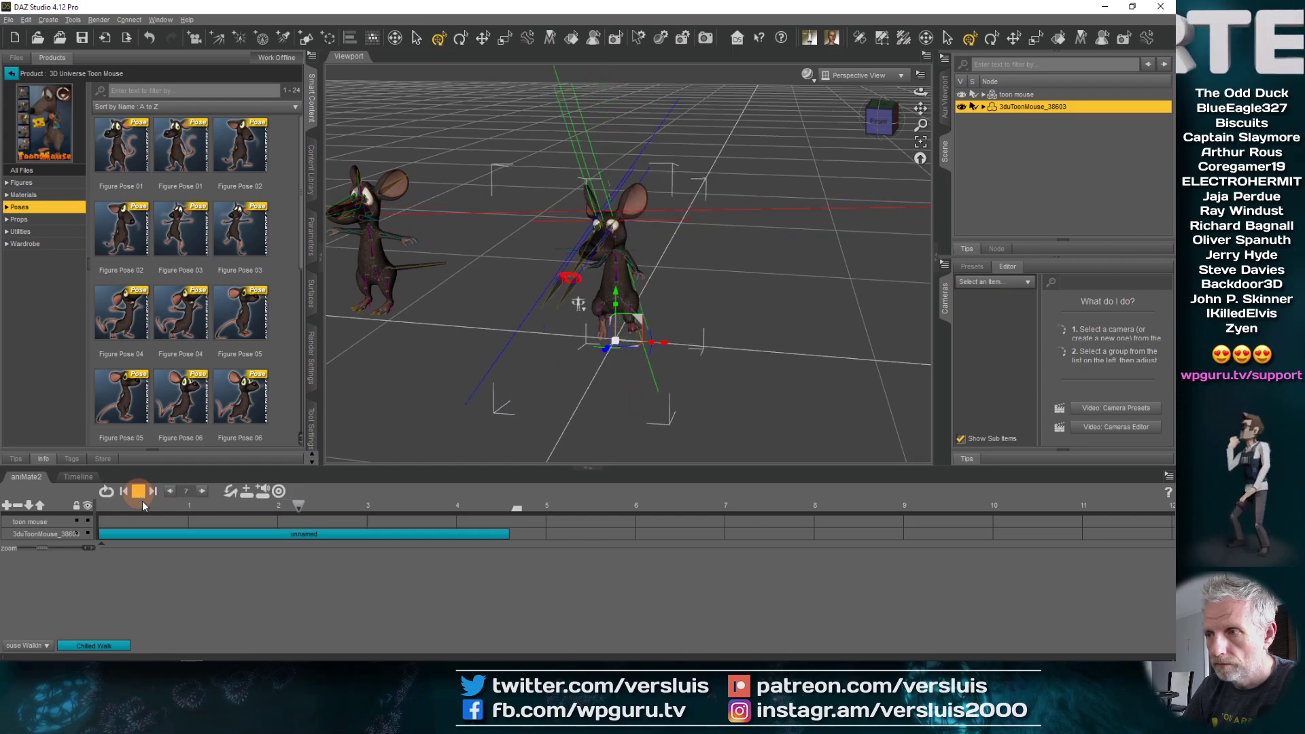
pyautogui.moveTo(692, 414); pyautogui.dragTo(793, 370)
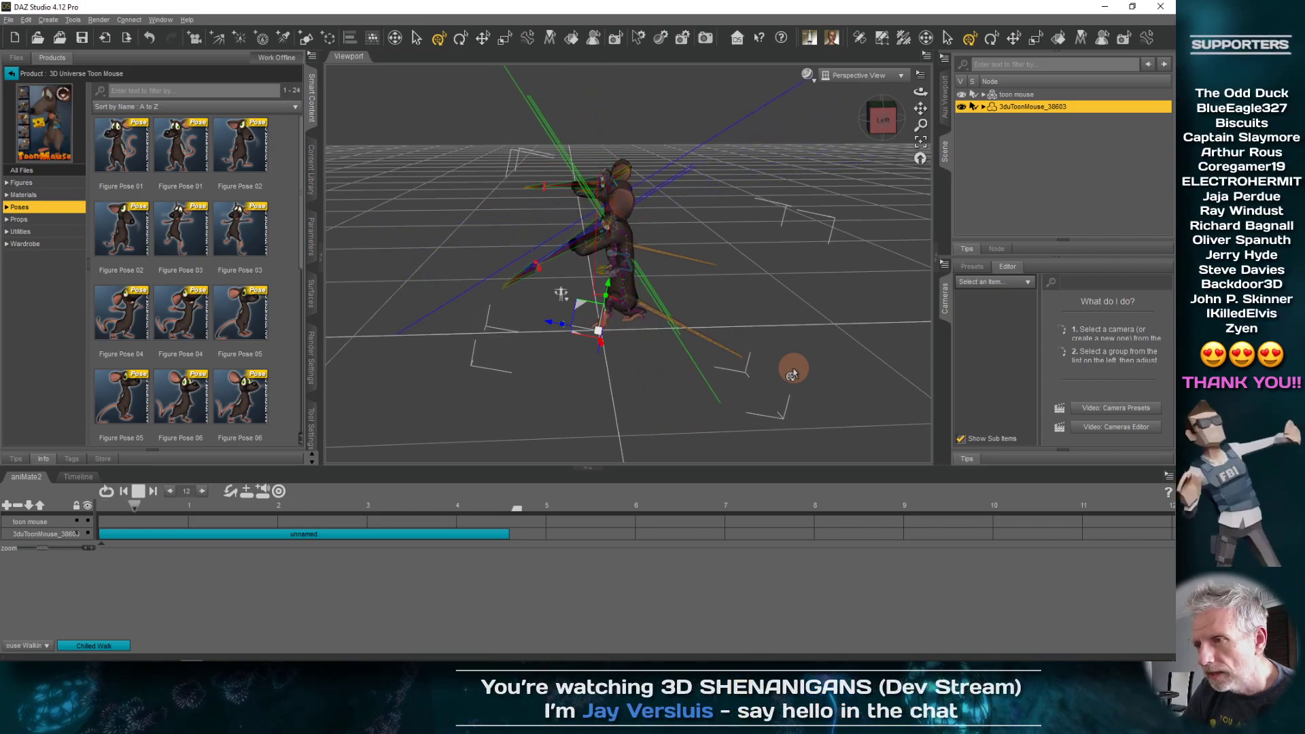
pyautogui.moveTo(744, 406); pyautogui.dragTo(616, 331)
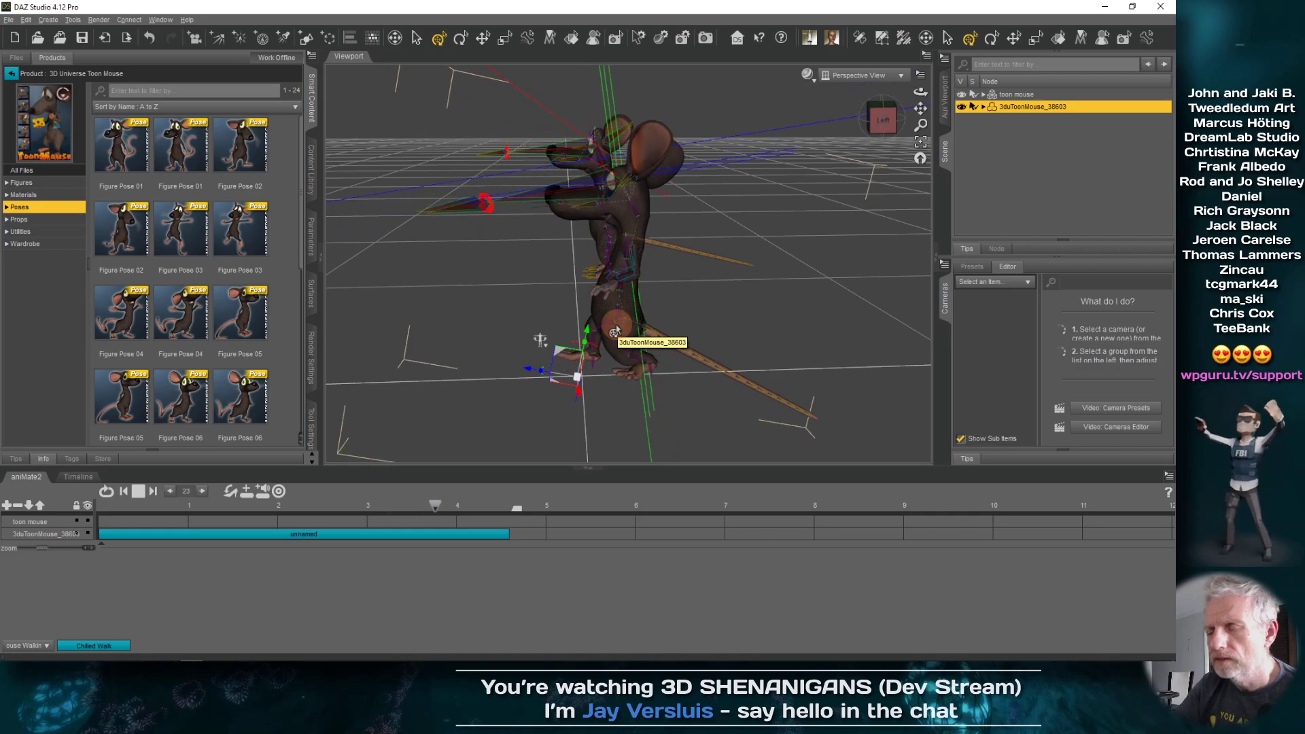
# - Remove the aniBlock from the imported mouse's track and delete 3duToonMouse_38603 from the scene
pyautogui.click(163, 550)
pyautogui.click(168, 538)
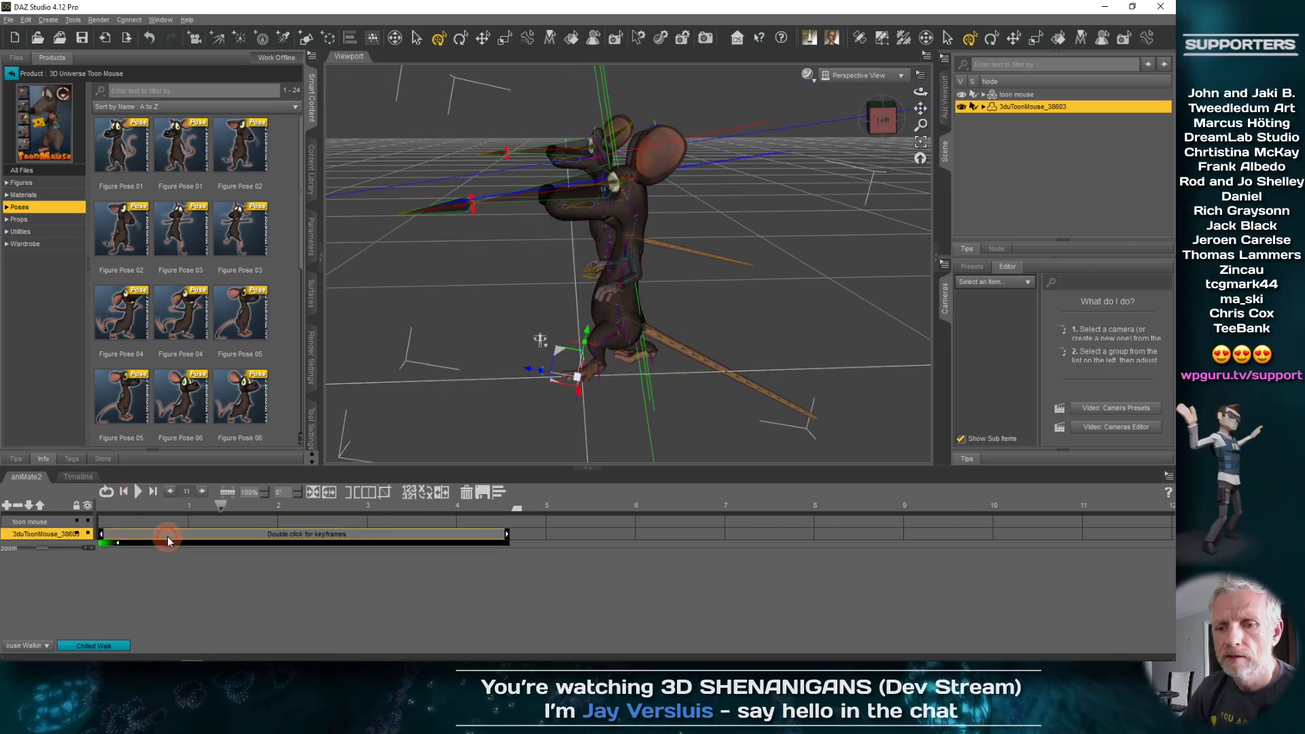
pyautogui.click(467, 496)
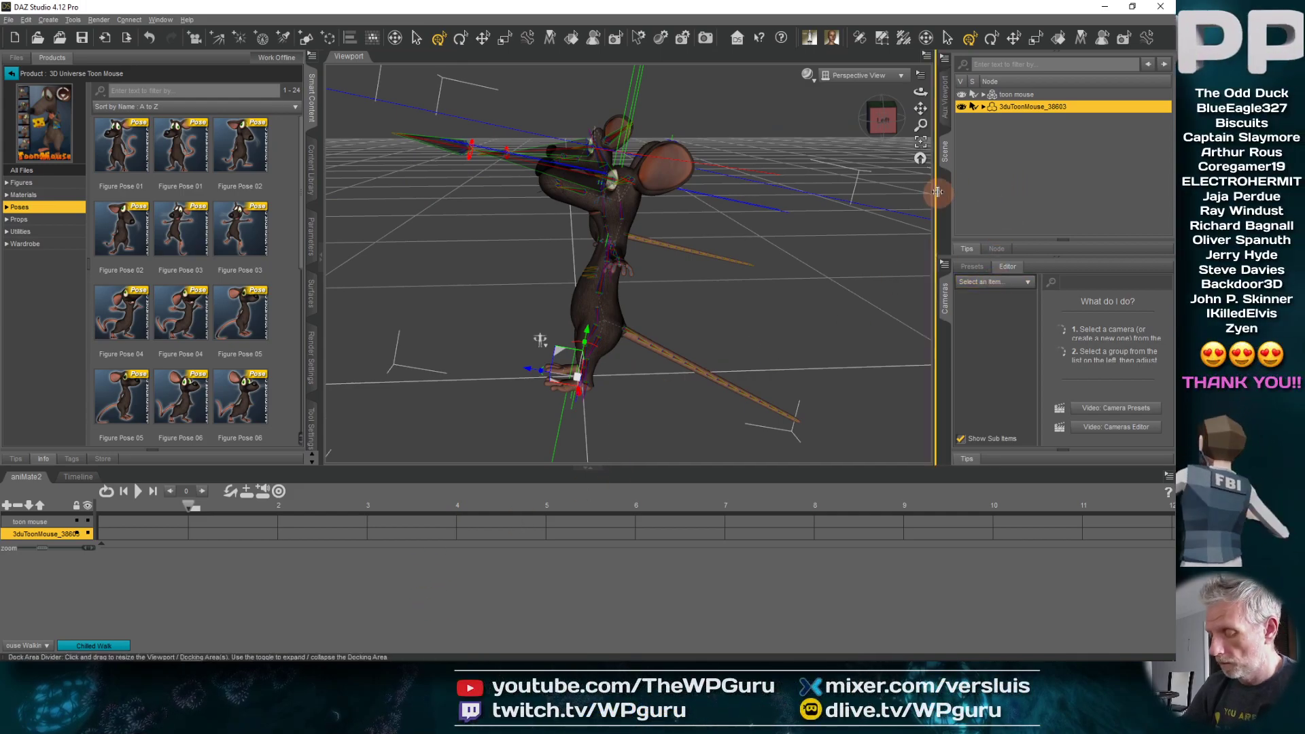
pyautogui.click(556, 297)
pyautogui.moveTo(486, 312)
pyautogui.keyDown('alt'); pyautogui.mouseDown()
pyautogui.moveTo(487, 300)
pyautogui.moveTo(483, 314)
pyautogui.mouseUp(); pyautogui.keyUp('alt')
# - Import Sneaky Walk.fbx into the scene again with the default FBX import options
pyautogui.click(9, 20)
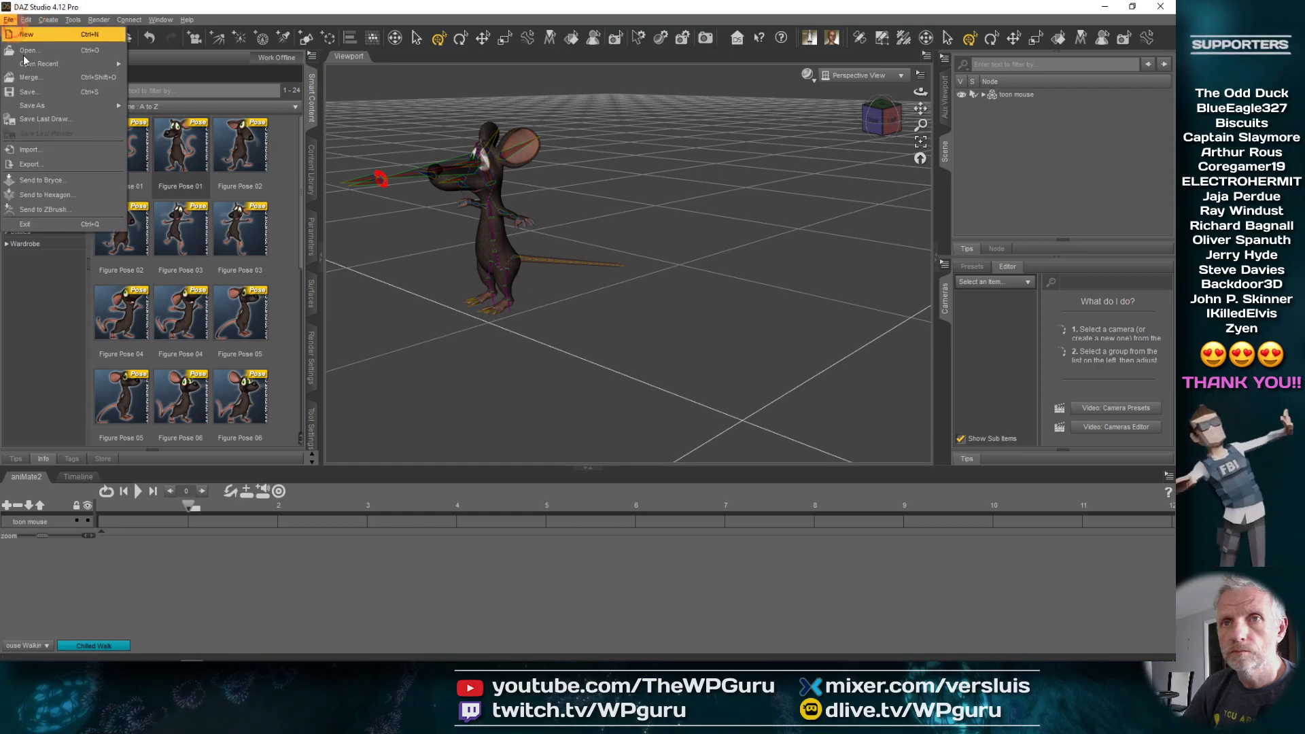
pyautogui.click(80, 160)
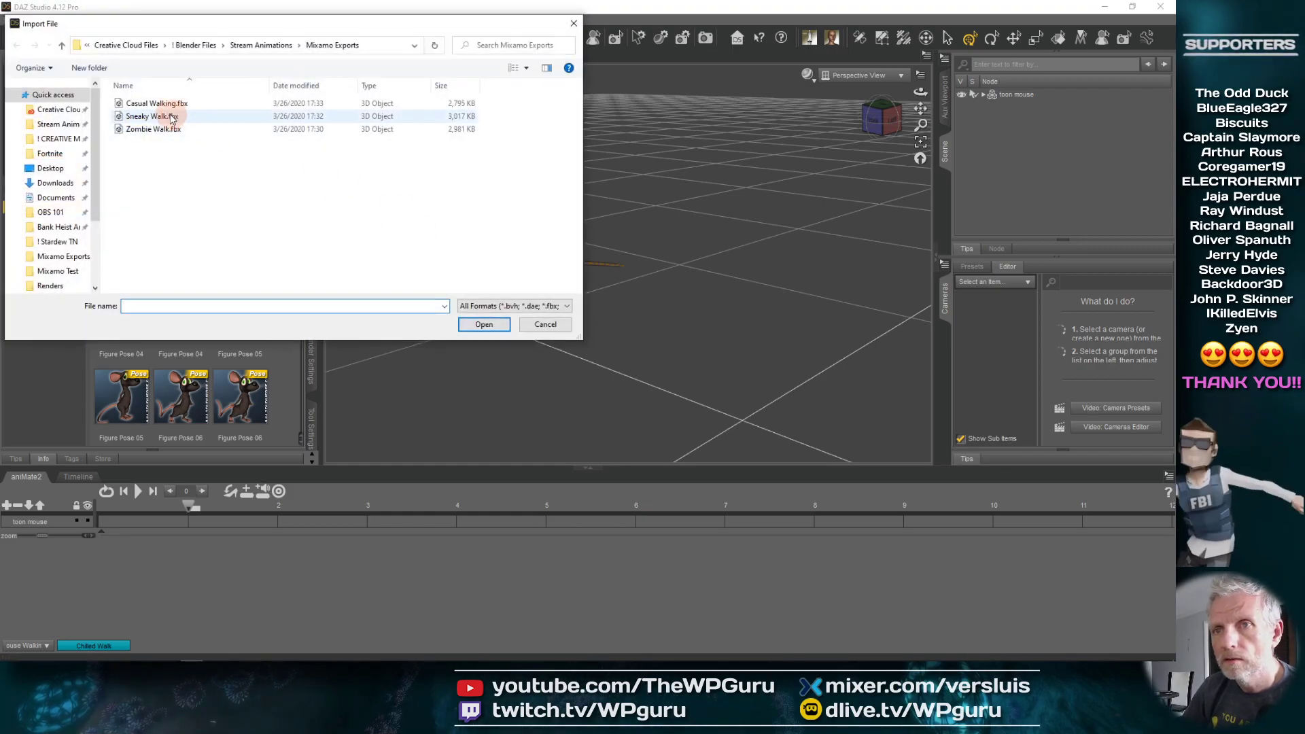
pyautogui.press('Escape')
pyautogui.click(635, 375)
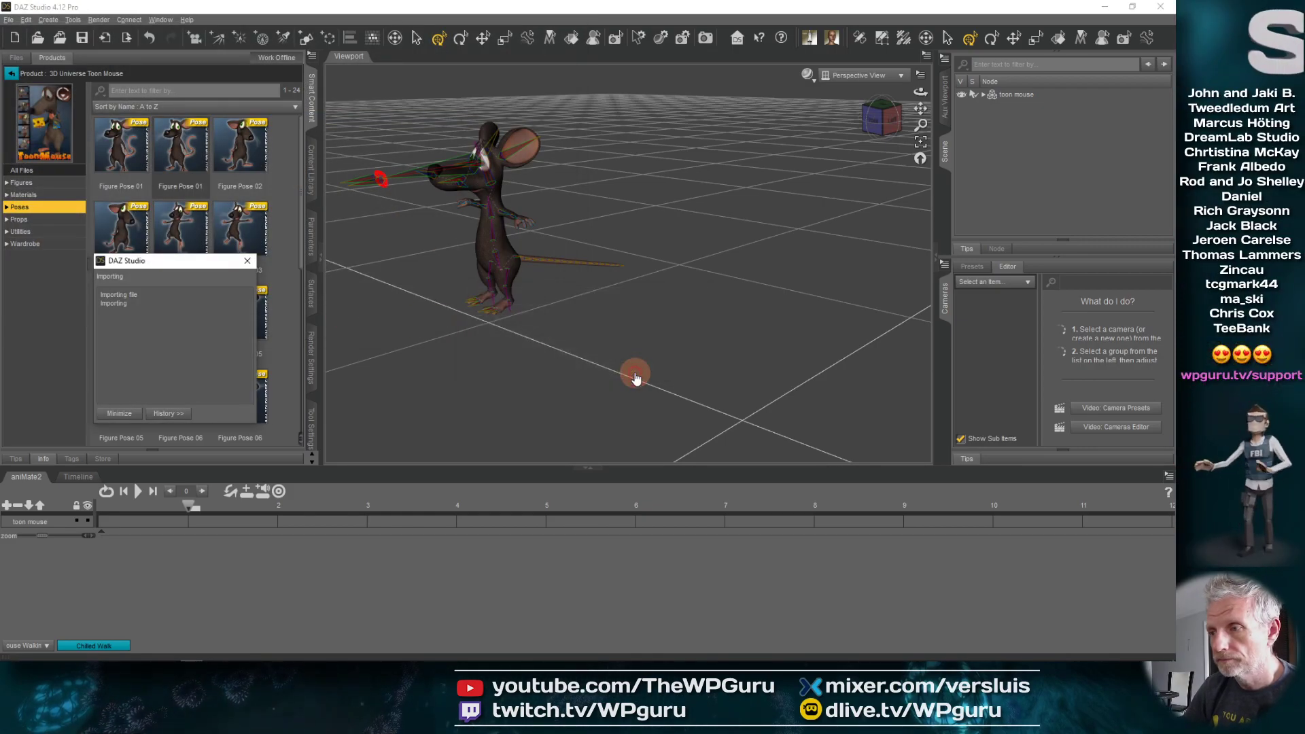
# - Scrub the reimported mouse's animation in aniMate2 and view its keyframes in the Timeline
pyautogui.moveTo(188, 507); pyautogui.dragTo(576, 531)
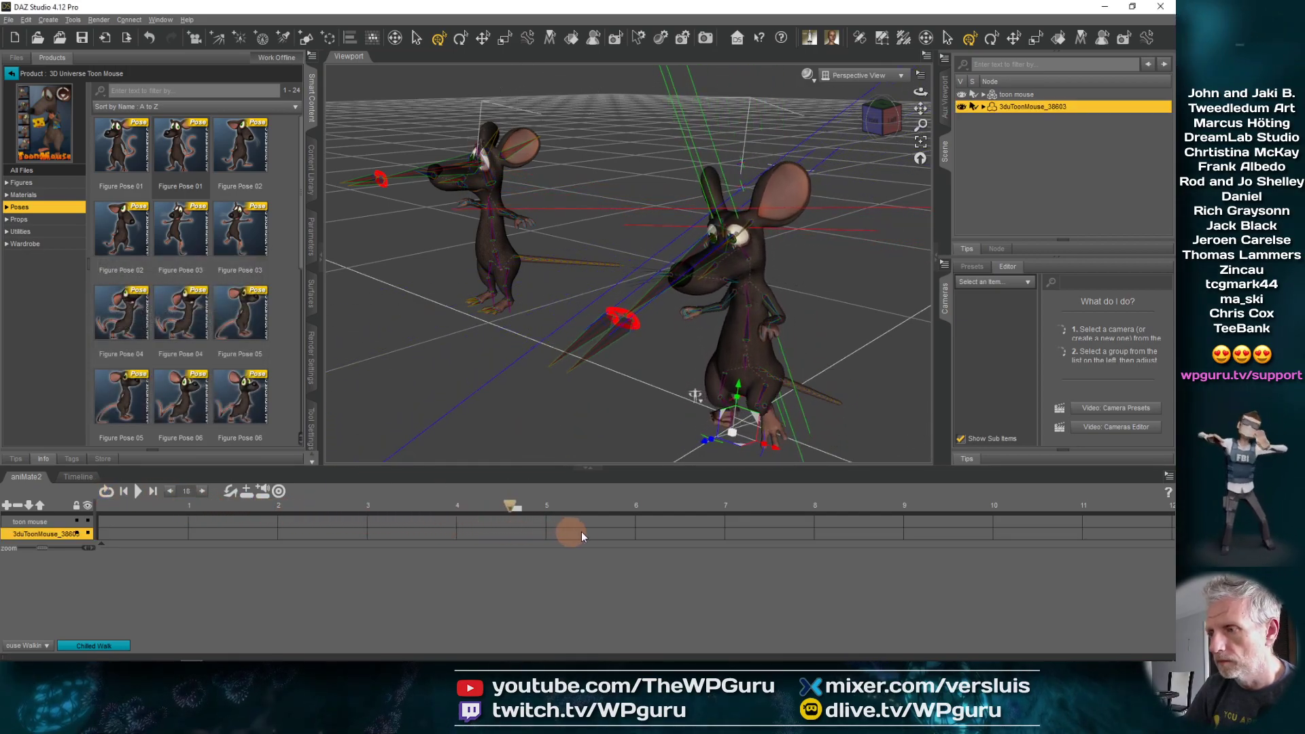
pyautogui.click(37, 507)
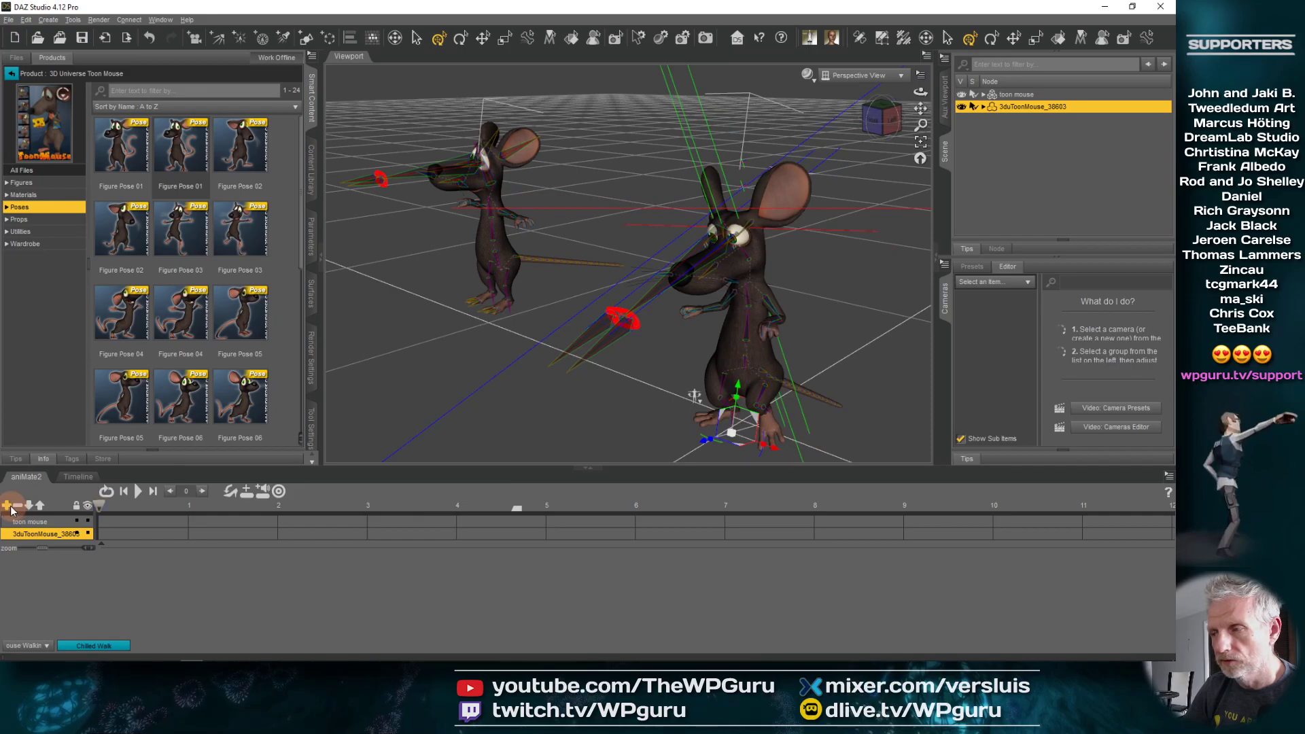
pyautogui.click(82, 449)
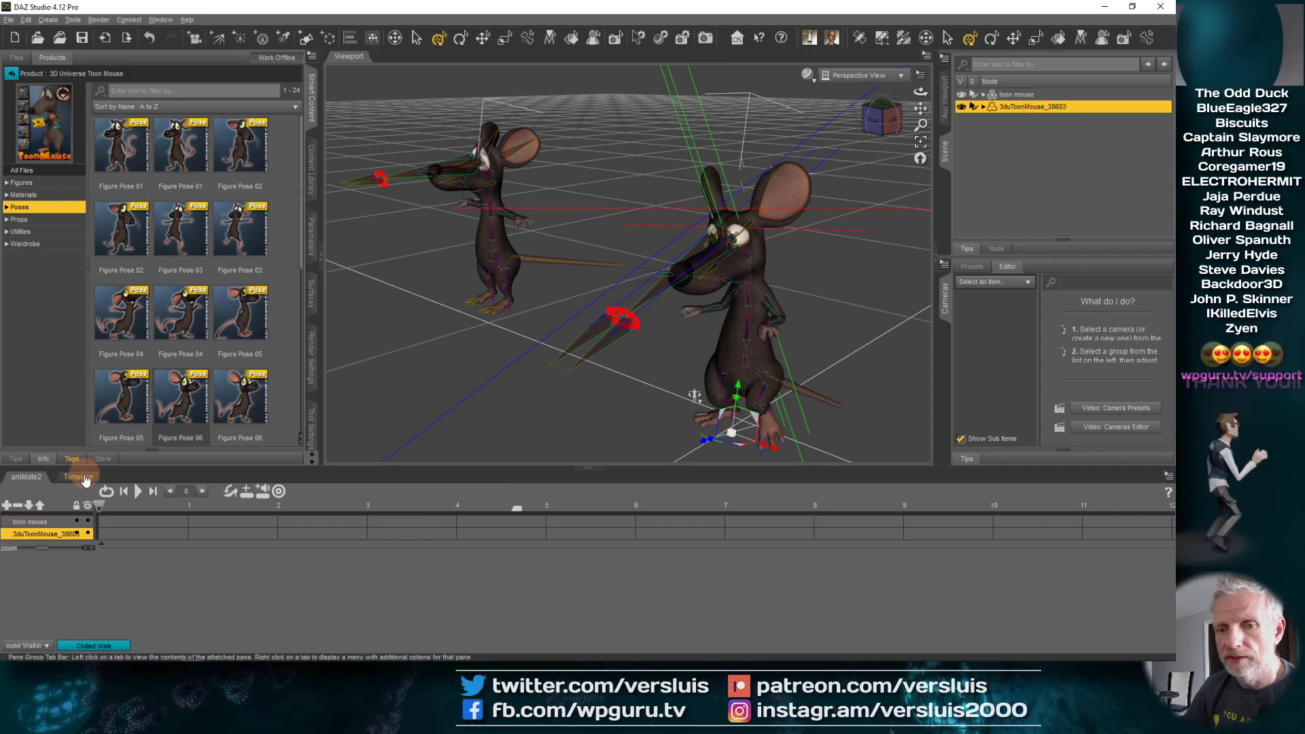
pyautogui.click(80, 478)
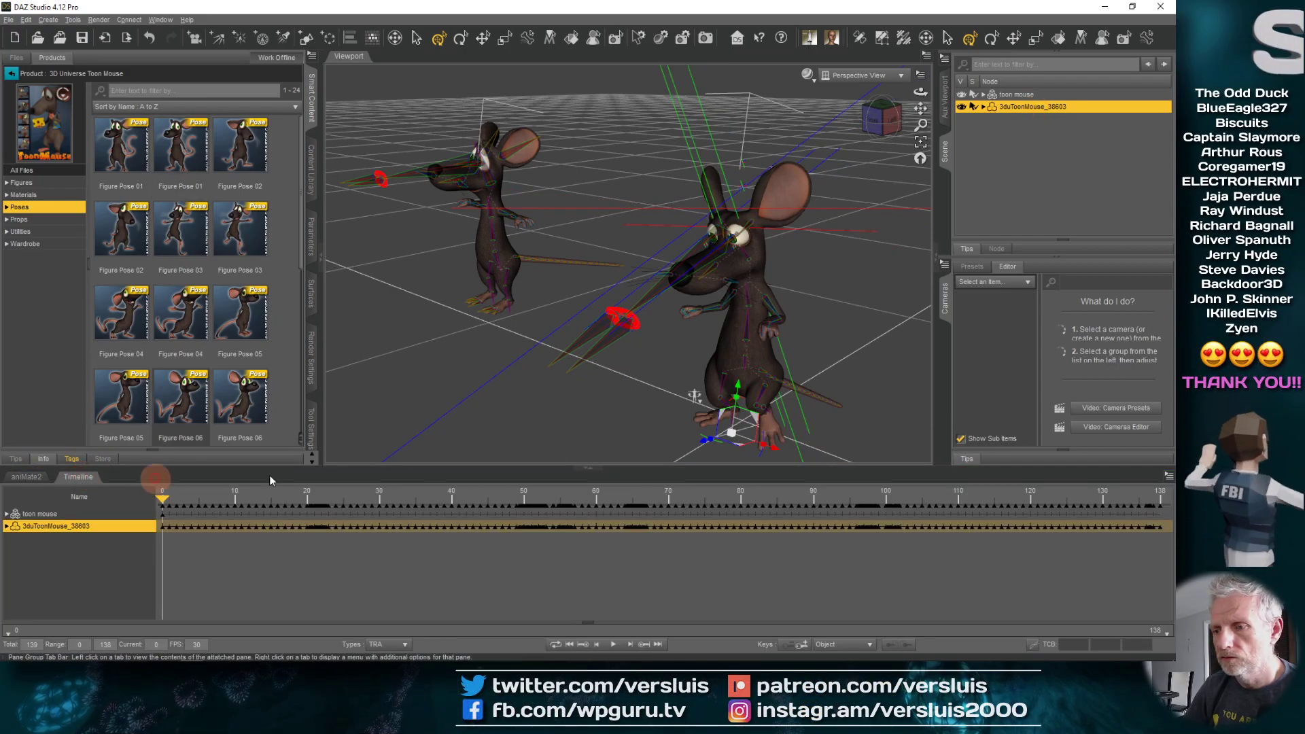
# - Copy the imported 3duToonMouse_38603 figure with its walk animation and paste it onto the original toon mouse
pyautogui.rightClick(1020, 111)
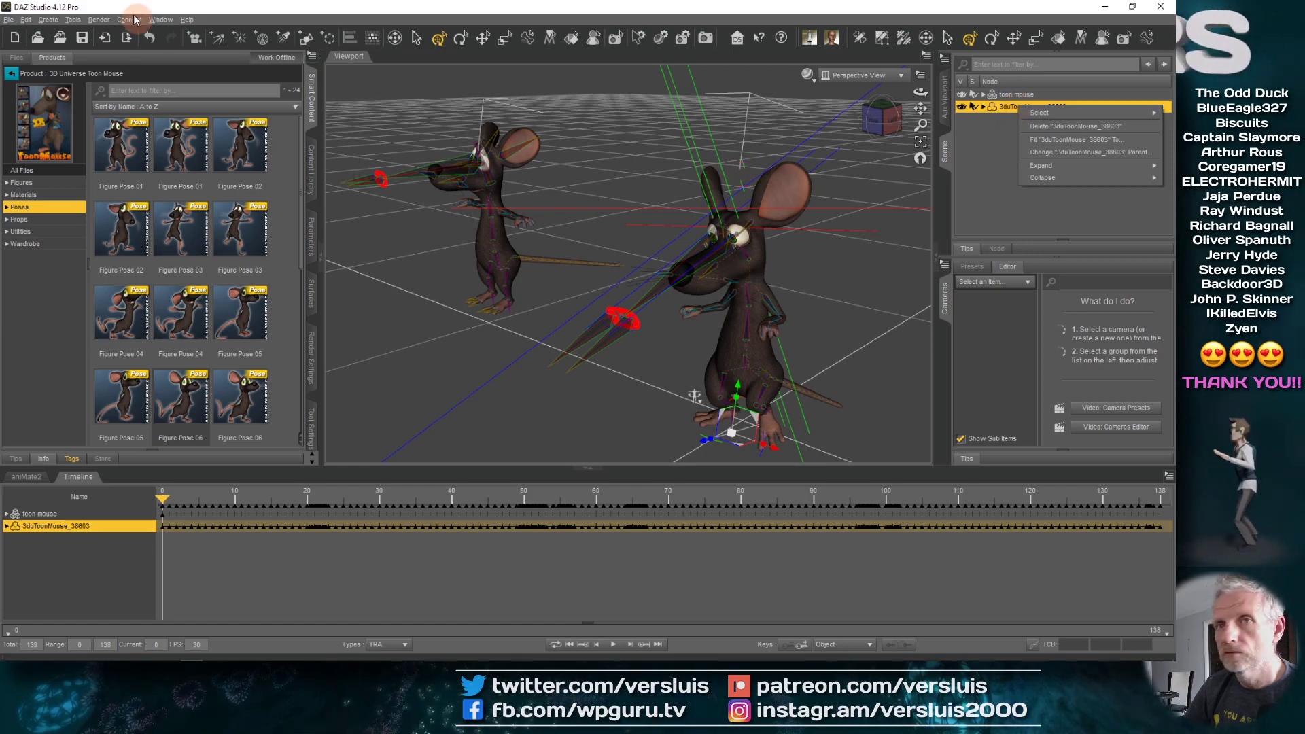
pyautogui.click(27, 21)
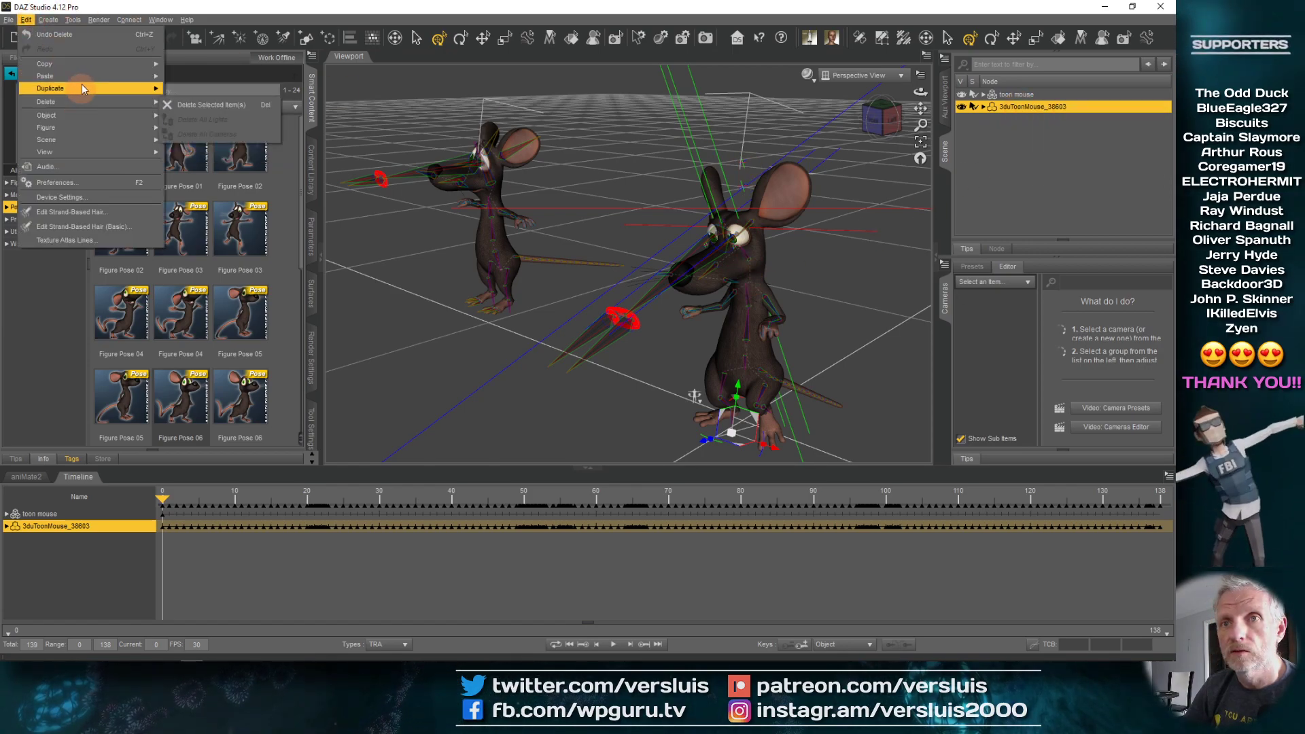
pyautogui.click(215, 71)
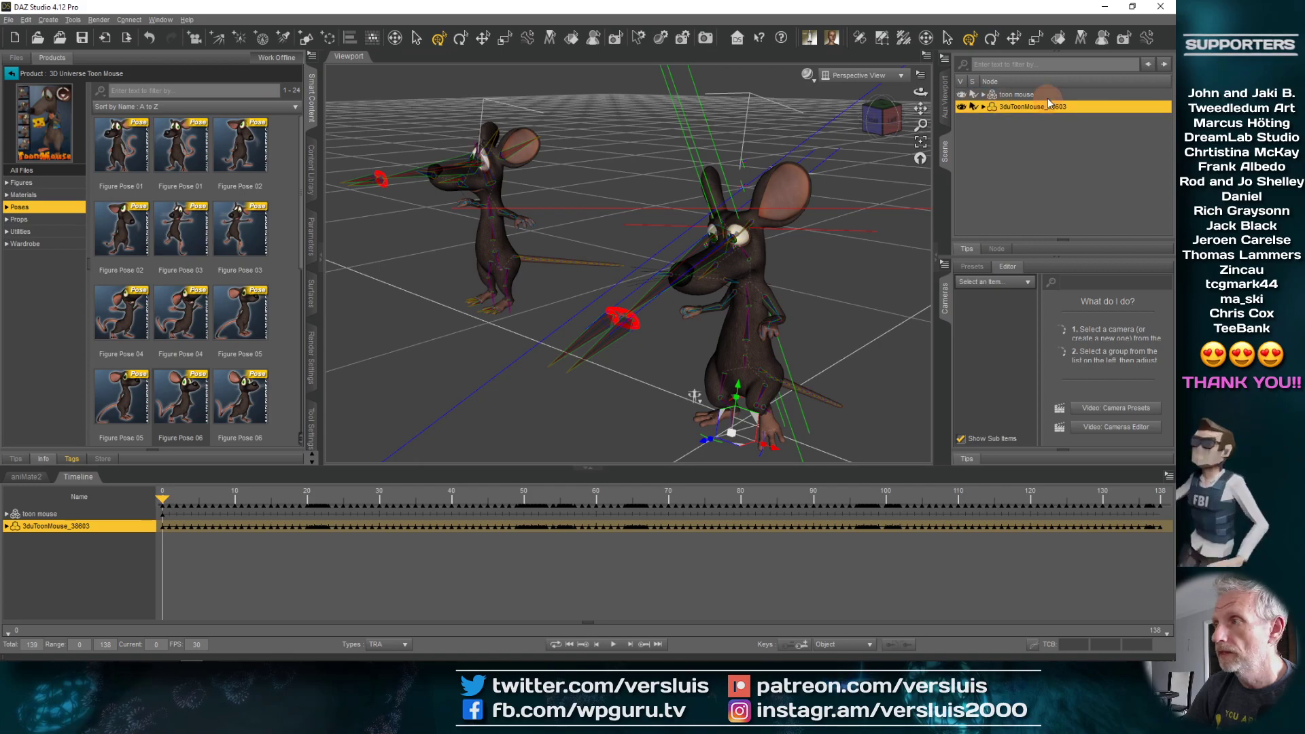
pyautogui.click(1026, 95)
pyautogui.keyDown('alt'); pyautogui.moveTo(524, 295); pyautogui.dragTo(476, 299); pyautogui.keyUp('alt')
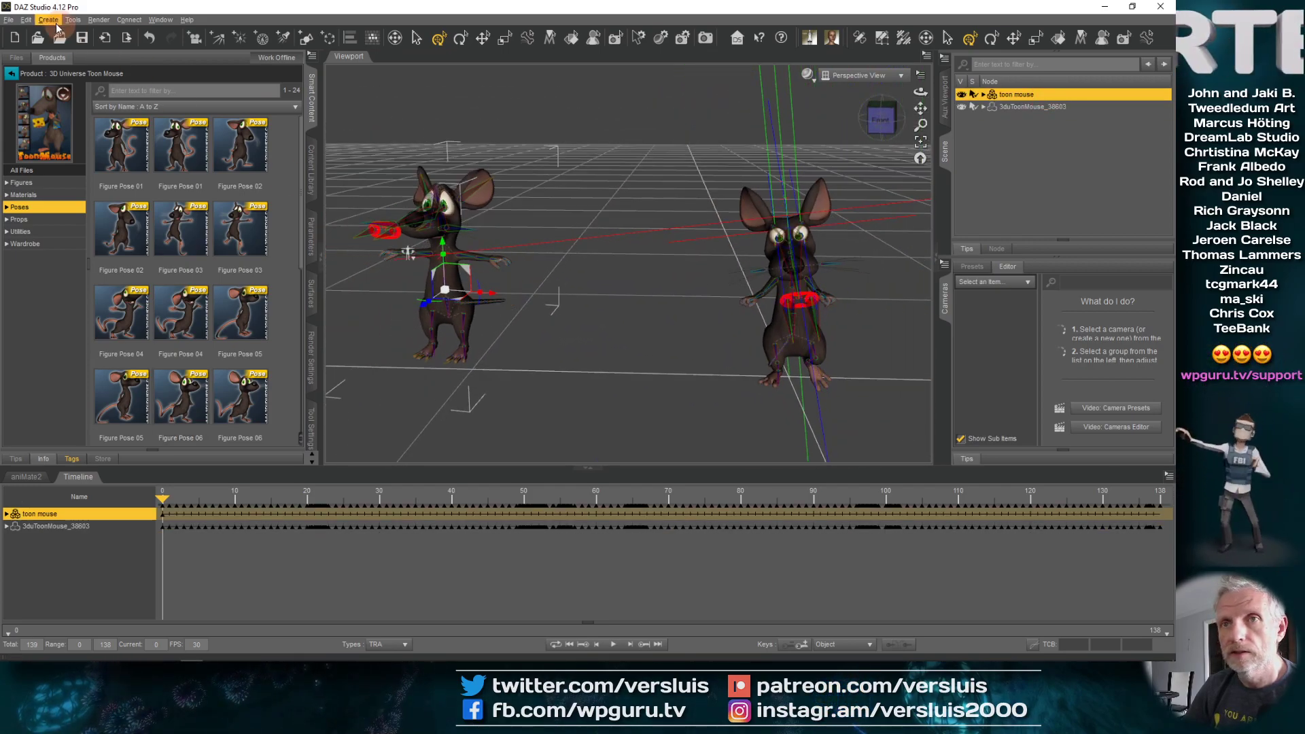
pyautogui.click(25, 19)
pyautogui.moveTo(95, 77)
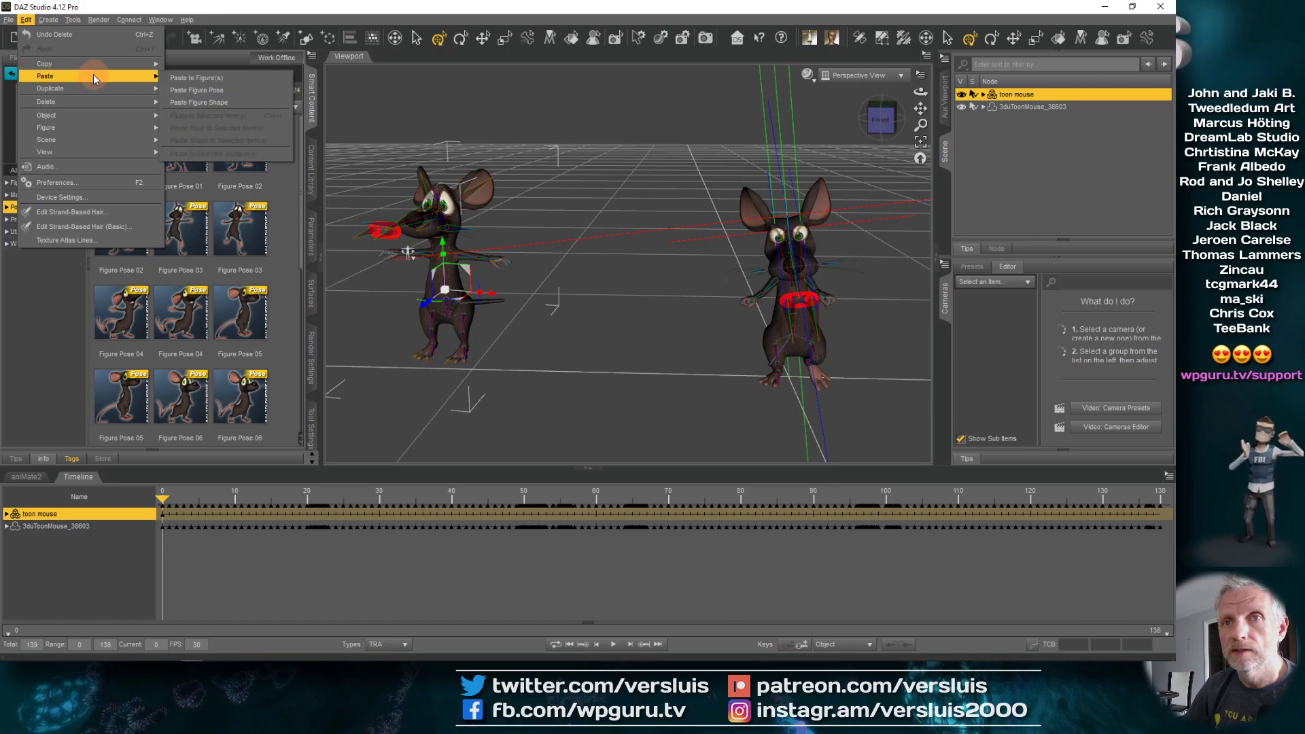
pyautogui.click(227, 76)
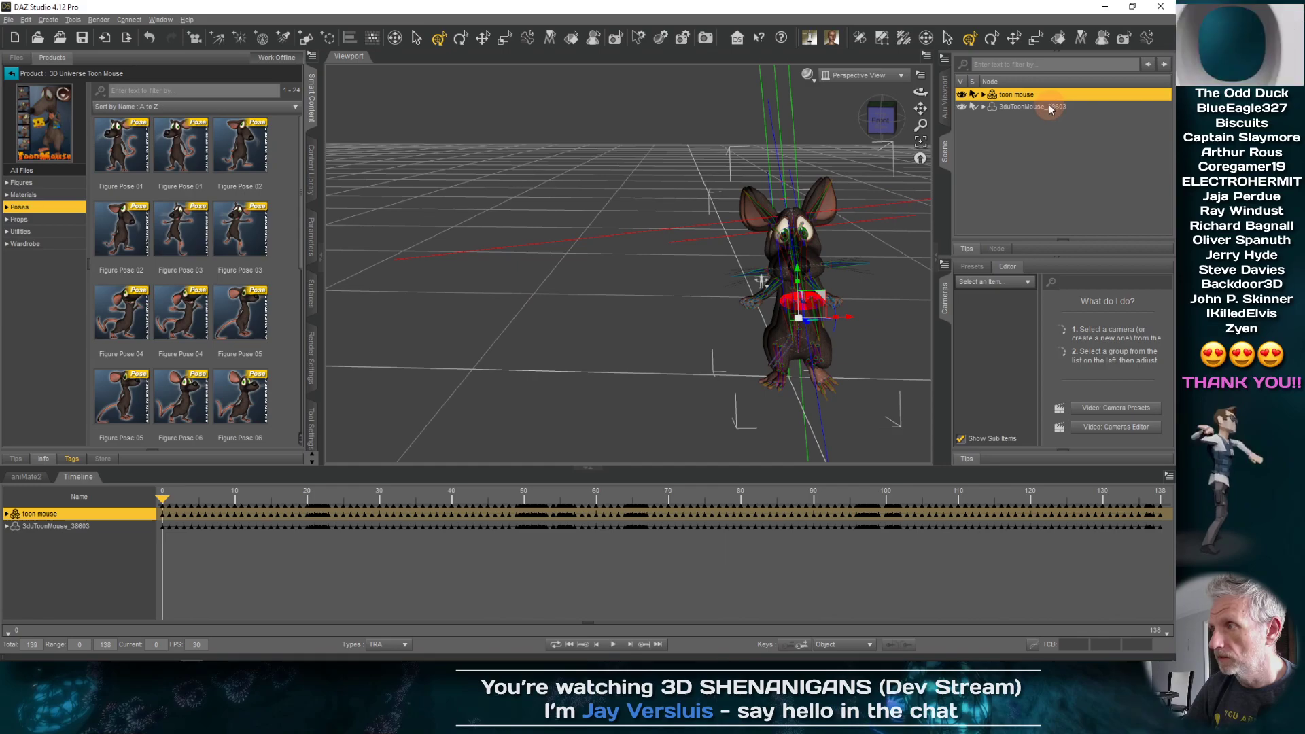
# - Delete the imported 3duToonMouse_38603 and play the pasted walk on the toon mouse from the side
pyautogui.click(749, 262)
pyautogui.press('Delete')
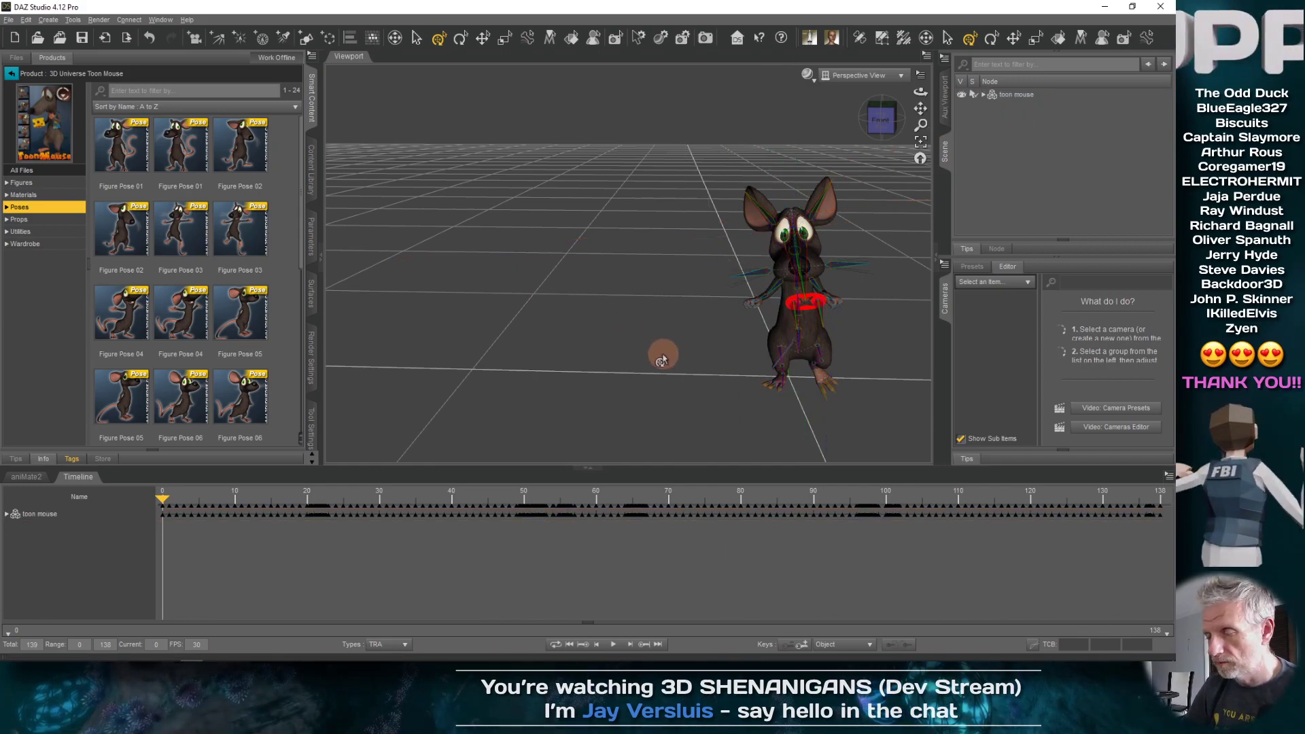
pyautogui.keyDown('alt'); pyautogui.moveTo(665, 379); pyautogui.dragTo(651, 422); pyautogui.keyUp('alt')
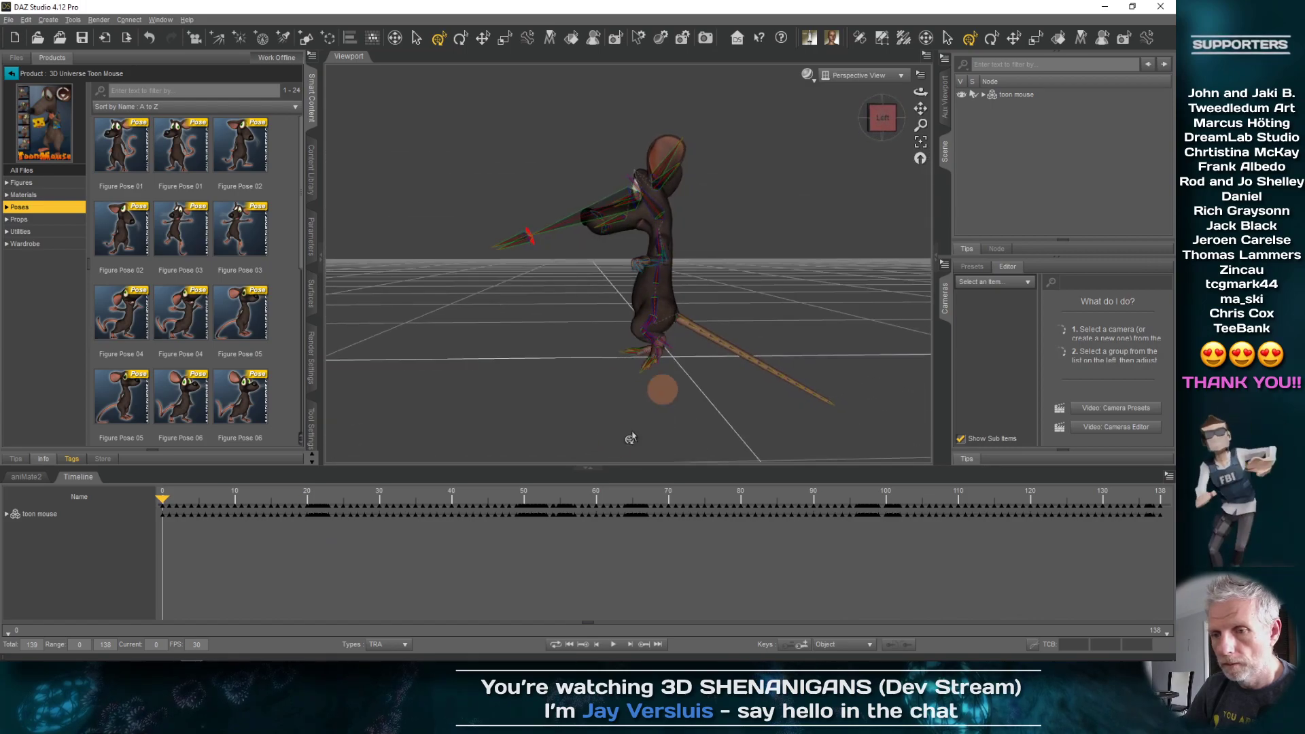
pyautogui.click(613, 645)
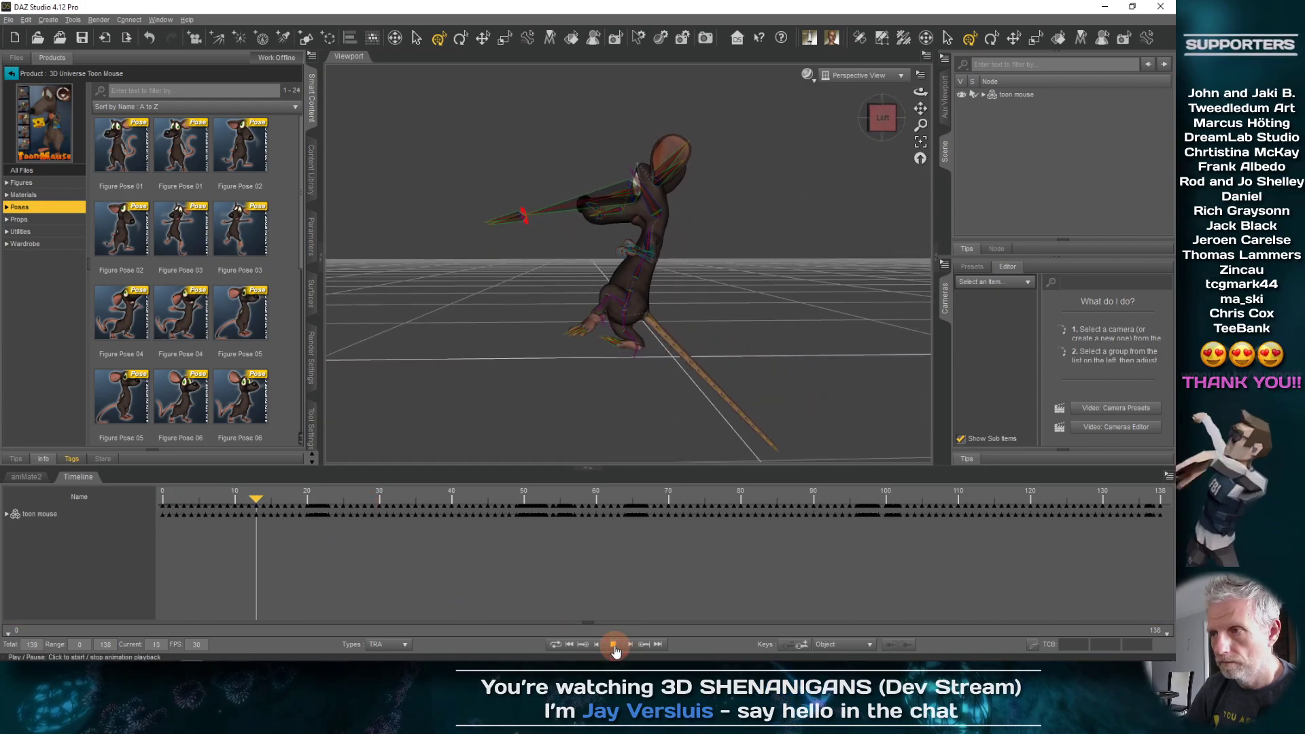
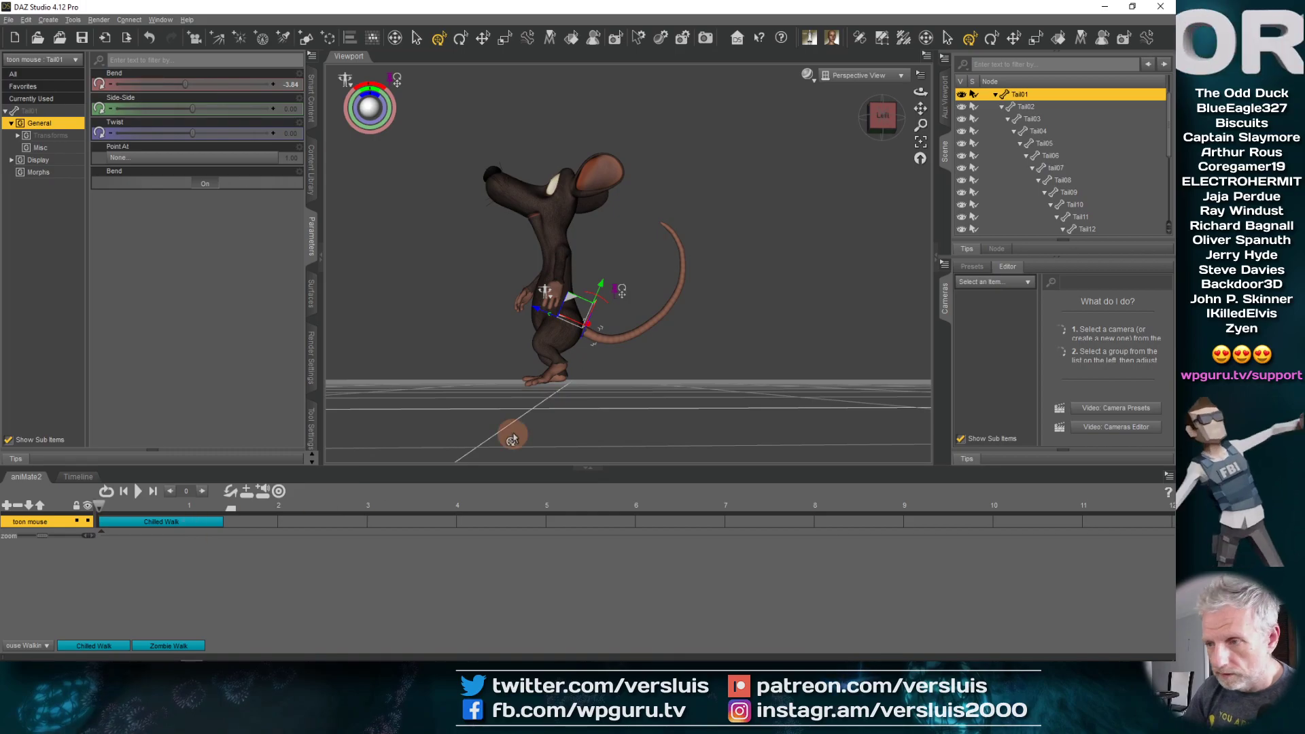
# - Show the mouse's Timeline keyframes, select the whole toon mouse figure and lower it to a ytran of -3.32
pyautogui.moveTo(462, 398); pyautogui.dragTo(381, 452)
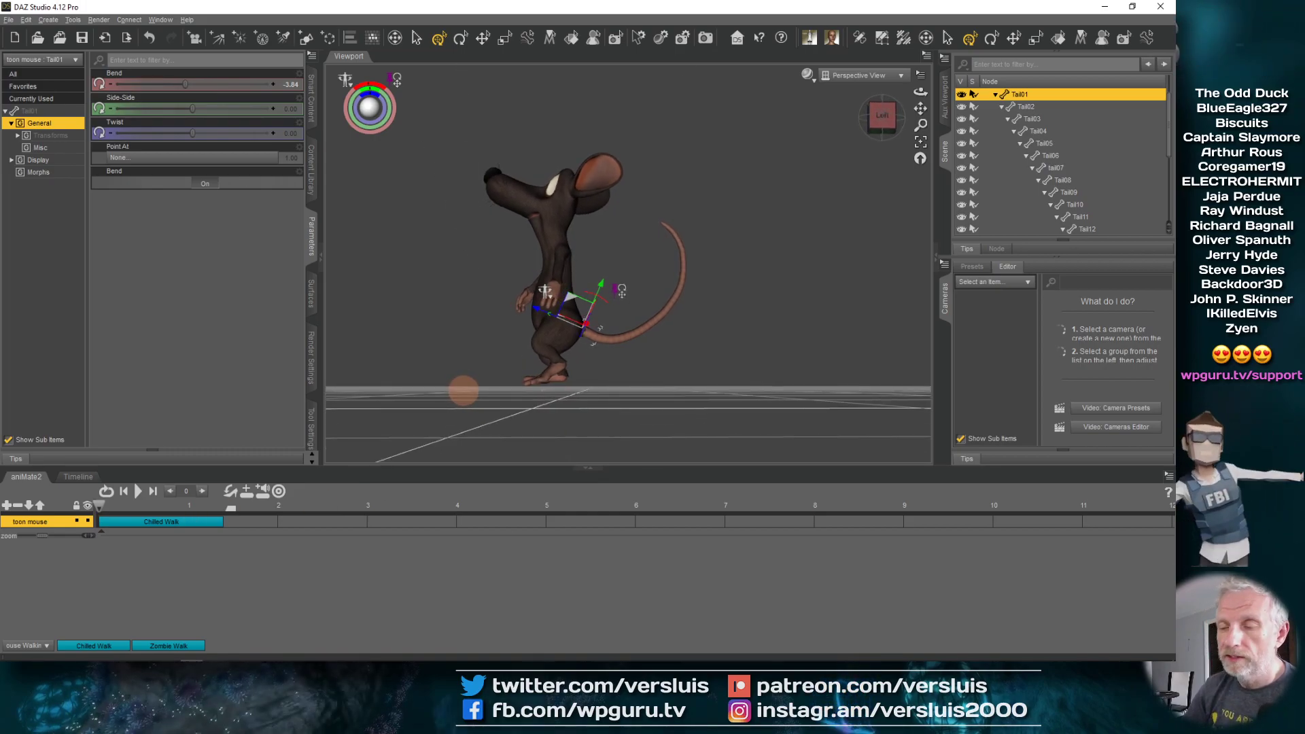
pyautogui.click(170, 491)
pyautogui.click(78, 476)
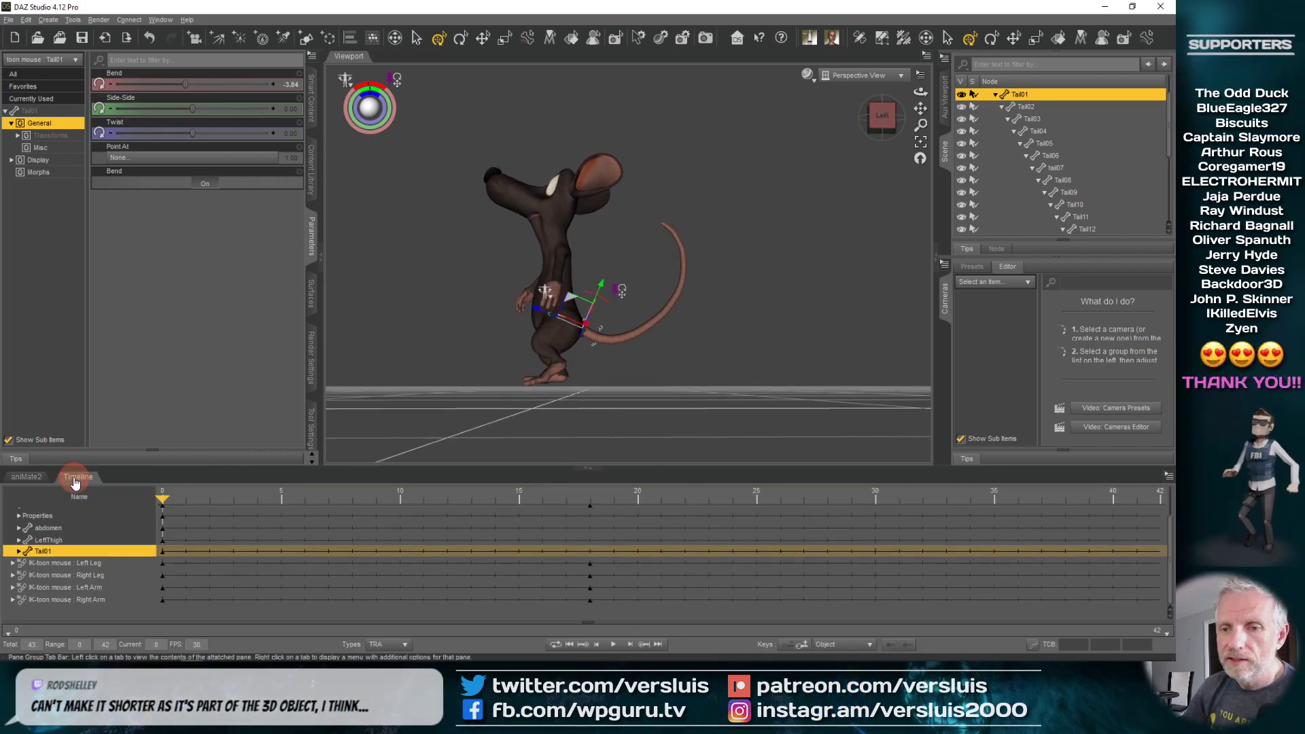
pyautogui.scroll(1, 1003, 112)
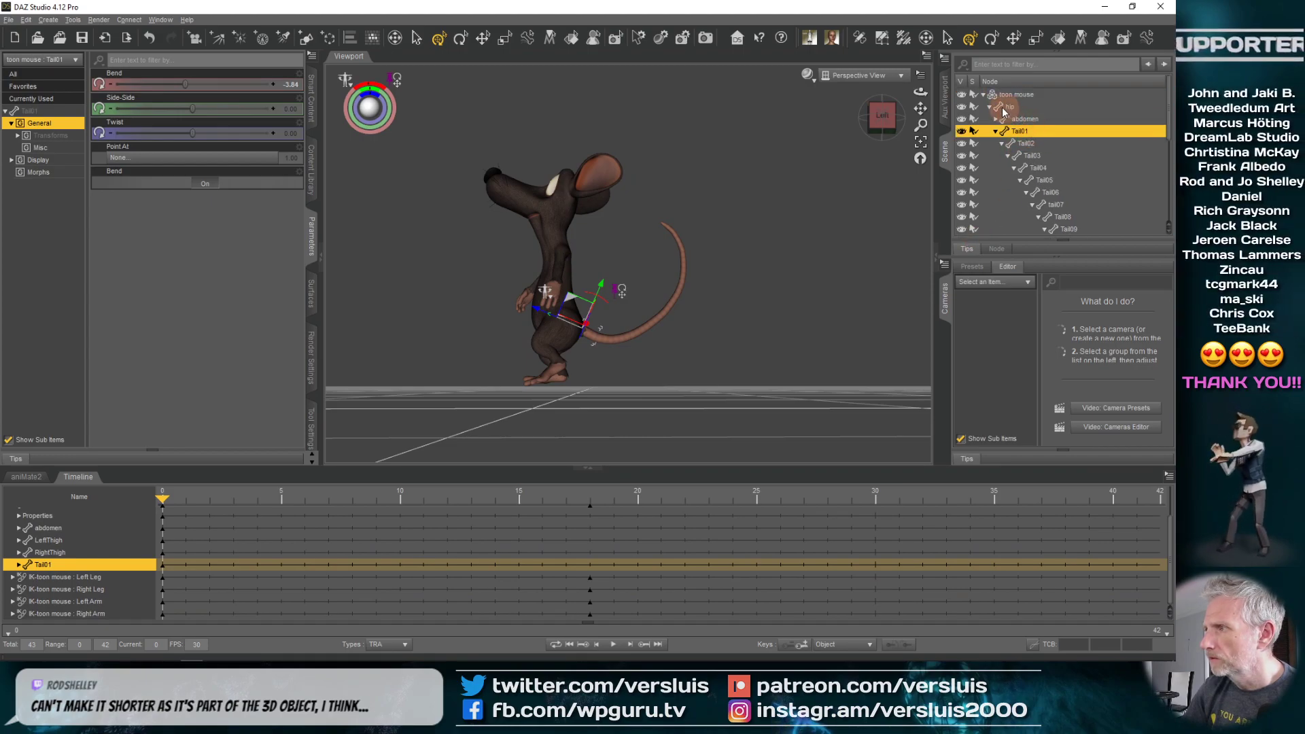
pyautogui.click(984, 95)
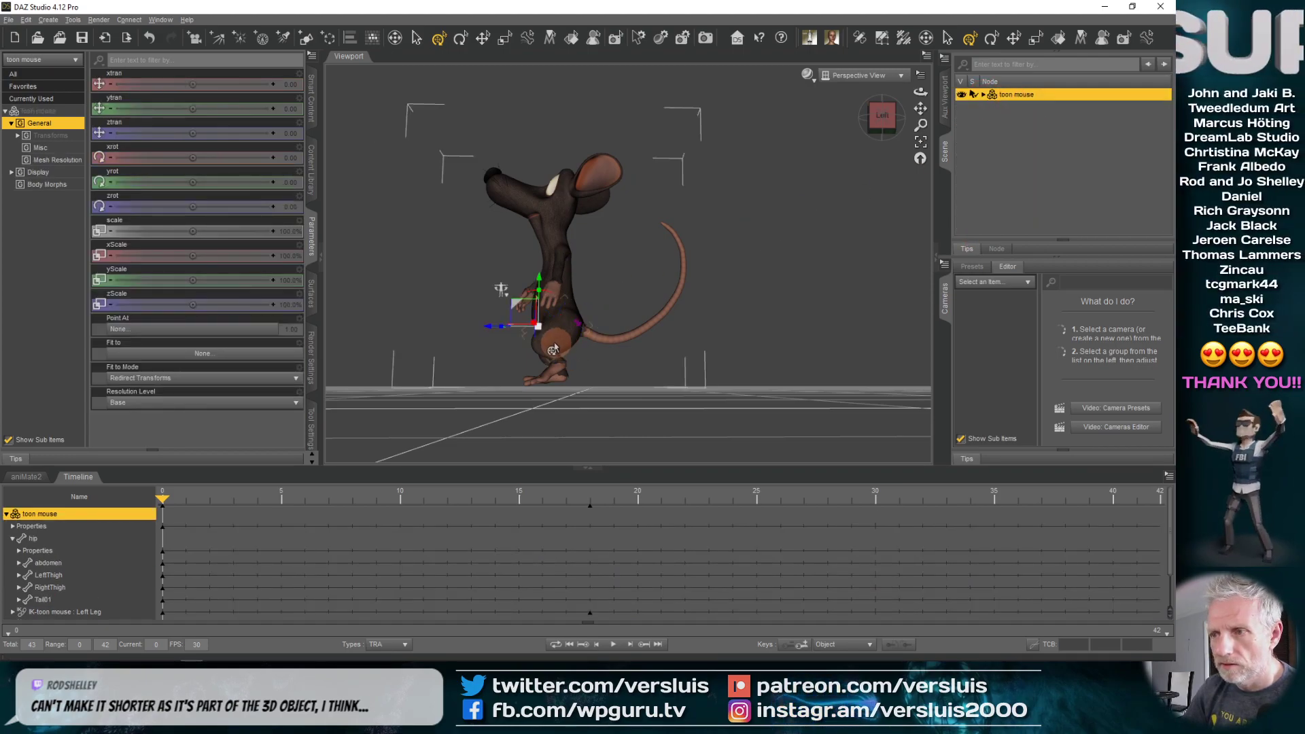
pyautogui.keyDown('alt'); pyautogui.moveTo(485, 360); pyautogui.dragTo(485, 354); pyautogui.keyUp('alt')
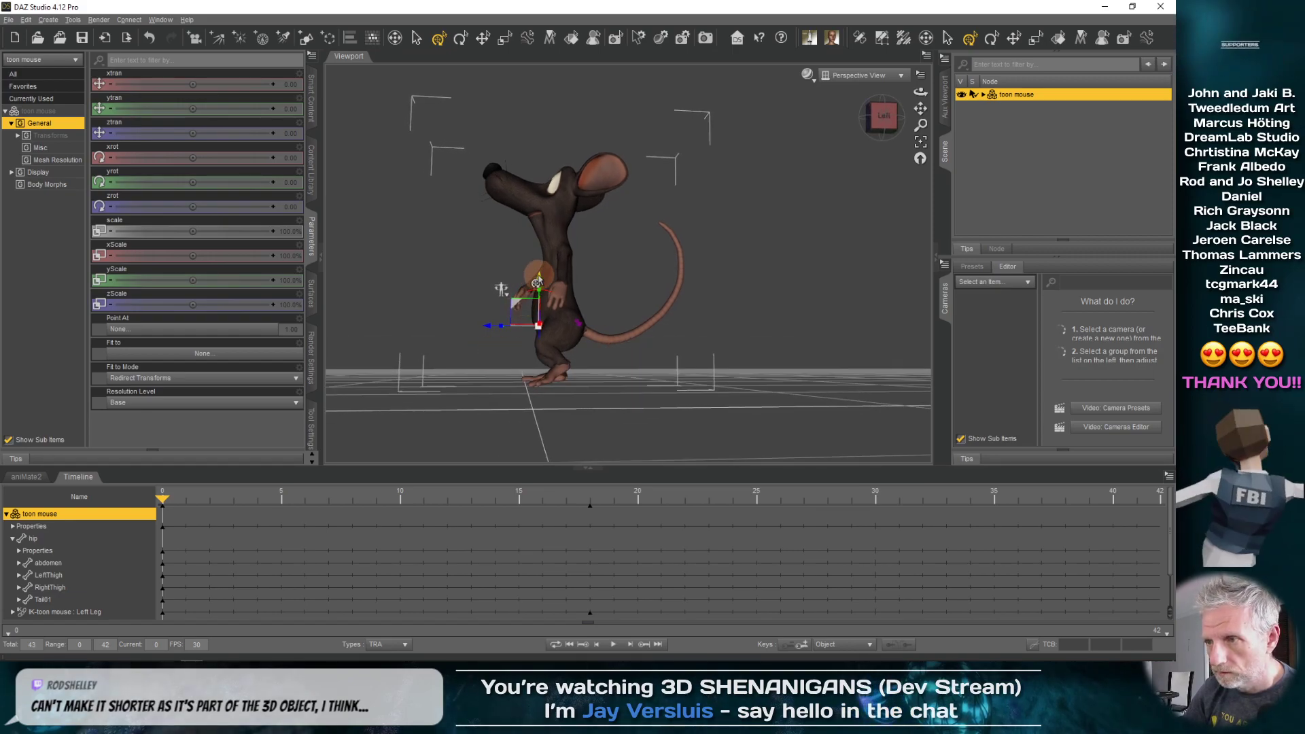
pyautogui.moveTo(228, 109); pyautogui.dragTo(231, 109)
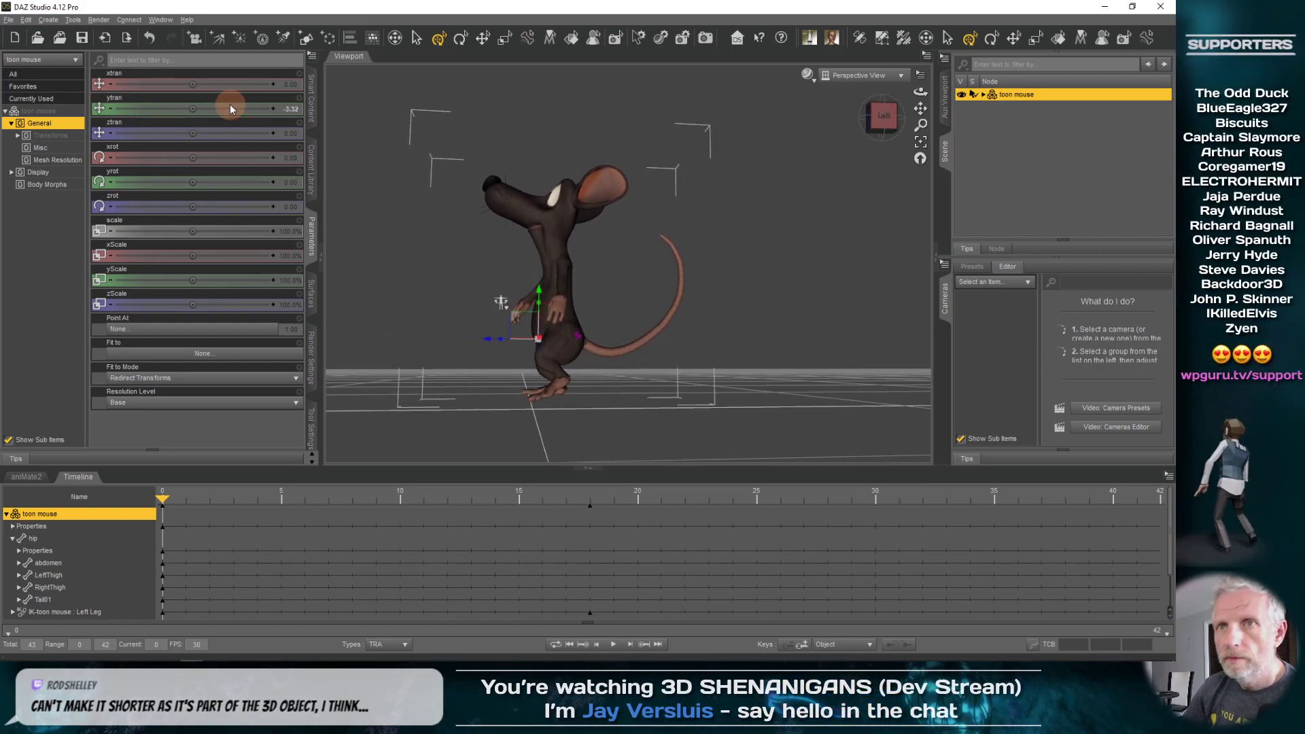
# - Create a Plane primitive with an Object Center origin, Y Positive axis, size 1 m and 1 division
pyautogui.click(48, 20)
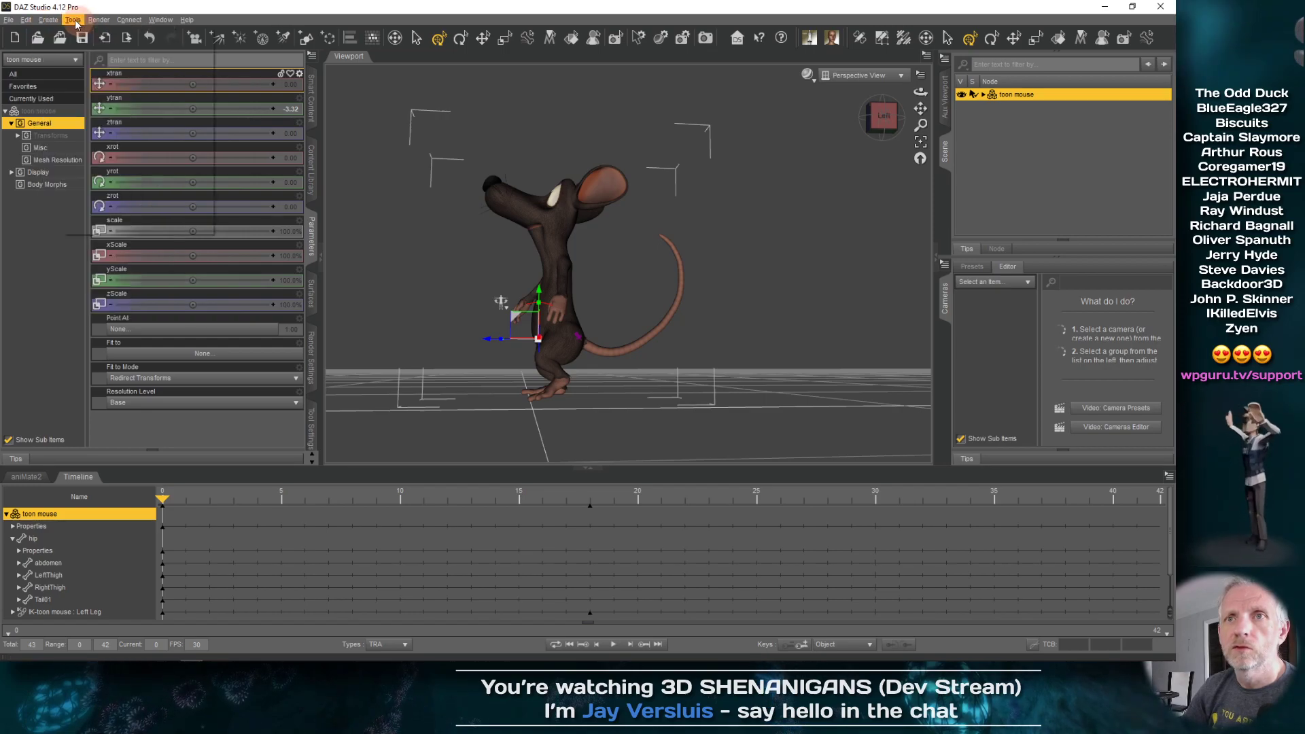
pyautogui.moveTo(48, 19)
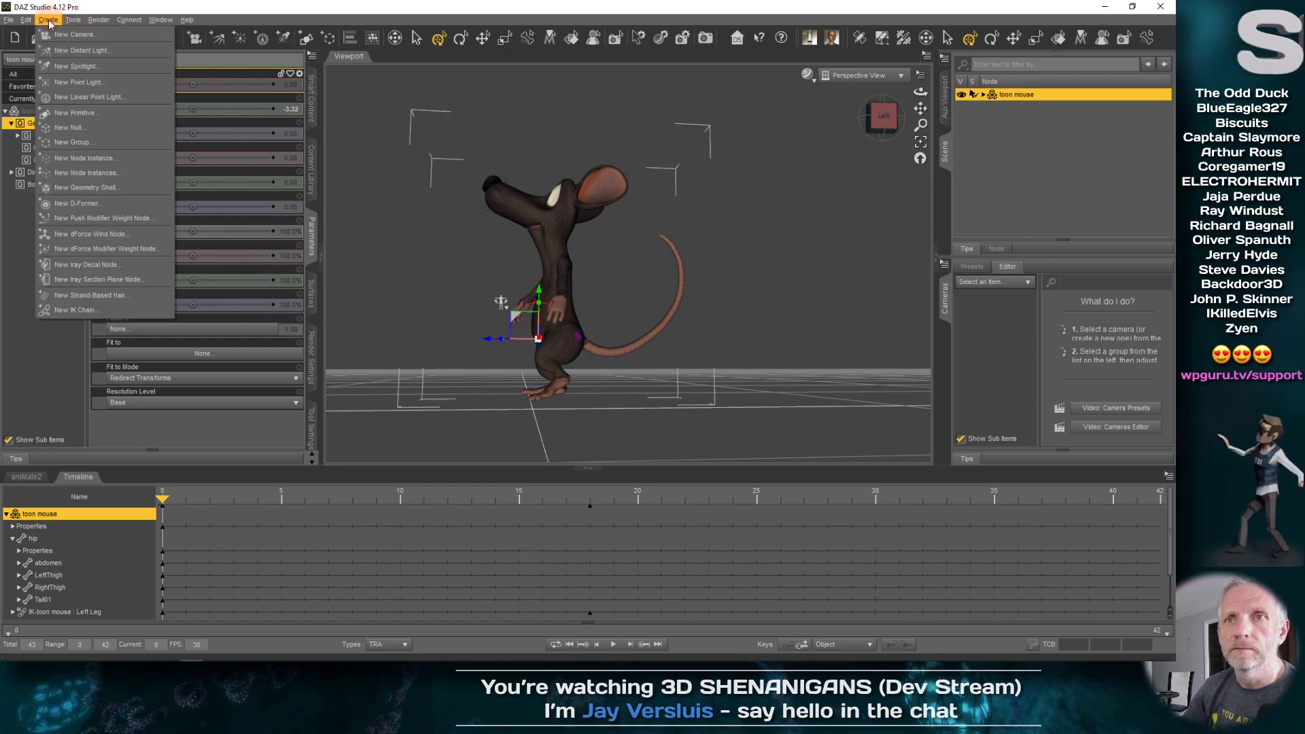
pyautogui.click(86, 113)
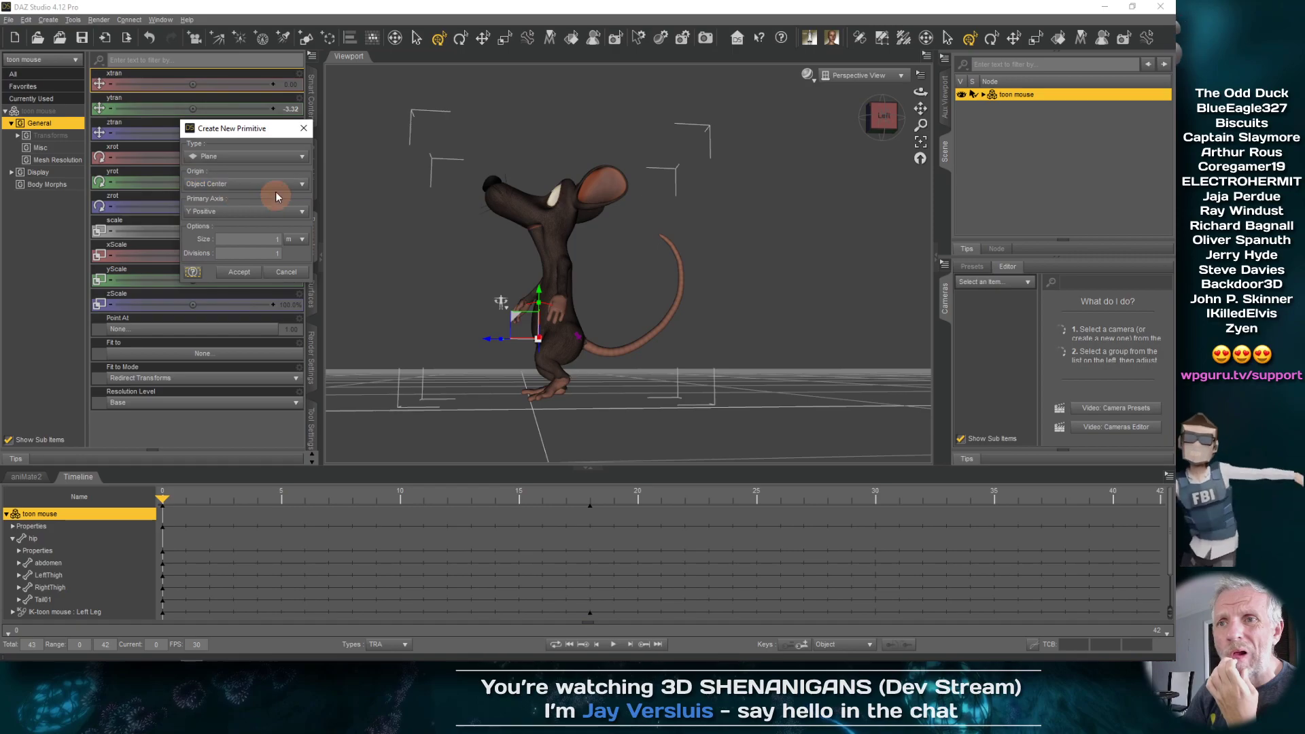
pyautogui.click(239, 272)
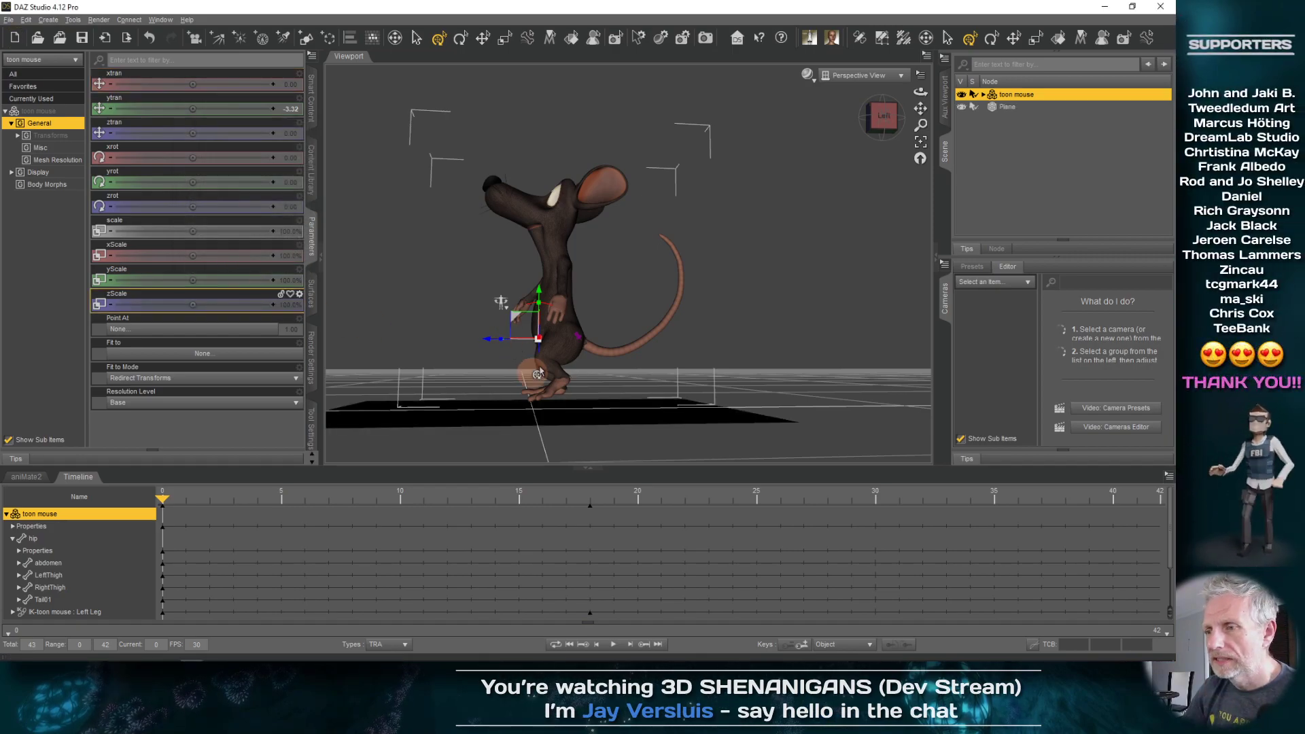
# - Lower the toon mouse onto the plane to a ytran of -6.01
pyautogui.keyDown('alt'); pyautogui.moveTo(528, 391); pyautogui.dragTo(485, 394); pyautogui.keyUp('alt')
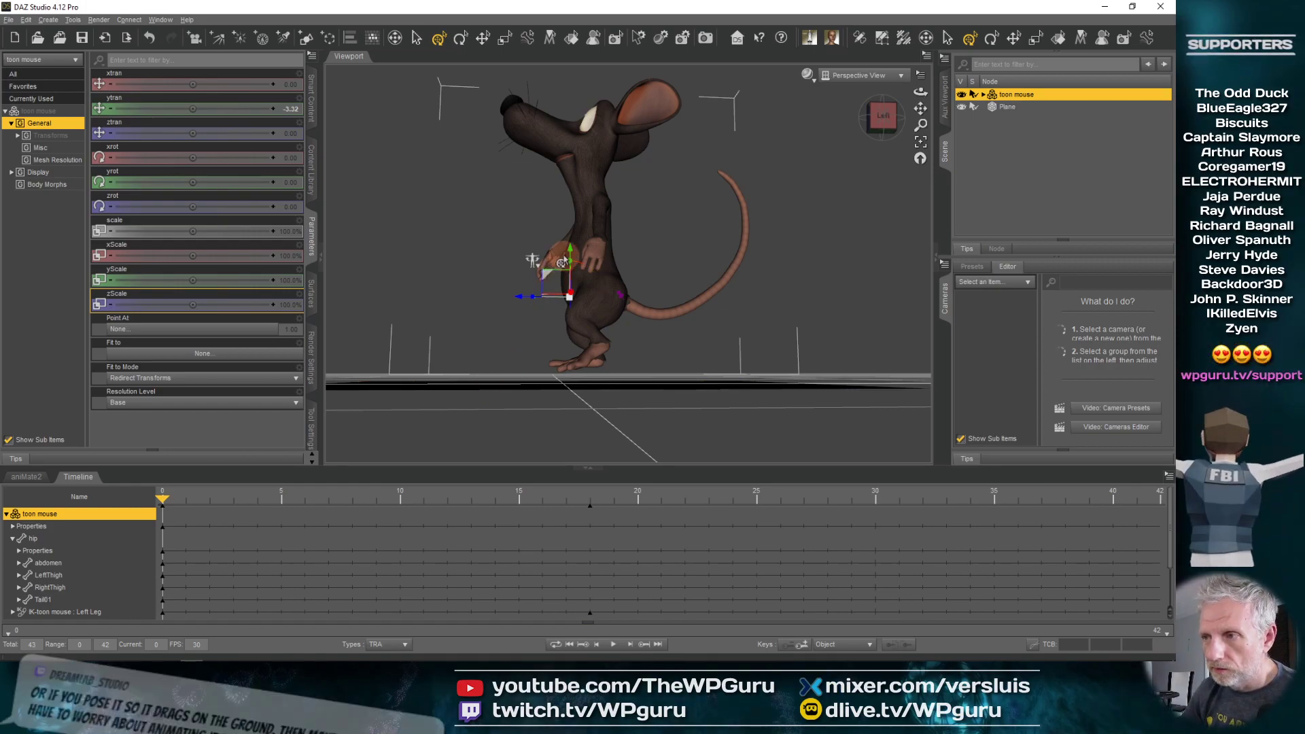
pyautogui.moveTo(568, 256); pyautogui.dragTo(568, 269)
pyautogui.keyDown('alt'); pyautogui.moveTo(615, 356); pyautogui.dragTo(609, 418); pyautogui.keyUp('alt')
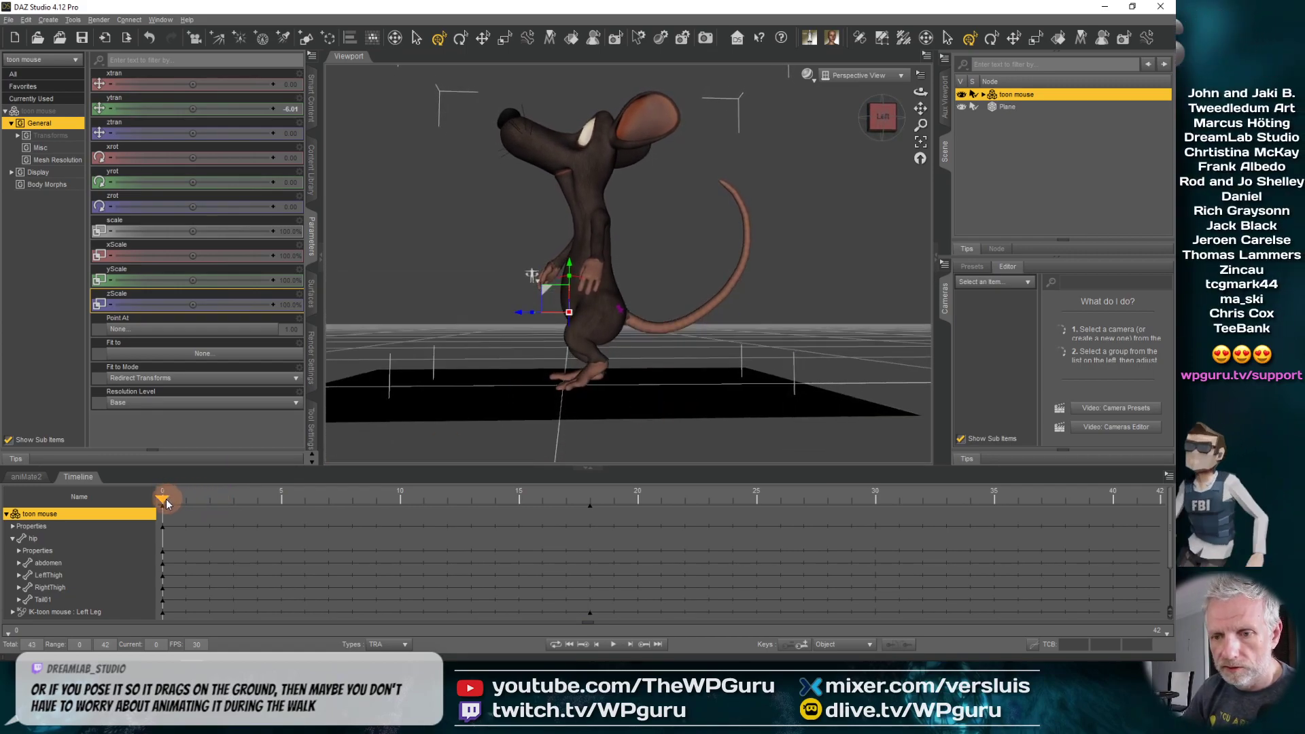
# - Scrub the Timeline through the walk to check the mouse's feet against the plane, ending at frame 0
pyautogui.moveTo(166, 499); pyautogui.dragTo(585, 519)
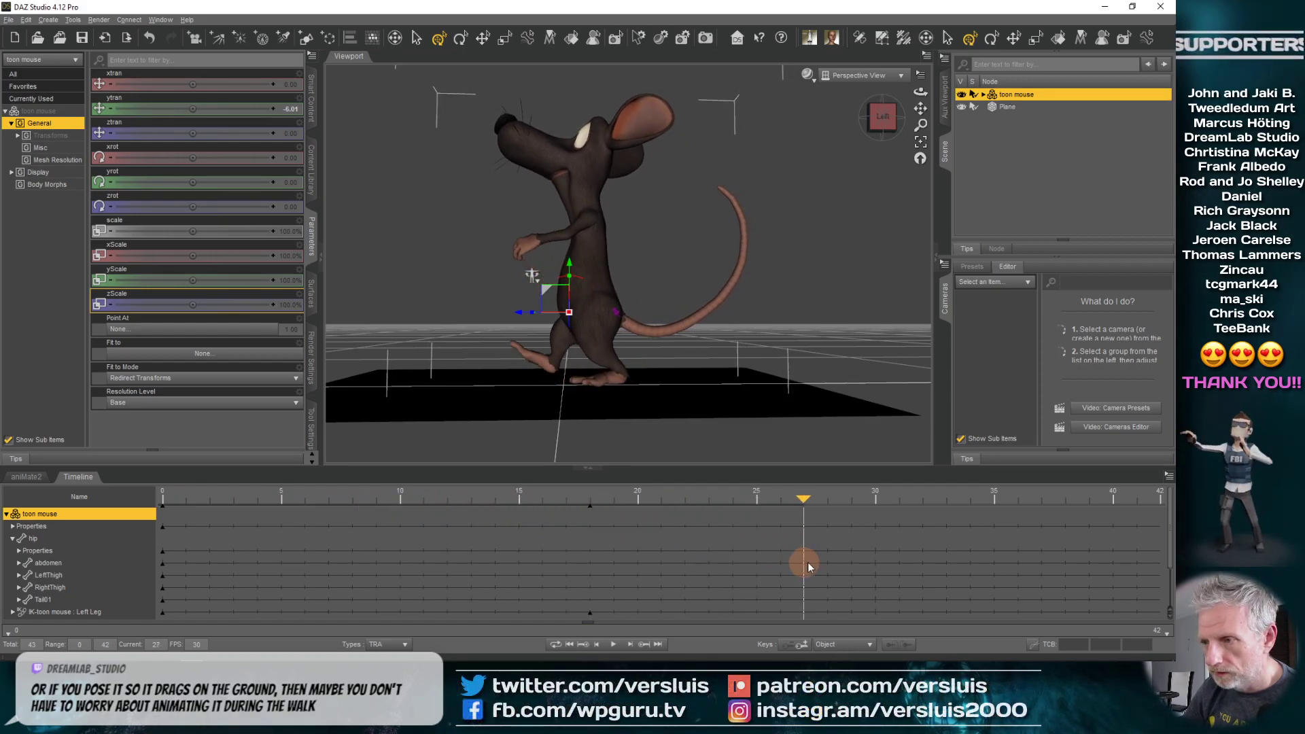
pyautogui.moveTo(807, 561); pyautogui.dragTo(944, 547)
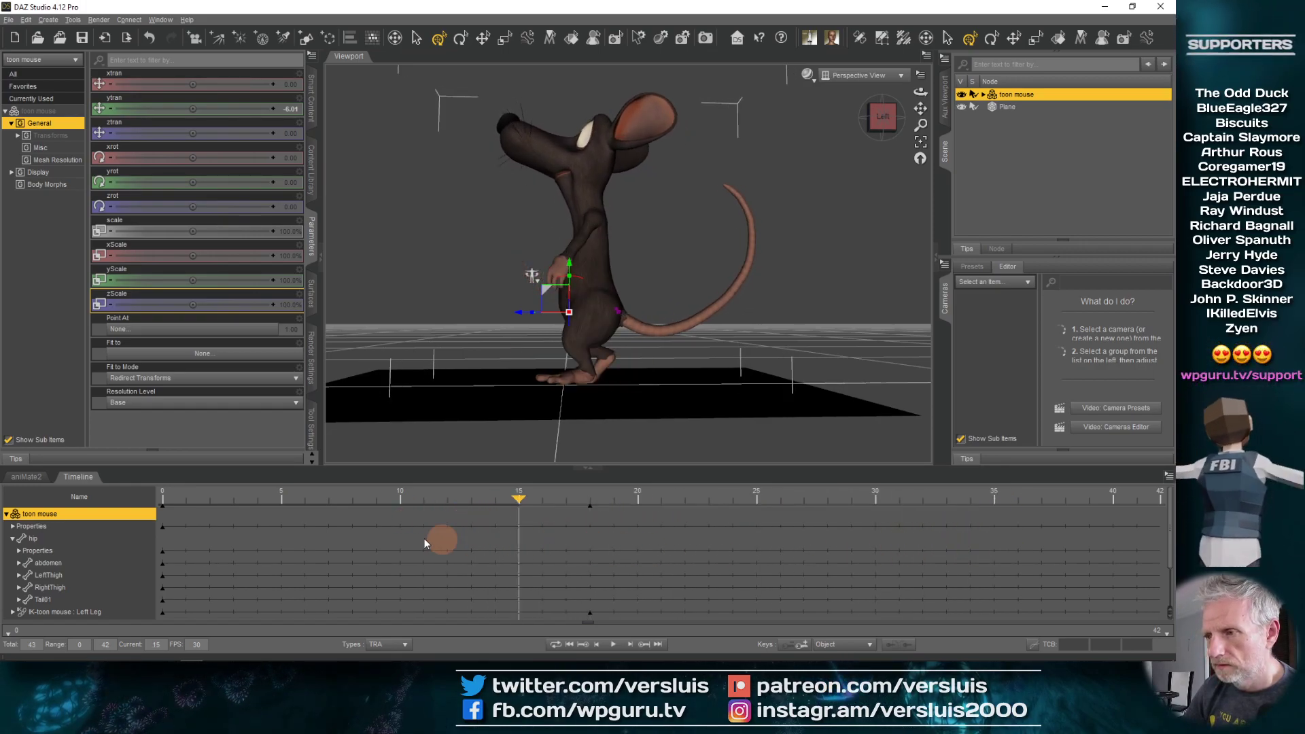
pyautogui.moveTo(352, 537); pyautogui.dragTo(163, 547)
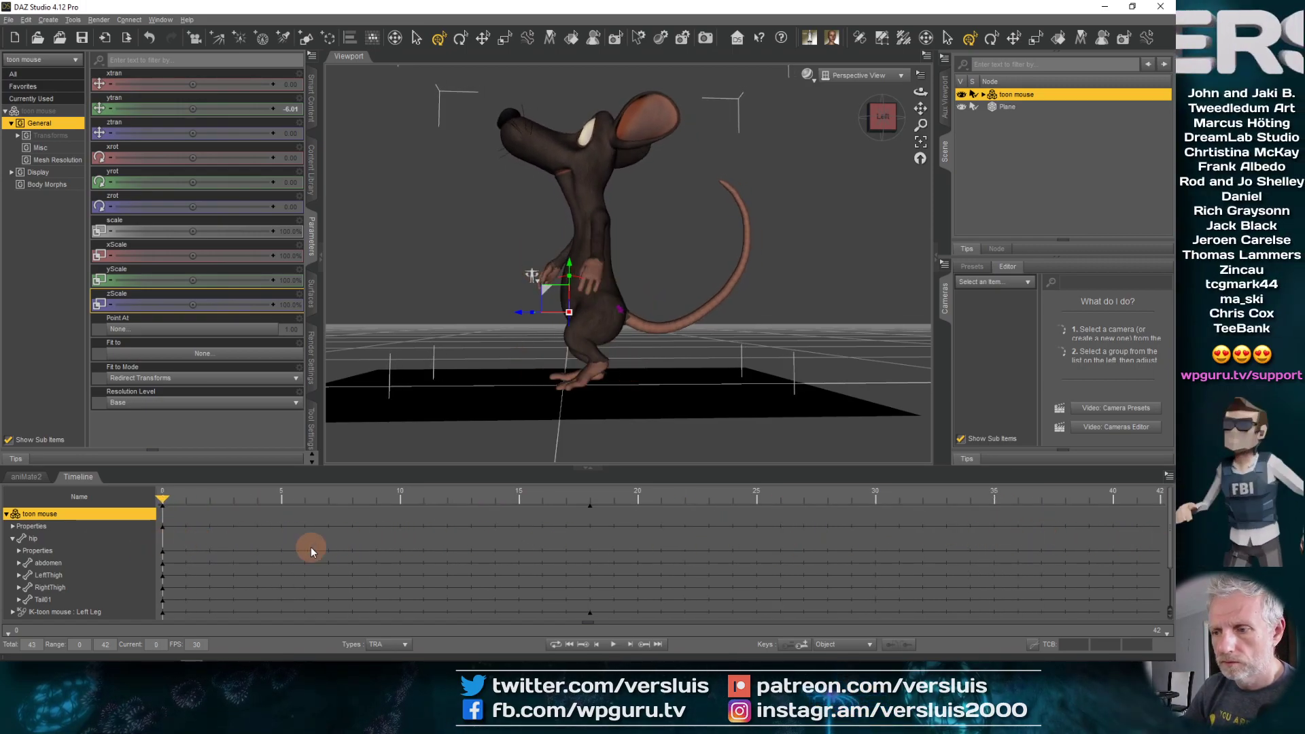
# - Play the Chilled Walk aniBlock in aniMate2 and check the looping walk from near and far
pyautogui.click(26, 477)
pyautogui.scroll(1, 228, 537)
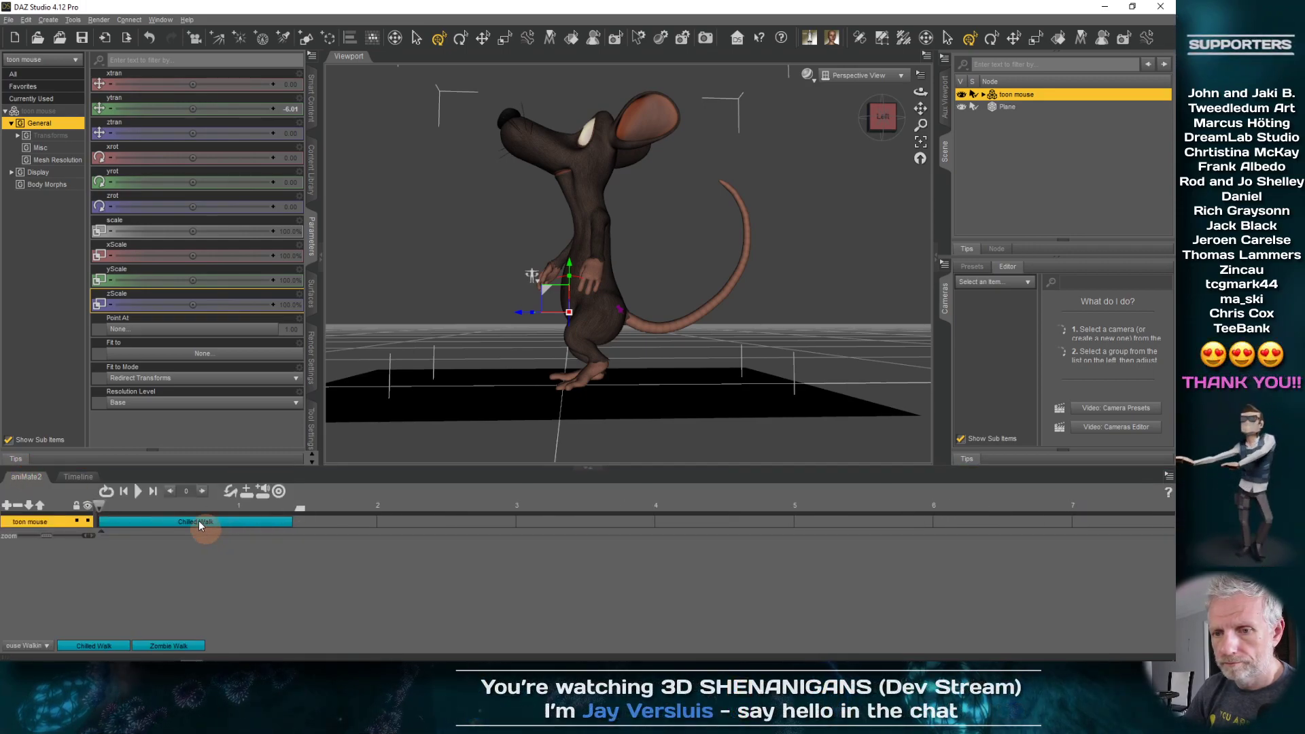
pyautogui.click(138, 491)
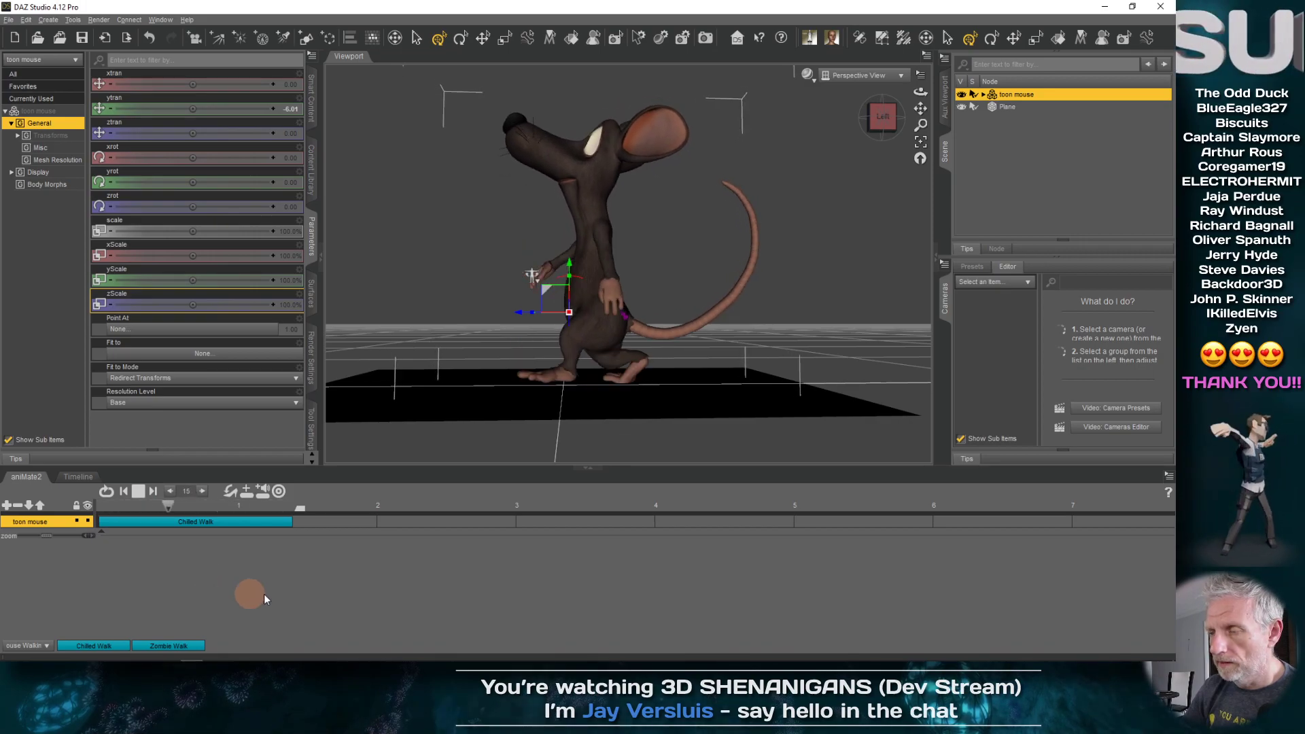
pyautogui.scroll(-5, 447, 411)
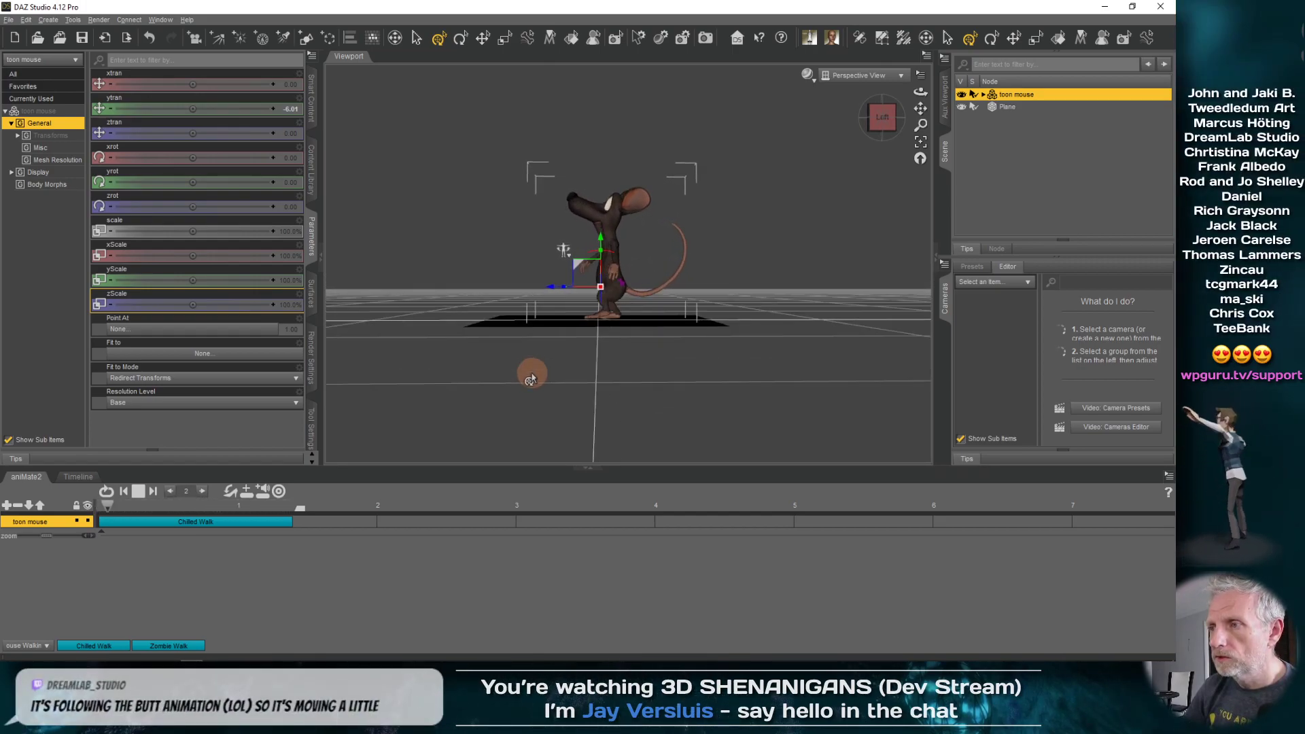
pyautogui.scroll(5, 517, 382)
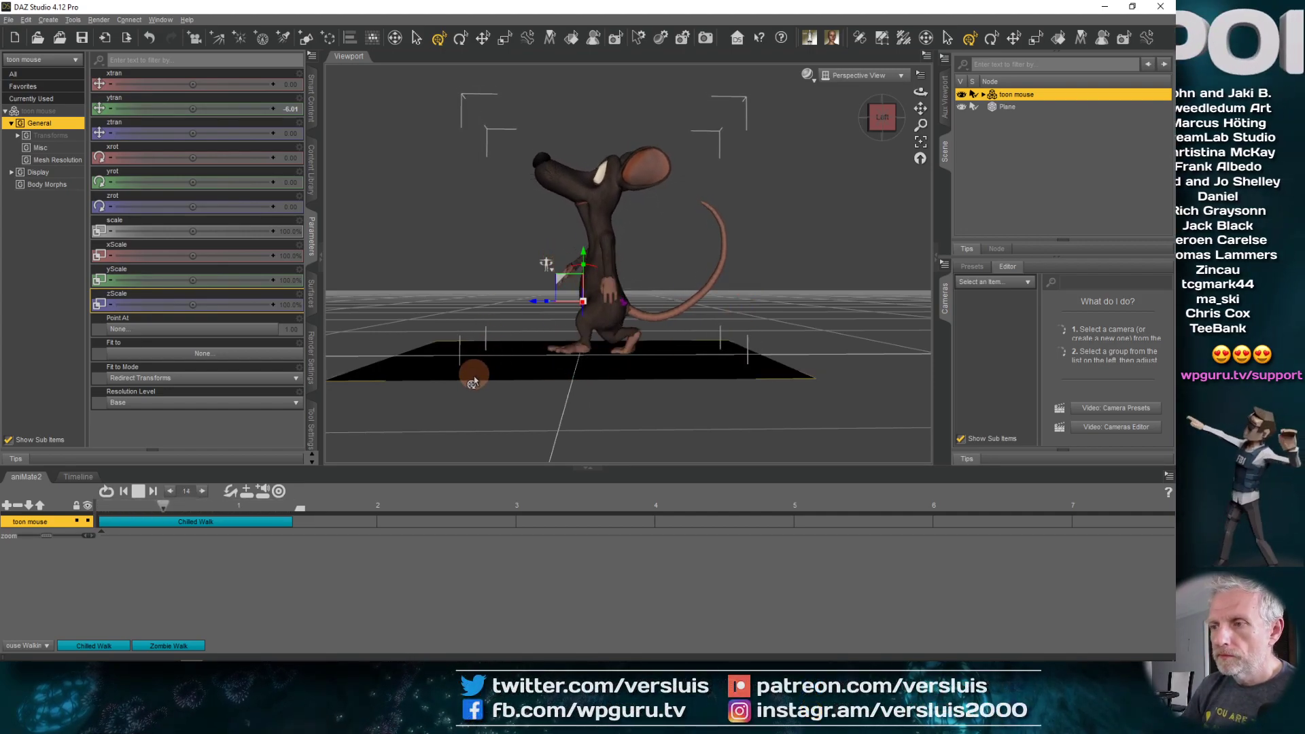
pyautogui.moveTo(476, 386)
pyautogui.keyDown('alt'); pyautogui.mouseDown()
pyautogui.moveTo(507, 366)
pyautogui.moveTo(451, 375)
pyautogui.moveTo(466, 378)
pyautogui.mouseUp(); pyautogui.keyUp('alt')
# - Show the viewport's aspect frame and frame the walking mouse inside it
pyautogui.click(920, 75)
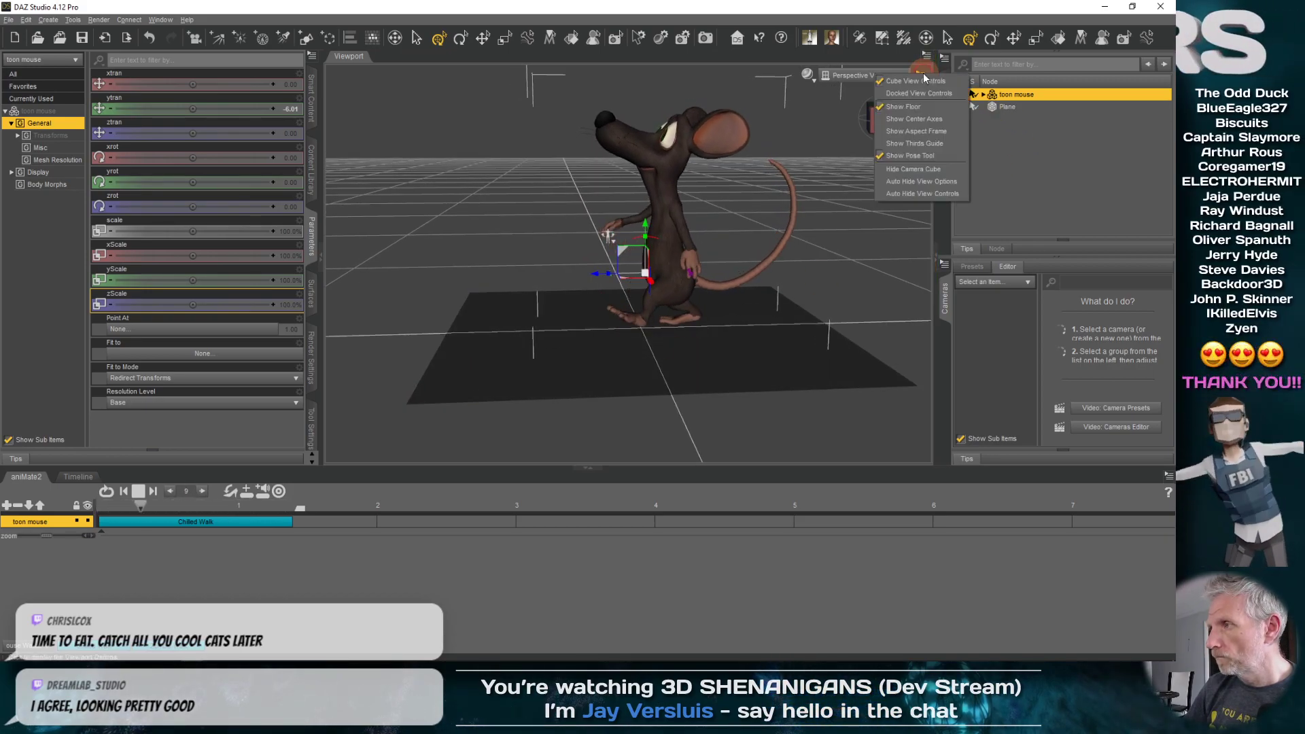
pyautogui.click(926, 140)
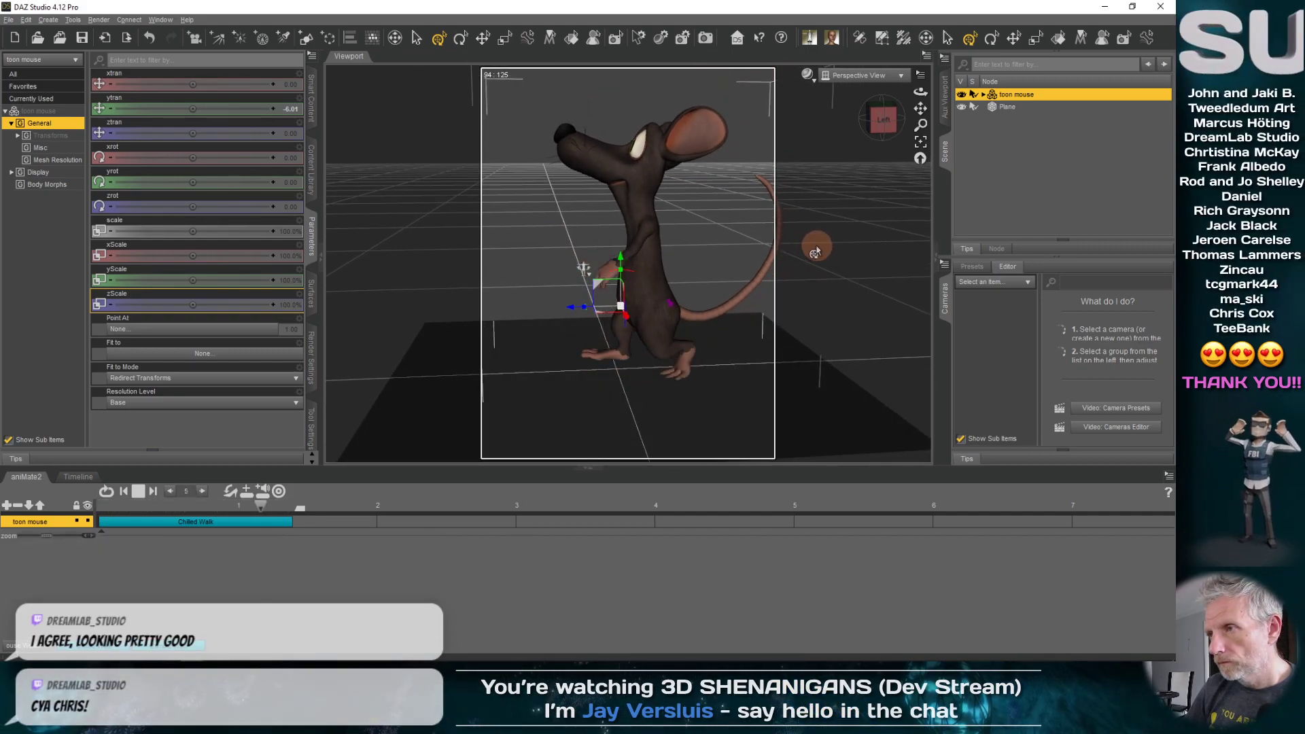
pyautogui.scroll(-3, 814, 258)
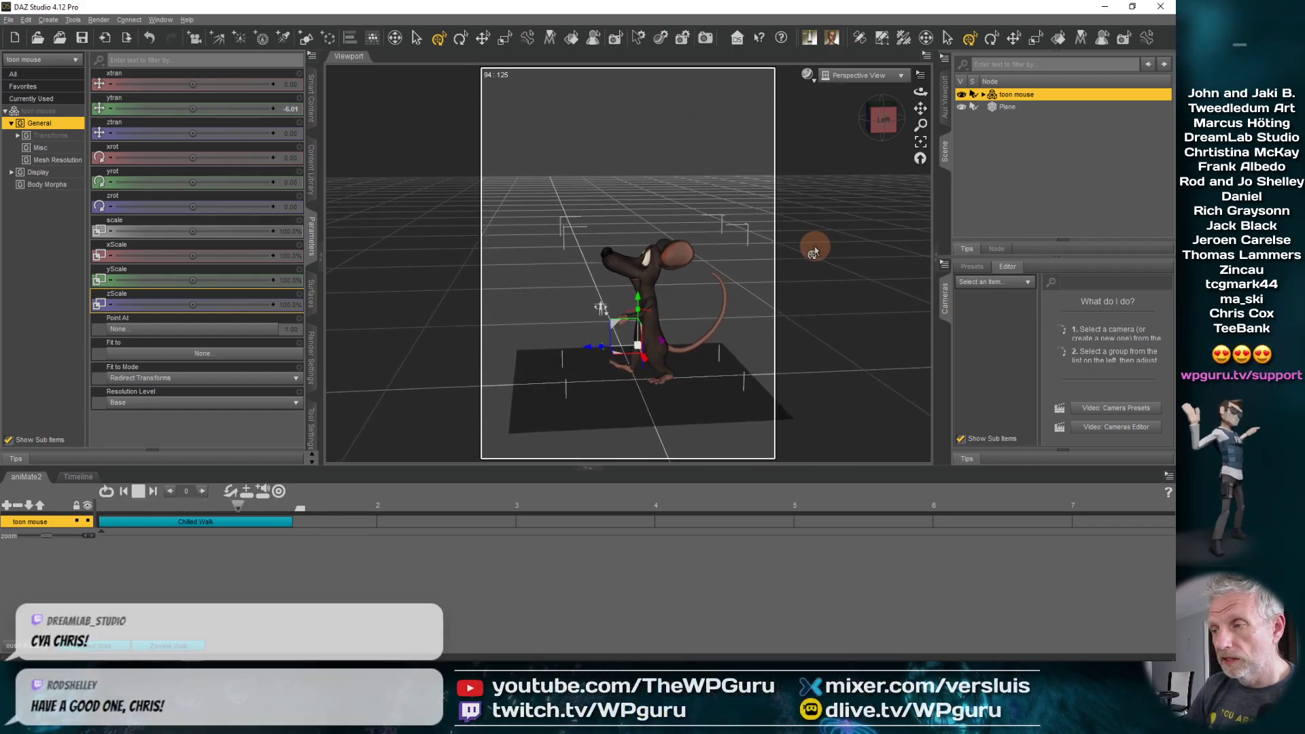
pyautogui.keyDown('alt'); pyautogui.moveTo(824, 239); pyautogui.dragTo(815, 254); pyautogui.keyUp('alt')
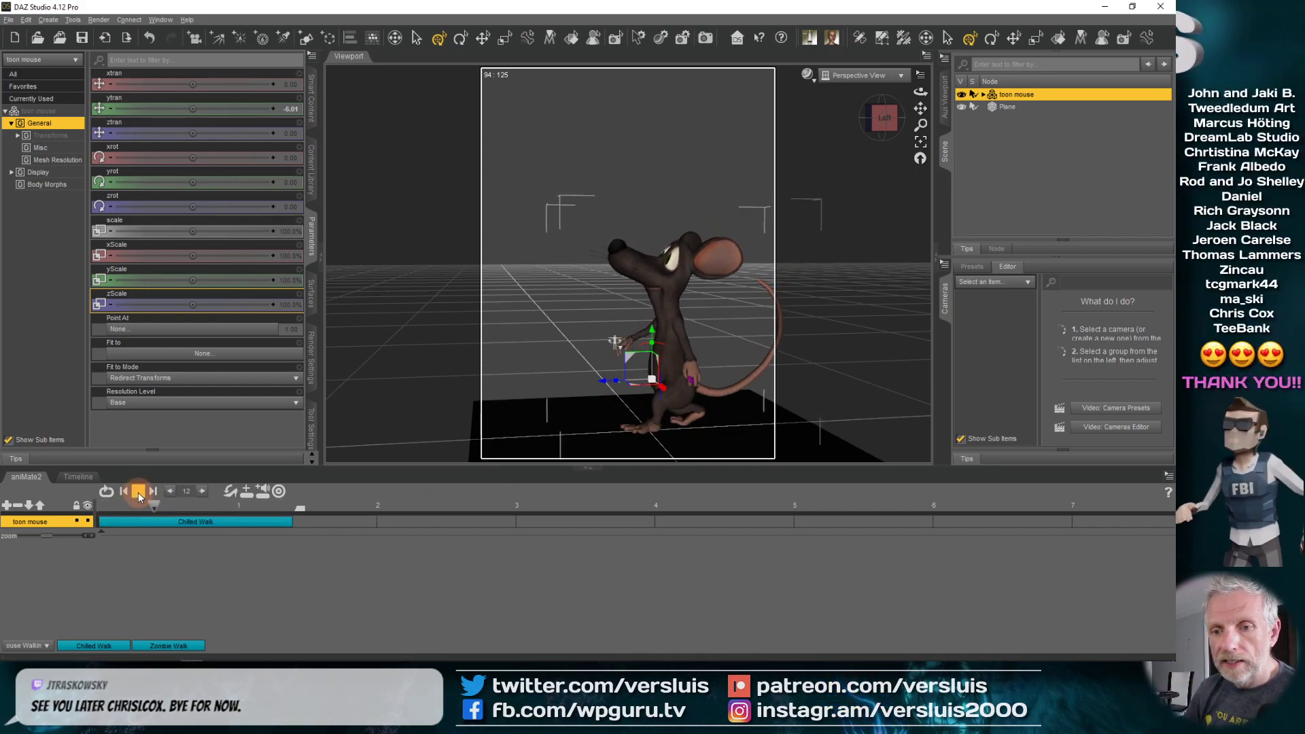
# - Rewind the walk to frame 0 and start saving the scene, creating a DAZ Scenes folder inside Stream Animations
pyautogui.moveTo(198, 507); pyautogui.dragTo(100, 507)
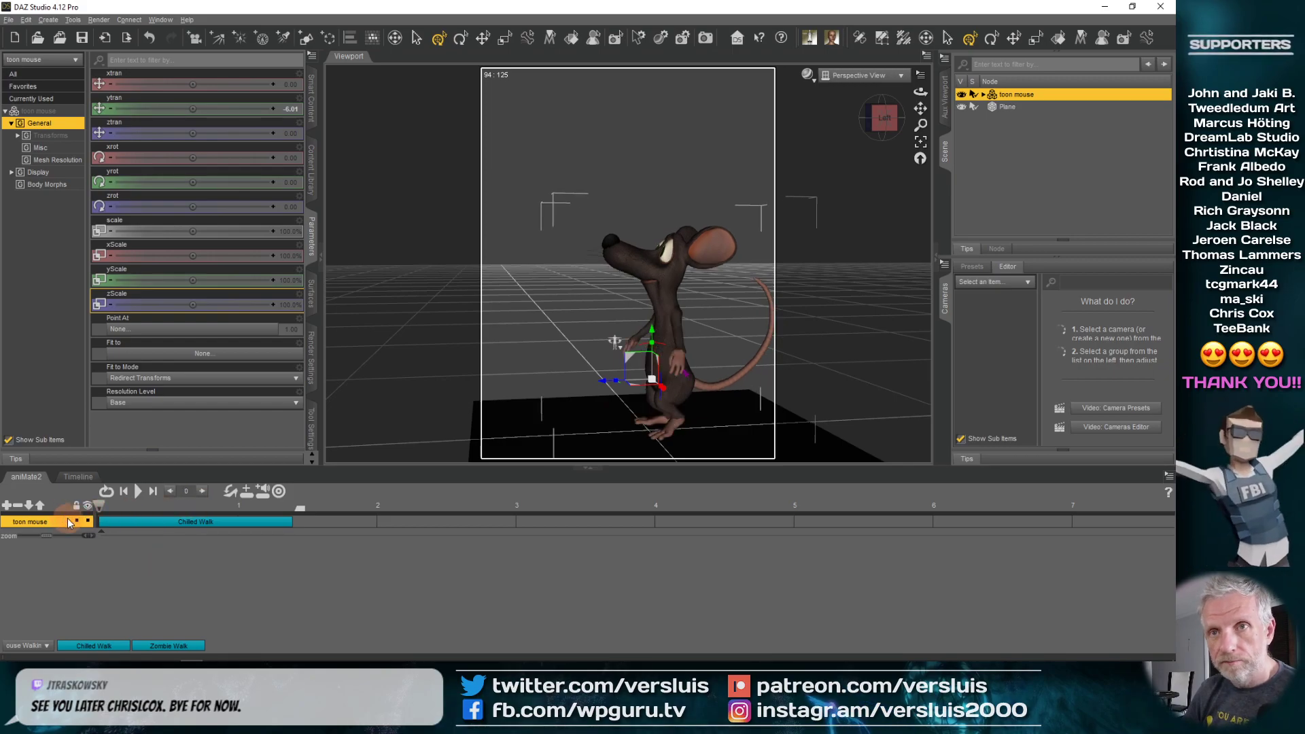
pyautogui.click(8, 20)
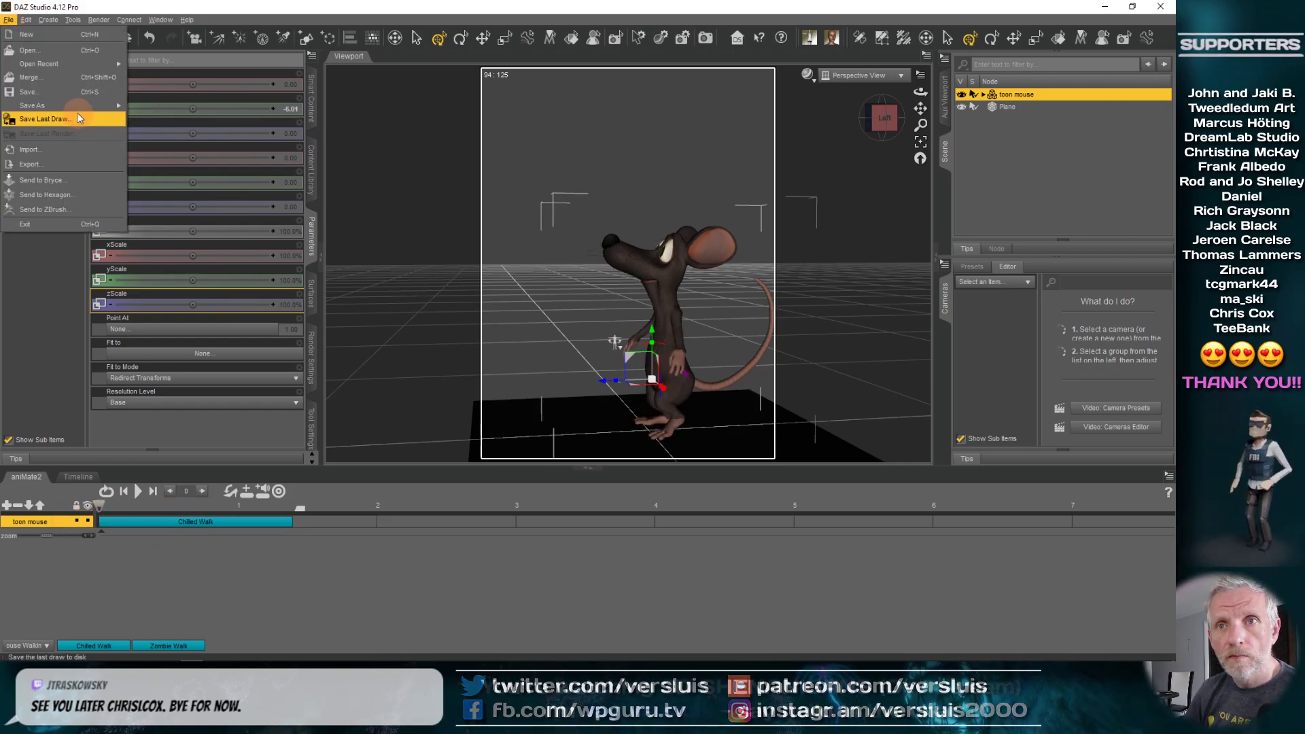
pyautogui.moveTo(78, 113)
pyautogui.click(243, 177)
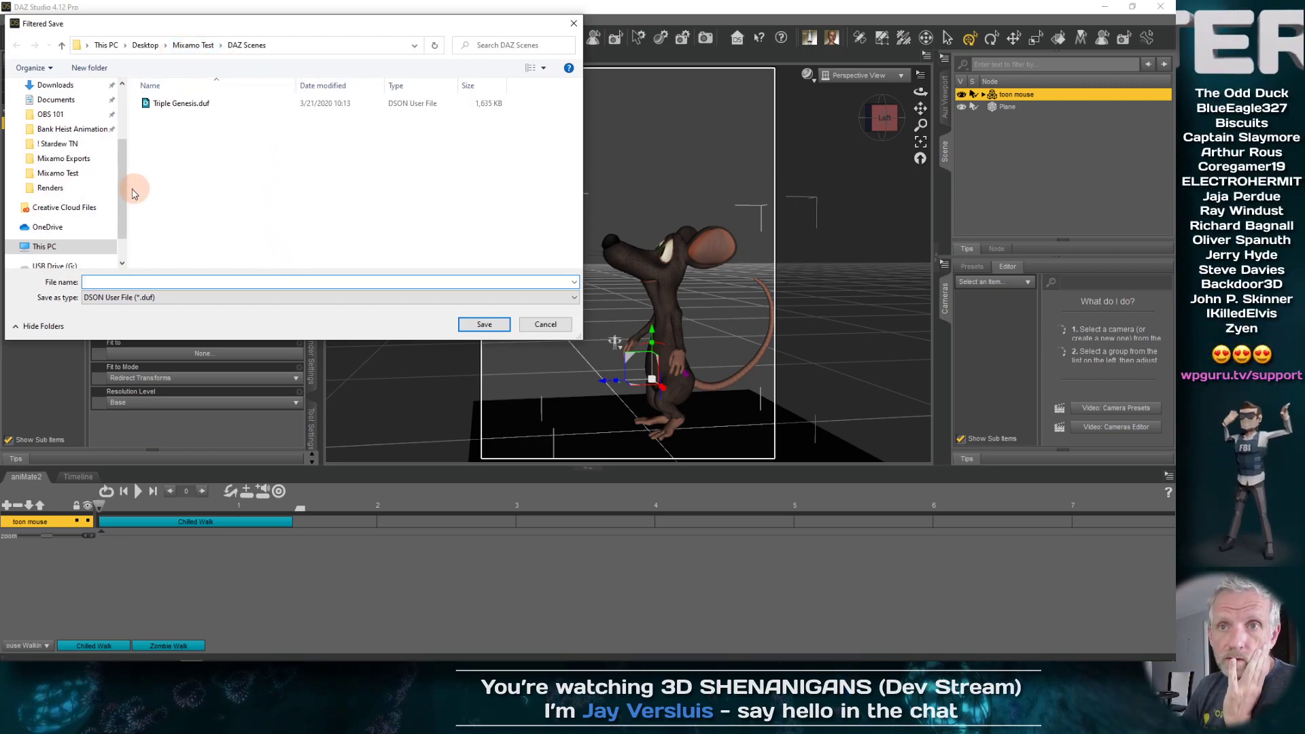
pyautogui.scroll(2, 90, 165)
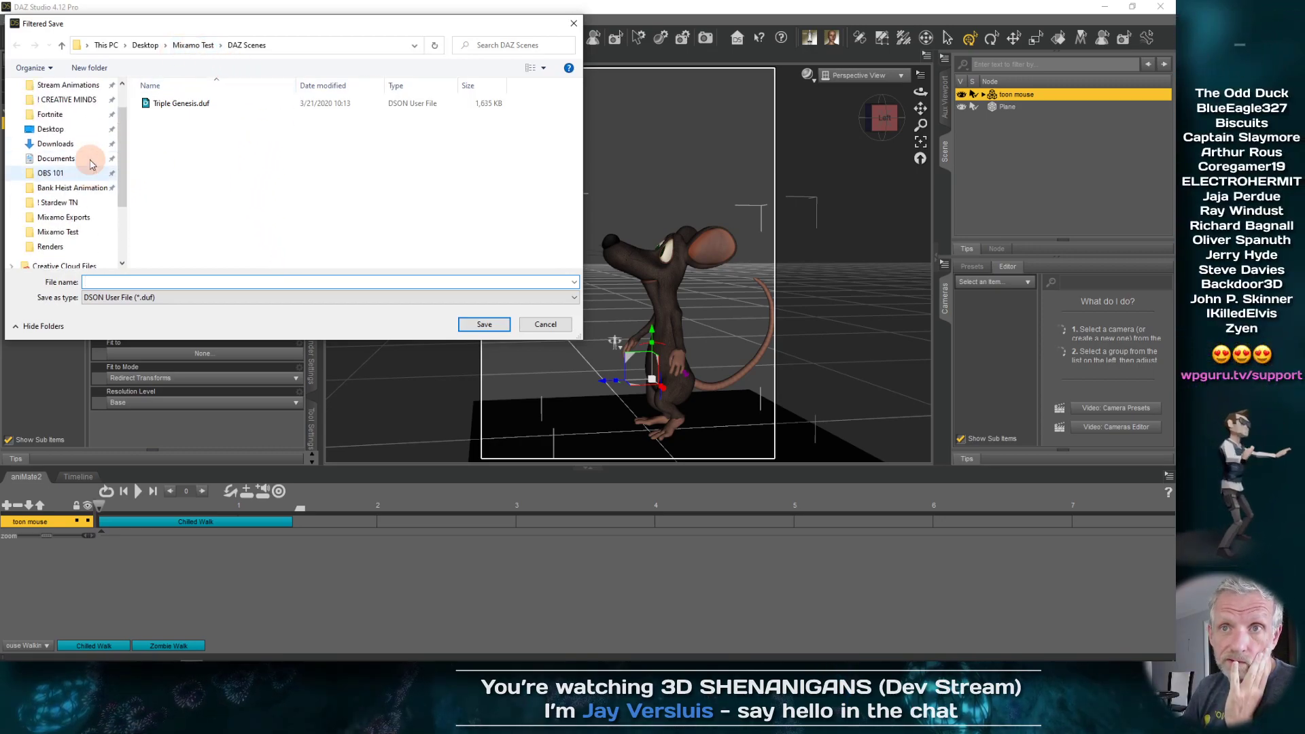
pyautogui.click(68, 124)
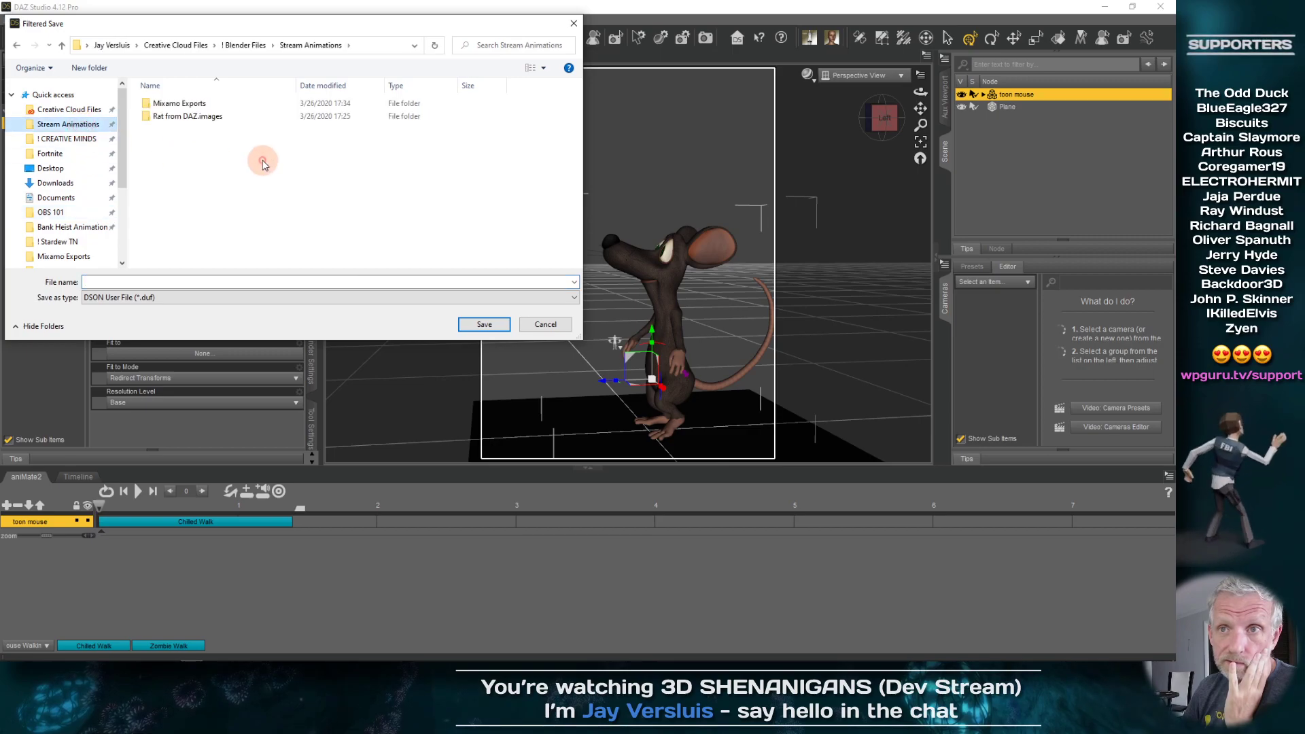
pyautogui.rightClick(183, 189)
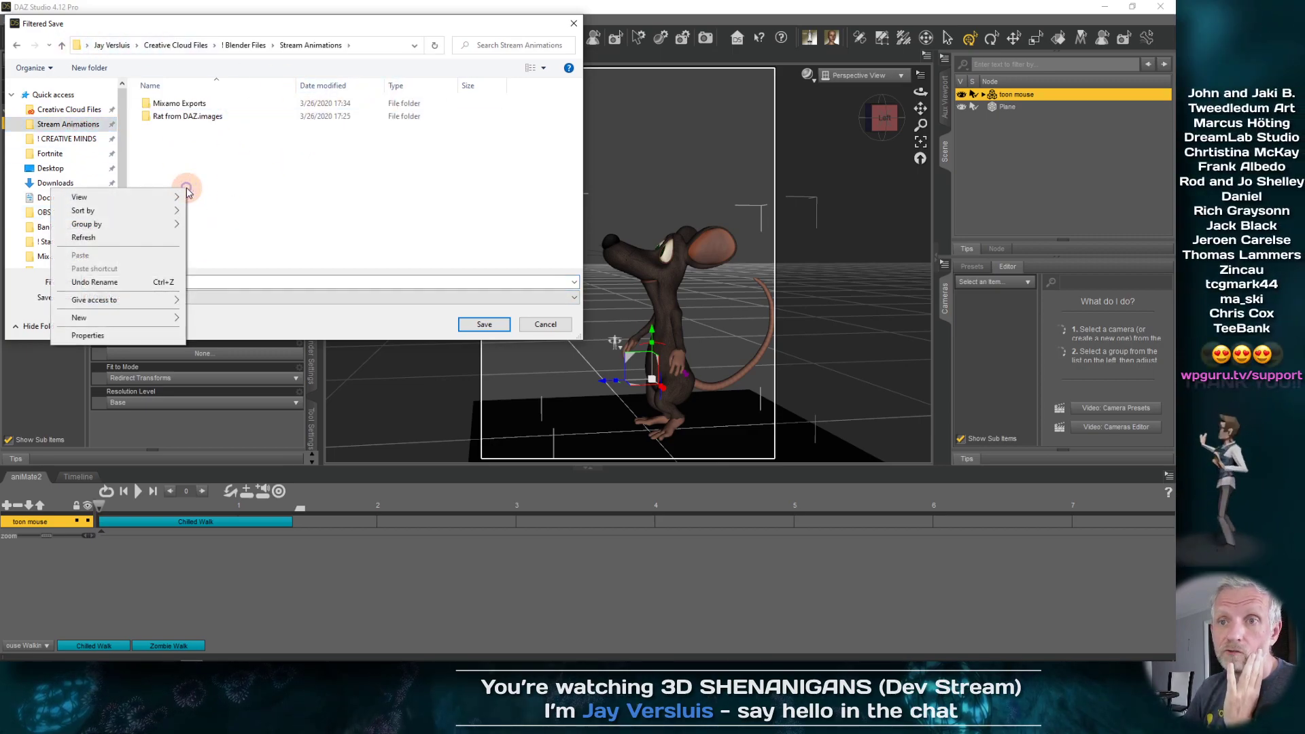
pyautogui.moveTo(161, 318)
pyautogui.click(214, 319)
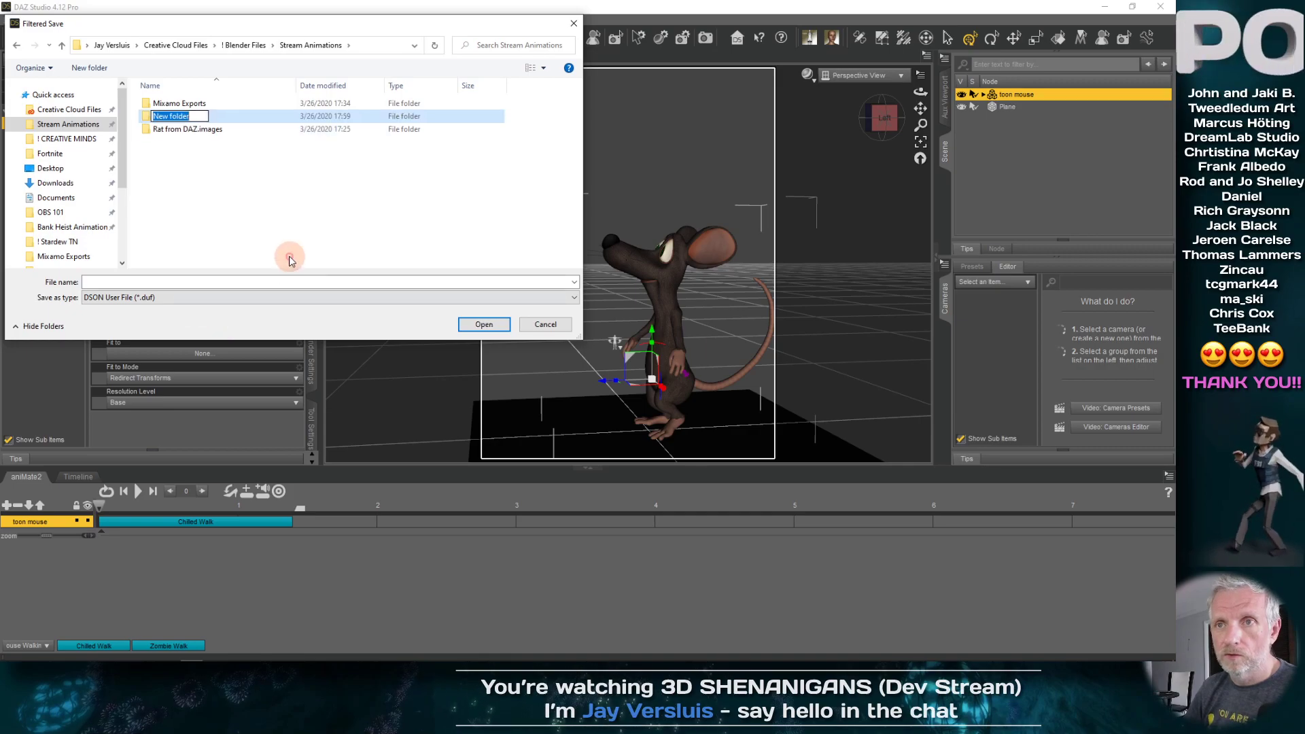
pyautogui.write('DAZ Scenes')
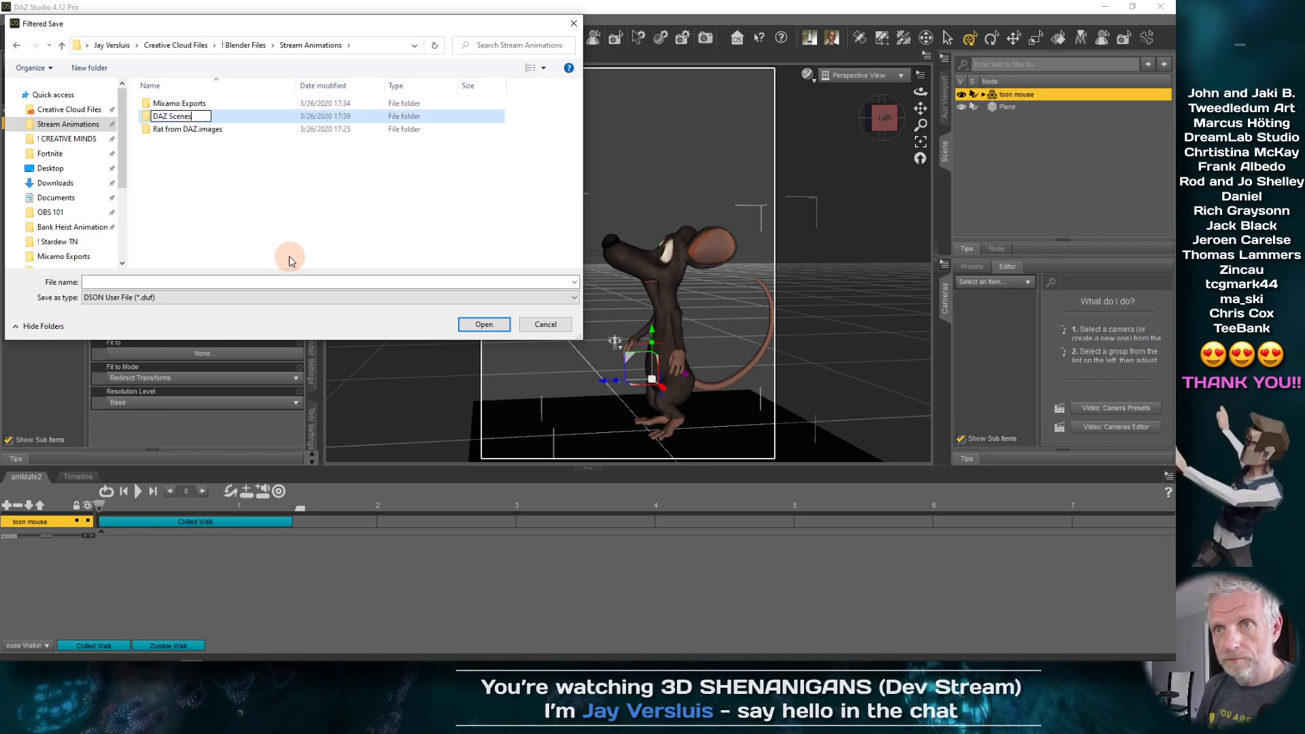
pyautogui.press('Return')
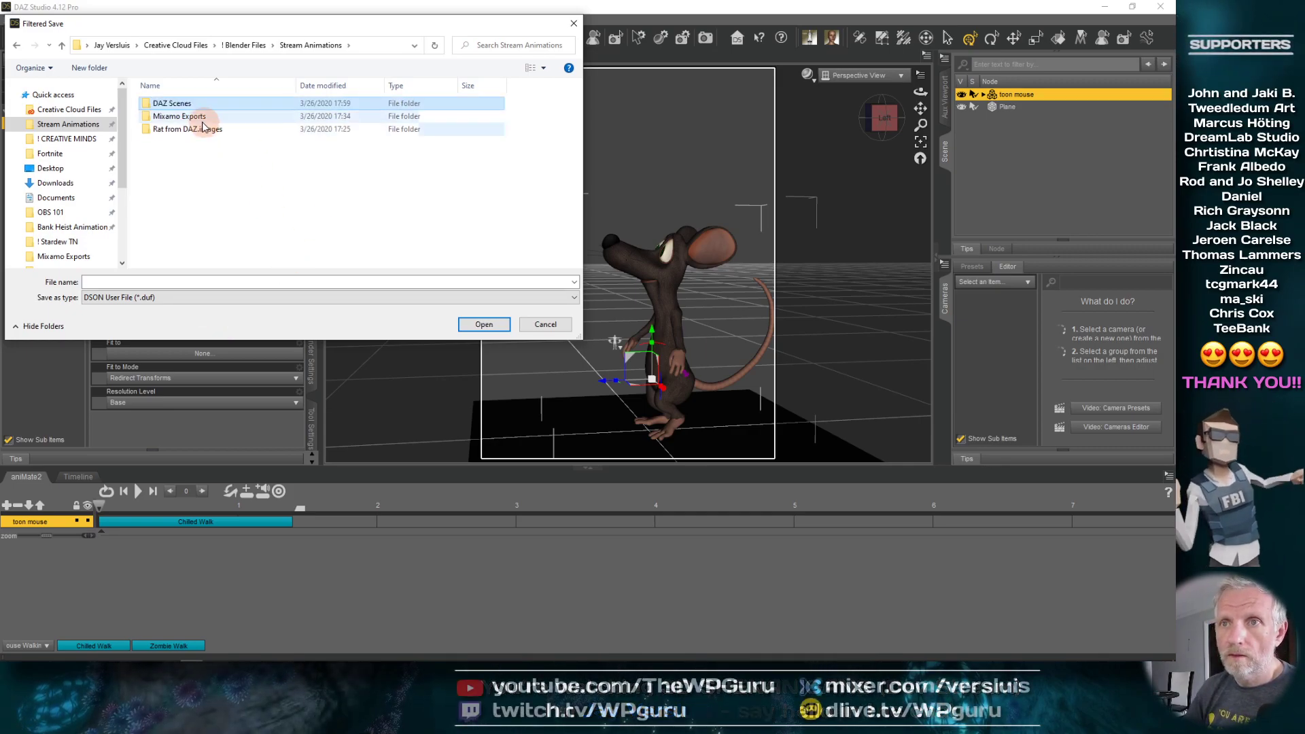
# - Save the scene in the new DAZ Scenes folder as Rat Casual Walk
pyautogui.doubleClick(174, 103)
pyautogui.click(193, 279)
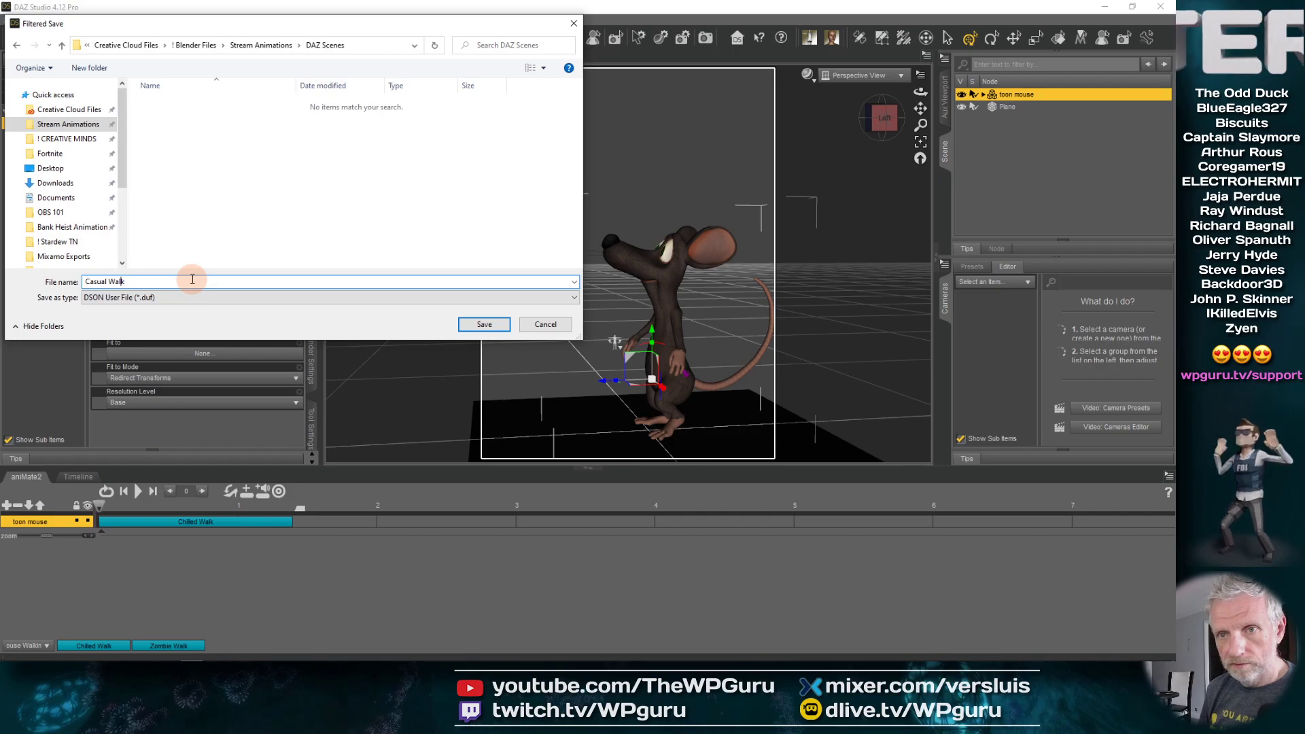
pyautogui.press('Return')
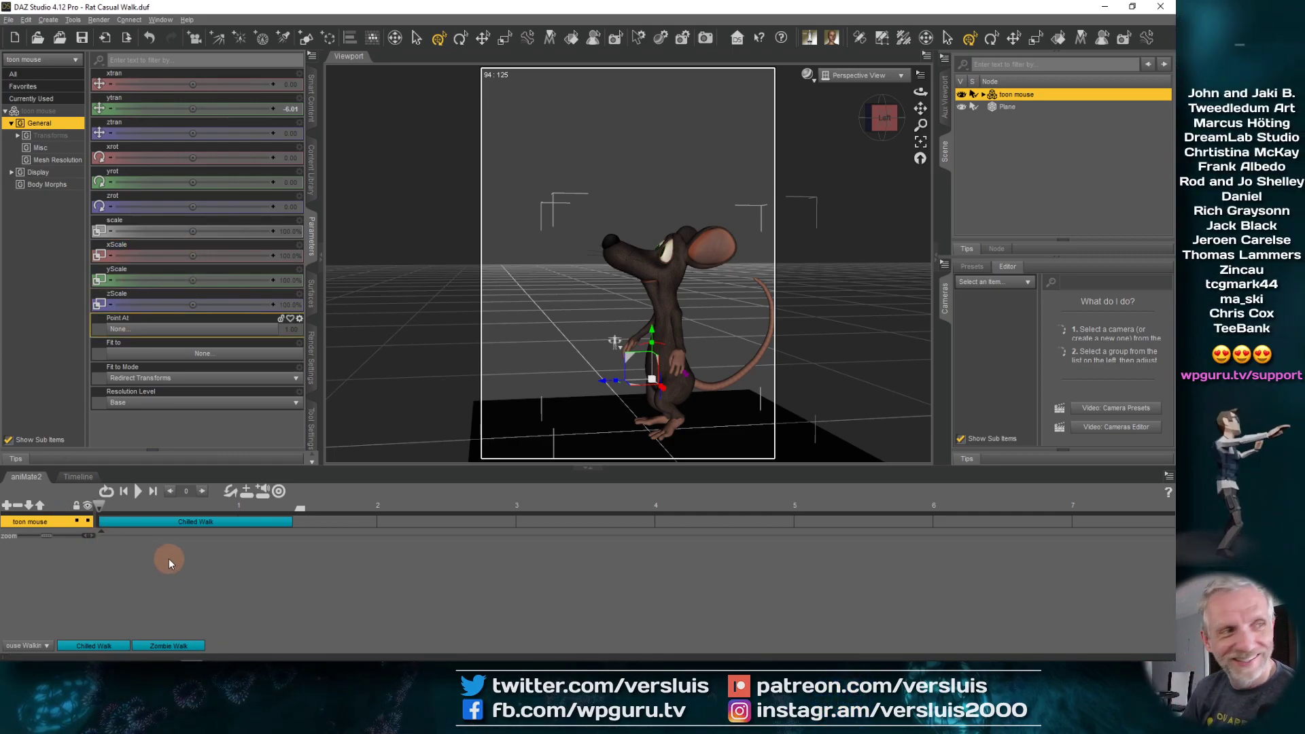
# - Create a new camera named Camera that copies the active perspective view of the mouse
pyautogui.keyDown('alt'); pyautogui.moveTo(524, 389); pyautogui.dragTo(520, 340); pyautogui.keyUp('alt')
pyautogui.moveTo(520, 342); pyautogui.dragTo(542, 370)
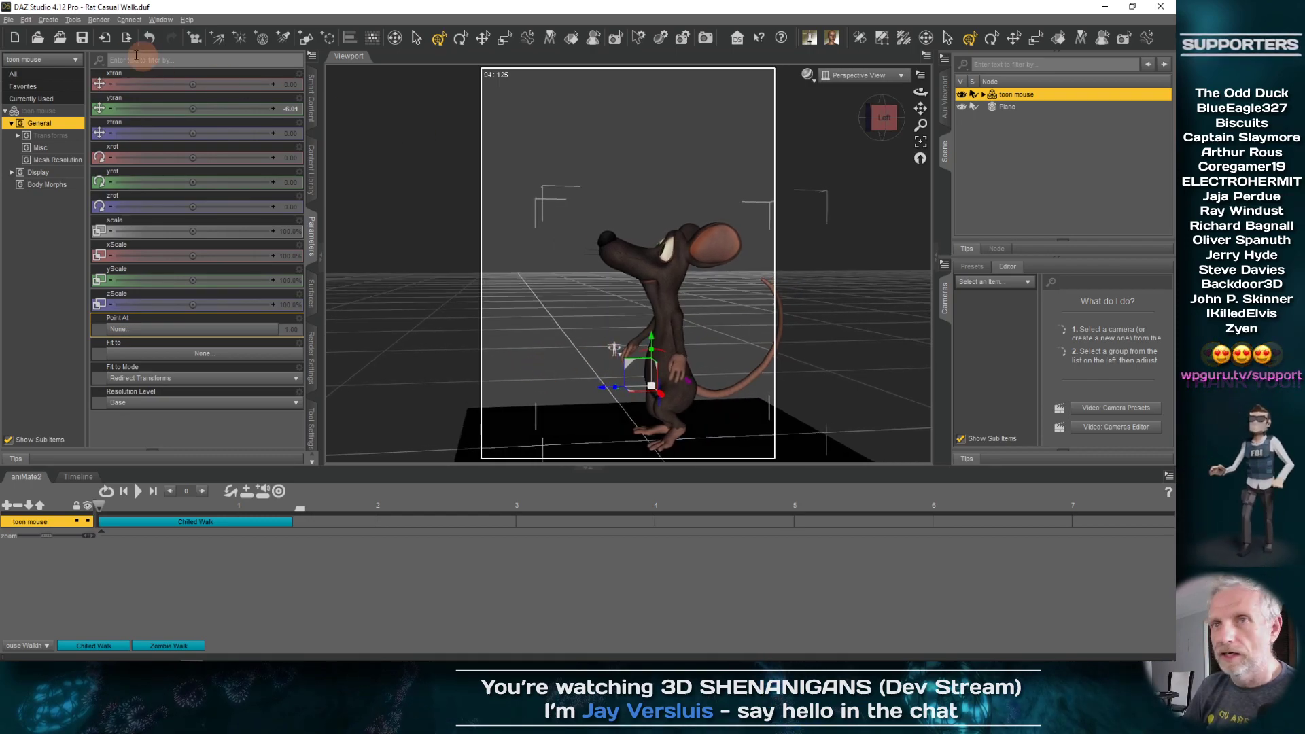
pyautogui.click(58, 24)
pyautogui.click(58, 38)
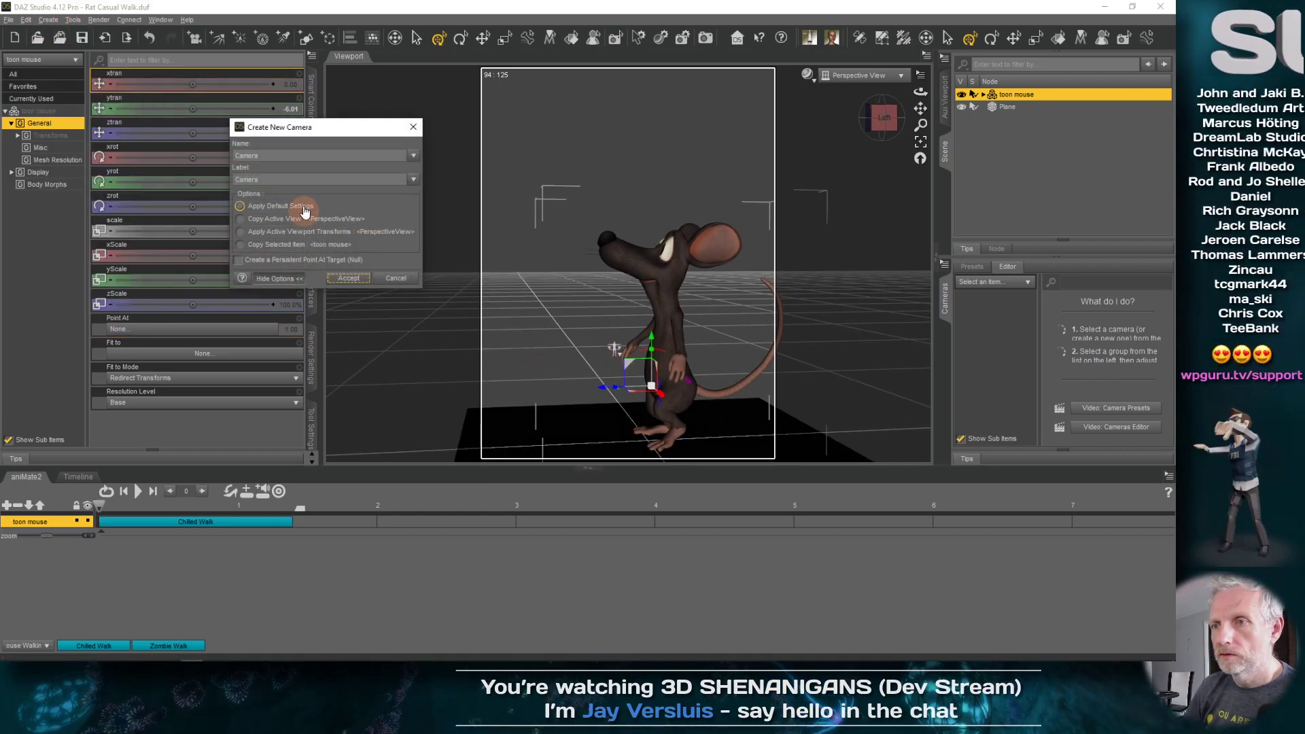
pyautogui.click(304, 219)
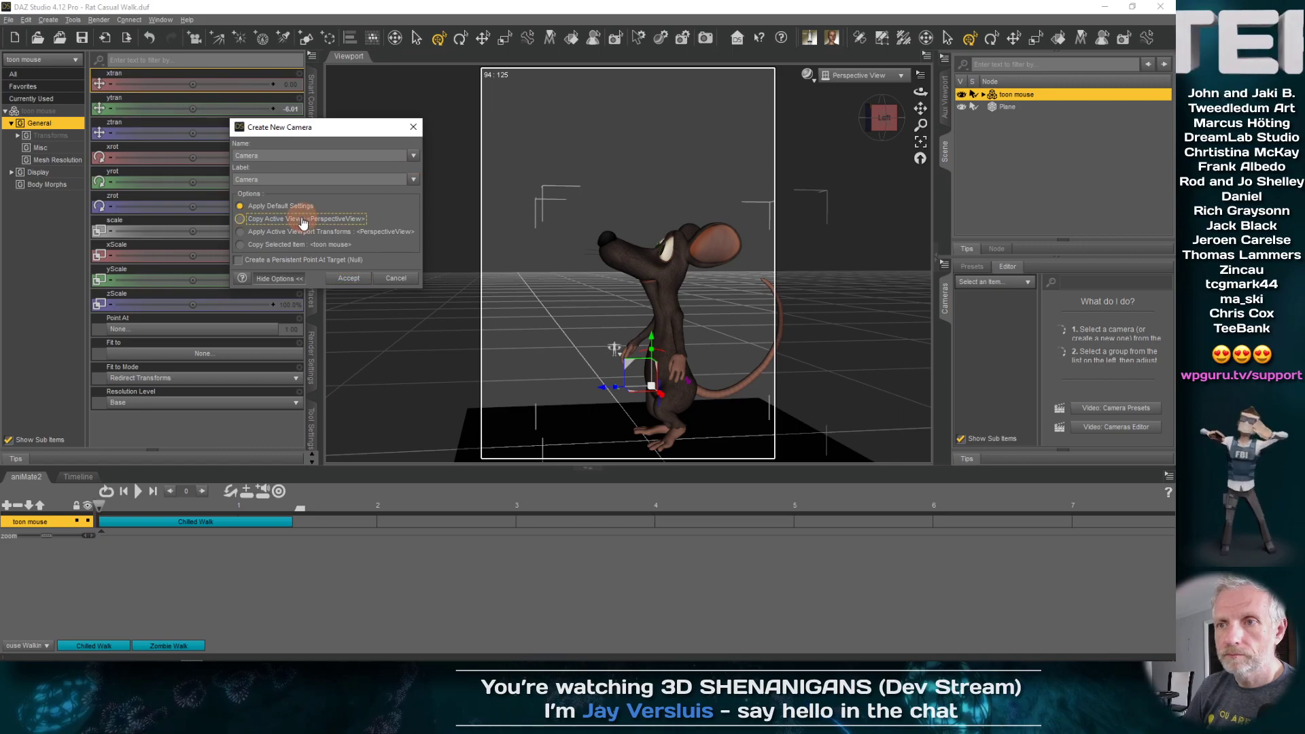
pyautogui.click(348, 279)
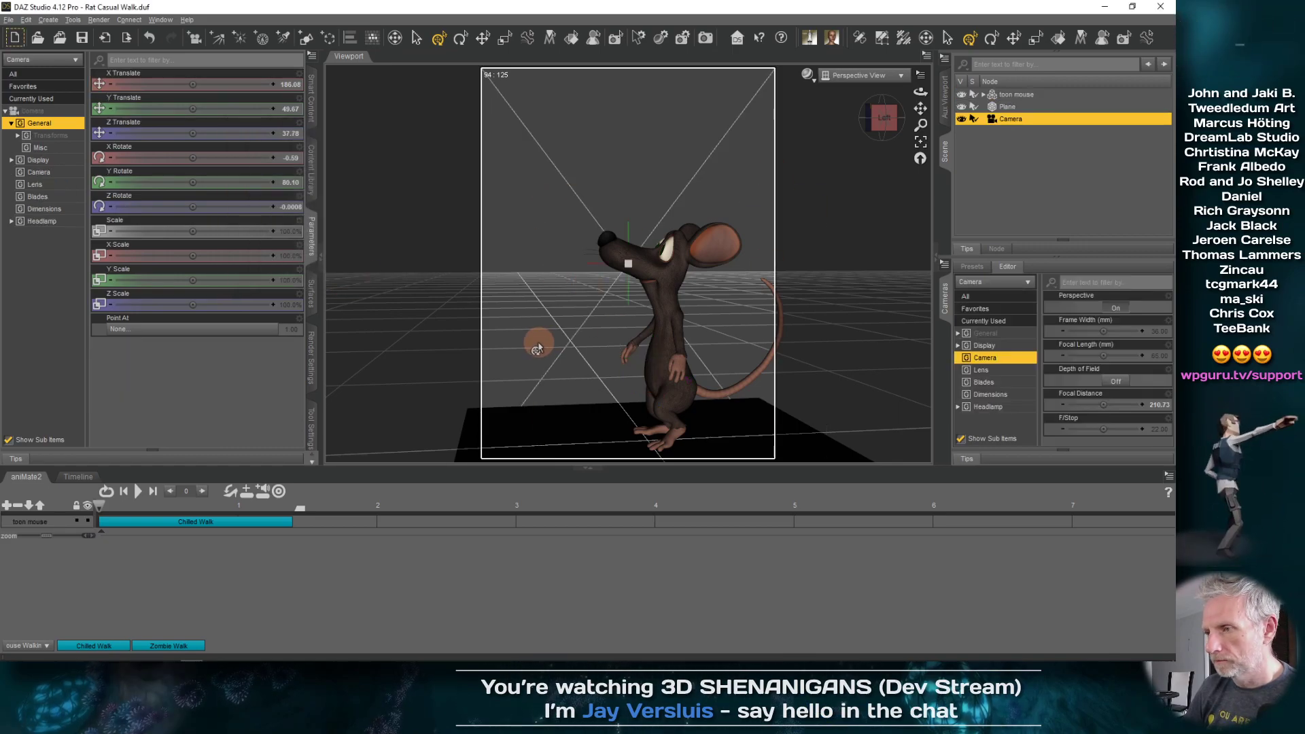
# - View the mouse from the front and above, play the Chilled Walk briefly and return to frame 0
pyautogui.moveTo(520, 316); pyautogui.dragTo(511, 318)
pyautogui.click(204, 534)
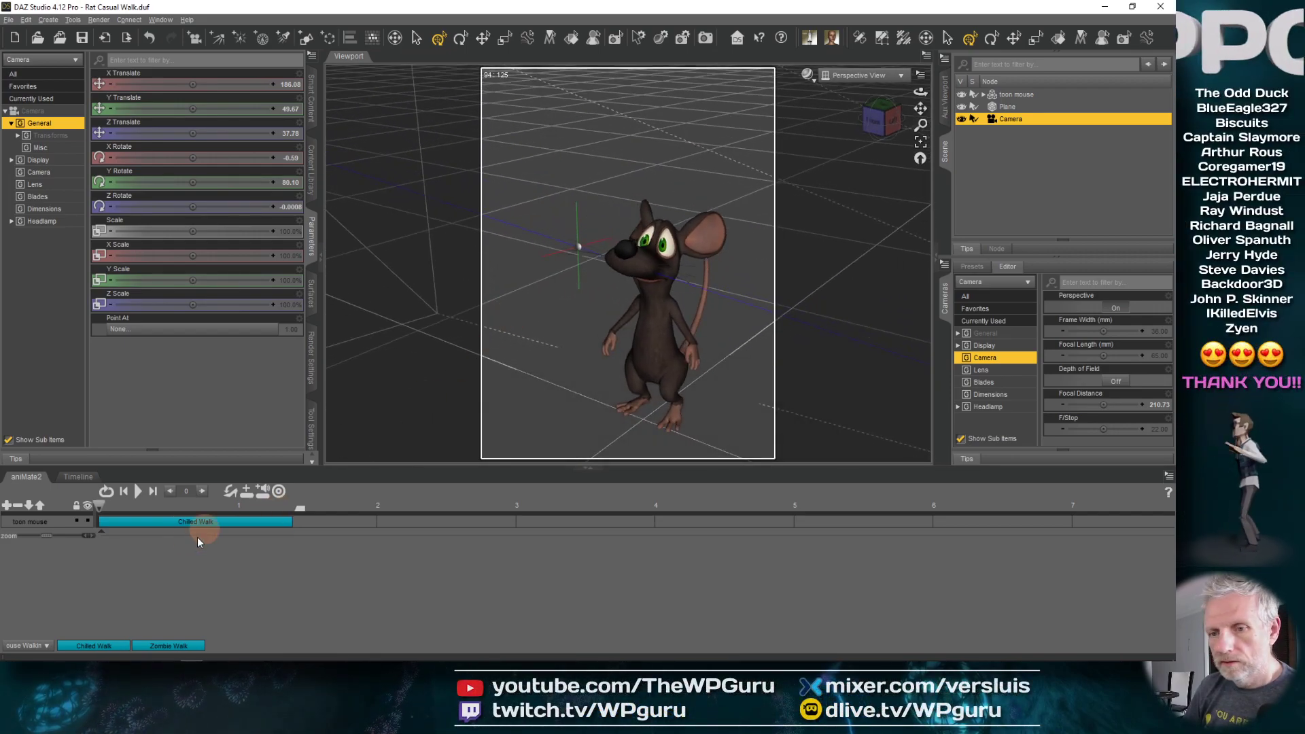
pyautogui.click(137, 492)
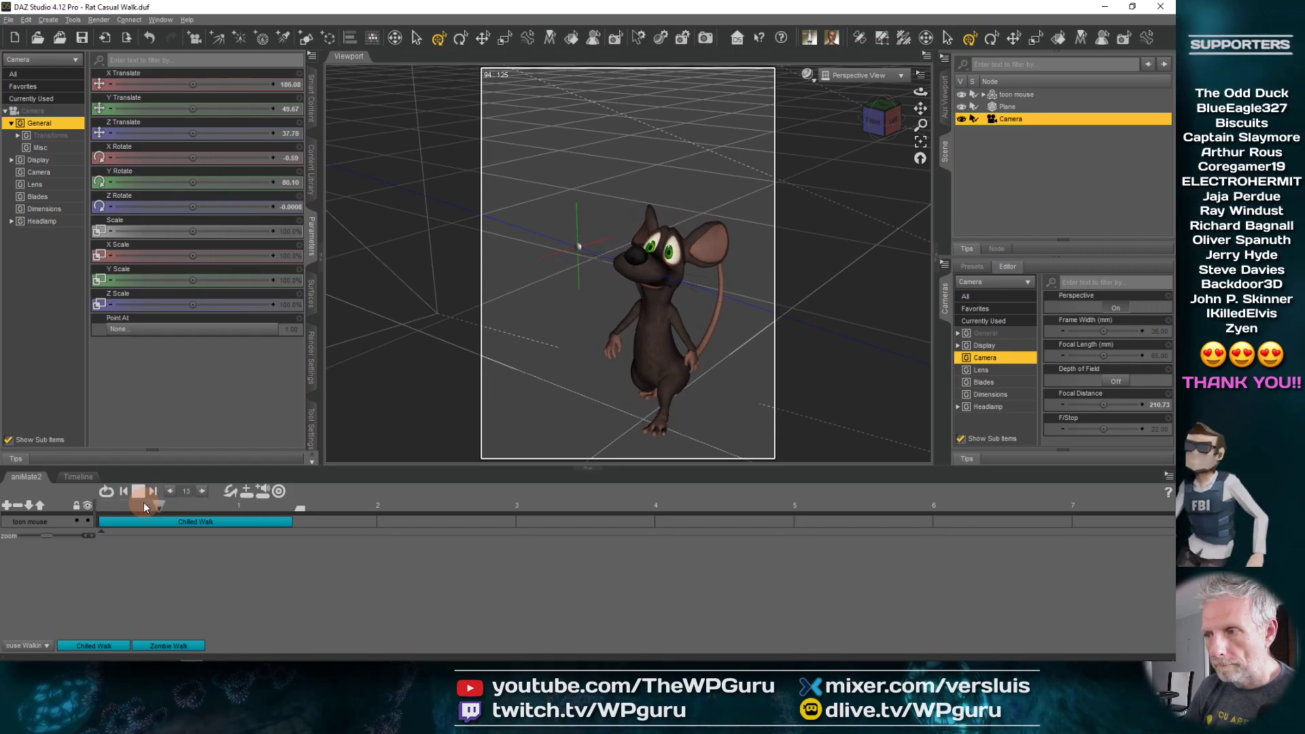
pyautogui.click(139, 492)
pyautogui.click(149, 509)
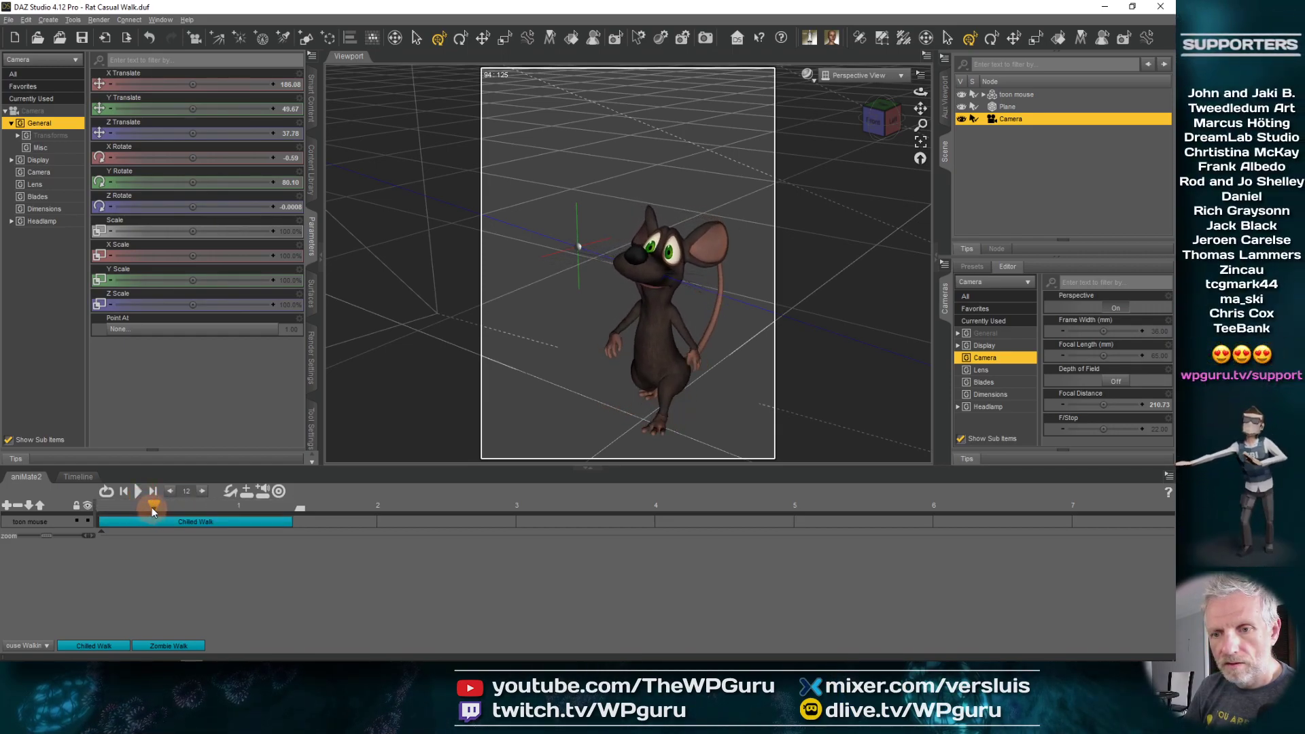
pyautogui.moveTo(153, 507); pyautogui.dragTo(74, 522)
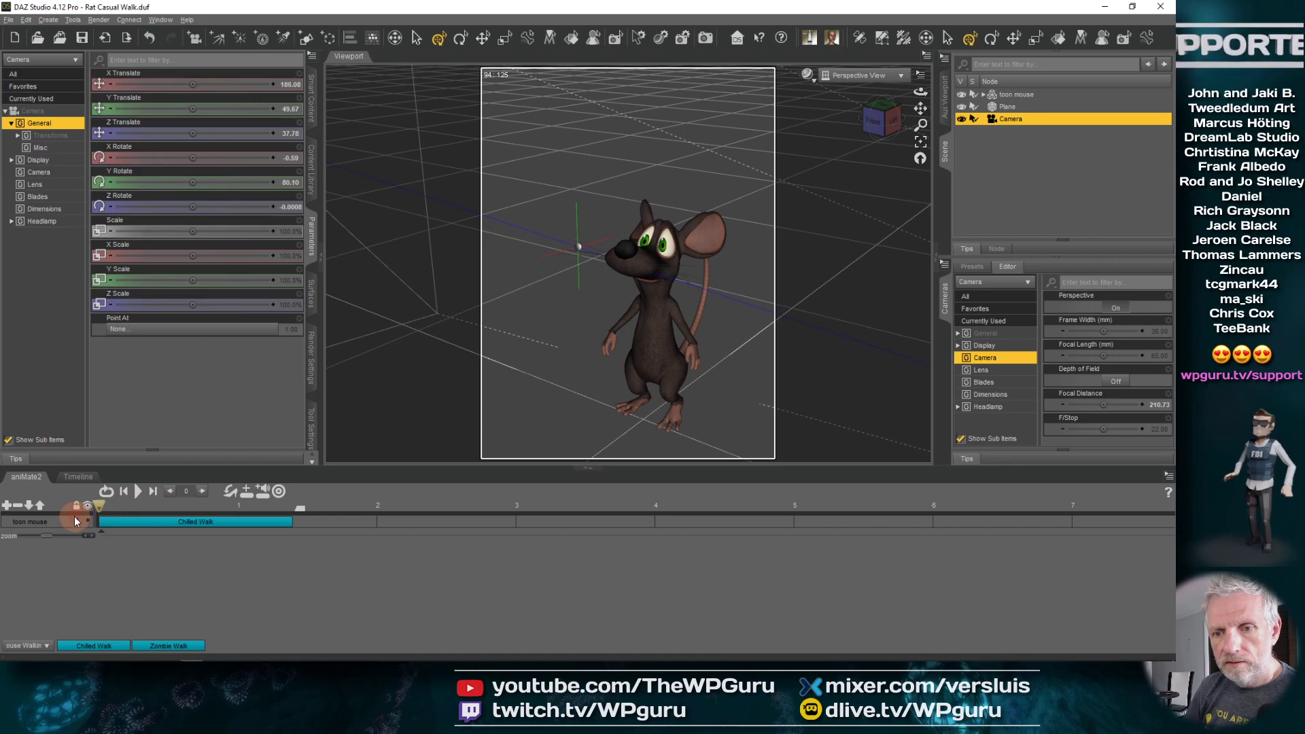
# - Select the toon mouse and add a sub track beneath its Chilled Walk track in aniMate2
pyautogui.click(9, 507)
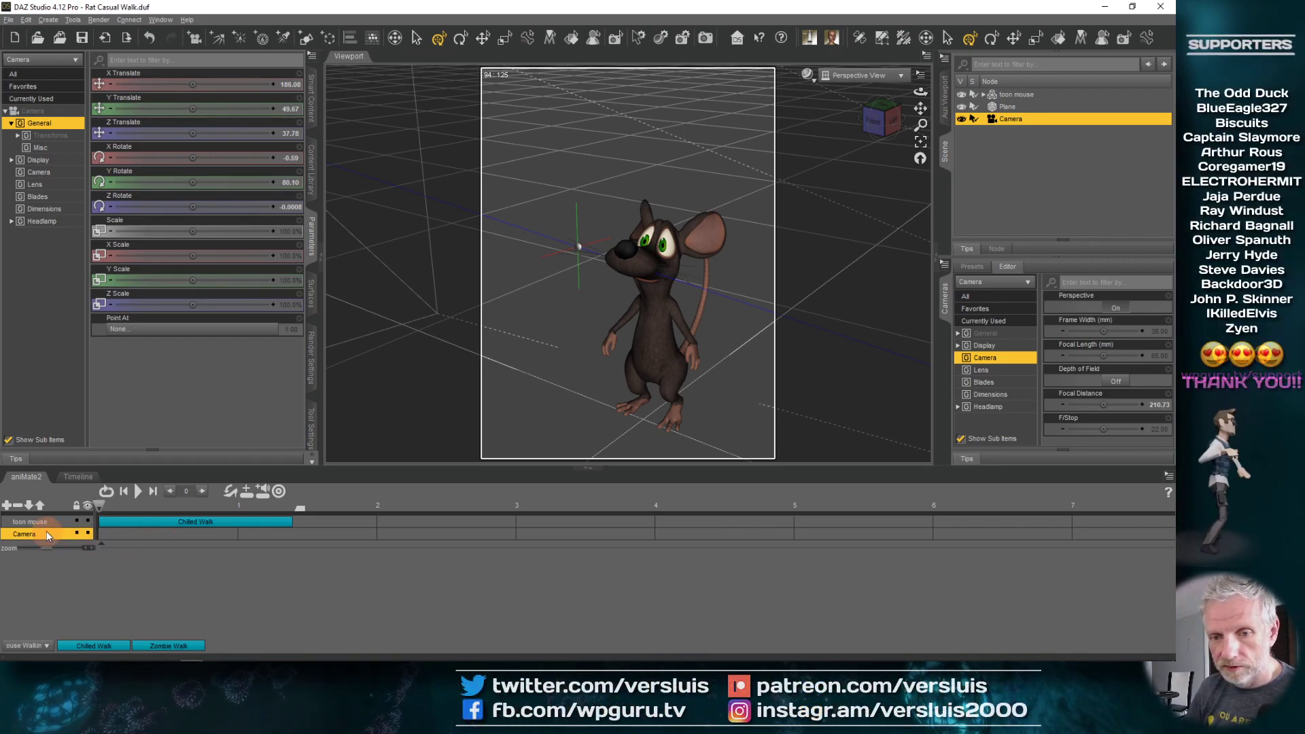
pyautogui.click(18, 505)
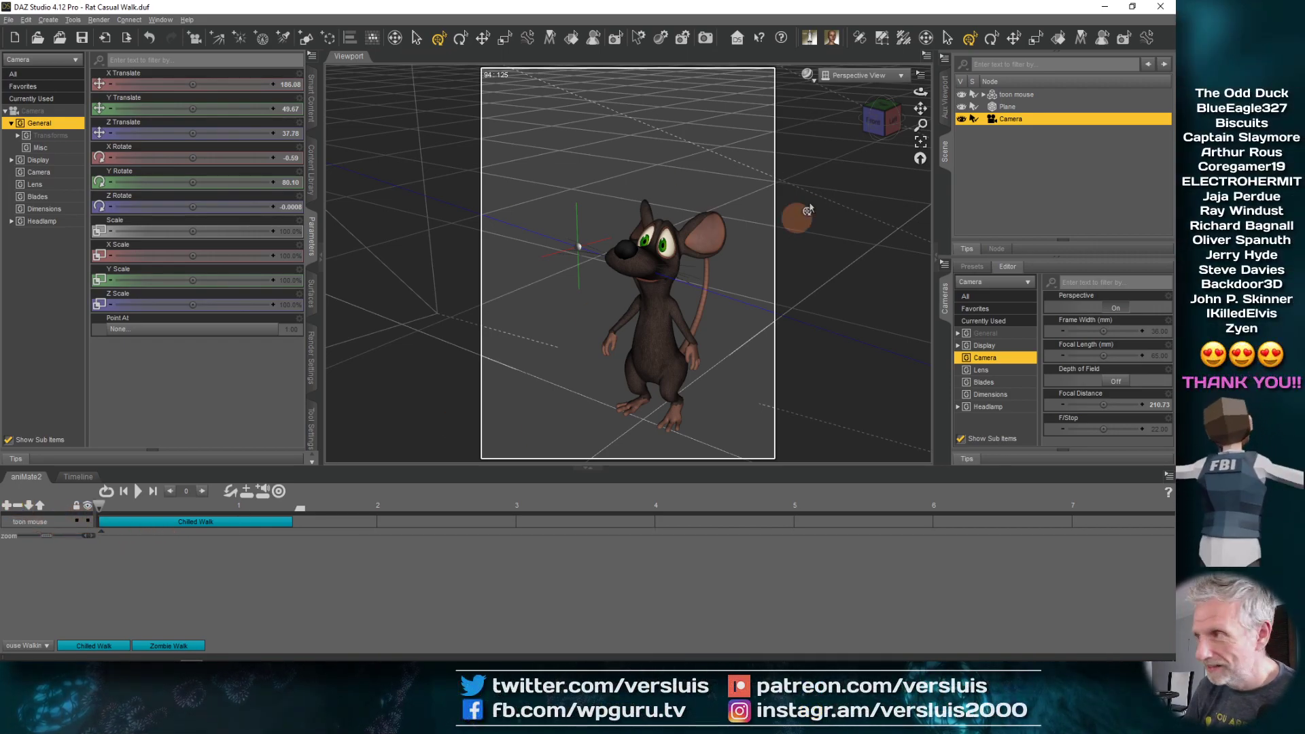
pyautogui.doubleClick(1014, 96)
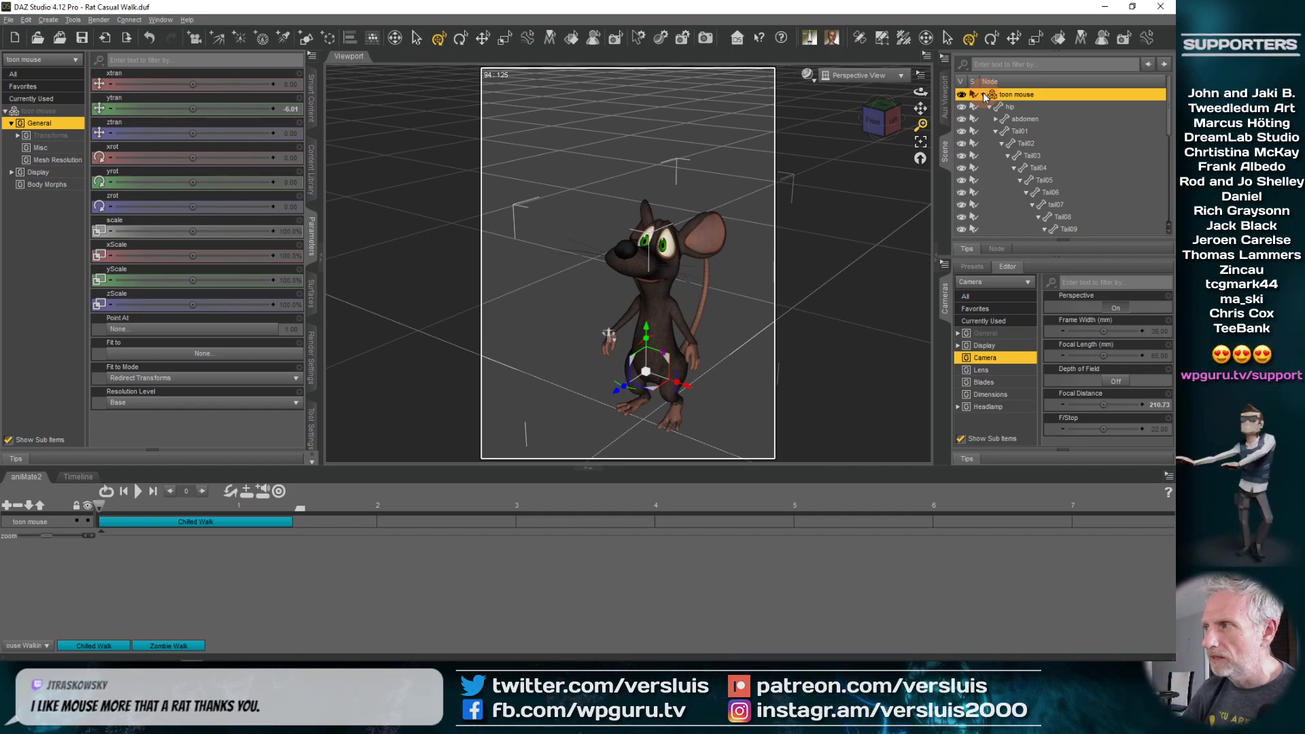
pyautogui.click(982, 95)
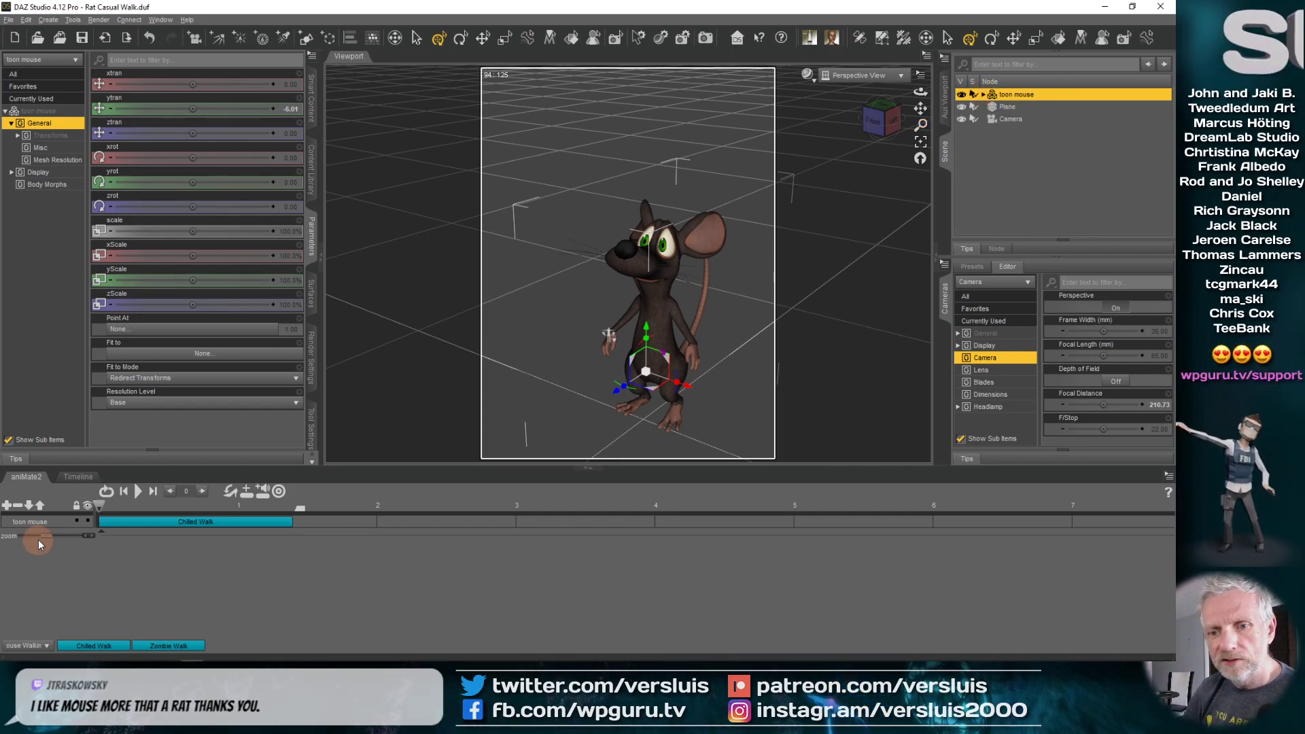
pyautogui.click(88, 521)
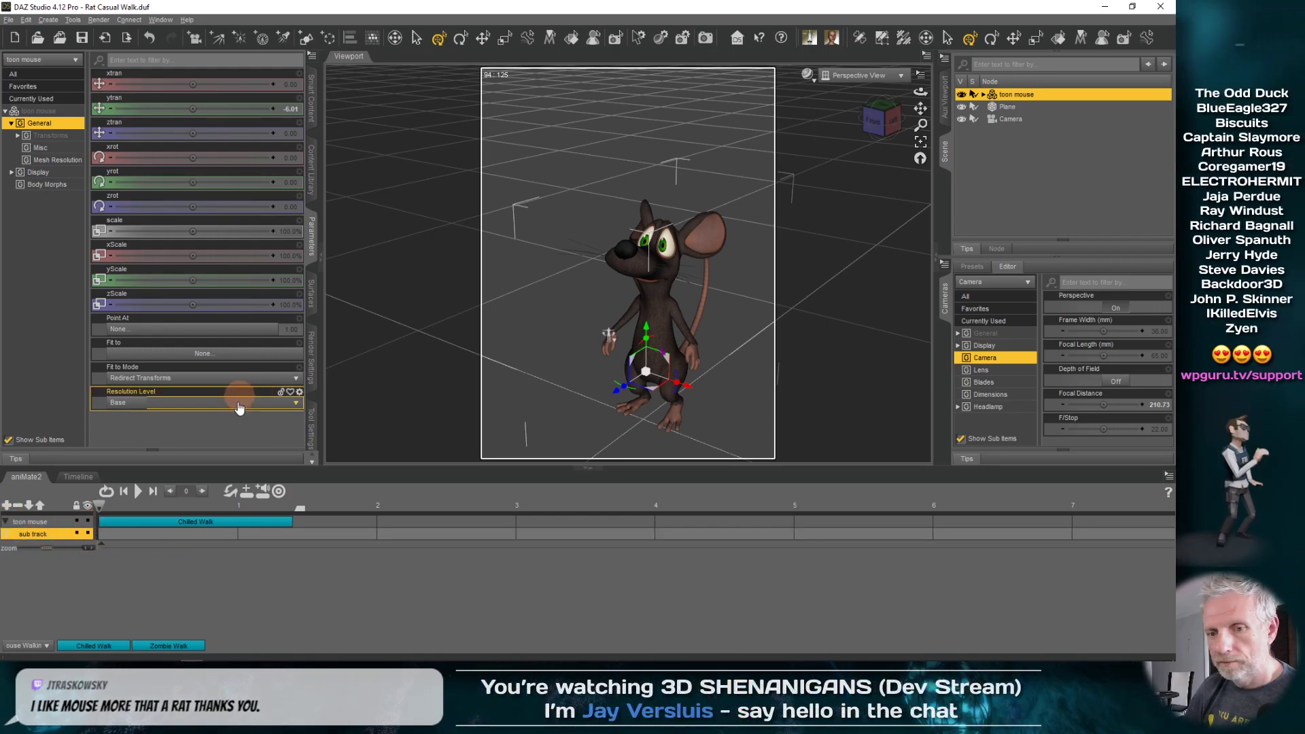
# - Place the Mouse Eye Blink aniBlock from the Thriller Mouse set at the sub track's start and scrub through the walk
pyautogui.click(48, 643)
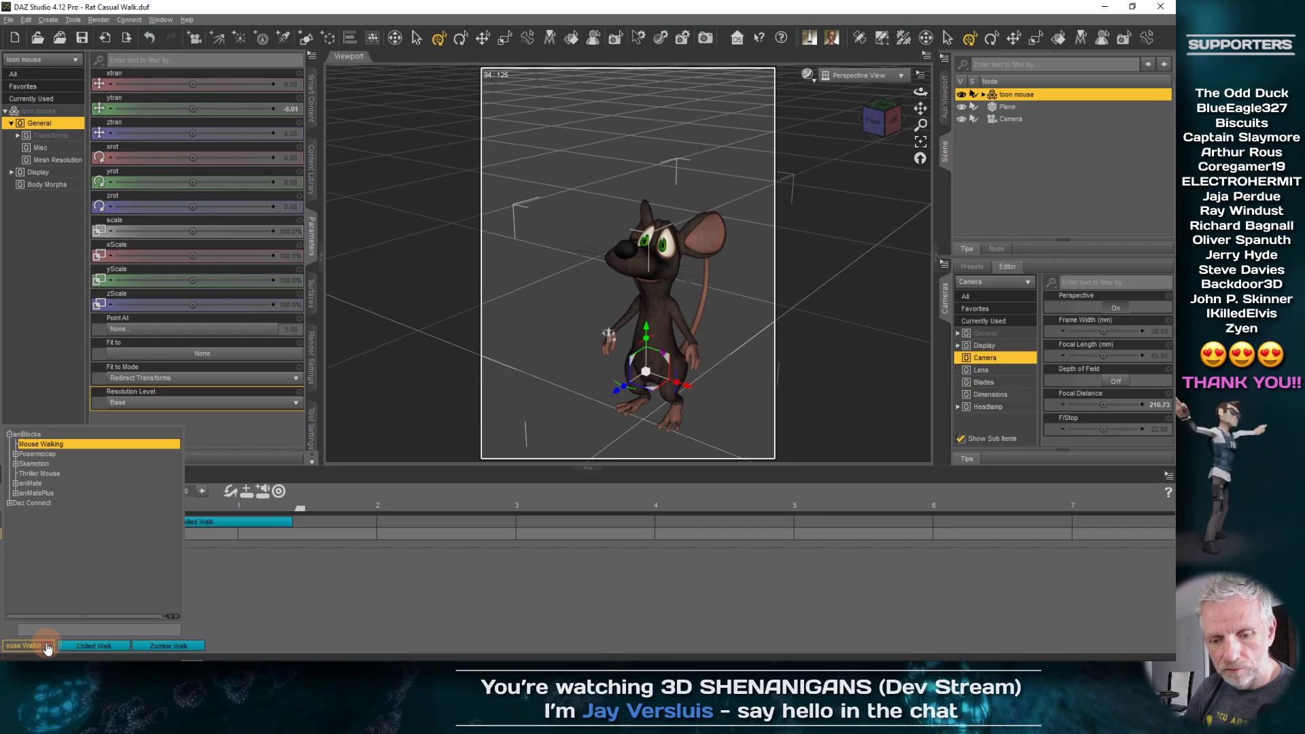
pyautogui.click(52, 474)
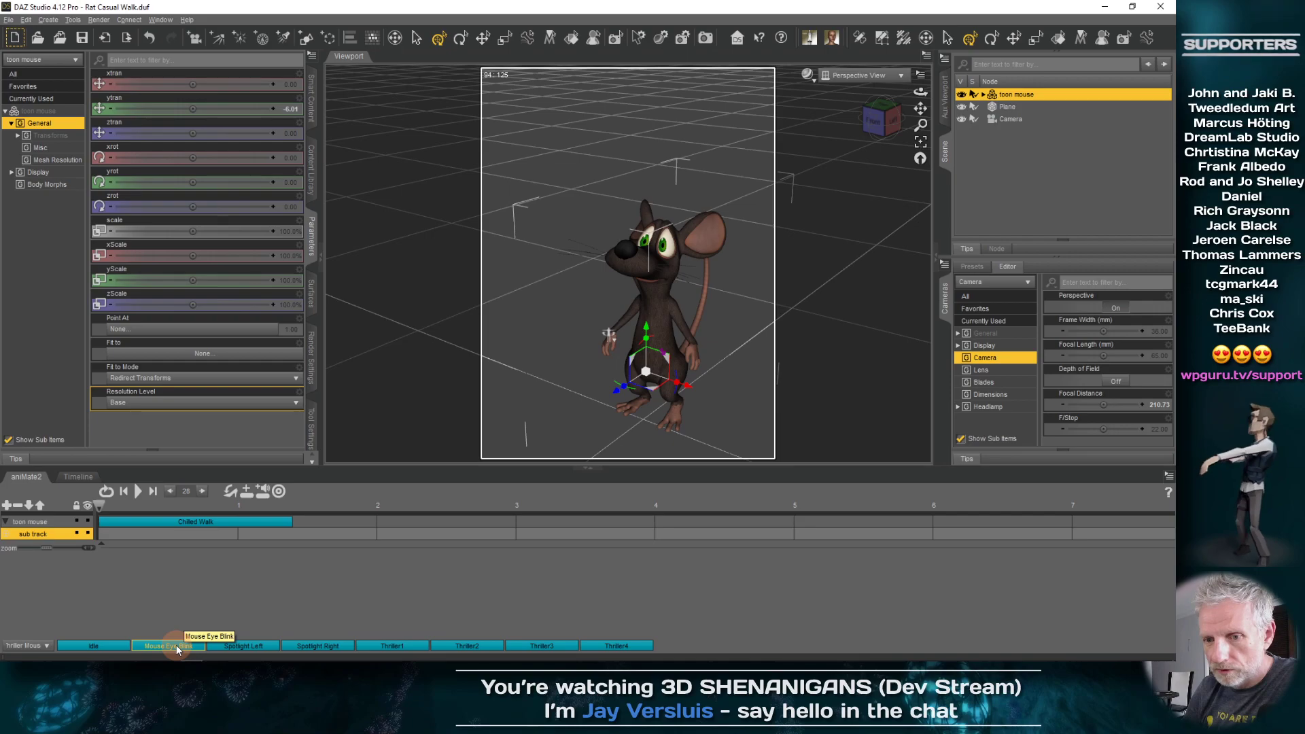
pyautogui.moveTo(177, 646)
pyautogui.mouseDown()
pyautogui.moveTo(166, 653)
pyautogui.moveTo(146, 554)
pyautogui.moveTo(120, 532)
pyautogui.moveTo(190, 532)
pyautogui.moveTo(163, 533)
pyautogui.mouseUp()
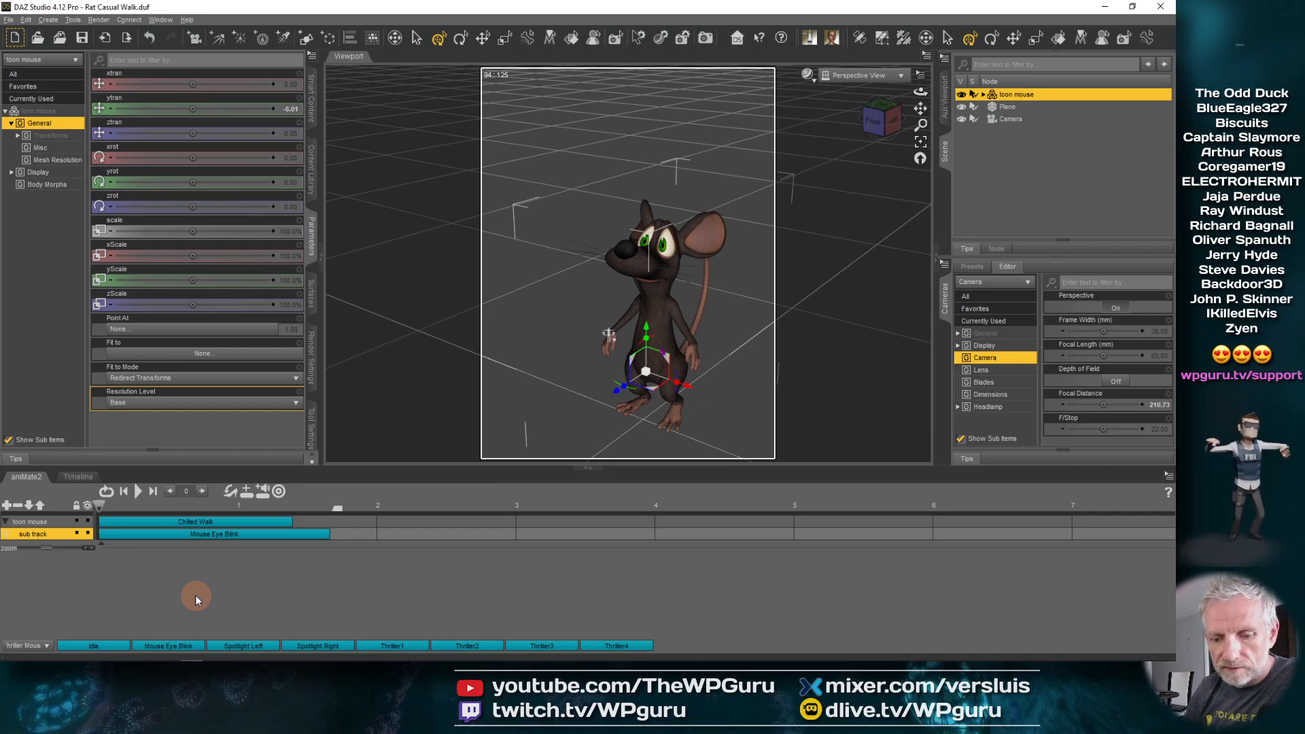
pyautogui.click(185, 523)
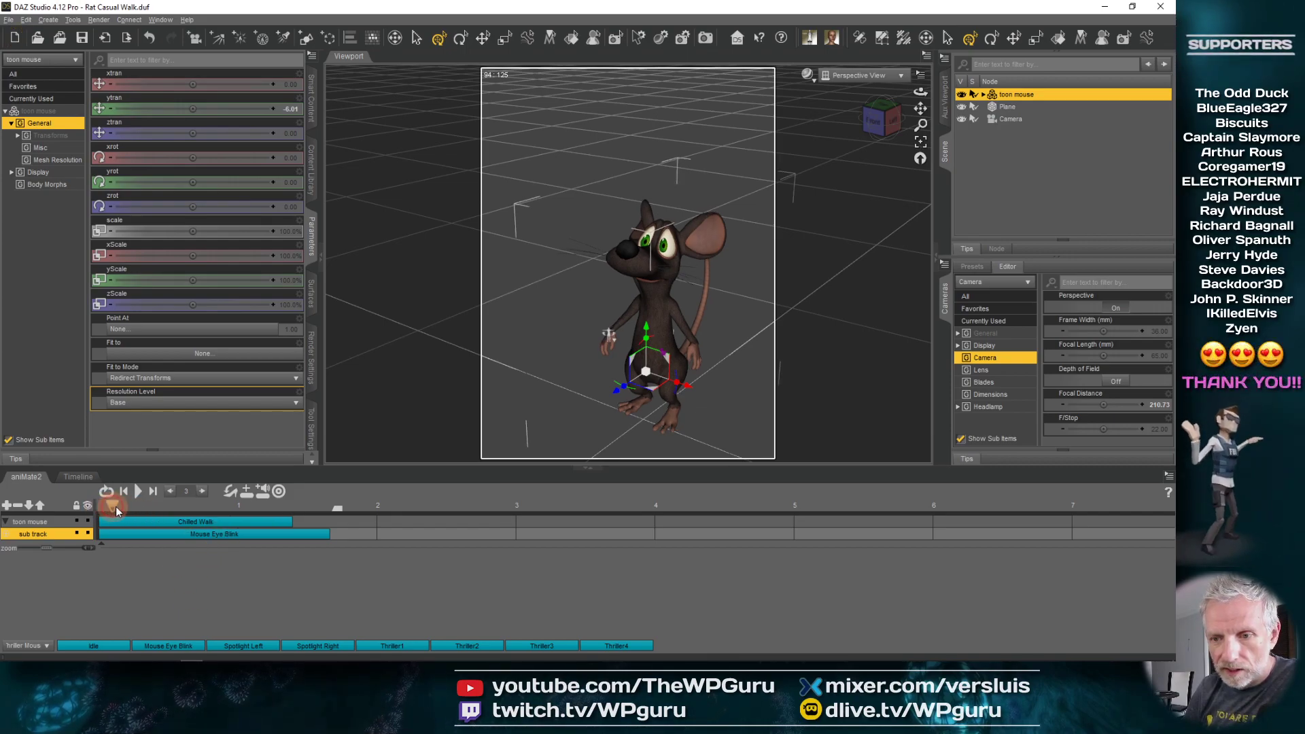
pyautogui.moveTo(115, 507); pyautogui.dragTo(283, 508)
# - Extend the Chilled Walk aniBlock so that the walk cycle repeats three times
pyautogui.click(251, 523)
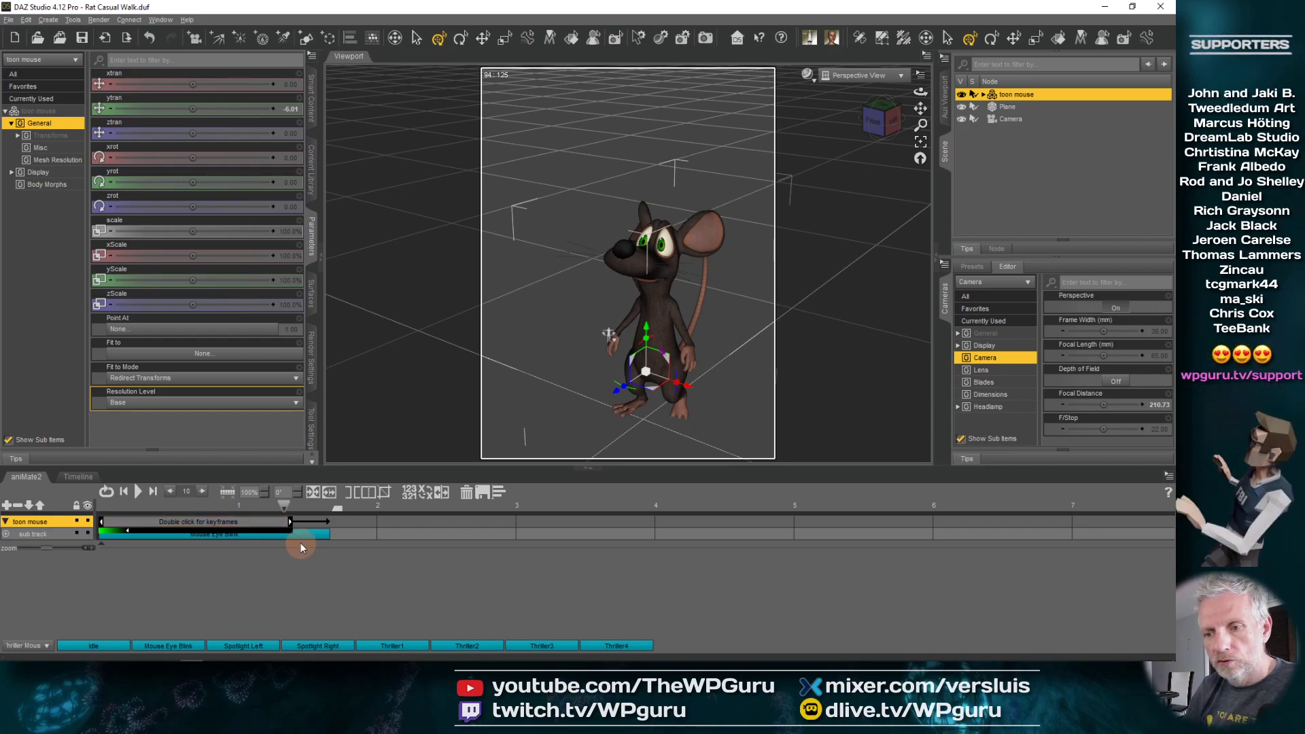
pyautogui.moveTo(291, 520); pyautogui.dragTo(496, 526)
pyautogui.moveTo(605, 525); pyautogui.dragTo(487, 520)
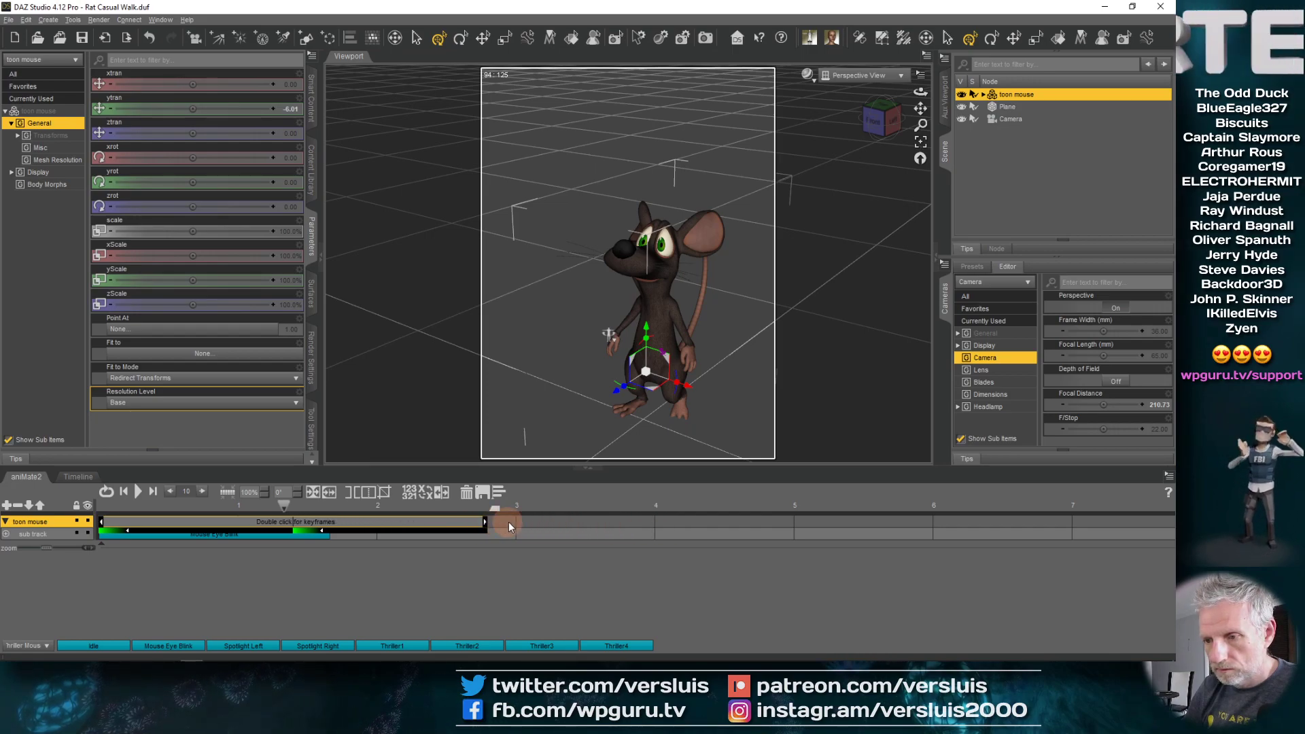
pyautogui.moveTo(670, 526); pyautogui.dragTo(765, 527)
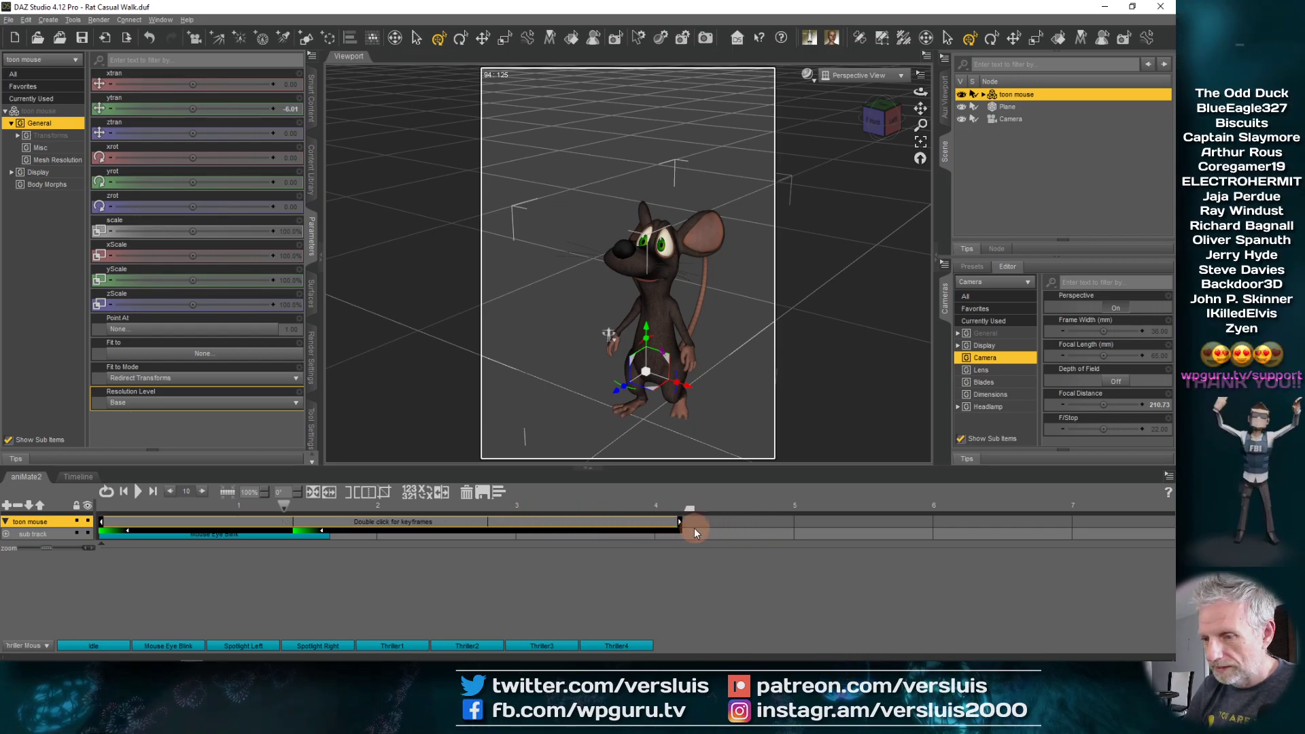
pyautogui.click(695, 528)
# - Extend the Mouse Eye Blink aniBlock on the sub track to about the end of the looped walk
pyautogui.click(311, 534)
pyautogui.moveTo(329, 534); pyautogui.dragTo(534, 540)
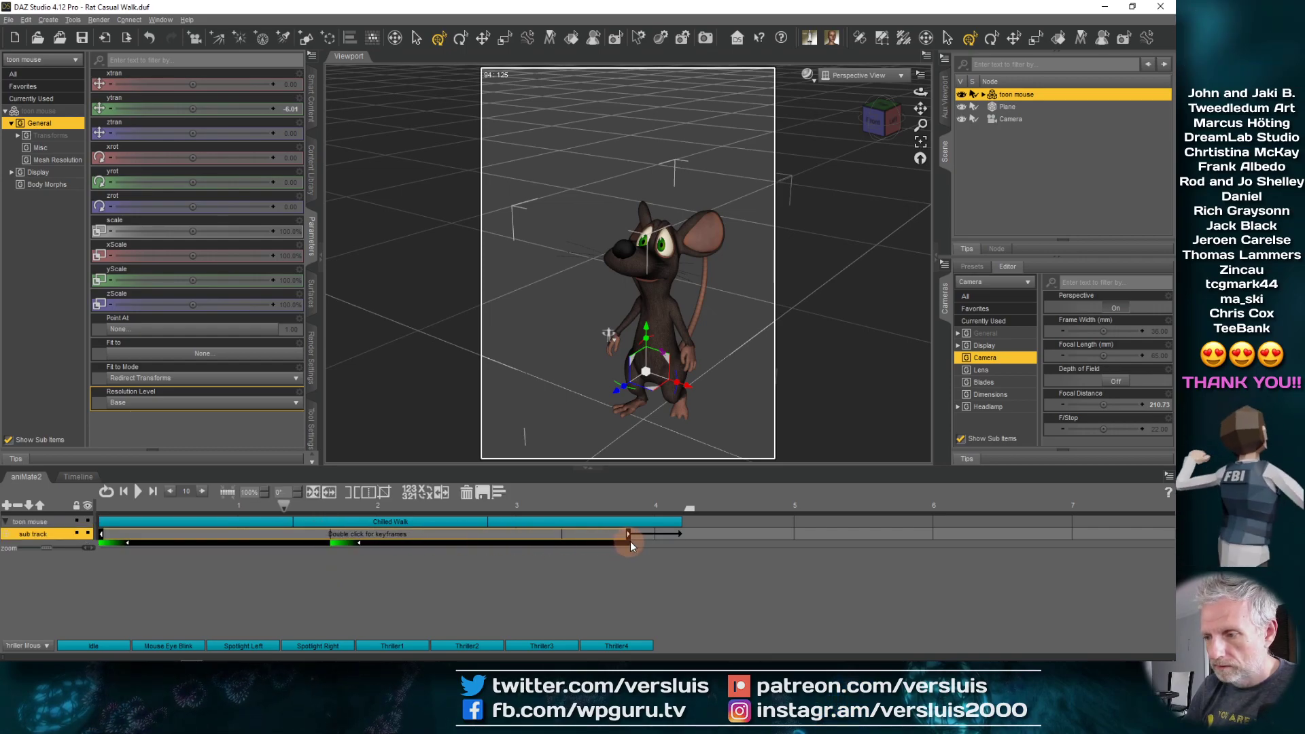
pyautogui.moveTo(683, 541)
pyautogui.mouseDown()
pyautogui.moveTo(760, 540)
pyautogui.moveTo(683, 540)
pyautogui.mouseUp()
pyautogui.click(496, 556)
# - Rewind to frame 0 and play the looped walk with blinking to check it on the mouse's face up close
pyautogui.moveTo(282, 507); pyautogui.dragTo(83, 522)
pyautogui.click(134, 560)
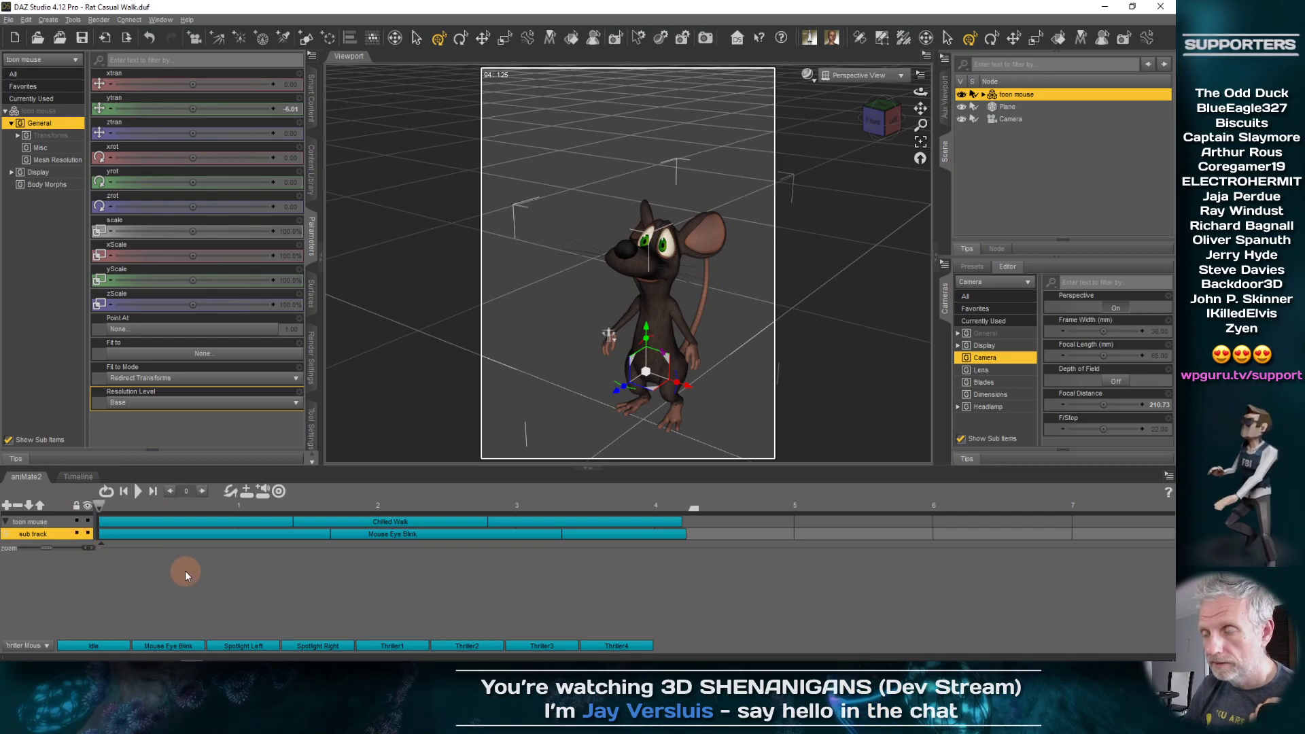
pyautogui.scroll(5, 533, 306)
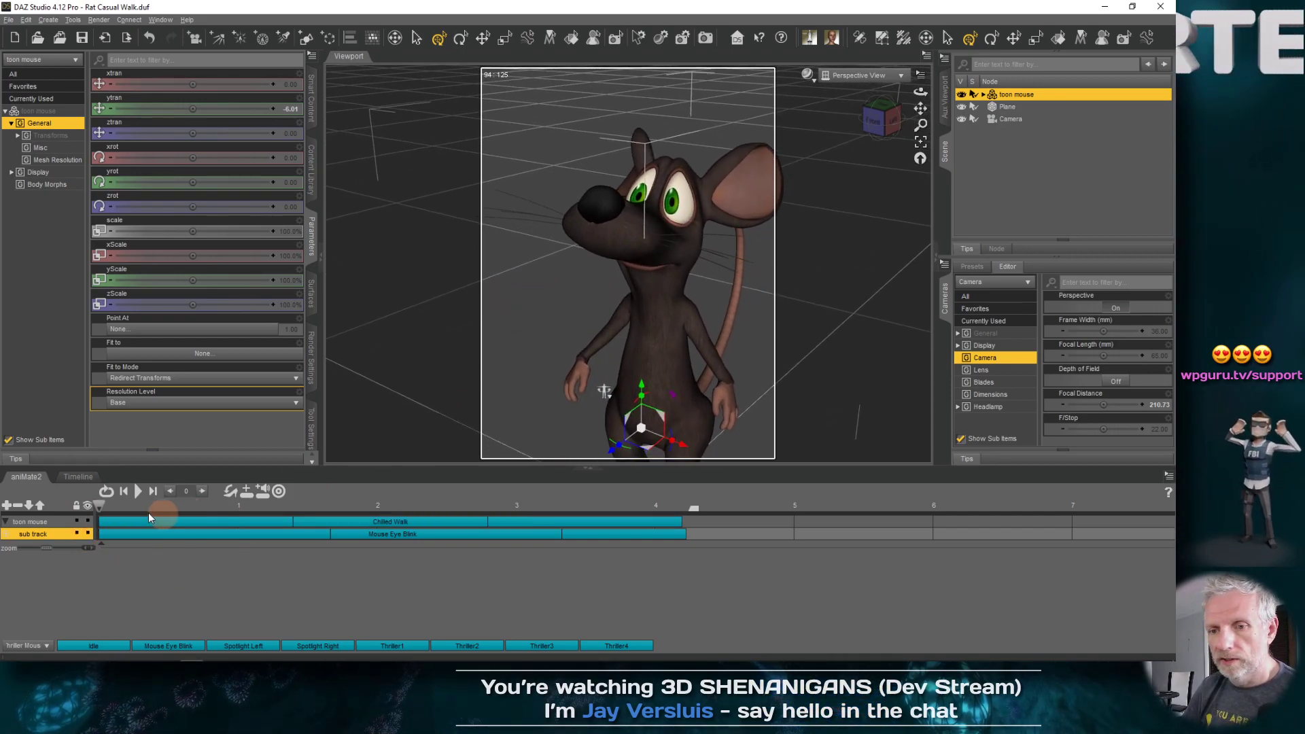
pyautogui.click(137, 491)
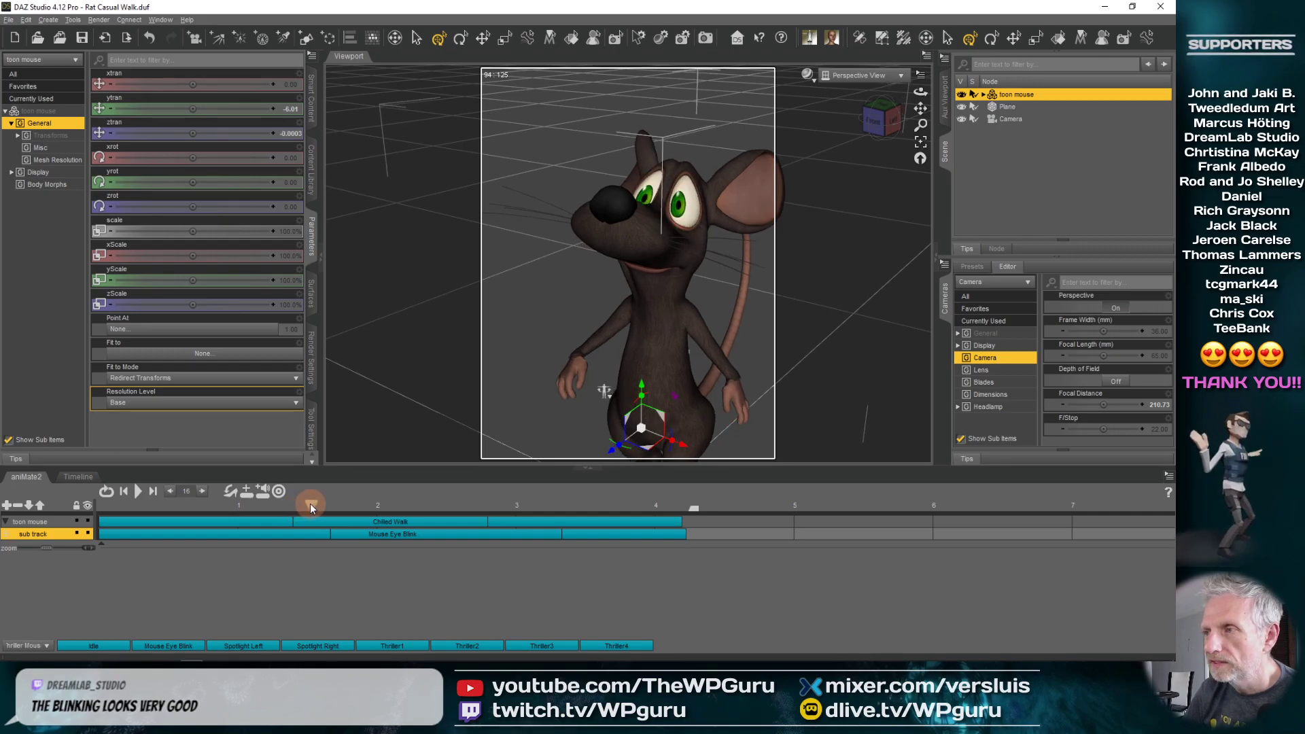
# - Scrub back through the looped walk, rewind to frame 0 and replay it to review the mouse's blinking up close
pyautogui.moveTo(299, 504); pyautogui.dragTo(271, 508)
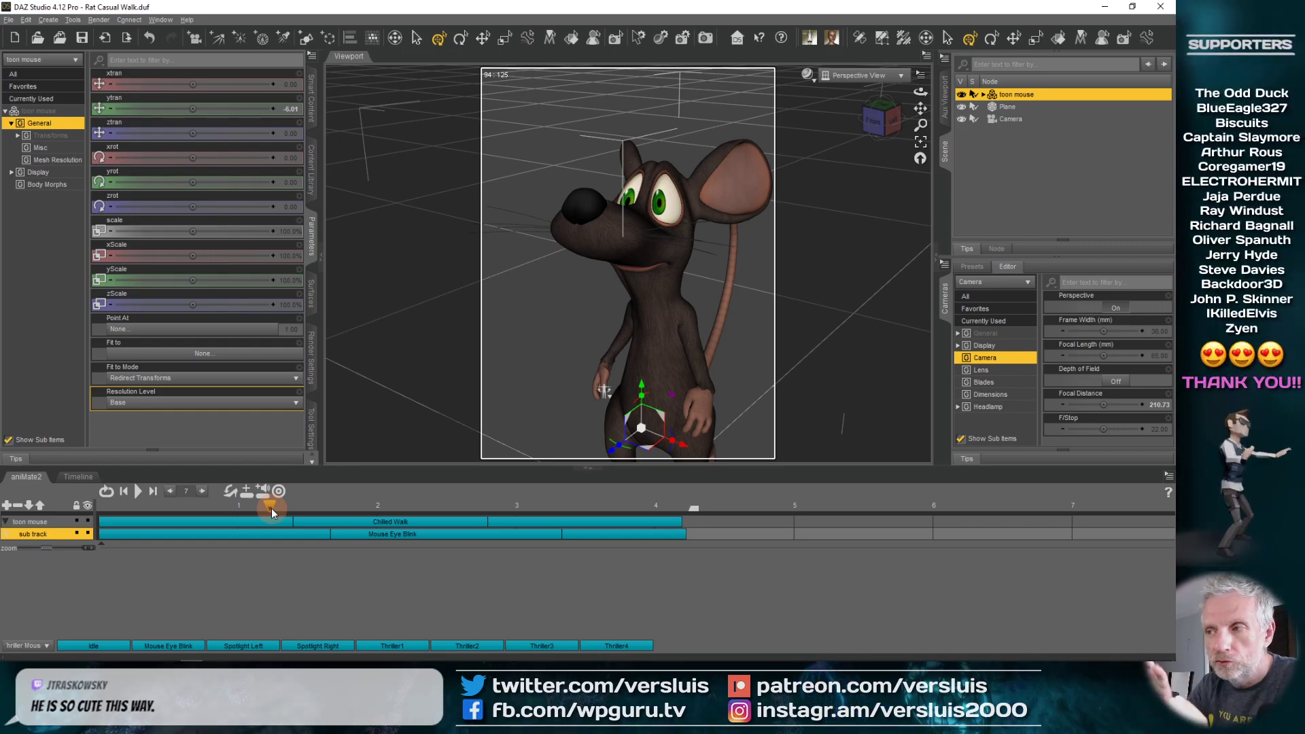
pyautogui.moveTo(271, 507)
pyautogui.mouseDown()
pyautogui.moveTo(304, 494)
pyautogui.moveTo(270, 500)
pyautogui.mouseUp()
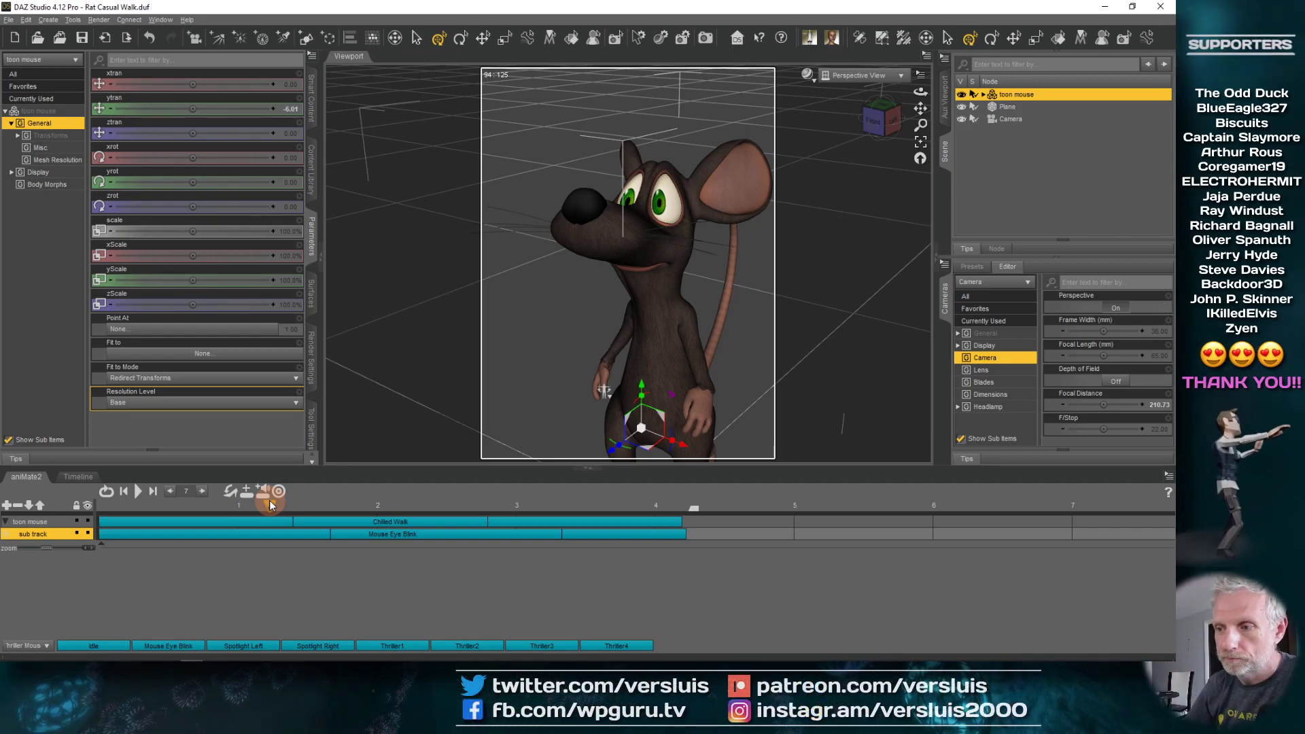
pyautogui.moveTo(270, 506); pyautogui.dragTo(89, 519)
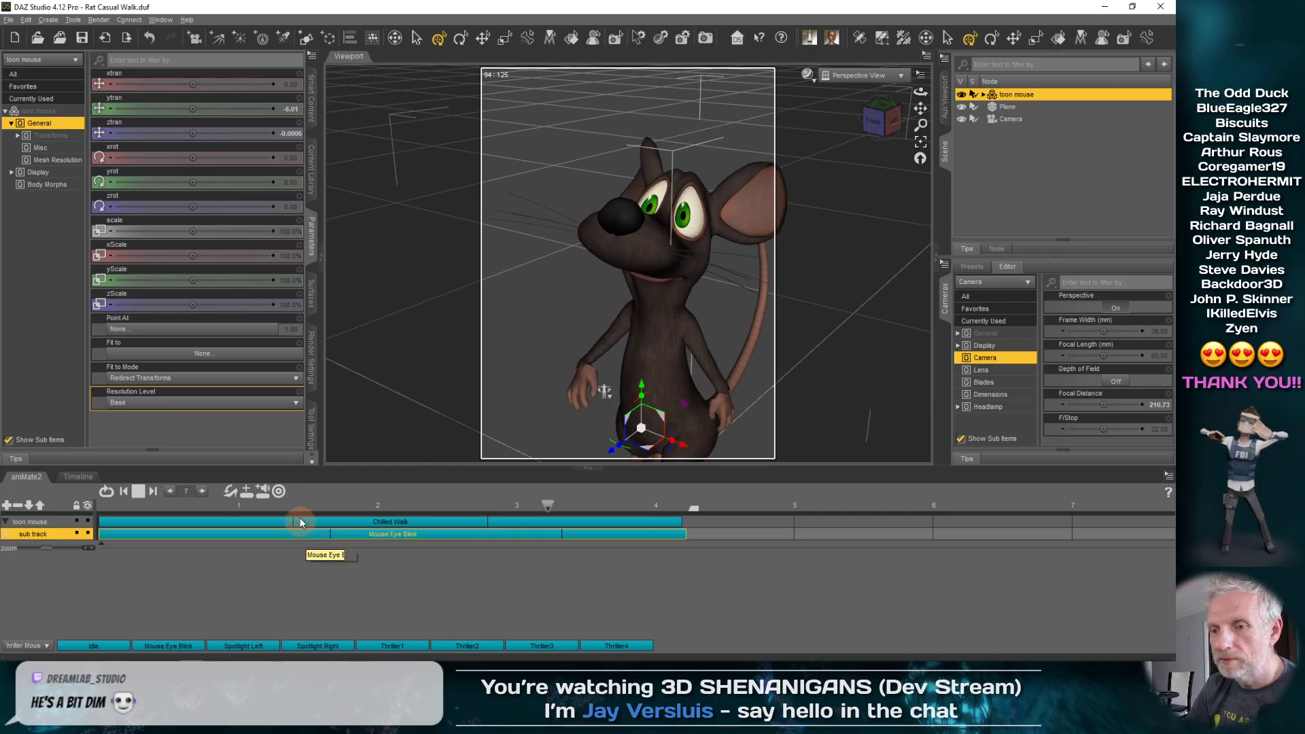
pyautogui.click(138, 491)
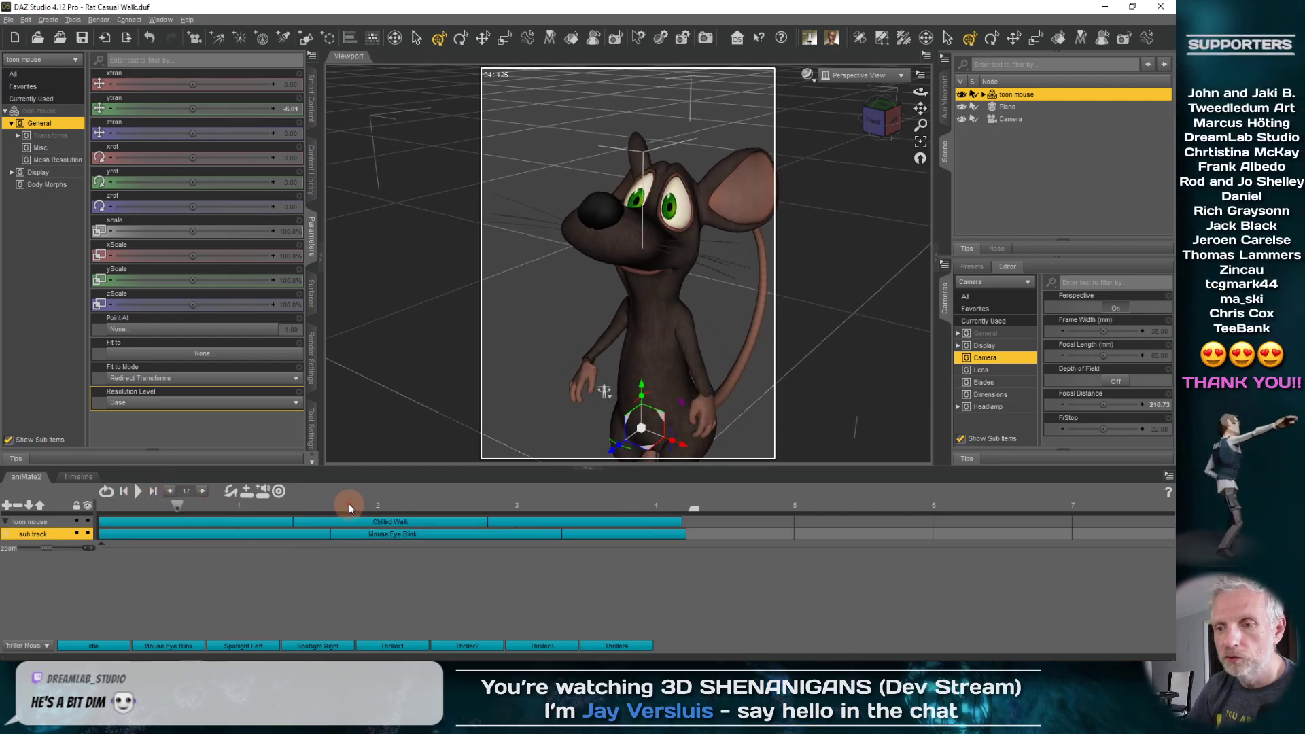
pyautogui.click(710, 316)
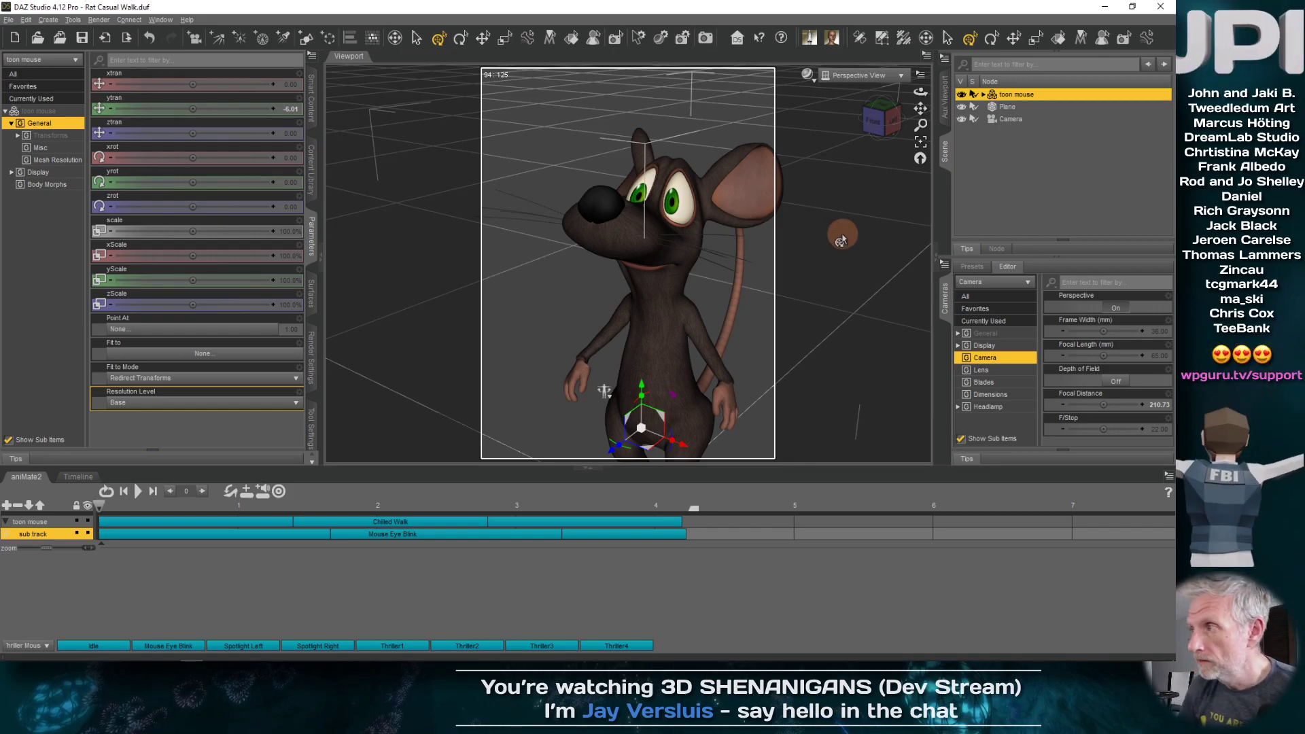
# - Switch the viewport from Perspective View to the scene's Camera, keeping the animation at frame 0
pyautogui.click(878, 75)
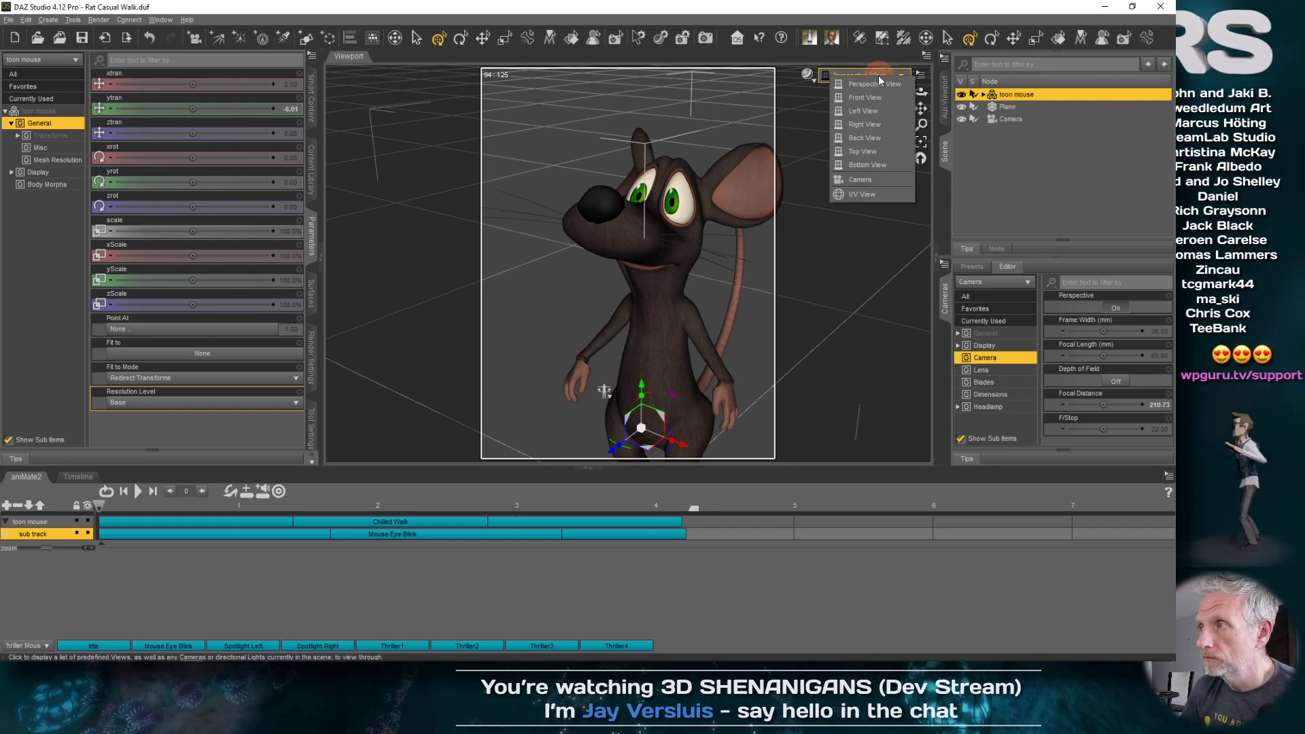
pyautogui.click(863, 165)
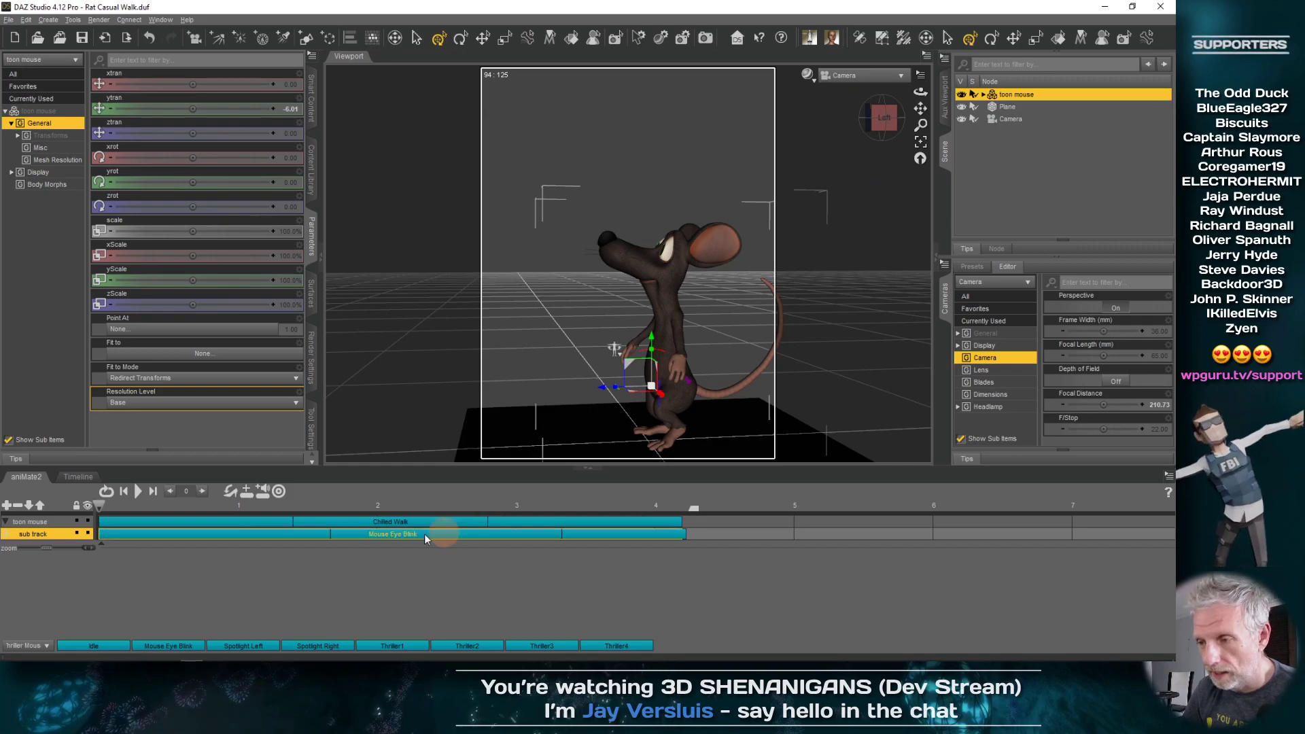
pyautogui.click(136, 517)
pyautogui.moveTo(100, 509)
pyautogui.mouseDown()
pyautogui.moveTo(611, 508)
pyautogui.moveTo(105, 526)
pyautogui.mouseUp()
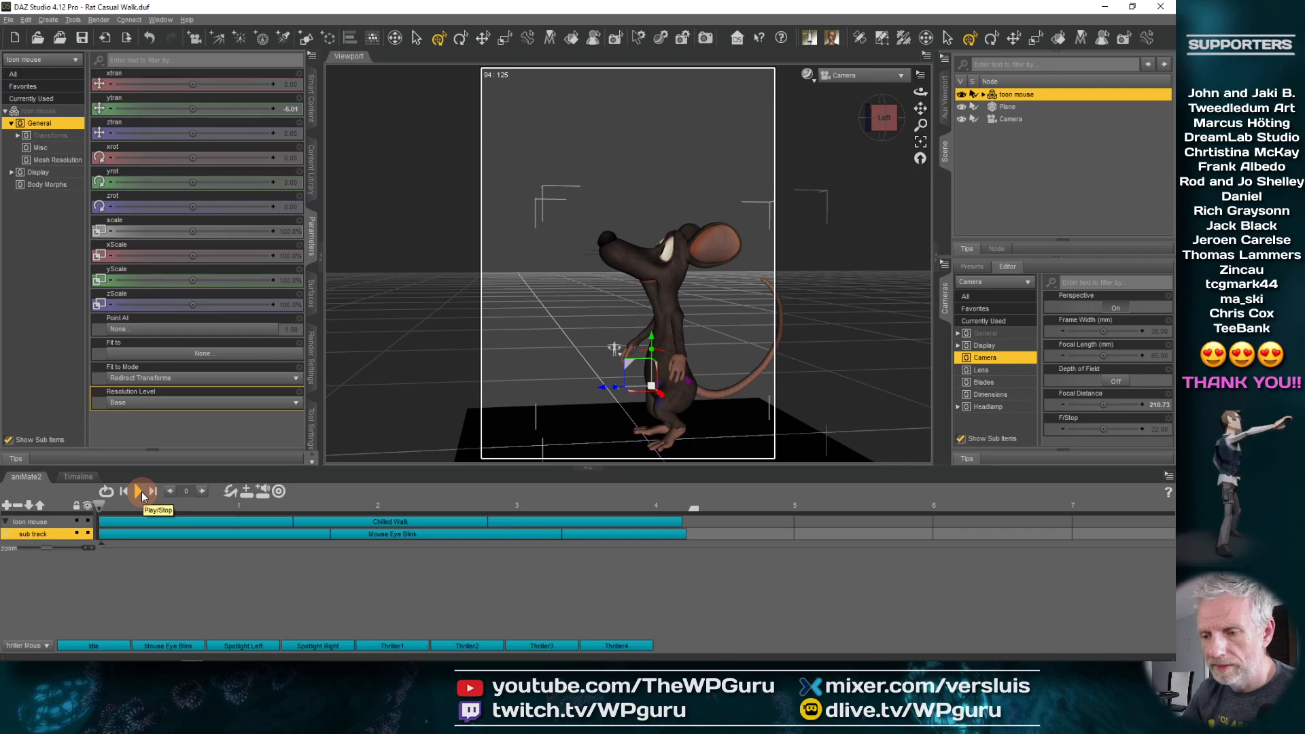
# - Extend the Chilled Walk aniBlock to four walk cycles and lengthen the Mouse Eye Blink aniBlock to about the same end
pyautogui.click(415, 523)
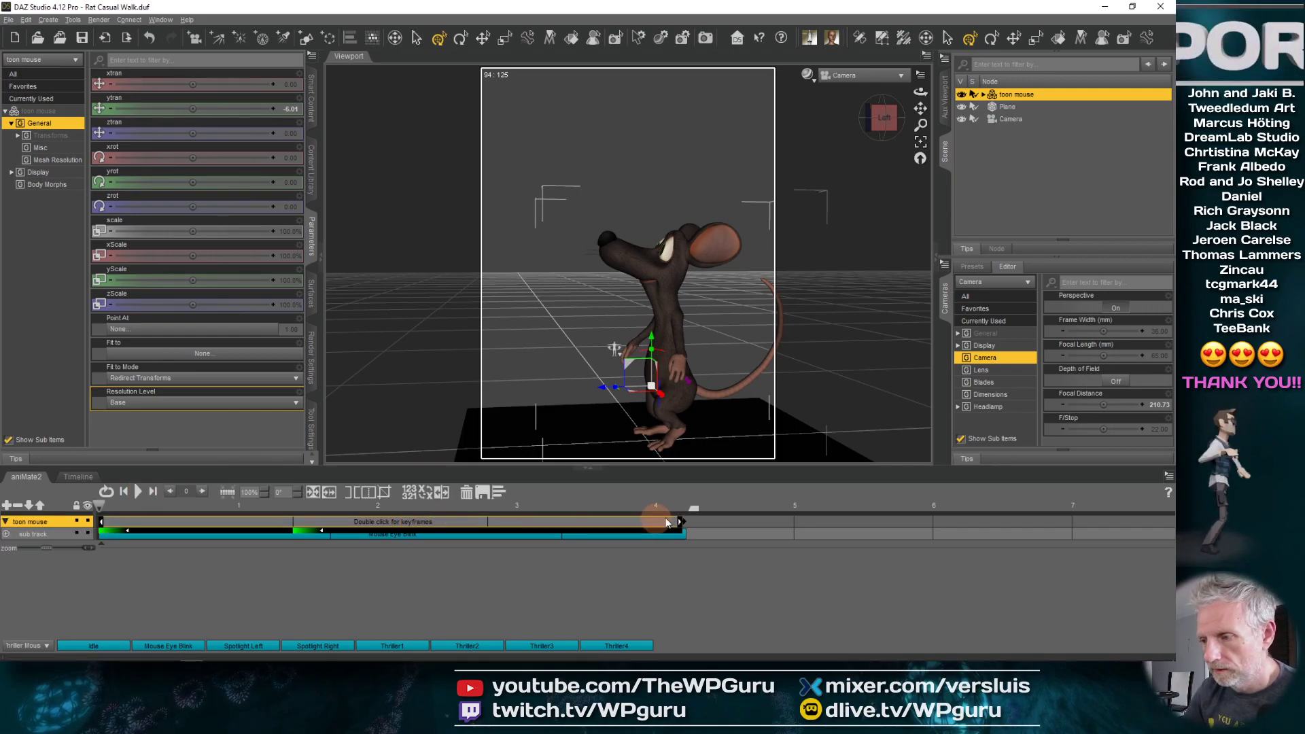
pyautogui.moveTo(683, 520); pyautogui.dragTo(826, 521)
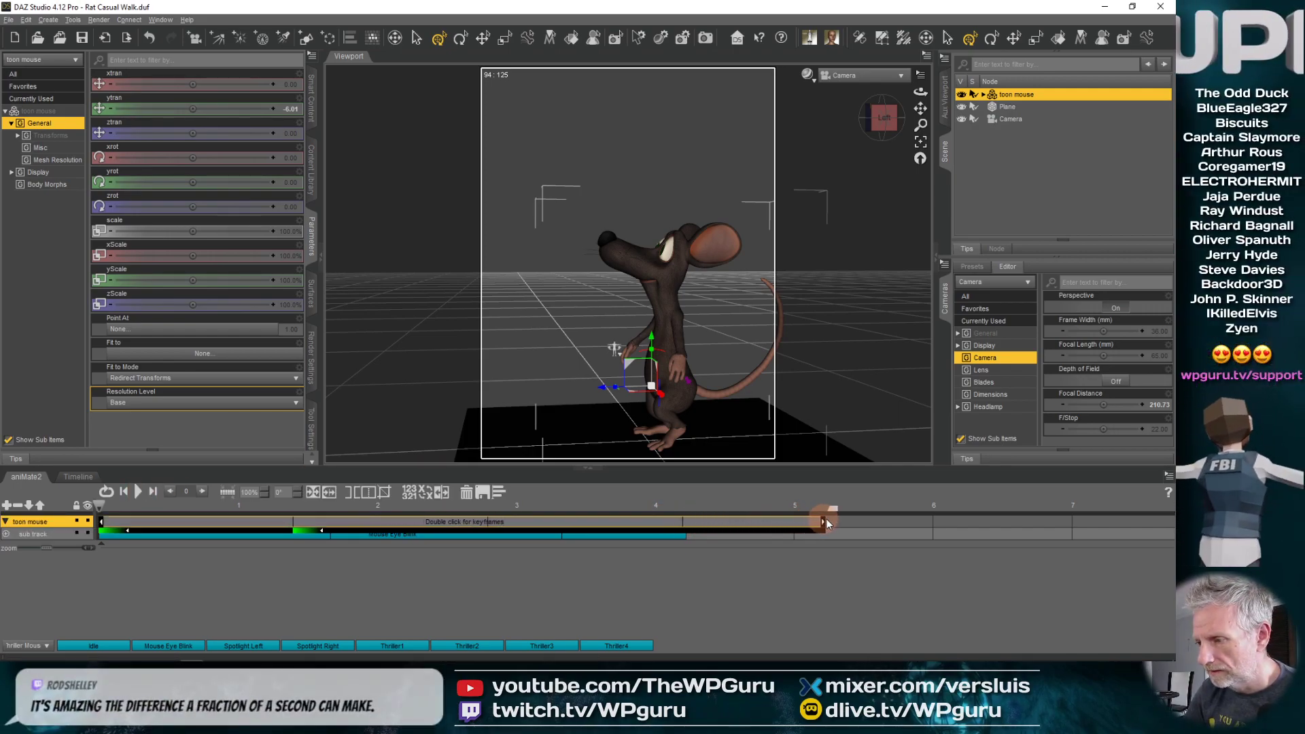
pyautogui.click(653, 533)
pyautogui.moveTo(685, 534); pyautogui.dragTo(738, 538)
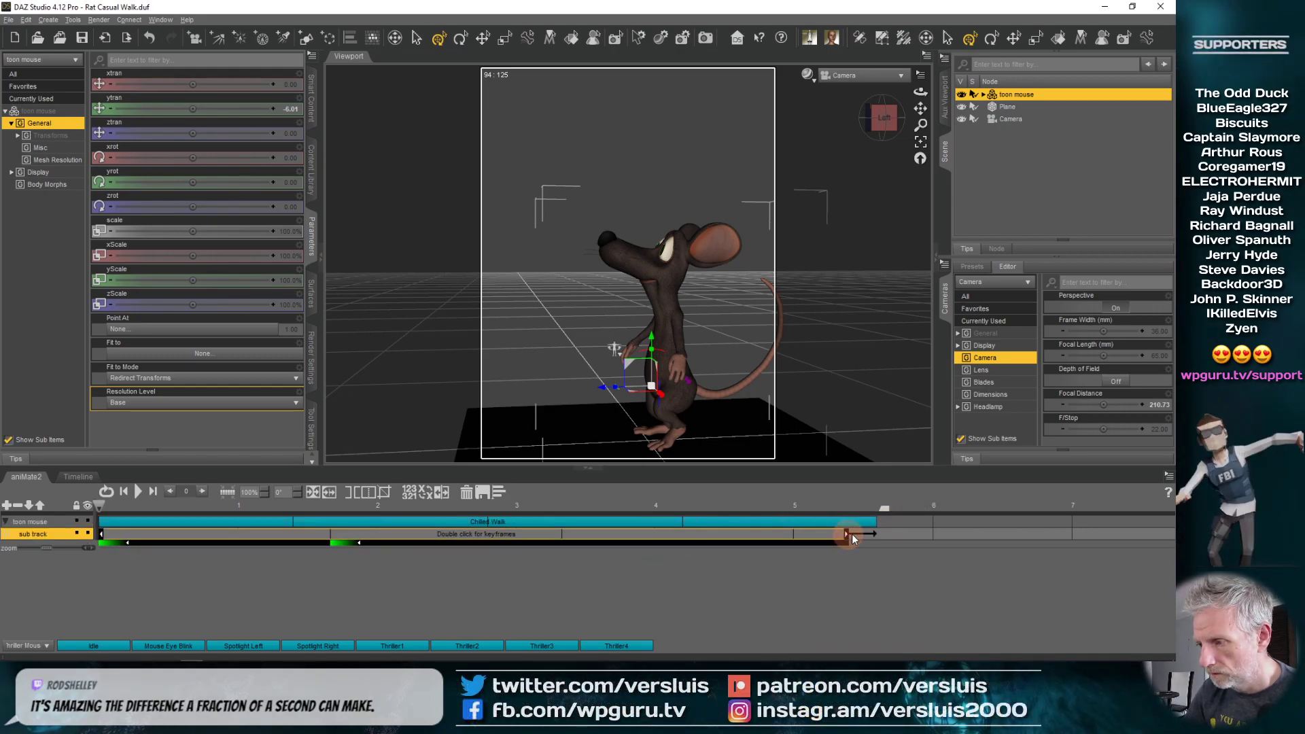
pyautogui.moveTo(879, 533); pyautogui.dragTo(879, 533)
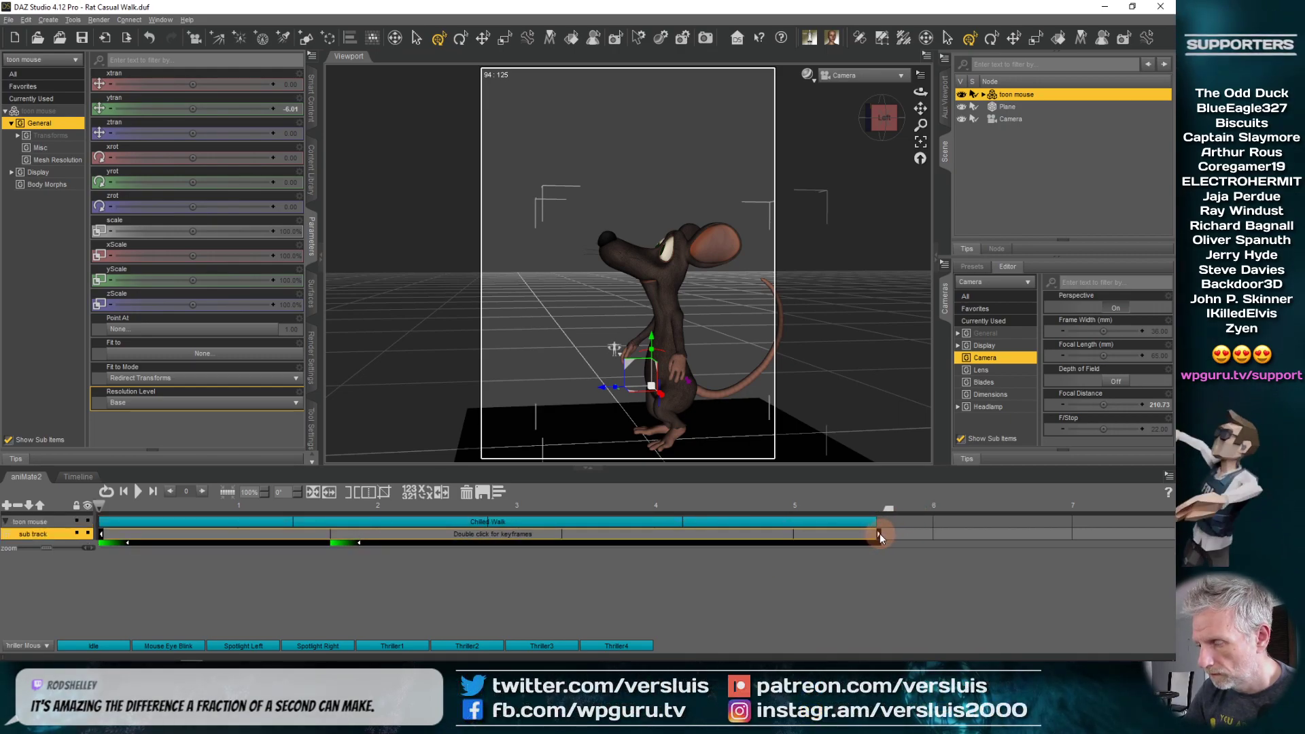
# - Rewind to frame 0 and play the lengthened walk through the camera
pyautogui.click(321, 509)
pyautogui.moveTo(320, 510); pyautogui.dragTo(96, 511)
pyautogui.click(135, 497)
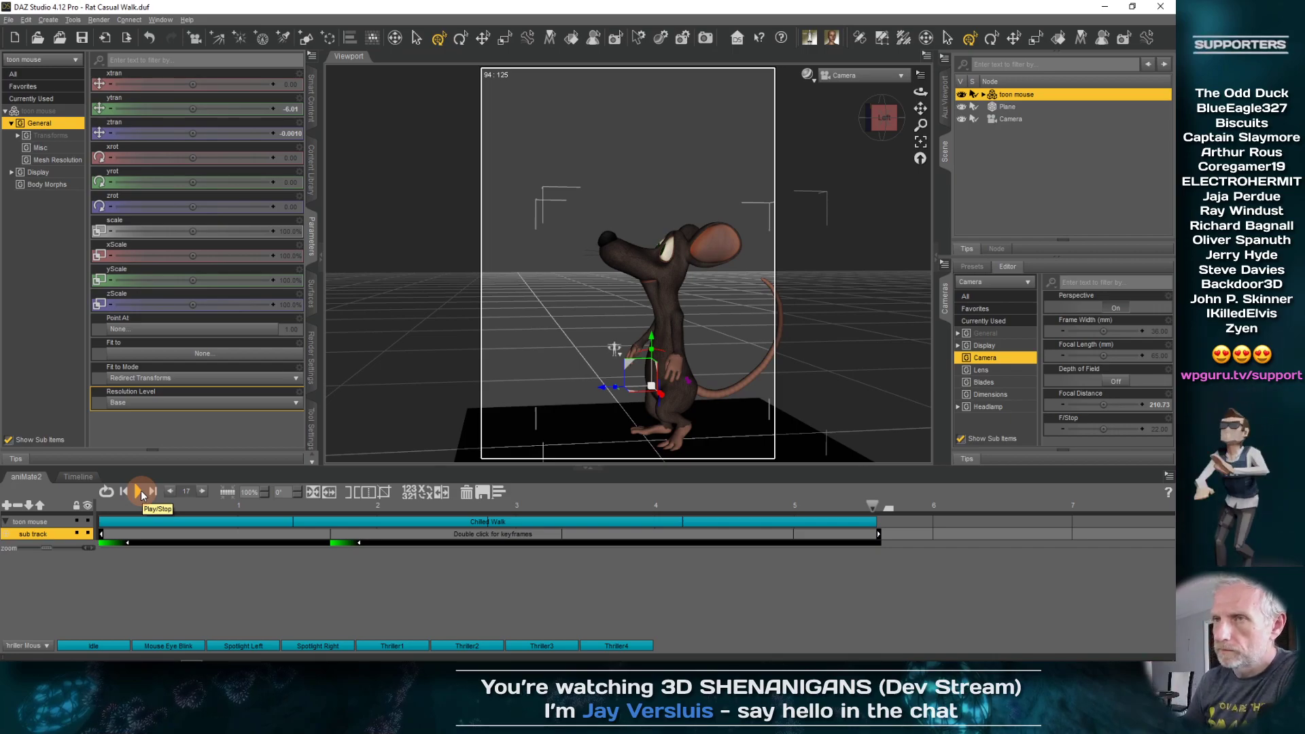
# - Create a new null object with the default name and label Null
pyautogui.click(9, 19)
pyautogui.press('Escape')
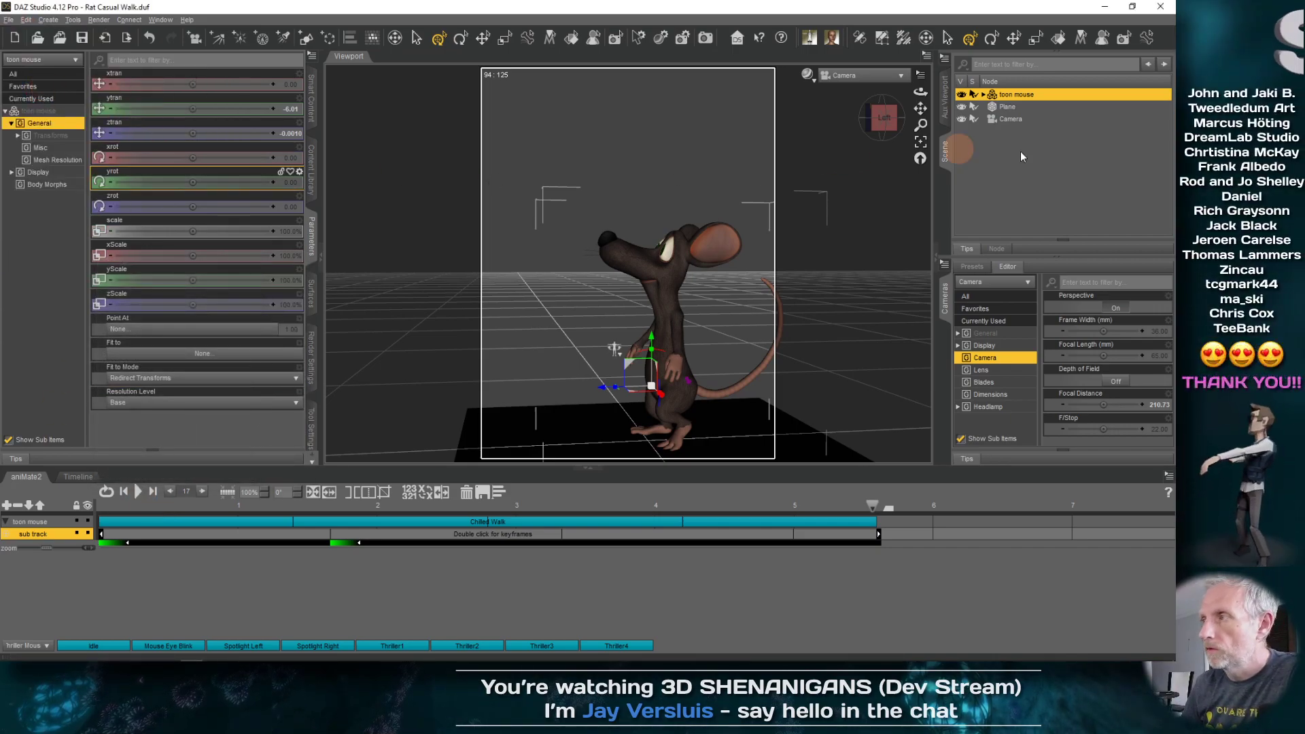
pyautogui.click(50, 19)
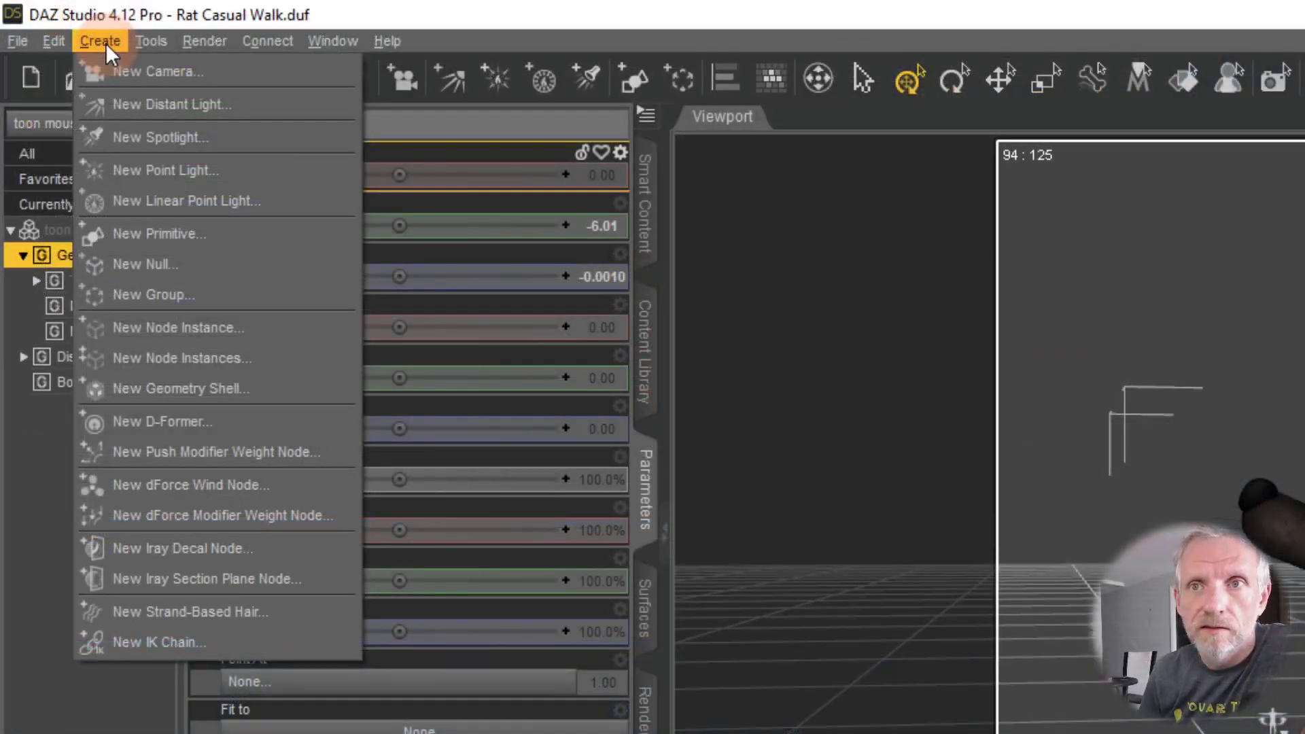
pyautogui.click(268, 267)
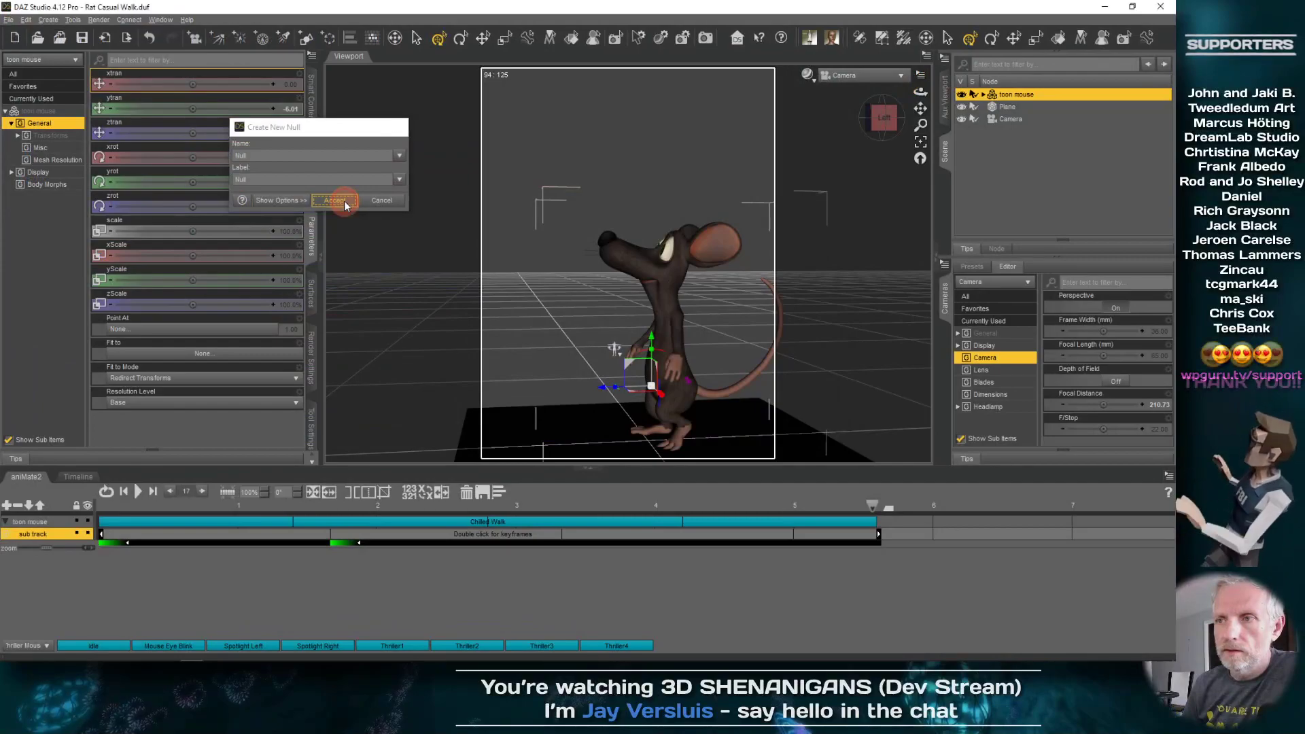
pyautogui.click(335, 201)
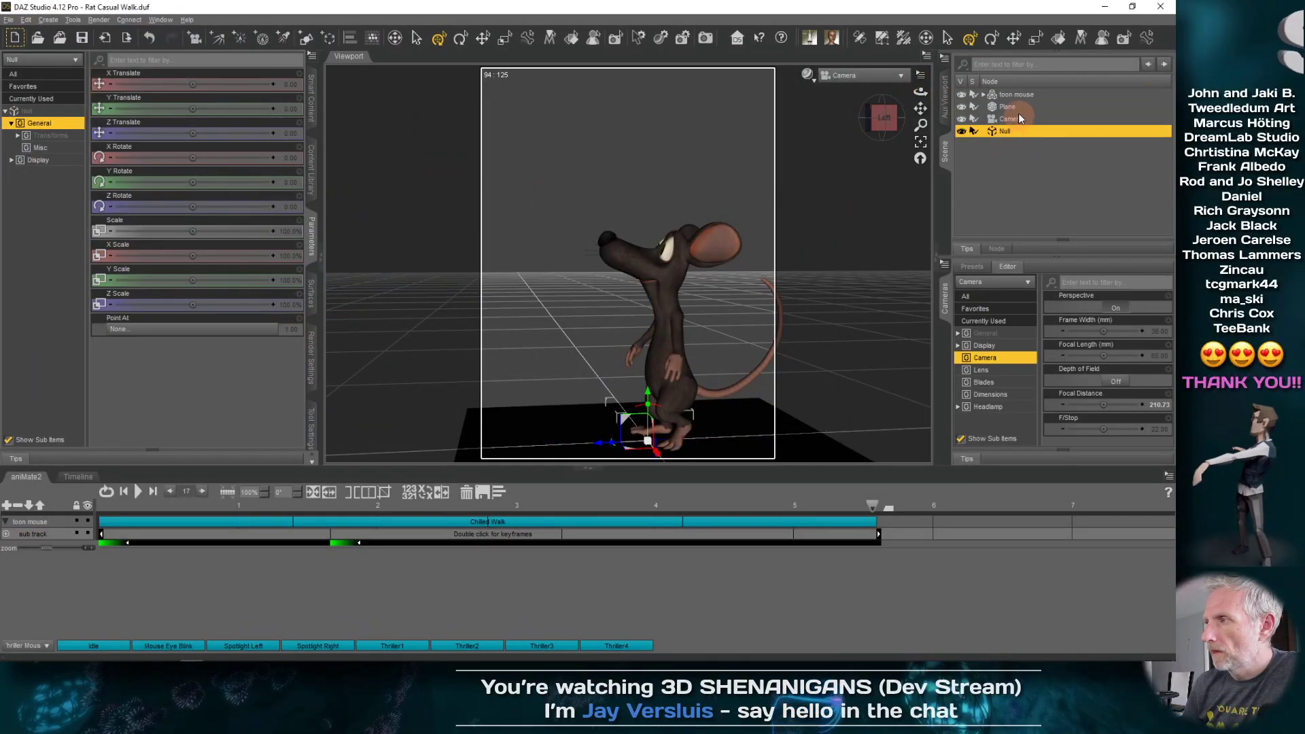
# - Parent the toon mouse to the Null in the scene hierarchy, and select the Null
pyautogui.click(1017, 95)
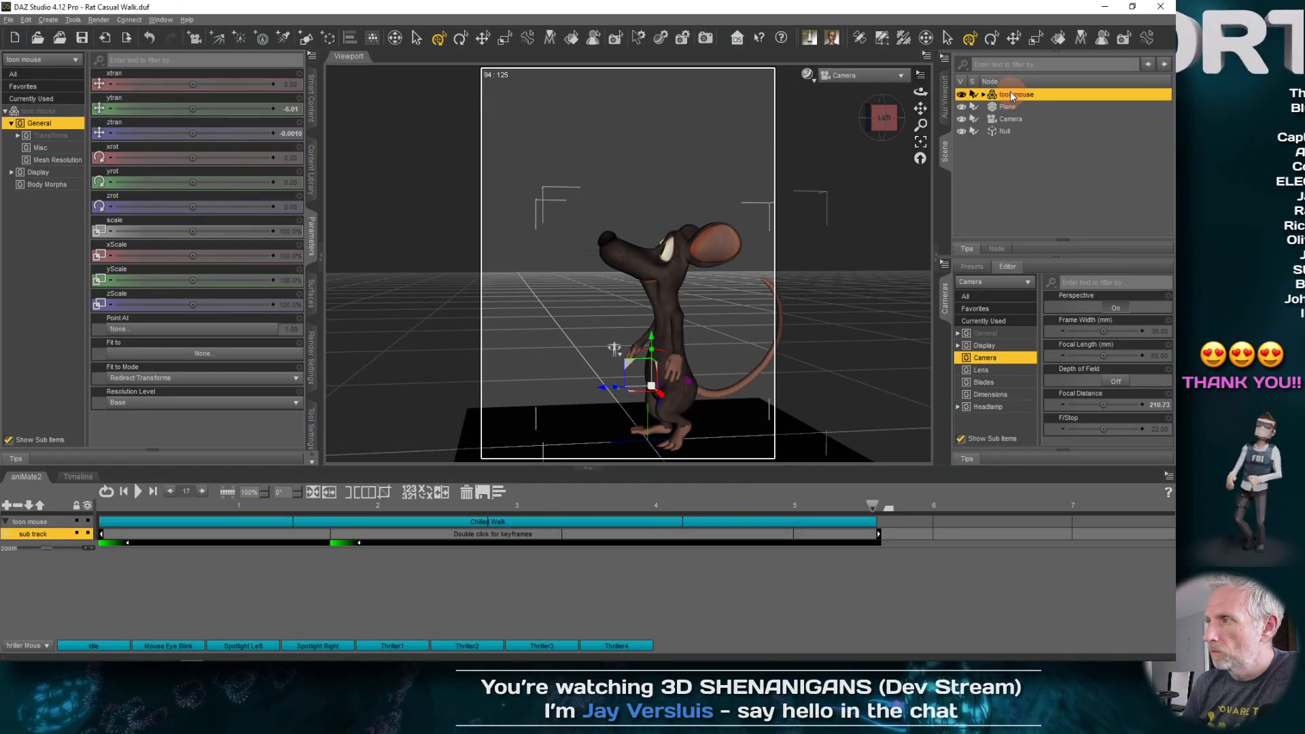
pyautogui.moveTo(1010, 91); pyautogui.dragTo(1005, 129)
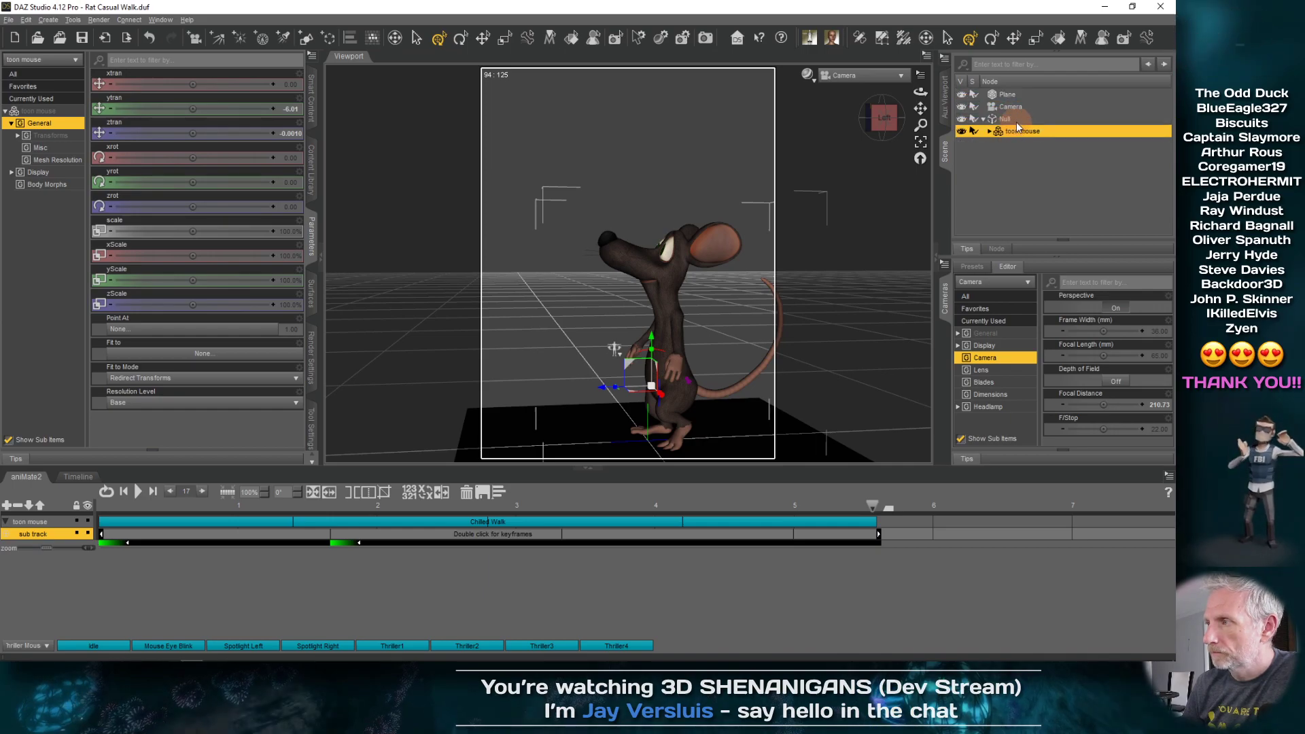
pyautogui.click(998, 119)
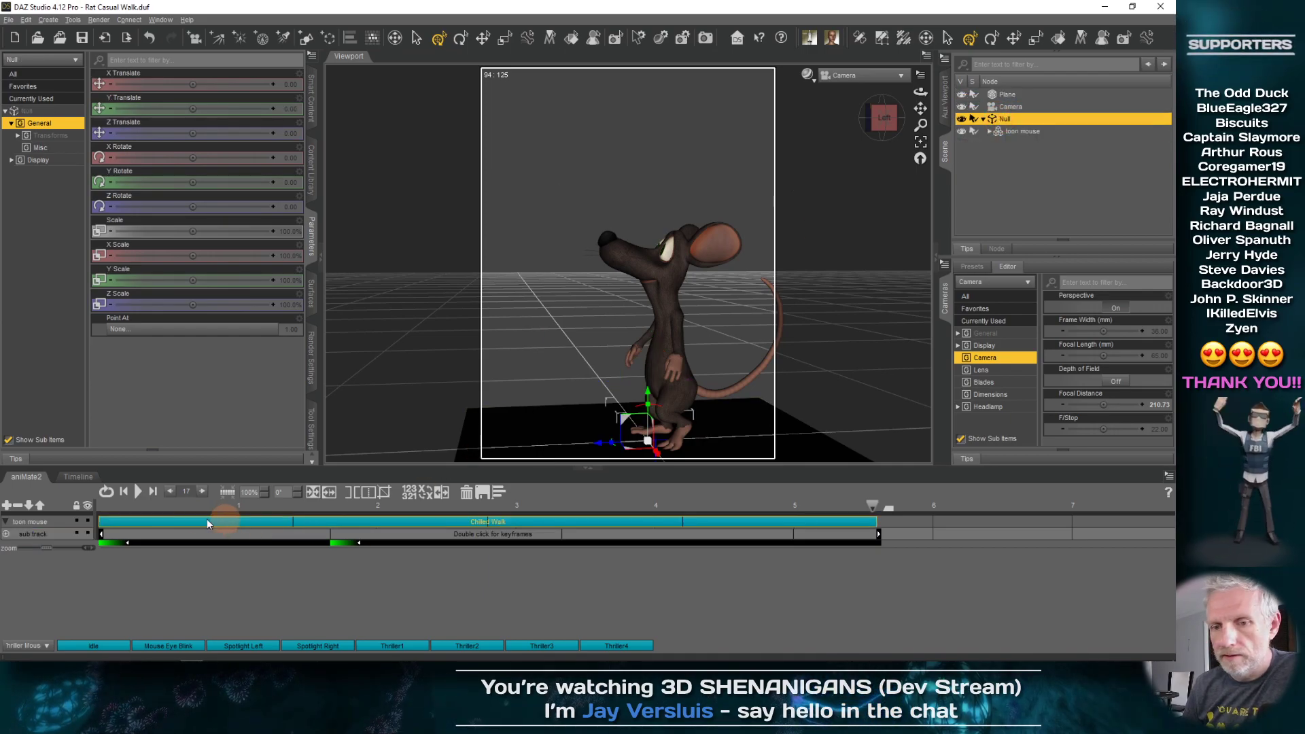
# - Open the keyframe timeline and delete the Null's stray keyframe near frame 18
pyautogui.click(78, 477)
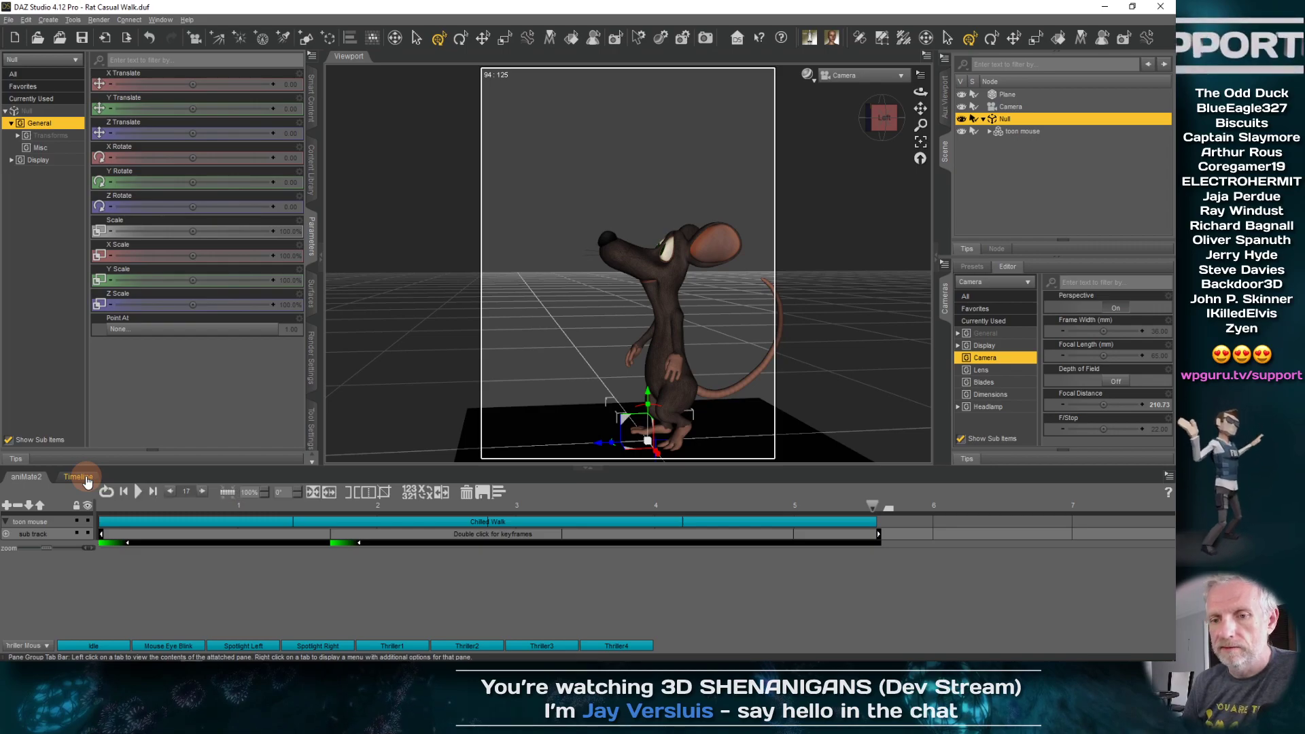
pyautogui.moveTo(260, 496); pyautogui.dragTo(168, 497)
pyautogui.moveTo(336, 504); pyautogui.dragTo(288, 543)
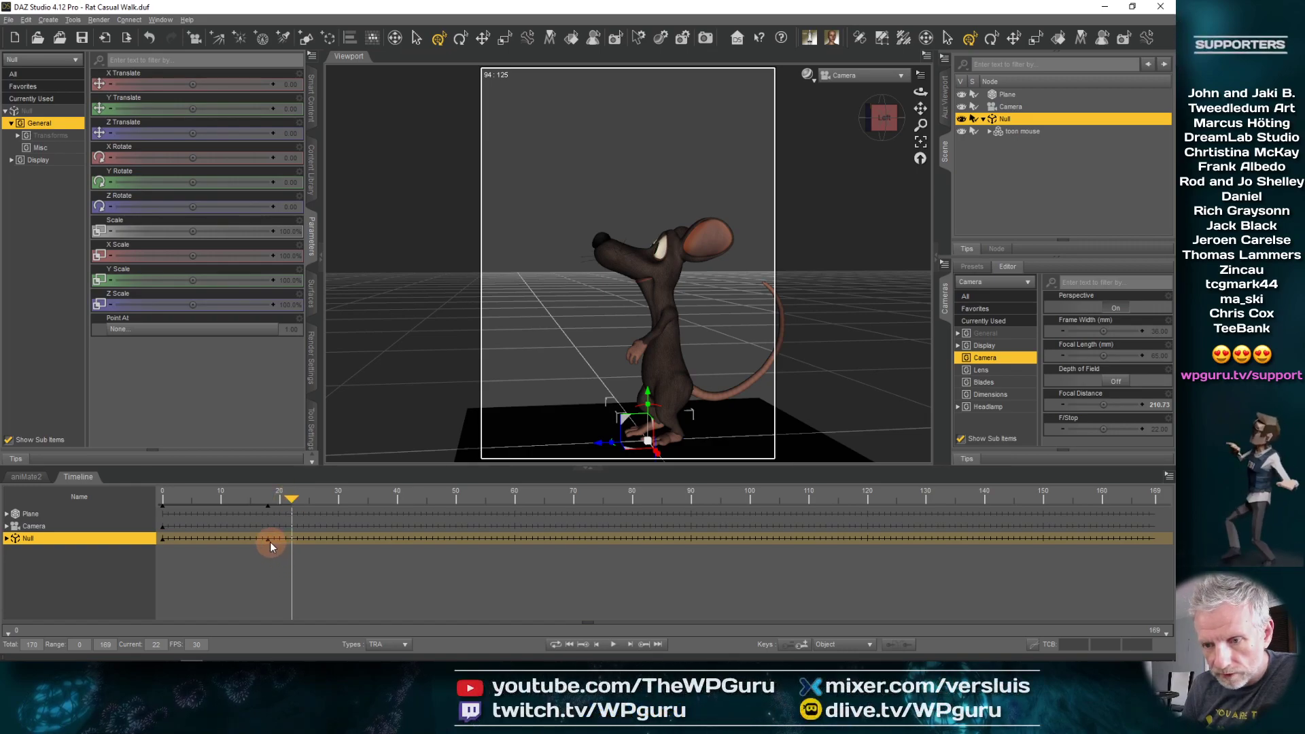
pyautogui.click(269, 539)
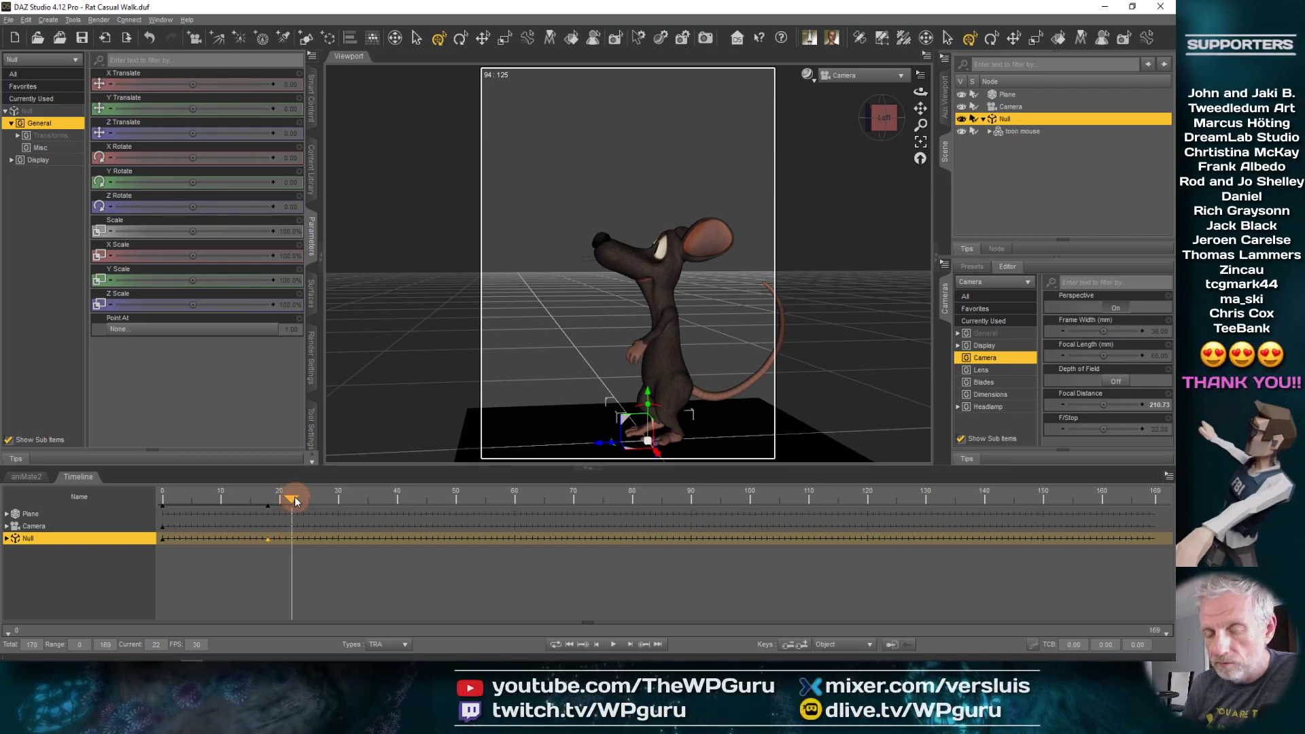
pyautogui.rightClick(268, 540)
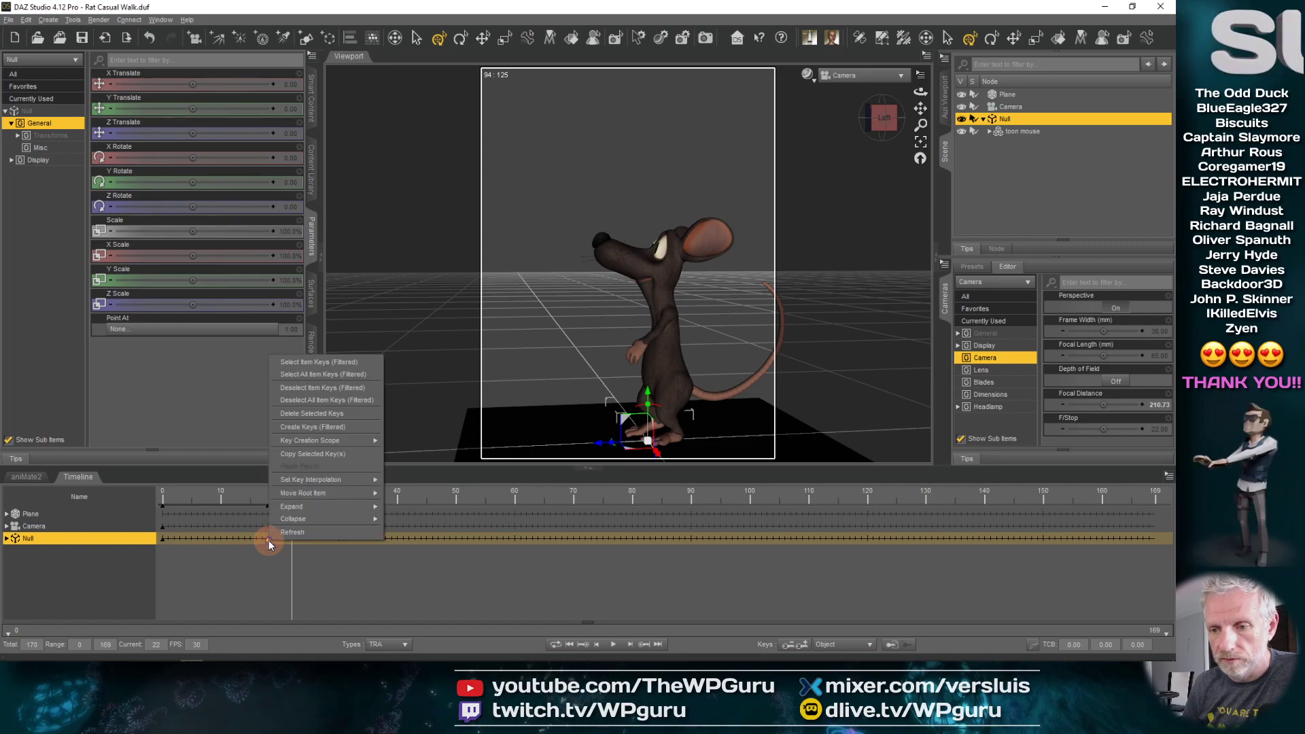
pyautogui.click(337, 419)
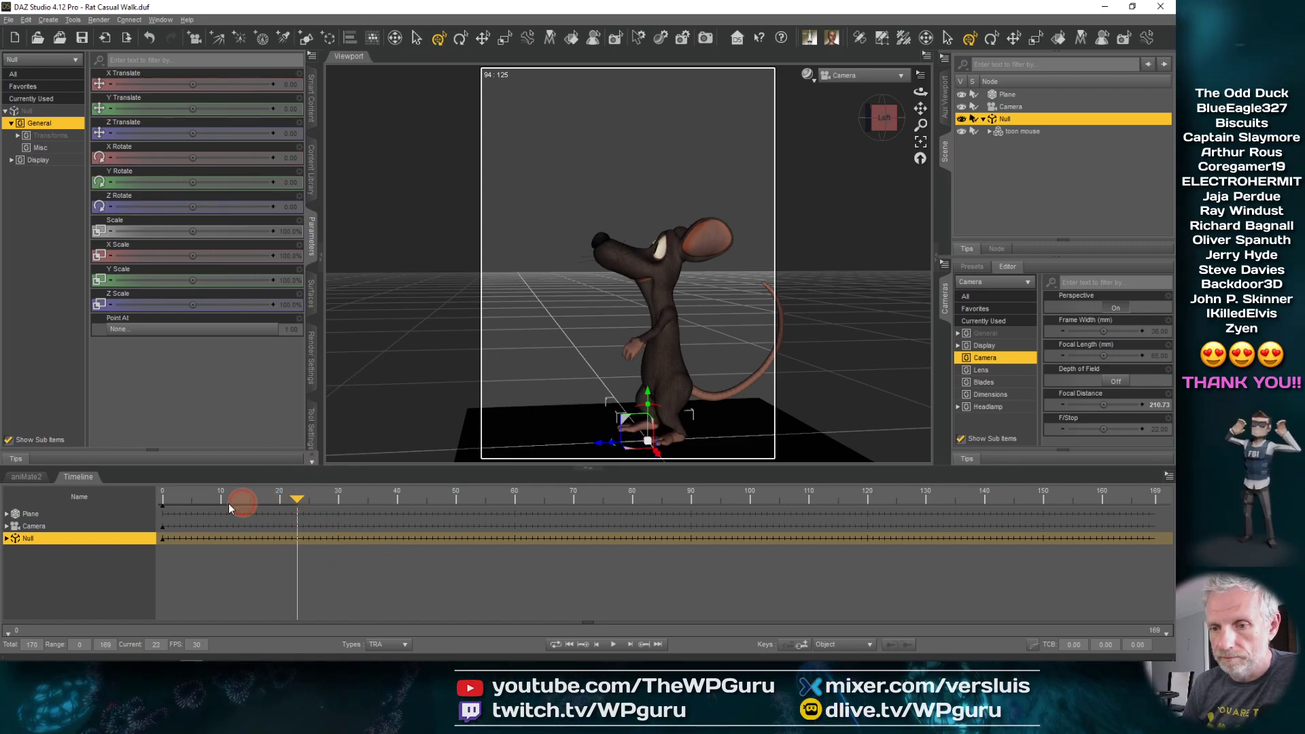
# - At frame 0, move the Null backward along its Z axis to about -42.6, behind the camera frame's edge
pyautogui.moveTo(228, 503); pyautogui.dragTo(128, 516)
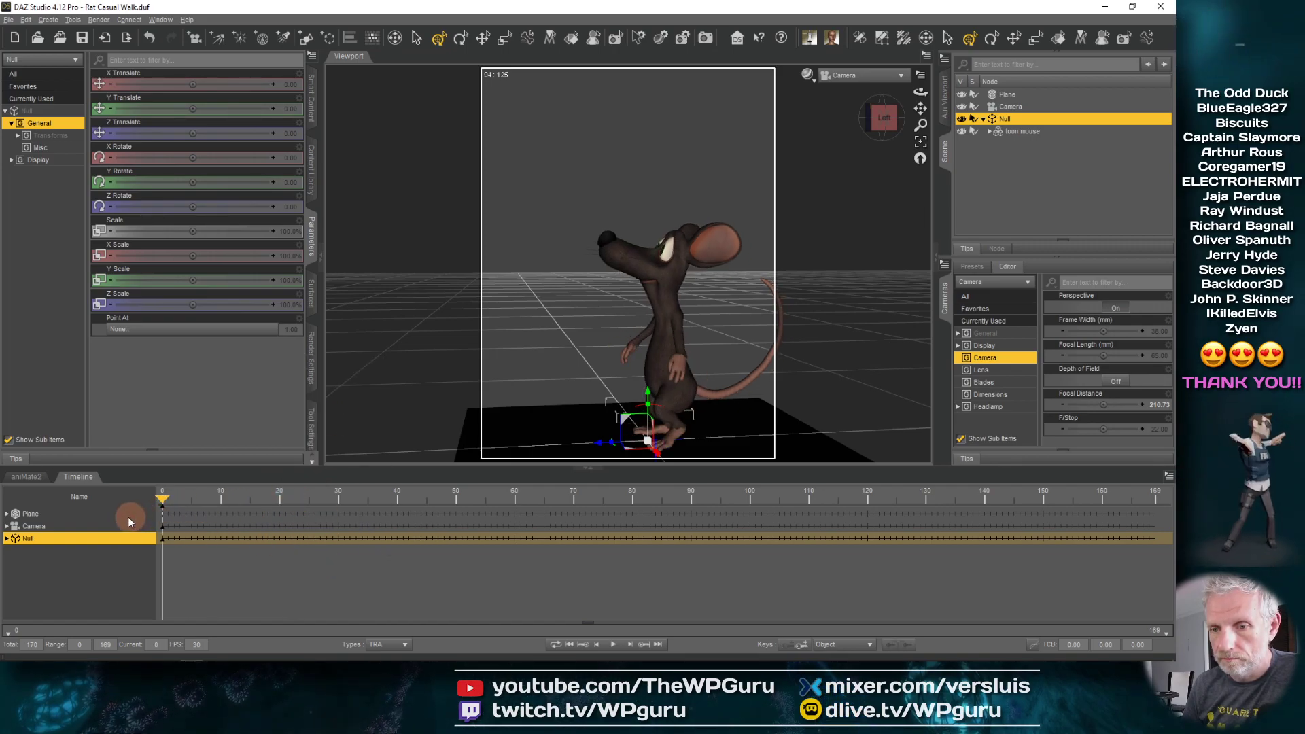
pyautogui.click(974, 130)
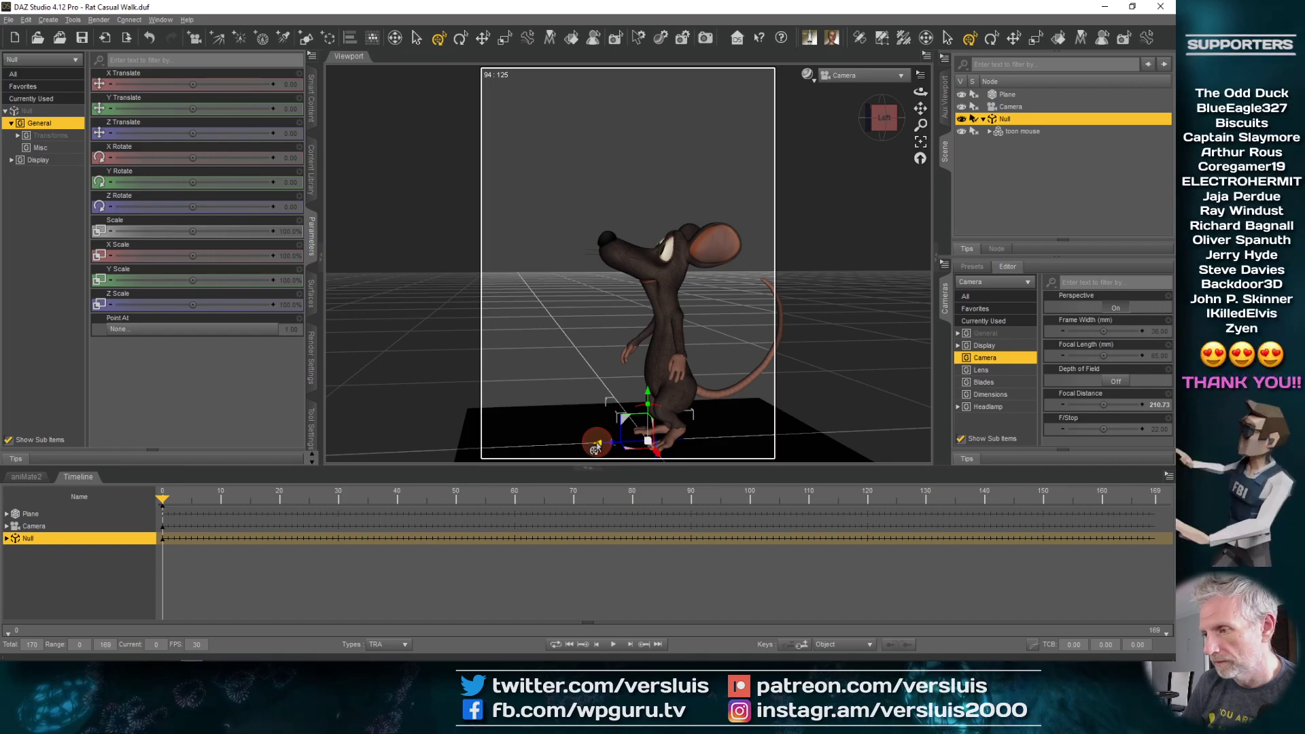
pyautogui.moveTo(595, 448); pyautogui.dragTo(748, 451)
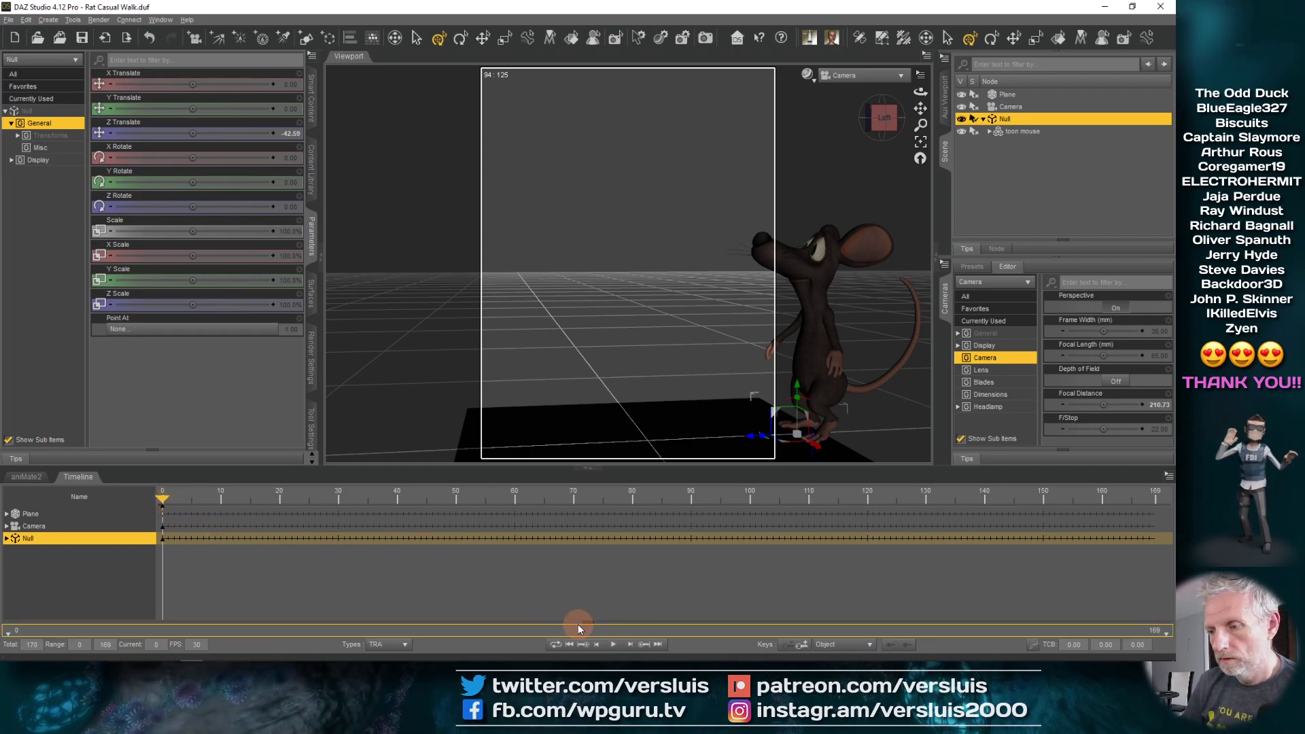
# - Scrub and play the timeline to check the mouse walking in place at its new starting position
pyautogui.moveTo(673, 505); pyautogui.dragTo(110, 479)
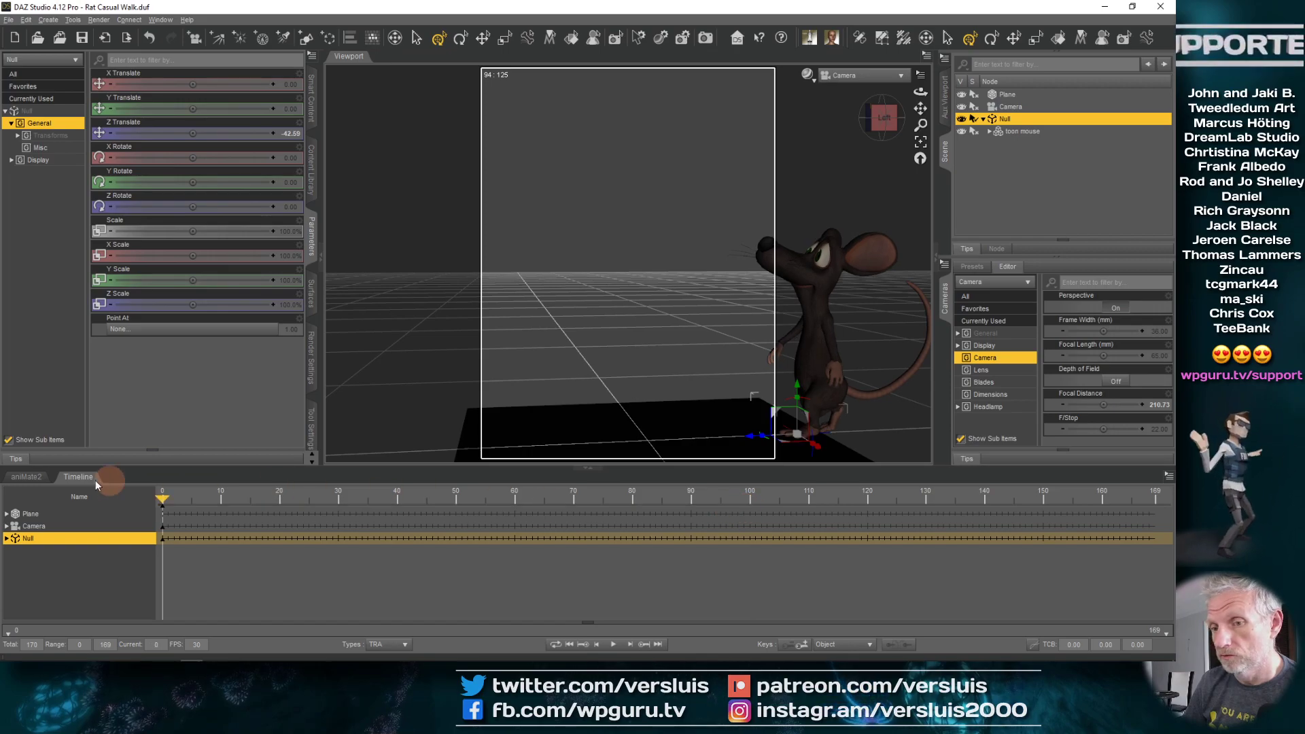
pyautogui.click(615, 646)
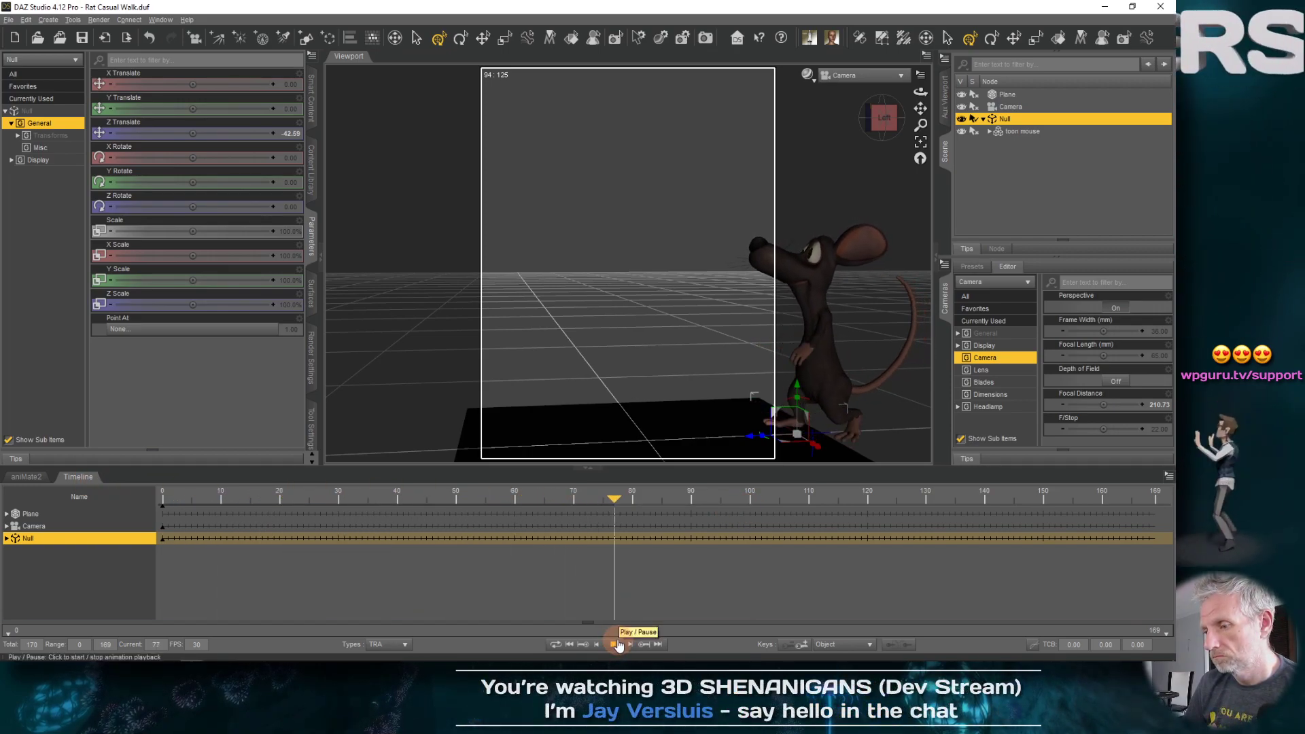
pyautogui.click(615, 644)
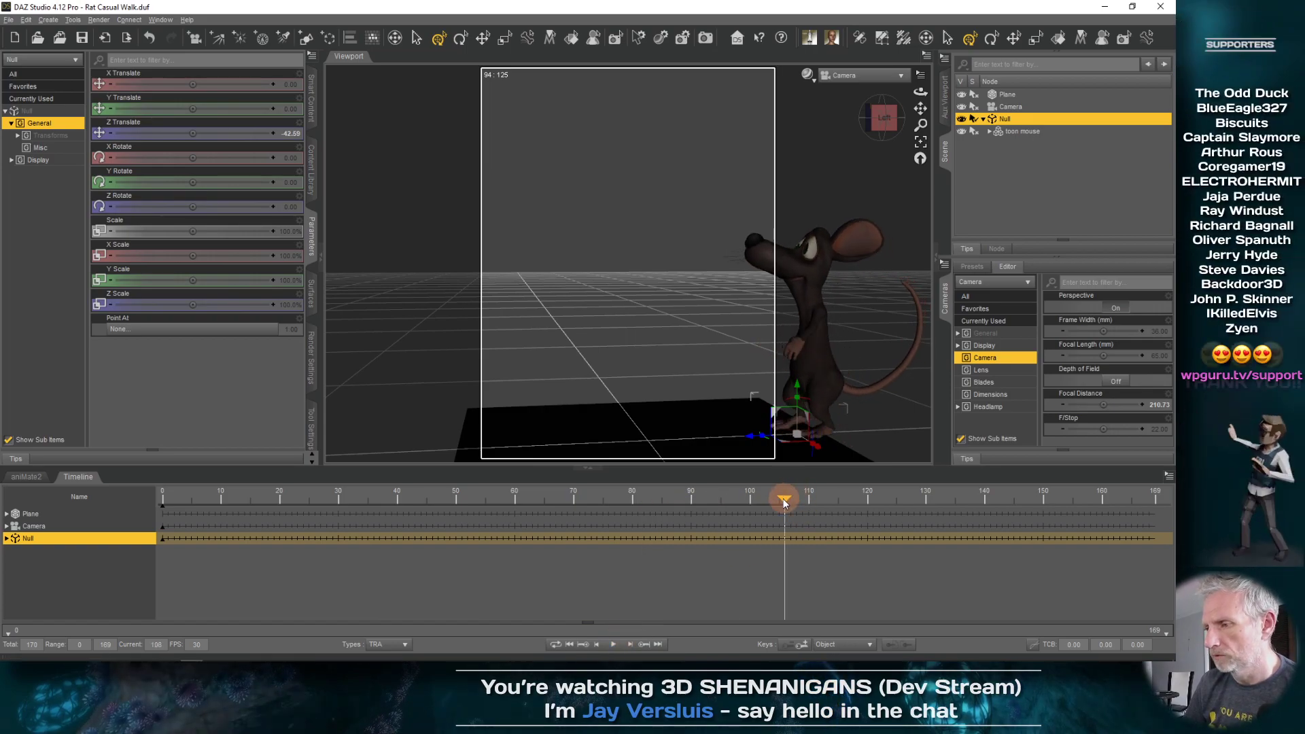
# - At frame 100, move the Null forward along Z to about 89, past the opposite side of the camera frame, and rewind to frame 0
pyautogui.moveTo(784, 503); pyautogui.dragTo(750, 508)
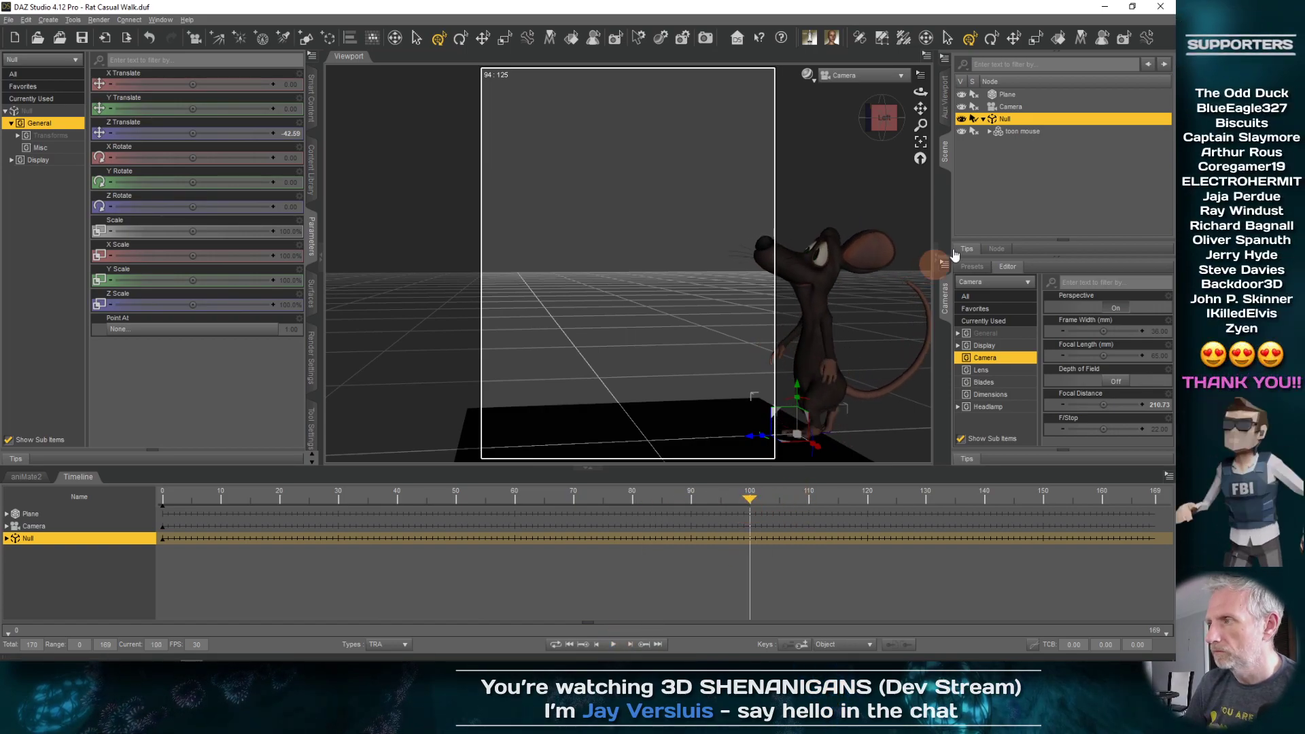
pyautogui.moveTo(748, 442); pyautogui.dragTo(364, 455)
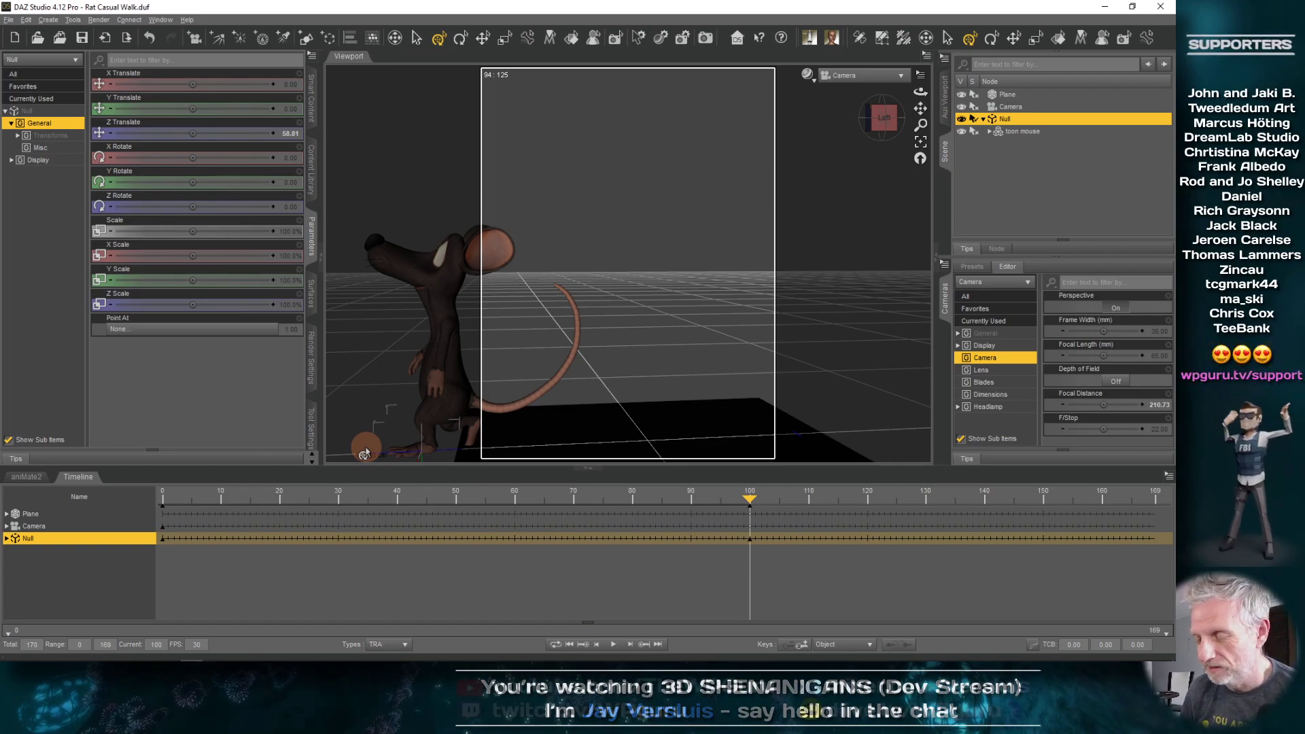
pyautogui.moveTo(363, 454); pyautogui.dragTo(234, 460)
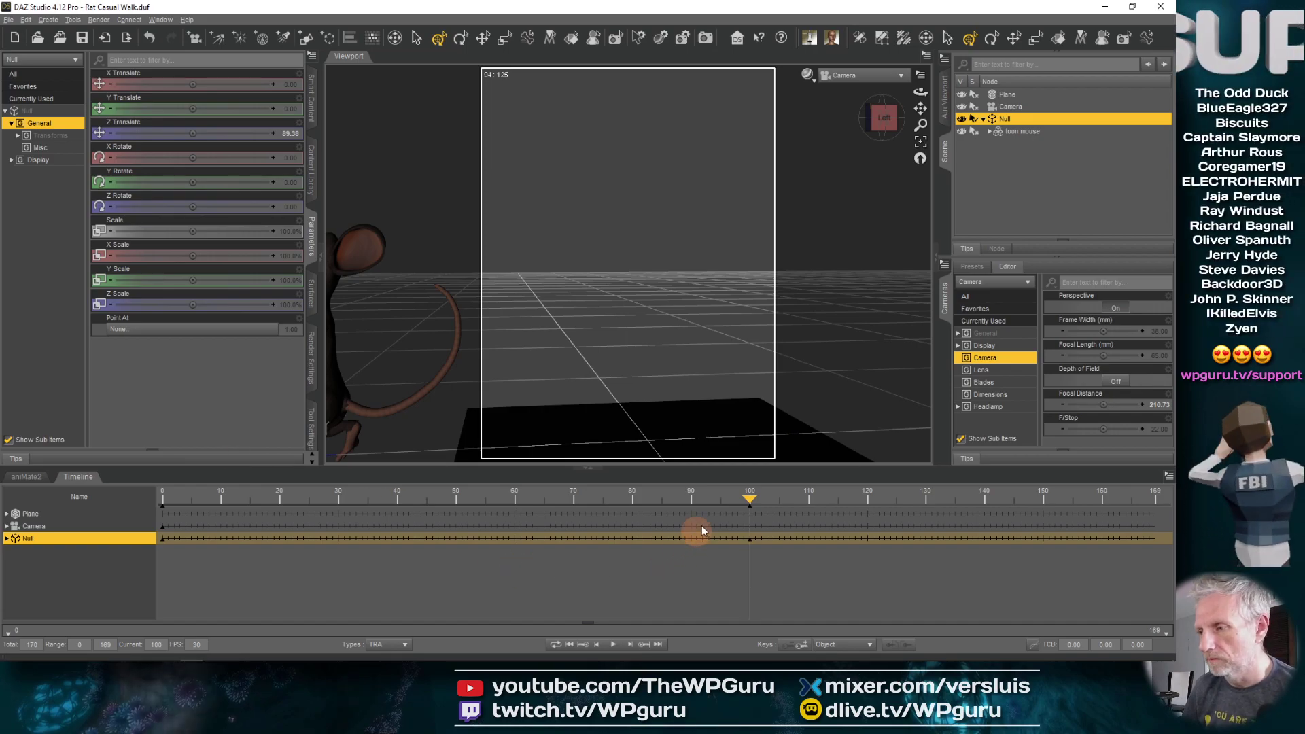
pyautogui.moveTo(748, 498); pyautogui.dragTo(130, 501)
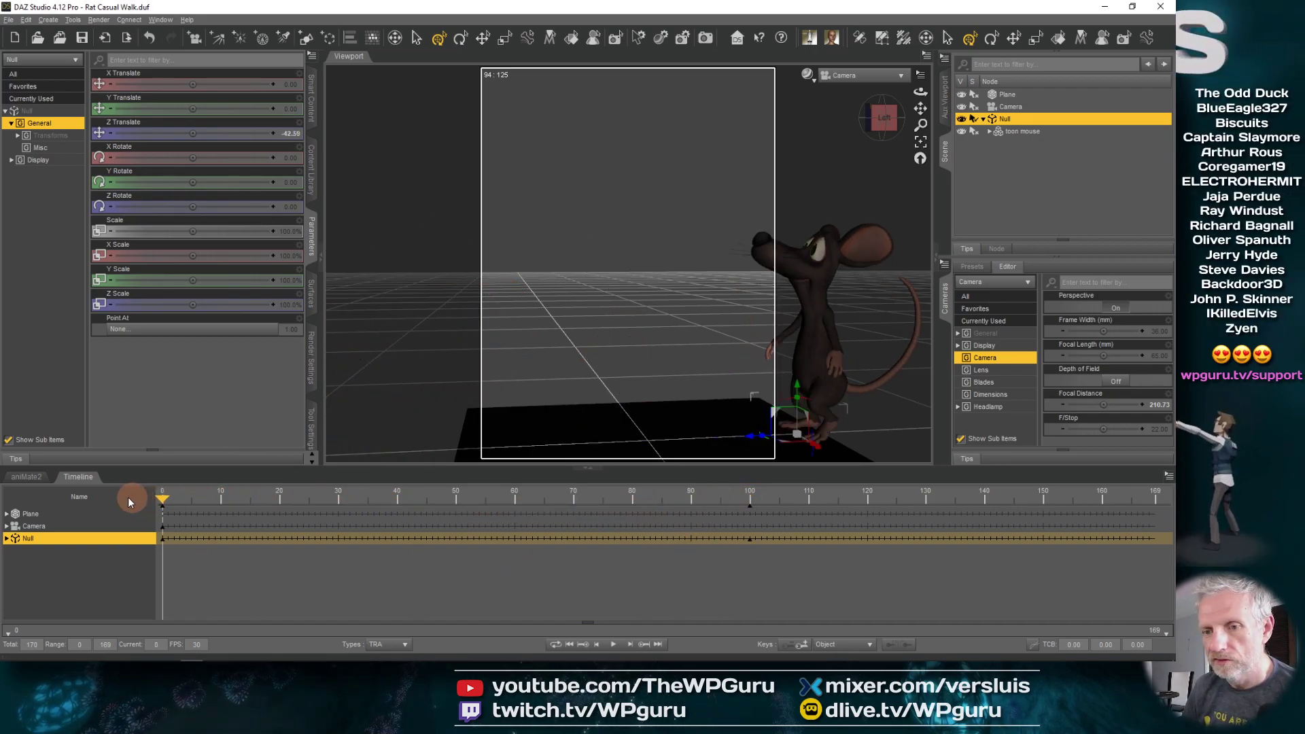
# - Play the walk past the camera, then move the Null's end keyframe to frame 150 and rewind to frame 0
pyautogui.click(613, 643)
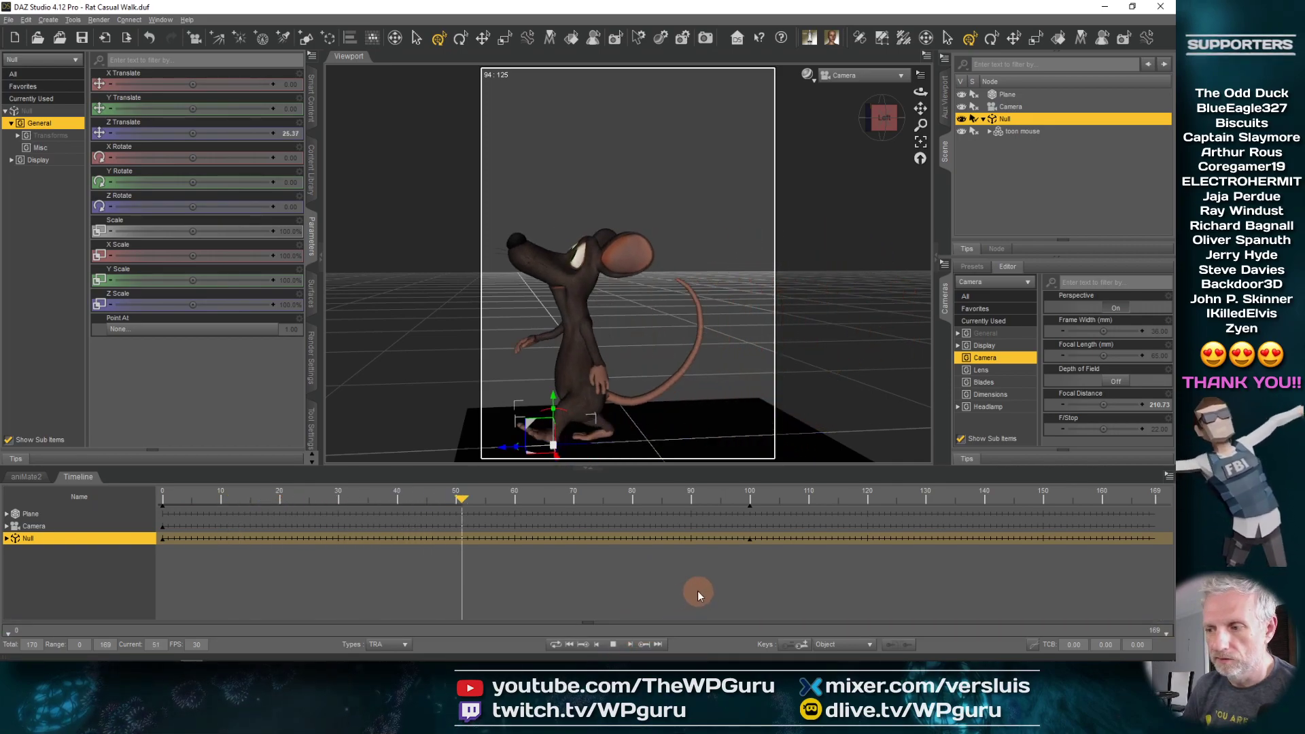
pyautogui.press('space')
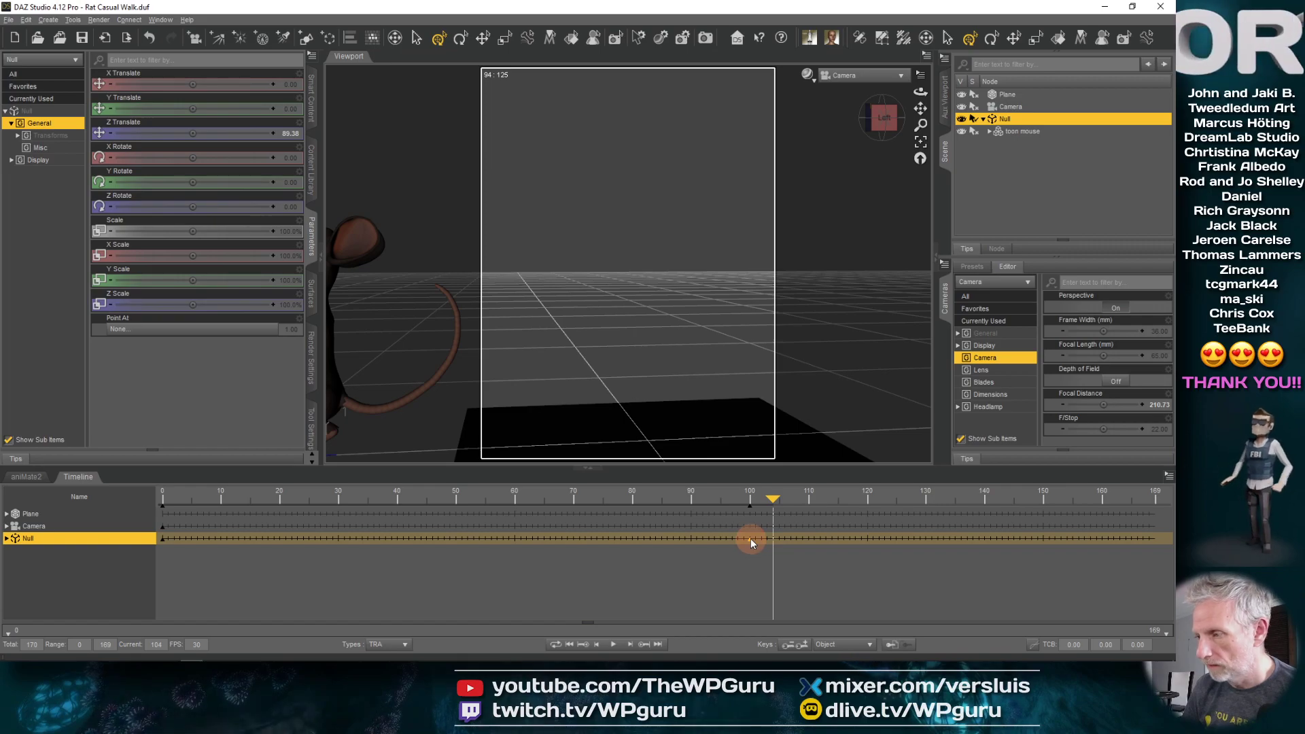
pyautogui.moveTo(750, 539); pyautogui.dragTo(1042, 548)
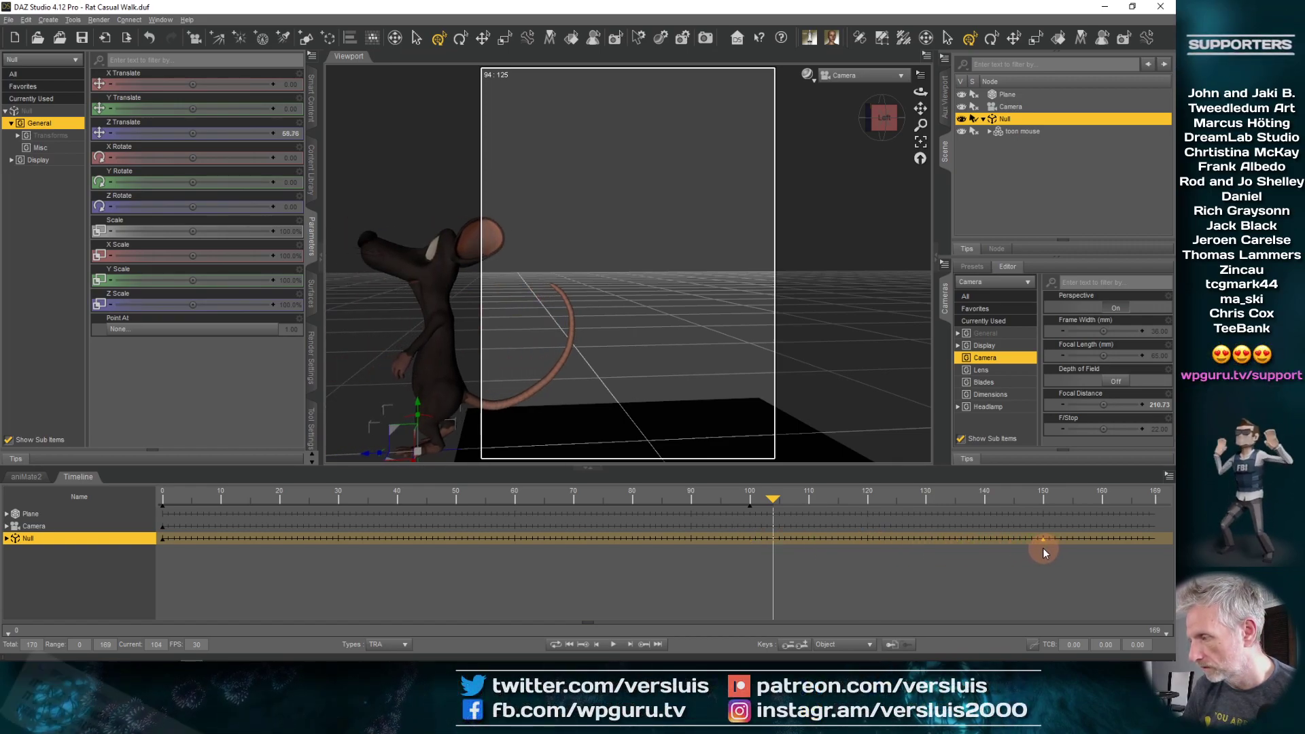
pyautogui.moveTo(772, 501); pyautogui.dragTo(135, 543)
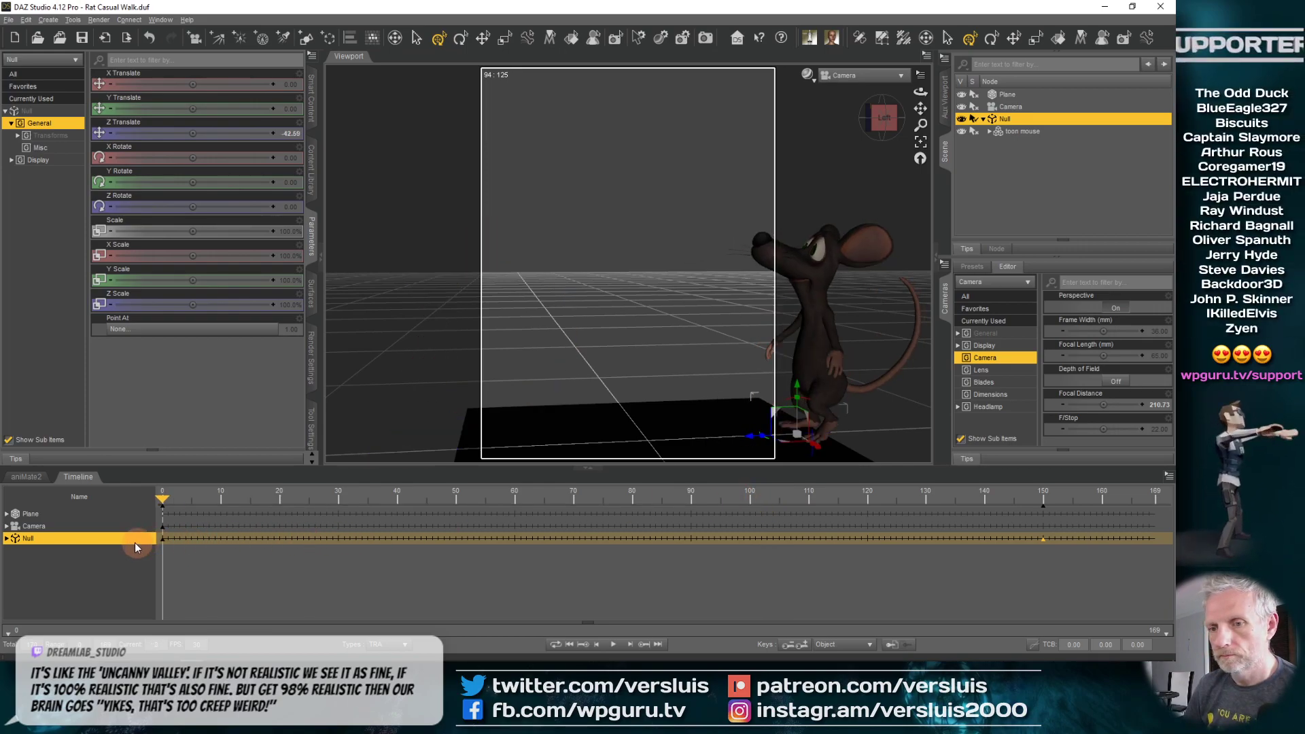
# - Preview the slower walk, move the Null's end keyframe to the last frame, 169, and play it again
pyautogui.click(613, 644)
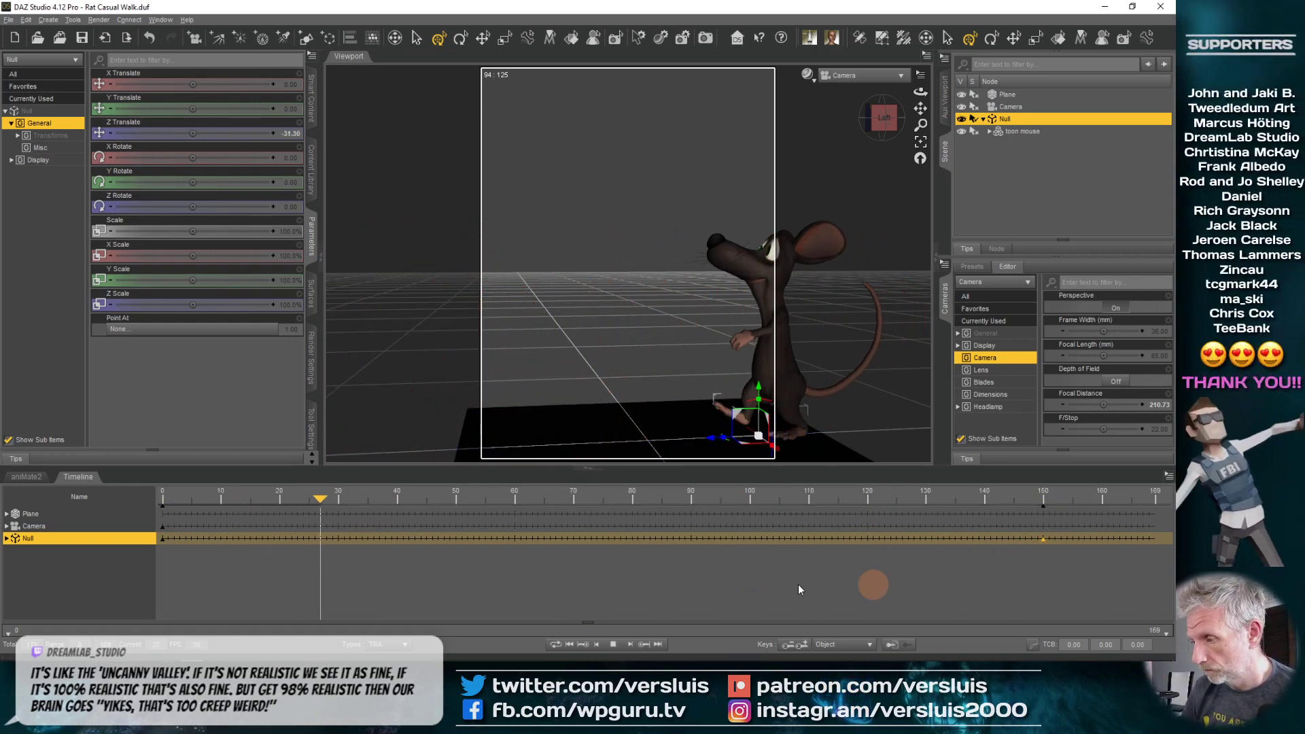
pyautogui.click(613, 644)
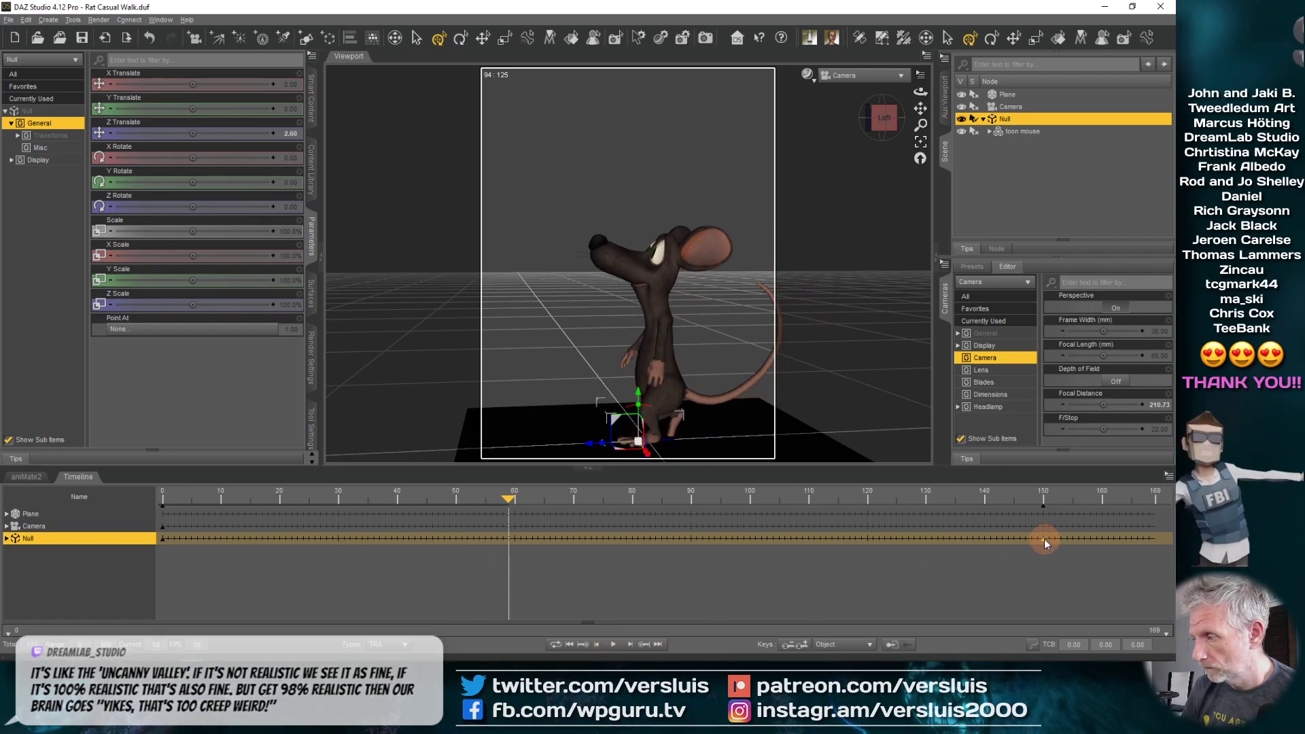
pyautogui.moveTo(1044, 538); pyautogui.dragTo(1172, 545)
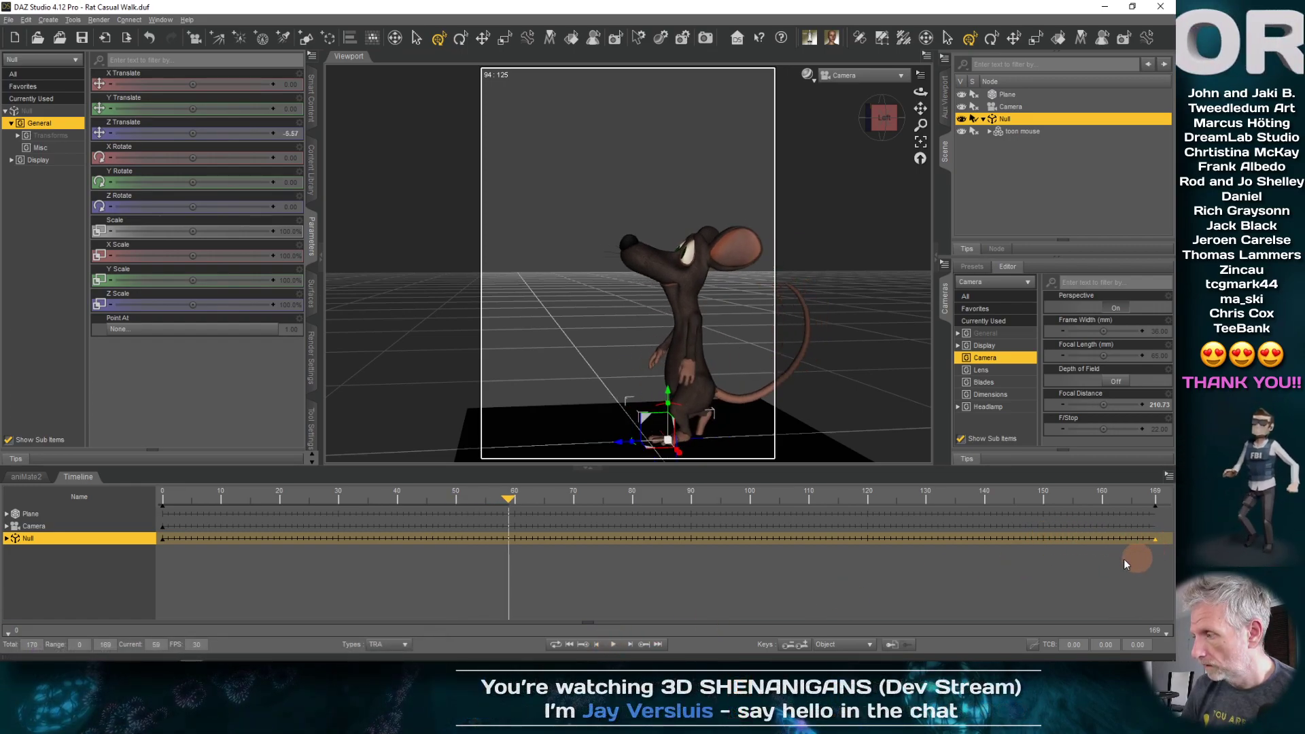
pyautogui.click(613, 643)
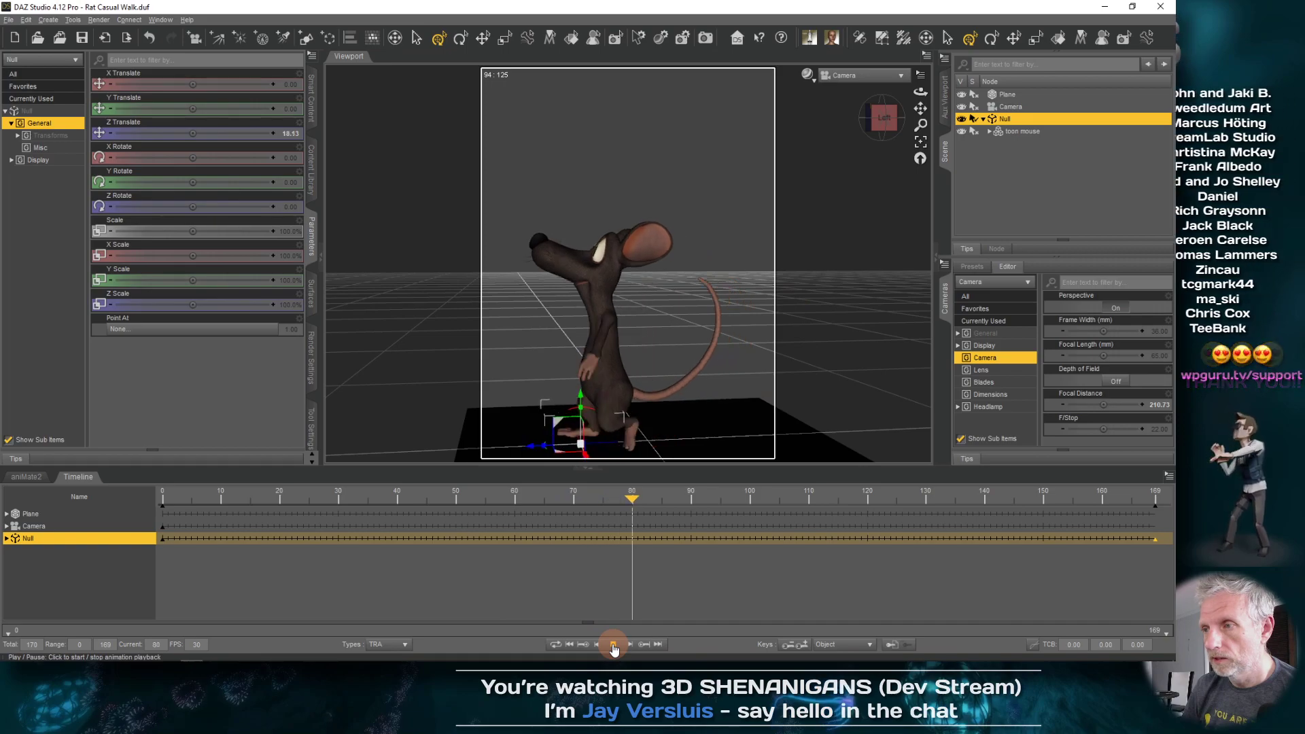
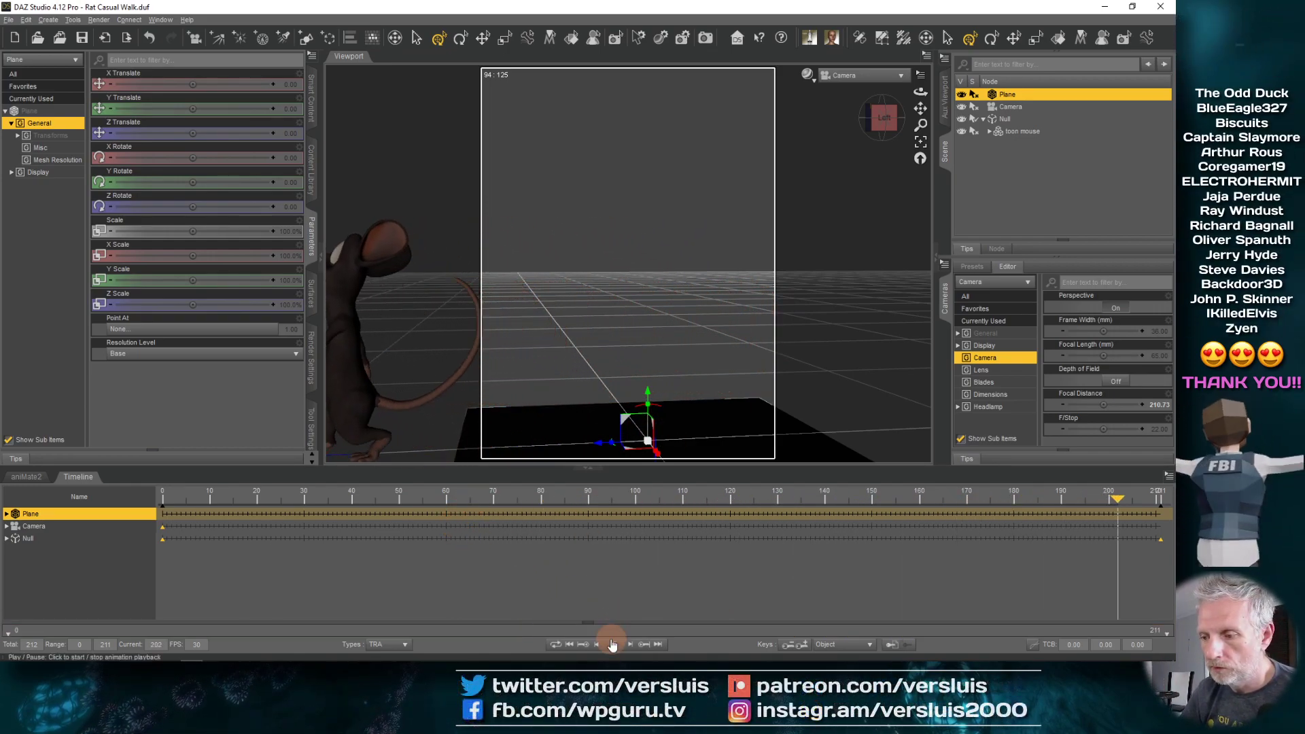
# - At frame 0, move the Null further backward along Z to about -58, so the mouse starts outside the camera frame
pyautogui.moveTo(465, 507); pyautogui.dragTo(132, 493)
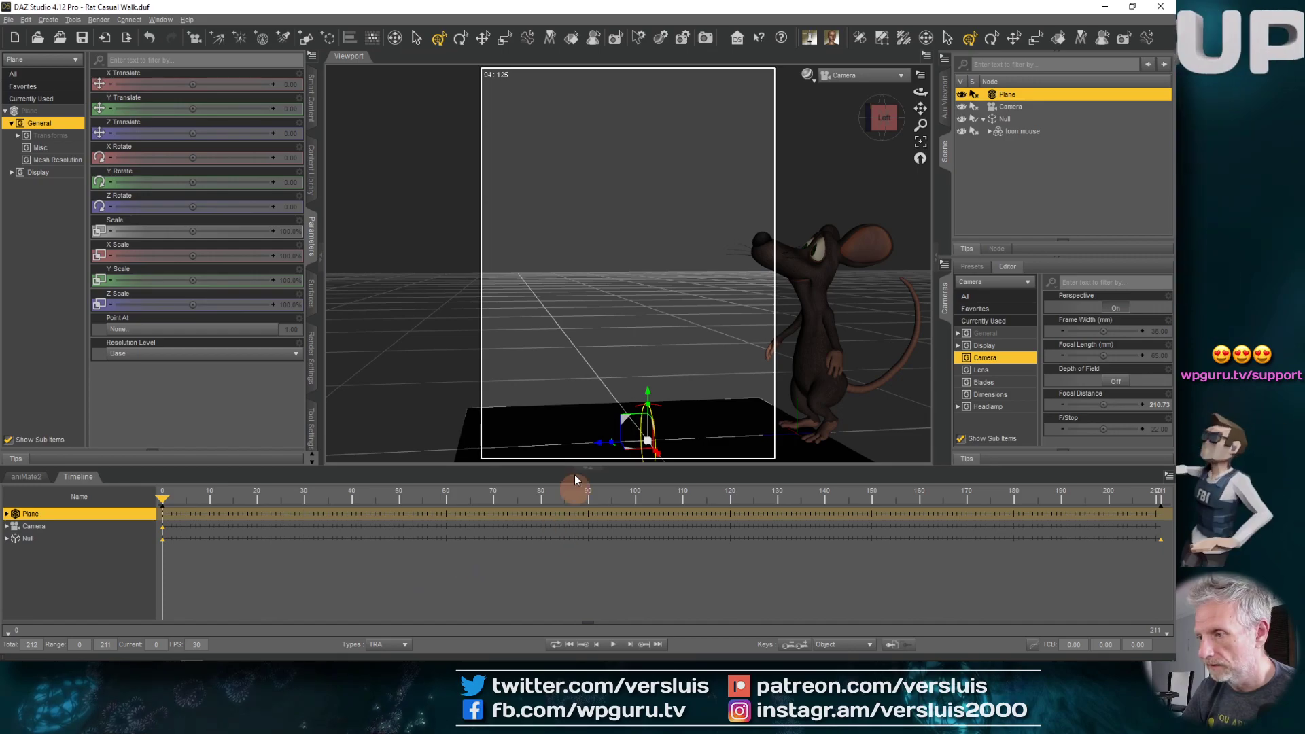
pyautogui.click(1009, 120)
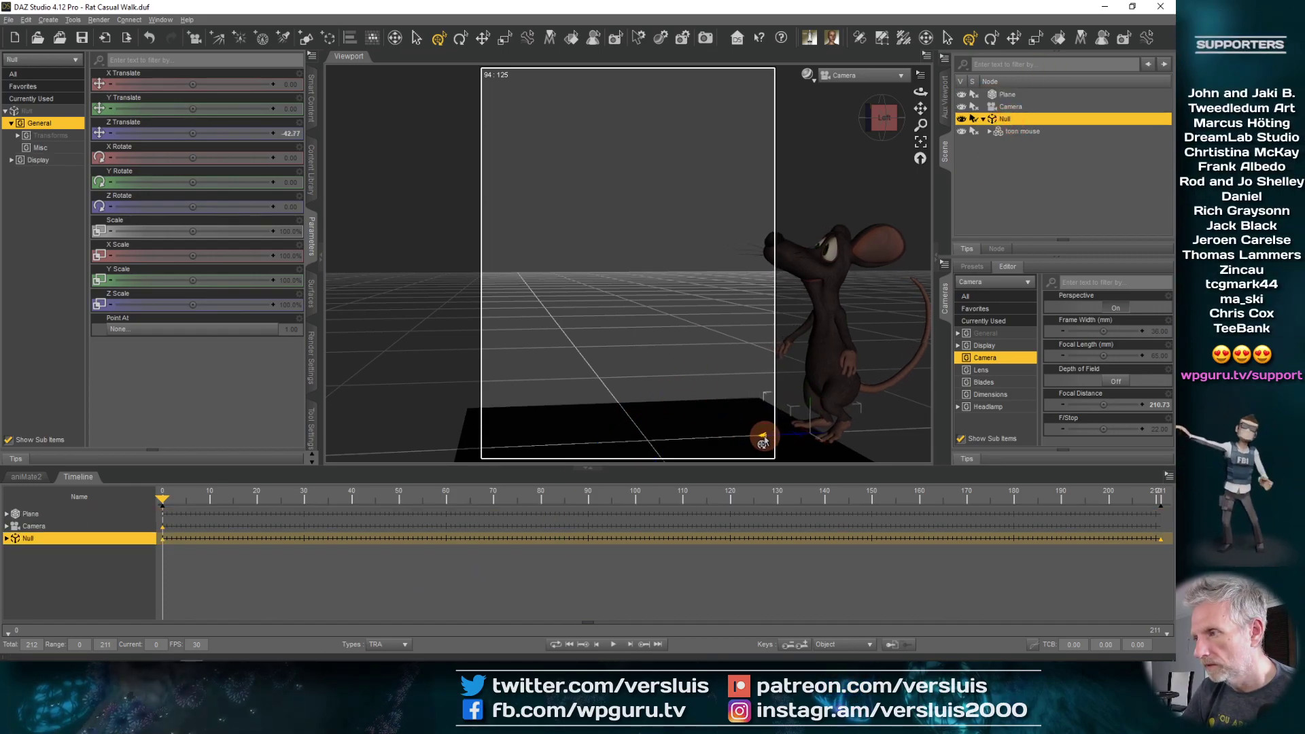
pyautogui.moveTo(763, 442); pyautogui.dragTo(799, 441)
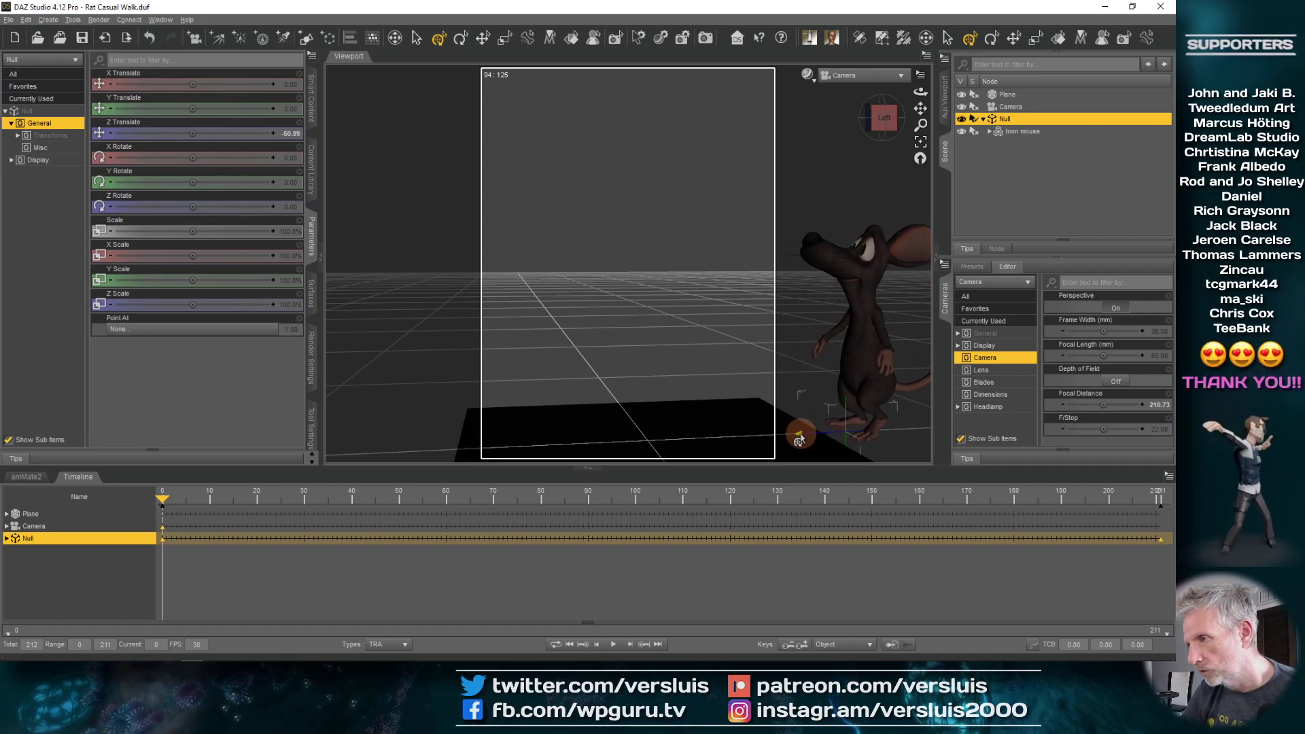
# - Hide the ground Plane, play and scrub through the mouse's walk, and stop at frame 85
pyautogui.click(613, 644)
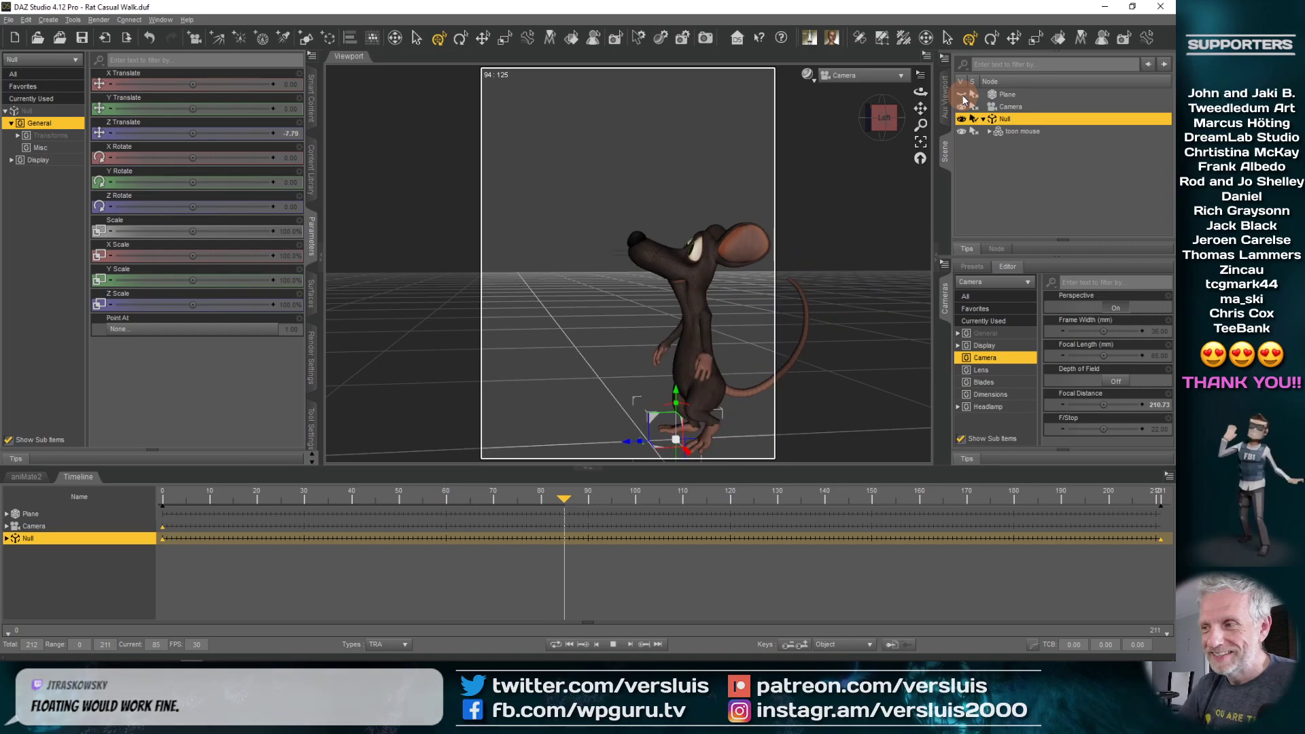
pyautogui.click(613, 644)
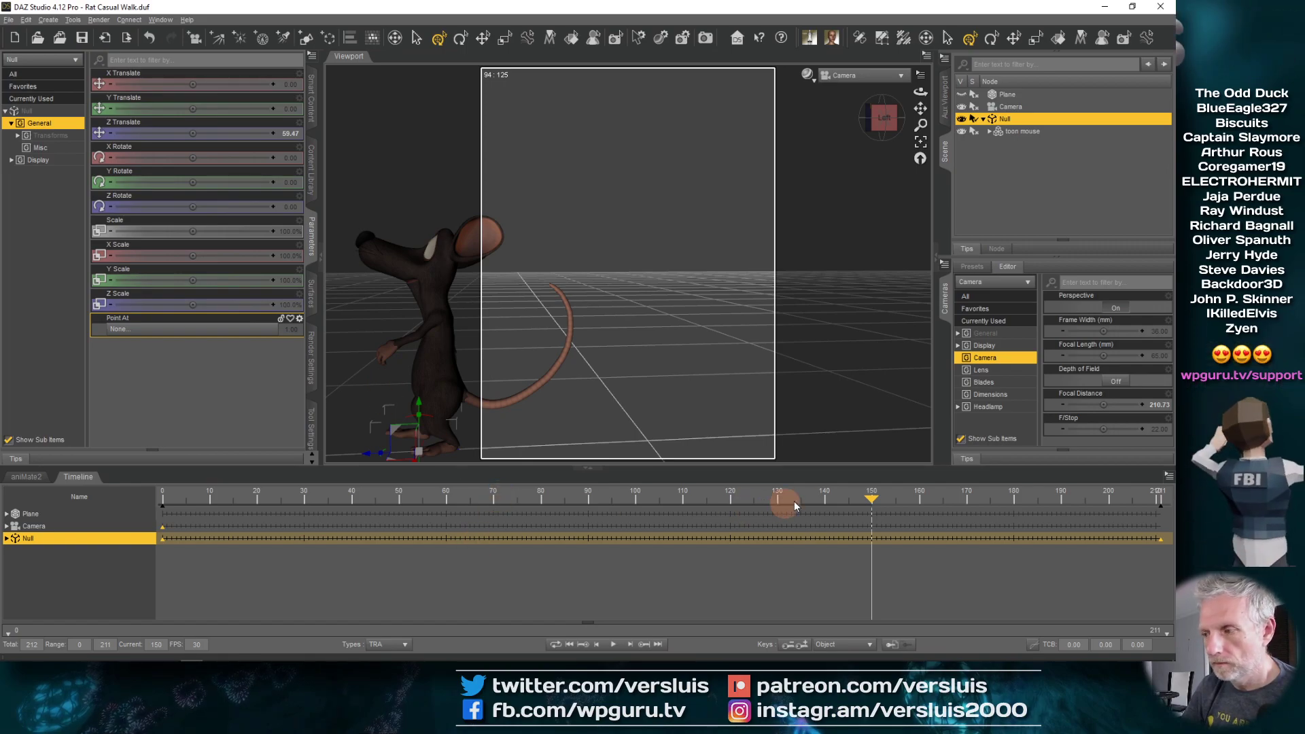
pyautogui.moveTo(872, 500); pyautogui.dragTo(868, 500)
pyautogui.click(164, 527)
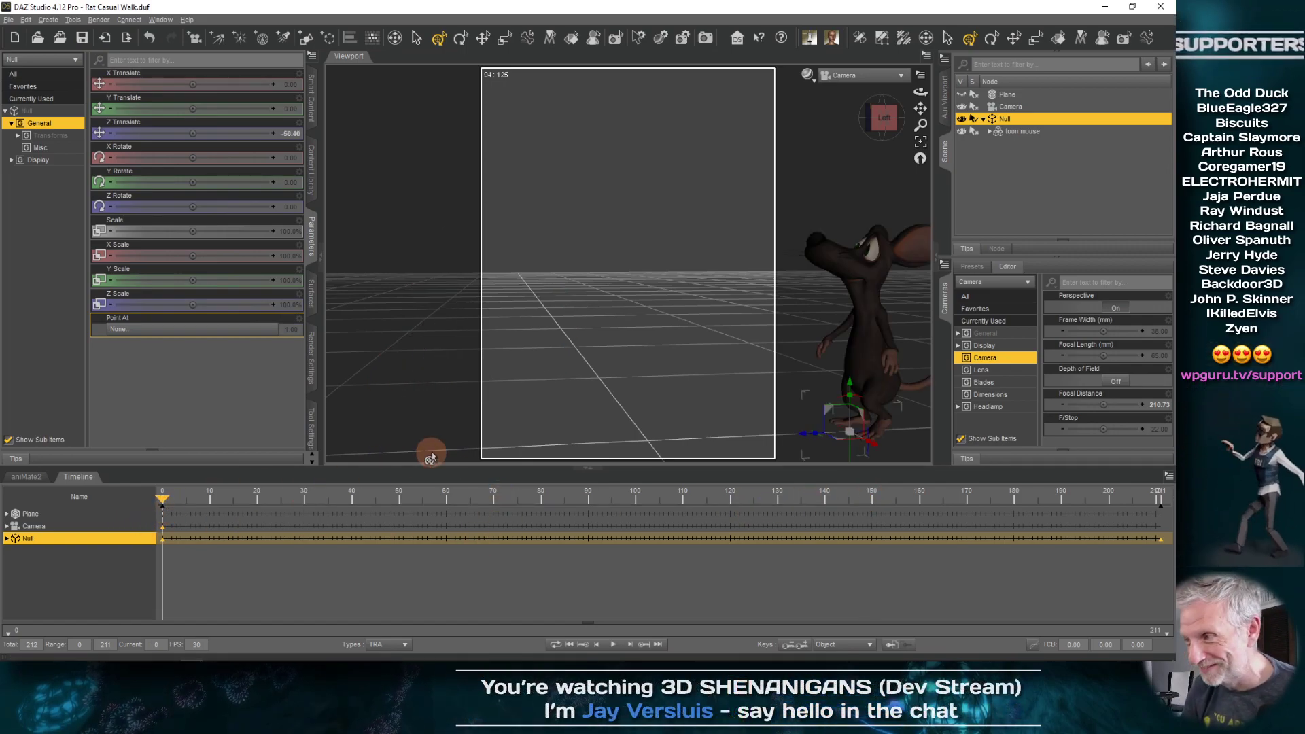
pyautogui.moveTo(519, 500); pyautogui.dragTo(602, 500)
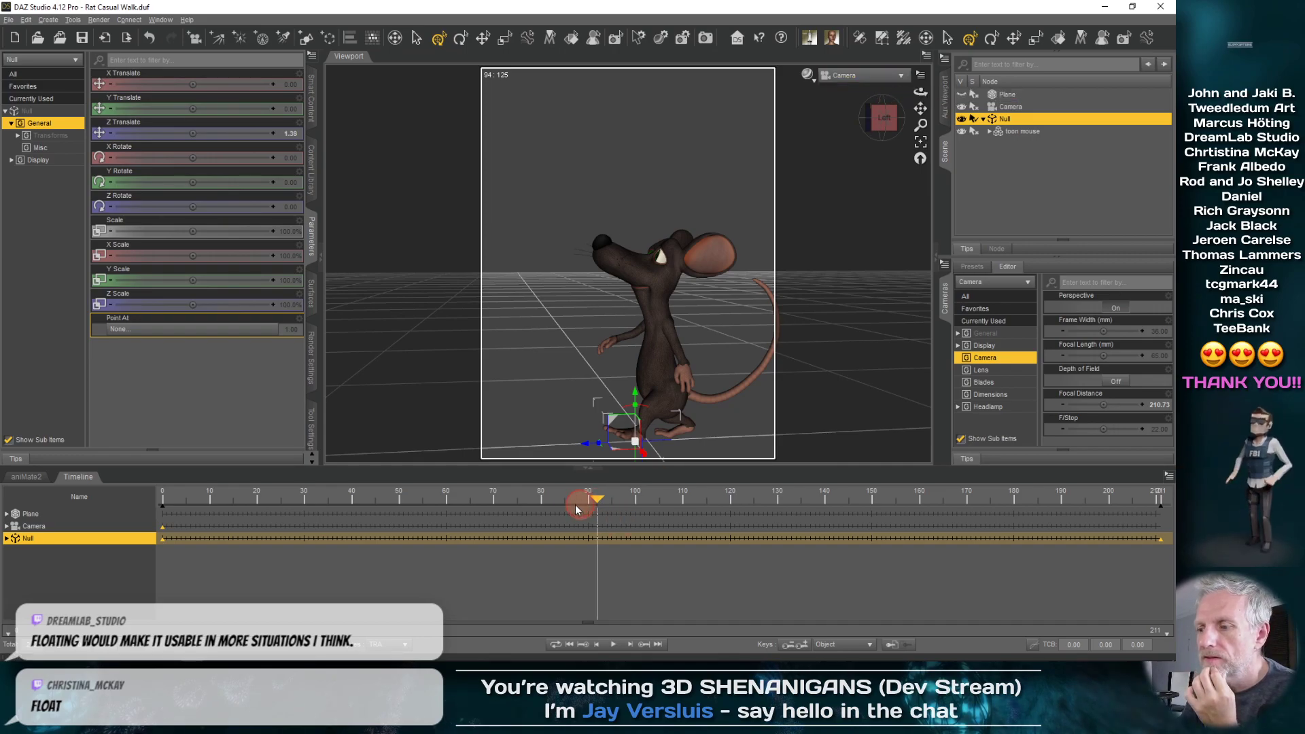
pyautogui.moveTo(576, 509); pyautogui.dragTo(562, 507)
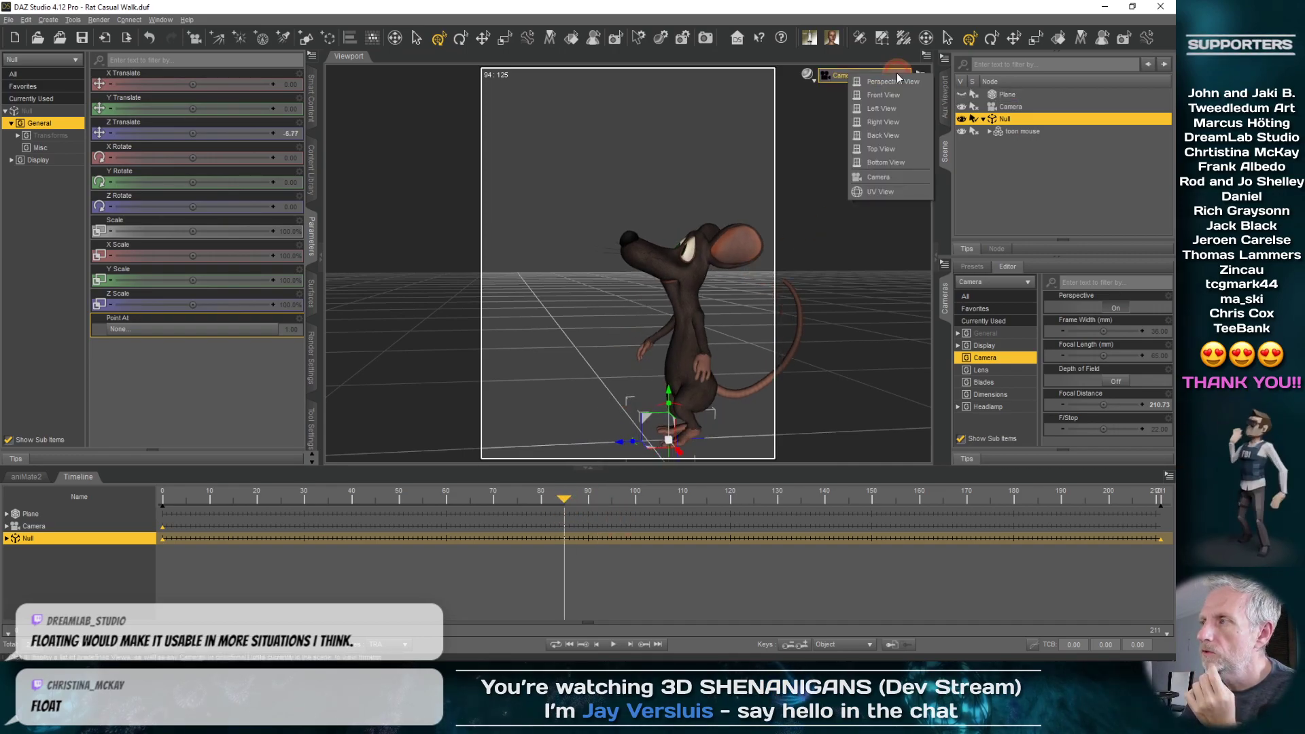
# - Switch the viewport's draw style to the NVIDIA Iray preview
pyautogui.click(807, 74)
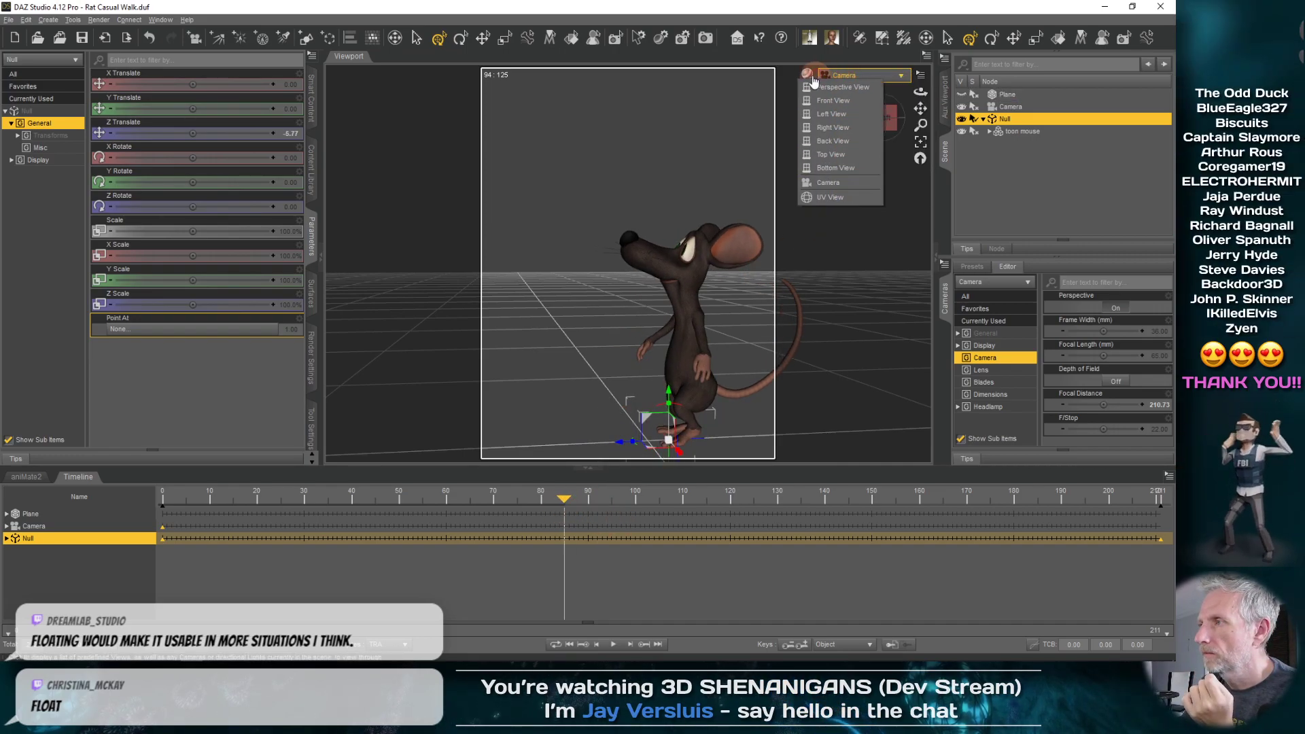
pyautogui.click(807, 74)
pyautogui.click(803, 217)
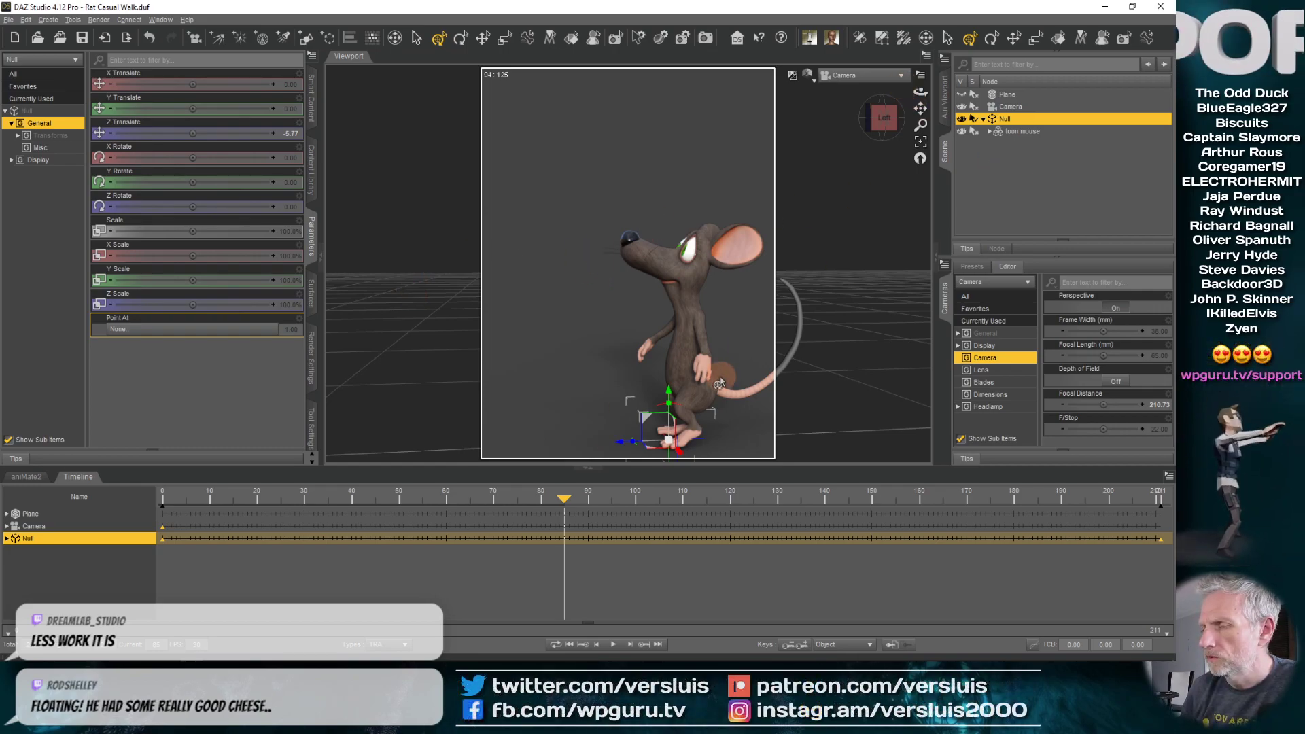
# - Review the general render settings and set the scene Camera's Headlamp Mode to Off
pyautogui.click(307, 351)
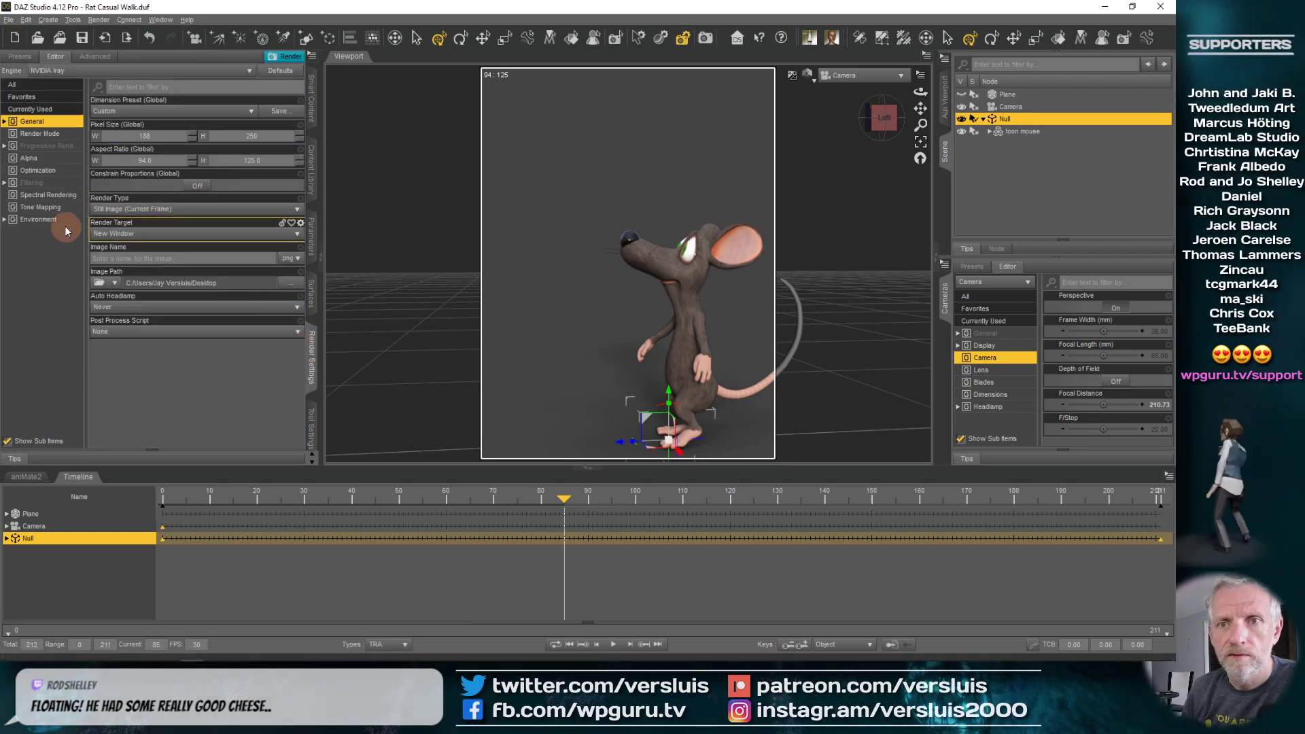
pyautogui.click(65, 145)
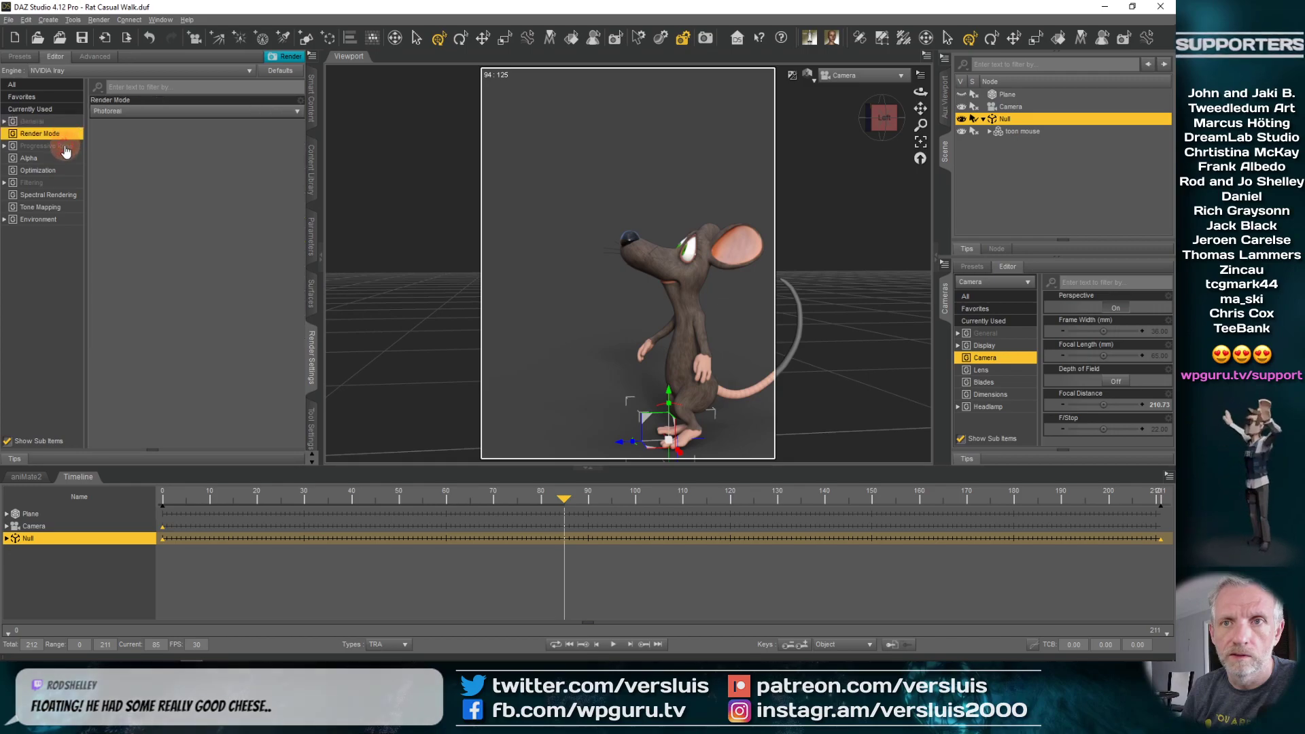
pyautogui.click(65, 122)
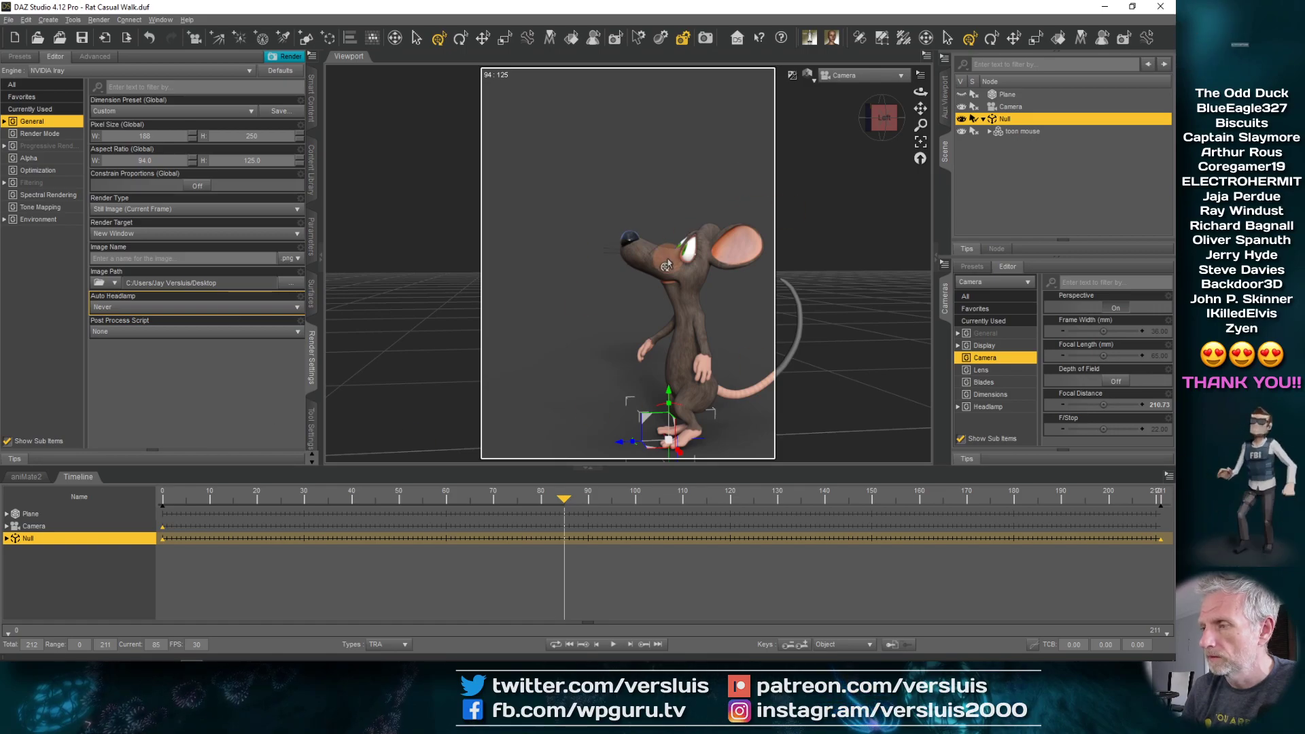
pyautogui.click(1069, 115)
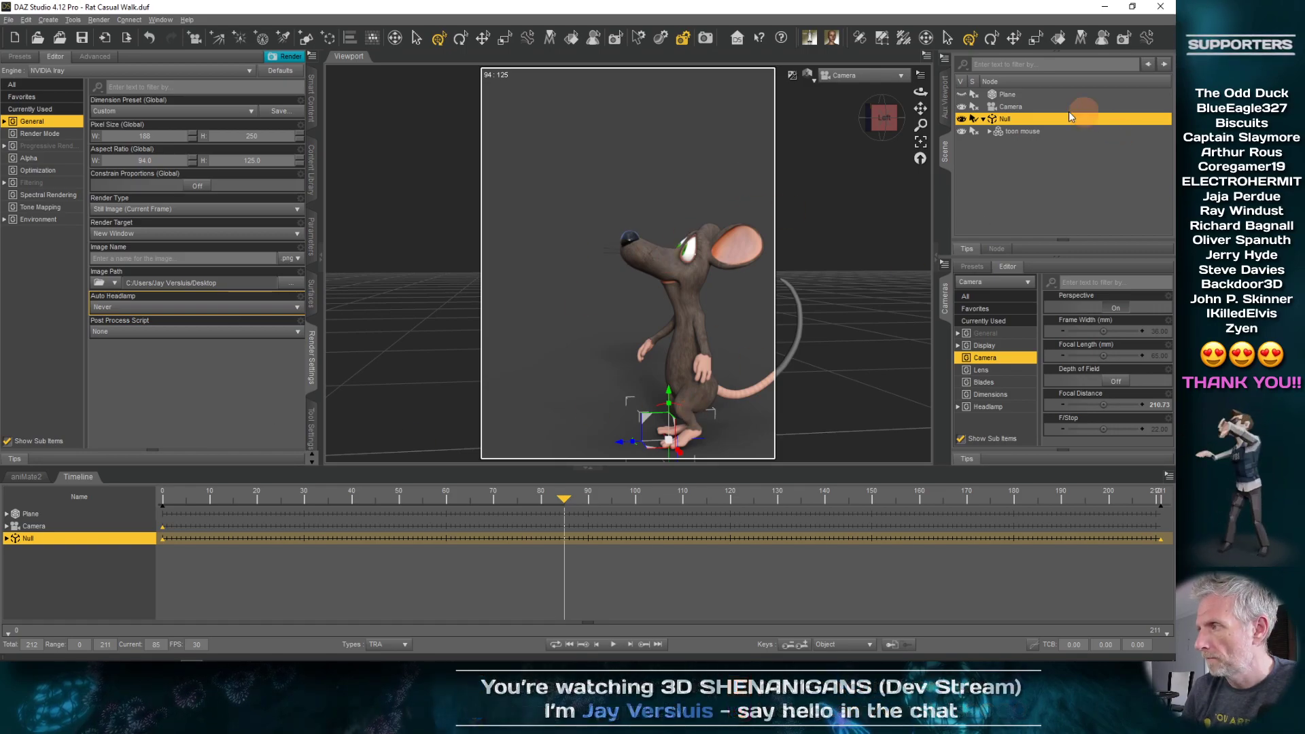
pyautogui.click(1007, 106)
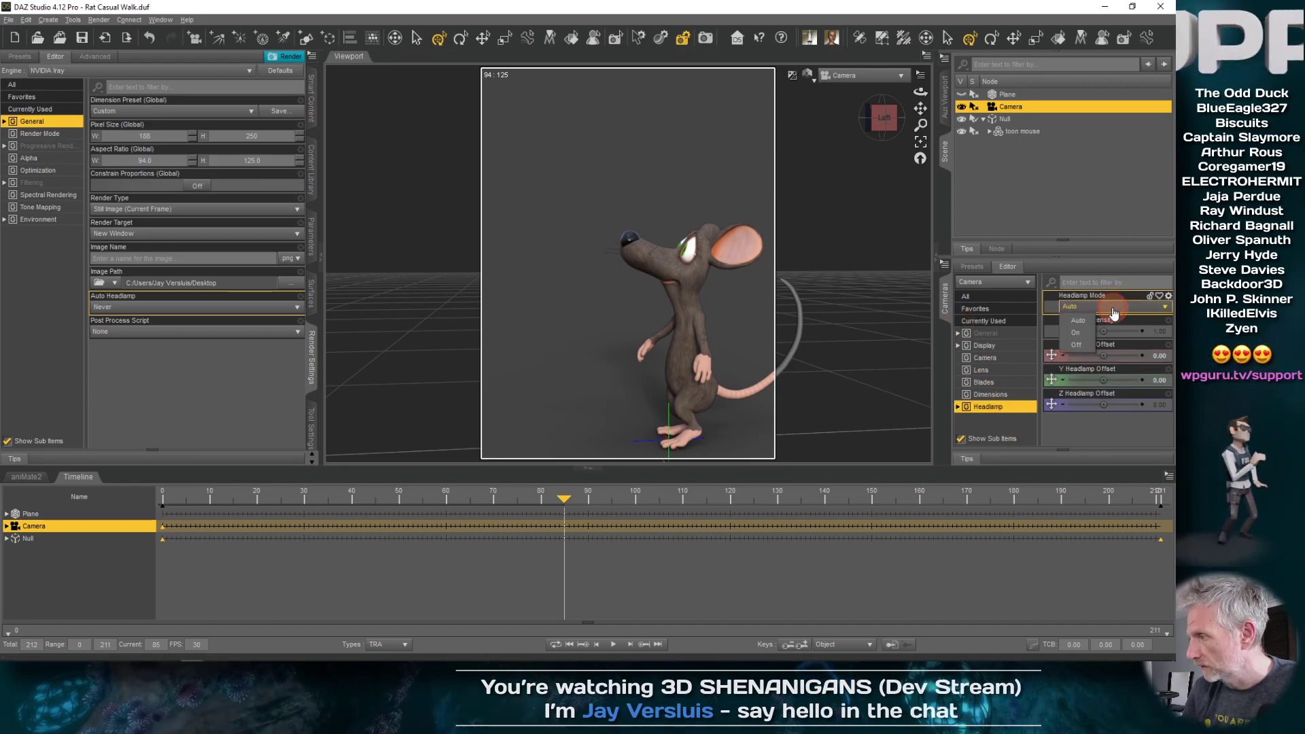
pyautogui.click(1087, 345)
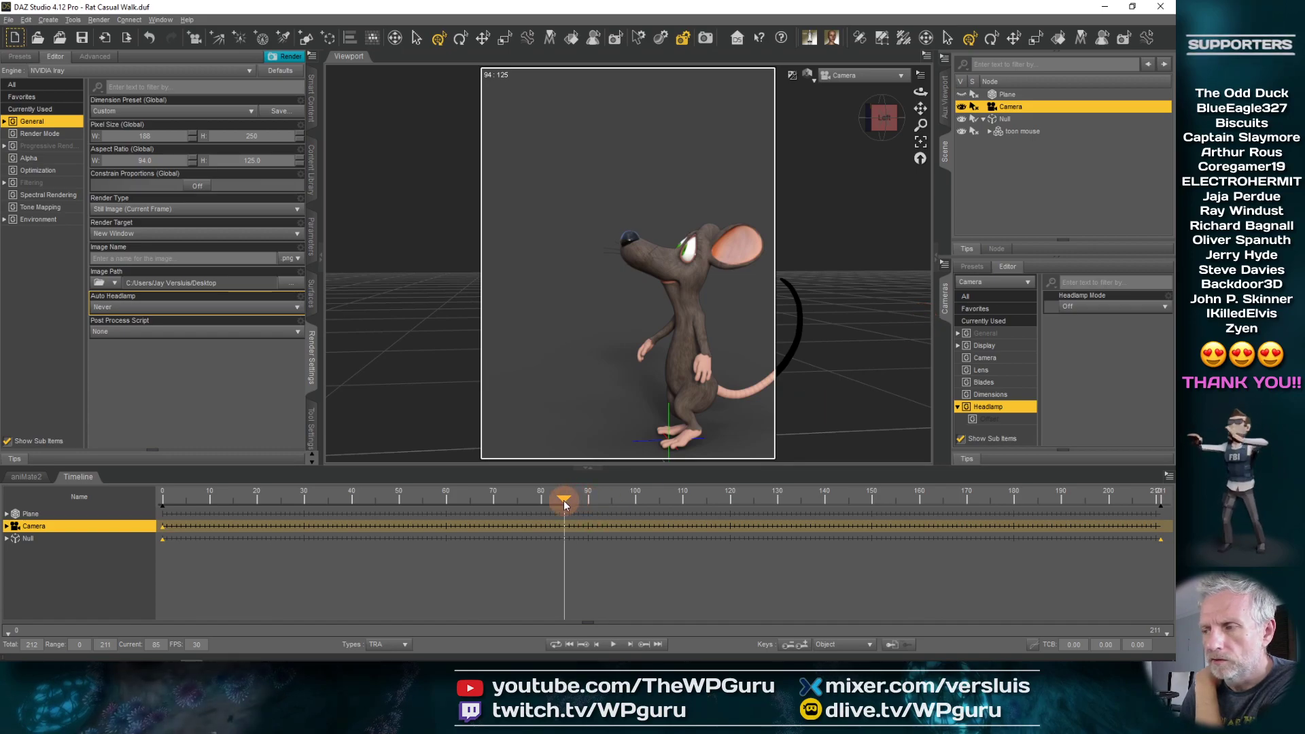
# - Rewind to frame 0 and examine the Iray lighting on the mouse from several angles in the Perspective View
pyautogui.moveTo(564, 500); pyautogui.dragTo(559, 500)
pyautogui.click(316, 516)
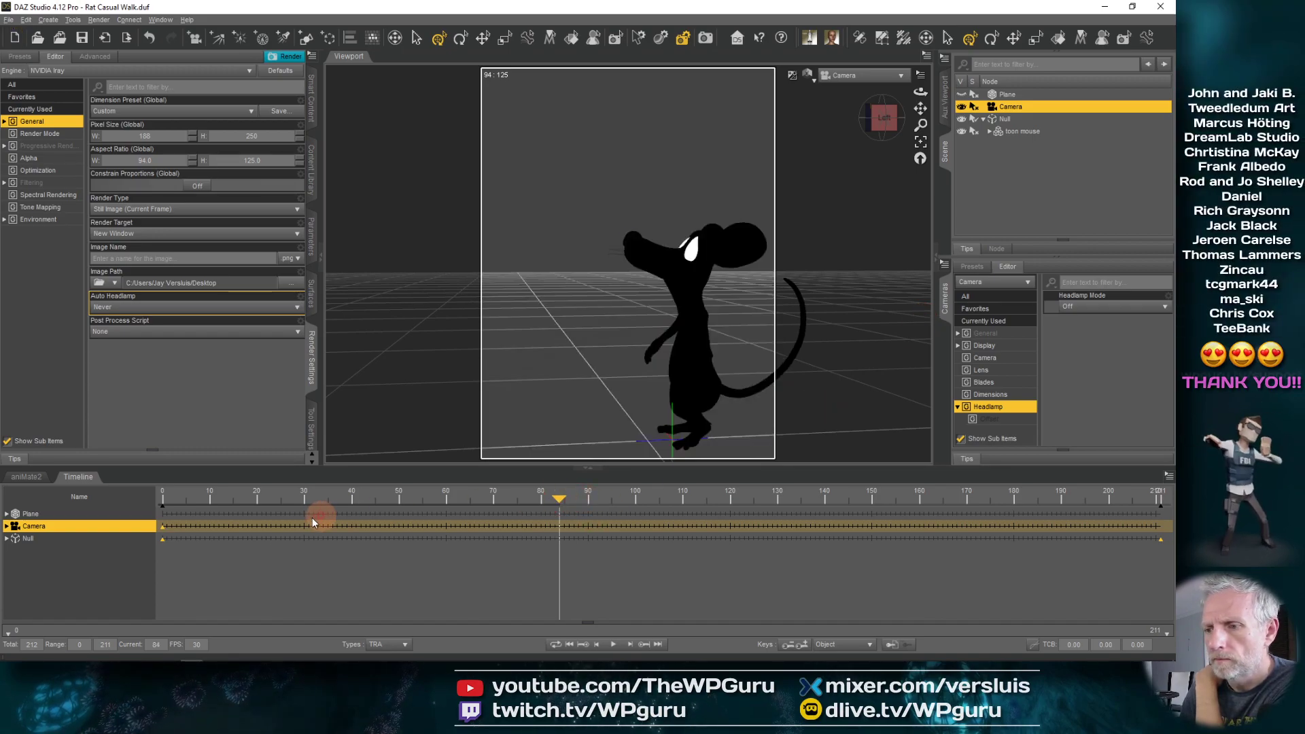
pyautogui.moveTo(312, 516); pyautogui.dragTo(141, 514)
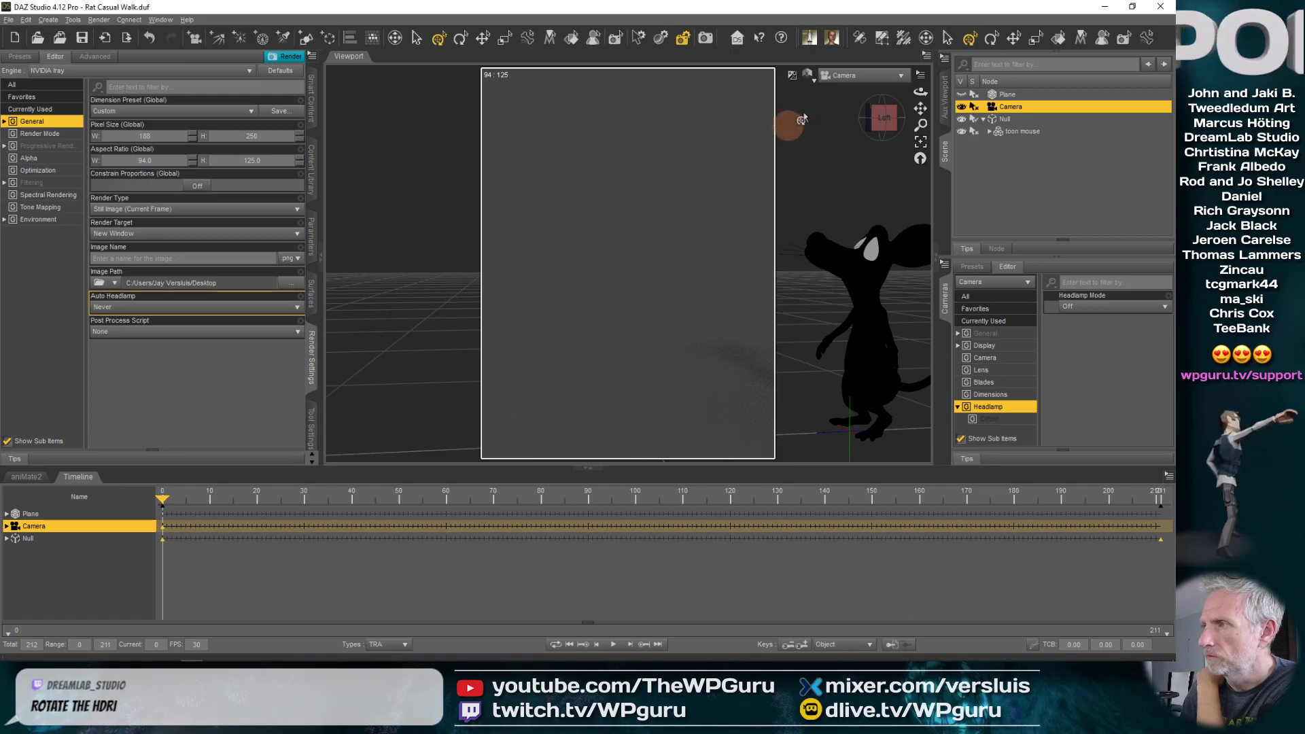
pyautogui.click(898, 83)
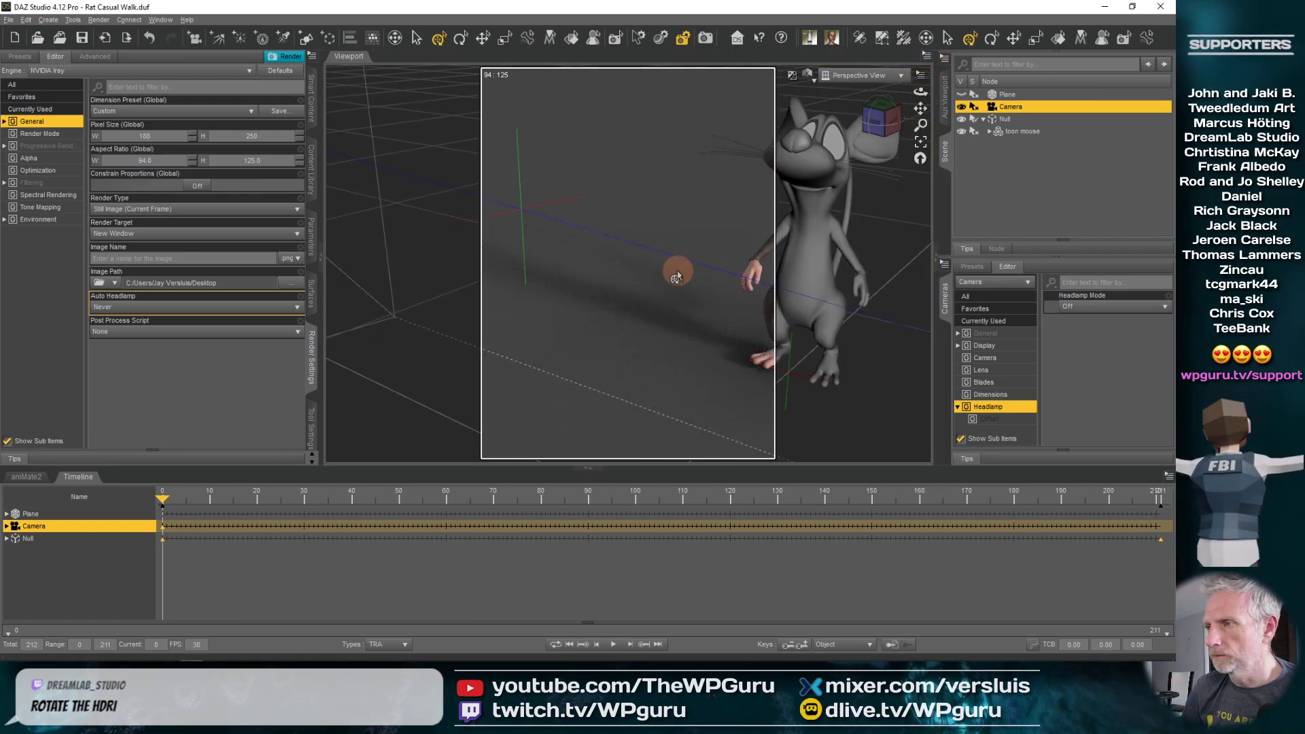
pyautogui.moveTo(677, 277); pyautogui.dragTo(734, 323)
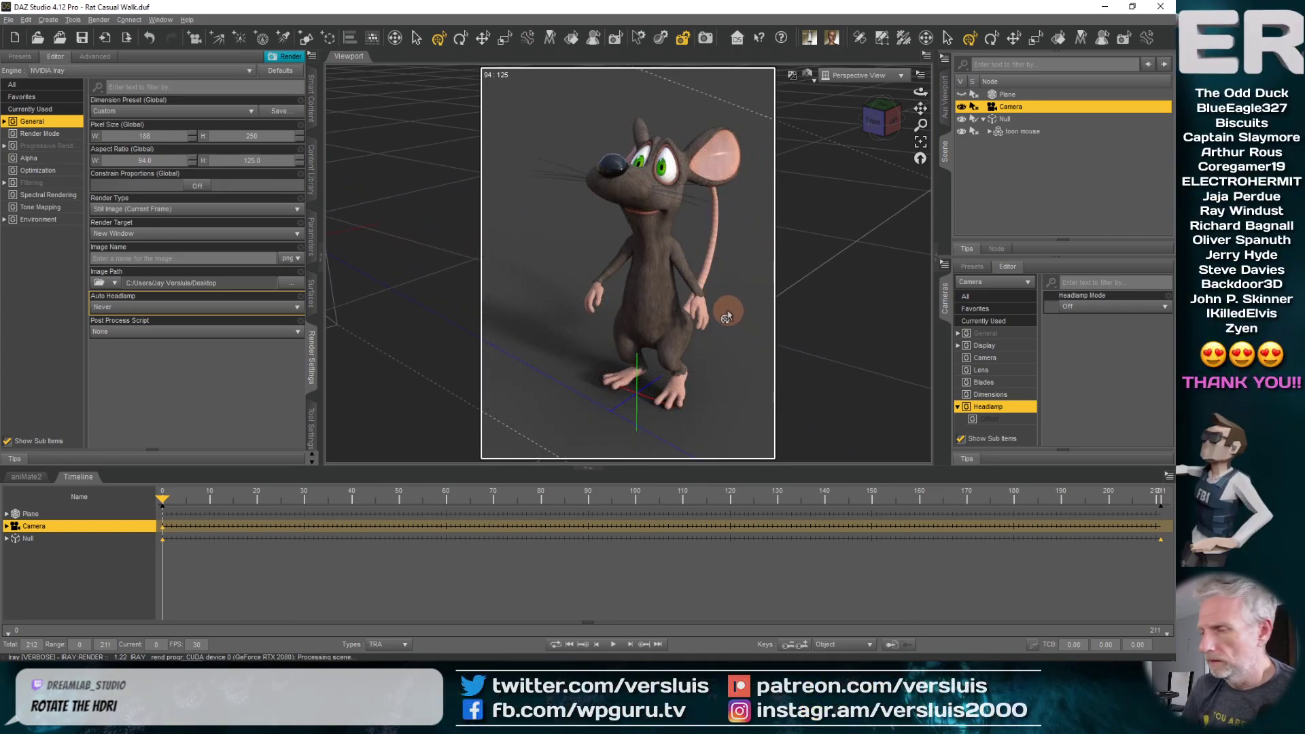
pyautogui.moveTo(749, 356); pyautogui.dragTo(853, 416)
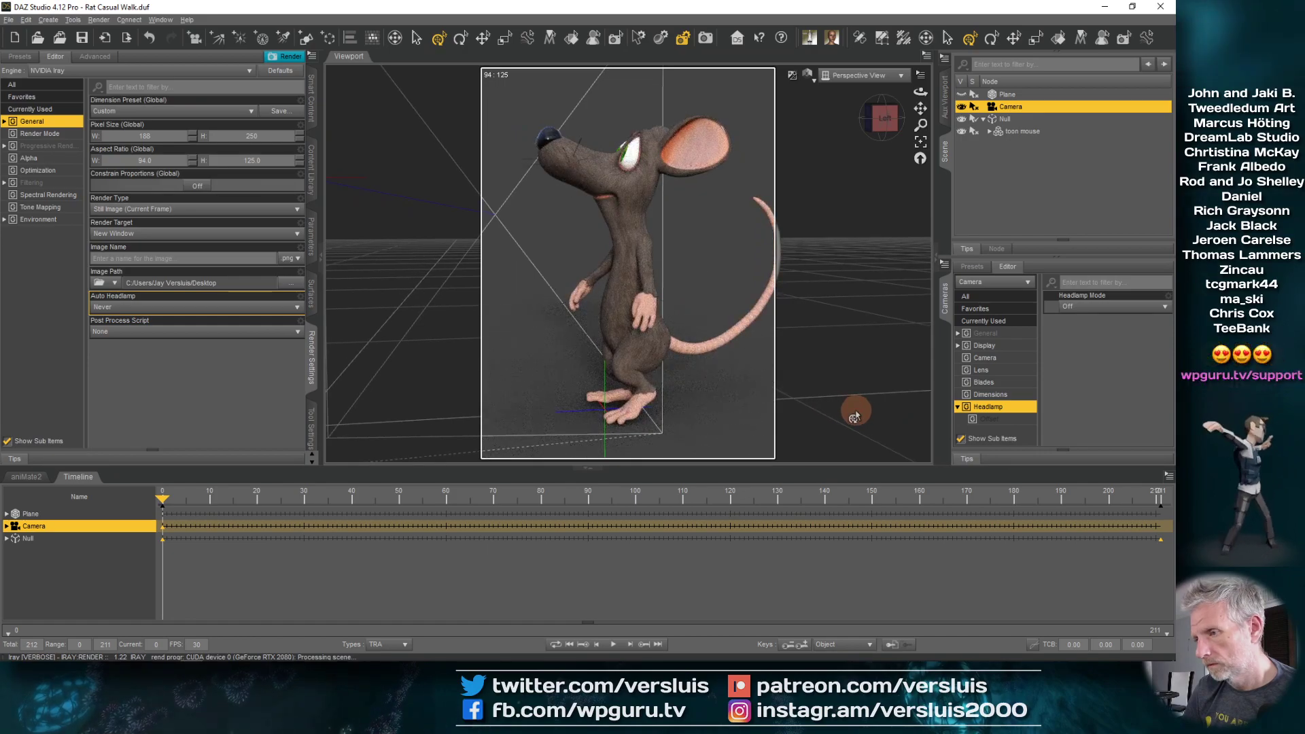
pyautogui.keyDown('alt'); pyautogui.moveTo(855, 416); pyautogui.dragTo(750, 388); pyautogui.keyUp('alt')
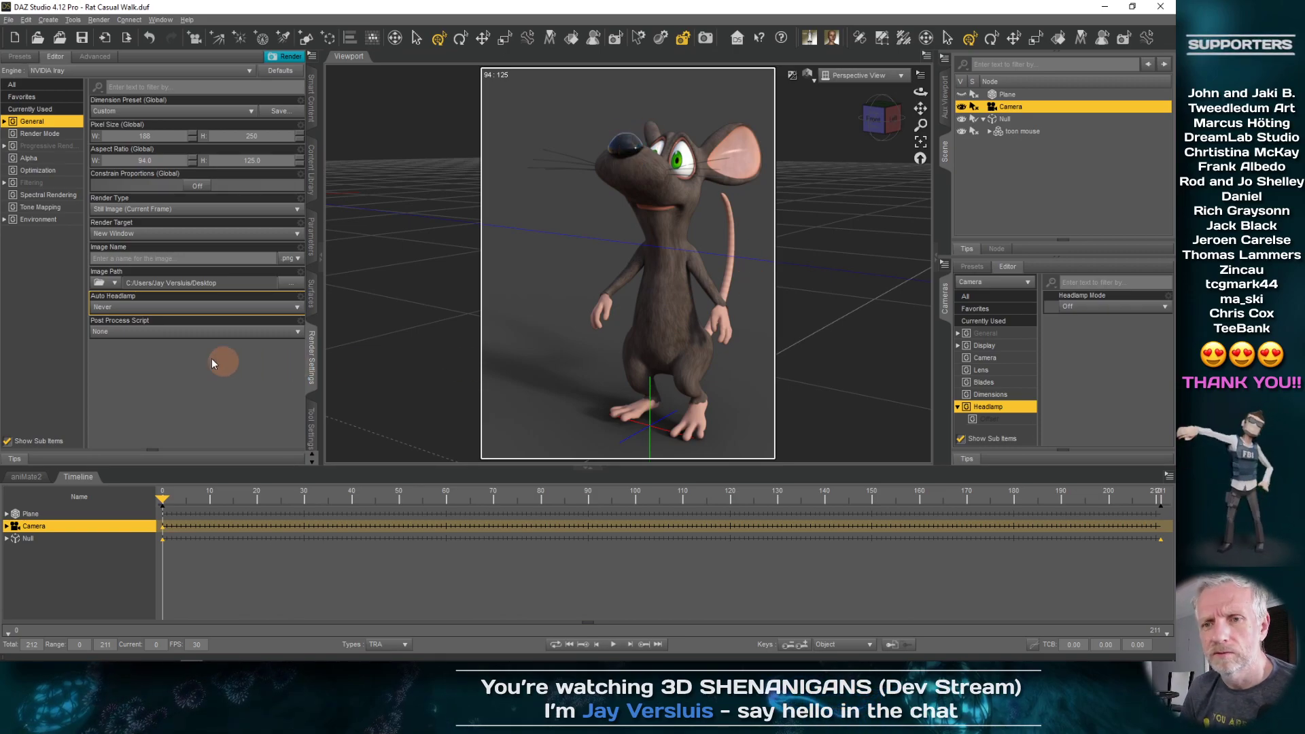
# - Set the environment's Dome Orientation Y to a negative angle and inspect the changed lighting on the mouse
pyautogui.click(48, 220)
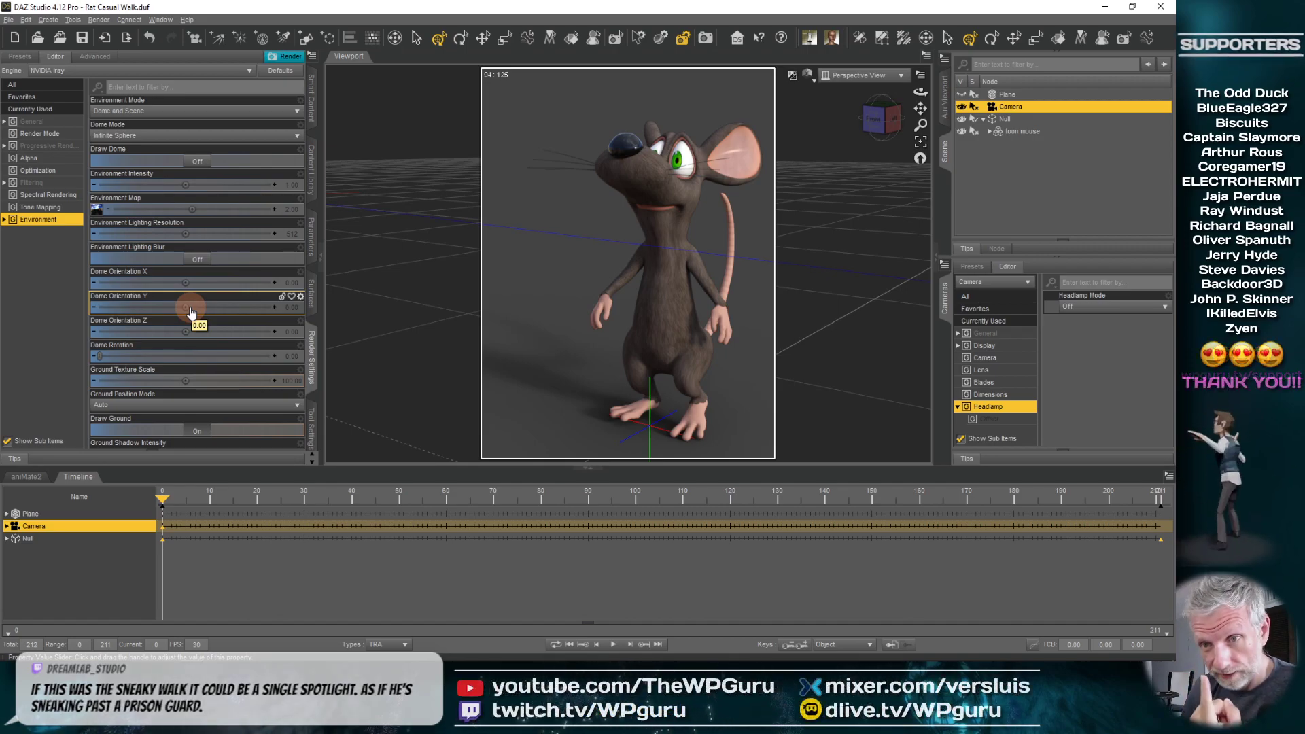
pyautogui.moveTo(187, 307); pyautogui.dragTo(151, 307)
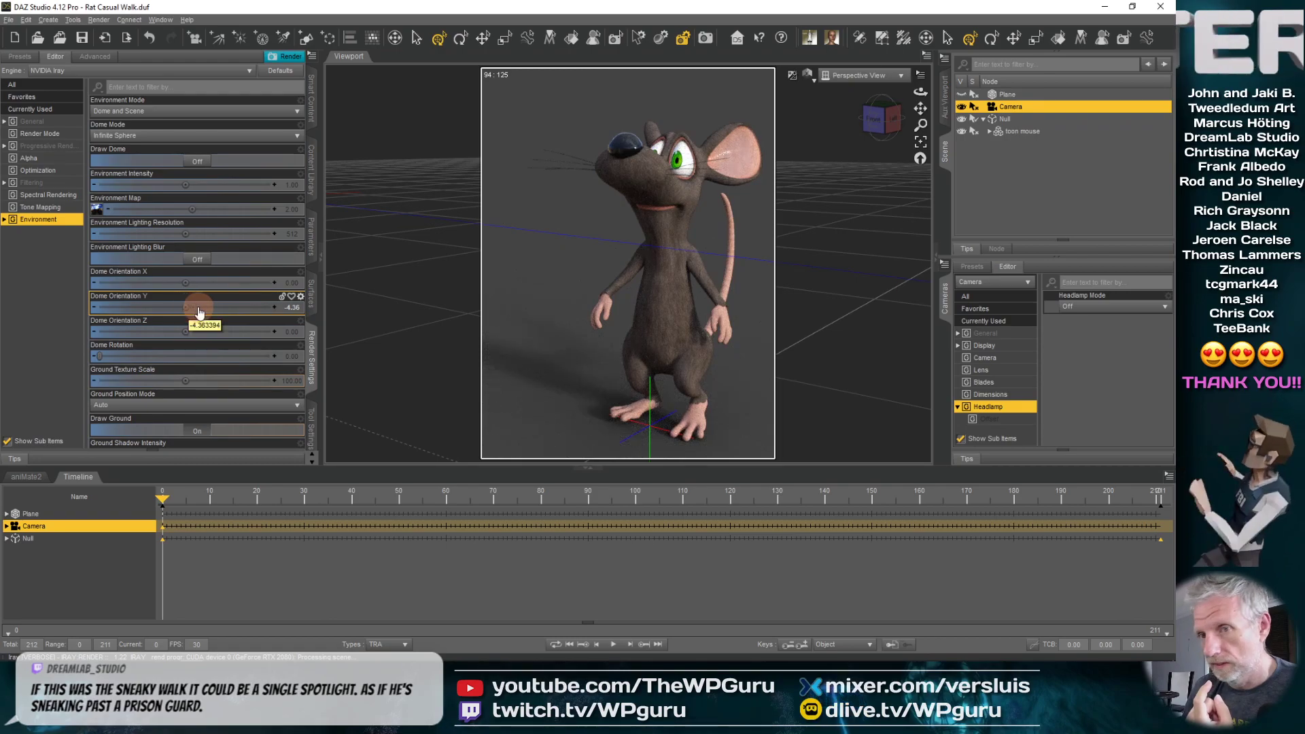
pyautogui.moveTo(190, 307)
pyautogui.mouseDown()
pyautogui.moveTo(144, 308)
pyautogui.moveTo(194, 318)
pyautogui.moveTo(130, 303)
pyautogui.moveTo(186, 308)
pyautogui.mouseUp()
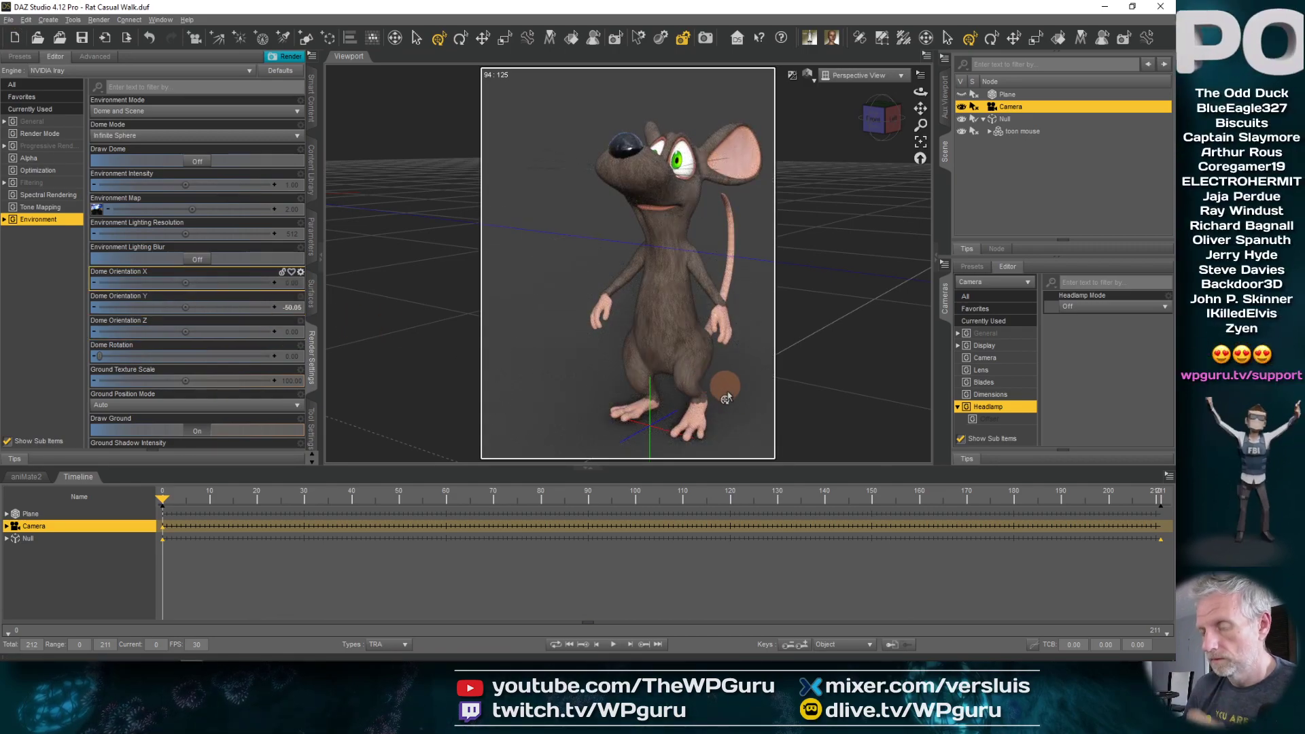
pyautogui.keyDown('alt'); pyautogui.moveTo(695, 383); pyautogui.dragTo(754, 370); pyautogui.keyUp('alt')
# - Look through the Camera, scrub the walk to frame 73, and return to the Perspective View
pyautogui.click(875, 74)
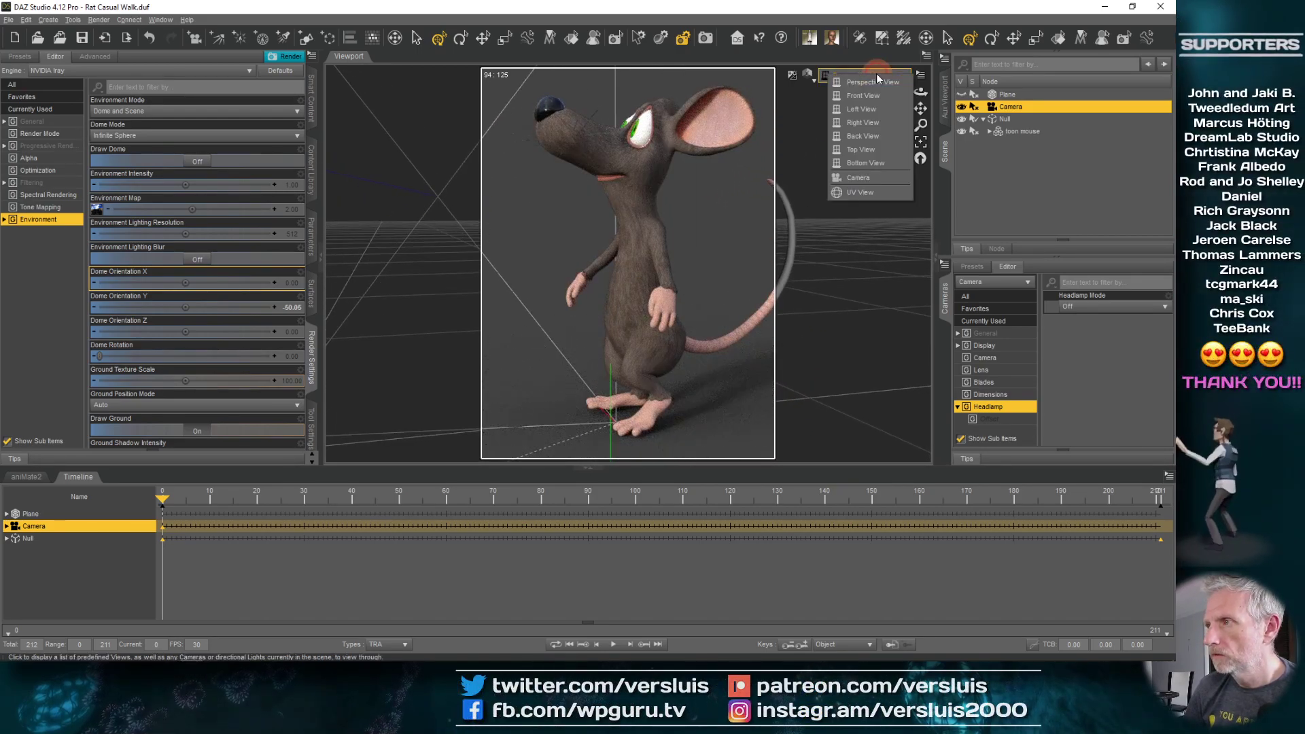
pyautogui.click(877, 177)
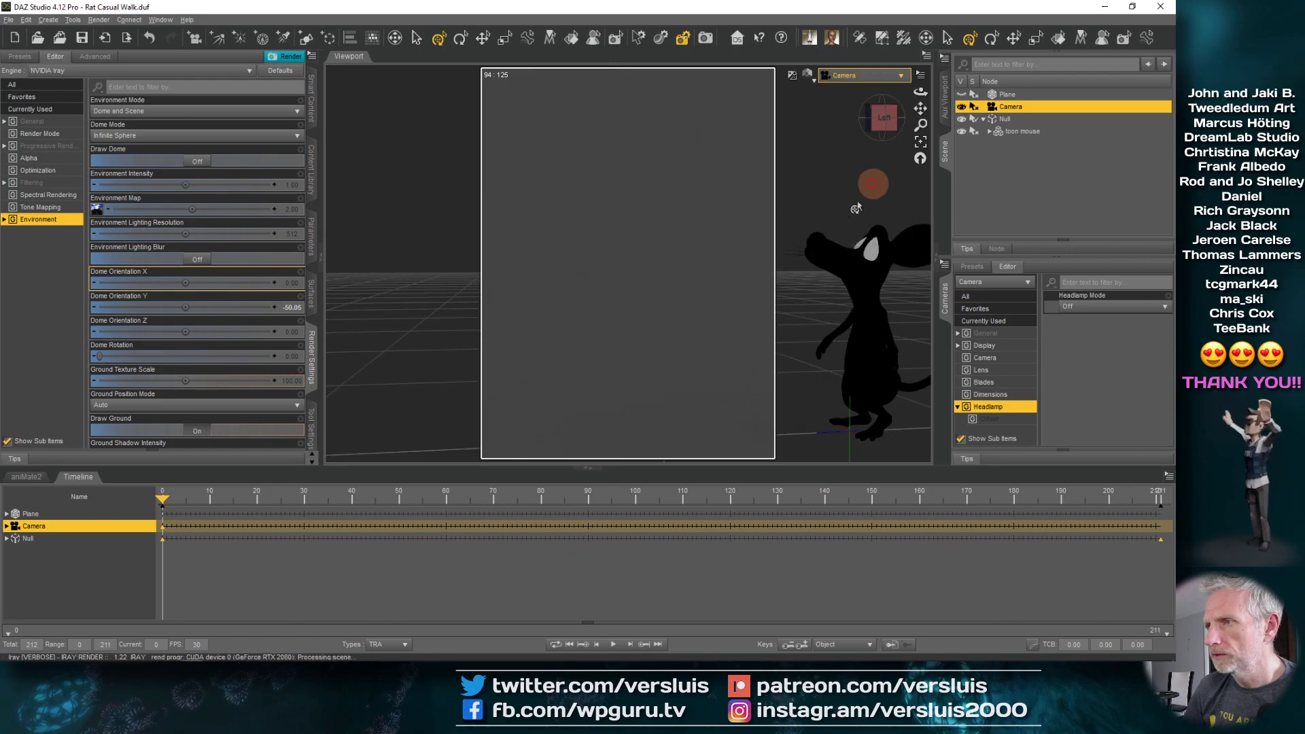
pyautogui.click(320, 516)
pyautogui.moveTo(438, 496); pyautogui.dragTo(504, 495)
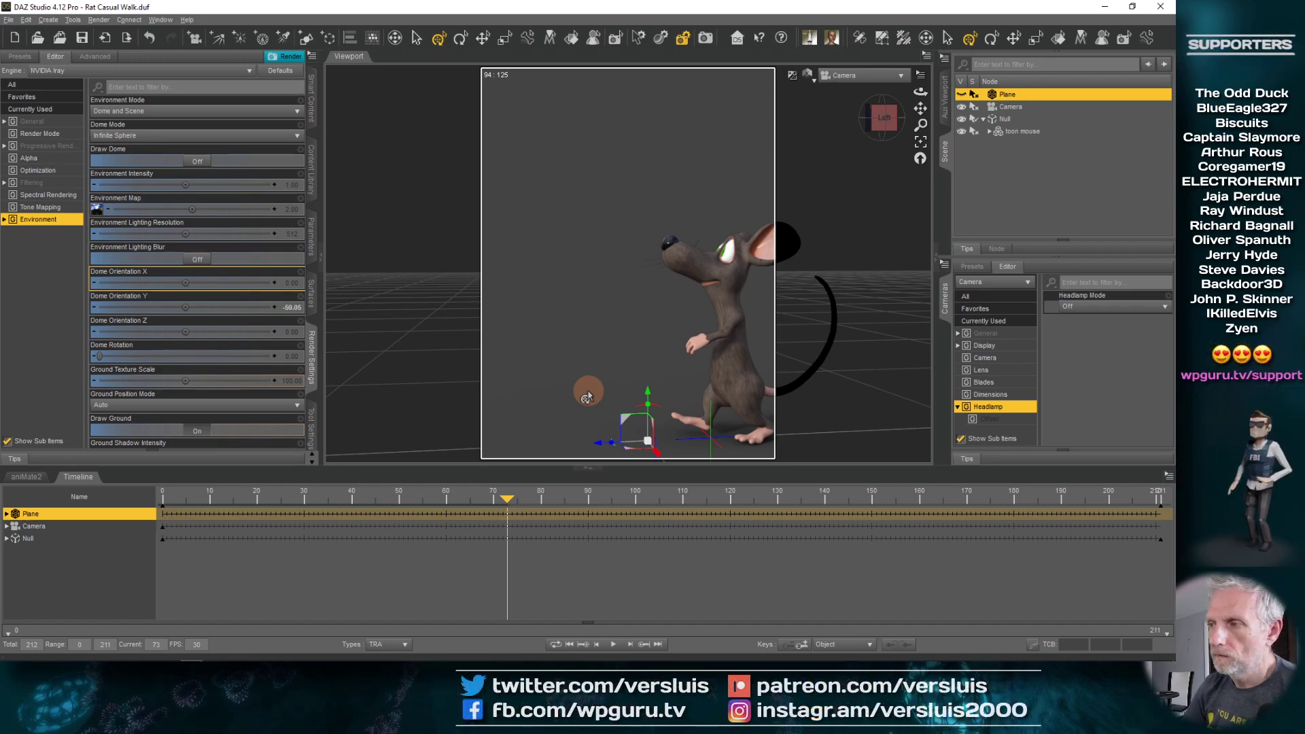
pyautogui.click(862, 75)
pyautogui.click(862, 90)
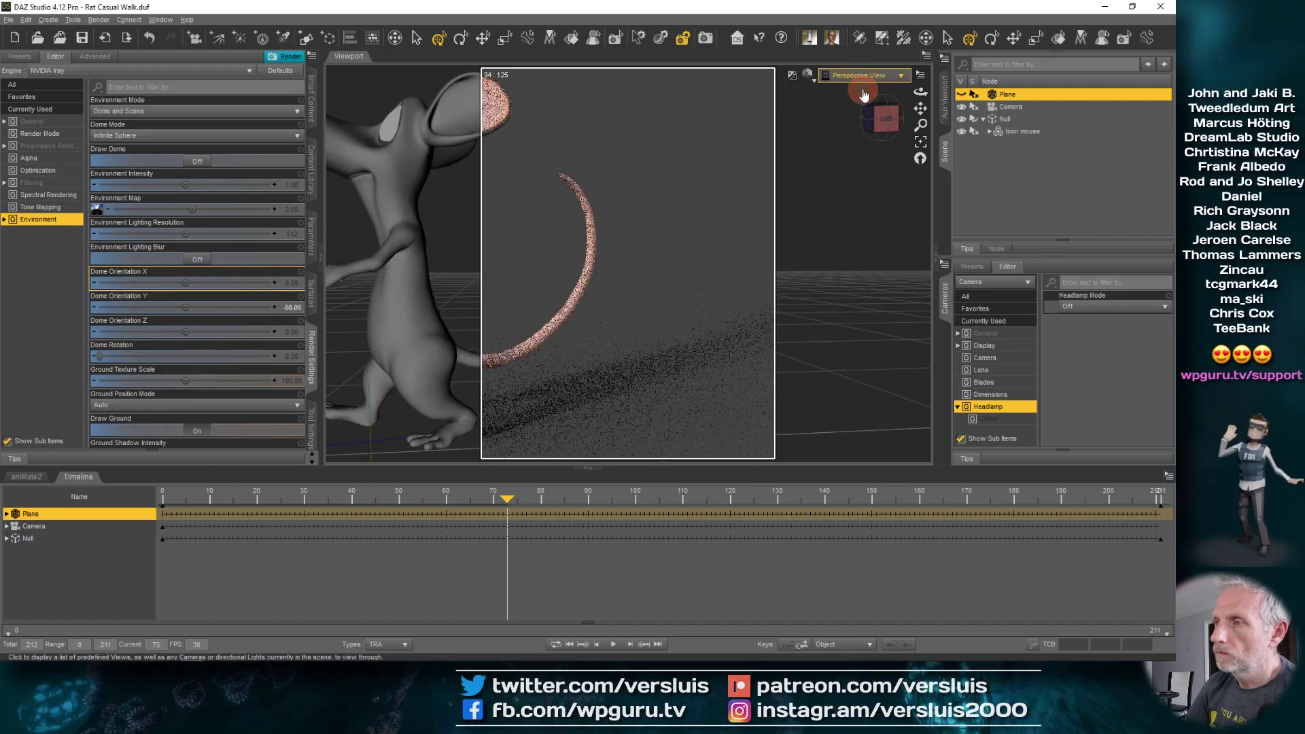
# - Switch the viewport's draw style to Texture Shaded, rewind to frame 0, and frame the mouse from a raised angle
pyautogui.click(810, 80)
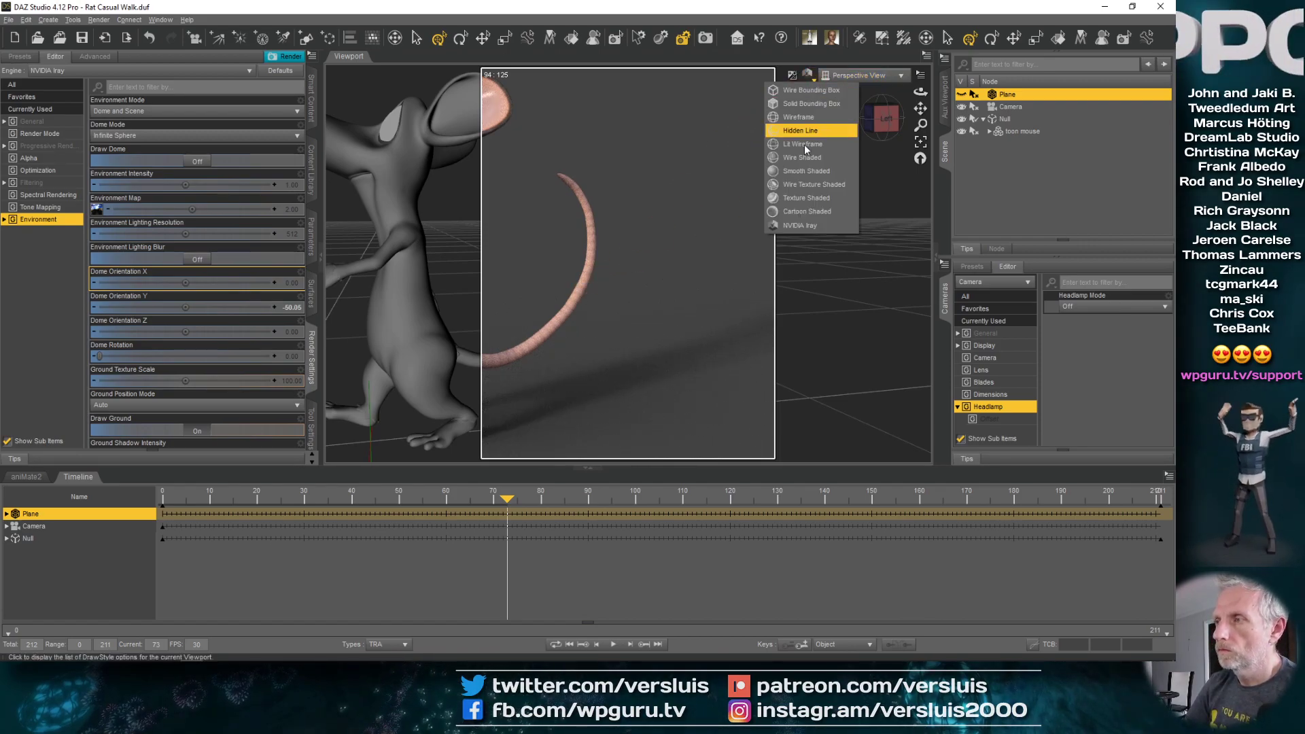
pyautogui.click(775, 199)
pyautogui.keyDown('alt'); pyautogui.moveTo(592, 258); pyautogui.dragTo(614, 299); pyautogui.keyUp('alt')
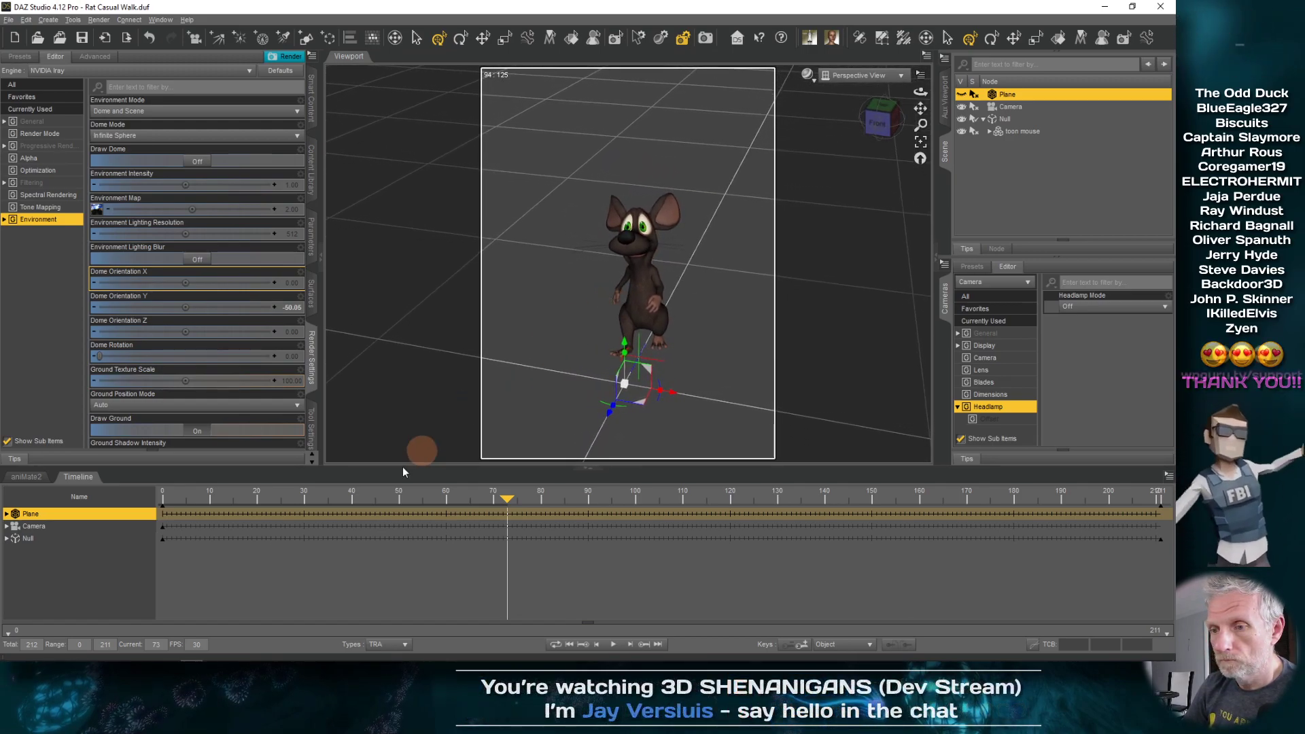
pyautogui.moveTo(504, 500); pyautogui.dragTo(41, 506)
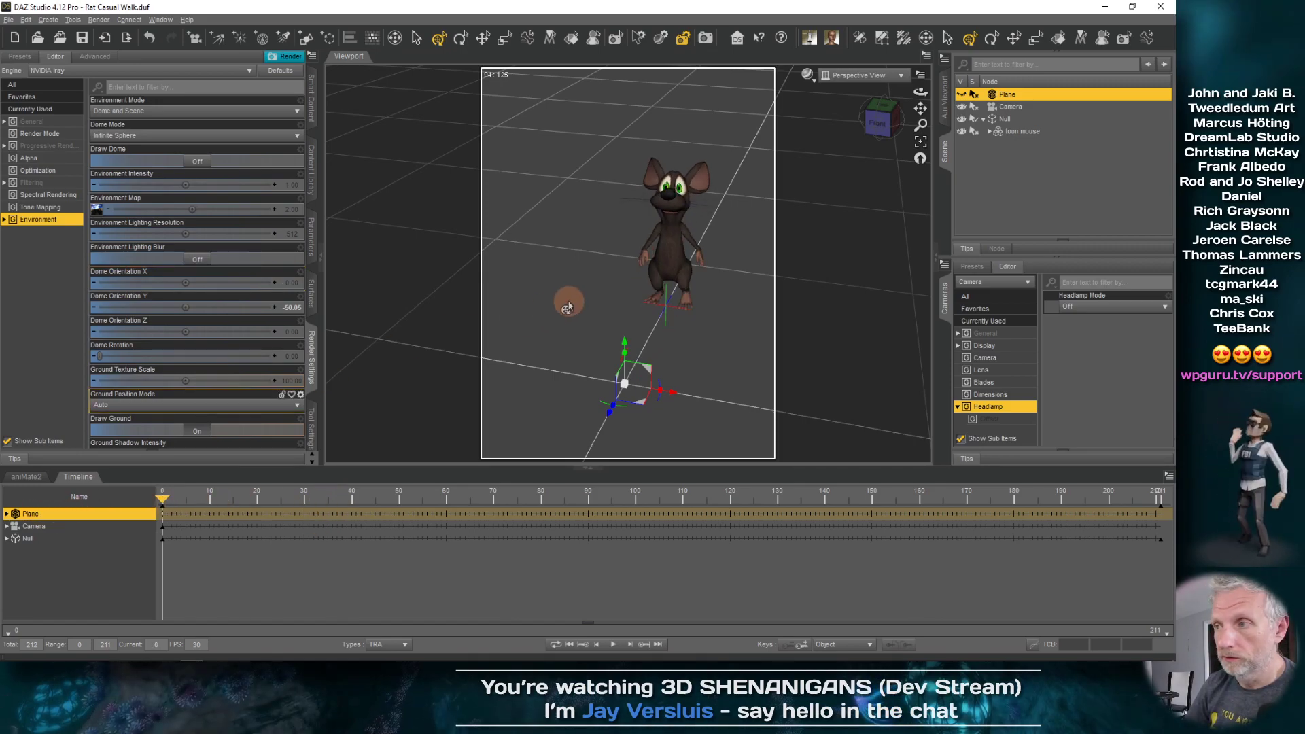
pyautogui.keyDown('alt'); pyautogui.moveTo(513, 301); pyautogui.dragTo(589, 303); pyautogui.keyUp('alt')
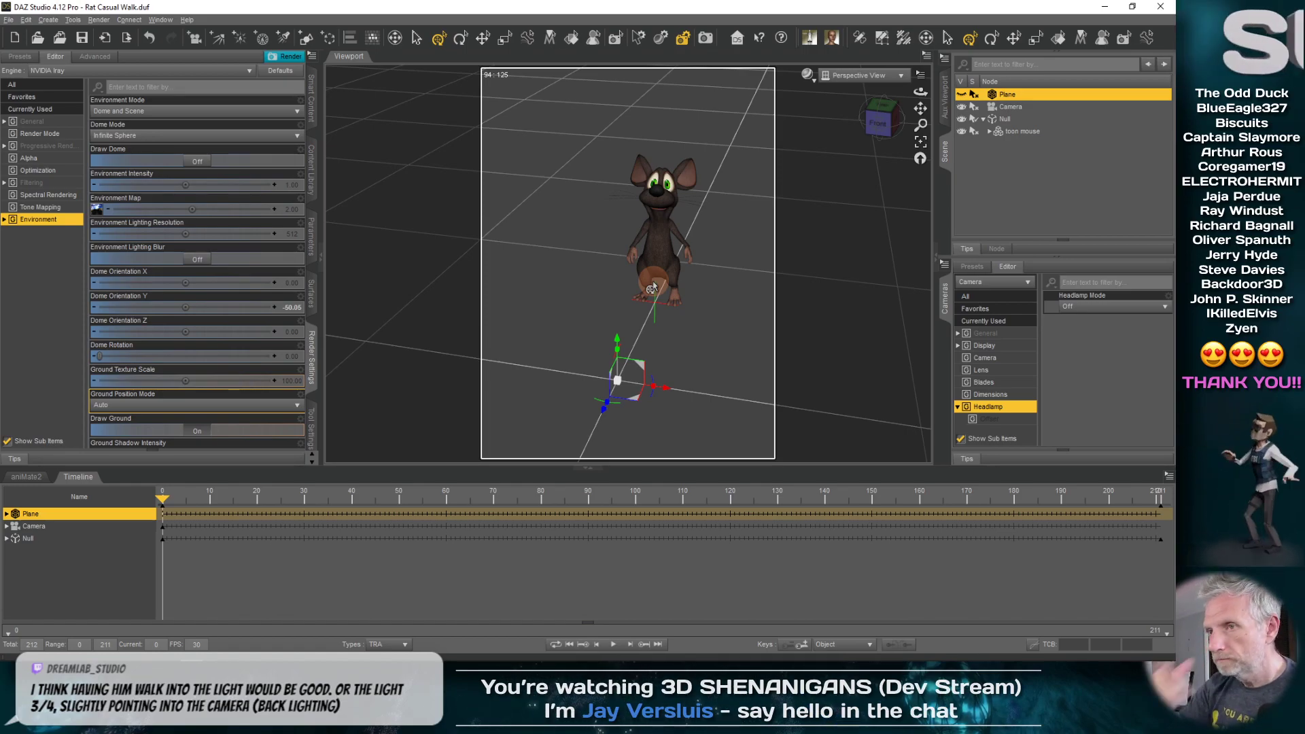
pyautogui.keyDown('alt'); pyautogui.moveTo(653, 289); pyautogui.dragTo(619, 302); pyautogui.keyUp('alt')
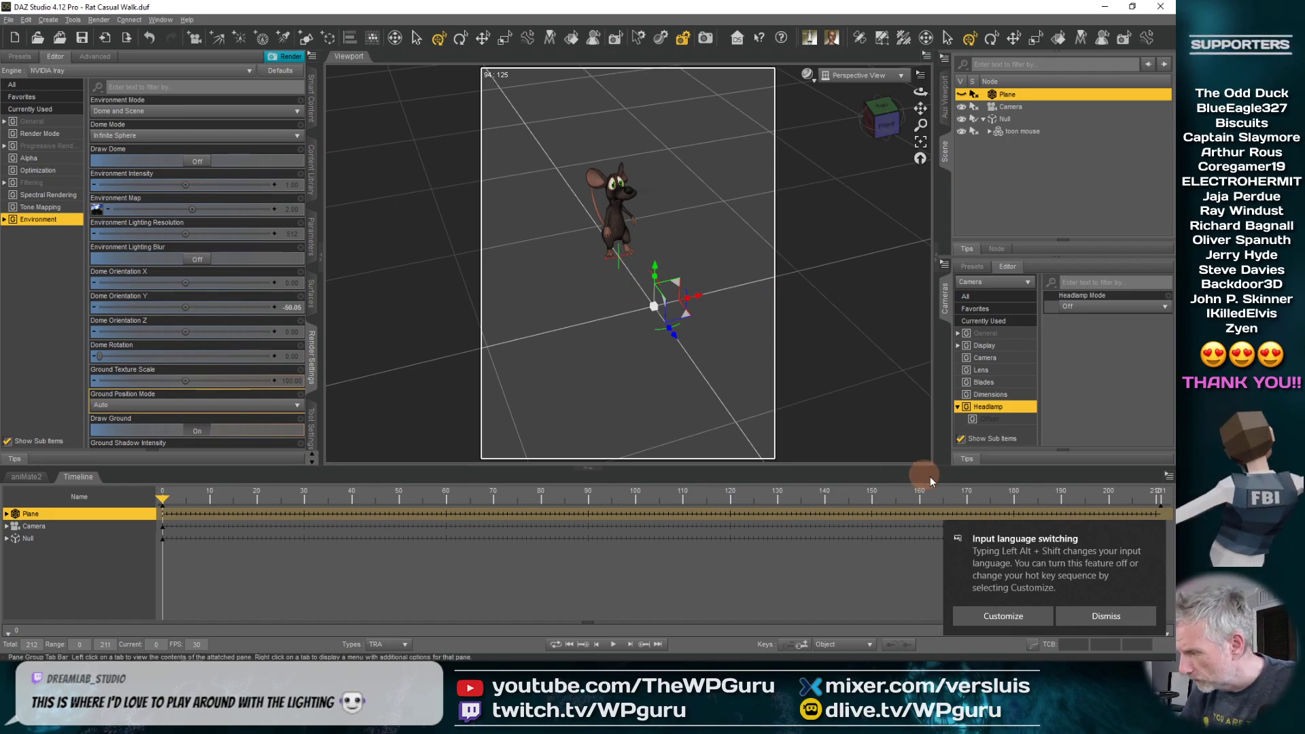
pyautogui.click(1103, 618)
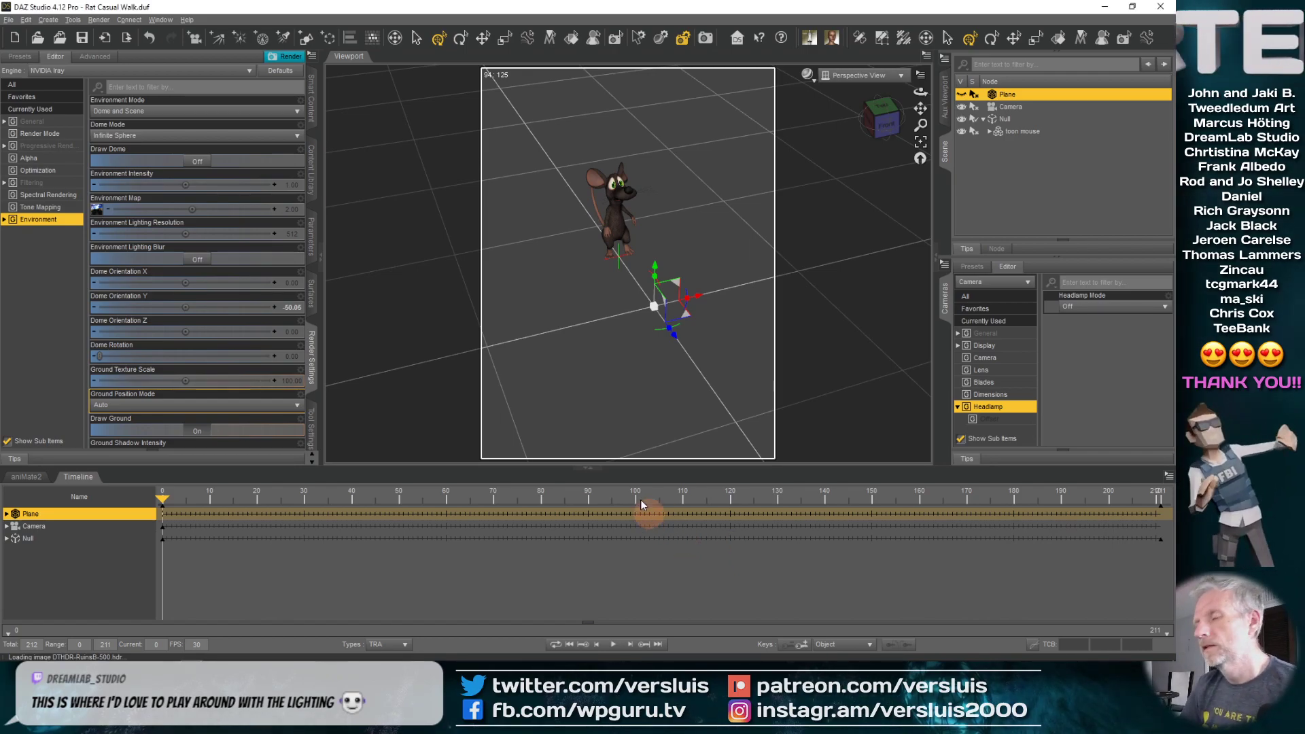
# - Create a new spotlight named SpotLight that takes over the active Perspective View's transforms
pyautogui.moveTo(586, 378)
pyautogui.mouseDown()
pyautogui.moveTo(606, 341)
pyautogui.moveTo(638, 370)
pyautogui.moveTo(621, 372)
pyautogui.moveTo(631, 353)
pyautogui.moveTo(639, 366)
pyautogui.moveTo(626, 358)
pyautogui.mouseUp()
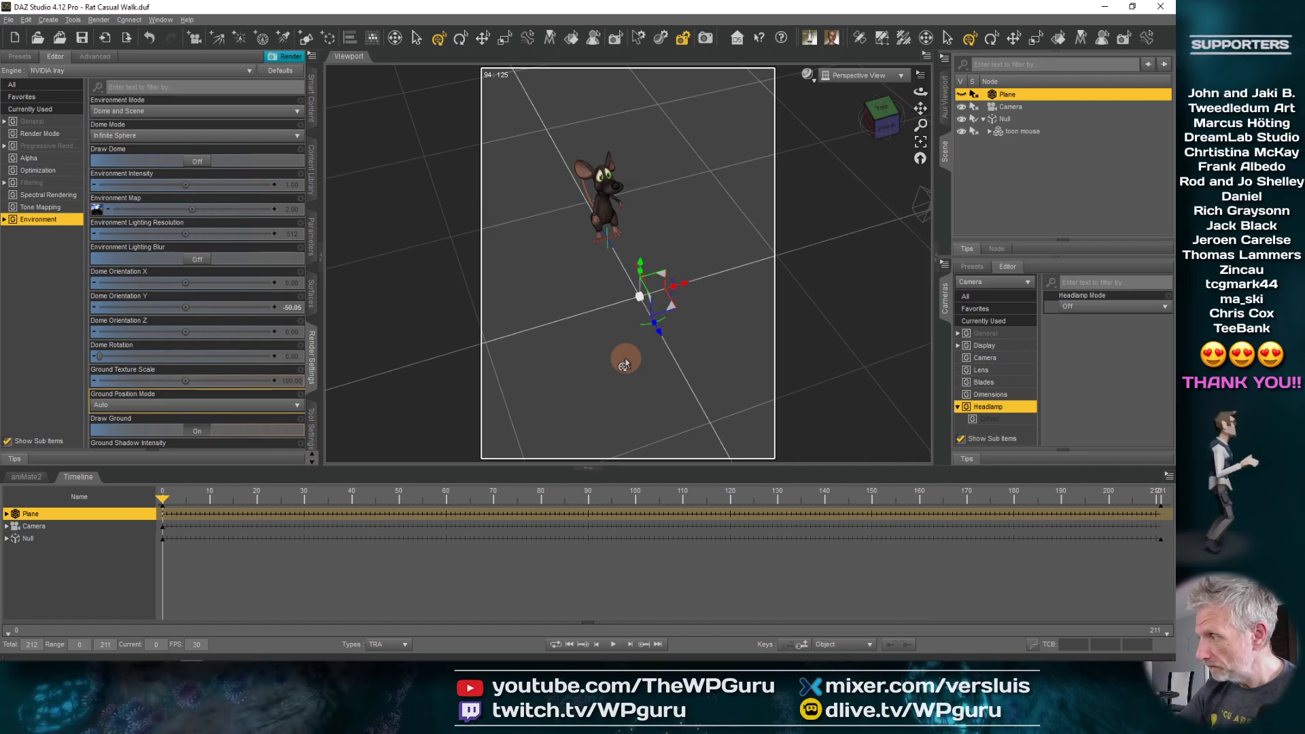
pyautogui.click(48, 20)
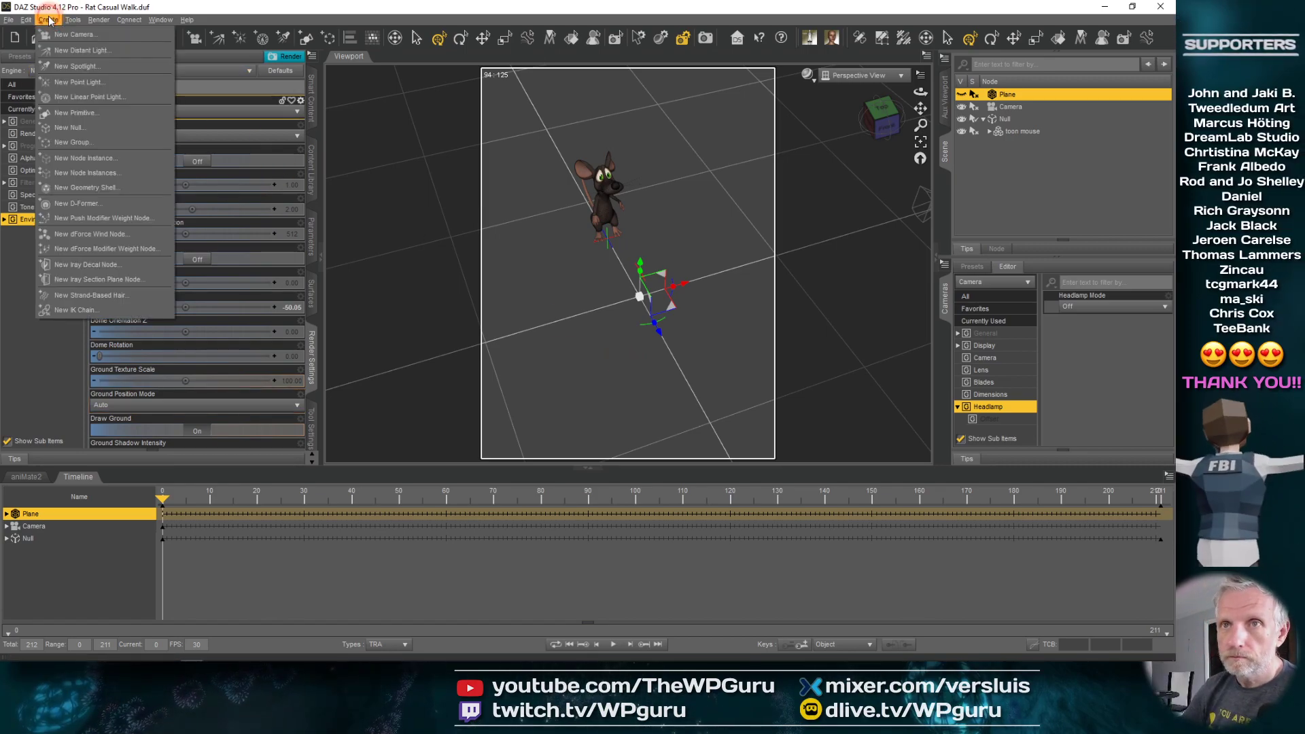
pyautogui.click(117, 67)
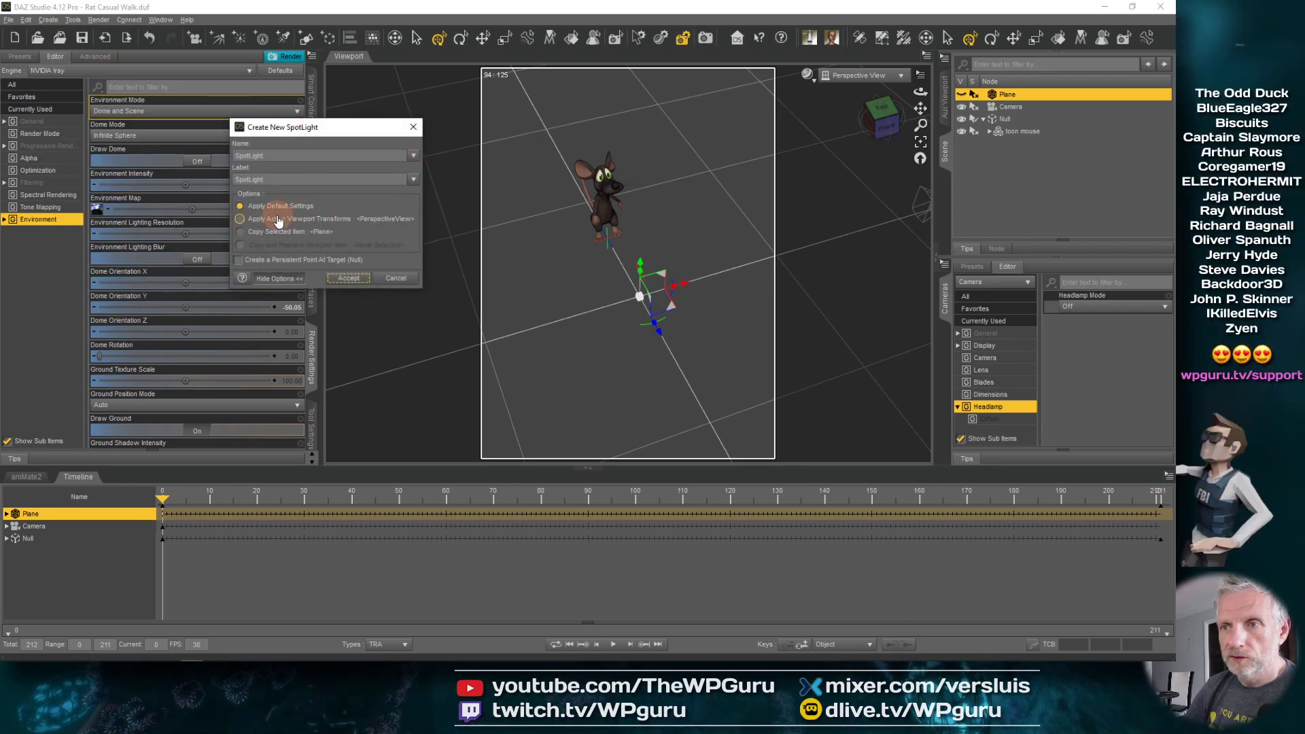
pyautogui.click(354, 279)
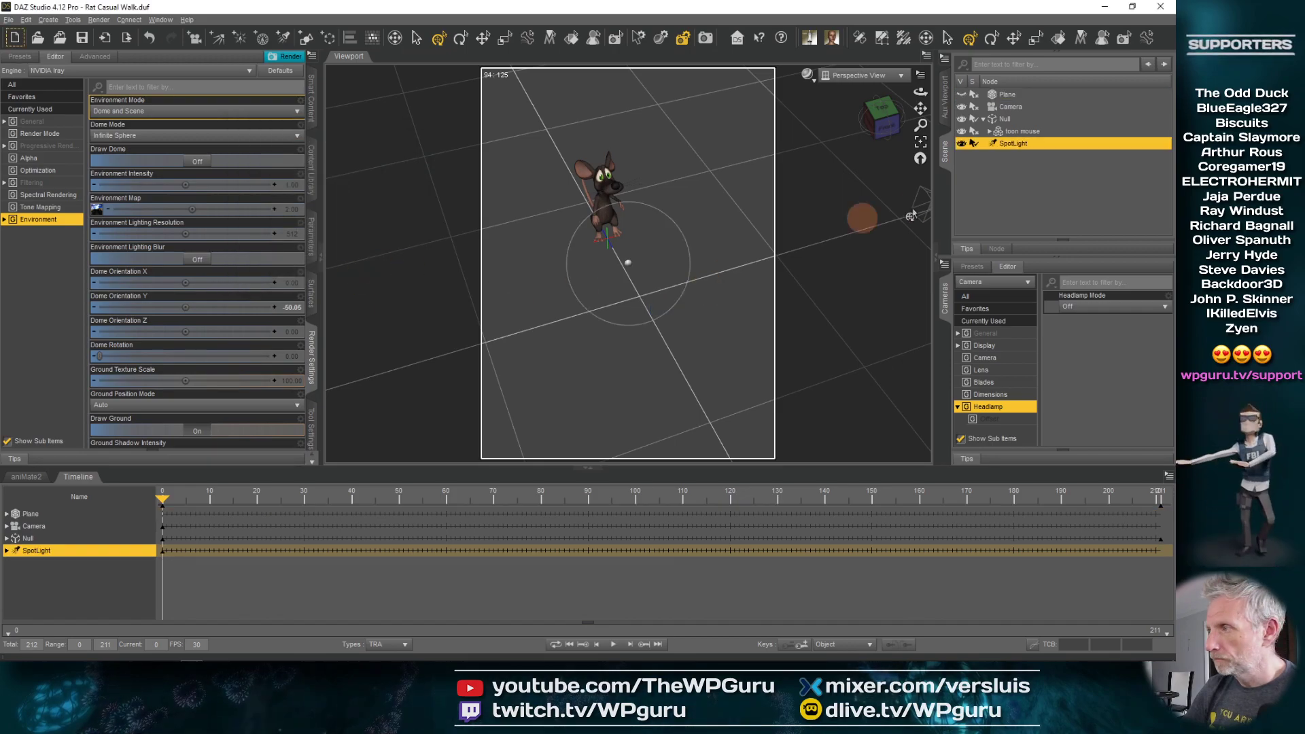
# - Look through the SpotLight, scrub the walk to check the mouse's path within its beam, and return to frame 0
pyautogui.click(901, 75)
pyautogui.click(891, 198)
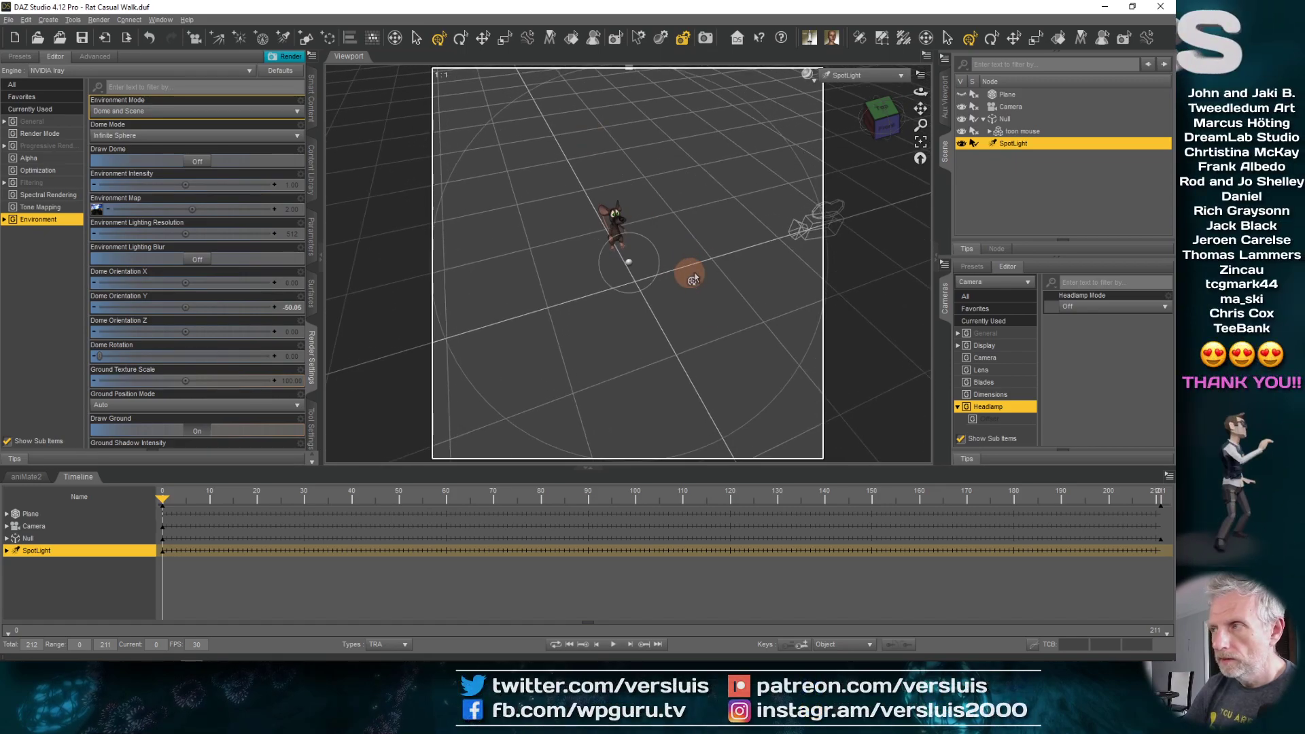
pyautogui.moveTo(163, 501); pyautogui.dragTo(644, 502)
pyautogui.moveTo(867, 499); pyautogui.dragTo(944, 500)
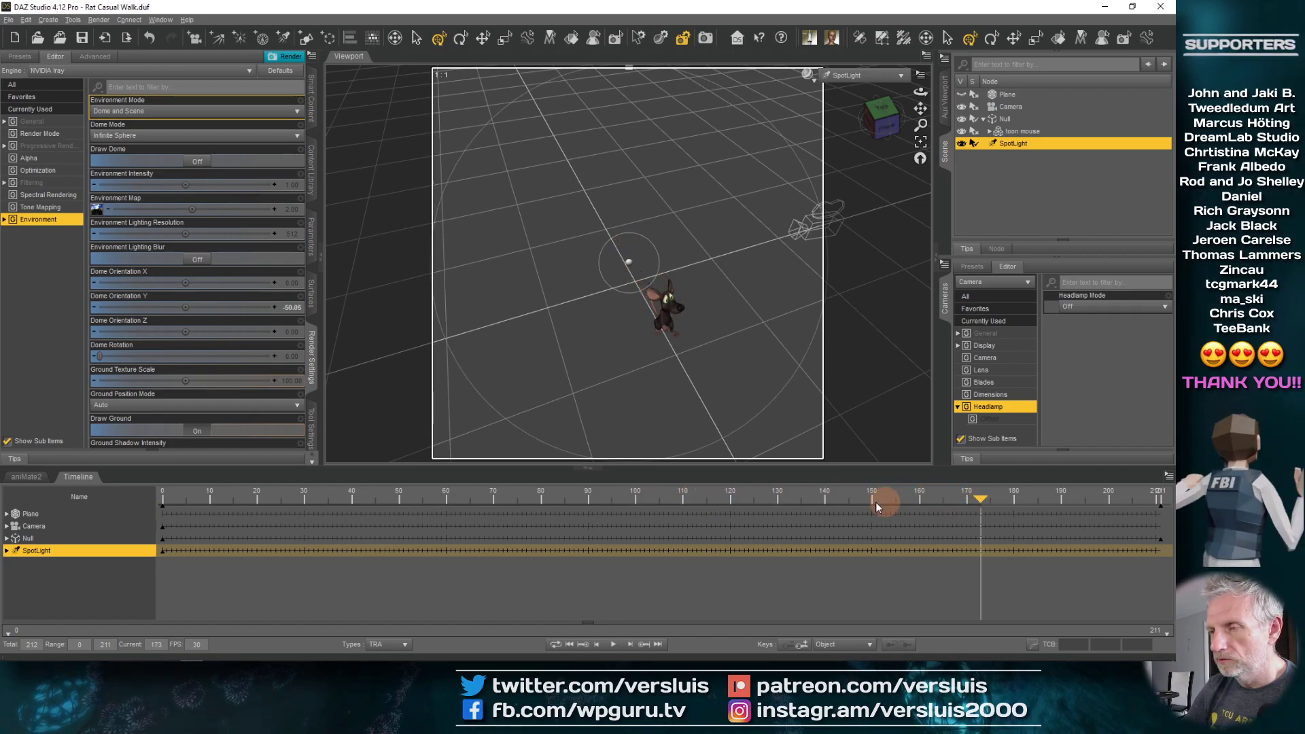
pyautogui.moveTo(569, 504); pyautogui.dragTo(211, 501)
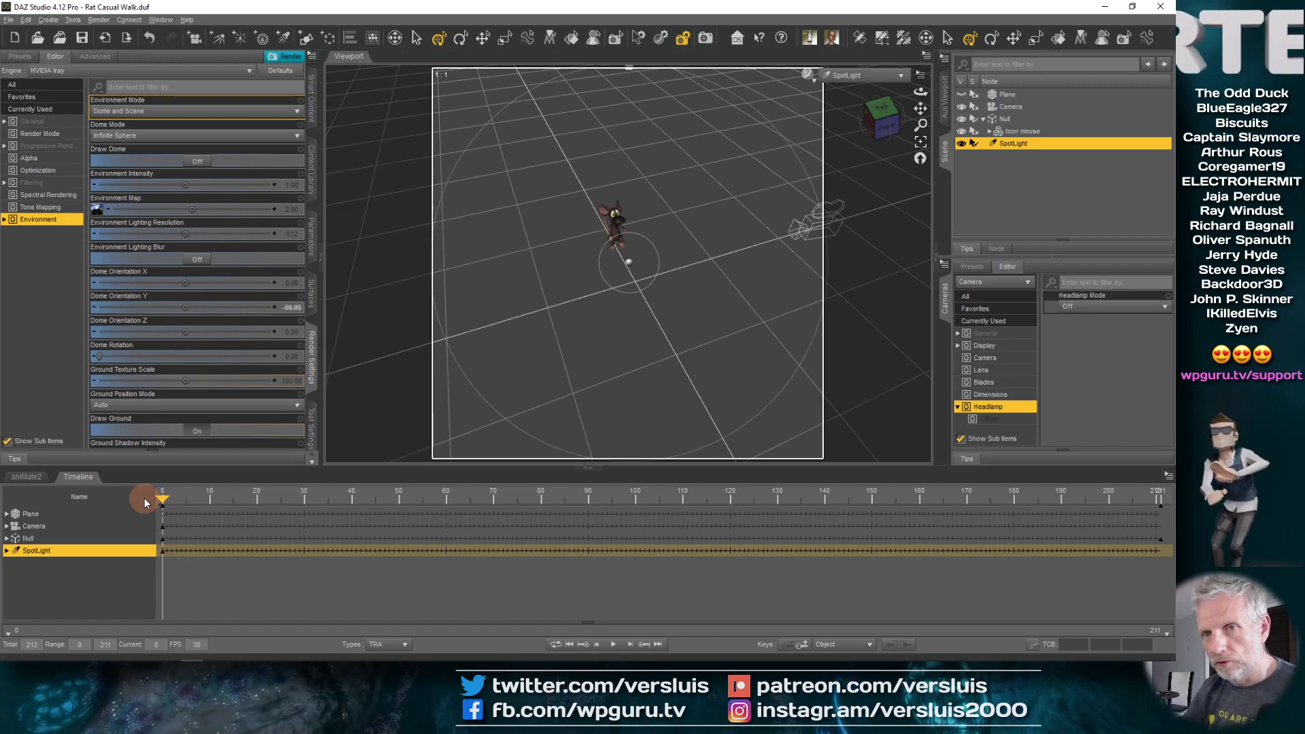
# - Set the SpotLight's color to a warm pale yellow of 255, 235, 151
pyautogui.click(309, 236)
pyautogui.click(33, 173)
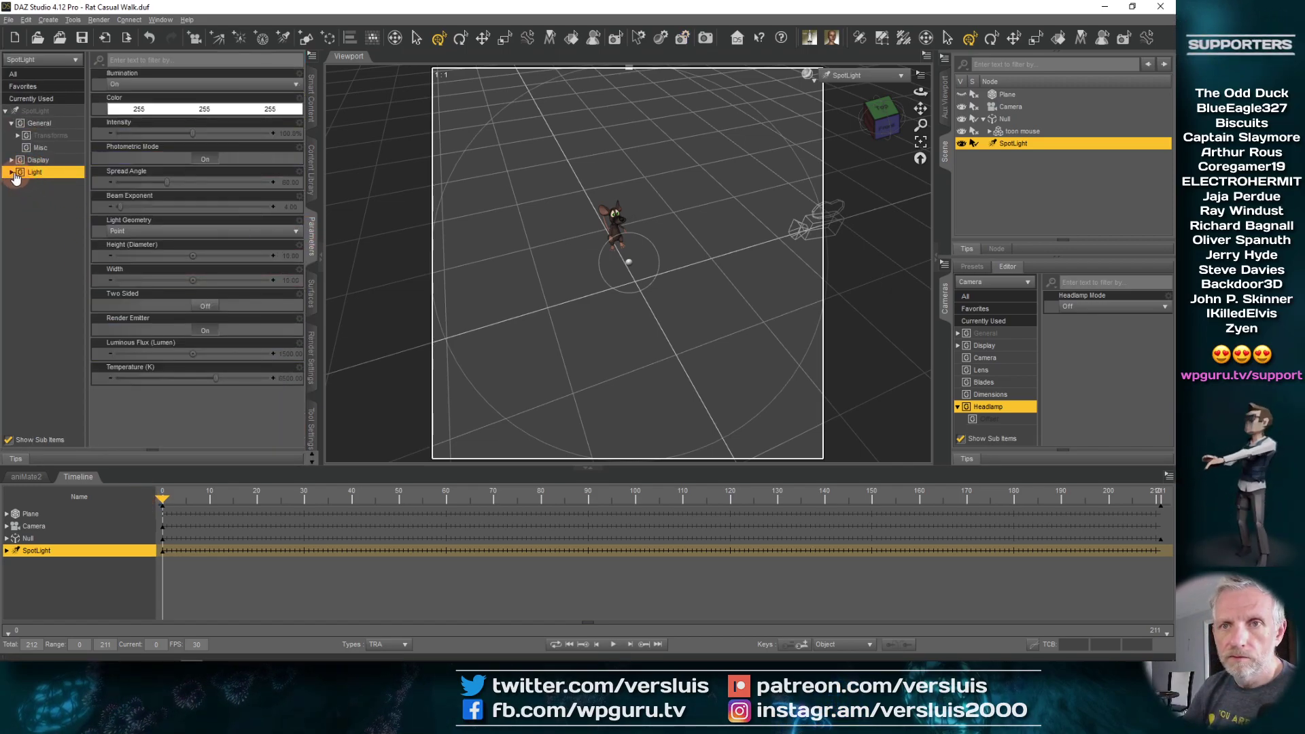
pyautogui.click(174, 109)
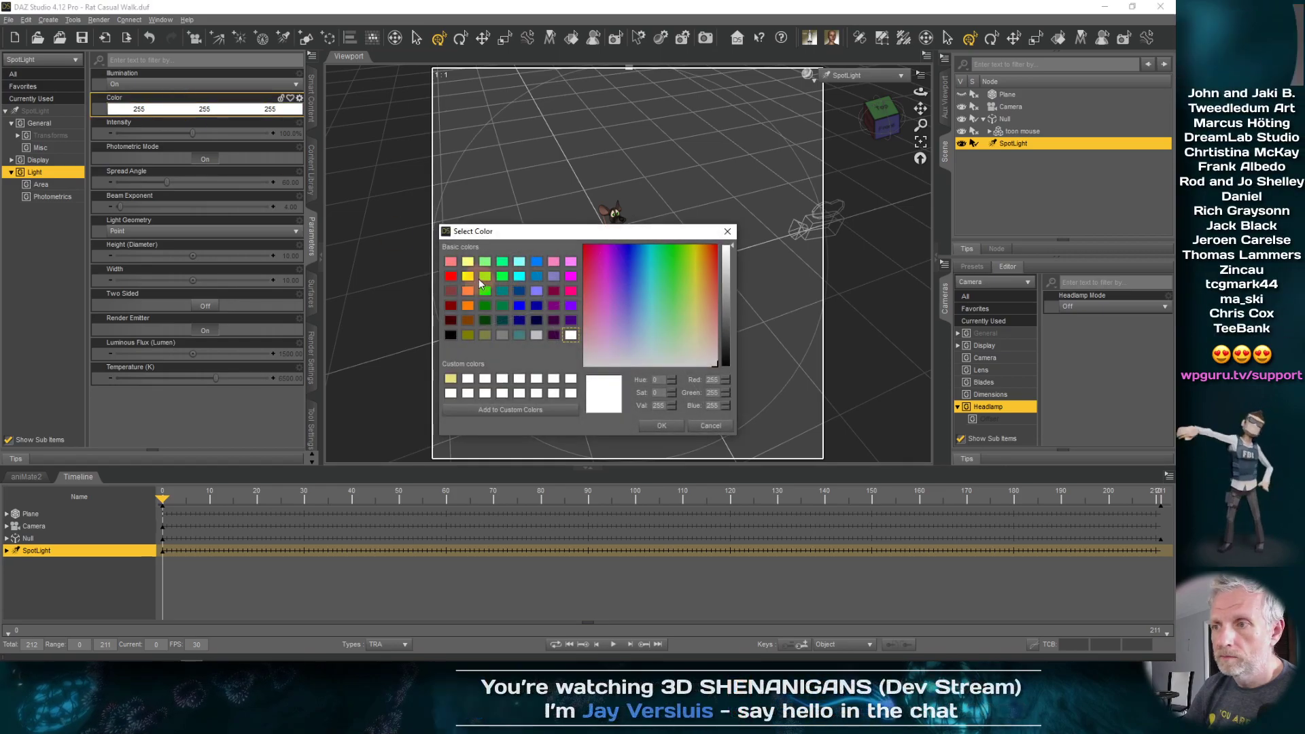
pyautogui.click(467, 261)
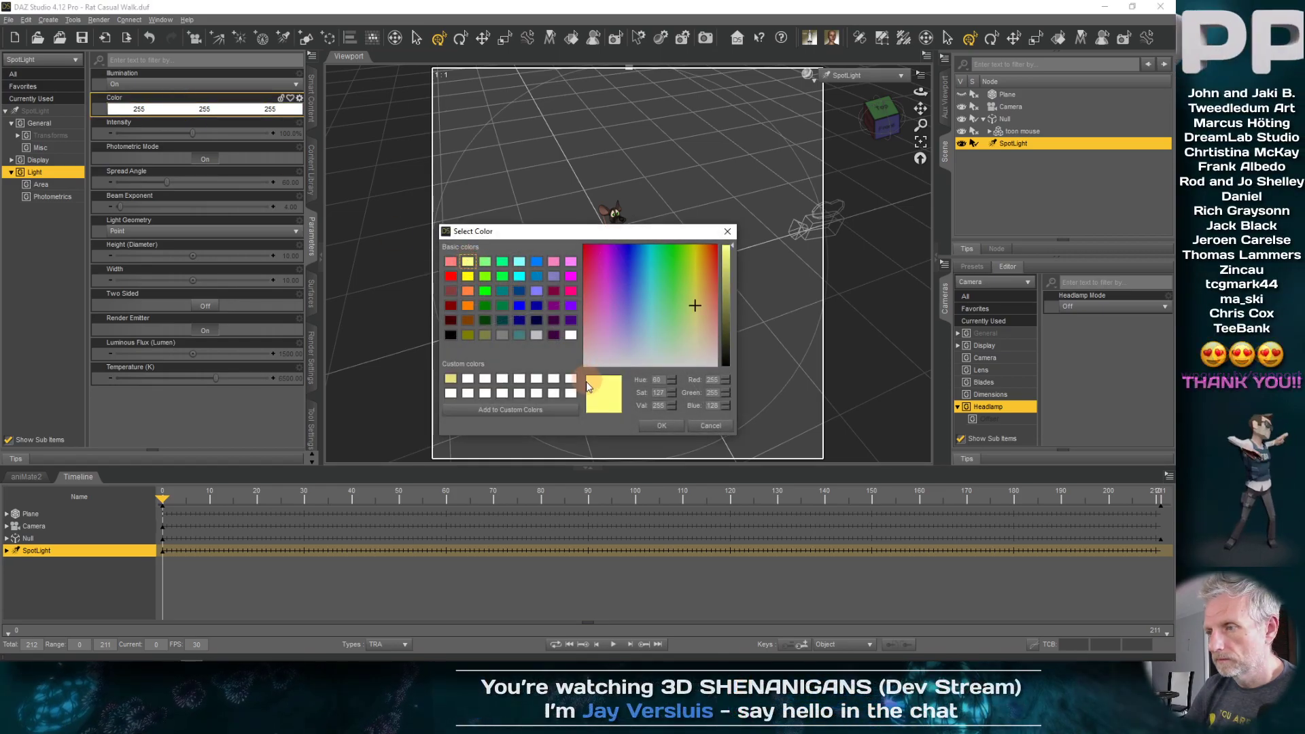
pyautogui.moveTo(698, 303)
pyautogui.mouseDown()
pyautogui.moveTo(629, 305)
pyautogui.moveTo(696, 301)
pyautogui.mouseUp()
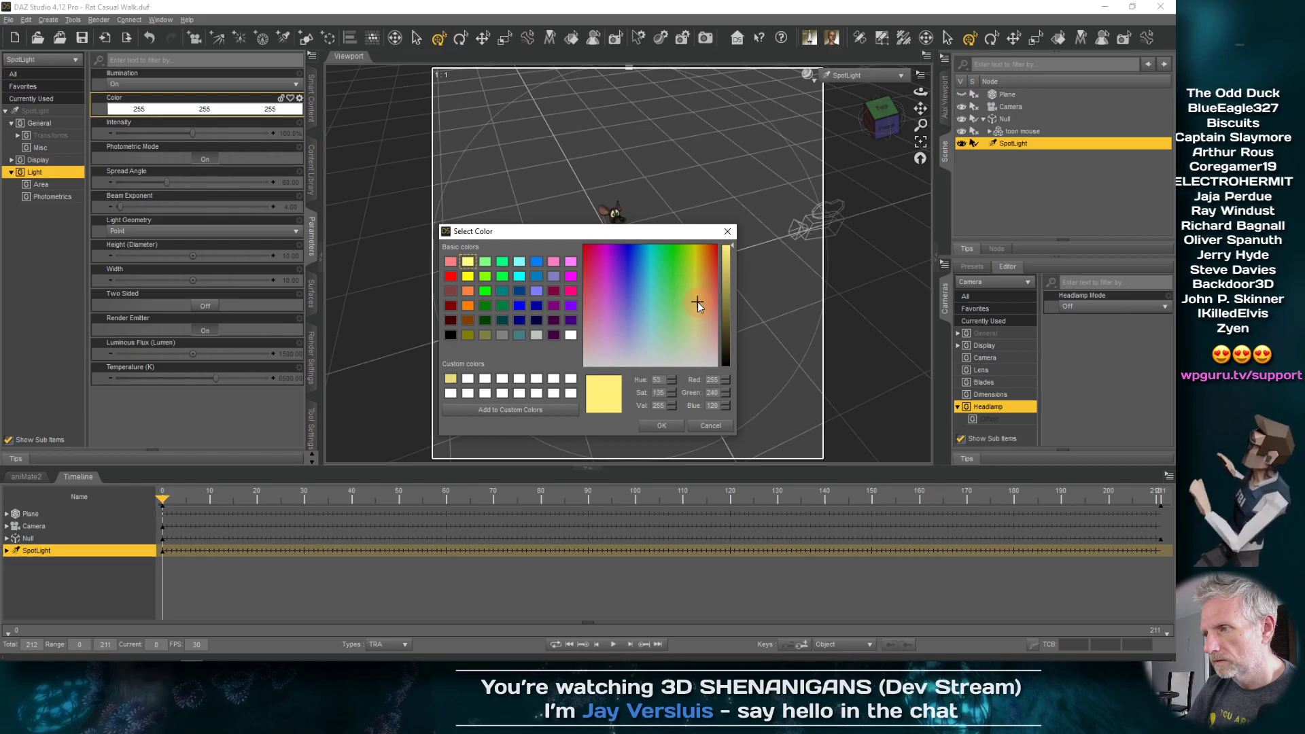
pyautogui.moveTo(697, 303); pyautogui.dragTo(699, 316)
pyautogui.click(666, 426)
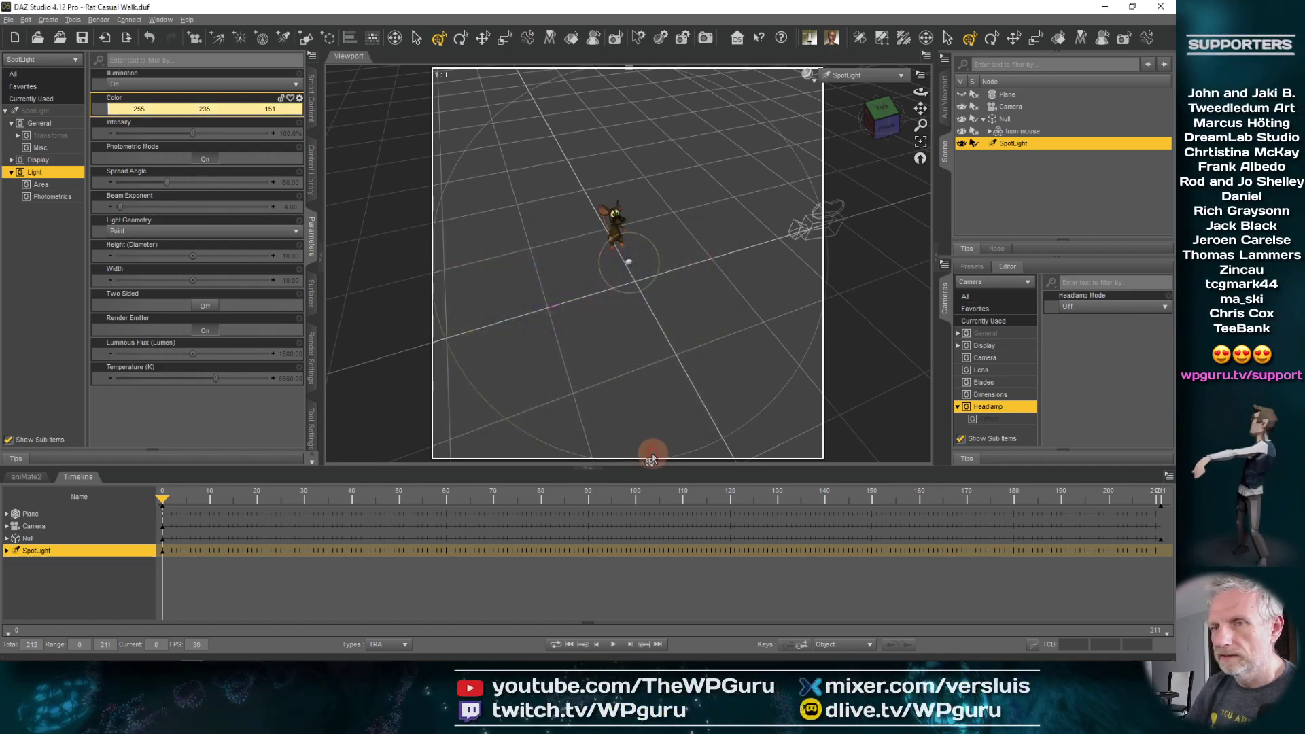
# - Set the SpotLight's Light Geometry to Disc and switch the viewport's draw style to NVIDIA Iray
pyautogui.click(275, 237)
pyautogui.click(154, 272)
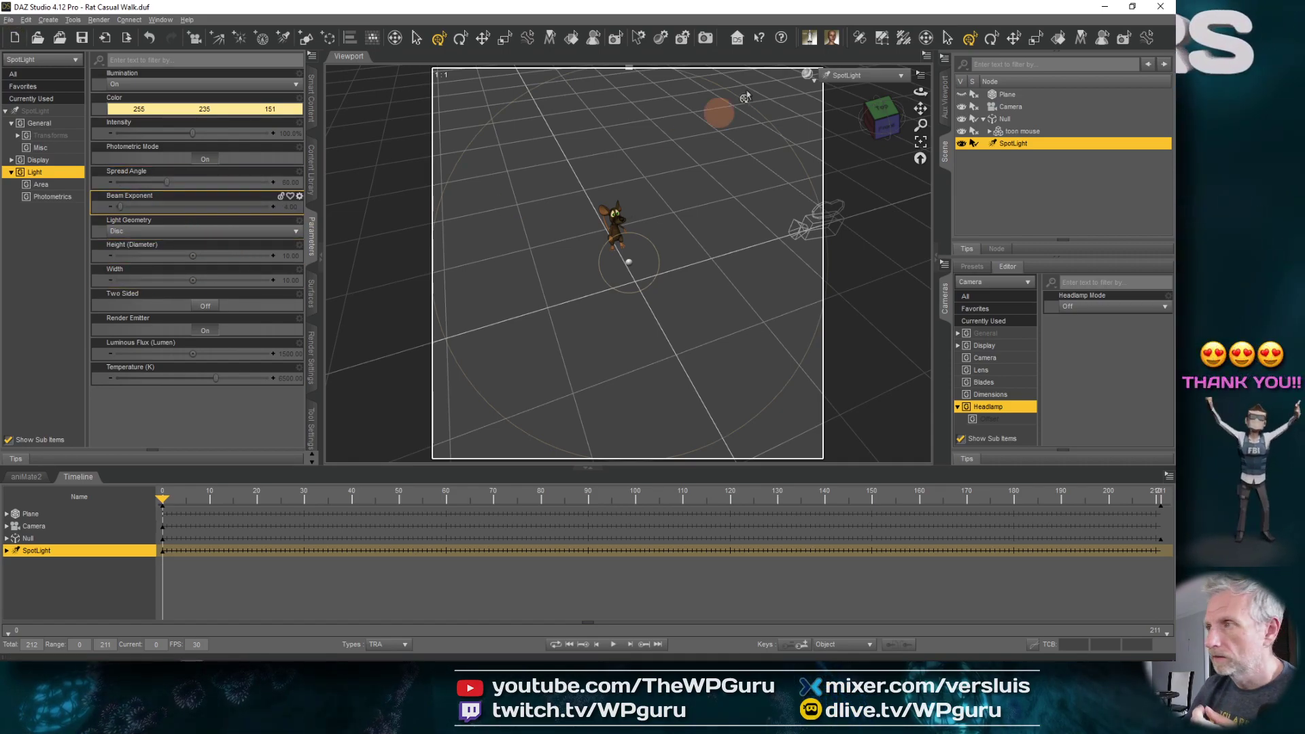
pyautogui.click(816, 84)
pyautogui.click(810, 213)
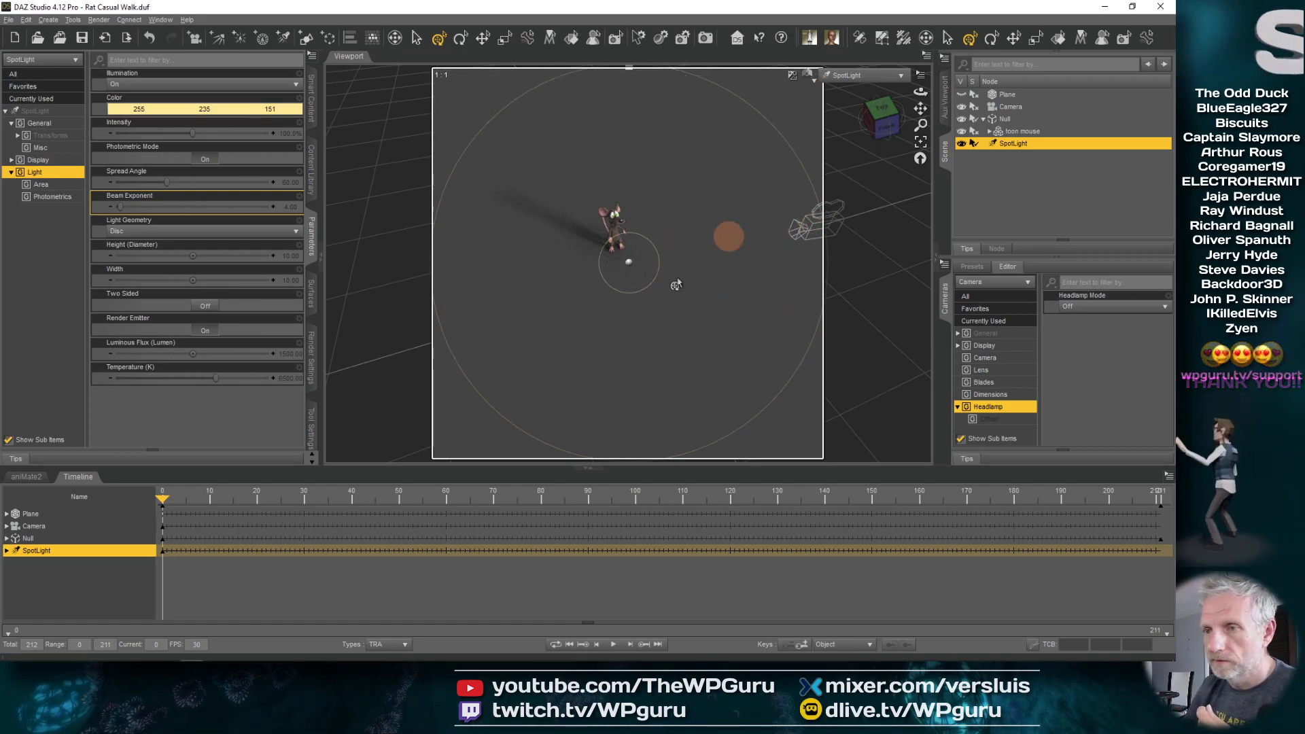
# - Set the render environment's Environment Mode to Scene Only
pyautogui.click(313, 356)
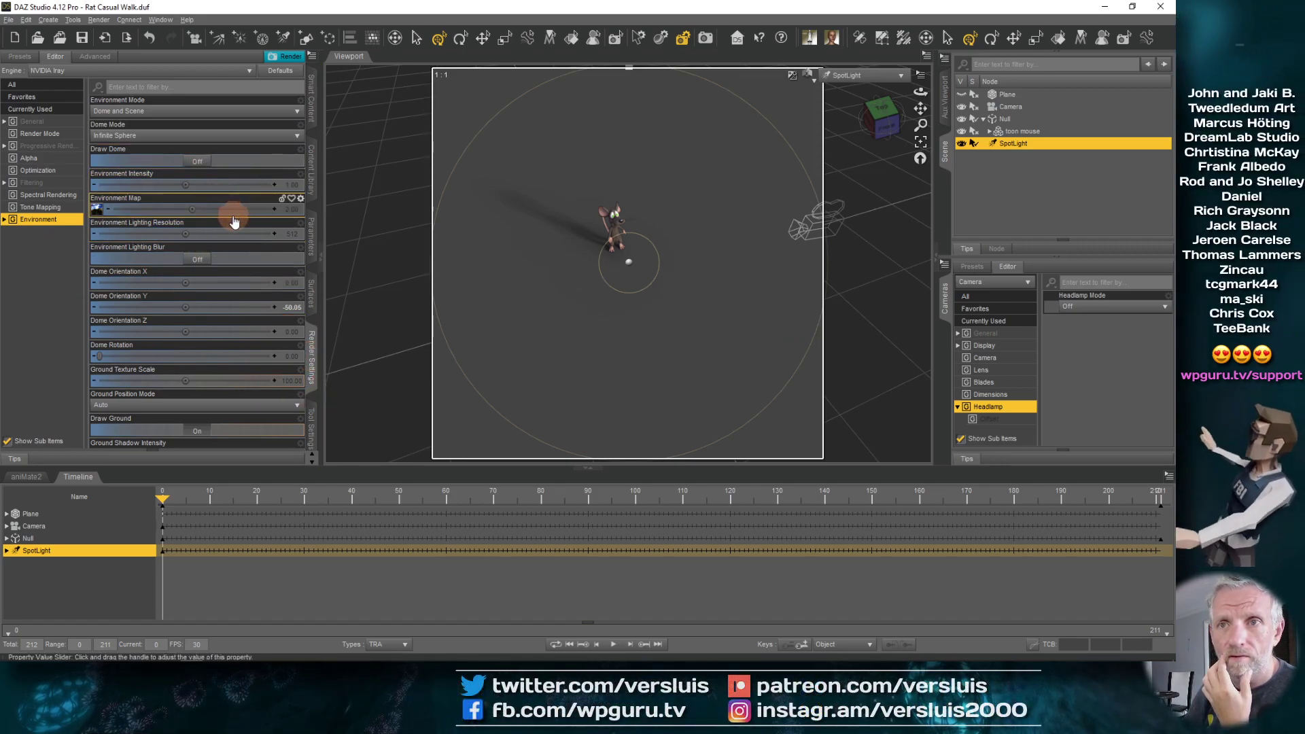
pyautogui.click(231, 110)
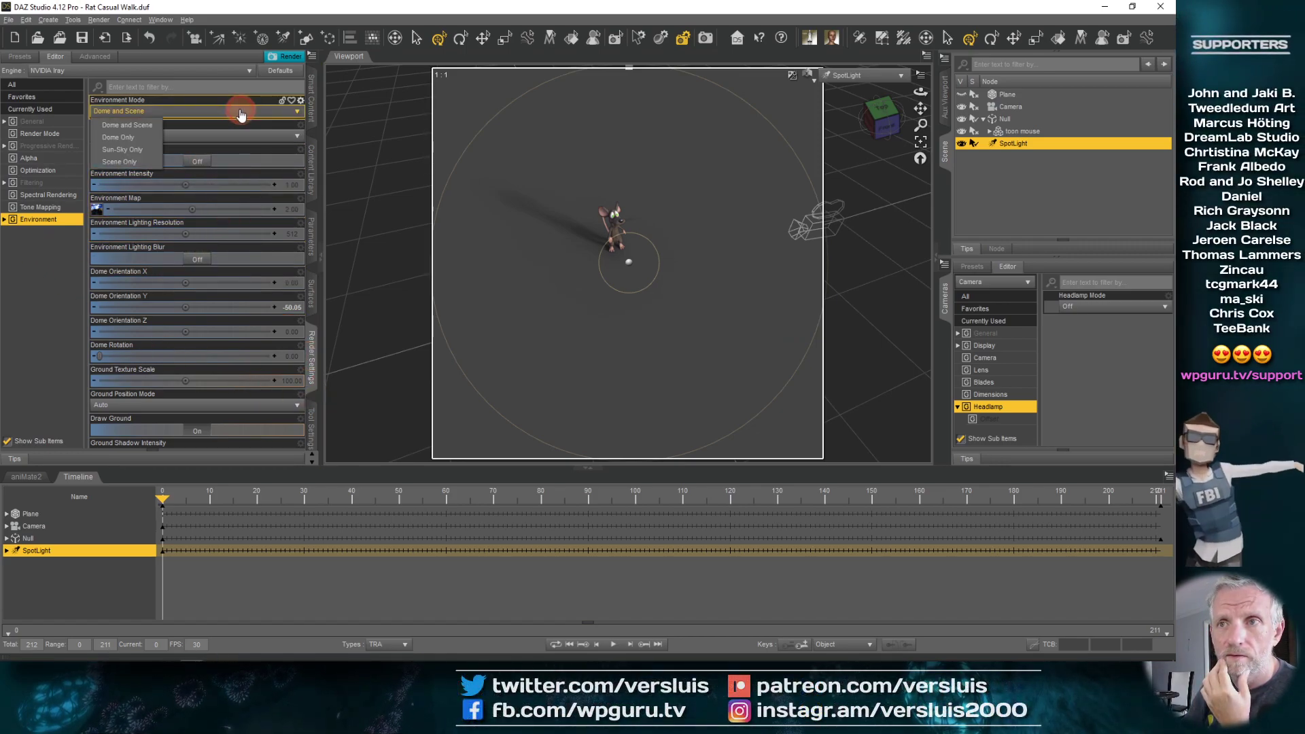
pyautogui.click(148, 161)
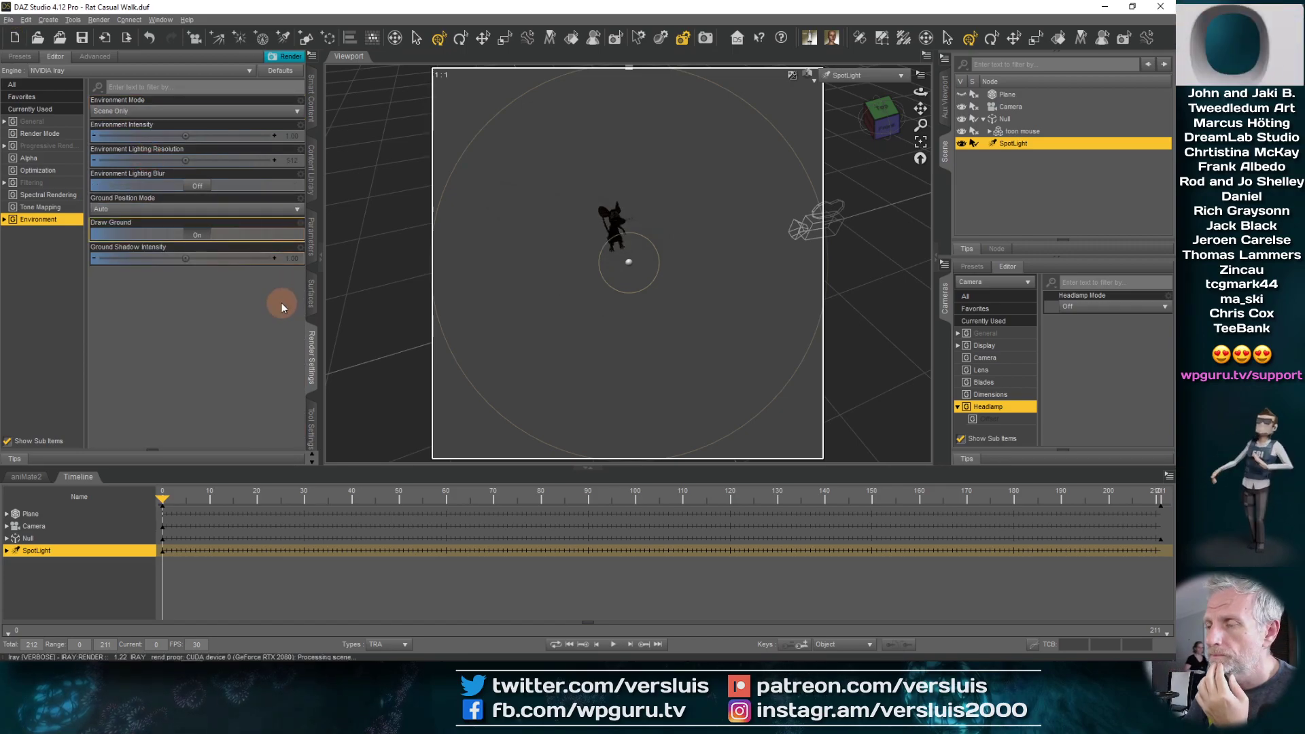
# - Raise the SpotLight's Luminous Flux (Lumen) far enough to light the mouse brightly in the Iray preview
pyautogui.click(312, 249)
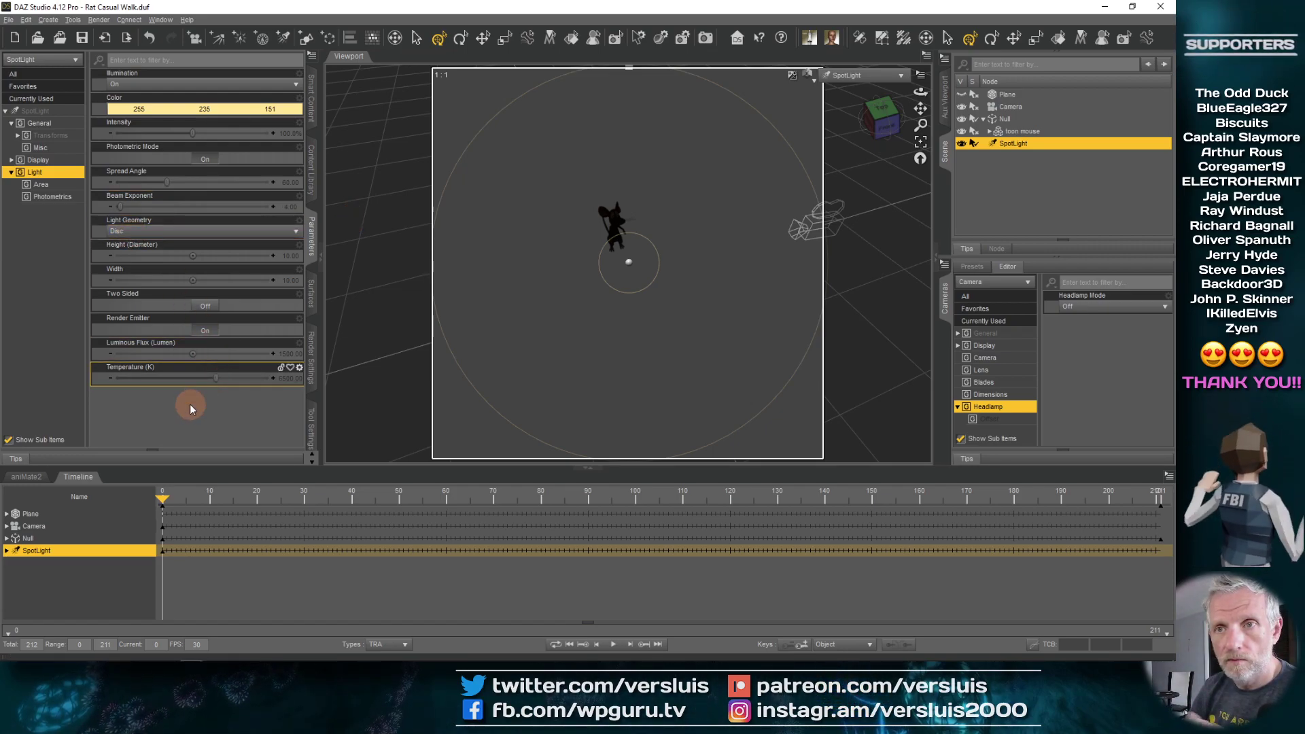
pyautogui.click(64, 197)
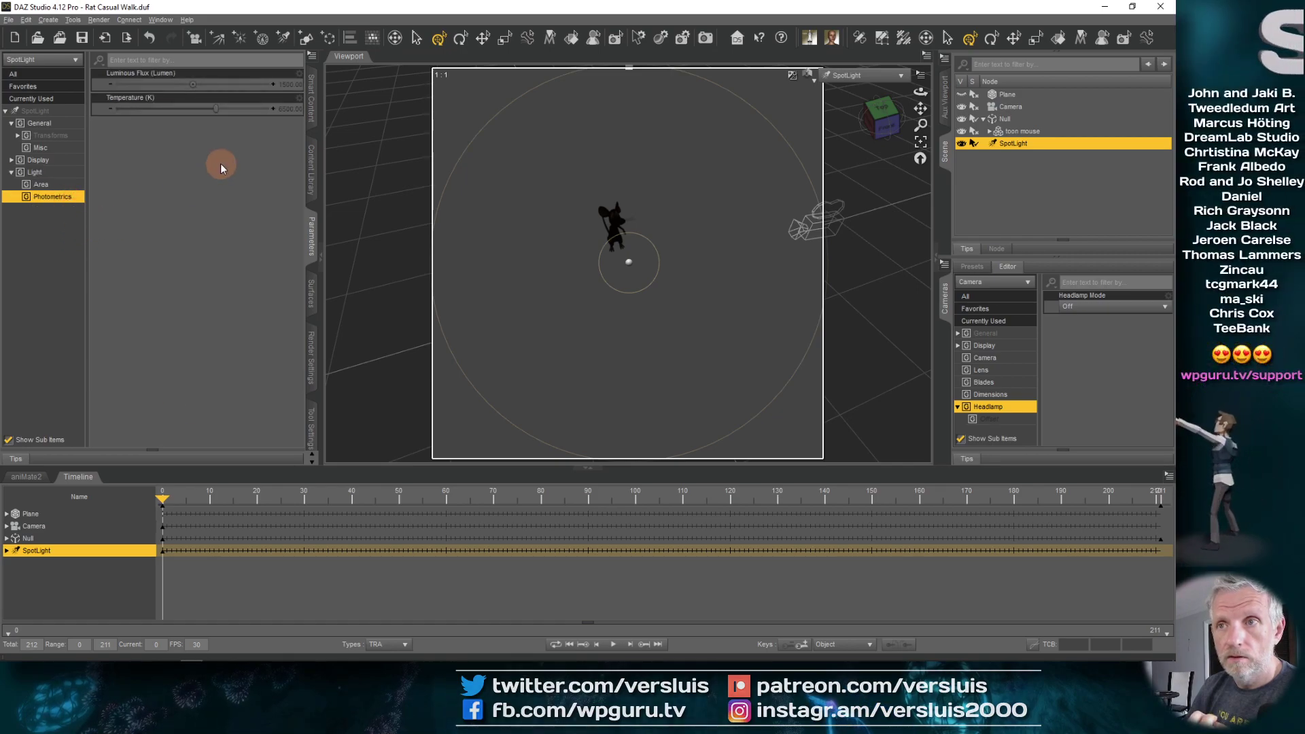
pyautogui.click(286, 84)
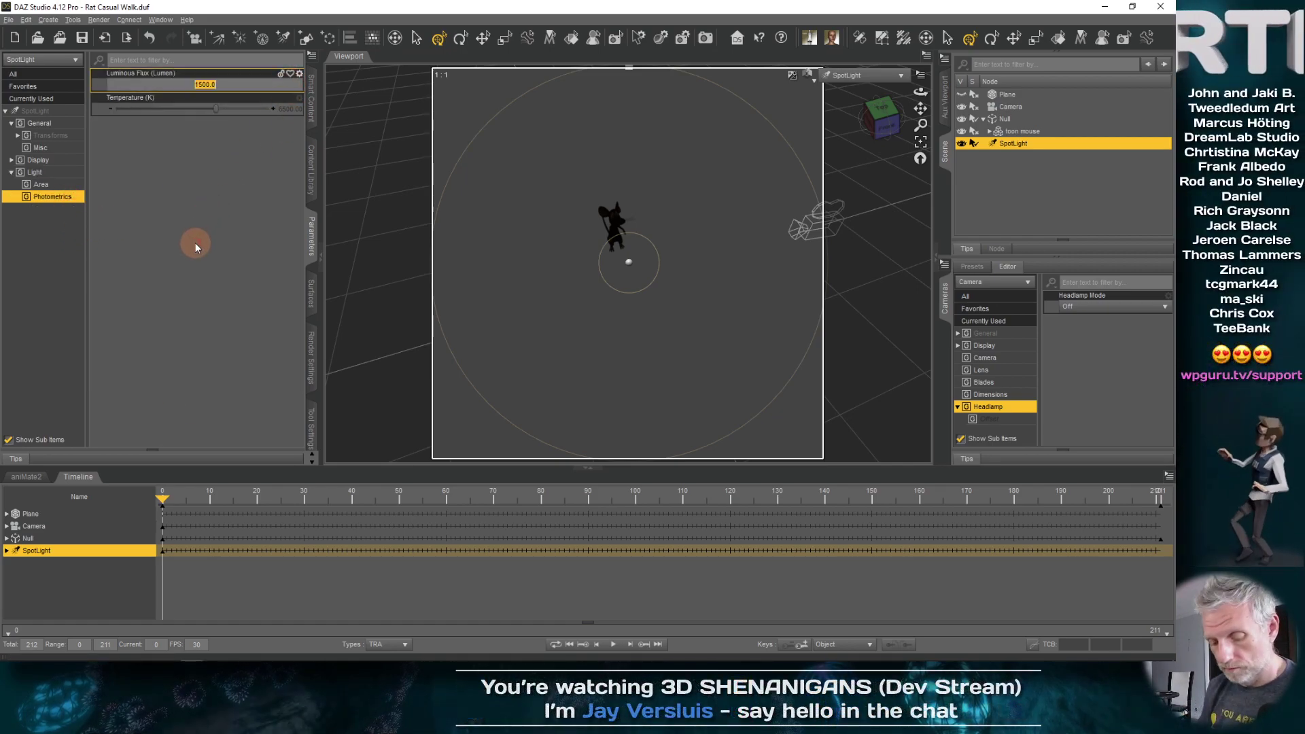
pyautogui.write('15000')
pyautogui.press('Return')
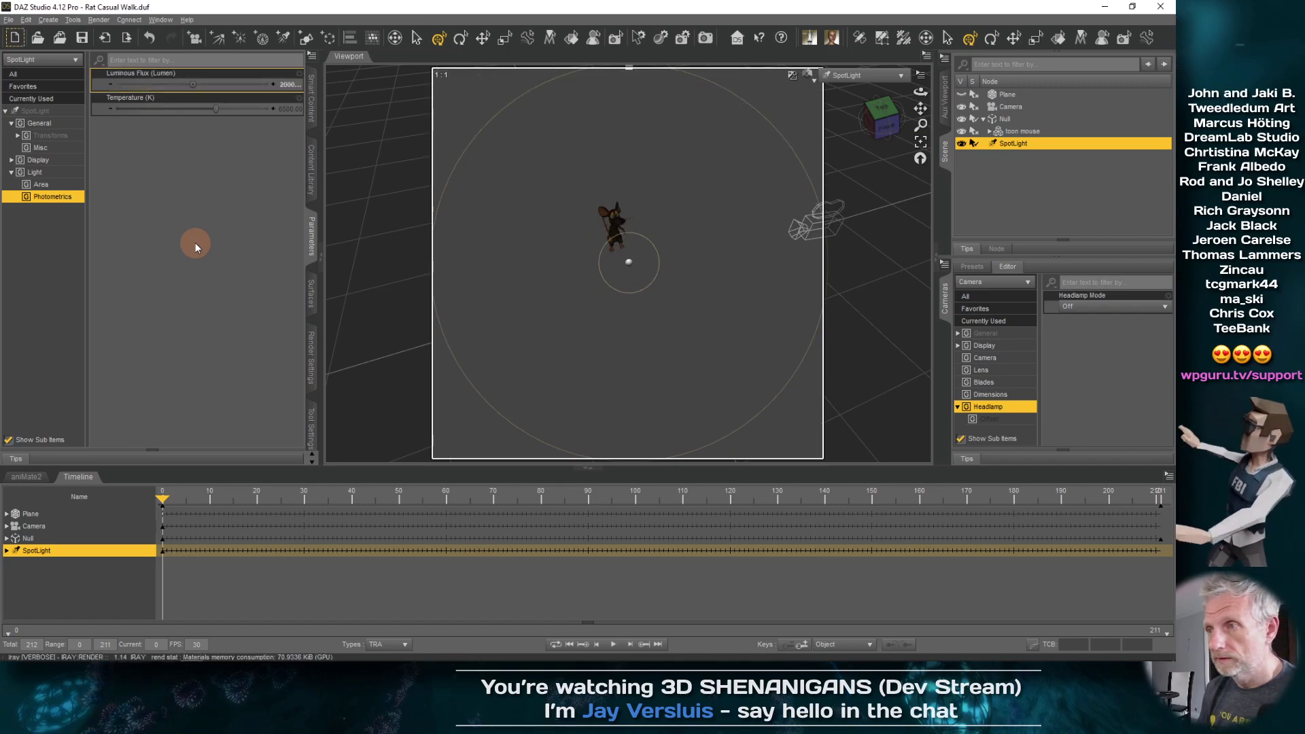
pyautogui.click(286, 85)
pyautogui.click(259, 111)
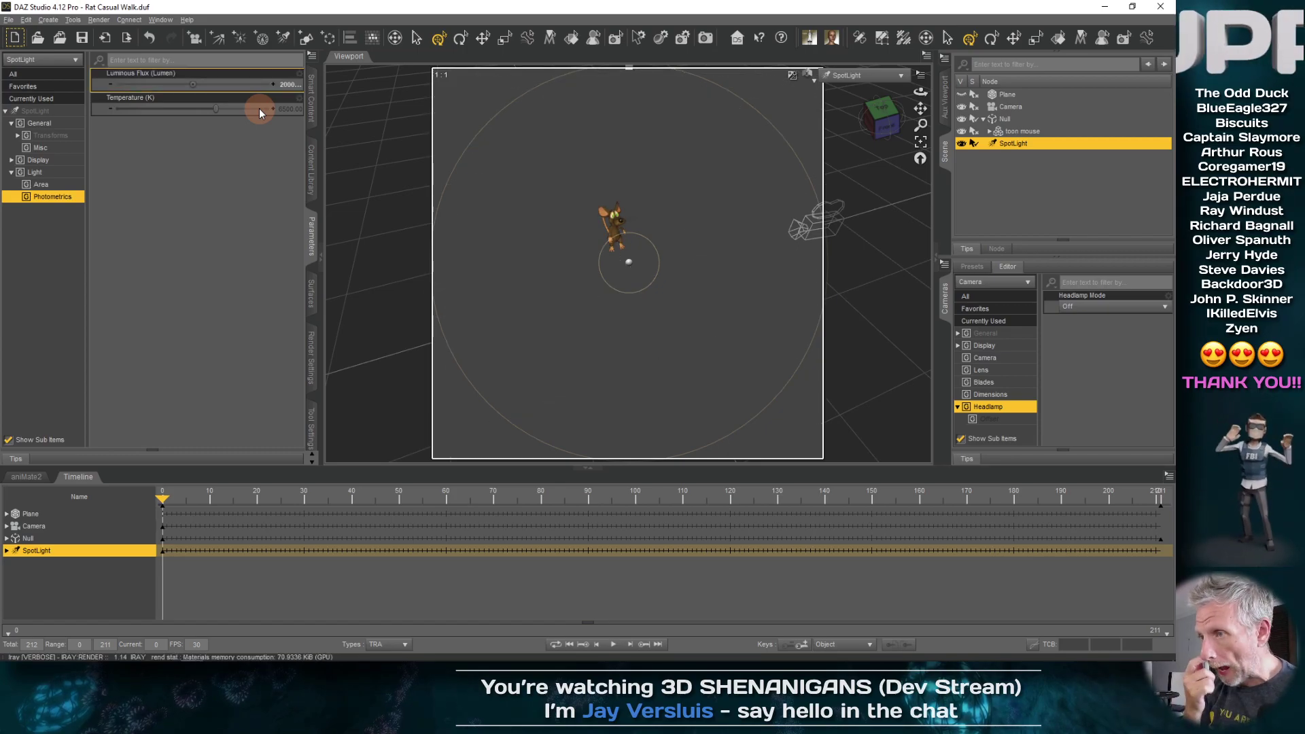
# - Set the SpotLight's Luminous Flux (Lumen) to 50000
pyautogui.click(286, 84)
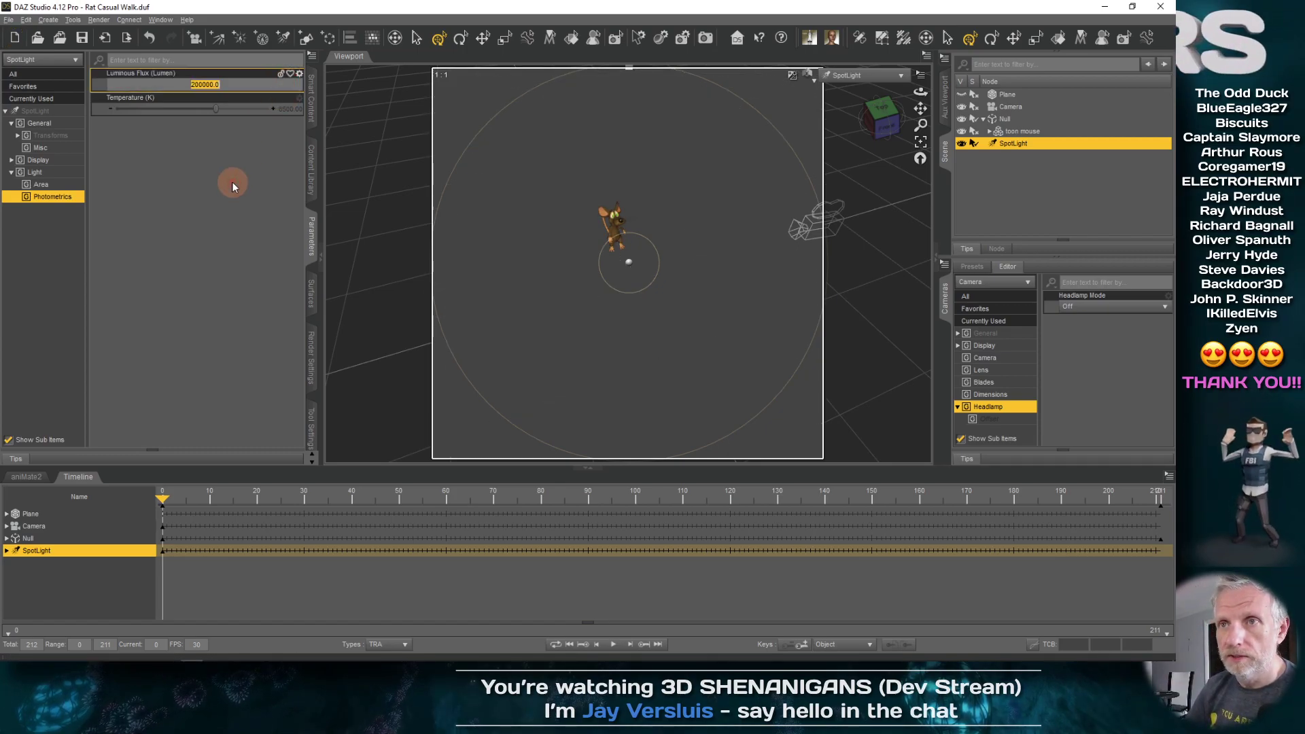
pyautogui.press('Home')
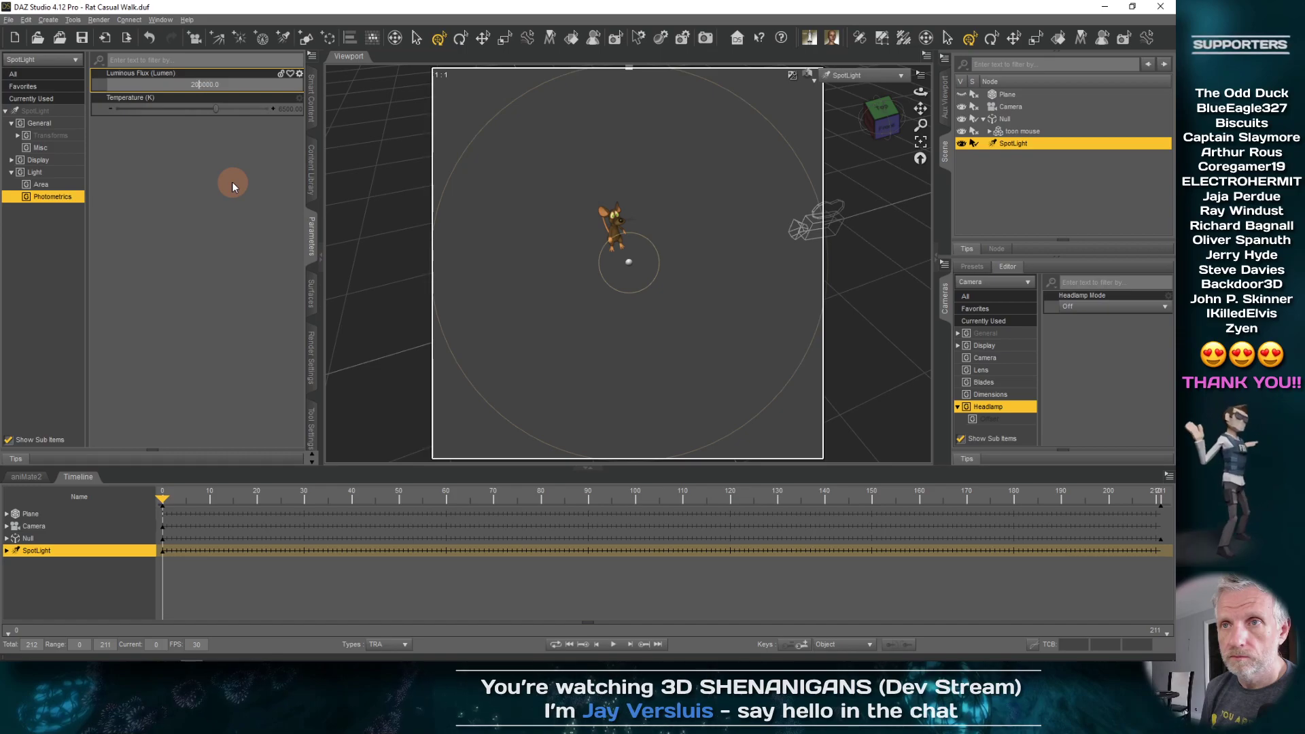
pyautogui.press('Right')
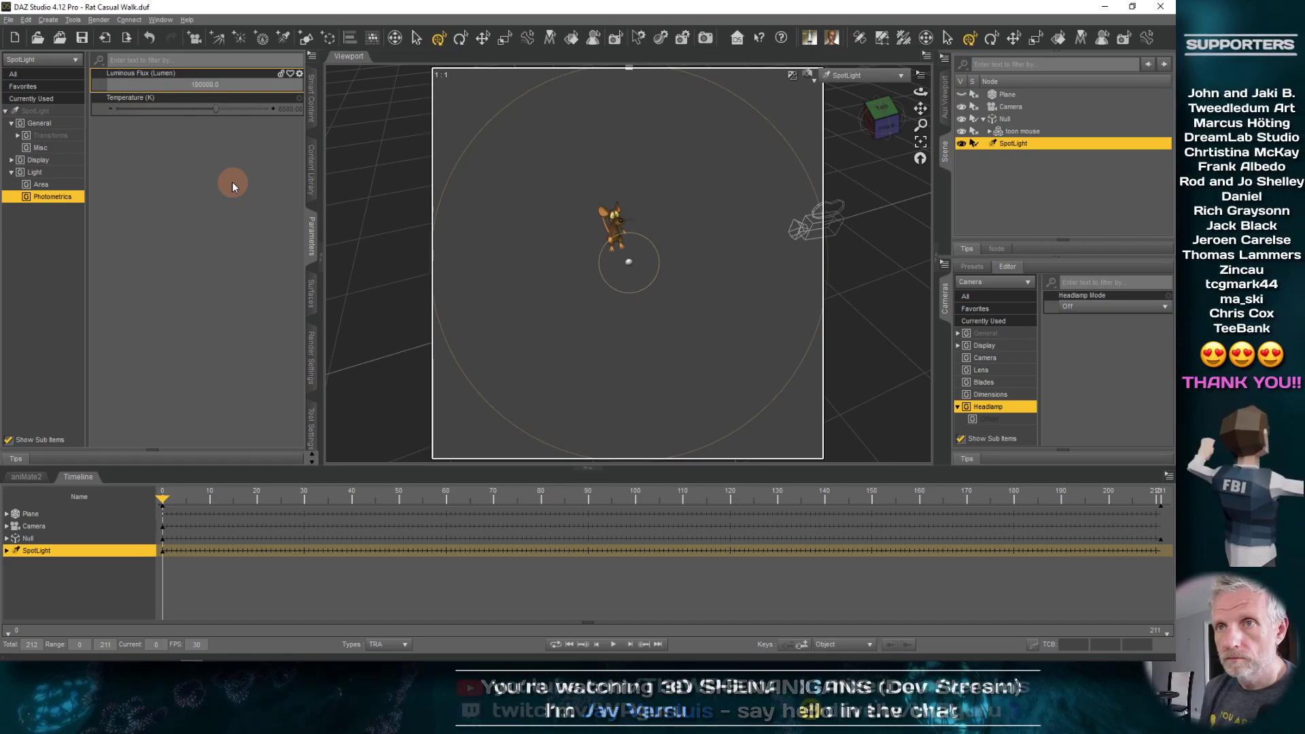
pyautogui.press('BackSpace')
pyautogui.write('5')
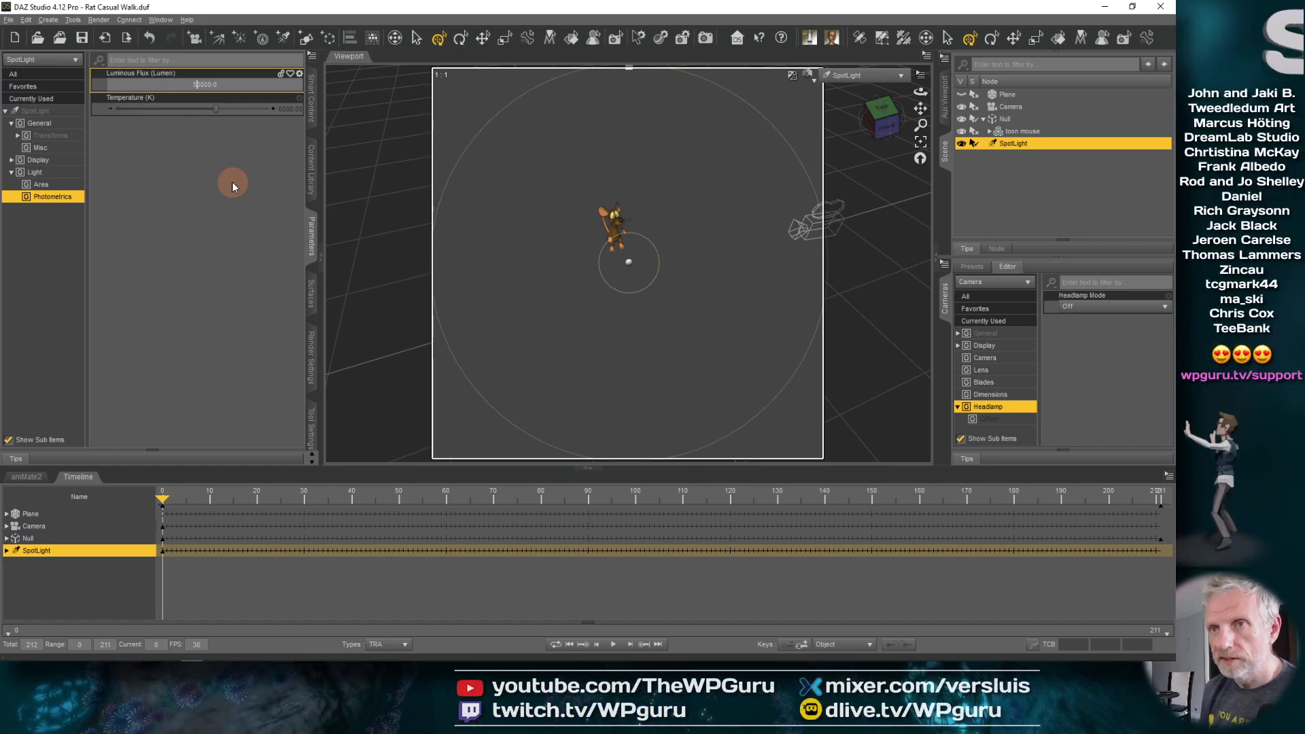
pyautogui.press('Return')
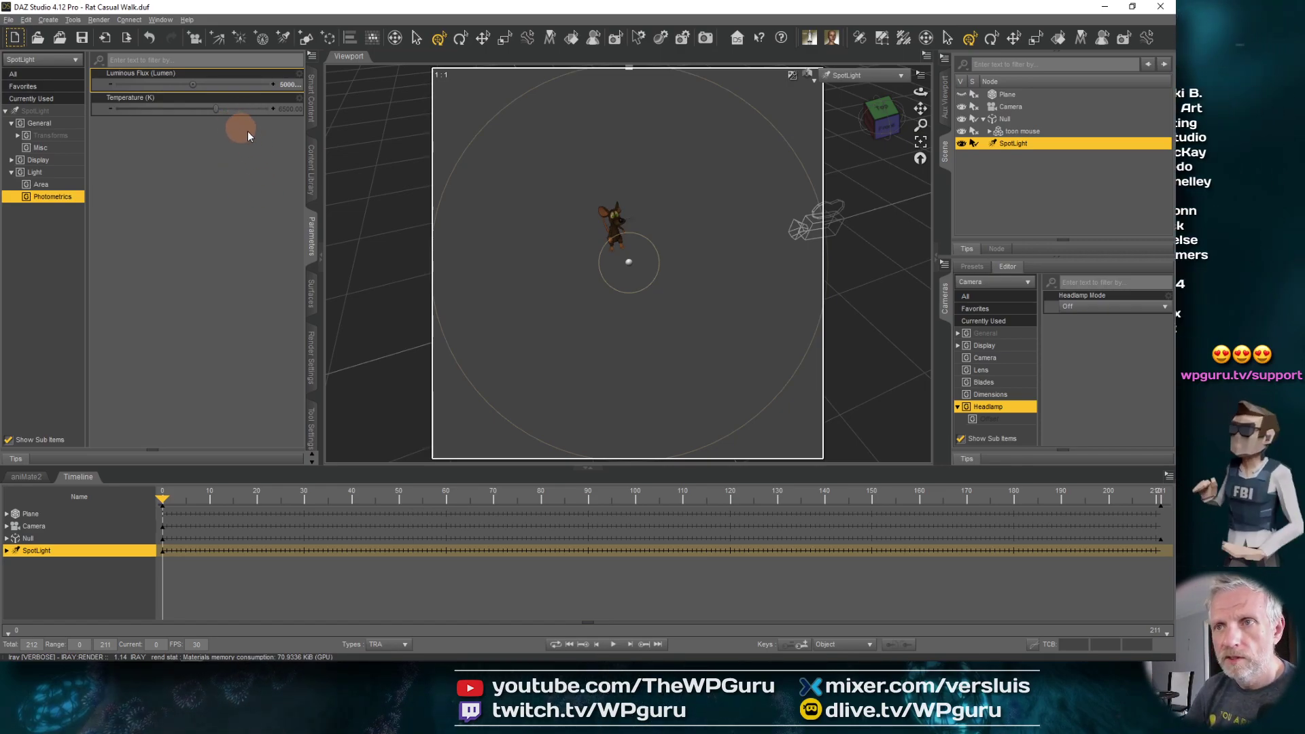
# - Change the SpotLight's color to pure white, 255, 255, 255
pyautogui.click(34, 173)
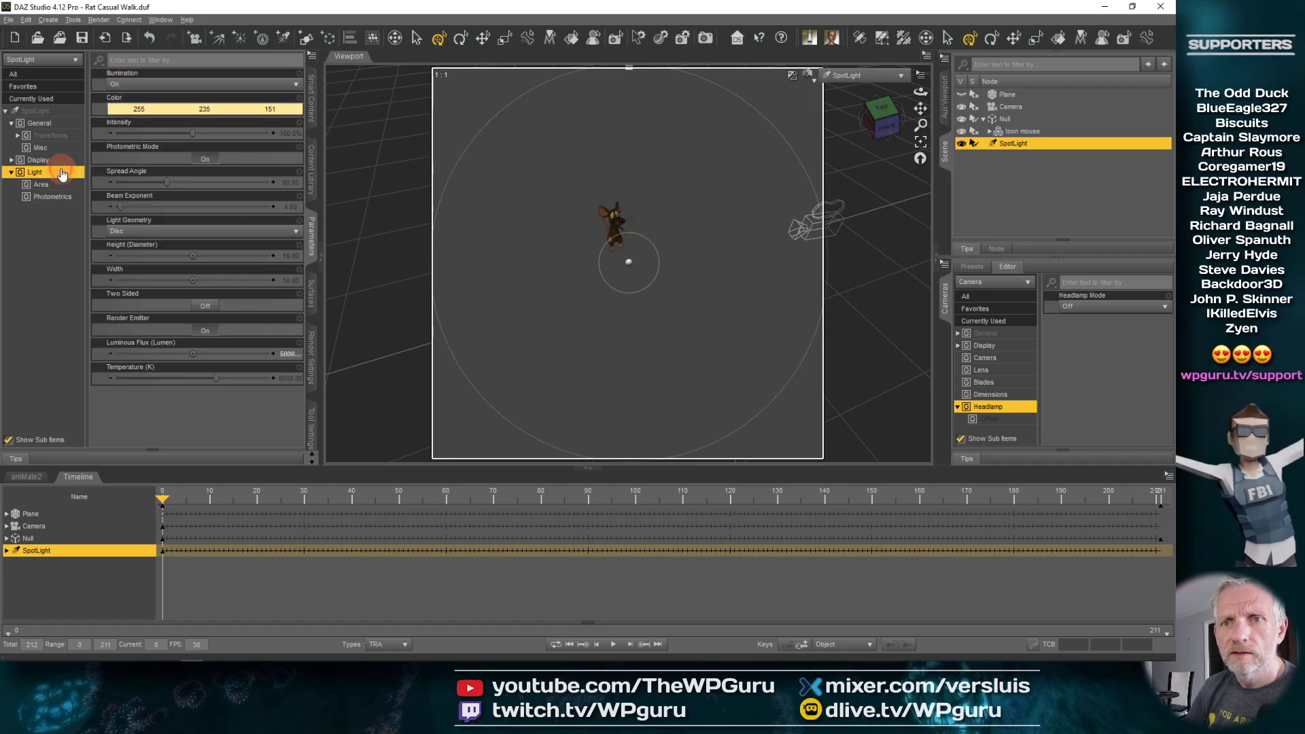
pyautogui.click(204, 109)
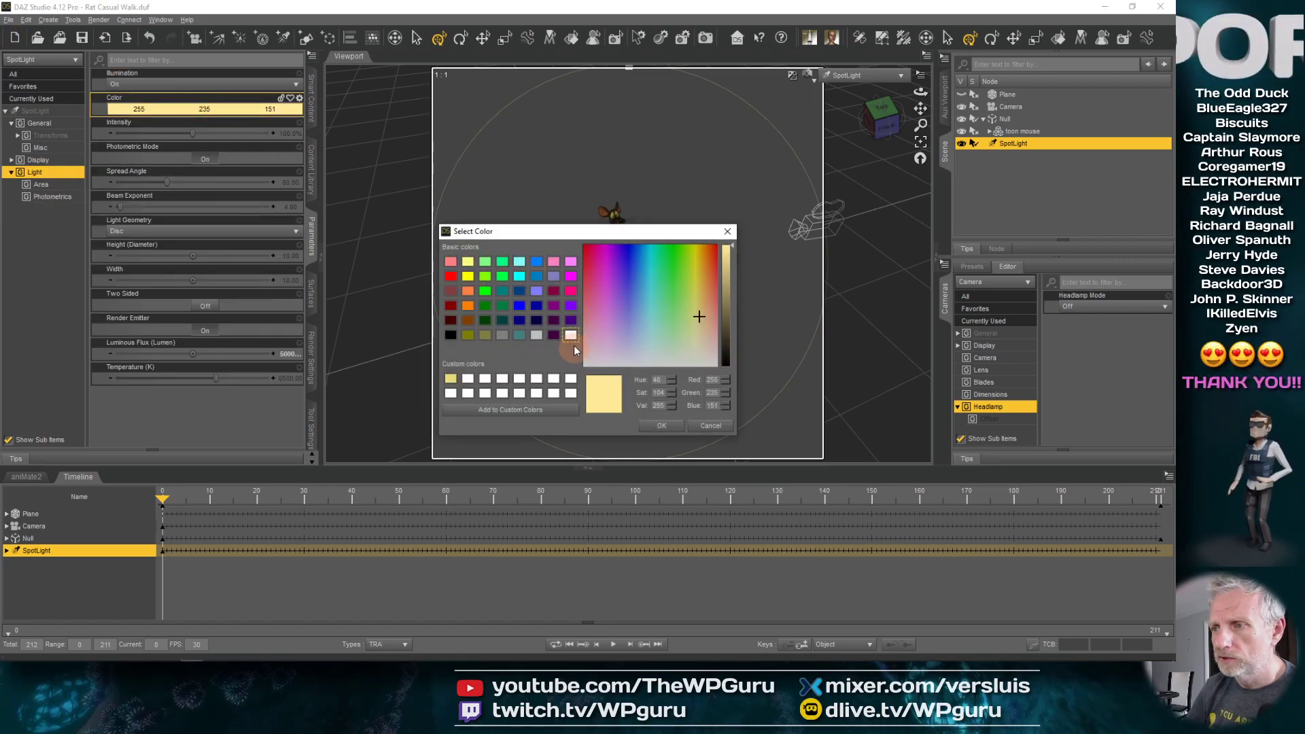
pyautogui.click(571, 335)
pyautogui.click(678, 428)
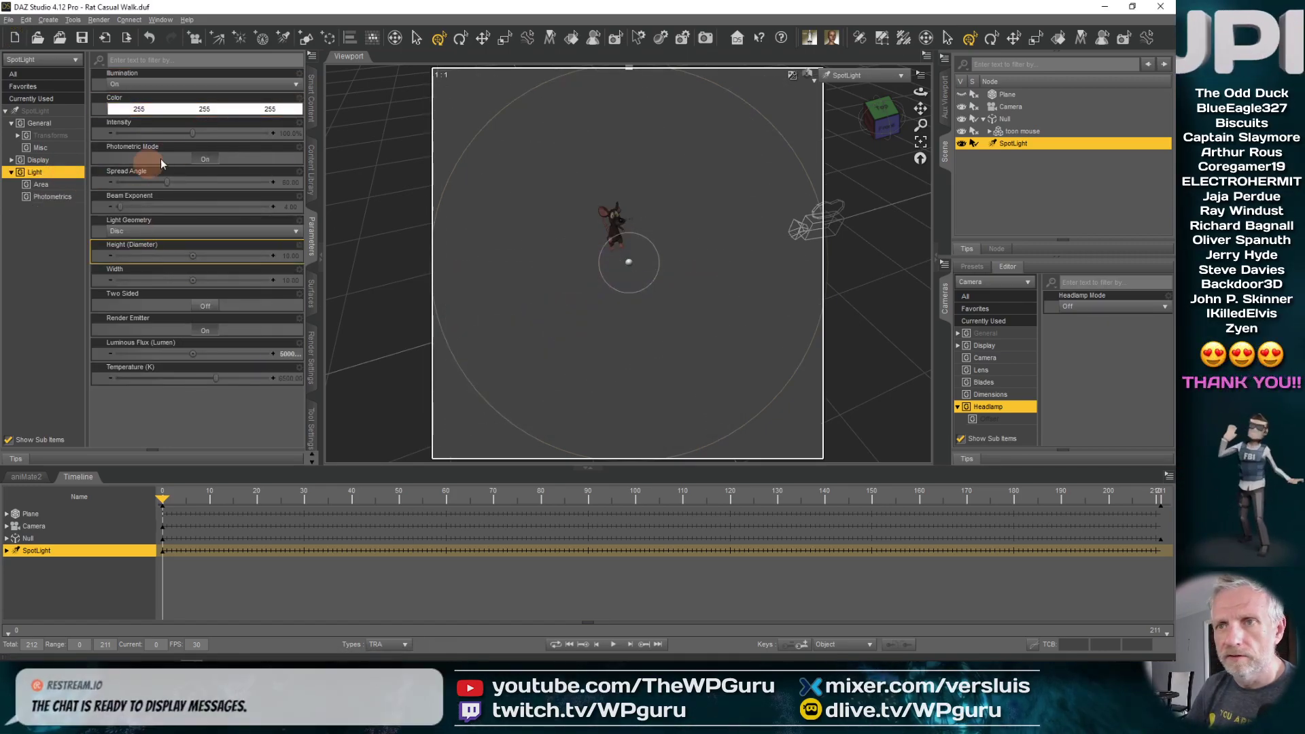
# - Make the Plane visible in the scene and scrub the timeline to frame 93, where the mouse stands on it
pyautogui.click(60, 197)
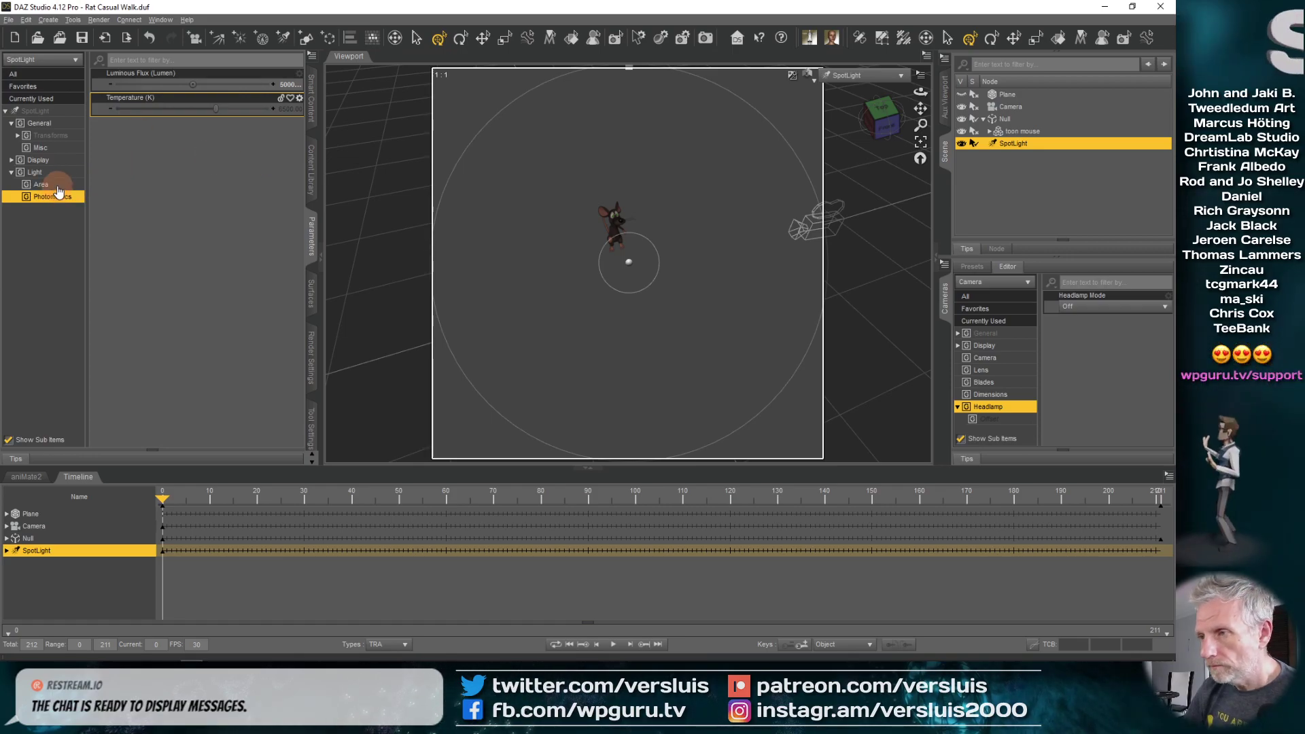
pyautogui.click(961, 95)
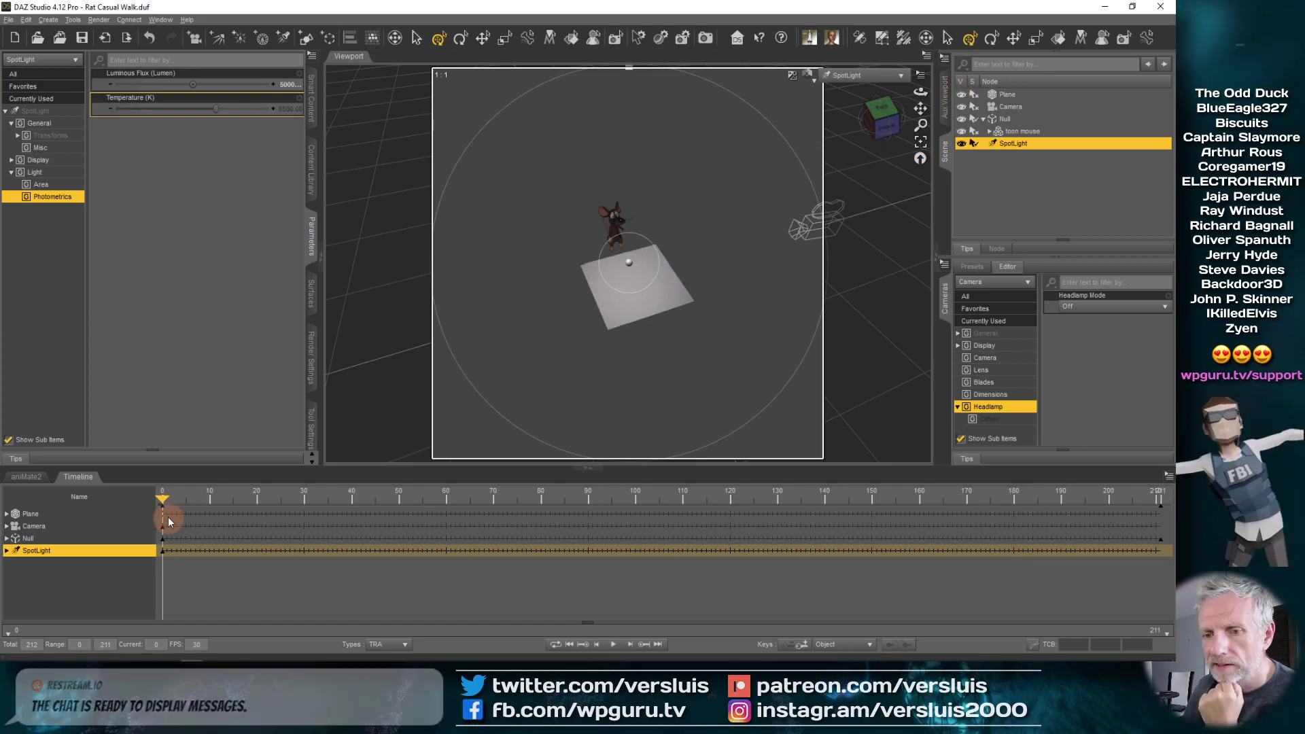
pyautogui.moveTo(165, 502); pyautogui.dragTo(601, 498)
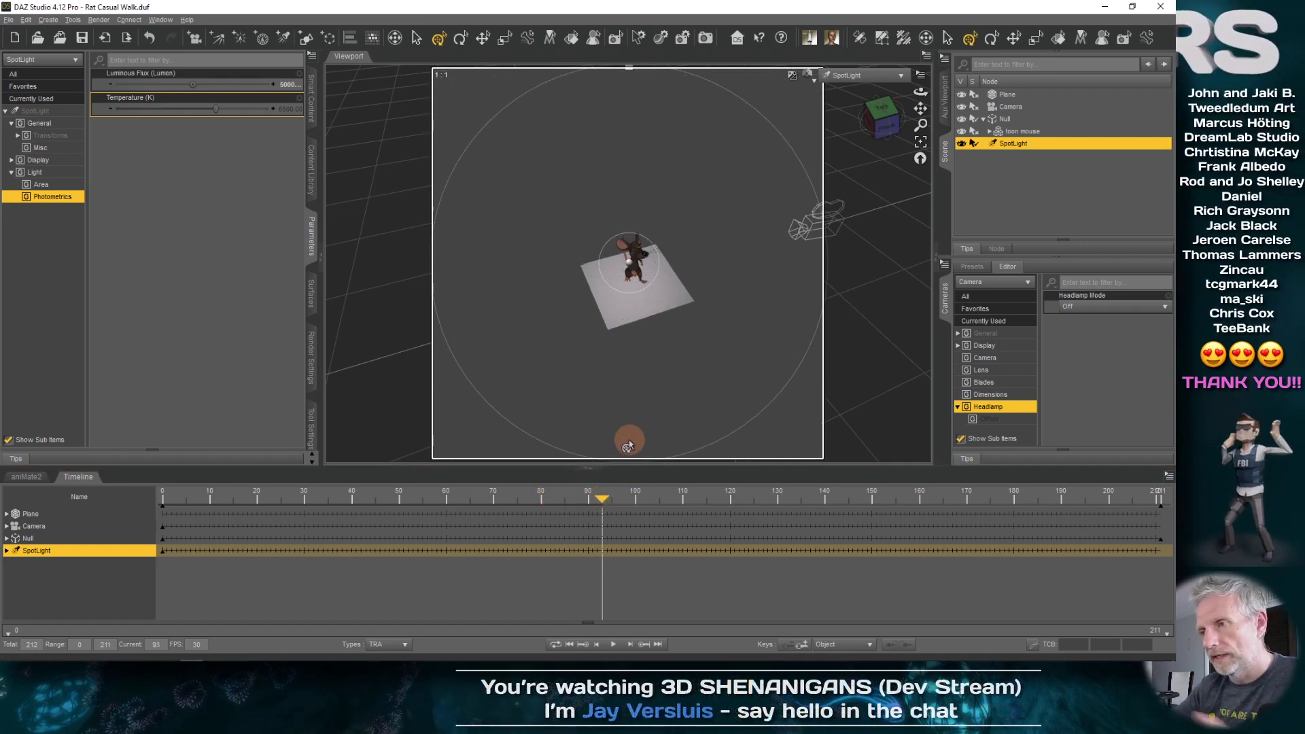
# - Narrow the SpotLight's Spread Angle to 17.21 so the beam concentrates on the mouse
pyautogui.click(41, 184)
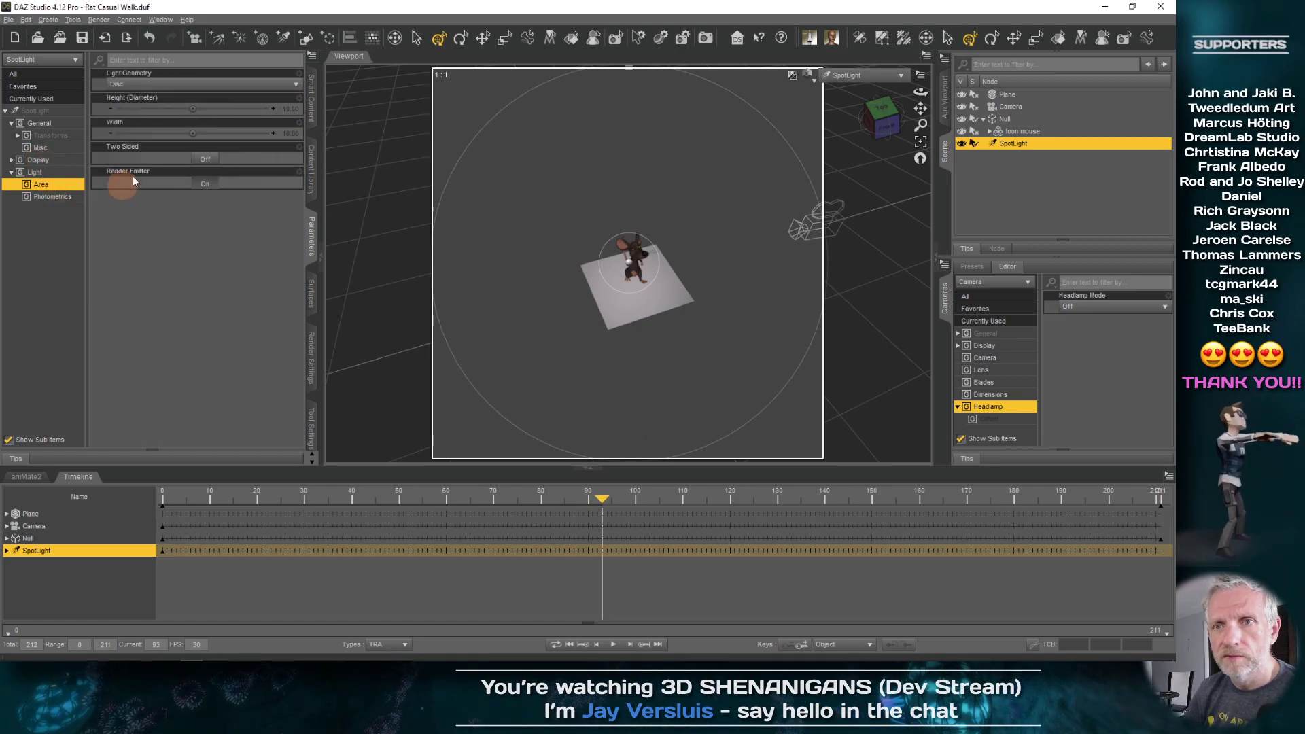
pyautogui.click(63, 173)
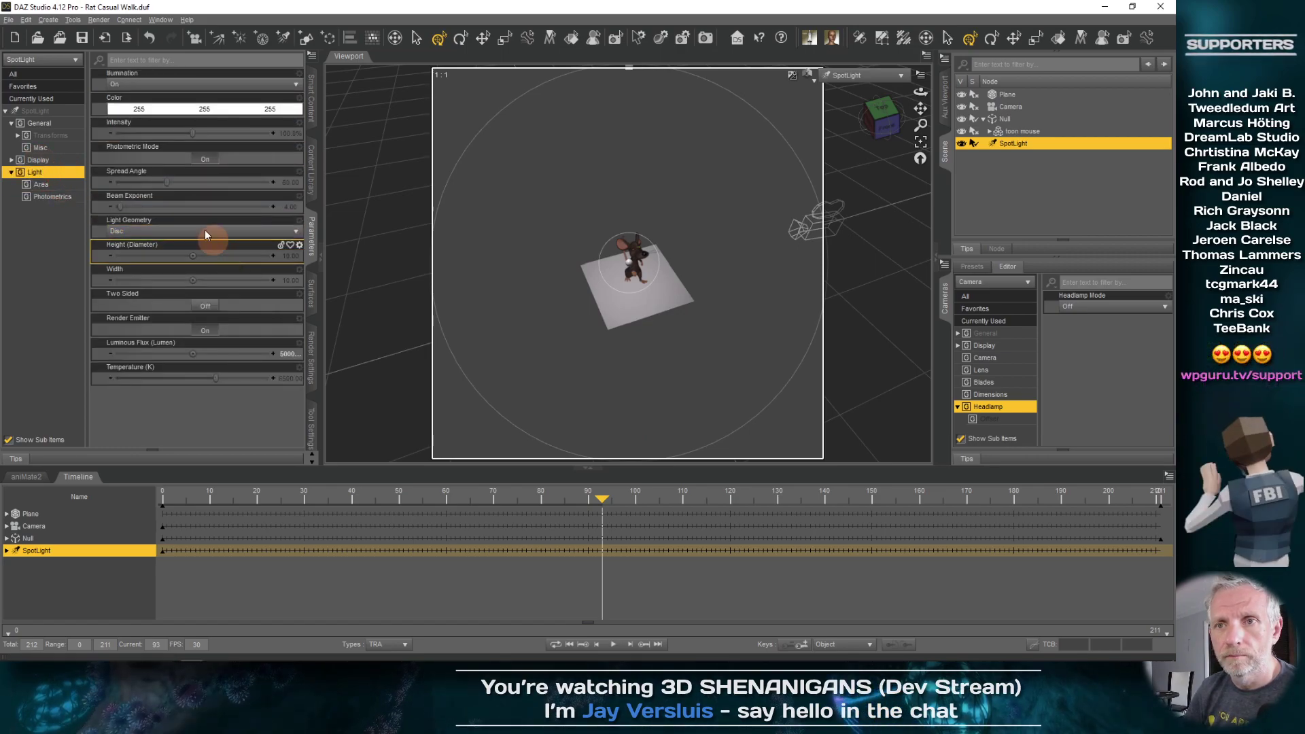
pyautogui.moveTo(168, 182); pyautogui.dragTo(129, 185)
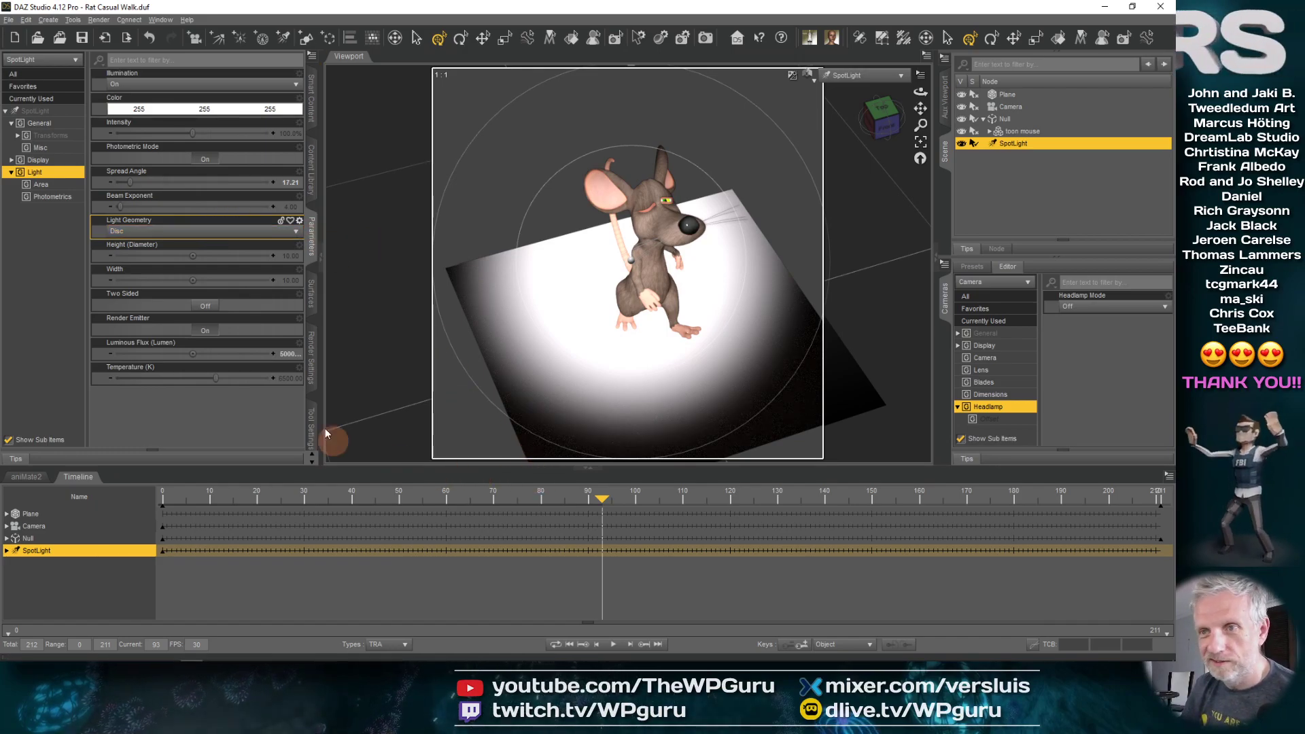
# - Set the SpotLight's Luminous Flux (Lumen) to 20000 to tone down the overexposed light
pyautogui.click(62, 197)
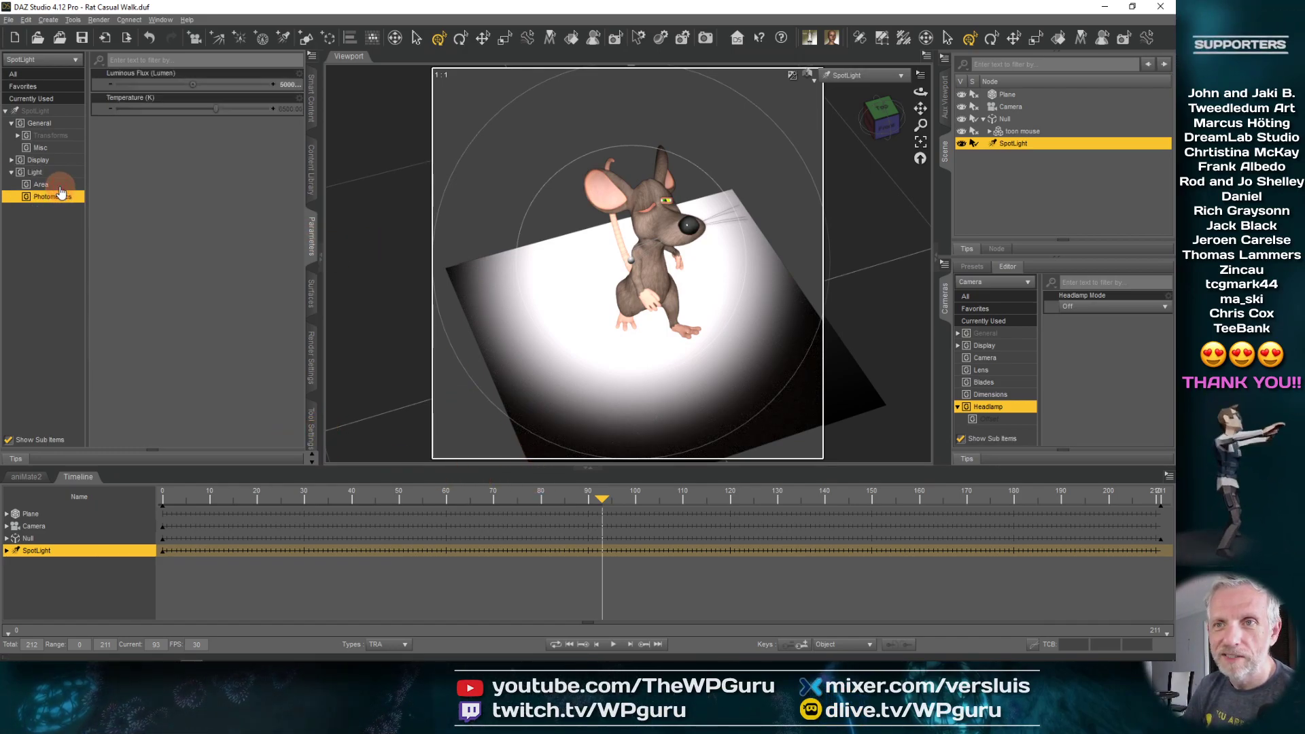
pyautogui.click(285, 84)
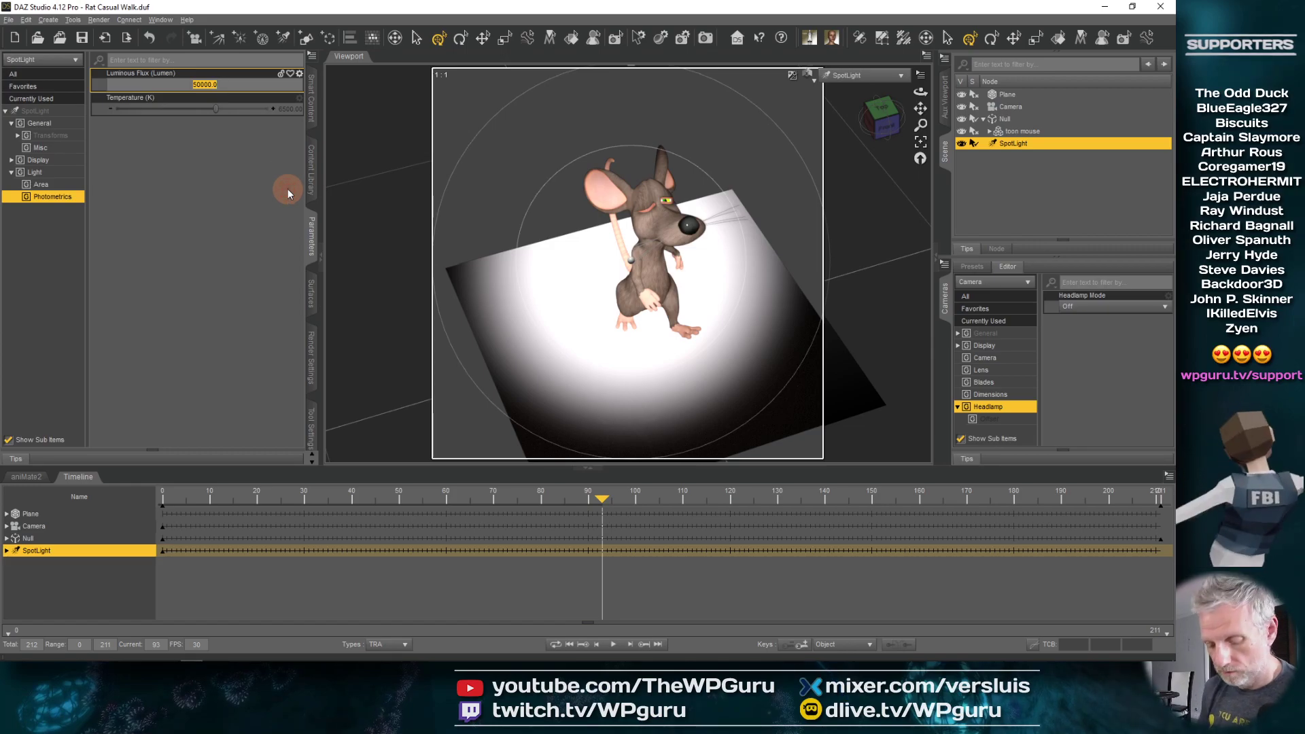
pyautogui.write('20000')
pyautogui.press('Return')
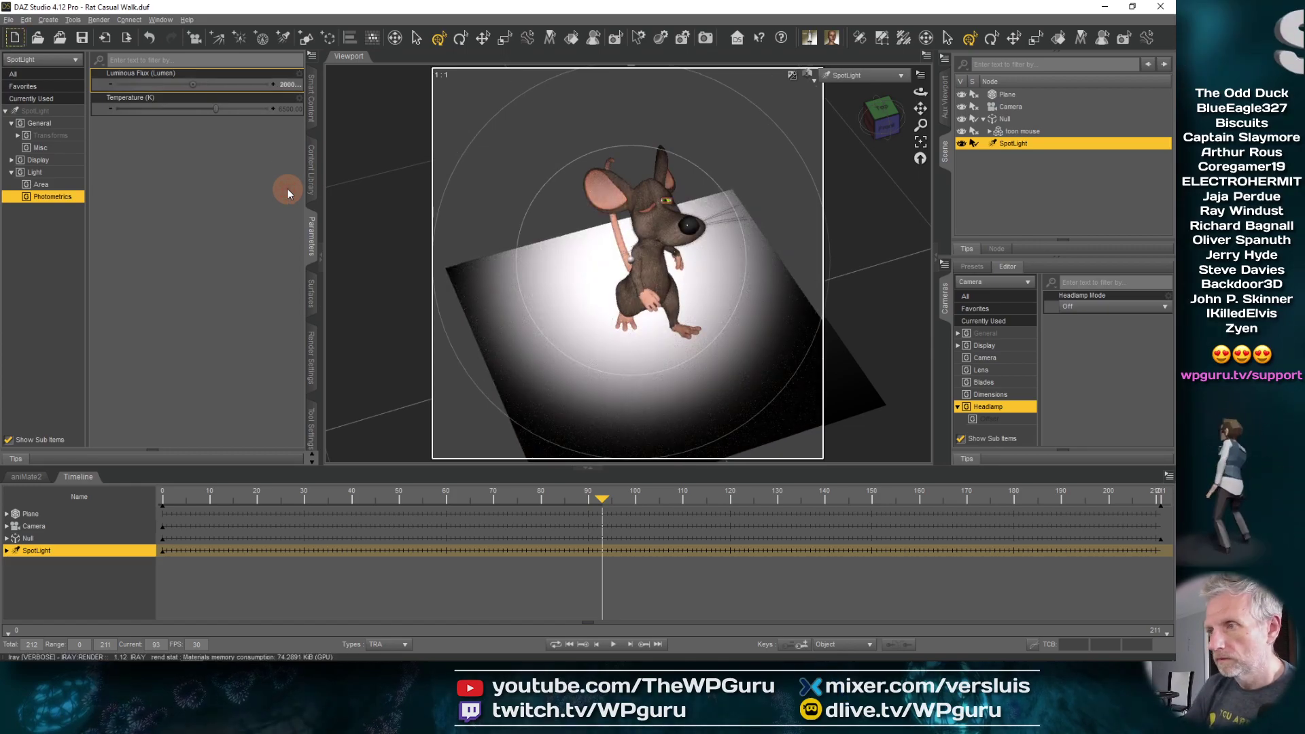
# - Try a colour temperature of 4000 K on the spotlight and settle on 5000 K
pyautogui.moveTo(215, 109); pyautogui.dragTo(212, 109)
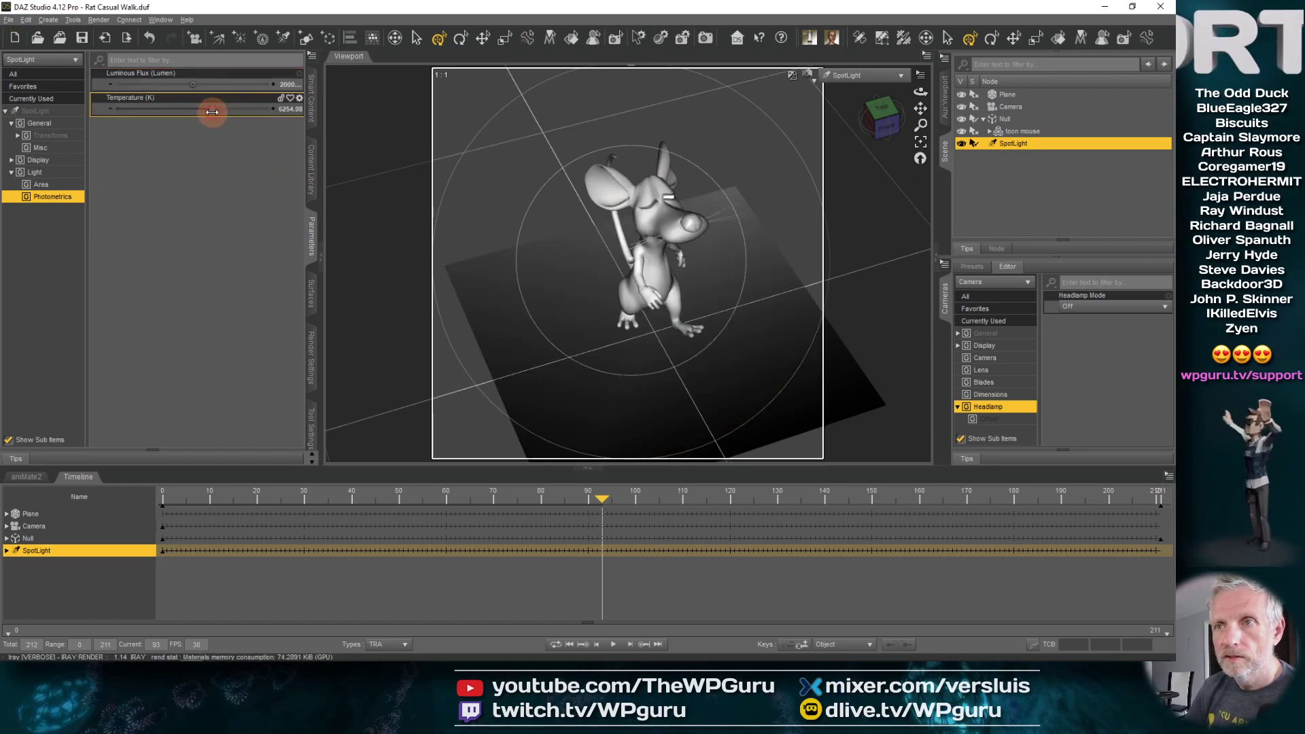
pyautogui.click(294, 108)
pyautogui.write('4000')
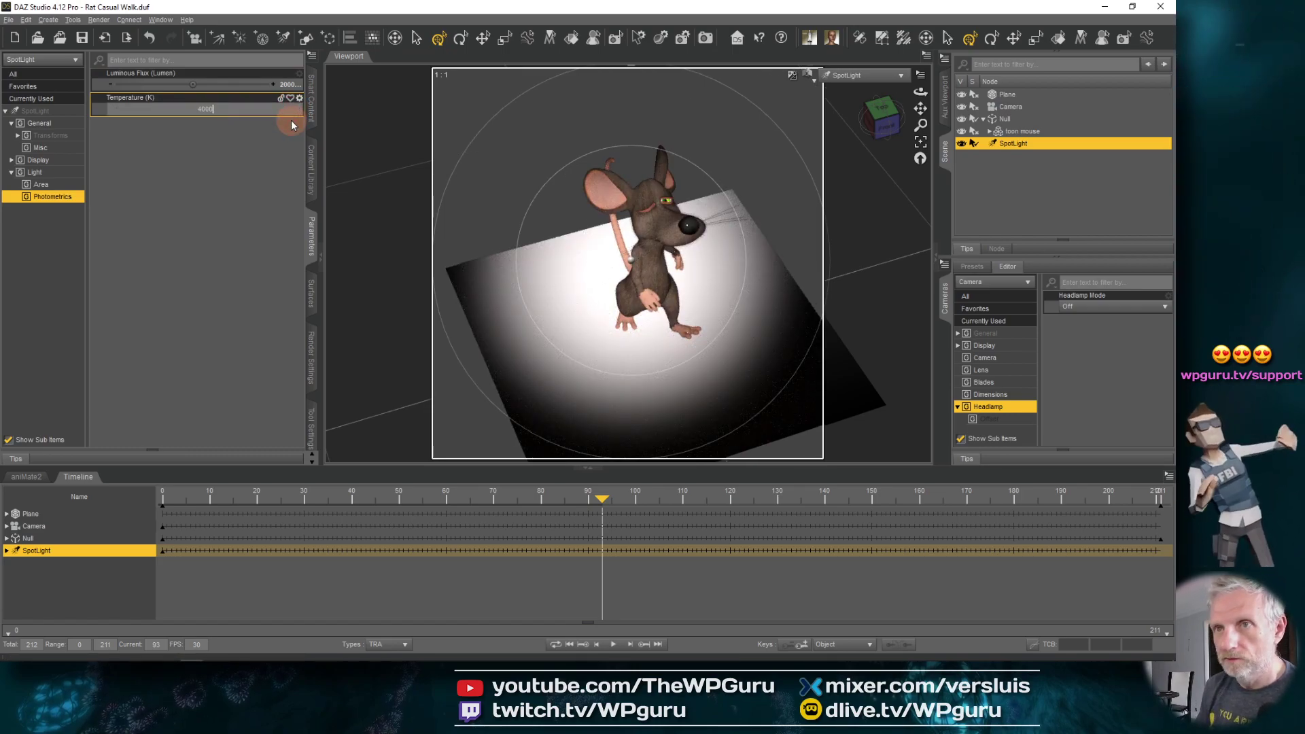
pyautogui.press('Return')
pyautogui.click(291, 115)
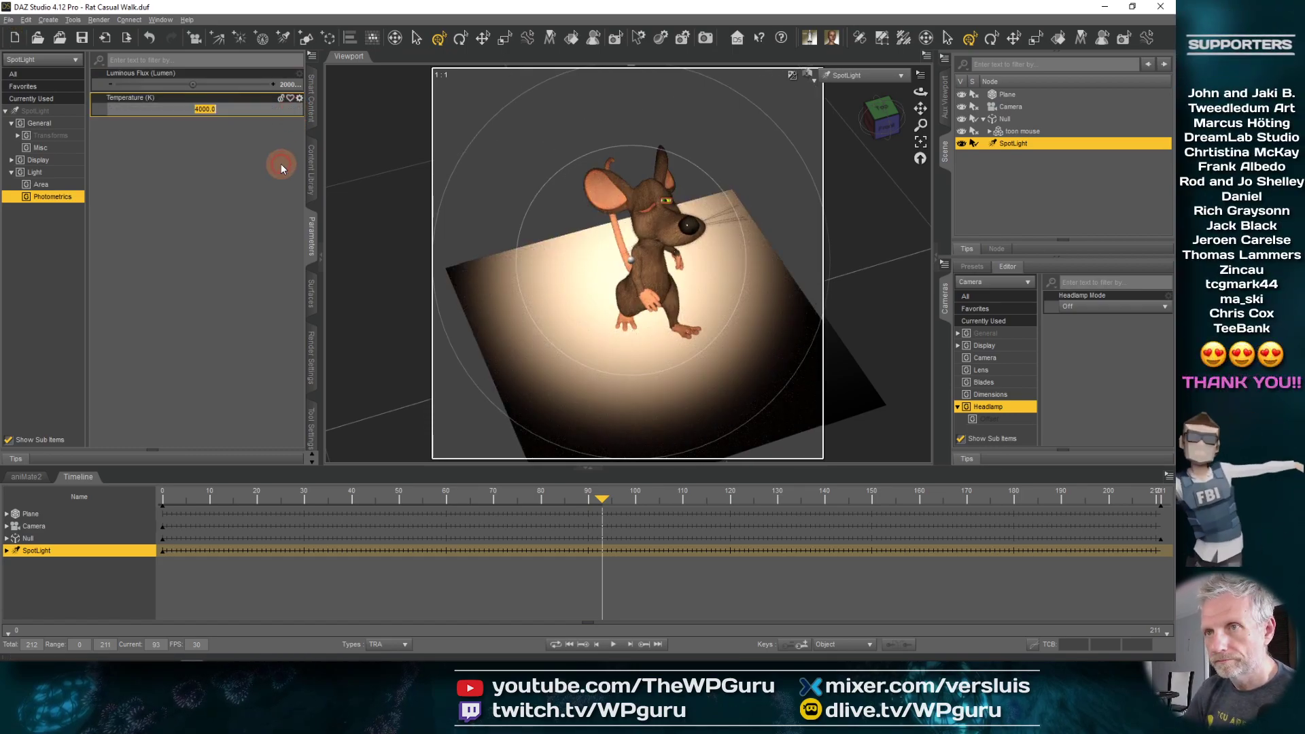
pyautogui.write('5000')
pyautogui.press('Return')
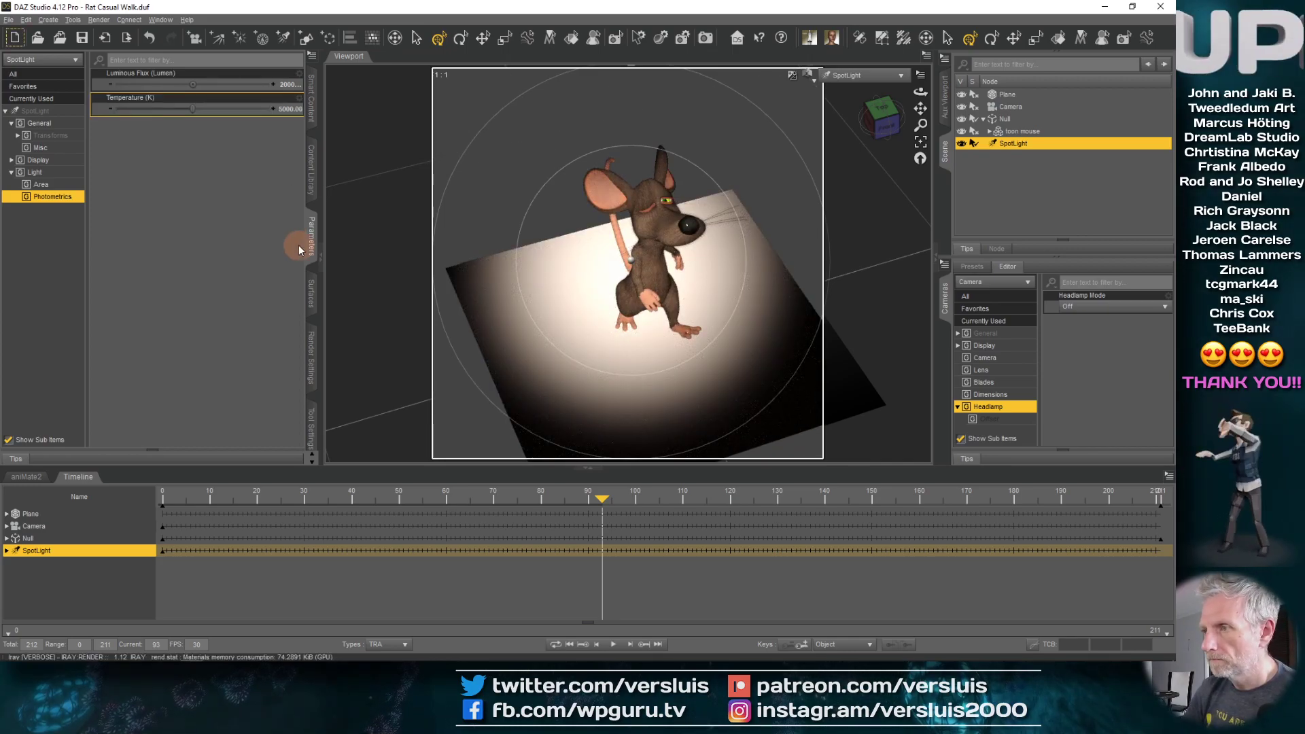
# - Switch the viewport to the Camera view and scrub the timeline between about frames 70 and 93 to examine the spotlight on the mouse
pyautogui.click(892, 76)
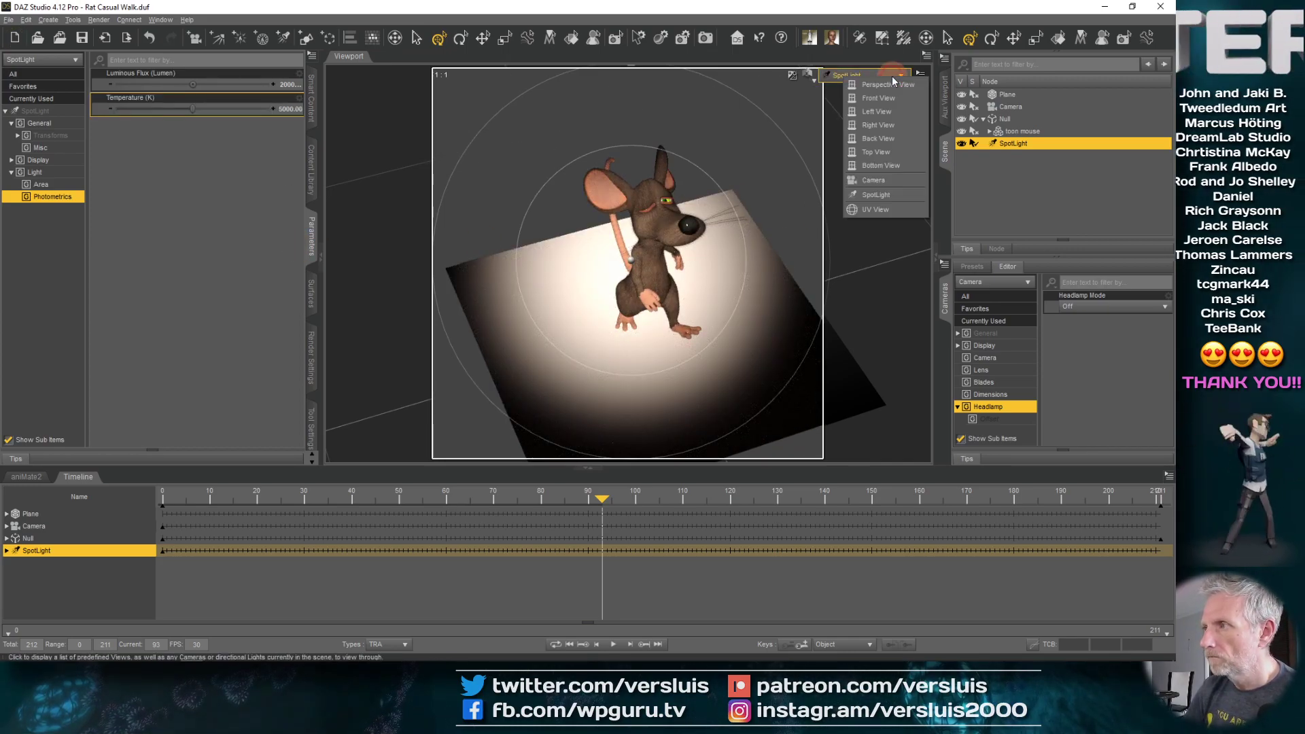
pyautogui.click(881, 181)
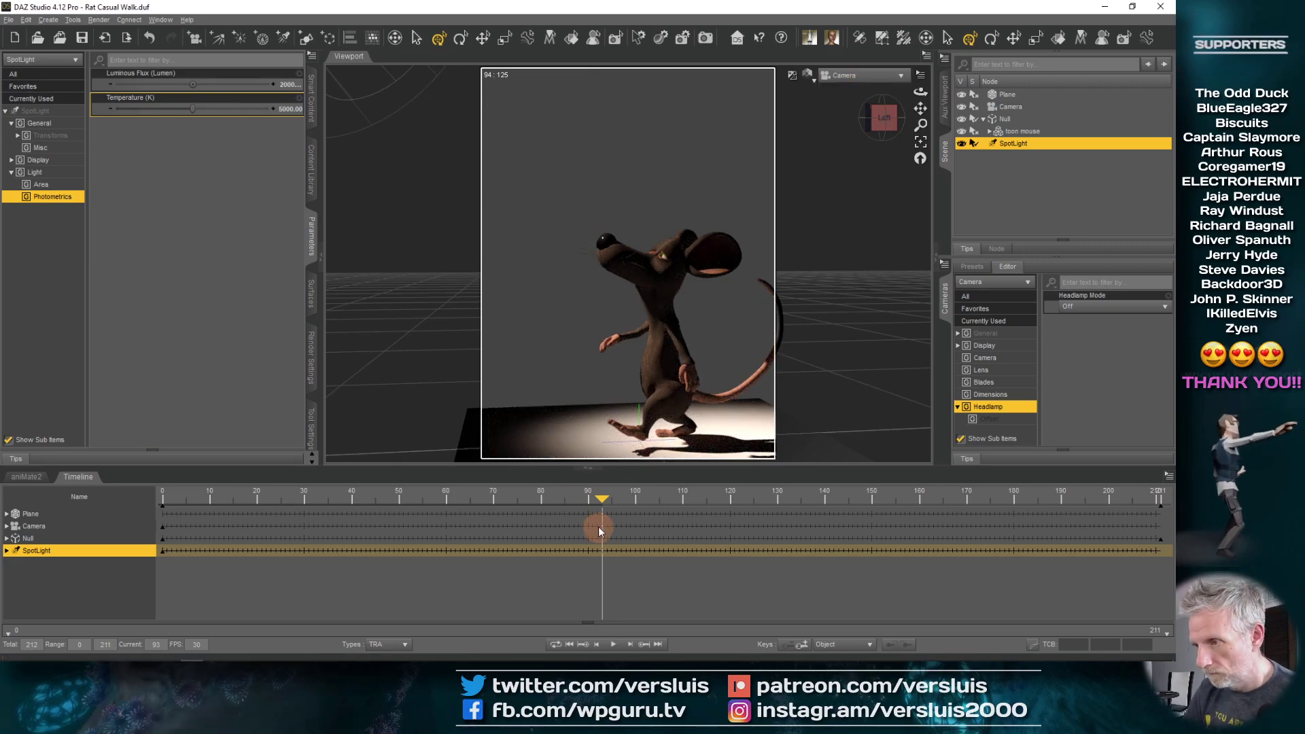
pyautogui.moveTo(602, 498); pyautogui.dragTo(493, 506)
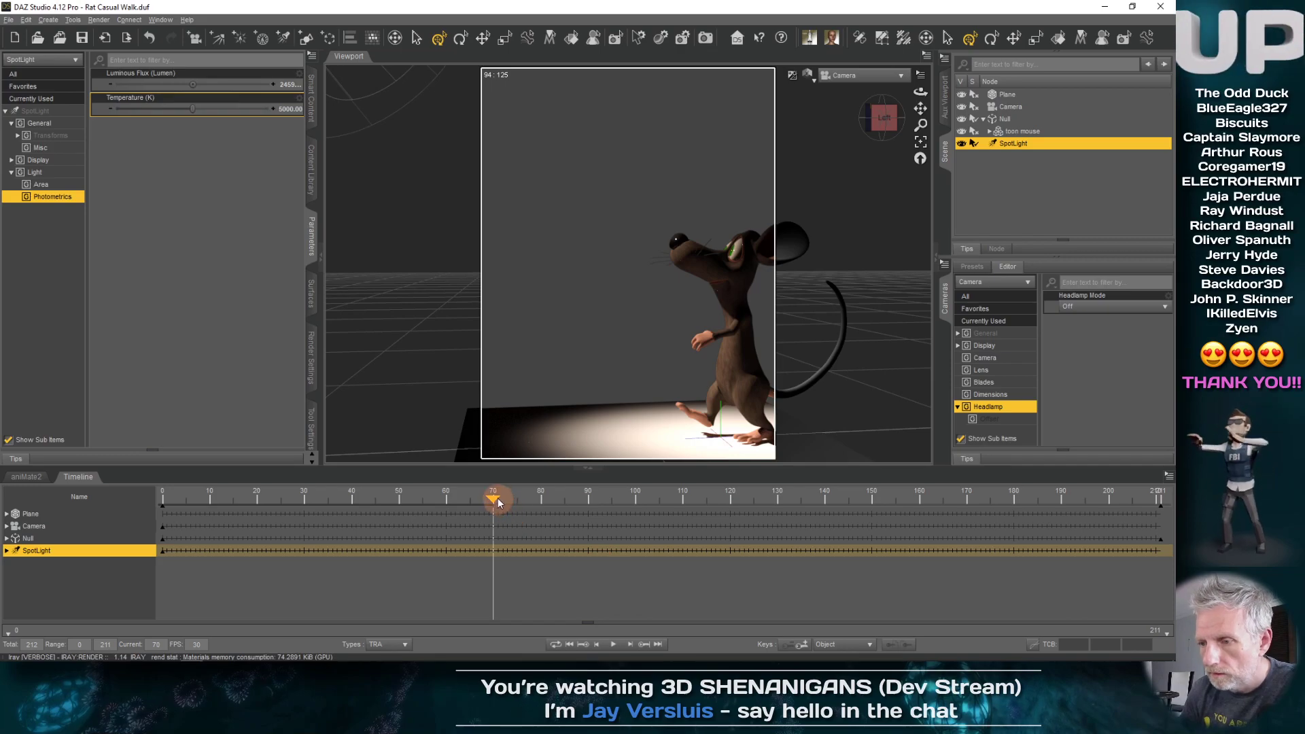
pyautogui.moveTo(497, 498); pyautogui.dragTo(527, 499)
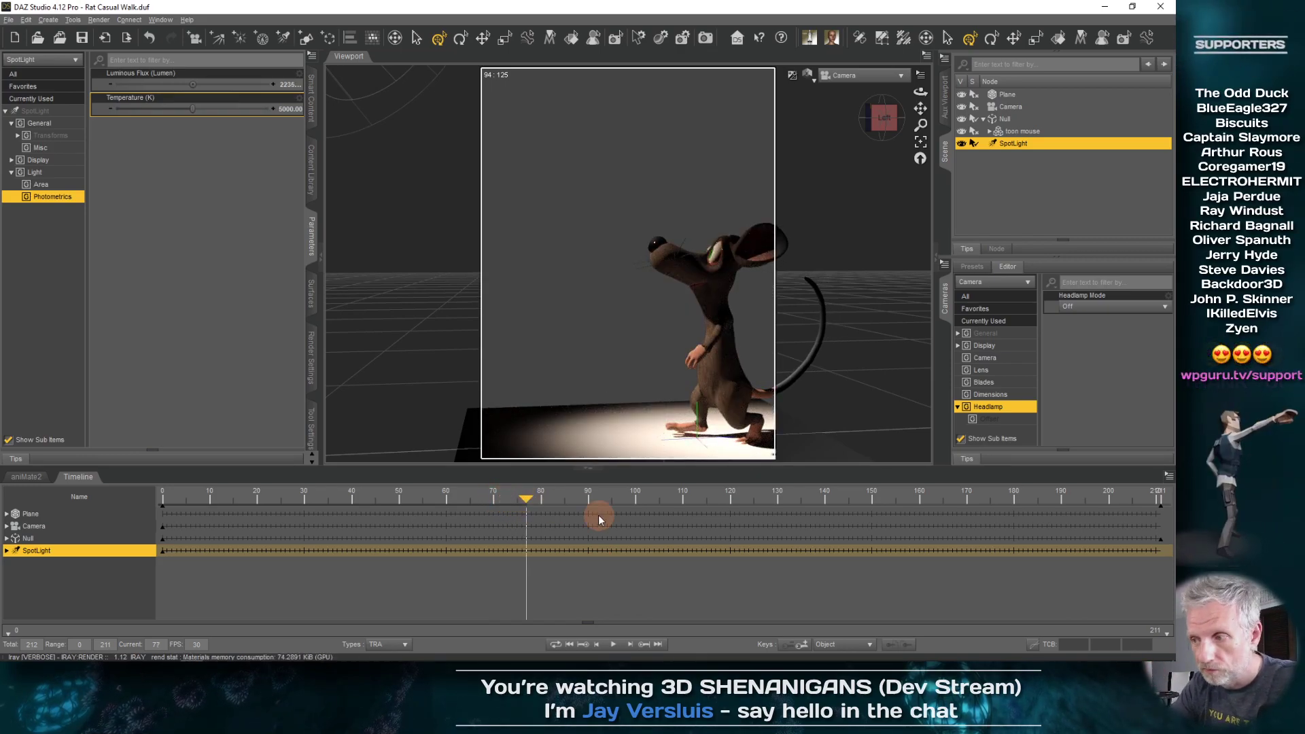
pyautogui.moveTo(527, 499); pyautogui.dragTo(556, 499)
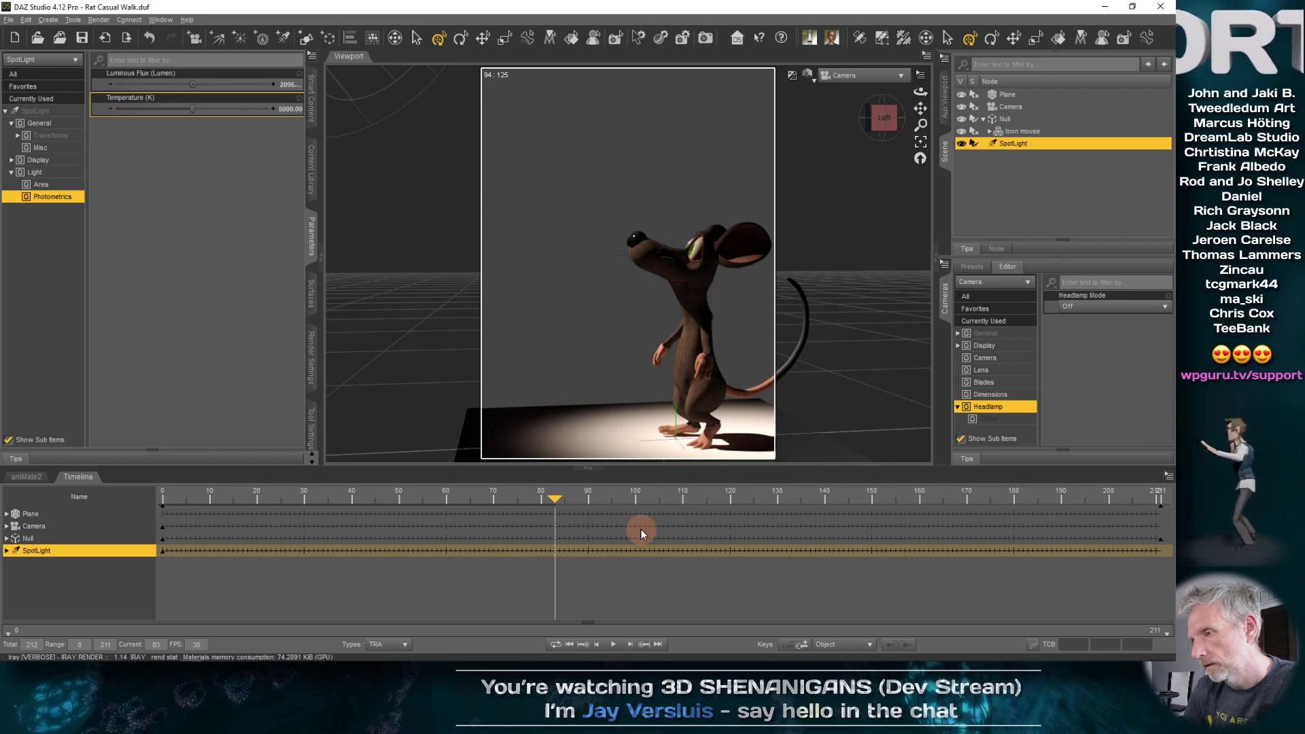
pyautogui.moveTo(555, 500); pyautogui.dragTo(592, 500)
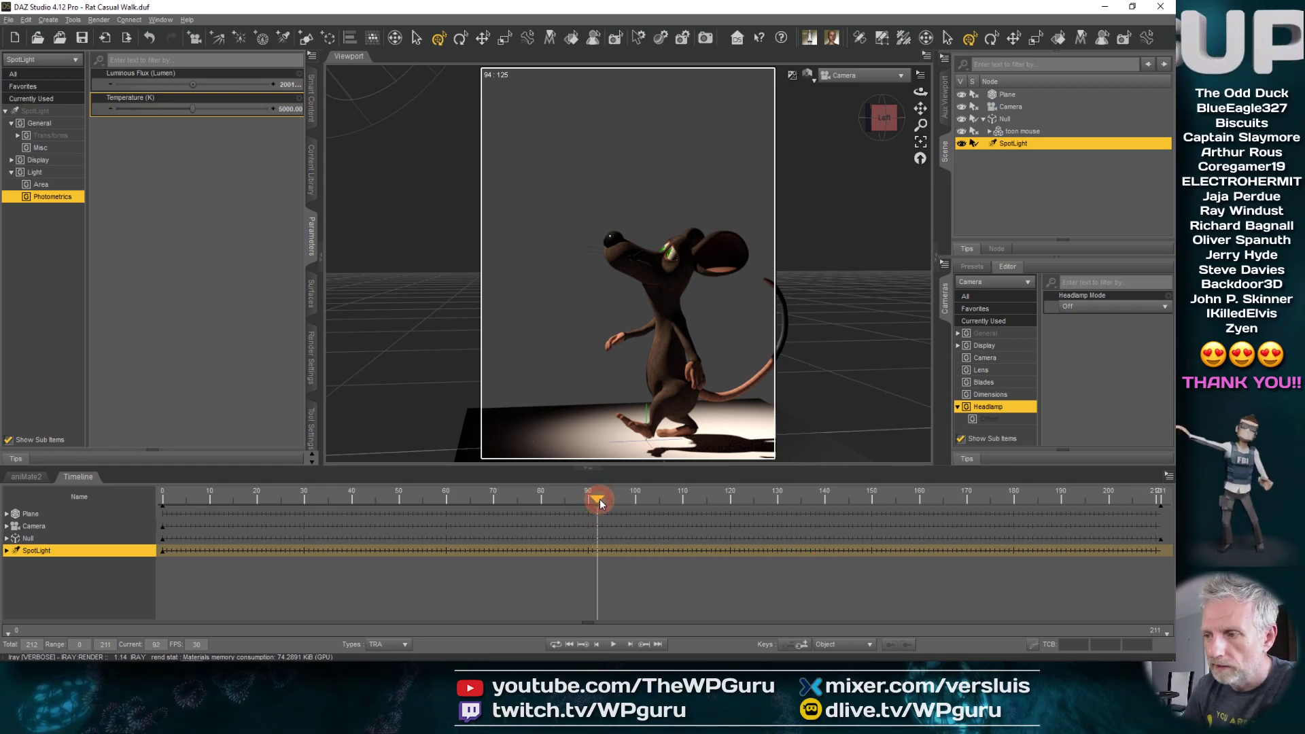
pyautogui.moveTo(599, 498); pyautogui.dragTo(619, 523)
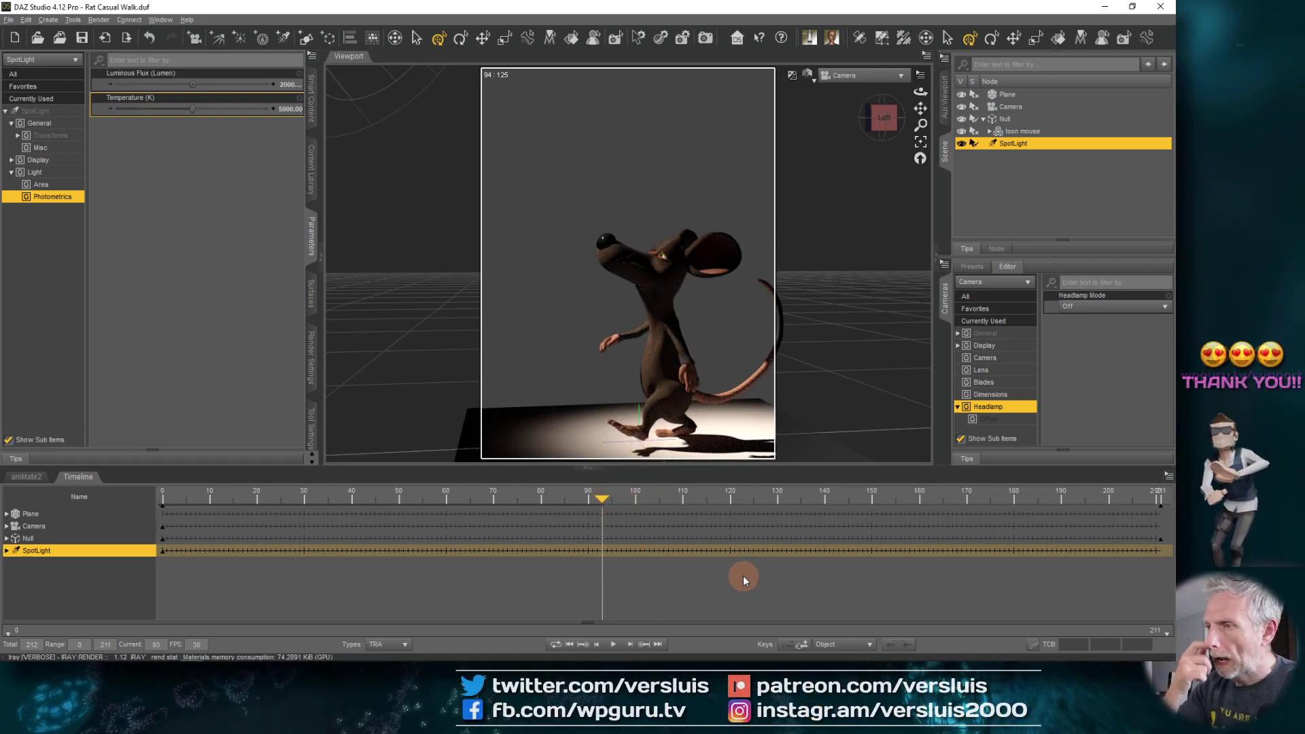
pyautogui.moveTo(601, 503); pyautogui.dragTo(583, 505)
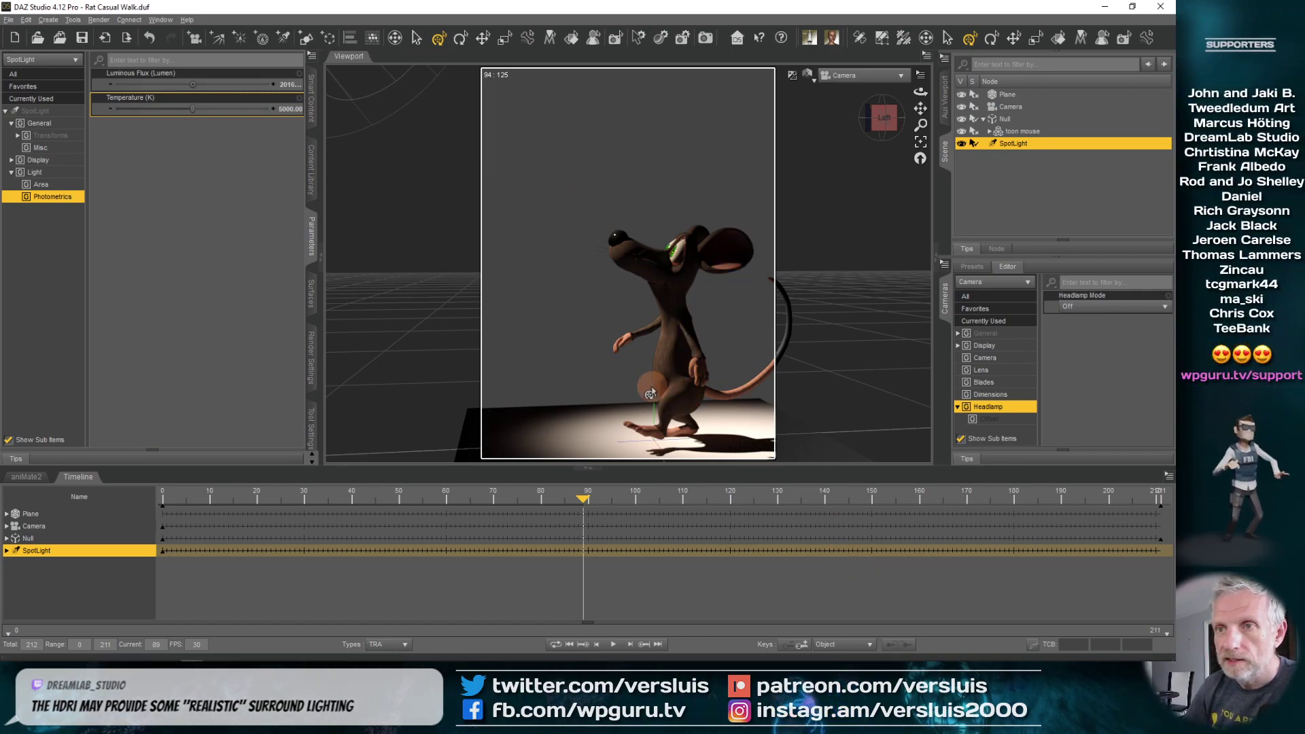
# - Set the Environment Mode in the render settings to Dome and Scene
pyautogui.click(304, 345)
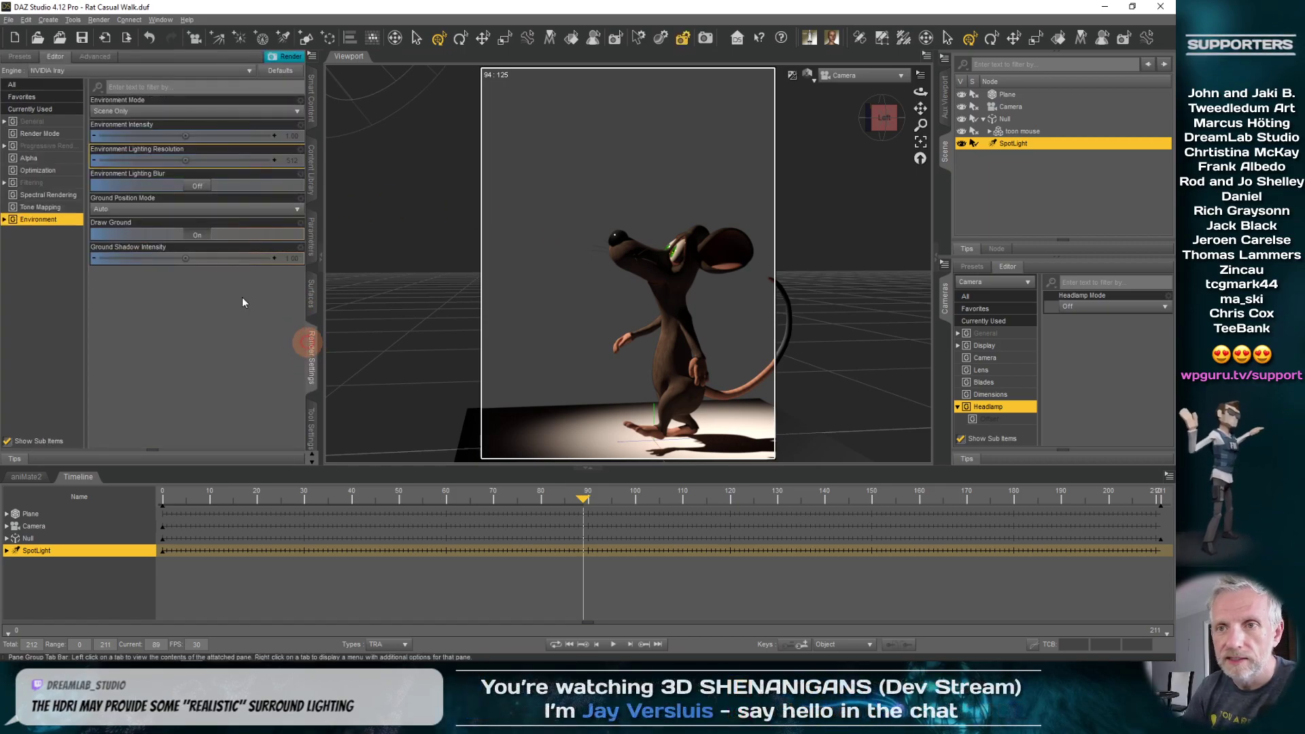
pyautogui.click(8, 19)
pyautogui.press('Escape')
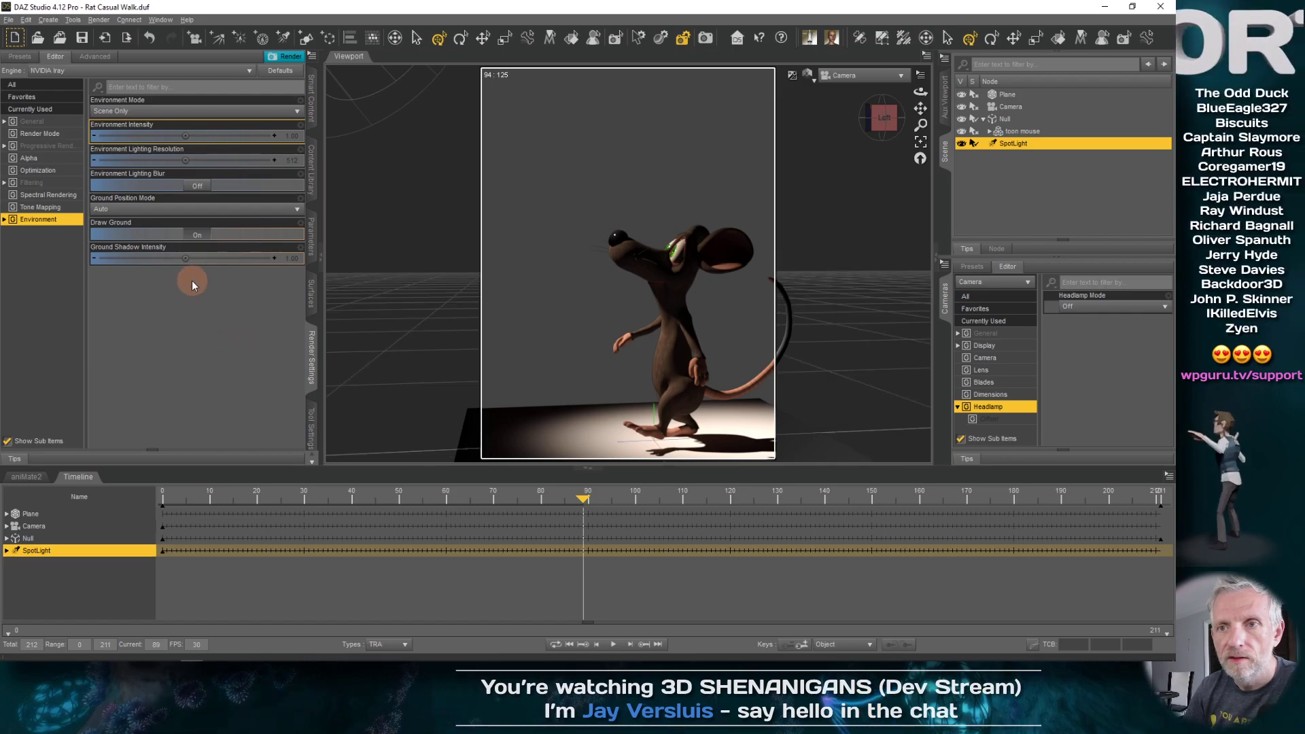
pyautogui.click(170, 113)
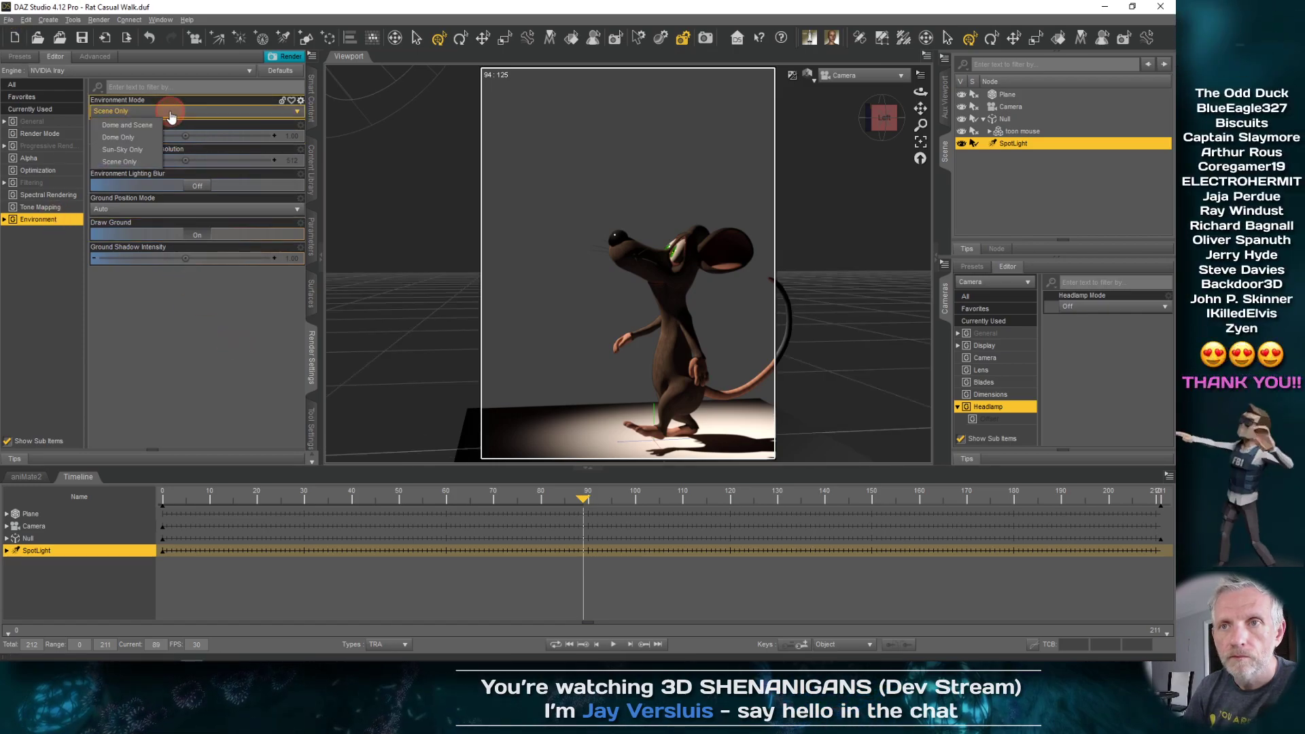
pyautogui.click(158, 125)
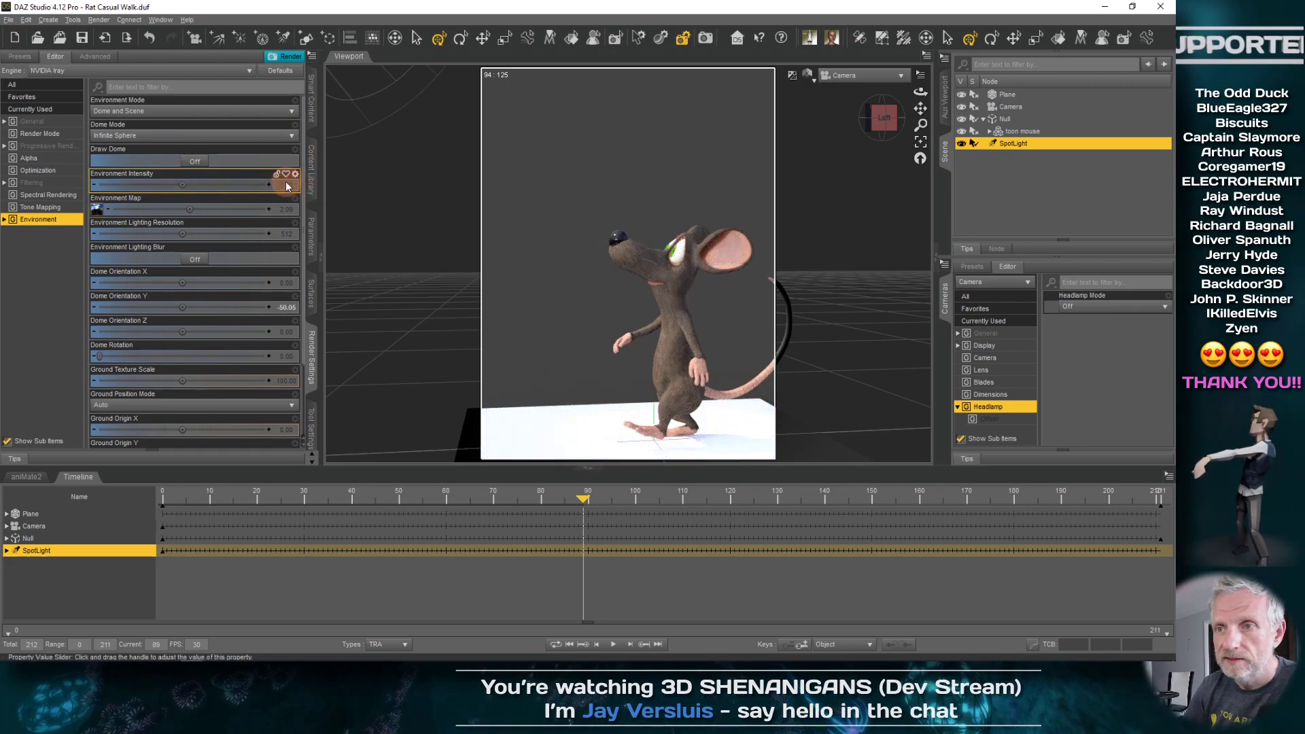
# - Lower the Environment Intensity to 0.10
pyautogui.click(279, 235)
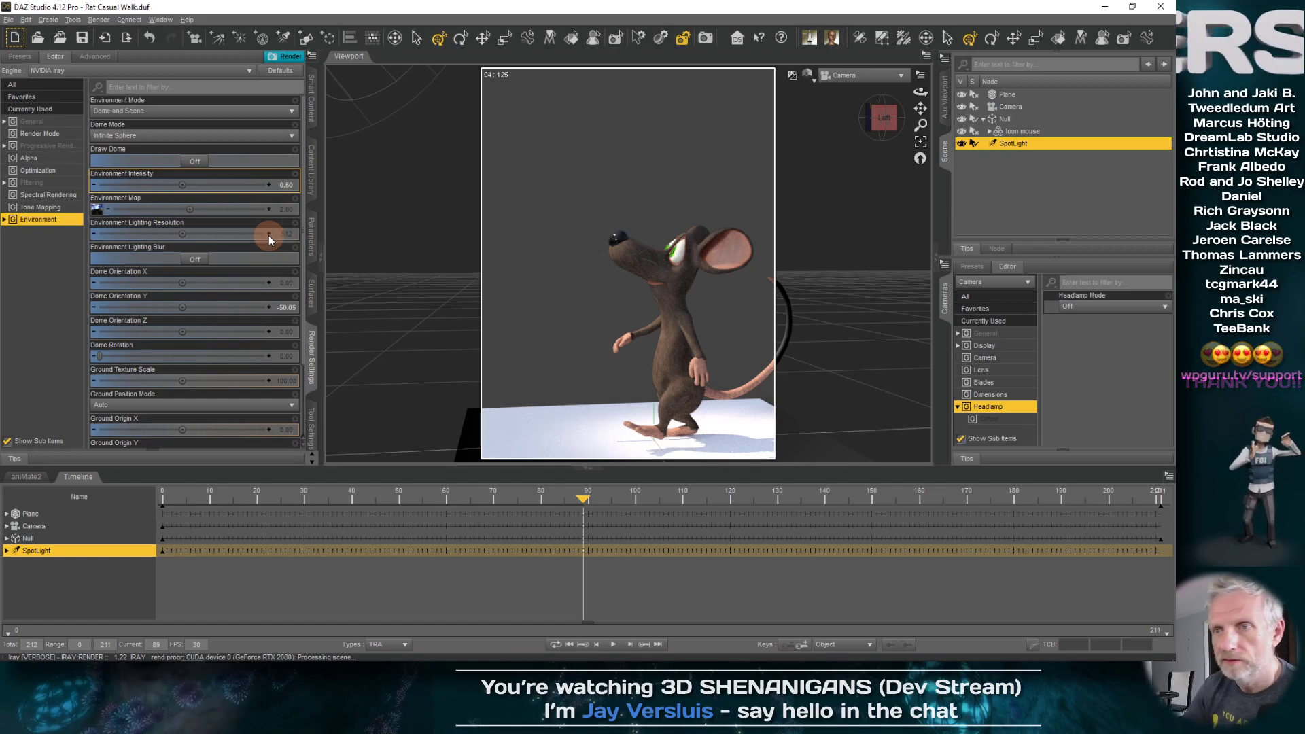
pyautogui.click(285, 185)
pyautogui.press('Return')
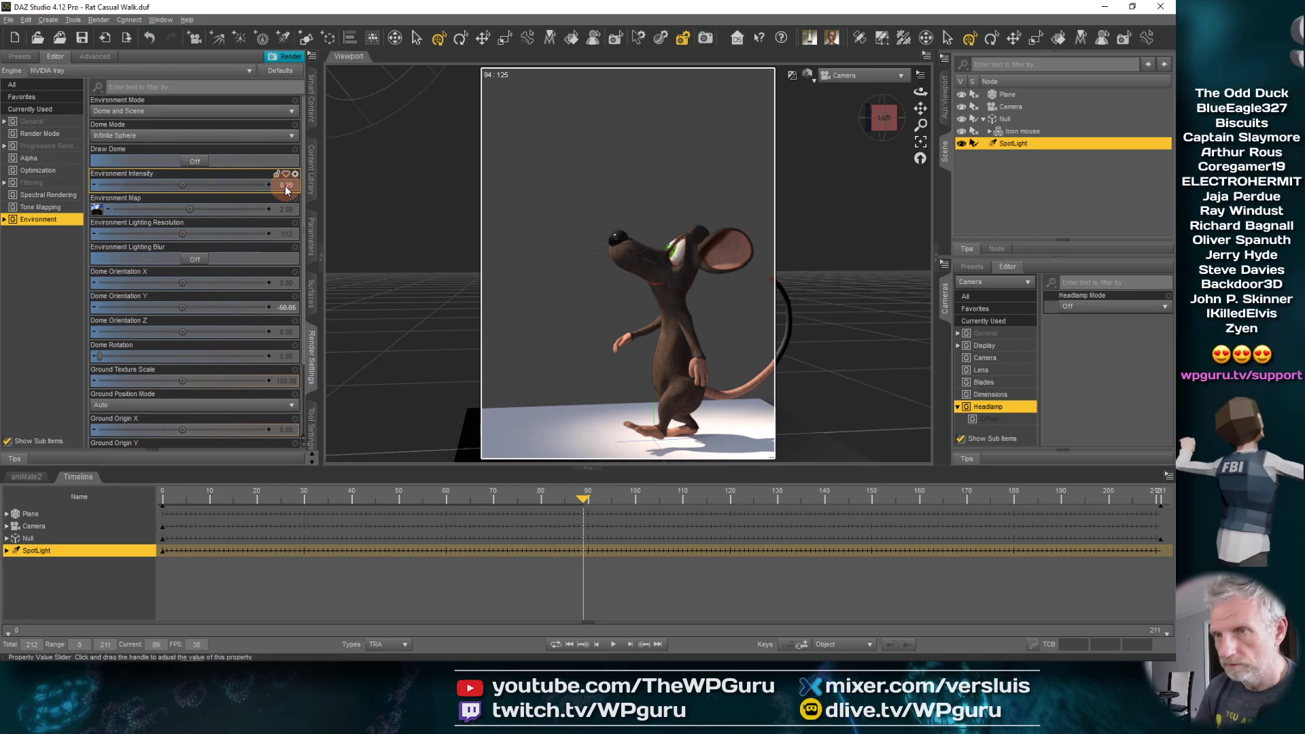
pyautogui.press('Return')
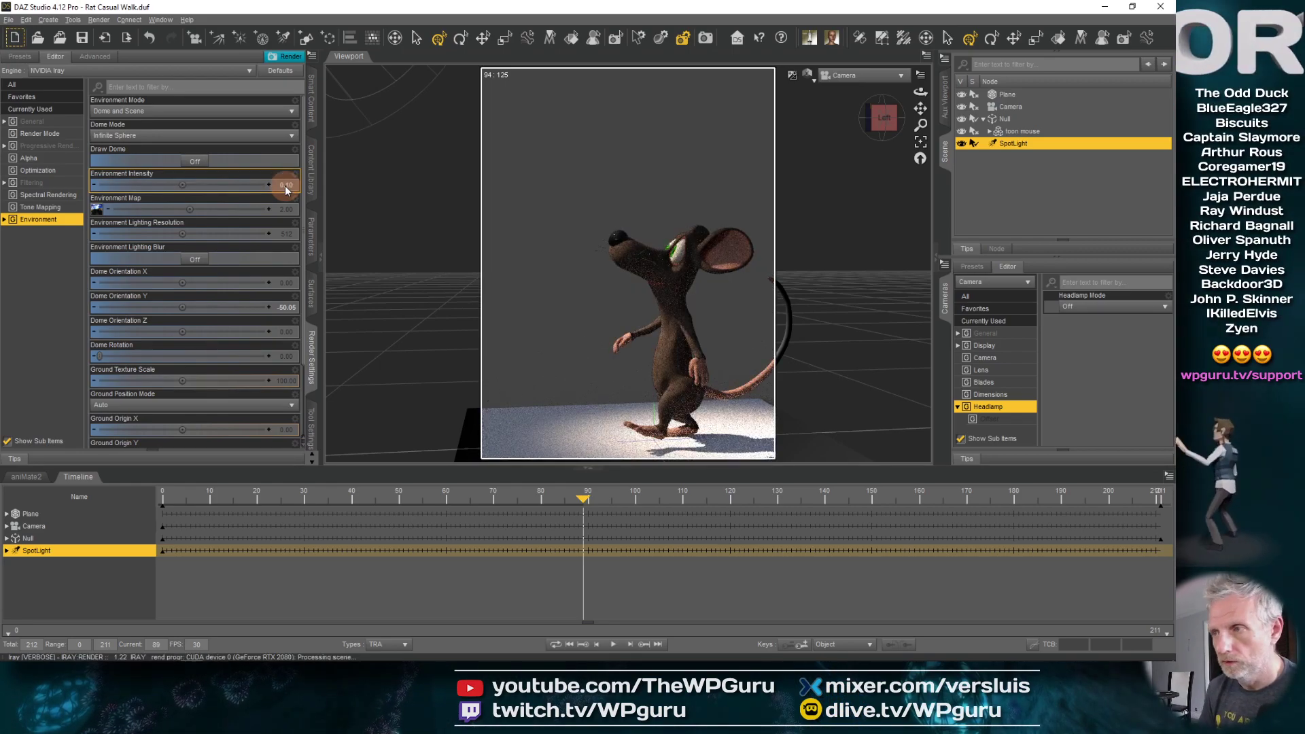
pyautogui.click(409, 427)
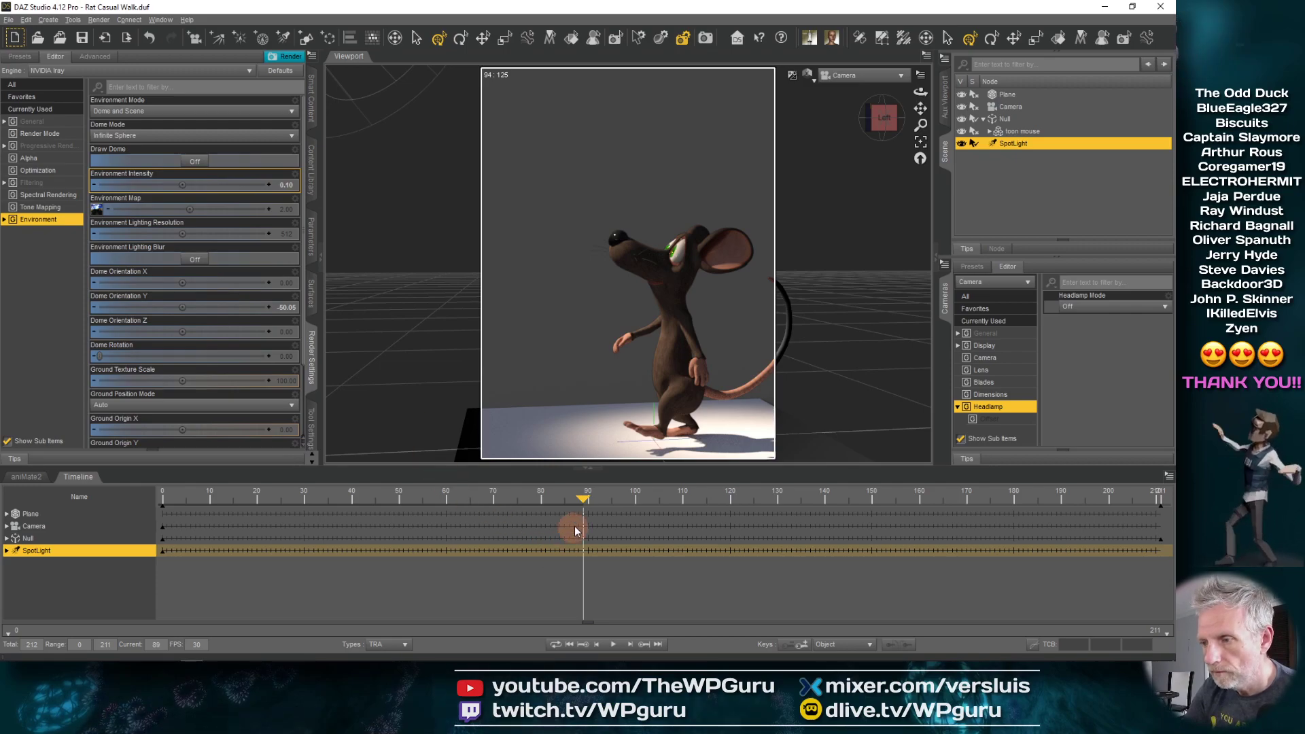
# - Rewind the timeline and play the walk animation up to frame 103 to check the dome lighting
pyautogui.moveTo(584, 501); pyautogui.dragTo(393, 499)
pyautogui.click(615, 644)
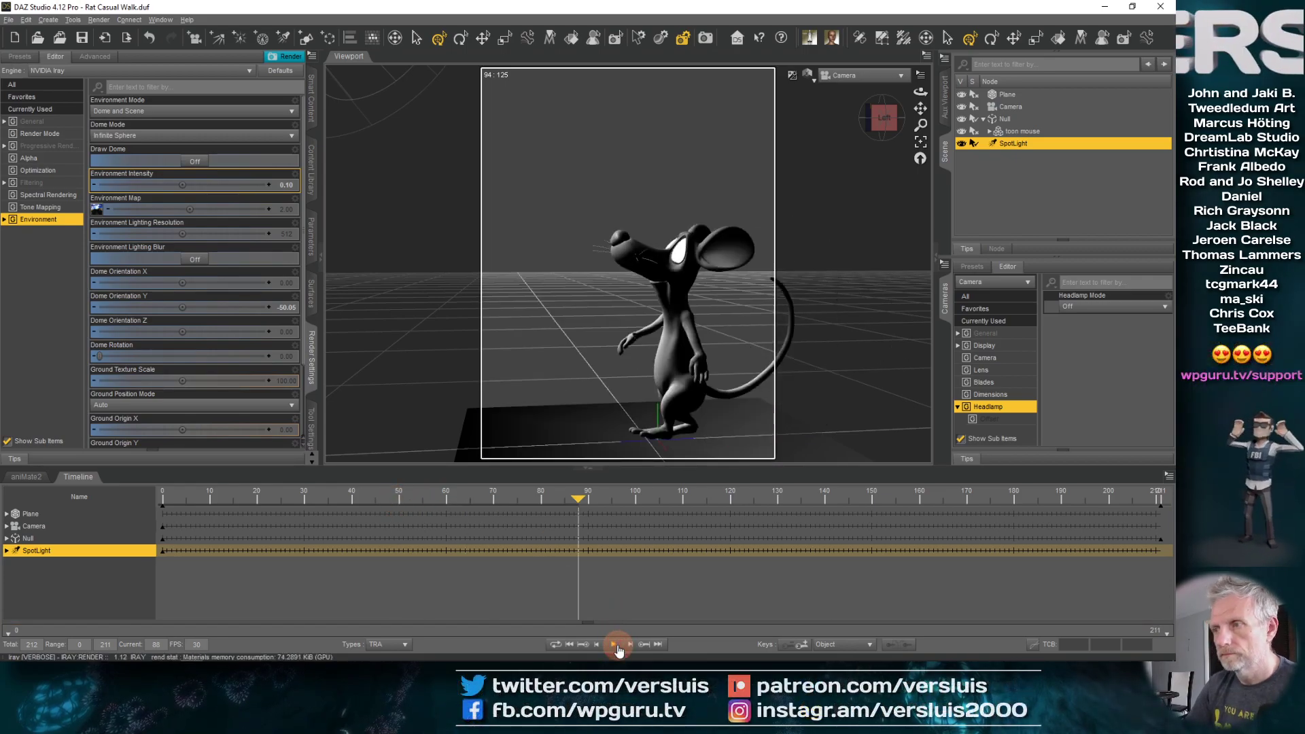
pyautogui.click(615, 645)
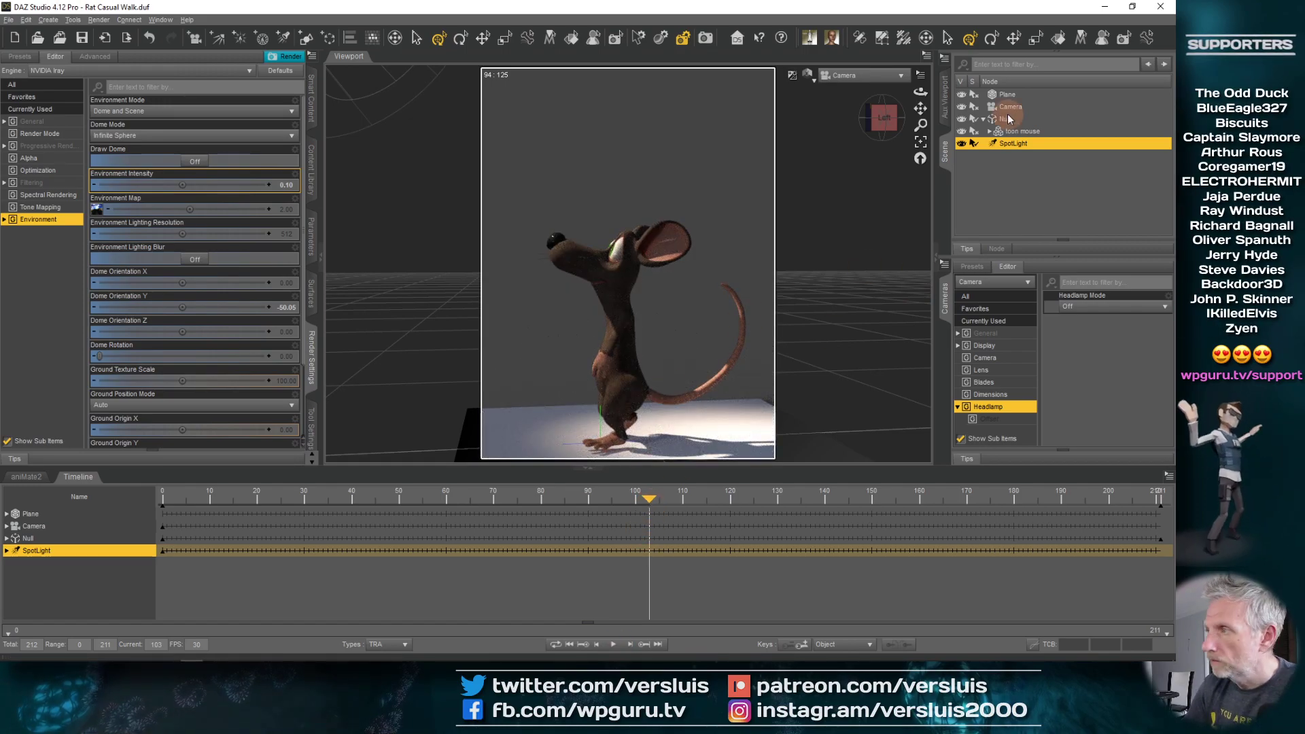
# - Hide the Plane in the scene and turn Draw Ground off in the environment settings
pyautogui.click(961, 95)
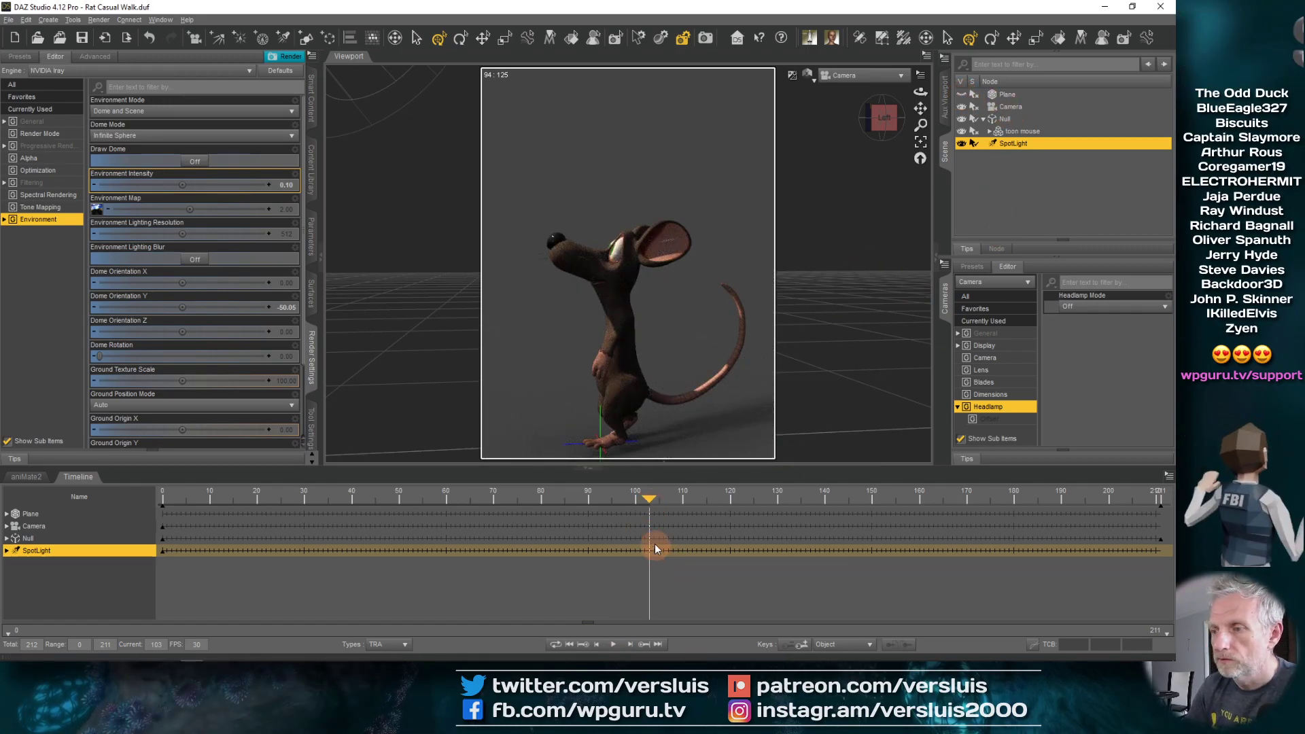
pyautogui.click(648, 501)
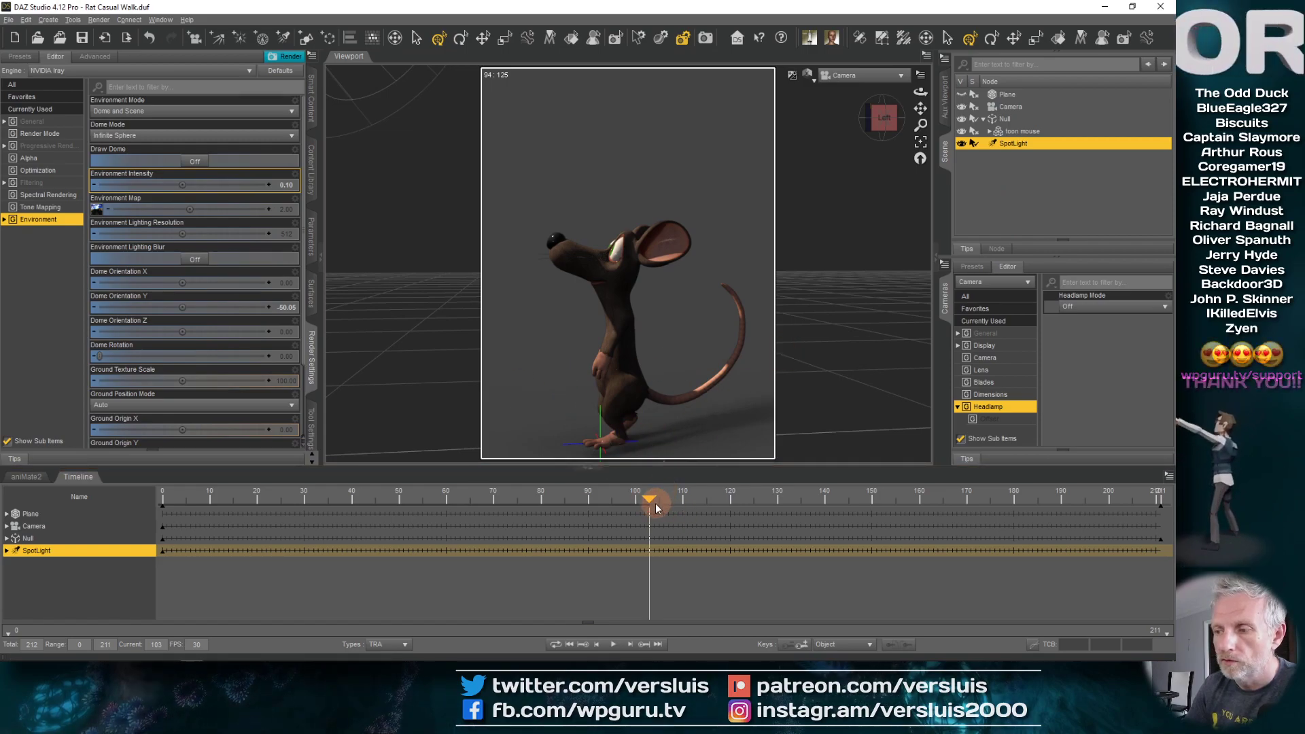
pyautogui.click(638, 508)
pyautogui.scroll(-3, 248, 377)
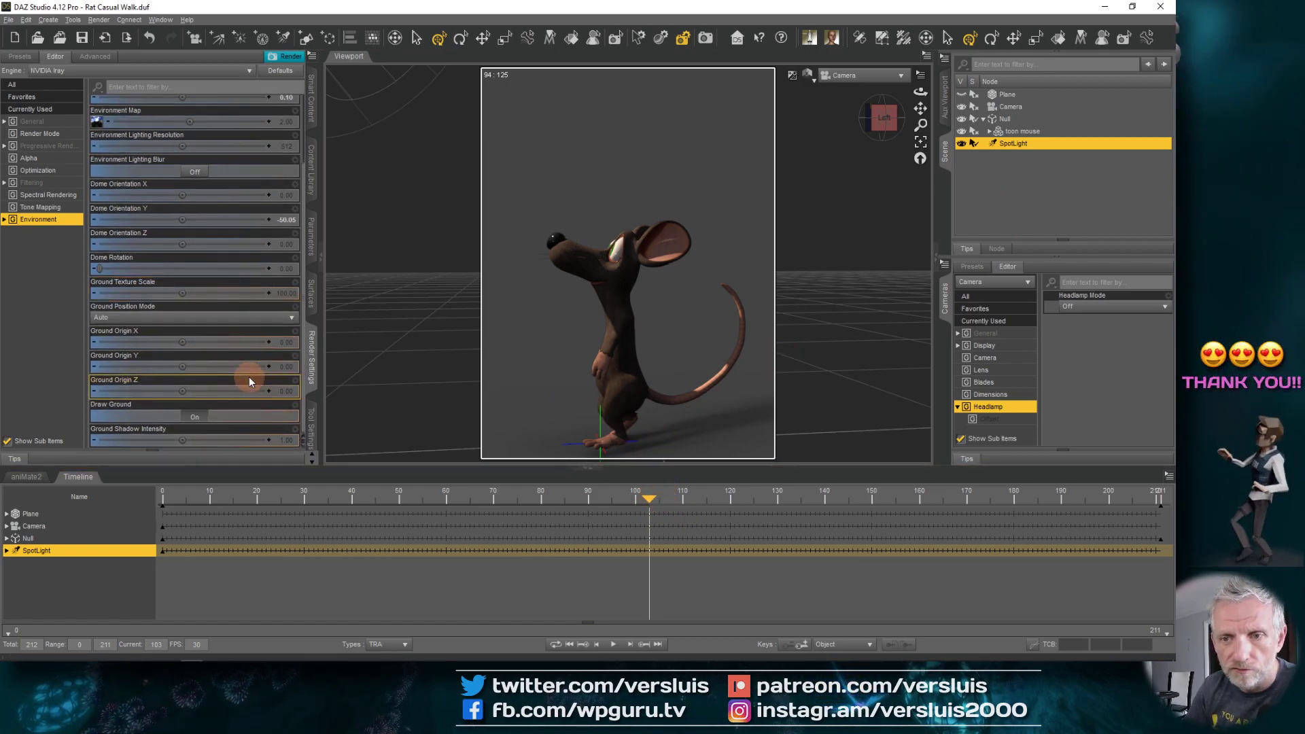
pyautogui.click(208, 417)
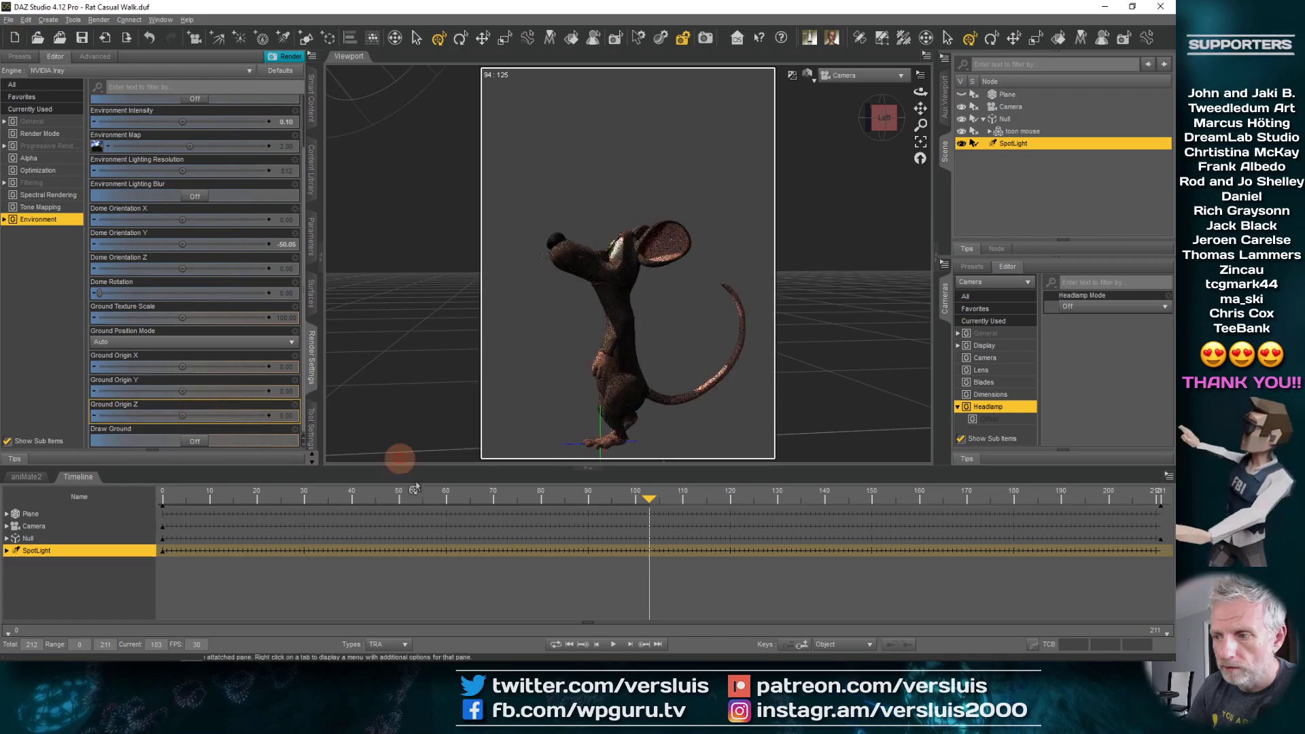
# - Scrub the timeline between frames 96 and 101 to examine the mouse without a ground, ending at frame 96
pyautogui.moveTo(646, 499); pyautogui.dragTo(614, 500)
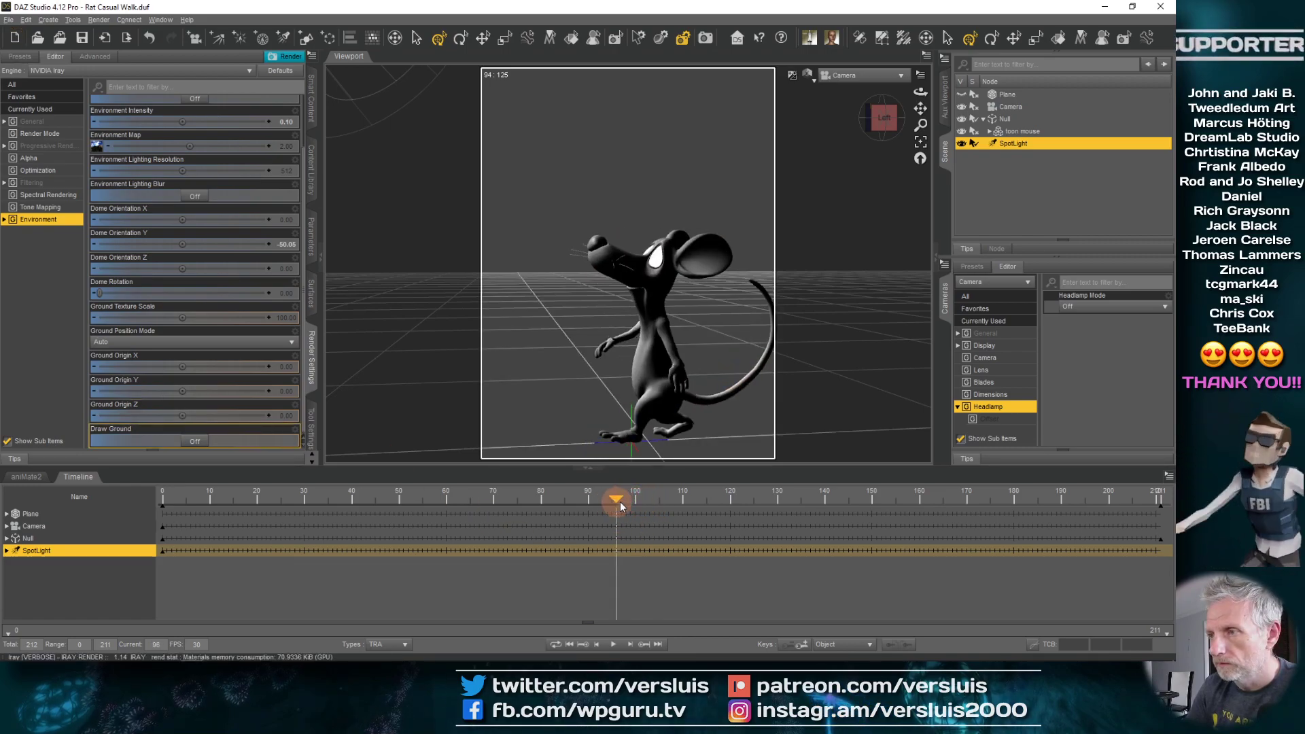
pyautogui.click(637, 502)
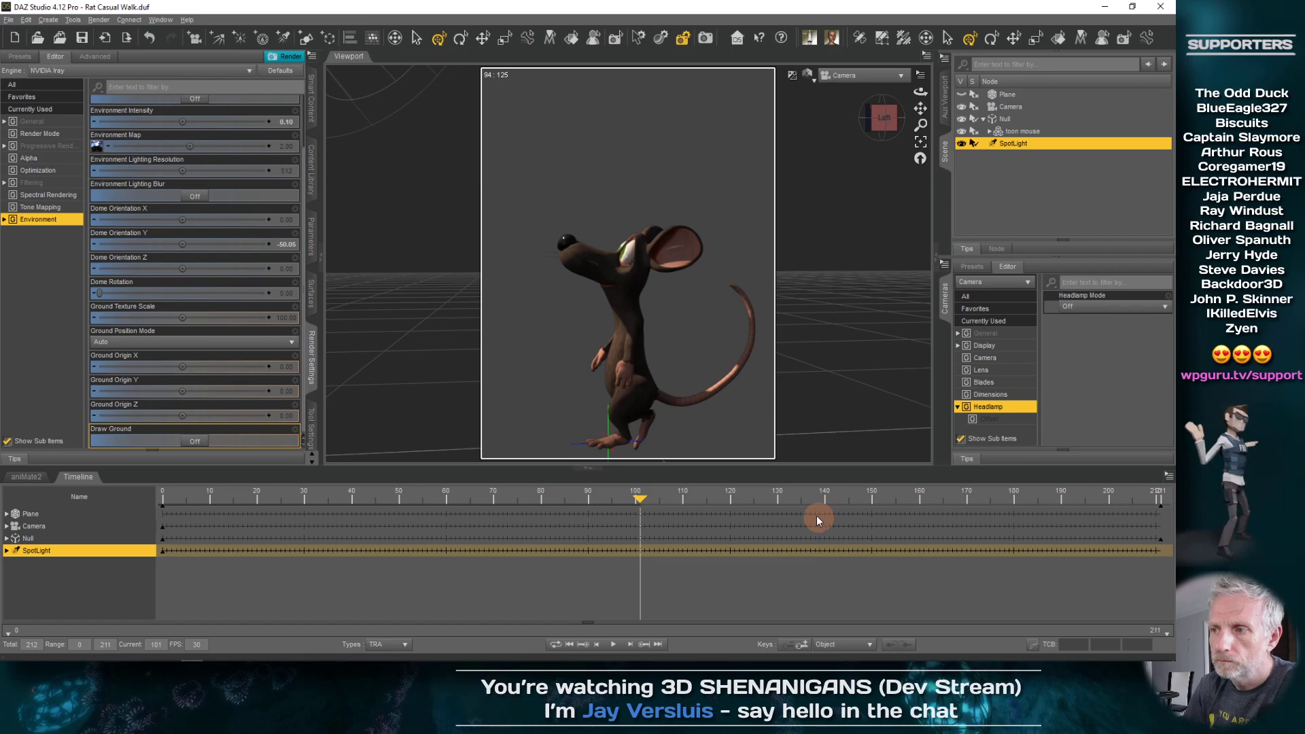
pyautogui.moveTo(640, 501)
pyautogui.mouseDown()
pyautogui.moveTo(739, 504)
pyautogui.moveTo(602, 504)
pyautogui.moveTo(616, 502)
pyautogui.mouseUp()
# - Examine the selected spotlight's placement relative to the mouse and camera from the Perspective View
pyautogui.click(991, 168)
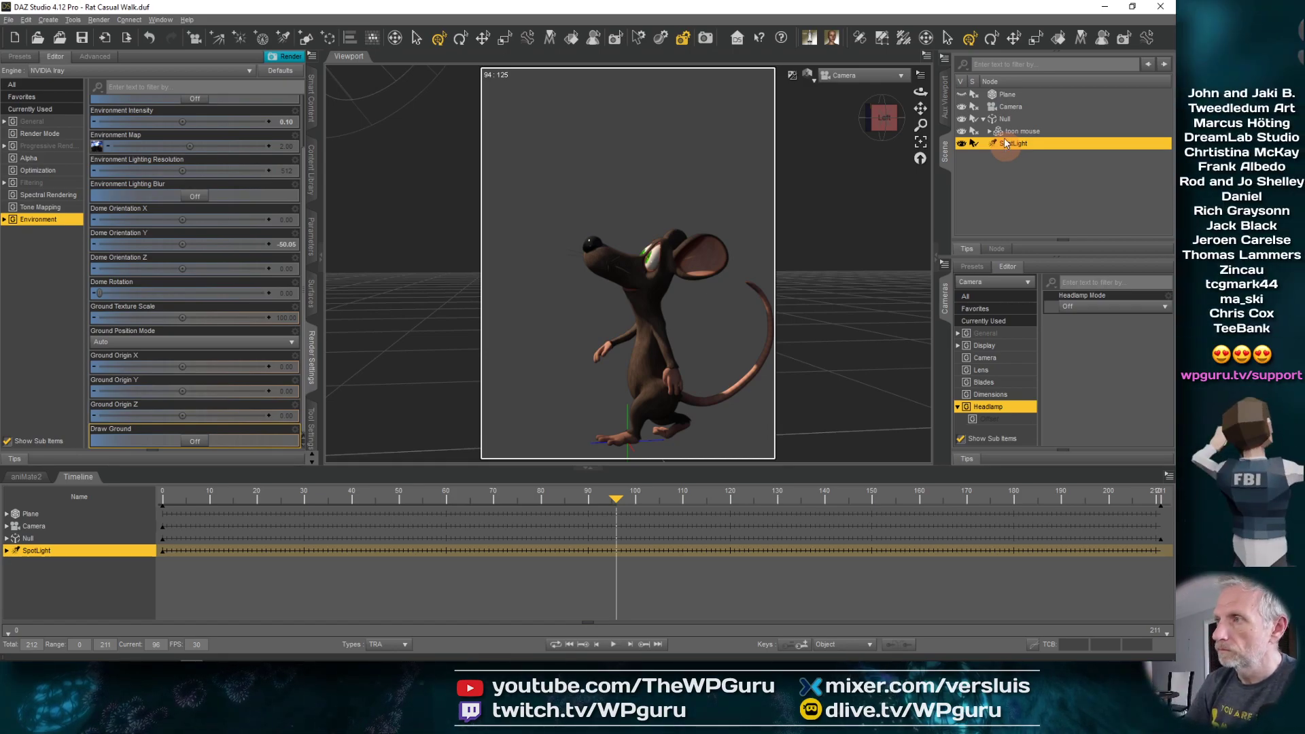
pyautogui.click(891, 78)
pyautogui.click(882, 89)
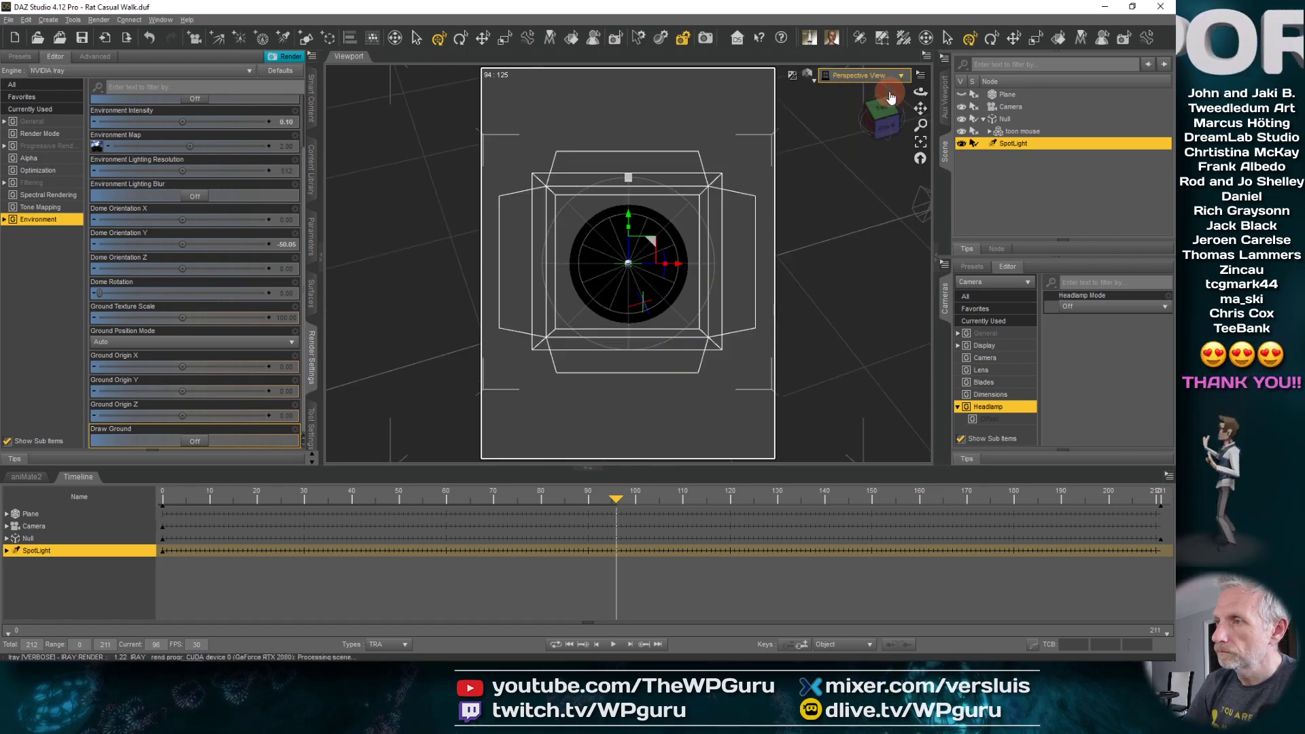
pyautogui.scroll(-5, 687, 269)
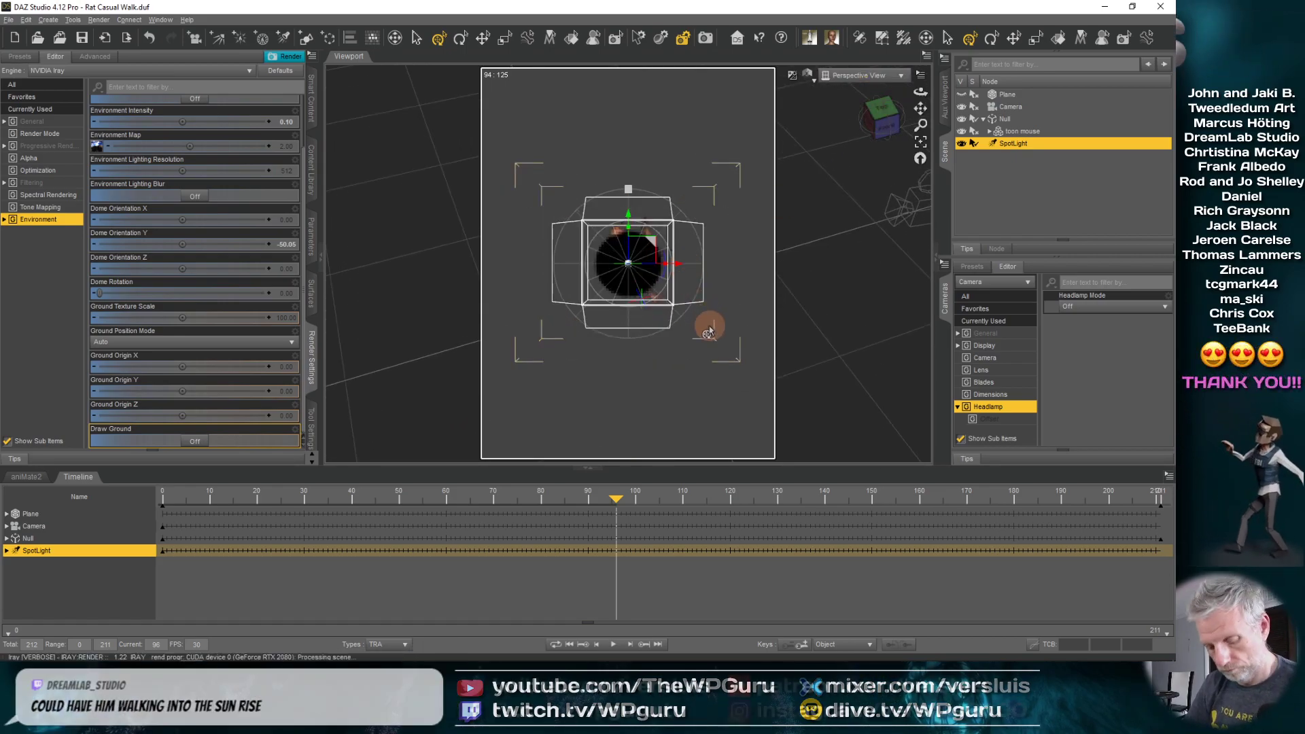
pyautogui.click(620, 333)
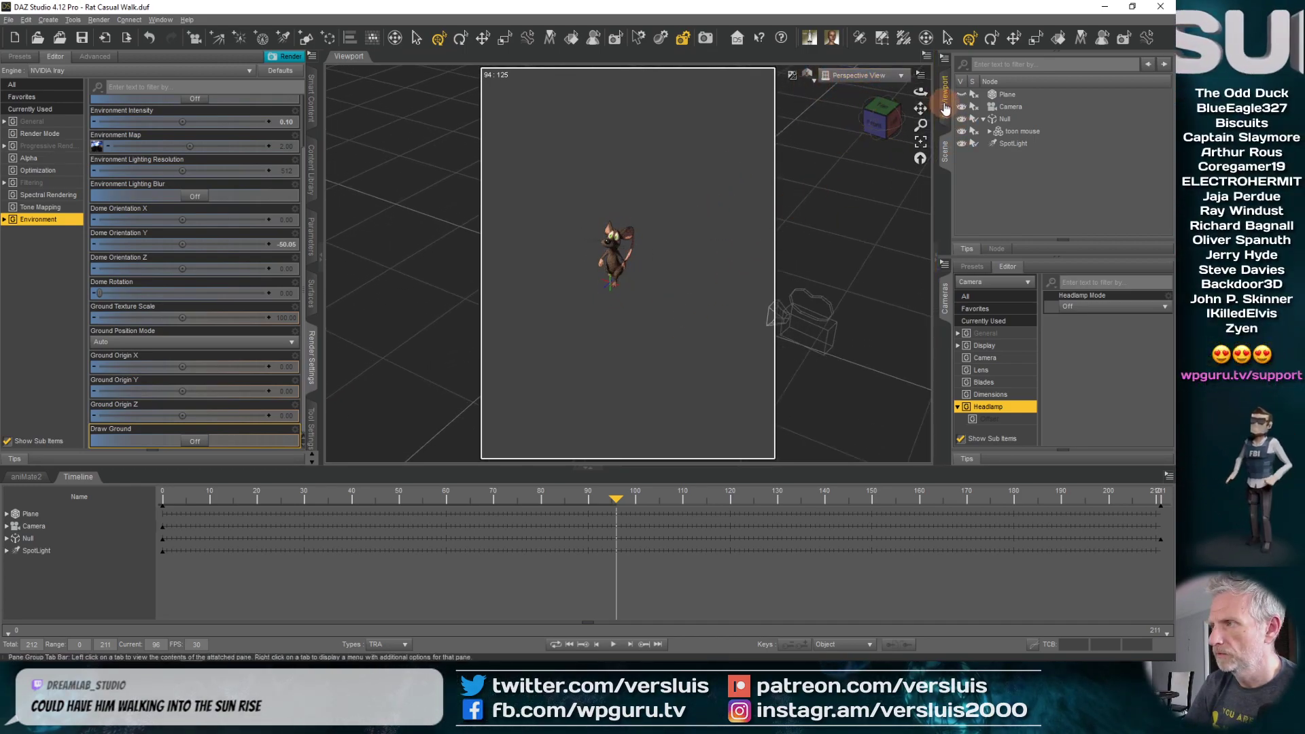
pyautogui.click(1009, 143)
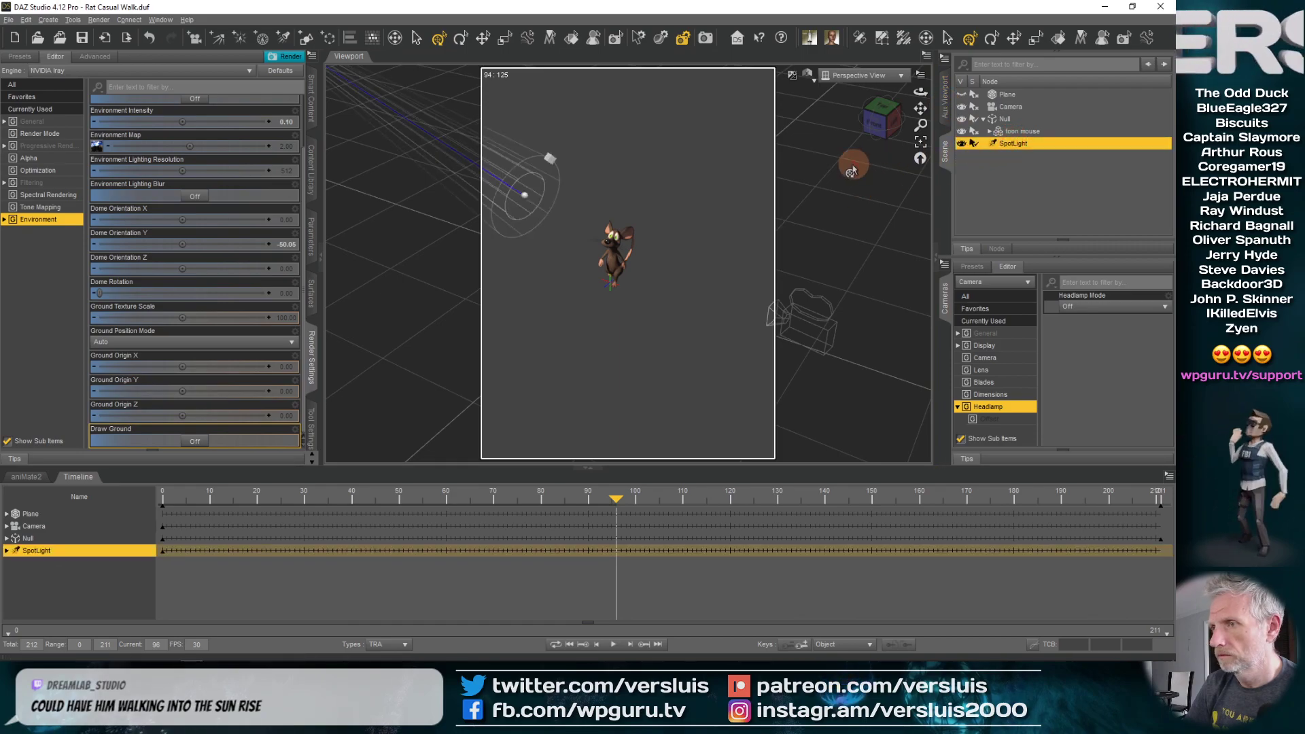
pyautogui.moveTo(654, 237)
pyautogui.keyDown('alt'); pyautogui.mouseDown()
pyautogui.moveTo(510, 283)
pyautogui.moveTo(566, 281)
pyautogui.mouseUp(); pyautogui.keyUp('alt')
pyautogui.keyDown('alt'); pyautogui.moveTo(651, 320); pyautogui.dragTo(650, 318); pyautogui.keyUp('alt')
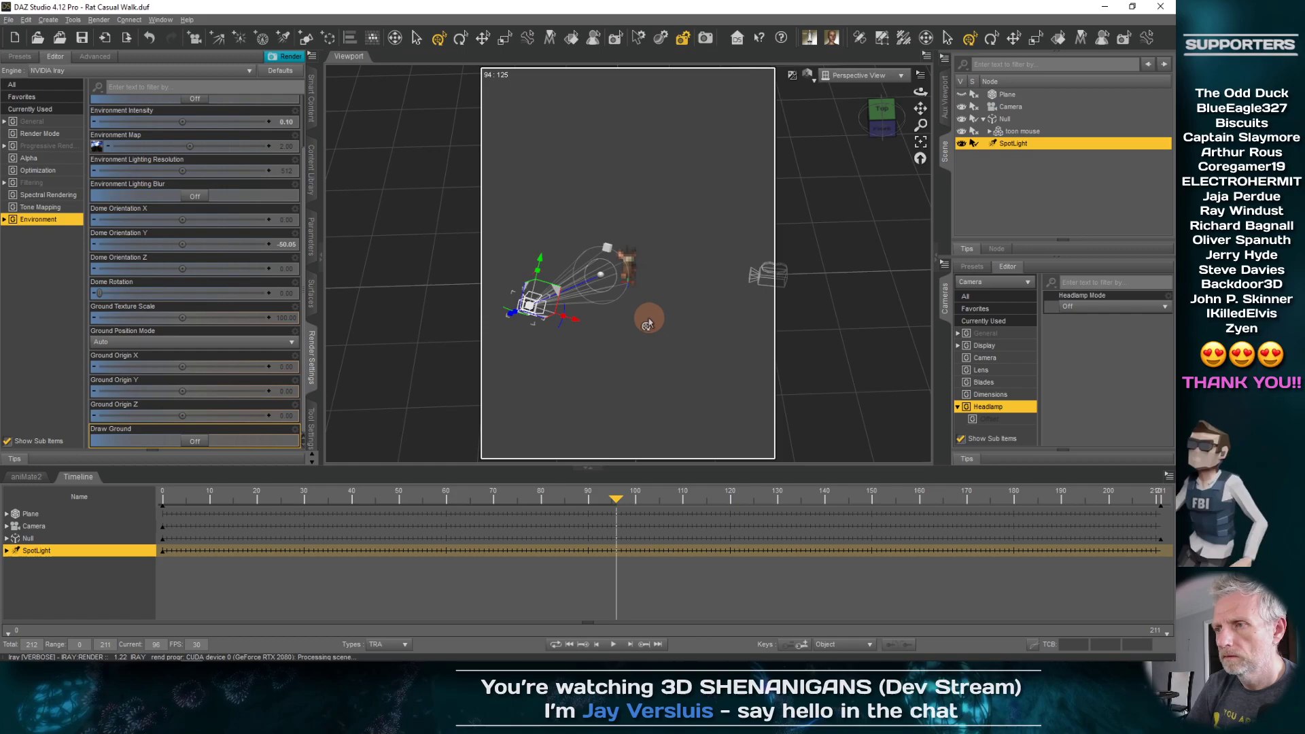
pyautogui.click(9, 19)
pyautogui.click(34, 91)
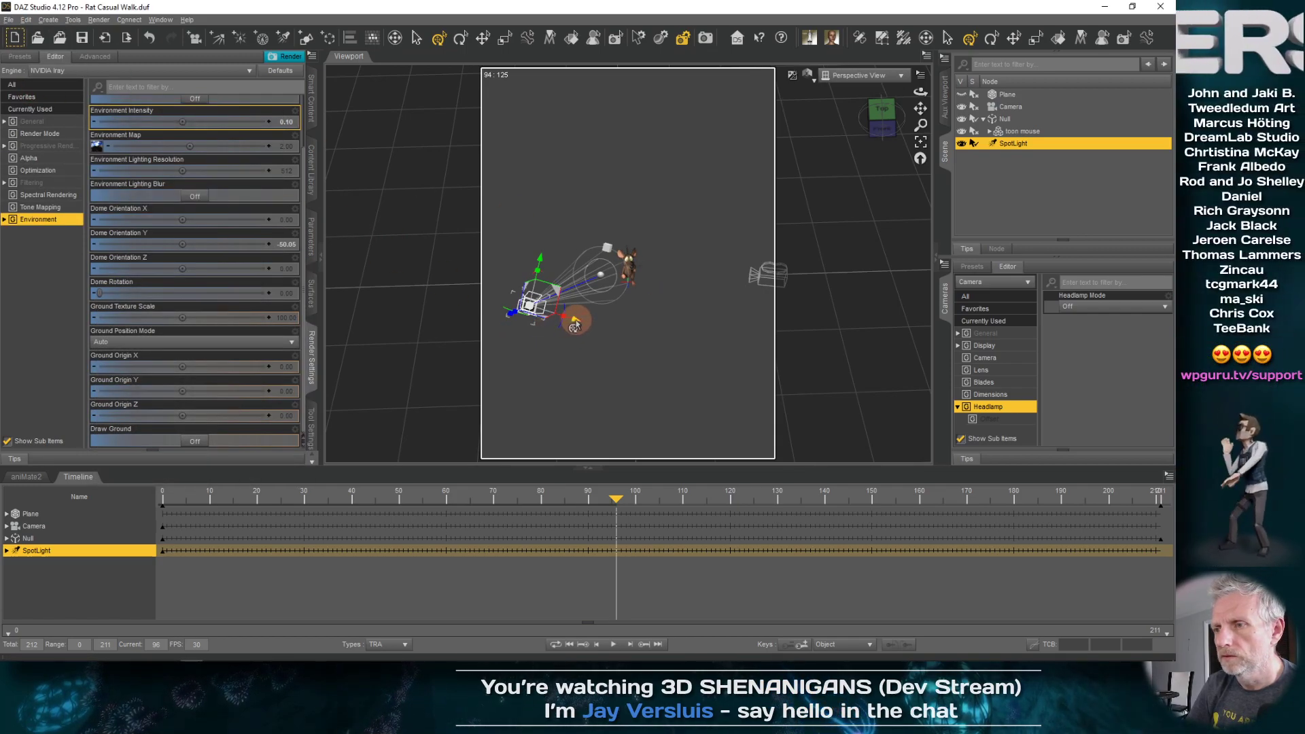
# - Reposition the spotlight in front of the toon mouse, using world coordinates for the Universal tool, and rotate it towards the mouse
pyautogui.moveTo(574, 327); pyautogui.dragTo(616, 350)
pyautogui.click(310, 421)
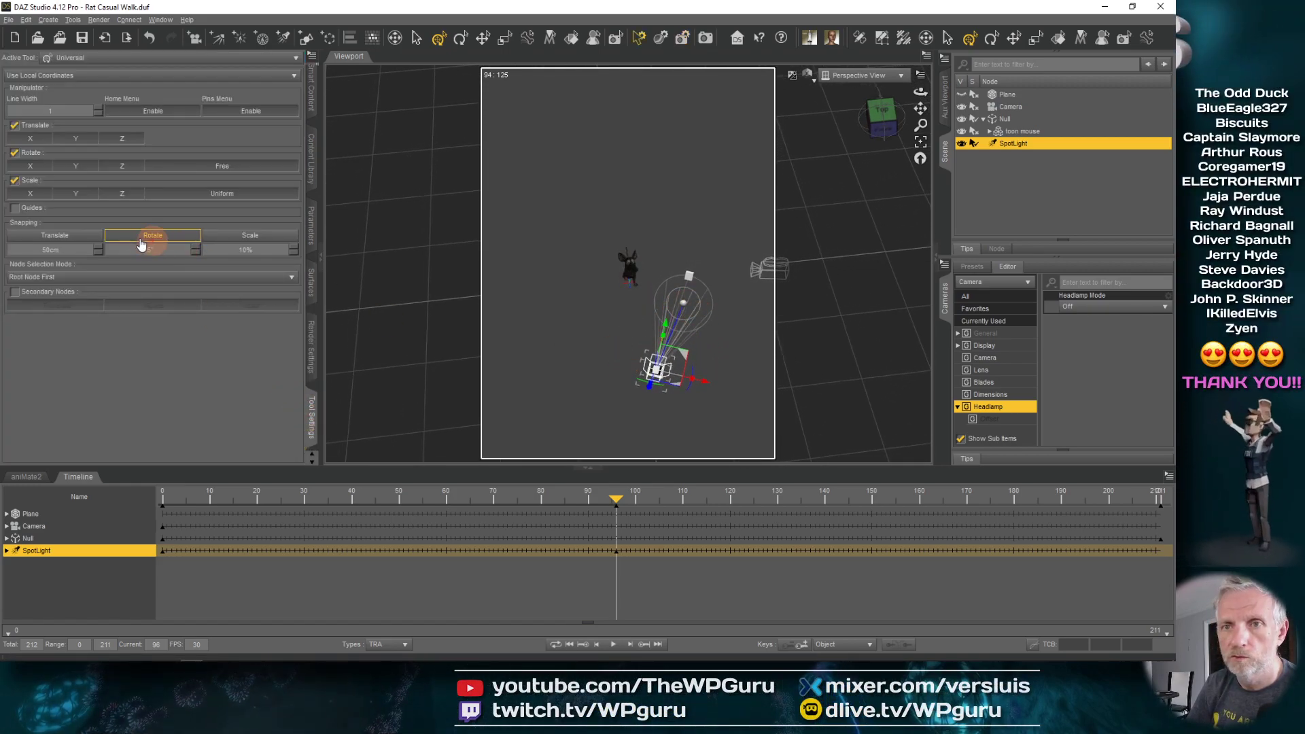
pyautogui.click(148, 60)
pyautogui.click(207, 68)
pyautogui.click(207, 72)
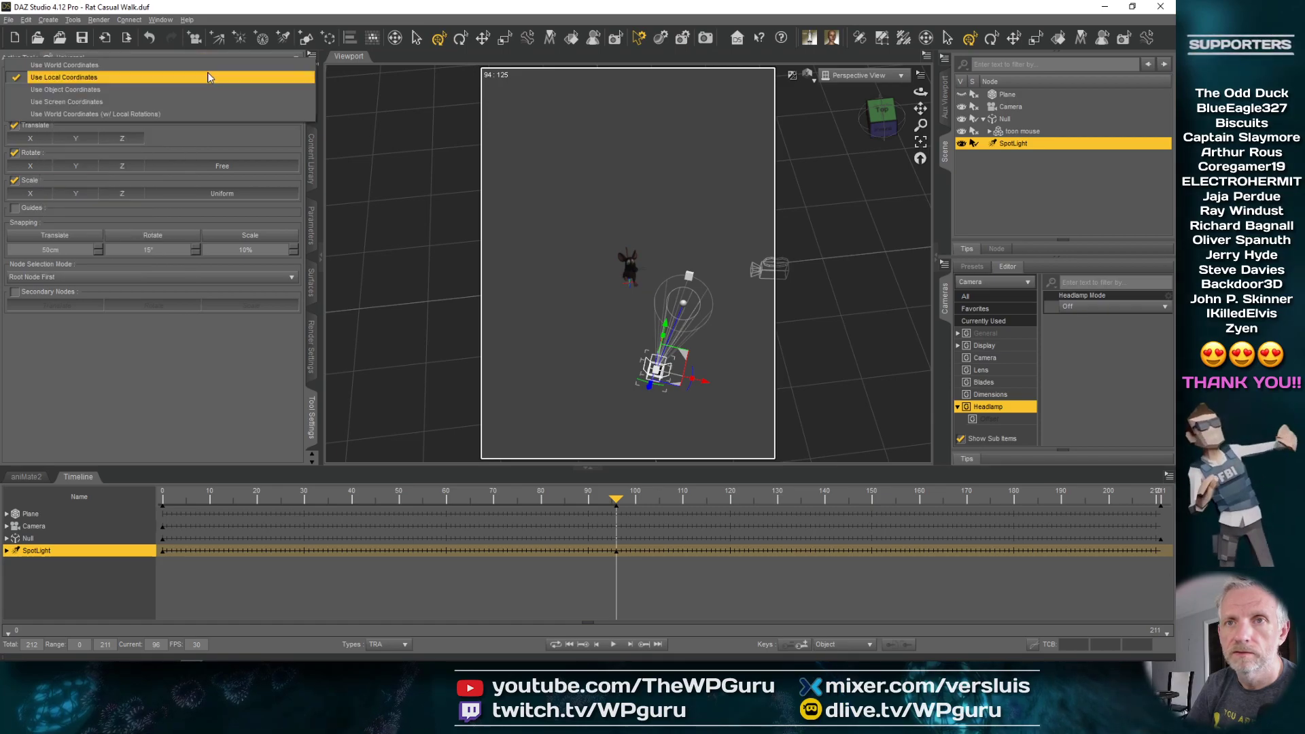
pyautogui.click(134, 65)
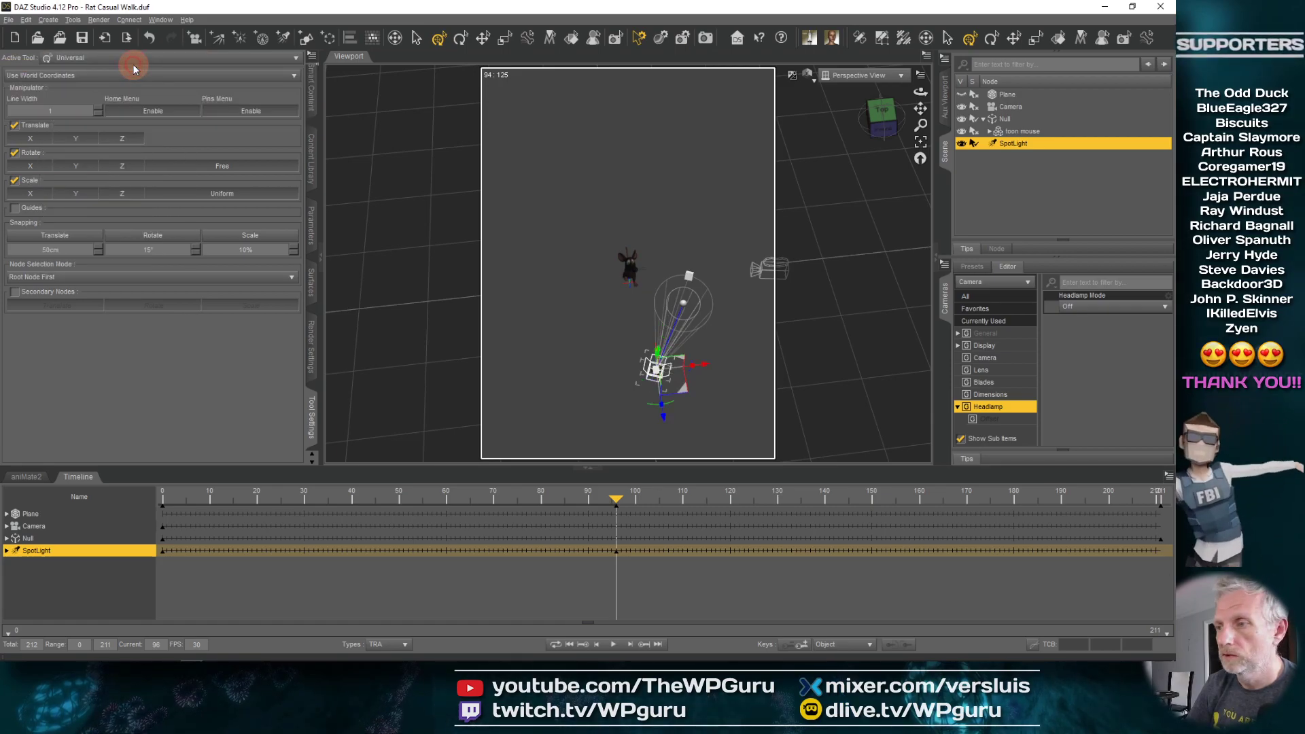
pyautogui.moveTo(526, 306)
pyautogui.mouseDown()
pyautogui.moveTo(512, 355)
pyautogui.moveTo(625, 354)
pyautogui.mouseUp()
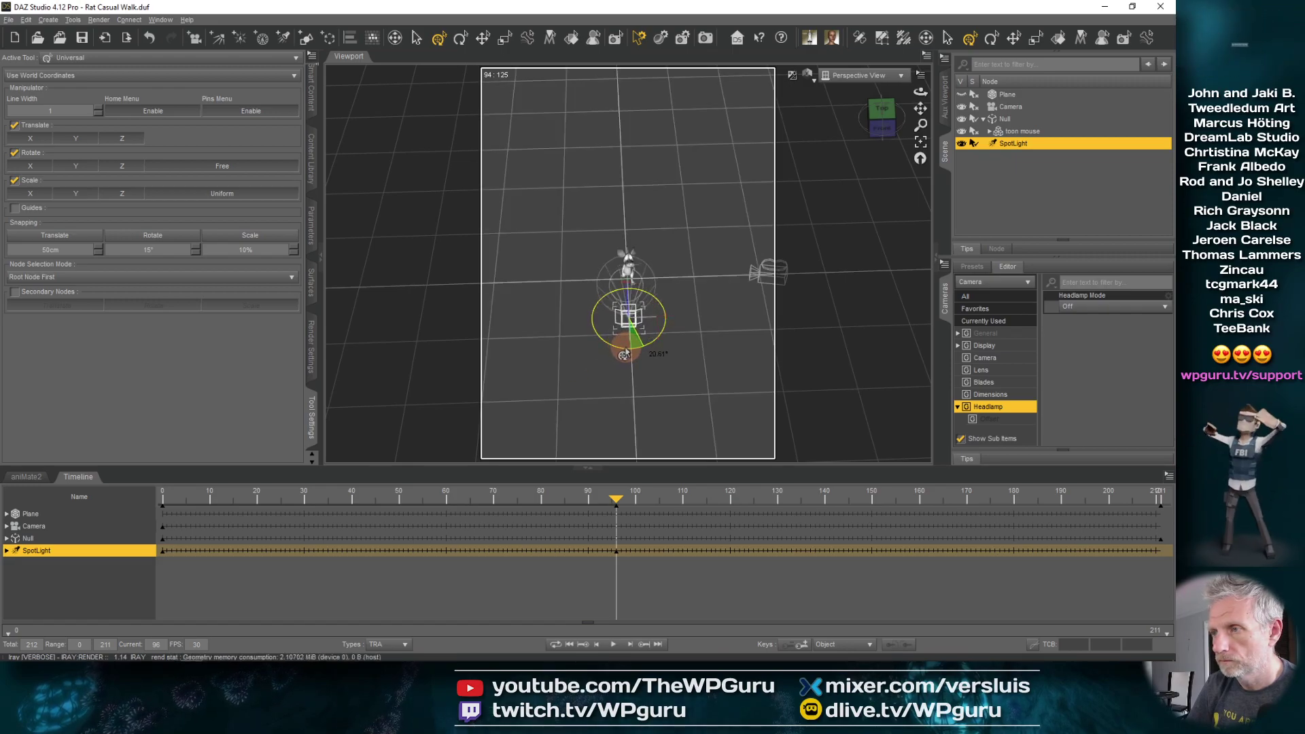
# - Through the Camera view, move the spotlight's keyframe from frame 96 to frame 0 and scrub to frame 98 to check the lighting
pyautogui.click(902, 75)
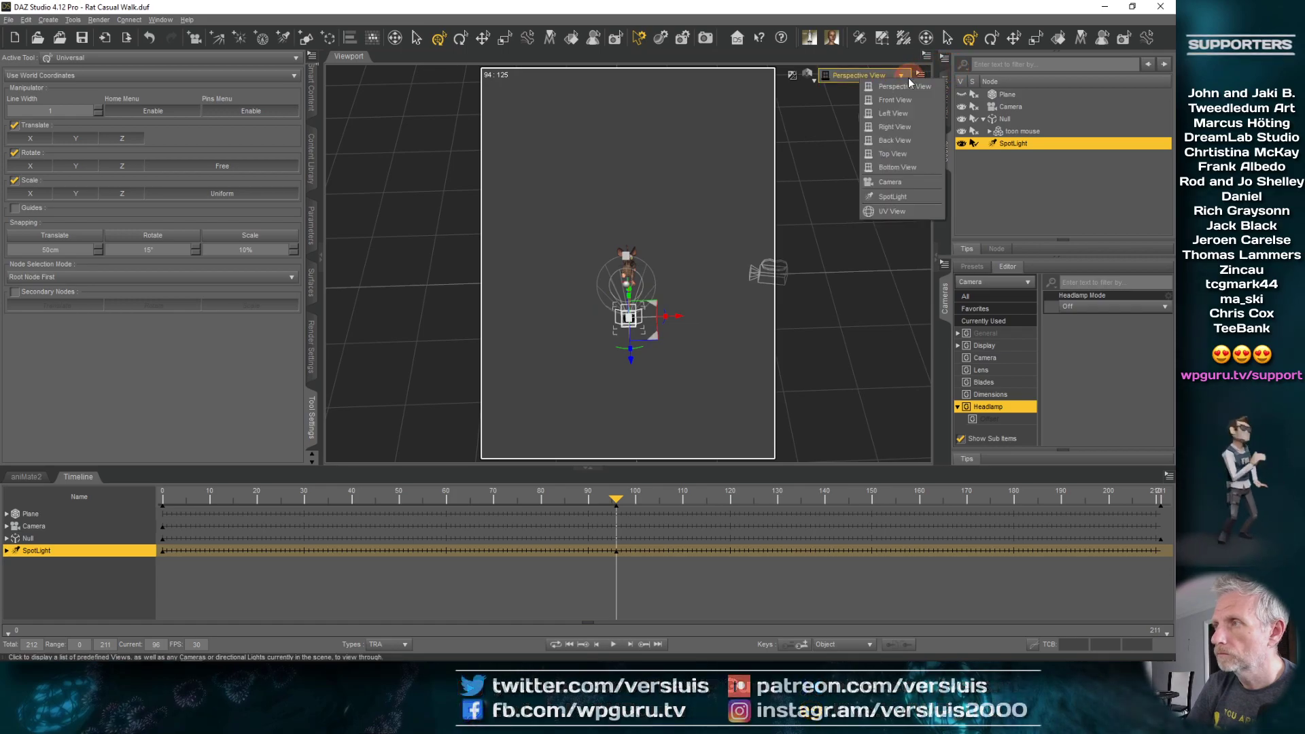
pyautogui.click(887, 182)
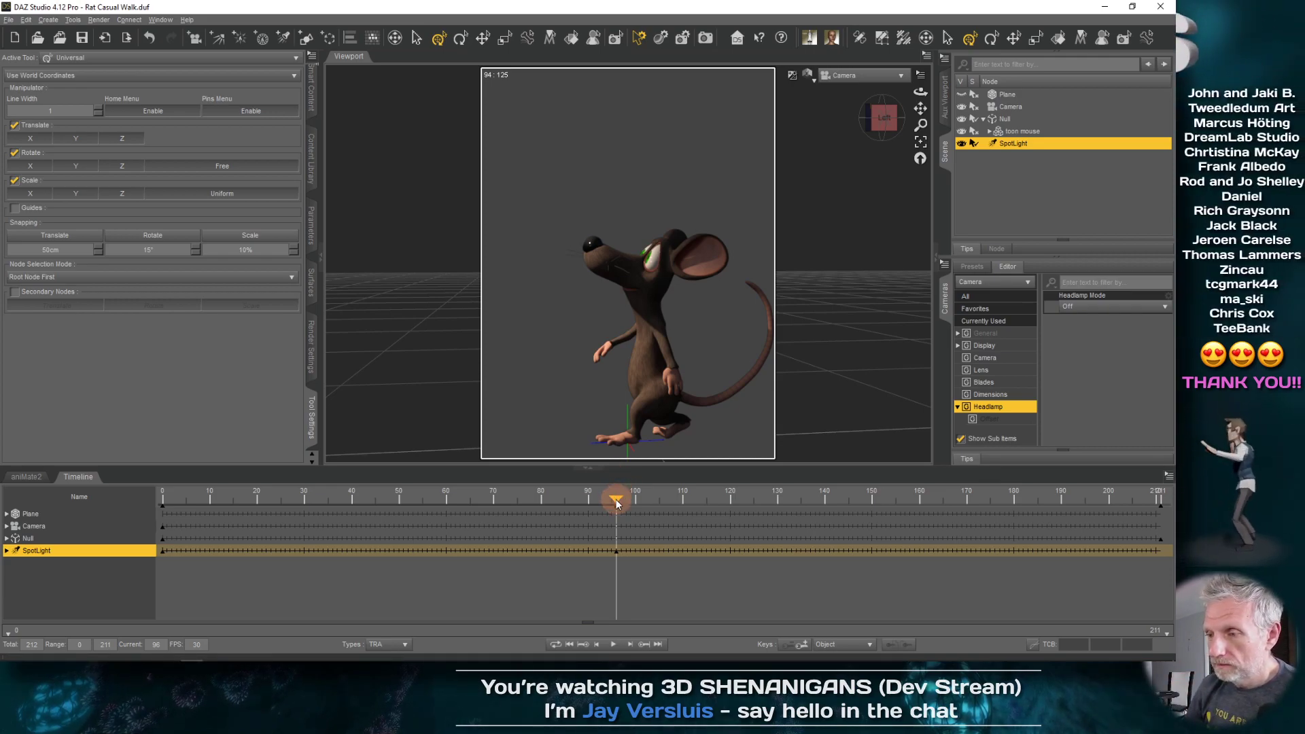
pyautogui.moveTo(617, 502); pyautogui.dragTo(574, 500)
pyautogui.moveTo(617, 552); pyautogui.dragTo(136, 579)
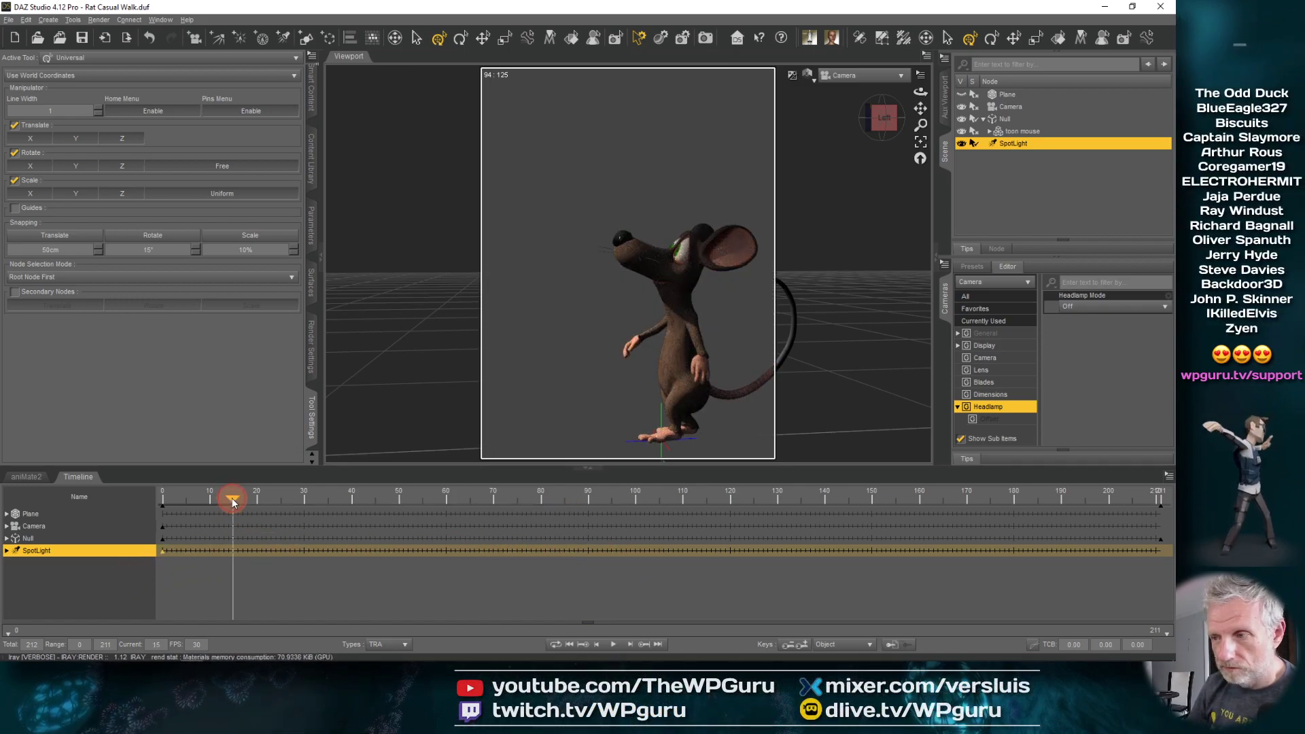
pyautogui.moveTo(231, 502); pyautogui.dragTo(624, 508)
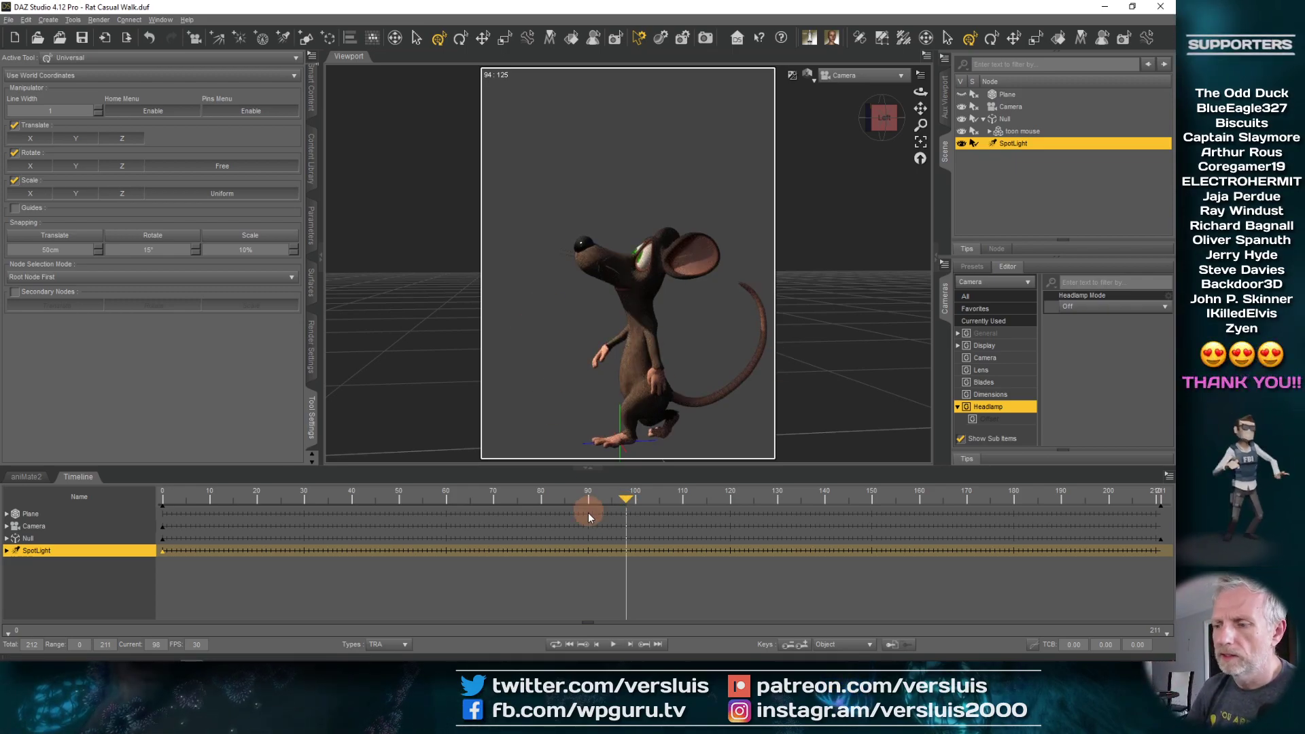
# - Reopen the recent scene Rat Casual Walk.duf, discarding the unsaved changes
pyautogui.click(8, 19)
pyautogui.moveTo(65, 67)
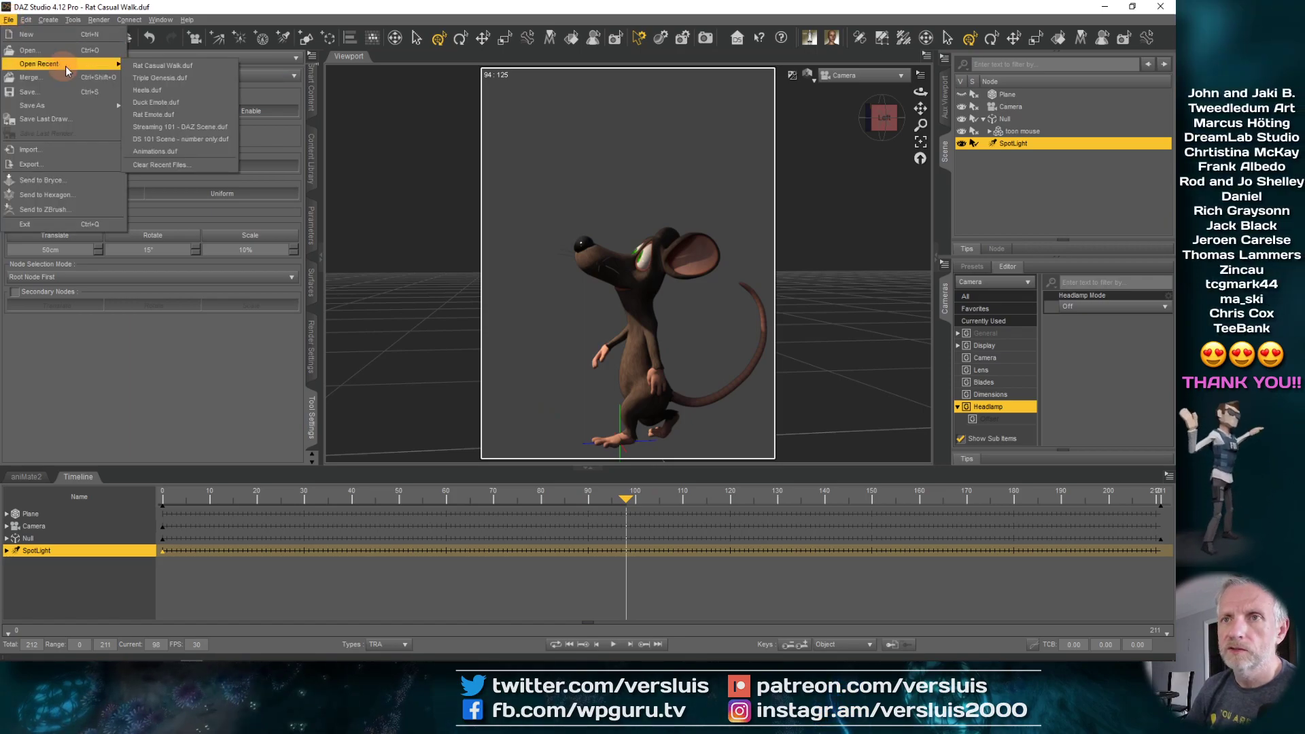
pyautogui.click(157, 68)
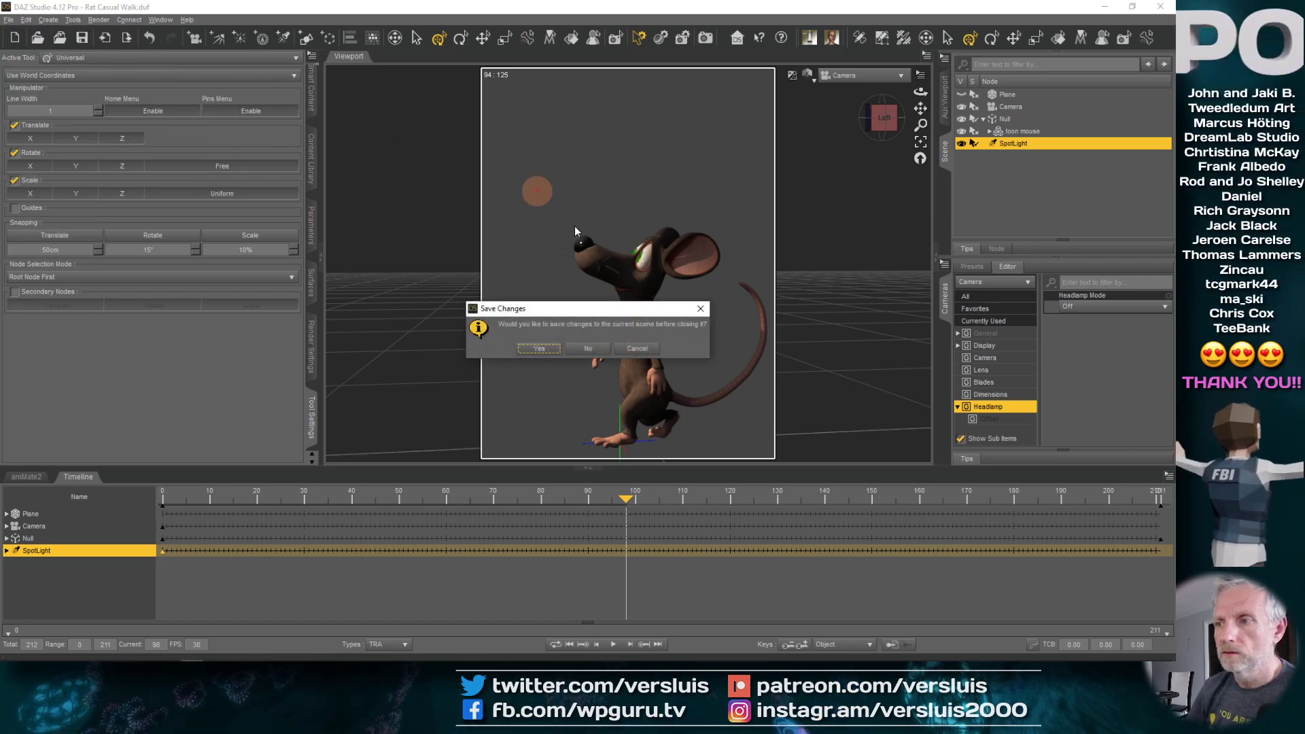
pyautogui.click(581, 349)
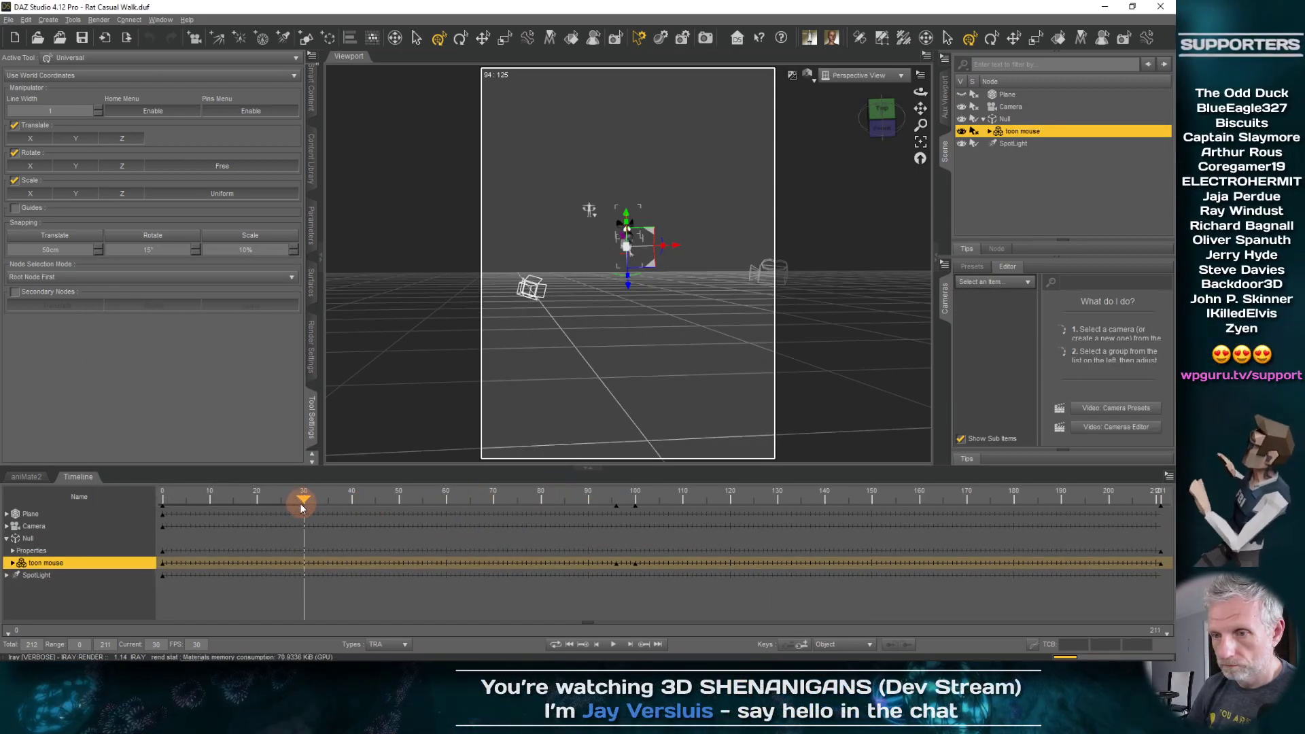
# - Examine the toon mouse's motion and its frame 96 keyframe by scrubbing to frame 103 and back to frame 0
pyautogui.moveTo(302, 501); pyautogui.dragTo(649, 504)
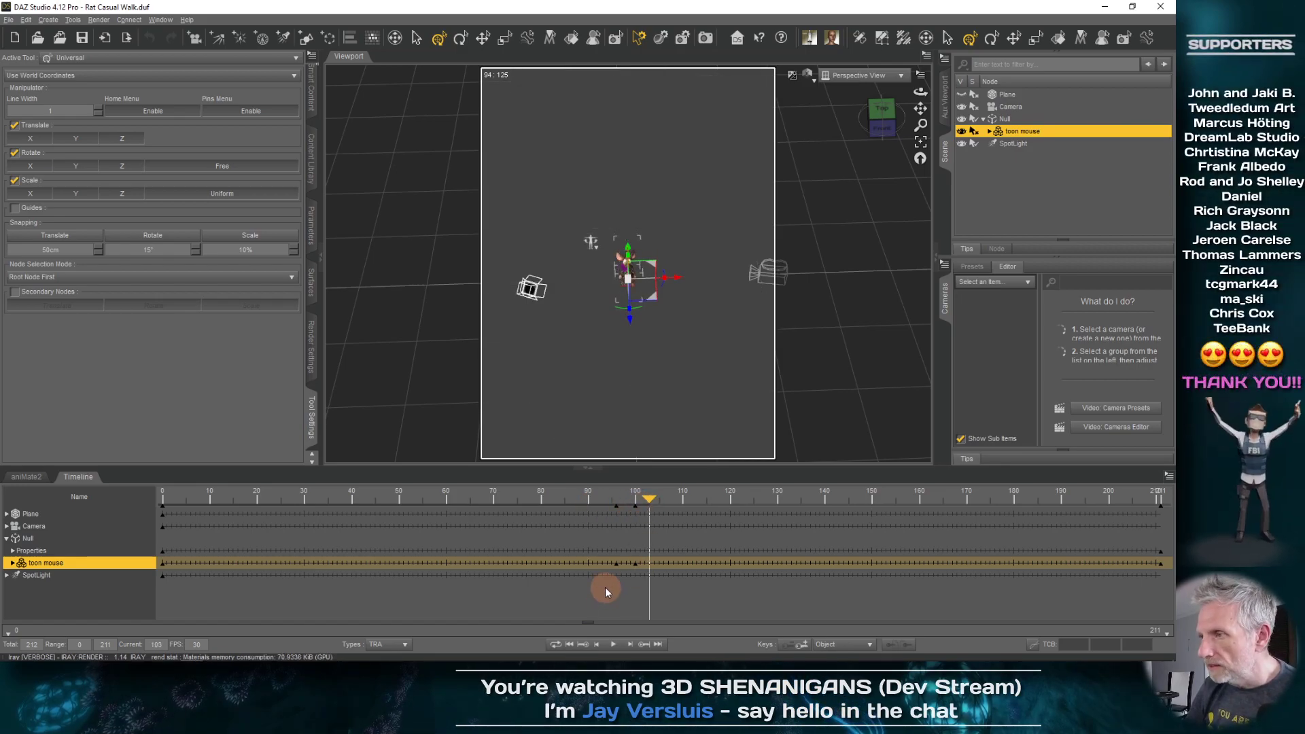
pyautogui.click(617, 563)
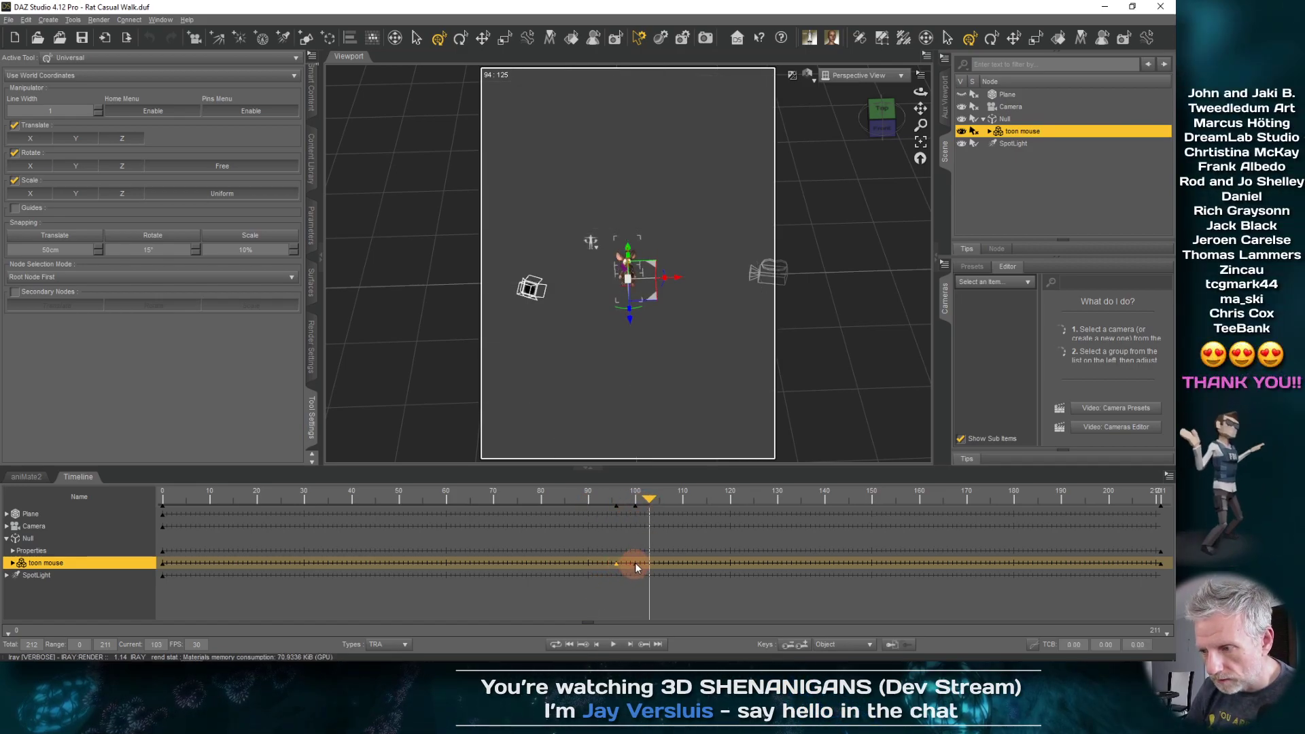
pyautogui.moveTo(650, 500); pyautogui.dragTo(133, 533)
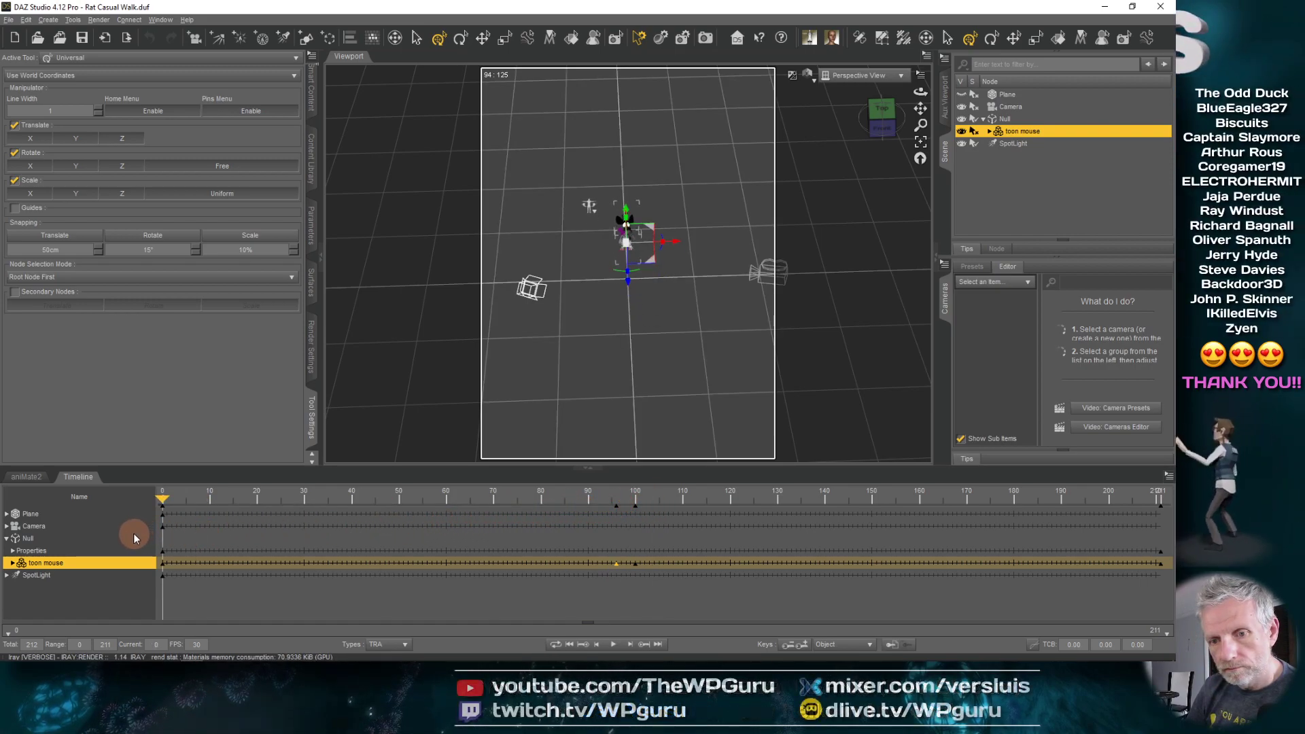
# - View the scene through the Camera and scrub the animation to frame 95 to check the mouse's framing and lighting
pyautogui.click(884, 75)
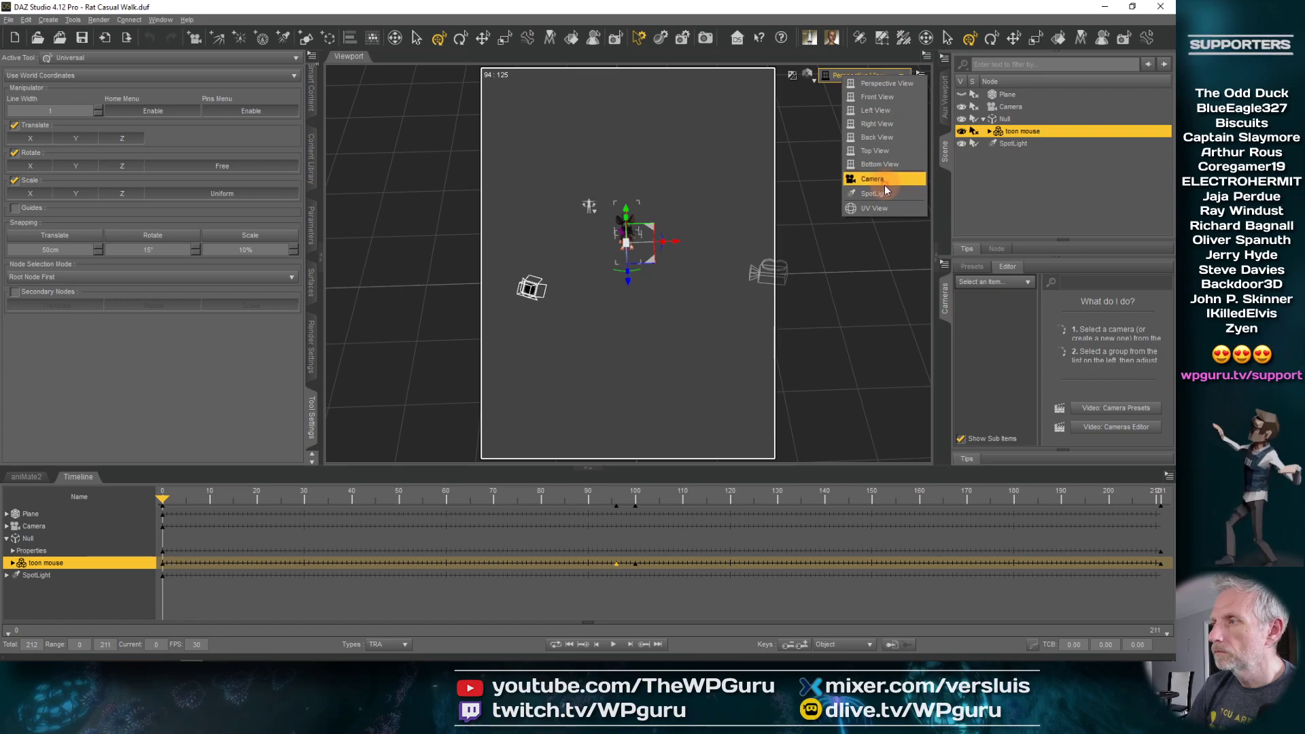
pyautogui.click(873, 179)
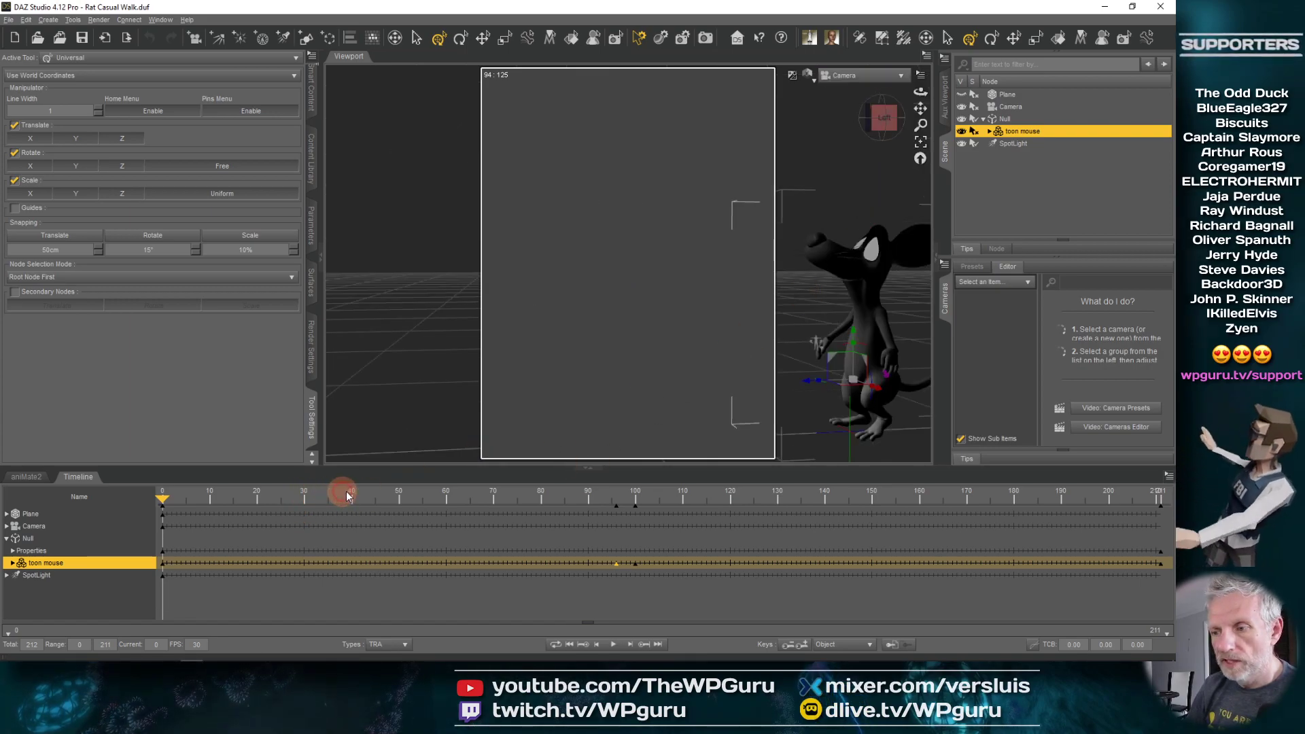
pyautogui.moveTo(346, 495); pyautogui.dragTo(631, 502)
pyautogui.moveTo(617, 503); pyautogui.dragTo(611, 501)
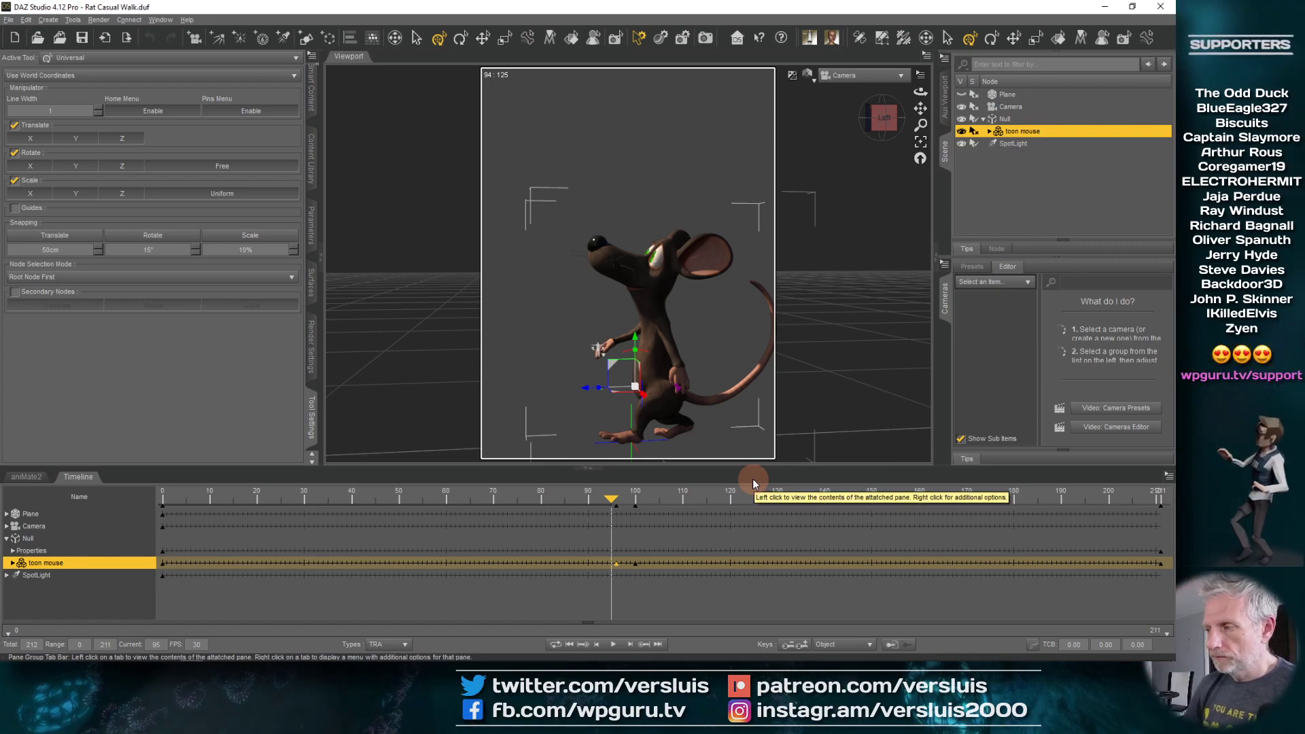
# - Deselect the toon mouse and switch the viewport's draw style from the Iray preview to a non-Iray display
pyautogui.click(816, 85)
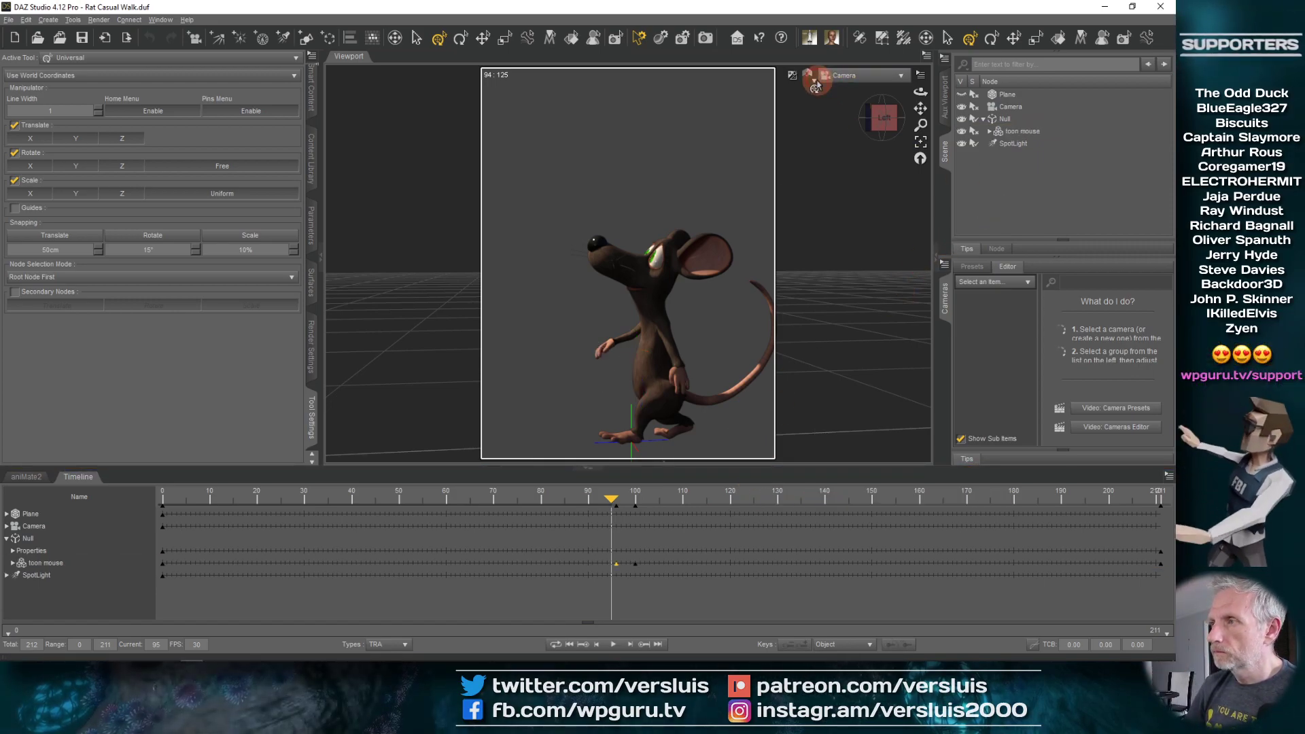
pyautogui.click(811, 75)
pyautogui.click(821, 195)
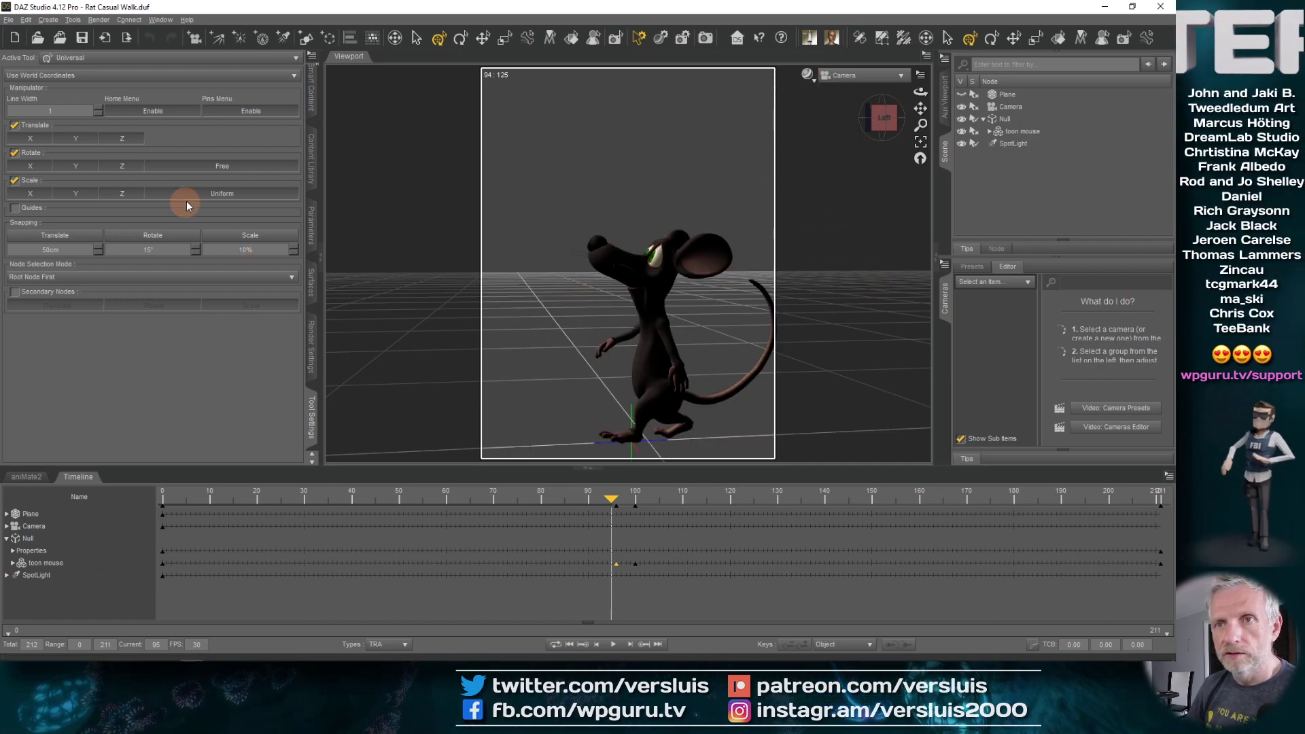
# - Set the Render Type to Image Series in the general render settings
pyautogui.click(314, 102)
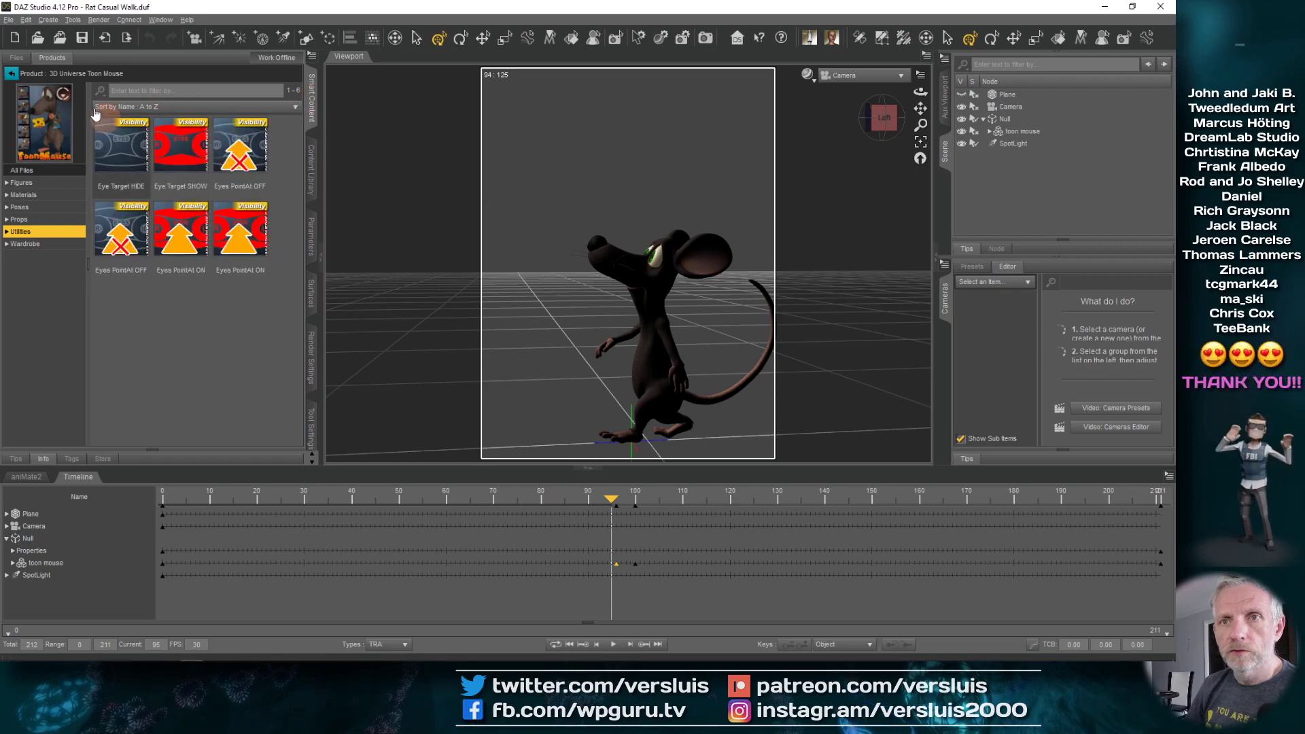
pyautogui.click(312, 367)
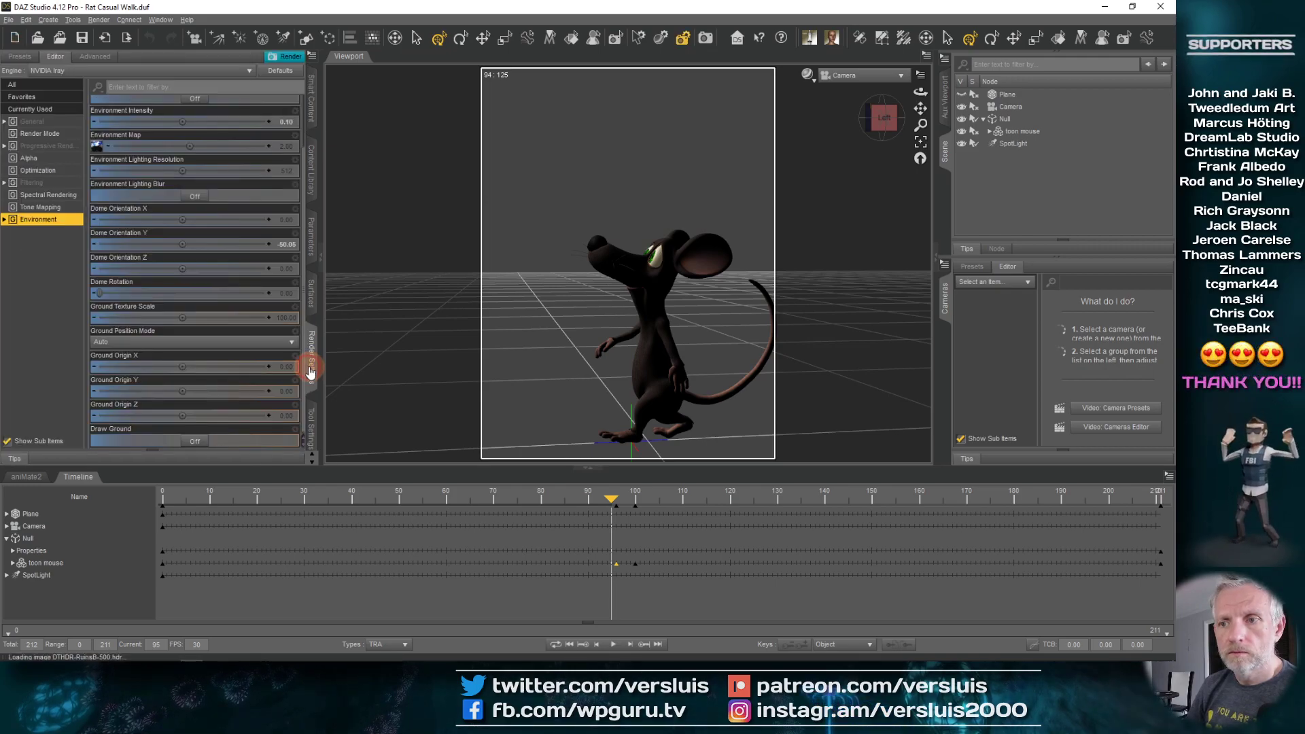
pyautogui.click(32, 121)
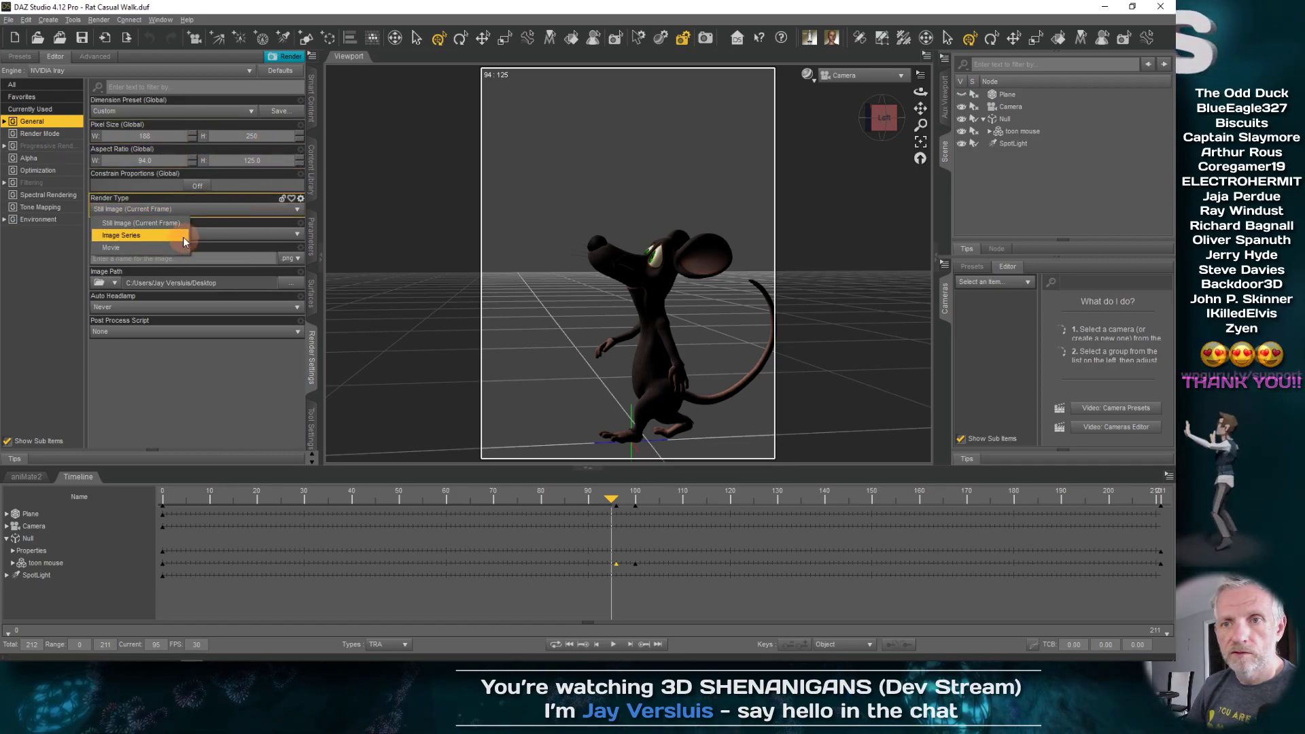
pyautogui.click(182, 237)
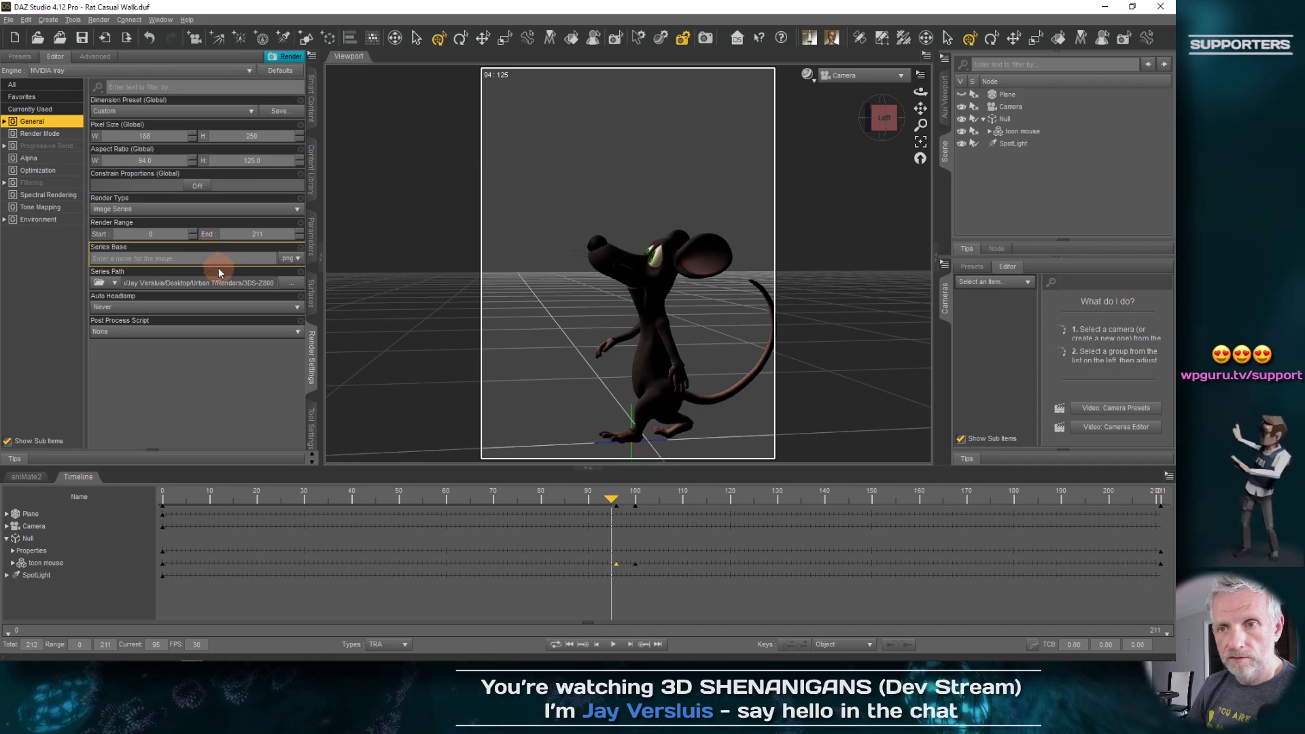
# - Browse for the series path and create a folder named Renders inside Stream Animations
pyautogui.click(292, 280)
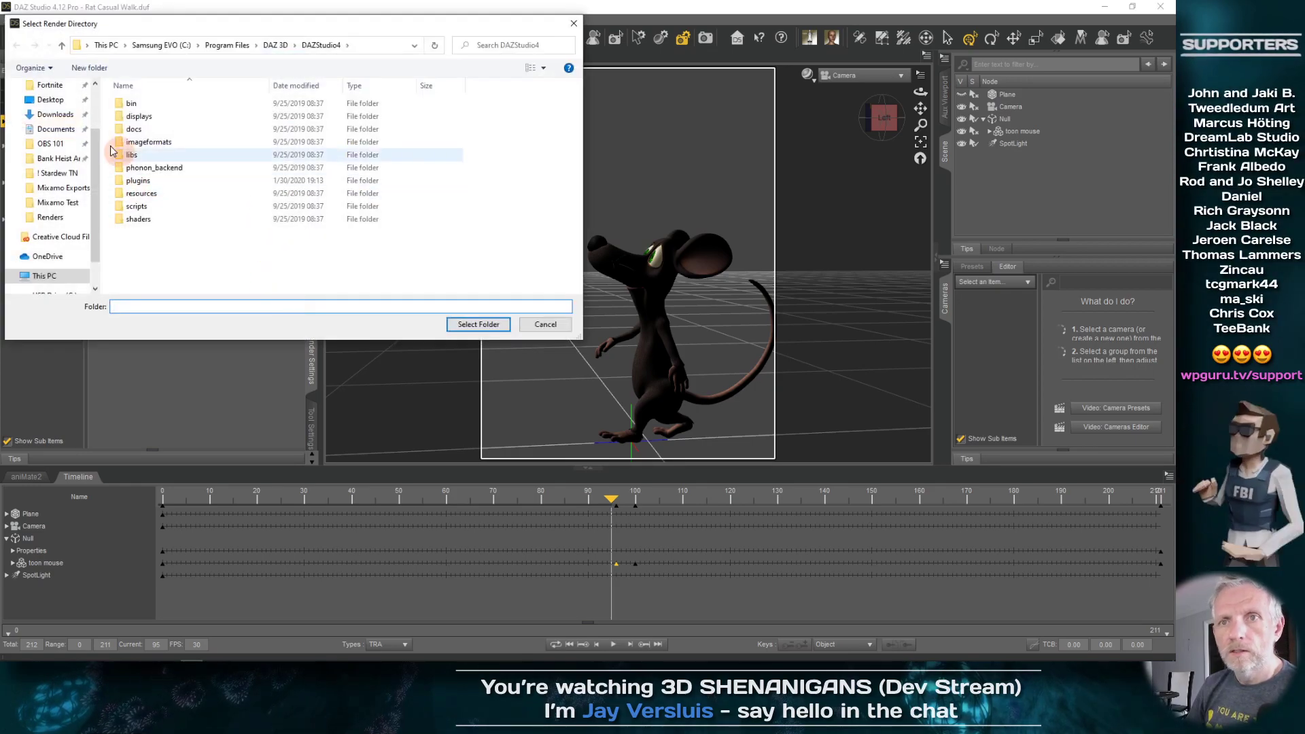
pyautogui.click(62, 125)
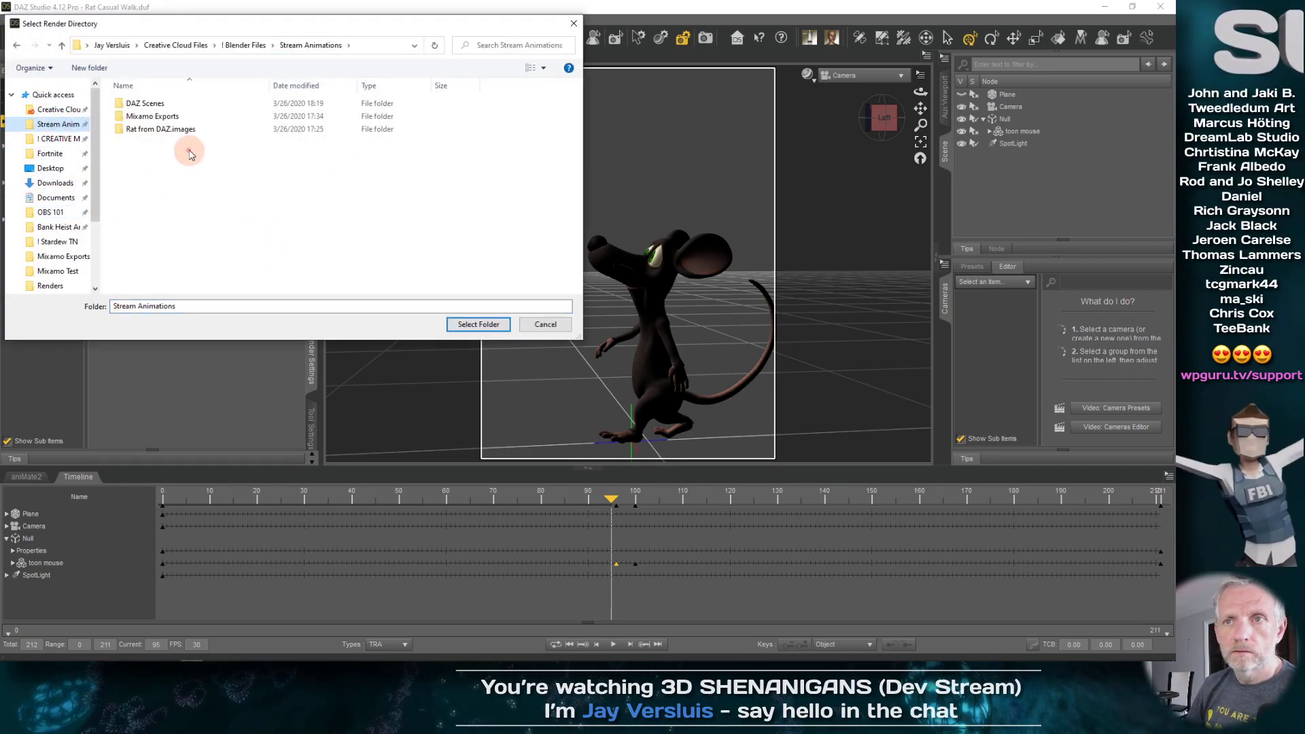
pyautogui.rightClick(169, 184)
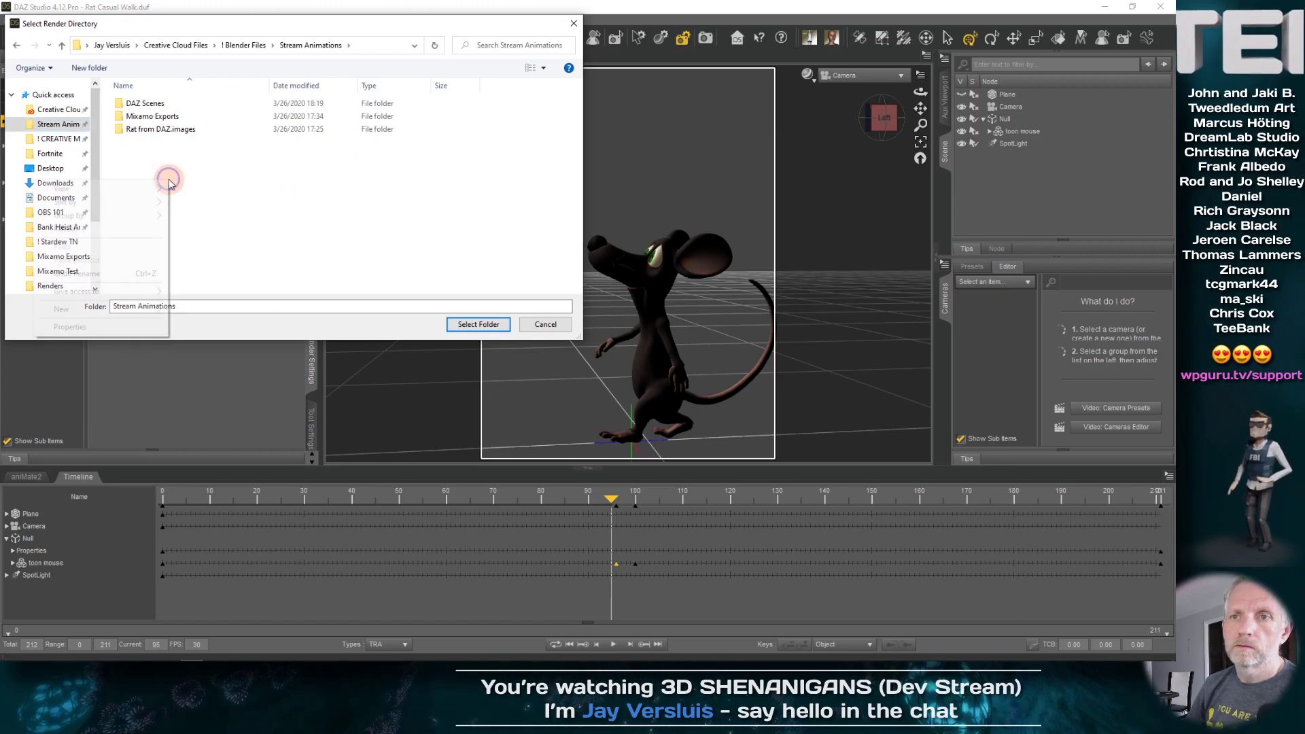
pyautogui.moveTo(149, 310)
pyautogui.click(196, 309)
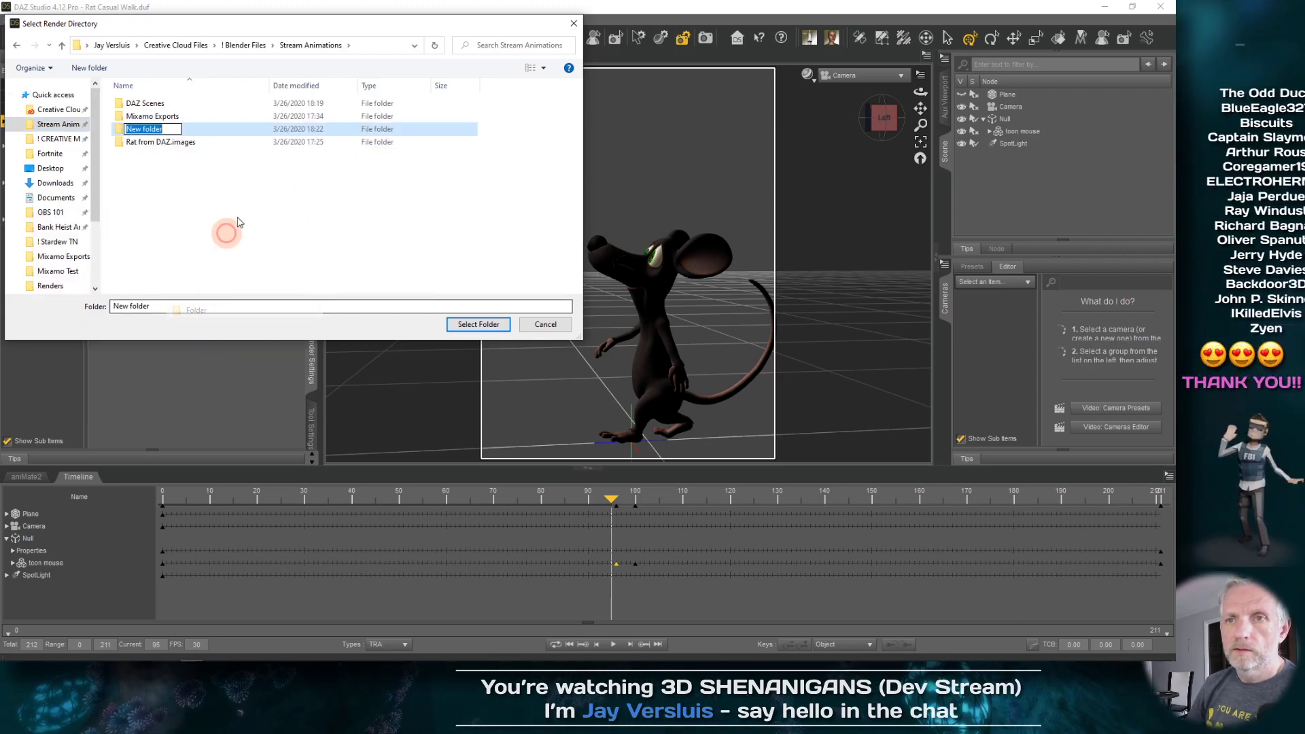
pyautogui.write('Render')
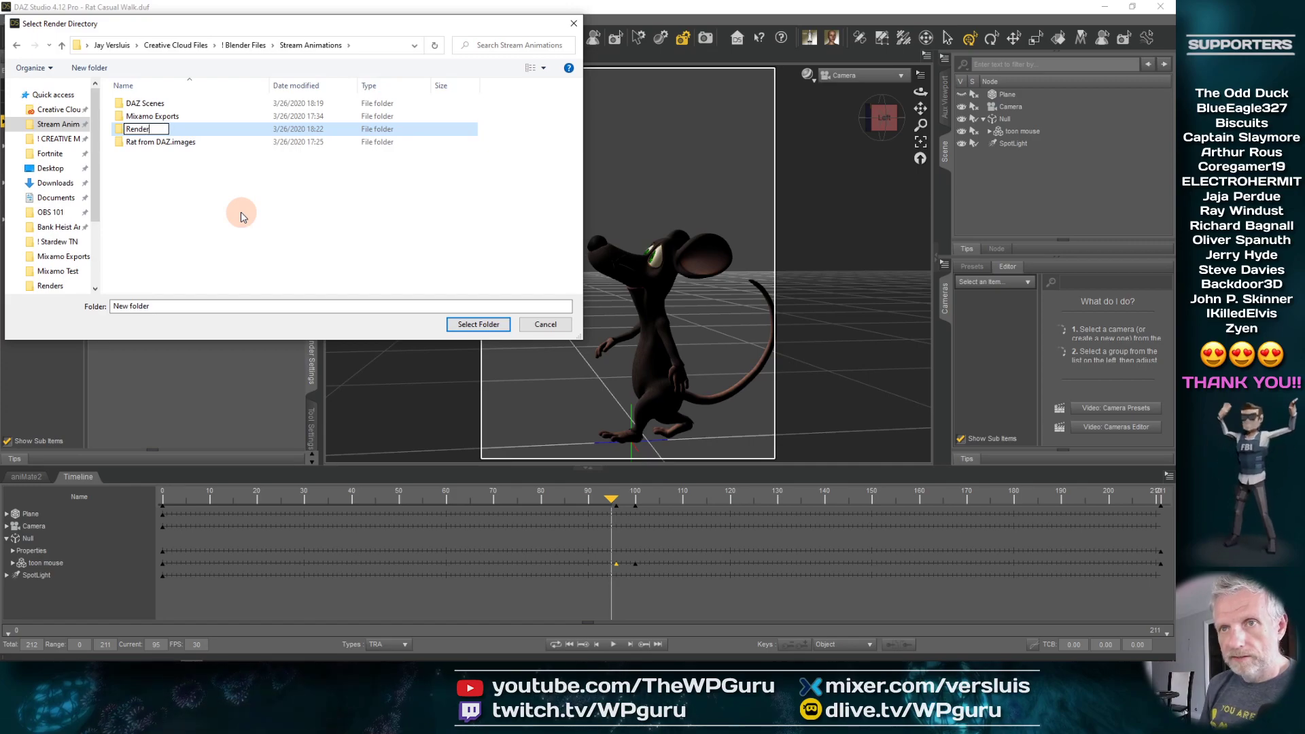
pyautogui.write('s')
pyautogui.press('Return')
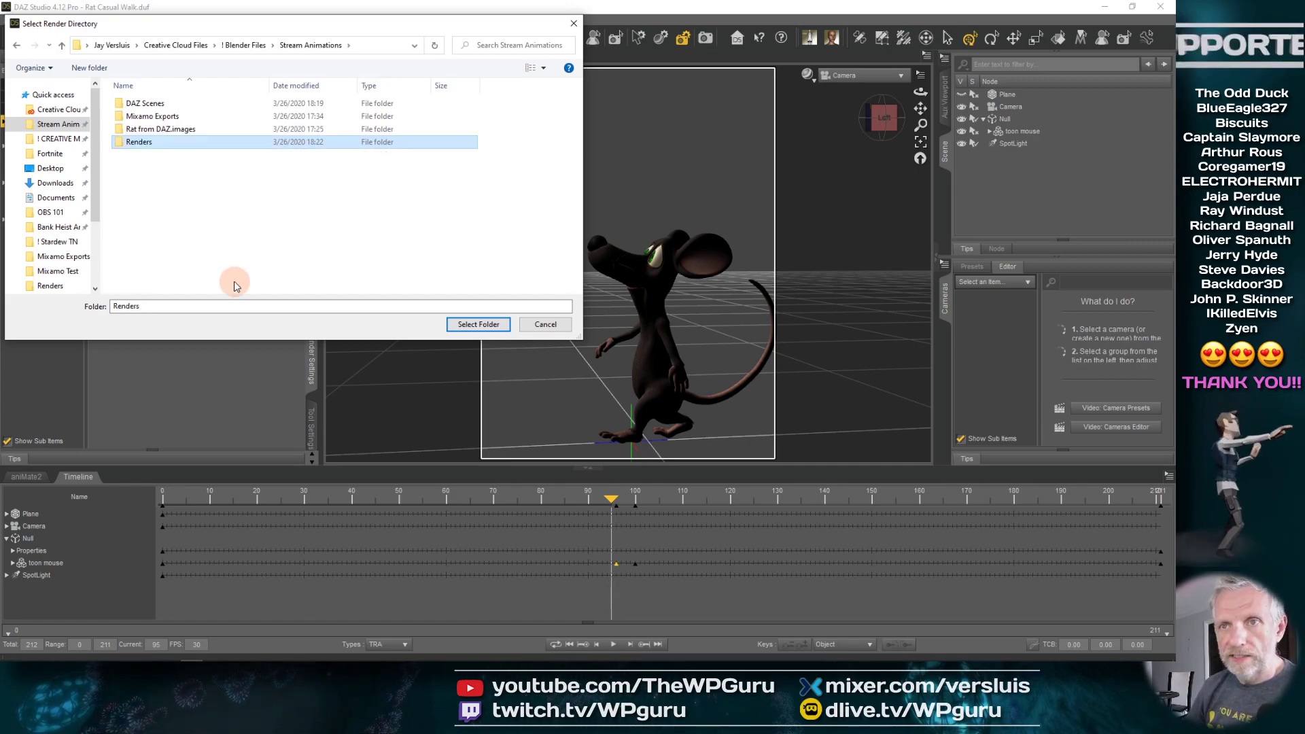
# - Create a Mouse Chilled Walk folder inside Renders and choose it as the image series' render directory
pyautogui.doubleClick(158, 143)
pyautogui.rightClick(155, 156)
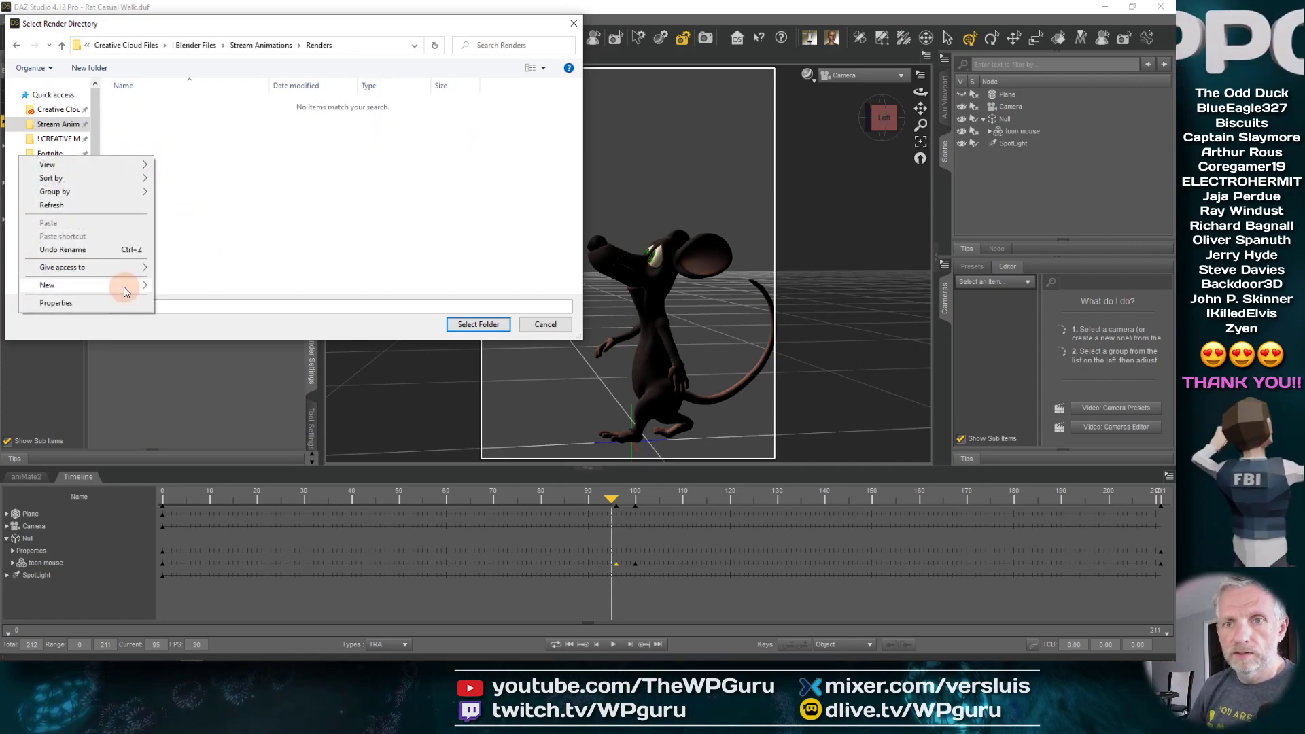
pyautogui.moveTo(124, 285)
pyautogui.click(179, 287)
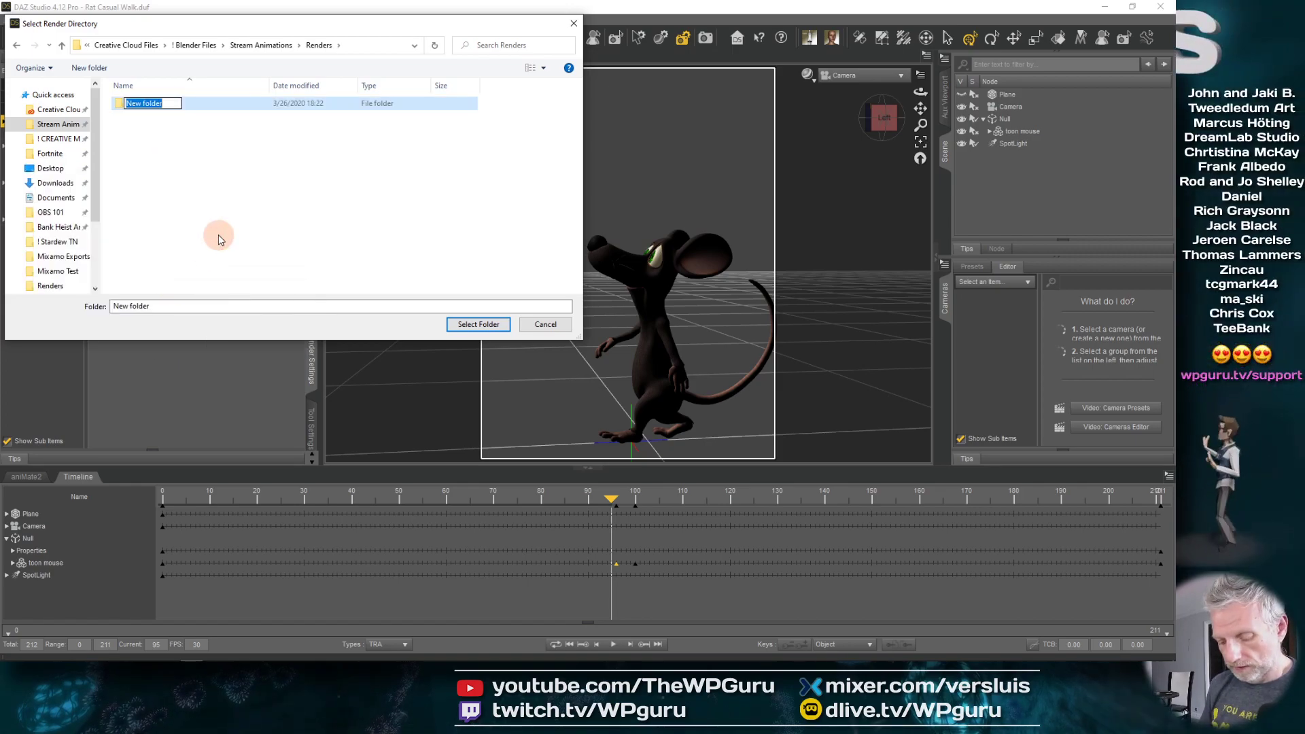
pyautogui.write('Mouse Chill')
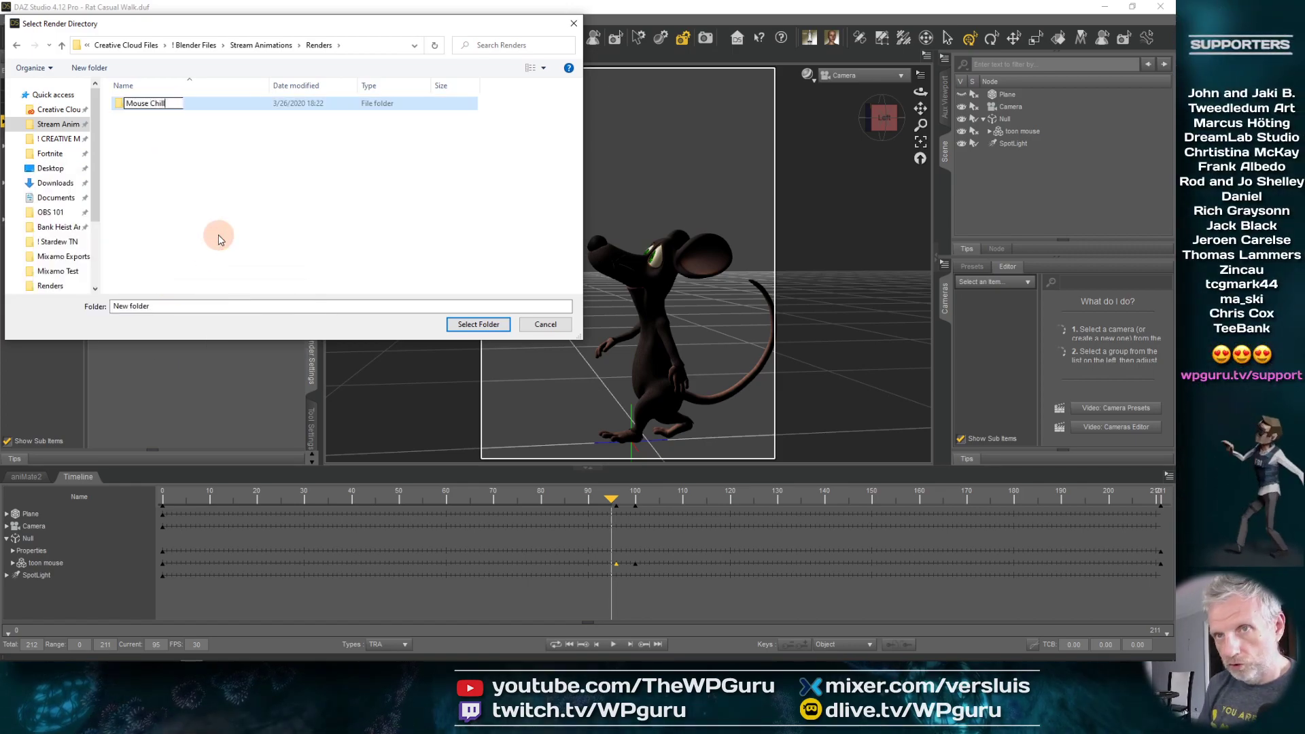
pyautogui.write('ed Walk')
pyautogui.press('Return')
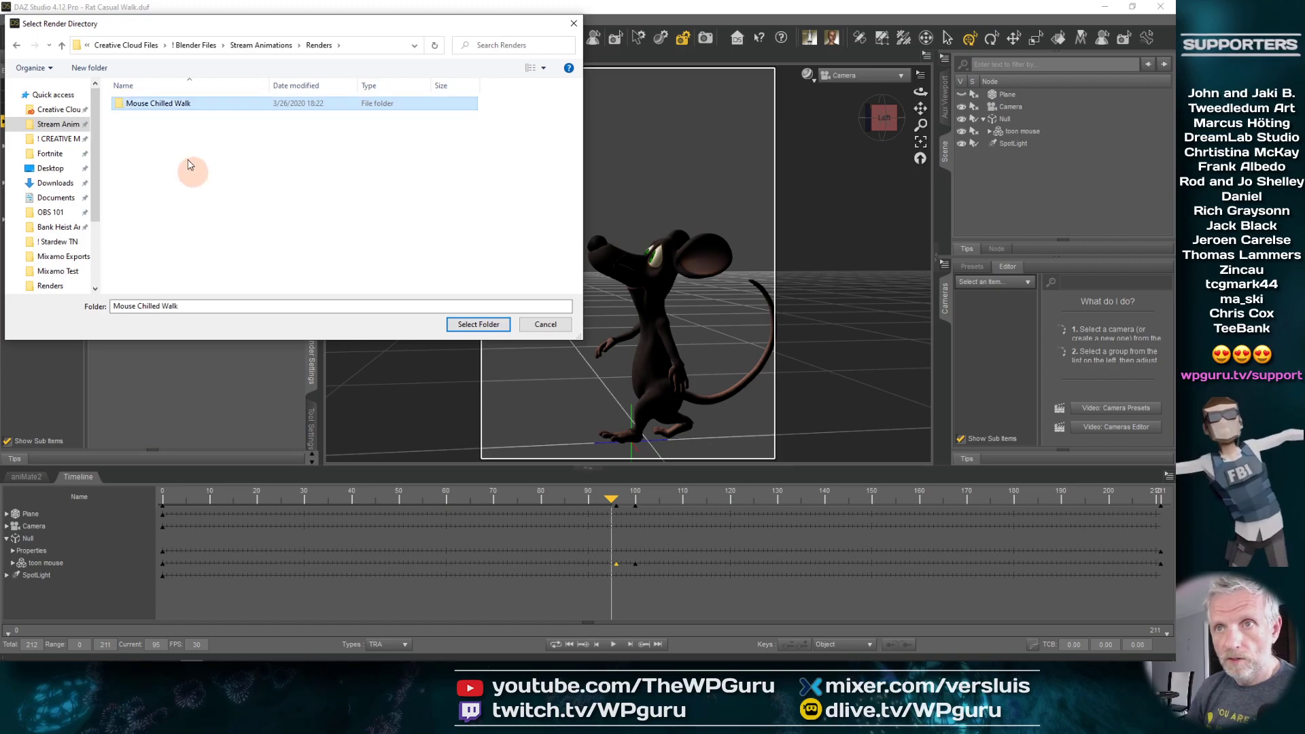
pyautogui.doubleClick(167, 102)
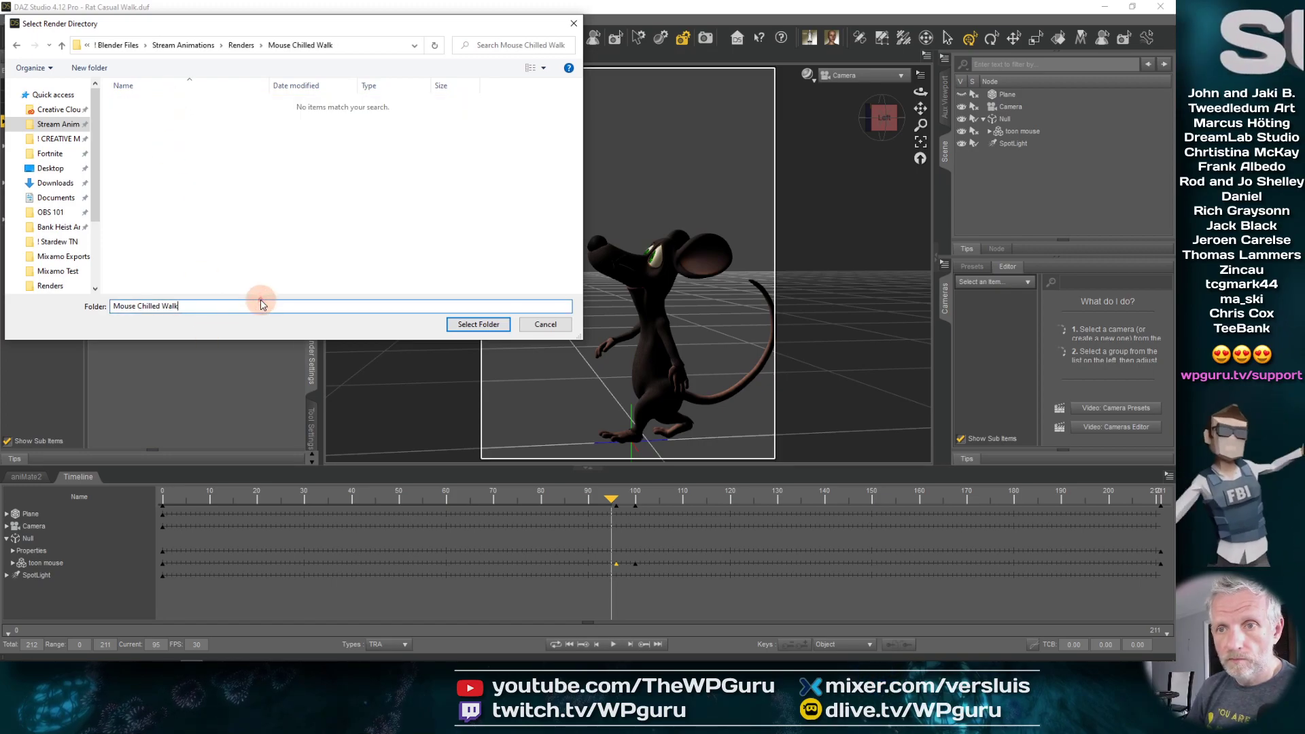
pyautogui.click(478, 325)
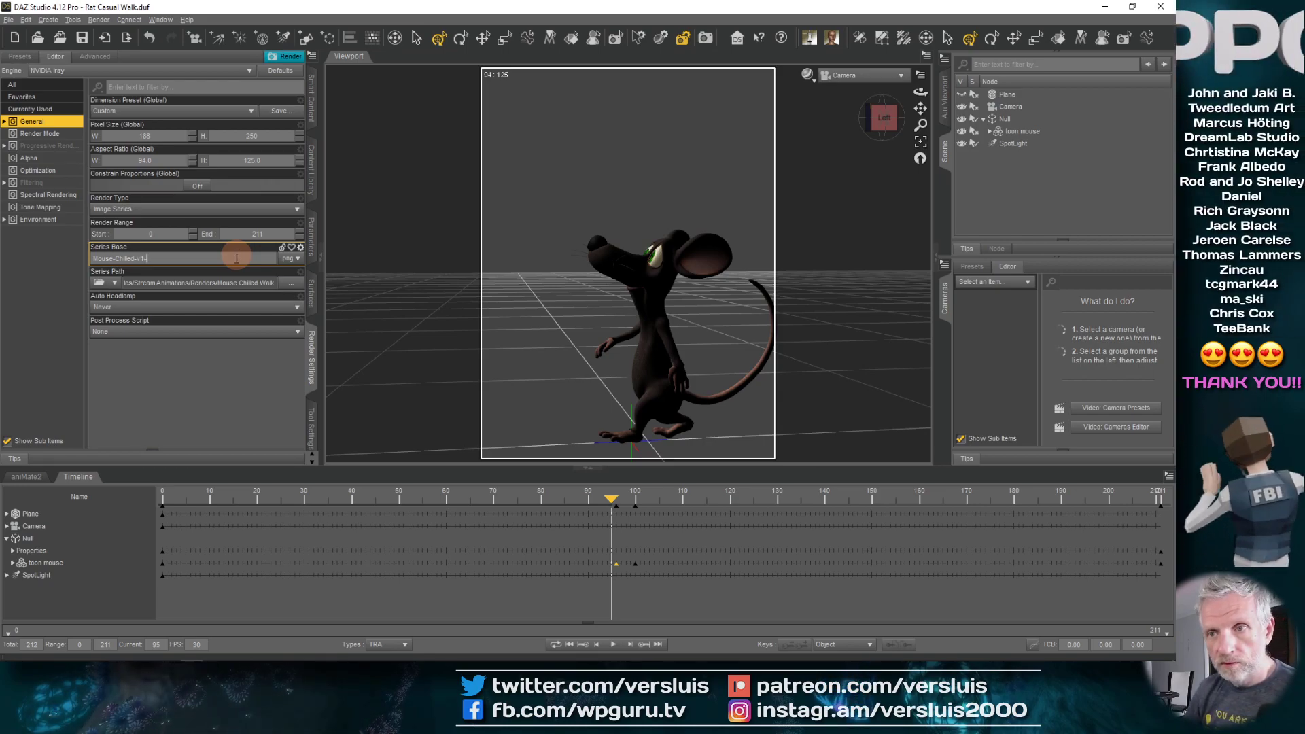
# - Save the scene and start rendering the mouse animation as an image series
pyautogui.click(80, 41)
pyautogui.click(172, 369)
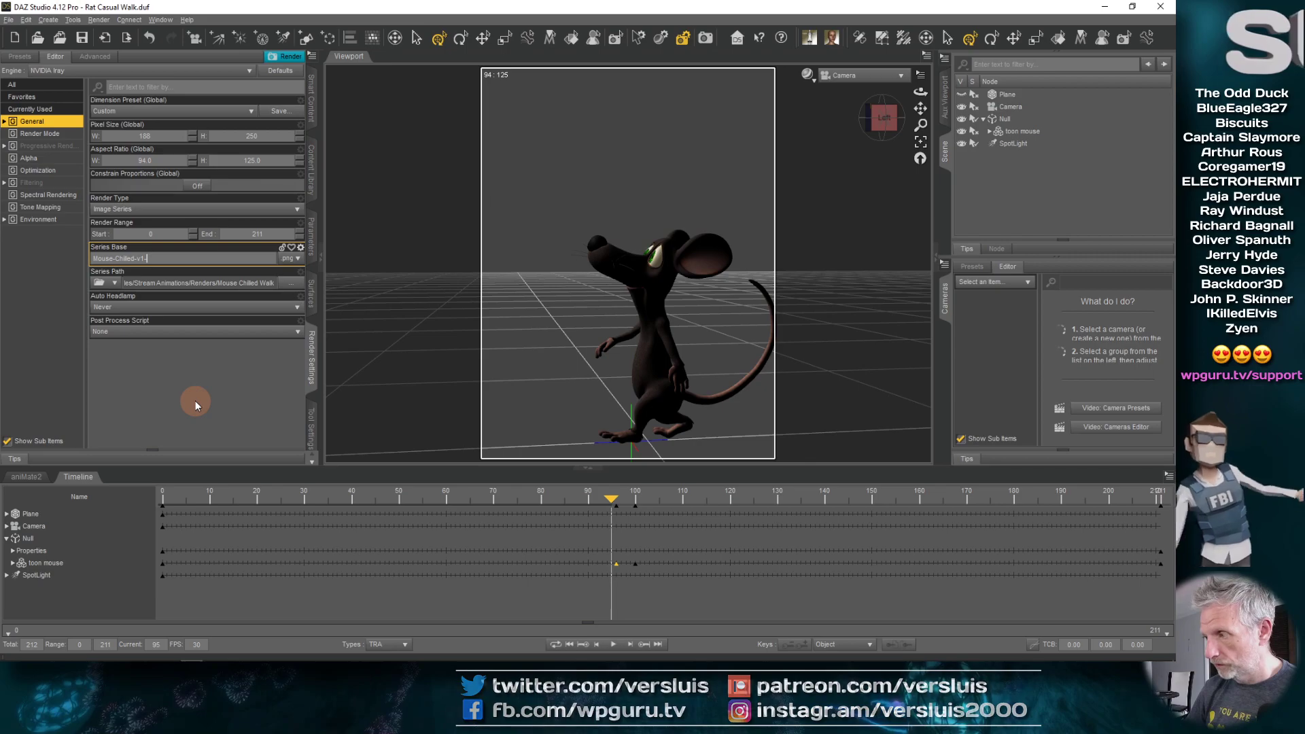
pyautogui.click(287, 56)
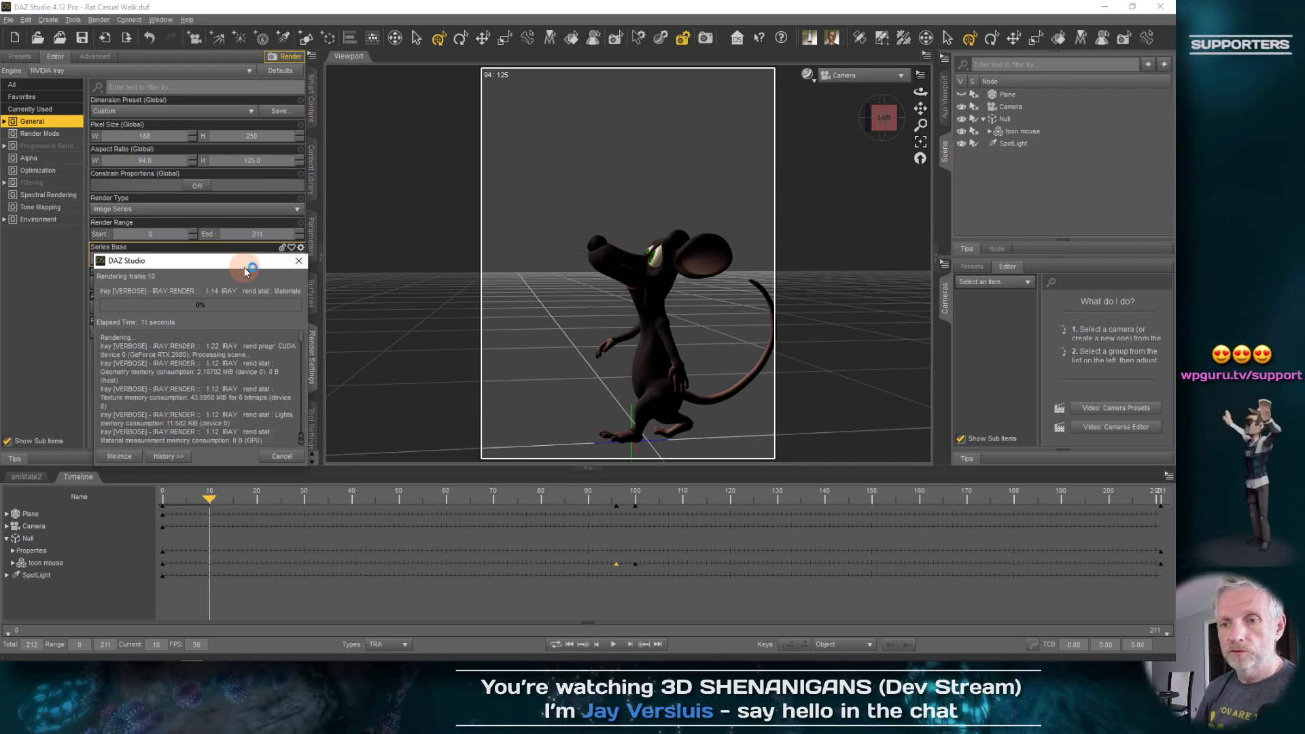
# - Switch to File Explorer and open the Mouse Chilled Walk folder inside Stream Animations' Renders folder to check the rendered frames
pyautogui.moveTo(117, 655)
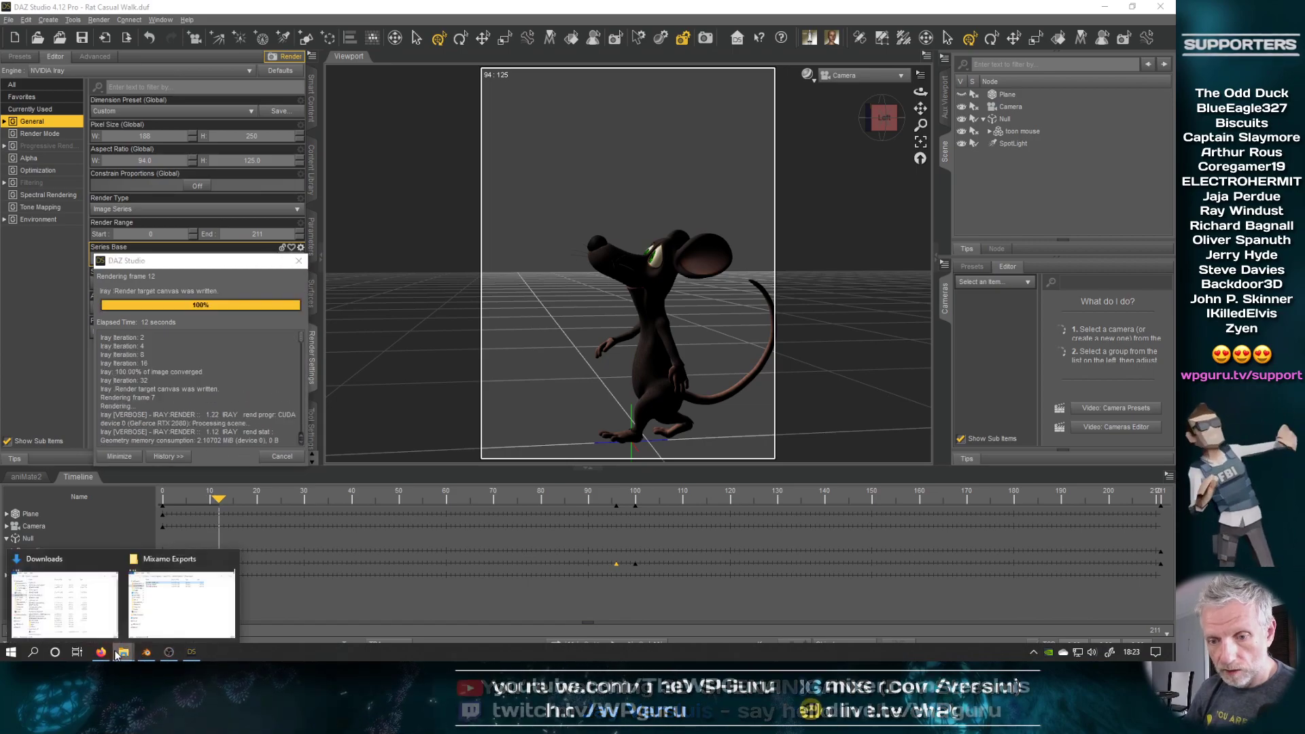
pyautogui.click(140, 617)
pyautogui.click(649, 129)
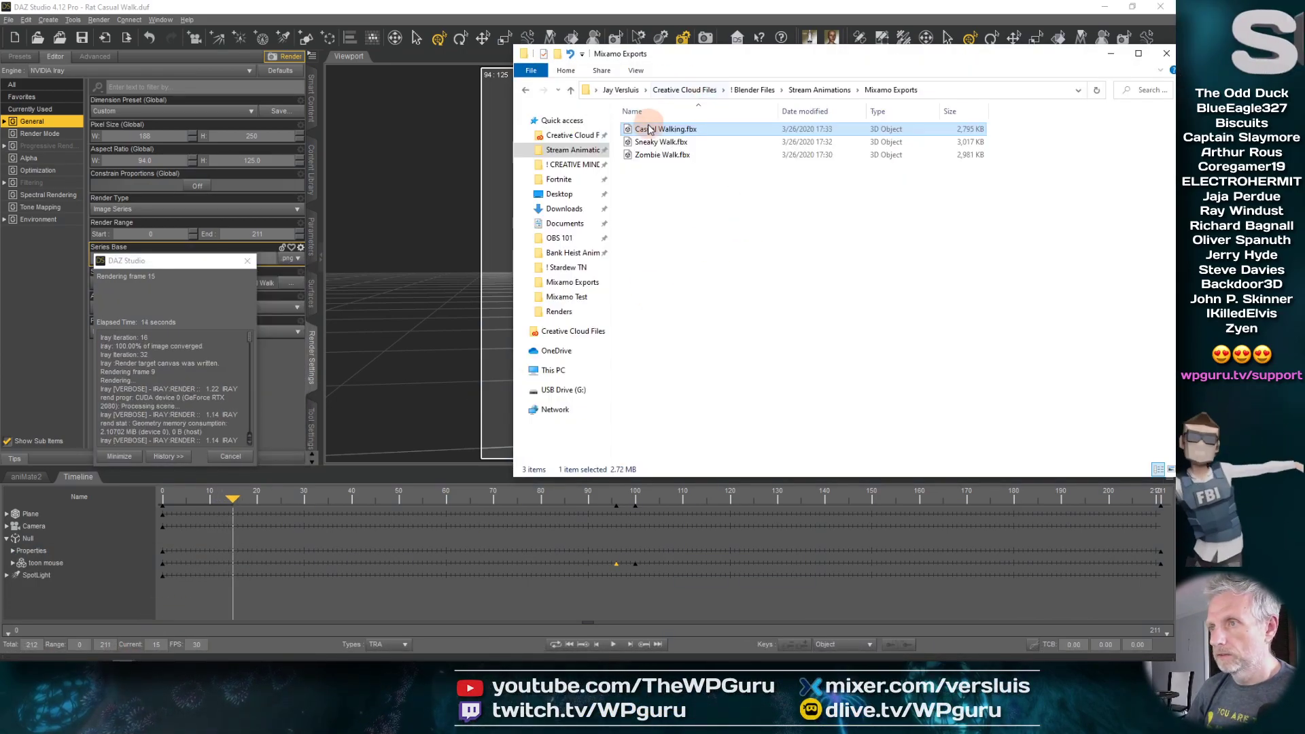
pyautogui.moveTo(123, 651)
pyautogui.click(89, 589)
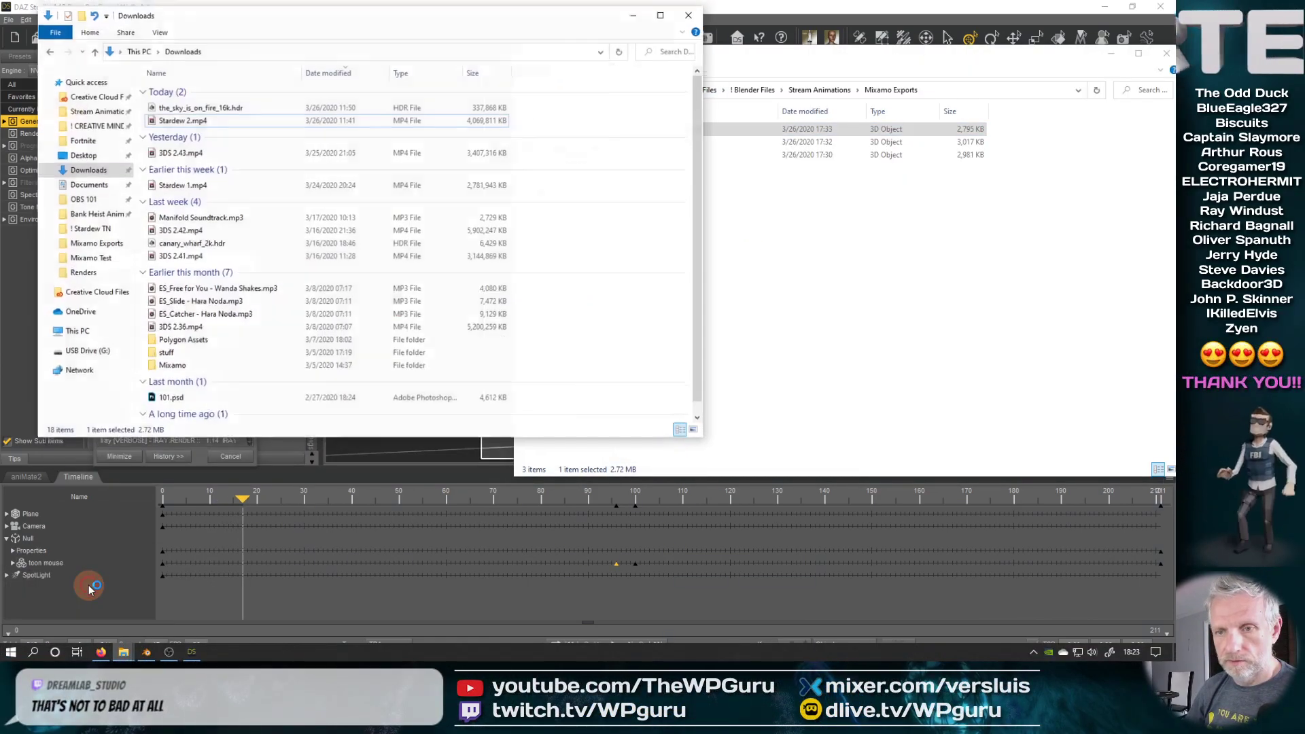
pyautogui.click(100, 124)
pyautogui.click(92, 109)
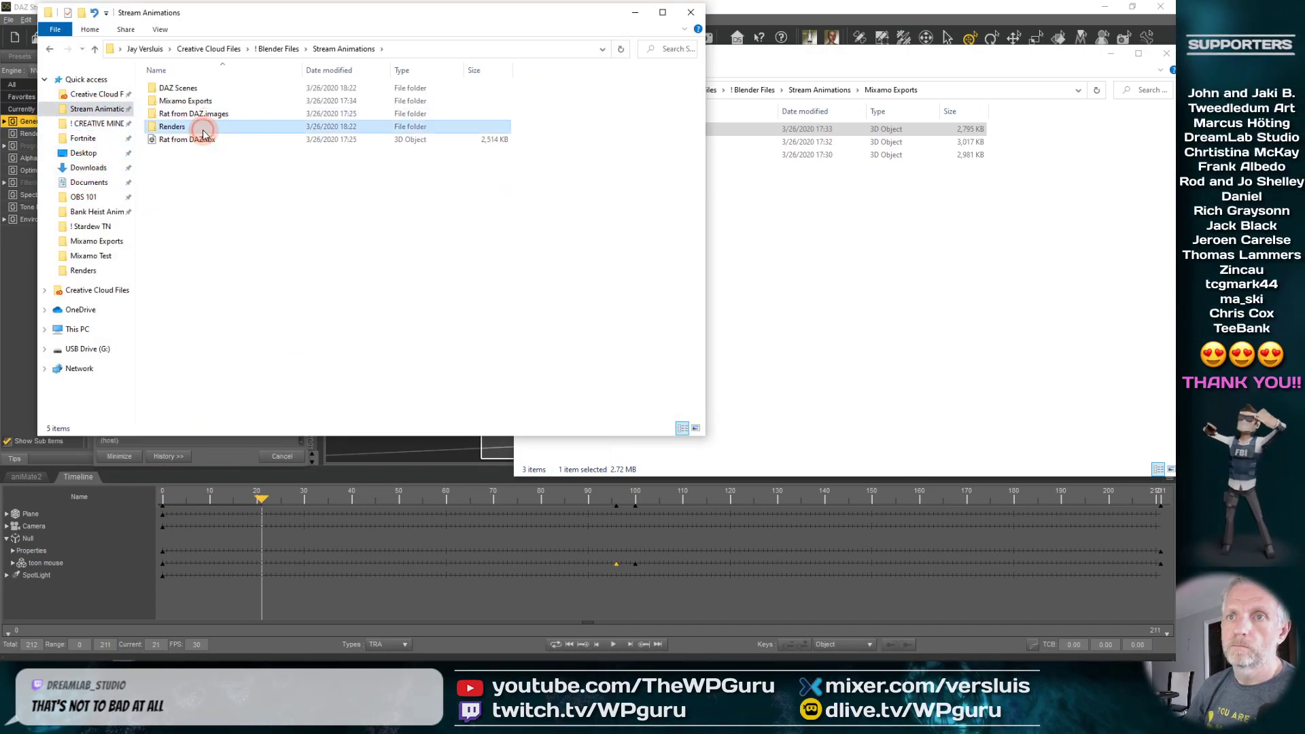
pyautogui.doubleClick(202, 126)
pyautogui.doubleClick(197, 87)
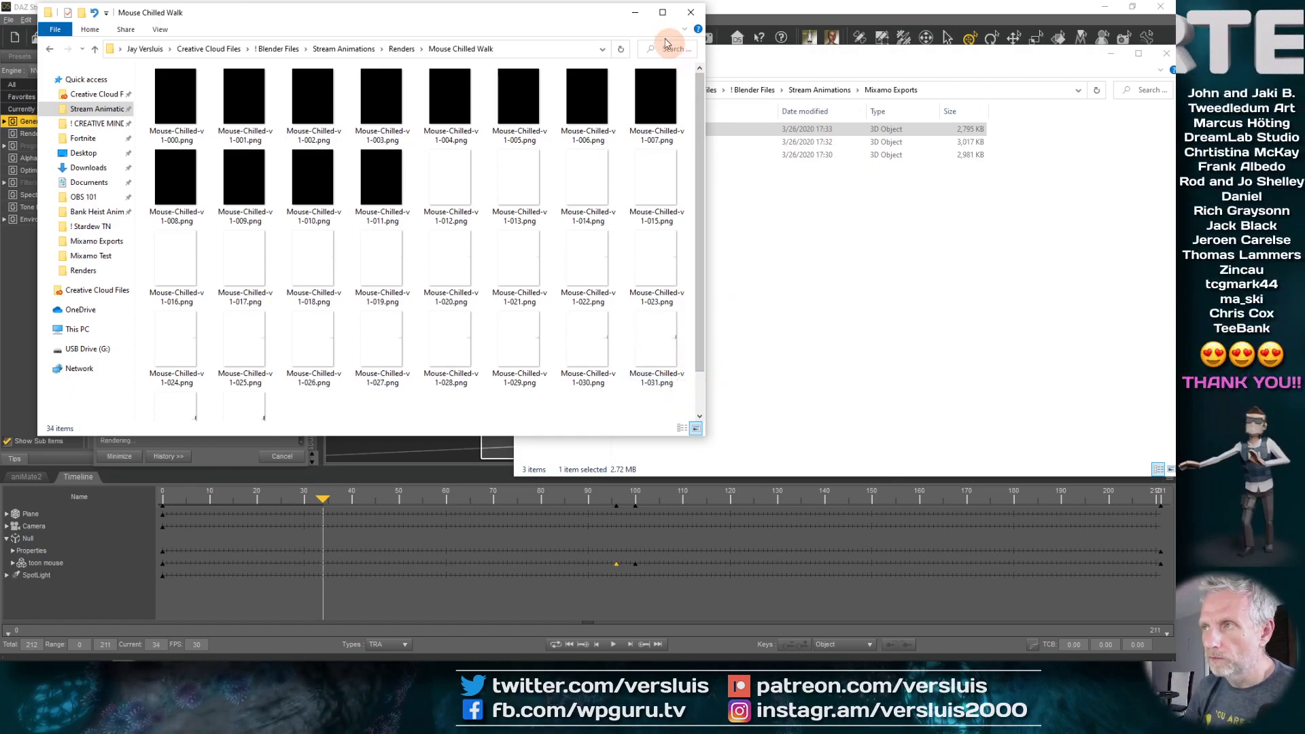
# - Minimize both File Explorer windows and return to the running render in DAZ Studio
pyautogui.click(988, 17)
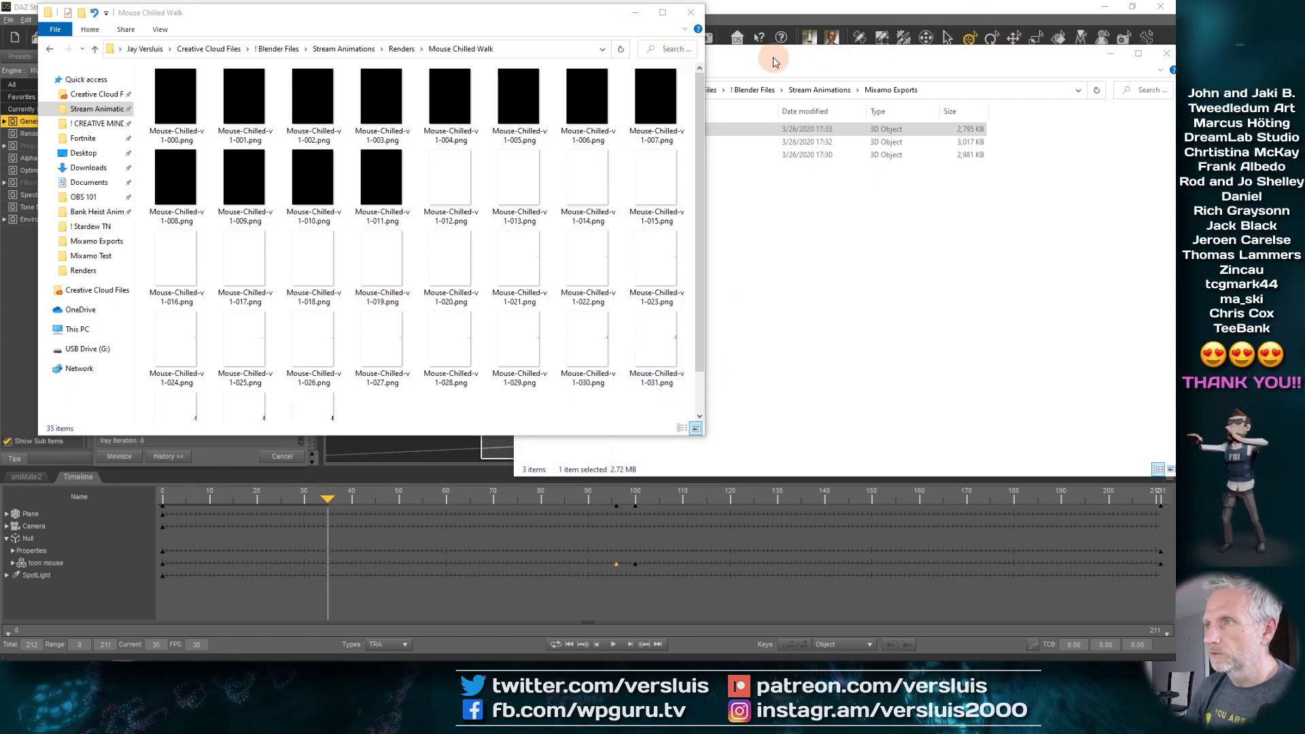
pyautogui.click(635, 16)
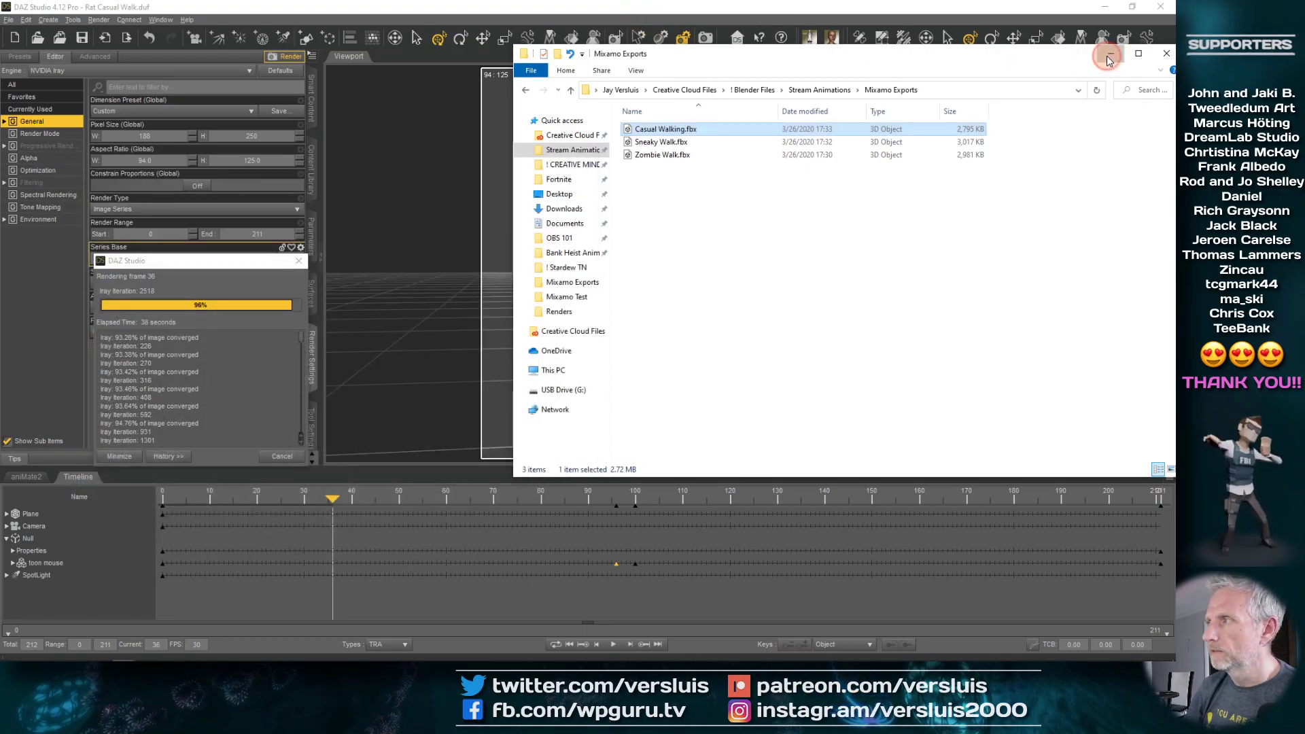
pyautogui.click(1110, 53)
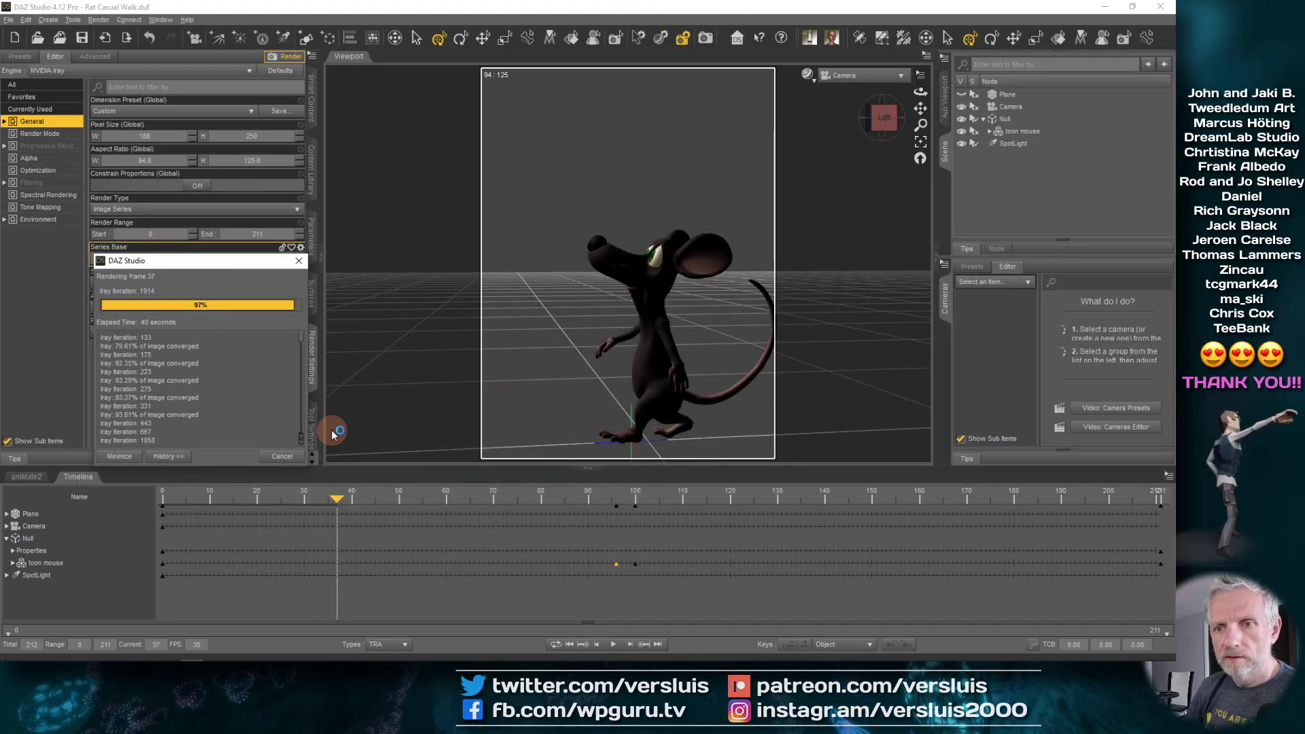
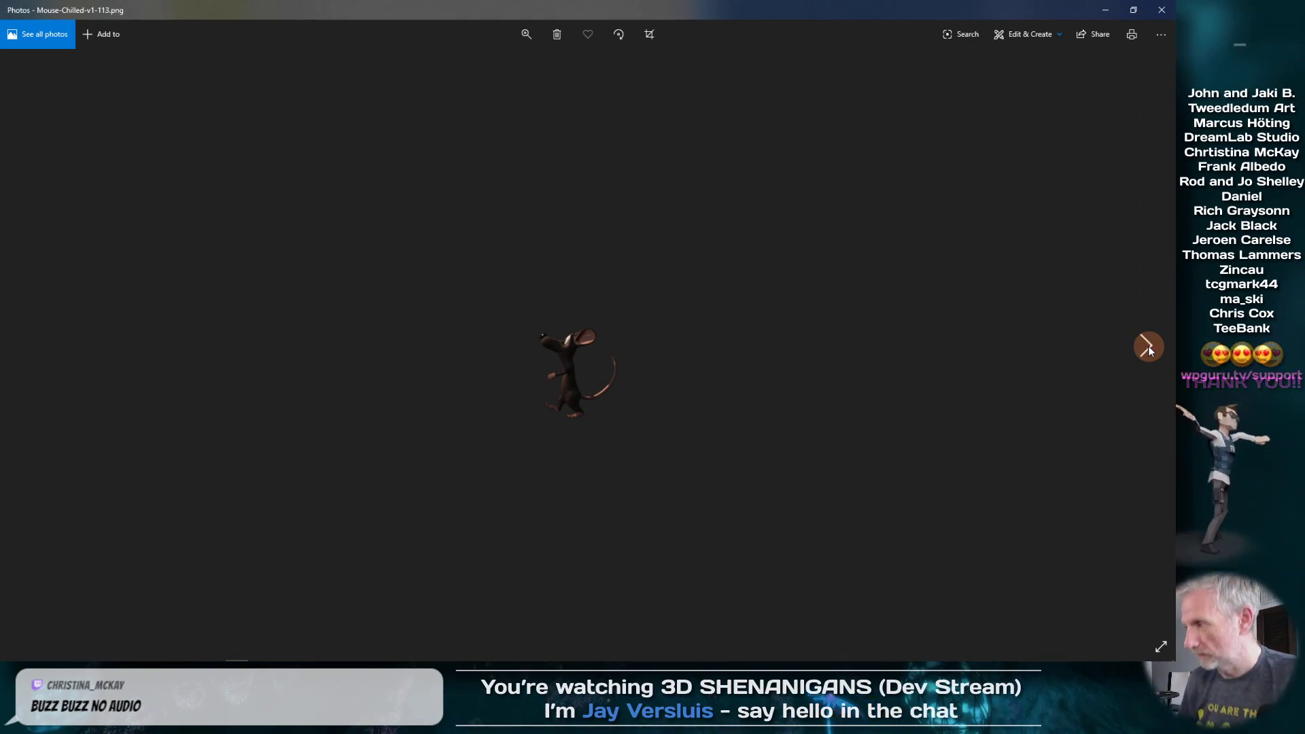
# - Look through the rendered mouse frames up to Mouse-Chilled-v1-116.png, clear away the open windows and close the Photos viewer
pyautogui.click(1147, 346)
pyautogui.click(1147, 347)
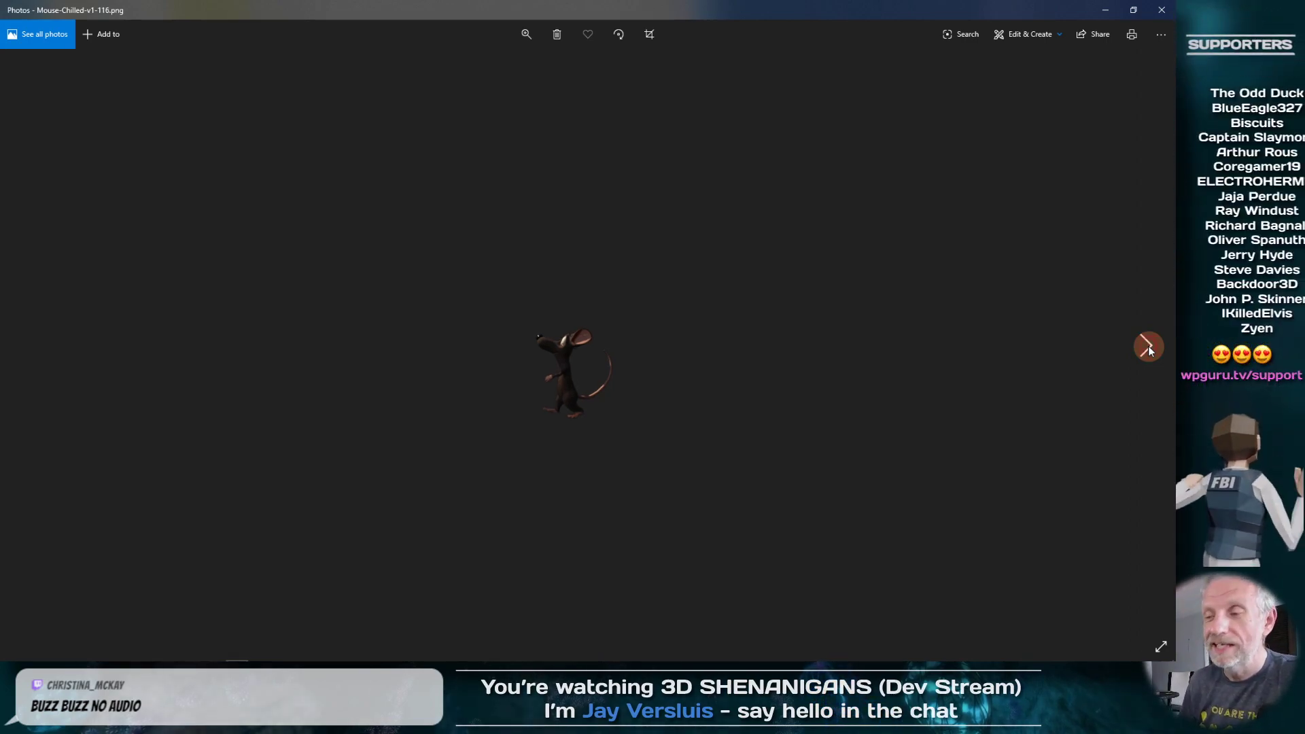
pyautogui.click(1148, 346)
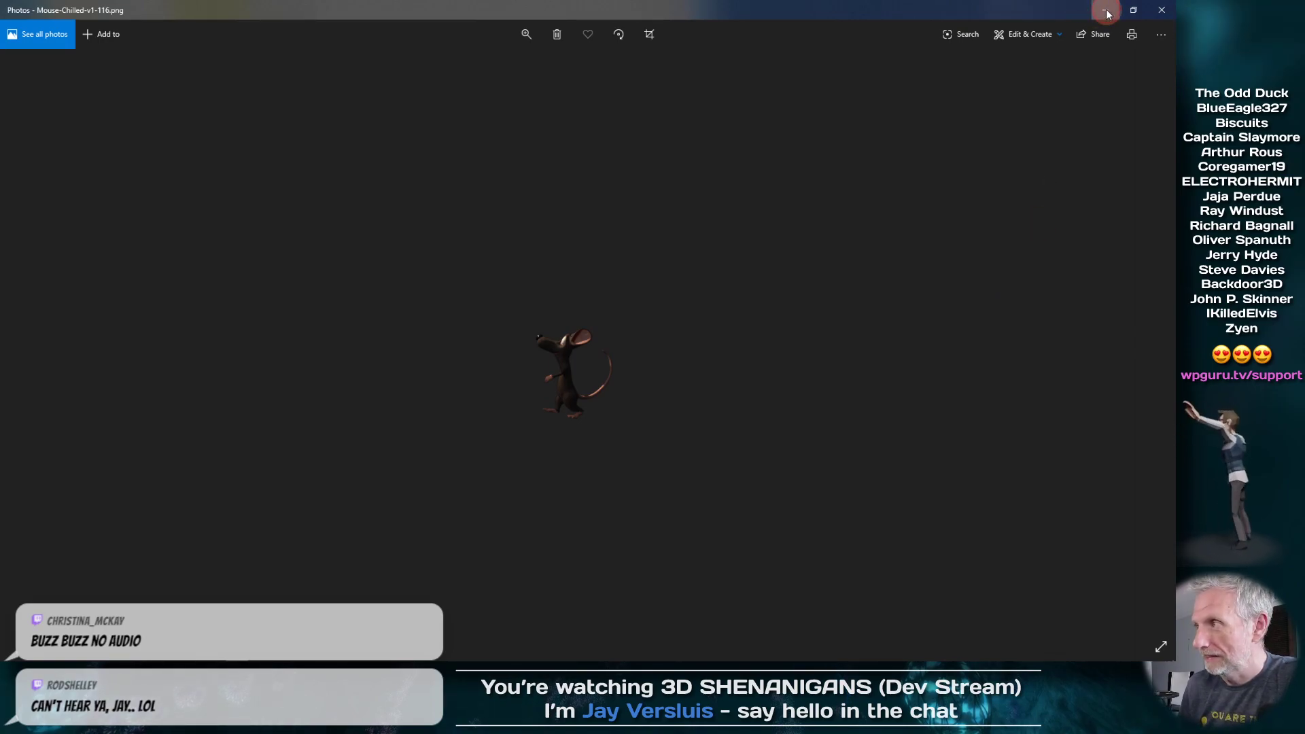
pyautogui.click(1105, 11)
pyautogui.click(635, 11)
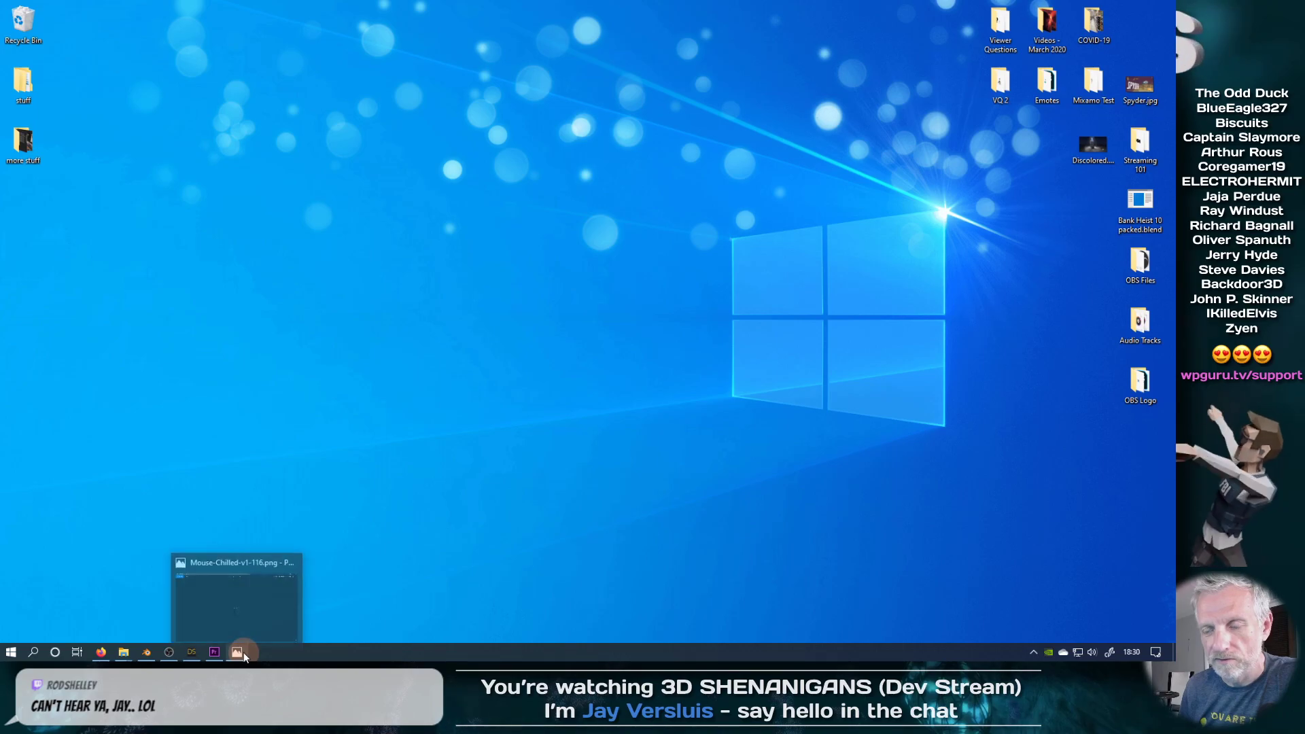
pyautogui.click(289, 624)
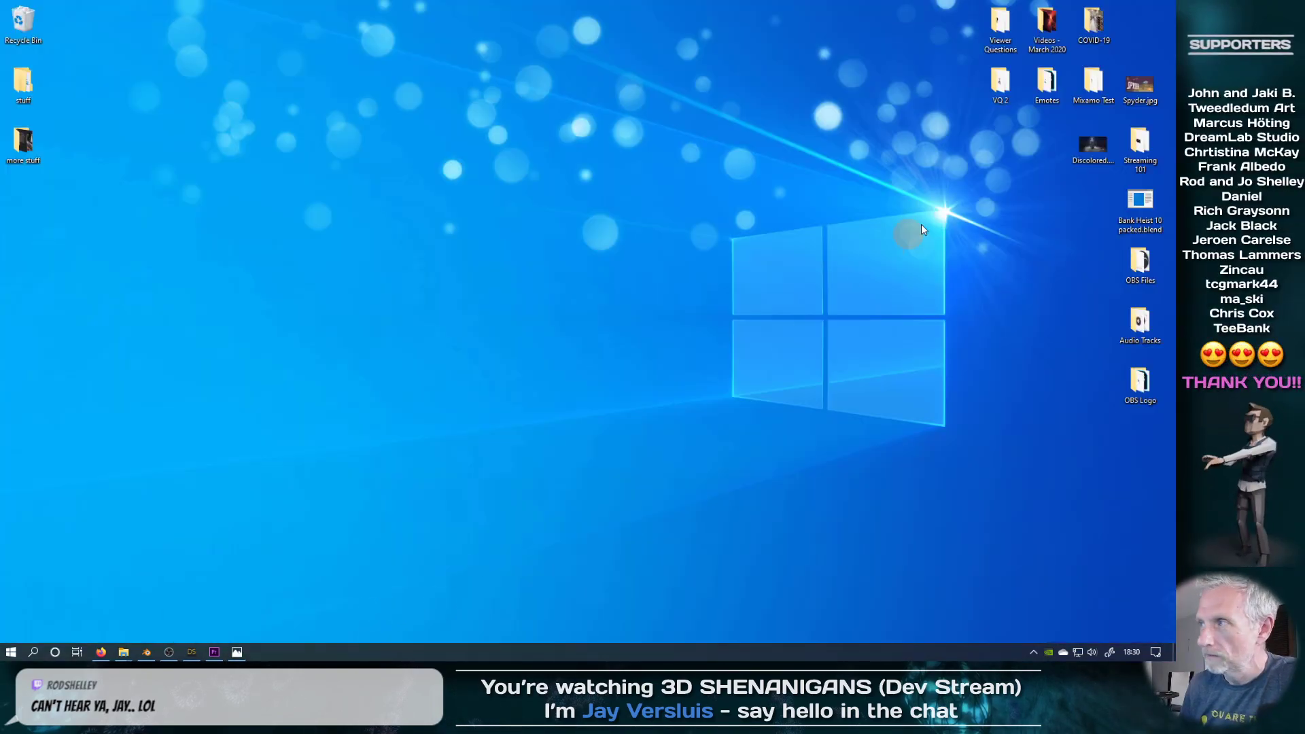
pyautogui.click(245, 652)
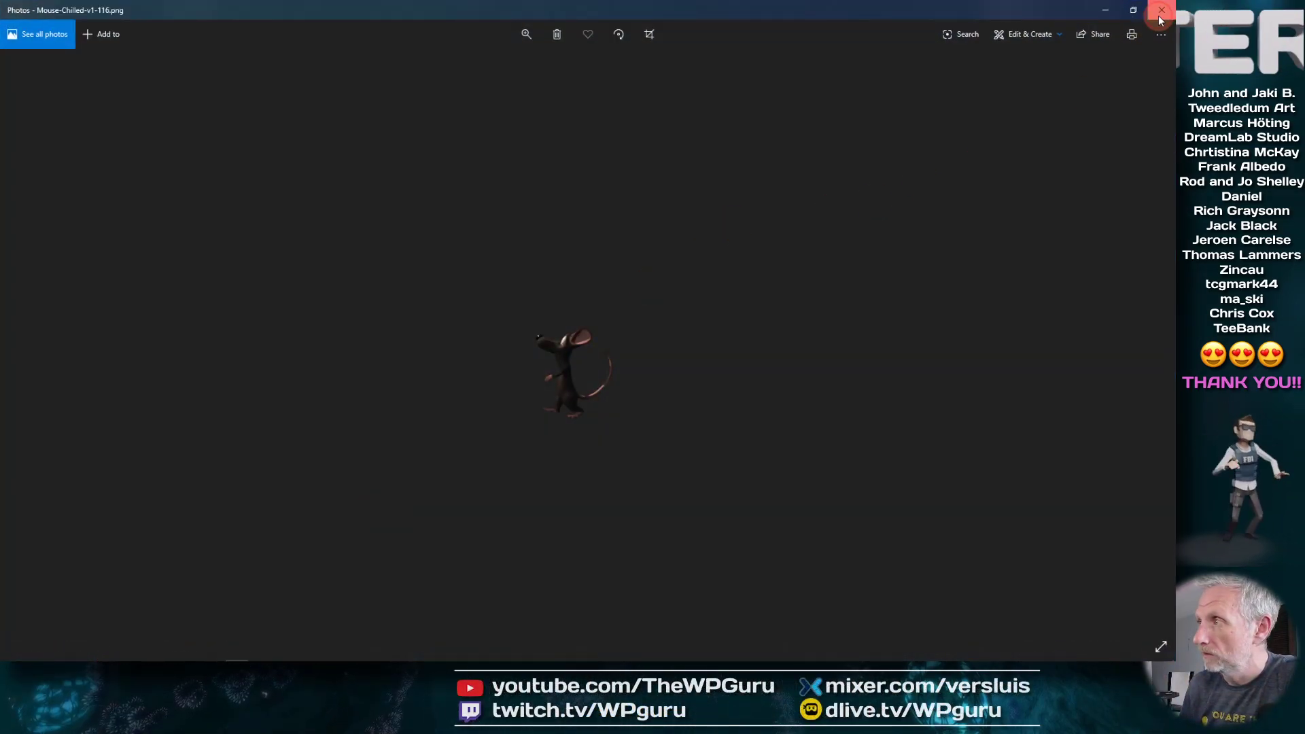
pyautogui.click(1161, 12)
# - Switch to Premiere Pro and open the recent FBI Animation project, leaving all its missing media offline
pyautogui.click(219, 653)
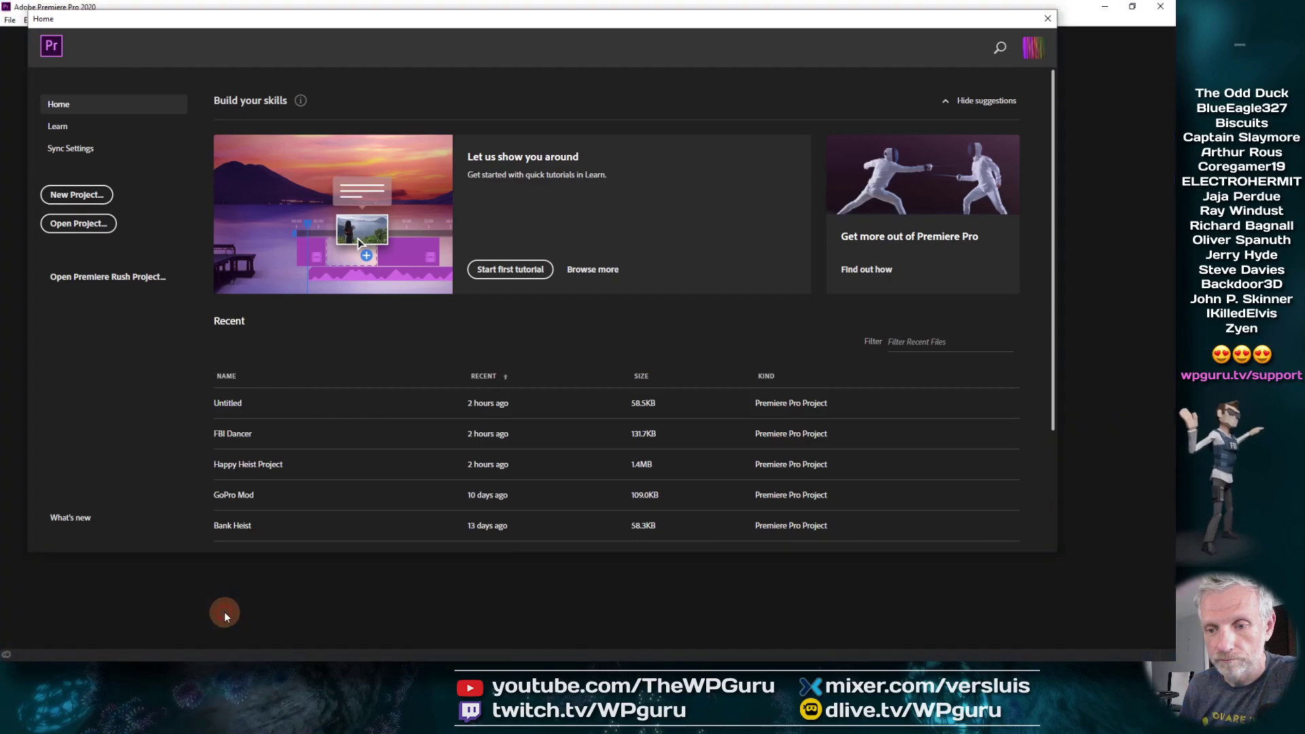
pyautogui.scroll(-1, 337, 433)
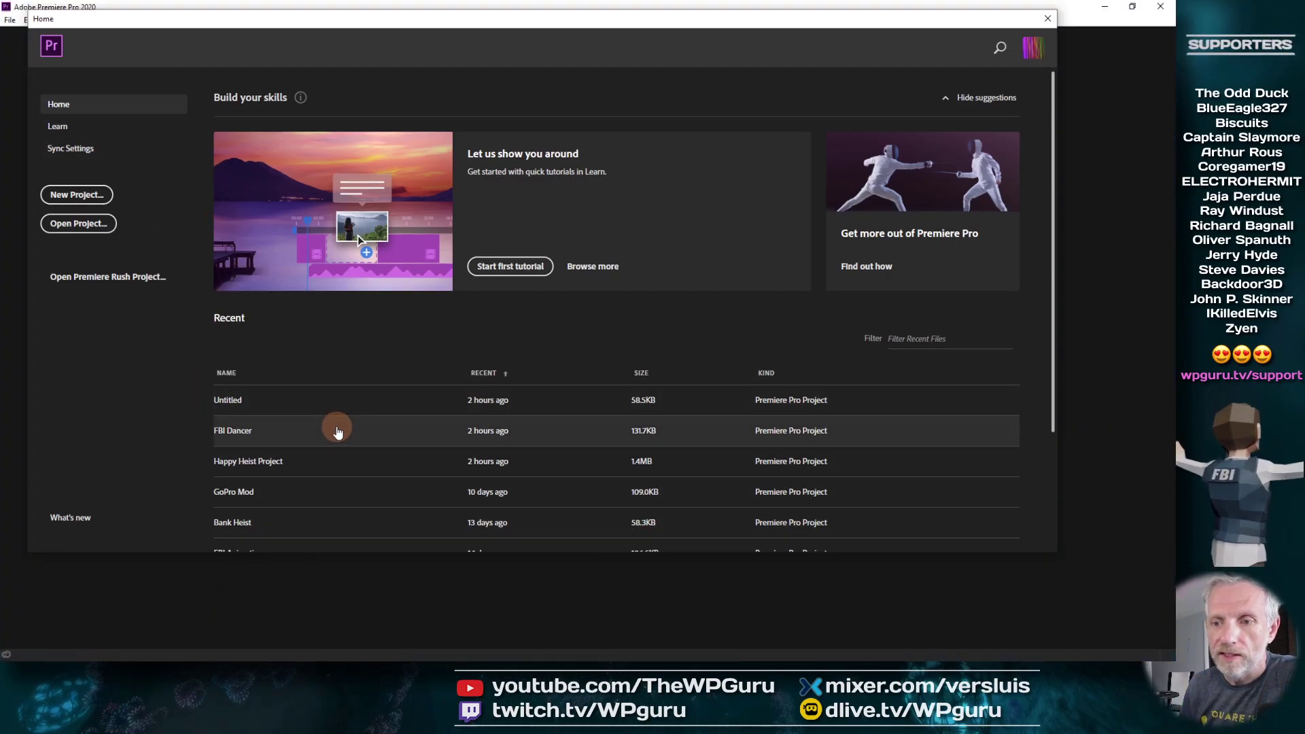
pyautogui.scroll(-3, 338, 432)
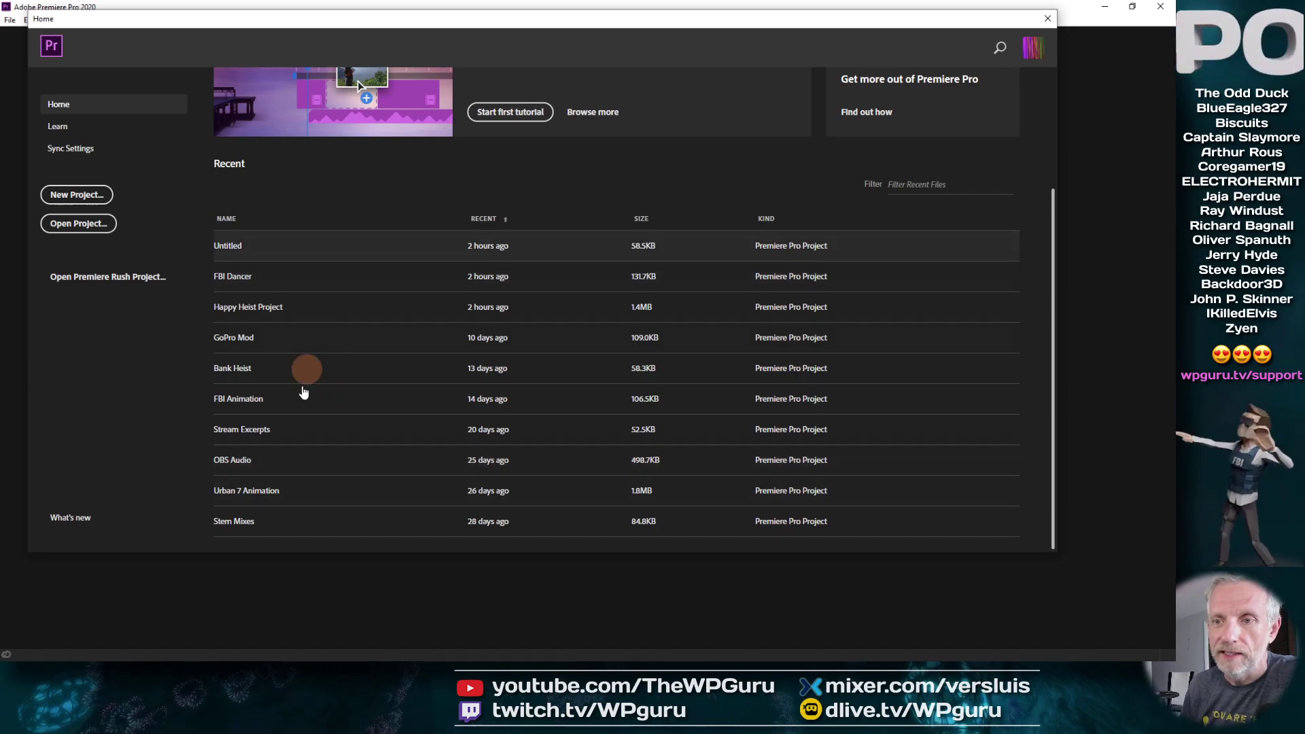
pyautogui.click(304, 395)
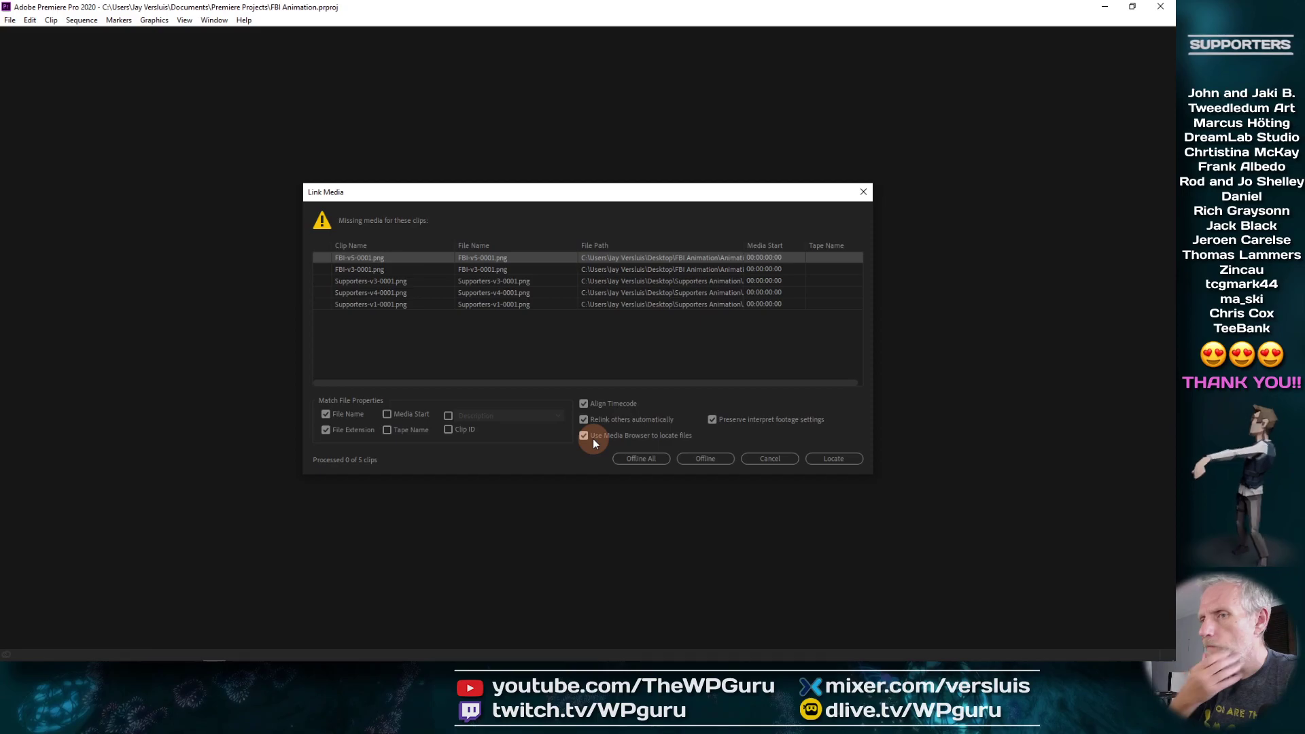
pyautogui.click(704, 458)
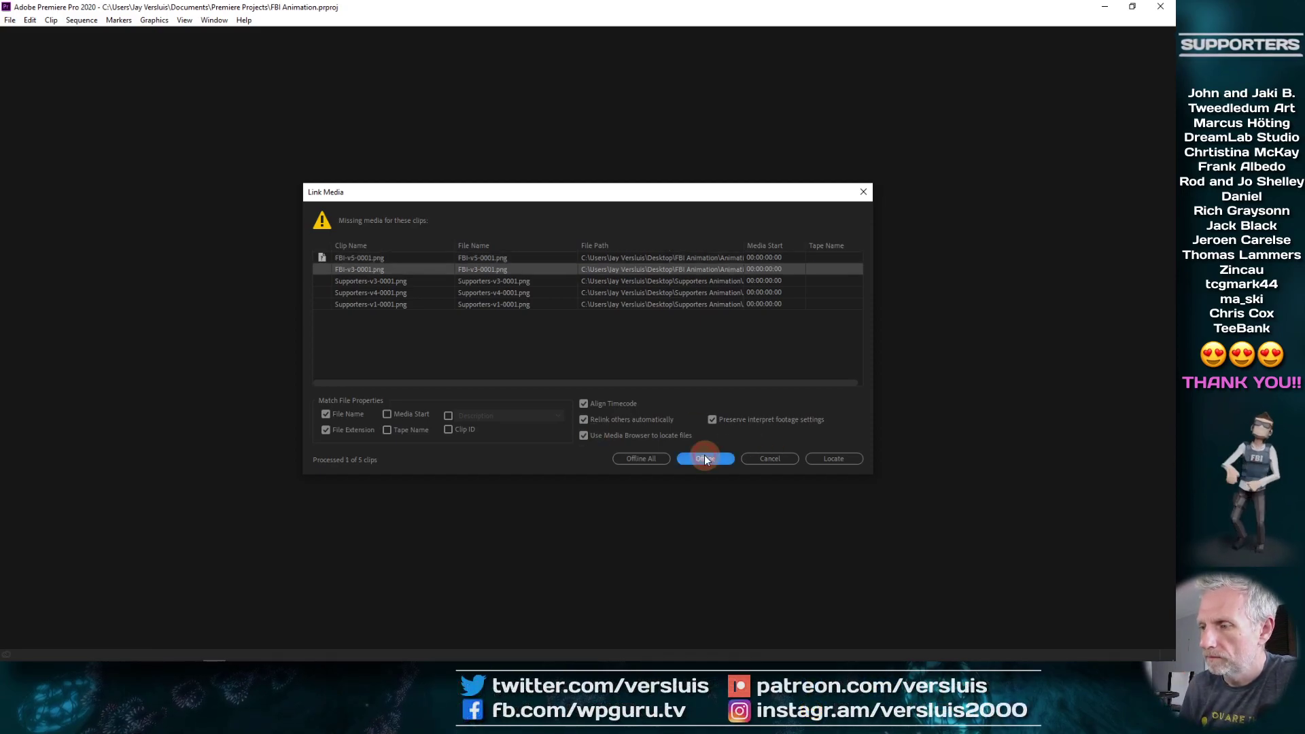
pyautogui.click(641, 458)
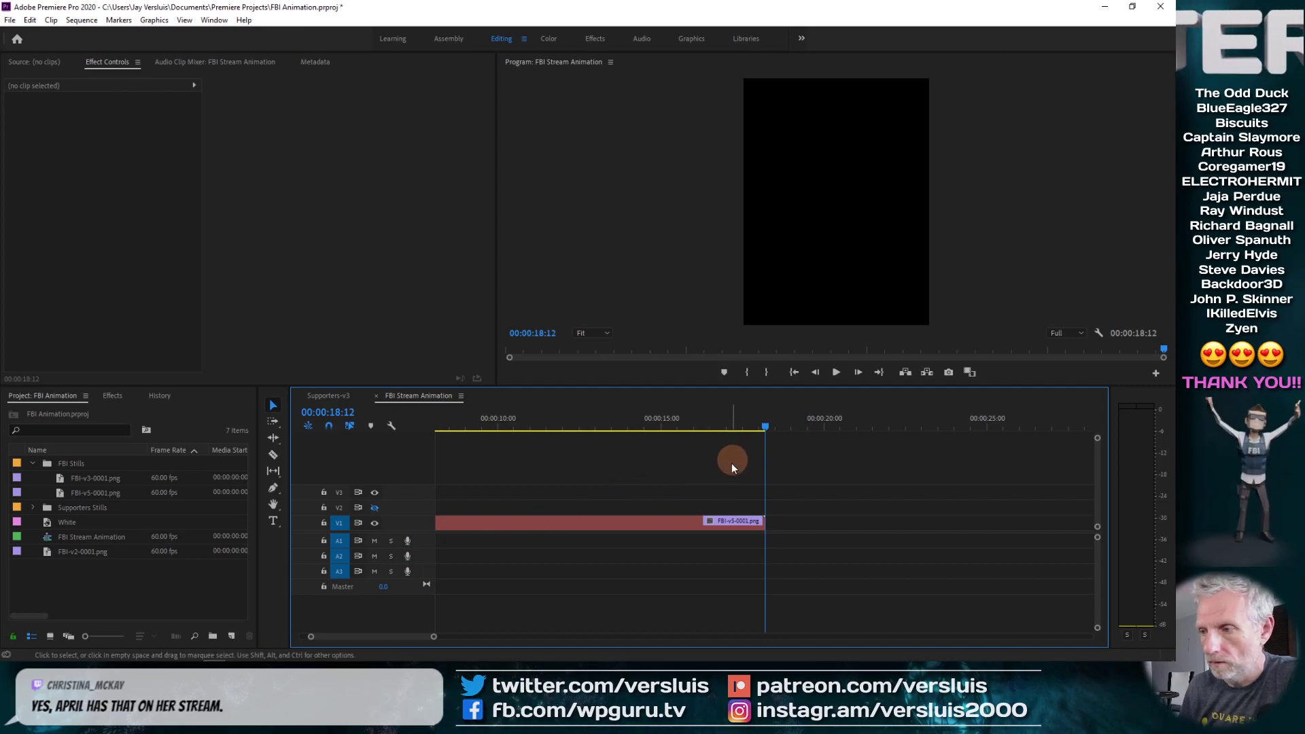
# - Scrub through the FBI Stream Animation sequence from its end back to its first seconds
pyautogui.moveTo(723, 426); pyautogui.dragTo(574, 427)
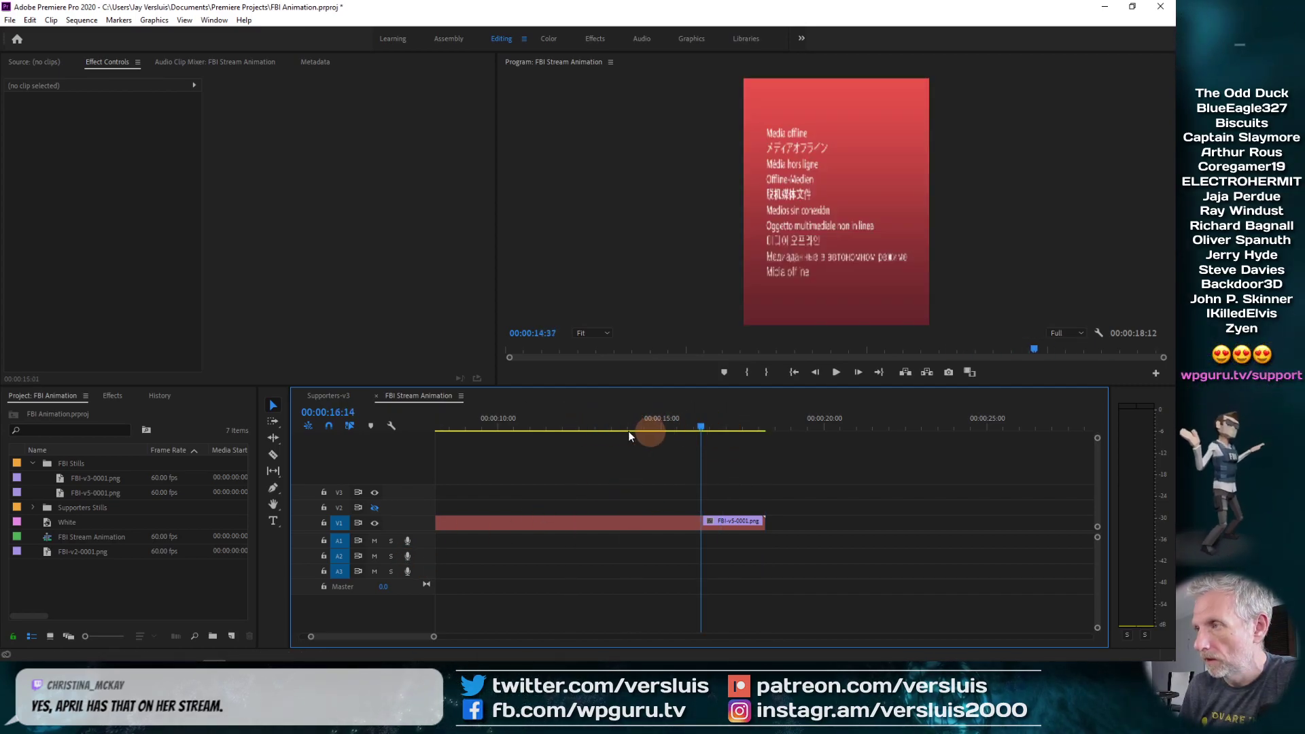
pyautogui.moveTo(427, 635); pyautogui.dragTo(381, 643)
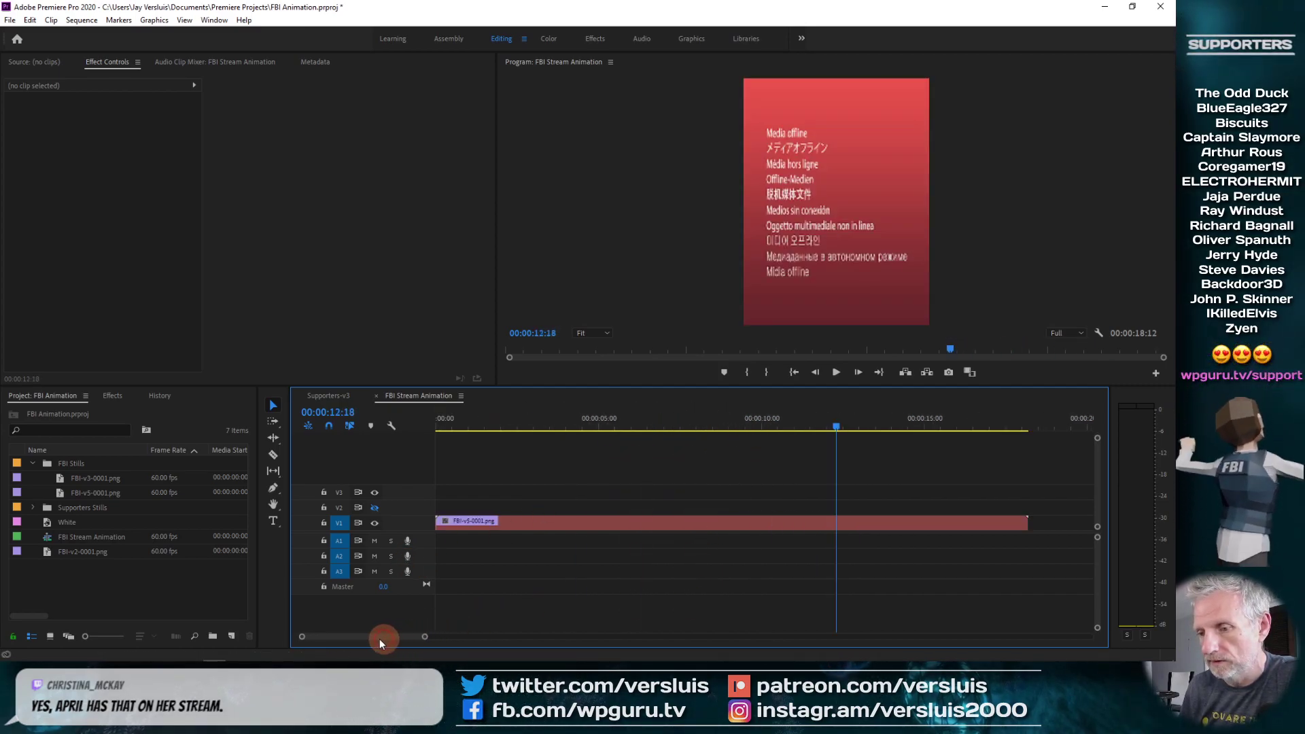
pyautogui.moveTo(512, 431); pyautogui.dragTo(580, 428)
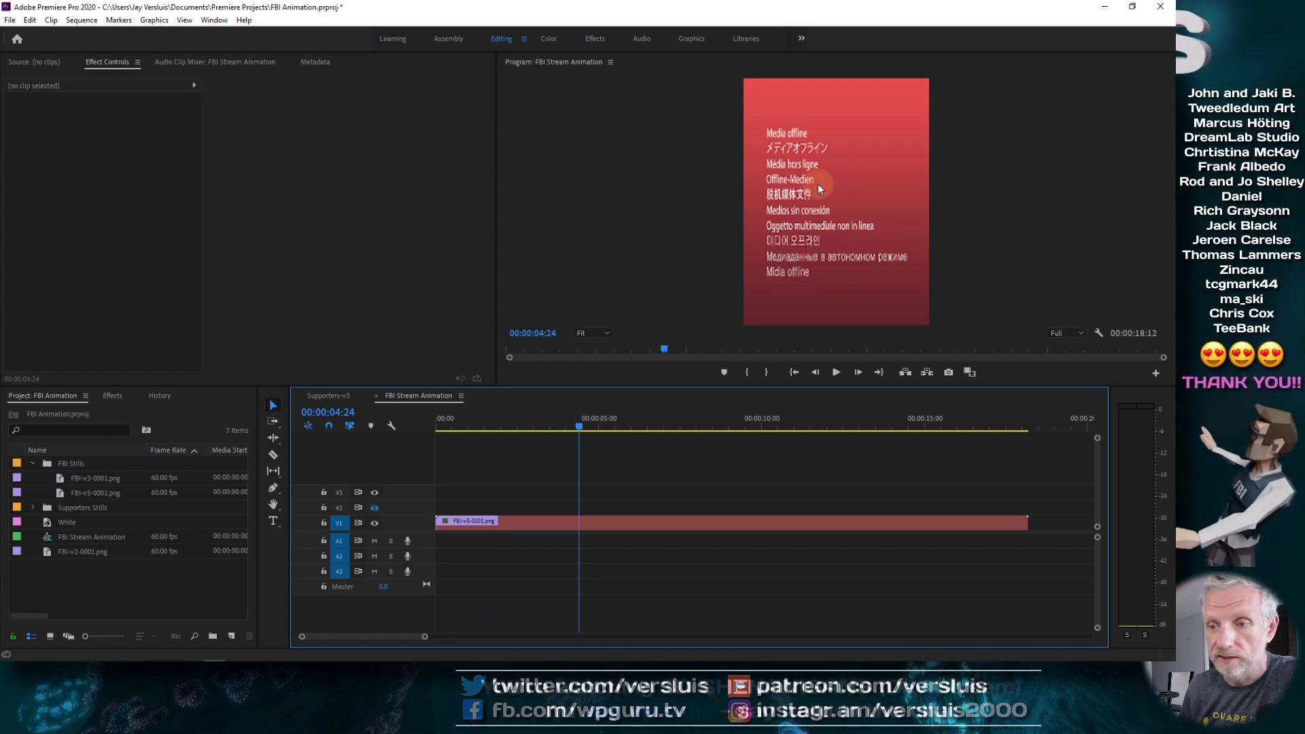
pyautogui.click(579, 428)
pyautogui.moveTo(578, 428); pyautogui.dragTo(564, 428)
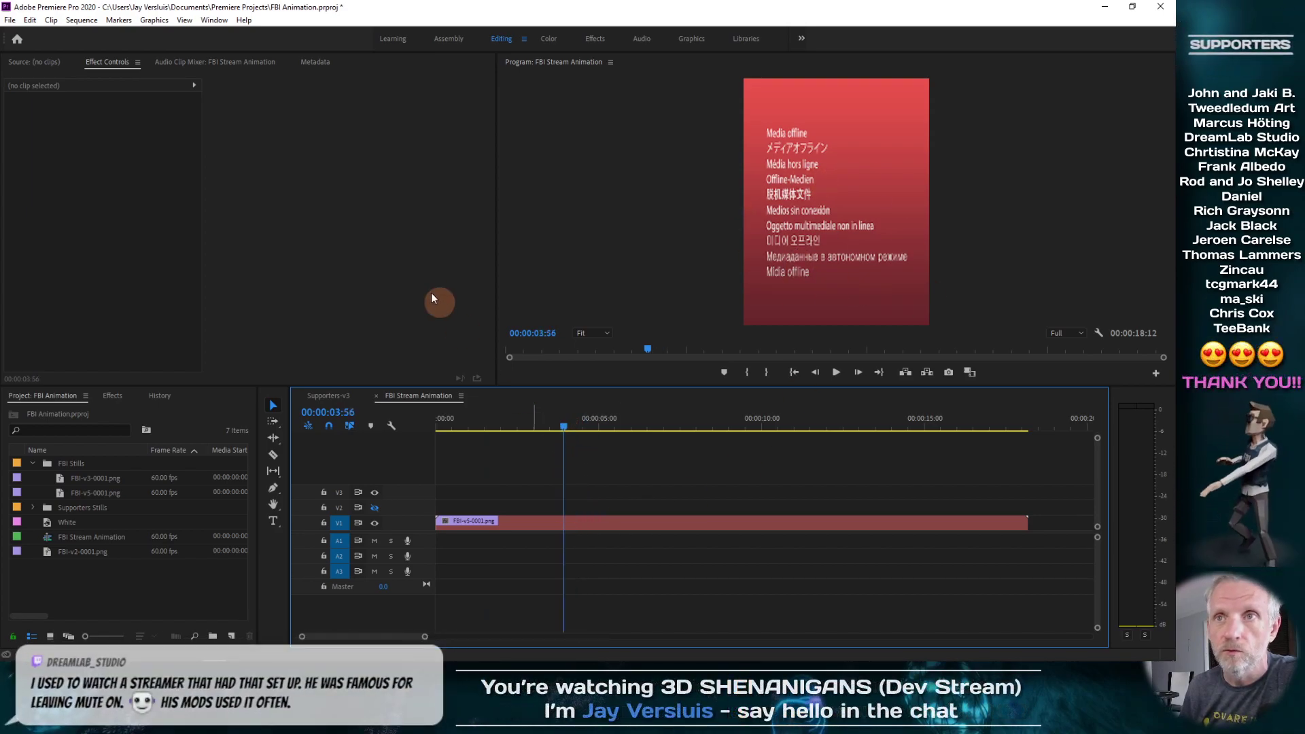
# - Open the export settings for the FBI Stream Animation sequence despite its offline media
pyautogui.click(14, 22)
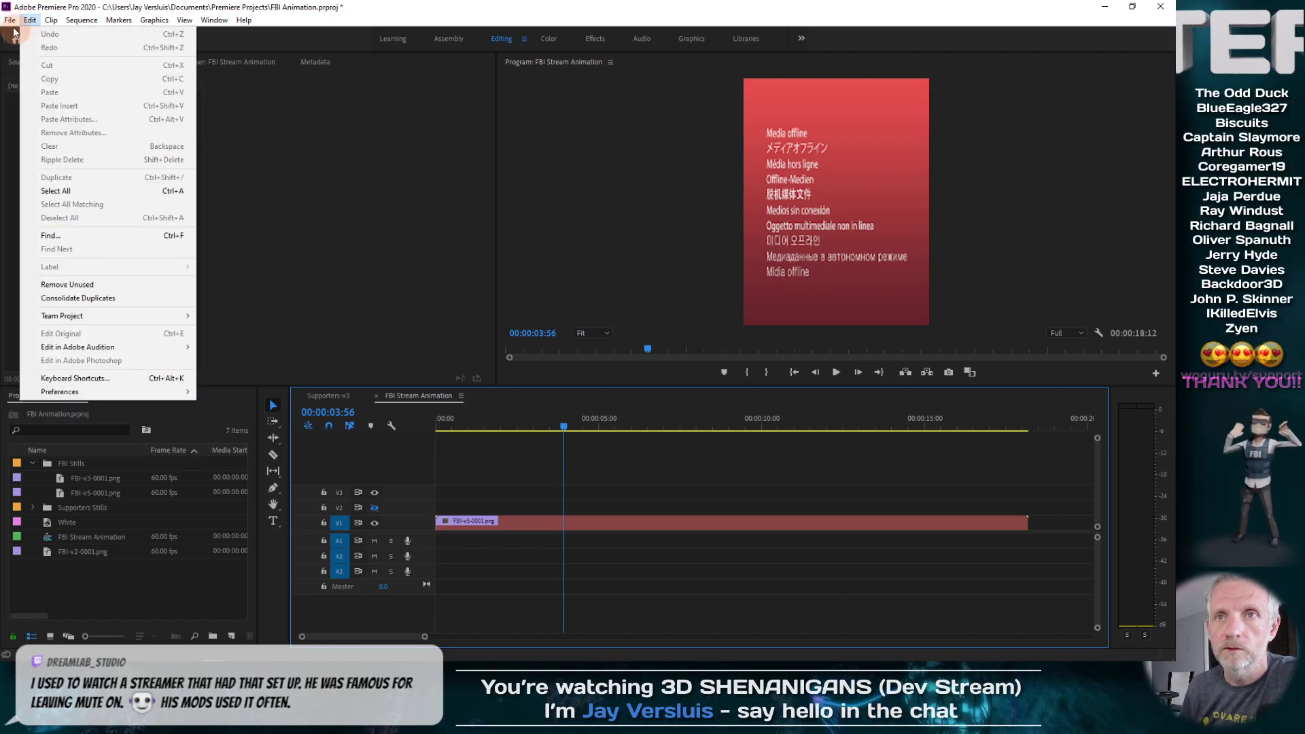
pyautogui.click(19, 88)
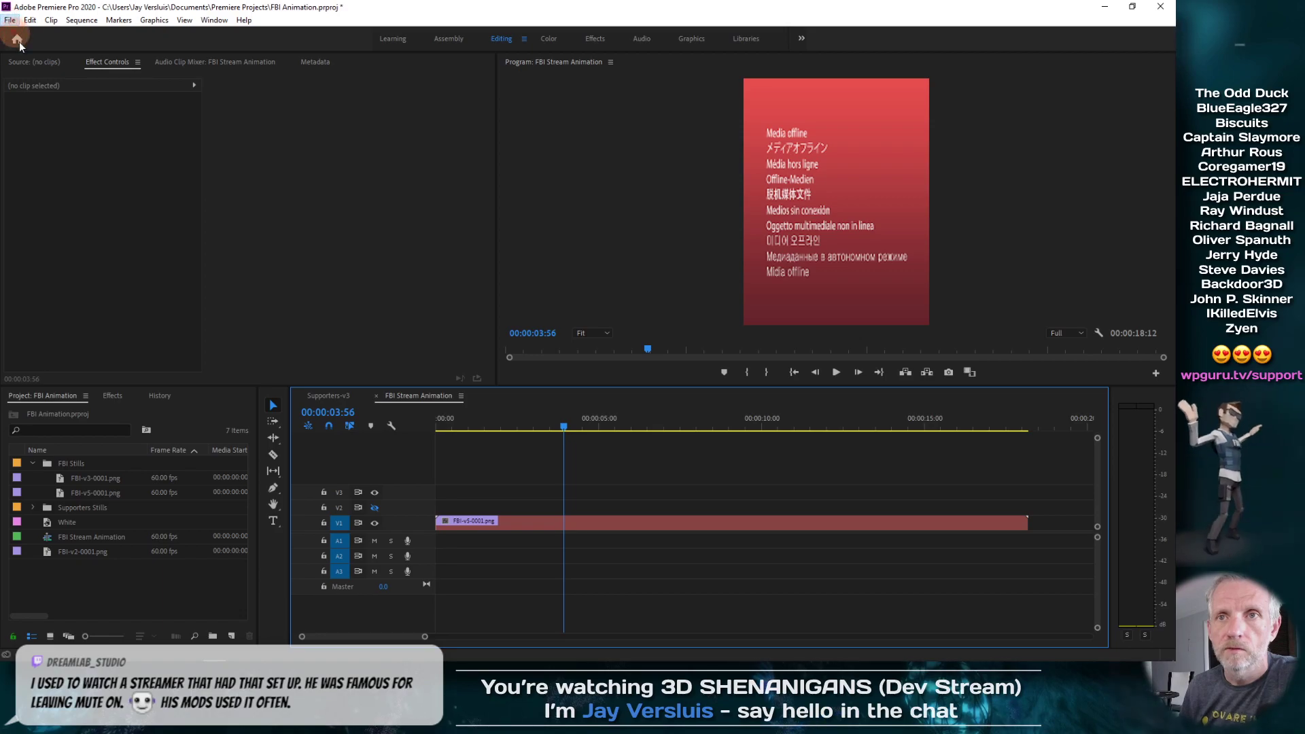
pyautogui.click(11, 21)
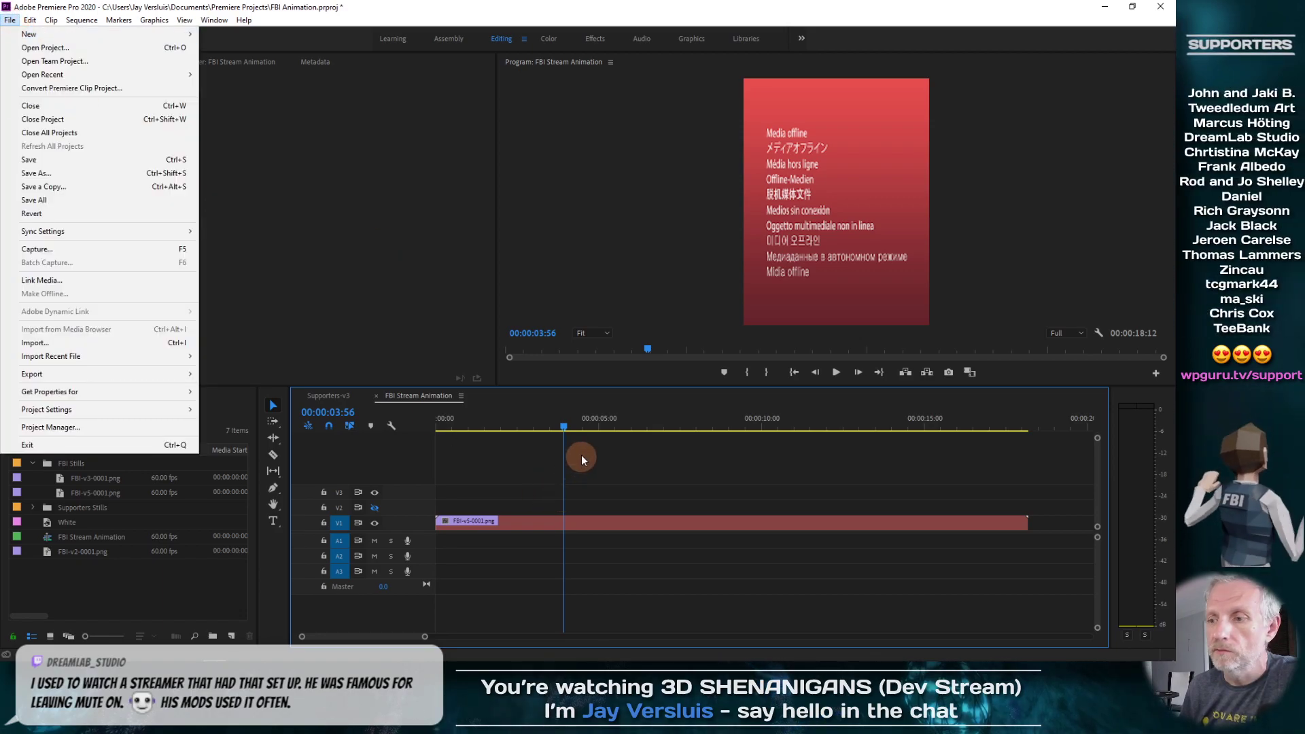
pyautogui.click(581, 456)
pyautogui.click(569, 422)
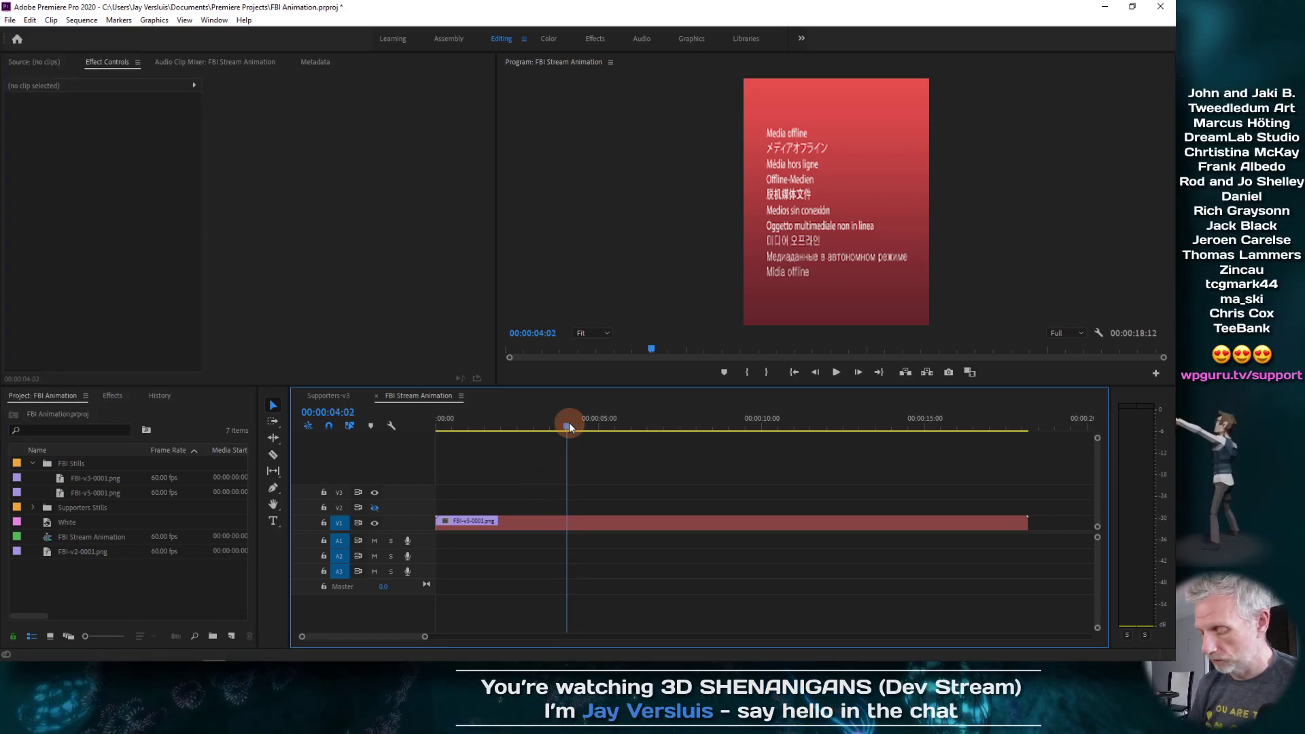
pyautogui.hotkey('ctrl', 'm')
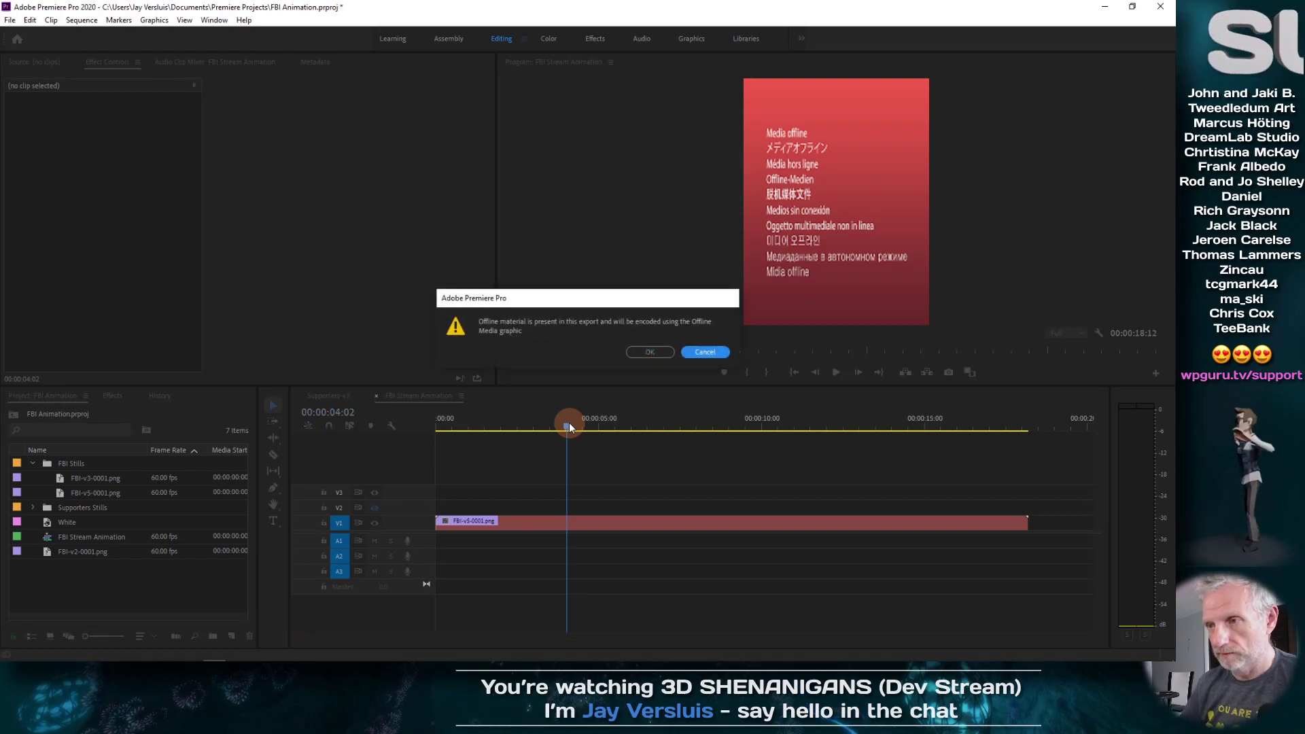
pyautogui.click(706, 351)
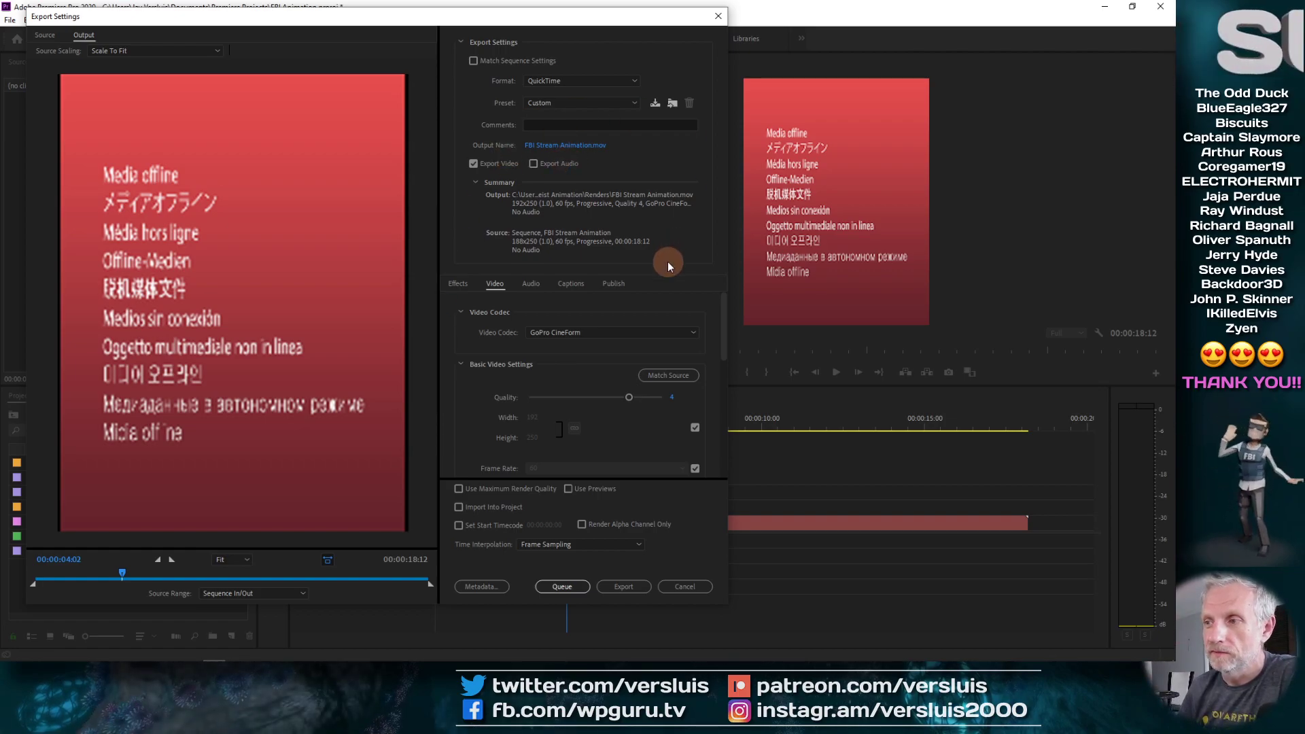
# - Review the available QuickTime video codecs in the export settings, keeping GoPro CineForm, and cancel the export
pyautogui.click(694, 332)
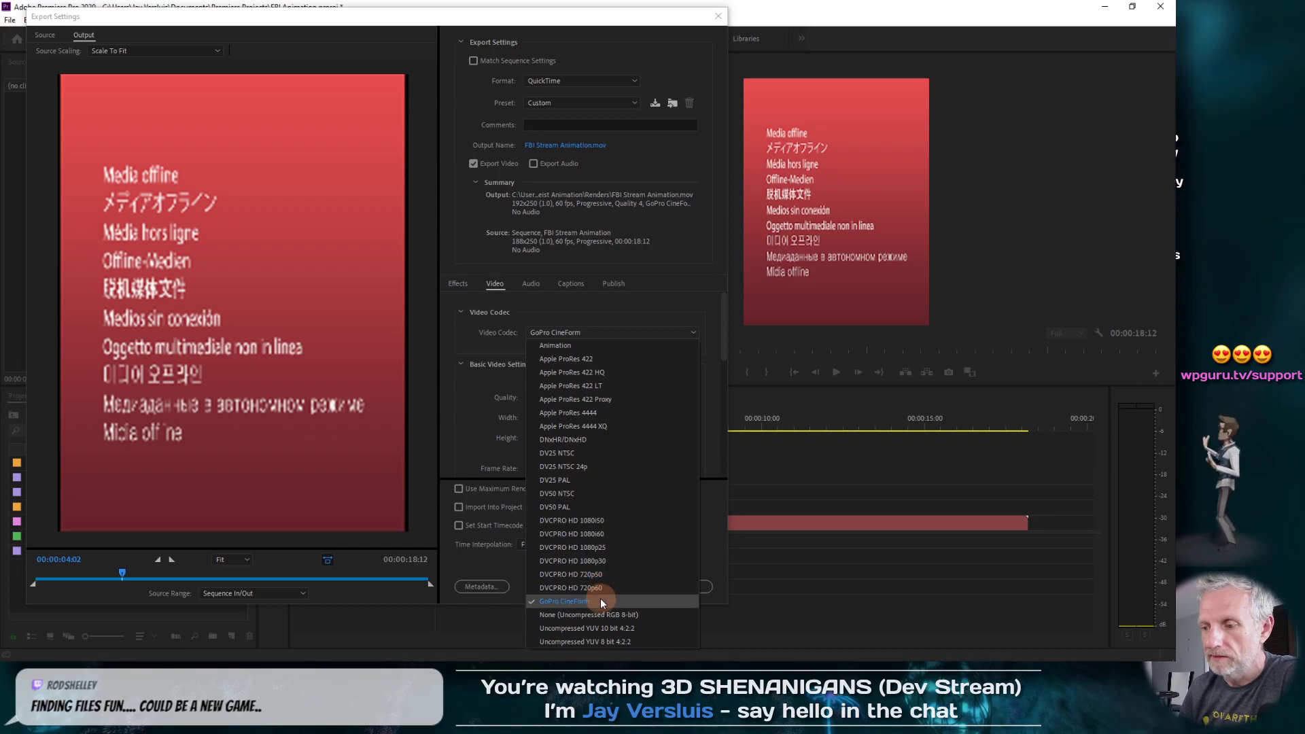
pyautogui.click(692, 319)
pyautogui.click(586, 532)
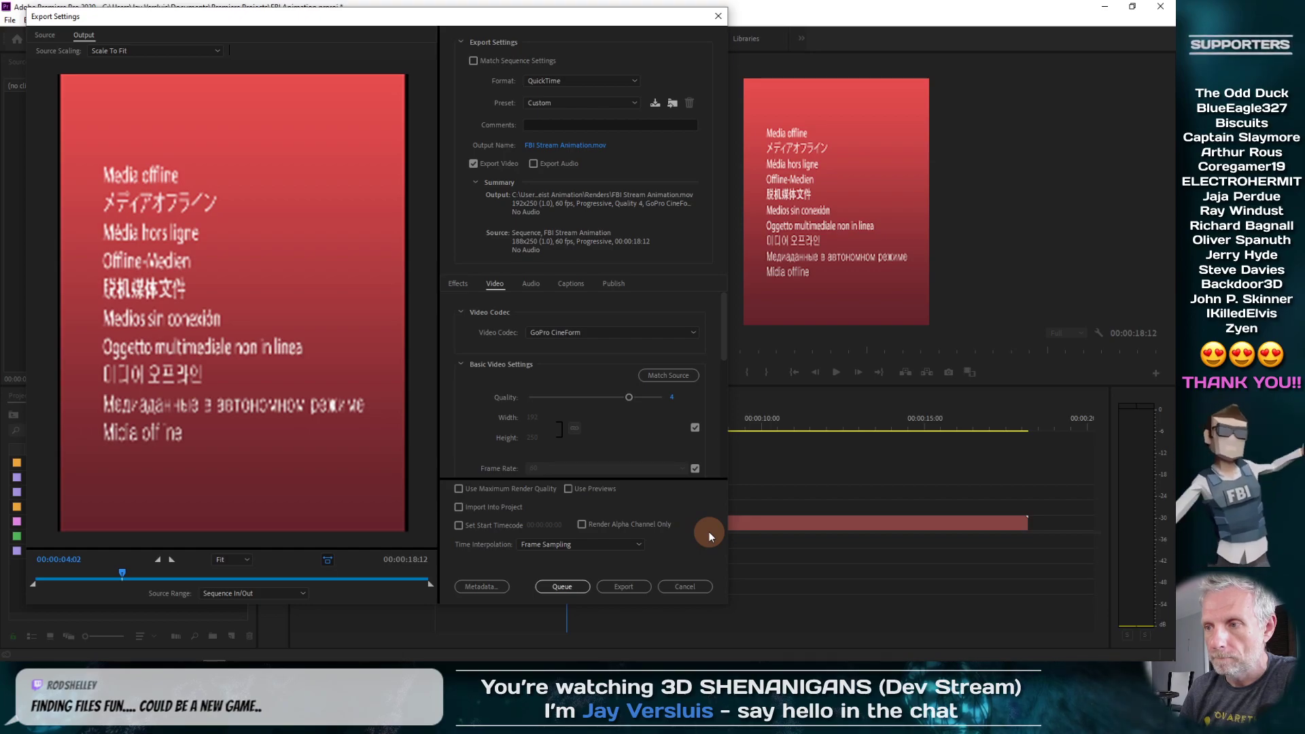
pyautogui.moveTo(717, 311)
pyautogui.mouseDown()
pyautogui.moveTo(728, 370)
pyautogui.moveTo(610, 381)
pyautogui.moveTo(717, 395)
pyautogui.moveTo(728, 316)
pyautogui.mouseUp()
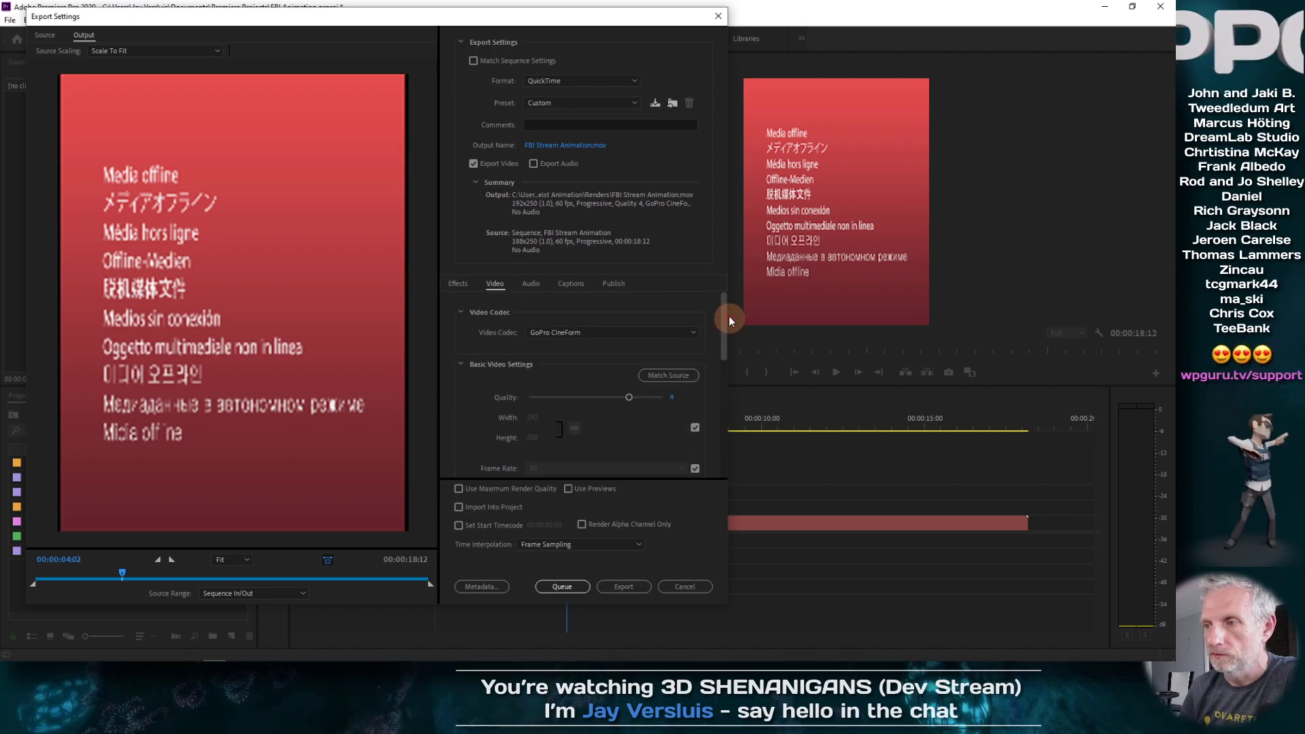
pyautogui.click(687, 585)
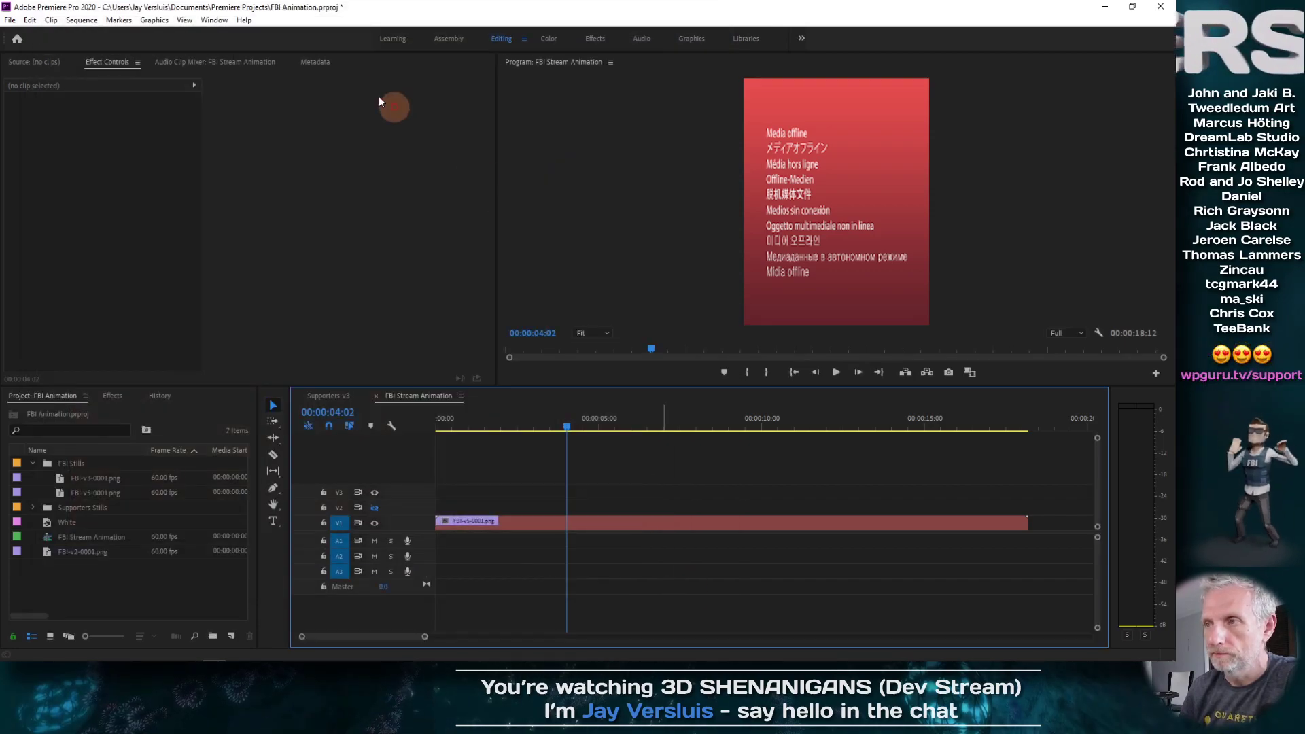
# - Close the FBI Animation project
pyautogui.click(13, 21)
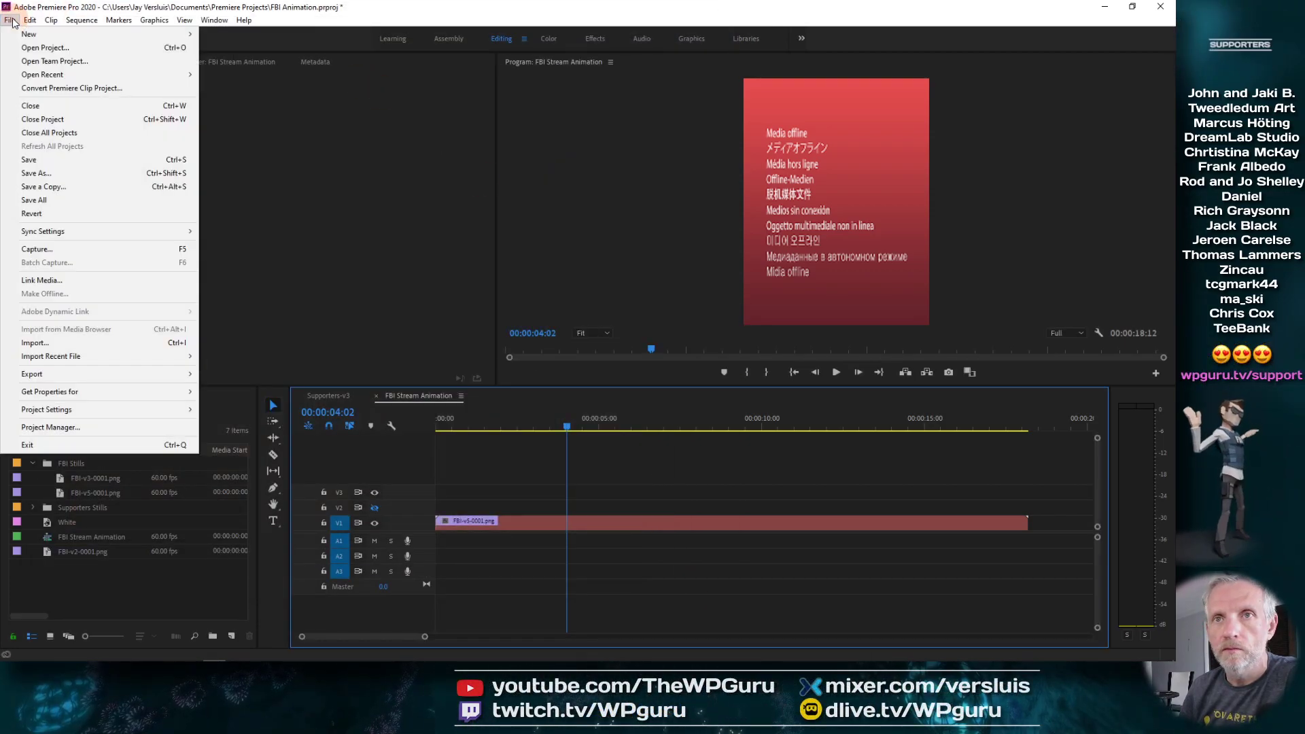
pyautogui.click(68, 121)
pyautogui.click(586, 347)
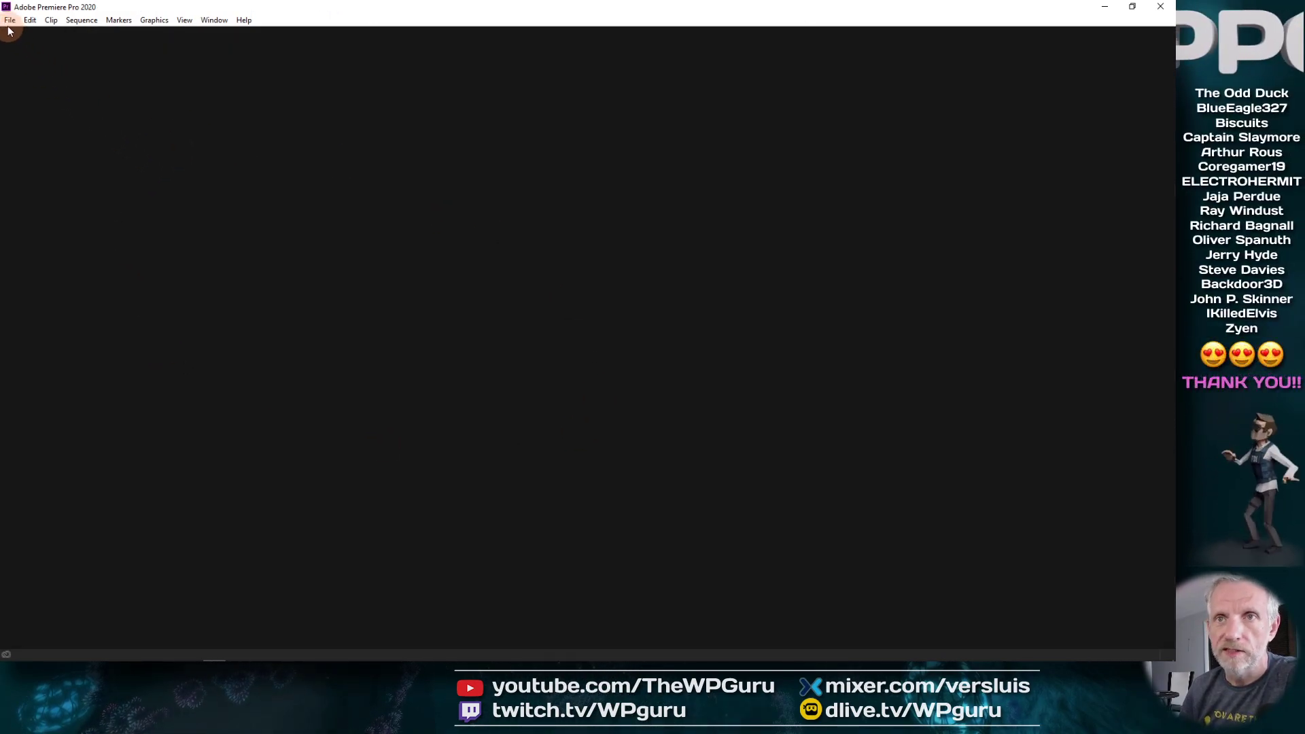
# - Start a new project and browse to the Stream Animations folder for its location
pyautogui.click(10, 21)
pyautogui.moveTo(40, 34)
pyautogui.click(252, 42)
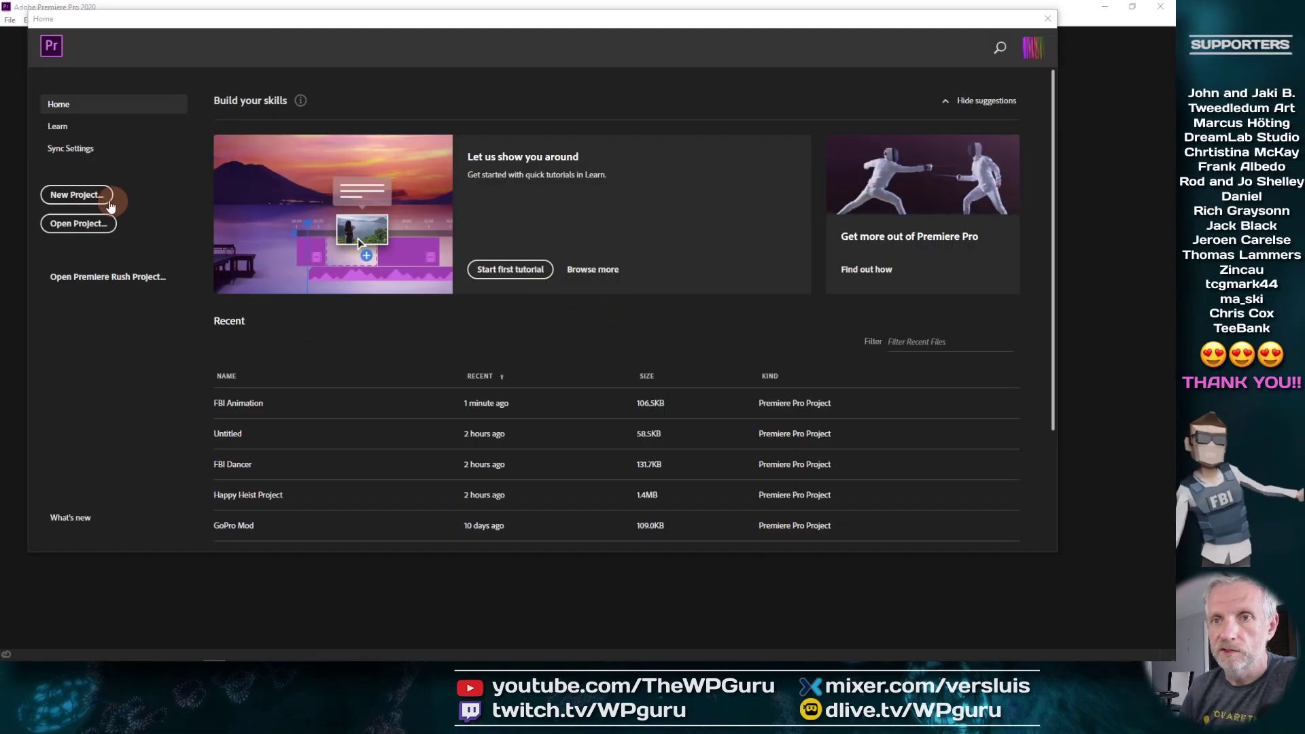
pyautogui.click(109, 204)
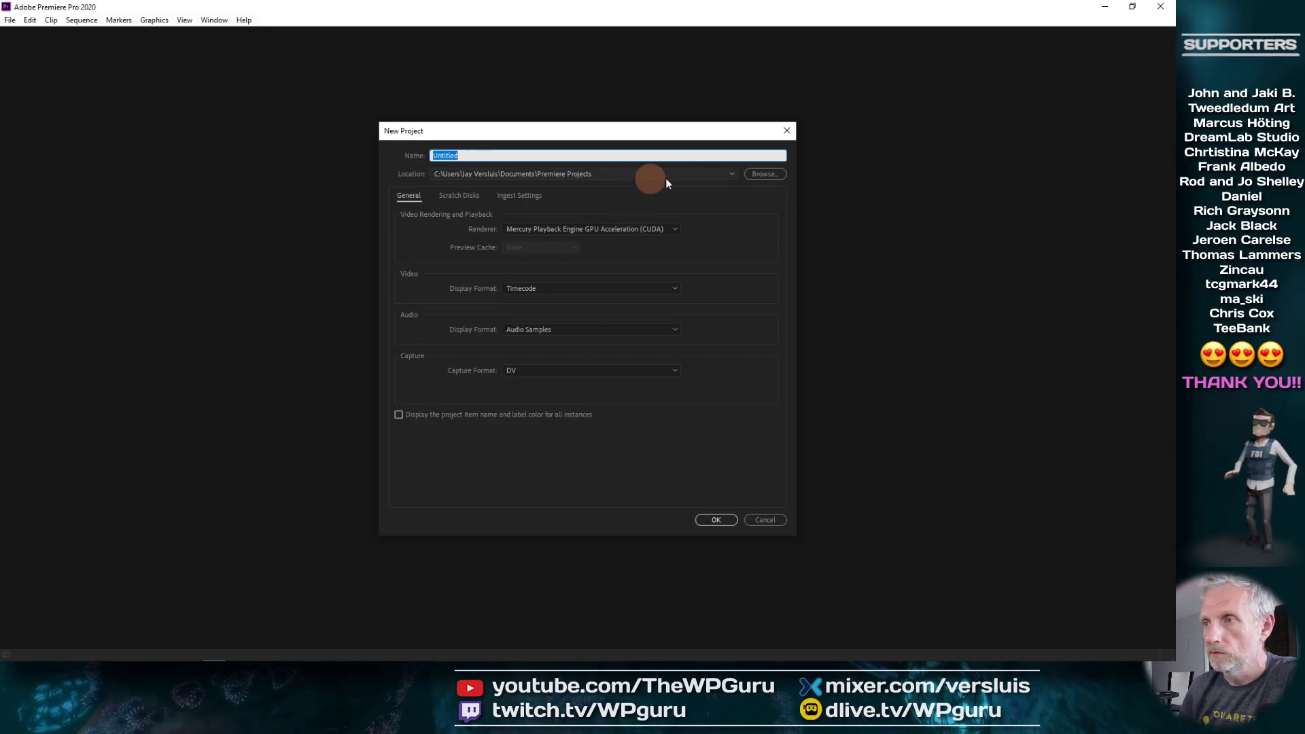
pyautogui.click(765, 174)
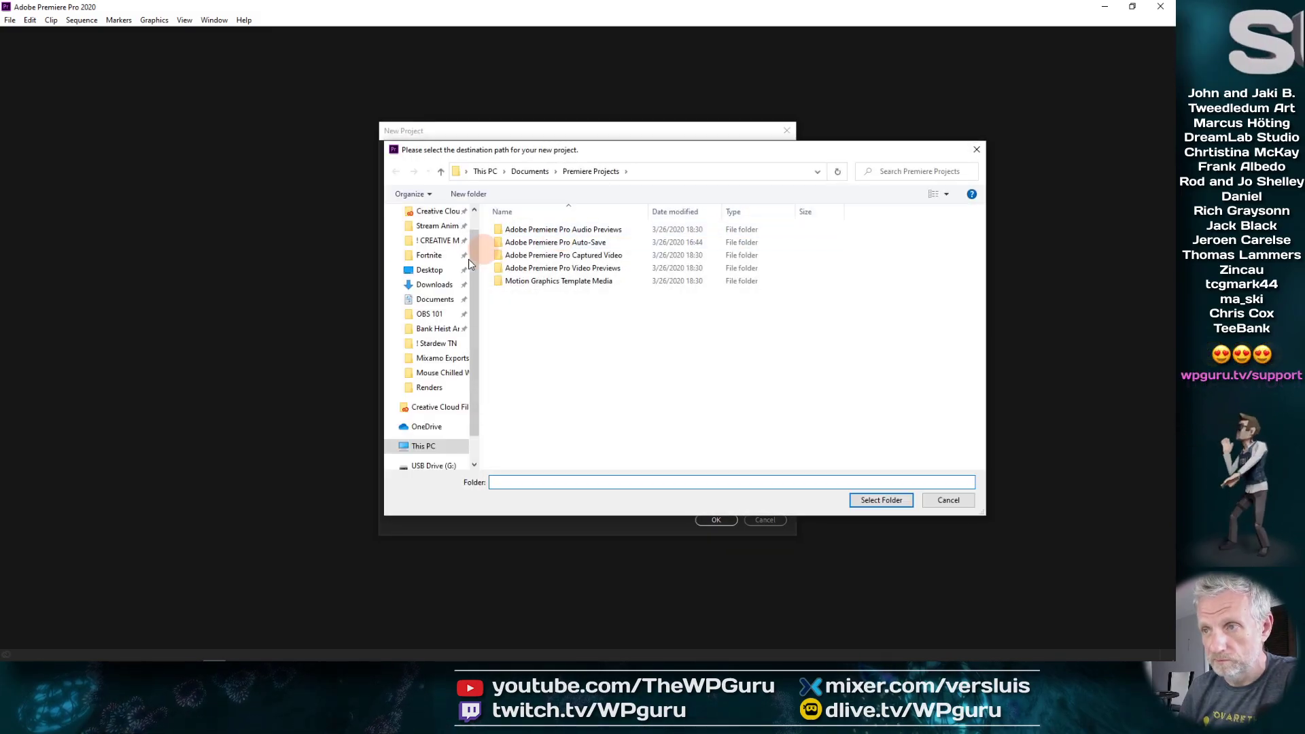
pyautogui.scroll(1, 448, 261)
pyautogui.click(442, 251)
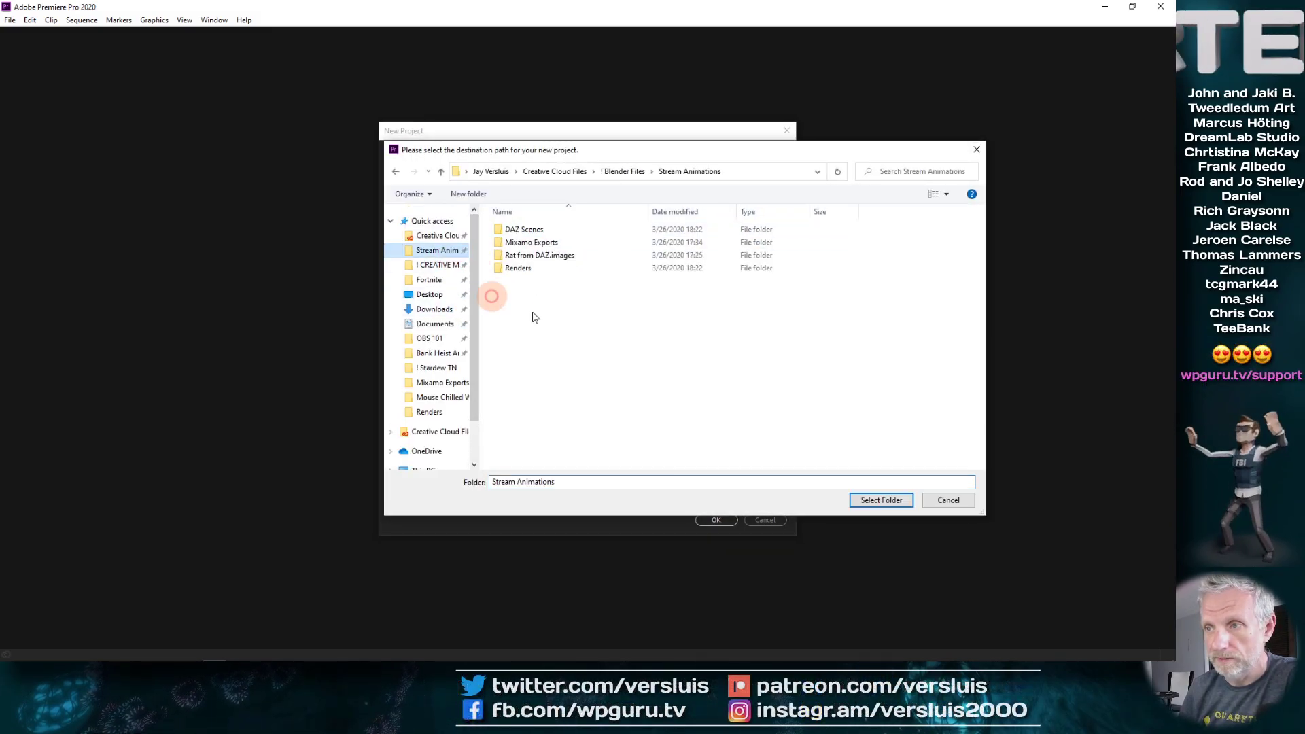
# - Create a folder named Premiere Projects inside Stream Animations and select it as the new project's location
pyautogui.rightClick(542, 332)
pyautogui.click(533, 461)
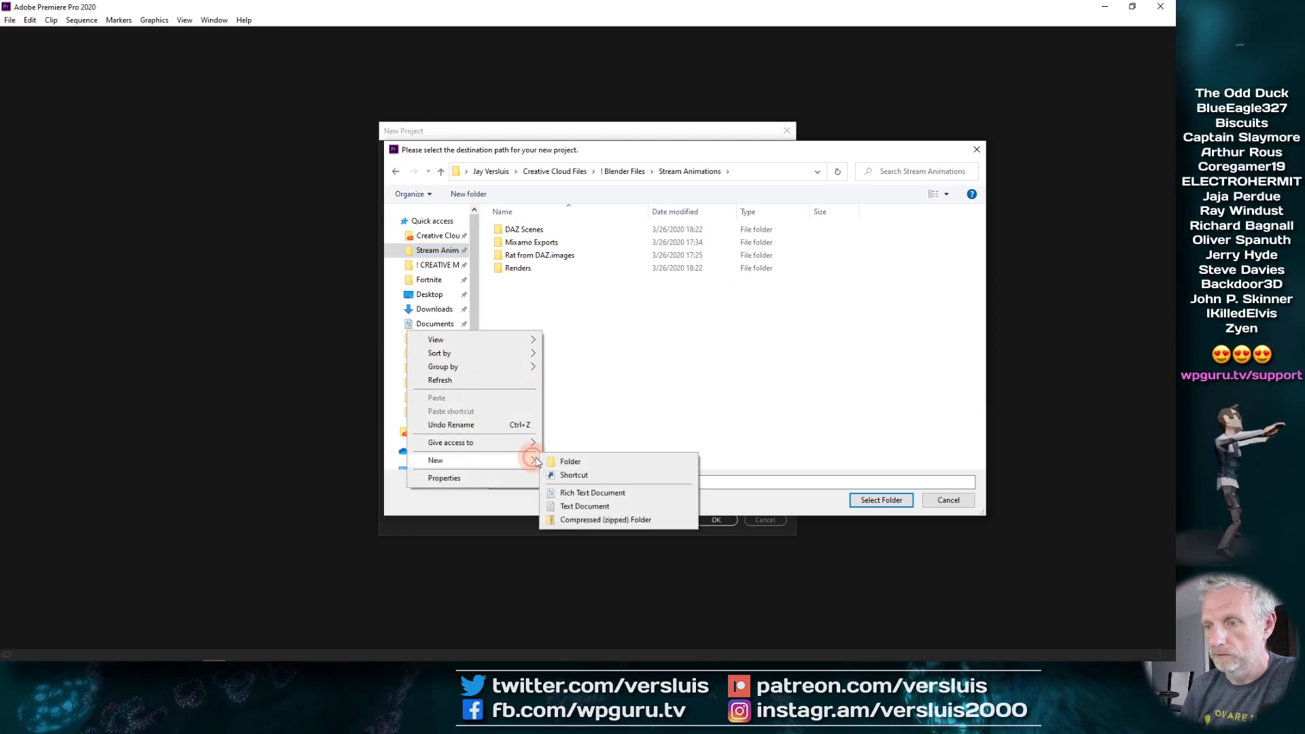
pyautogui.click(570, 462)
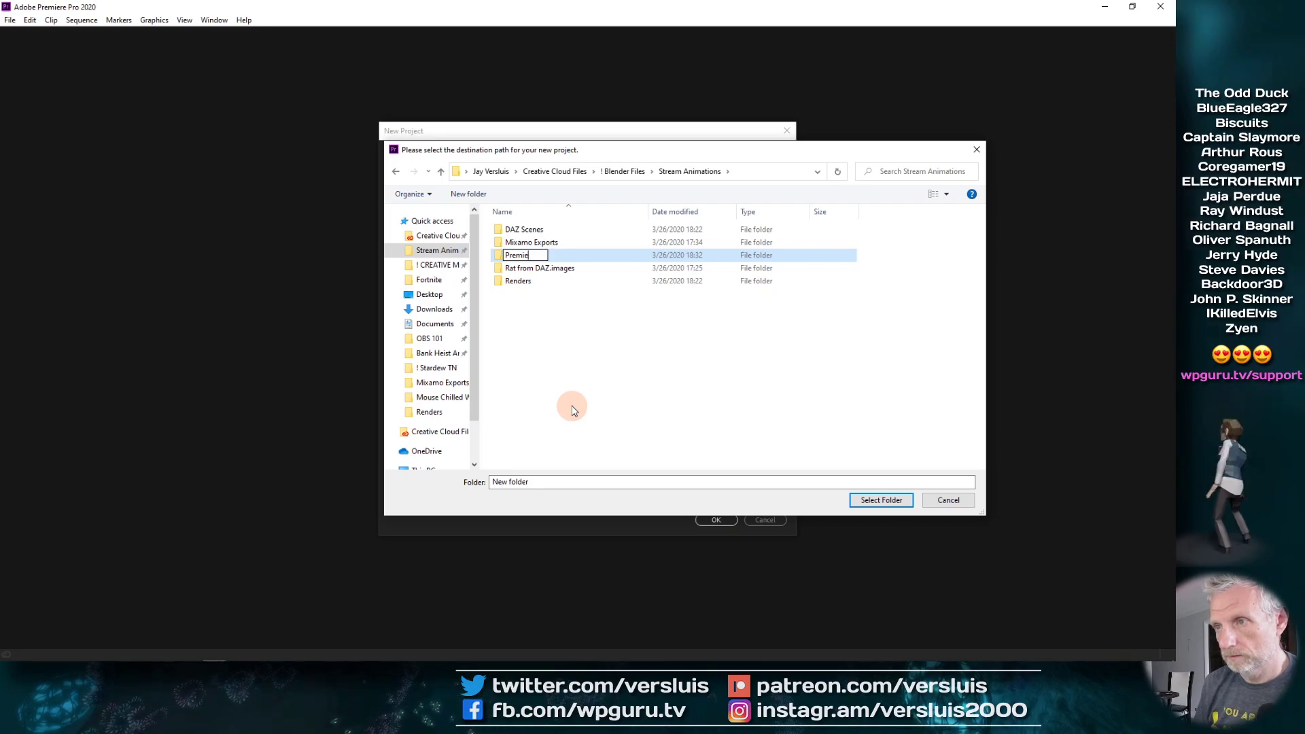
pyautogui.write('Premiere Projects')
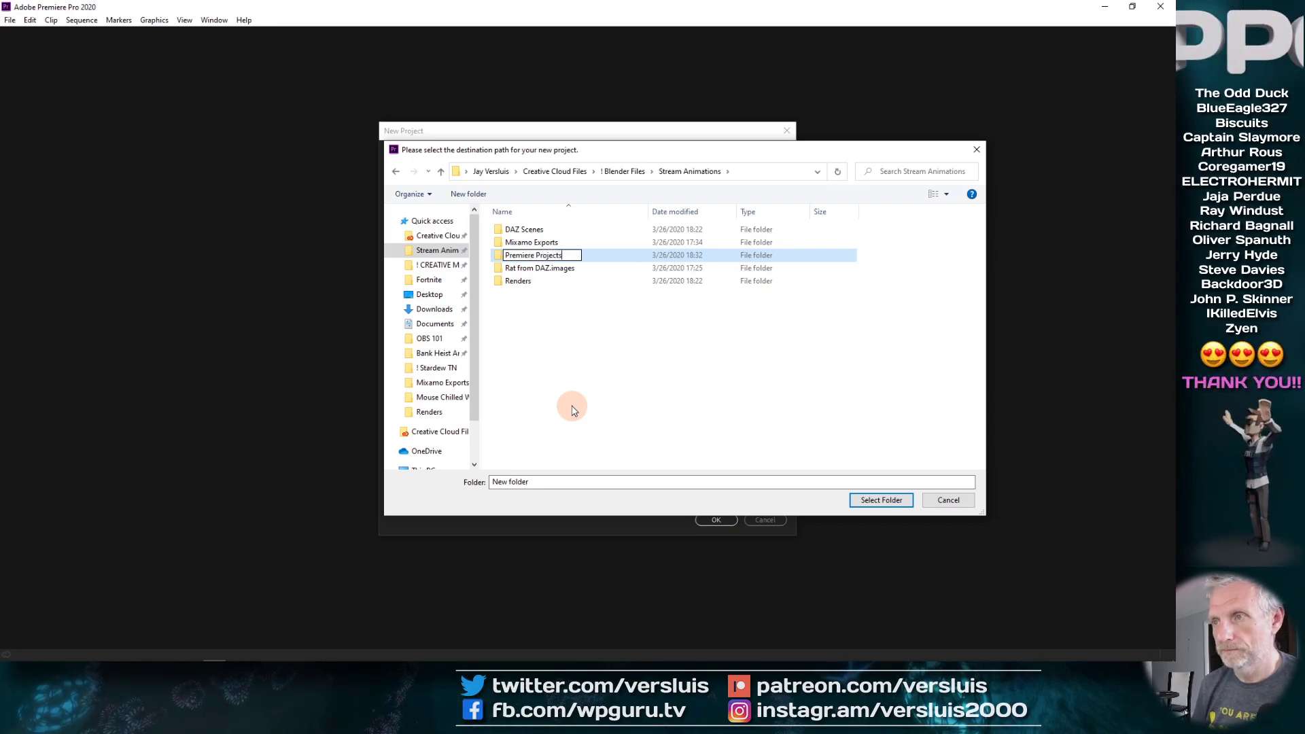
pyautogui.press('Return')
pyautogui.doubleClick(542, 256)
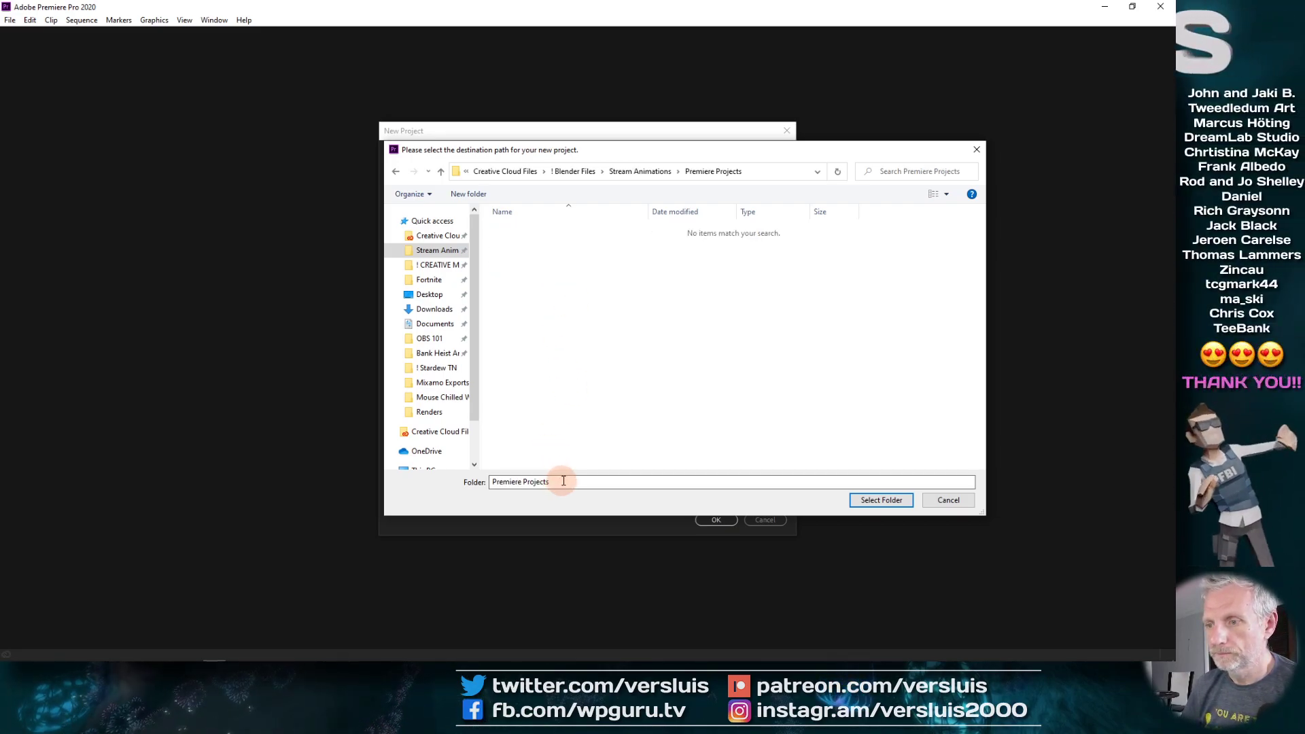
pyautogui.click(878, 498)
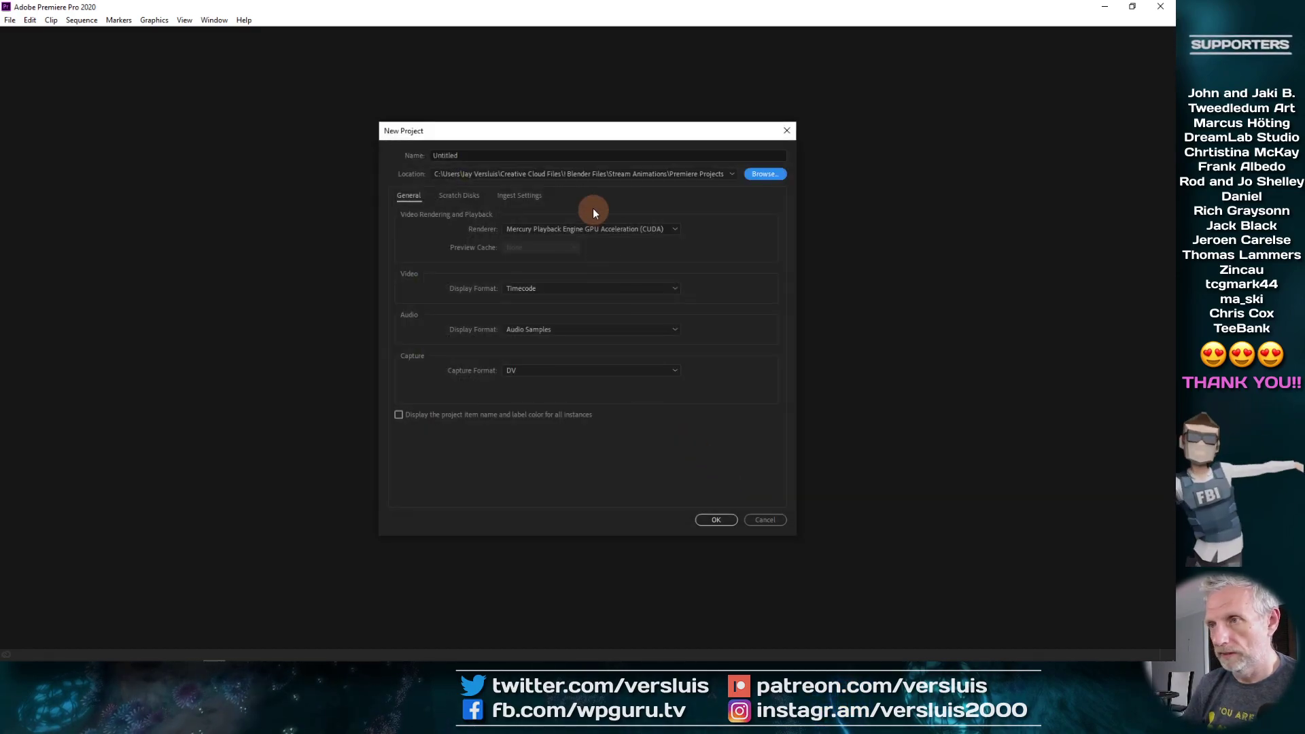
# - Name the new project Stream Animations and create it
pyautogui.click(415, 157)
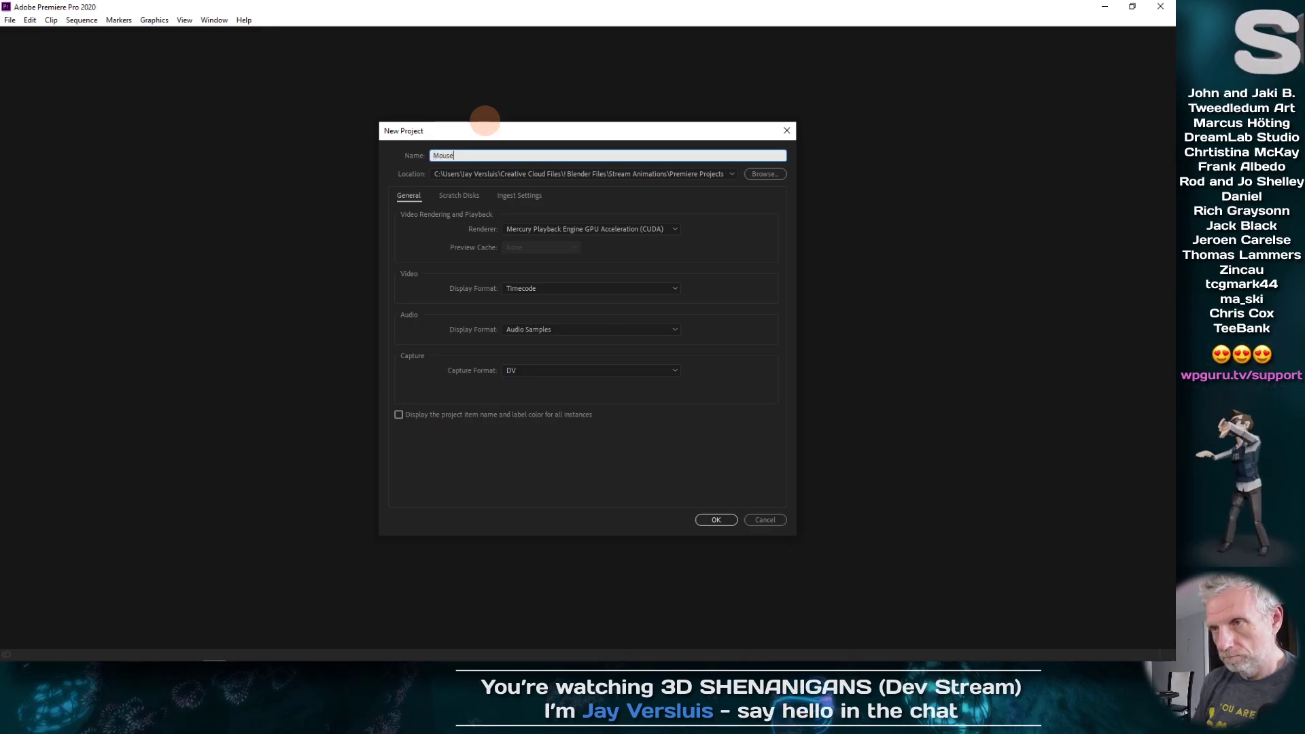
pyautogui.write('M')
pyautogui.press('BackSpace')
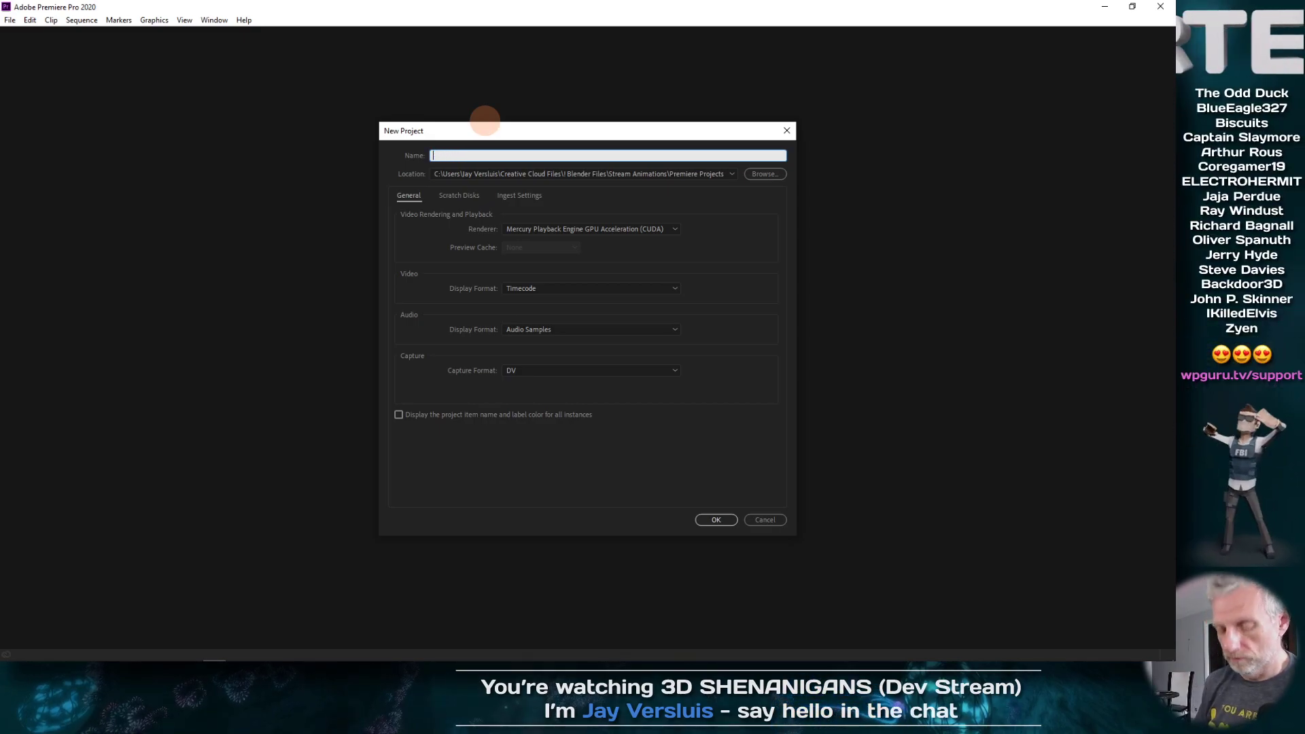
pyautogui.write('Stream ')
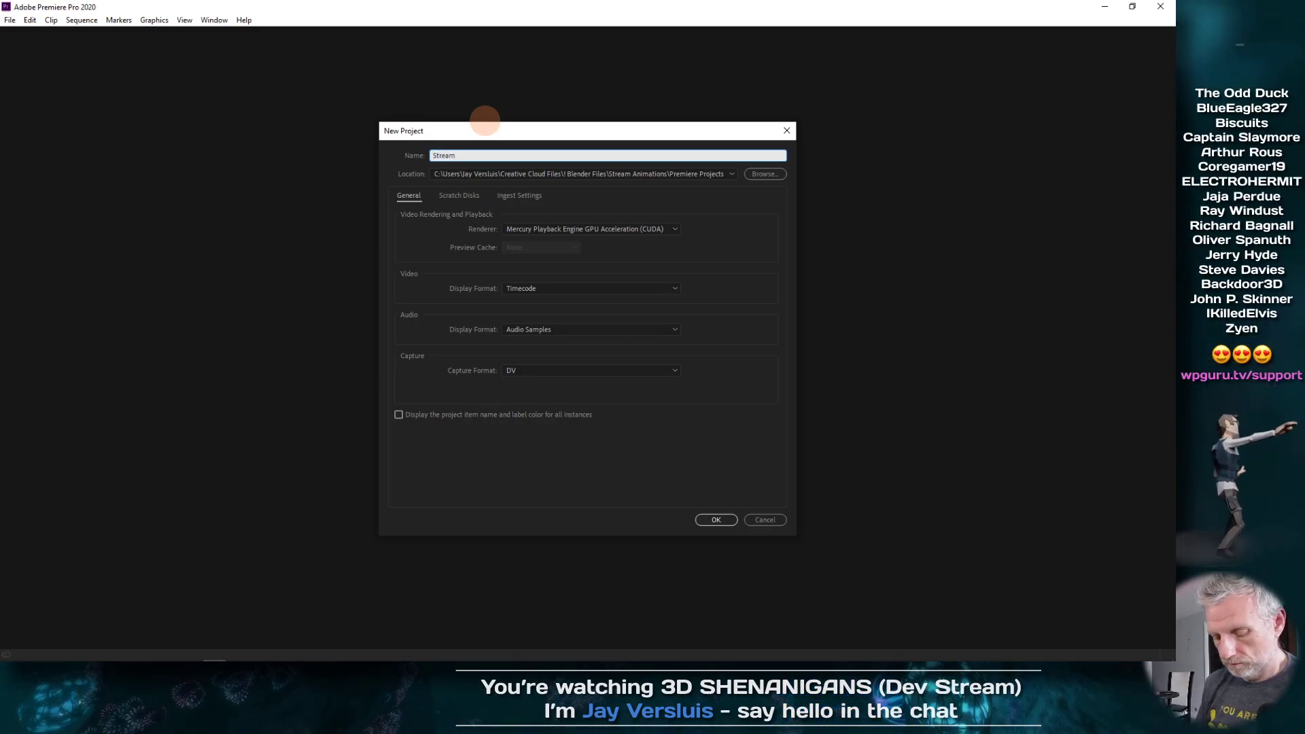
pyautogui.write('Animations')
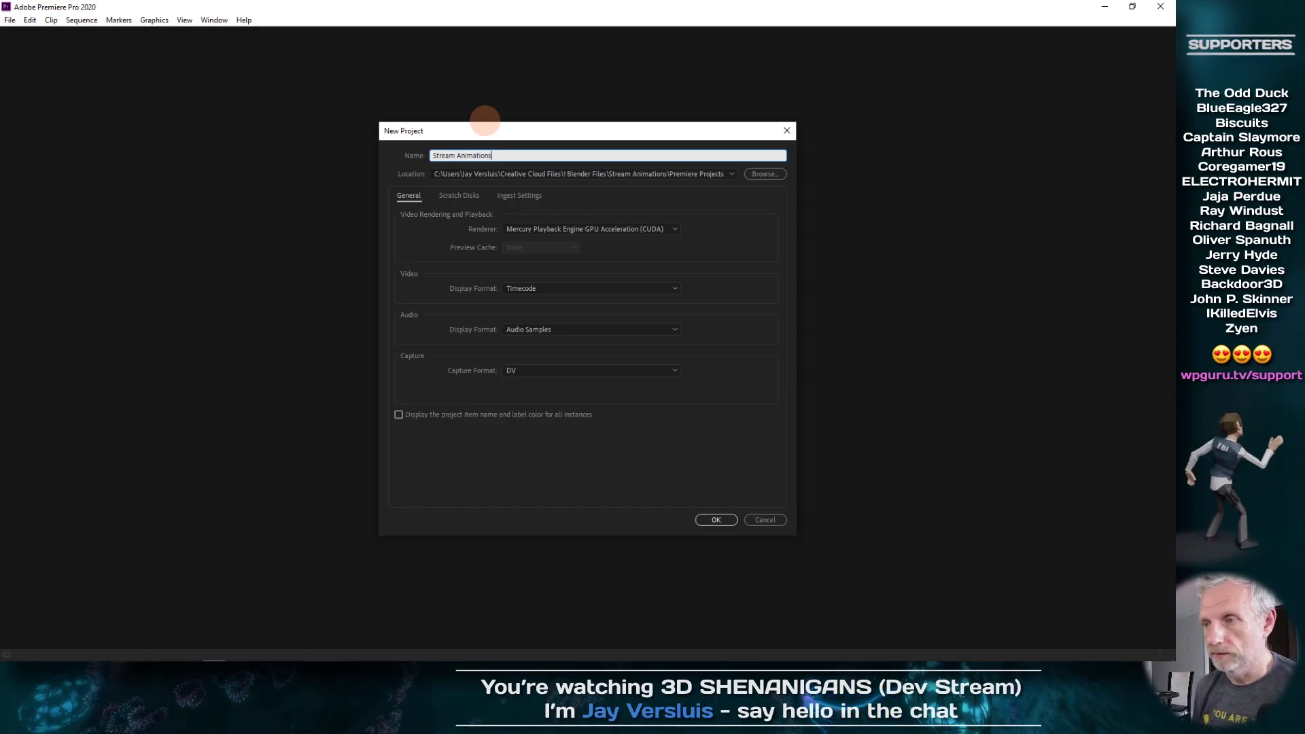
pyautogui.press('Return')
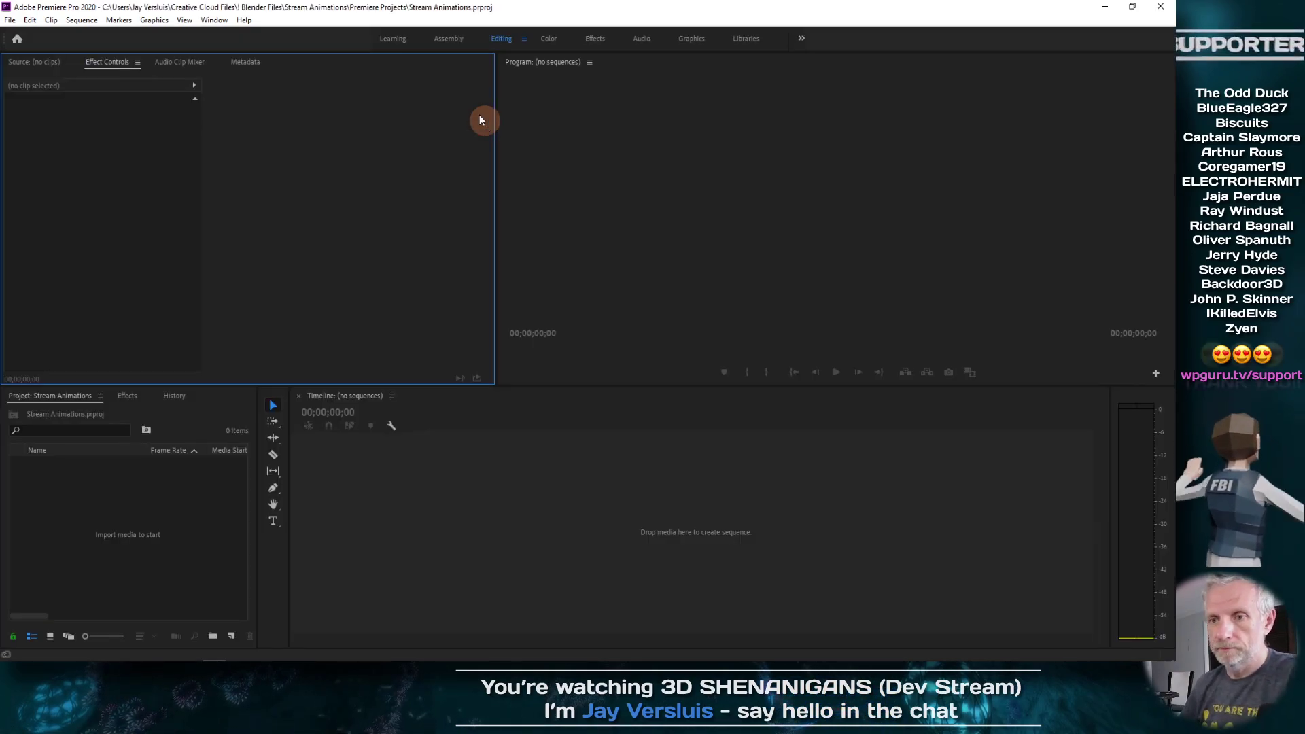
# - Import the Mouse Chilled Walk renders as an image sequence starting from Mouse-Chilled-v1-000.png
pyautogui.rightClick(100, 515)
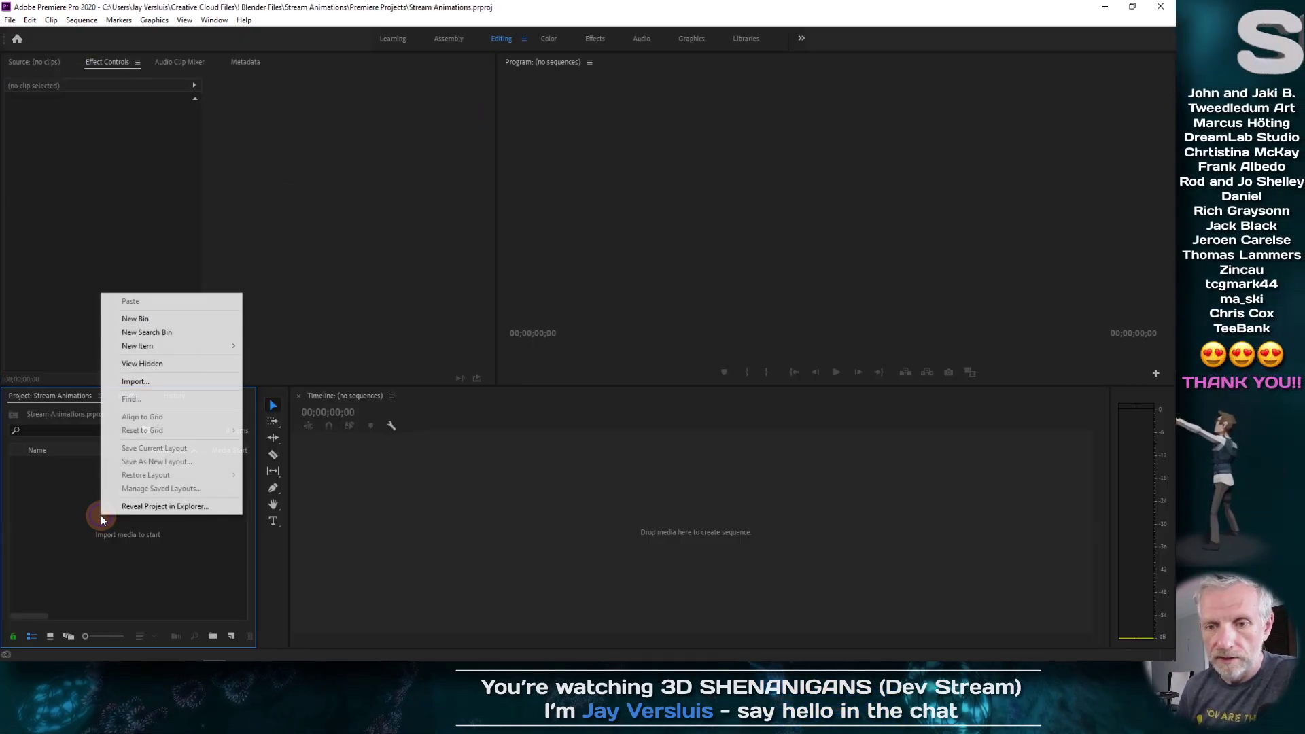
pyautogui.click(143, 381)
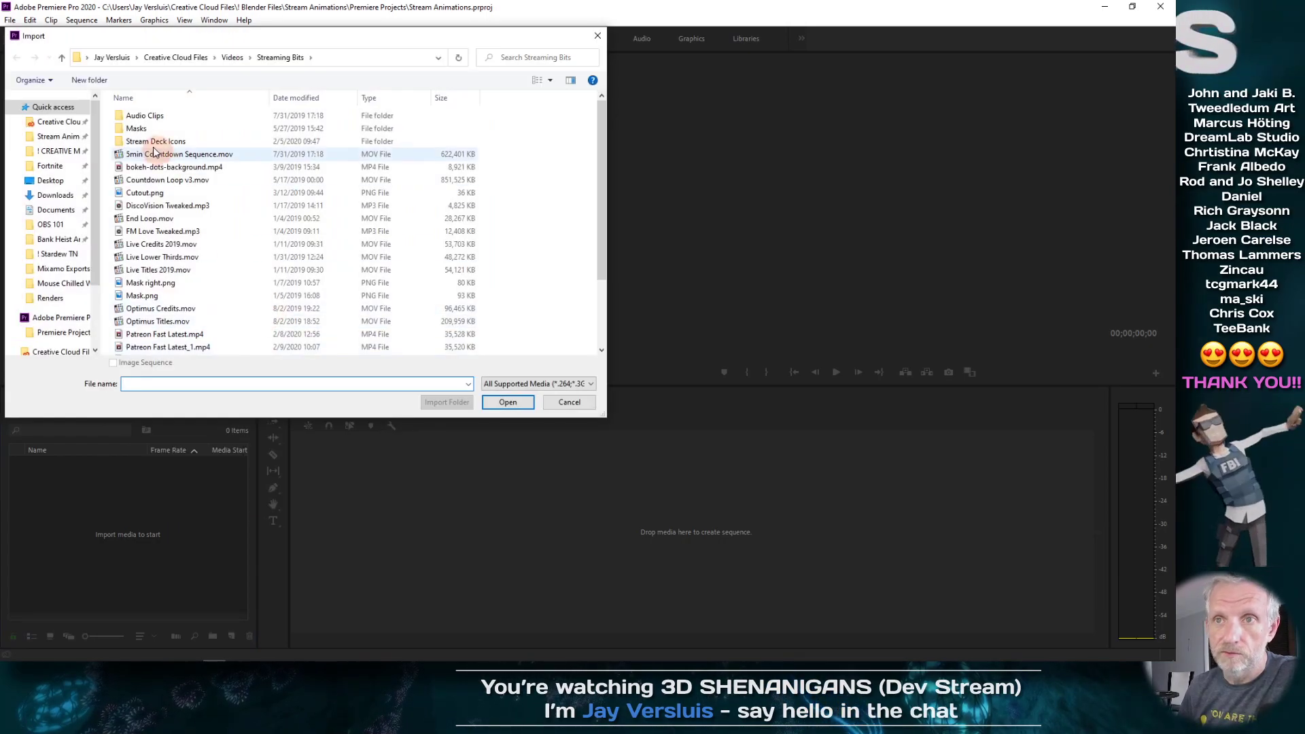
pyautogui.click(54, 136)
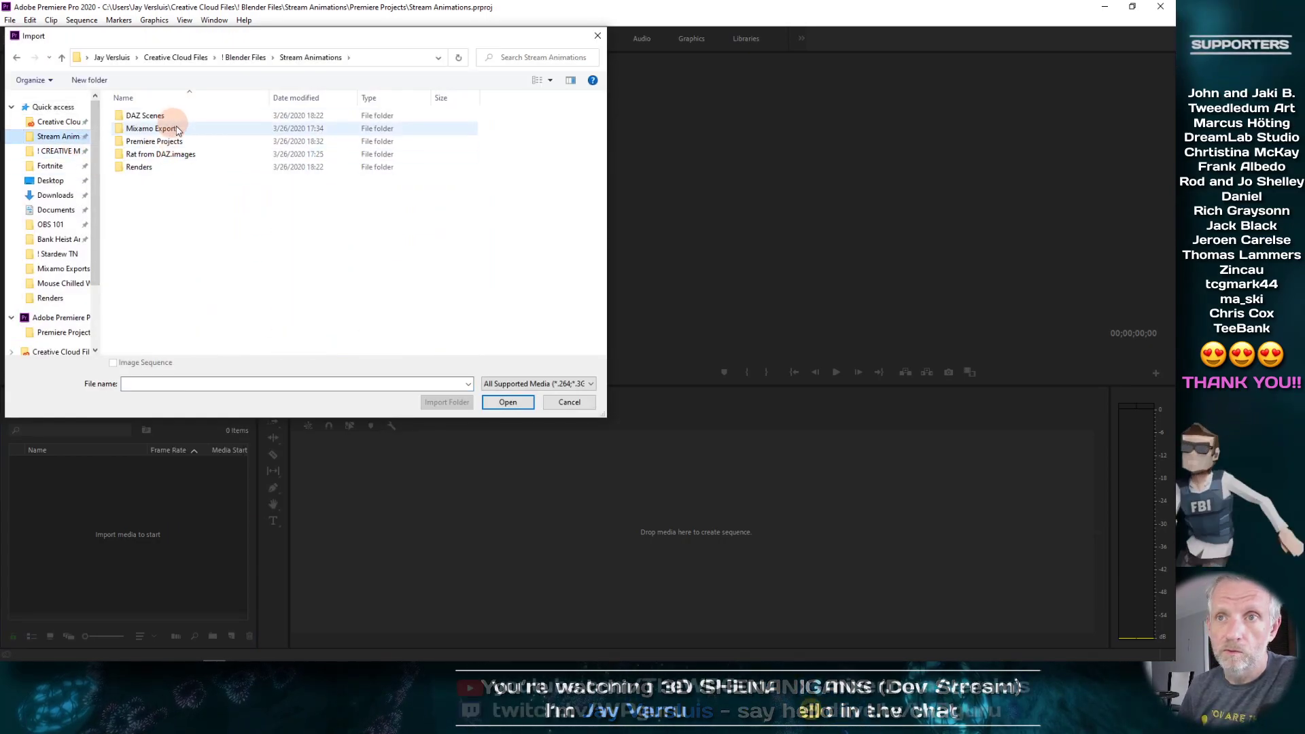
pyautogui.doubleClick(163, 167)
pyautogui.doubleClick(174, 114)
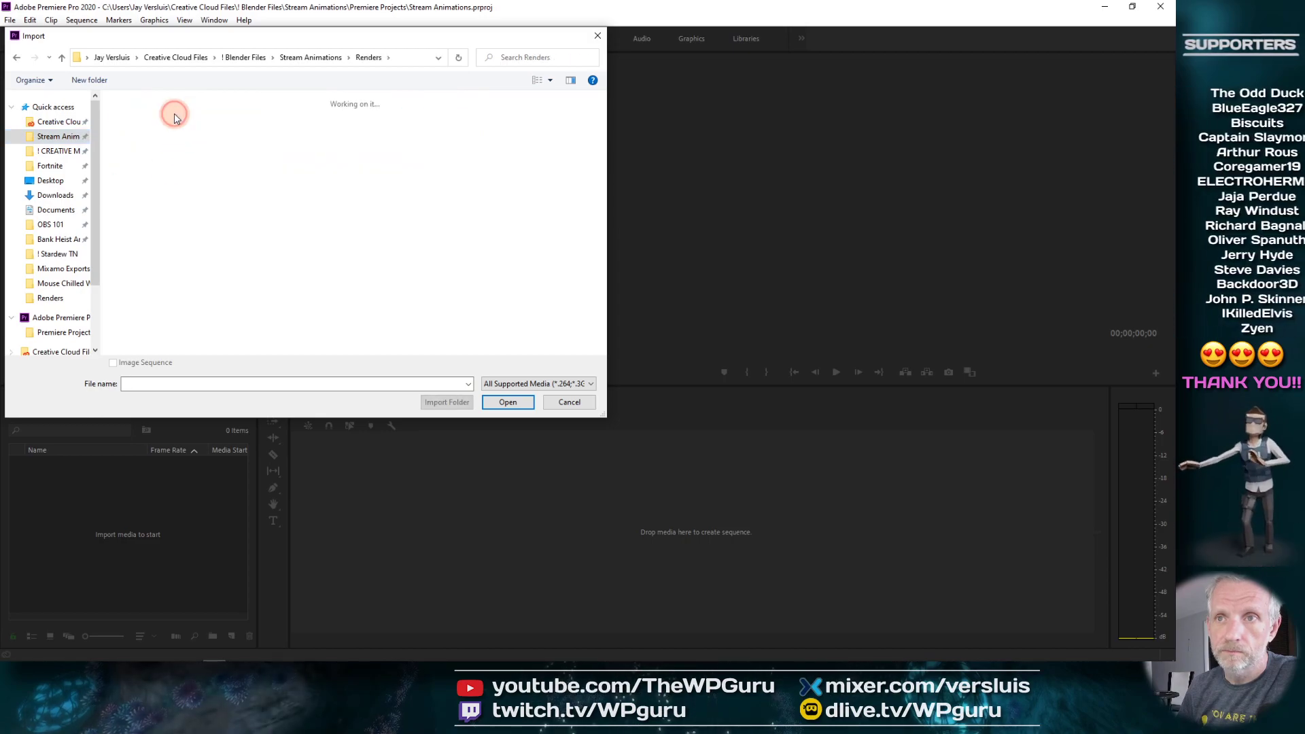
pyautogui.click(140, 117)
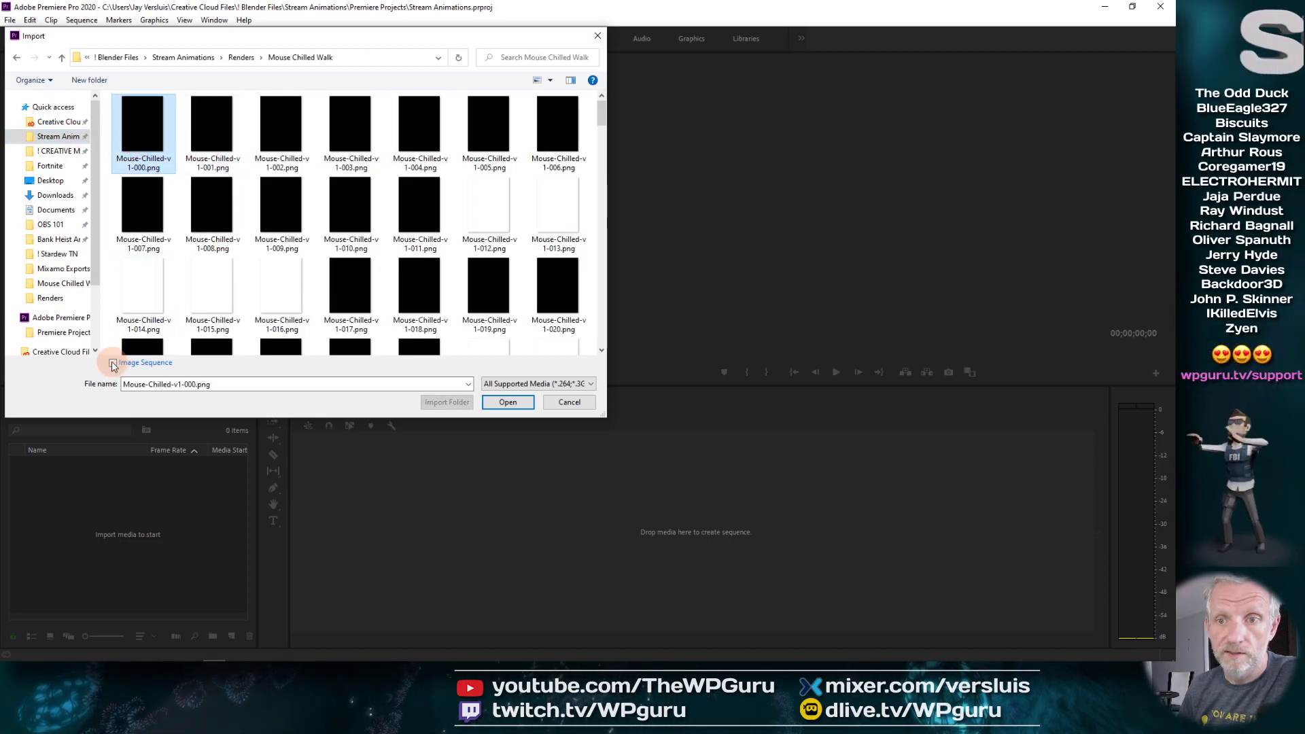
pyautogui.click(113, 363)
pyautogui.click(491, 405)
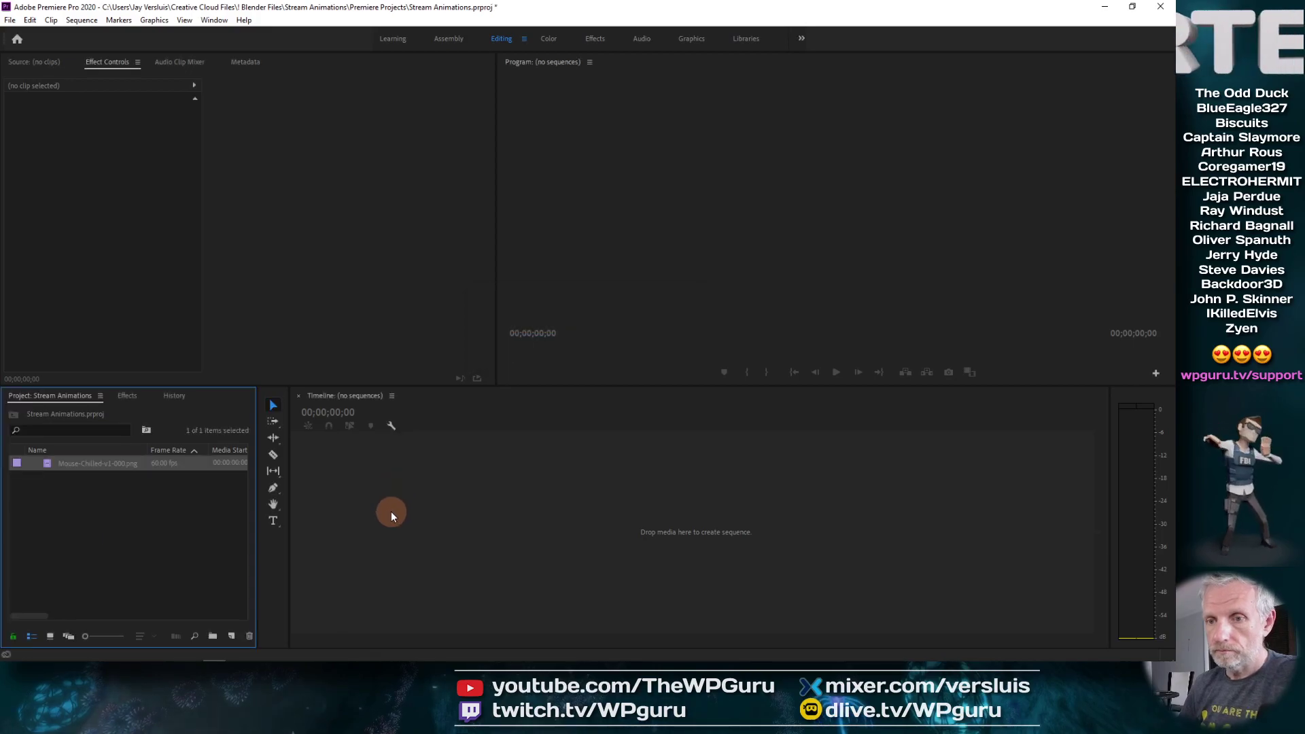
# - Create a new sequence from the imported Mouse-Chilled-v1-000.png clip, scrub through it and play it from the start
pyautogui.rightClick(41, 463)
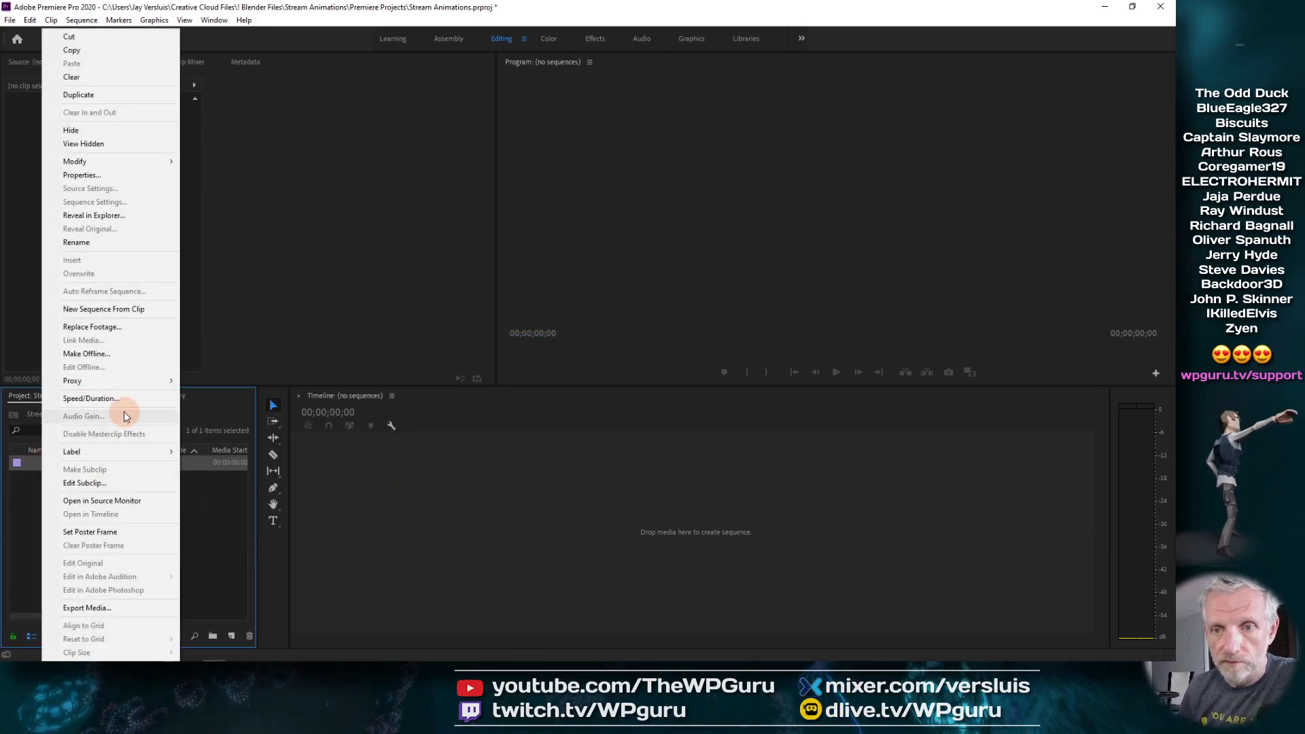
pyautogui.click(102, 310)
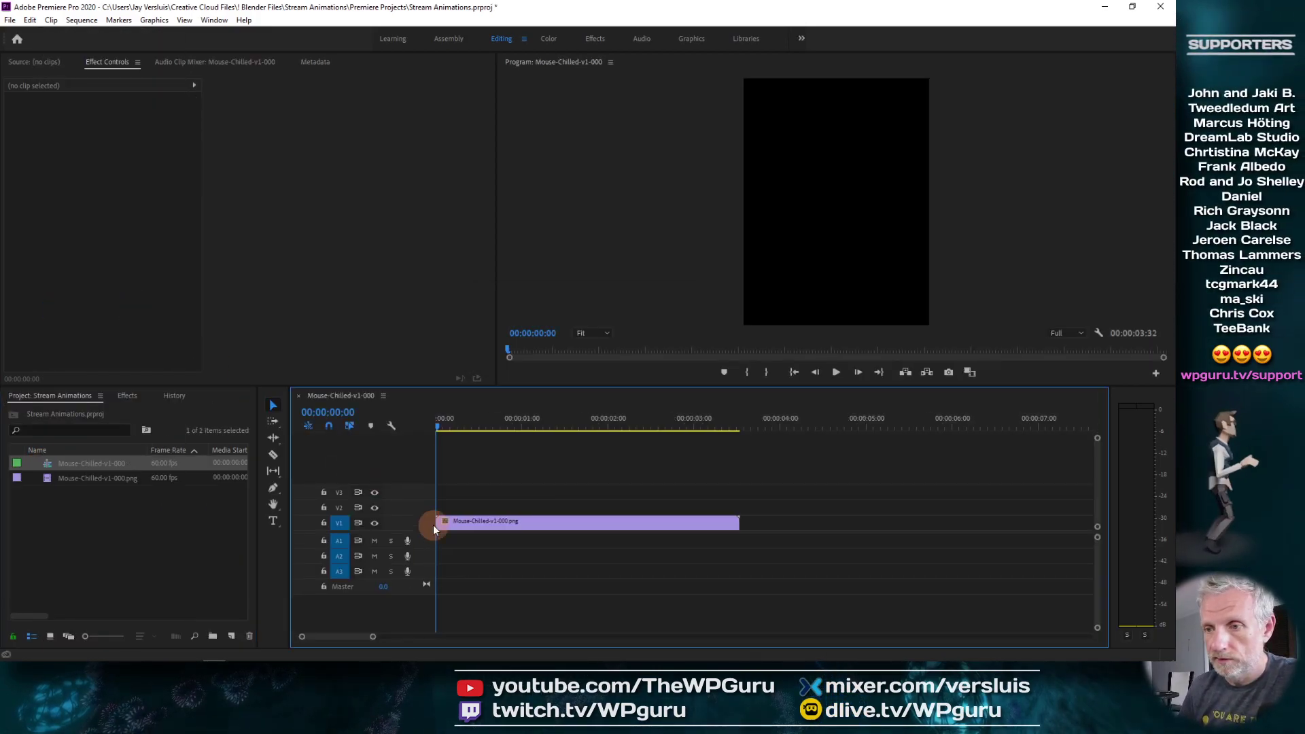
pyautogui.moveTo(437, 427); pyautogui.dragTo(652, 439)
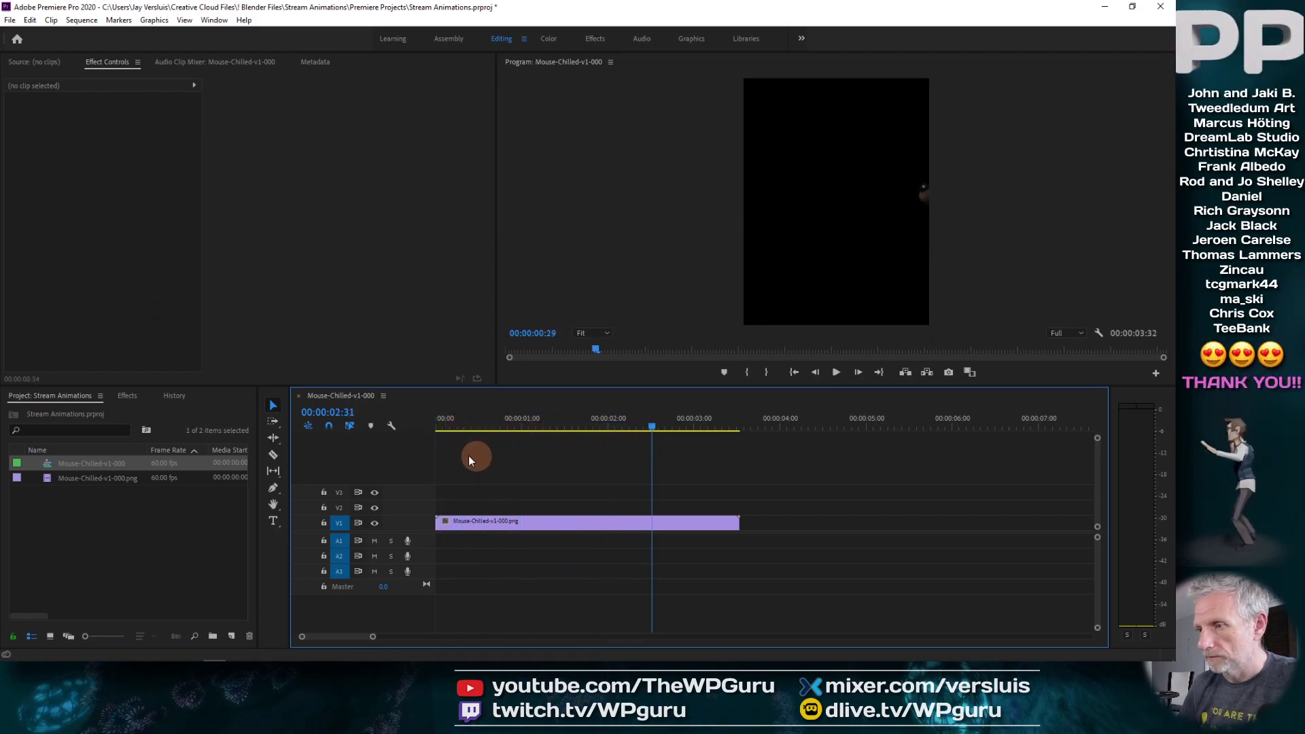
pyautogui.press('Home')
pyautogui.press('space')
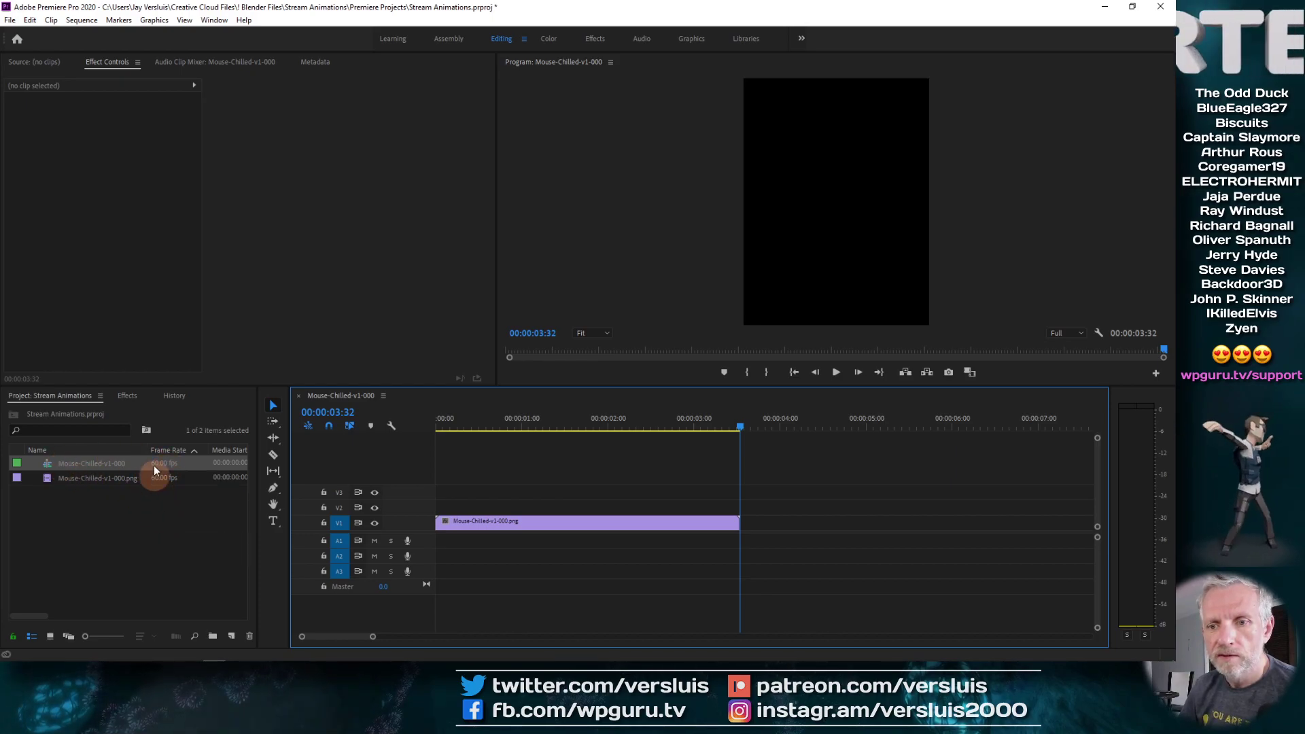
# - Set the mouse sequence's timebase to 30.00 frames/second and preview the walk on the timeline
pyautogui.click(560, 529)
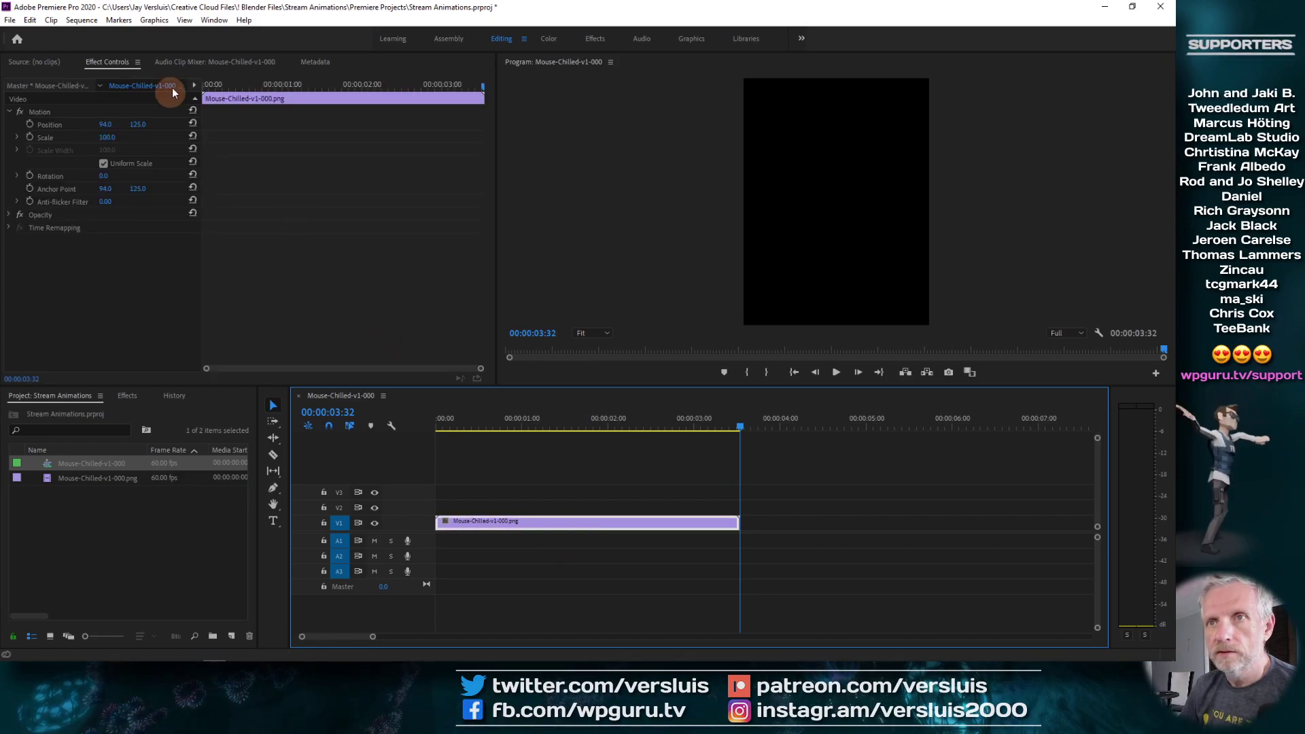
pyautogui.click(81, 20)
pyautogui.click(99, 33)
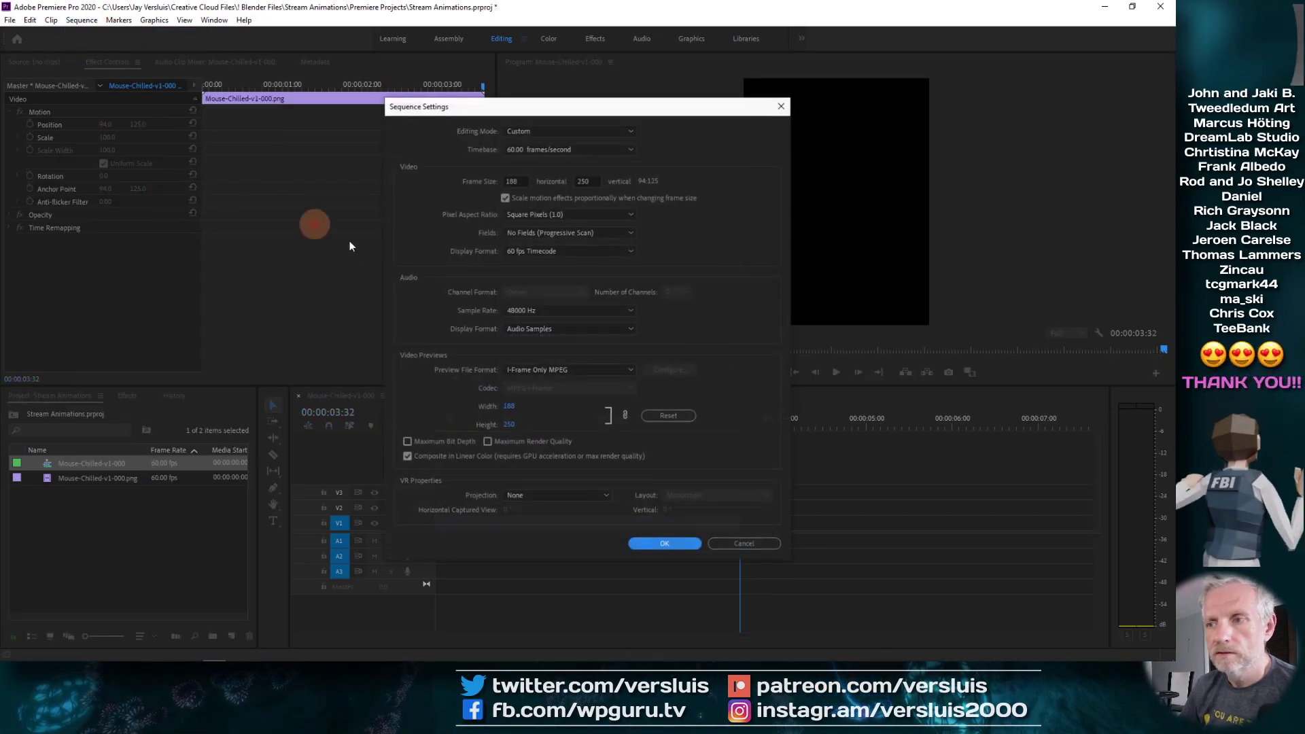
pyautogui.click(628, 151)
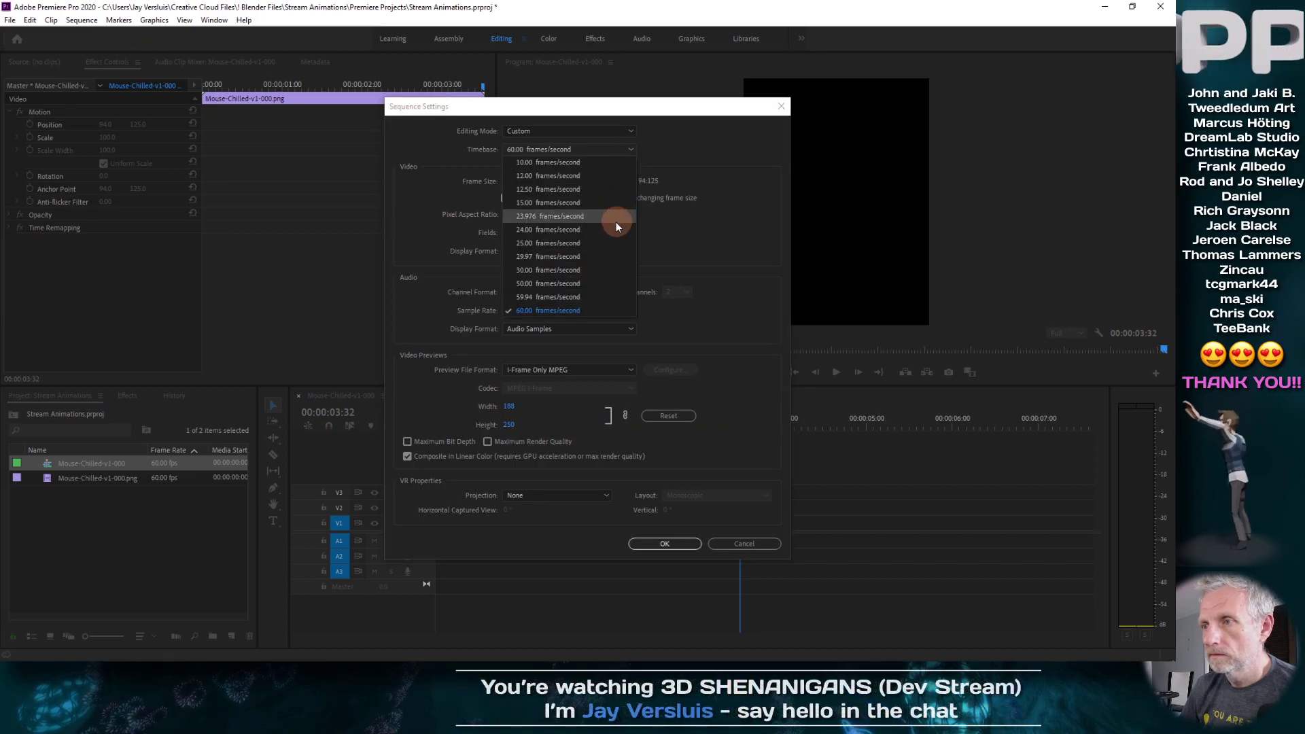
pyautogui.click(602, 266)
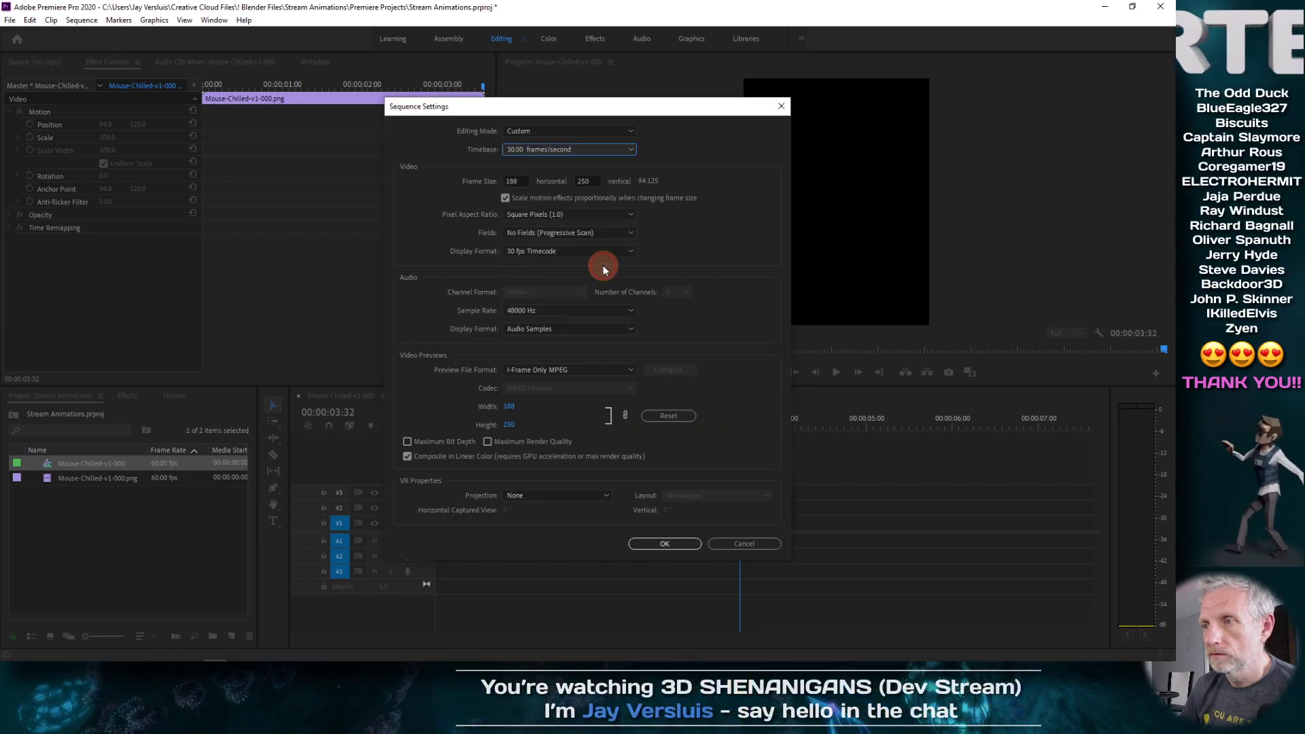
pyautogui.click(665, 543)
pyautogui.moveTo(605, 427); pyautogui.dragTo(557, 434)
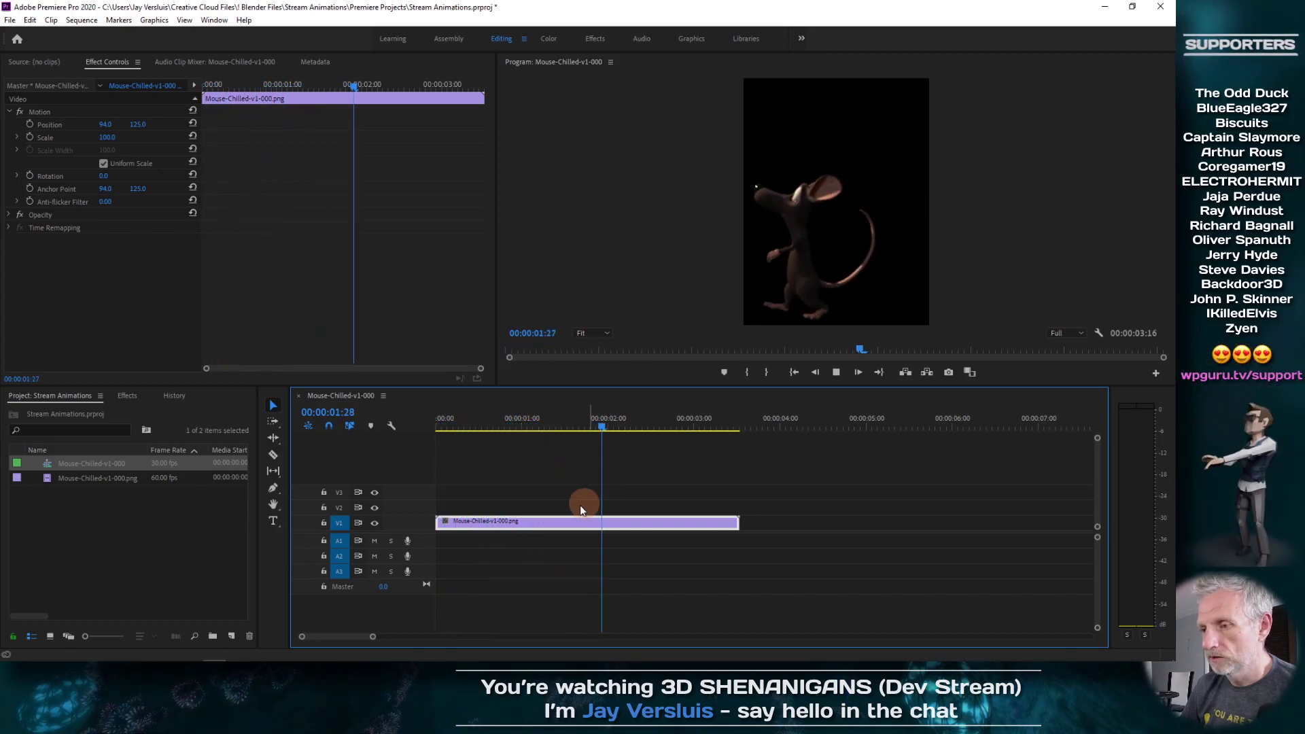
# - Slow the mouse clip on the timeline to 50% speed
pyautogui.rightClick(569, 523)
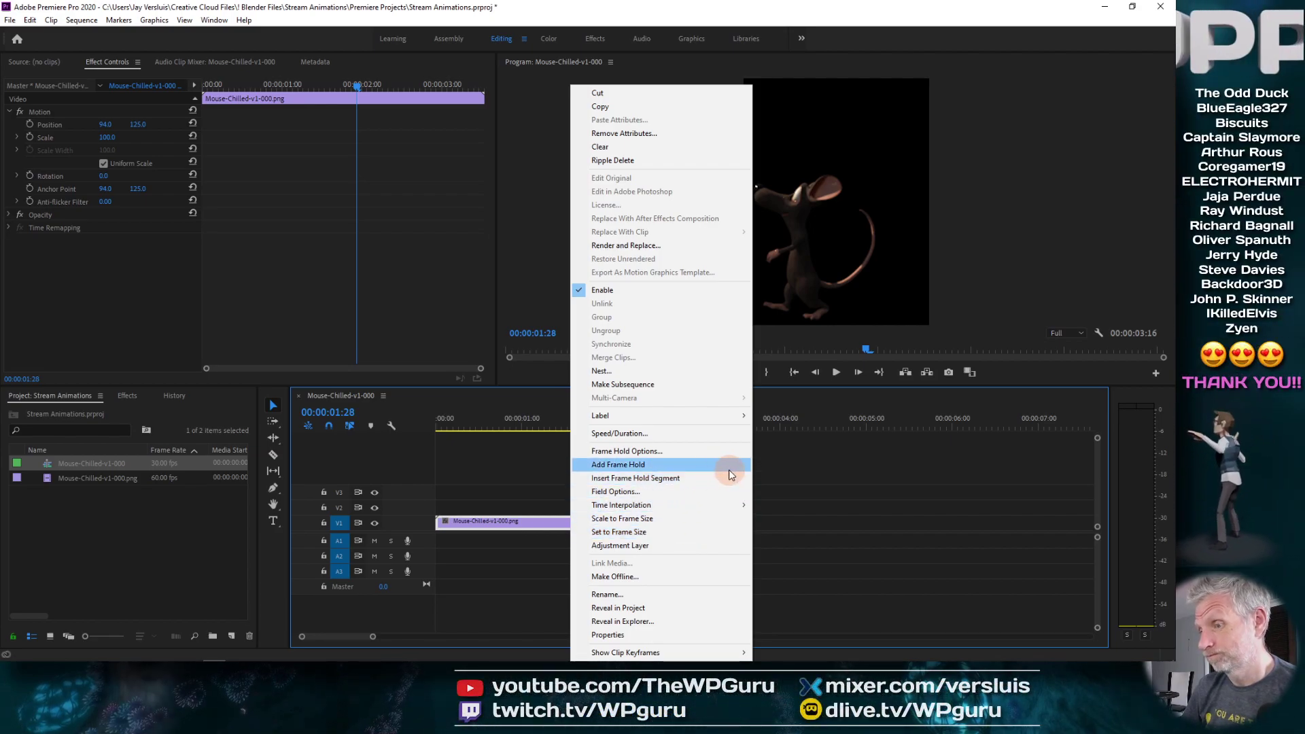
pyautogui.click(669, 433)
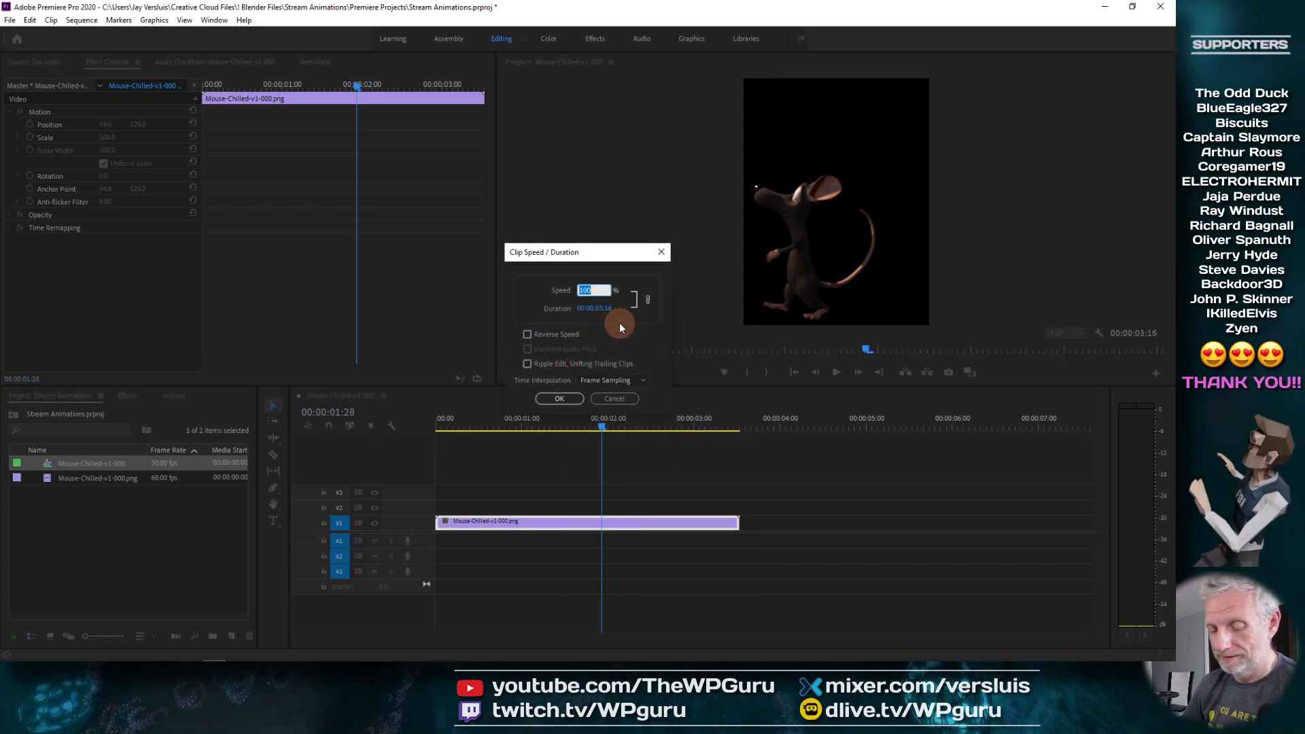
pyautogui.write('50')
pyautogui.press('Return')
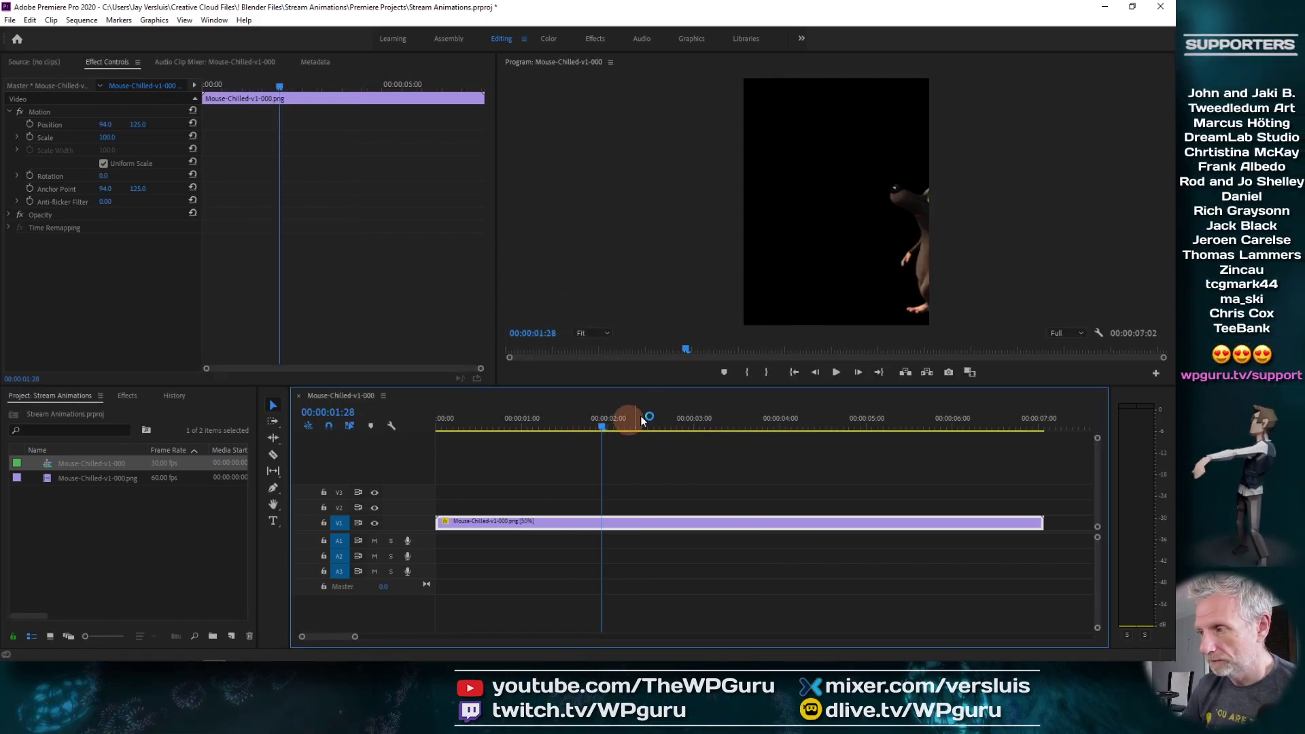
# - Scrub through the slowed mouse walk and play it through to the end to check its pace
pyautogui.click(438, 429)
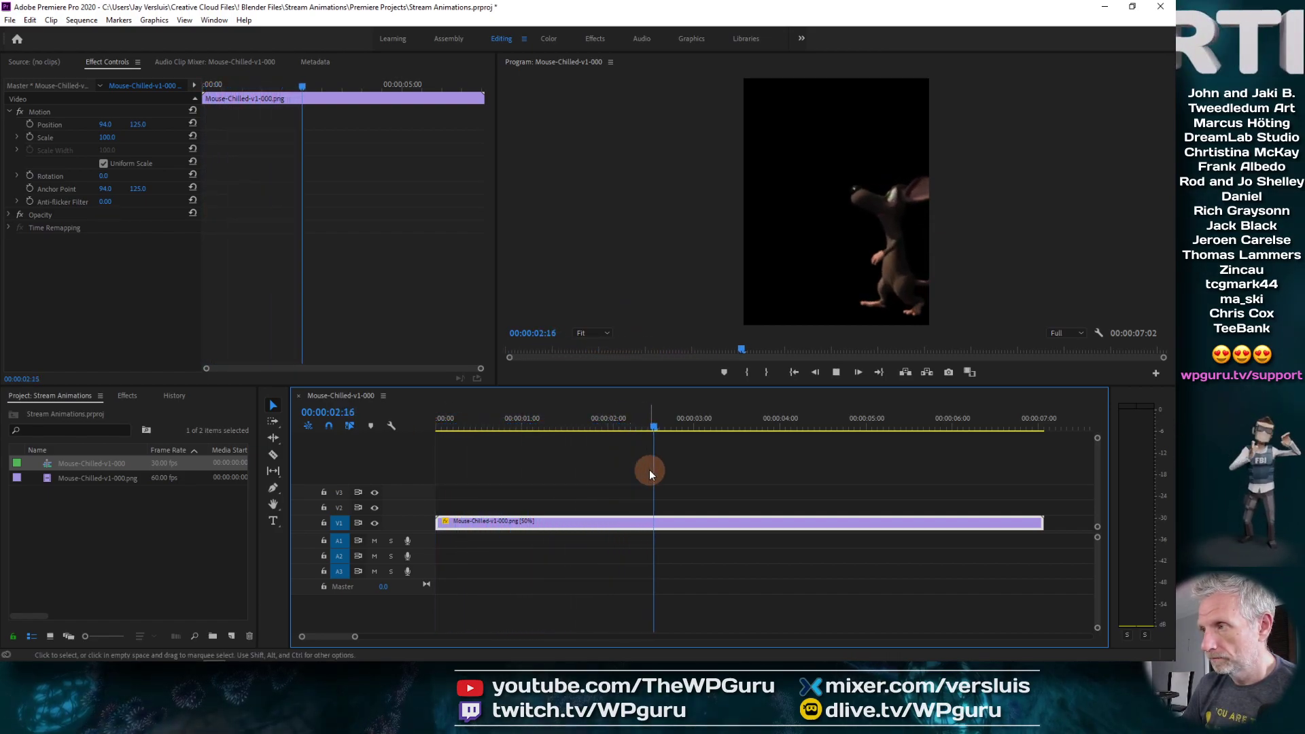
pyautogui.click(704, 428)
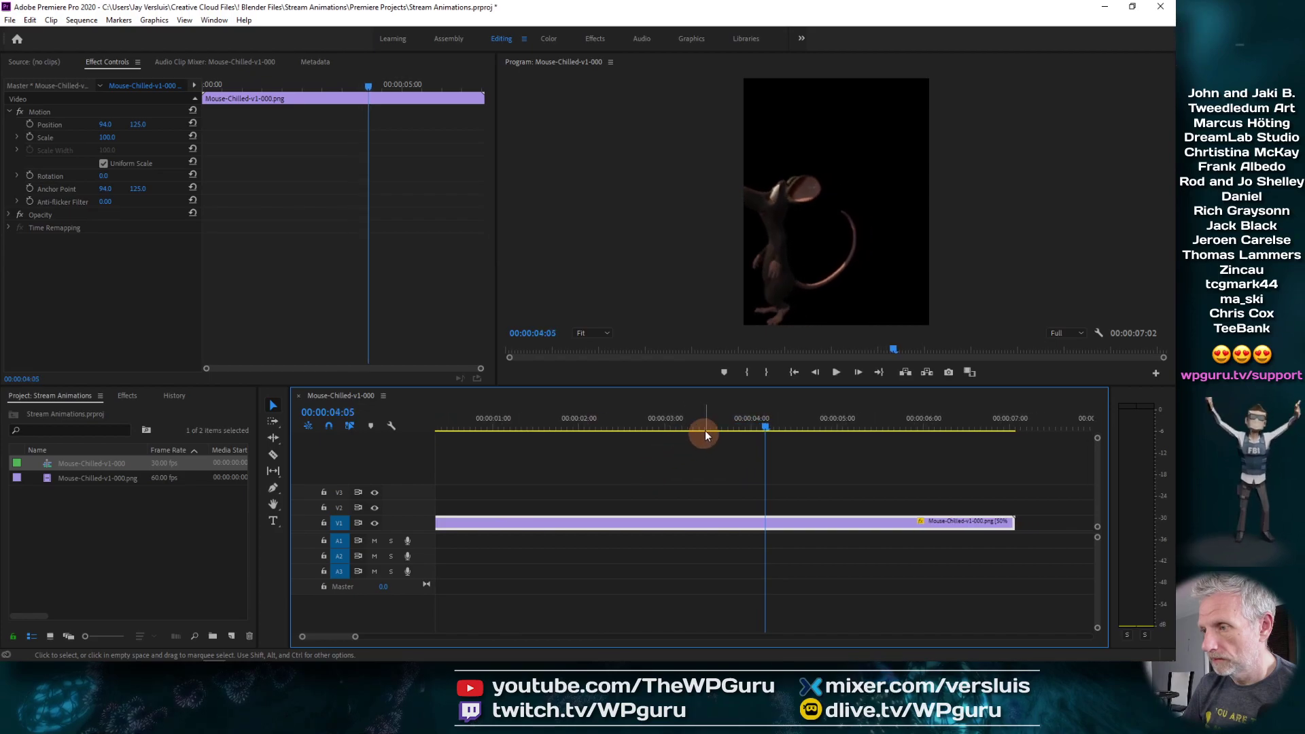
pyautogui.moveTo(662, 427); pyautogui.dragTo(591, 433)
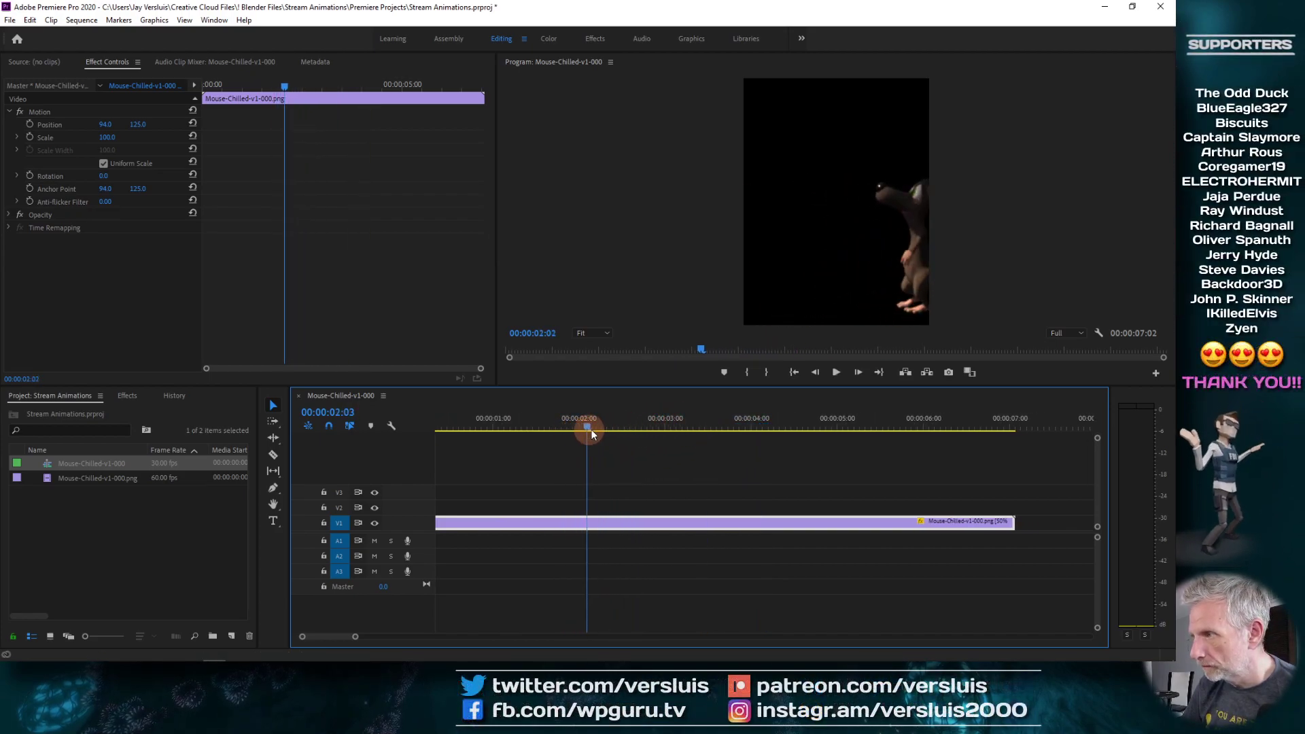
pyautogui.moveTo(680, 435); pyautogui.dragTo(447, 447)
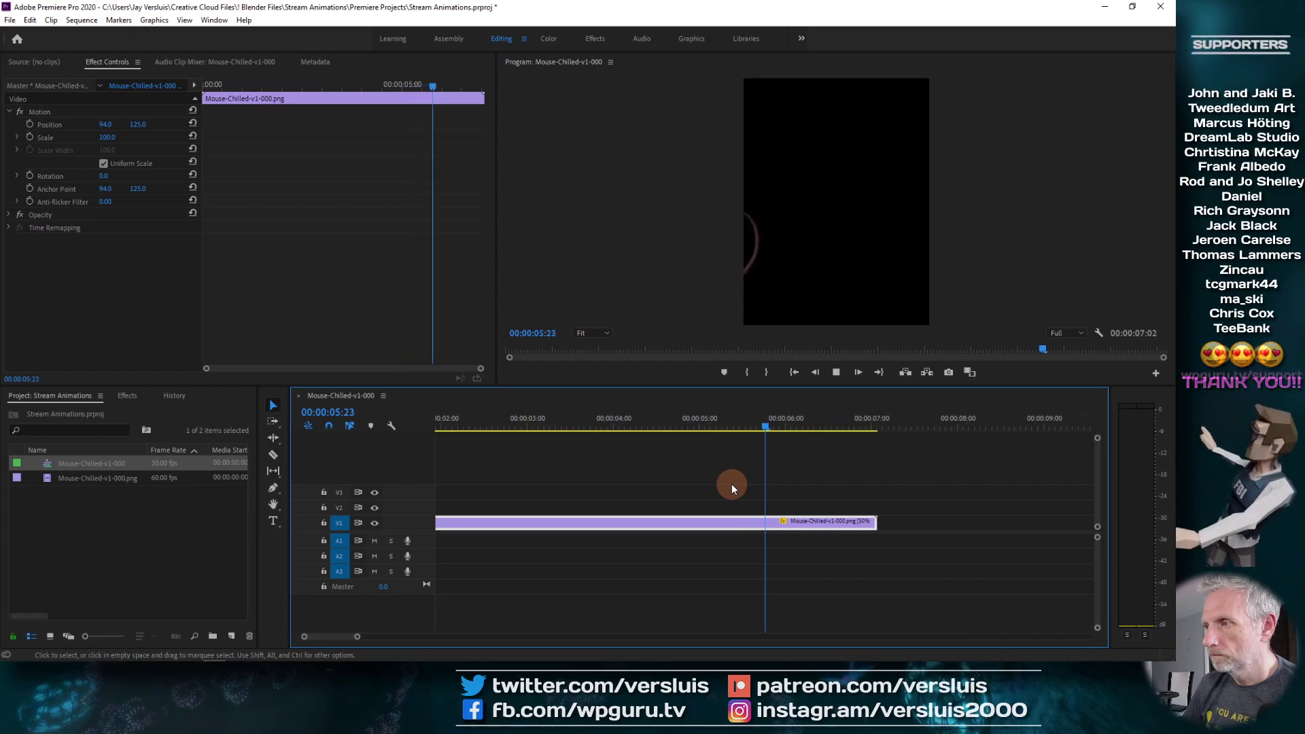
pyautogui.press('space')
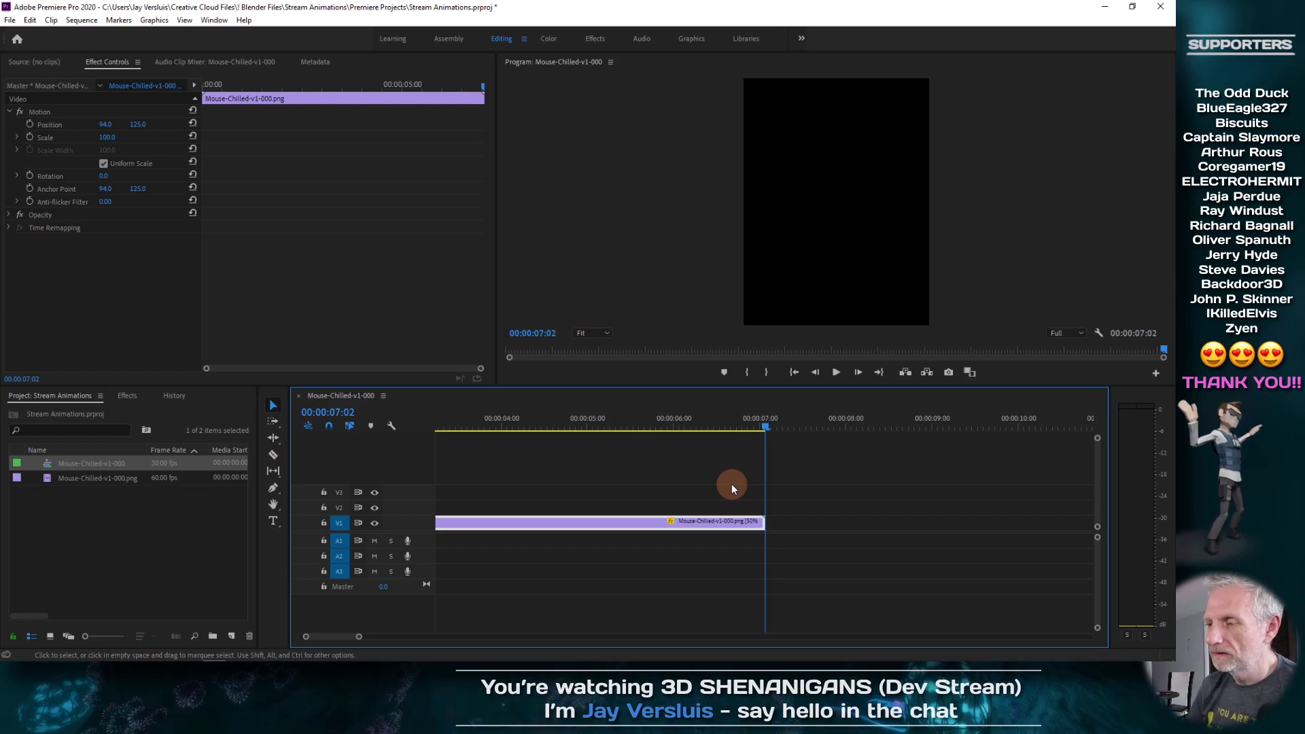
pyautogui.press('space')
pyautogui.press('space')
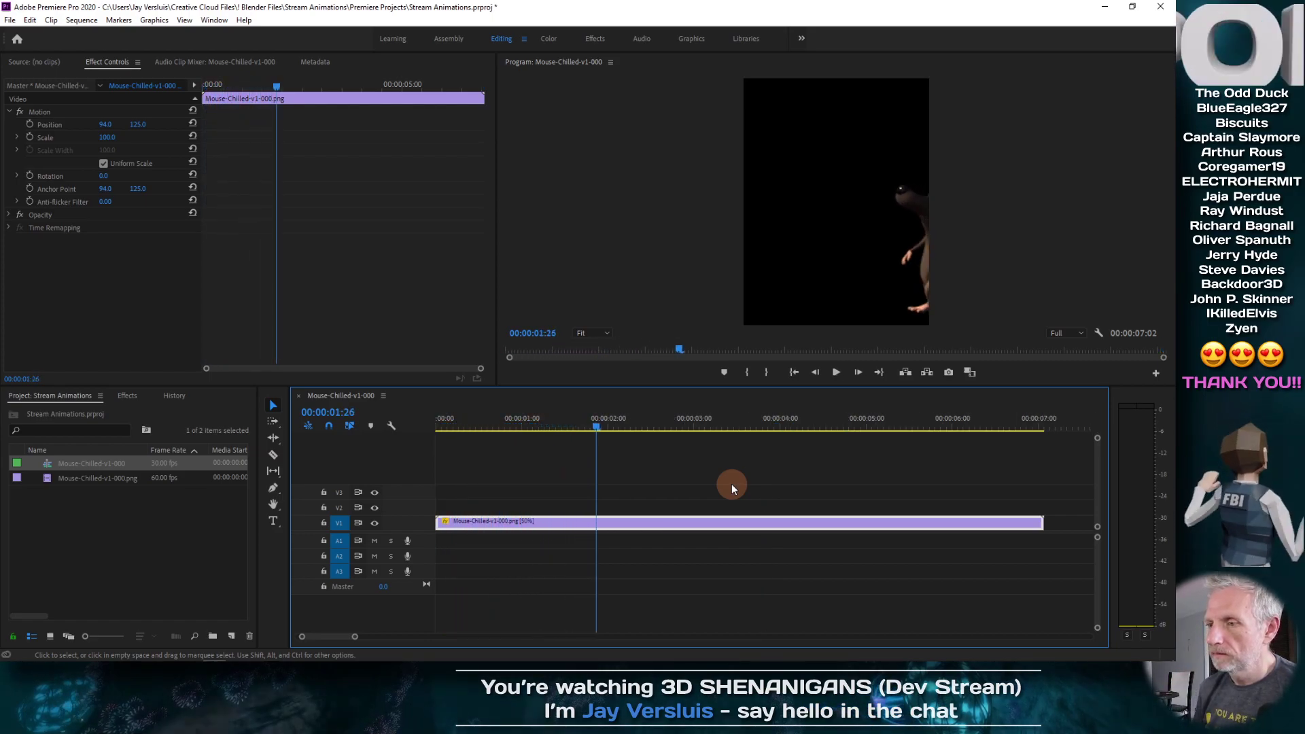
# - Ripple-trim the start of the mouse clip to 00:00:00:26, removing the empty frames before the mouse enters
pyautogui.moveTo(565, 426); pyautogui.dragTo(513, 449)
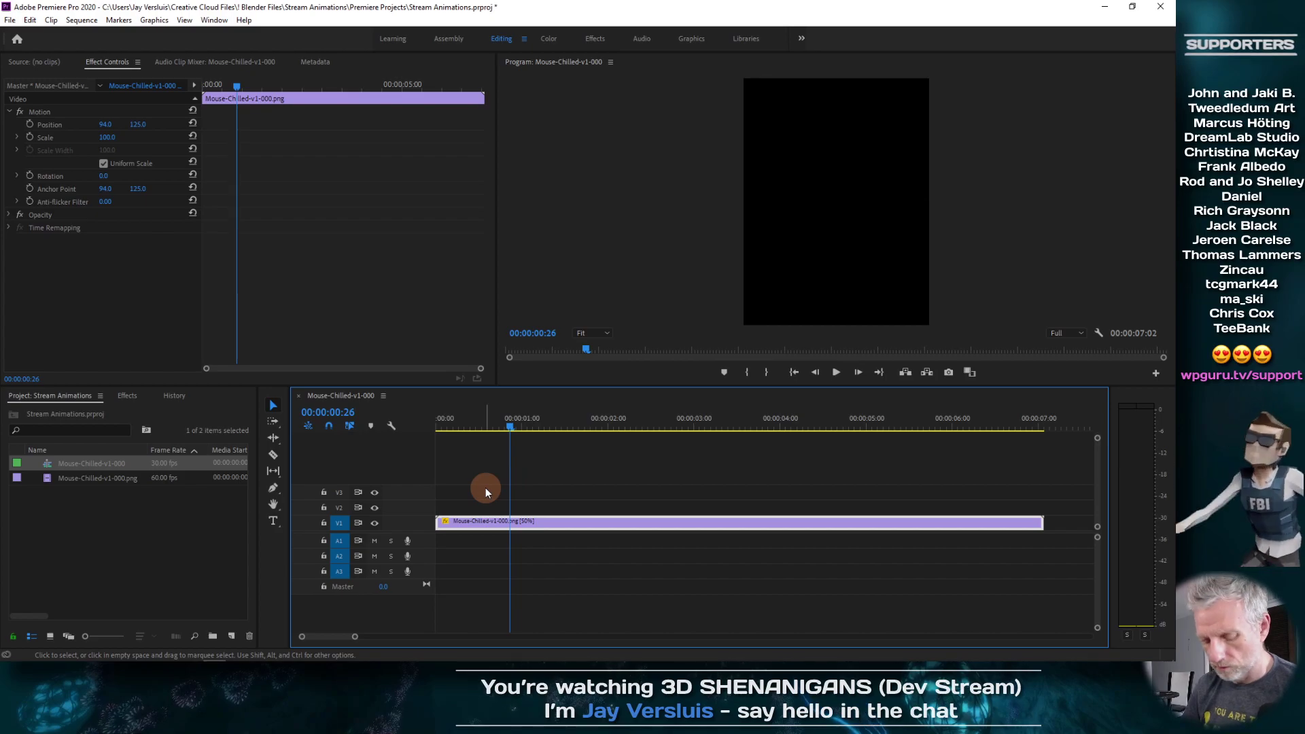
pyautogui.press('b')
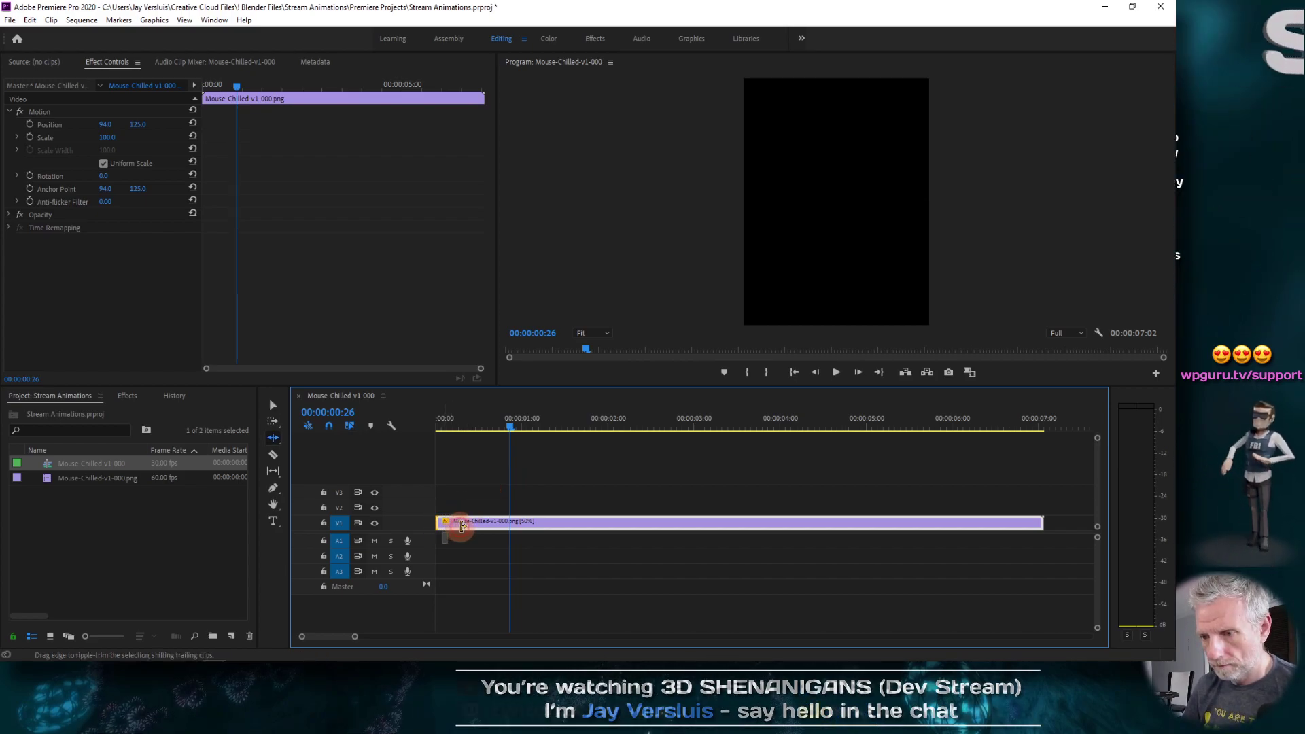
pyautogui.moveTo(461, 526); pyautogui.dragTo(509, 524)
# - Ripple-trim the end of the mouse clip so the sequence lasts 00:00:05:24, and play it from the start
pyautogui.click(474, 426)
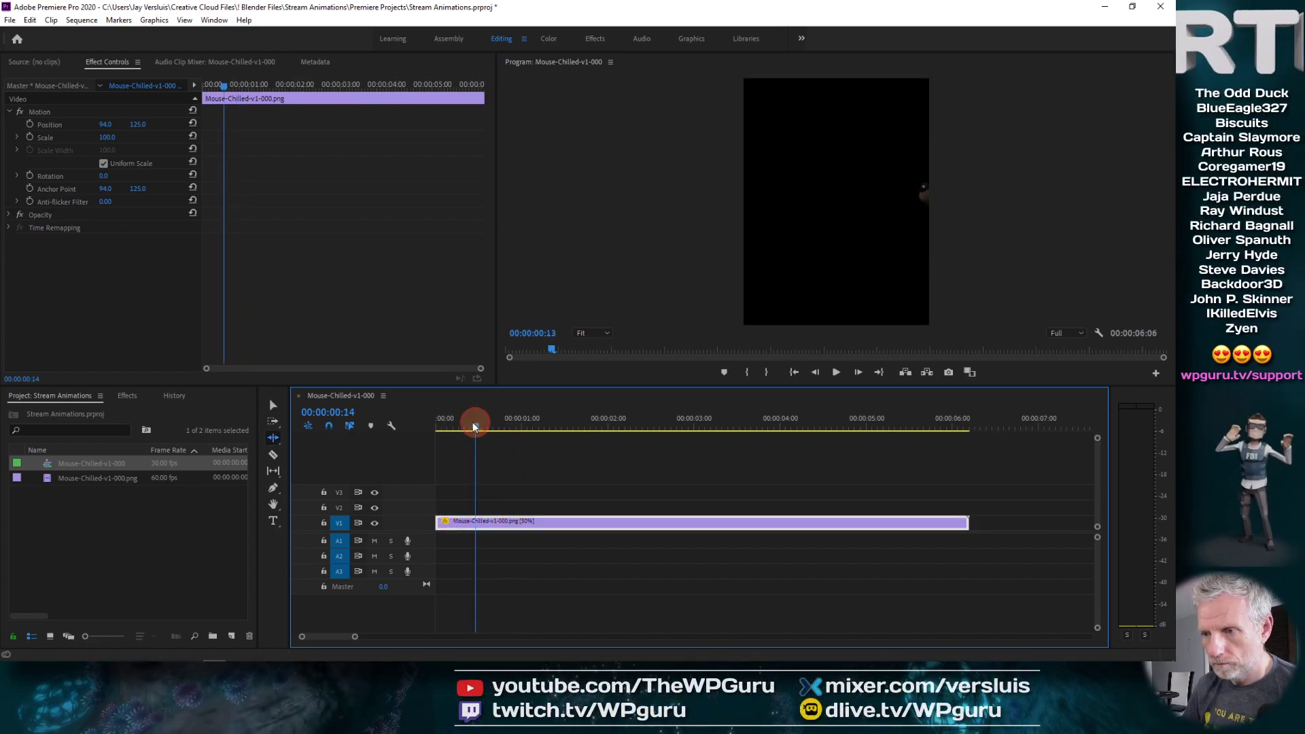
pyautogui.moveTo(474, 426); pyautogui.dragTo(937, 433)
pyautogui.moveTo(966, 522); pyautogui.dragTo(936, 522)
pyautogui.moveTo(926, 429); pyautogui.dragTo(423, 452)
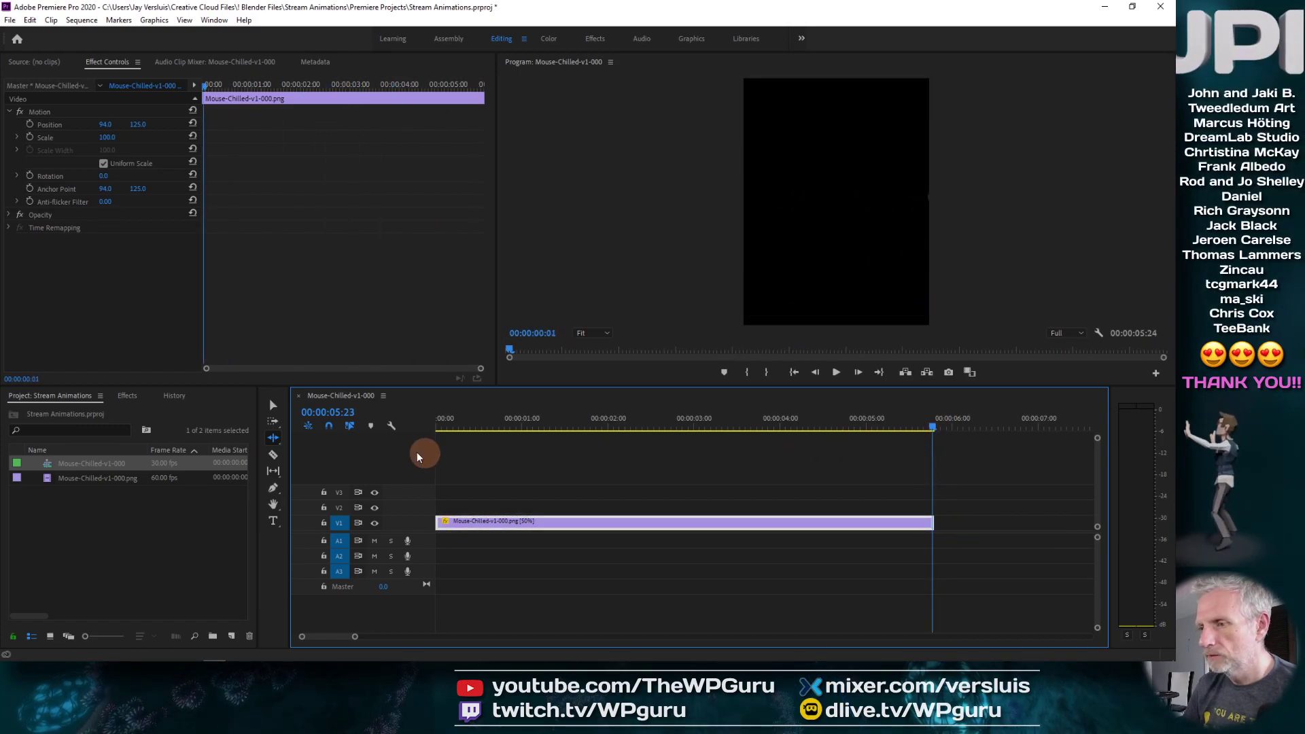
pyautogui.press('space')
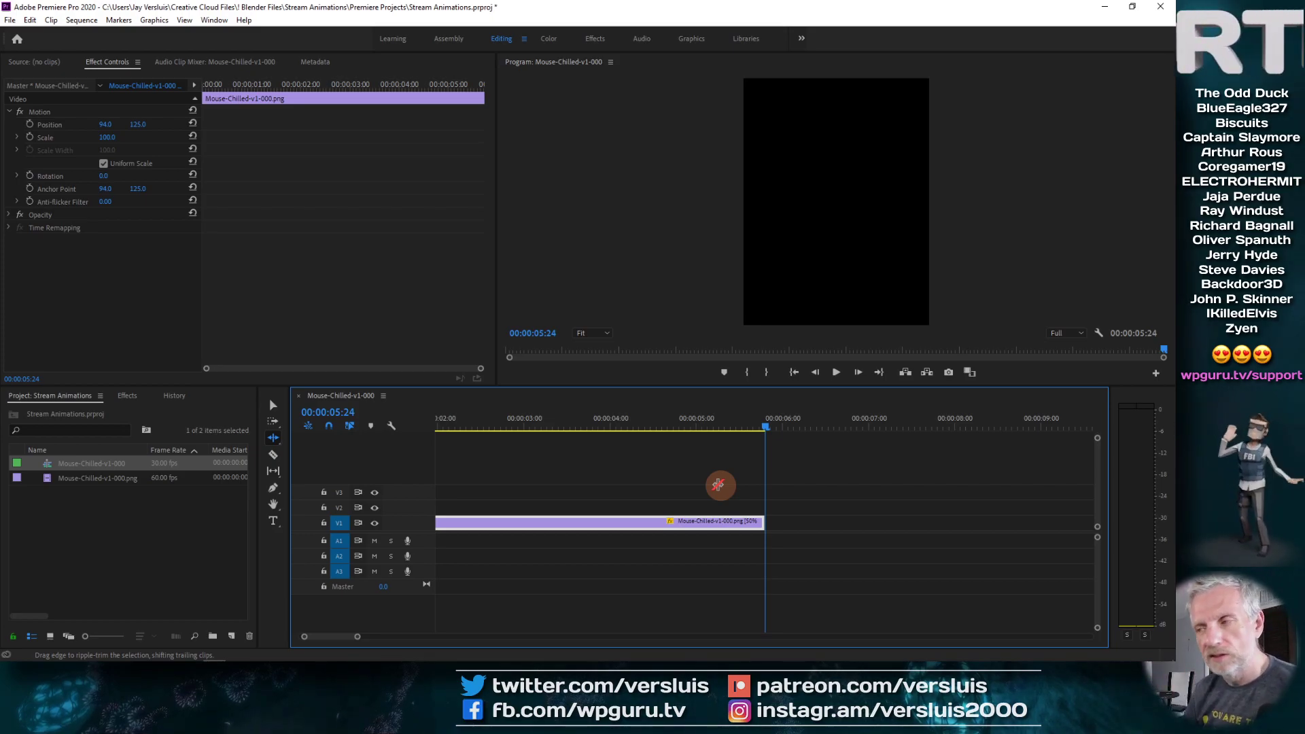
# - Restore the trimmed end of the mouse clip to 00:00:06:06 and play the sequence's ending
pyautogui.moveTo(765, 433); pyautogui.dragTo(651, 445)
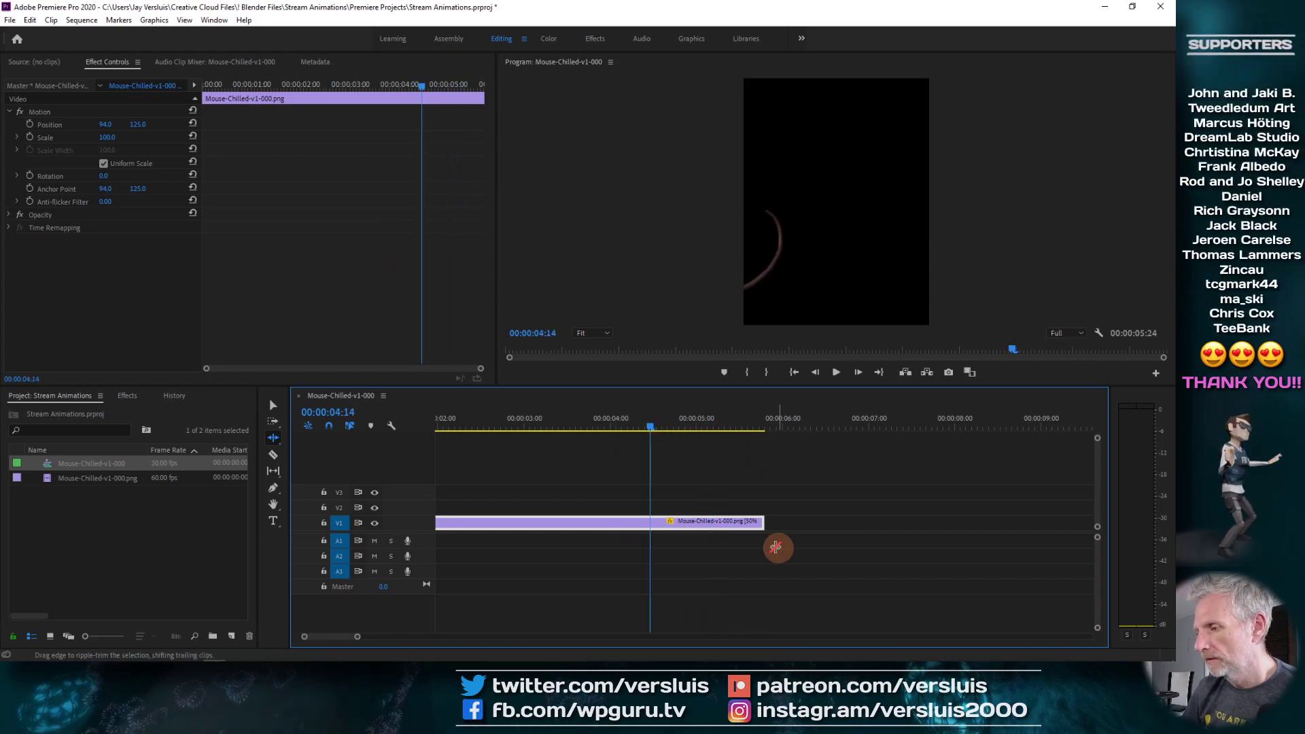
pyautogui.moveTo(762, 522); pyautogui.dragTo(763, 451)
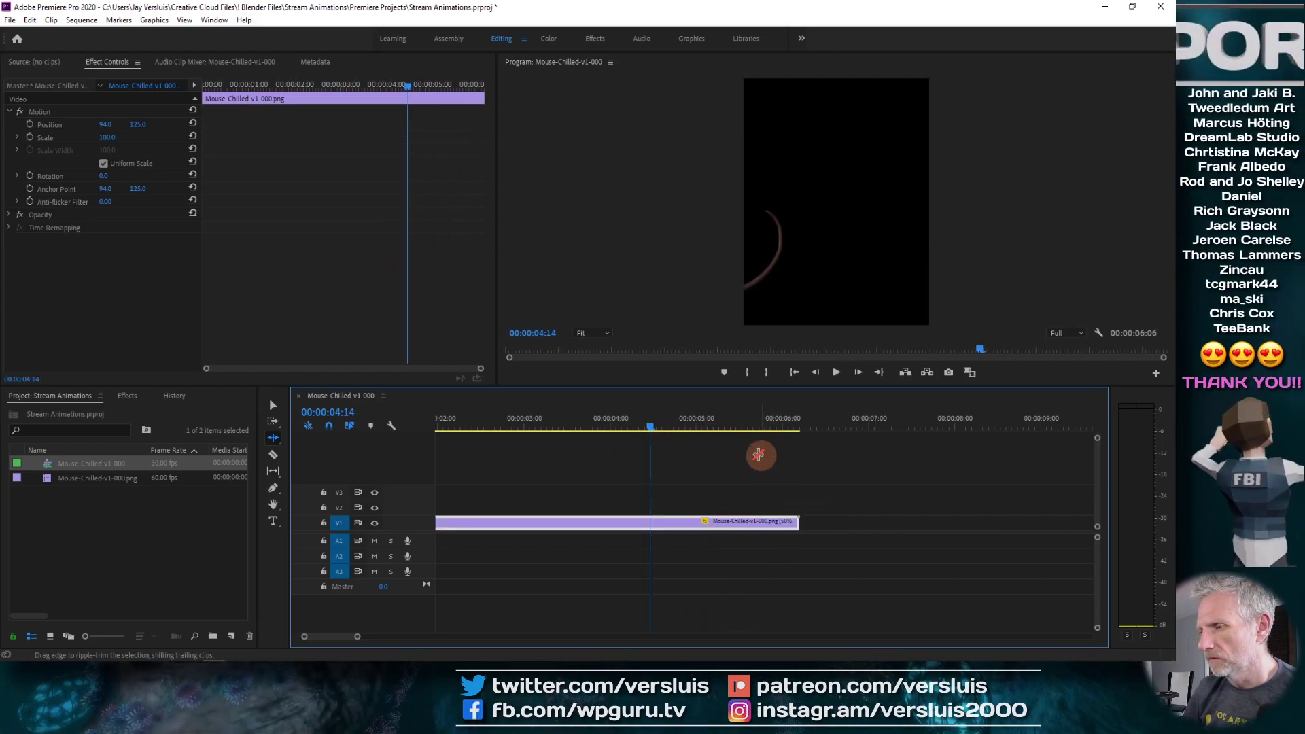
pyautogui.press('space')
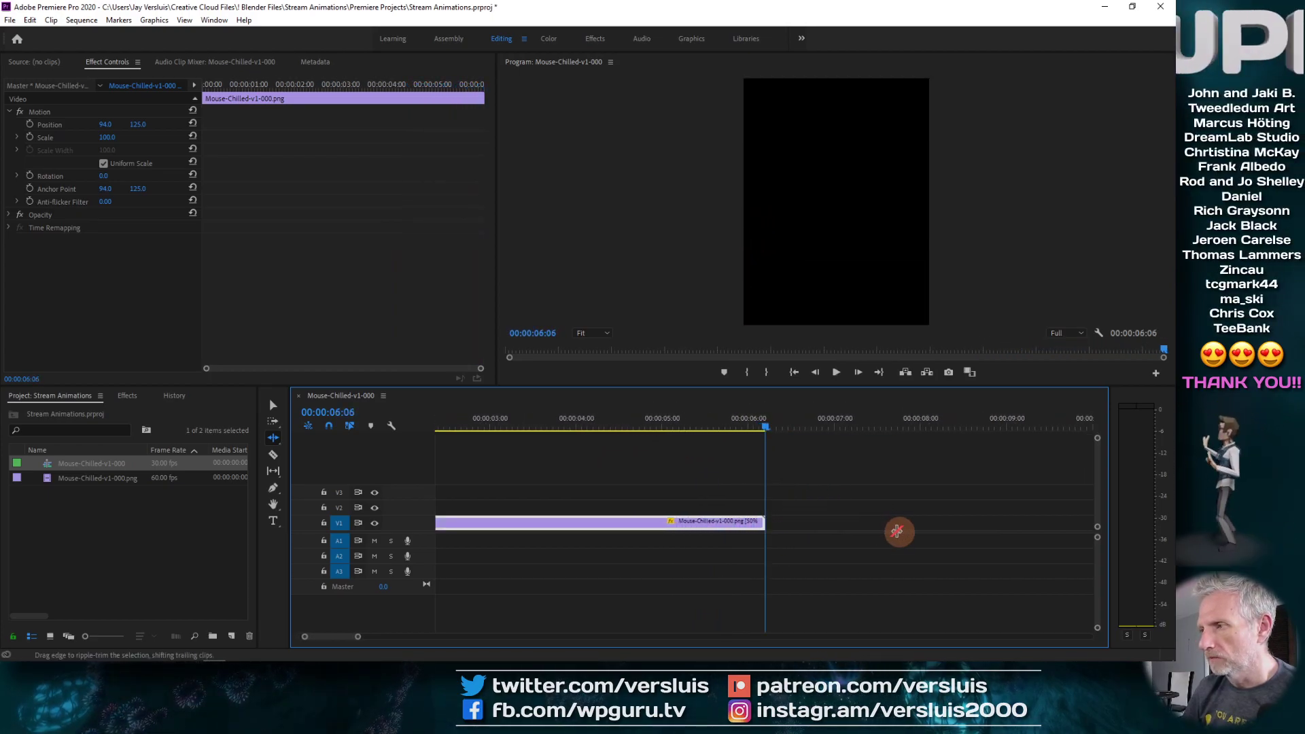
pyautogui.moveTo(766, 426)
pyautogui.mouseDown()
pyautogui.moveTo(699, 432)
pyautogui.moveTo(773, 445)
pyautogui.mouseUp()
pyautogui.press('space')
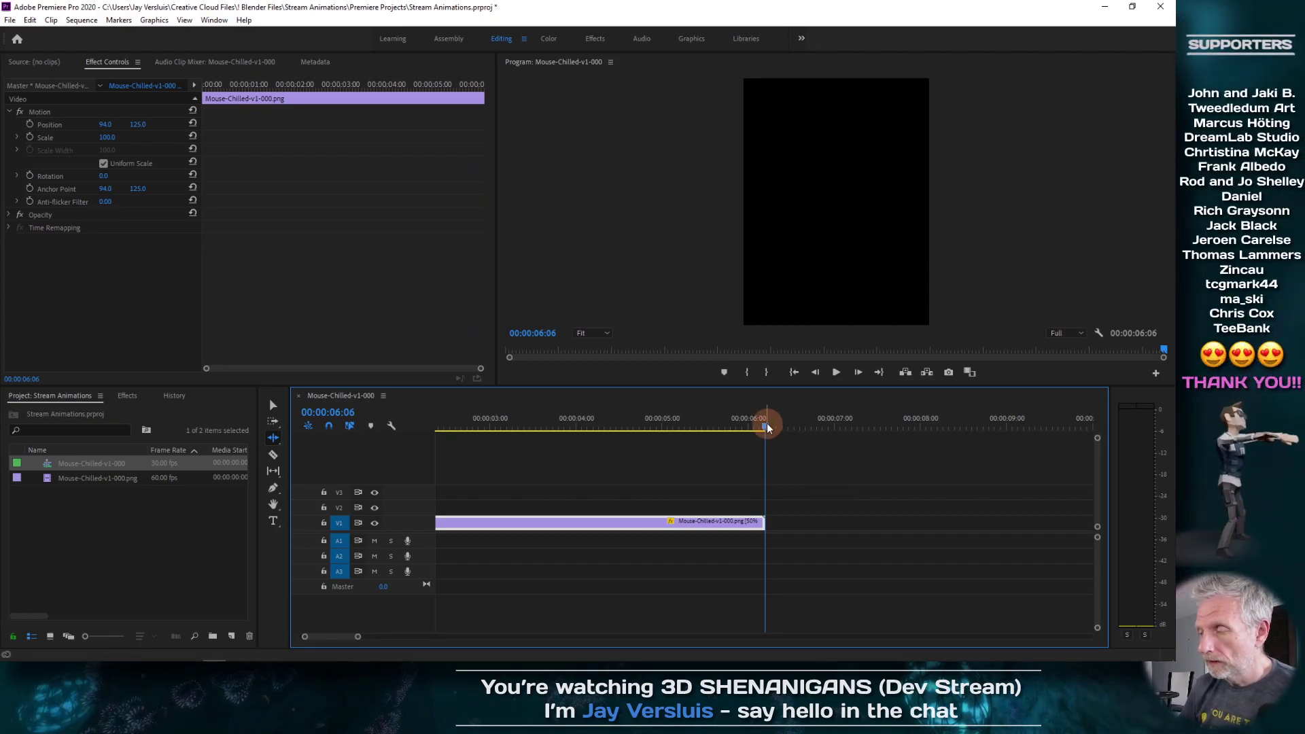
# - Switch to the desktop and look through the deleted files in the Recycle Bin
pyautogui.click(1106, 6)
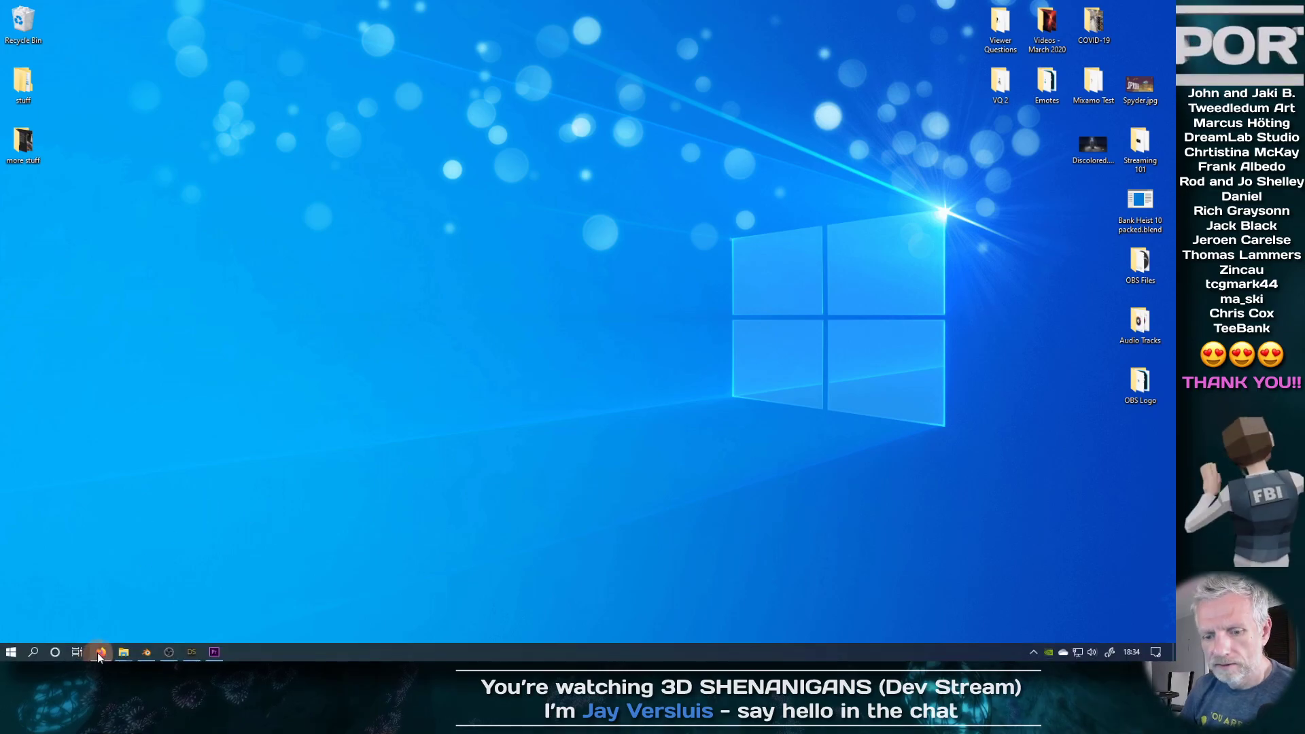
pyautogui.doubleClick(23, 30)
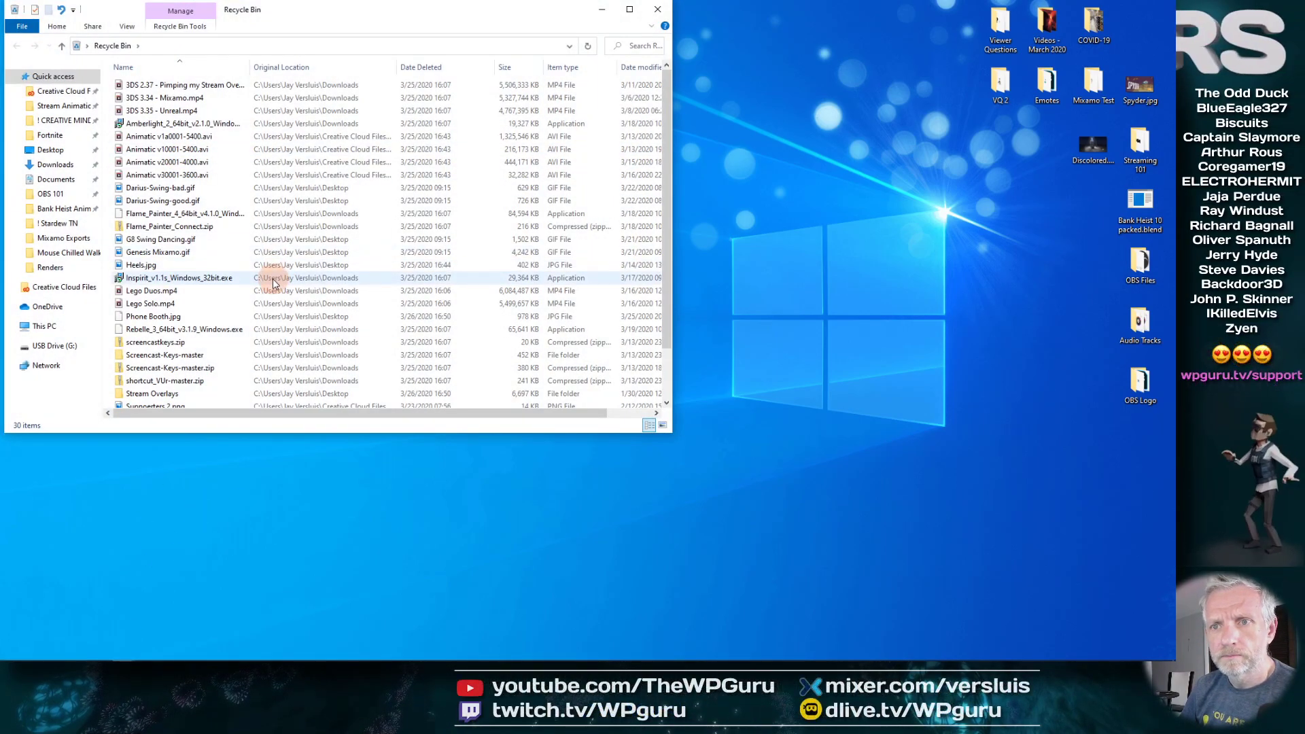
pyautogui.scroll(-2, 207, 291)
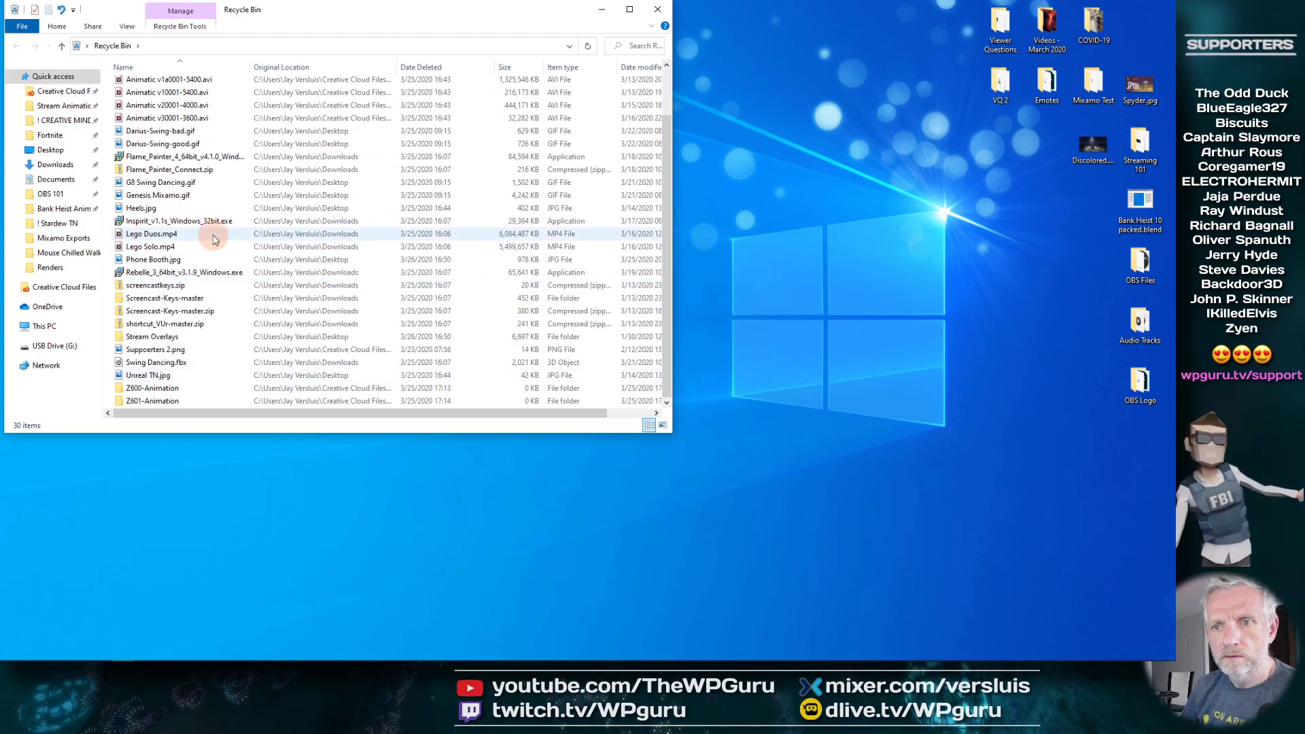
pyautogui.scroll(2, 216, 239)
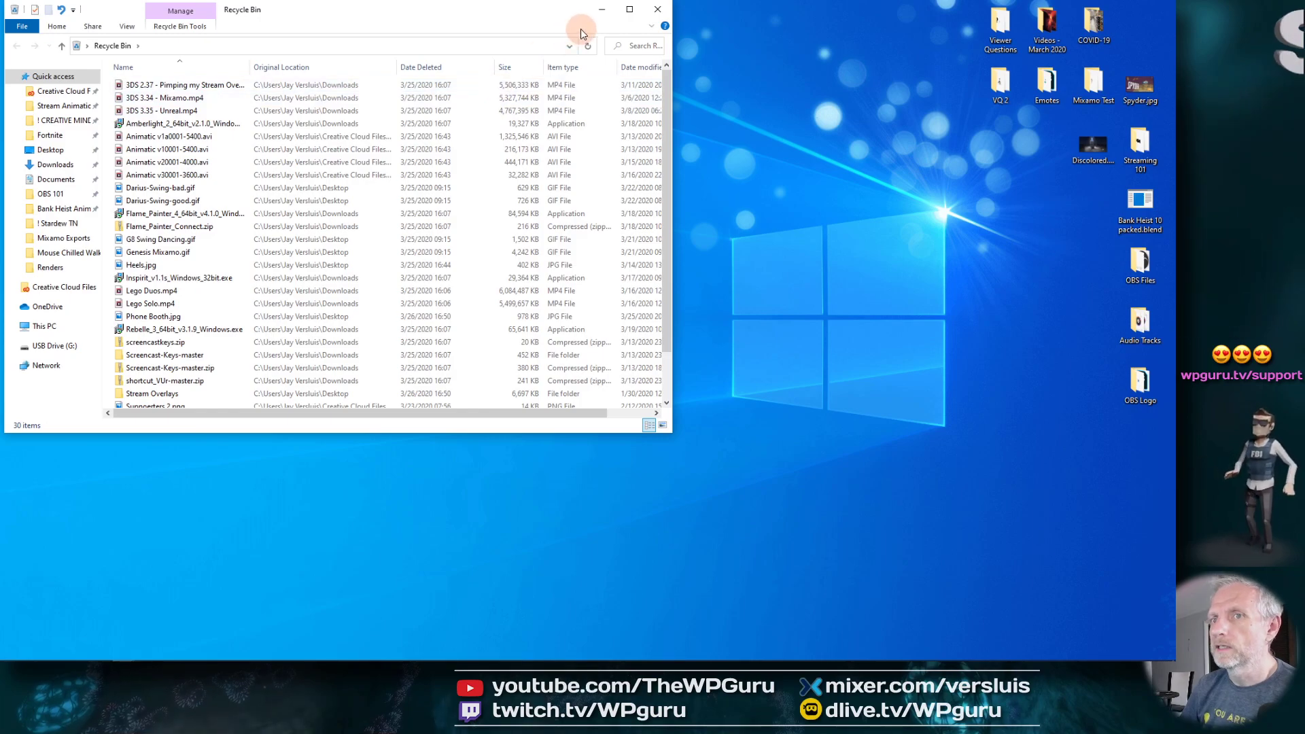
pyautogui.scroll(-2, 246, 329)
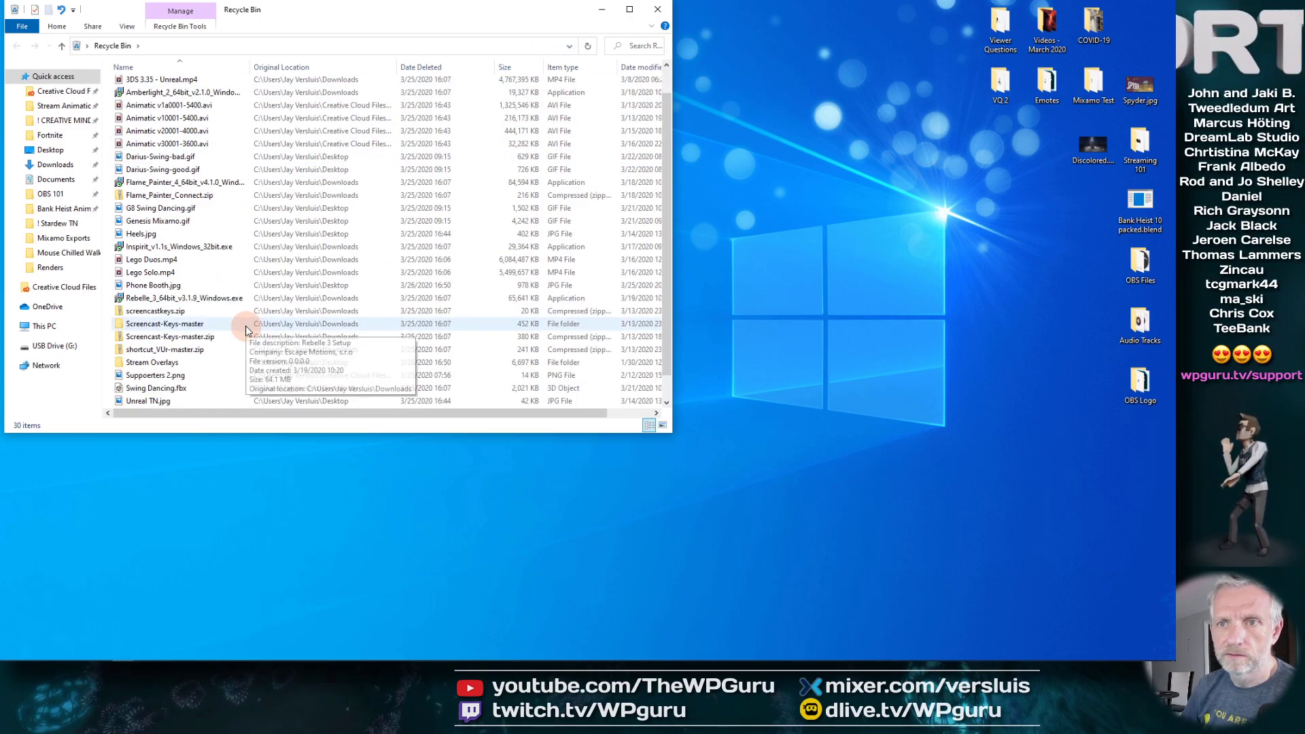
pyautogui.scroll(2, 246, 325)
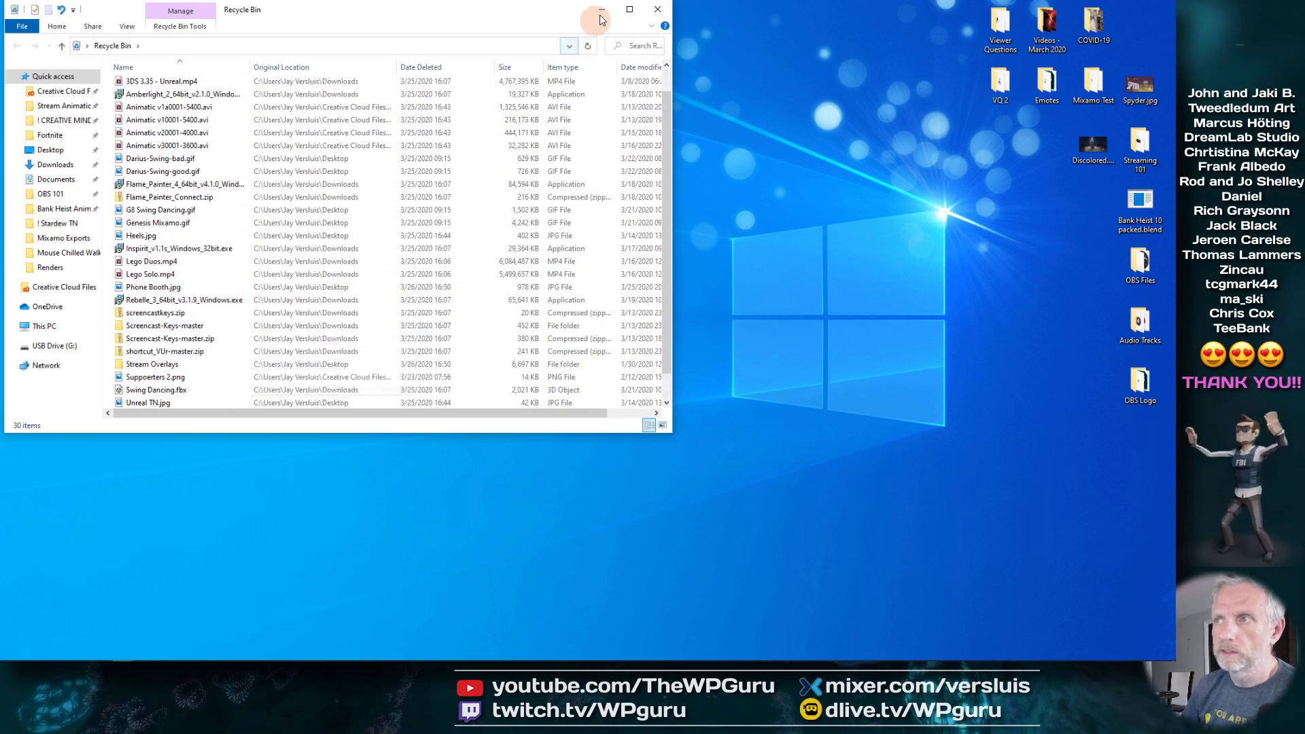
pyautogui.click(601, 10)
# - Switch to Firefox and open the journal page of versluis.com in a new tab
pyautogui.click(102, 652)
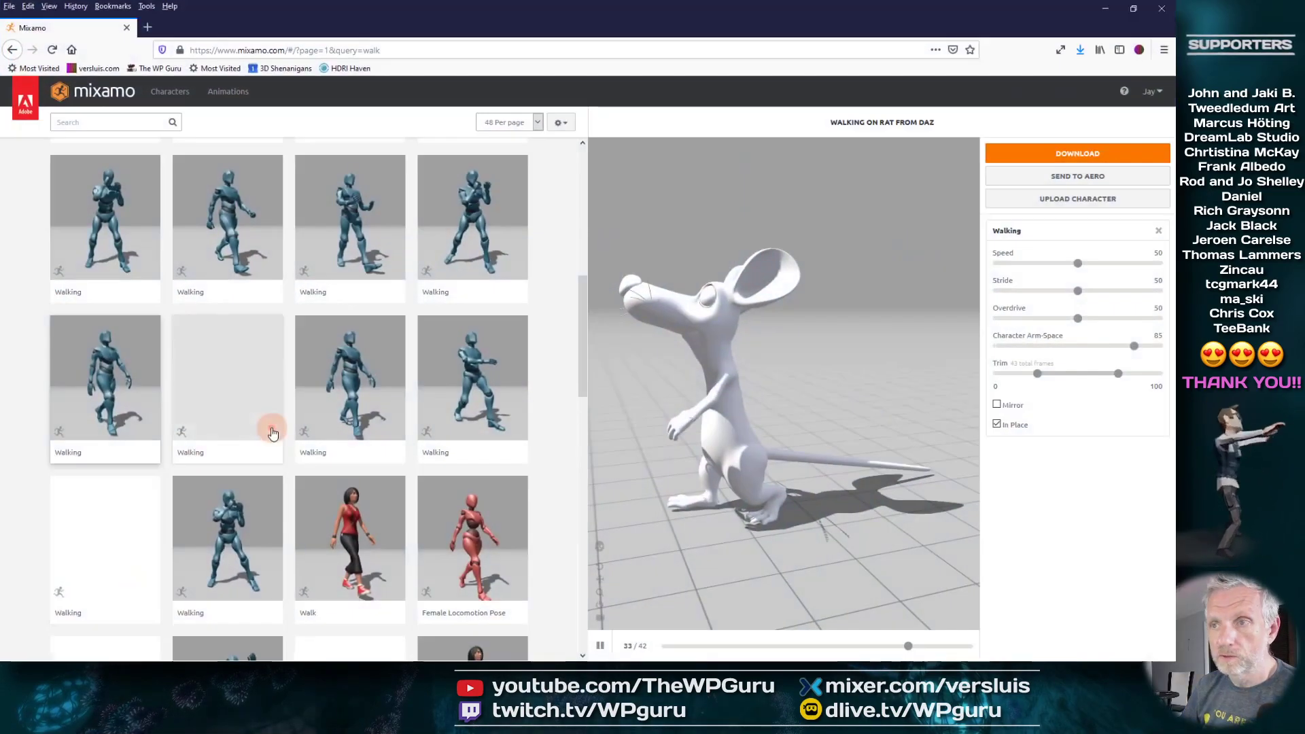
pyautogui.click(148, 28)
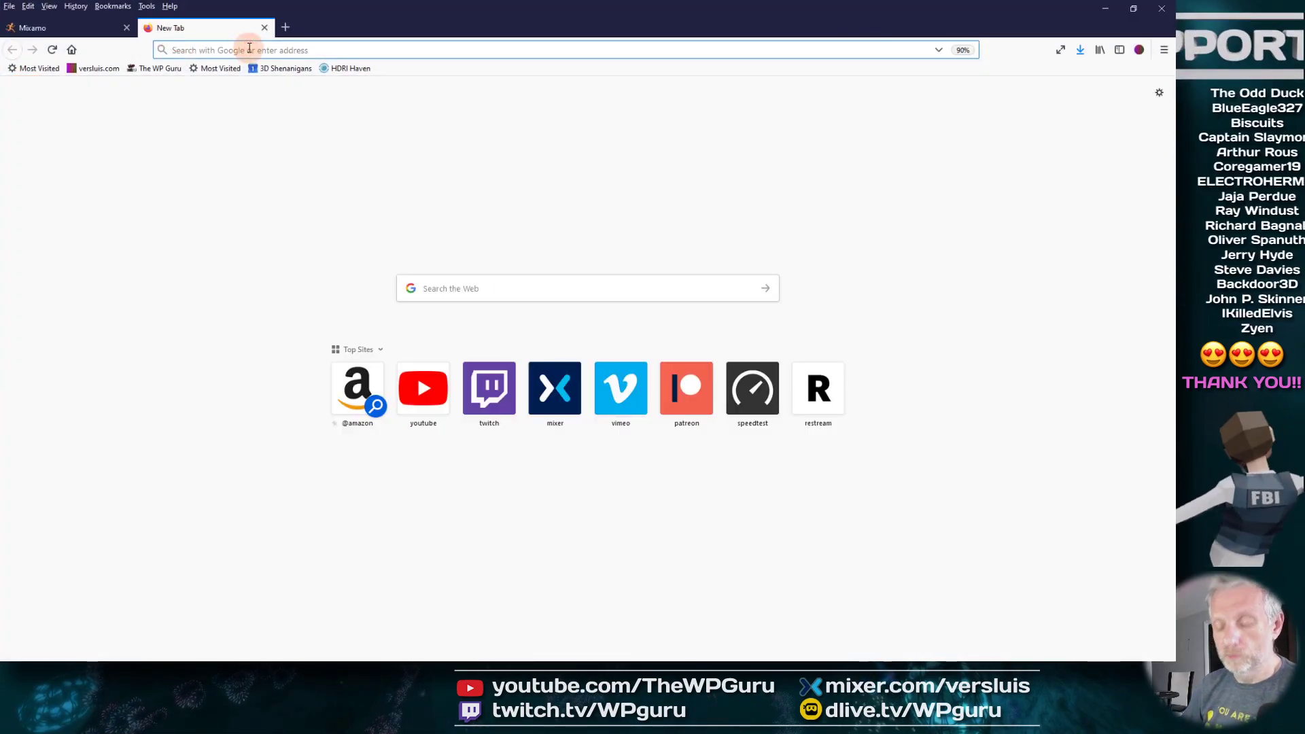
pyautogui.write('versluis.com/')
pyautogui.press('Return')
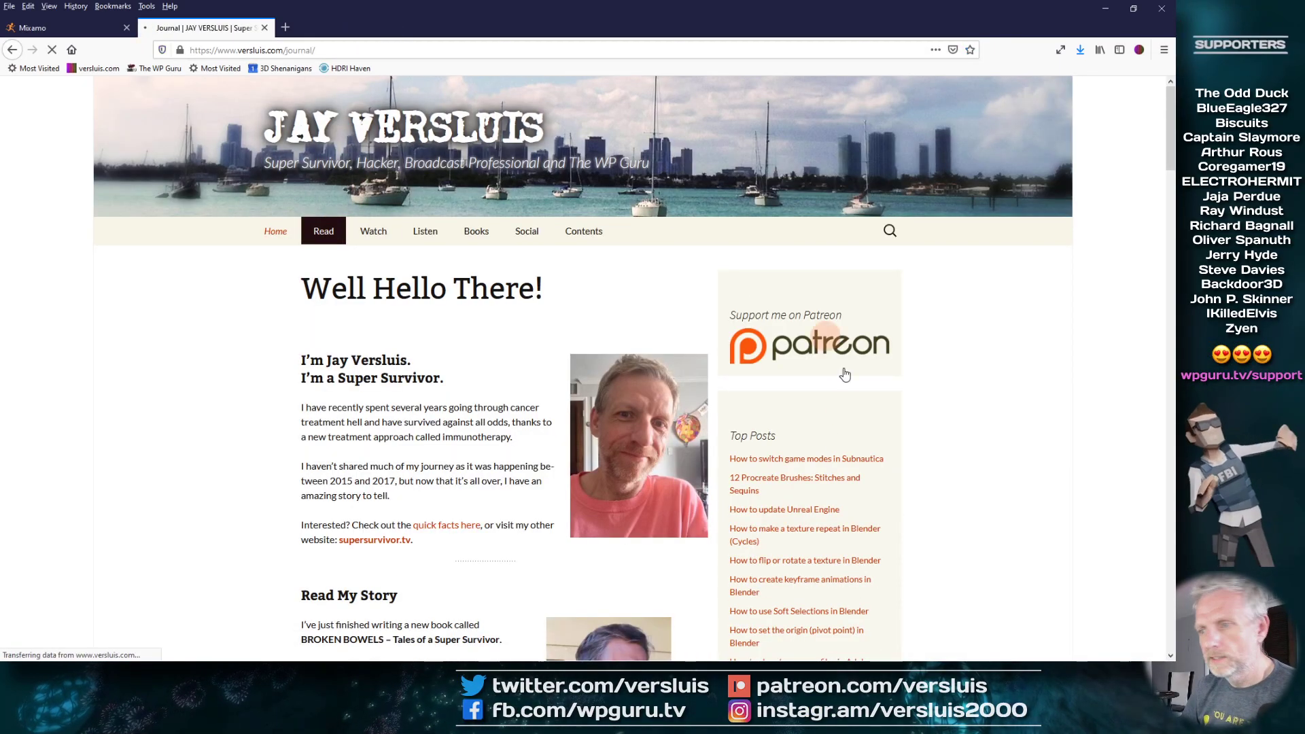
# - Find the article "How to apply Mixamo Animations to Genesis 3 and Genesis 8" on the journal page and copy its link
pyautogui.scroll(-2, 204, 401)
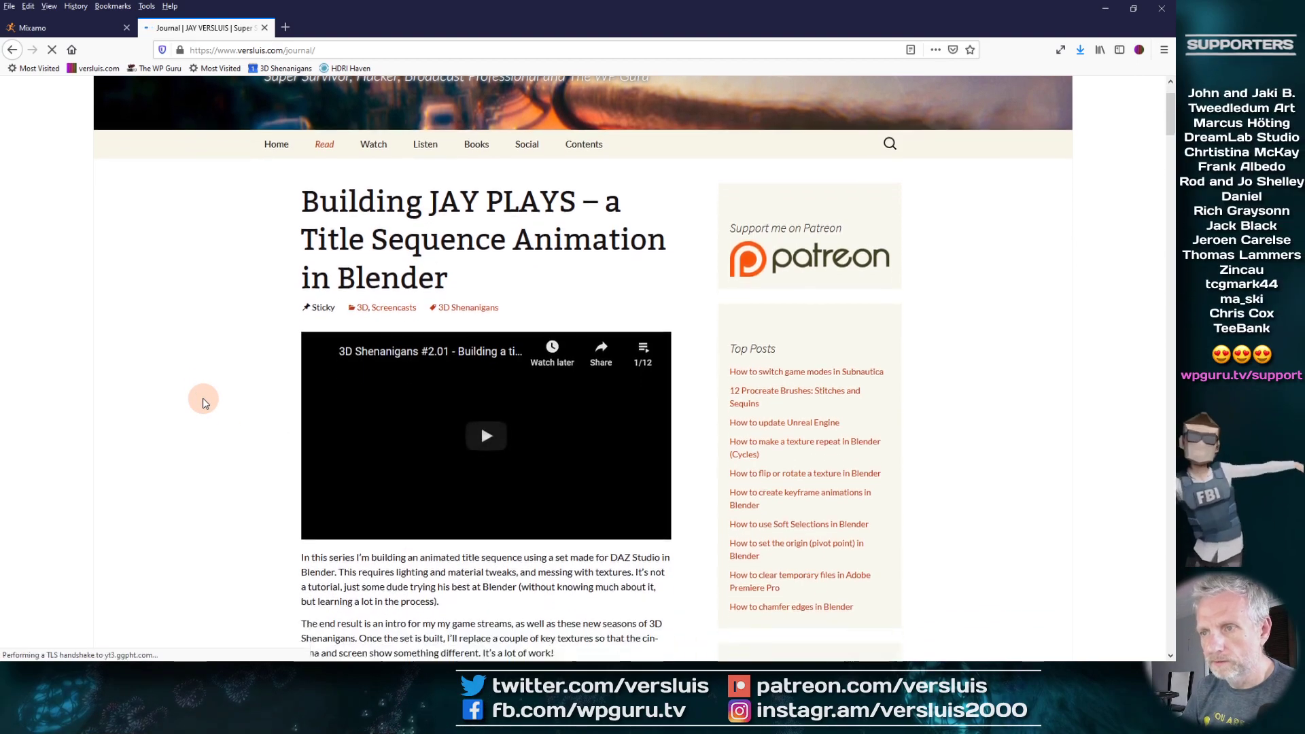
pyautogui.scroll(-15, 204, 403)
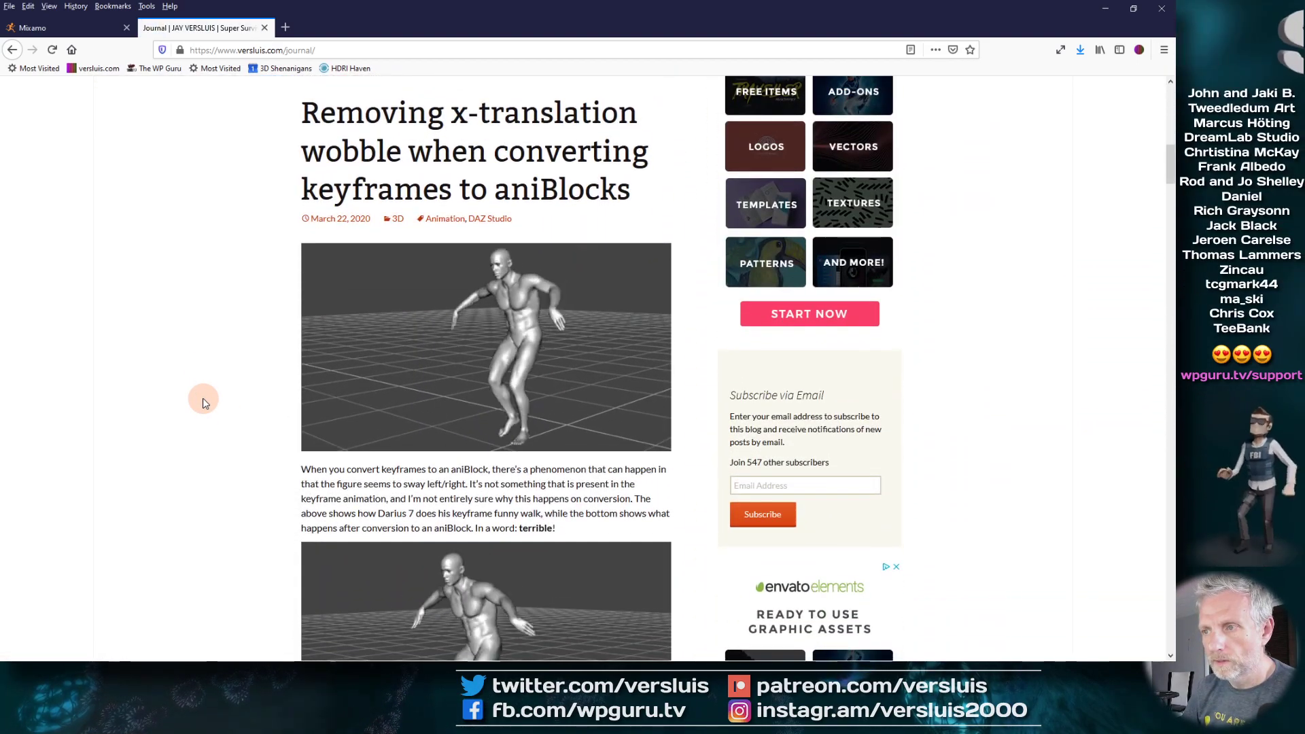
pyautogui.scroll(-2, 204, 403)
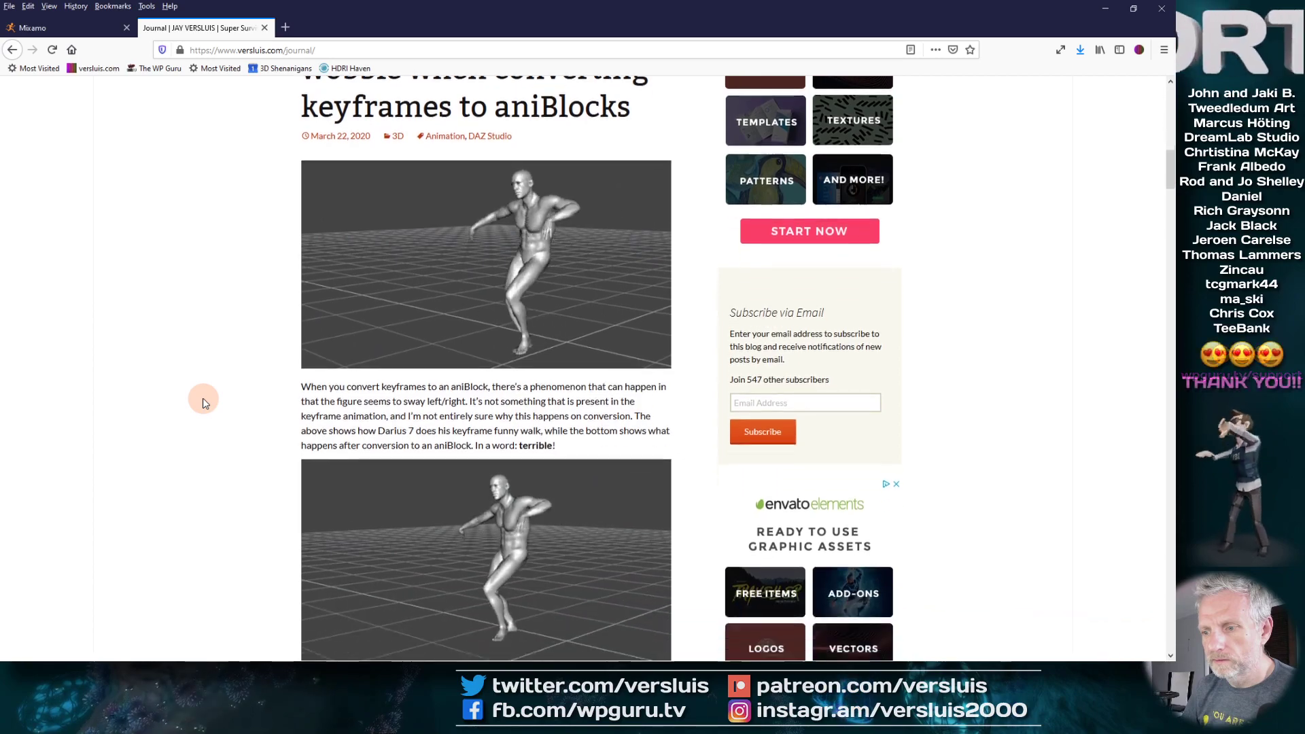
pyautogui.scroll(-12, 204, 402)
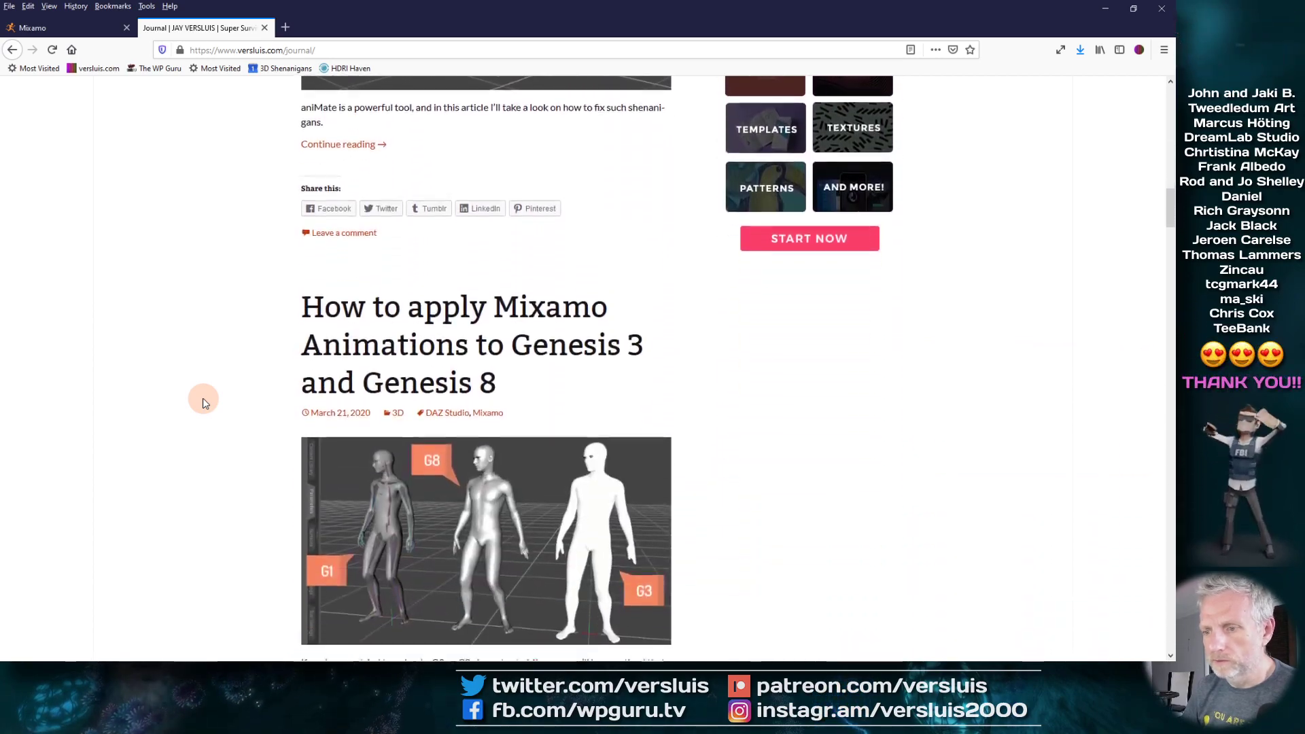
pyautogui.scroll(-4, 204, 402)
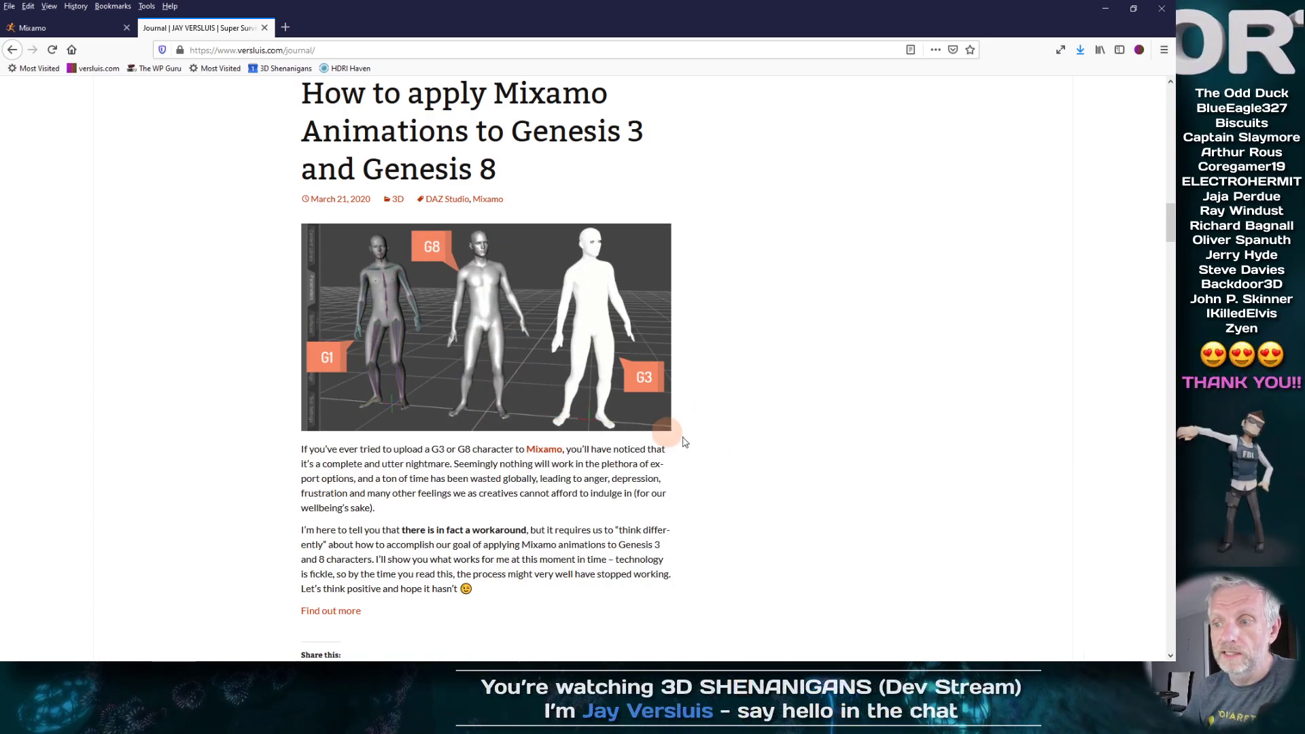
pyautogui.scroll(-6, 782, 459)
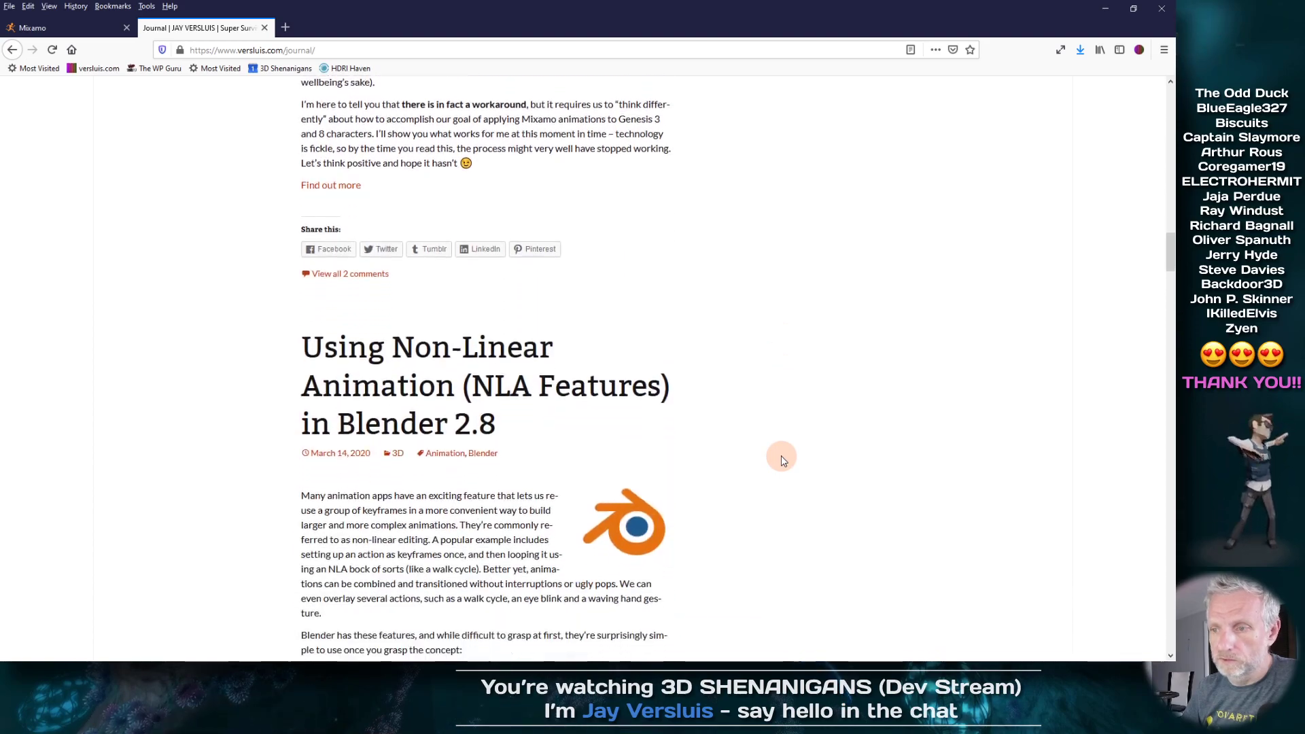
pyautogui.scroll(5, 781, 459)
pyautogui.scroll(4, 781, 459)
pyautogui.scroll(-3, 781, 459)
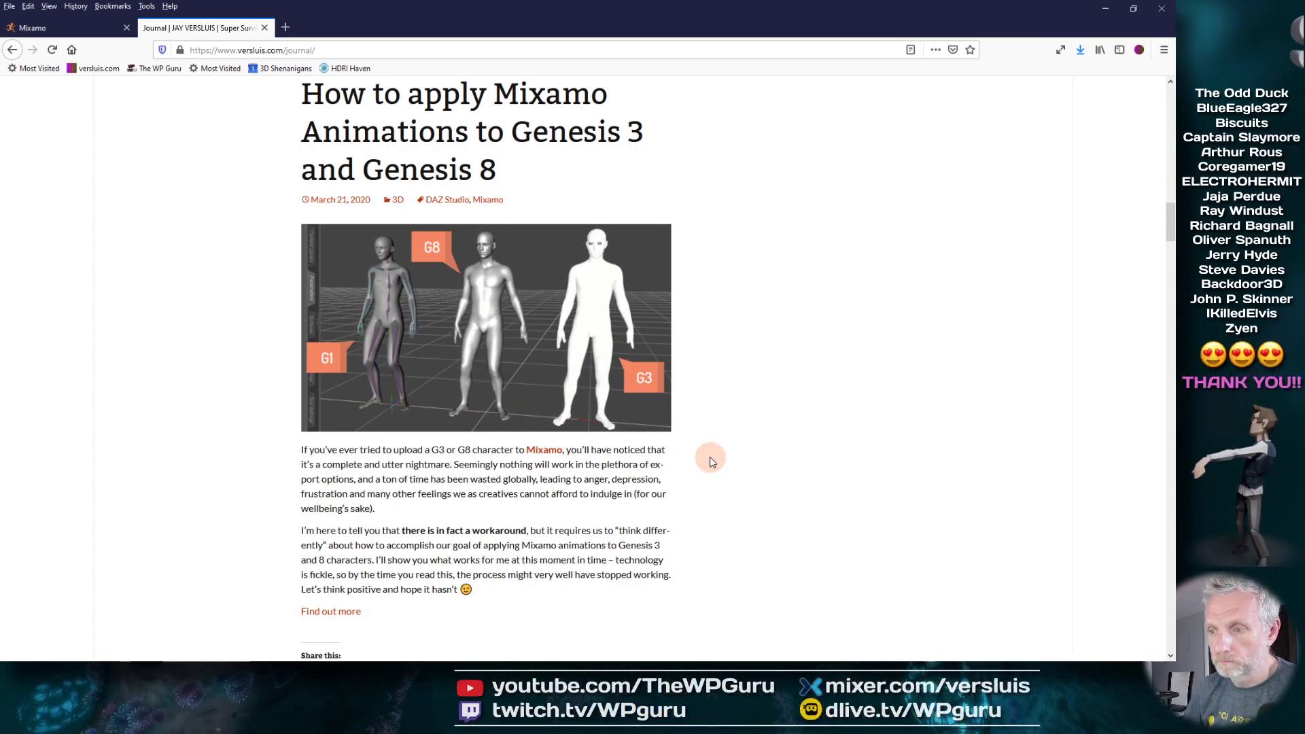
pyautogui.rightClick(423, 166)
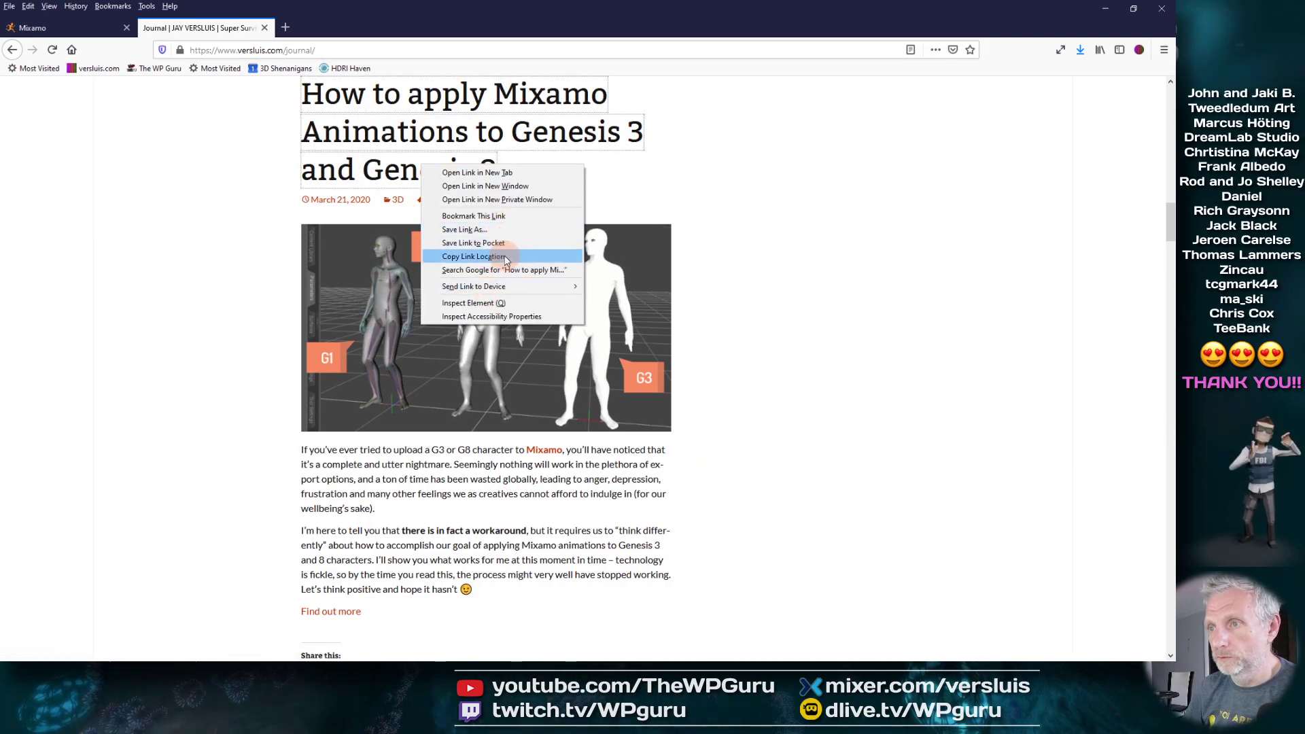
pyautogui.click(685, 207)
pyautogui.click(873, 297)
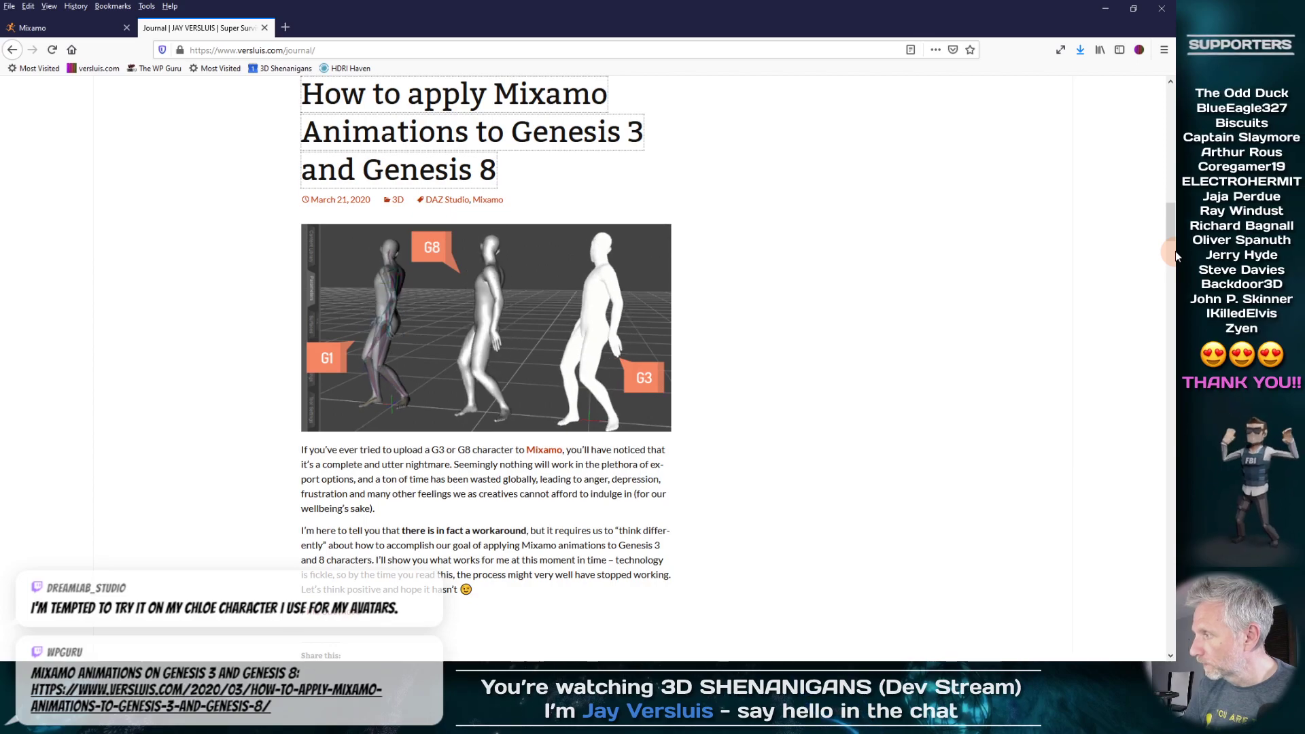
# - Minimise Firefox, switch to Premiere Pro and move the mouse sequence's playhead to 00:00:02:28
pyautogui.click(1106, 9)
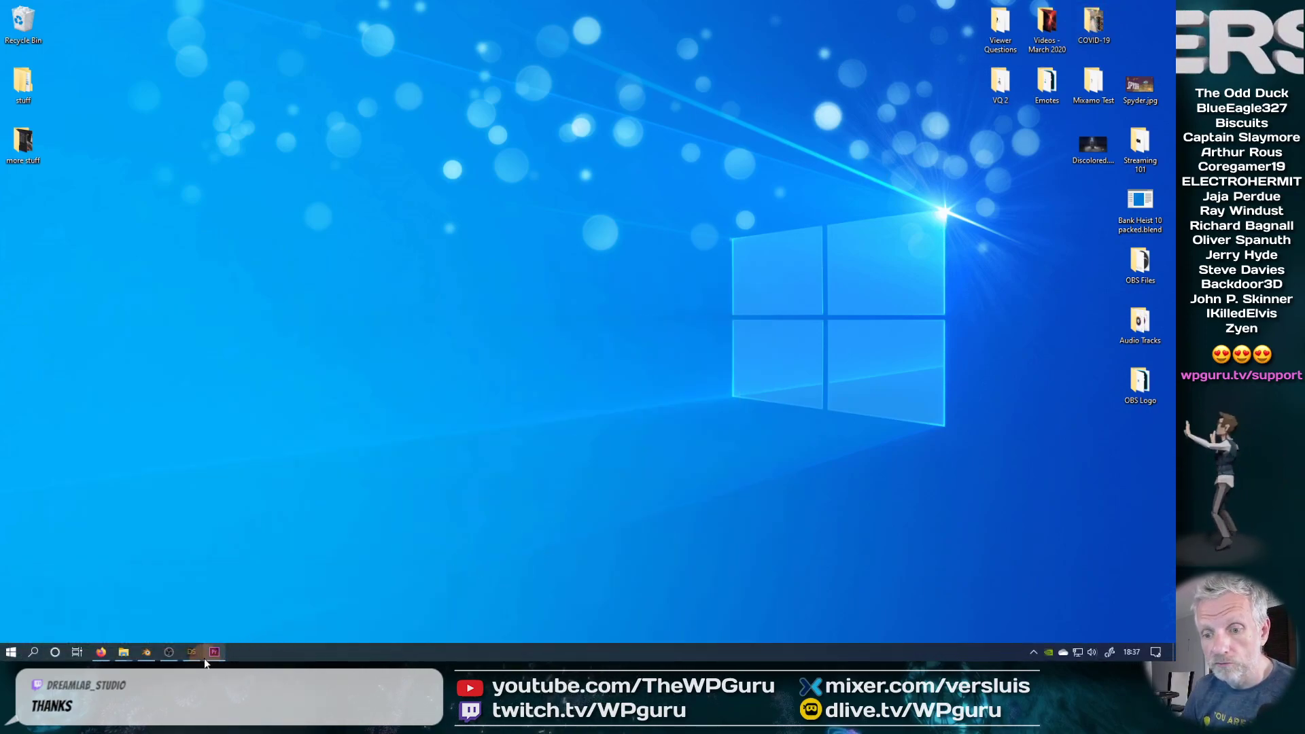
pyautogui.moveTo(214, 651)
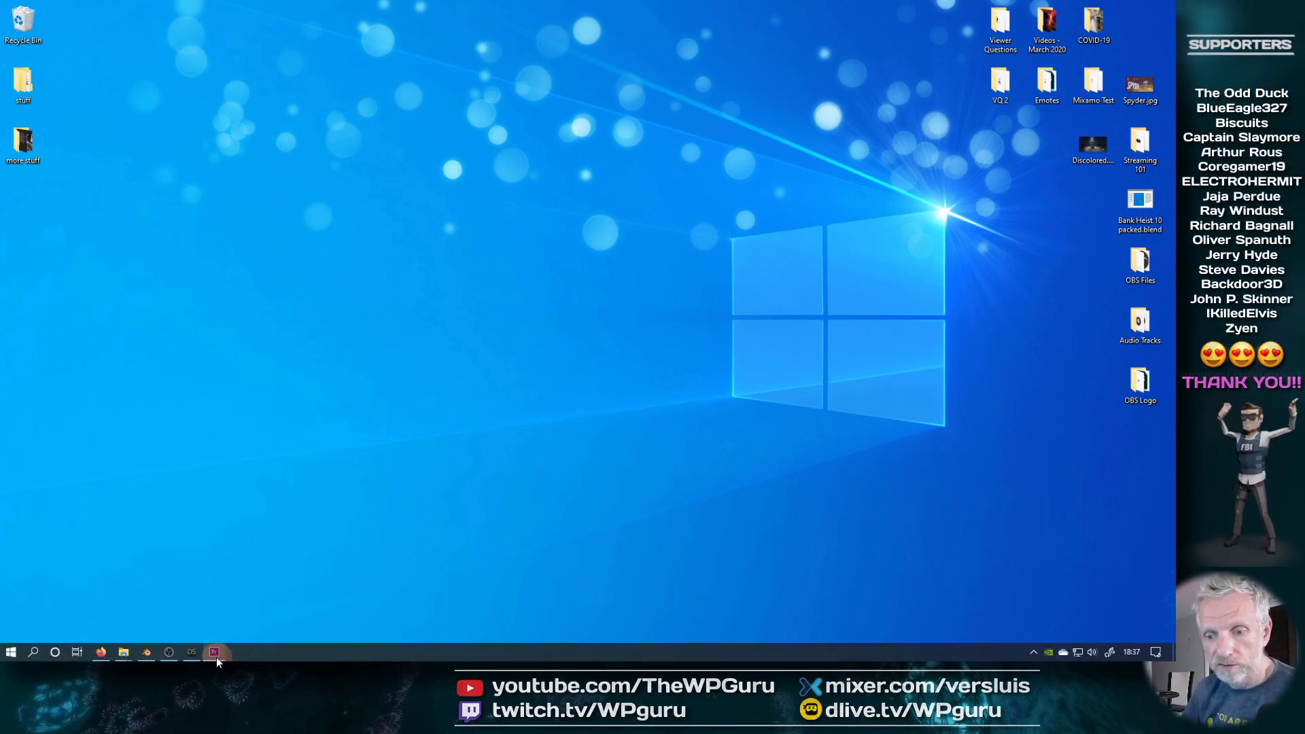
pyautogui.click(216, 656)
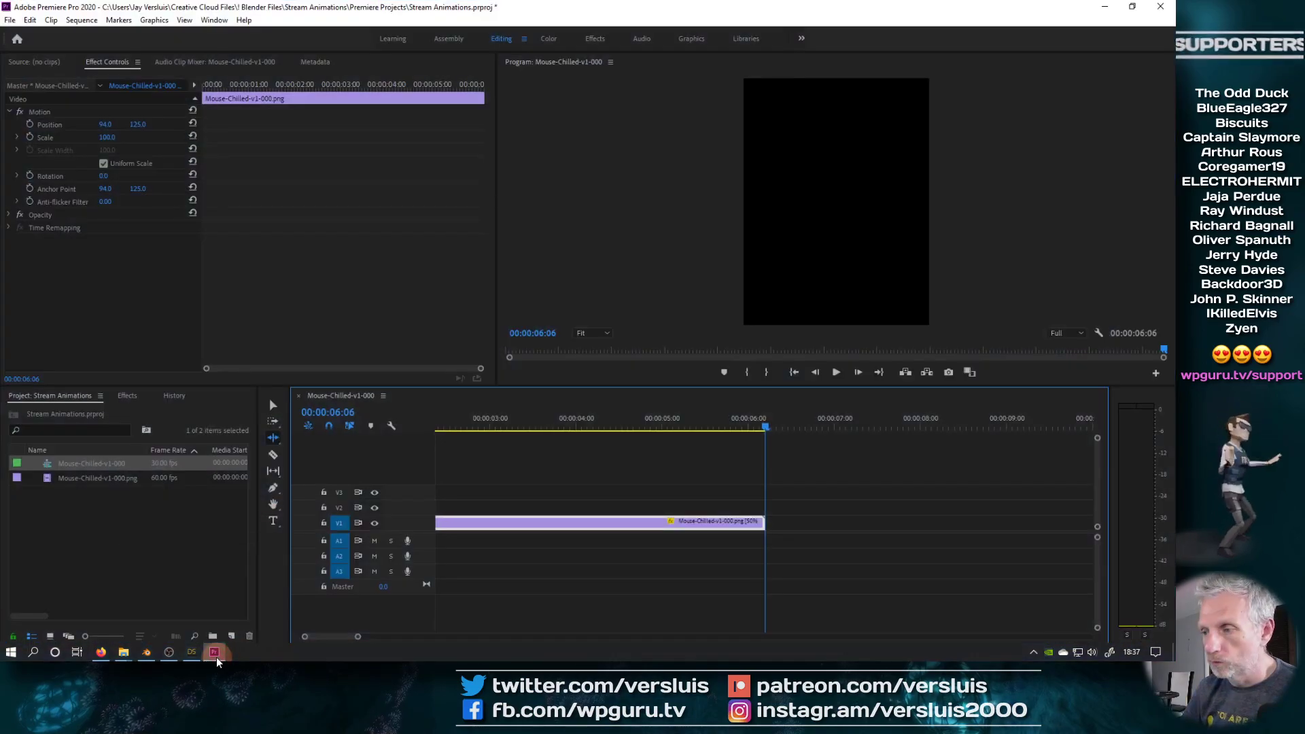
pyautogui.moveTo(762, 427)
pyautogui.mouseDown()
pyautogui.moveTo(573, 429)
pyautogui.moveTo(768, 429)
pyautogui.mouseUp()
pyautogui.moveTo(688, 430); pyautogui.dragTo(484, 427)
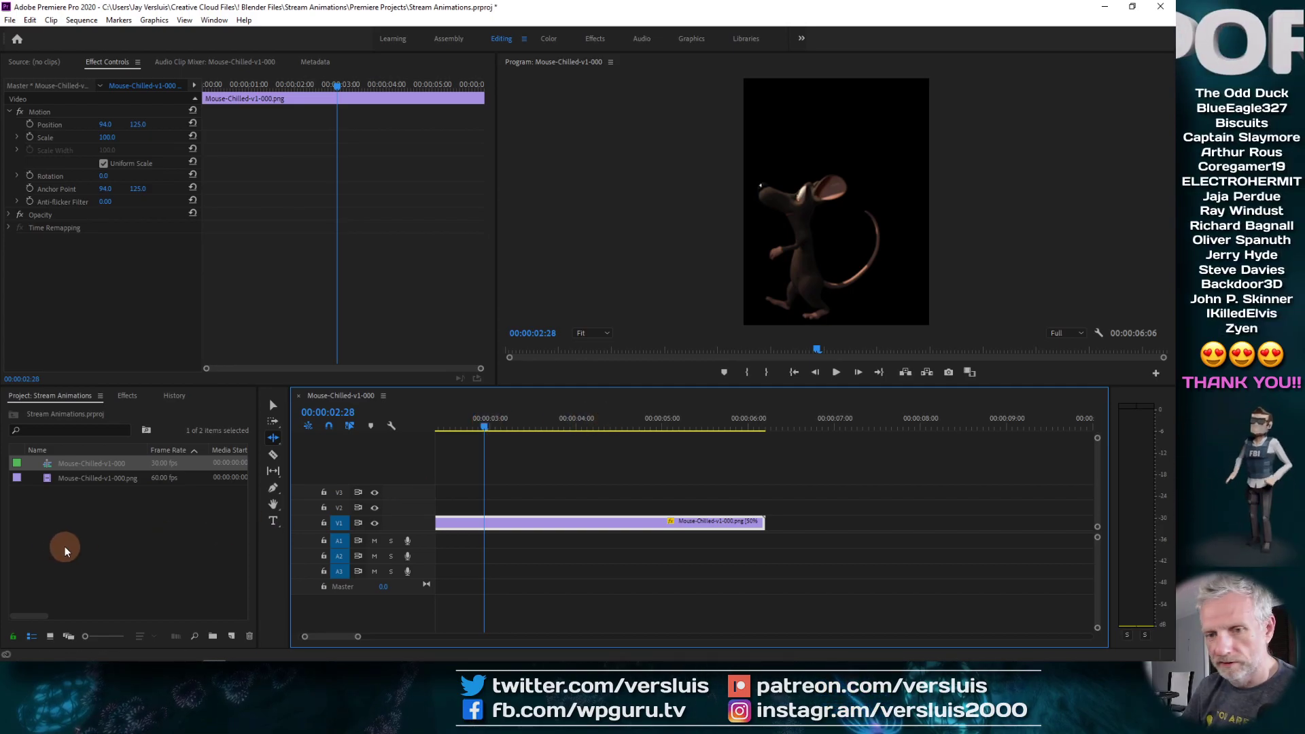
pyautogui.rightClick(66, 550)
pyautogui.click(128, 419)
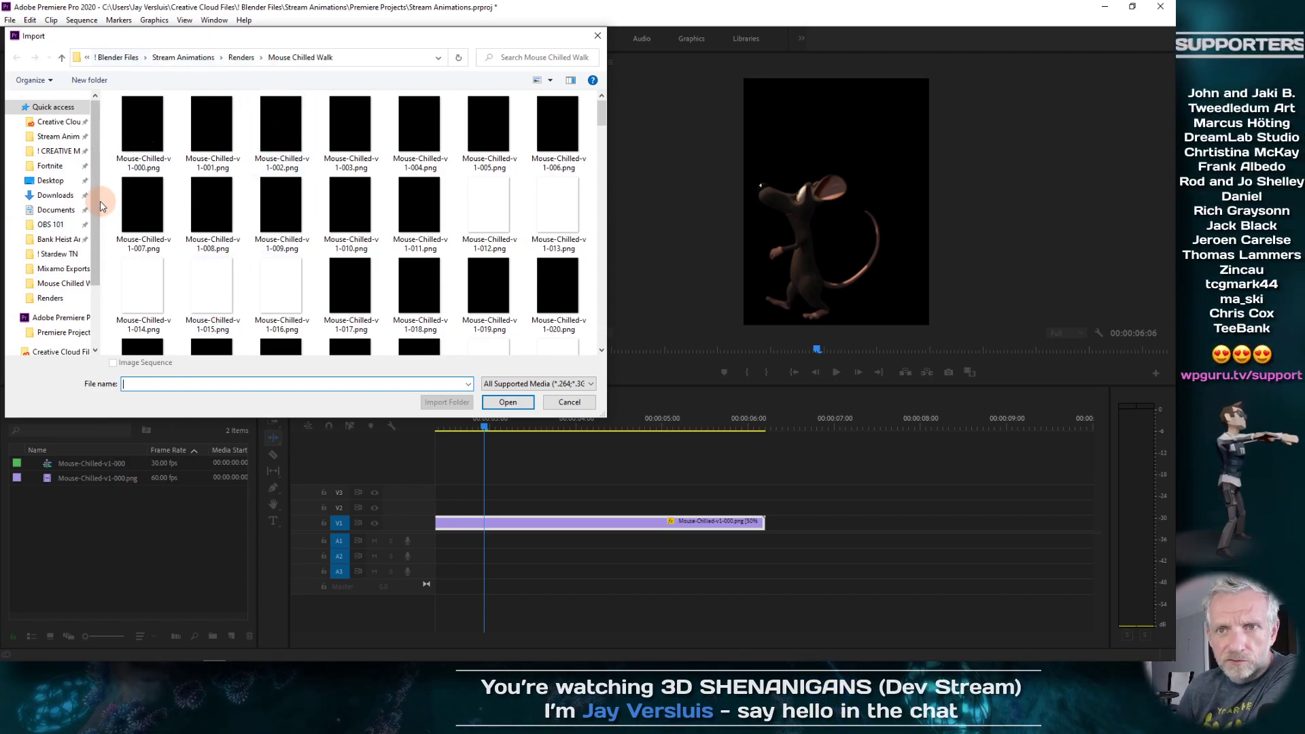
pyautogui.click(60, 126)
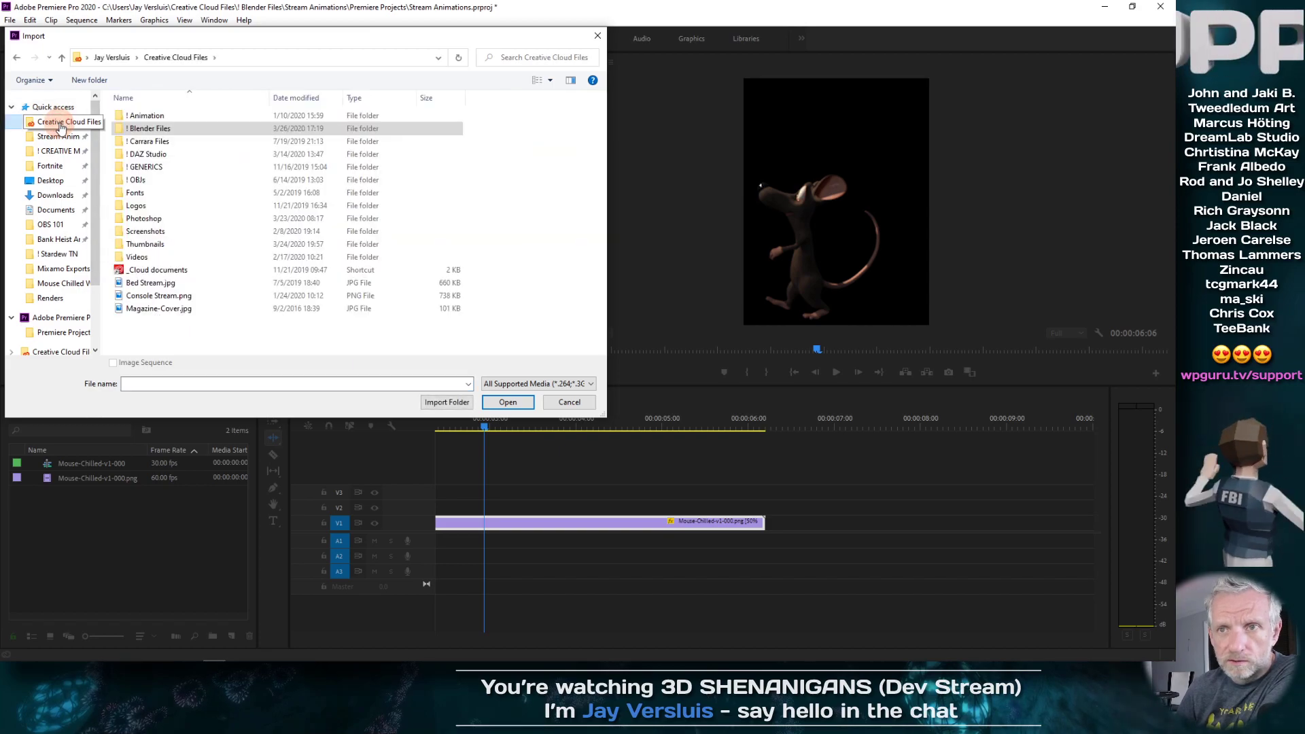
pyautogui.doubleClick(187, 261)
pyautogui.doubleClick(180, 130)
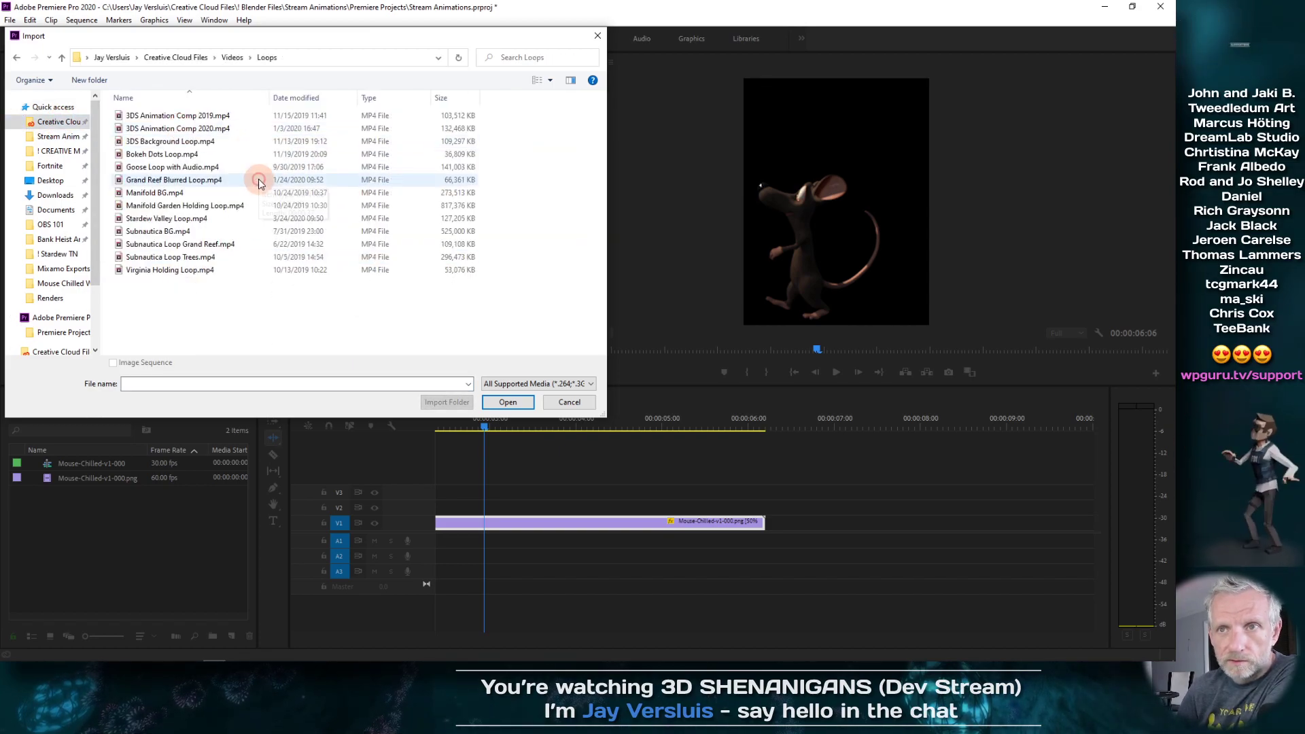
pyautogui.click(61, 57)
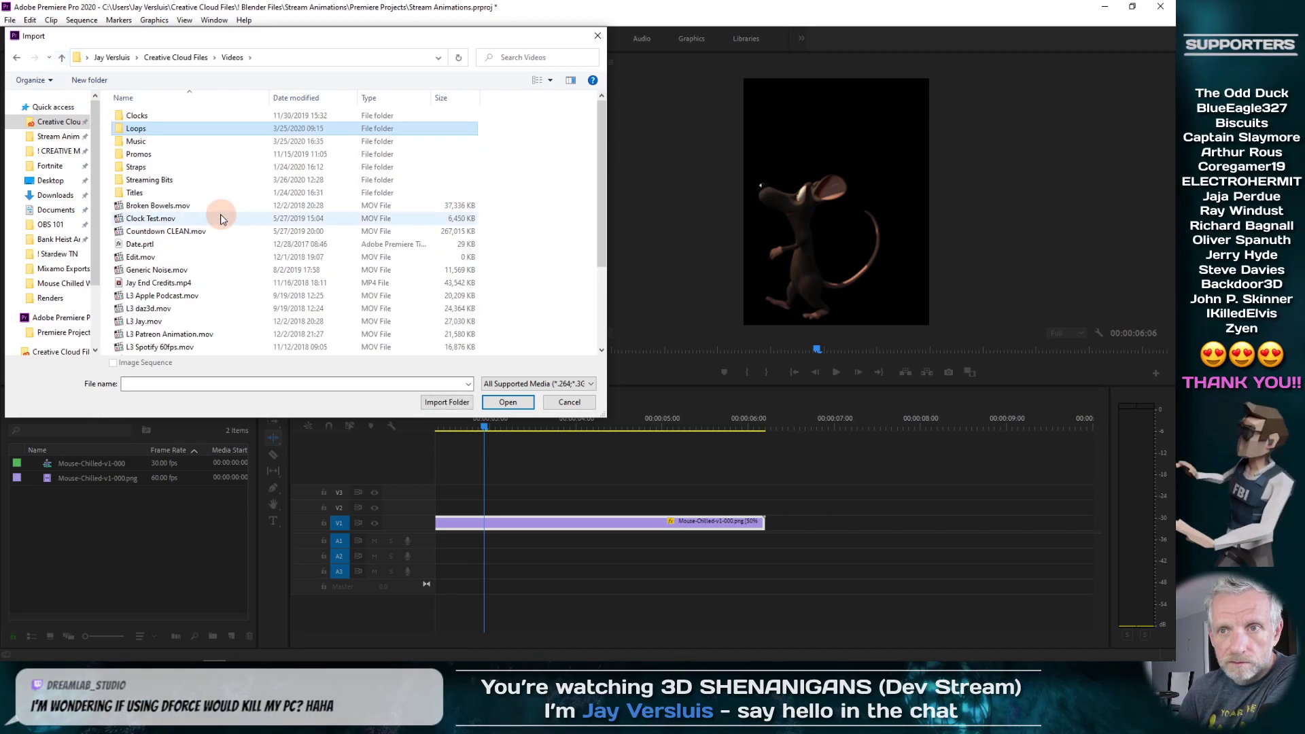
pyautogui.doubleClick(181, 181)
pyautogui.scroll(-2, 257, 218)
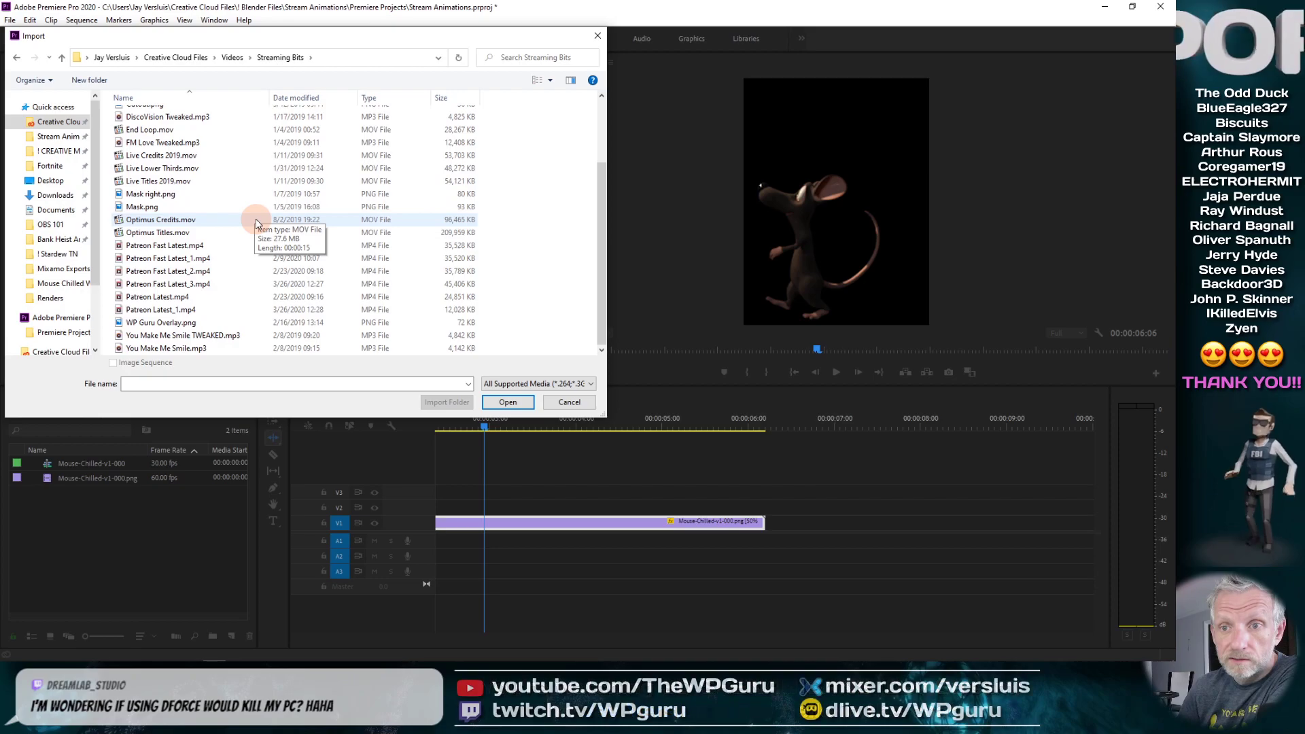
pyautogui.scroll(2, 257, 223)
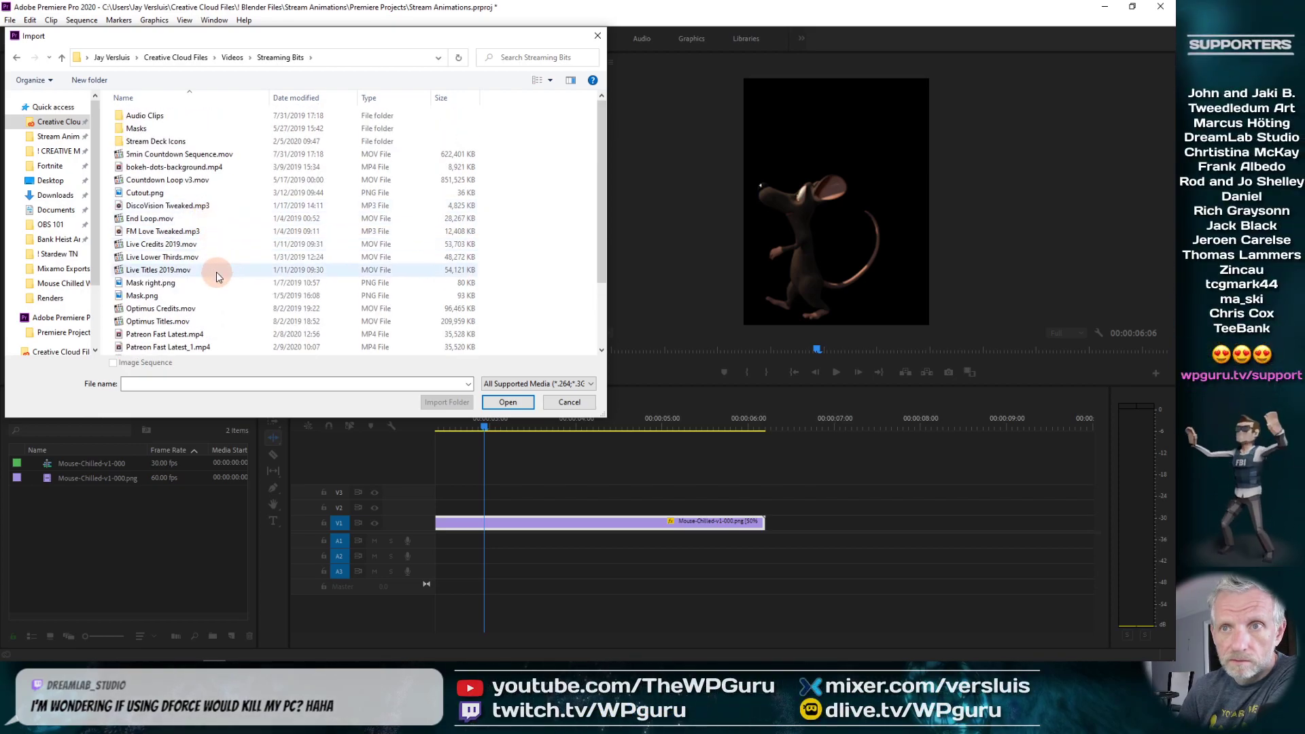
pyautogui.scroll(-2, 213, 234)
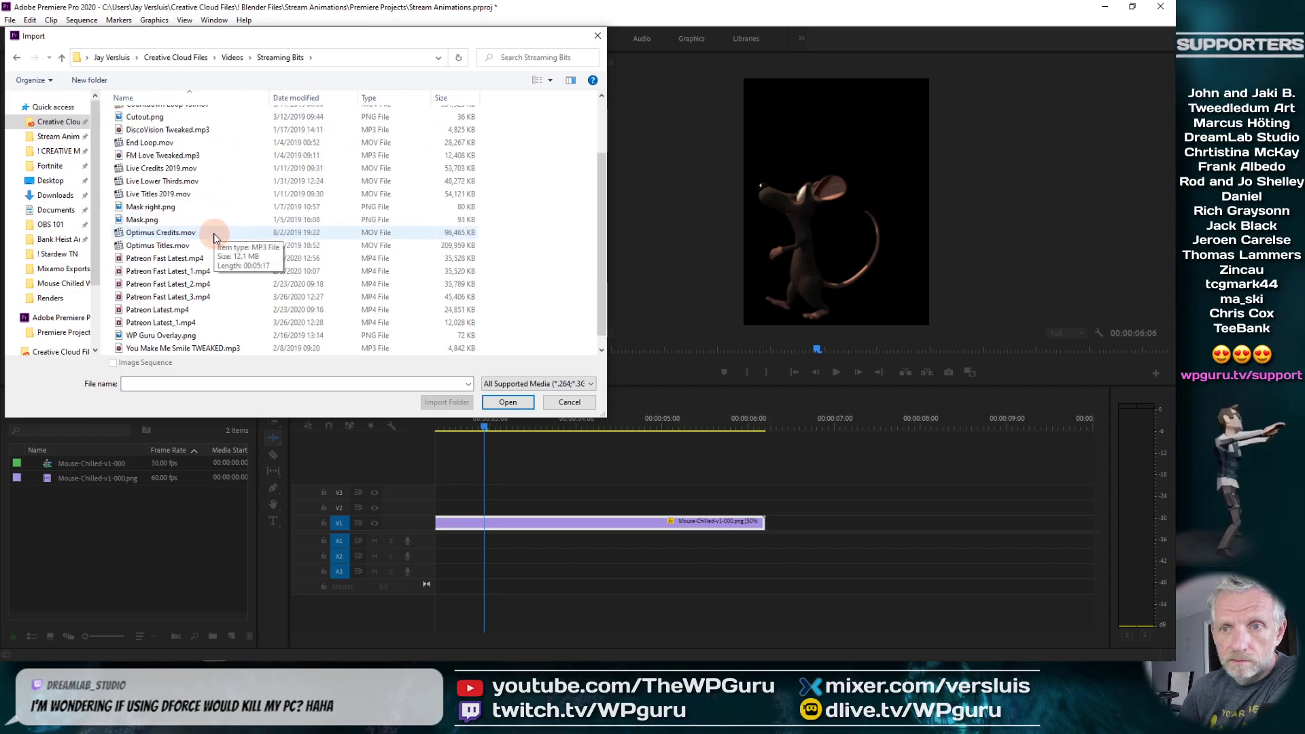
pyautogui.click(570, 402)
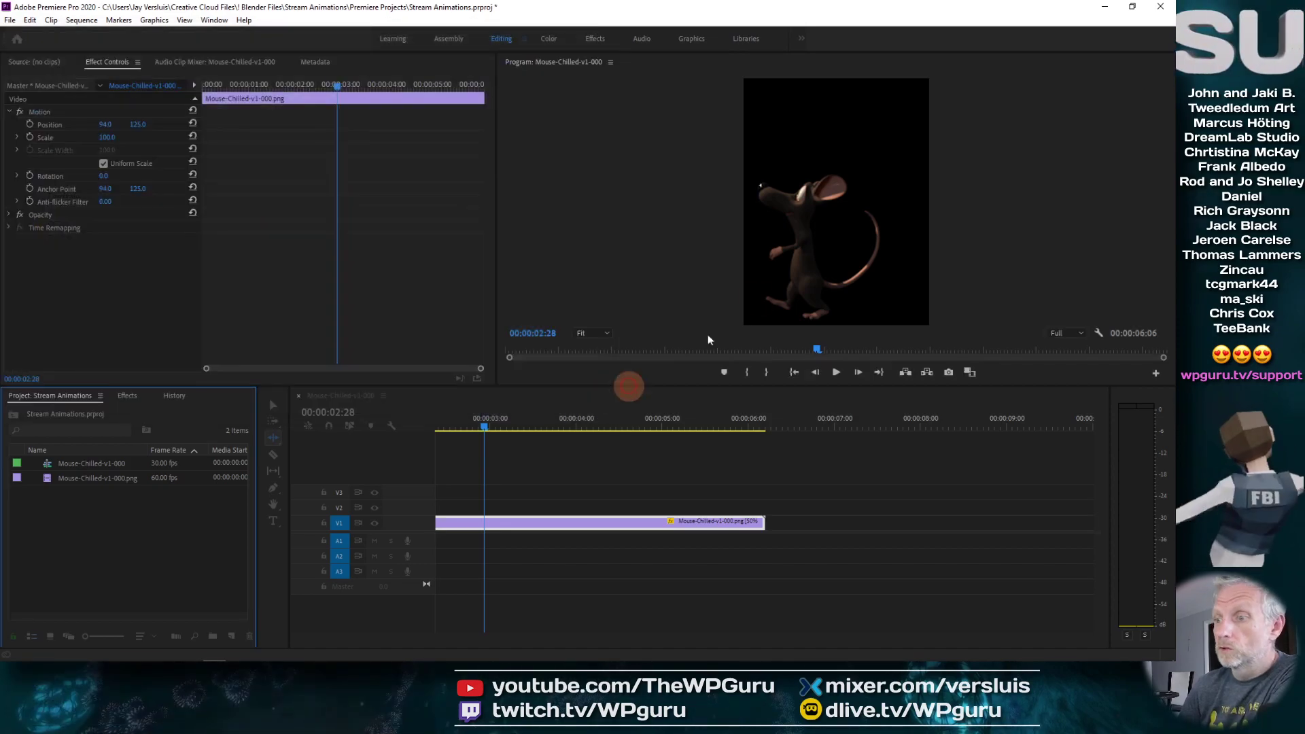
# - Switch to OBS and look up the local file path of the FBI Dancer source in the Sidebar group
pyautogui.hotkey('alt', 'Tab')
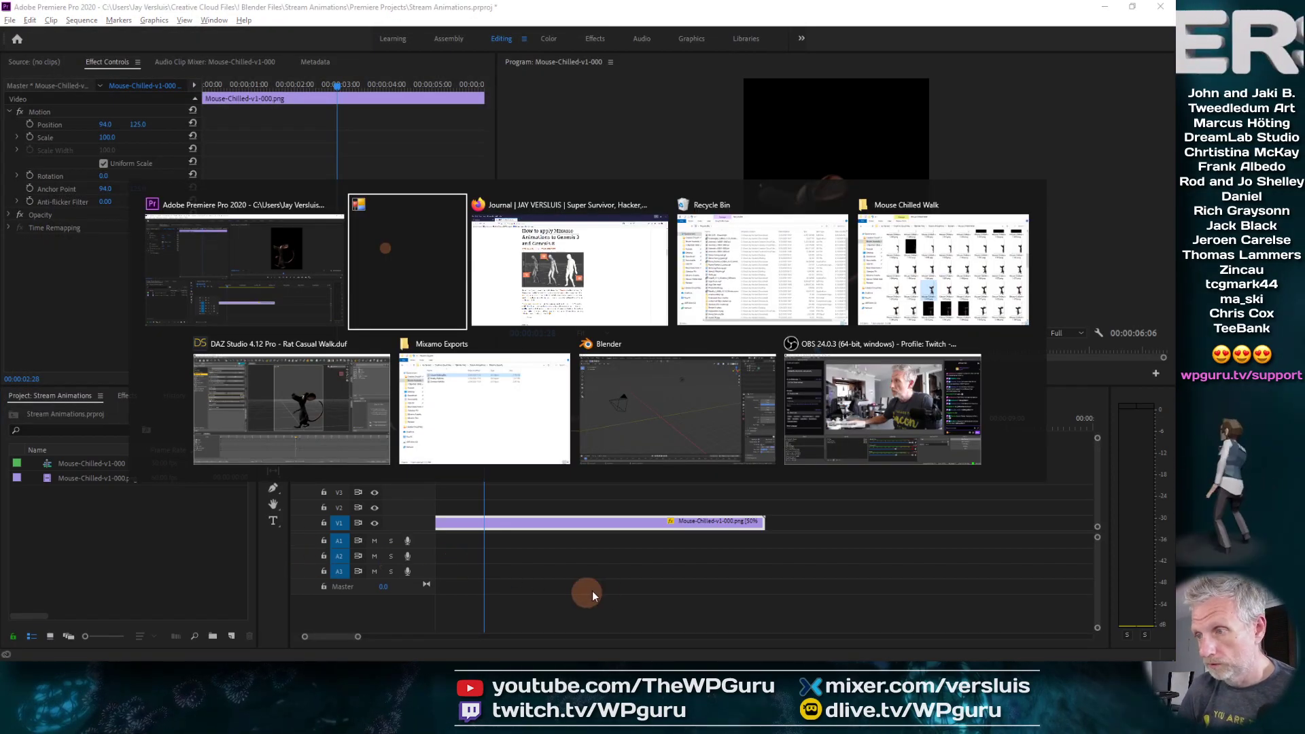
pyautogui.click(813, 449)
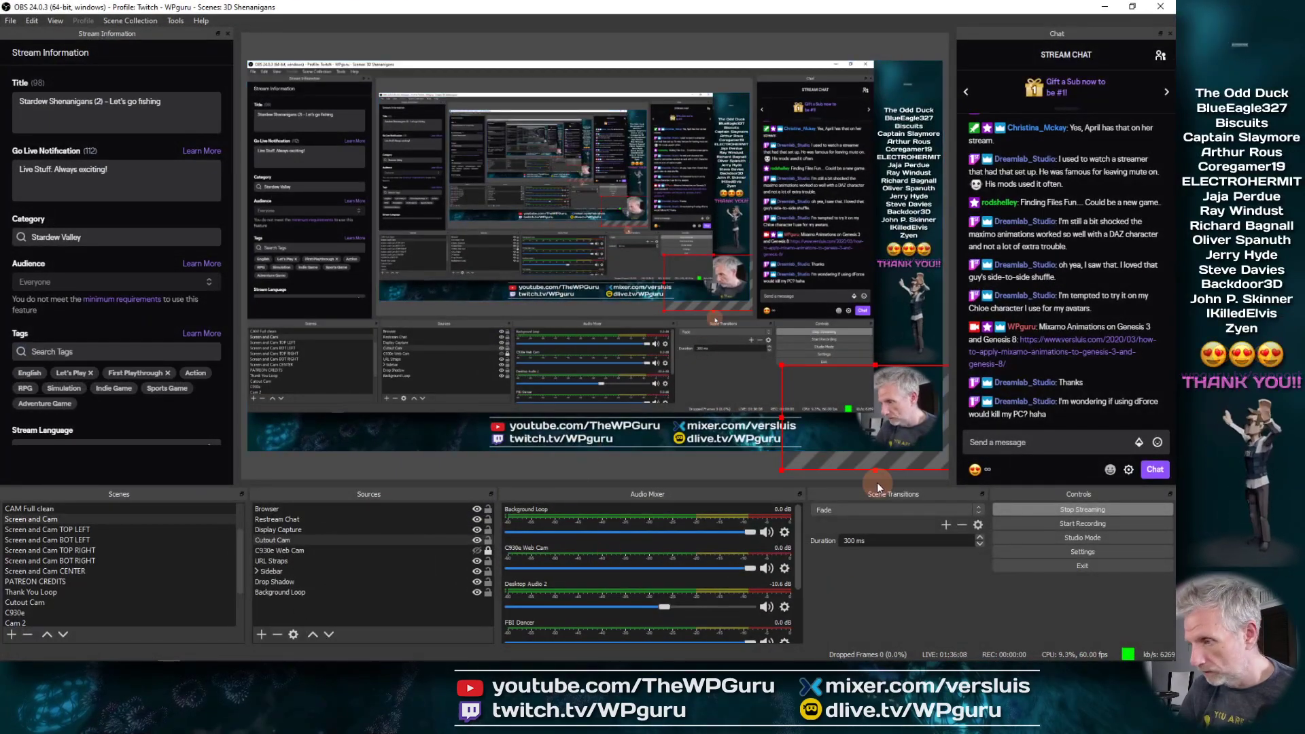
pyautogui.click(278, 572)
pyautogui.click(257, 571)
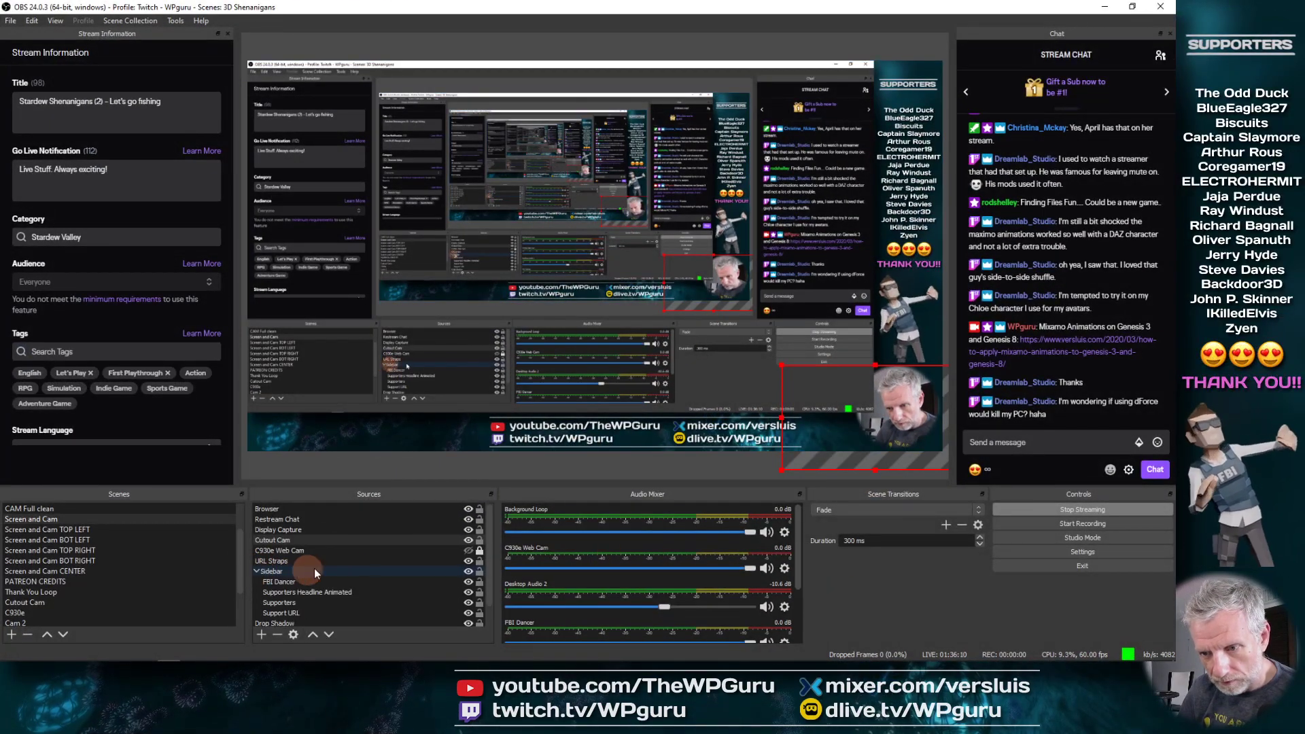
pyautogui.click(311, 561)
pyautogui.doubleClick(311, 561)
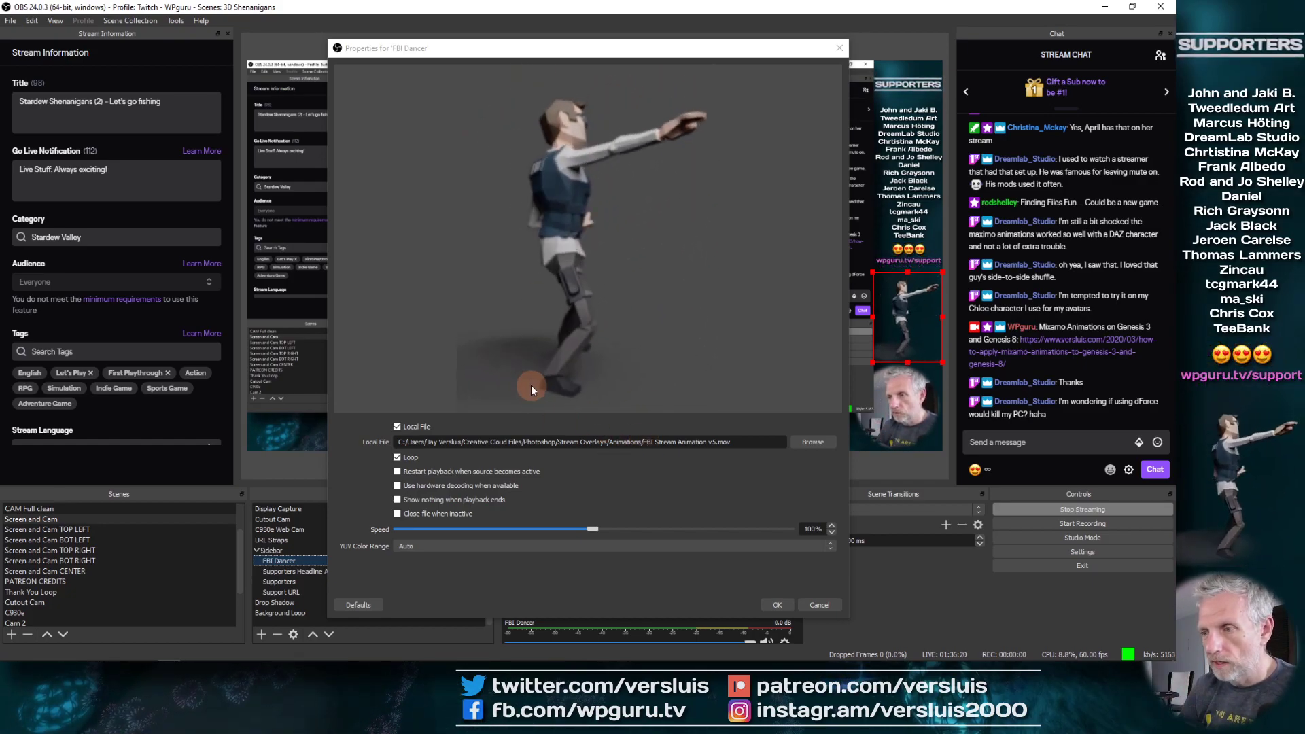
pyautogui.click(830, 605)
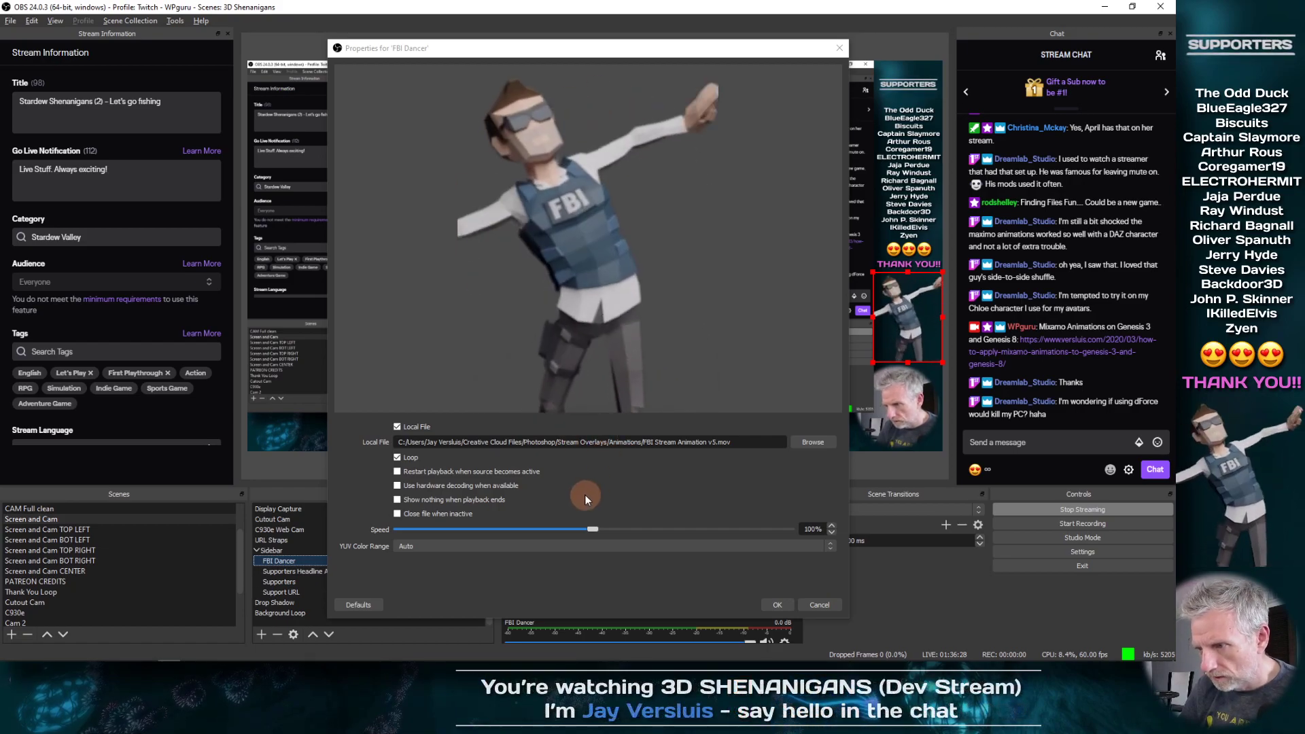
# - Return to Premiere Pro and browse for media to import in Creative Cloud Files > Photoshop > Stream Overlays > Animations
pyautogui.hotkey('alt', 'Tab')
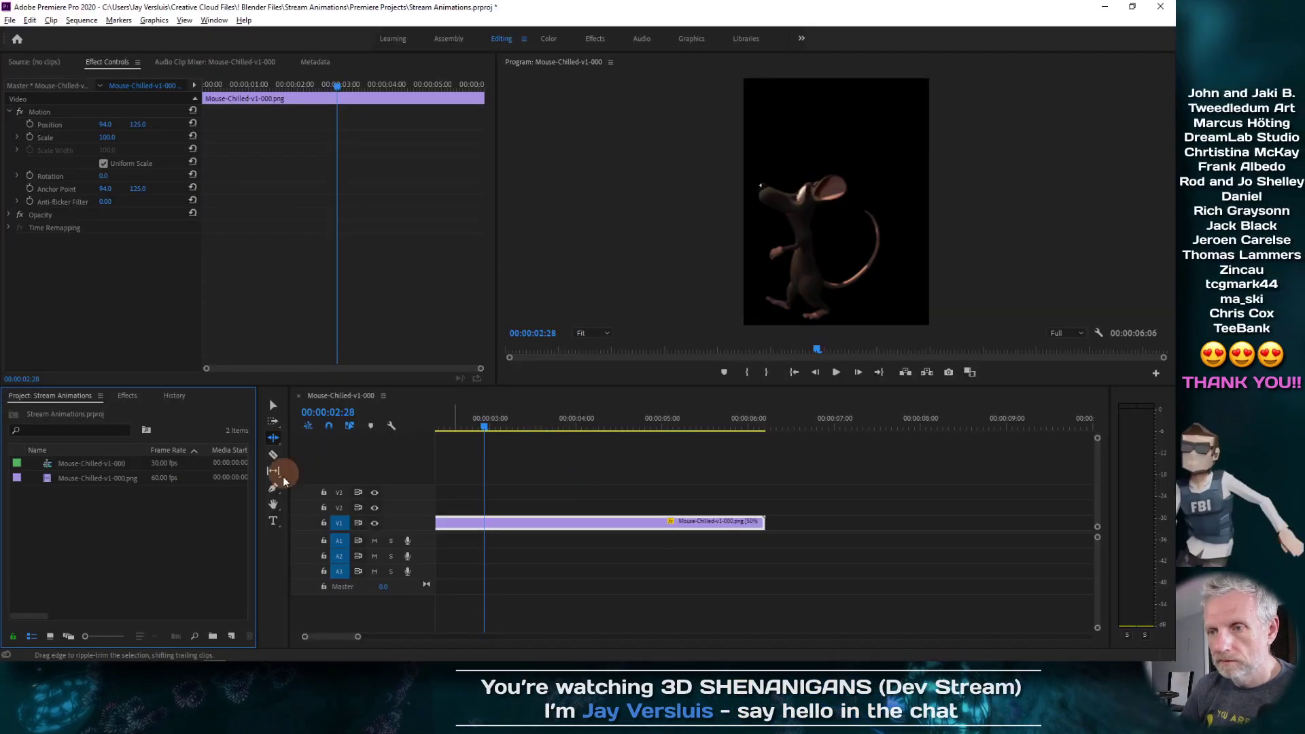
pyautogui.rightClick(15, 527)
pyautogui.click(85, 394)
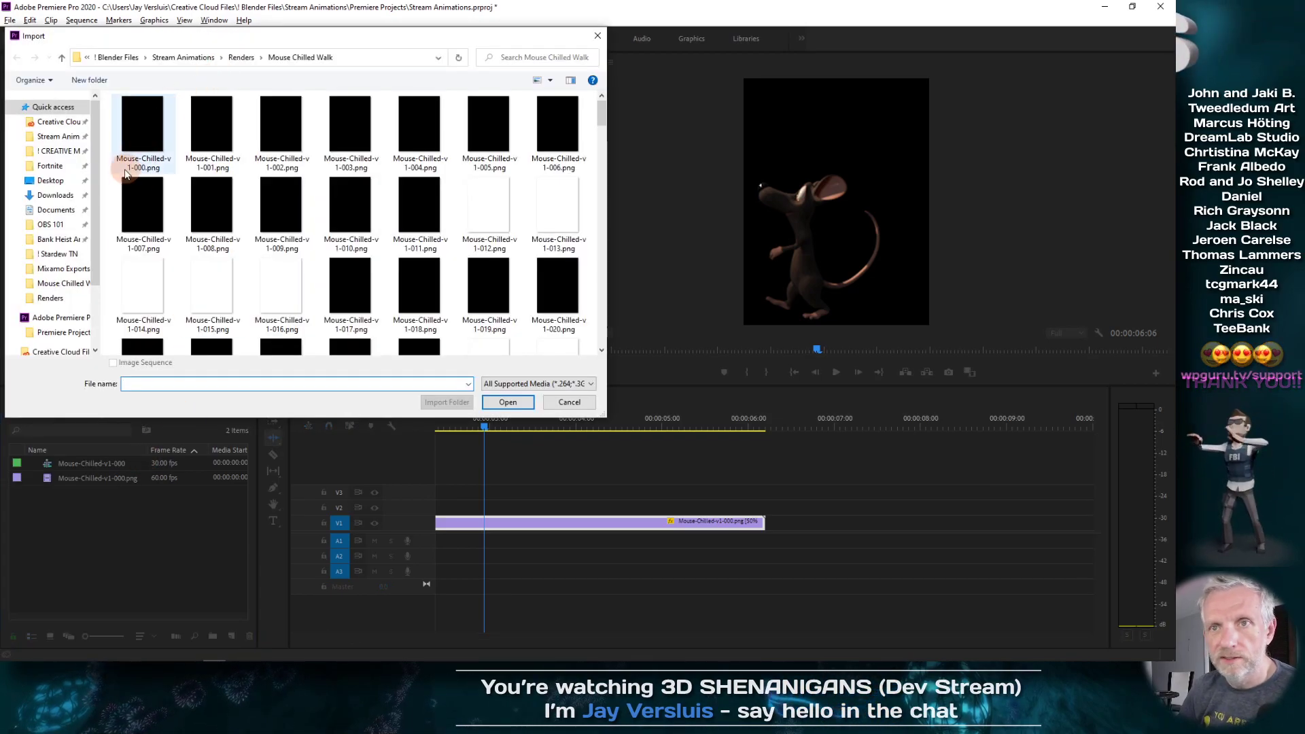
pyautogui.click(60, 124)
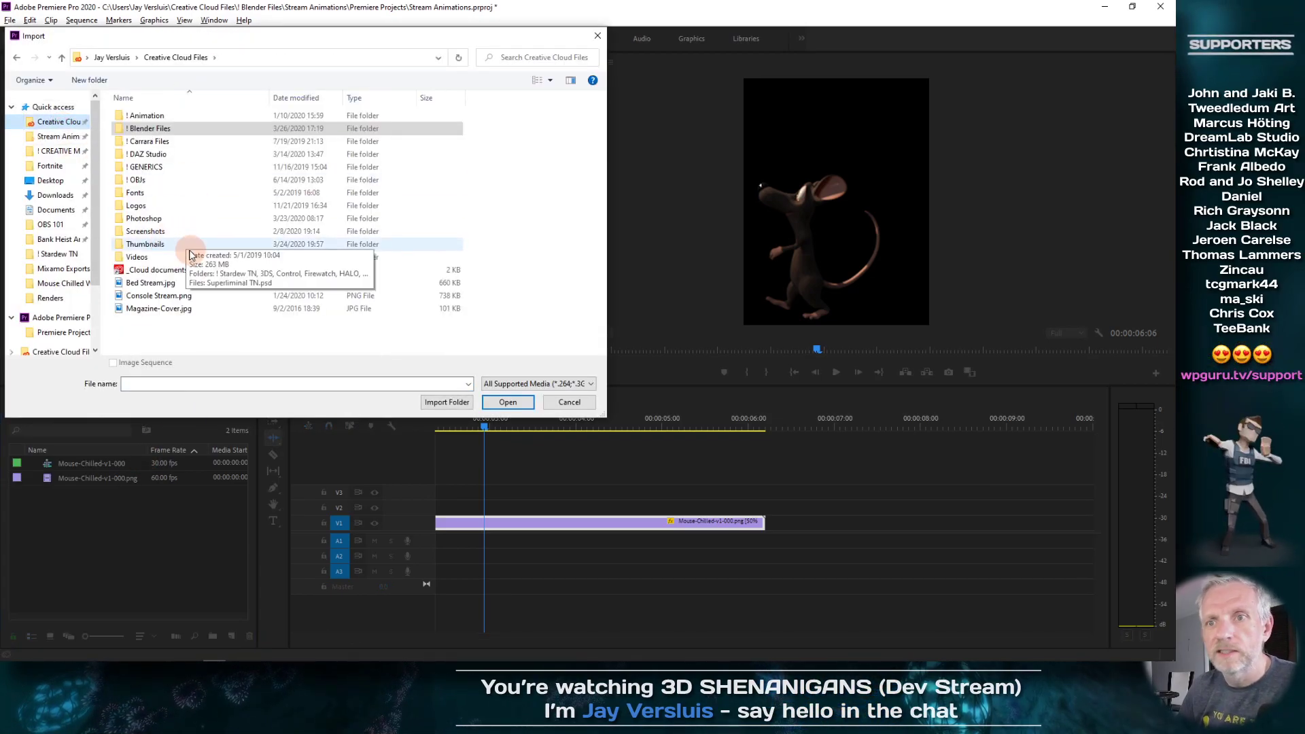
pyautogui.doubleClick(177, 218)
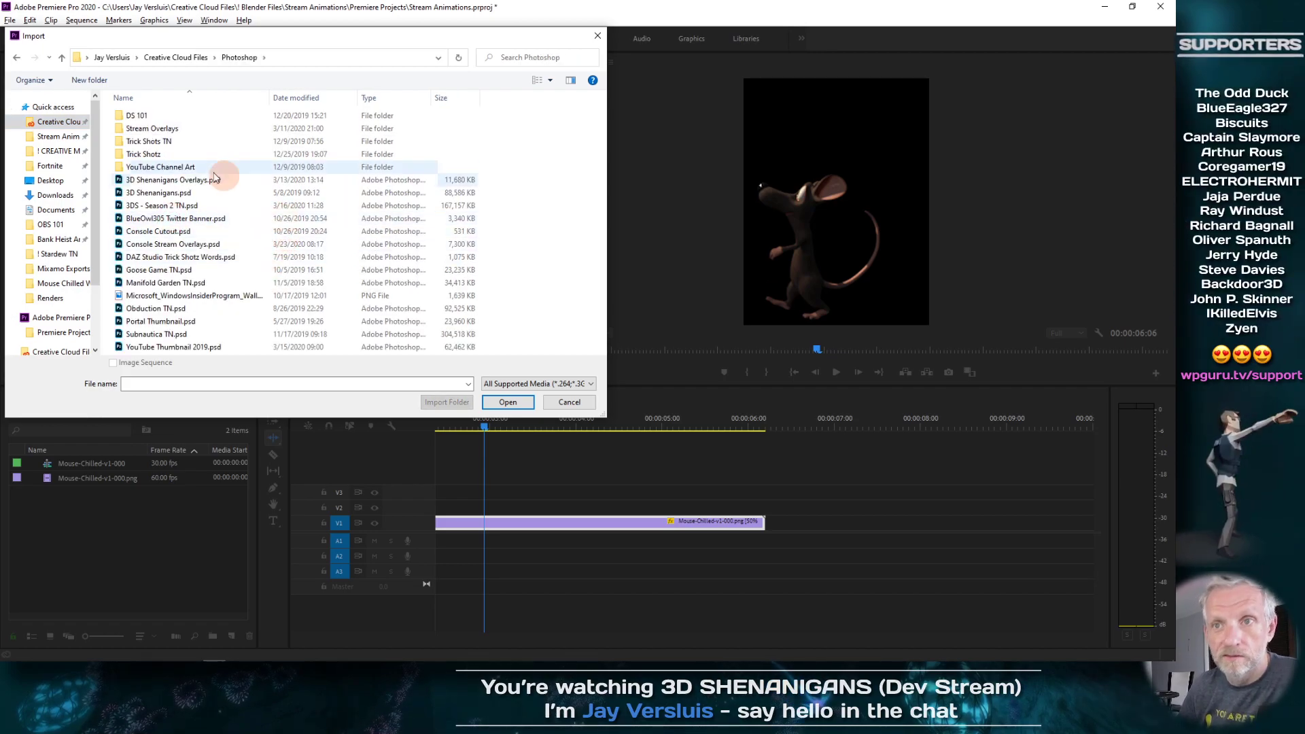
pyautogui.click(196, 130)
pyautogui.doubleClick(196, 130)
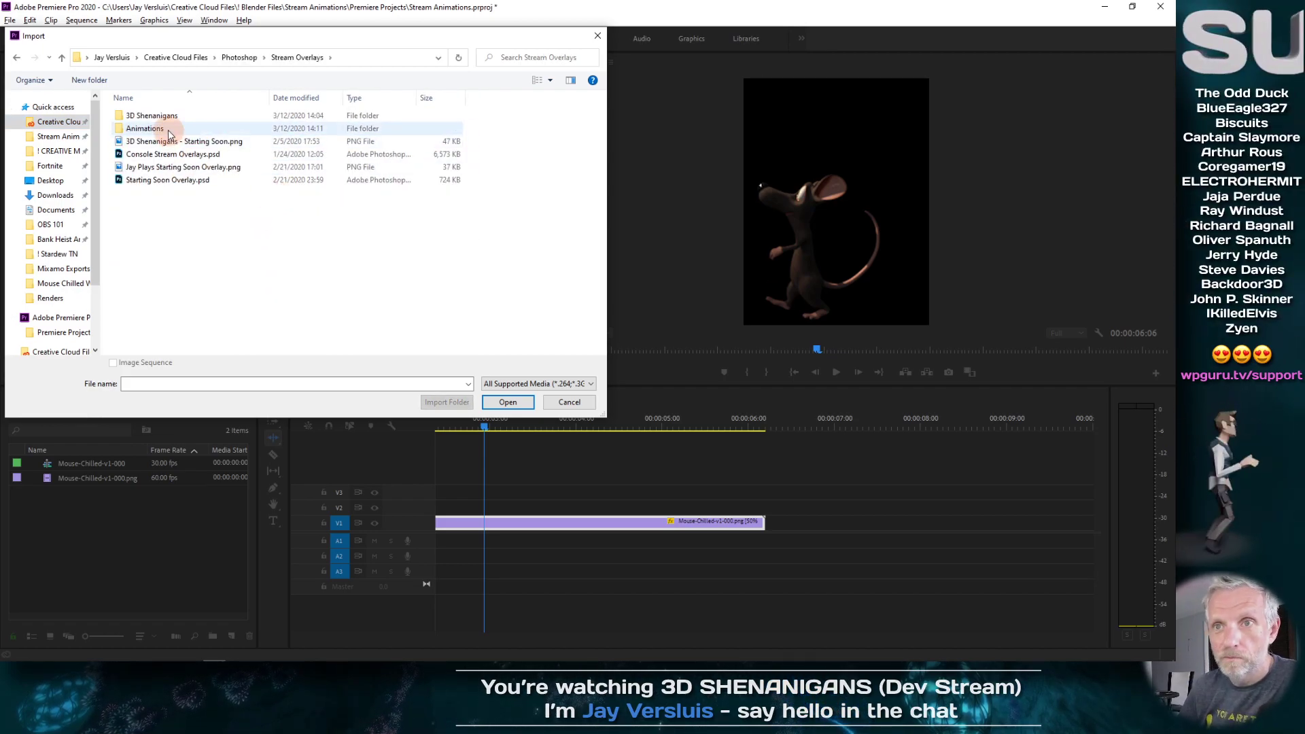
pyautogui.doubleClick(146, 128)
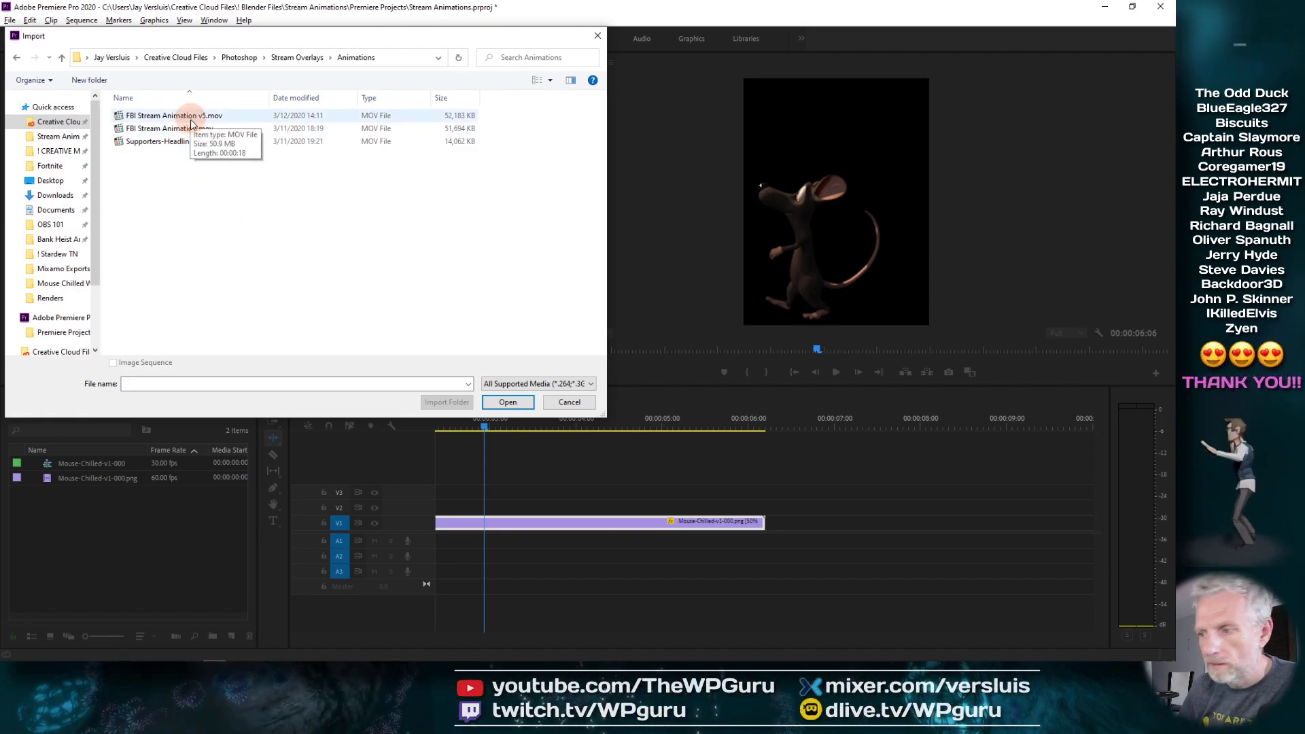
# - Check the FBI Dancer's file name in OBS once more and import FBI Stream Animation v5.mov into the Premiere Pro project
pyautogui.hotkey('alt', 'Tab')
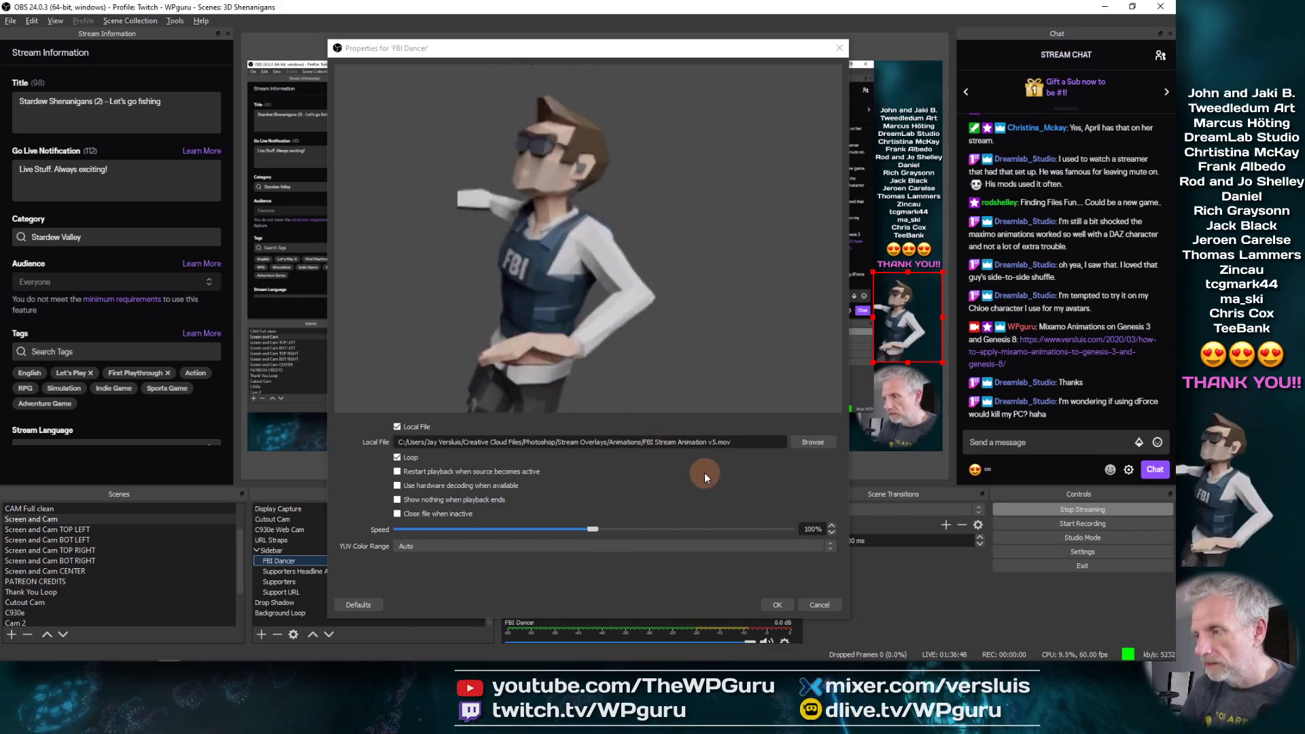
pyautogui.hotkey('alt', 'Tab')
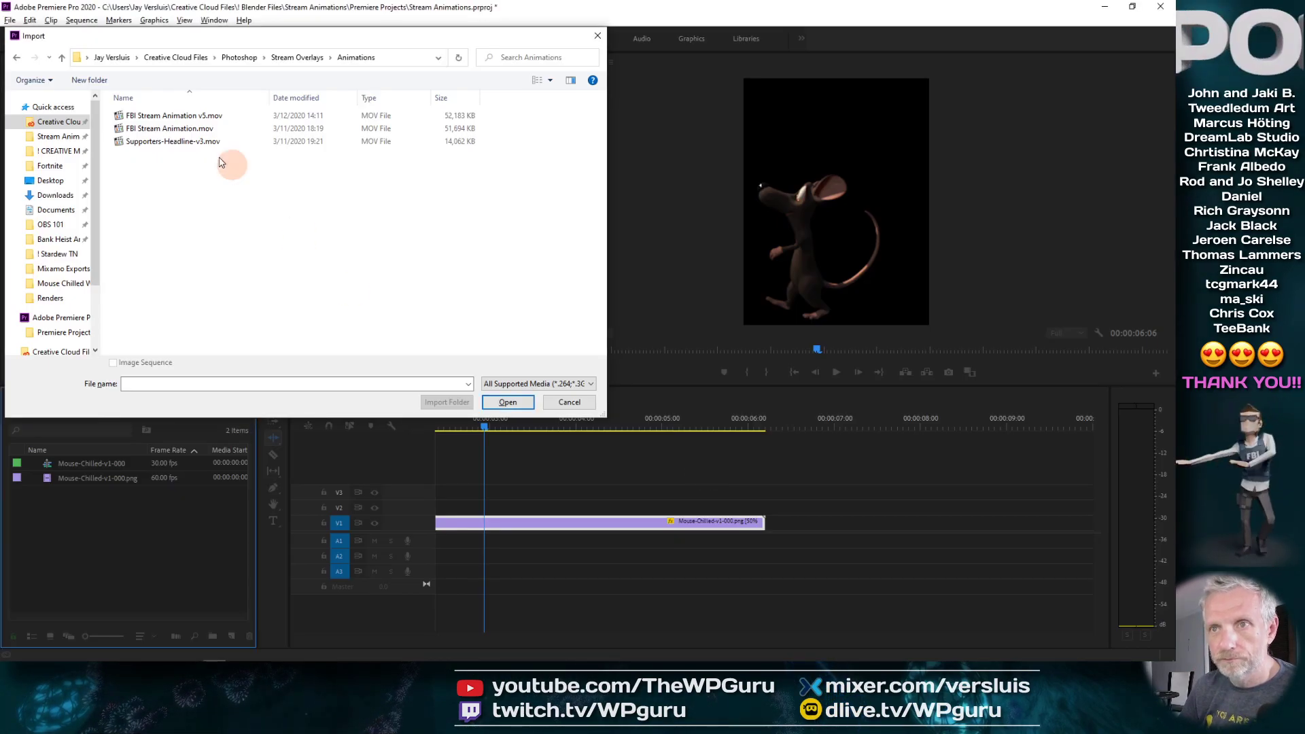
pyautogui.click(185, 117)
pyautogui.click(507, 401)
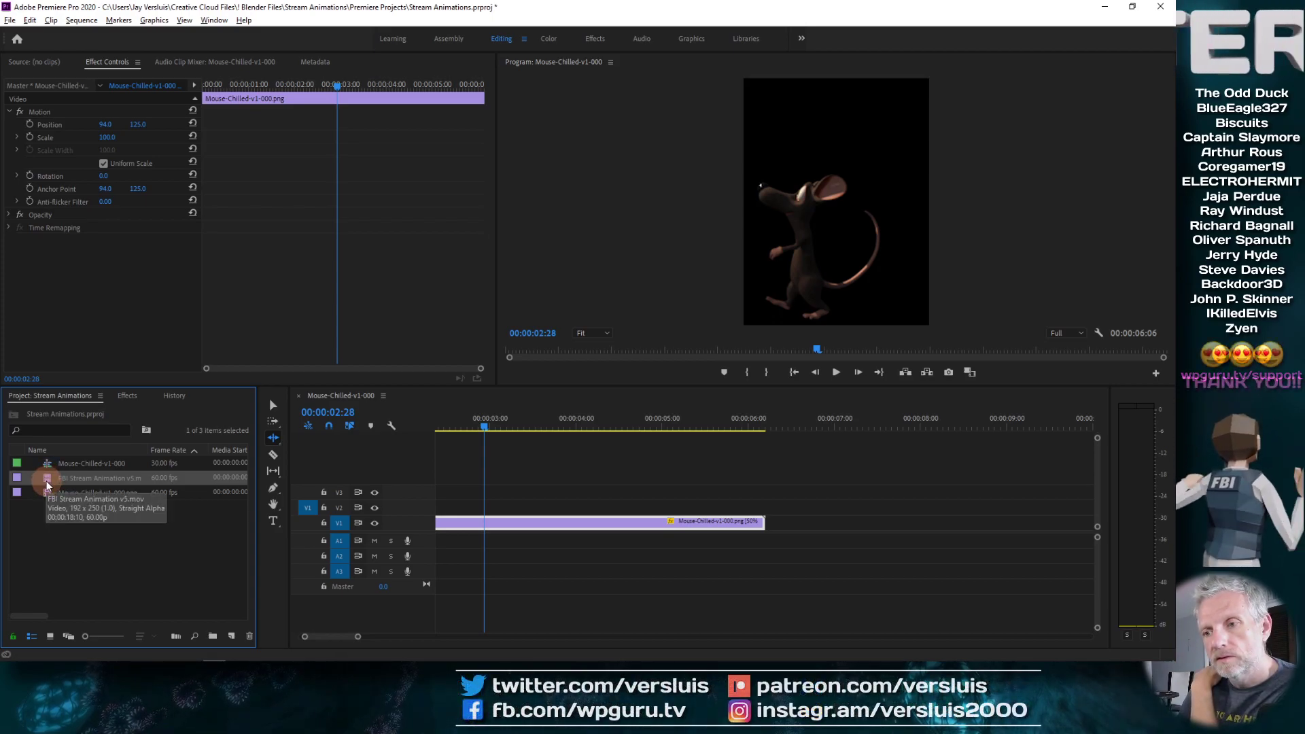
# - Place FBI Stream Animation v5.mov directly after the mouse clip on track V1 and play the sequence
pyautogui.moveTo(47, 485); pyautogui.dragTo(768, 520)
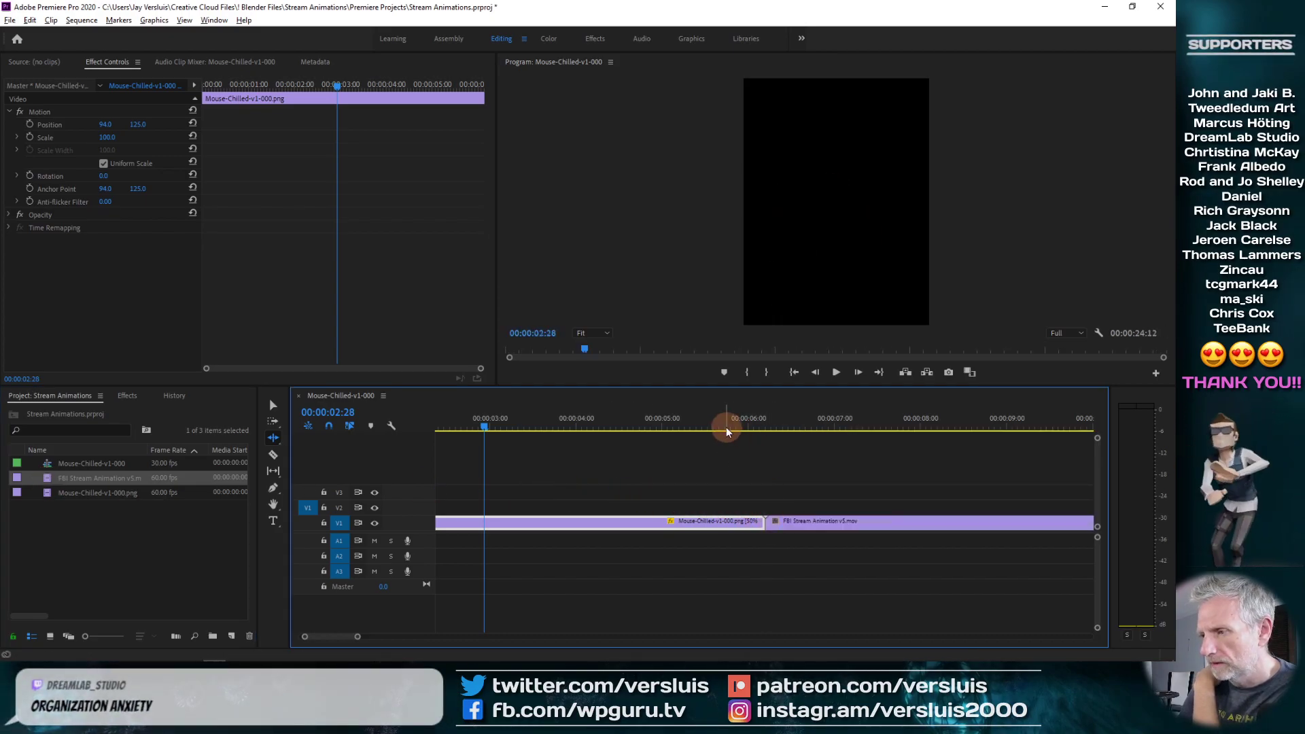
pyautogui.moveTo(768, 426); pyautogui.dragTo(696, 431)
pyautogui.press('space')
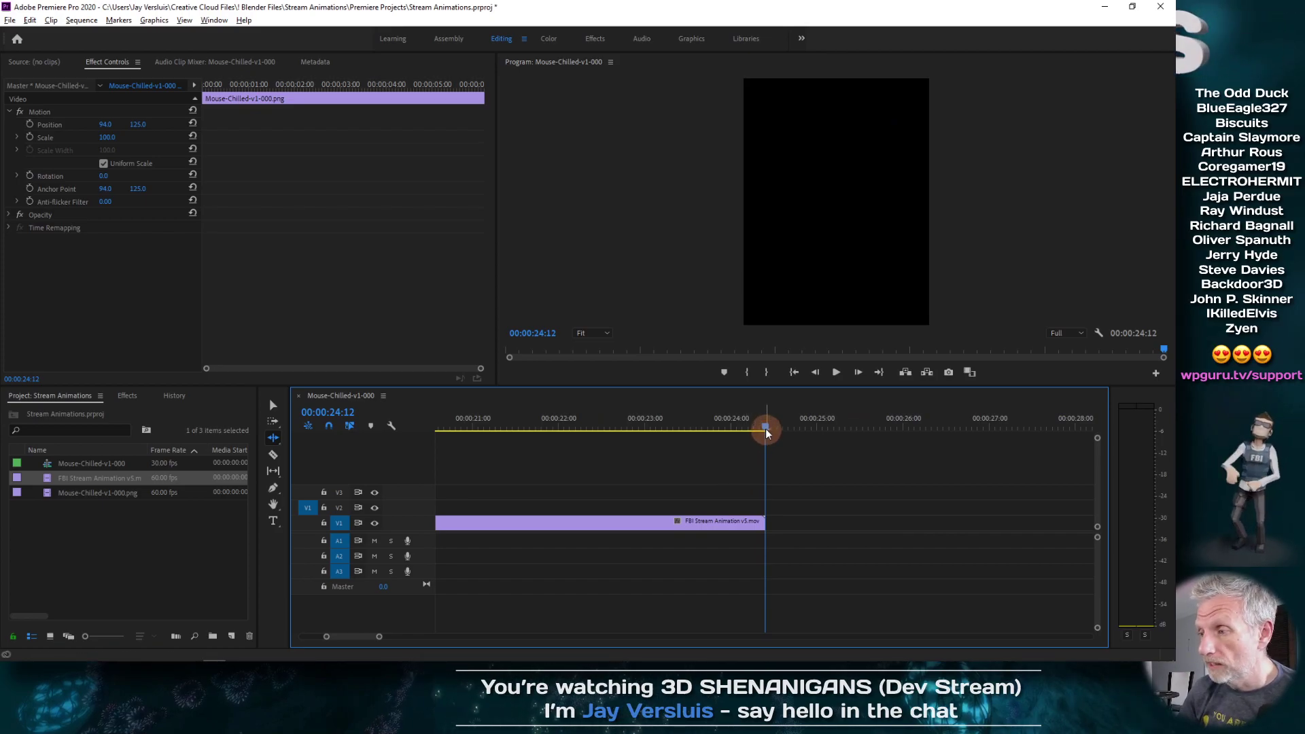
# - Scrub through the end of the FBI animation with both clips in view on the timeline
pyautogui.moveTo(766, 433); pyautogui.dragTo(737, 430)
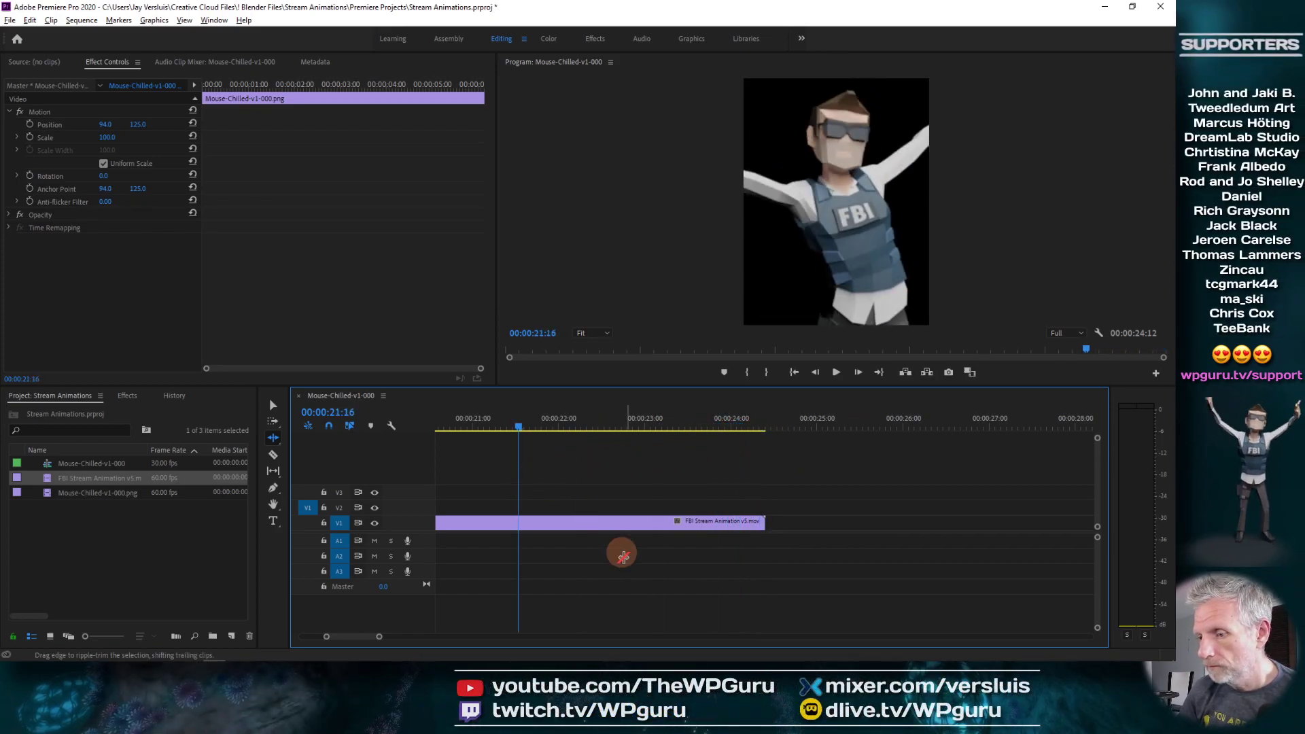
pyautogui.moveTo(359, 636); pyautogui.dragTo(344, 642)
pyautogui.click(621, 556)
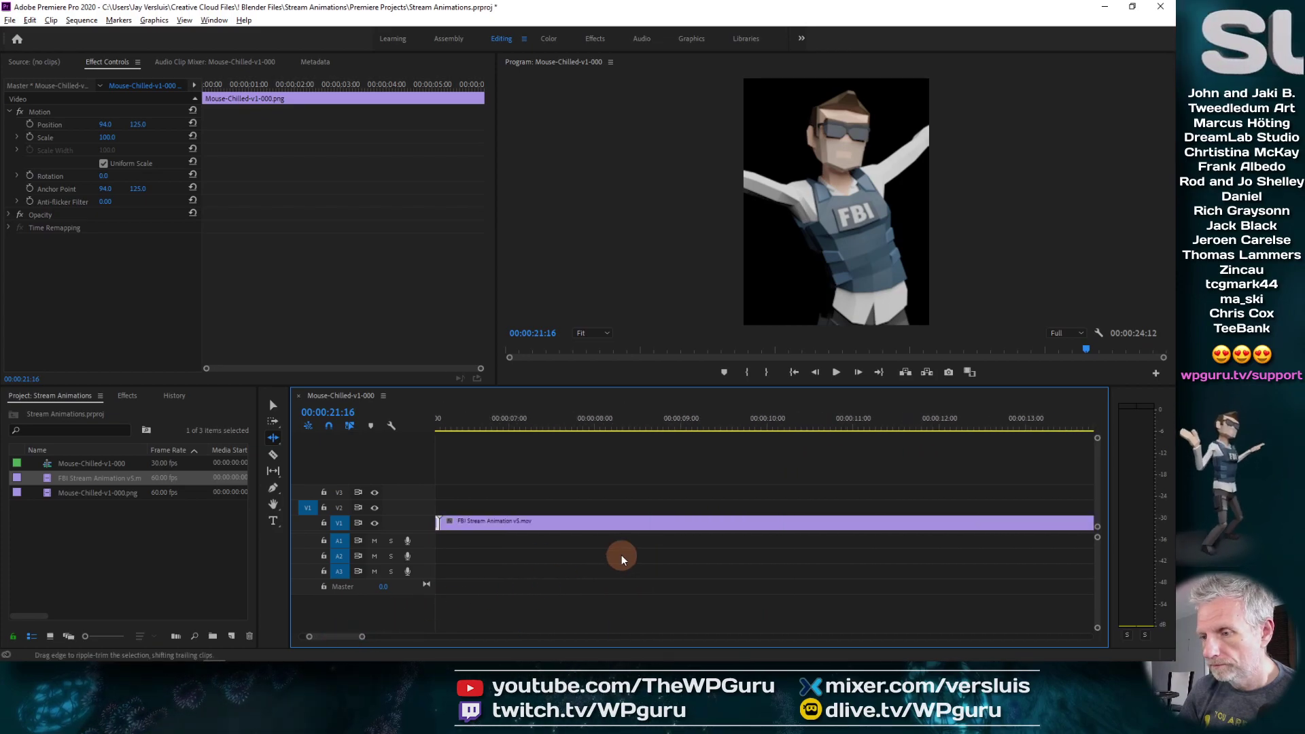
pyautogui.scroll(-2, 621, 555)
pyautogui.keyDown('alt'); pyautogui.scroll(-5, 622, 558); pyautogui.keyUp('alt')
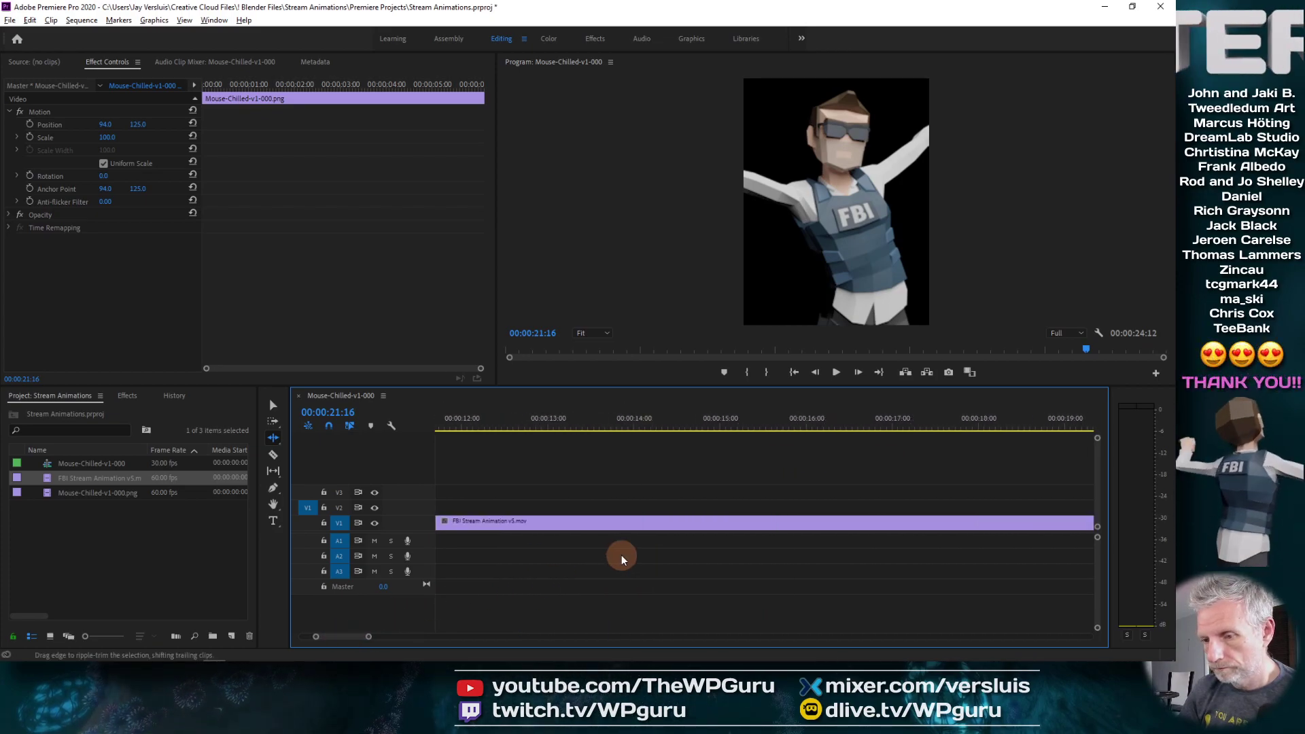
pyautogui.keyDown('alt'); pyautogui.scroll(-4, 621, 554); pyautogui.keyUp('alt')
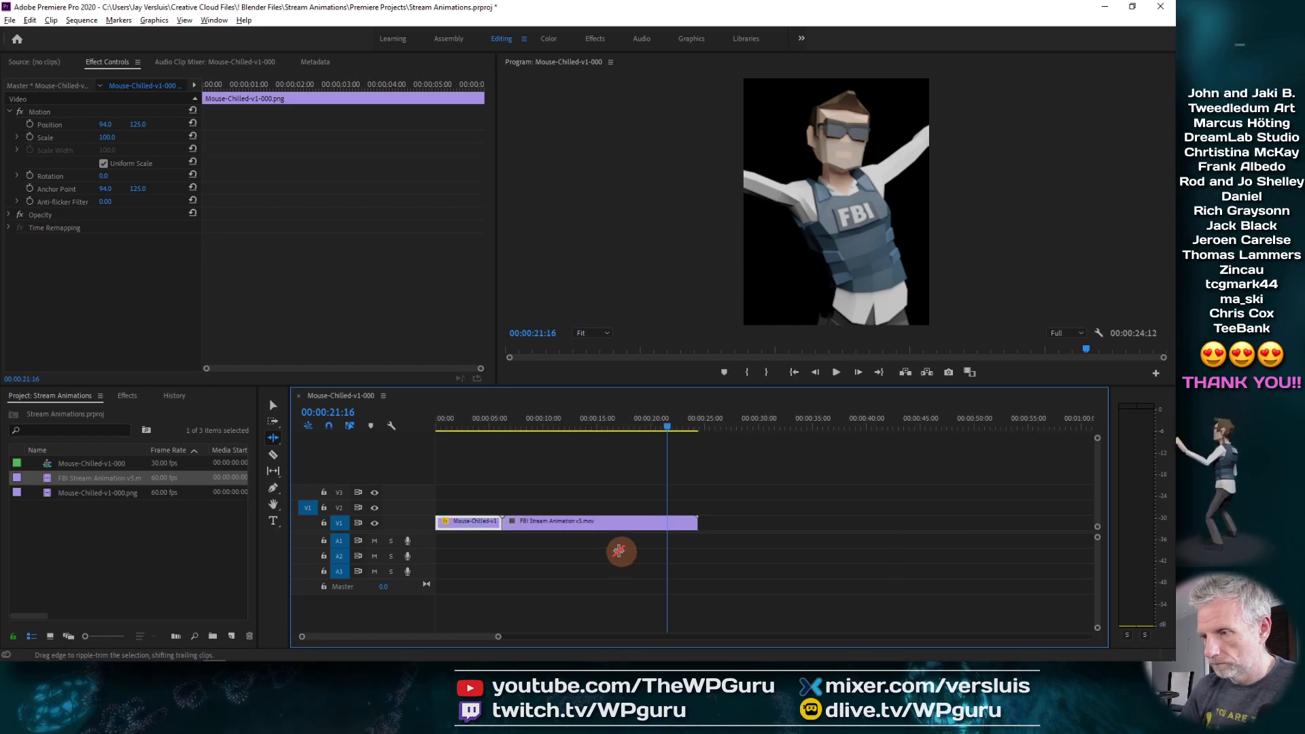
pyautogui.moveTo(666, 426)
pyautogui.mouseDown()
pyautogui.moveTo(502, 430)
pyautogui.moveTo(699, 433)
pyautogui.moveTo(679, 437)
pyautogui.mouseUp()
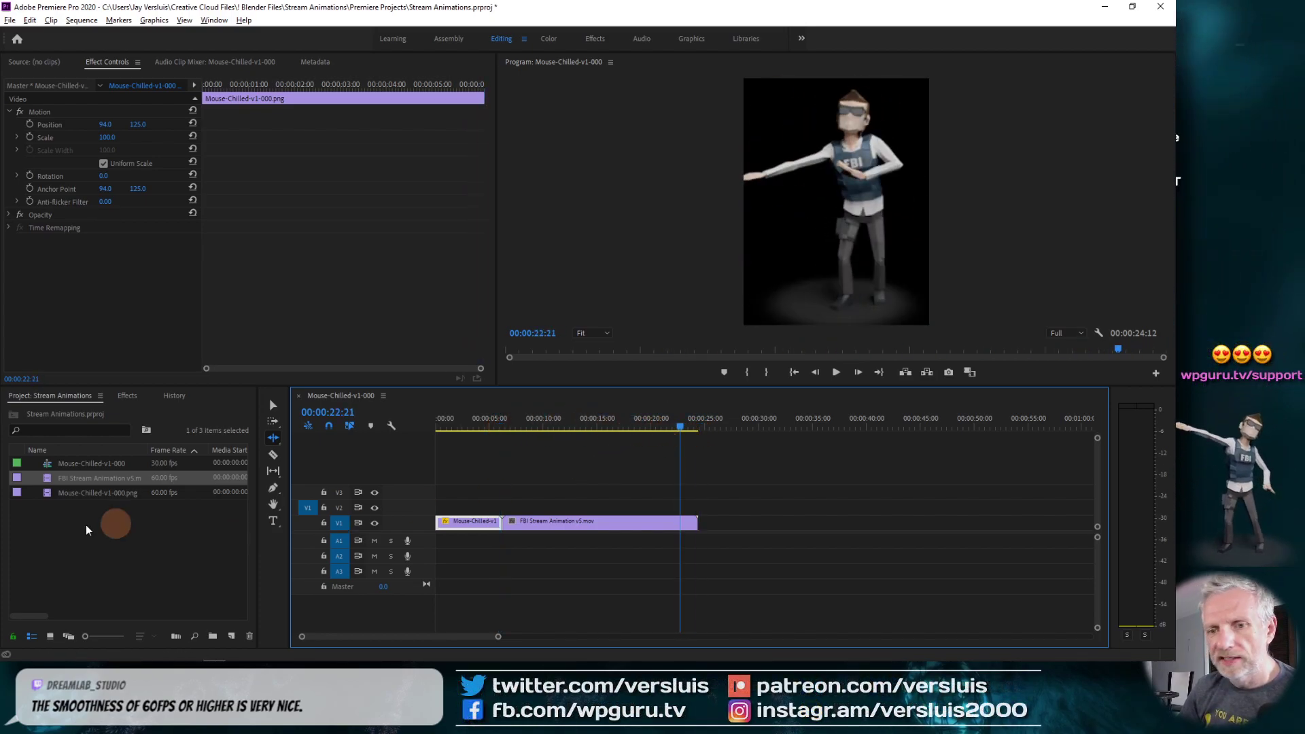
# - Add a Cross Dissolve to the end of the FBI clip and to the cut between the mouse and FBI clips
pyautogui.click(127, 395)
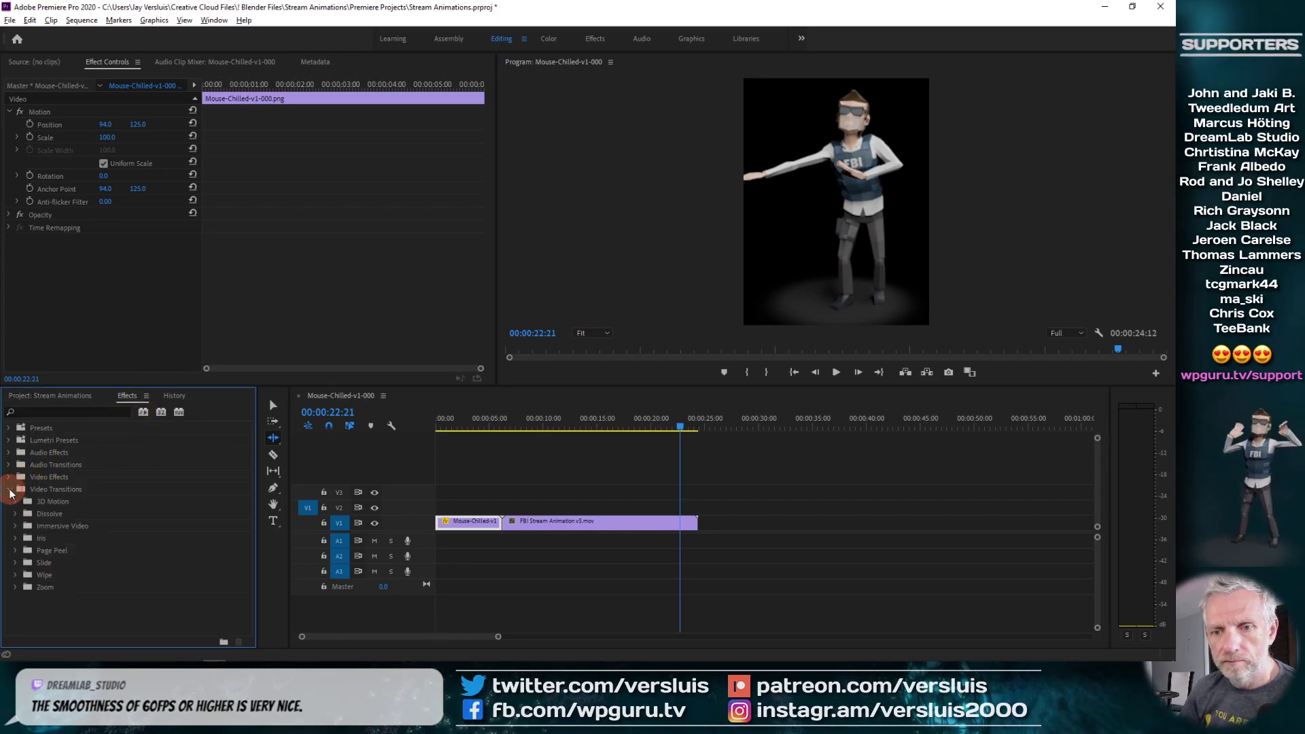
pyautogui.doubleClick(30, 514)
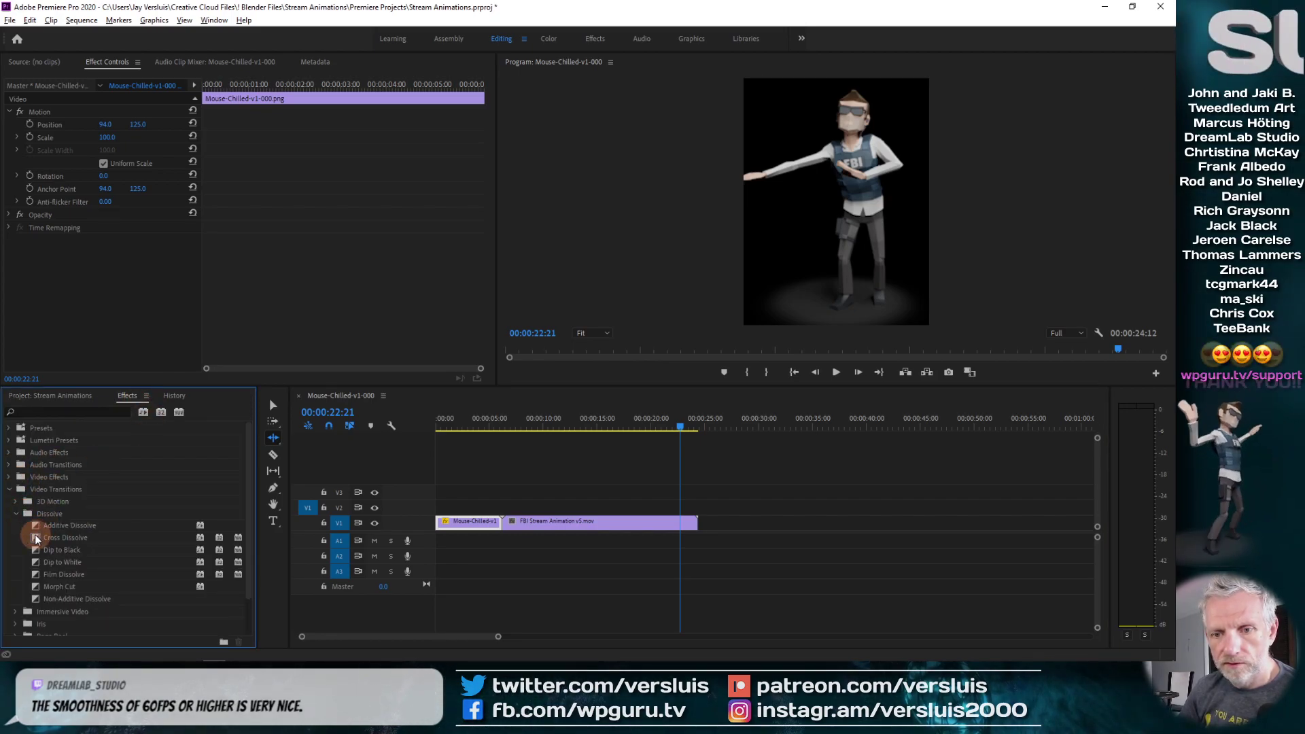
pyautogui.moveTo(65, 537); pyautogui.dragTo(691, 522)
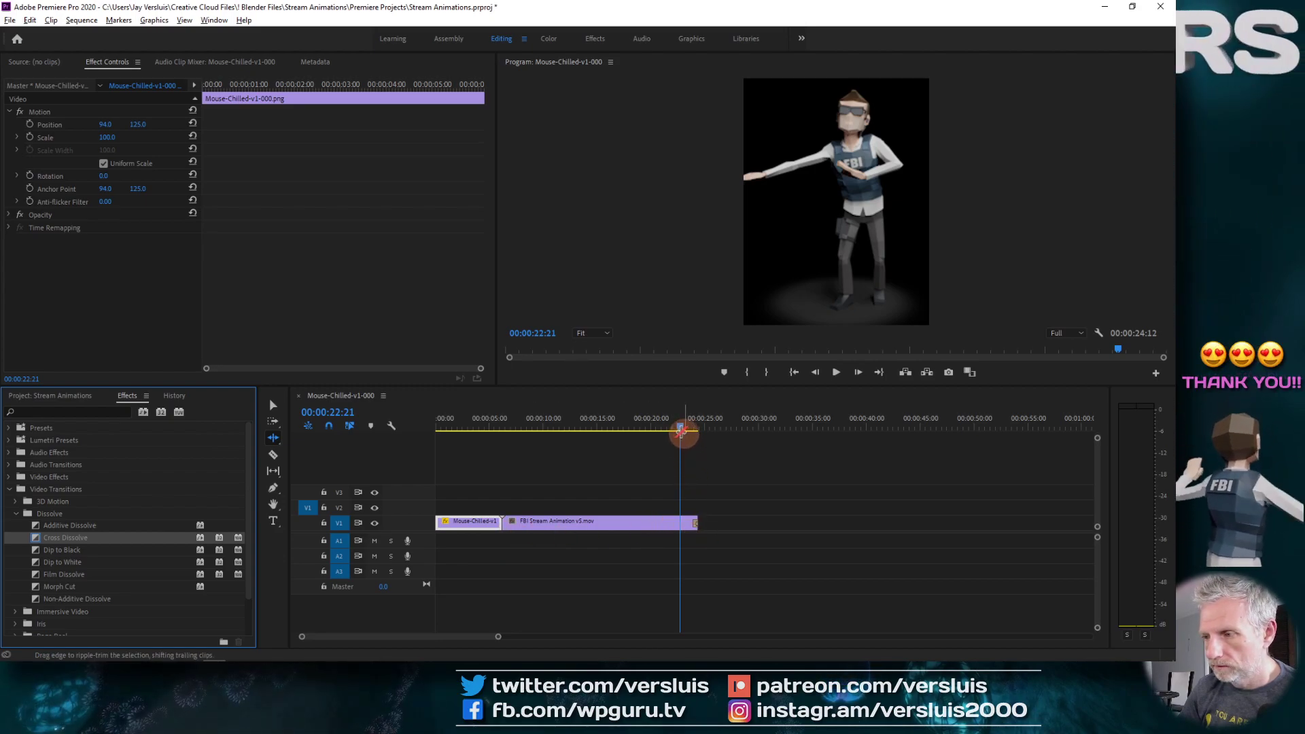
pyautogui.moveTo(678, 430)
pyautogui.mouseDown()
pyautogui.moveTo(704, 433)
pyautogui.moveTo(658, 430)
pyautogui.mouseUp()
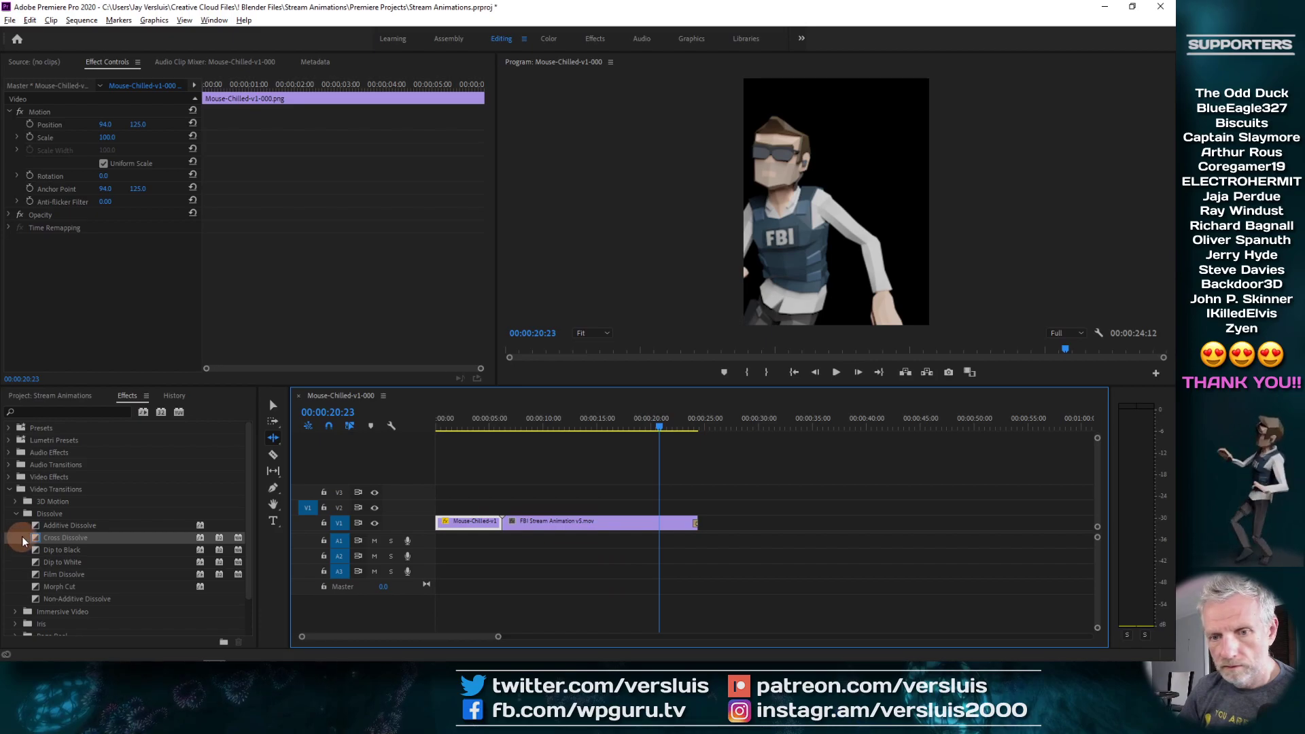
pyautogui.moveTo(24, 540); pyautogui.dragTo(497, 457)
pyautogui.click(672, 350)
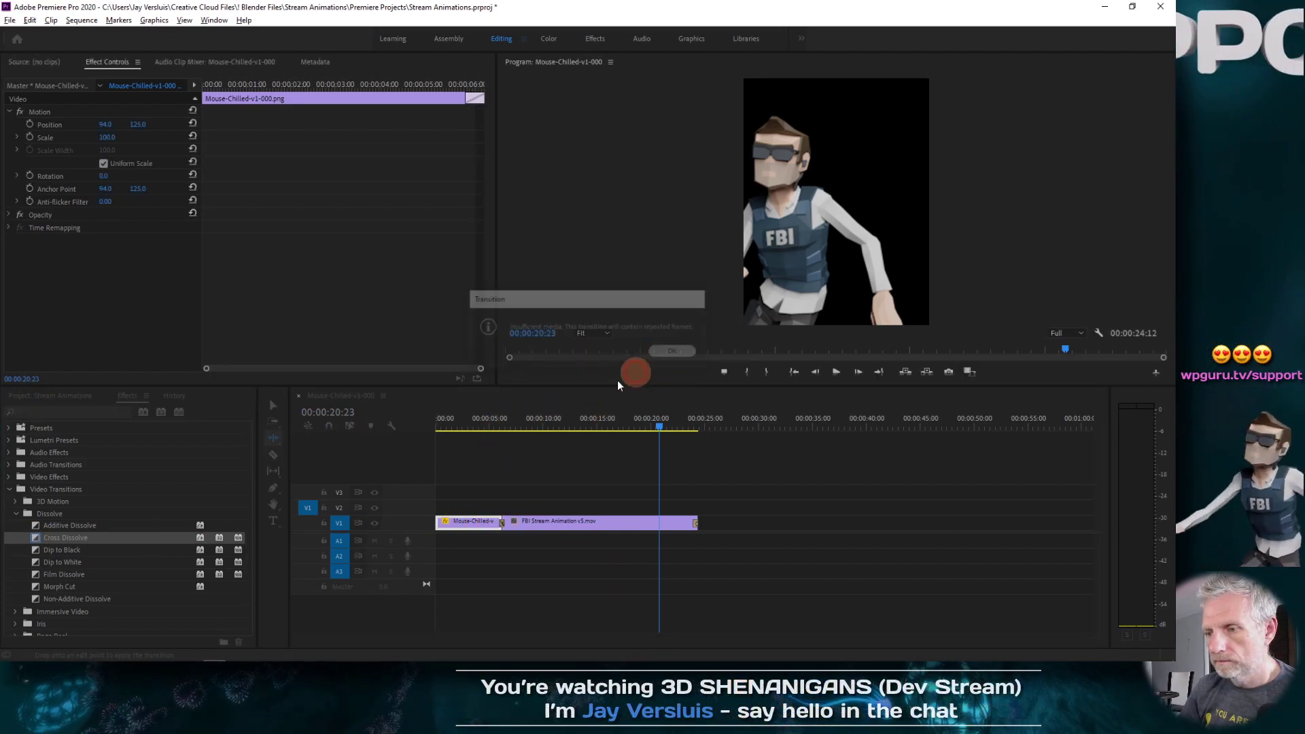
# - Play the sequence from just before the mouse-to-FBI dissolve, and again from the very start
pyautogui.click(498, 428)
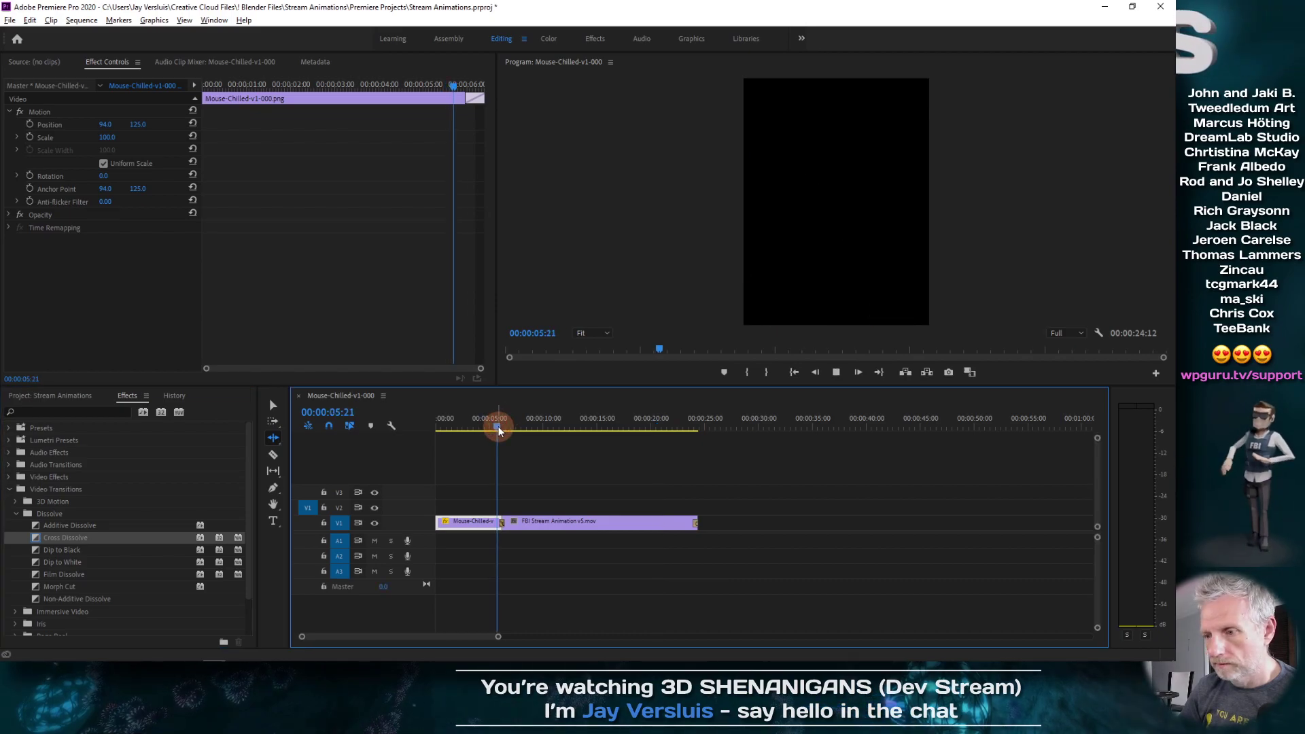
pyautogui.press('space')
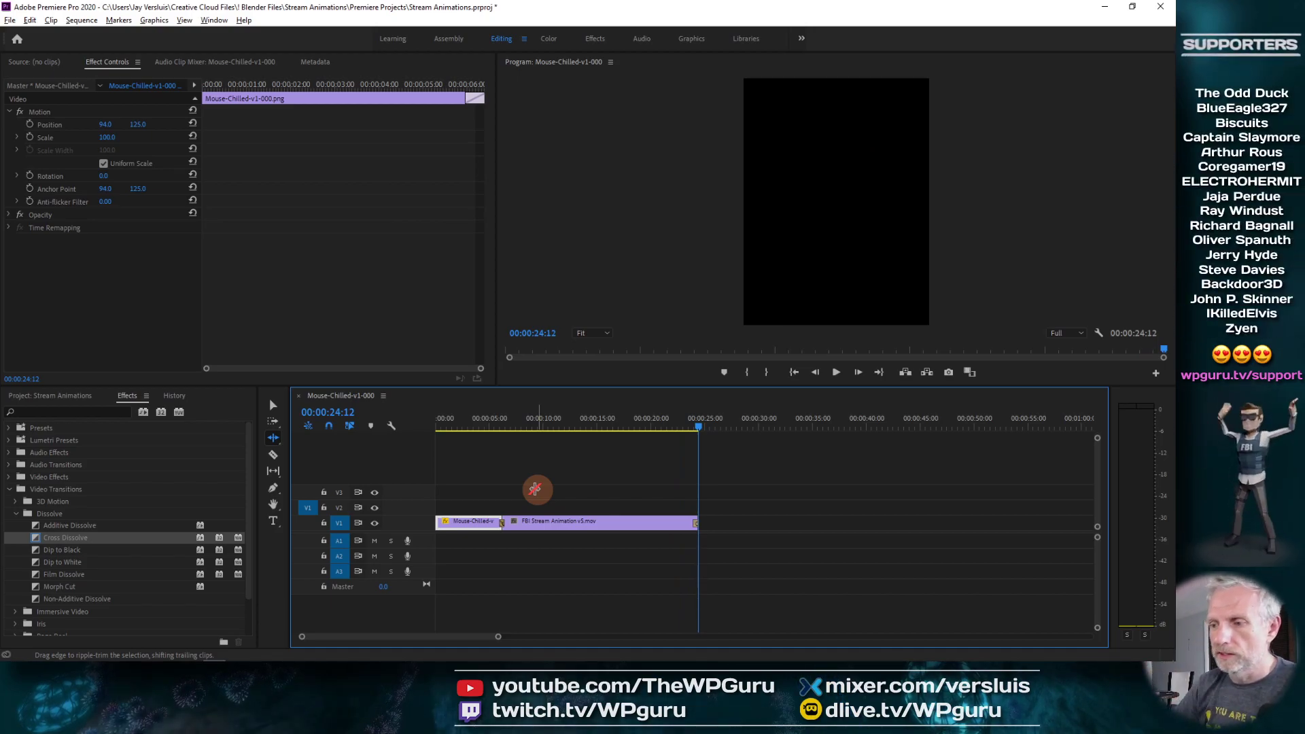
pyautogui.moveTo(547, 426); pyautogui.dragTo(437, 428)
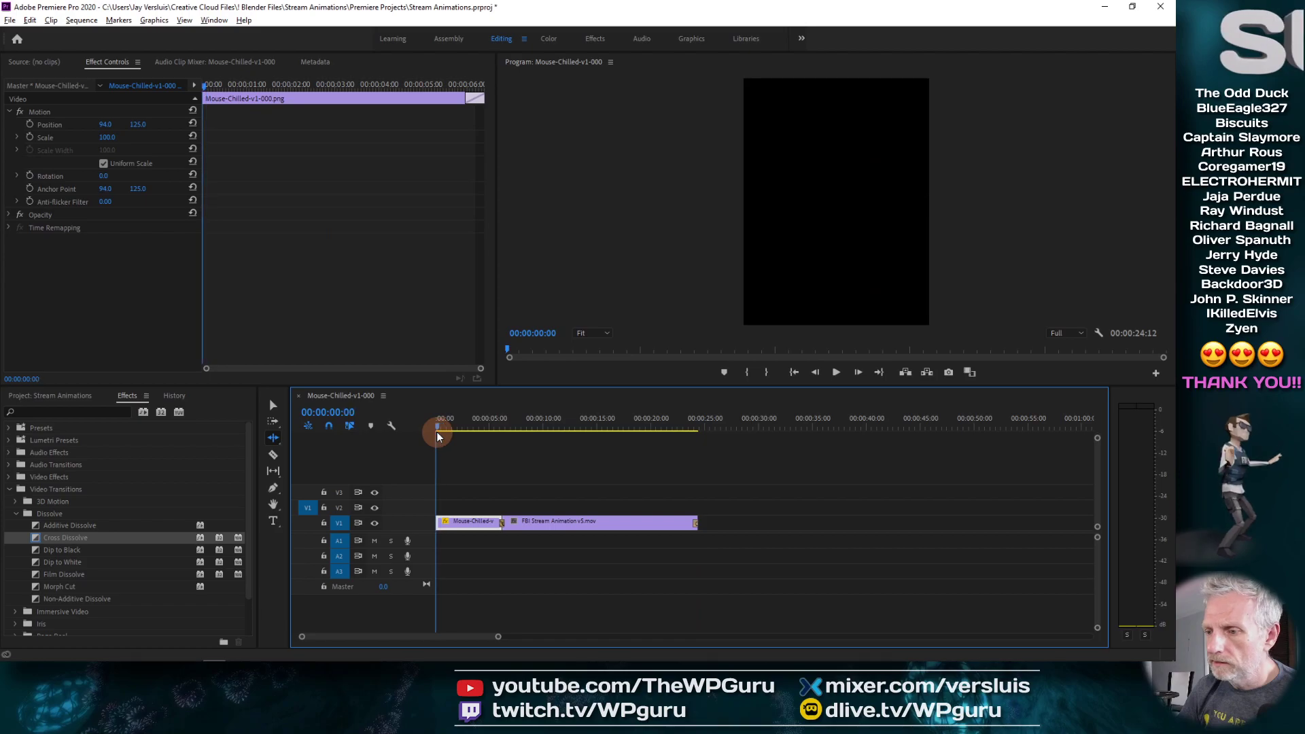
pyautogui.press('space')
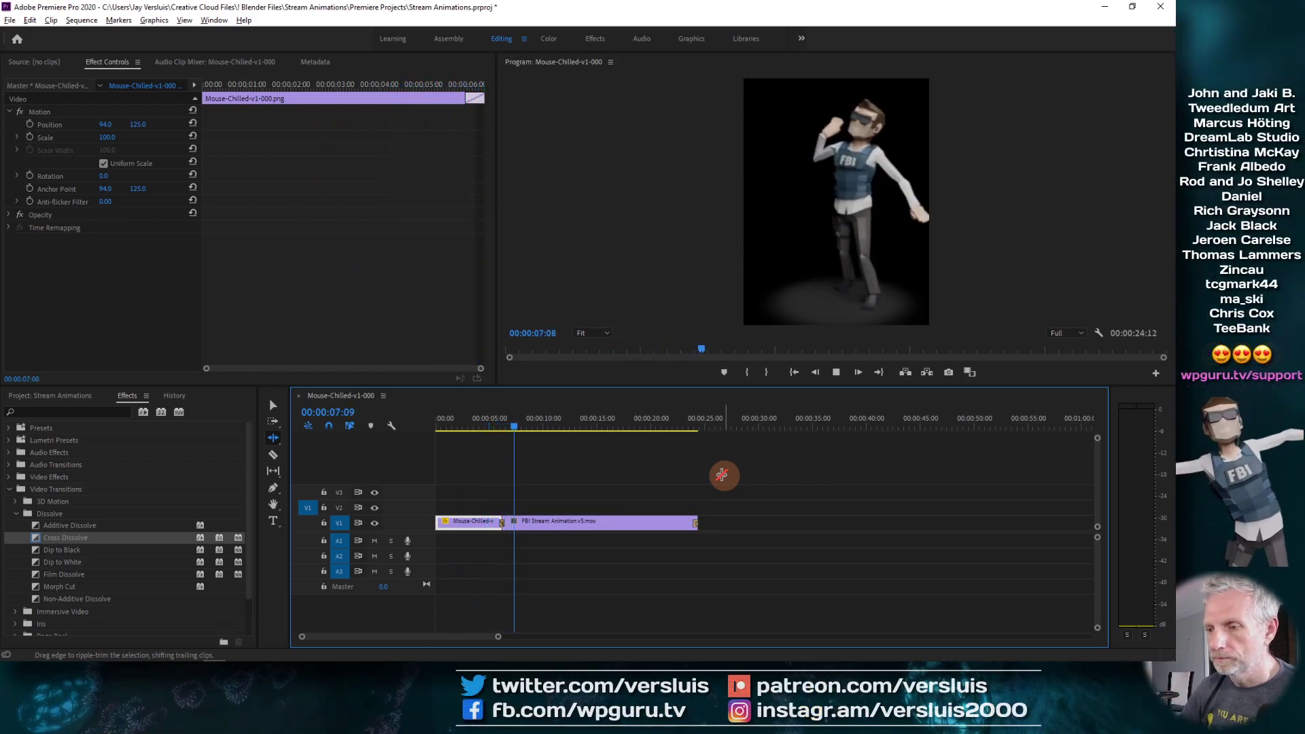
pyautogui.press('space')
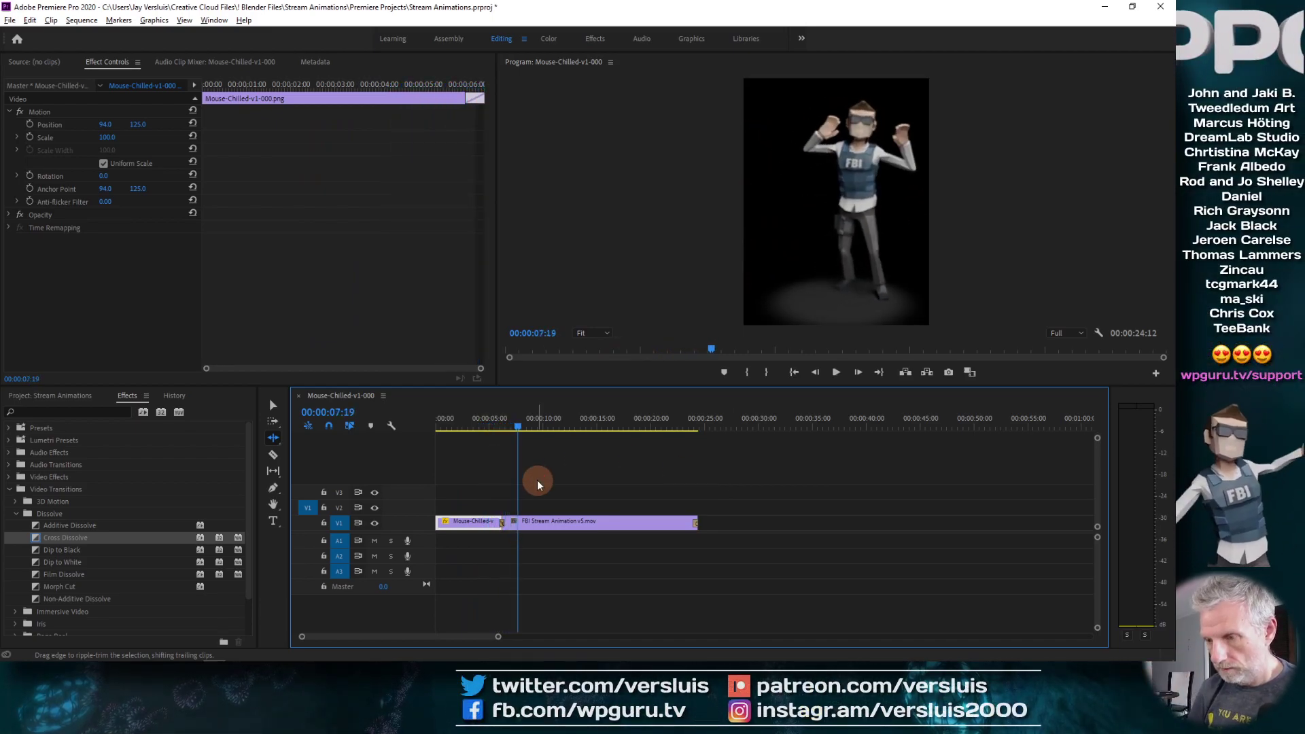
# - Rename the Mouse-Chilled-v1-000 sequence as Mouse and Agent Test
pyautogui.hotkey('ctrl', 'm')
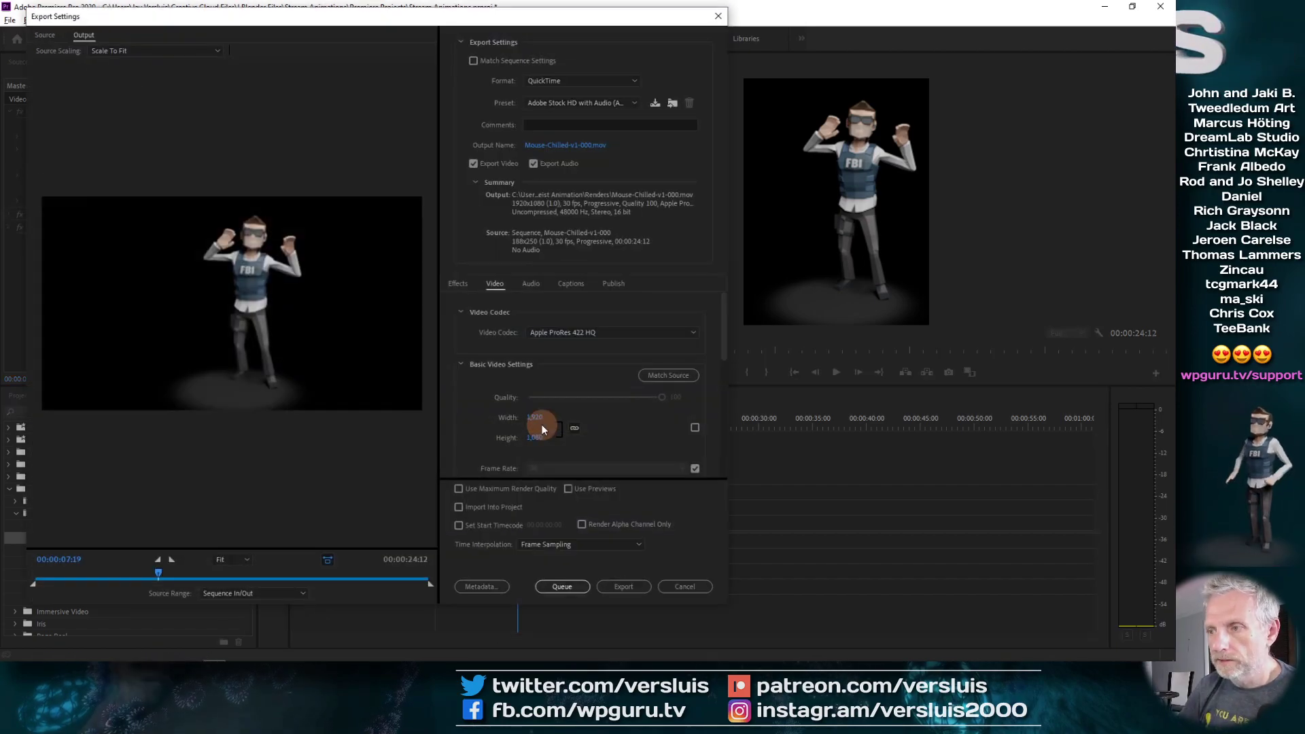
pyautogui.click(683, 588)
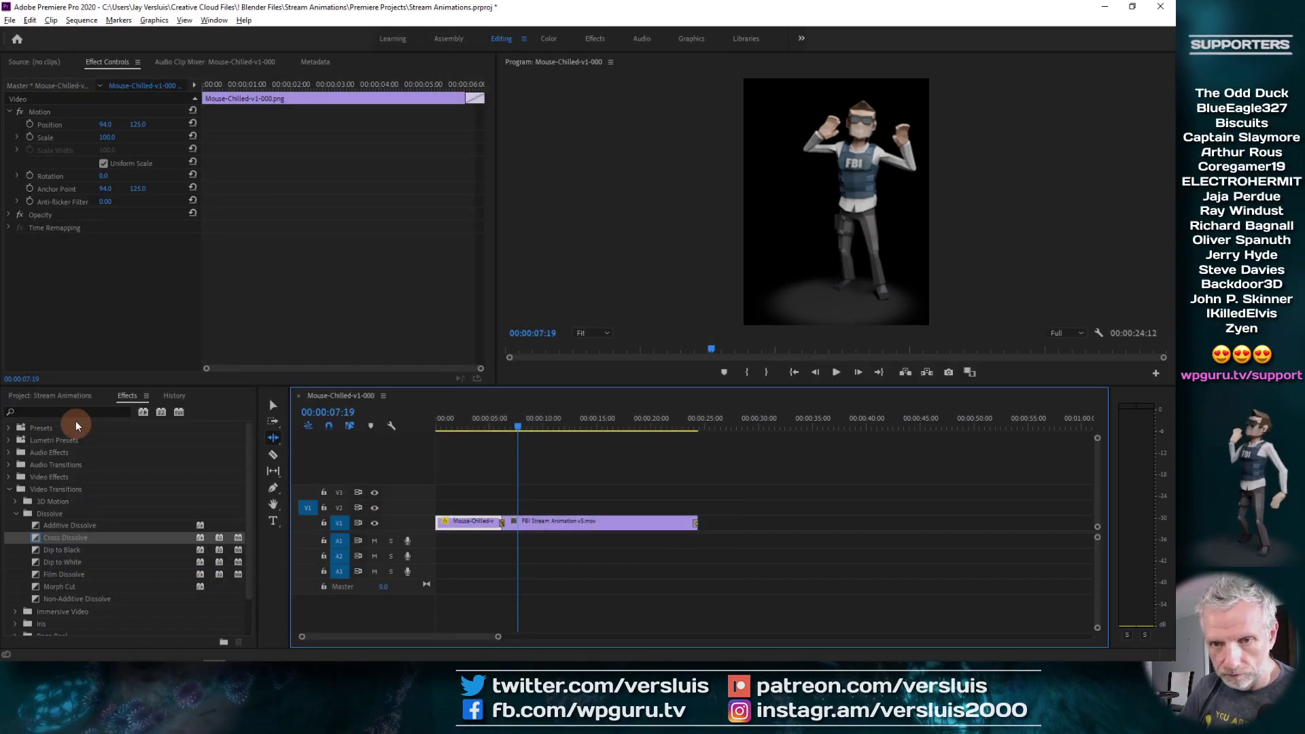
pyautogui.click(65, 398)
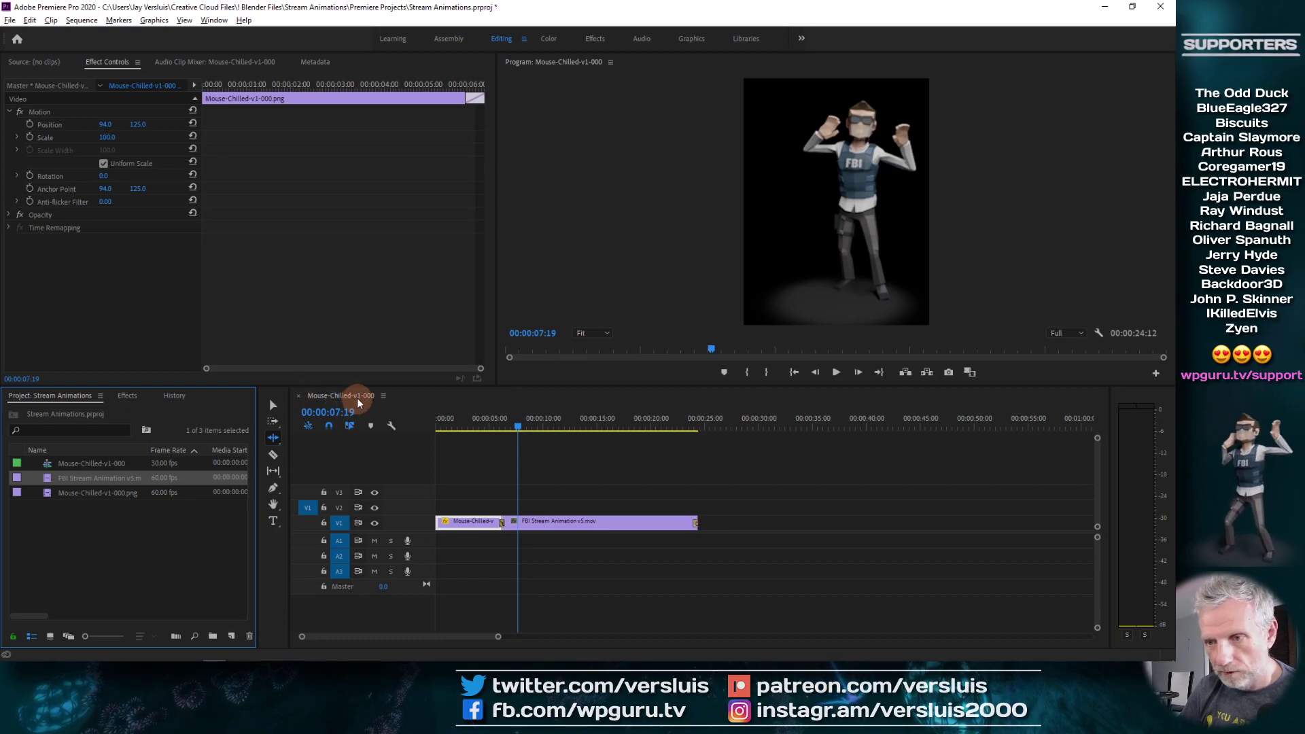
pyautogui.click(82, 463)
pyautogui.click(92, 463)
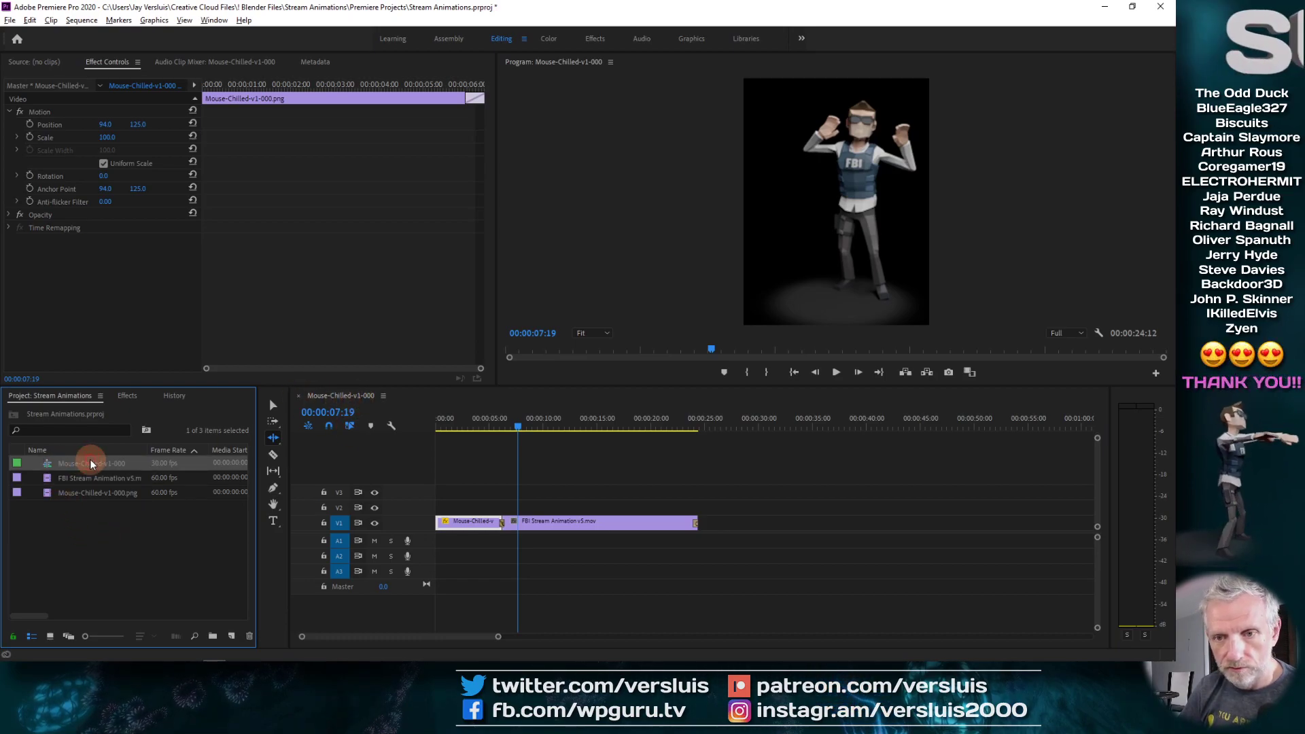
pyautogui.hotkey('ctrl', 'a')
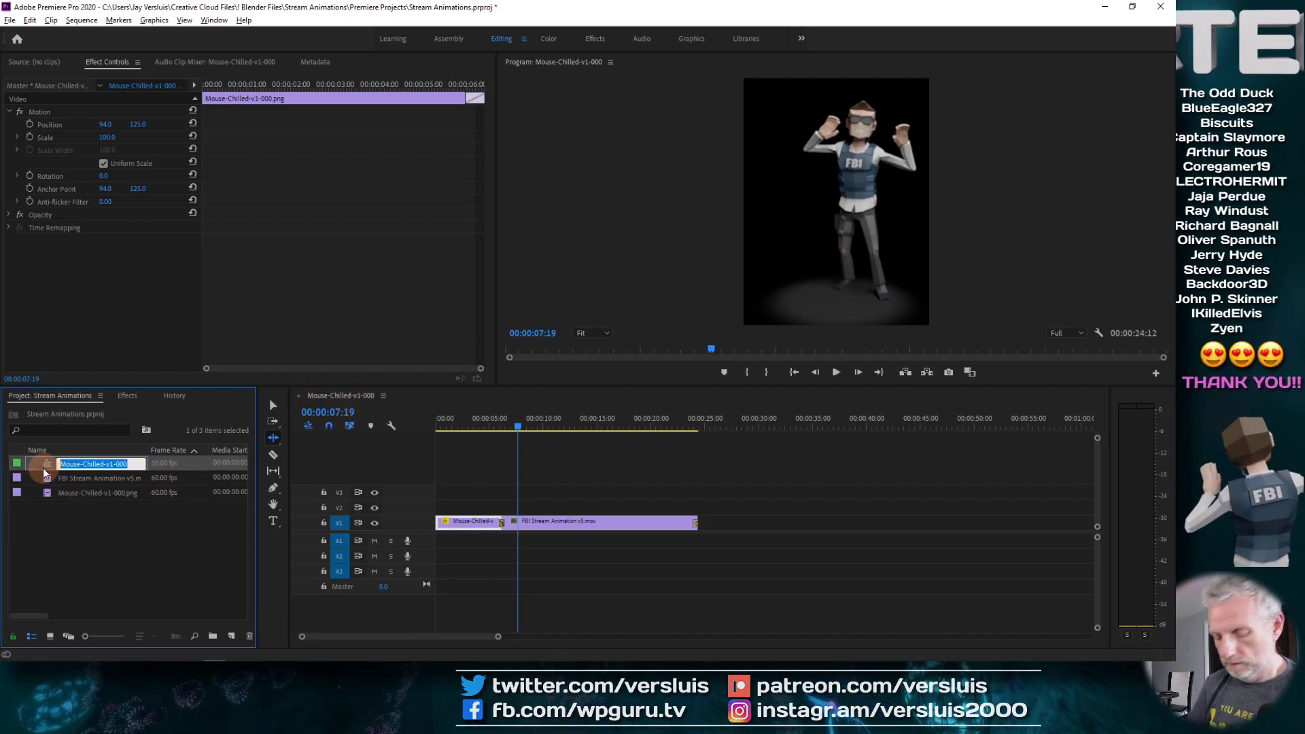
pyautogui.write('Mouse and Agent Text')
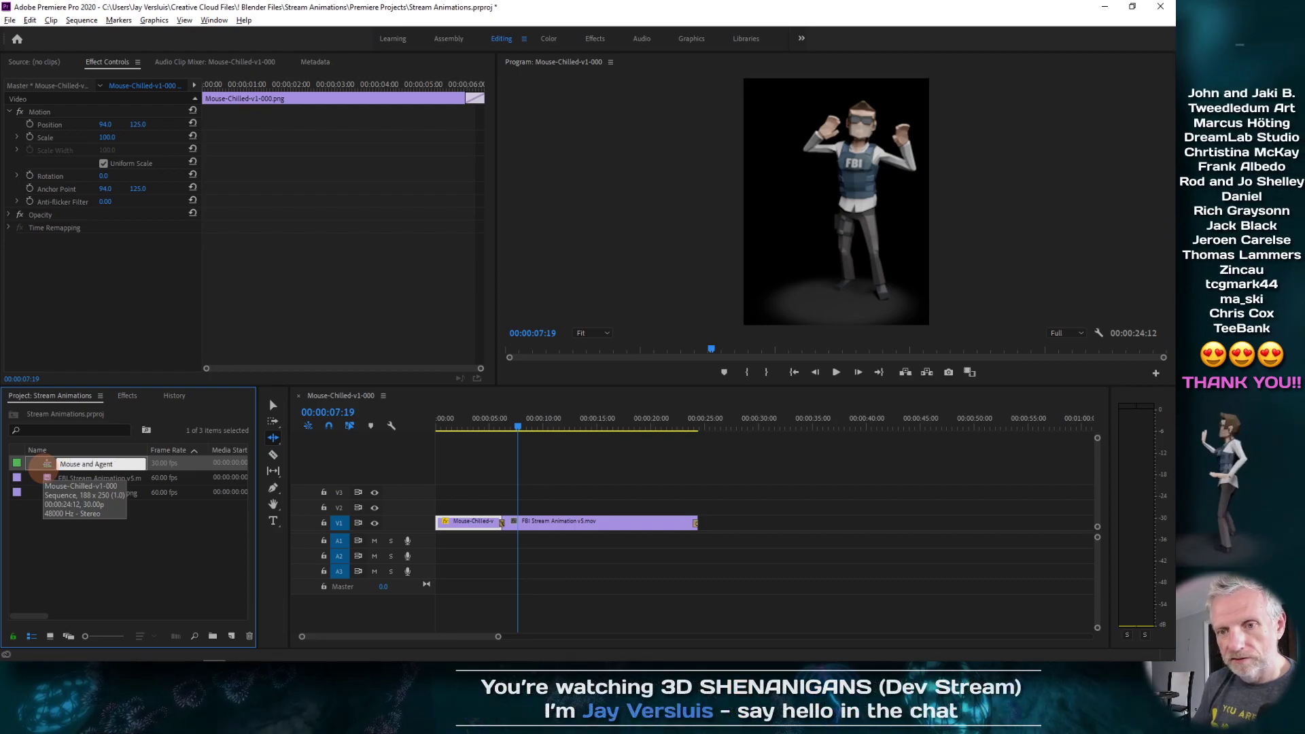
pyautogui.press('Tab')
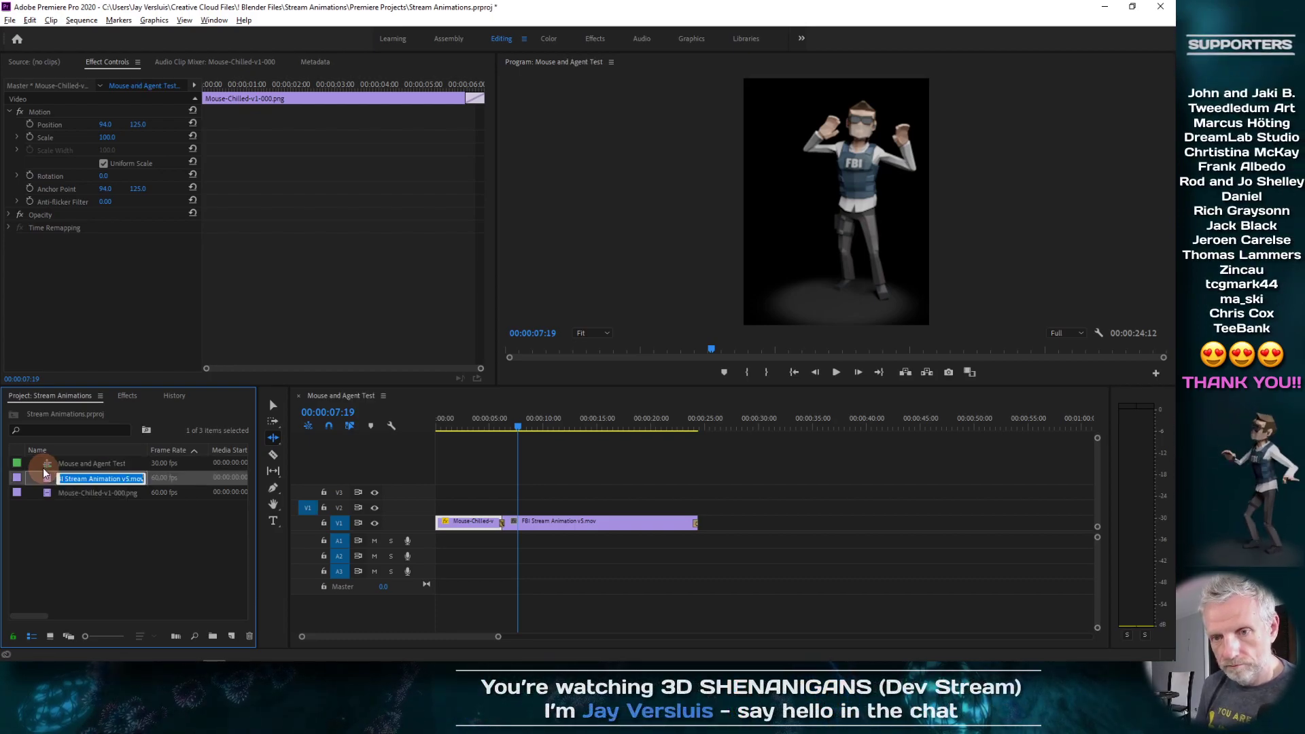
pyautogui.click(45, 468)
pyautogui.click(61, 533)
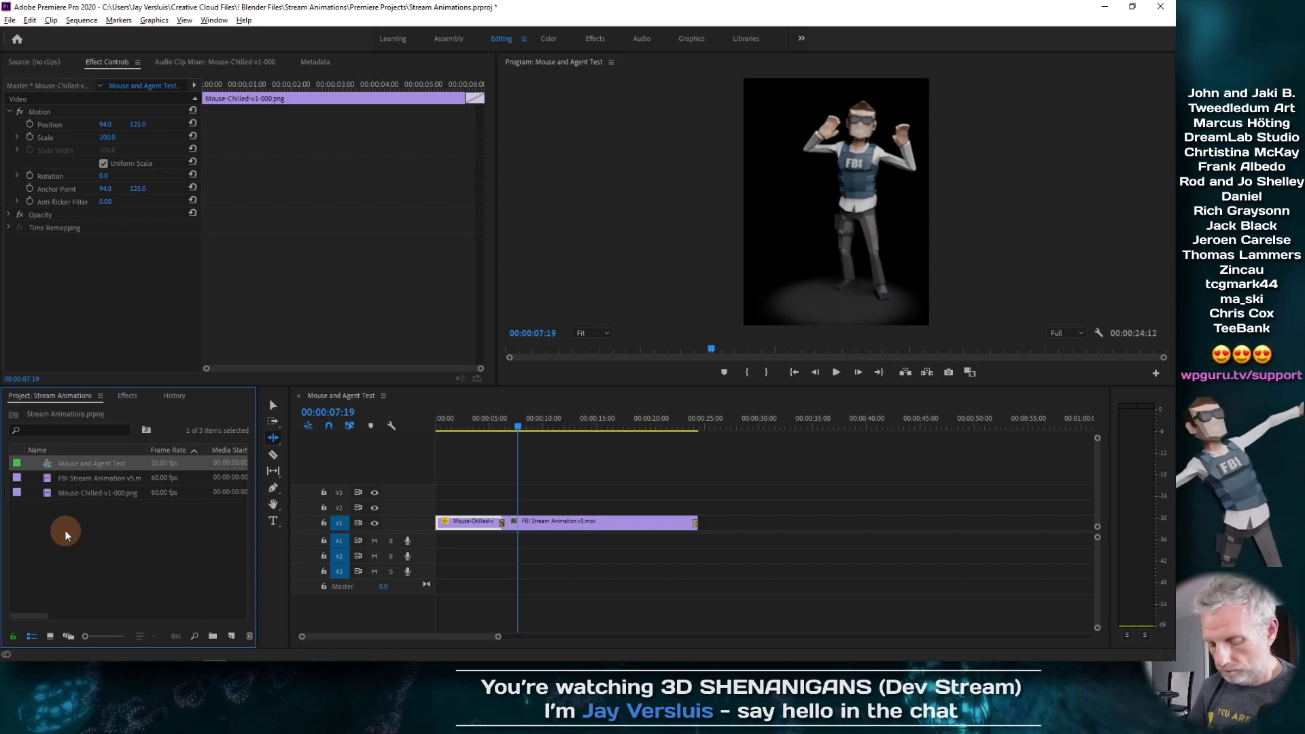
# - Set the sequence's QuickTime export to the GoPro CineForm RGB 12-bit with alpha preset with audio export disabled
pyautogui.hotkey('ctrl', 'm')
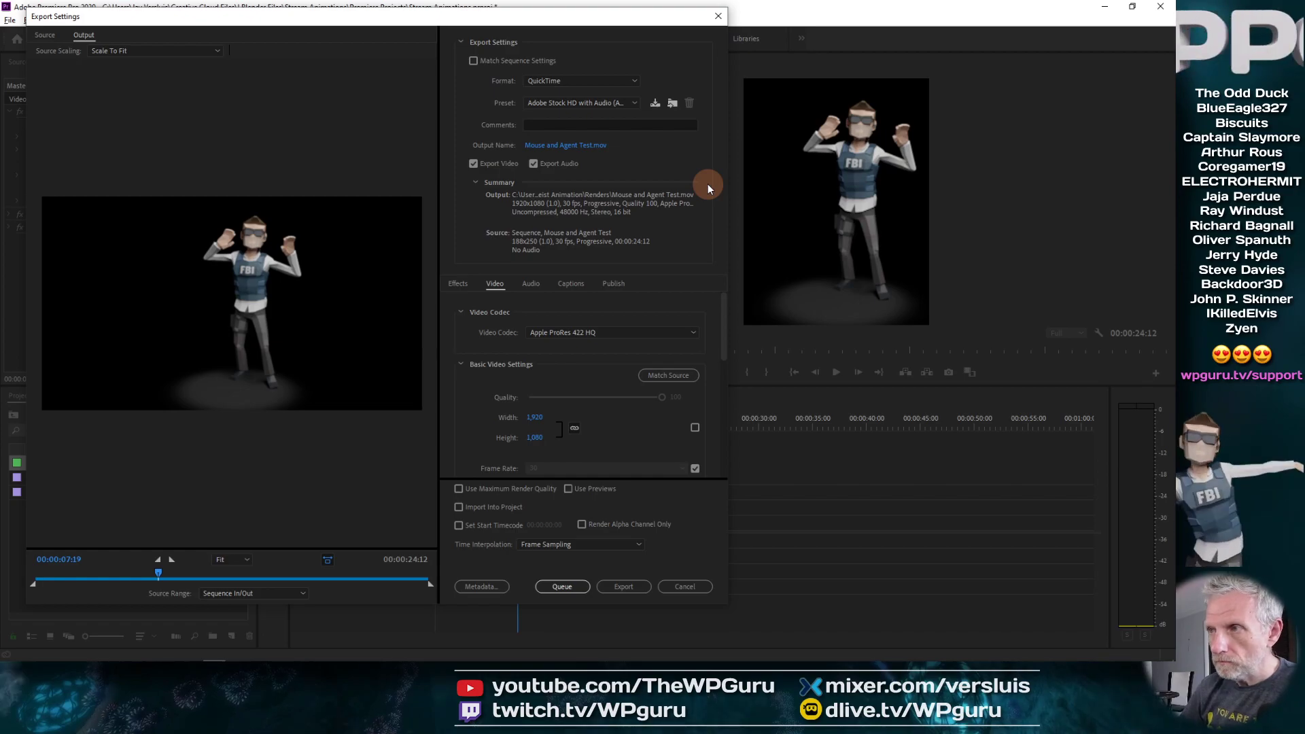
pyautogui.click(631, 101)
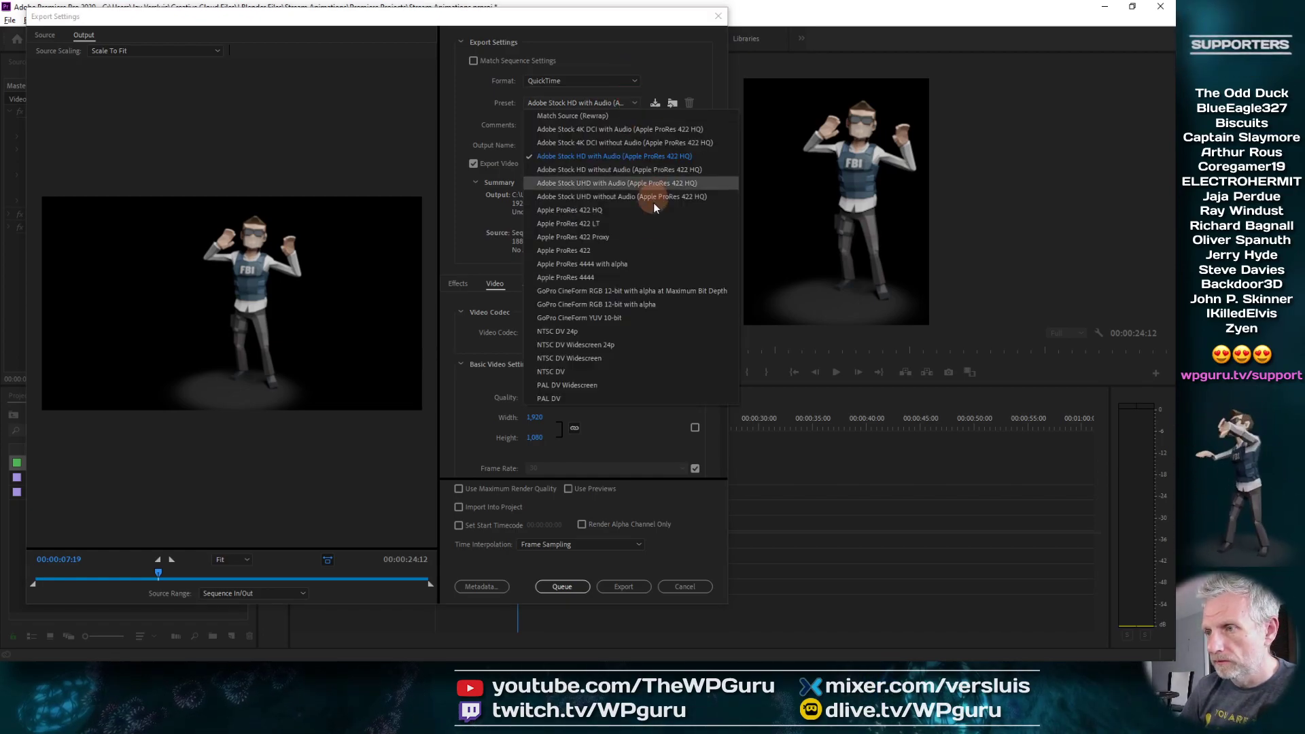
pyautogui.click(654, 306)
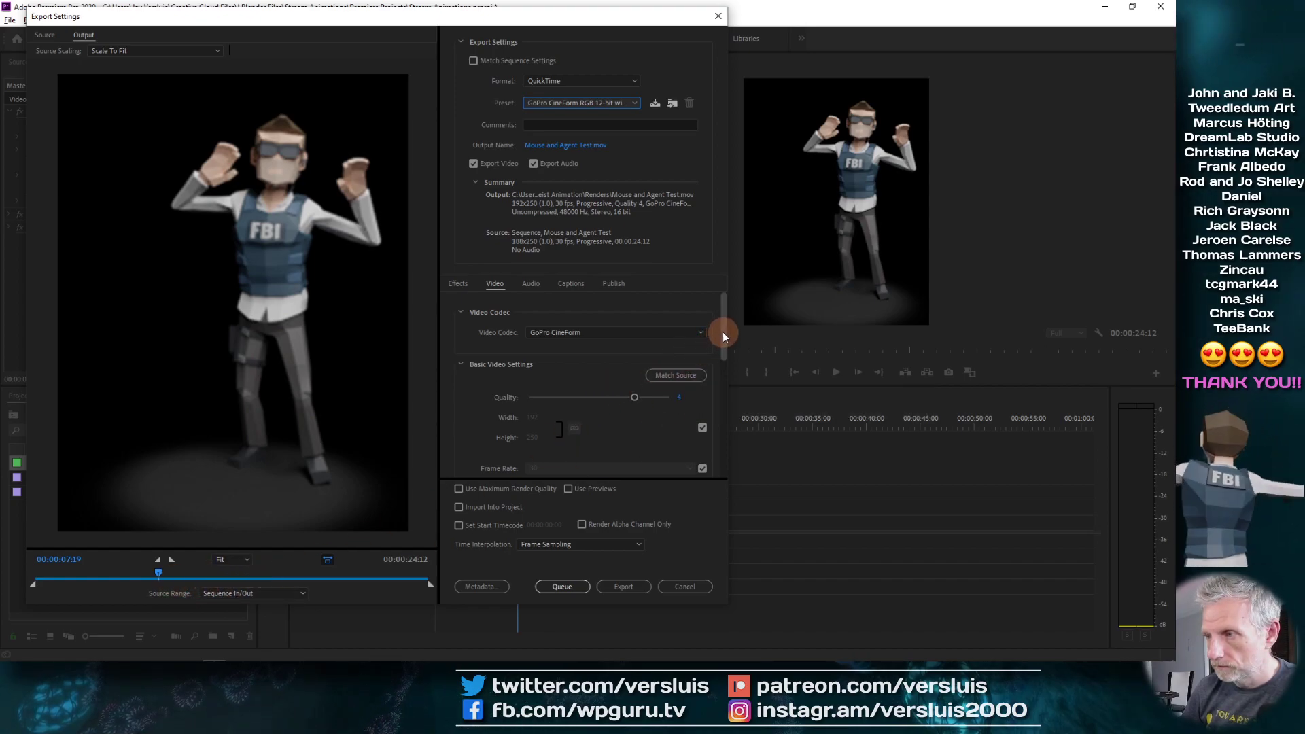
pyautogui.moveTo(723, 332); pyautogui.dragTo(724, 356)
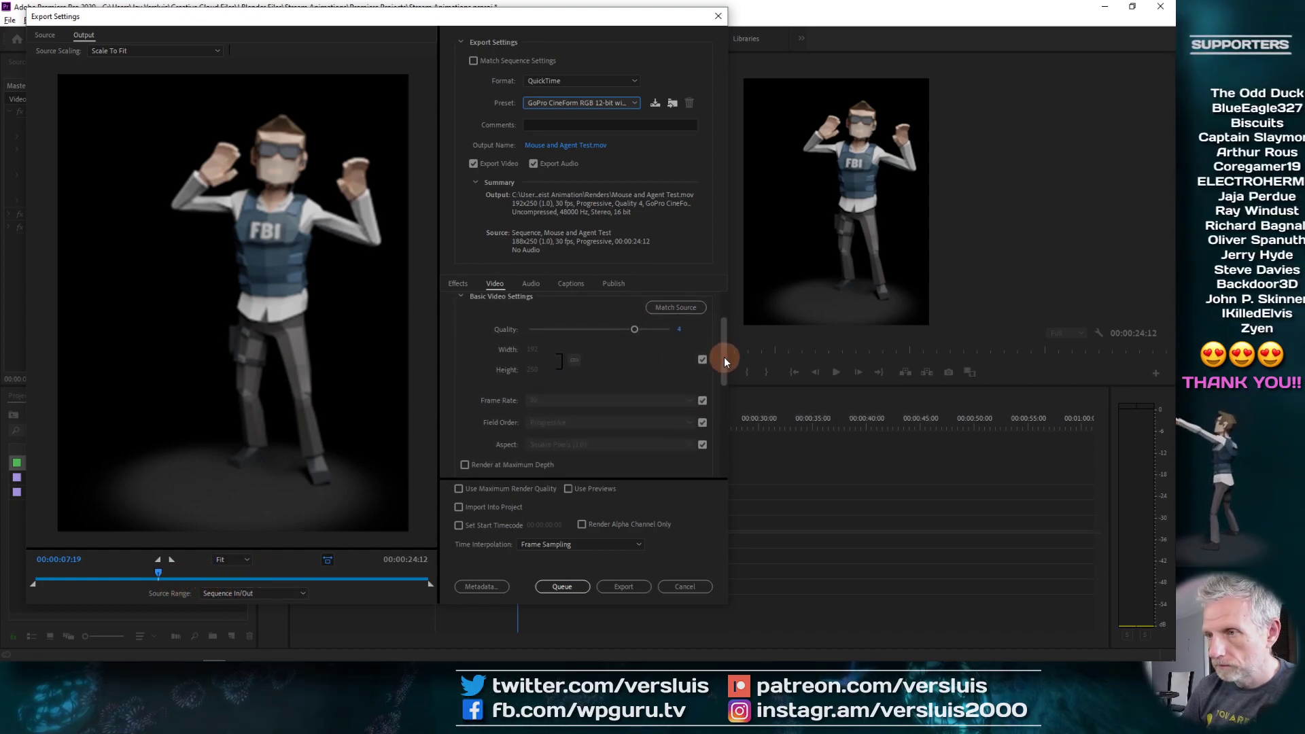
pyautogui.click(534, 164)
pyautogui.scroll(2, 707, 326)
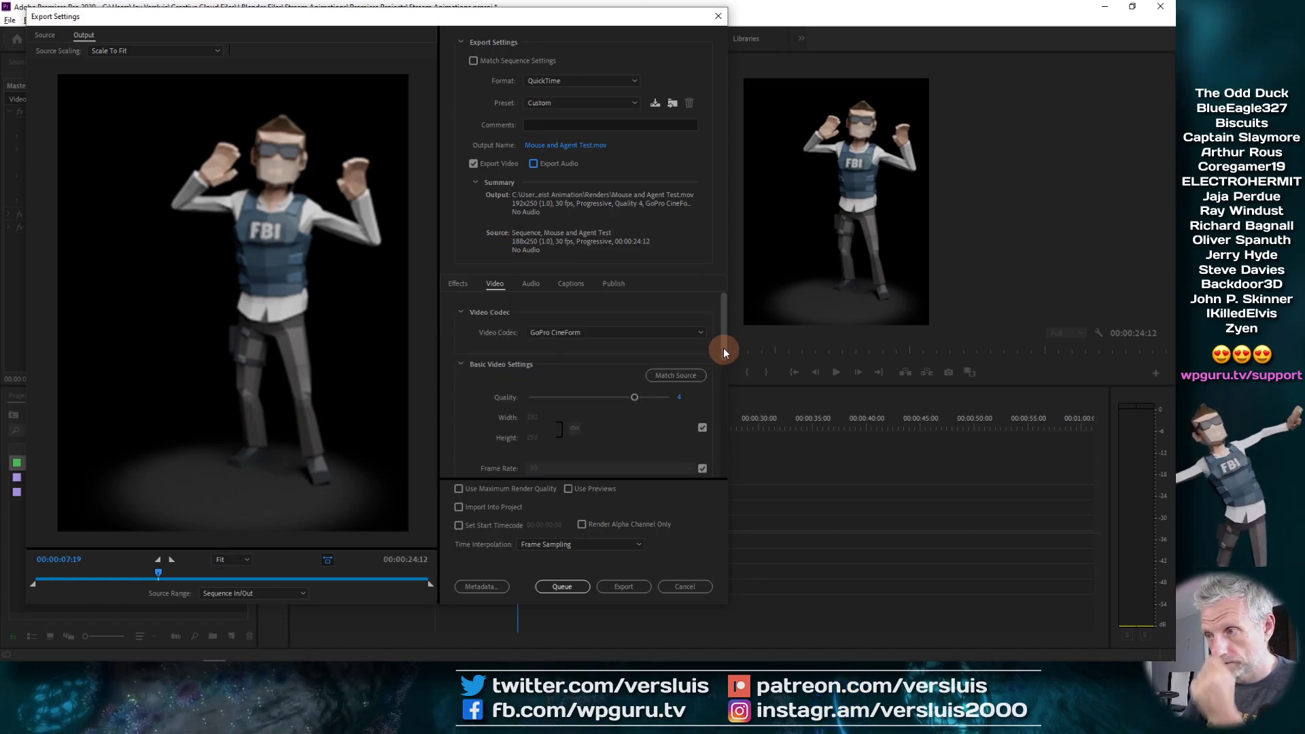
pyautogui.moveTo(724, 349)
pyautogui.mouseDown()
pyautogui.moveTo(731, 442)
pyautogui.moveTo(724, 330)
pyautogui.mouseUp()
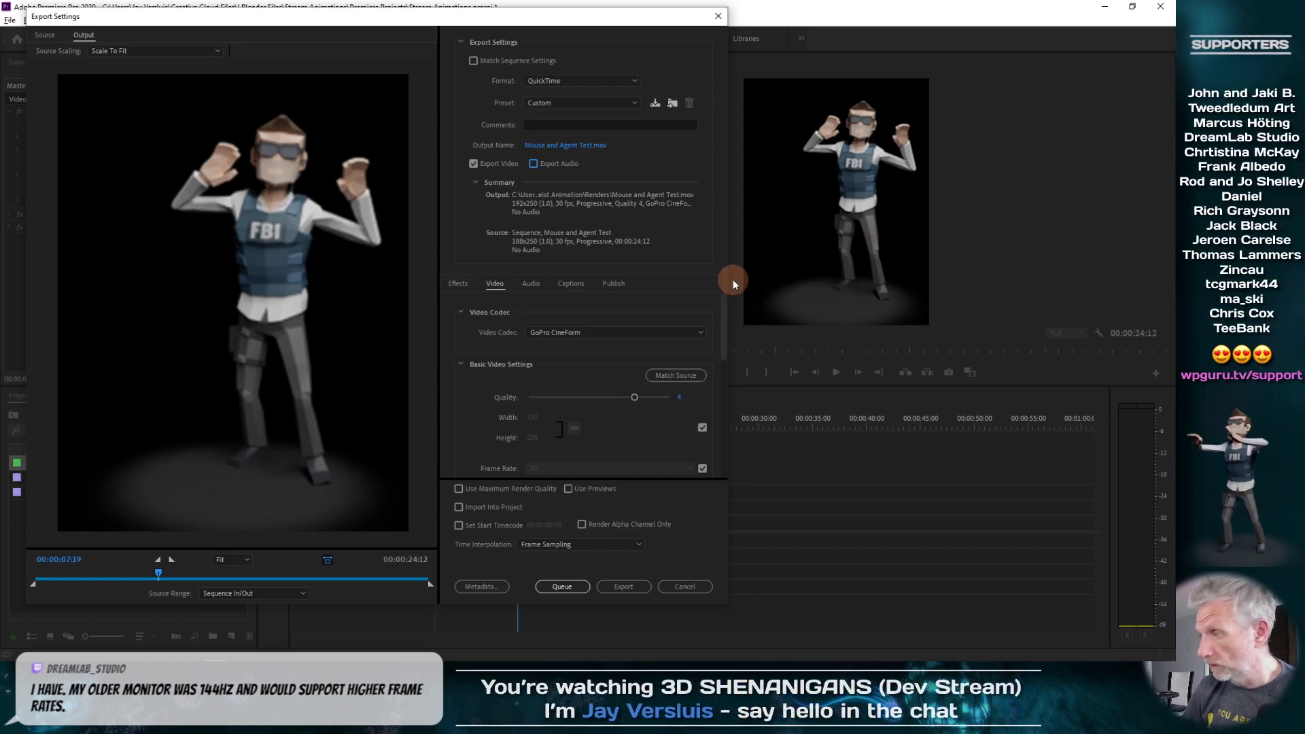
# - Export the sequence as Mouse and Agent Test.mov into the Animations folder under Photoshop > Stream Overlays
pyautogui.click(592, 145)
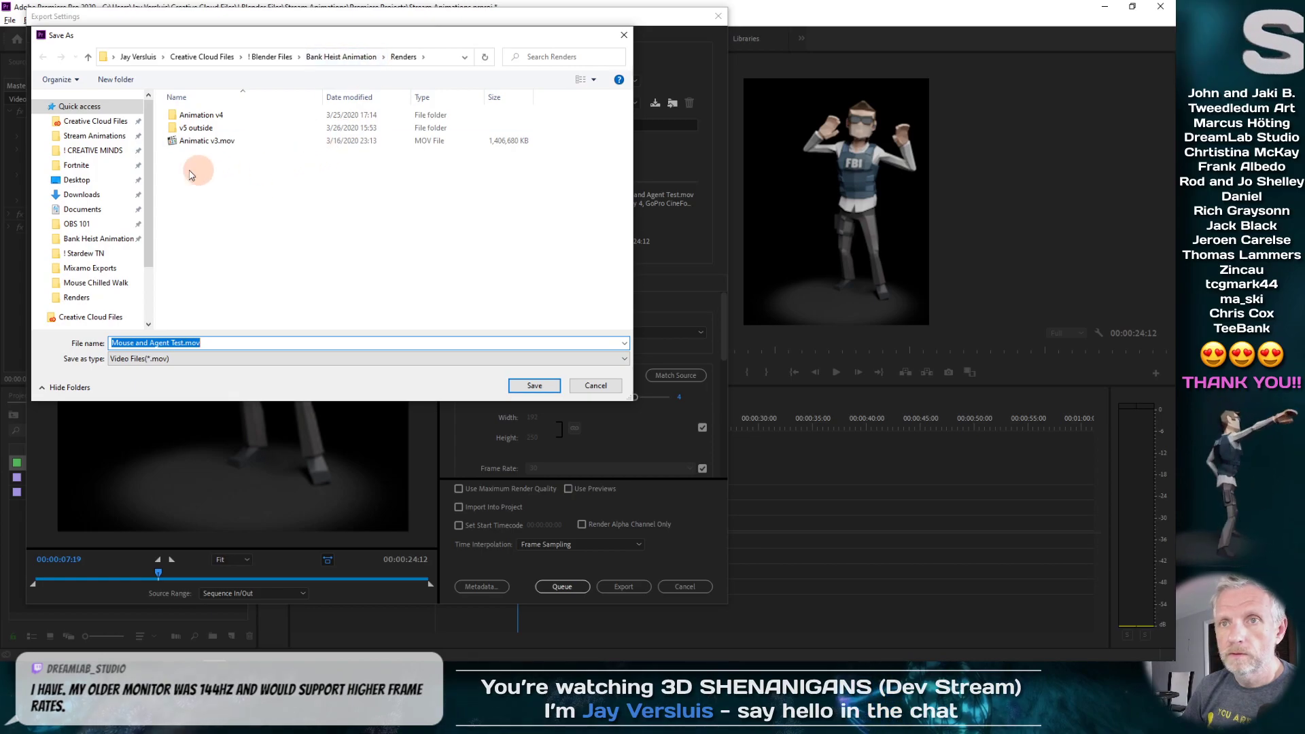
pyautogui.click(102, 121)
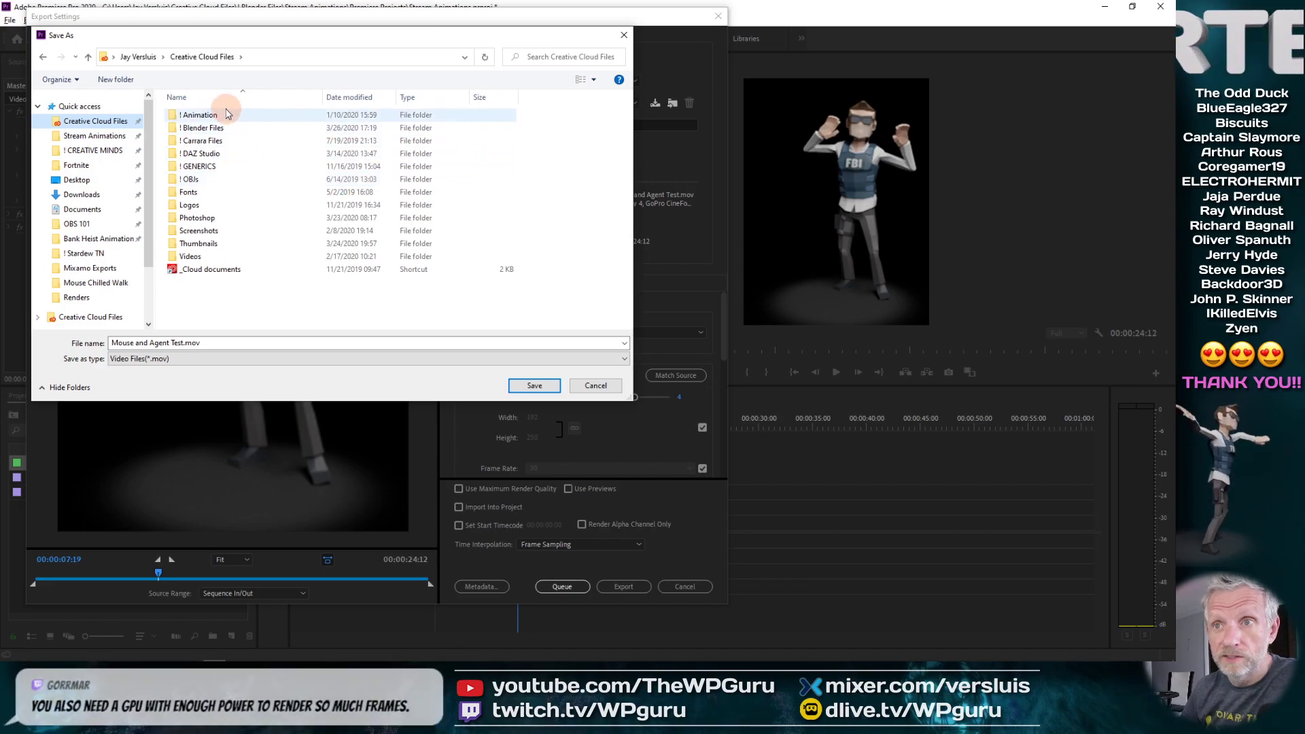
pyautogui.click(217, 222)
pyautogui.doubleClick(218, 222)
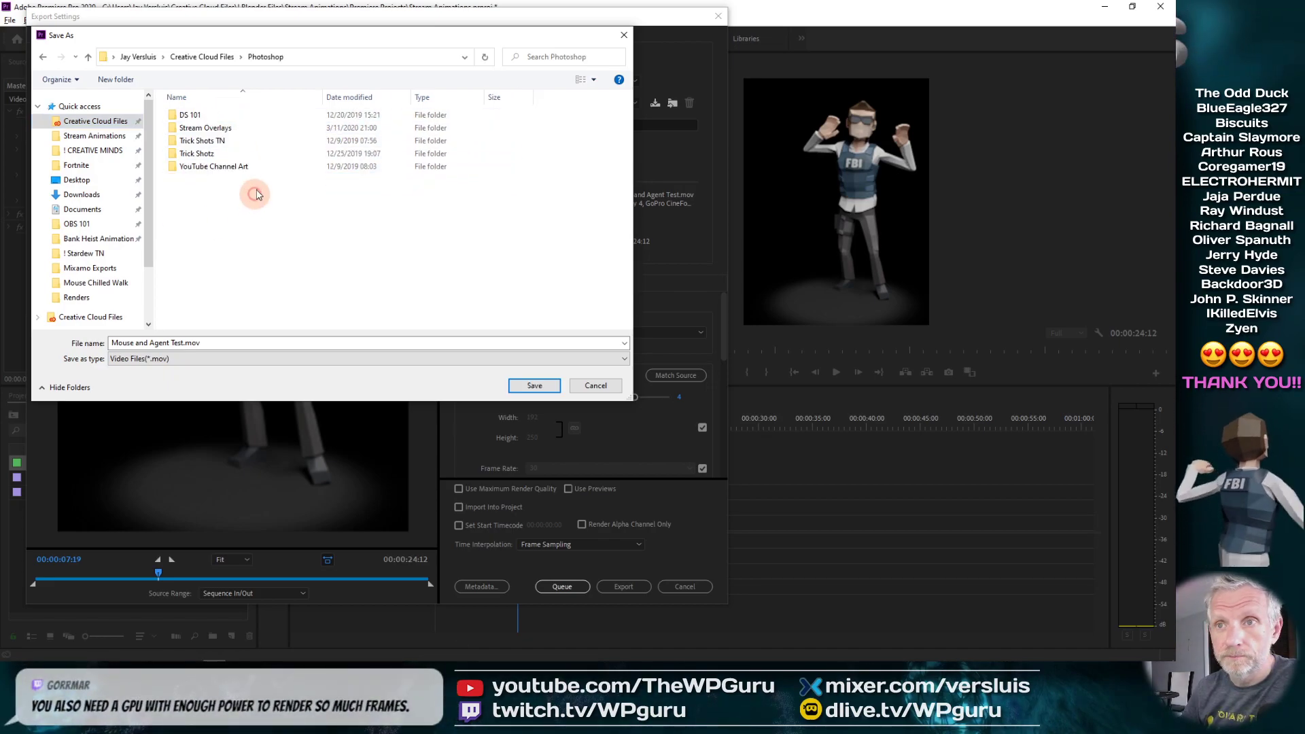
pyautogui.doubleClick(218, 130)
pyautogui.doubleClick(224, 128)
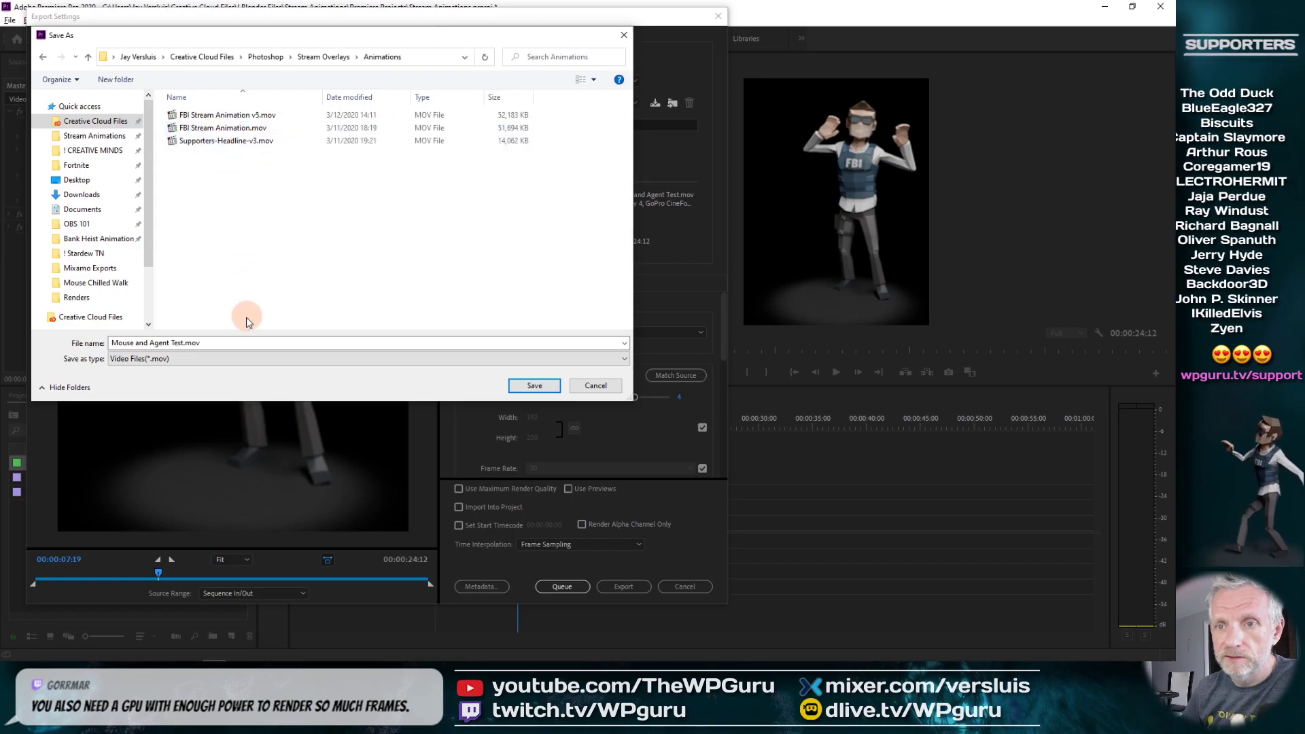
pyautogui.click(534, 385)
pyautogui.click(563, 586)
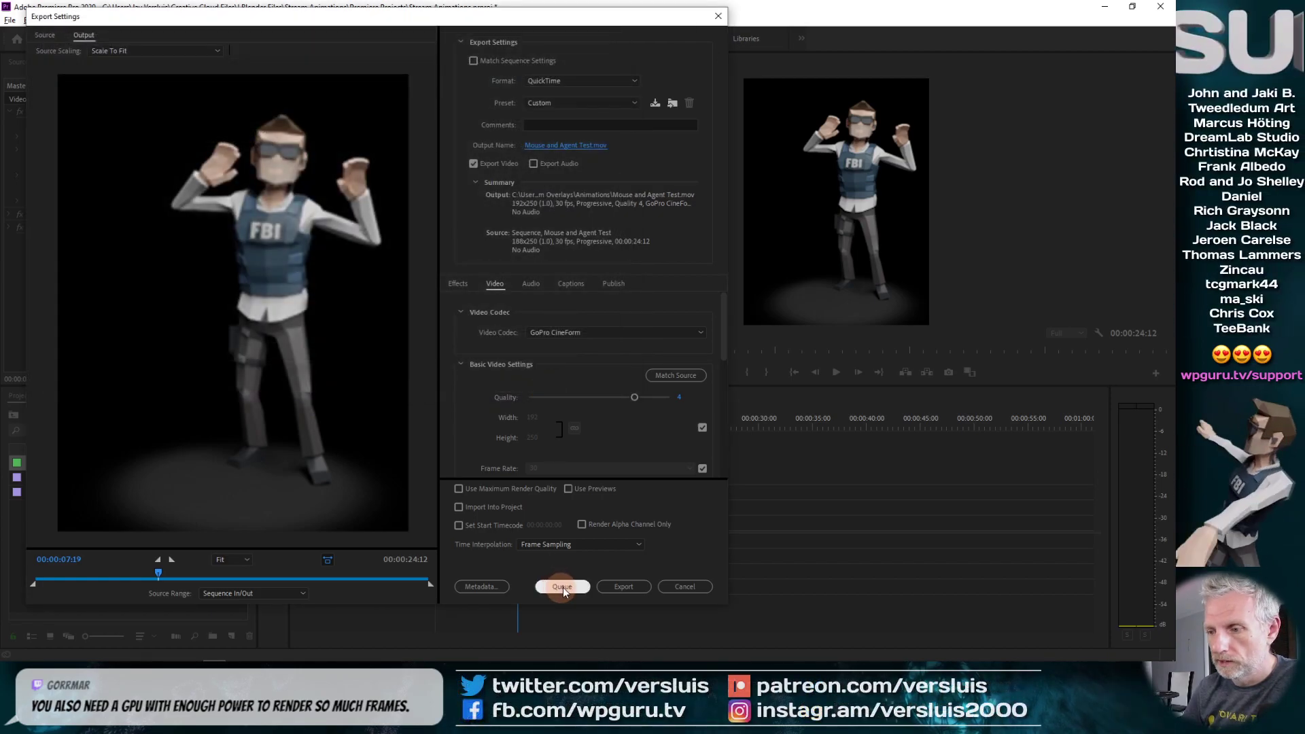
pyautogui.click(614, 586)
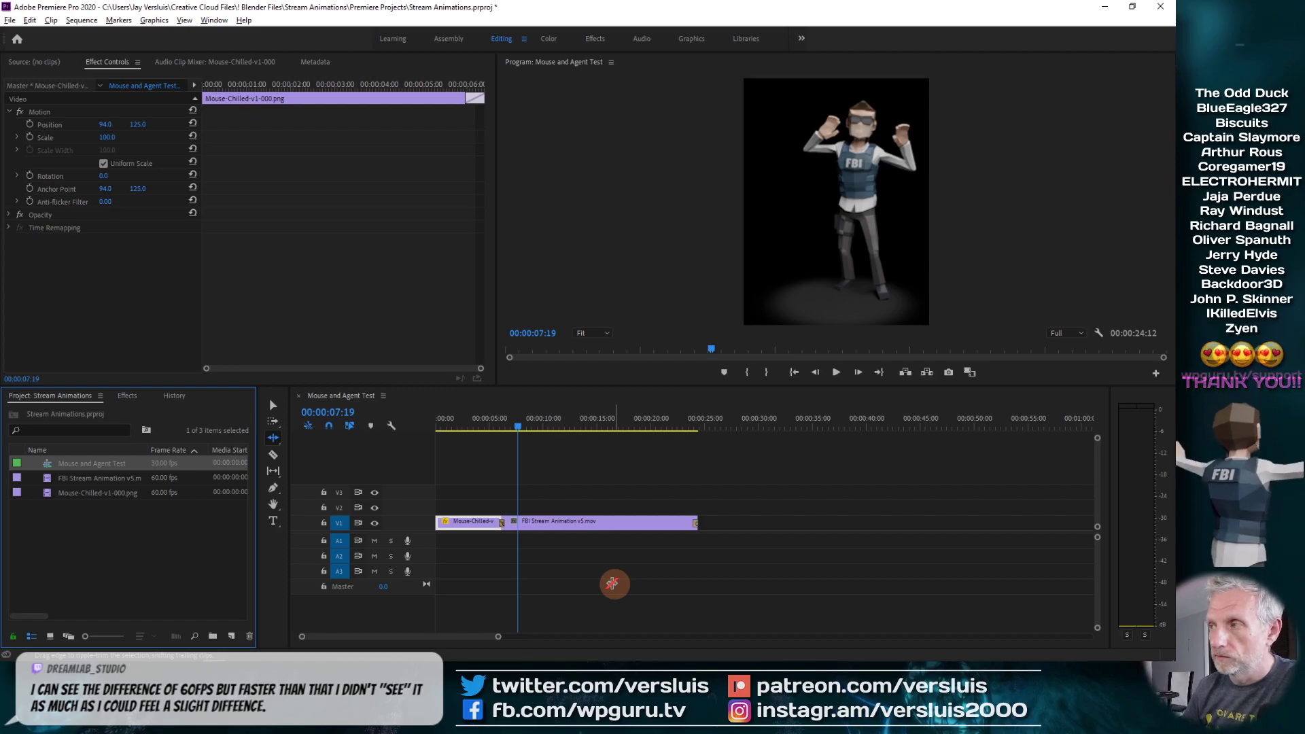
# - Switch to OBS and set the FBI Dancer source's local file to Mouse and Agent Test.mov
pyautogui.click(331, 655)
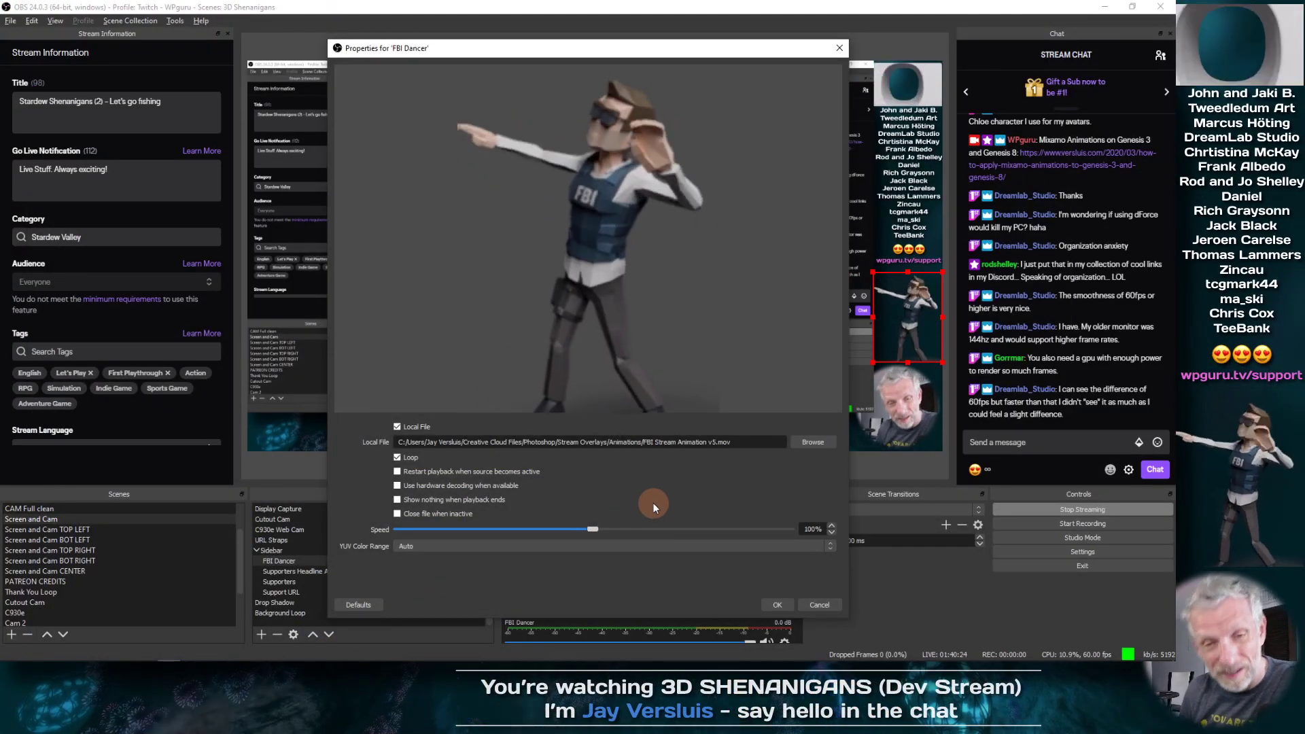
pyautogui.click(818, 447)
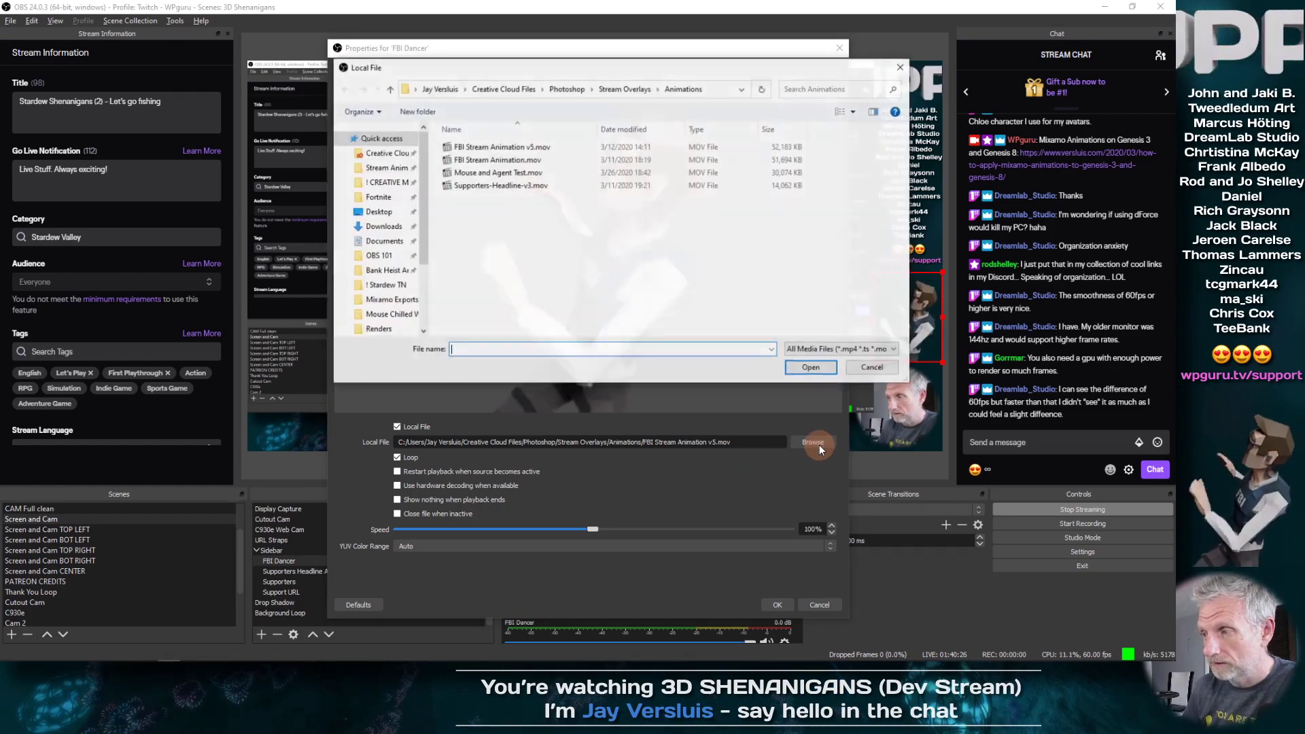
pyautogui.click(503, 173)
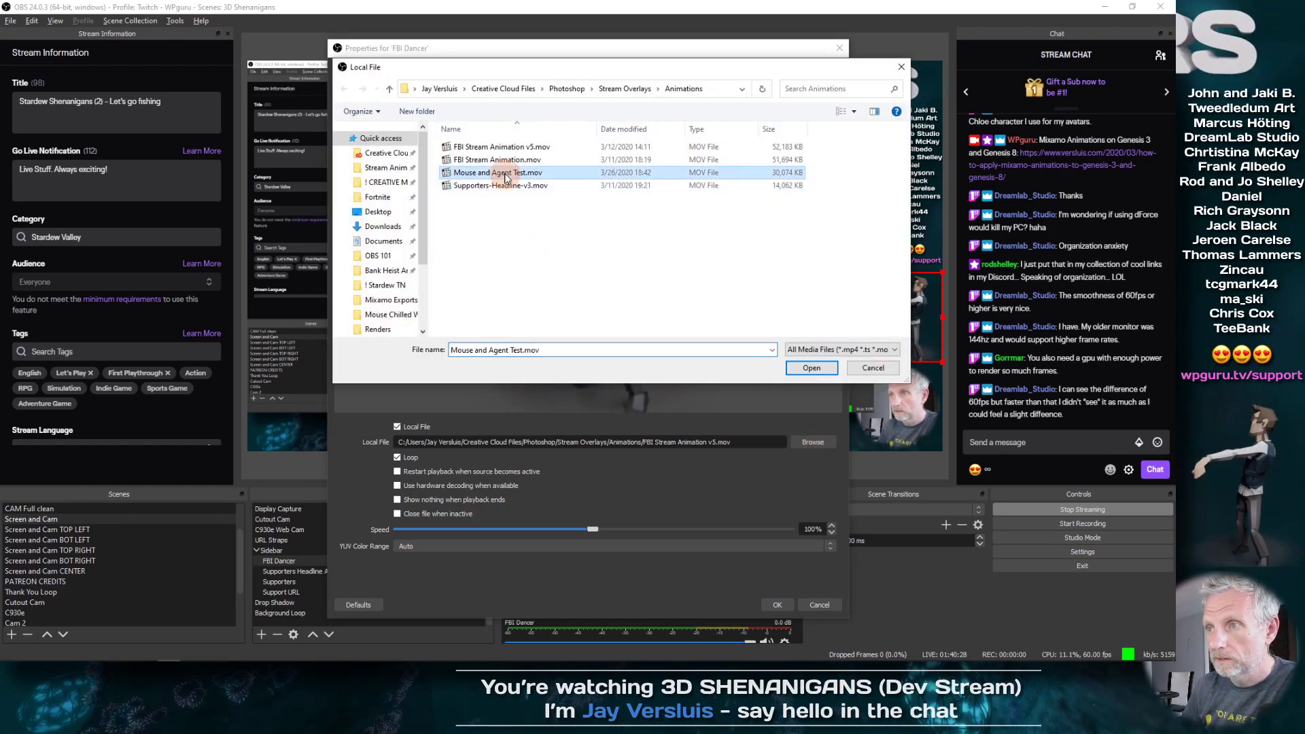
pyautogui.click(804, 369)
pyautogui.click(777, 605)
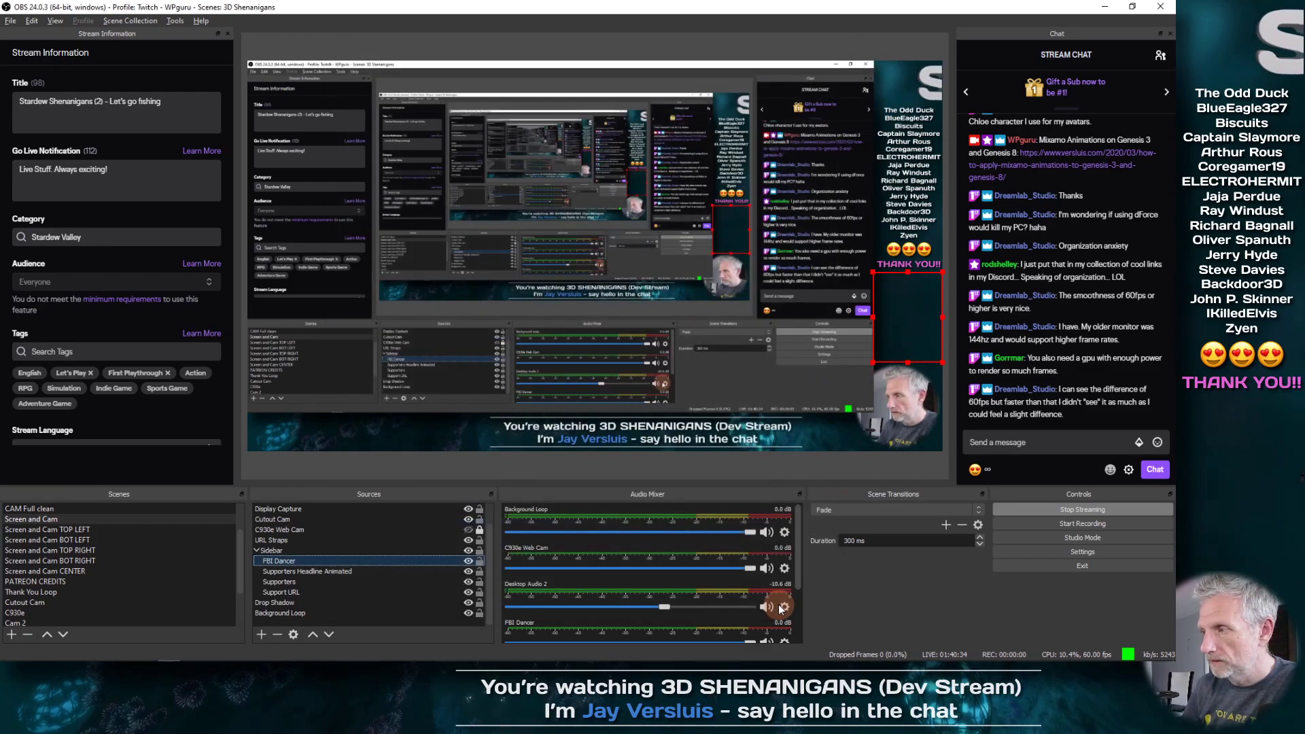
pyautogui.click(1111, 8)
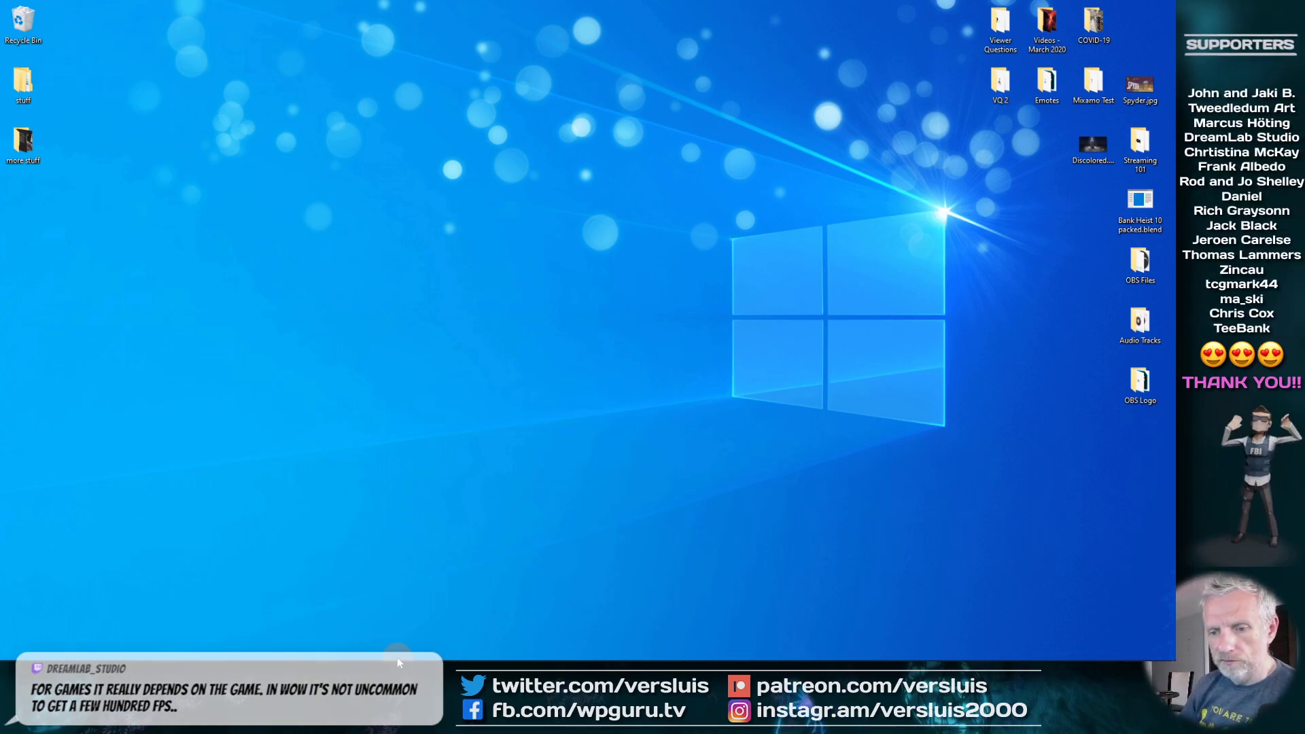
pyautogui.moveTo(166, 658)
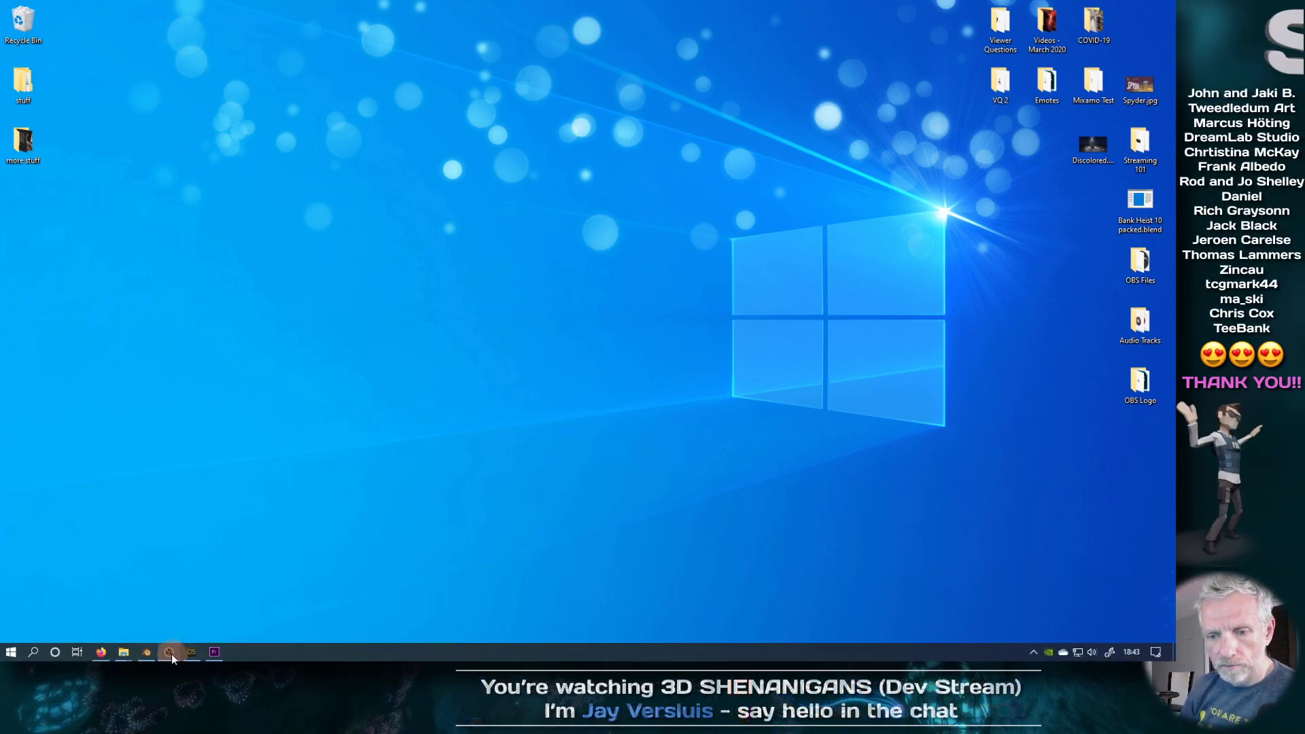
pyautogui.click(170, 653)
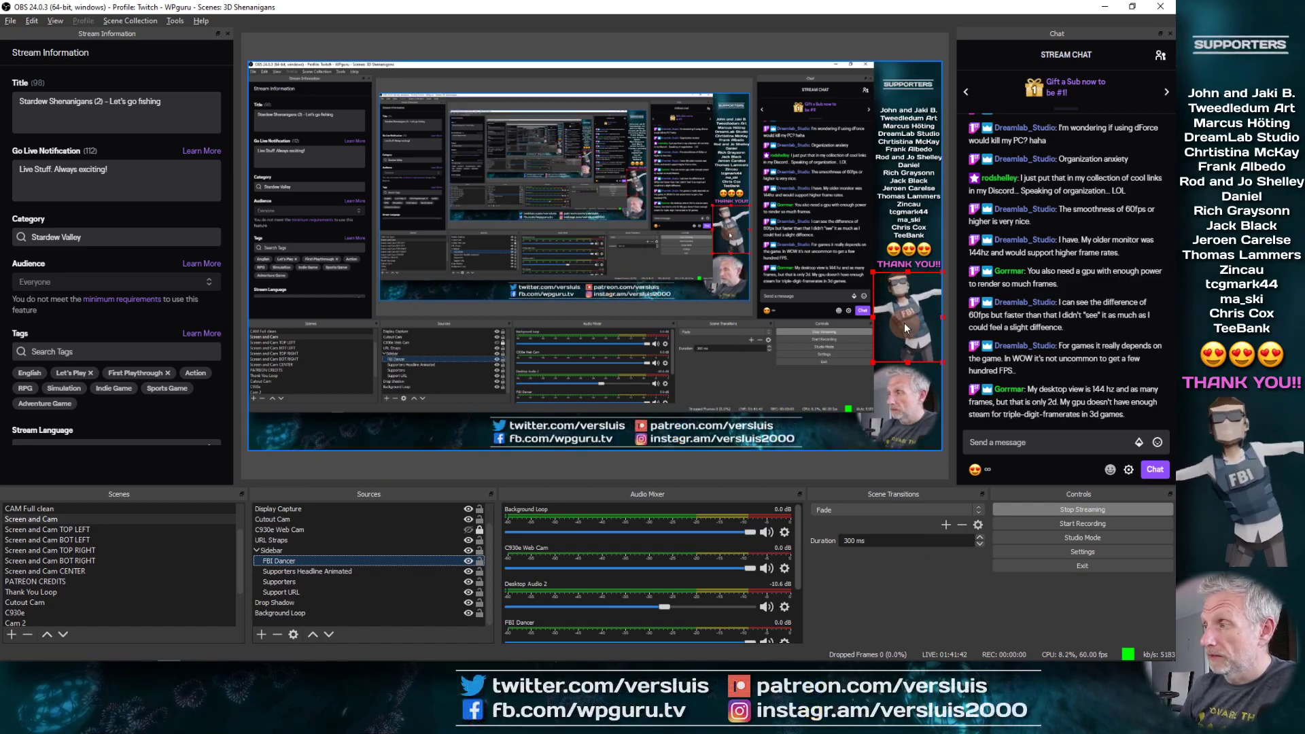
pyautogui.click(1106, 8)
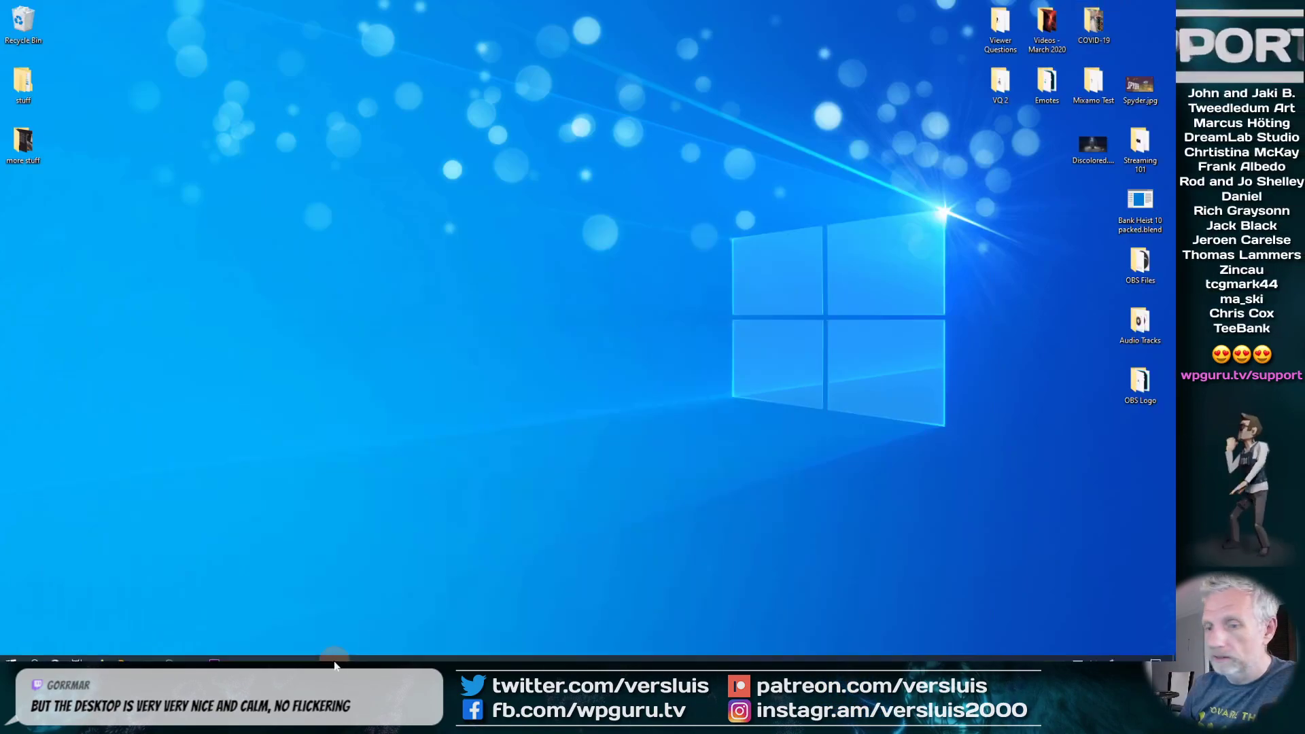
# - Switch to DAZ Studio, save the mouse walk scene and set its timeline frame rate to 60 FPS
pyautogui.click(190, 652)
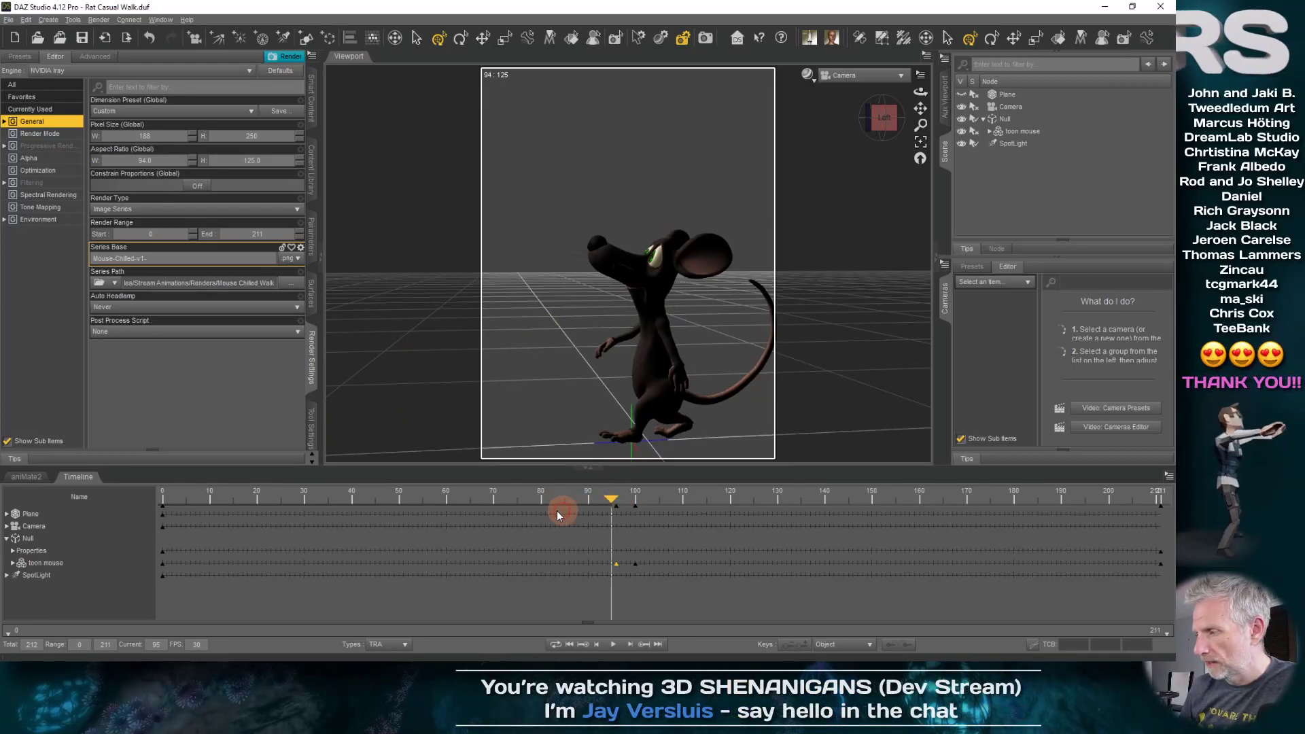
pyautogui.moveTo(505, 513); pyautogui.dragTo(137, 507)
pyautogui.click(196, 644)
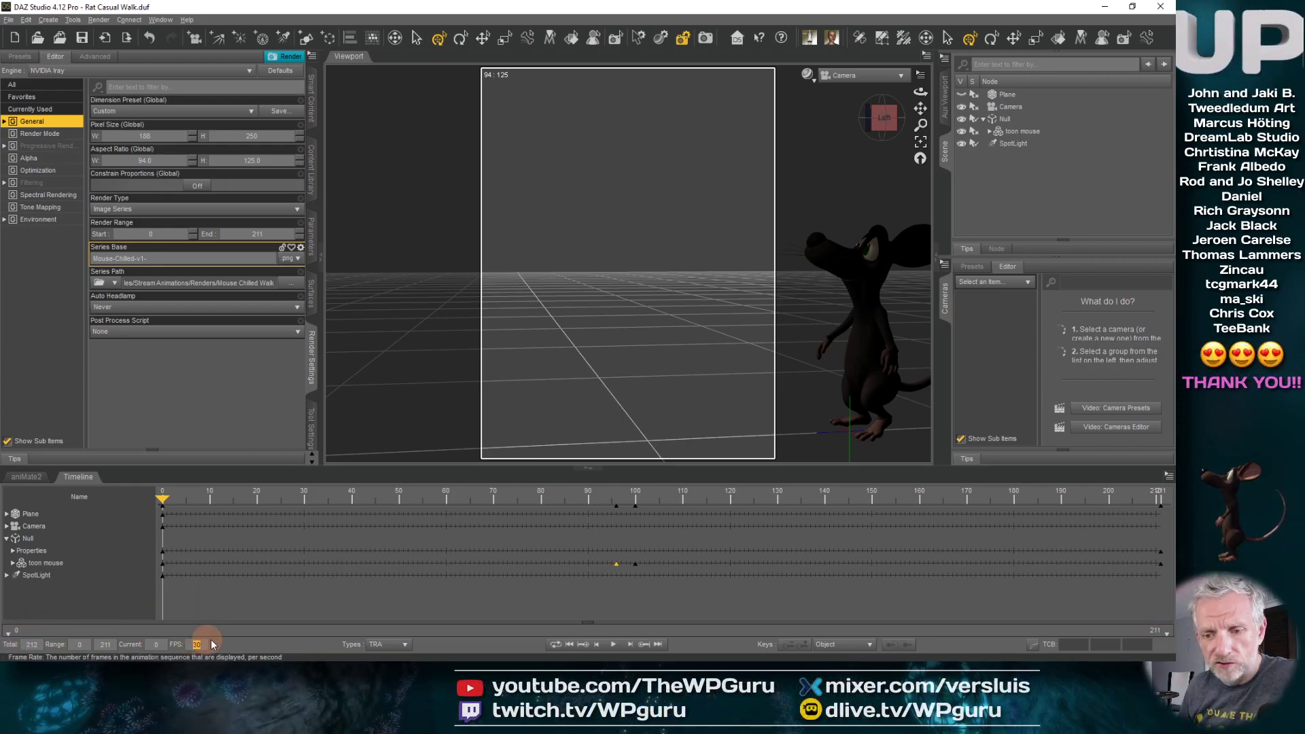
pyautogui.click(81, 40)
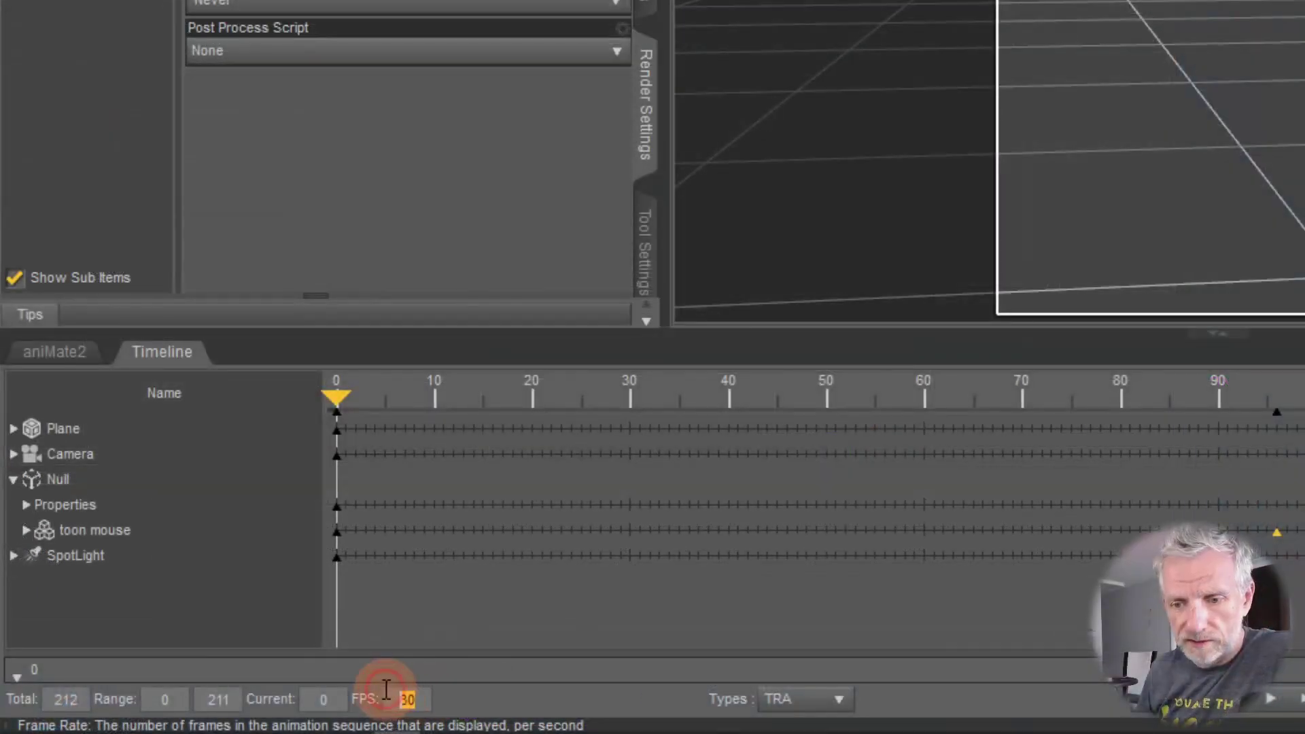
pyautogui.doubleClick(197, 644)
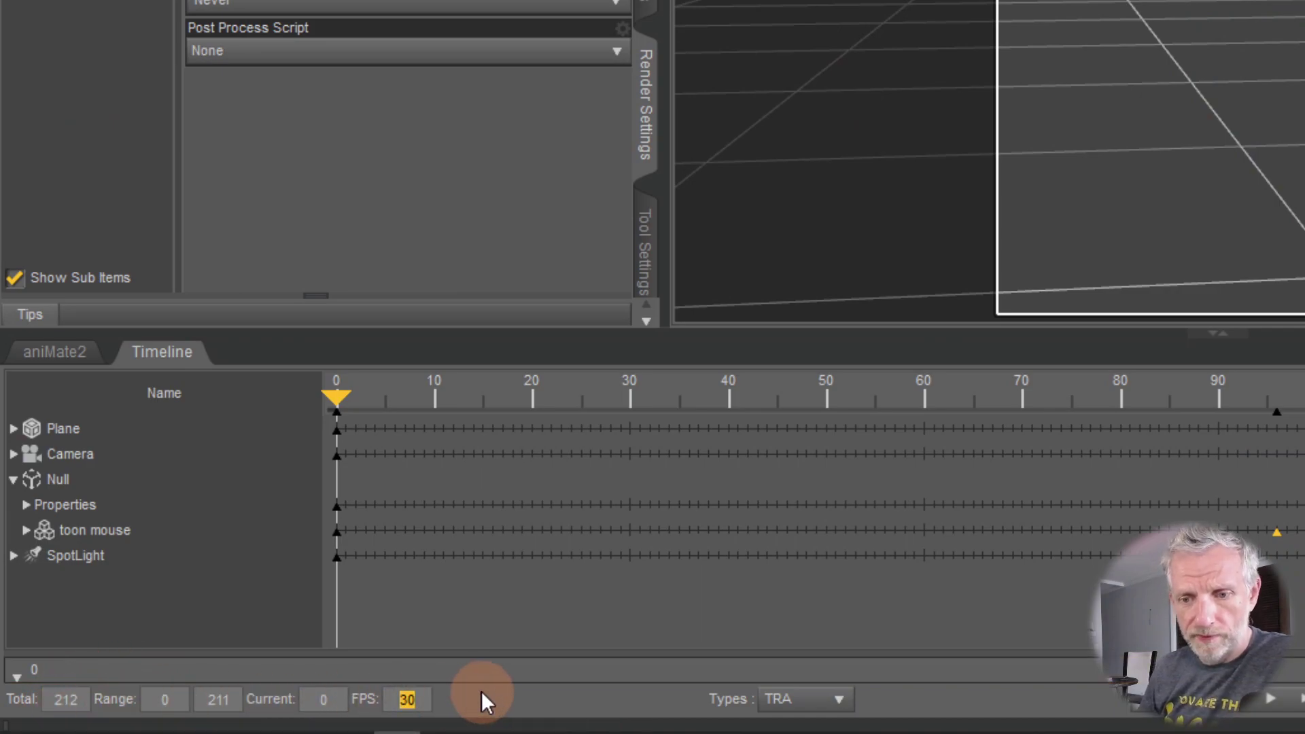
pyautogui.write('60')
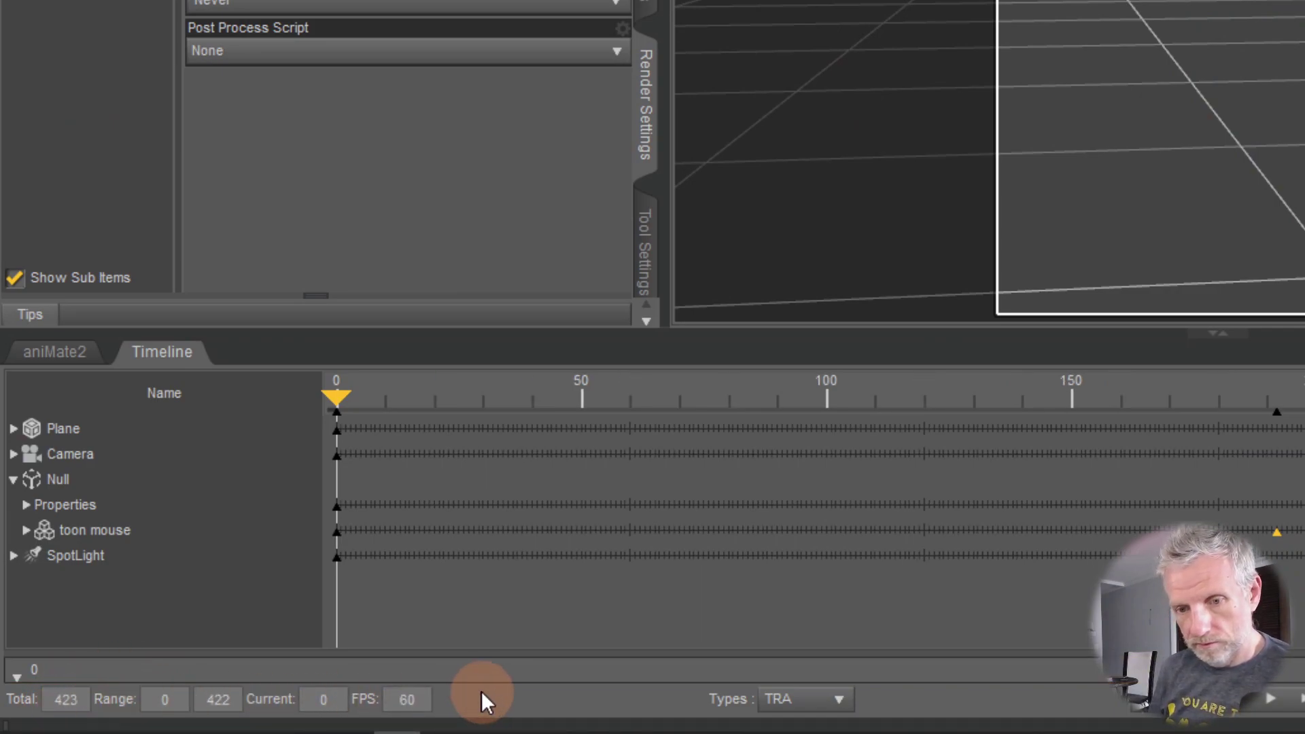
pyautogui.press('Return')
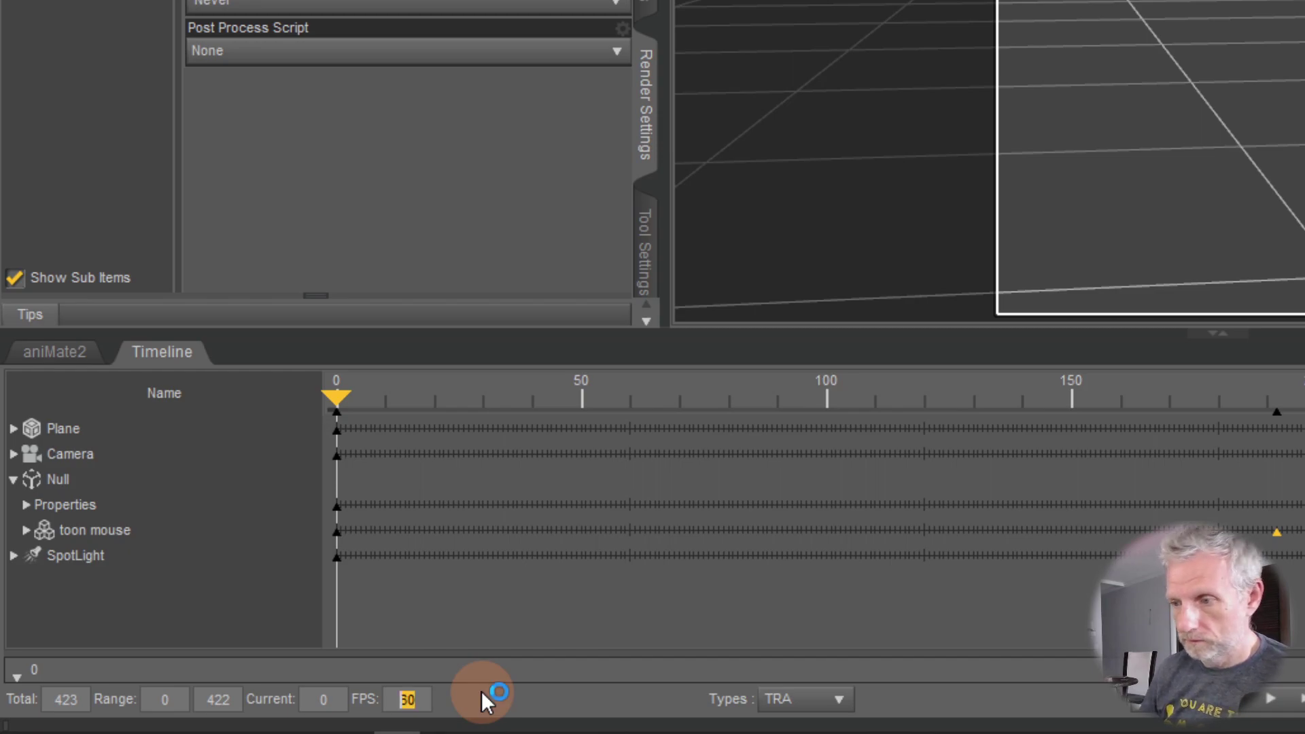
# - Scrub through the mouse's walk at the new frame rate and save the scene as Rat Casual Walk 60fps.duf
pyautogui.moveTo(341, 396); pyautogui.dragTo(826, 400)
pyautogui.moveTo(1229, 411); pyautogui.dragTo(1040, 397)
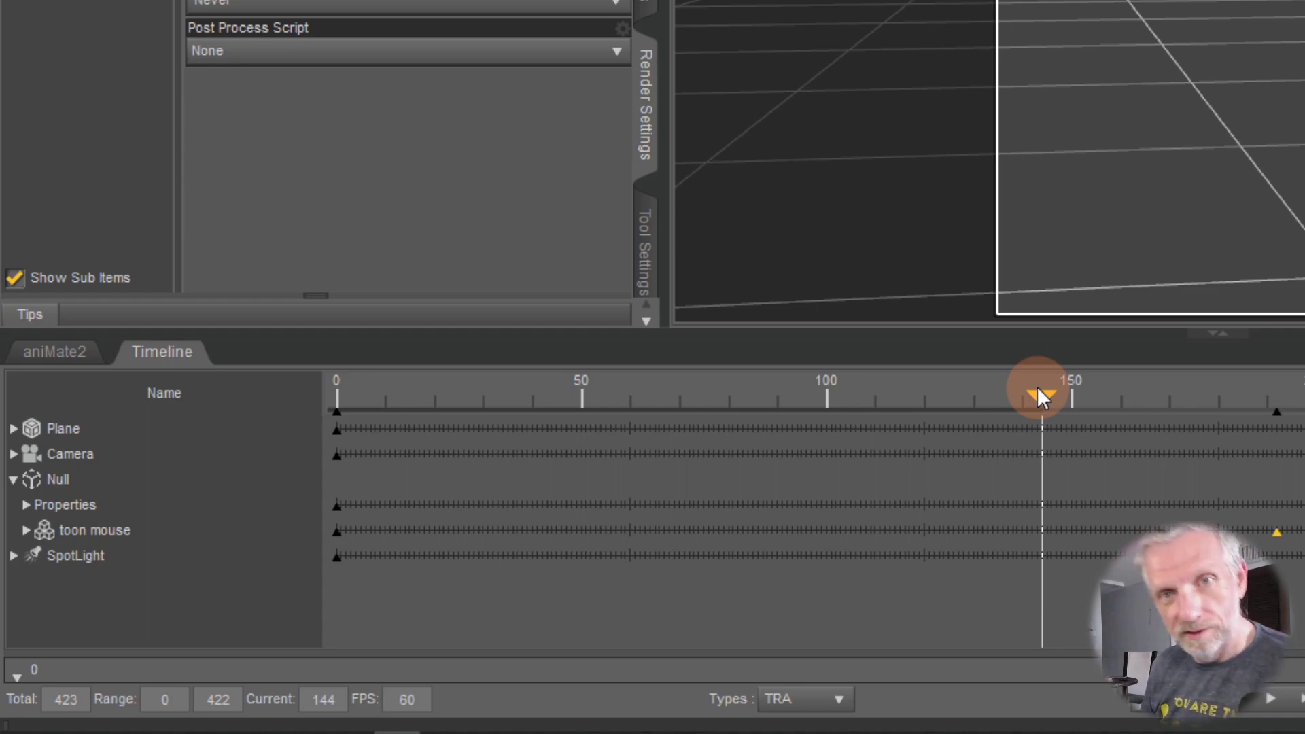
pyautogui.moveTo(1038, 393); pyautogui.dragTo(894, 401)
pyautogui.moveTo(1214, 422); pyautogui.dragTo(1304, 408)
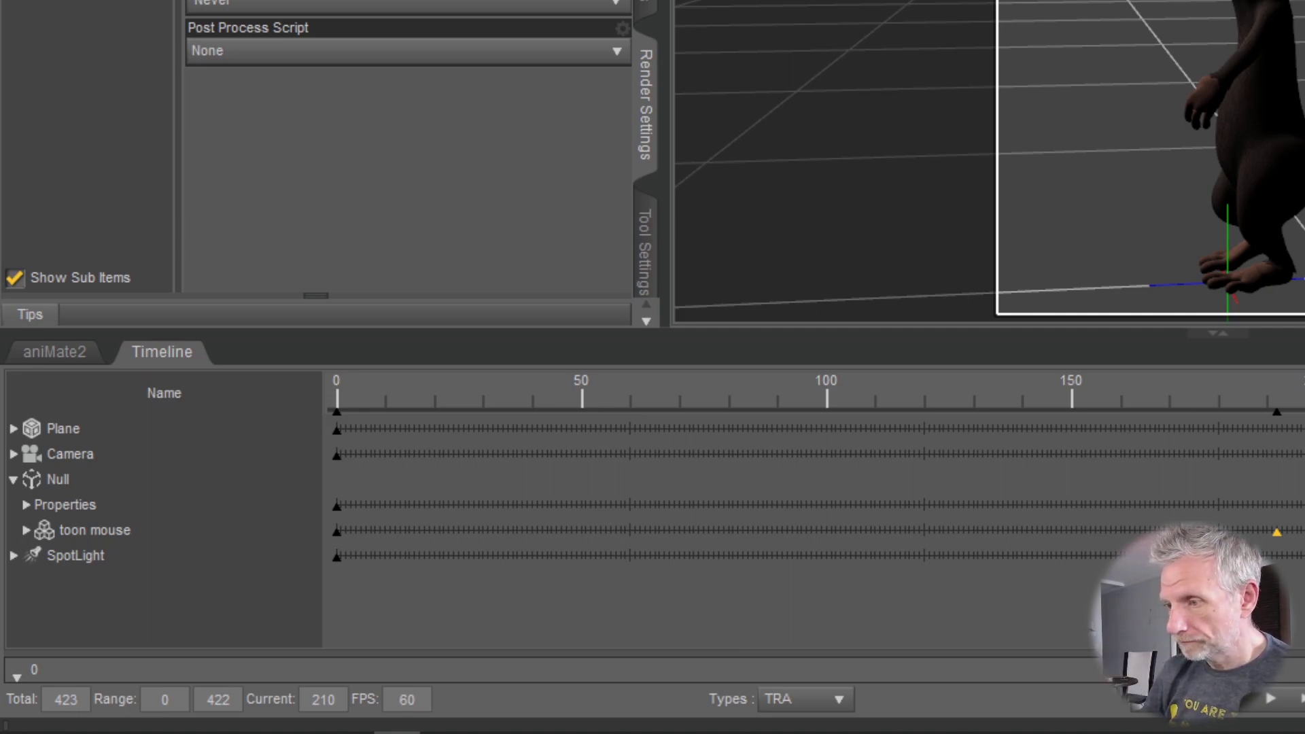
pyautogui.moveTo(1304, 398); pyautogui.dragTo(1161, 435)
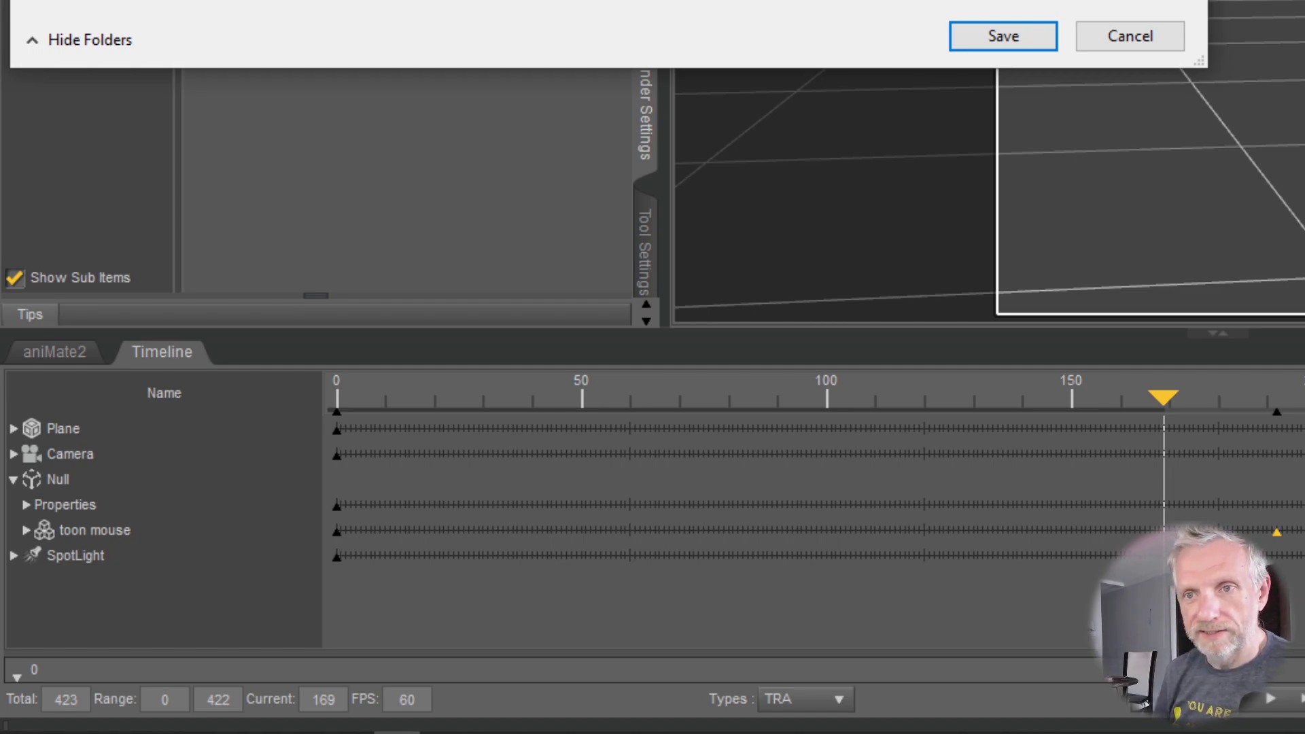
pyautogui.click(989, 43)
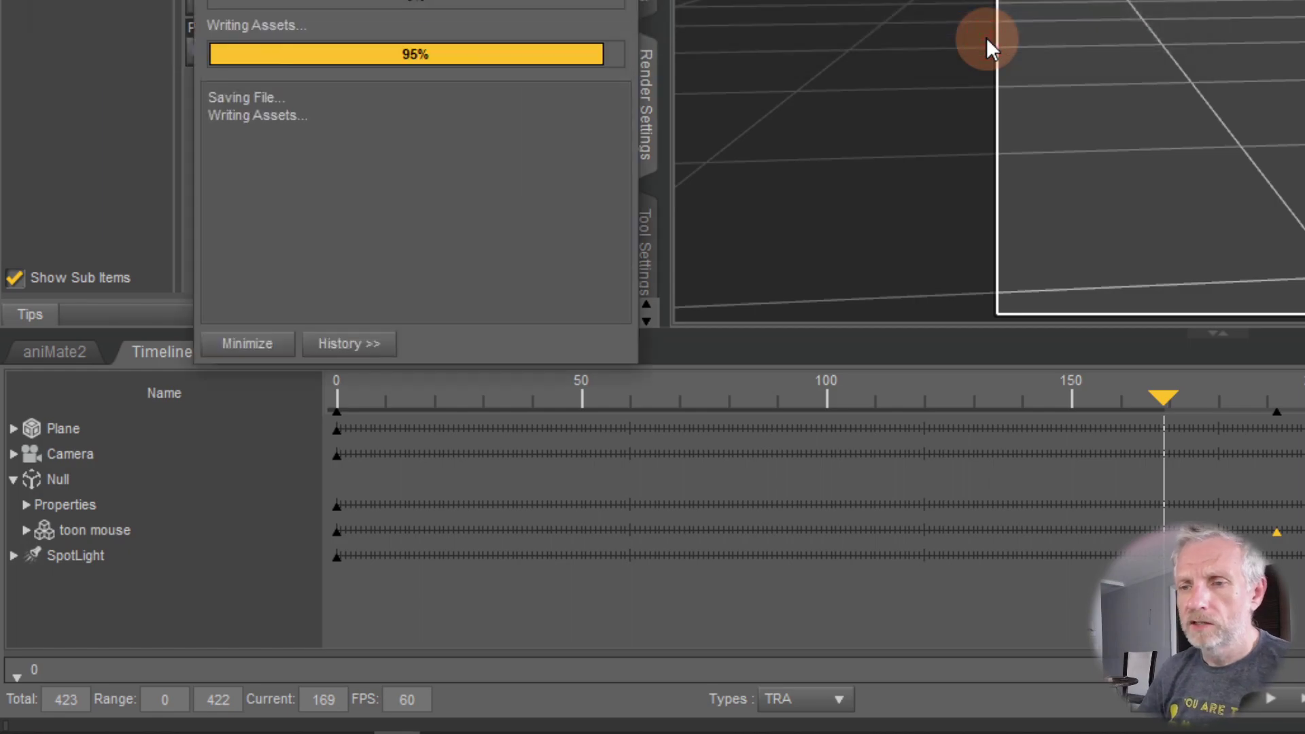
# - Check the walk's motion at several frames in the first half of the timeline and save the scene again
pyautogui.moveTo(1163, 397); pyautogui.dragTo(1113, 412)
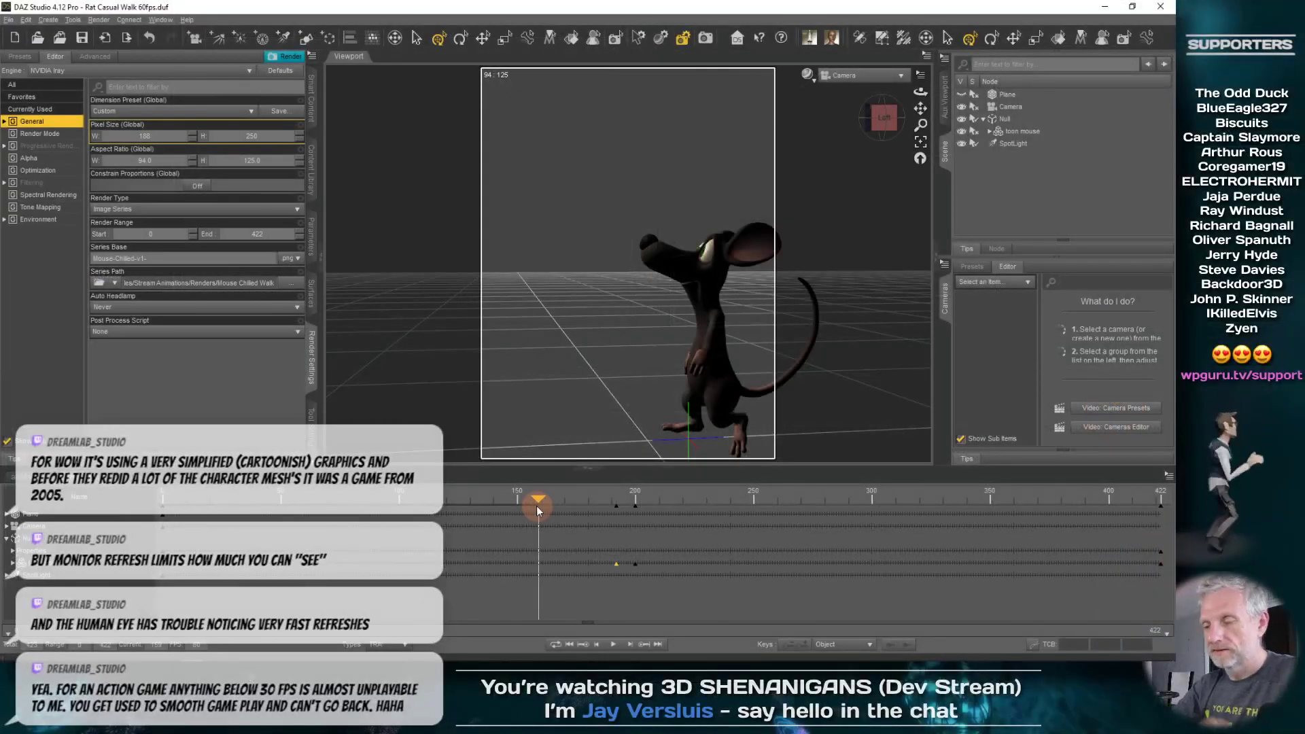
pyautogui.moveTo(538, 503)
pyautogui.mouseDown()
pyautogui.moveTo(515, 504)
pyautogui.moveTo(542, 508)
pyautogui.mouseUp()
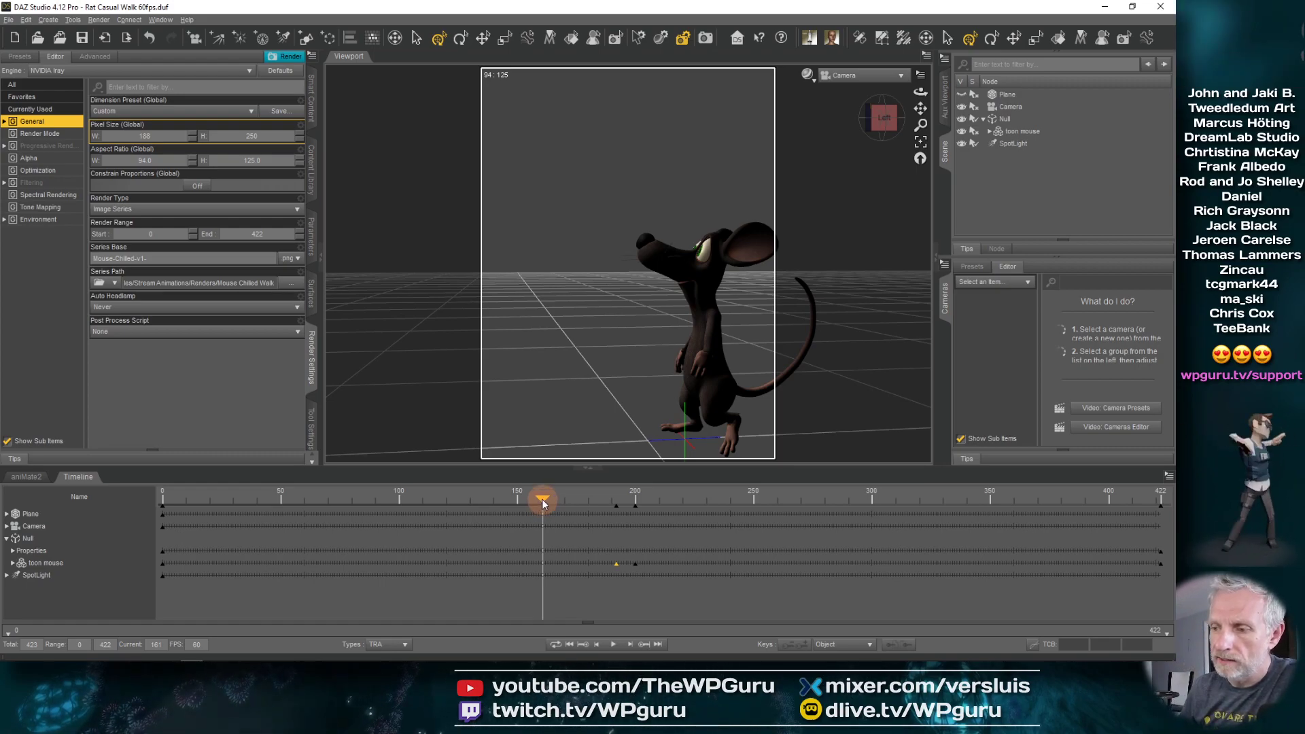
pyautogui.moveTo(542, 503); pyautogui.dragTo(326, 515)
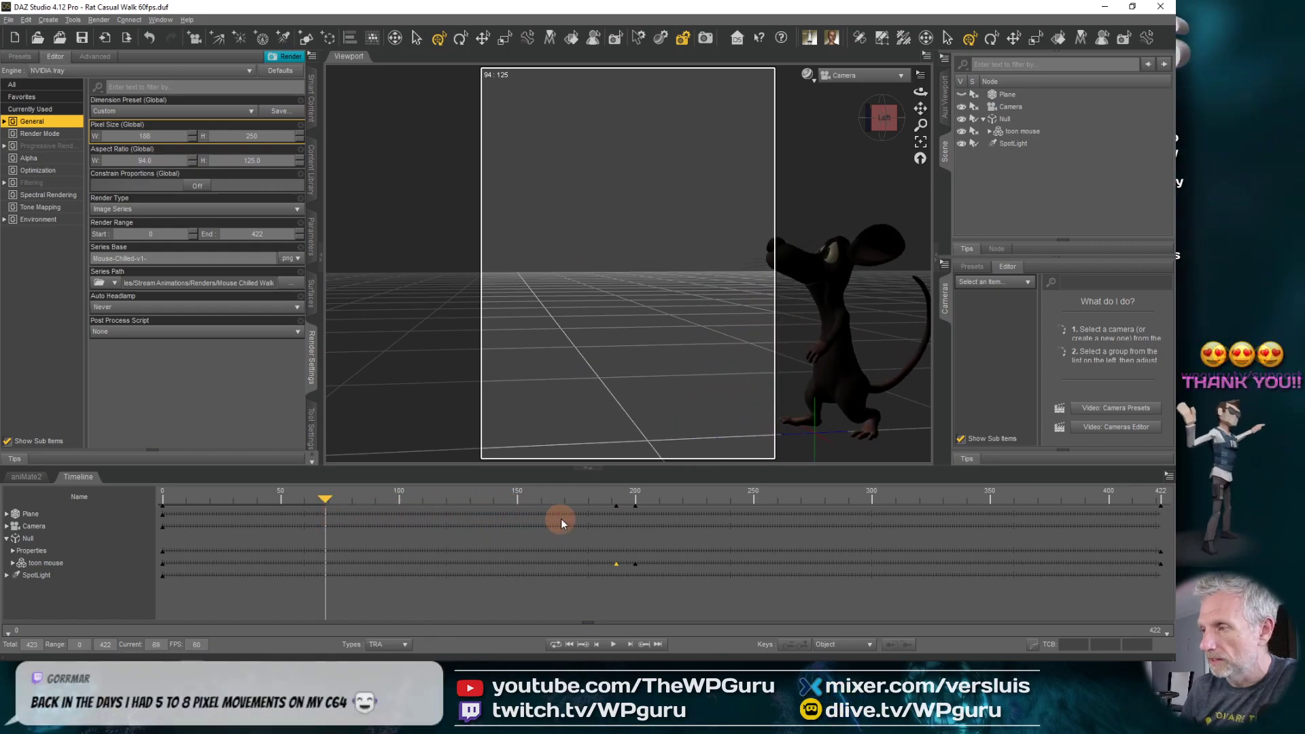
pyautogui.moveTo(561, 519); pyautogui.dragTo(461, 537)
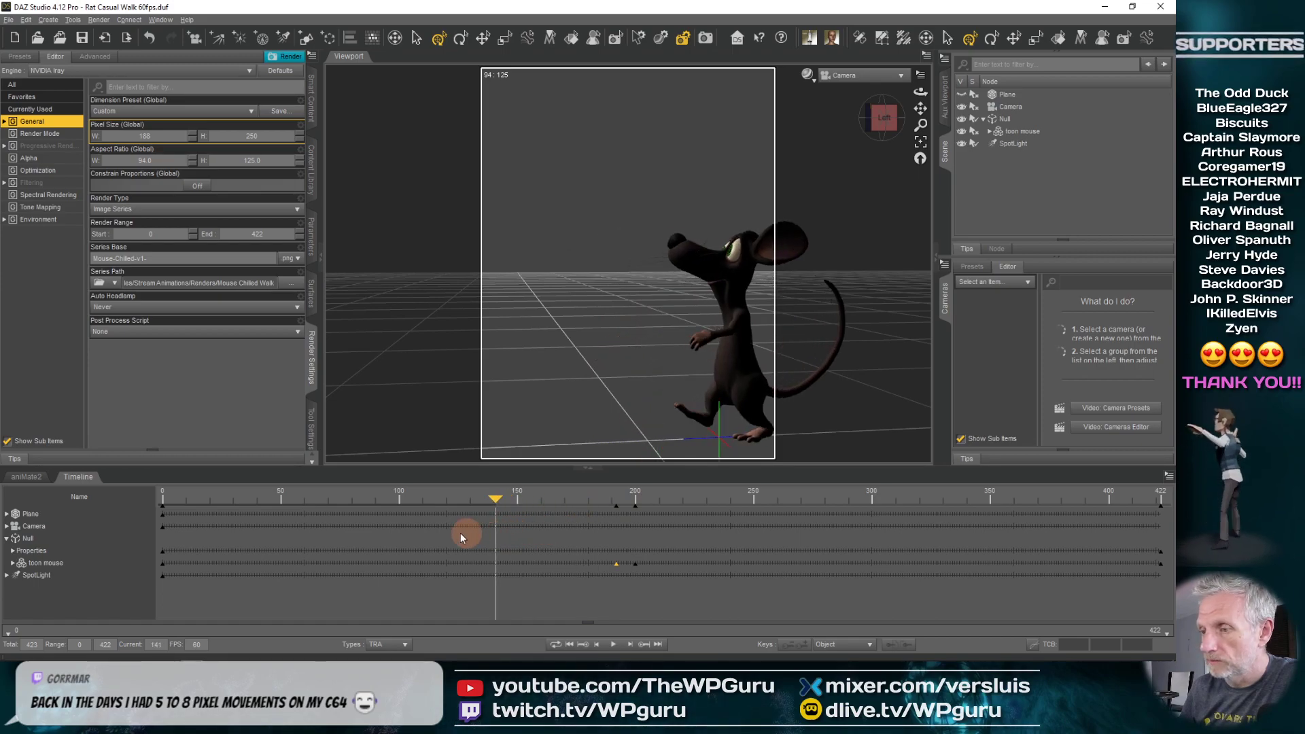
pyautogui.moveTo(323, 531); pyautogui.dragTo(273, 487)
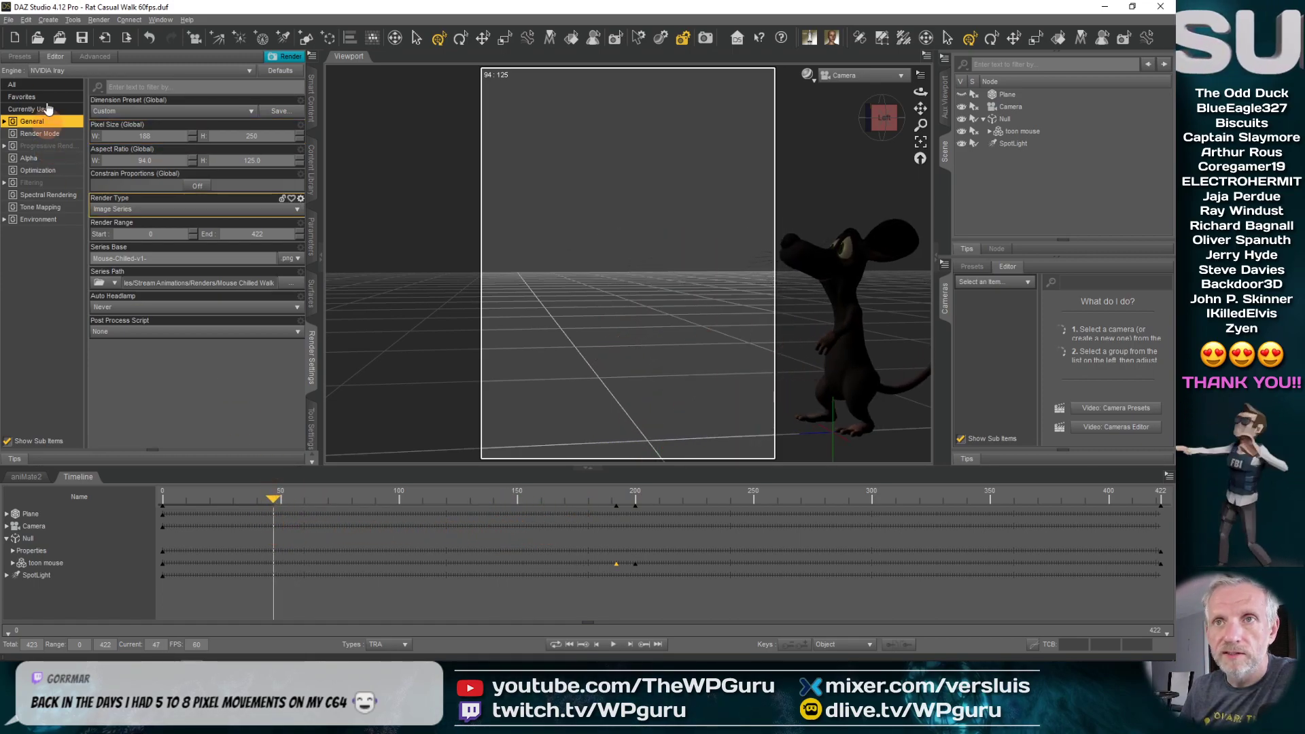
pyautogui.click(9, 20)
pyautogui.click(42, 89)
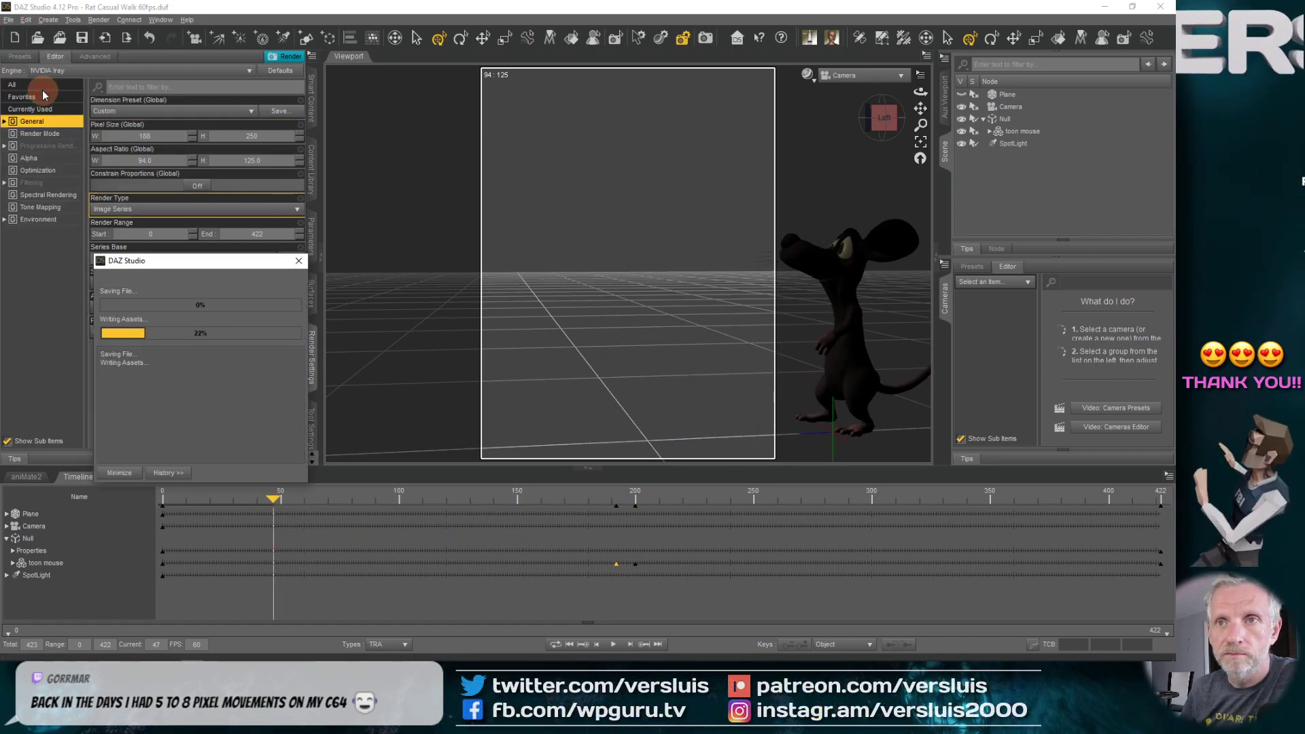
# - Delete the Null together with its toon mouse from the scene and return the timeline to frame 0
pyautogui.moveTo(454, 500); pyautogui.dragTo(589, 501)
pyautogui.click(1046, 216)
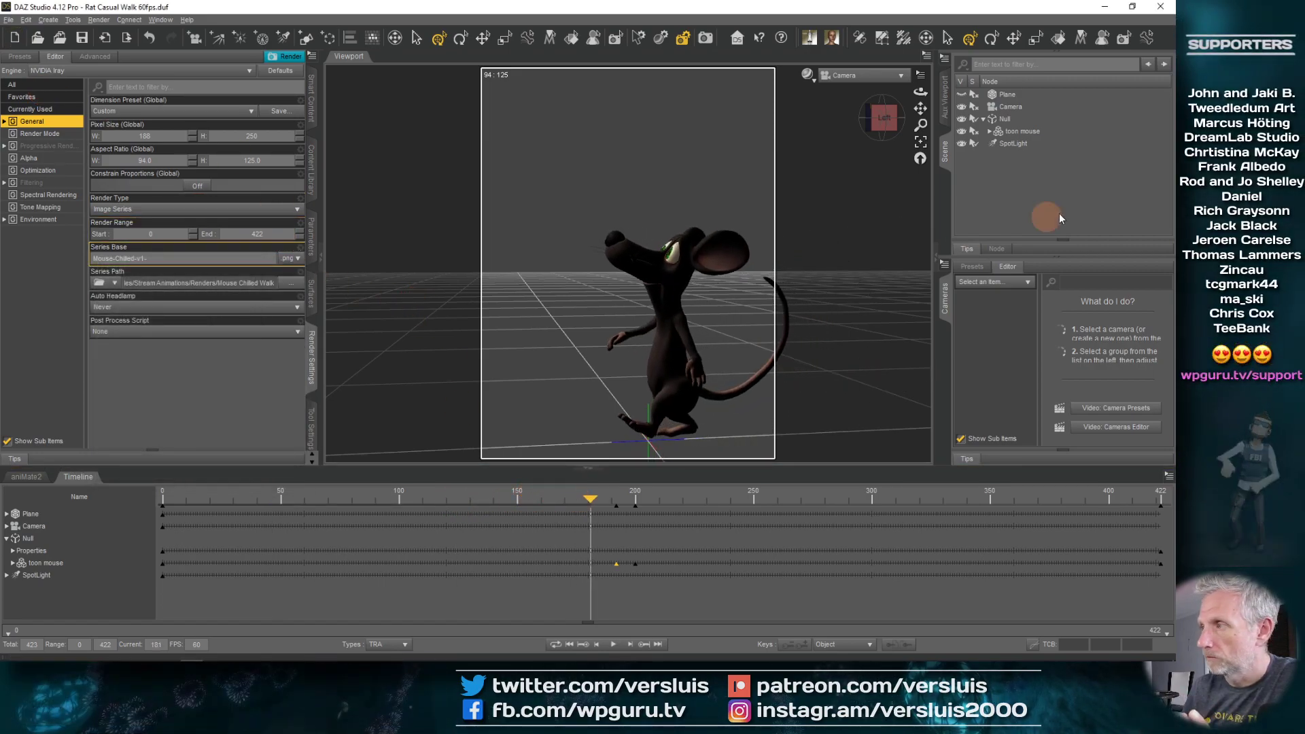
pyautogui.click(1021, 131)
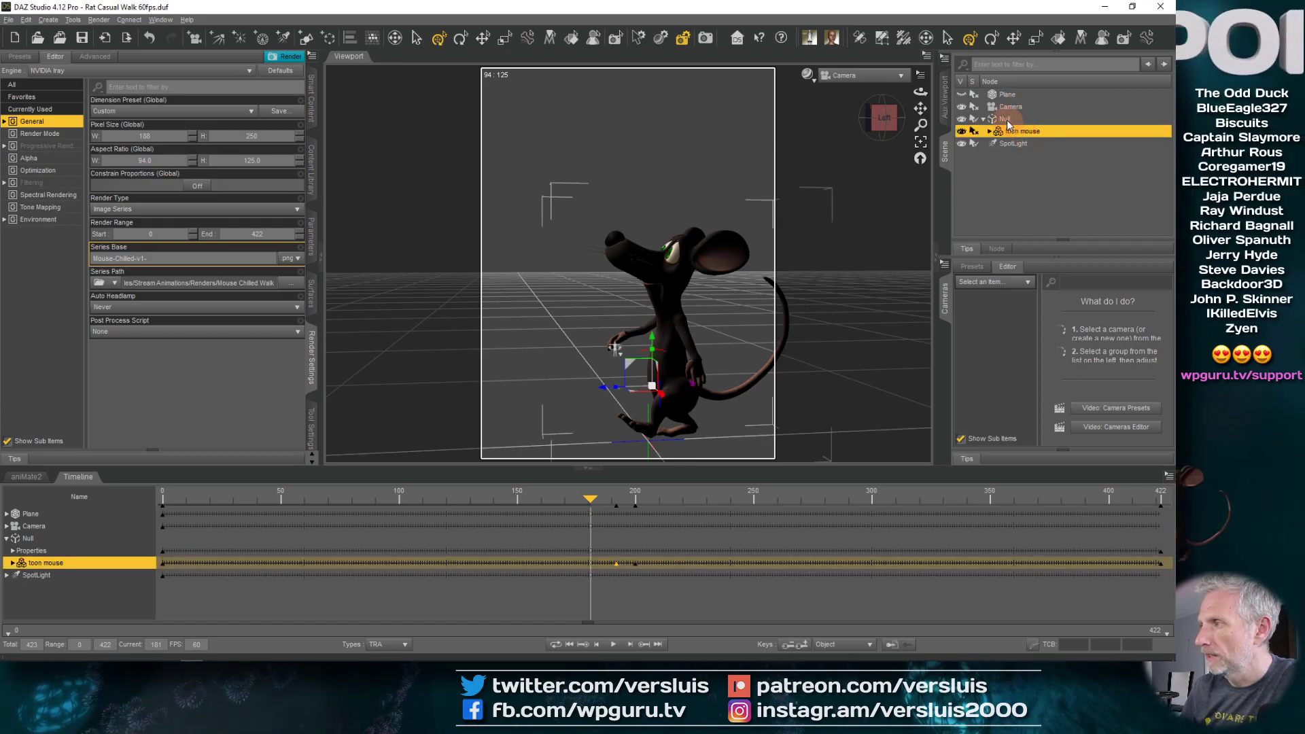
pyautogui.click(1006, 118)
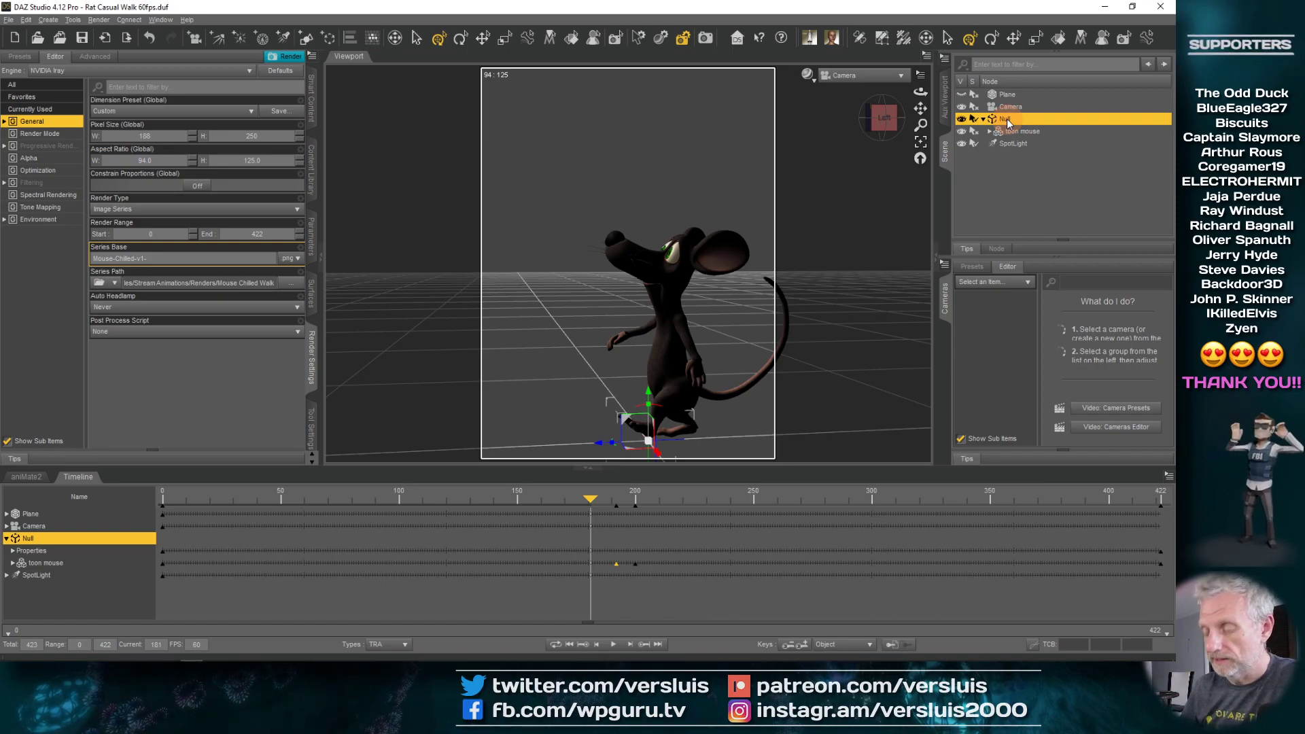
pyautogui.press('Delete')
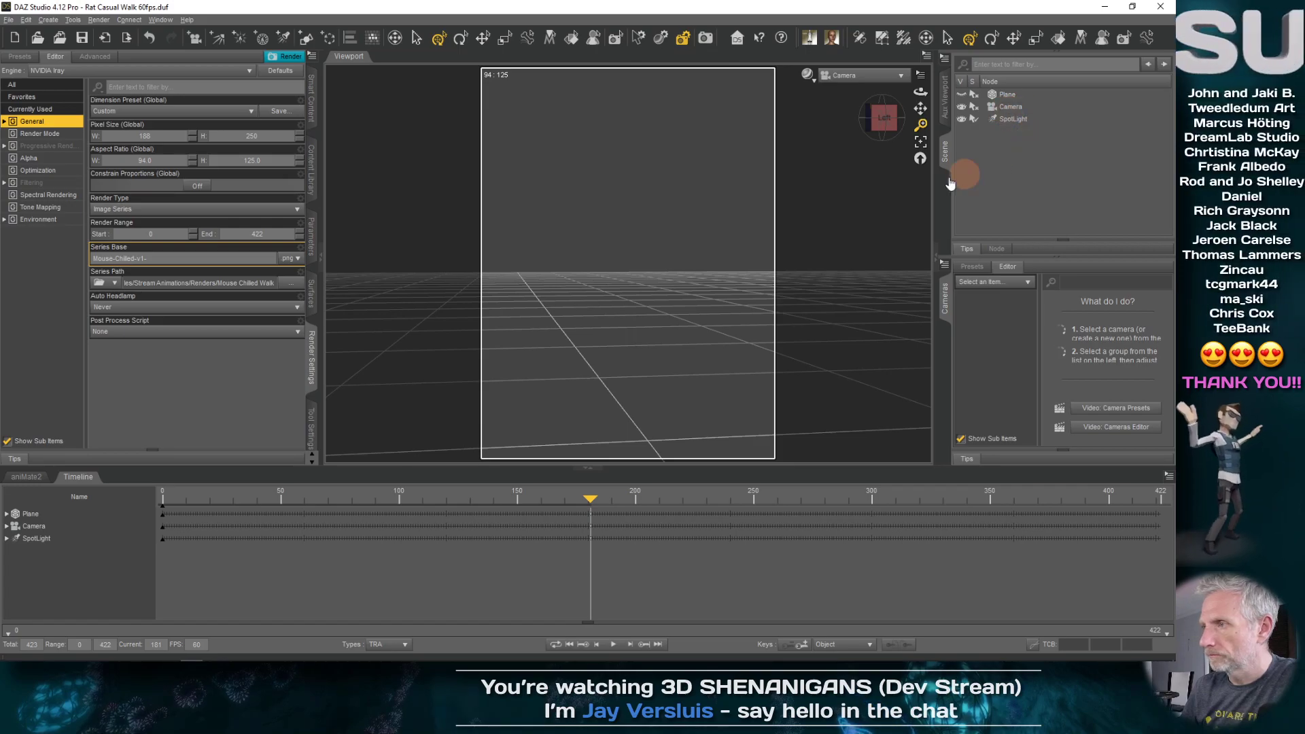
pyautogui.moveTo(537, 498); pyautogui.dragTo(161, 493)
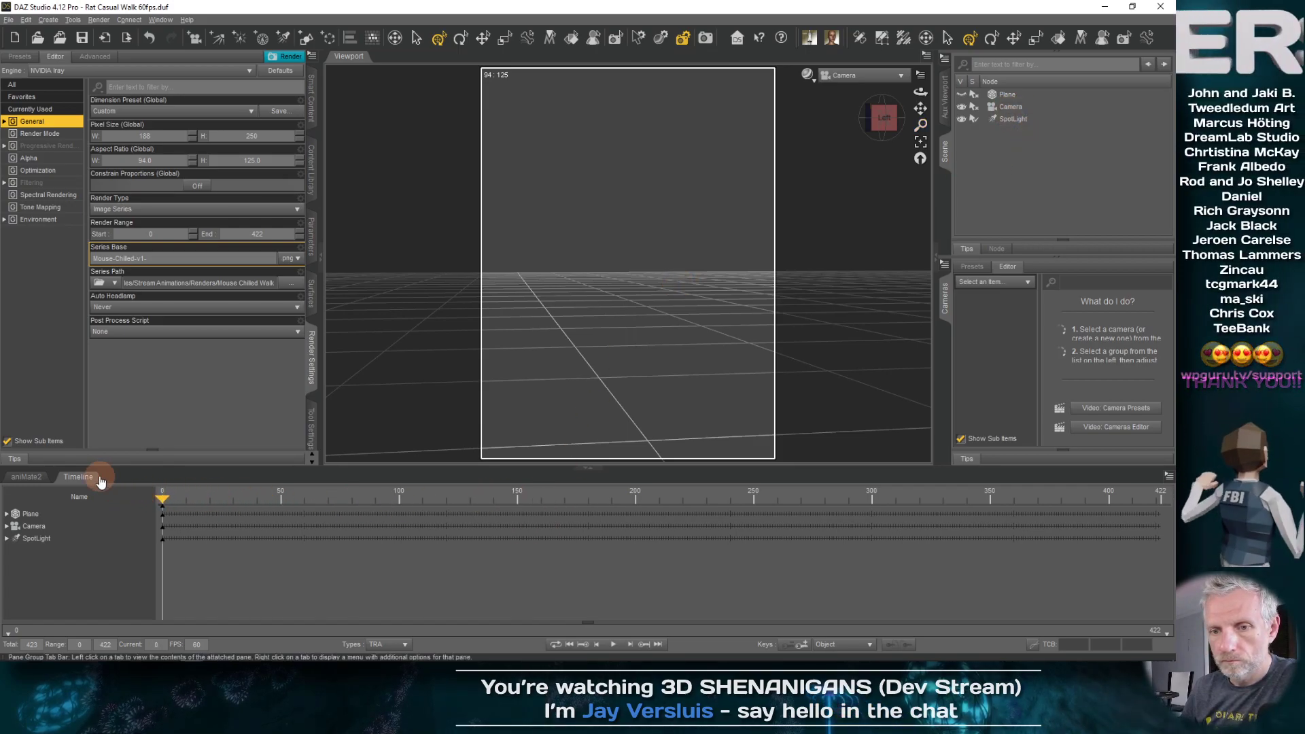
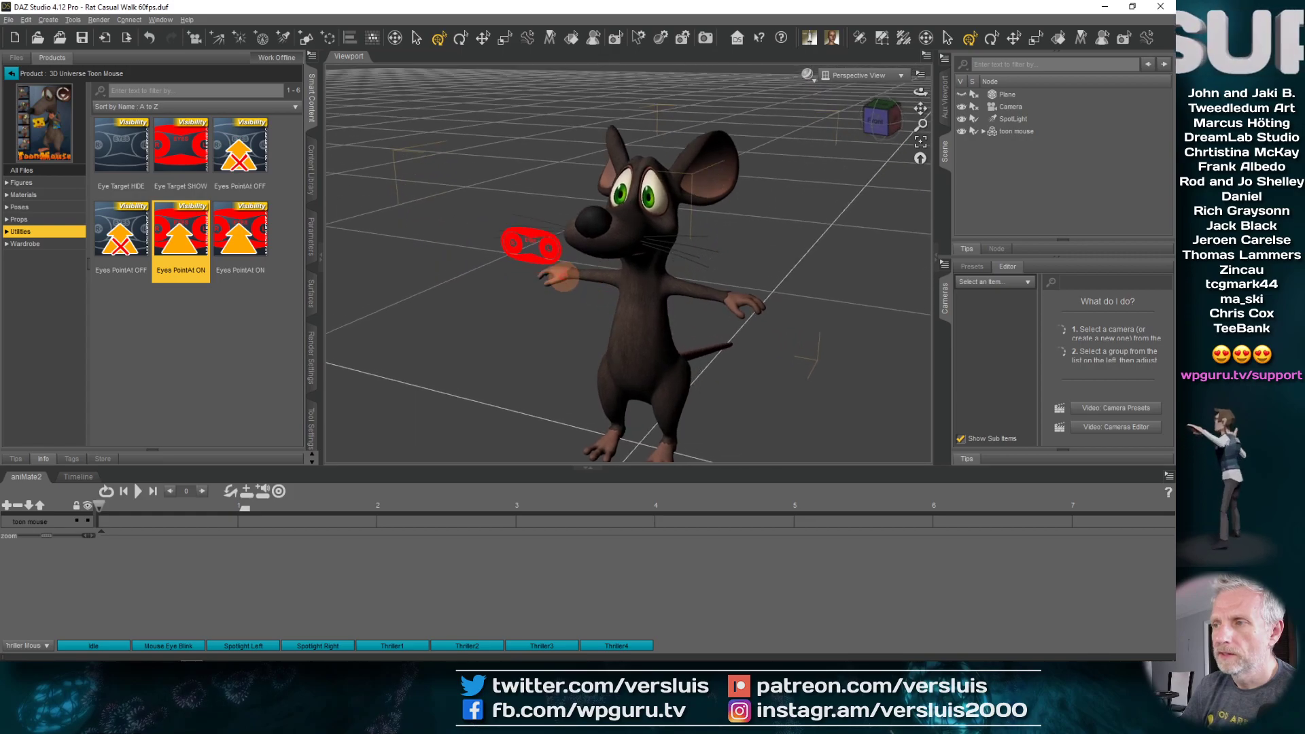
# - Rotate the toon mouse's EyeTarget upward so its eyes follow the target
pyautogui.click(655, 201)
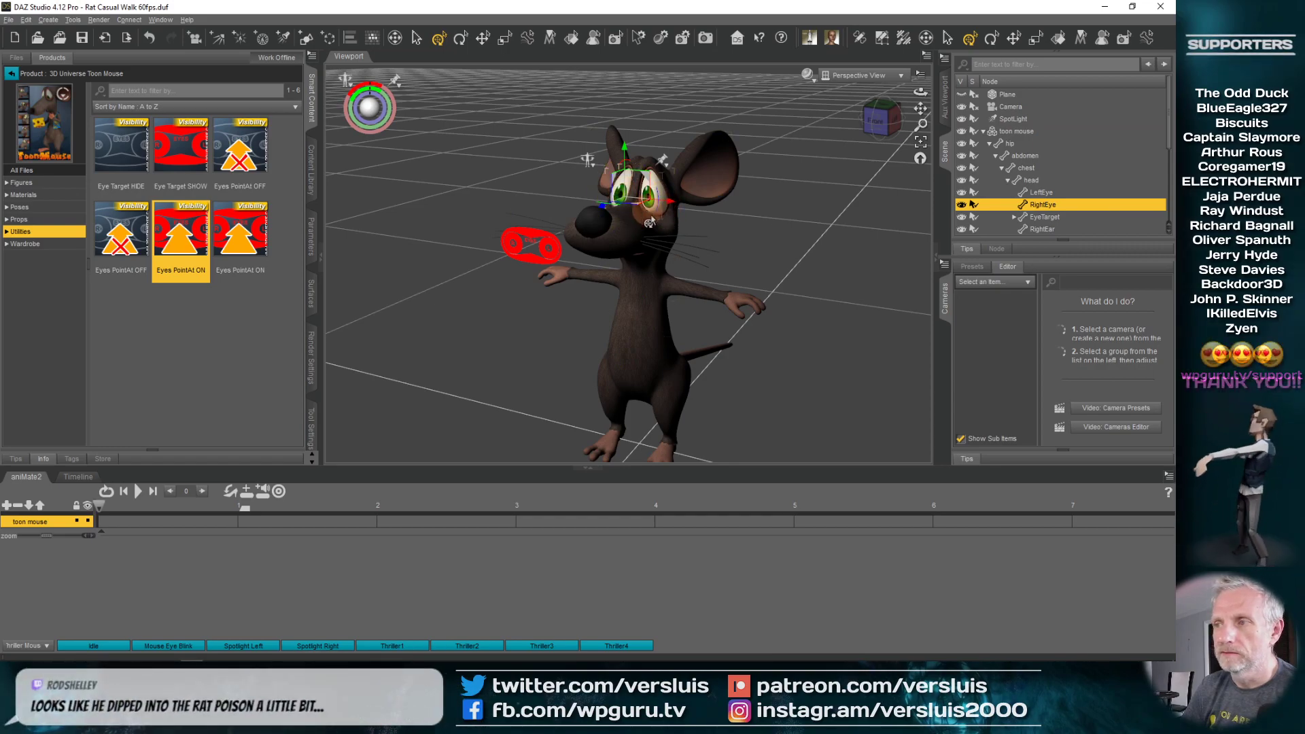
pyautogui.click(534, 241)
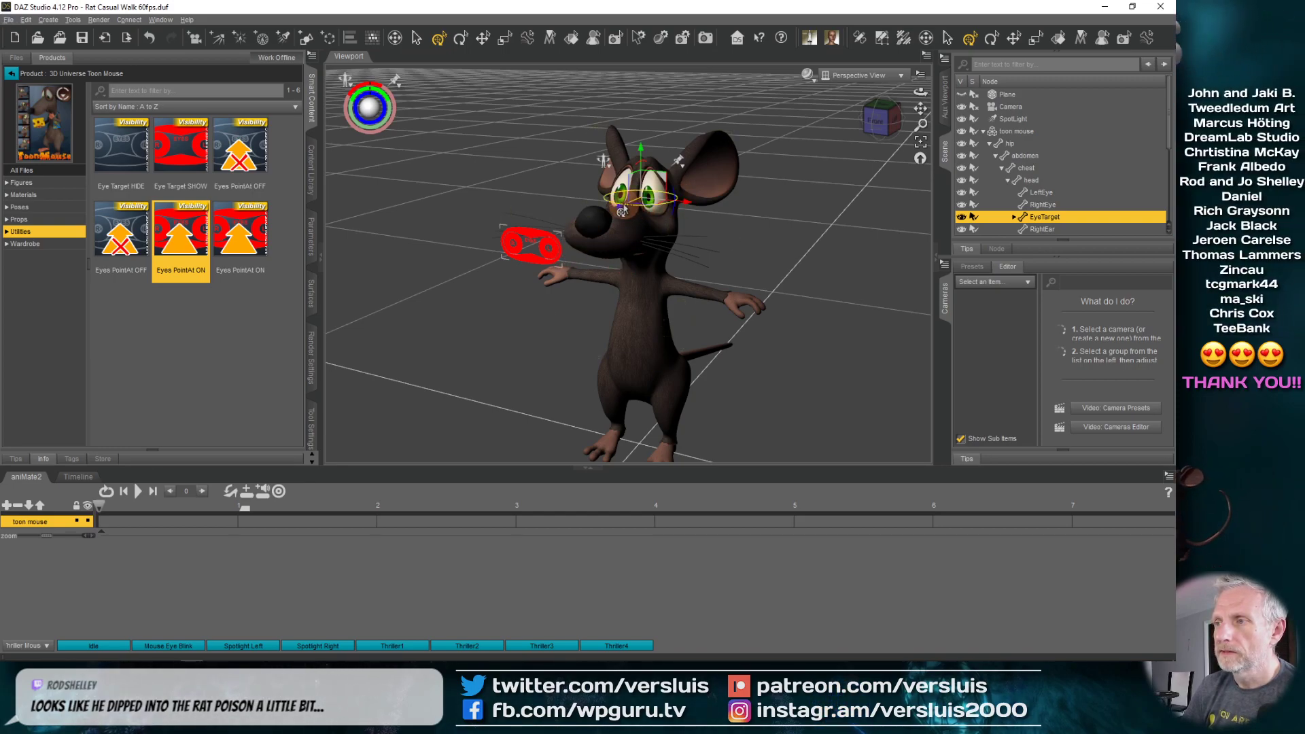
pyautogui.moveTo(615, 207); pyautogui.dragTo(630, 170)
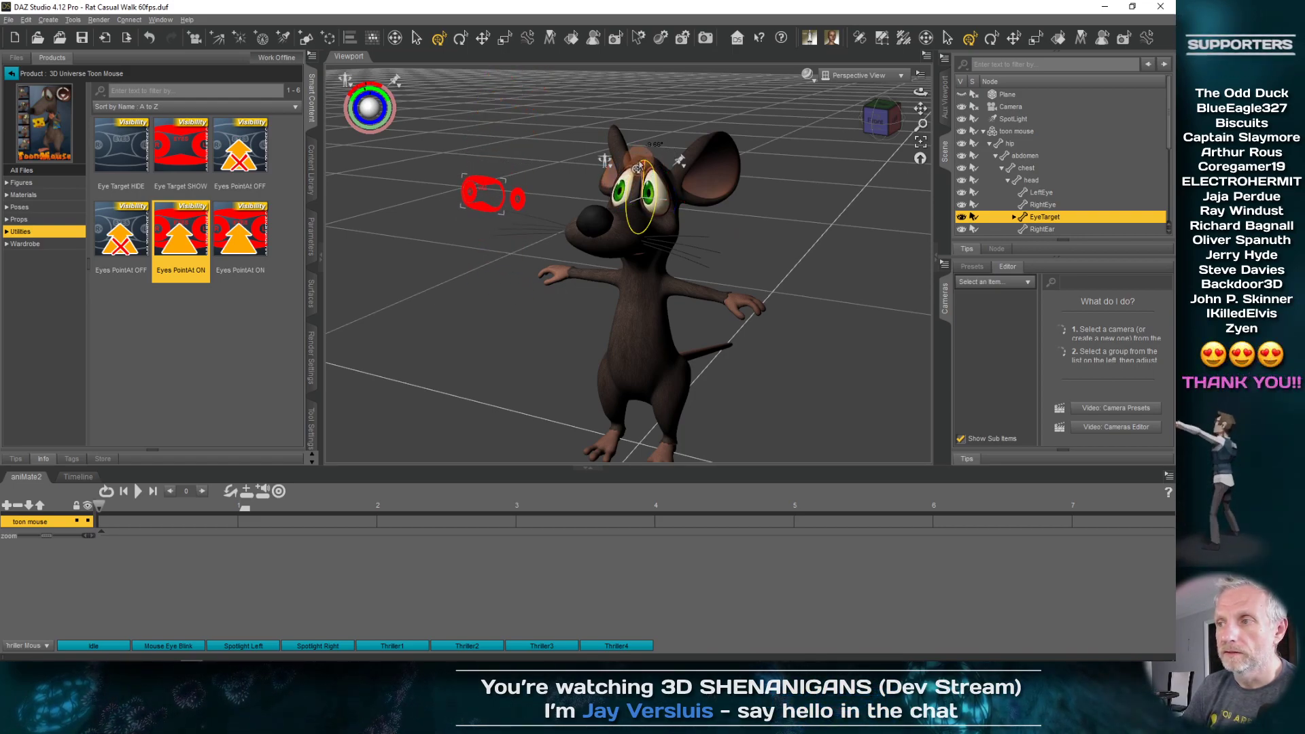
# - Turn the mouse's head and swing the EyeTarget sideways around it to test the eye tracking
pyautogui.click(663, 246)
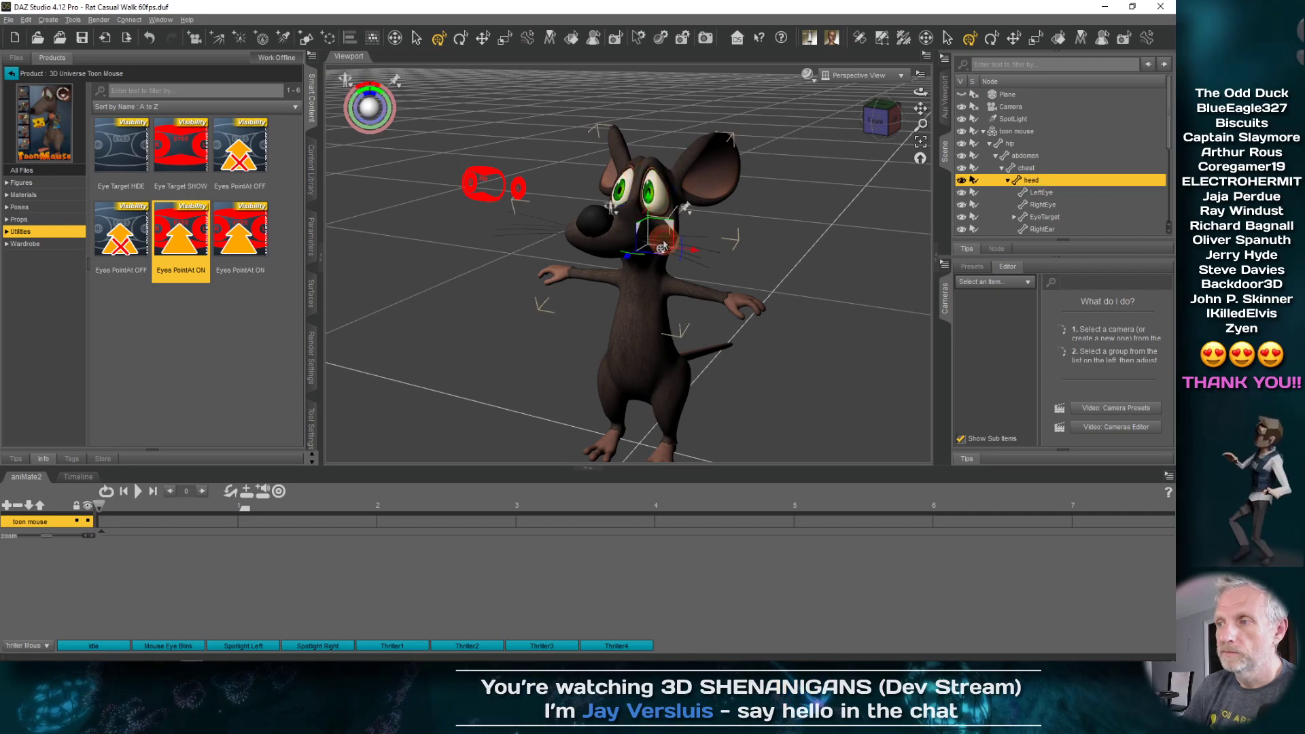
pyautogui.moveTo(653, 263); pyautogui.dragTo(610, 255)
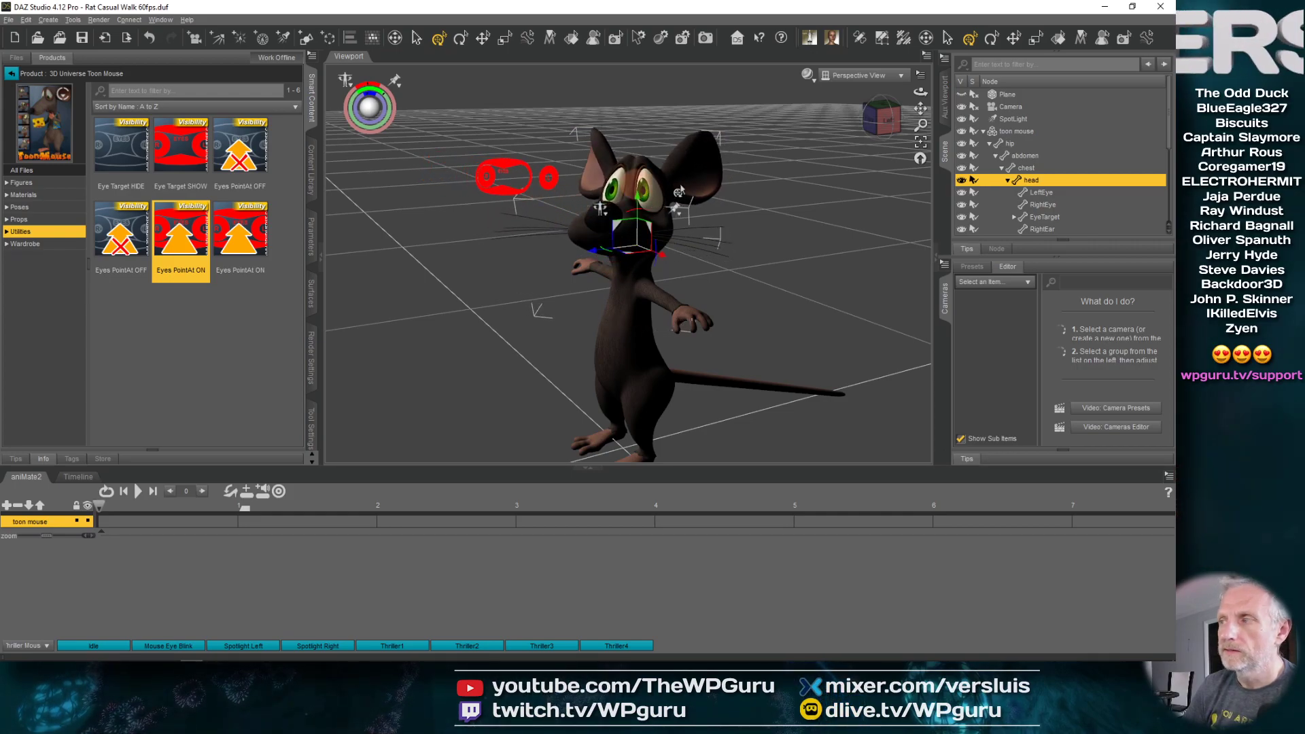
pyautogui.click(528, 179)
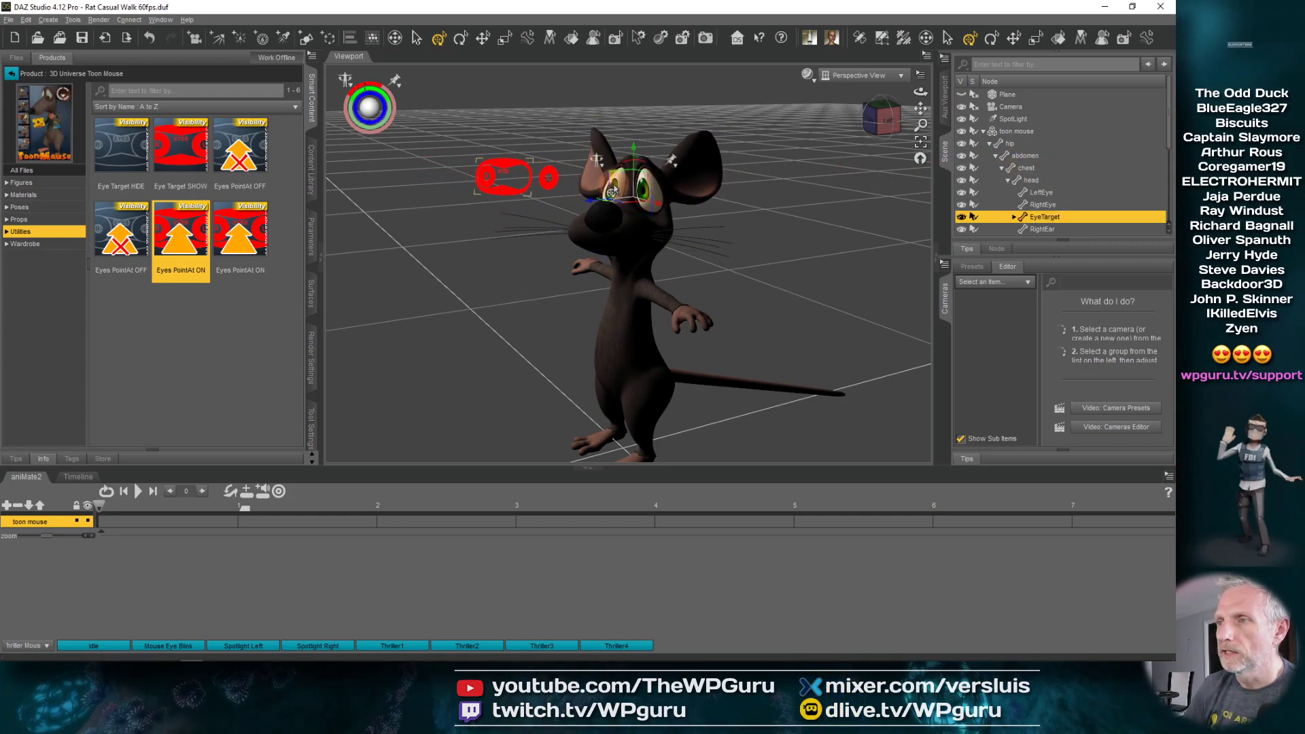
pyautogui.moveTo(616, 209); pyautogui.dragTo(574, 207)
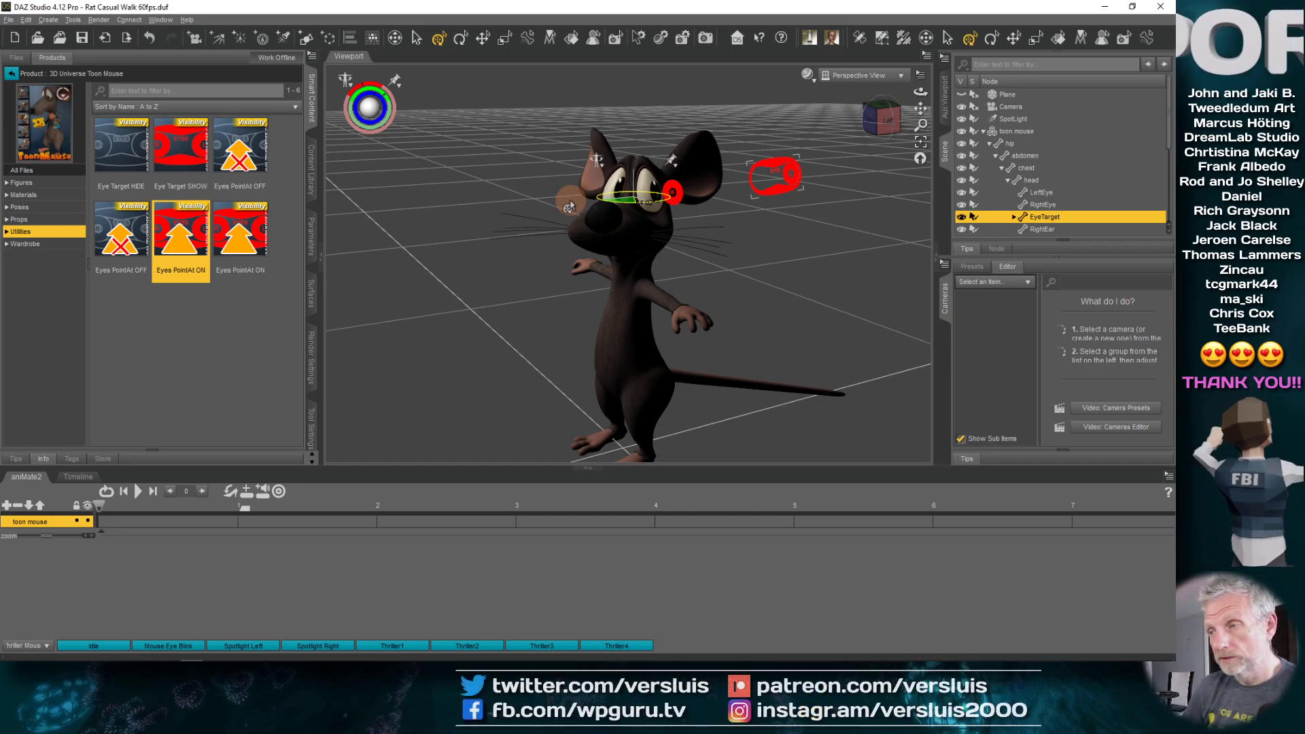
pyautogui.moveTo(569, 206); pyautogui.dragTo(597, 212)
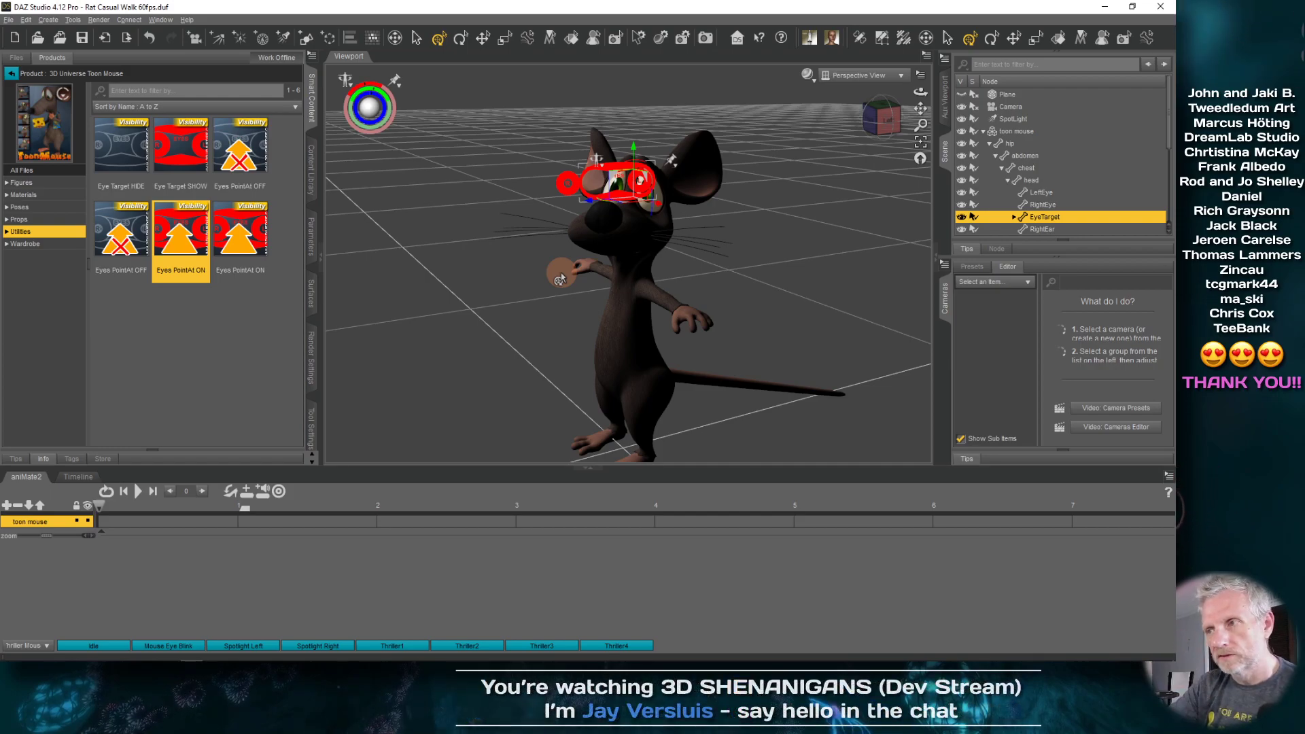
# - Open the recent scene Rat Casual Walk.duf without saving the current one, and show the aspect frame in the camera view
pyautogui.click(8, 20)
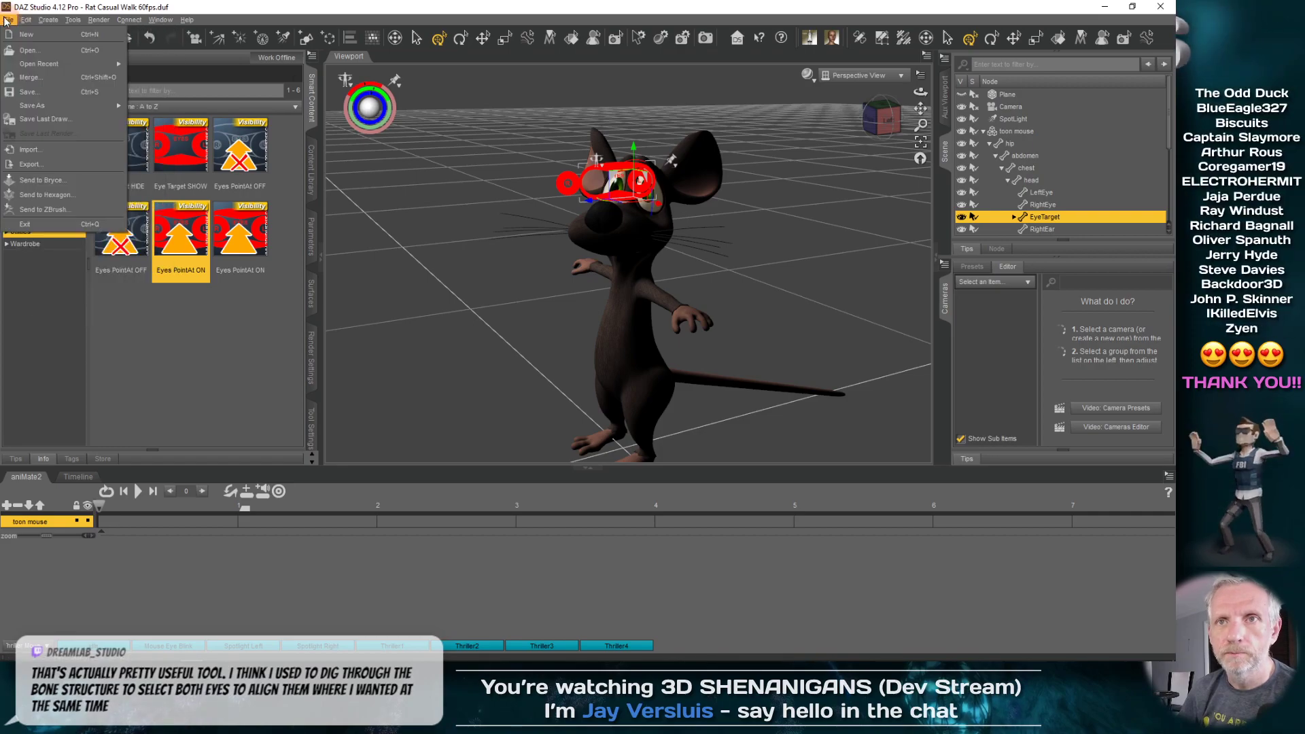
pyautogui.moveTo(51, 64)
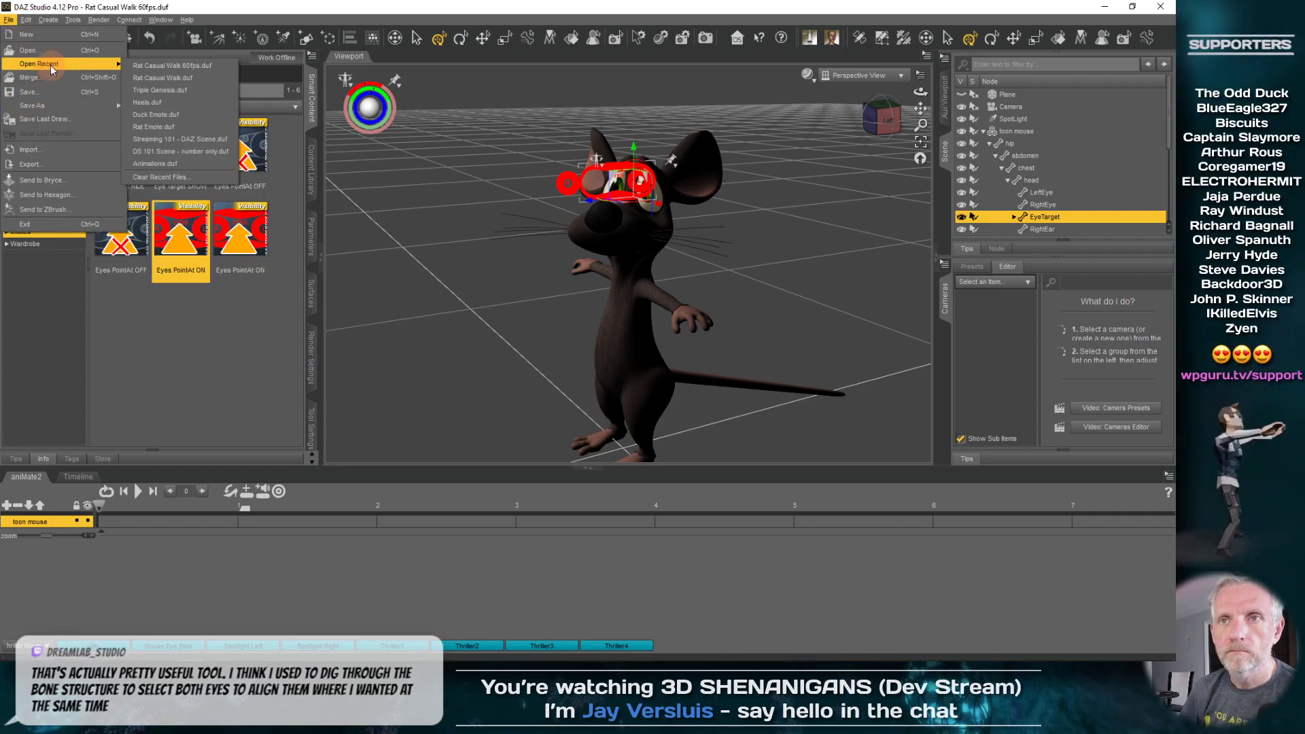
pyautogui.click(198, 79)
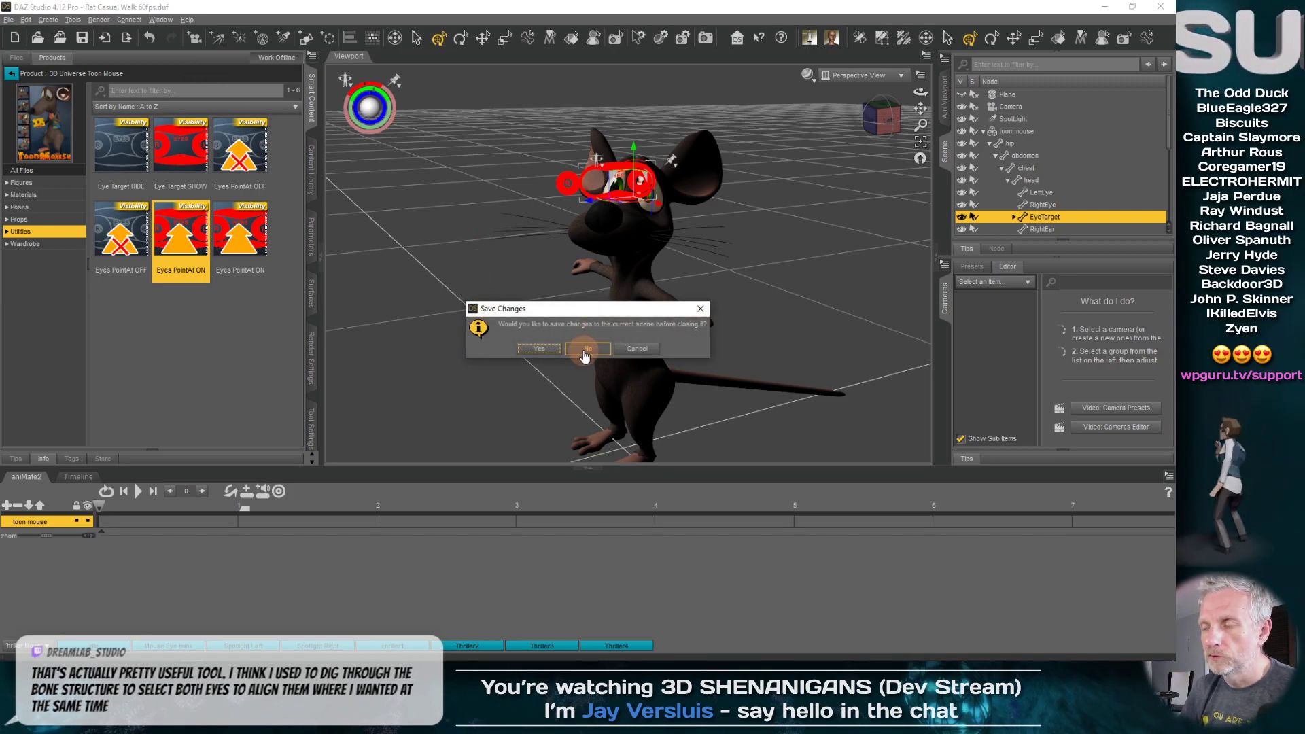
pyautogui.click(587, 348)
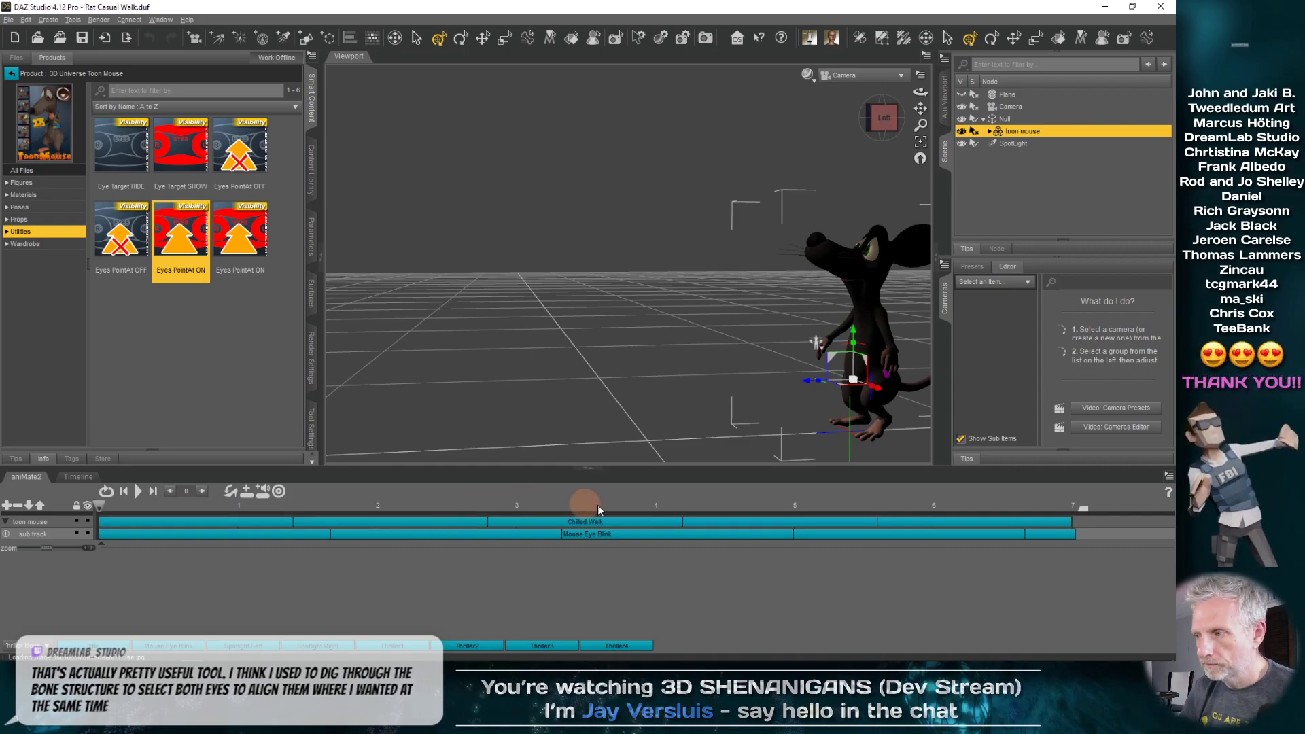
pyautogui.click(920, 74)
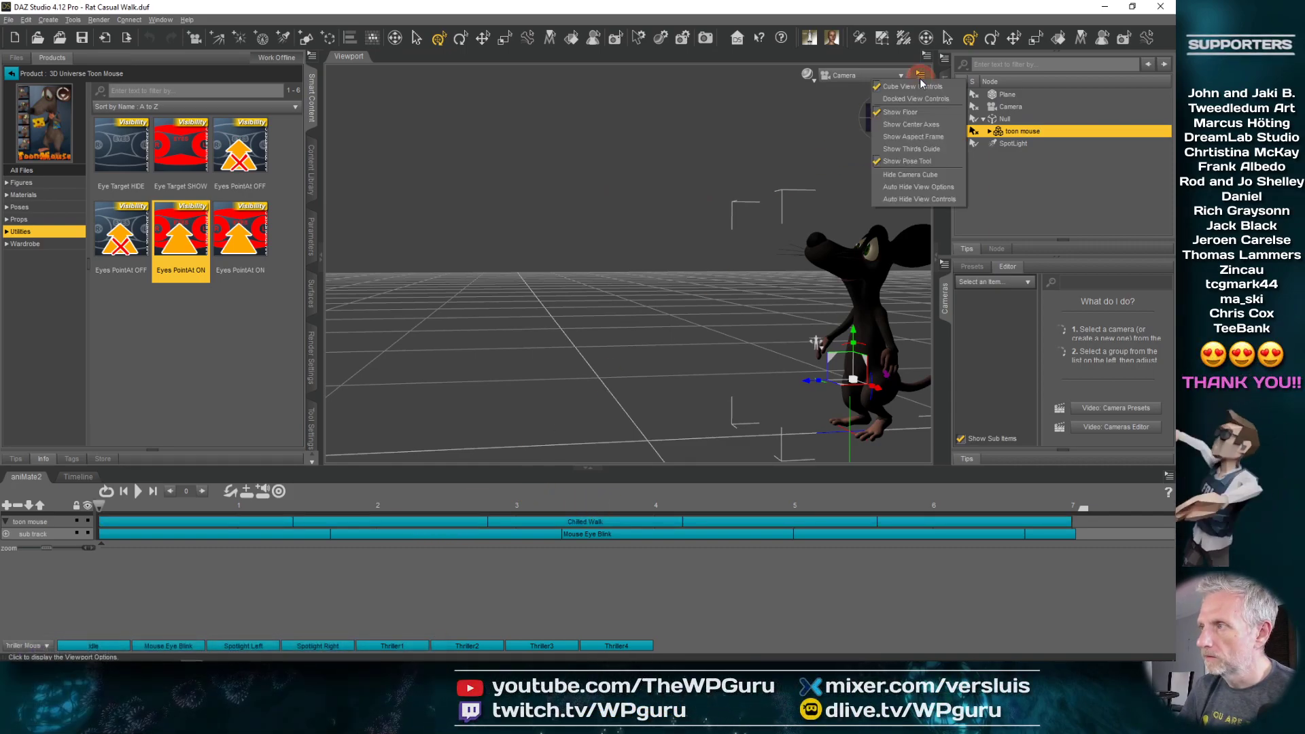
pyautogui.click(916, 140)
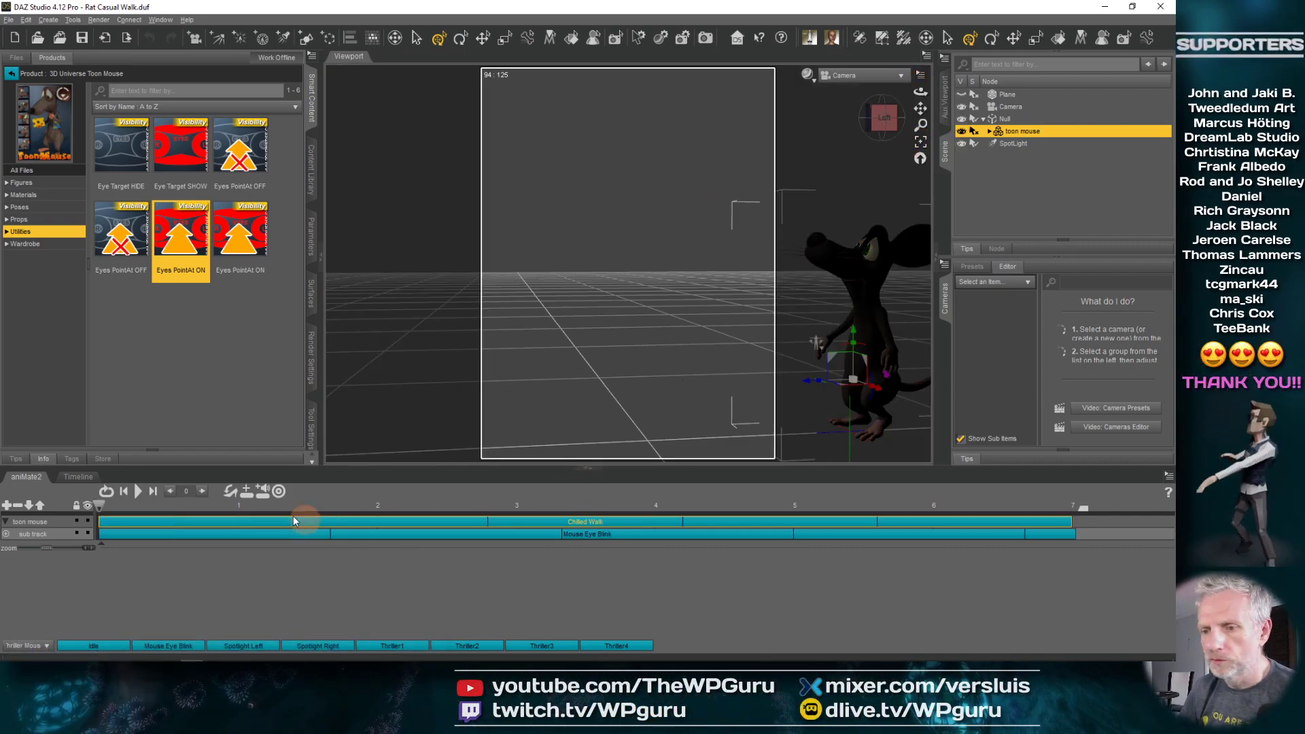
# - Move the walk animation to frame 77, select the mouse's head, and create a key there in the Timeline
pyautogui.click(152, 507)
pyautogui.moveTo(157, 504); pyautogui.dragTo(456, 530)
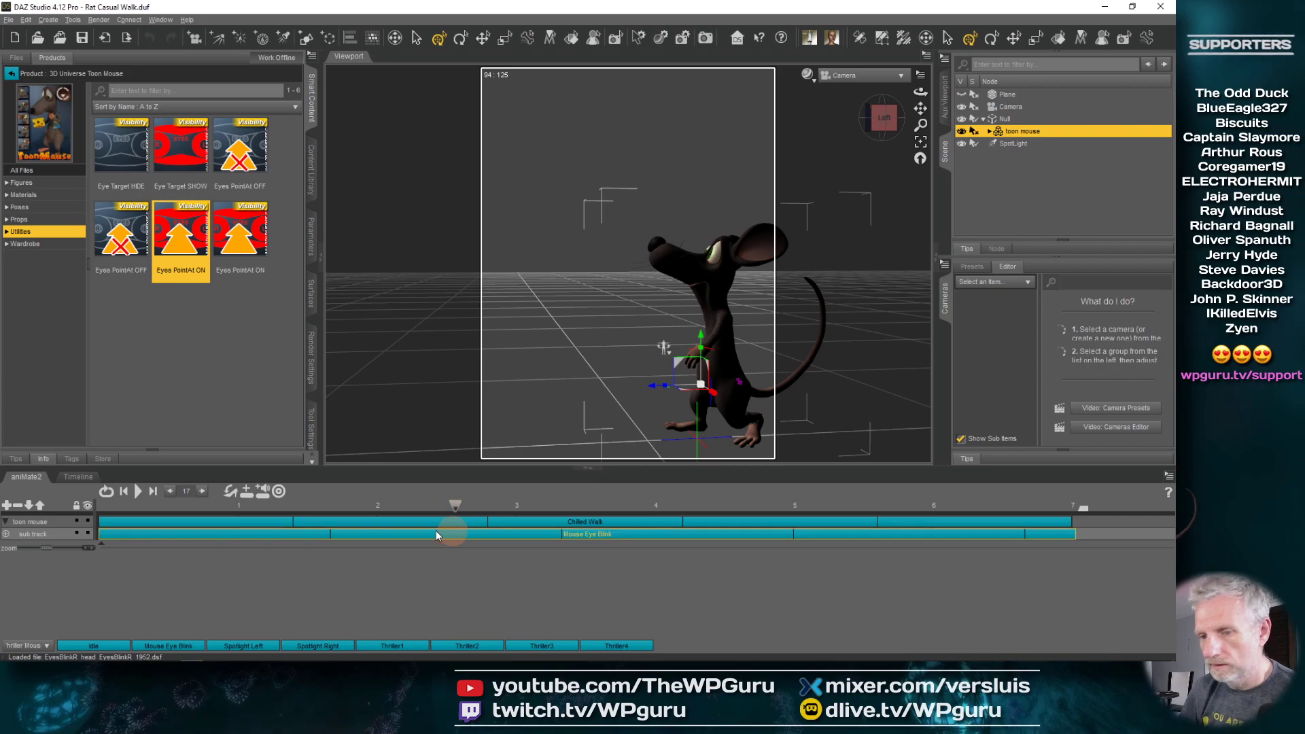
pyautogui.click(79, 477)
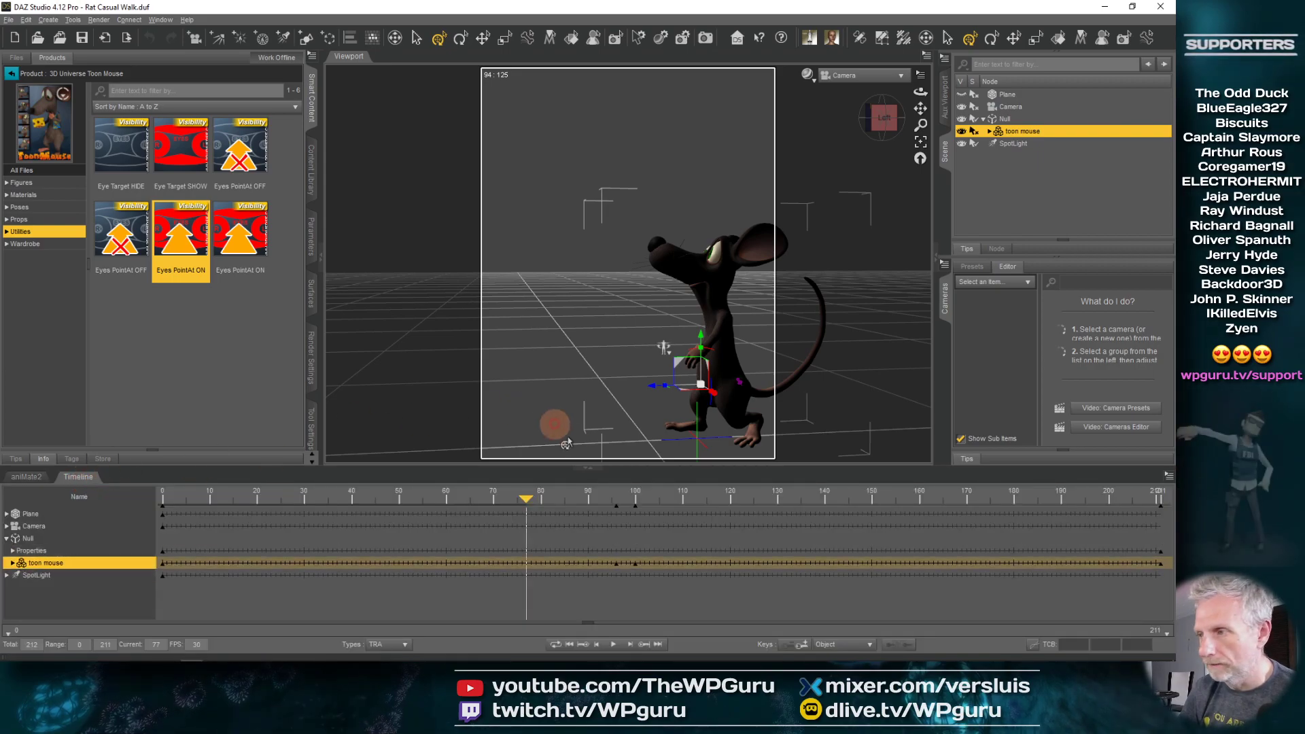
pyautogui.click(997, 203)
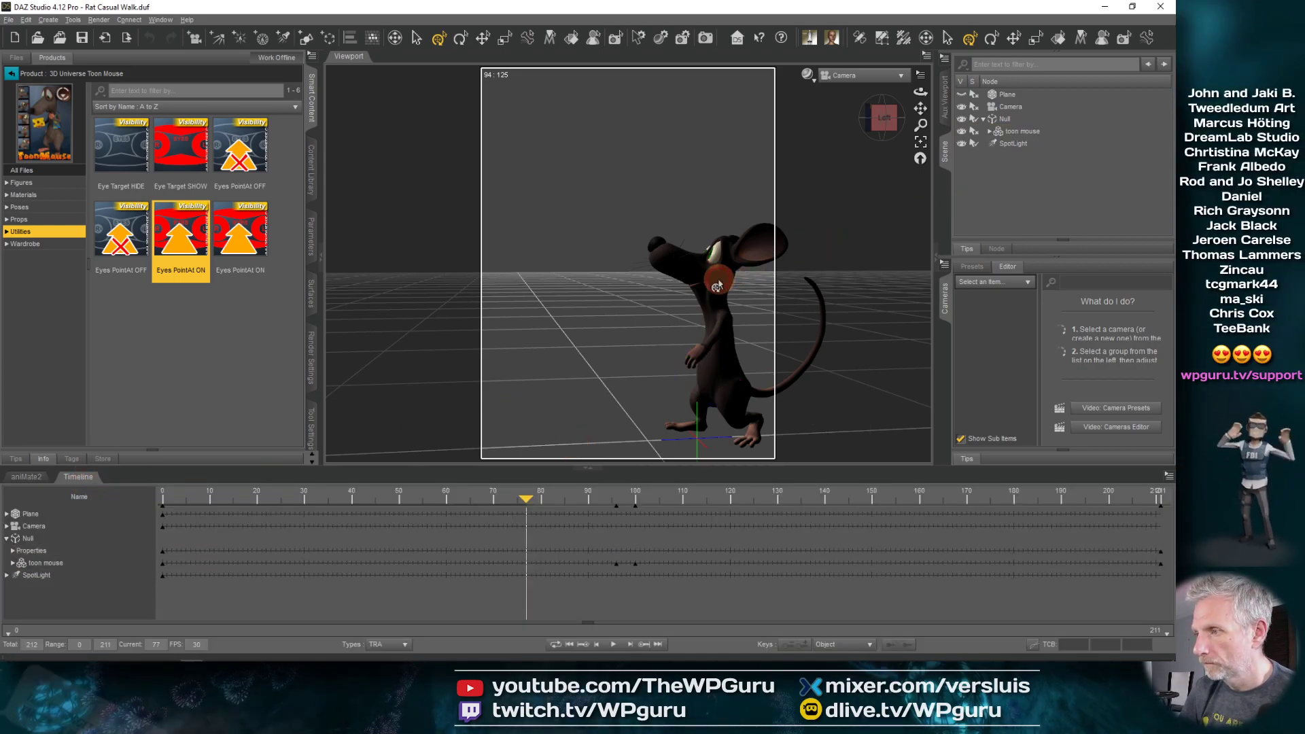
pyautogui.click(1021, 133)
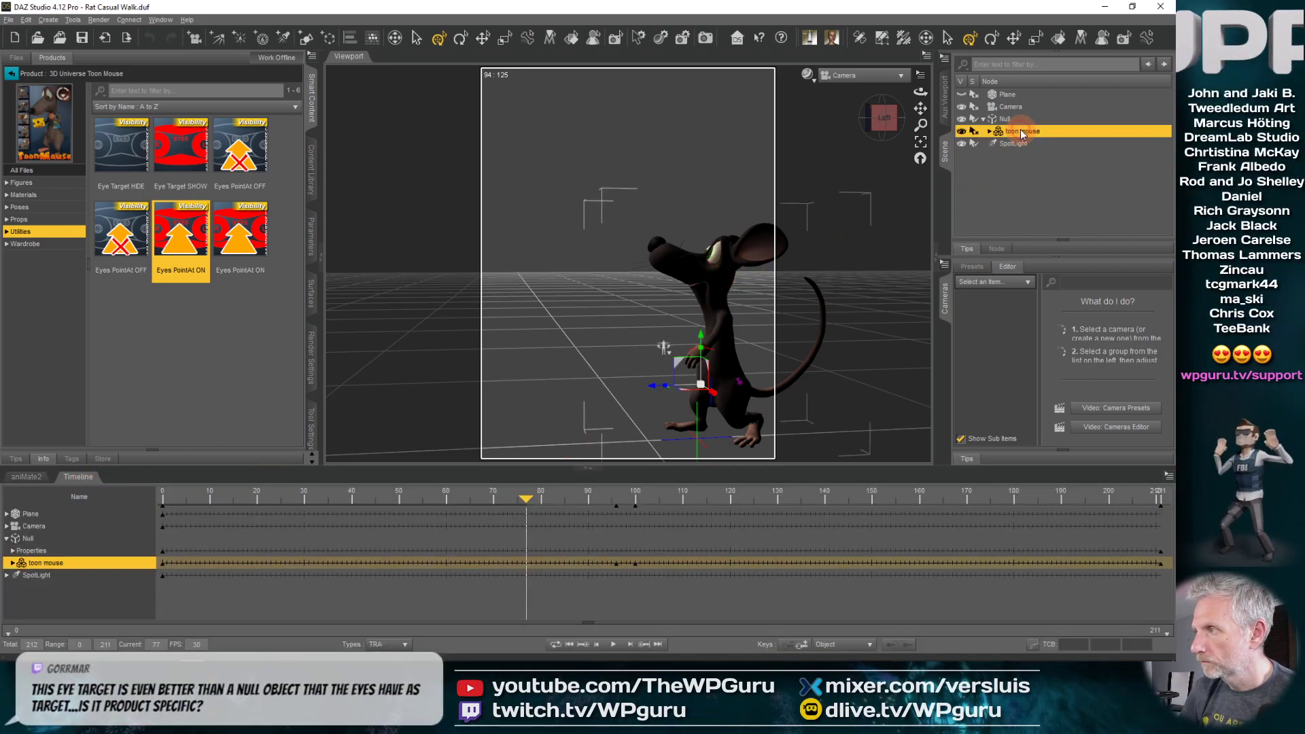
pyautogui.click(712, 286)
pyautogui.click(766, 264)
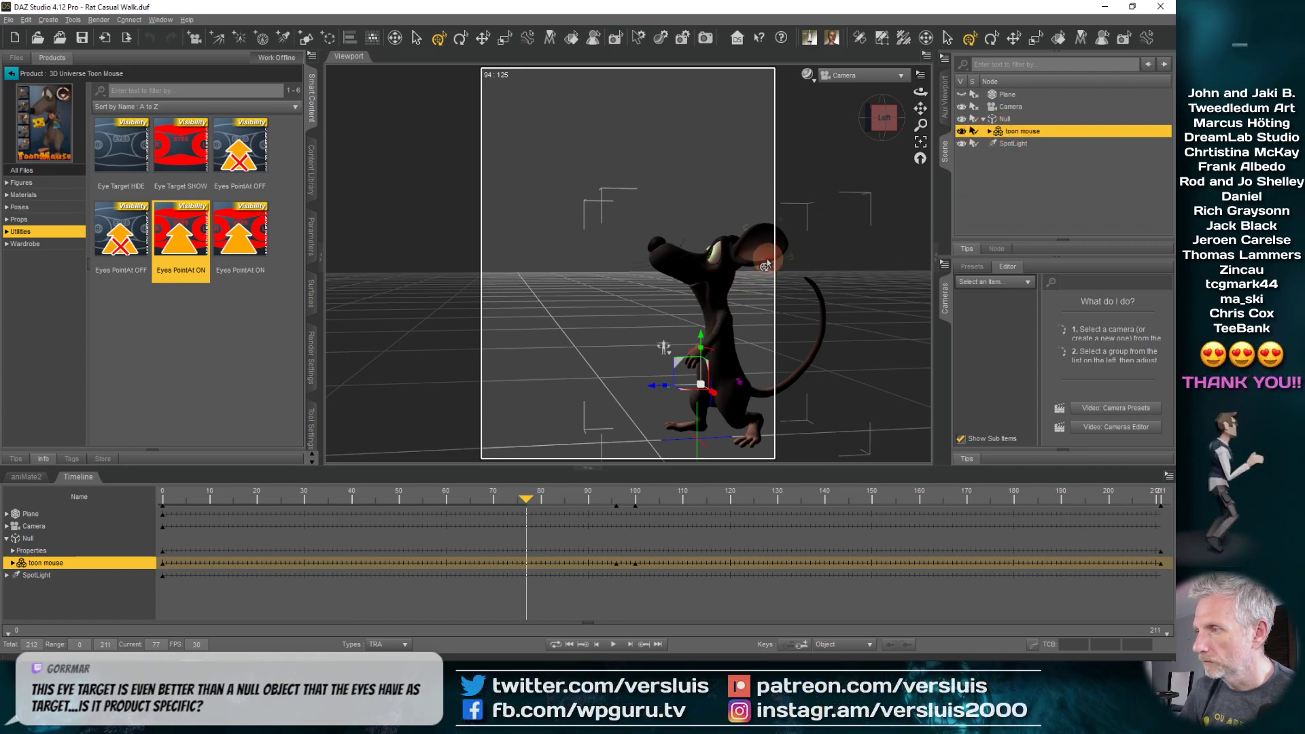
pyautogui.click(719, 279)
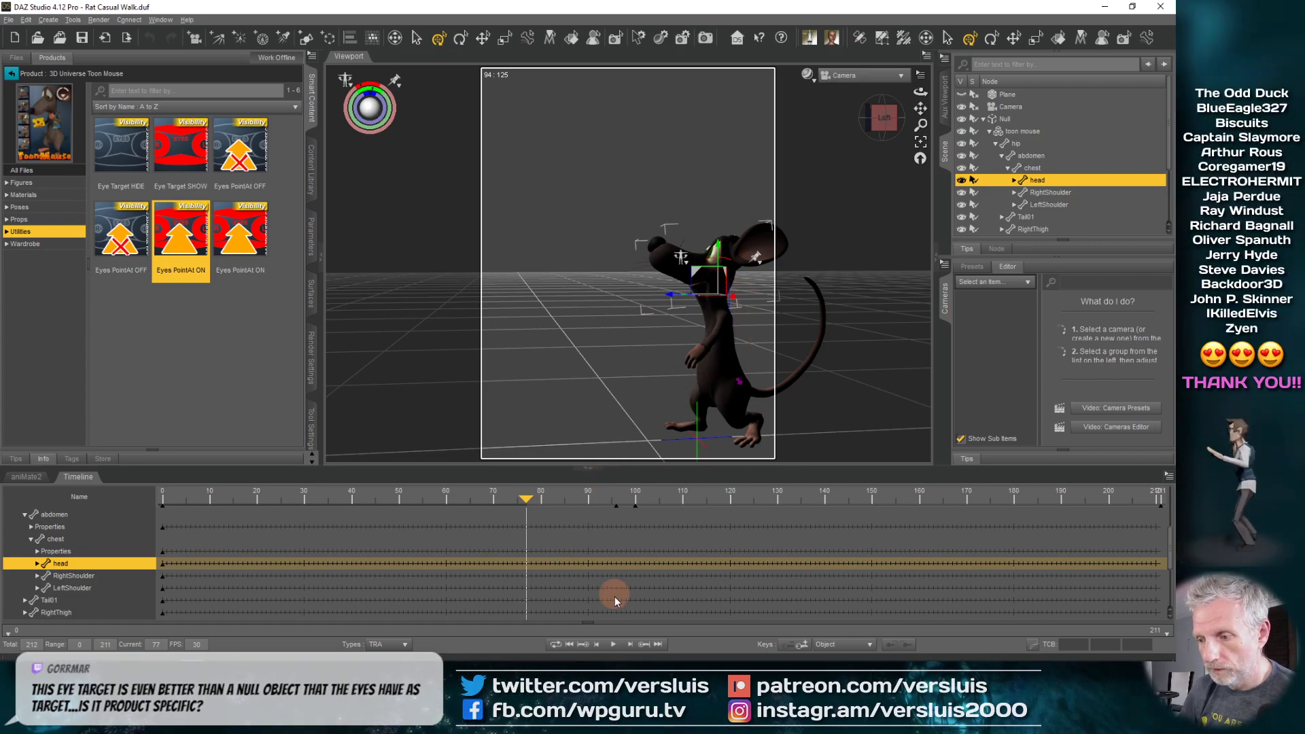
pyautogui.click(802, 645)
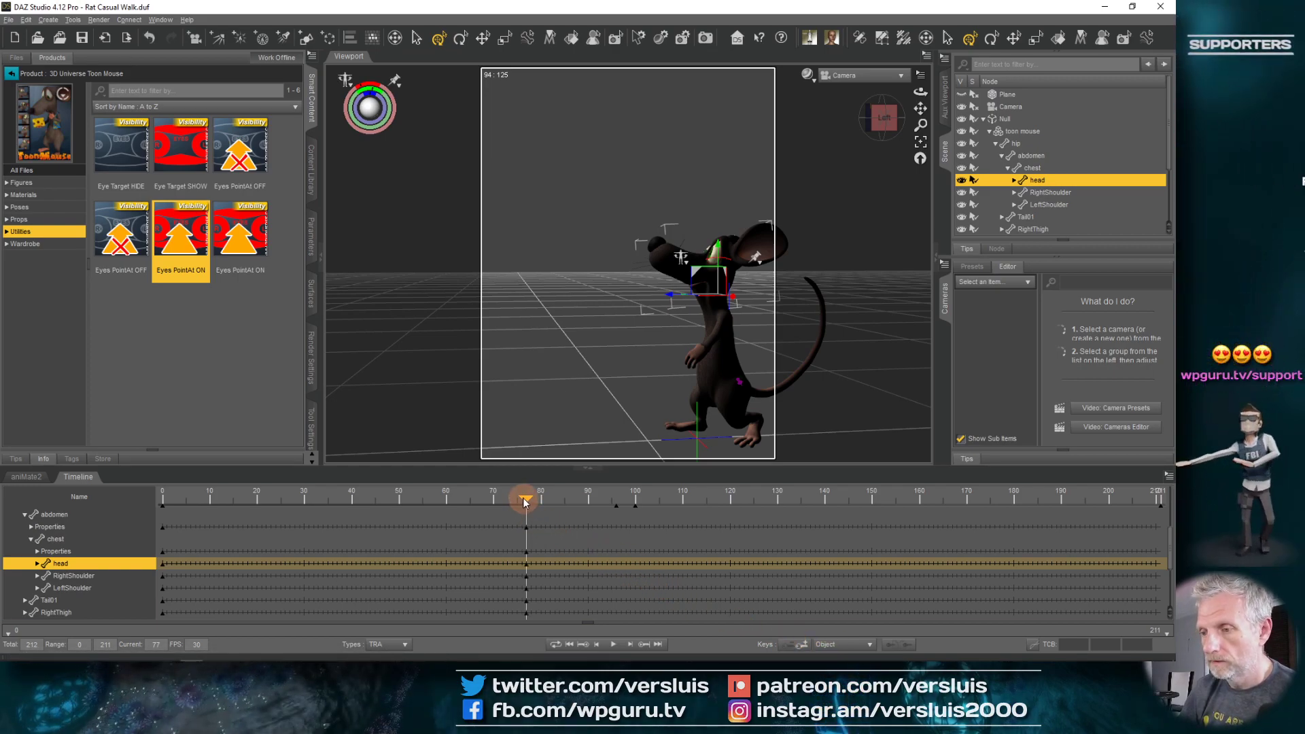
# - Move on through the walk and create a second key for the mouse's head at frame 111
pyautogui.moveTo(525, 503); pyautogui.dragTo(558, 510)
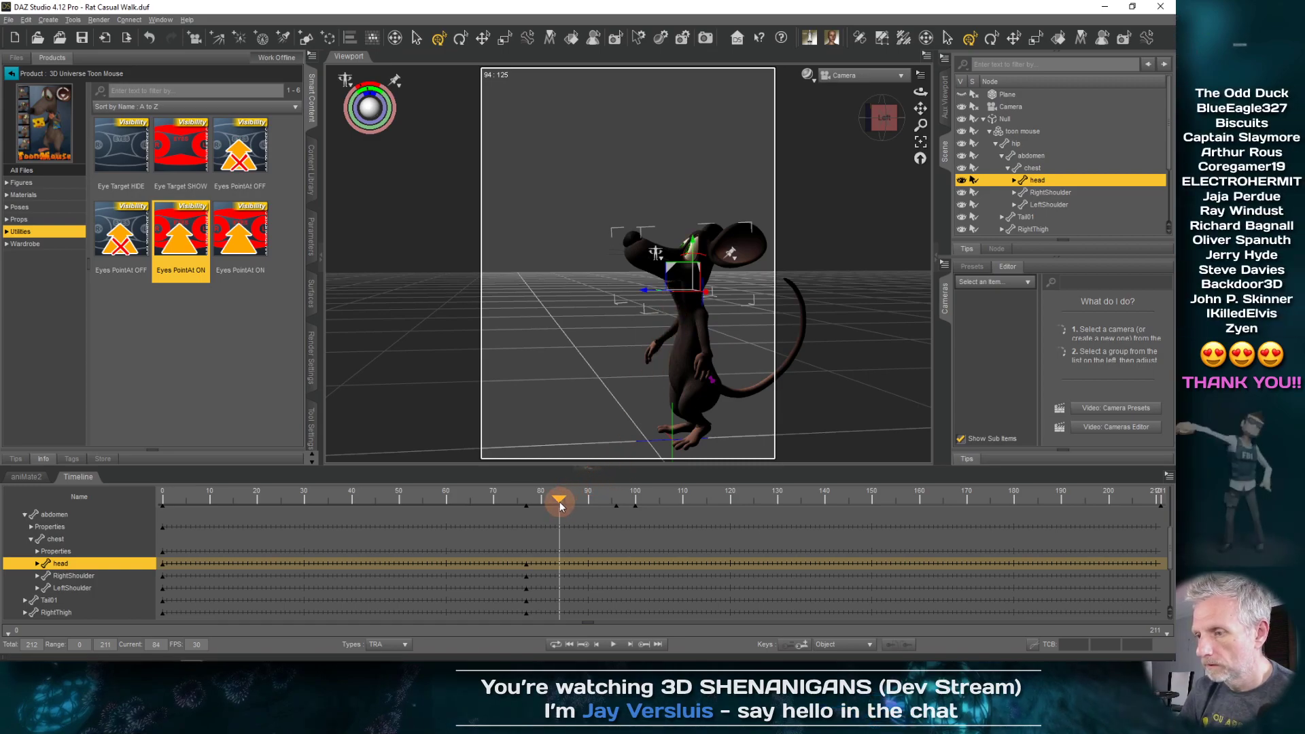
pyautogui.moveTo(560, 502); pyautogui.dragTo(684, 507)
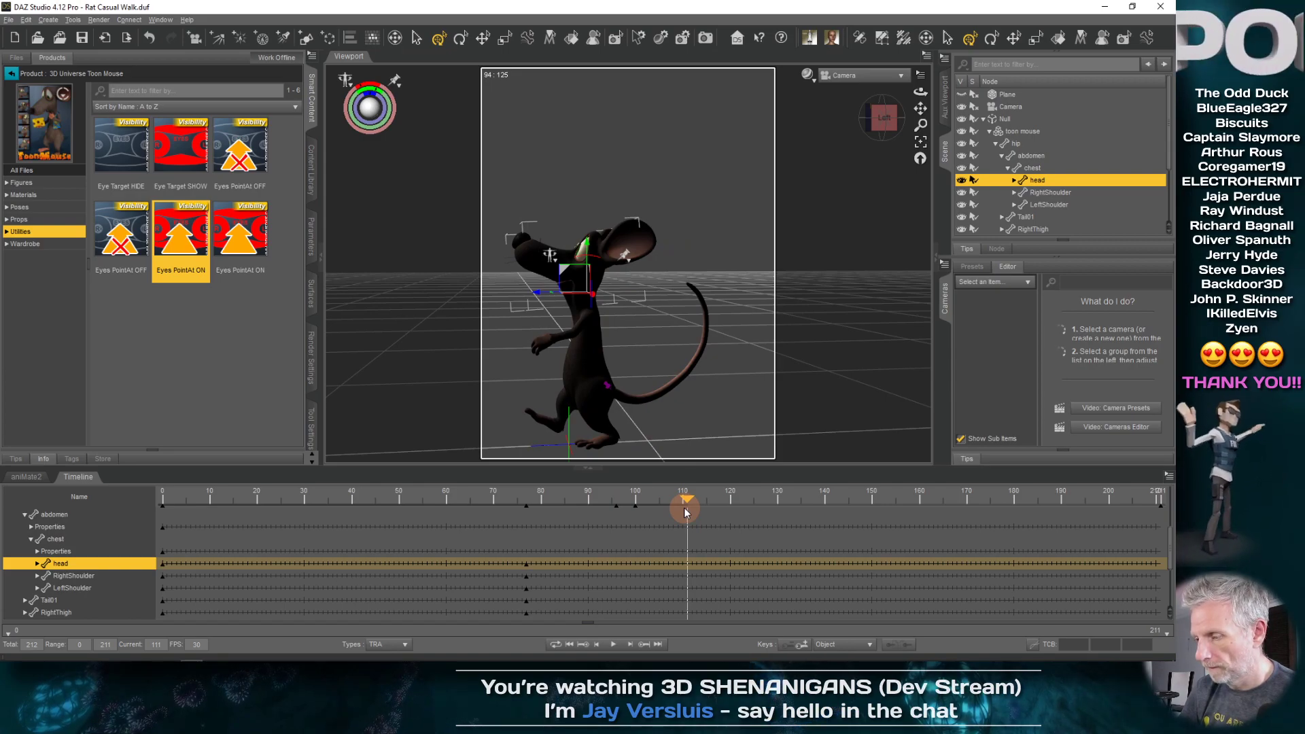
pyautogui.click(803, 645)
pyautogui.click(688, 510)
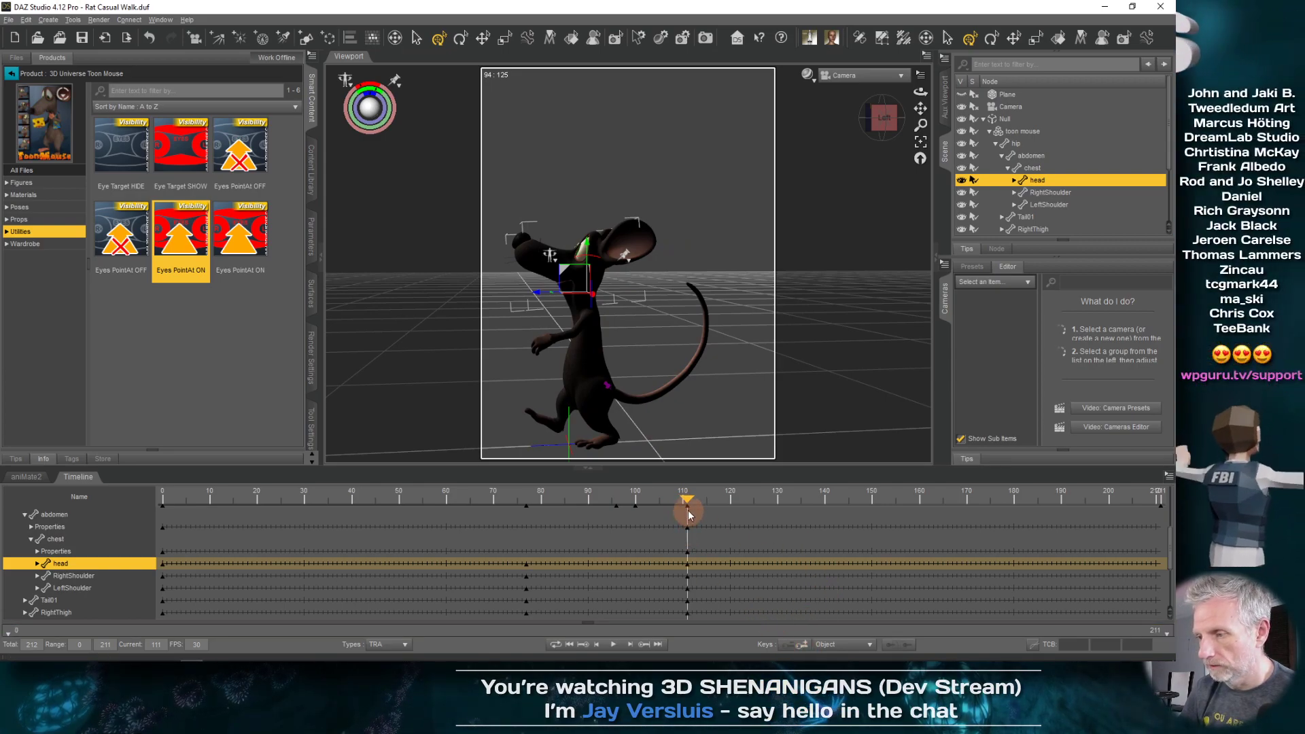
# - Try to turn and tilt the mouse's head toward the camera at frame 83
pyautogui.moveTo(687, 501); pyautogui.dragTo(552, 507)
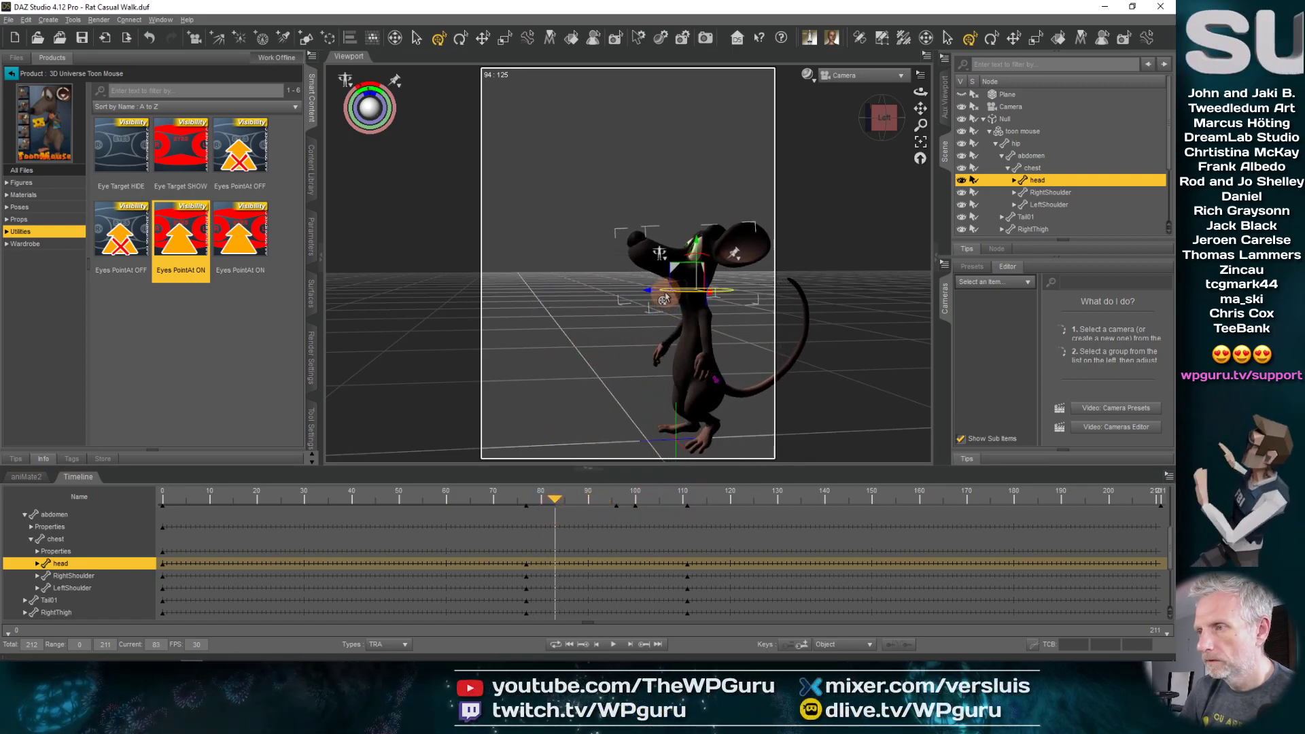
pyautogui.click(663, 297)
pyautogui.moveTo(663, 297); pyautogui.dragTo(694, 301)
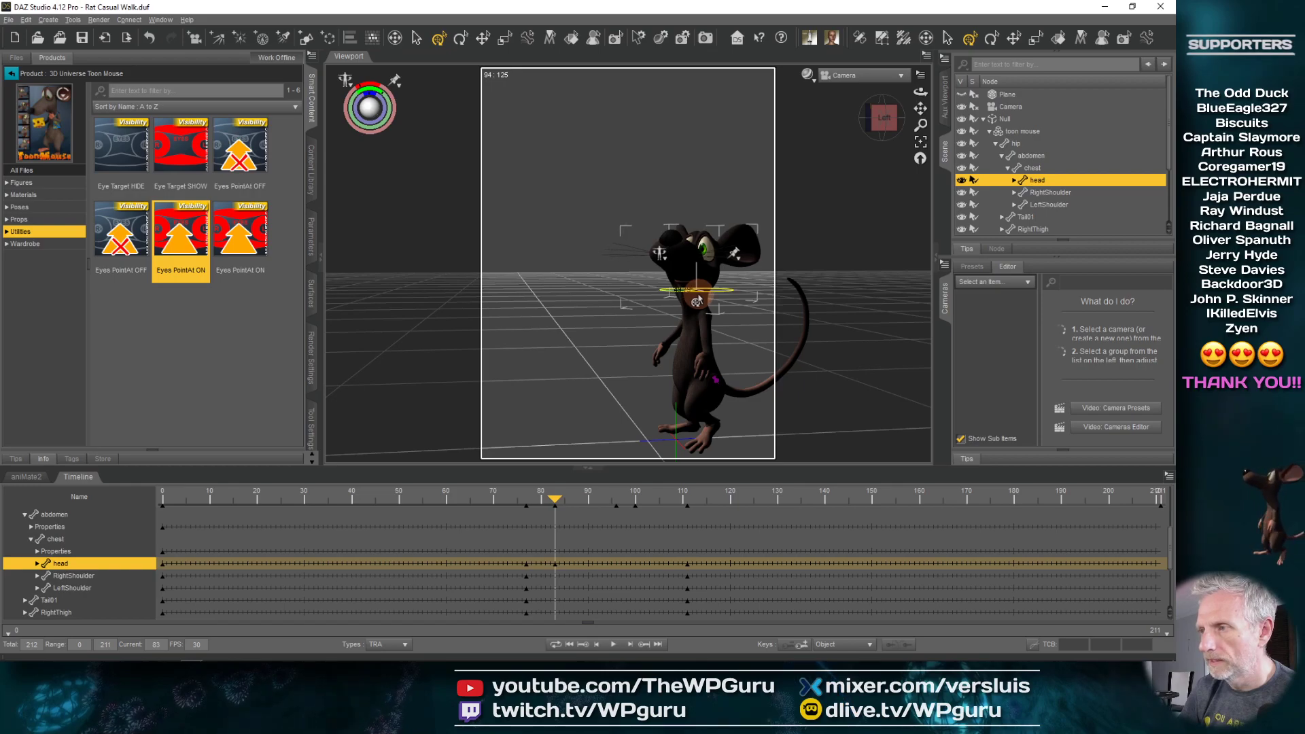
pyautogui.moveTo(712, 327); pyautogui.dragTo(683, 265)
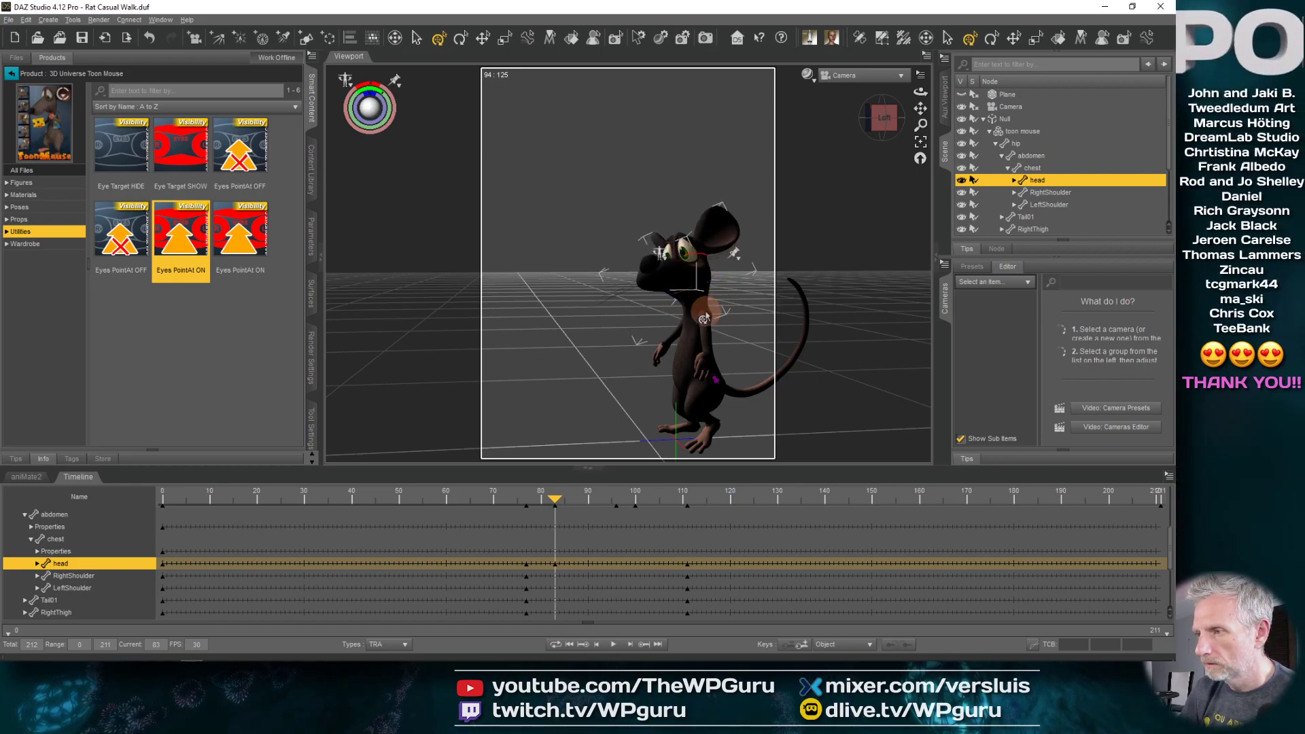
pyautogui.moveTo(704, 319); pyautogui.dragTo(629, 302)
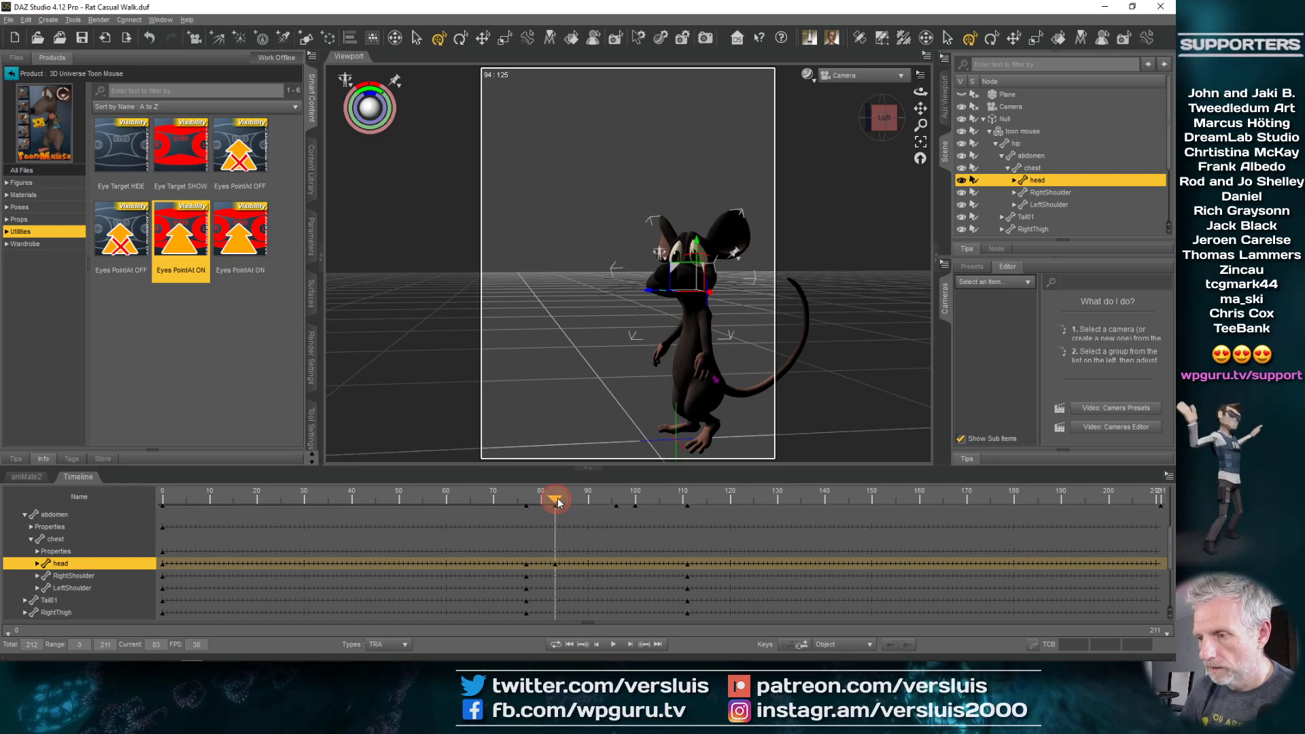
# - Turn and tilt the mouse's head toward the camera at frame 85, create a key for the pose and scrub back to check it
pyautogui.moveTo(557, 501)
pyautogui.mouseDown()
pyautogui.moveTo(573, 499)
pyautogui.moveTo(537, 505)
pyautogui.moveTo(561, 509)
pyautogui.mouseUp()
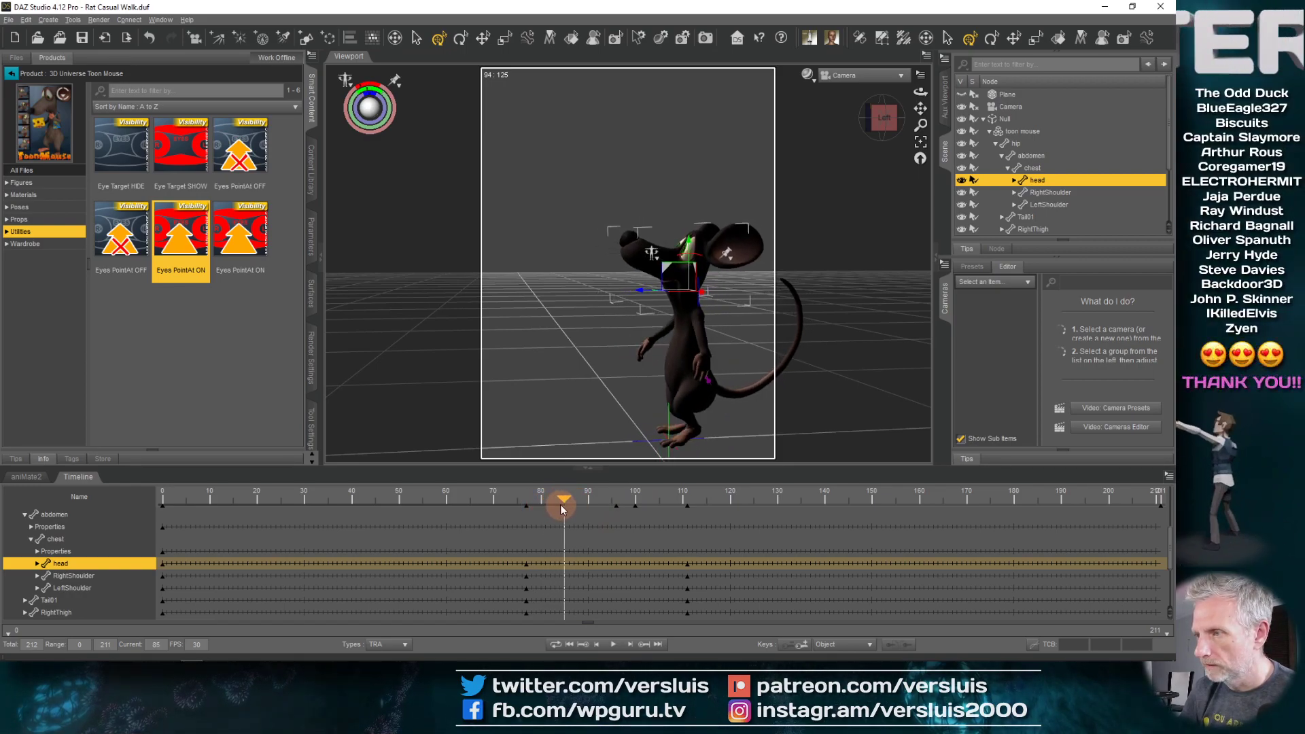
pyautogui.moveTo(652, 296); pyautogui.dragTo(604, 305)
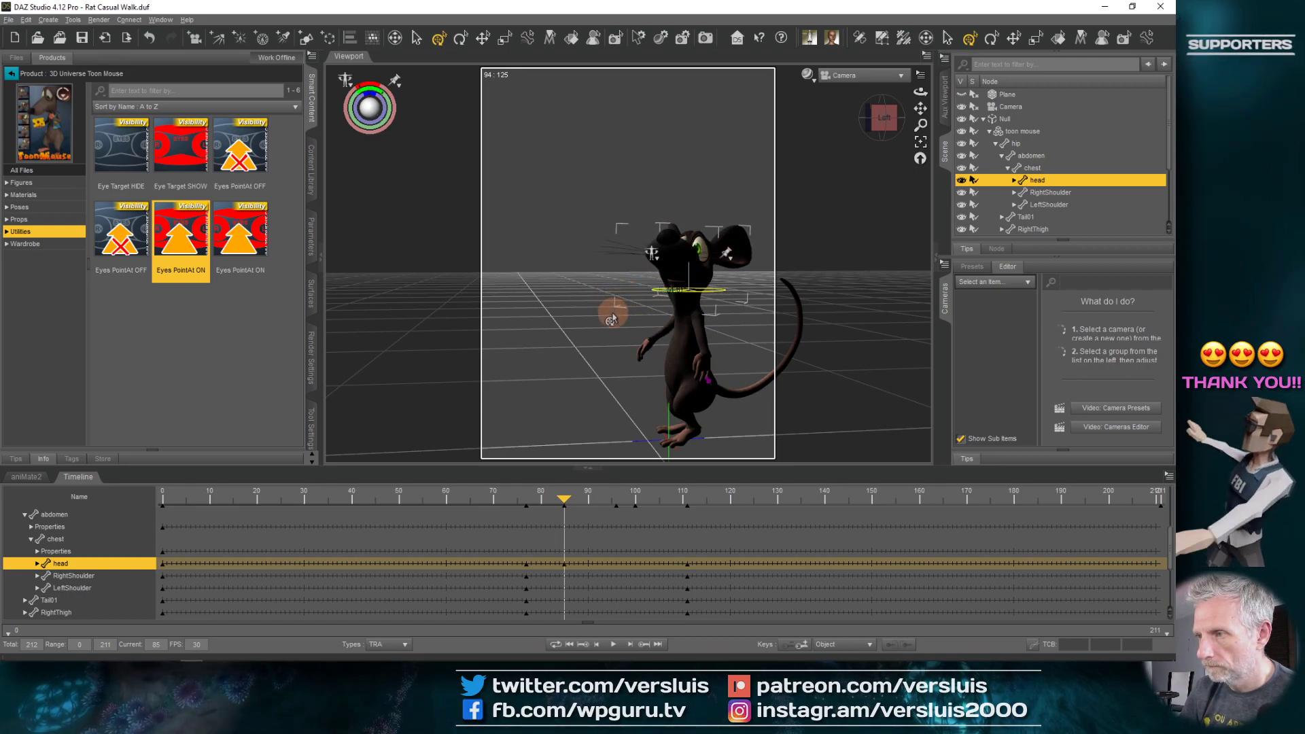
pyautogui.moveTo(683, 262); pyautogui.dragTo(668, 300)
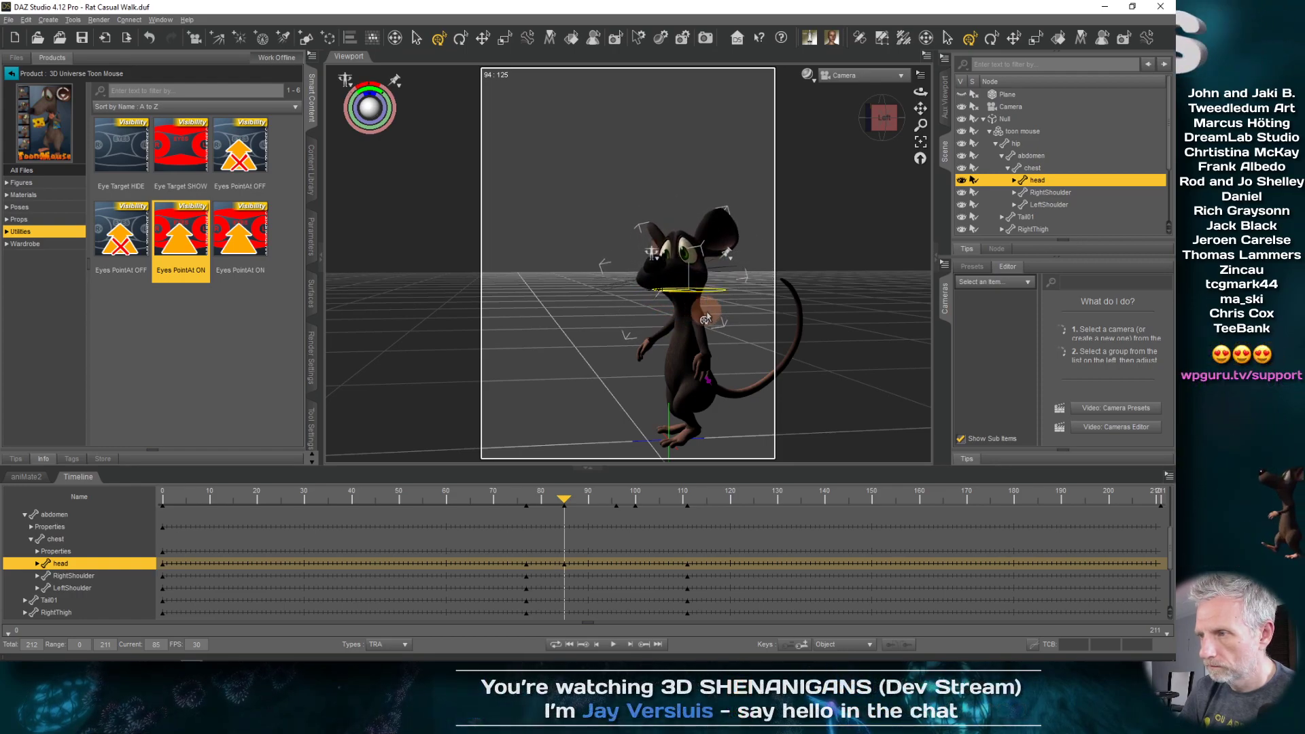
pyautogui.moveTo(748, 335); pyautogui.dragTo(823, 381)
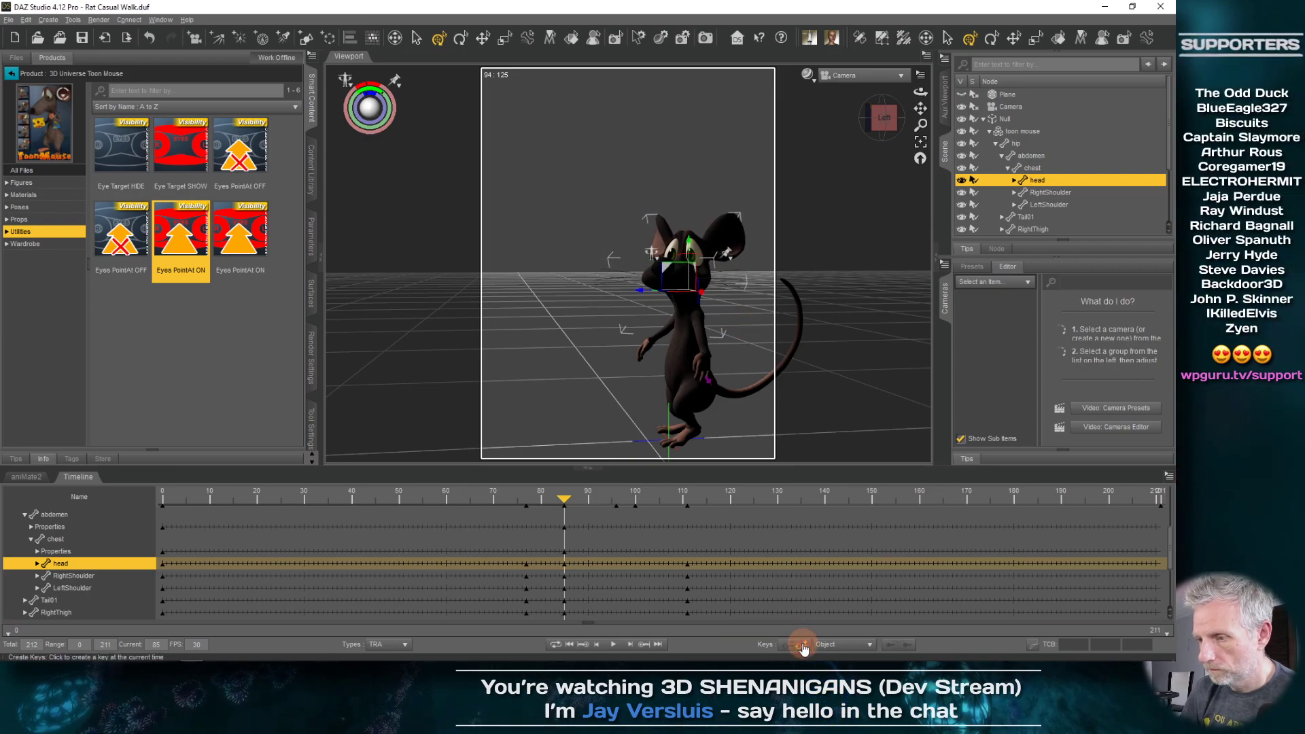
pyautogui.moveTo(564, 501); pyautogui.dragTo(489, 535)
# - Bake the mouse's aniMate2 tracks to studio keyframes and accept transferring control to the Timeline
pyautogui.click(26, 476)
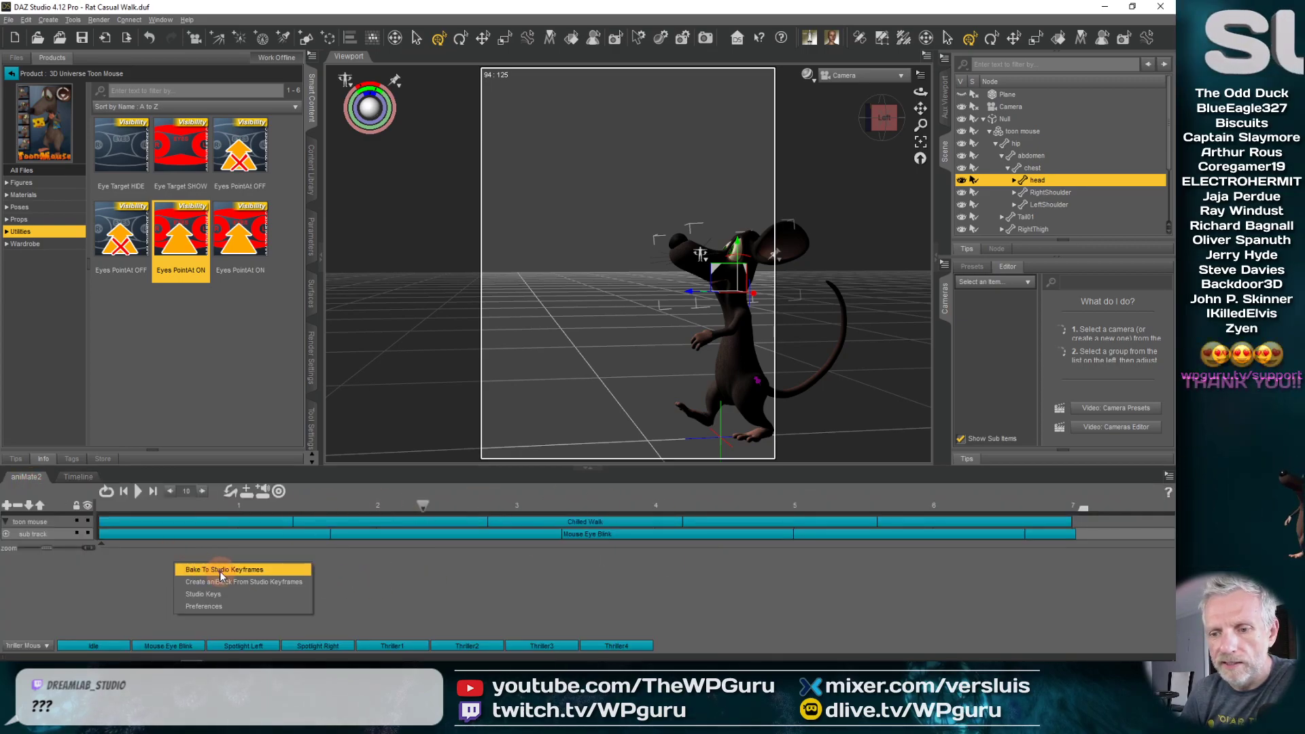
pyautogui.click(267, 572)
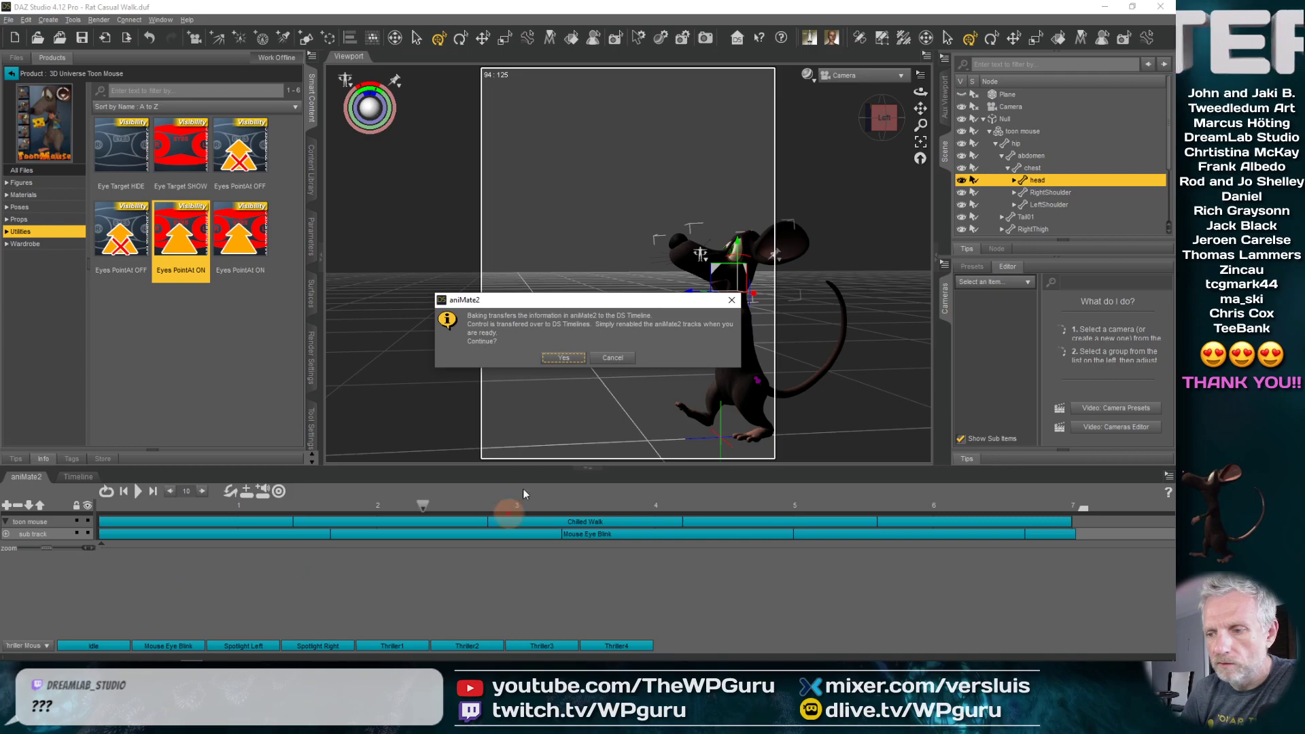
pyautogui.click(575, 353)
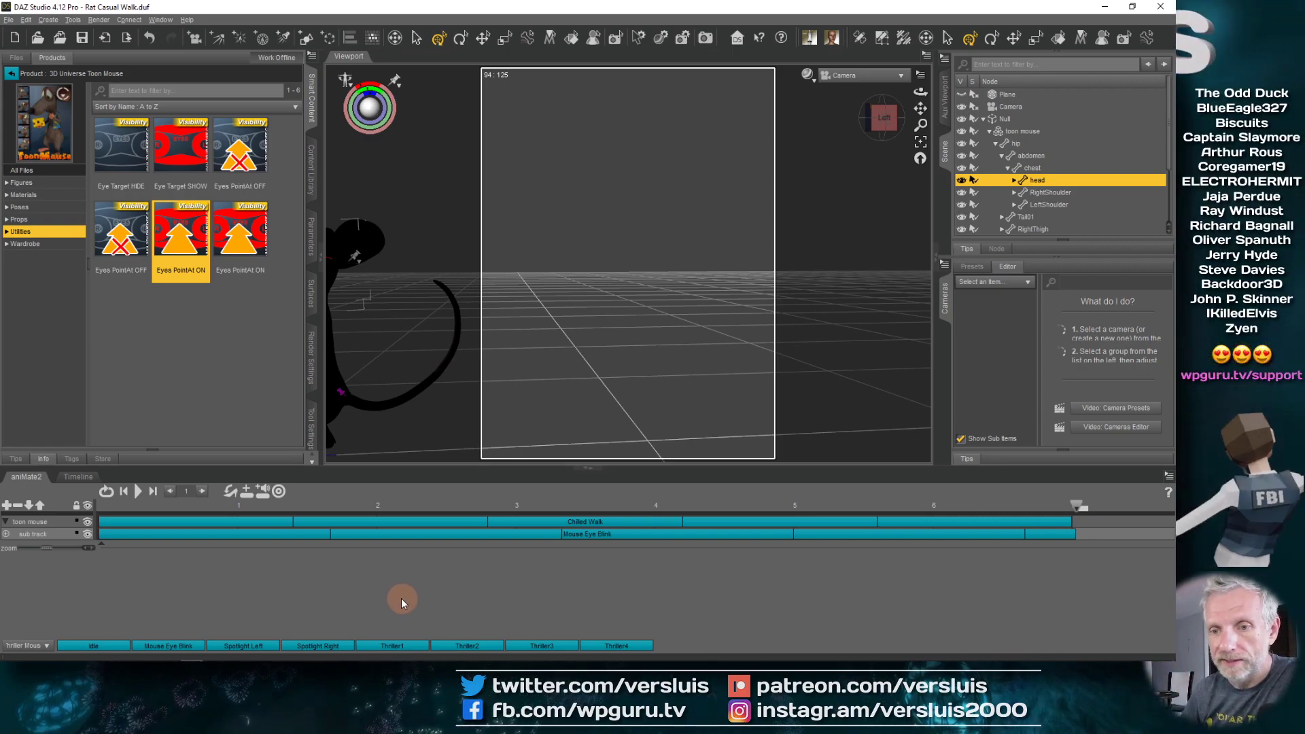
# - Delete the Chilled Walk aniBlocks from the toon mouse track and the Mouse Eye Blink aniBlocks from its sub track
pyautogui.doubleClick(154, 525)
pyautogui.click(458, 486)
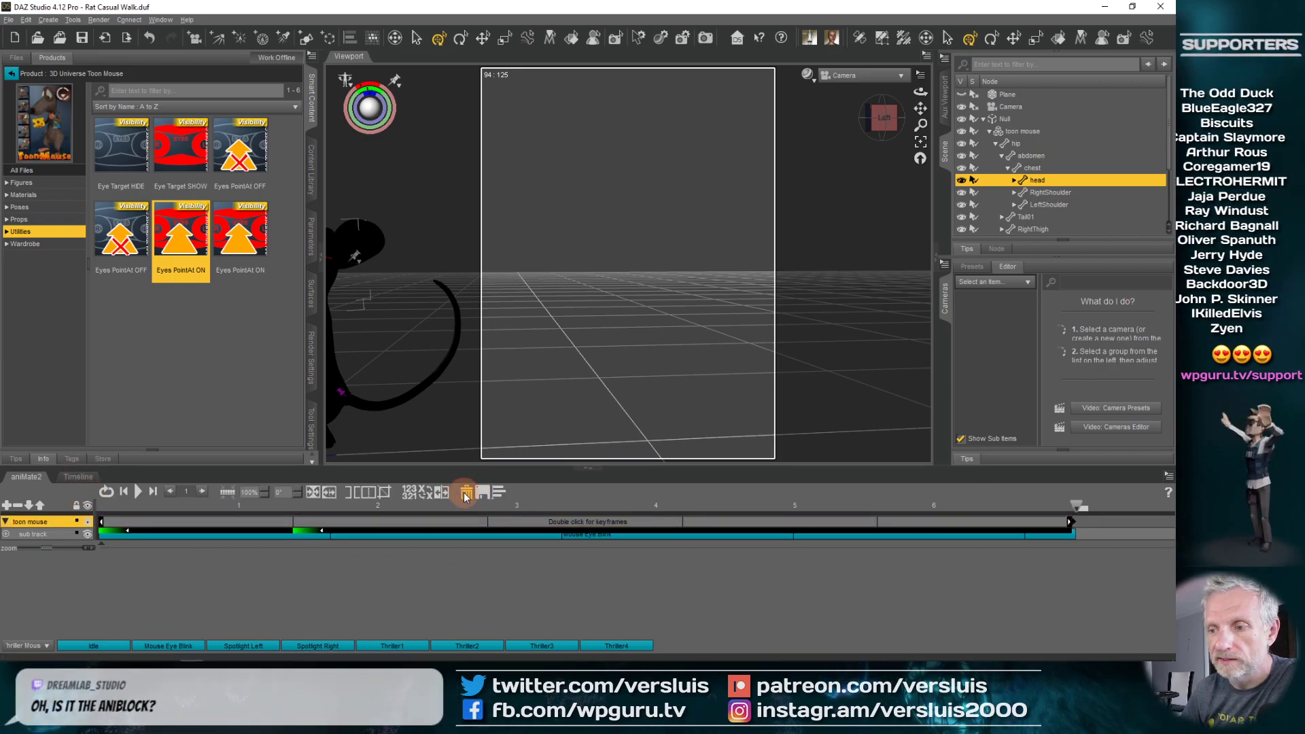
pyautogui.doubleClick(322, 537)
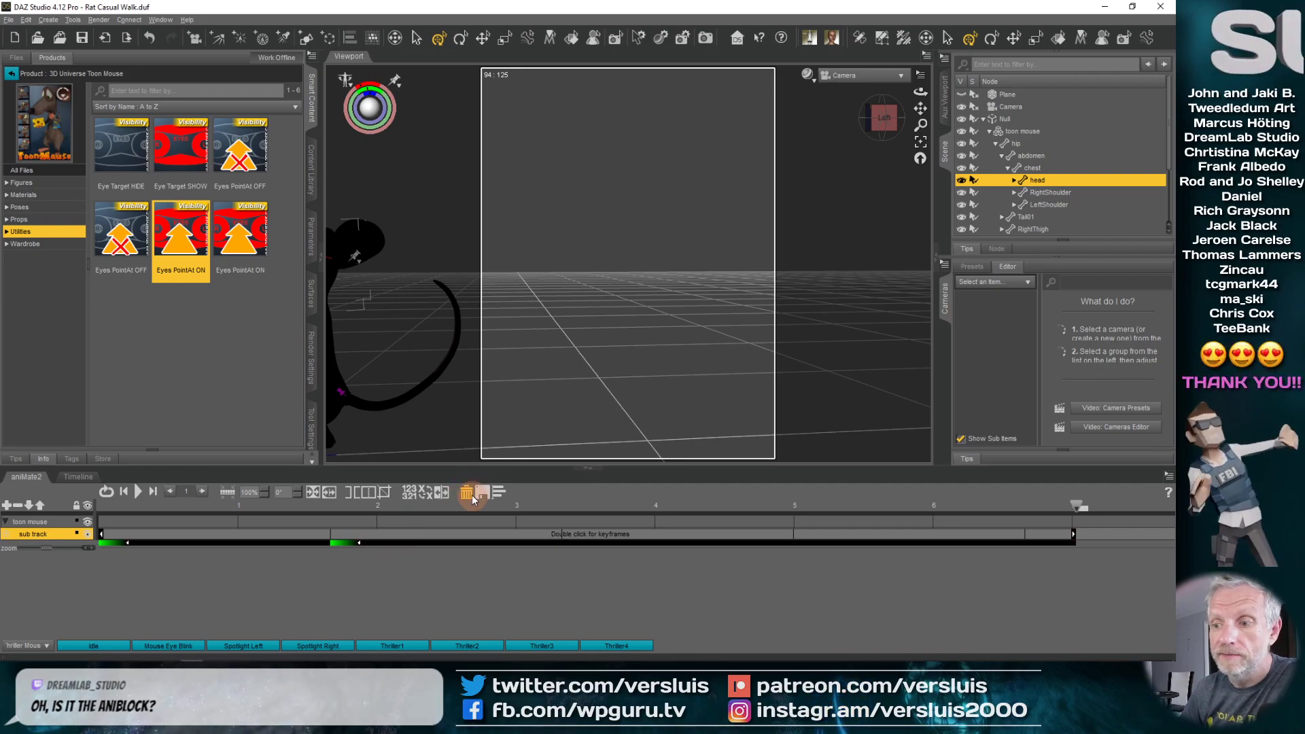
pyautogui.click(468, 490)
# - Return to the Timeline with the baked keys and set the animation's total frames to 212
pyautogui.click(78, 477)
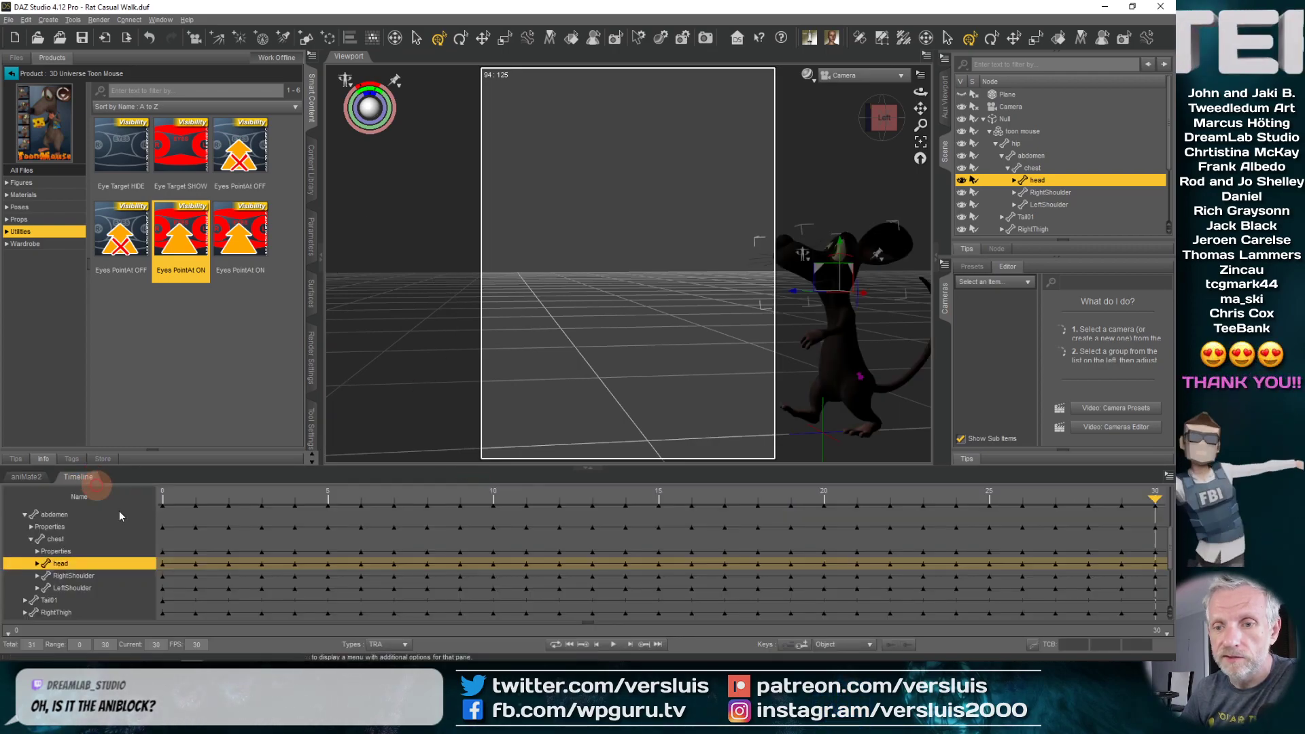
pyautogui.moveTo(402, 491); pyautogui.dragTo(747, 564)
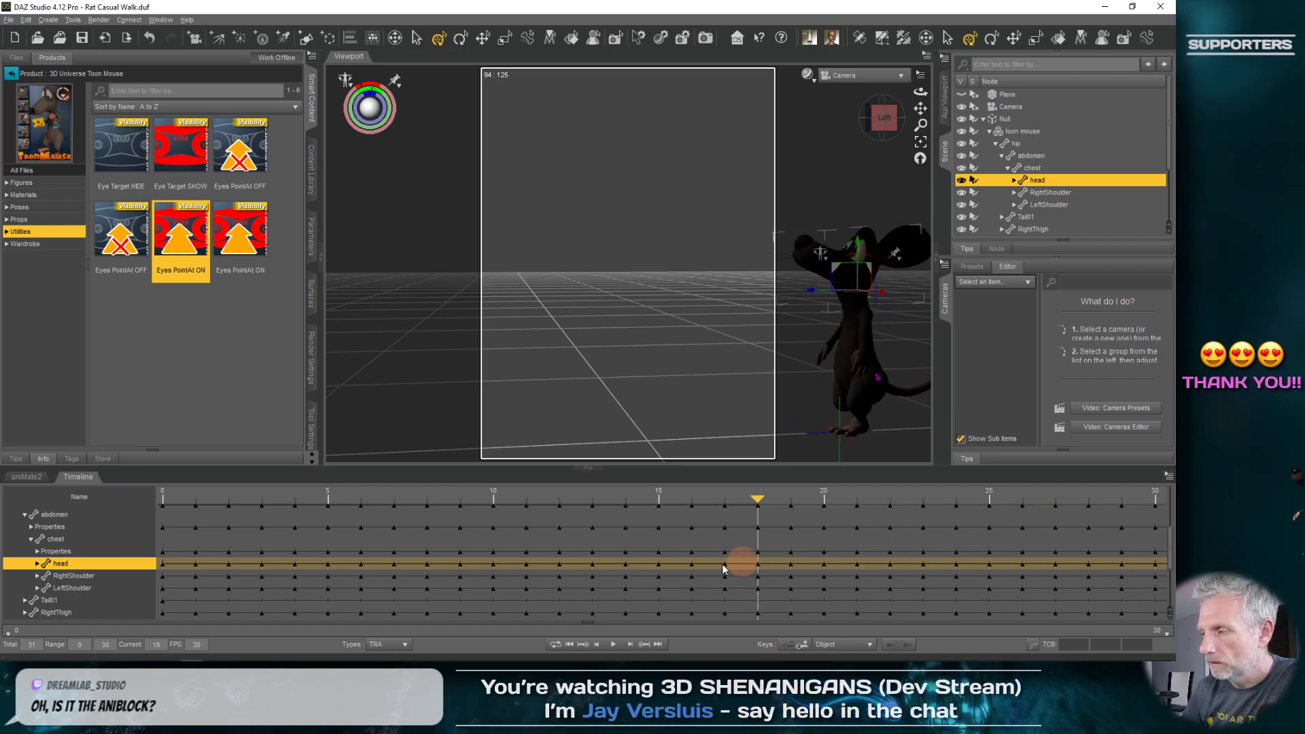
pyautogui.scroll(-3, 630, 578)
pyautogui.click(146, 588)
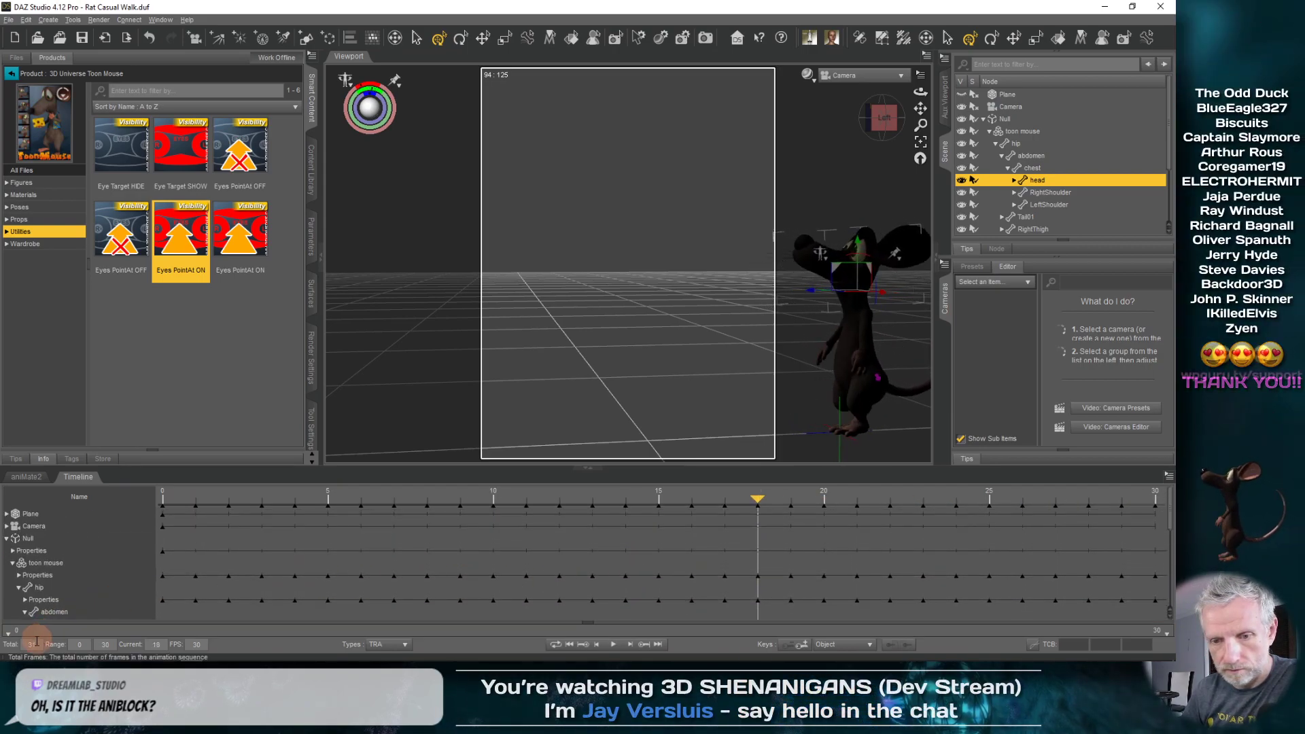
pyautogui.click(79, 629)
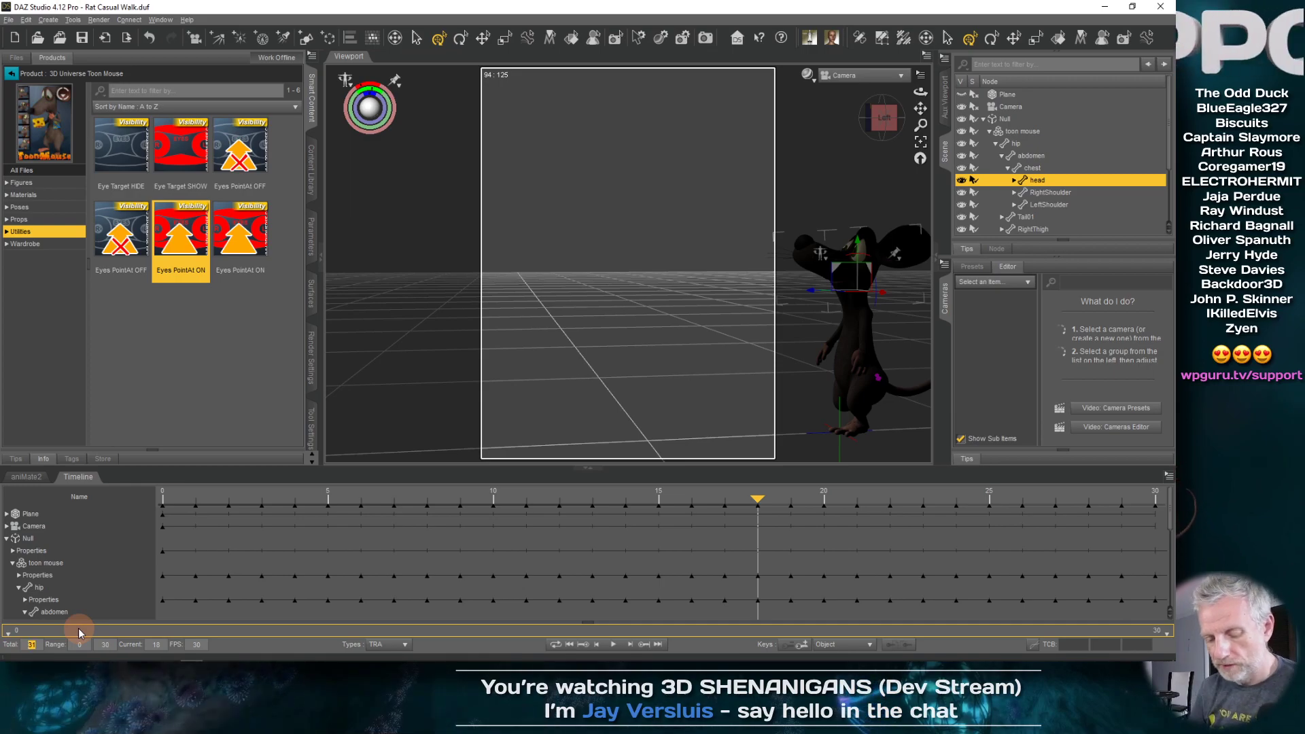
pyautogui.write('212')
pyautogui.press('Return')
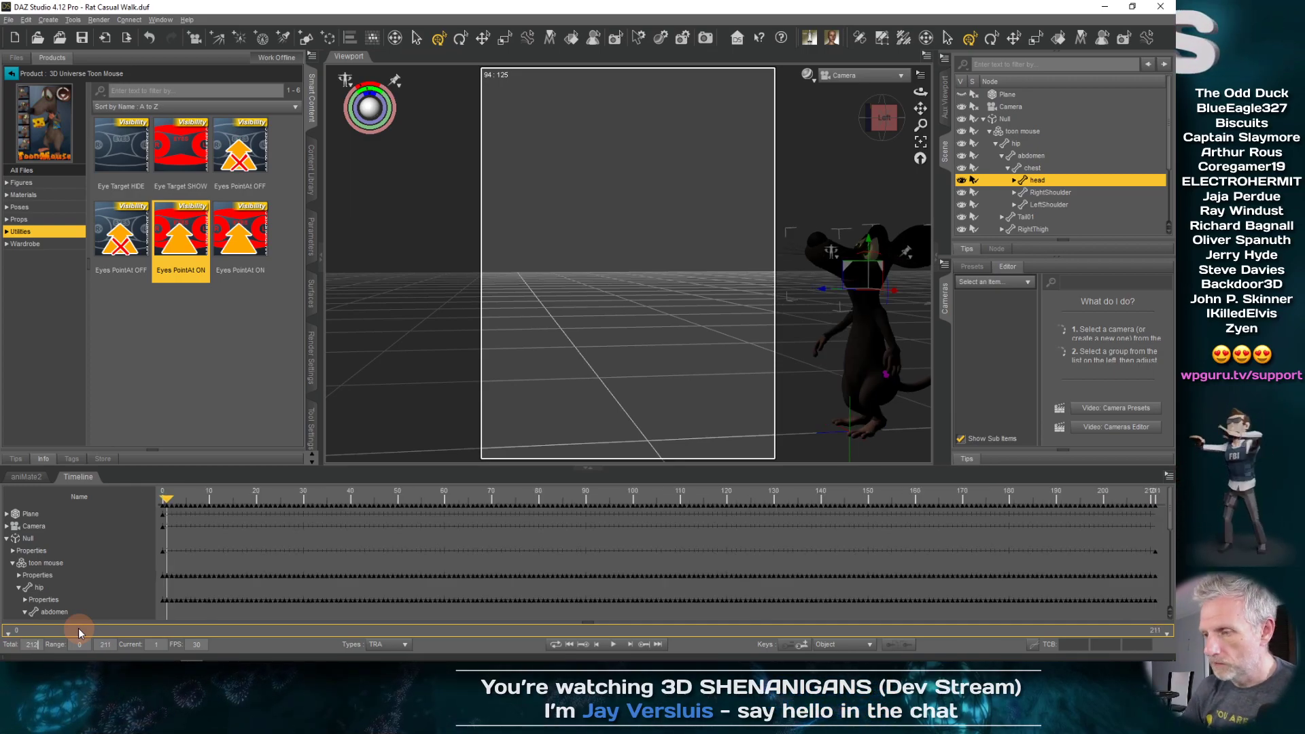
# - Scrub through the baked walk to frame 77 and expand the mouse's head in the Timeline to examine its keys
pyautogui.moveTo(169, 501); pyautogui.dragTo(388, 549)
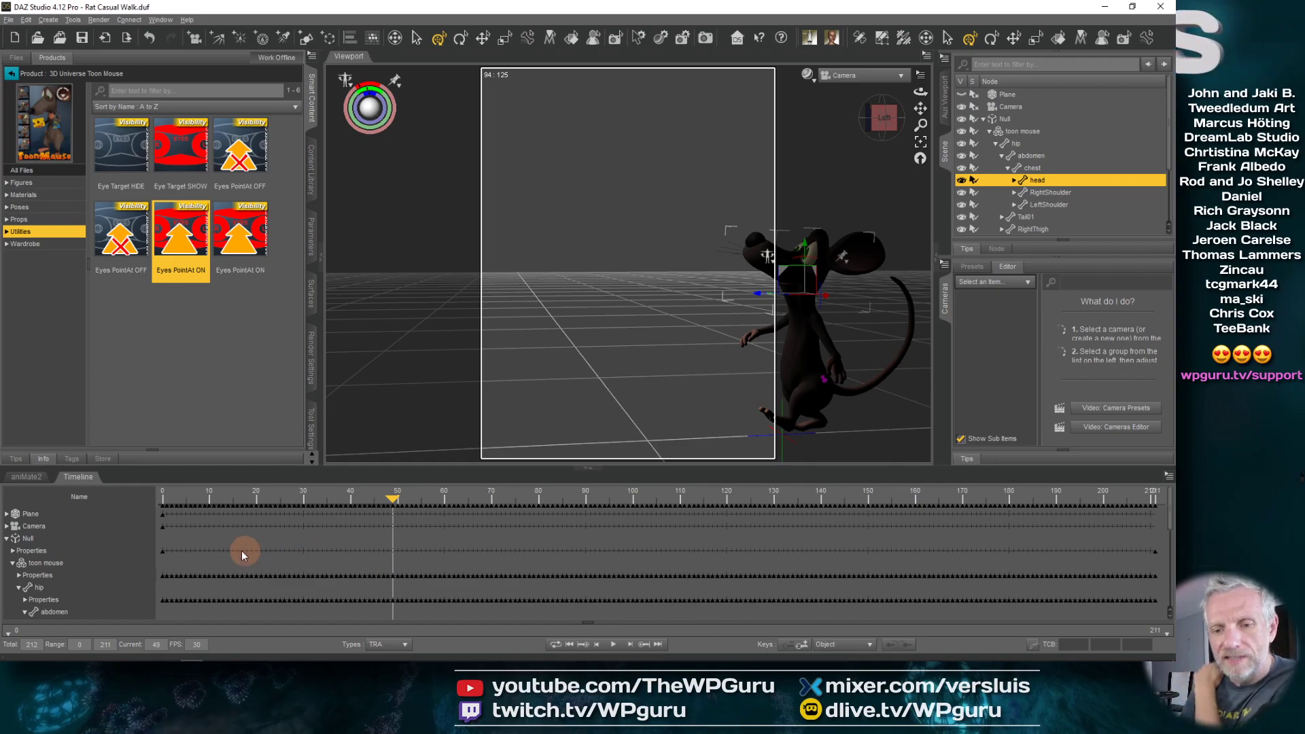
pyautogui.scroll(-2, 243, 554)
pyautogui.scroll(-3, 245, 552)
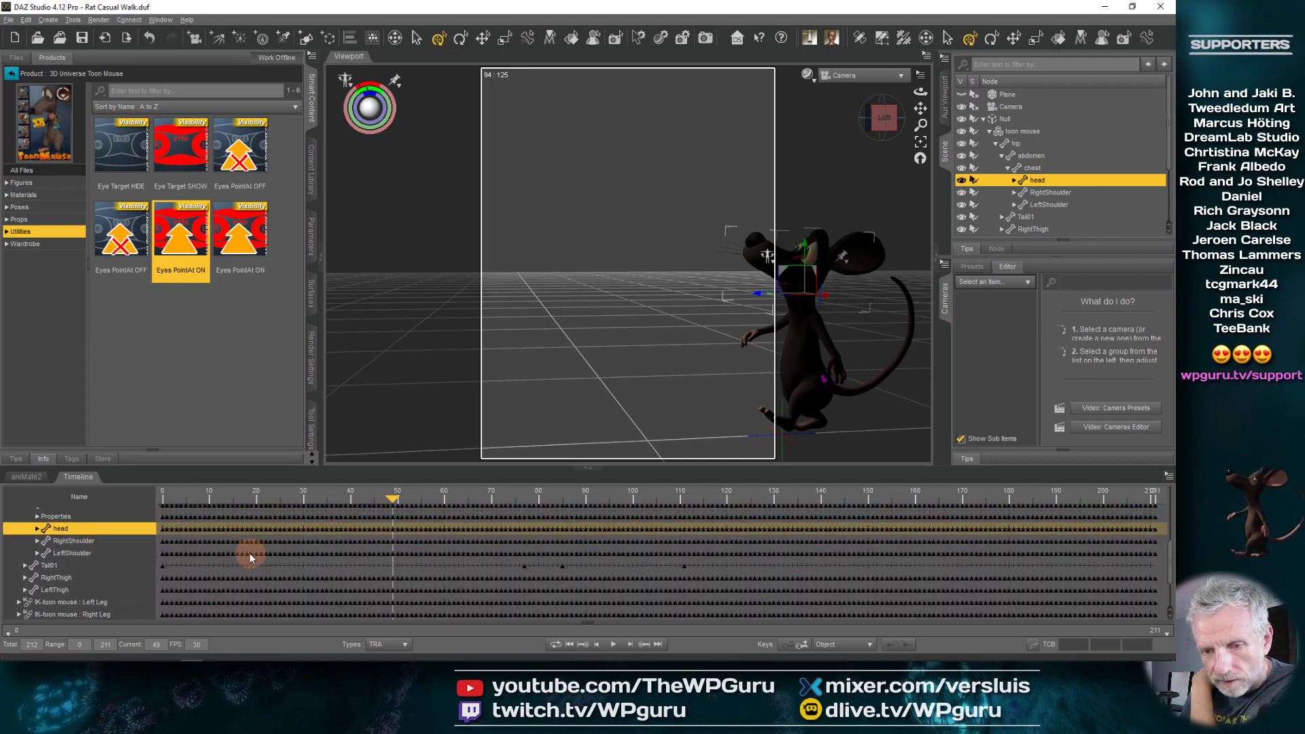
pyautogui.click(36, 529)
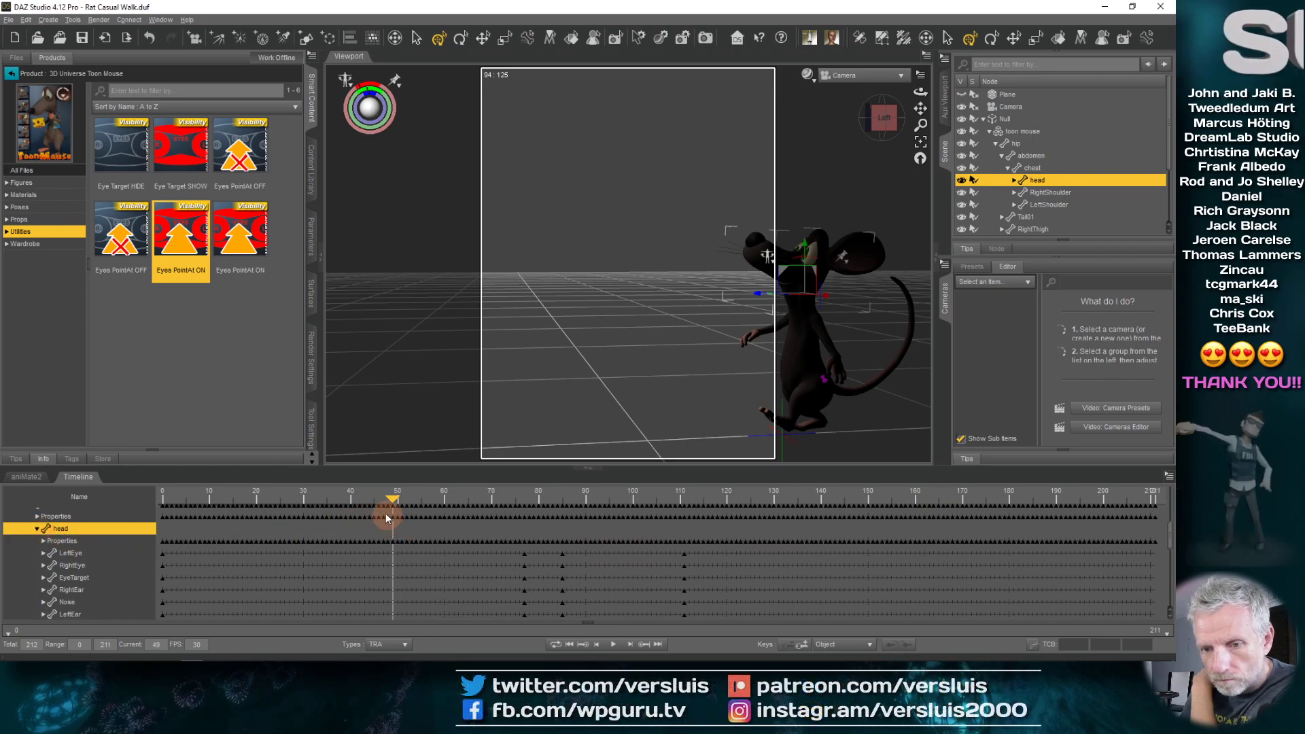
pyautogui.moveTo(386, 519); pyautogui.dragTo(463, 548)
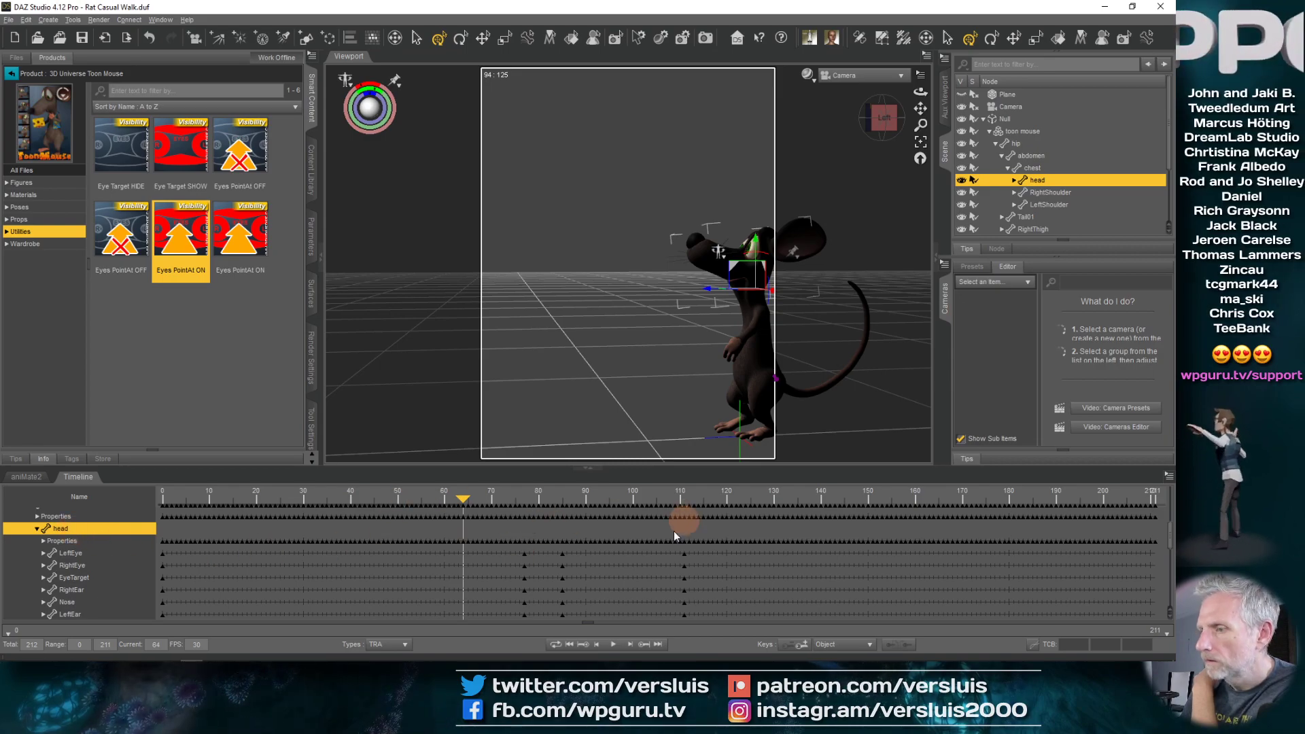
pyautogui.moveTo(463, 500); pyautogui.dragTo(524, 514)
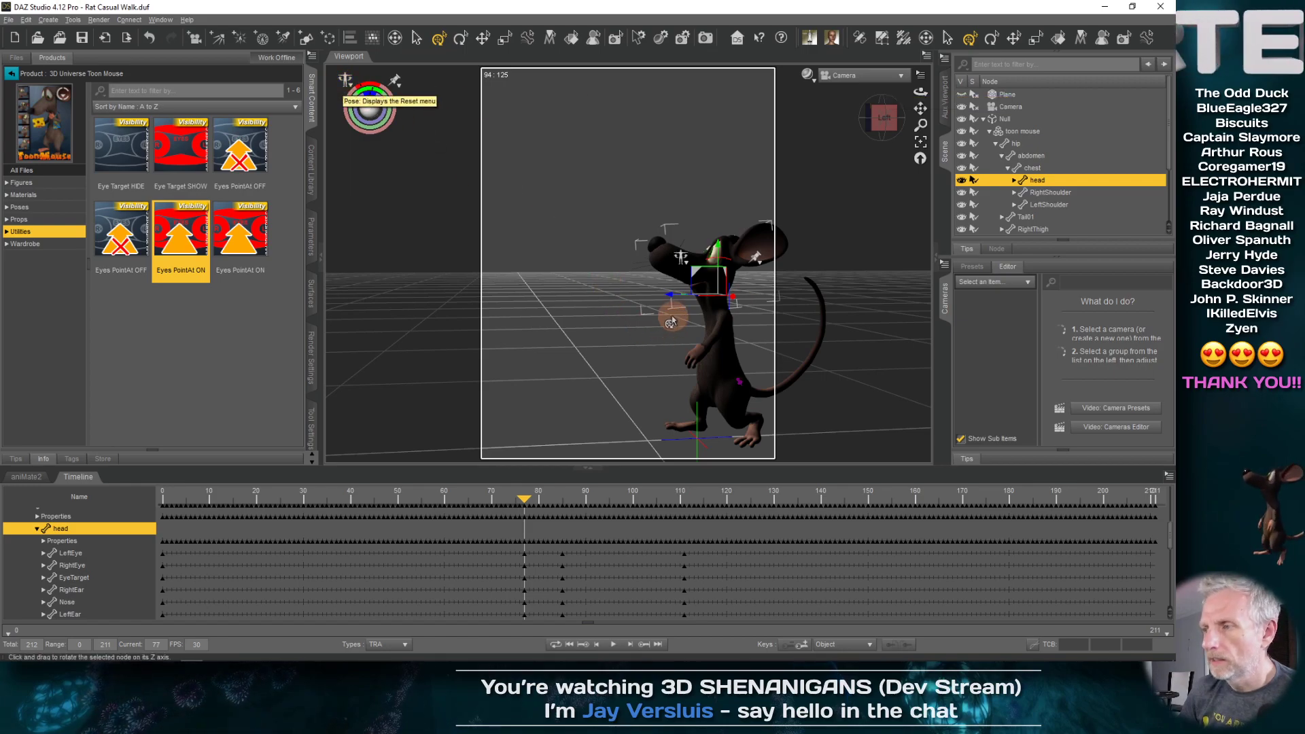
# - Try to turn and tilt the mouse's head toward the camera at frame 85, key the pose and scrub around it
pyautogui.moveTo(523, 510); pyautogui.dragTo(560, 502)
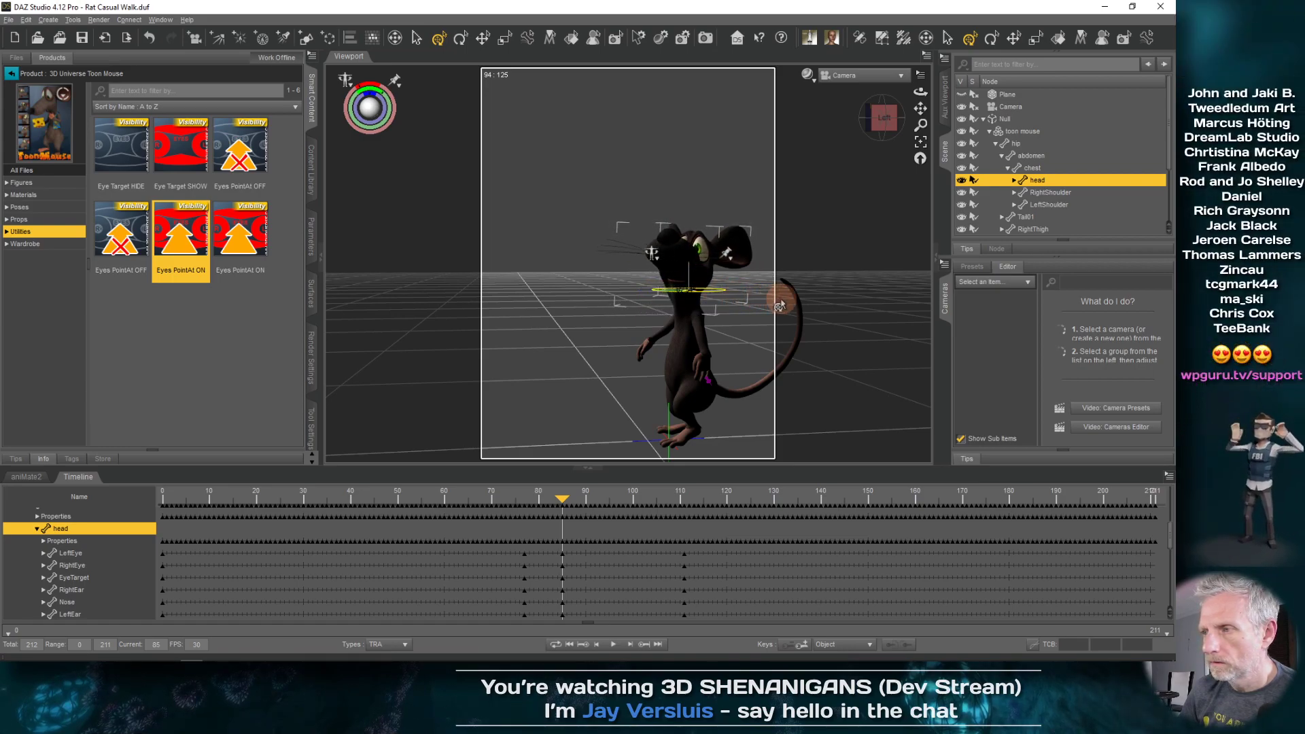
pyautogui.moveTo(686, 261); pyautogui.dragTo(622, 306)
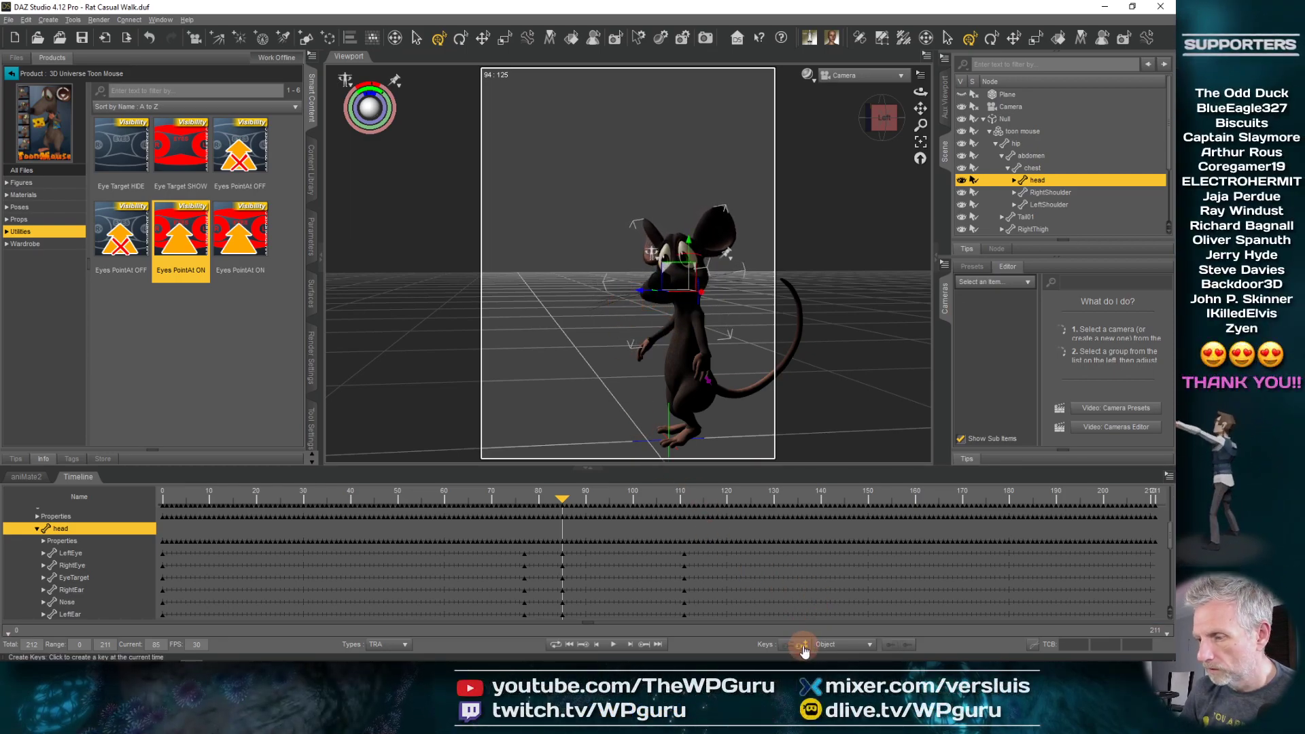
pyautogui.moveTo(562, 501); pyautogui.dragTo(559, 531)
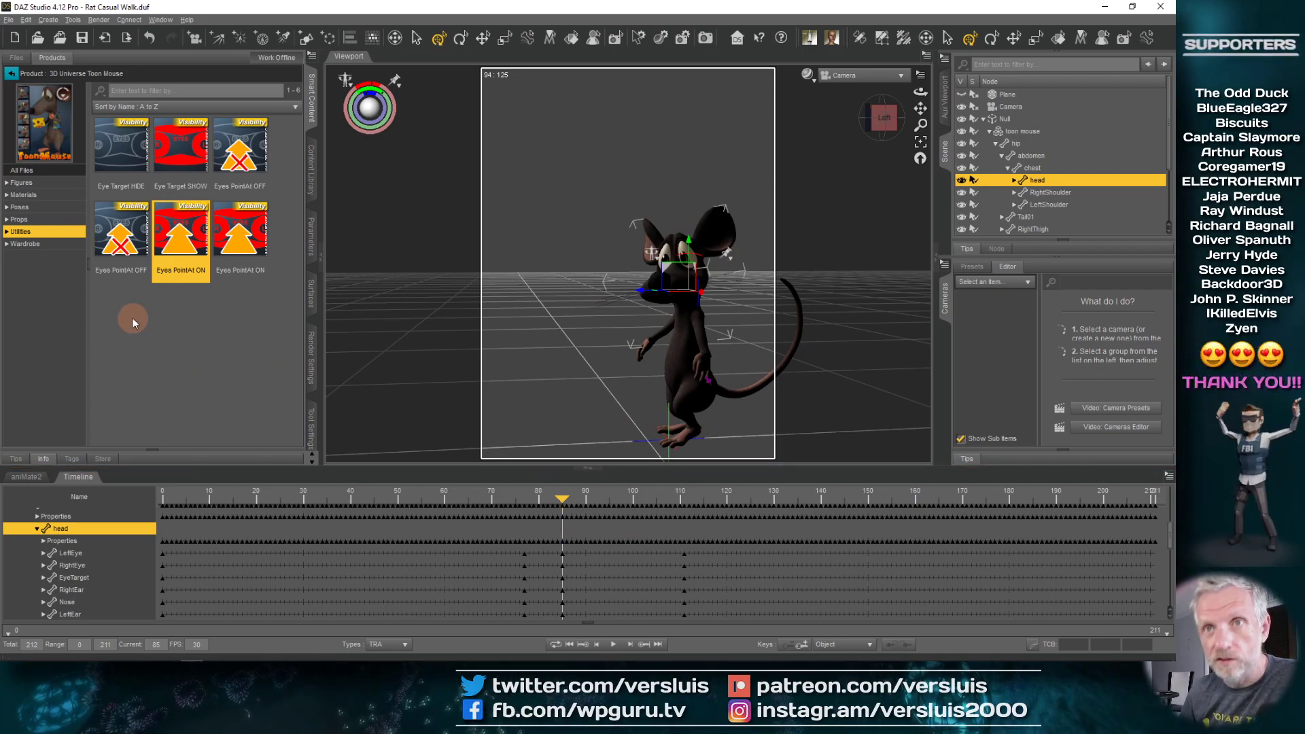
# - Reopen the recent scene Rat Casual Walk.duf and discard the unsaved changes
pyautogui.click(6, 19)
pyautogui.moveTo(82, 68)
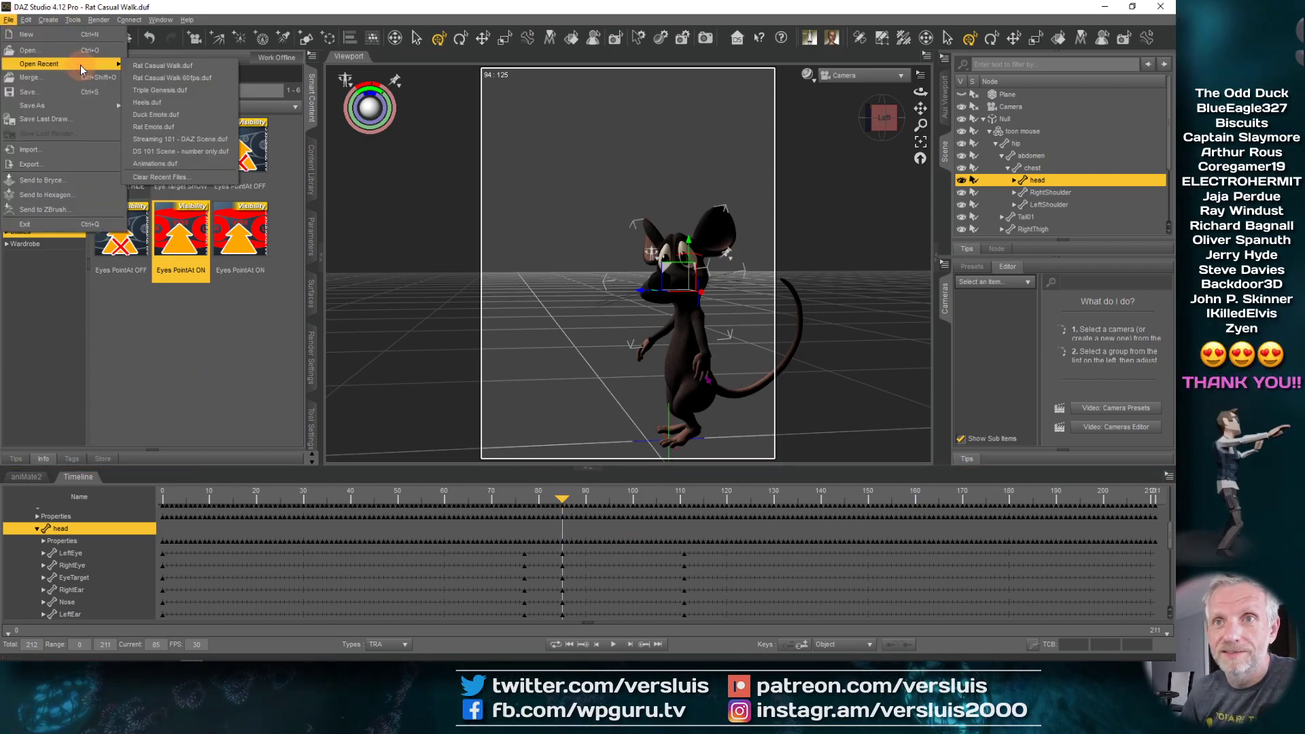
pyautogui.click(163, 66)
pyautogui.click(589, 348)
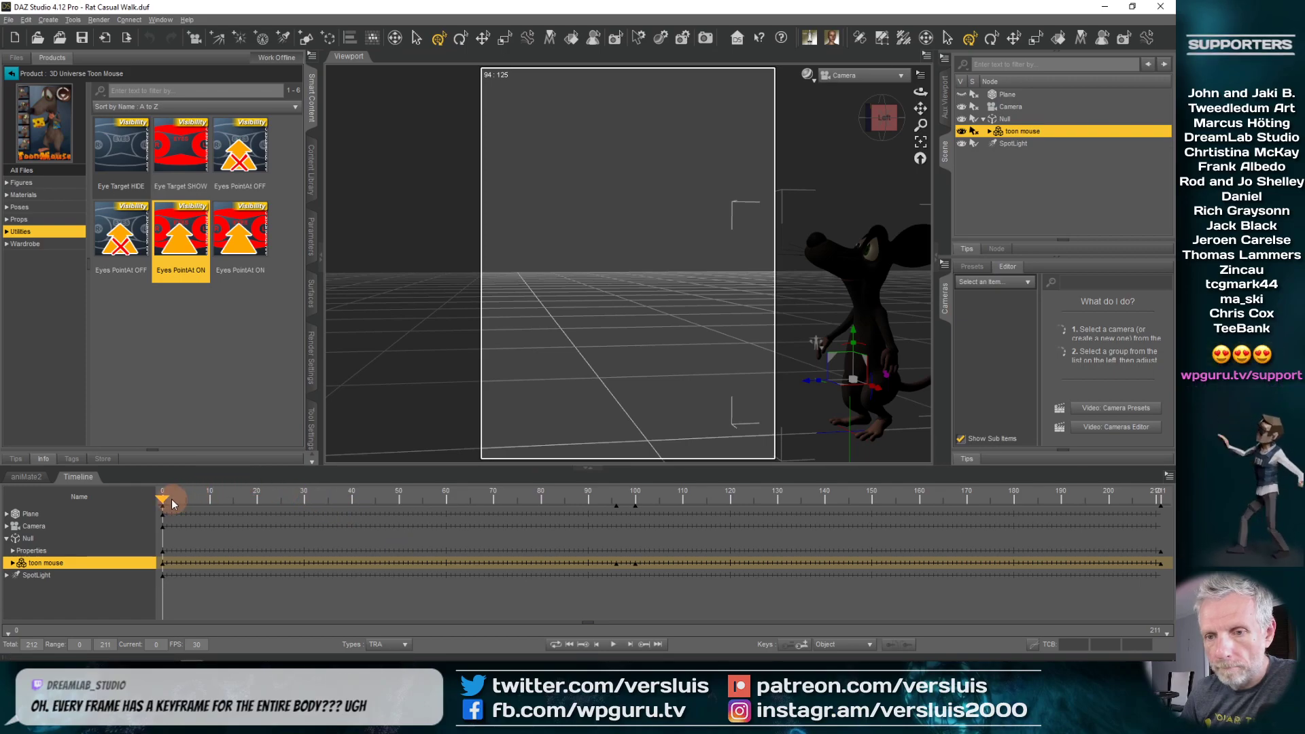
# - Move the walk to frame 75, expand the toon mouse's bone hierarchy and select its head
pyautogui.moveTo(172, 502); pyautogui.dragTo(517, 496)
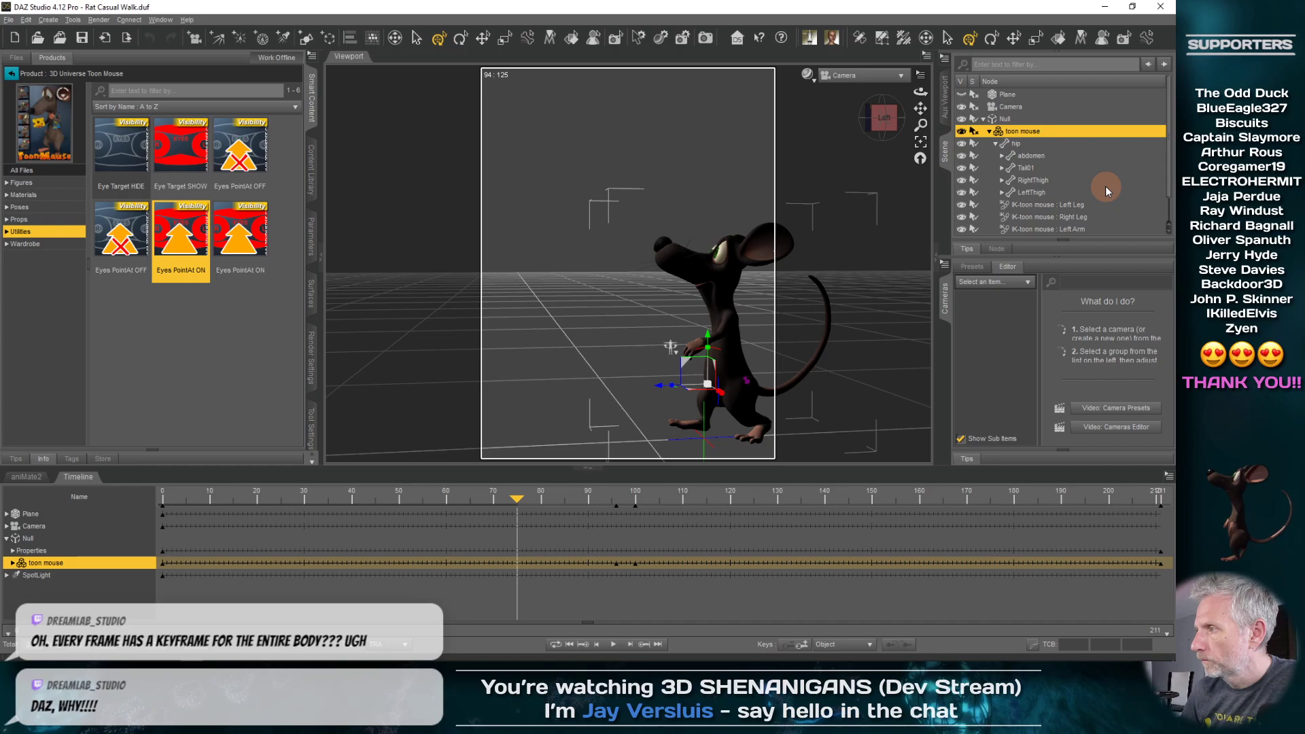
pyautogui.click(1002, 155)
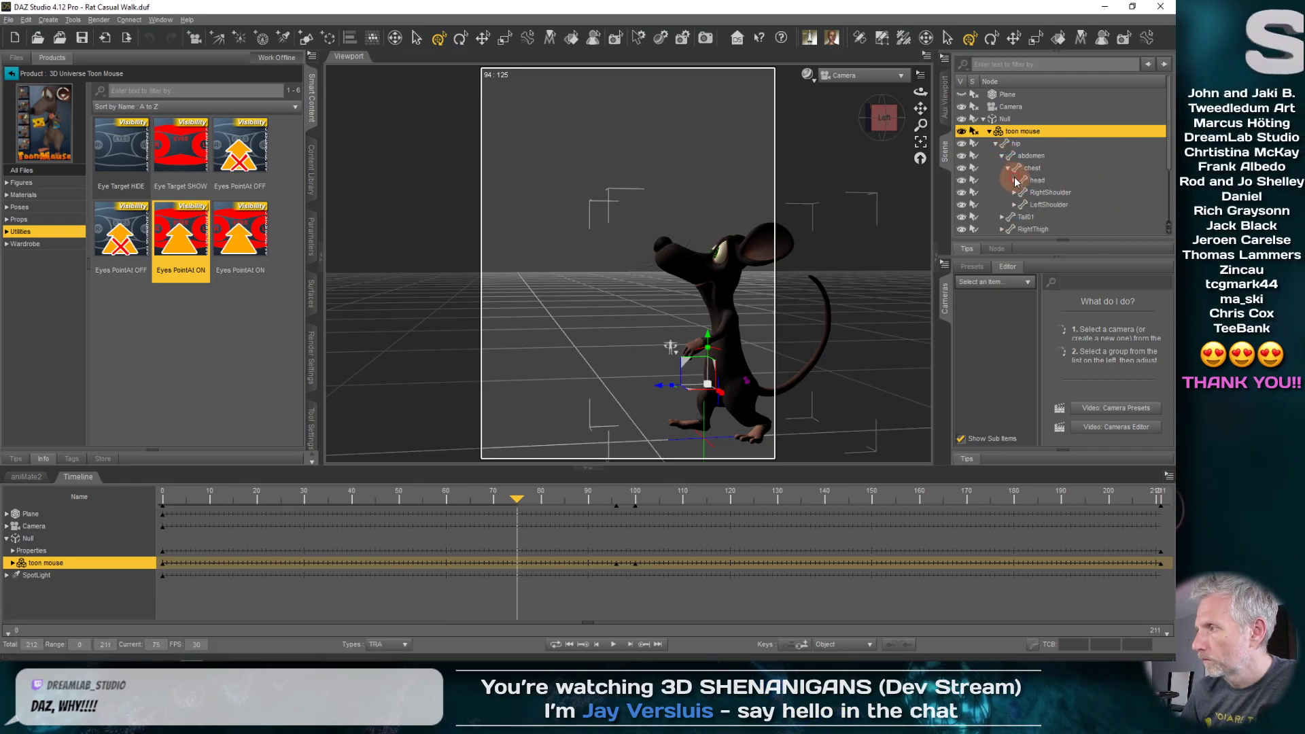
pyautogui.click(1036, 181)
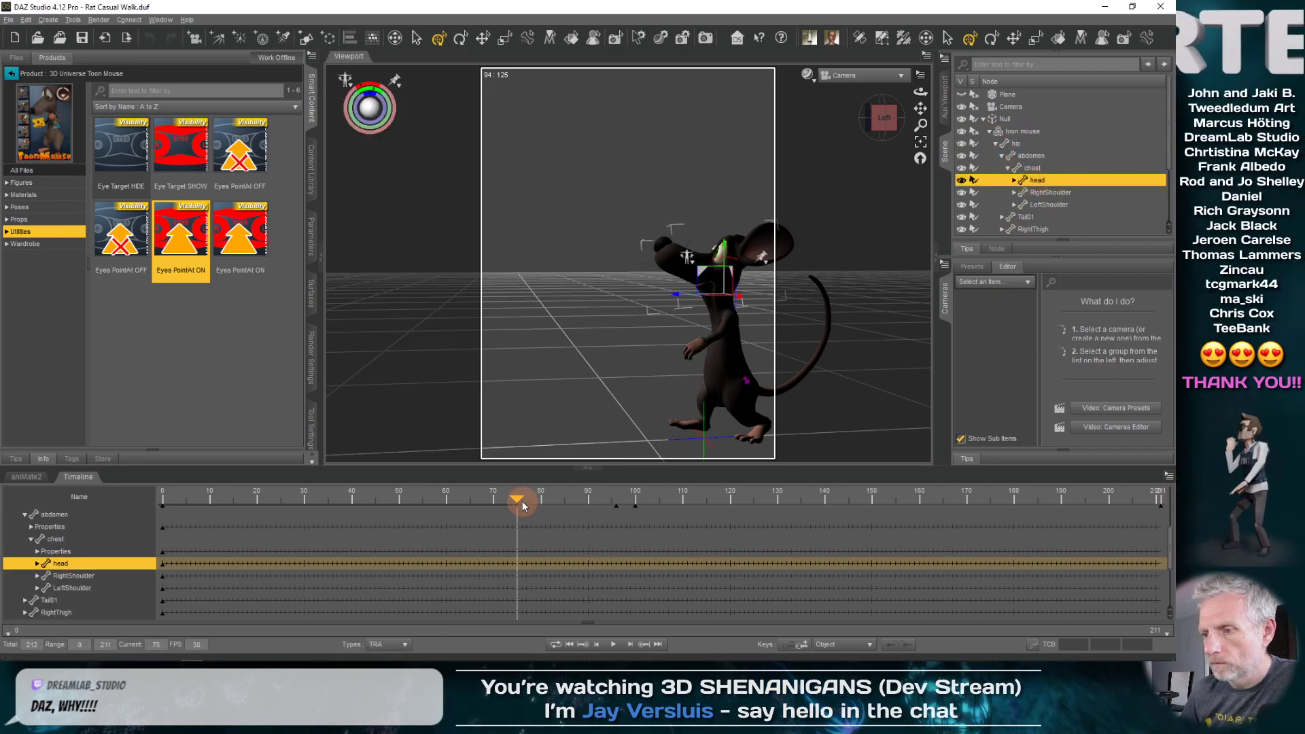
# - Try to turn the mouse's head toward the camera at frame 84, with Twist at 12.11 and Side-Side at -25
pyautogui.moveTo(523, 505); pyautogui.dragTo(564, 500)
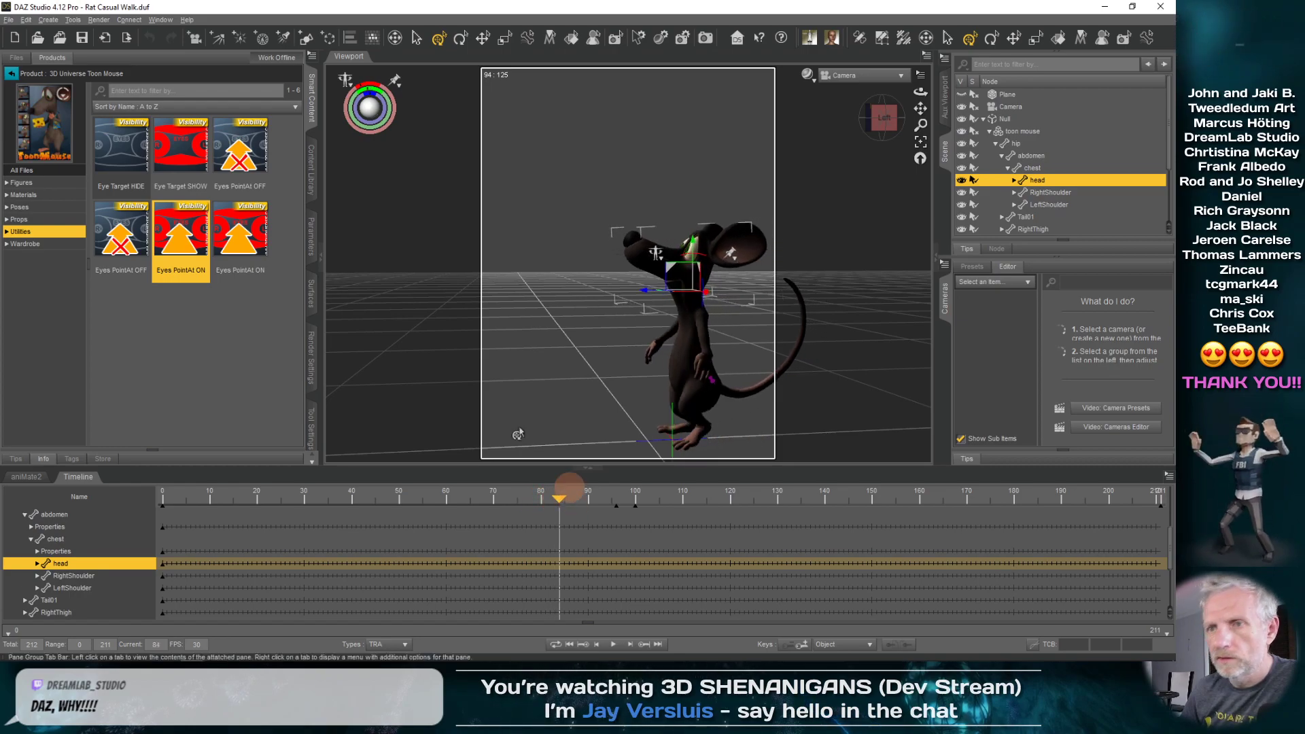
pyautogui.click(312, 236)
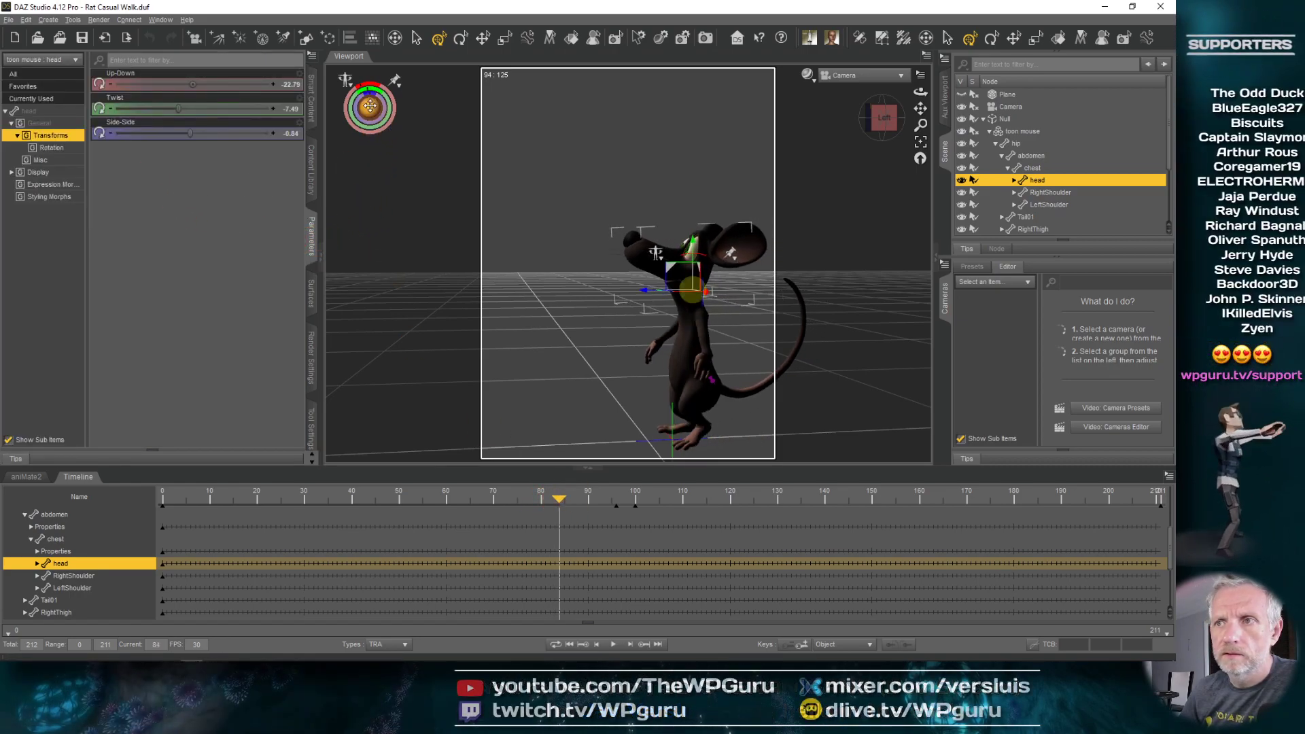
pyautogui.moveTo(370, 106); pyautogui.dragTo(344, 96)
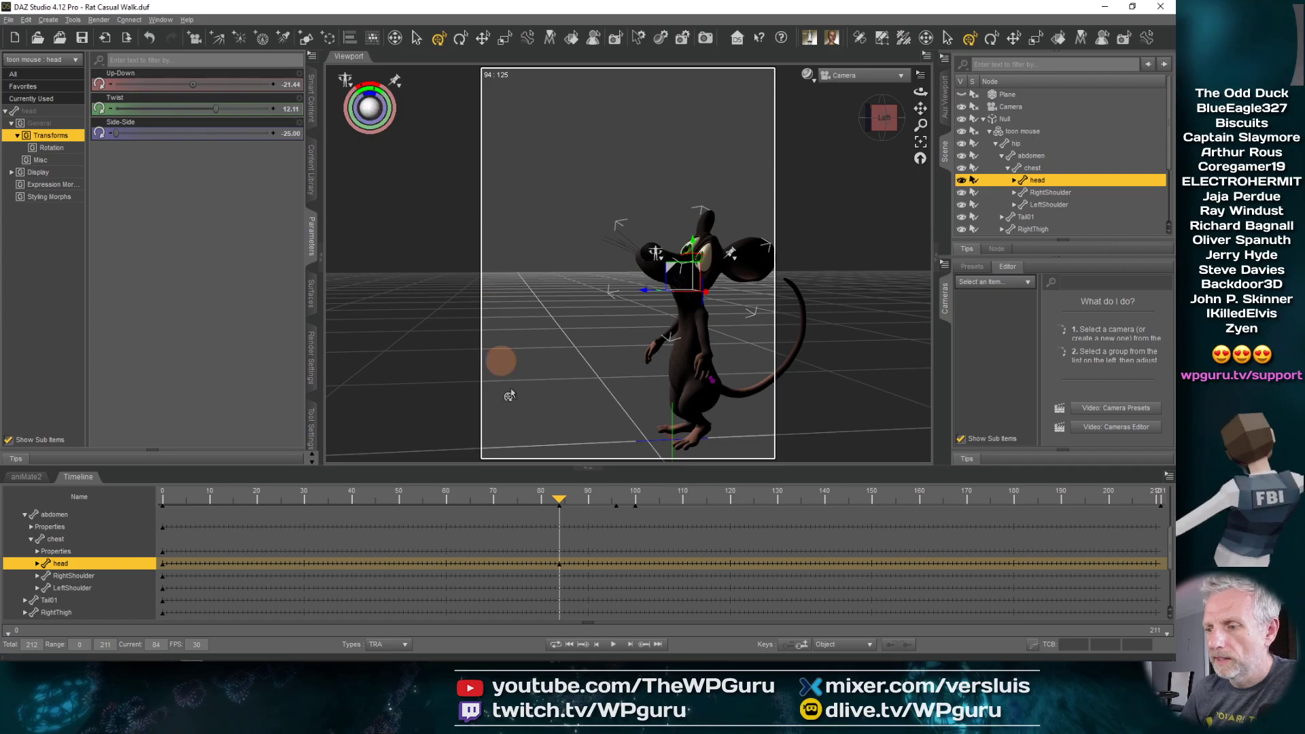
# - Create a key for the mouse's head at frame 78 and scrub through the walk to check the motion around it
pyautogui.moveTo(561, 501); pyautogui.dragTo(531, 511)
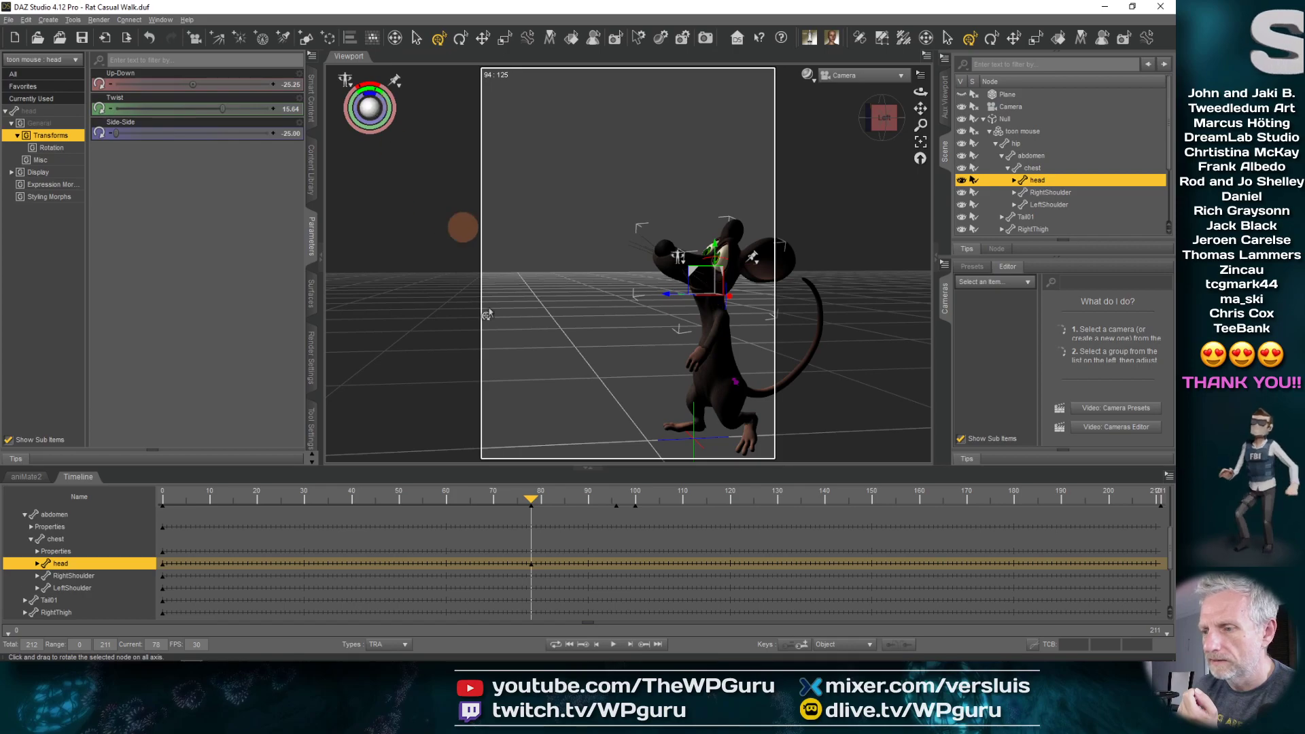
pyautogui.click(804, 646)
pyautogui.moveTo(530, 499); pyautogui.dragTo(592, 507)
pyautogui.moveTo(406, 518); pyautogui.dragTo(450, 506)
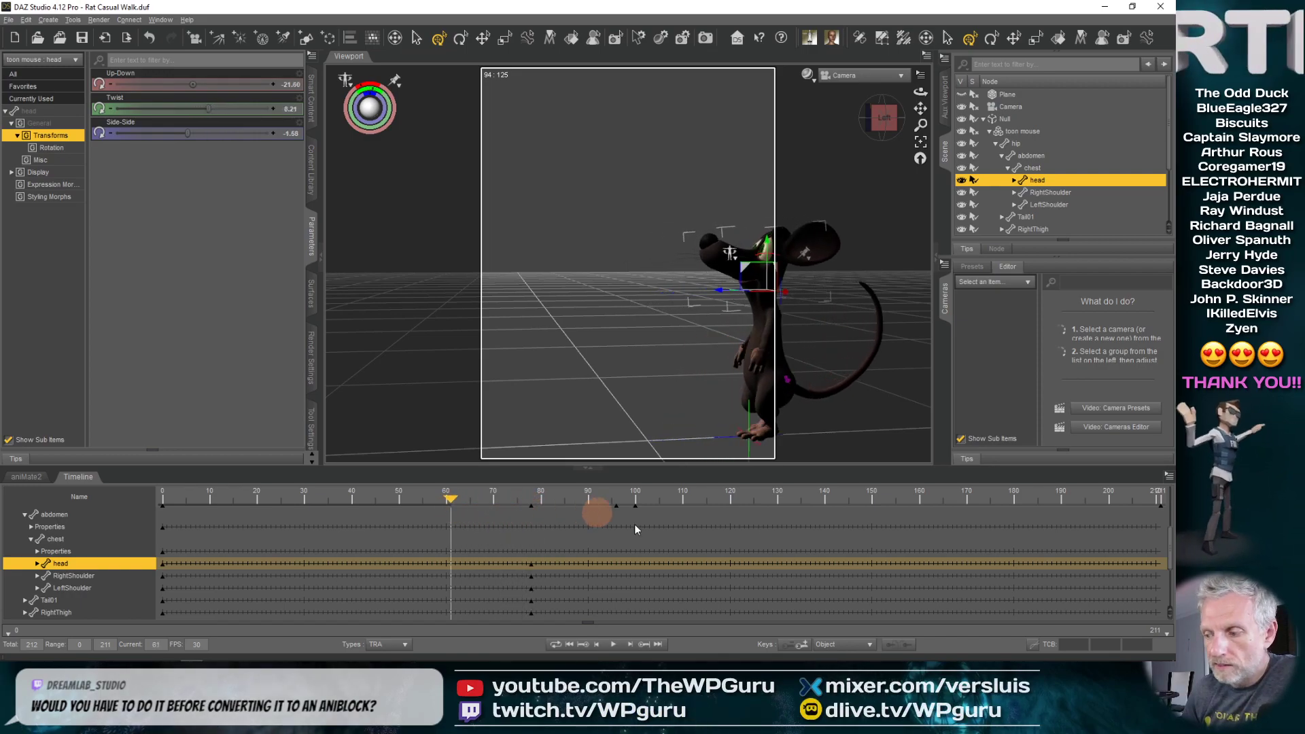
# - Bake the reopened scene's aniMate2 walk and blink tracks to studio keyframes and confirm
pyautogui.click(35, 479)
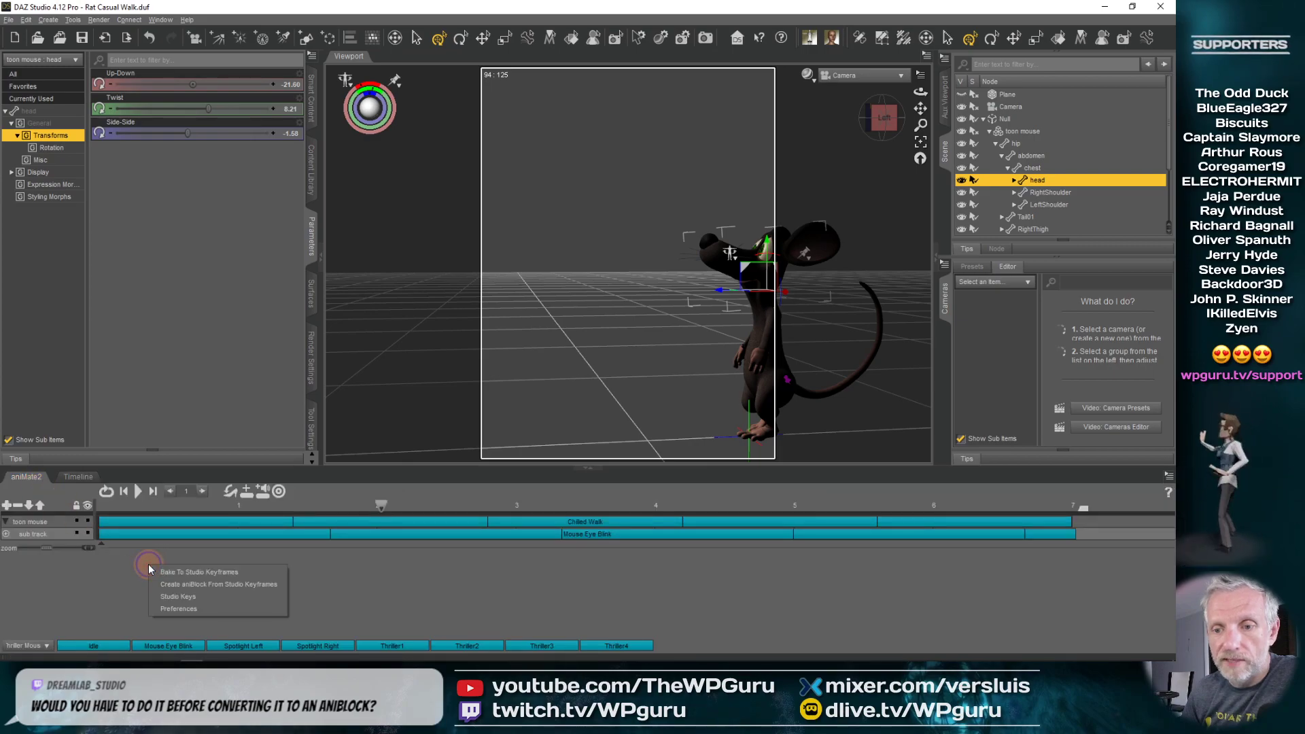
pyautogui.click(223, 573)
pyautogui.click(562, 361)
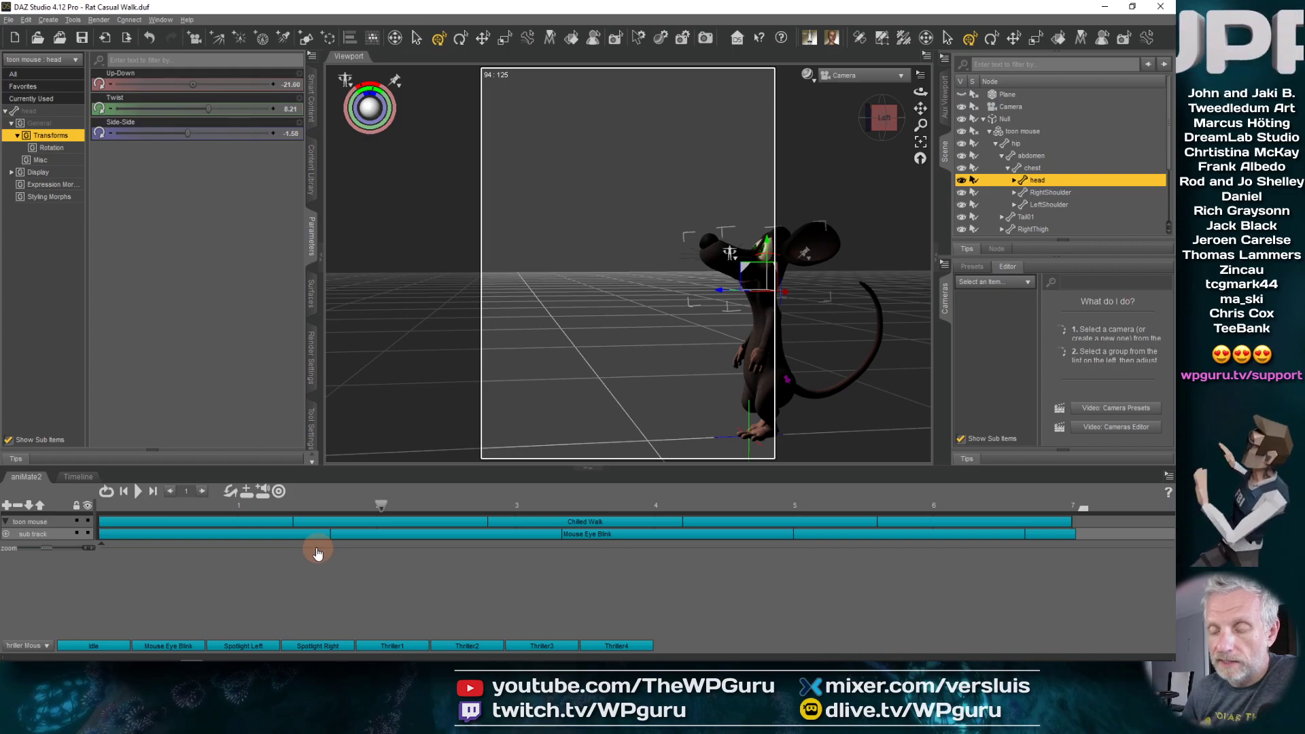
# - Remove the Chilled Walk and Mouse Eye Blink aniBlocks so both aniMate2 tracks are empty
pyautogui.click(181, 524)
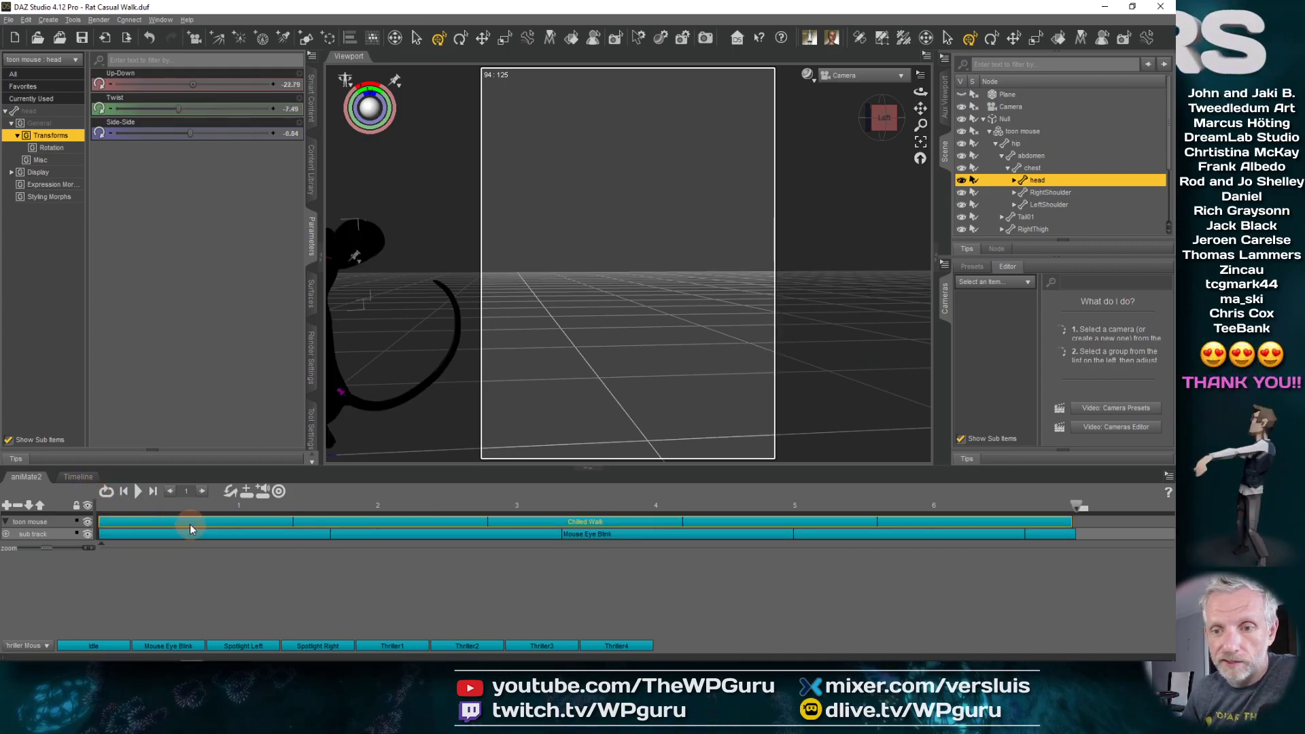
pyautogui.click(189, 524)
pyautogui.click(467, 492)
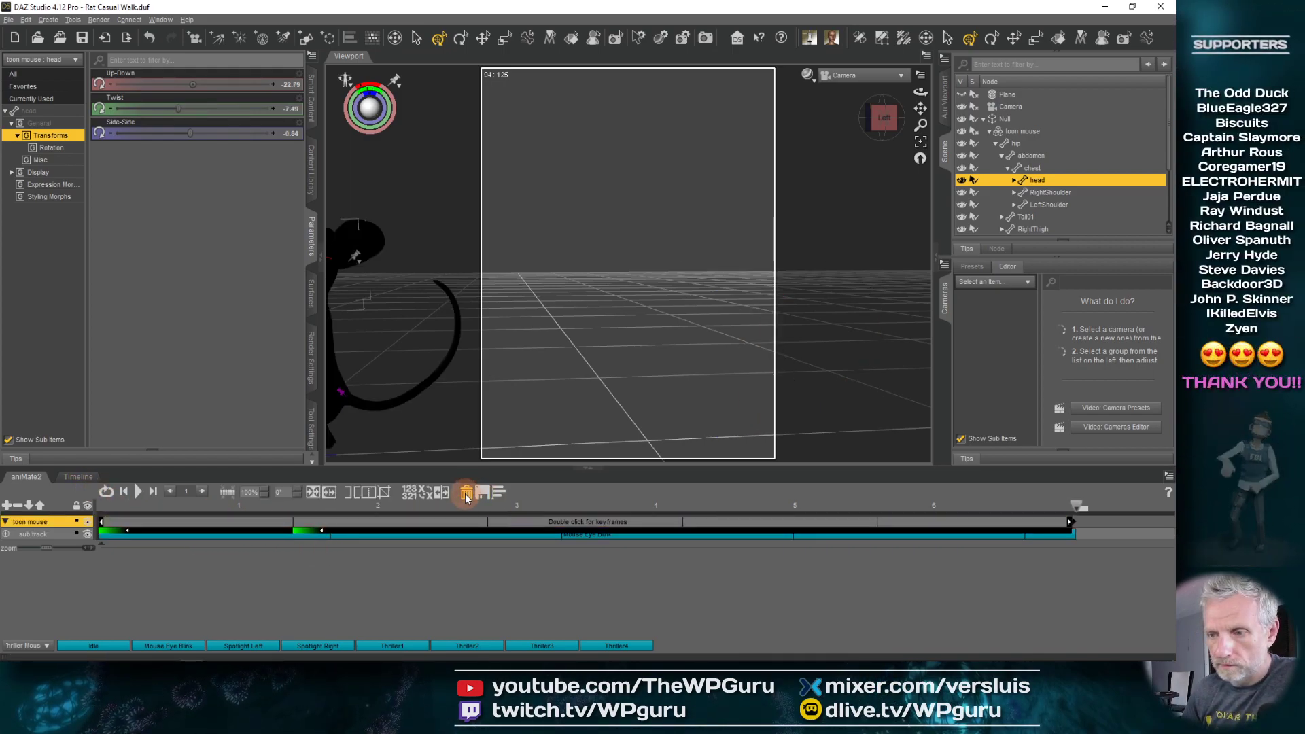
pyautogui.click(408, 534)
pyautogui.click(465, 497)
pyautogui.click(398, 558)
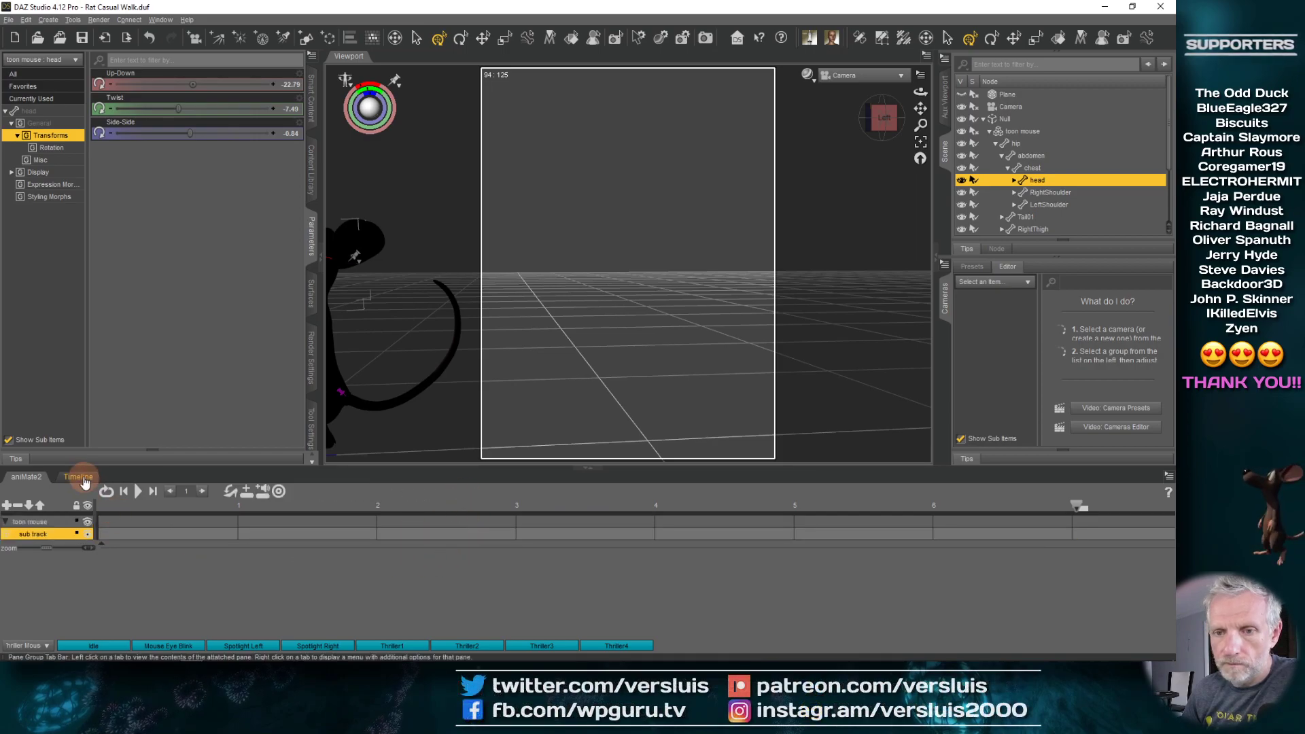
# - Show the enlarged Timeline, expand the head's Up-Down, Twist and Side-Side rotation channels, and scrub through the walk
pyautogui.click(80, 477)
pyautogui.moveTo(530, 492); pyautogui.dragTo(540, 273)
pyautogui.click(37, 565)
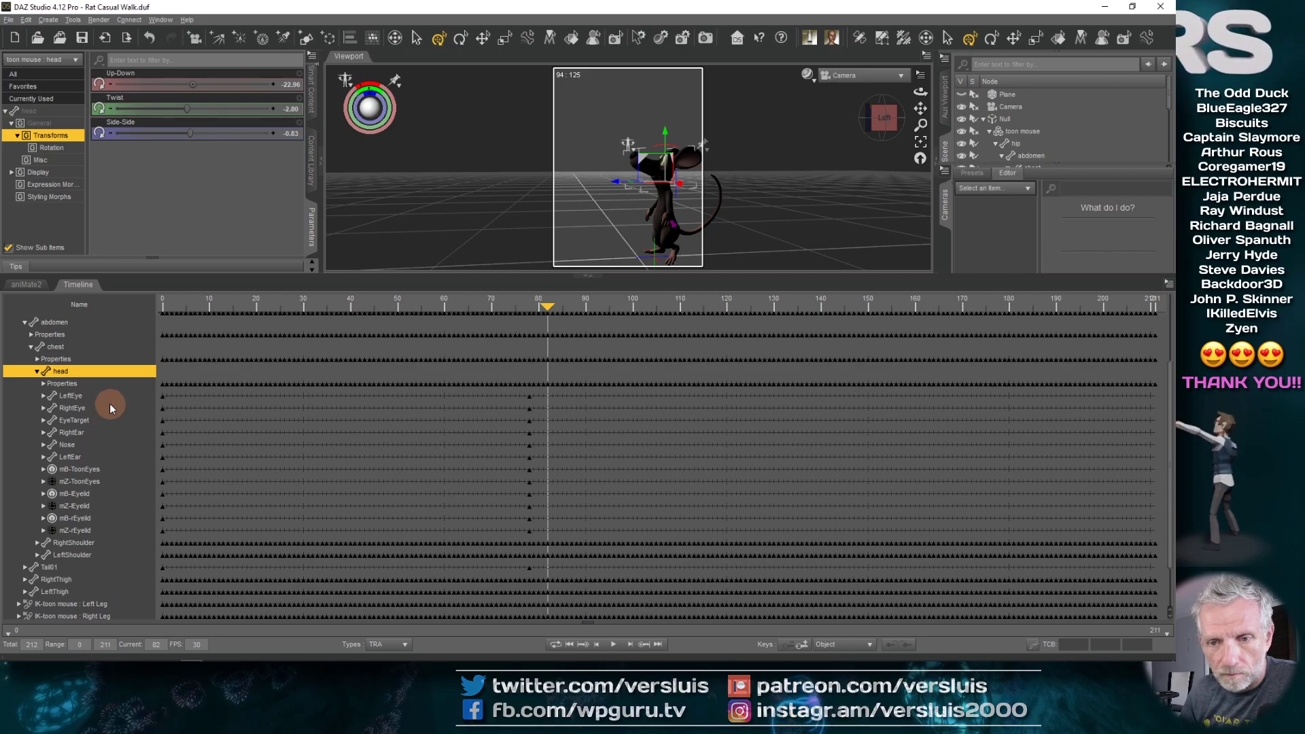
pyautogui.click(44, 384)
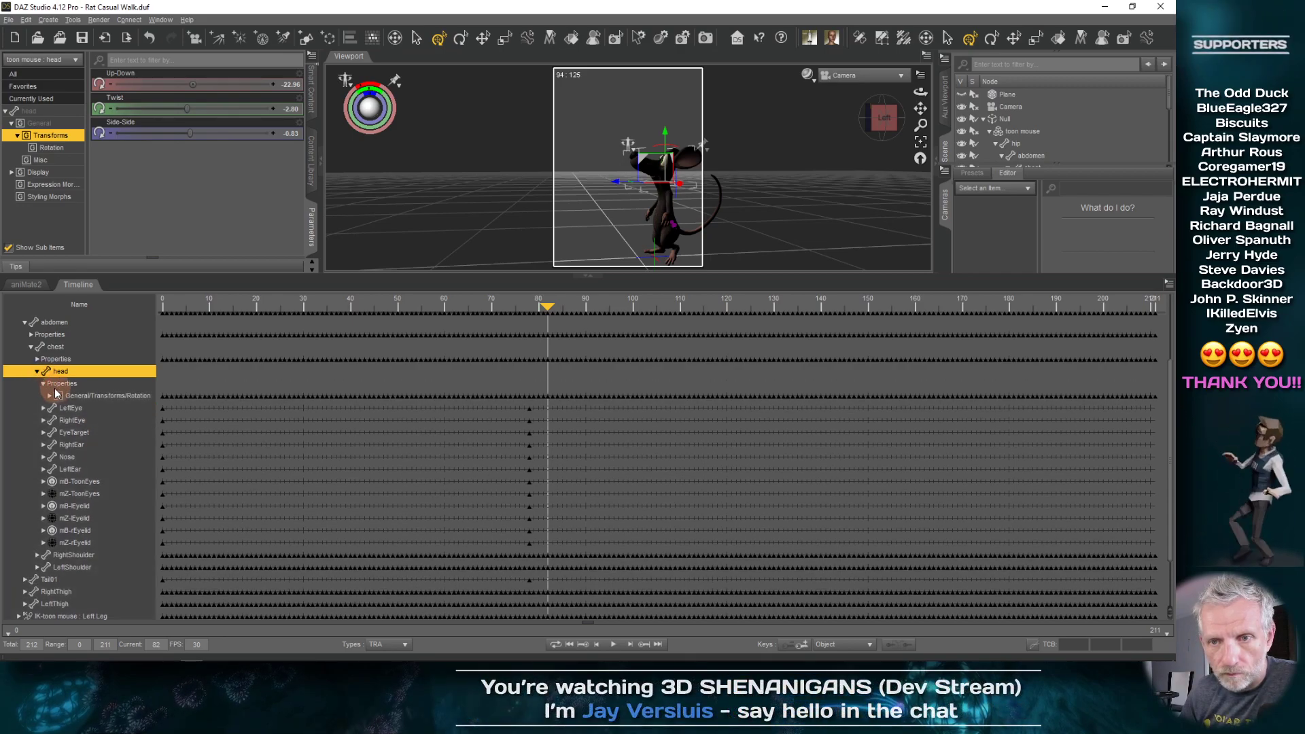
pyautogui.click(50, 396)
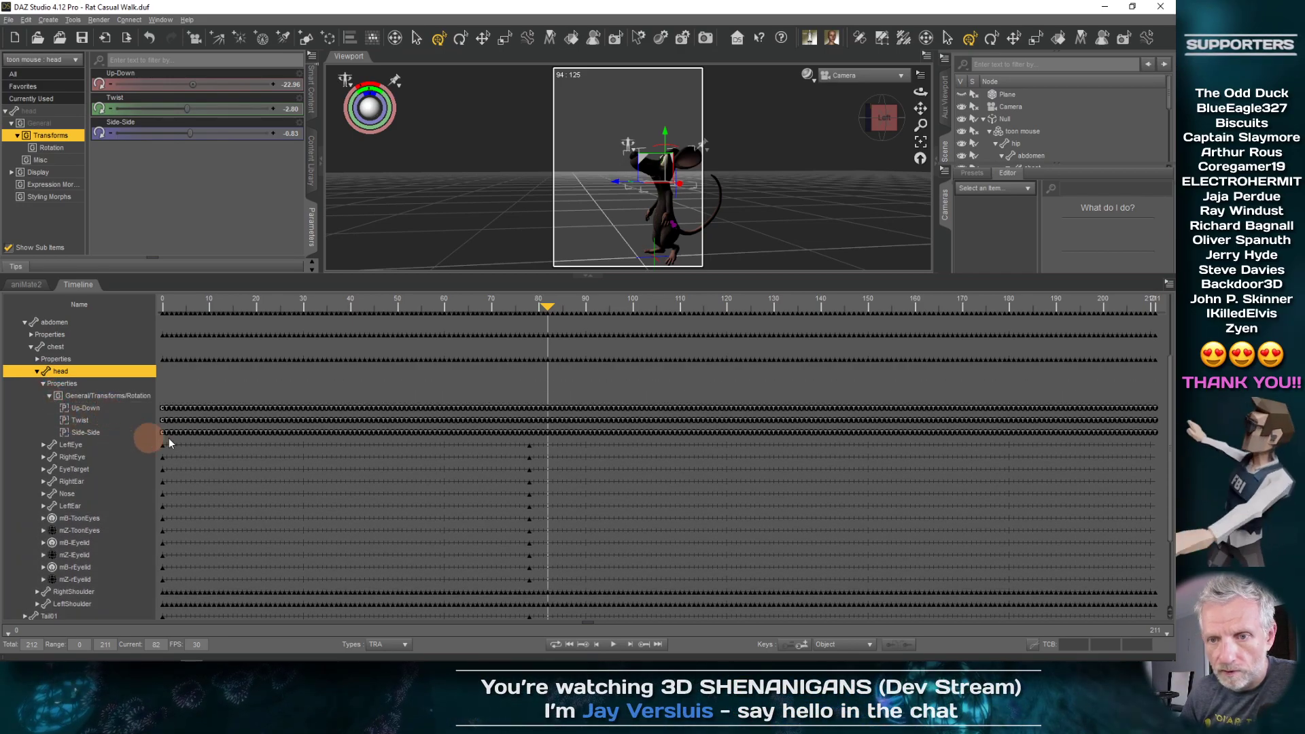
pyautogui.moveTo(552, 312); pyautogui.dragTo(630, 341)
pyautogui.moveTo(364, 361); pyautogui.dragTo(440, 359)
# - Try deleting all of the head's Up-Down, Twist and Side-Side keys, and undo the deletion
pyautogui.click(1161, 397)
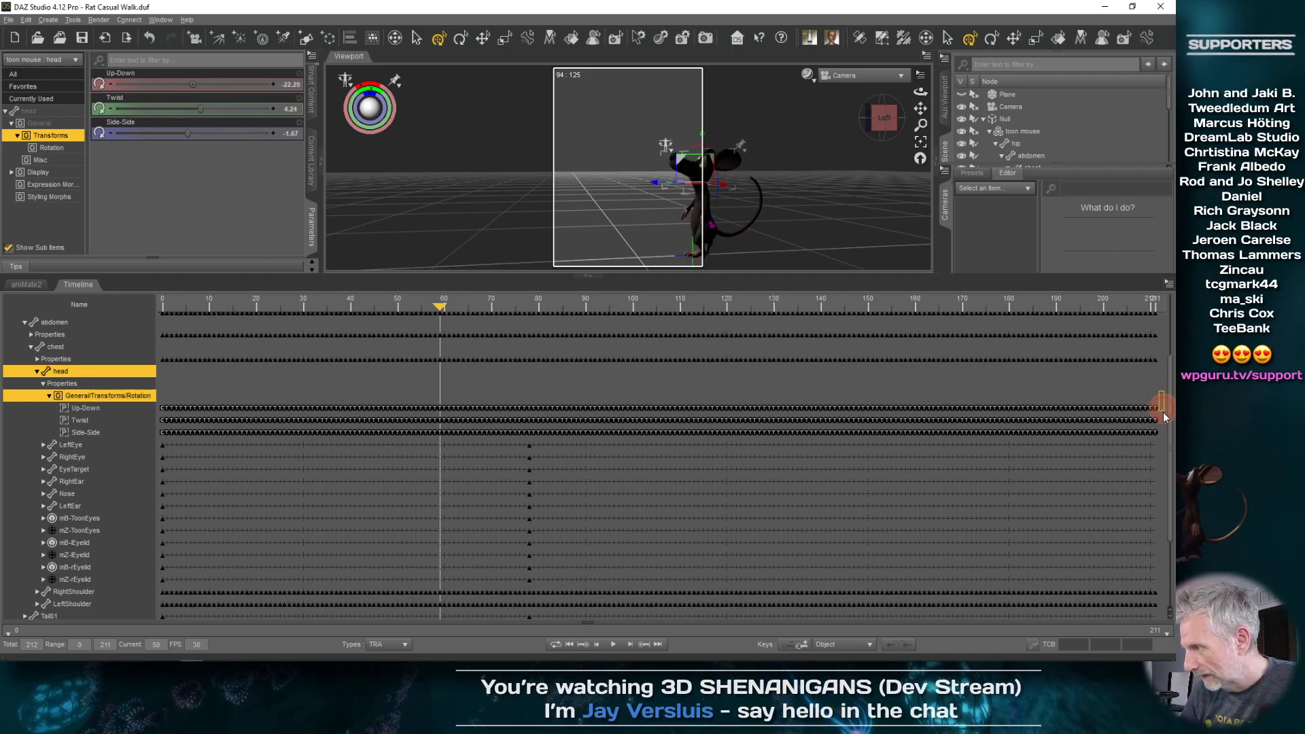
pyautogui.moveTo(1076, 448); pyautogui.dragTo(145, 439)
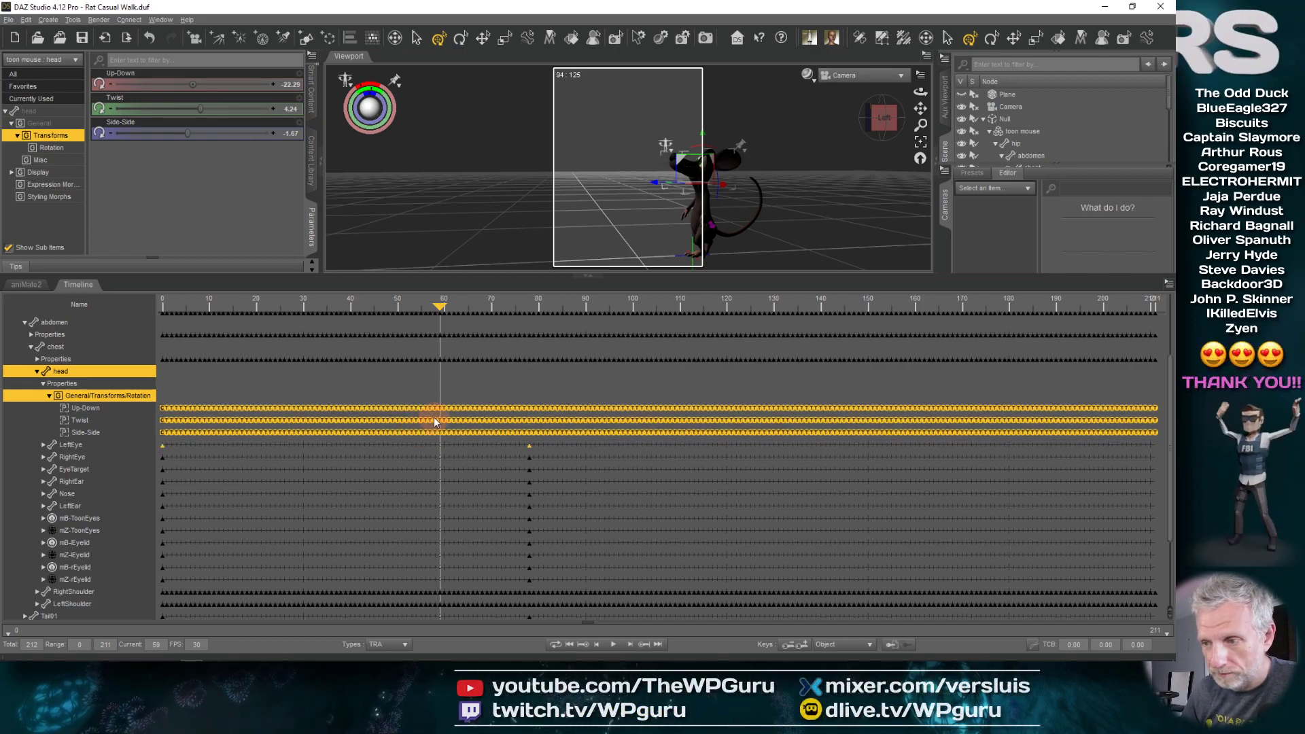
pyautogui.click(556, 378)
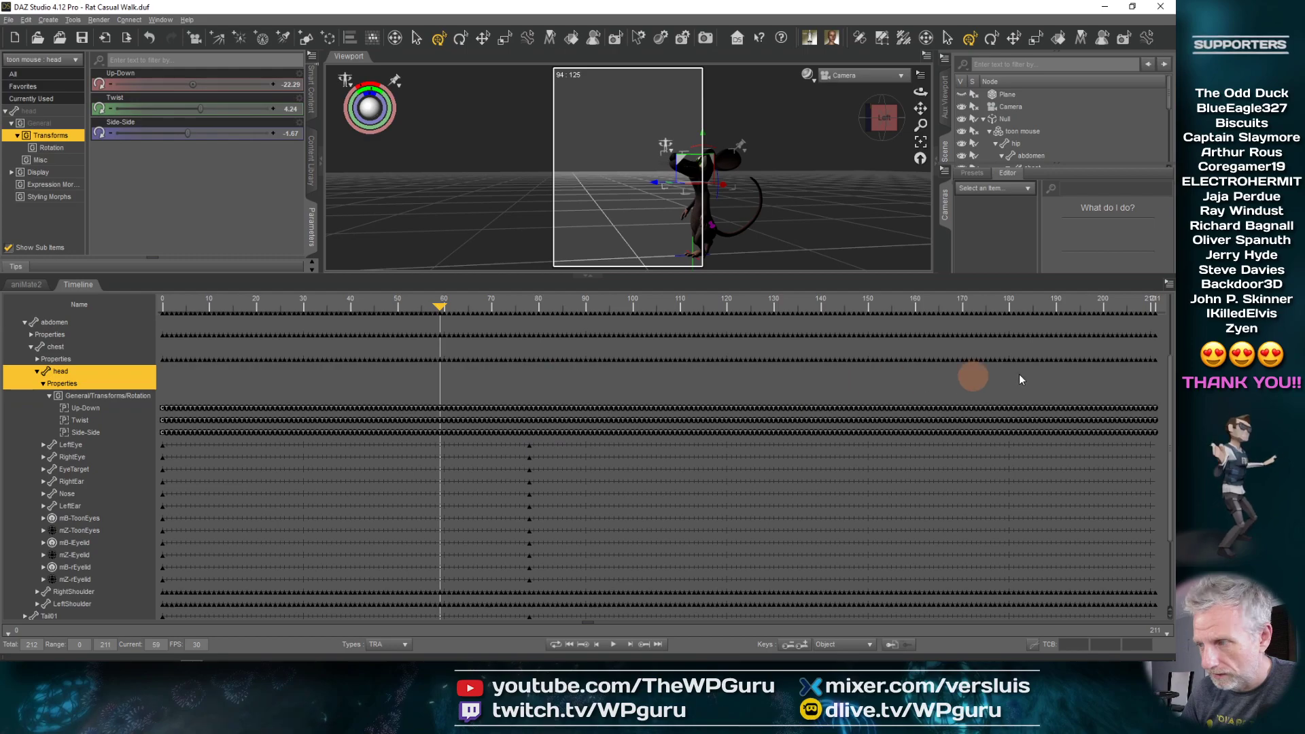
pyautogui.moveTo(1147, 369); pyautogui.dragTo(911, 432)
pyautogui.hotkey('ctrl', 'z')
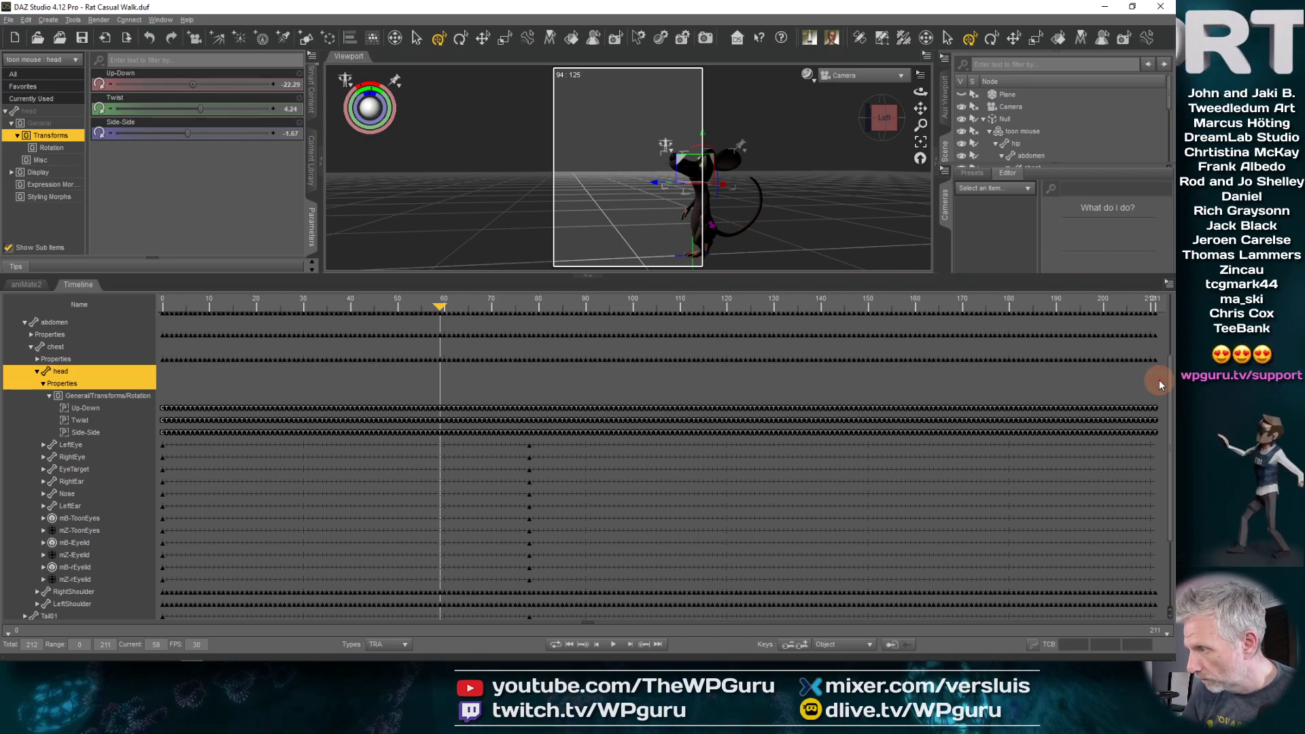
pyautogui.moveTo(1158, 381); pyautogui.dragTo(140, 435)
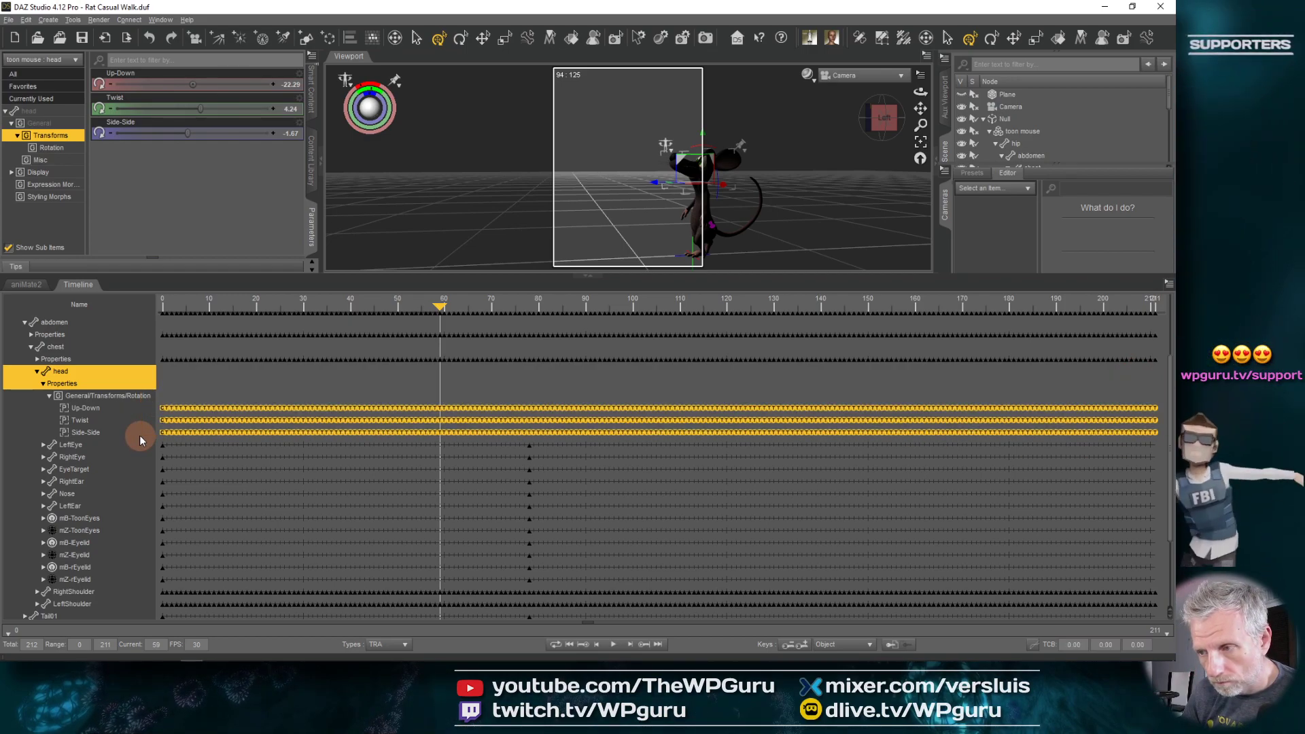
pyautogui.rightClick(250, 409)
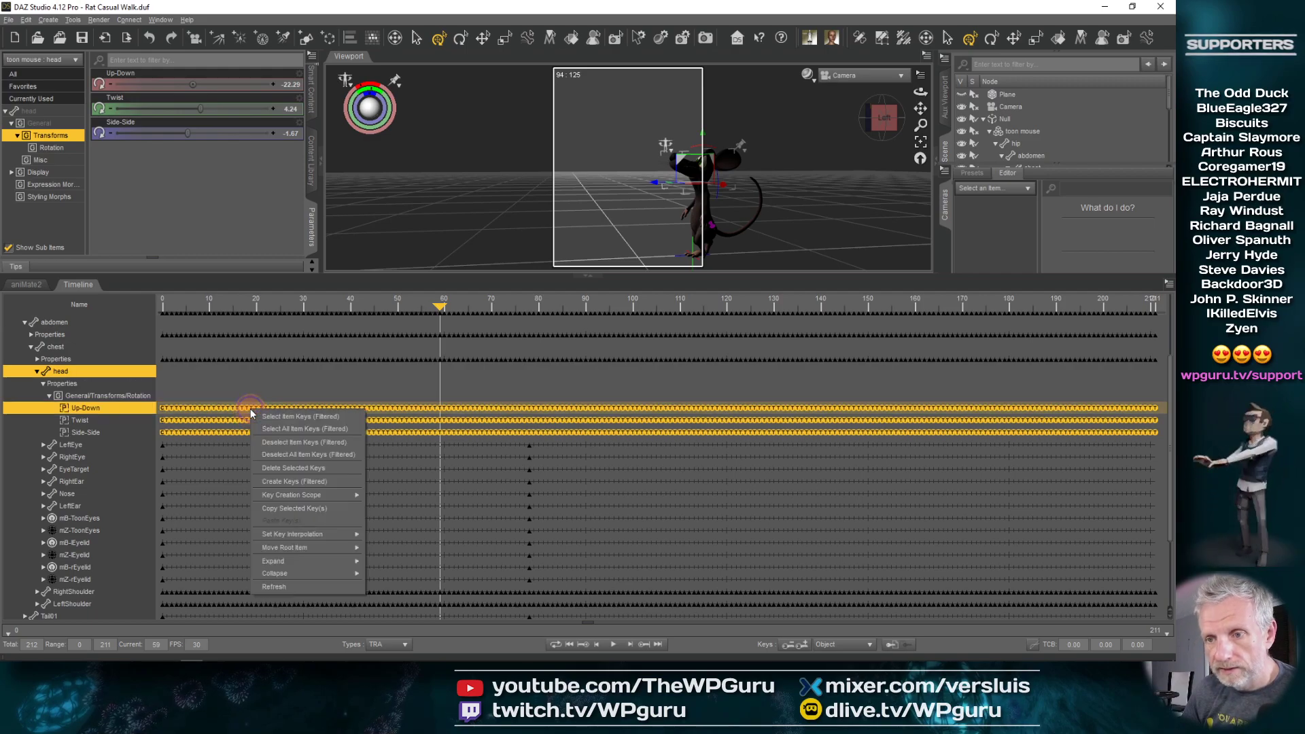
pyautogui.click(335, 468)
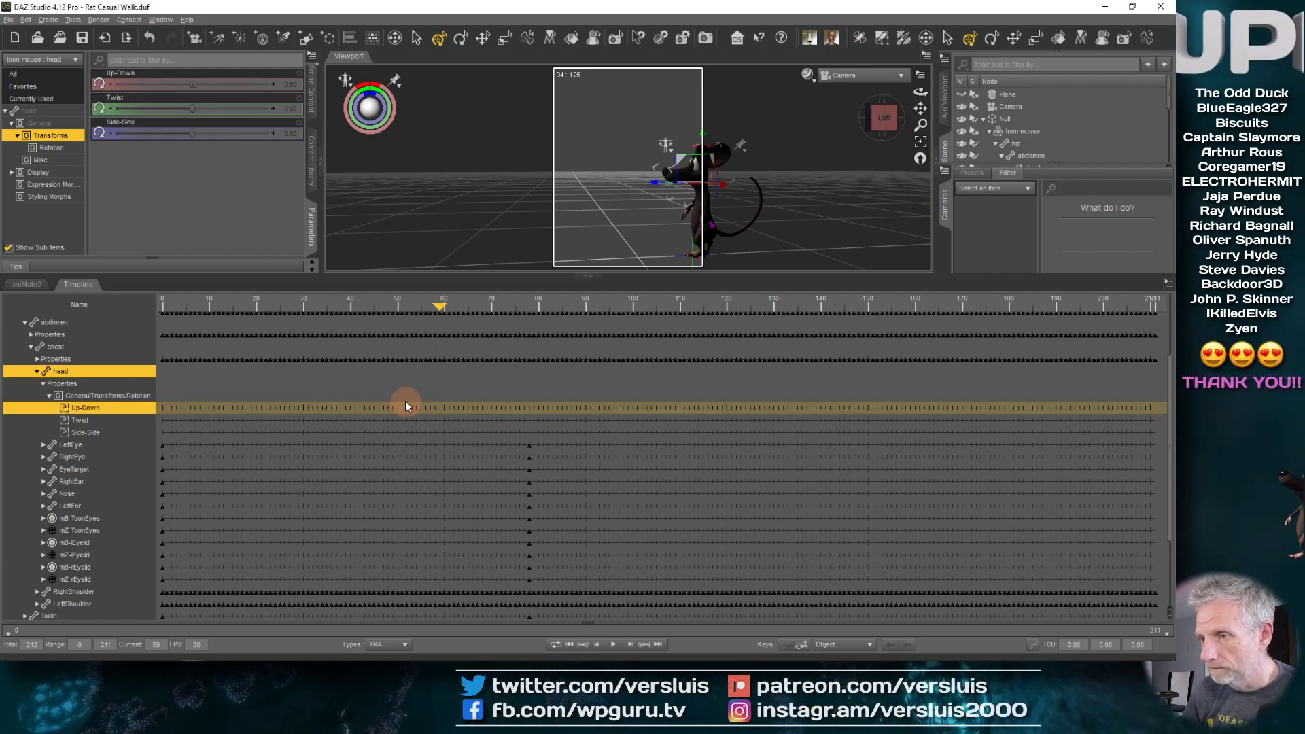
pyautogui.moveTo(410, 311); pyautogui.dragTo(641, 353)
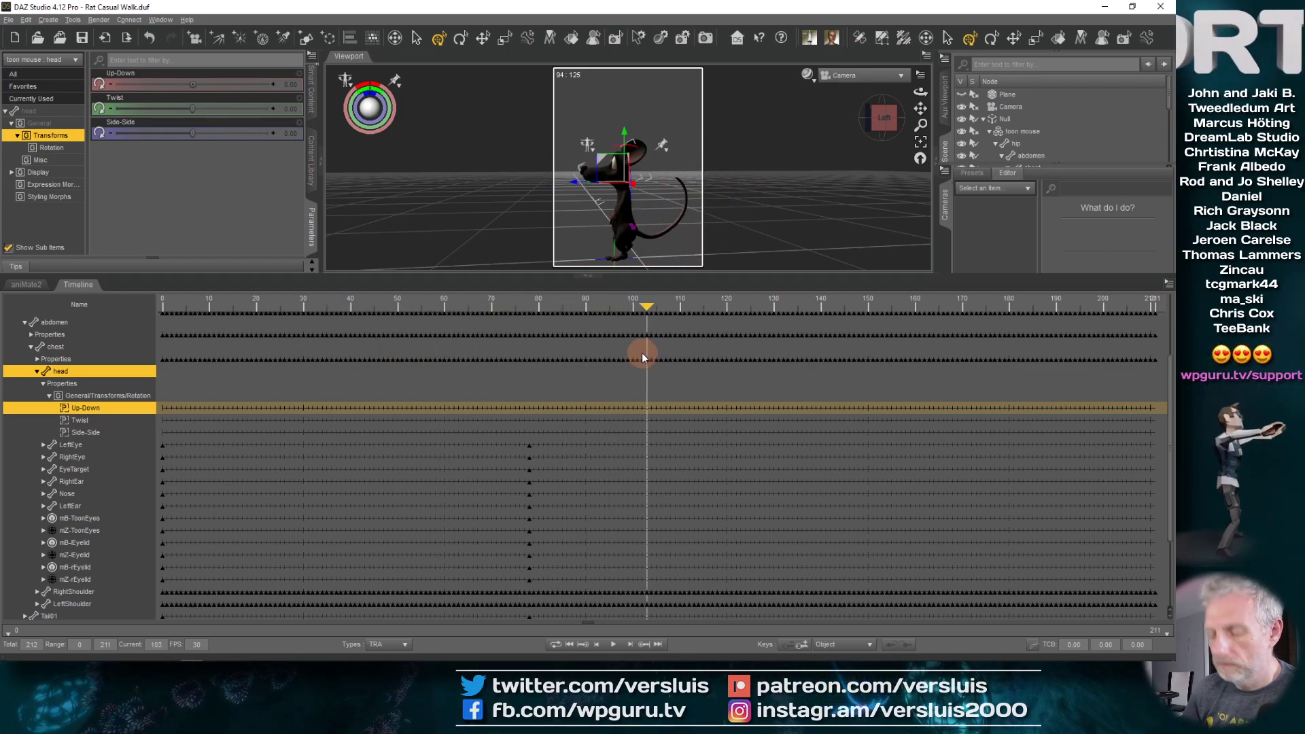
pyautogui.hotkey('ctrl', 'z')
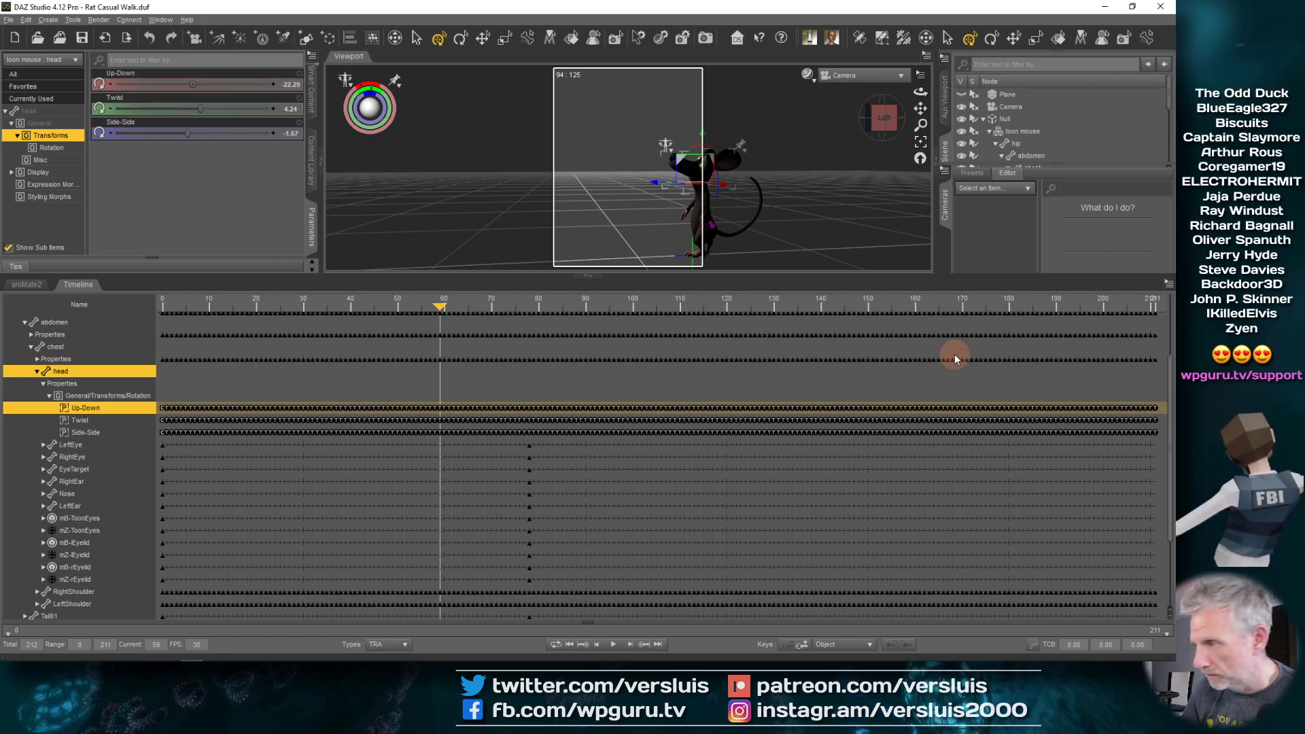
# - Delete the head's Up-Down, Twist and Side-Side keys across the walk, keeping only those at the very start
pyautogui.click(1135, 384)
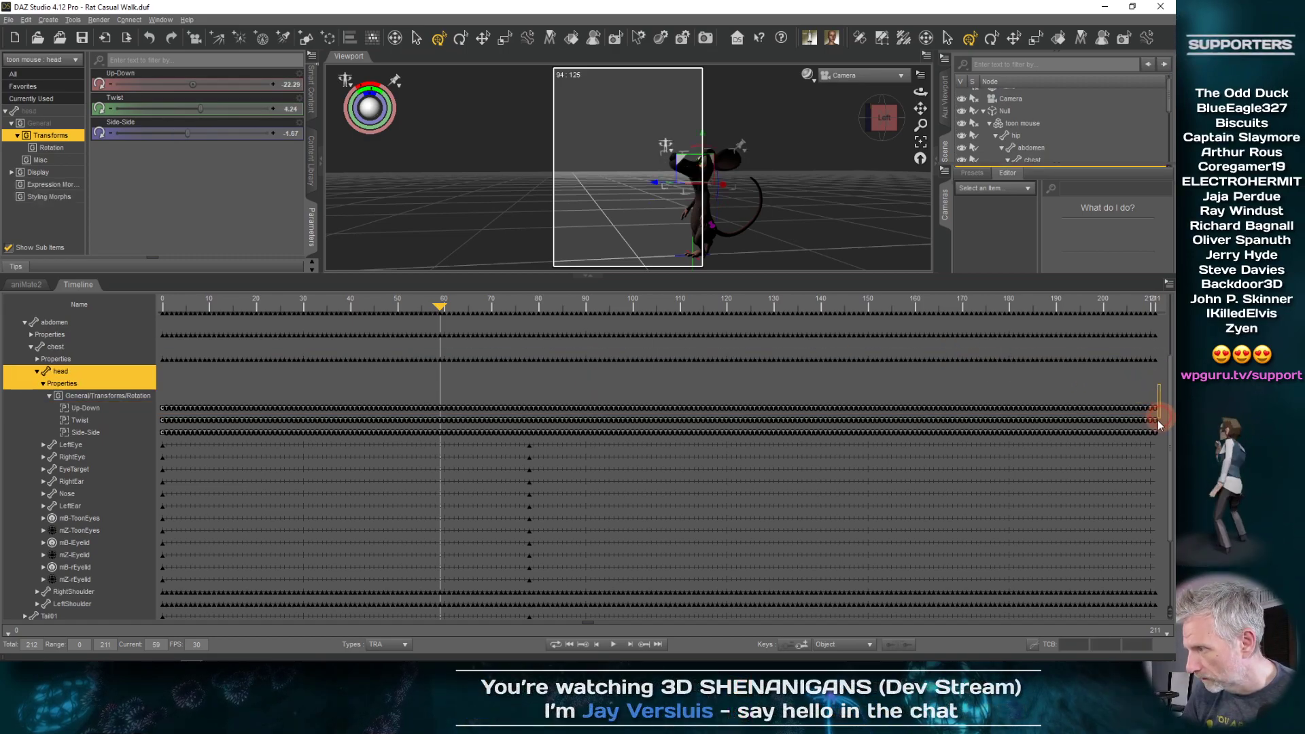
pyautogui.moveTo(1157, 385); pyautogui.dragTo(169, 435)
pyautogui.rightClick(348, 408)
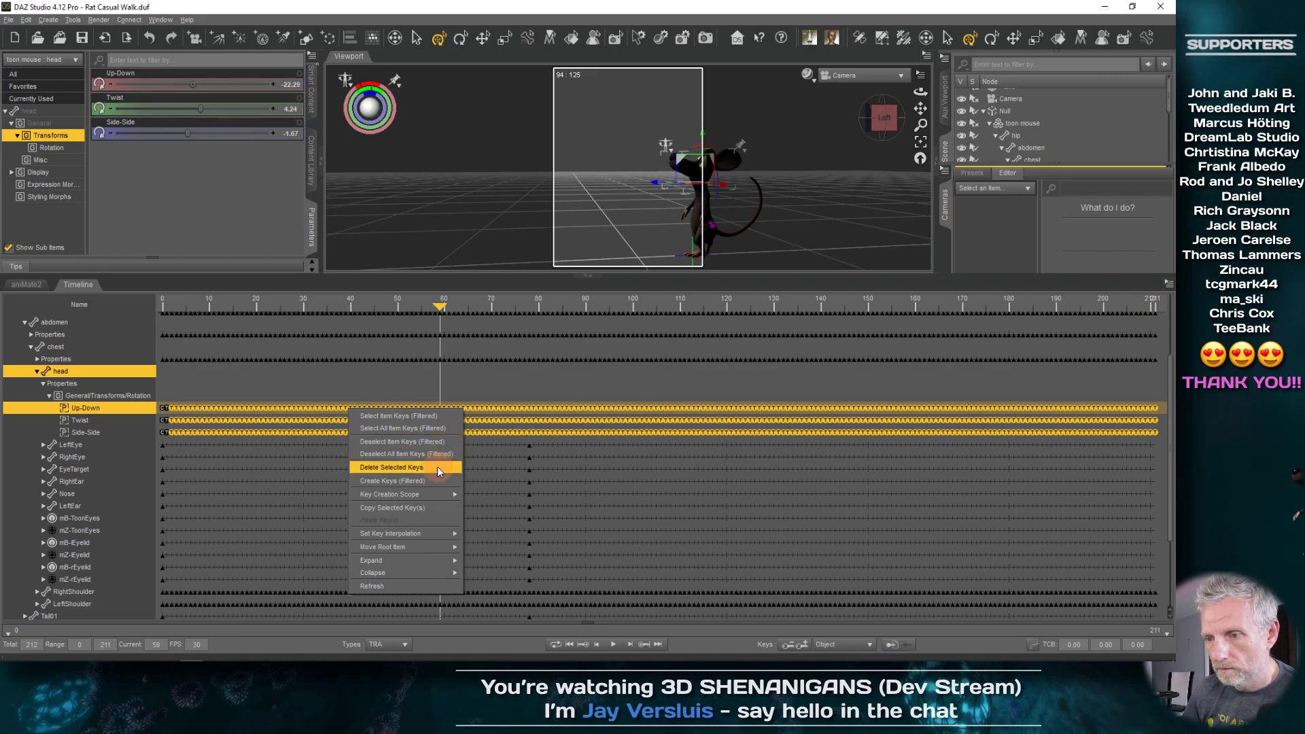
pyautogui.click(438, 467)
pyautogui.moveTo(442, 309); pyautogui.dragTo(317, 390)
pyautogui.moveTo(356, 274); pyautogui.dragTo(329, 455)
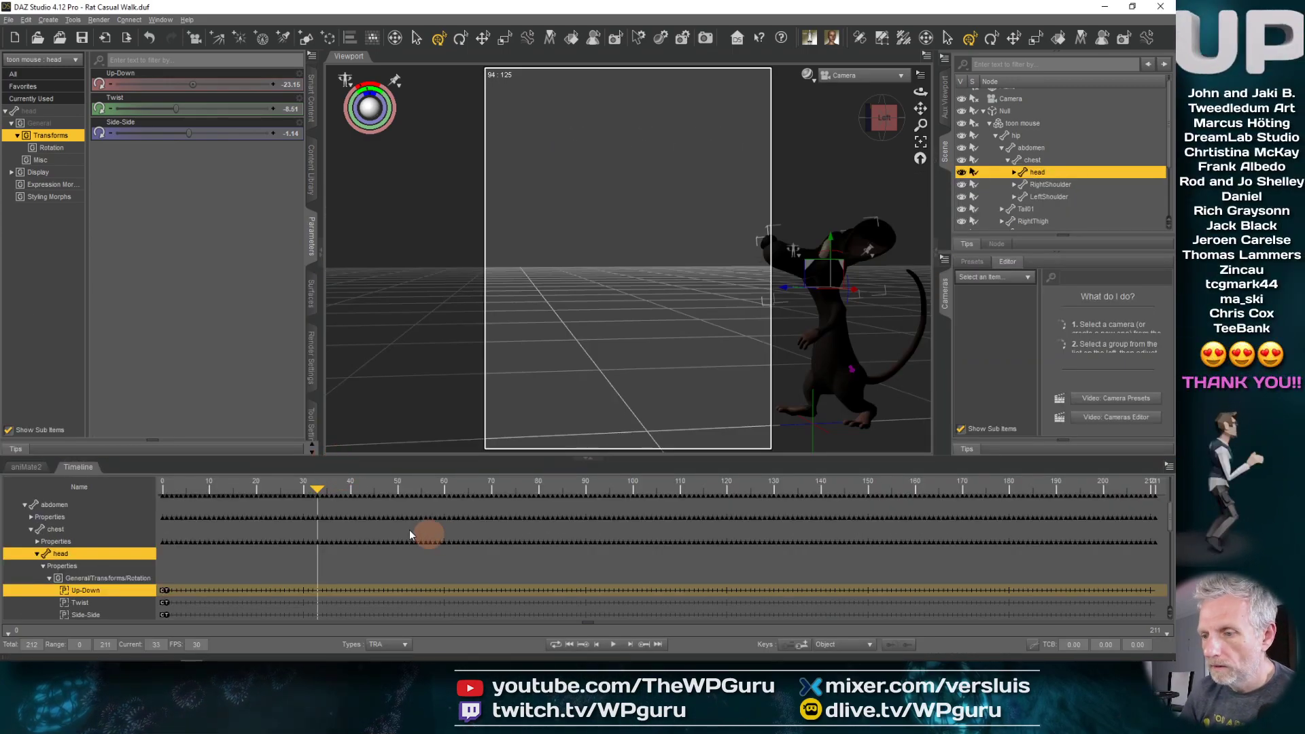
# - Create rotation keys for the mouse's head at frames 70 and 115
pyautogui.moveTo(325, 491); pyautogui.dragTo(489, 495)
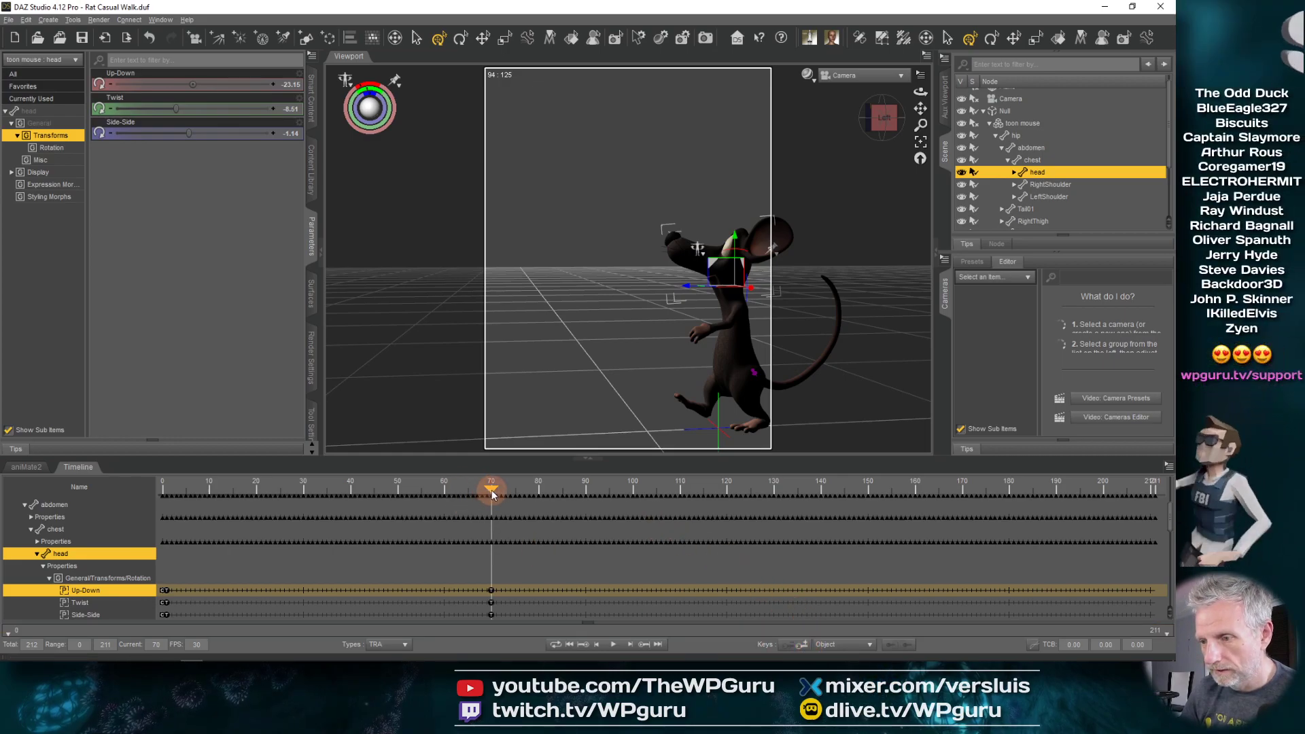
pyautogui.moveTo(492, 494); pyautogui.dragTo(538, 497)
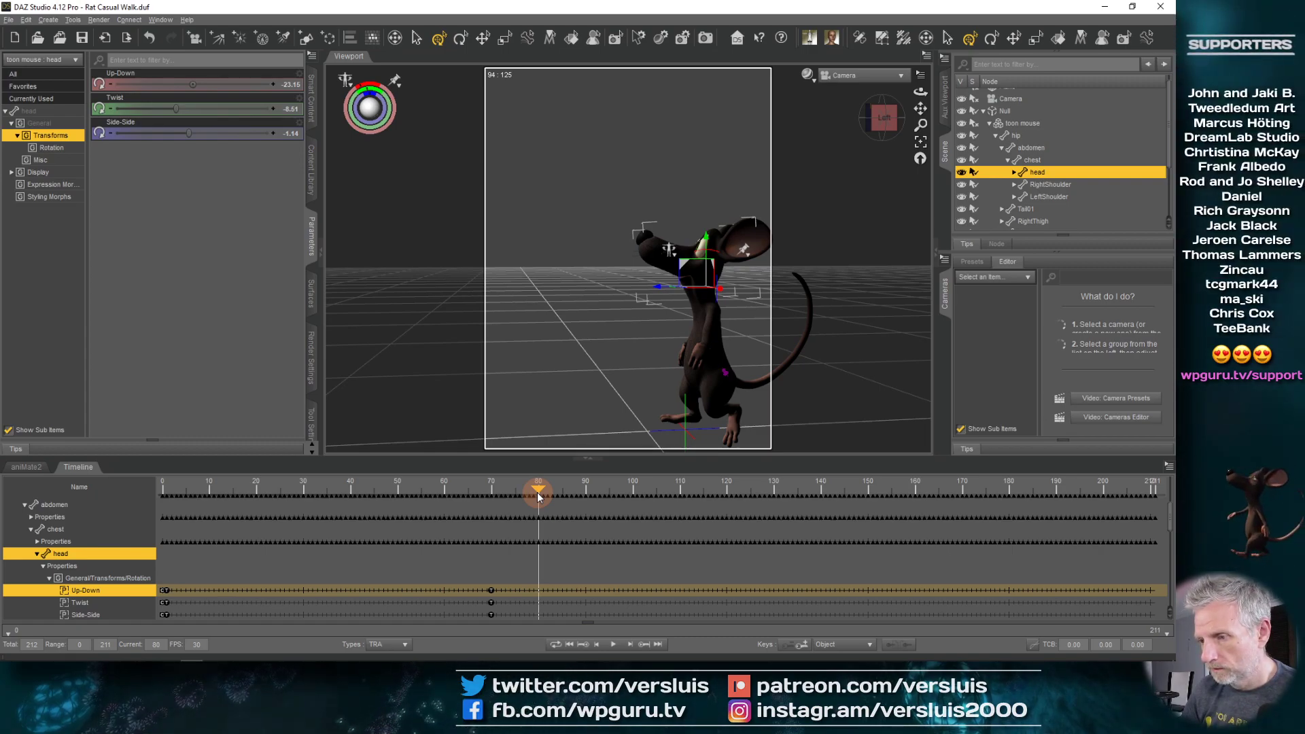
pyautogui.moveTo(546, 497); pyautogui.dragTo(700, 500)
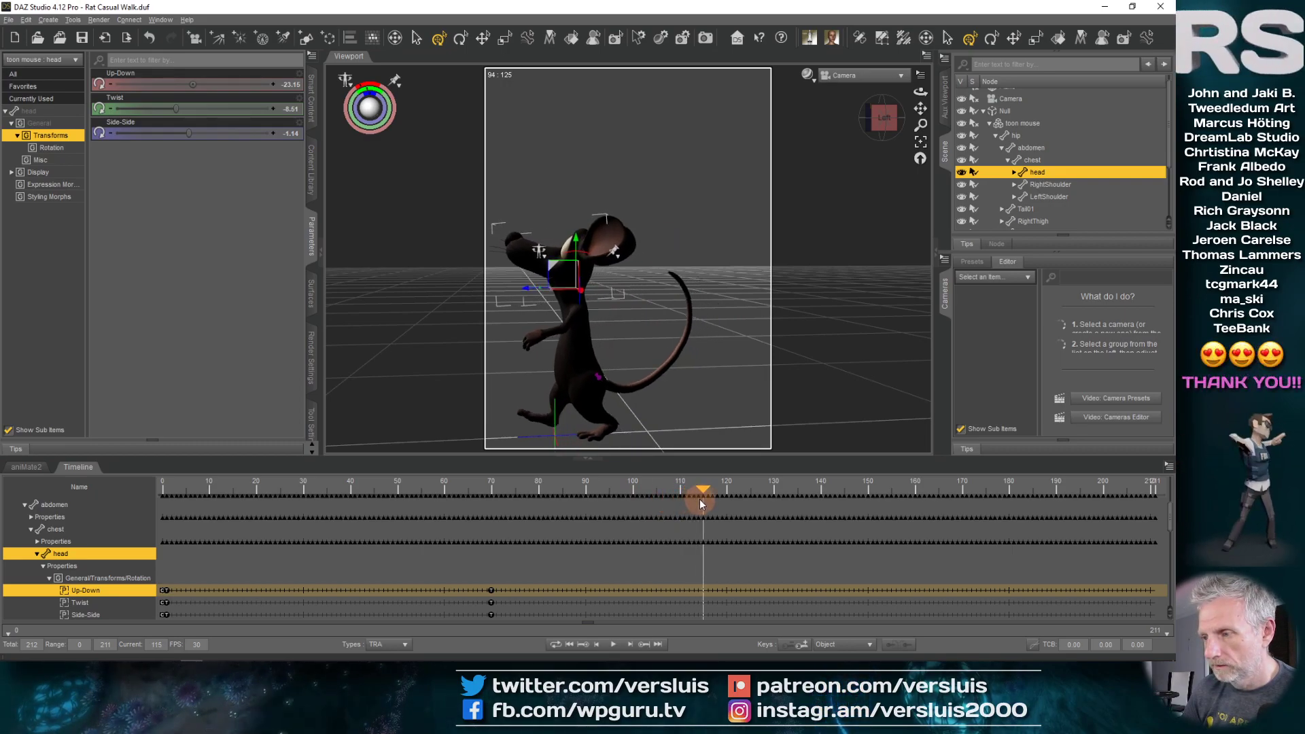
pyautogui.click(803, 645)
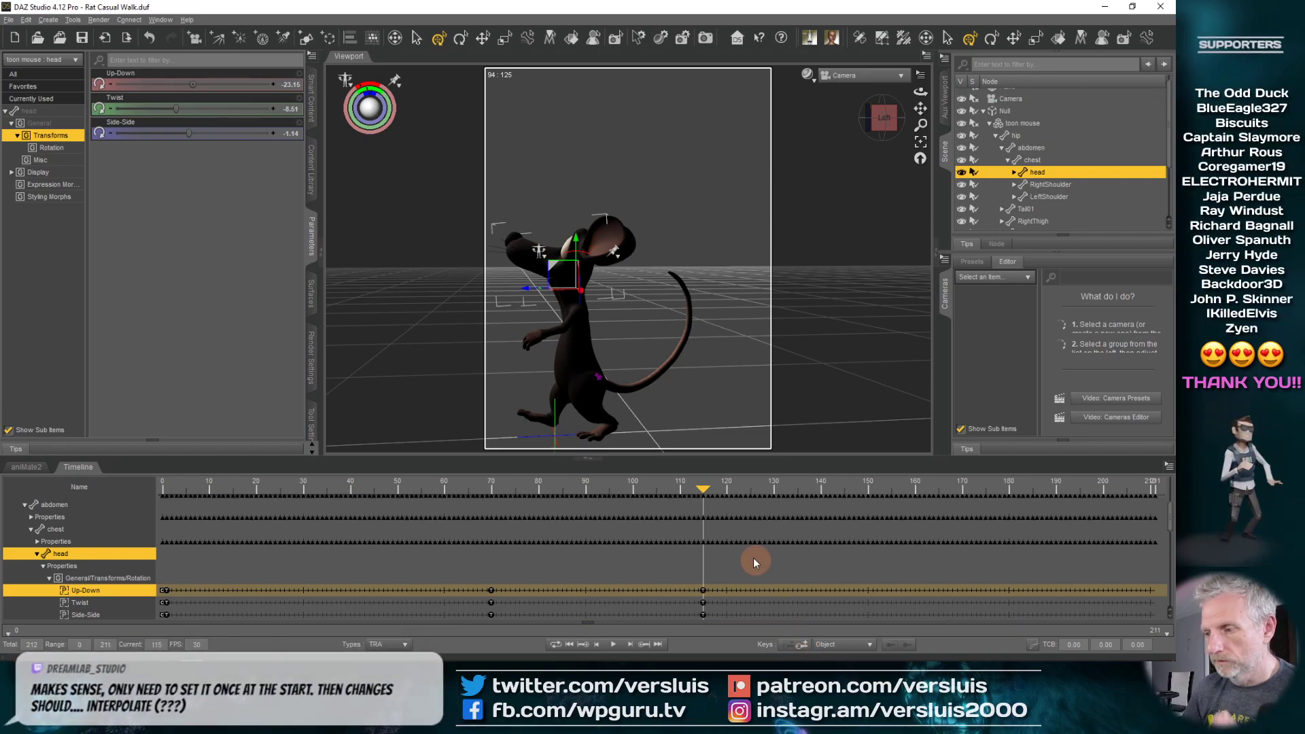
# - Rotate the head toward the camera at frame 80, with Up-Down about 1.09, Twist about 39.78 and Side-Side about -24.54
pyautogui.moveTo(704, 497); pyautogui.dragTo(535, 497)
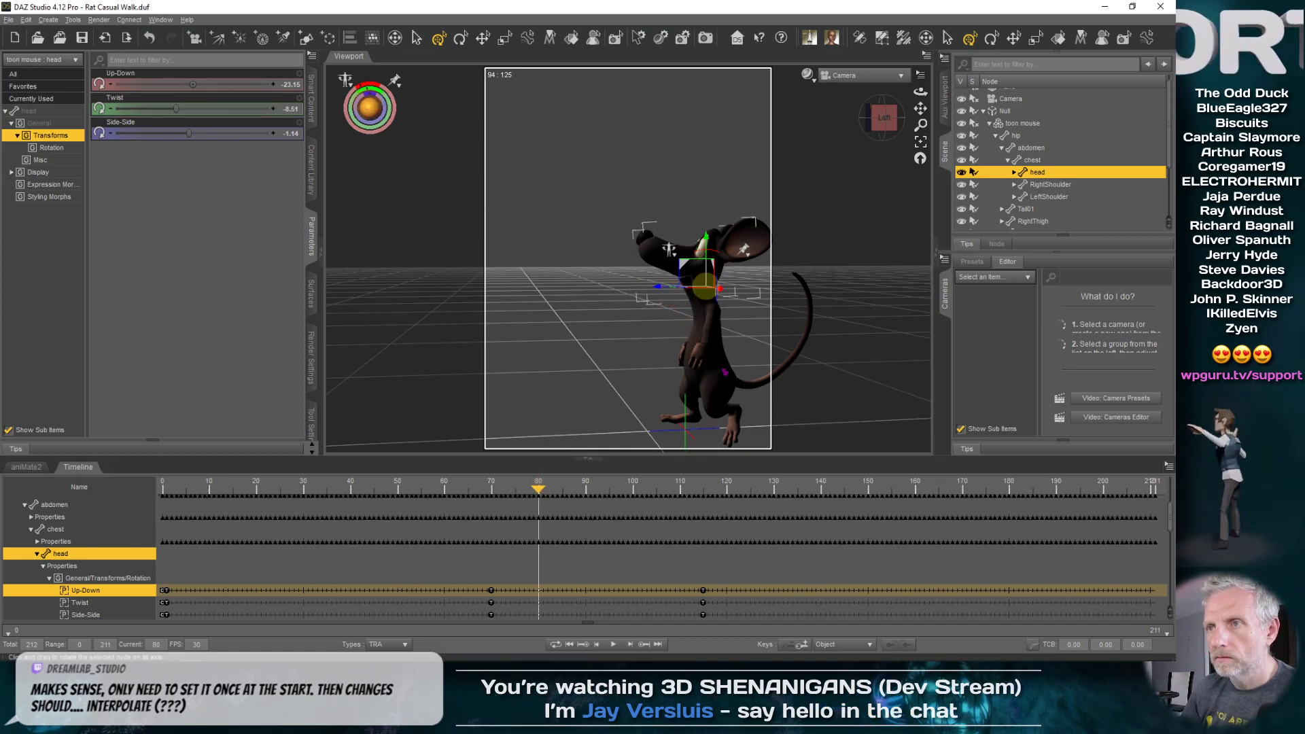
pyautogui.moveTo(369, 106); pyautogui.dragTo(367, 104)
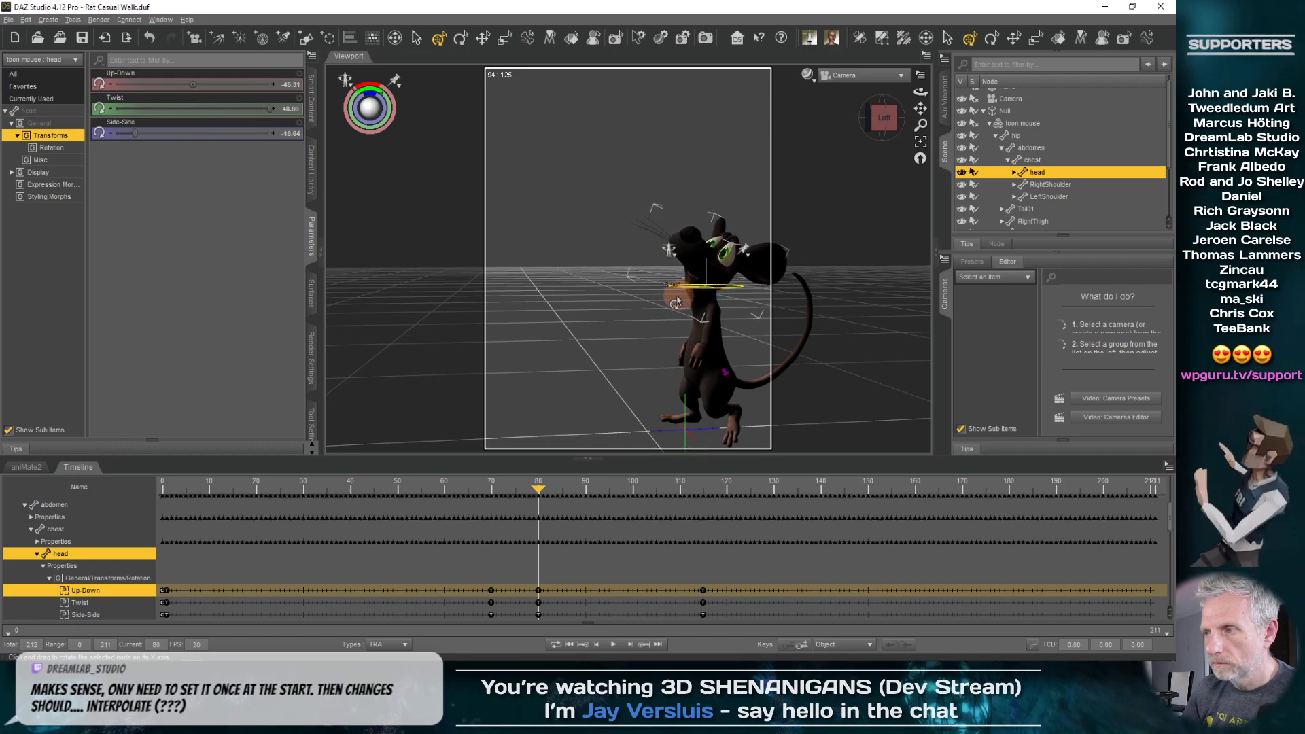
pyautogui.moveTo(671, 309); pyautogui.dragTo(694, 262)
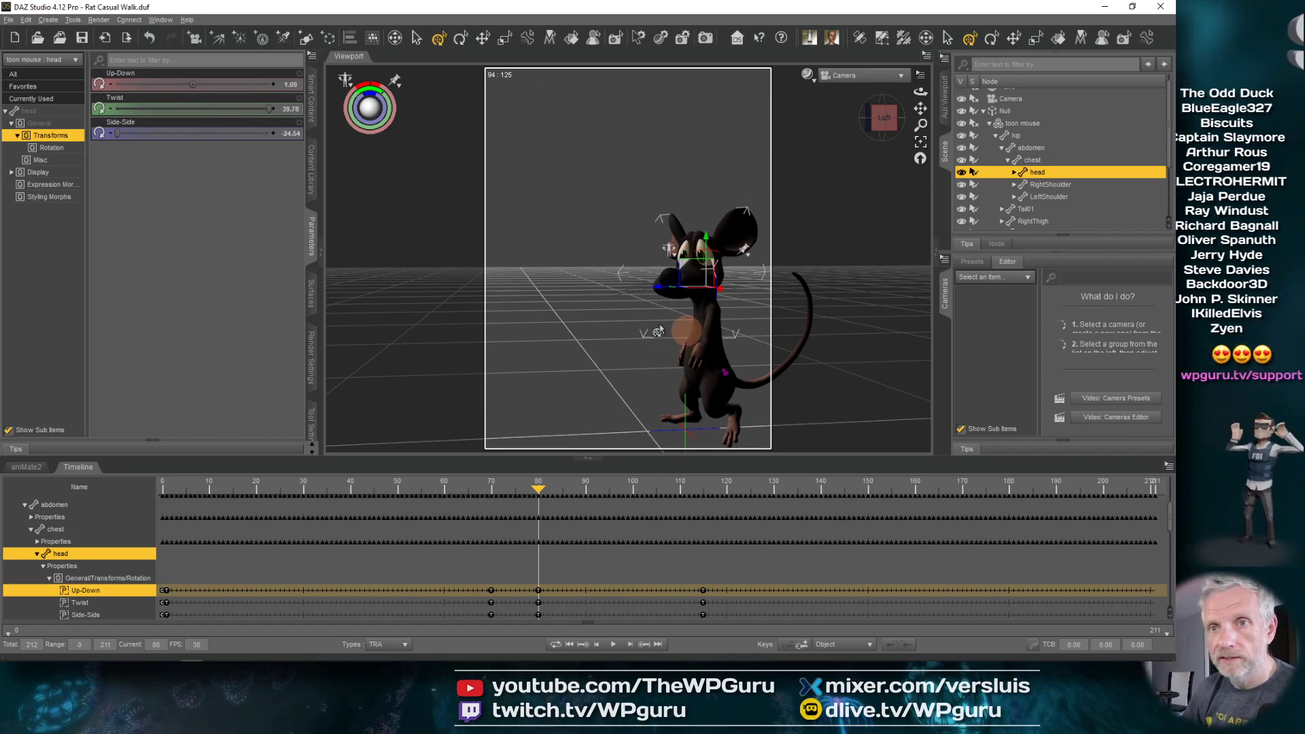
# - Apply the Toon Mouse's Eyes PointAt ON utility from Smart Content to the mouse
pyautogui.click(311, 99)
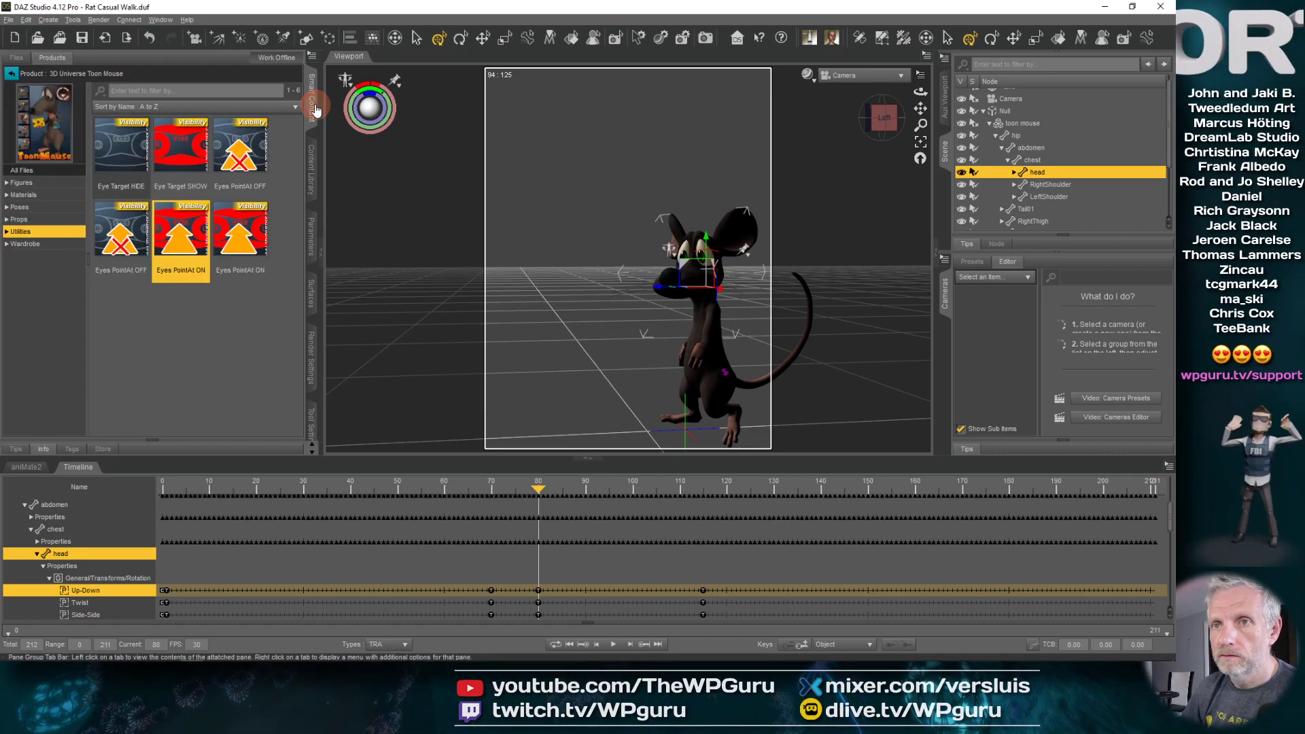
pyautogui.moveTo(131, 245)
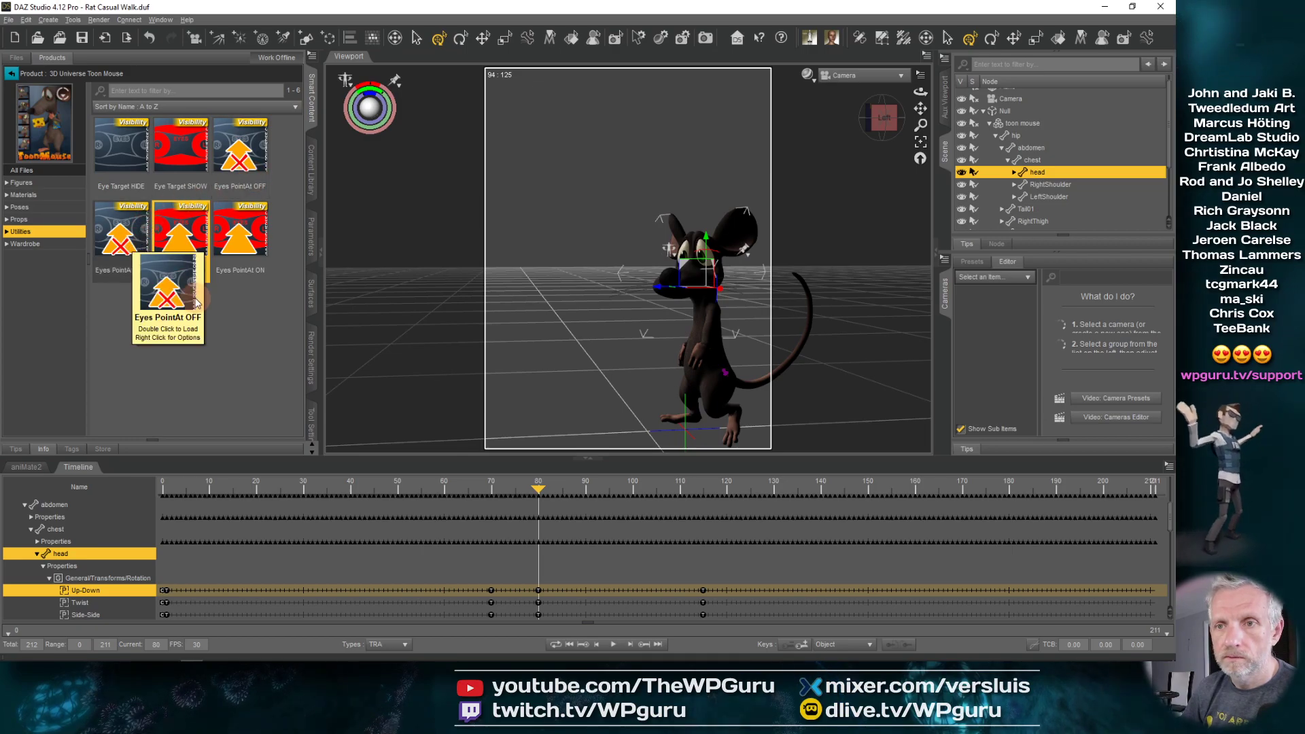
pyautogui.doubleClick(180, 238)
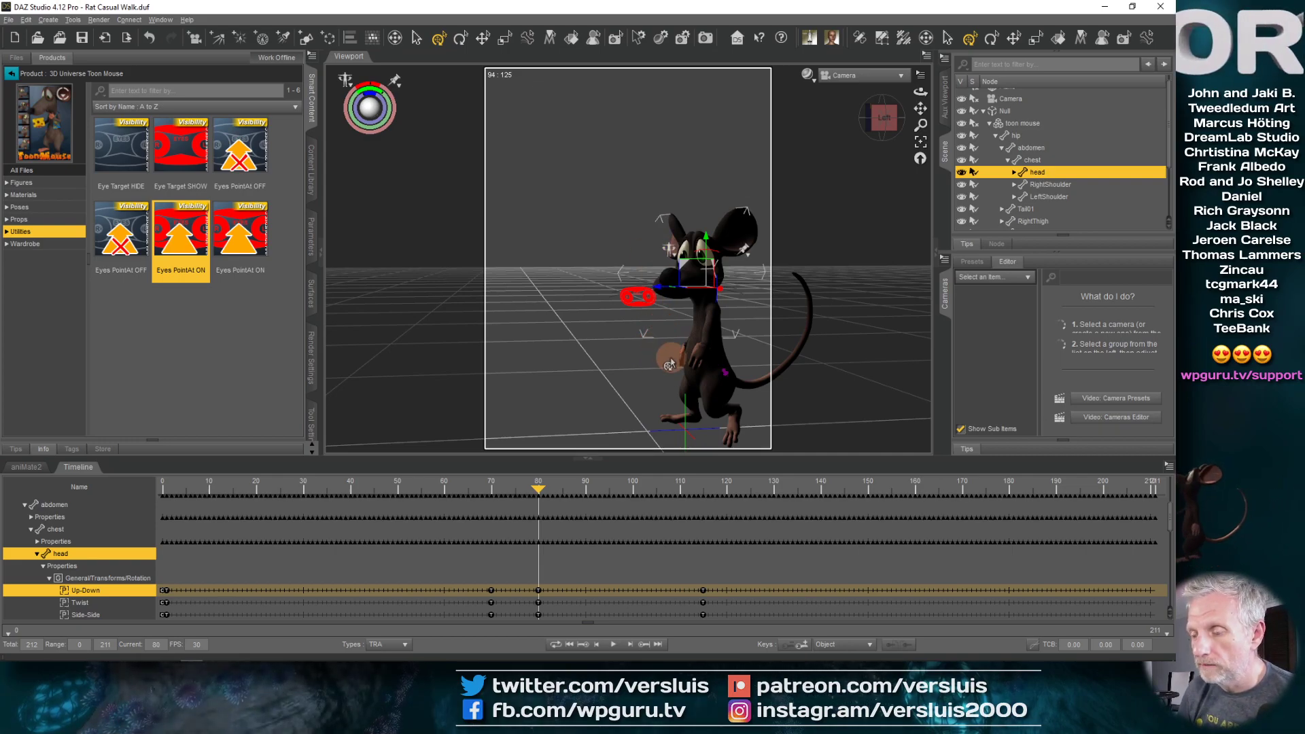
# - Select EyeTarget under the head in the scene hierarchy and rotate it at frame 80 to redirect the mouse's gaze
pyautogui.click(649, 299)
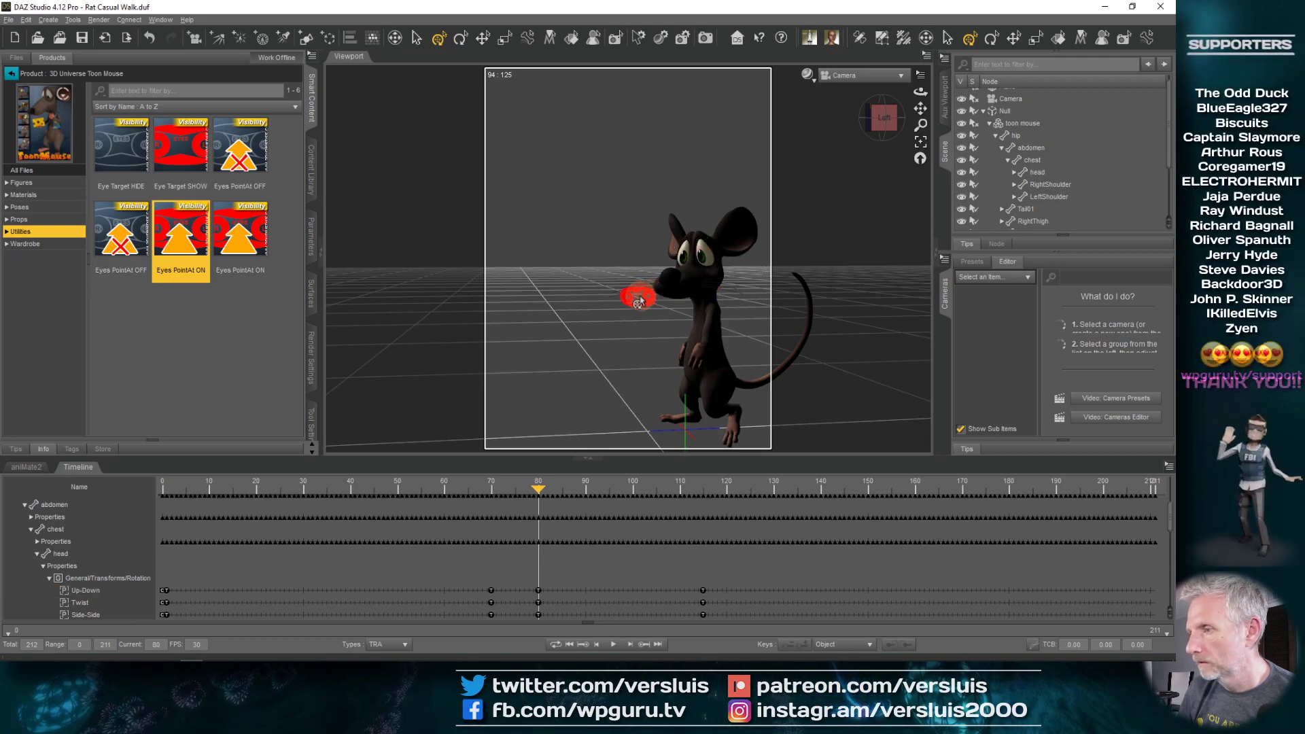
pyautogui.click(985, 112)
pyautogui.click(977, 134)
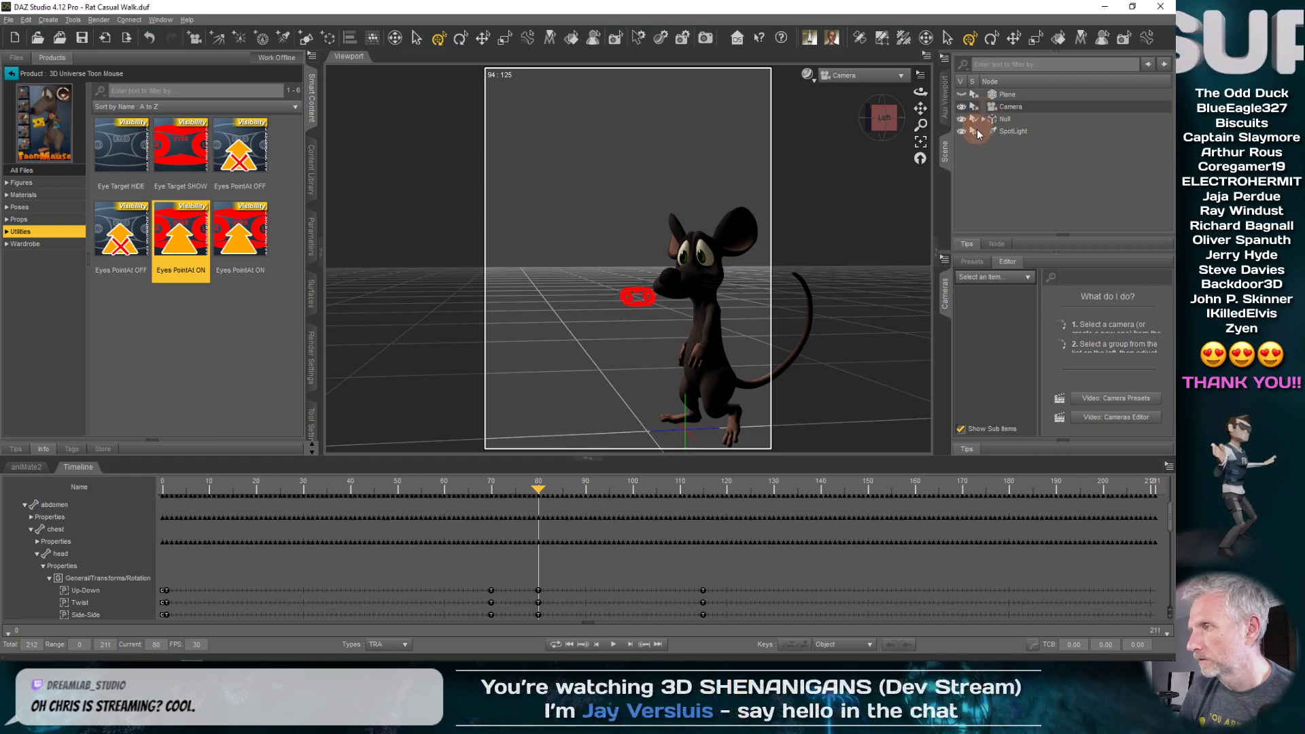
pyautogui.click(983, 119)
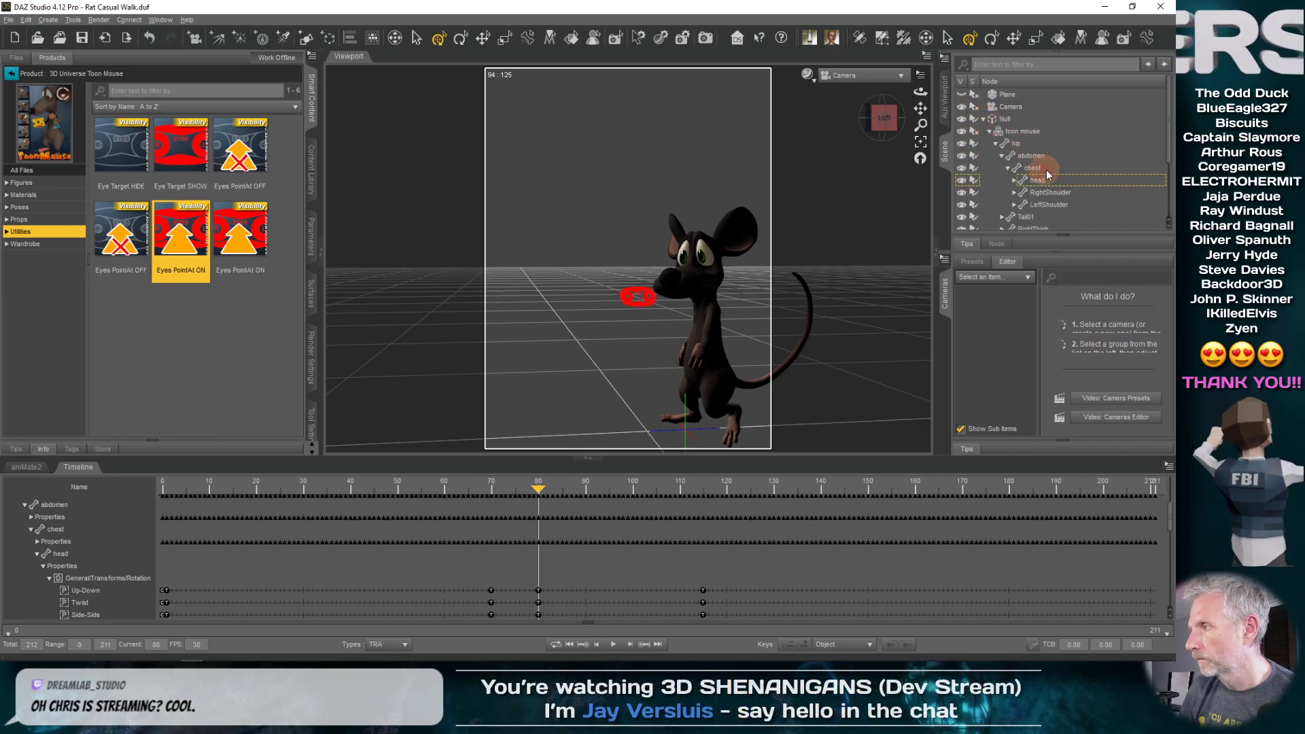
pyautogui.click(1014, 180)
pyautogui.click(1015, 181)
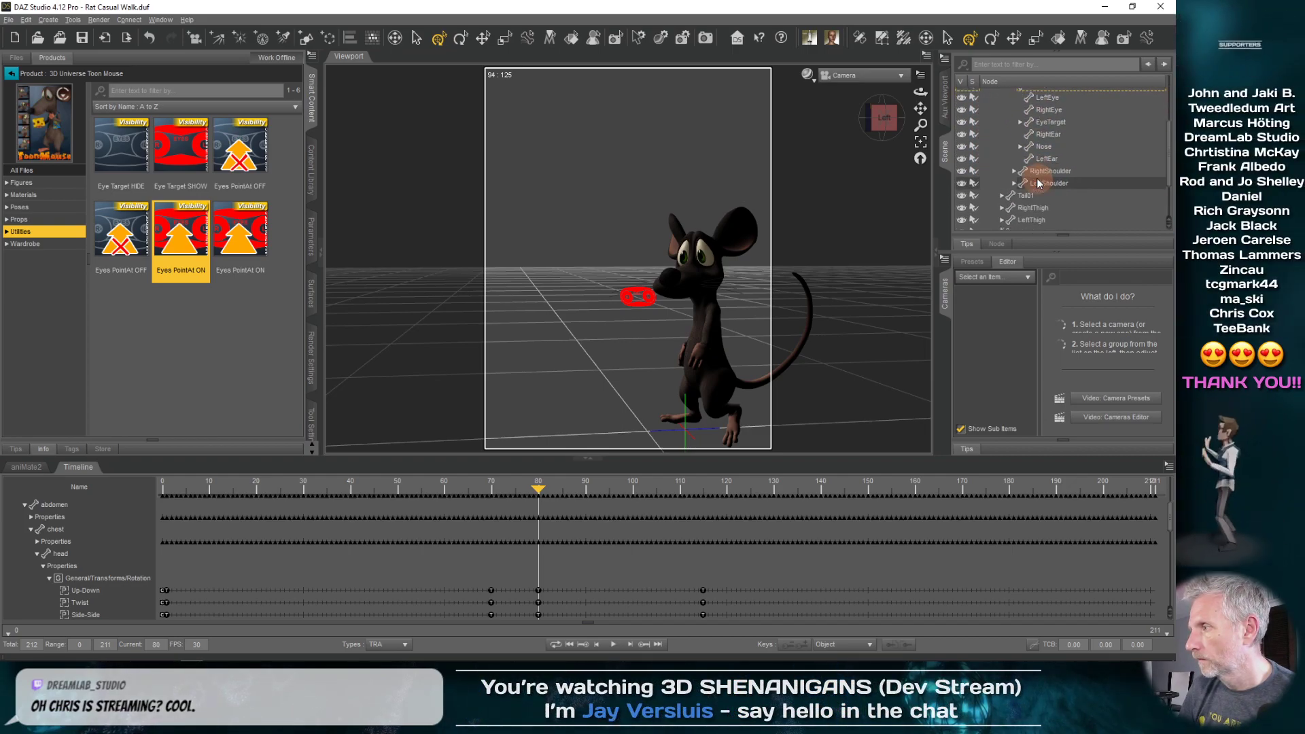
pyautogui.scroll(-3, 1025, 180)
pyautogui.click(1070, 161)
pyautogui.scroll(1, 1070, 163)
pyautogui.click(1066, 149)
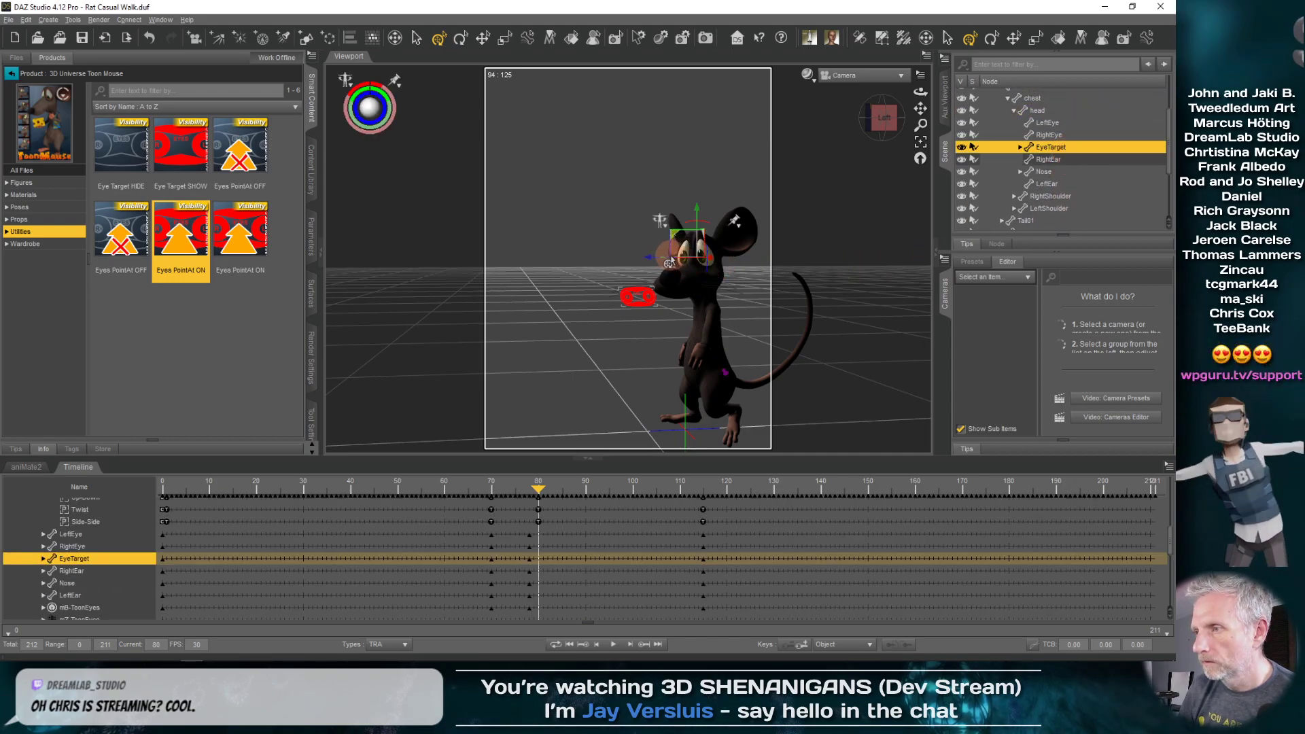
pyautogui.moveTo(670, 263); pyautogui.dragTo(684, 271)
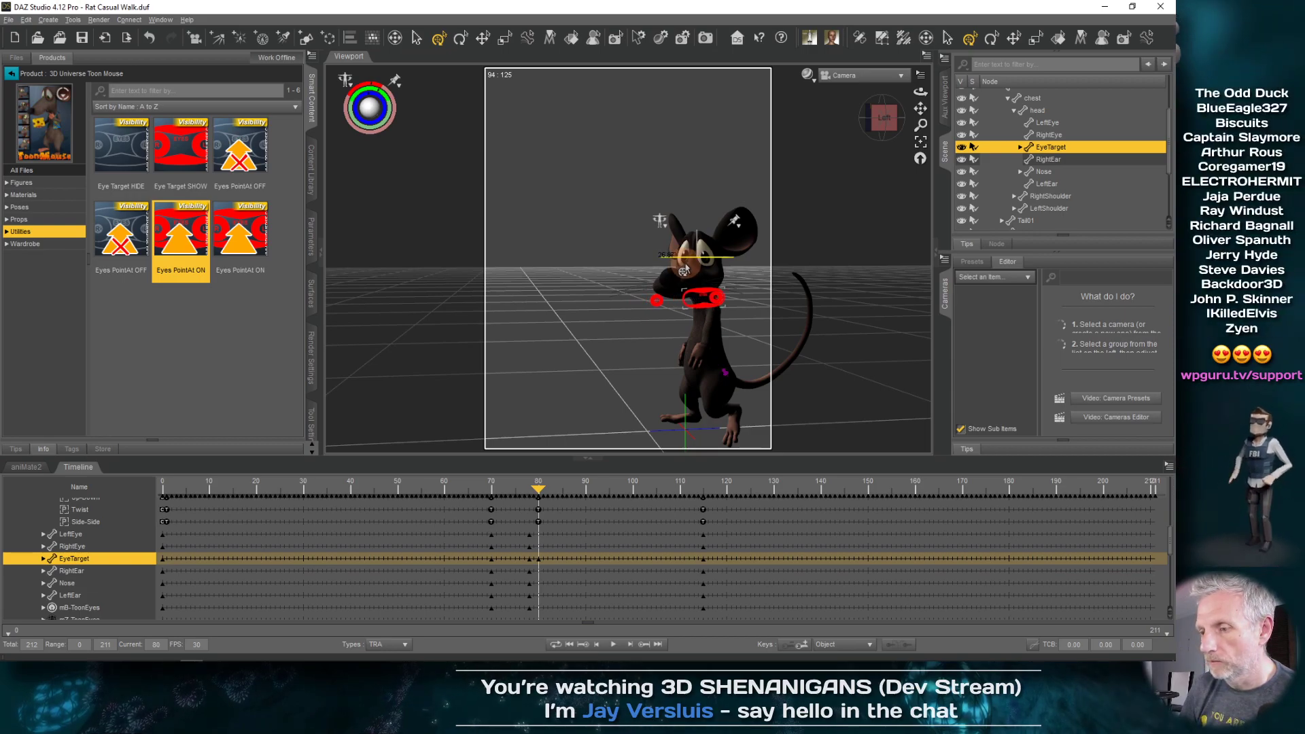
# - Scrub from frame 80 to 108 to check the head and eye motion, and bring the head's rotation keys back into view
pyautogui.click(544, 536)
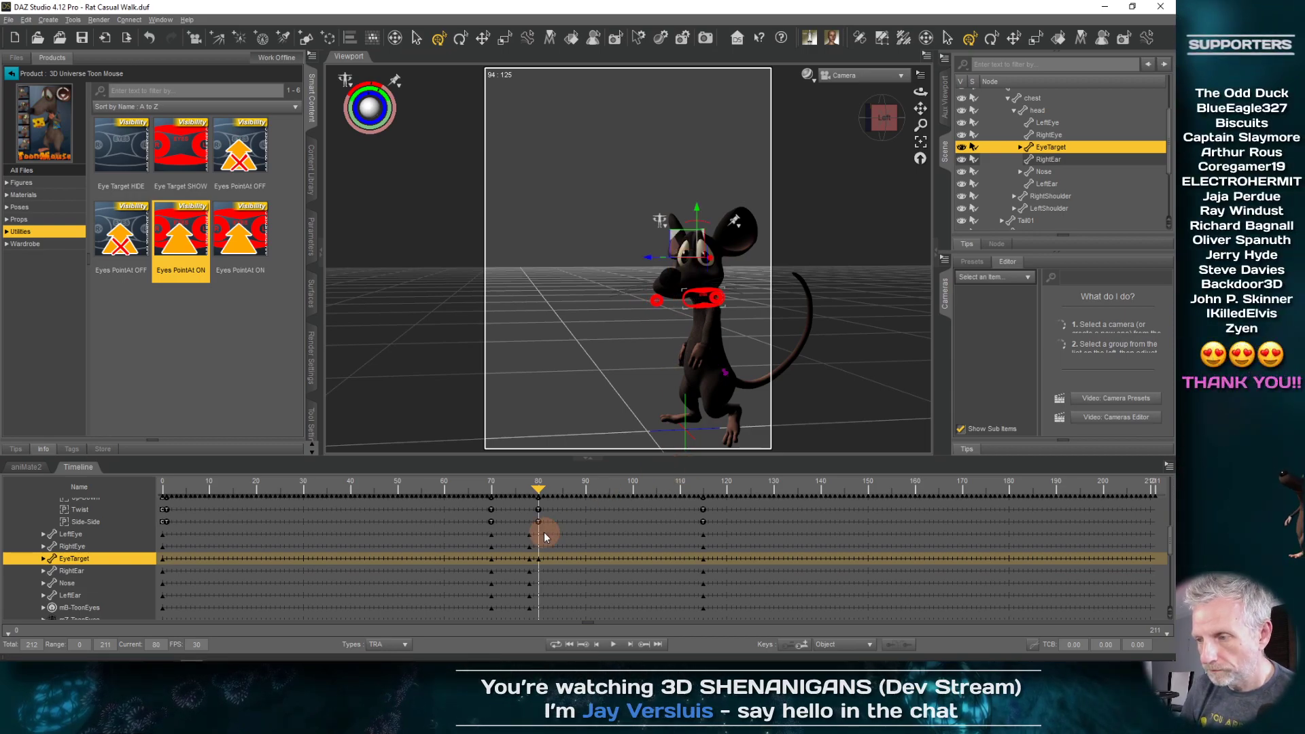
pyautogui.click(537, 491)
pyautogui.moveTo(537, 491); pyautogui.dragTo(667, 530)
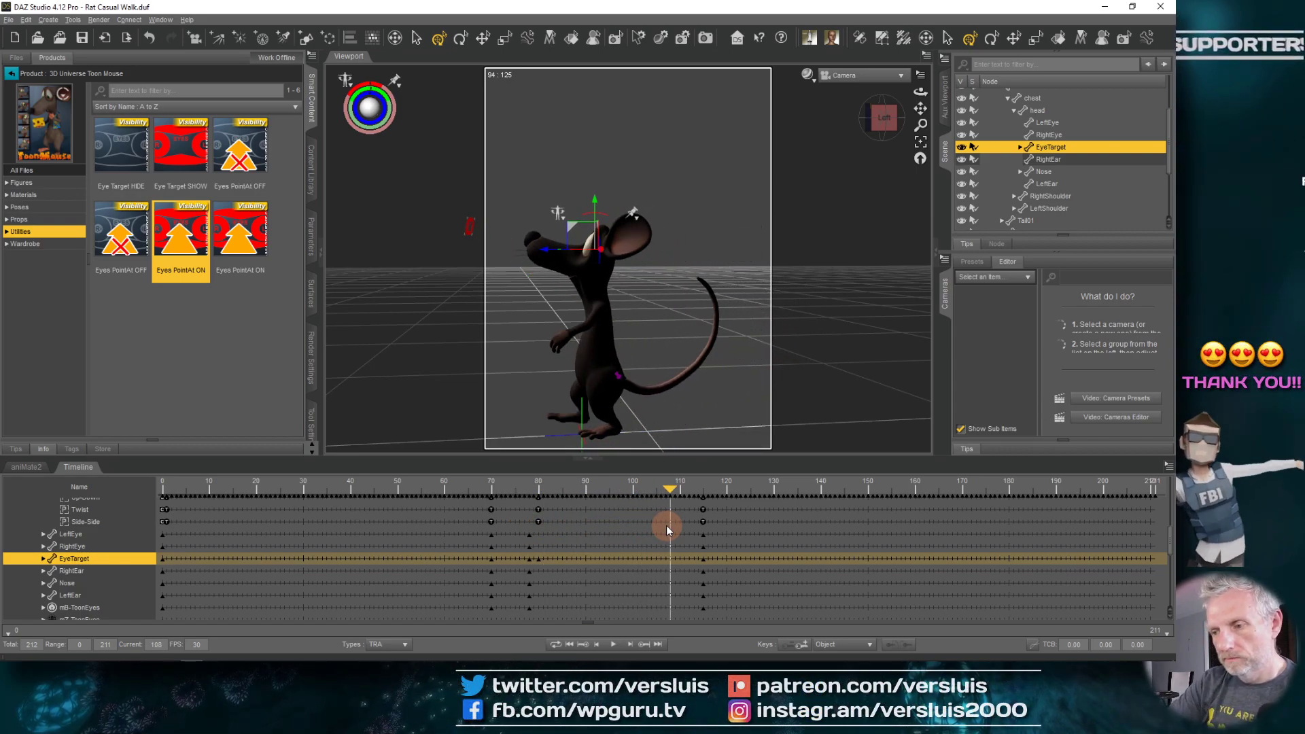
pyautogui.click(561, 511)
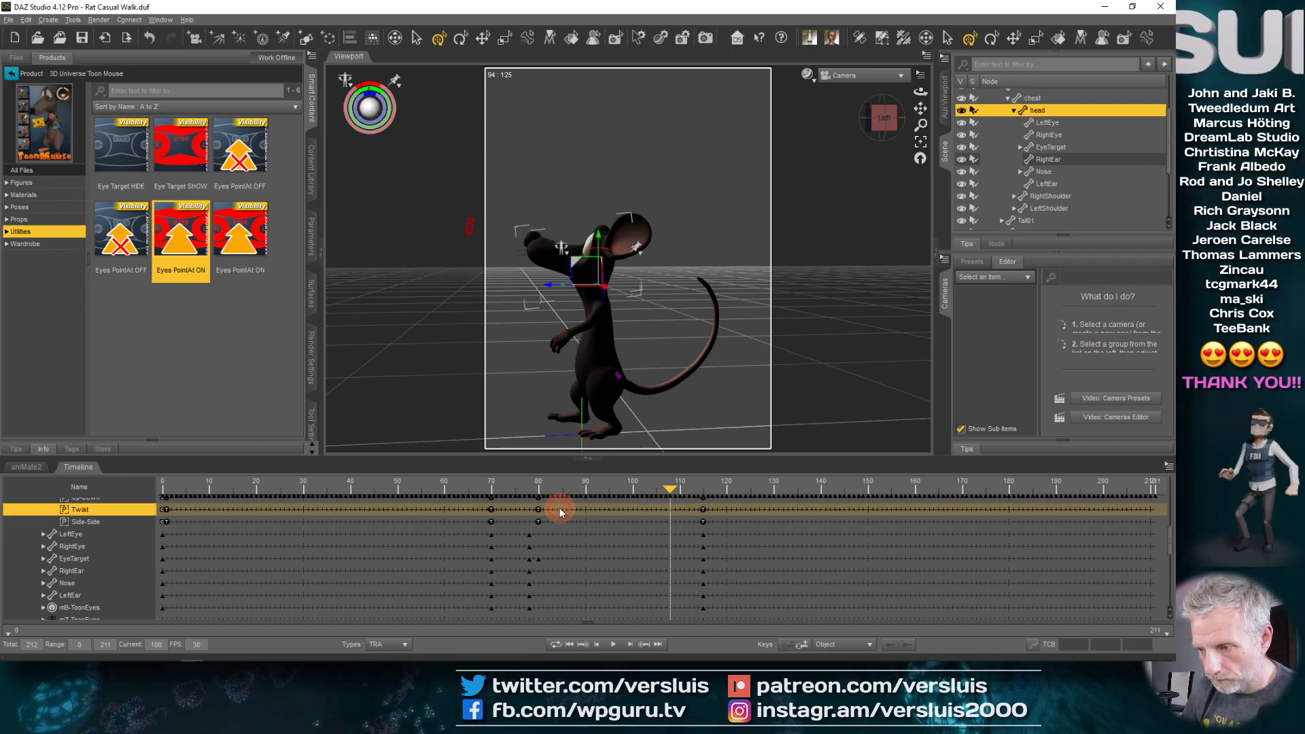
pyautogui.scroll(3, 573, 526)
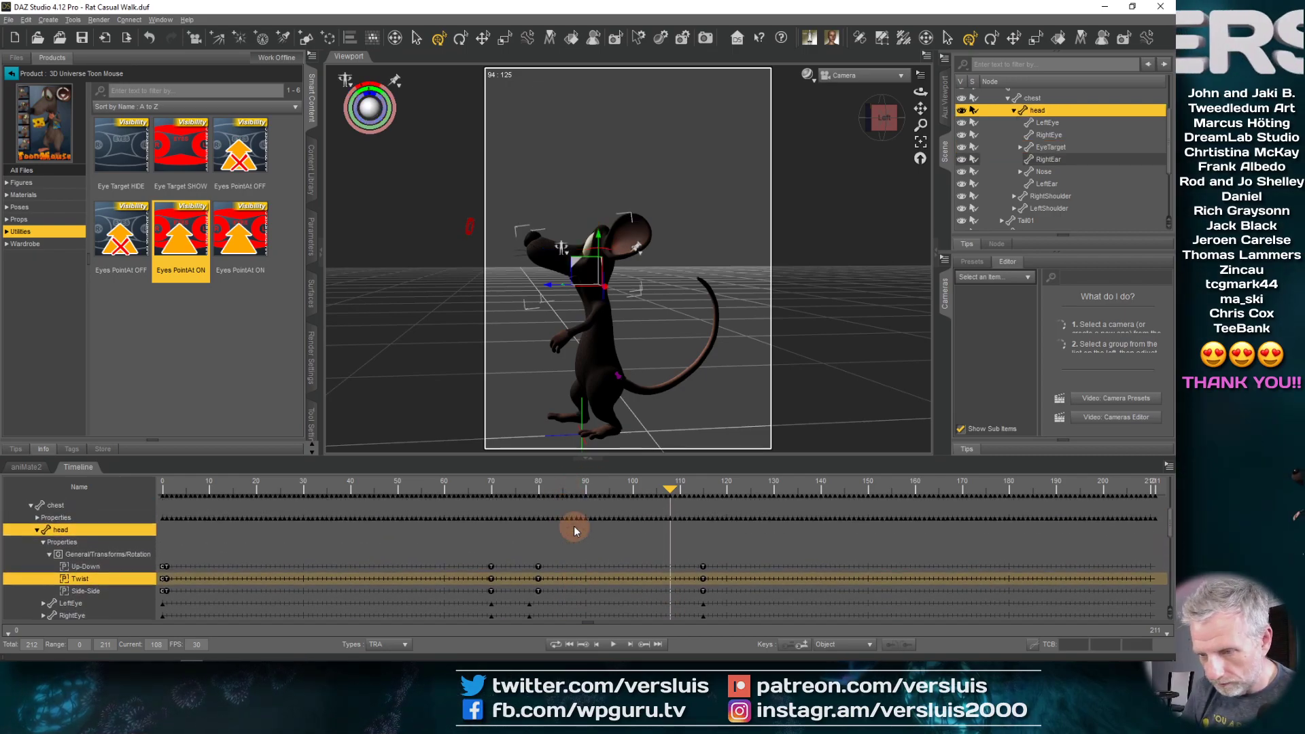
# - Copy the head's Up-Down, Twist and Side-Side rotation keys at frame 80 and paste them at frame 108
pyautogui.moveTo(528, 518); pyautogui.dragTo(551, 561)
pyautogui.rightClick(540, 558)
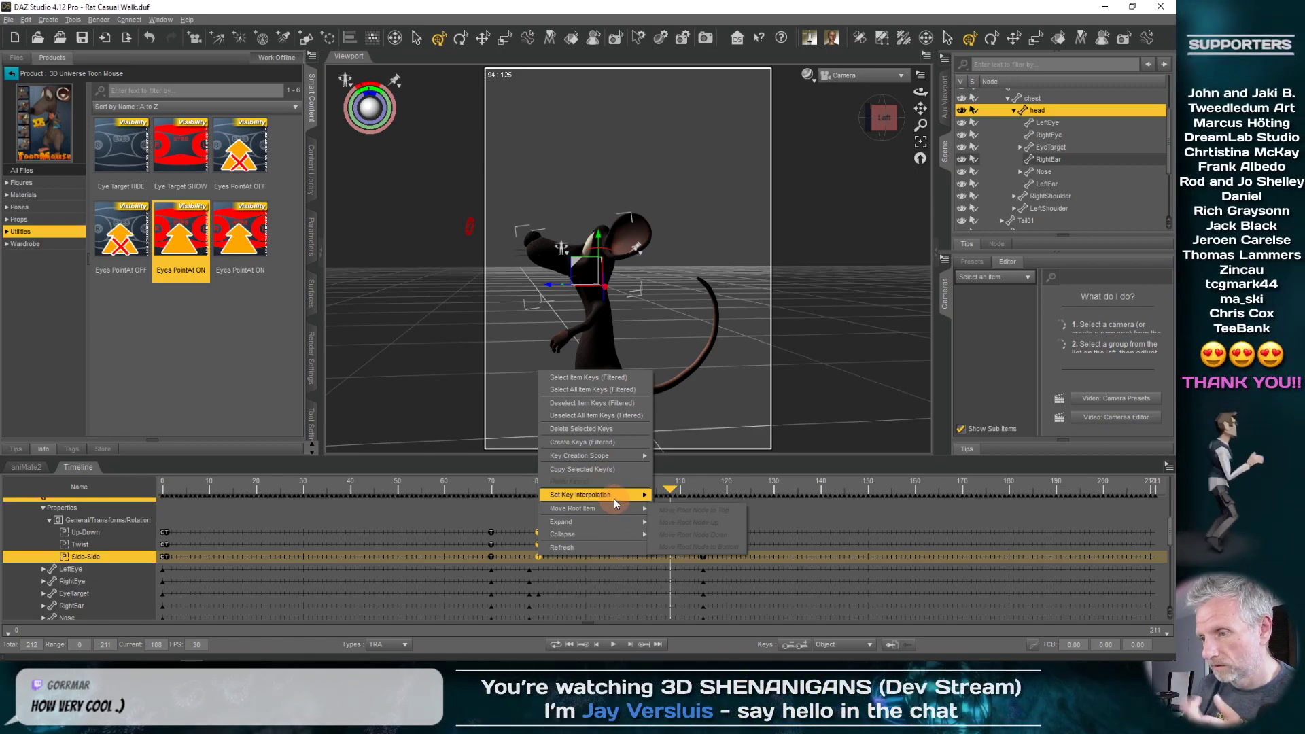
pyautogui.moveTo(614, 498)
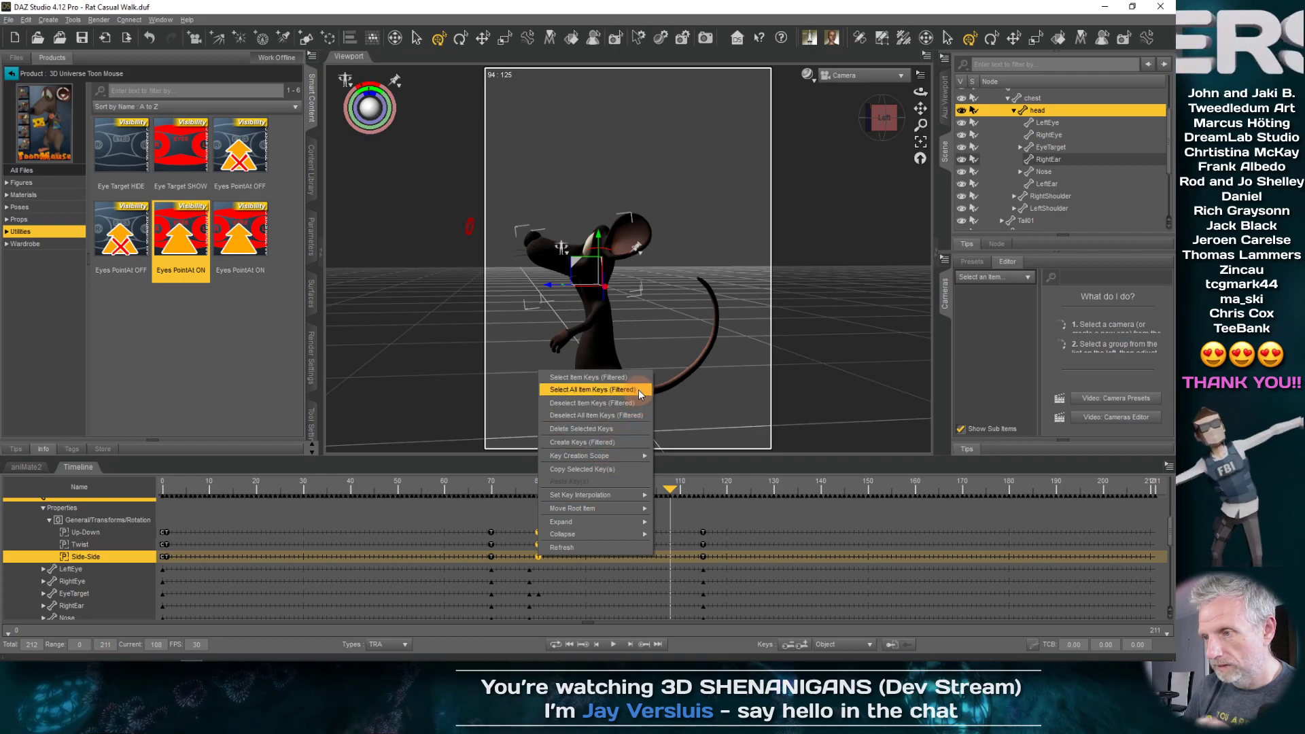
pyautogui.click(614, 469)
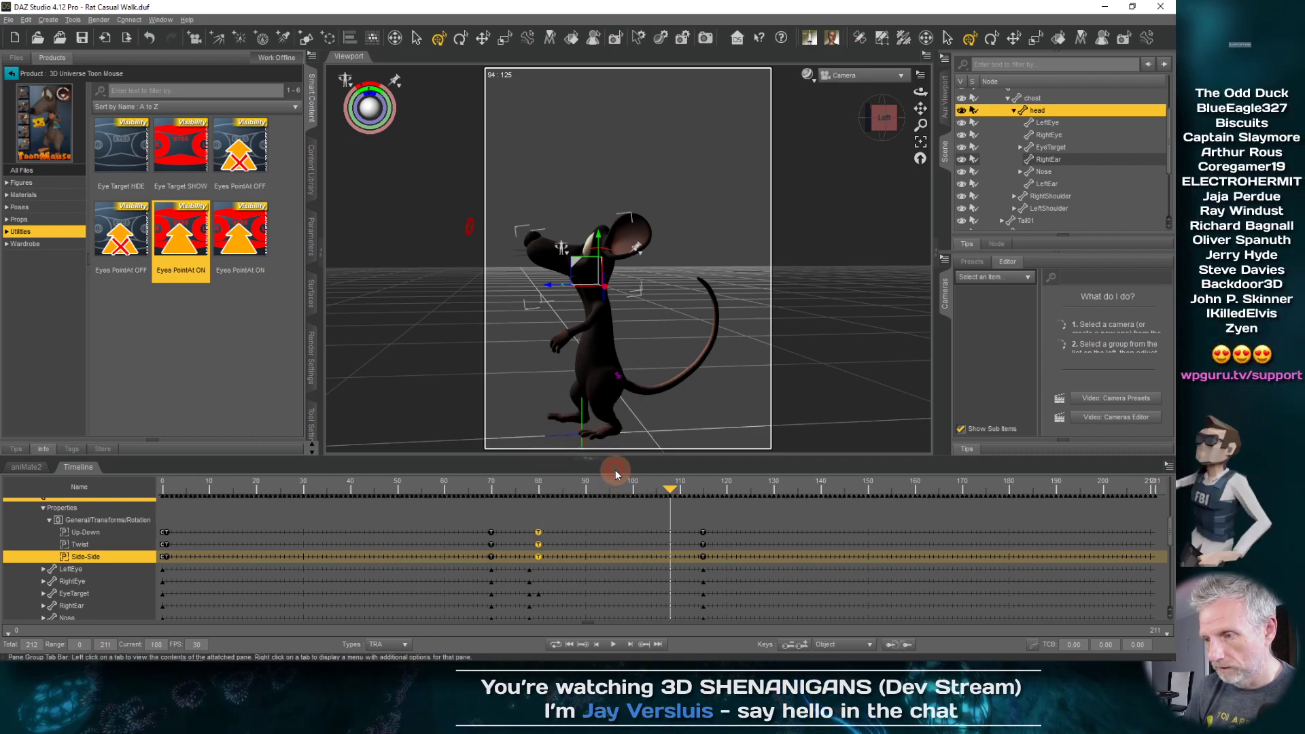
pyautogui.moveTo(668, 492)
pyautogui.mouseDown()
pyautogui.moveTo(647, 492)
pyautogui.moveTo(667, 492)
pyautogui.mouseUp()
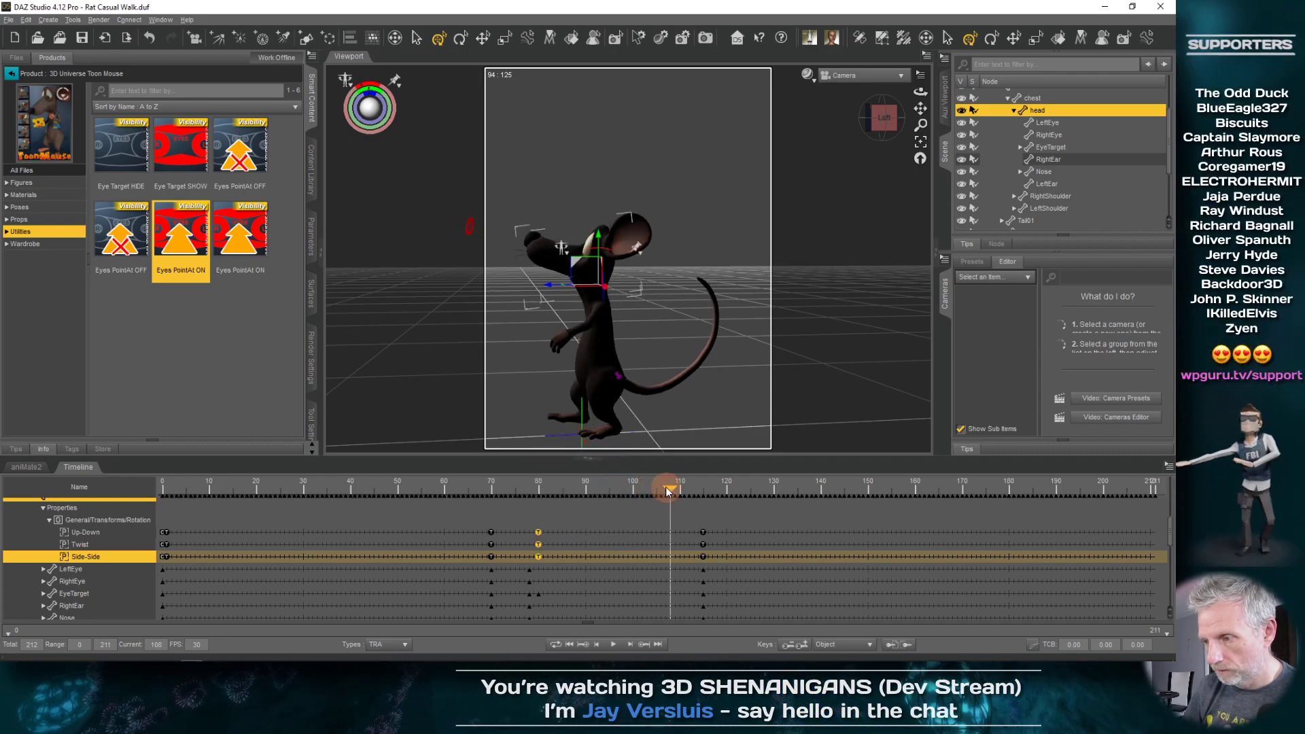
pyautogui.rightClick(670, 531)
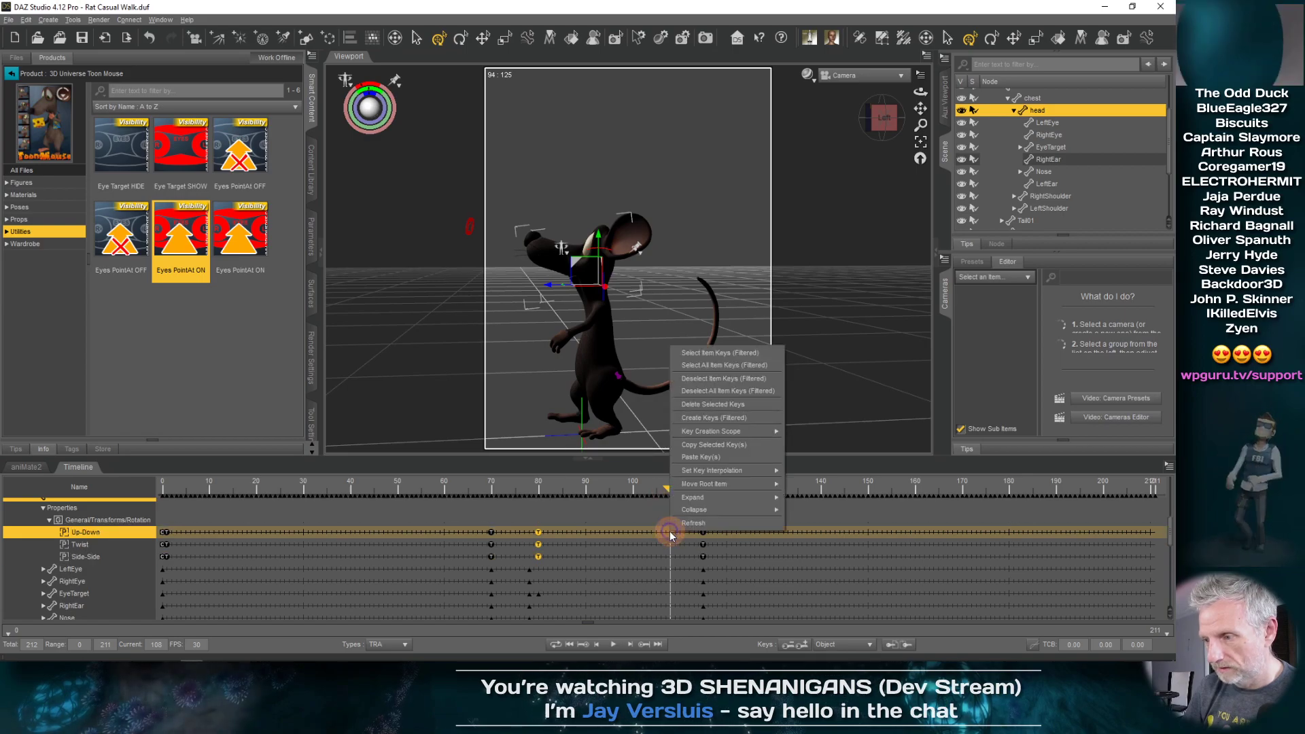
pyautogui.click(762, 456)
# - Scrub through the section between the head keys at frames 80 and 108, comparing the EyeTarget and head keys
pyautogui.moveTo(672, 491); pyautogui.dragTo(519, 500)
pyautogui.moveTo(569, 508); pyautogui.dragTo(611, 515)
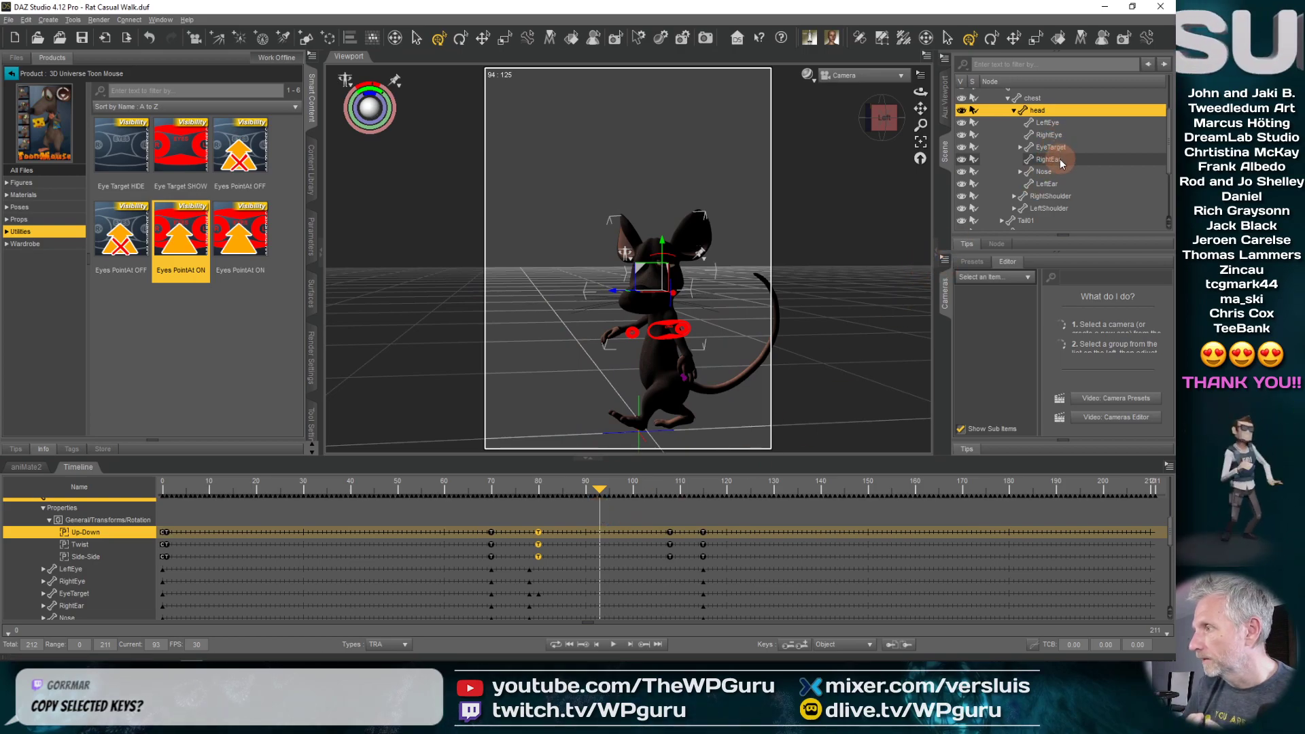
pyautogui.click(1033, 147)
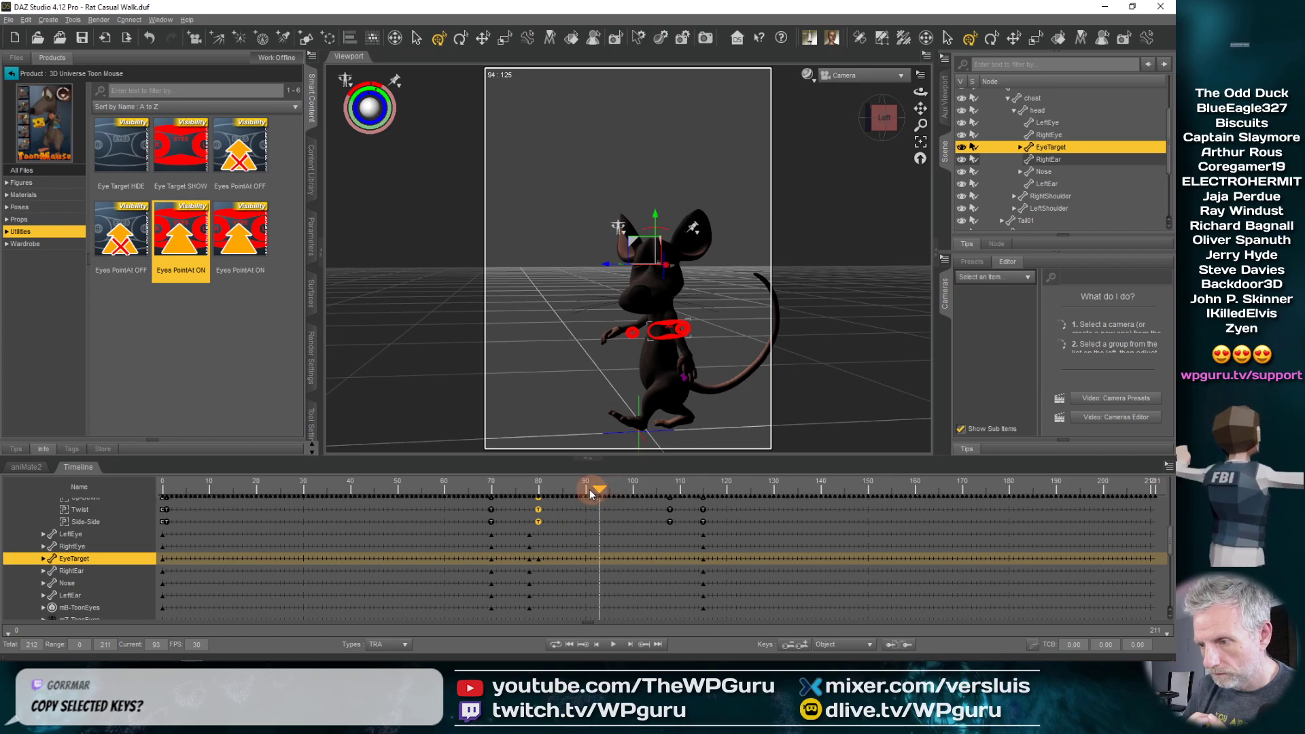
pyautogui.moveTo(589, 494)
pyautogui.mouseDown()
pyautogui.moveTo(534, 496)
pyautogui.moveTo(651, 502)
pyautogui.moveTo(583, 507)
pyautogui.mouseUp()
pyautogui.click(1038, 111)
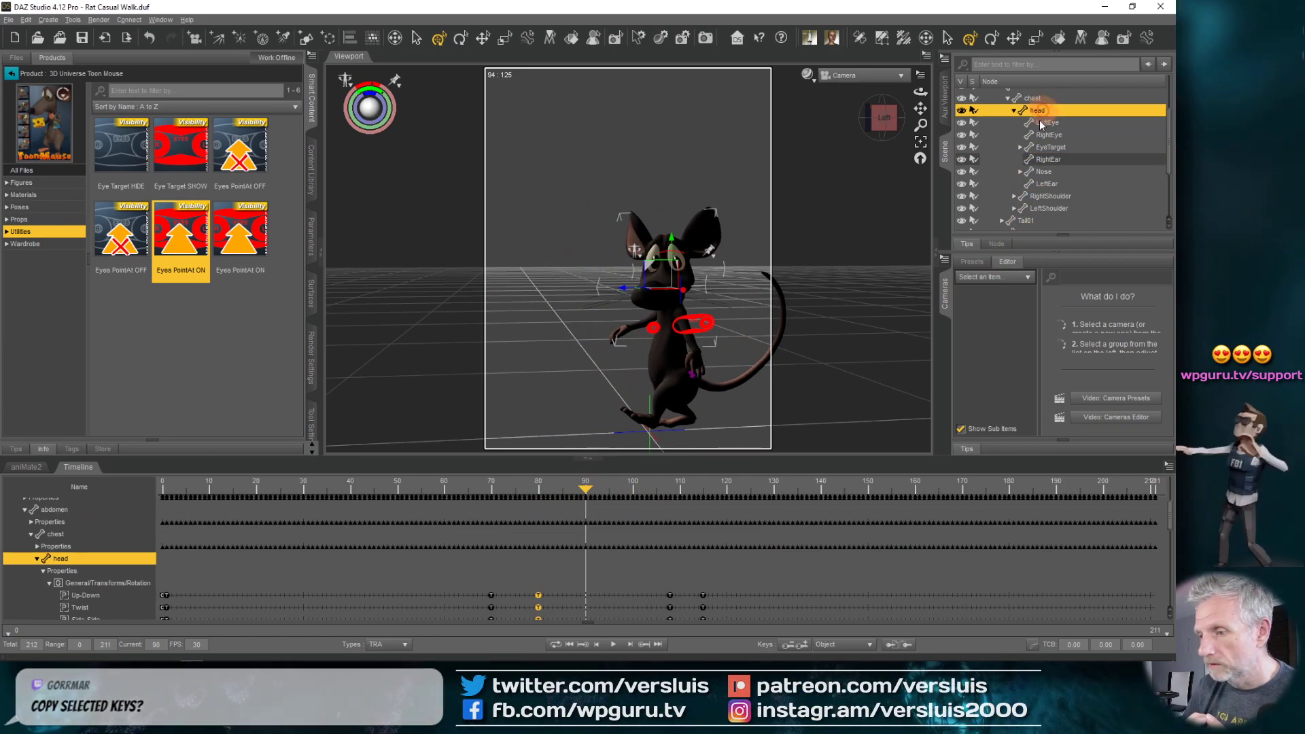
pyautogui.scroll(-2, 604, 540)
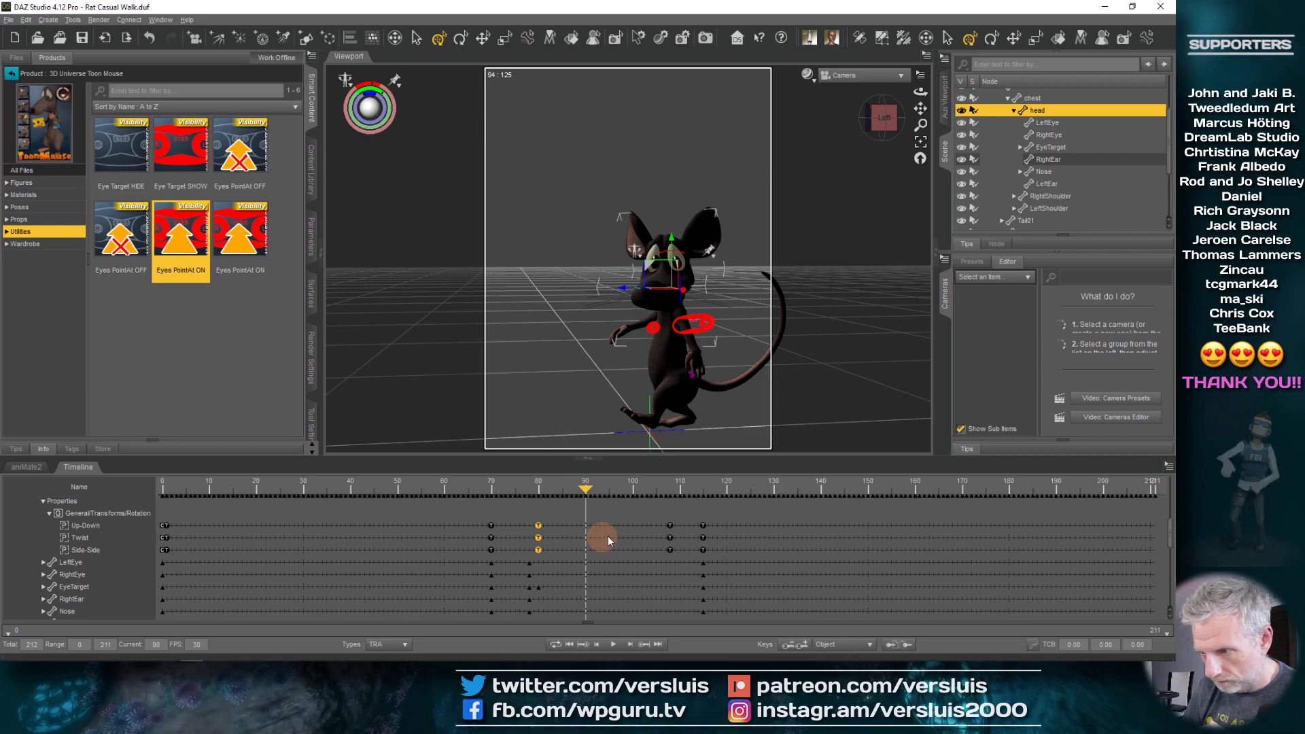
# - Rotate EyeTarget at frame 108 to direct the mouse's eyes toward the camera, keying its rotation there
pyautogui.moveTo(584, 490); pyautogui.dragTo(664, 498)
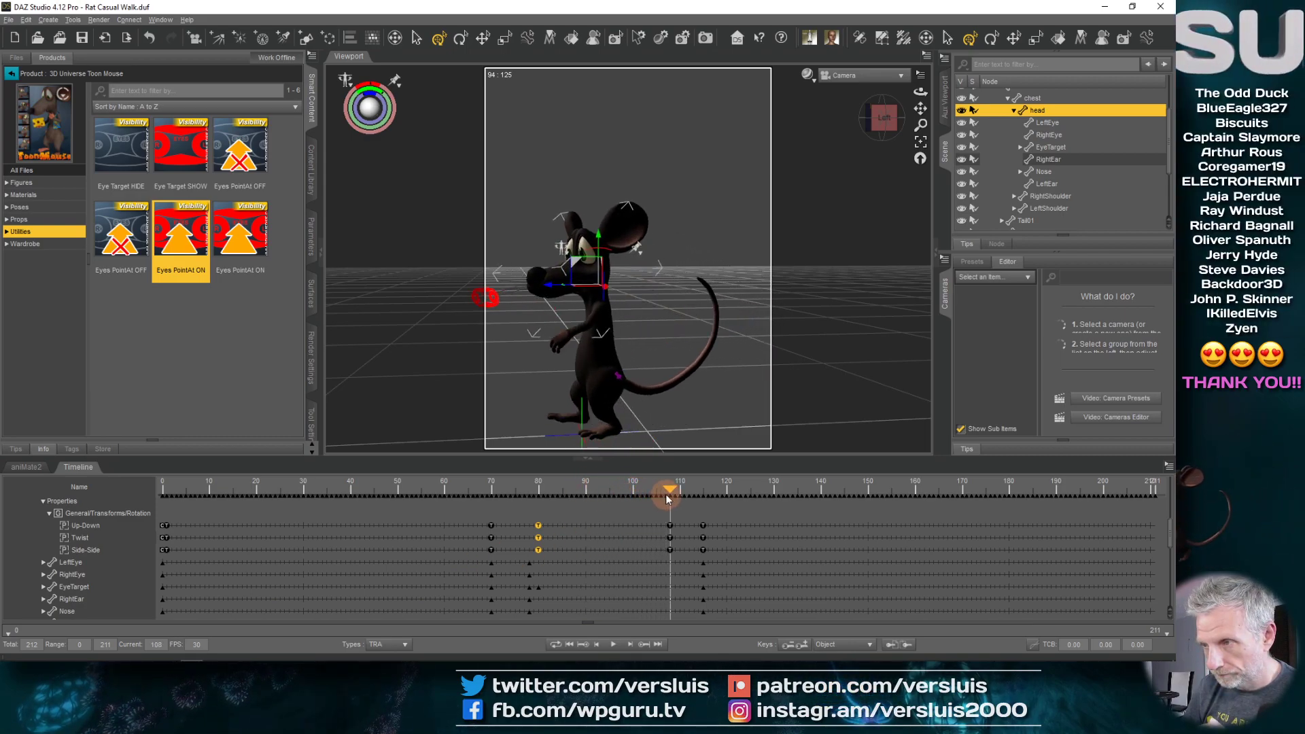
pyautogui.click(1062, 147)
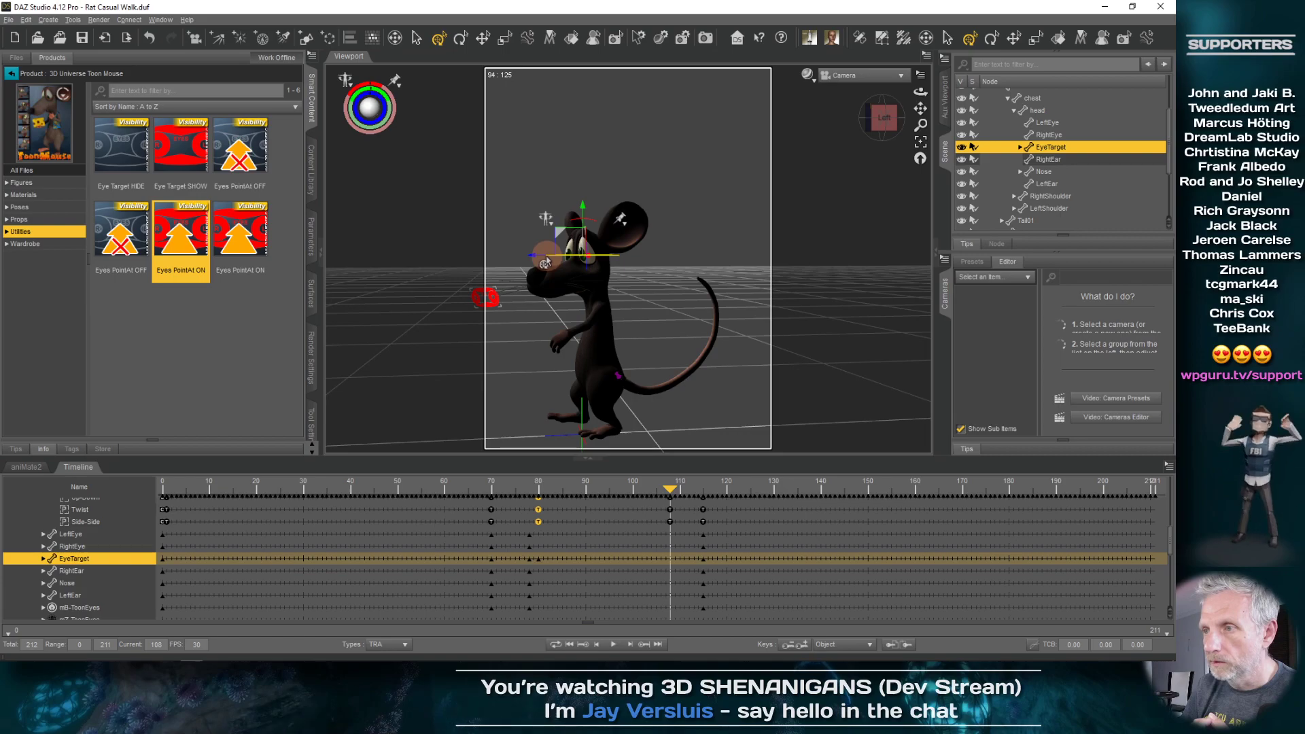
pyautogui.moveTo(530, 264); pyautogui.dragTo(501, 265)
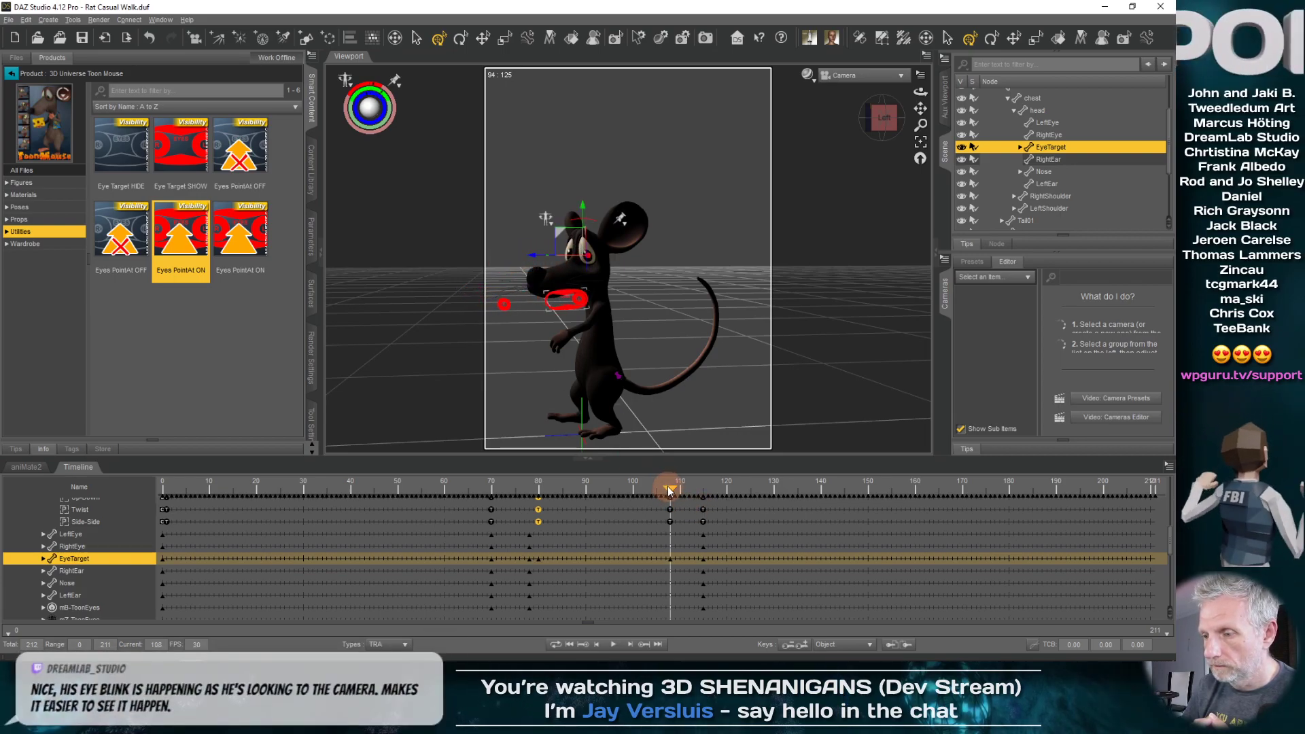
# - Hide EyeTarget and its left and right eye targets in the scene, and return to frame 65
pyautogui.moveTo(669, 491); pyautogui.dragTo(519, 494)
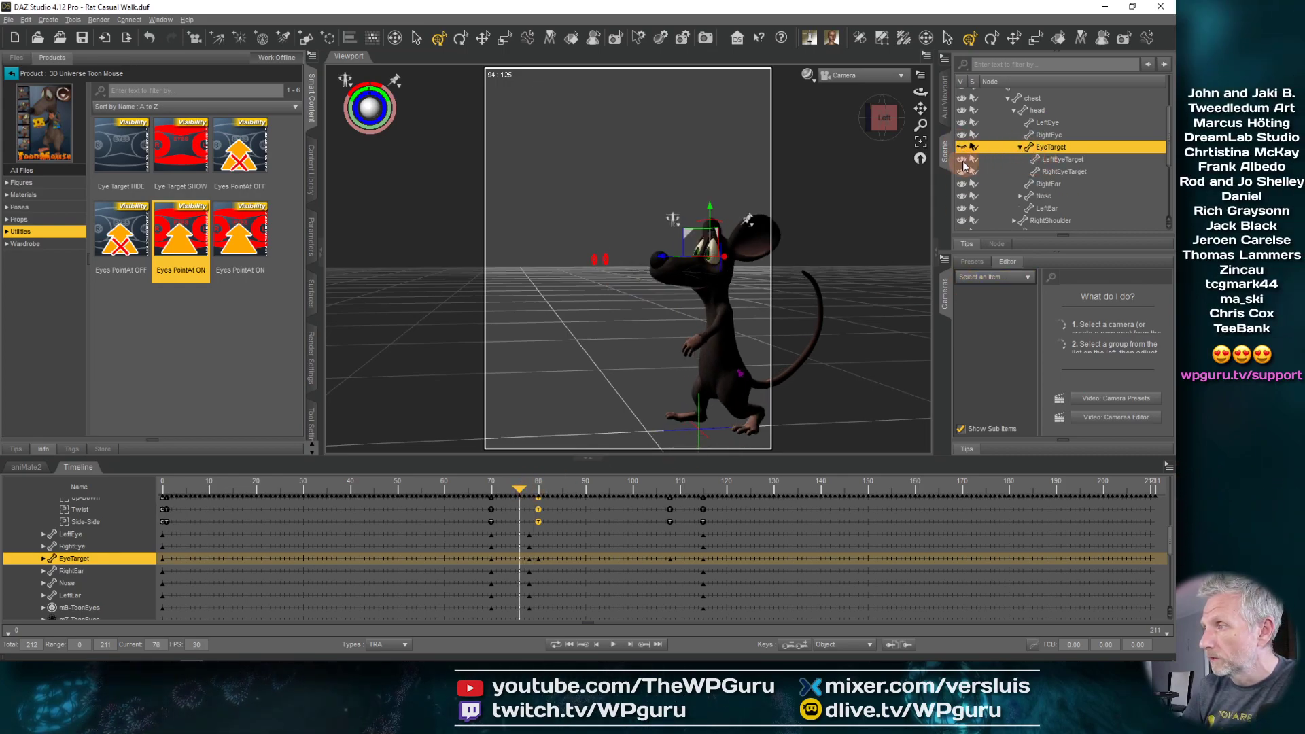
pyautogui.click(1021, 149)
pyautogui.moveTo(489, 496); pyautogui.dragTo(469, 520)
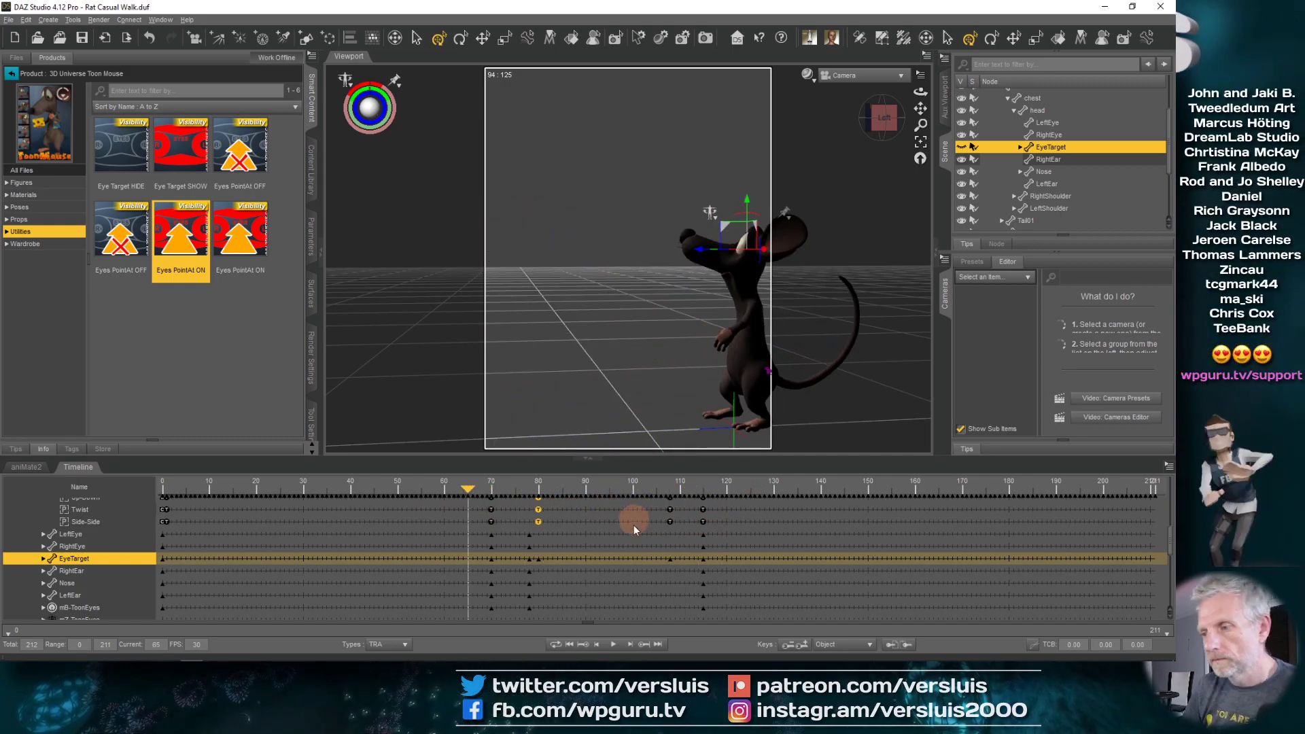
# - Play the walk animation repeatedly from different start frames to check the look toward the camera
pyautogui.click(615, 645)
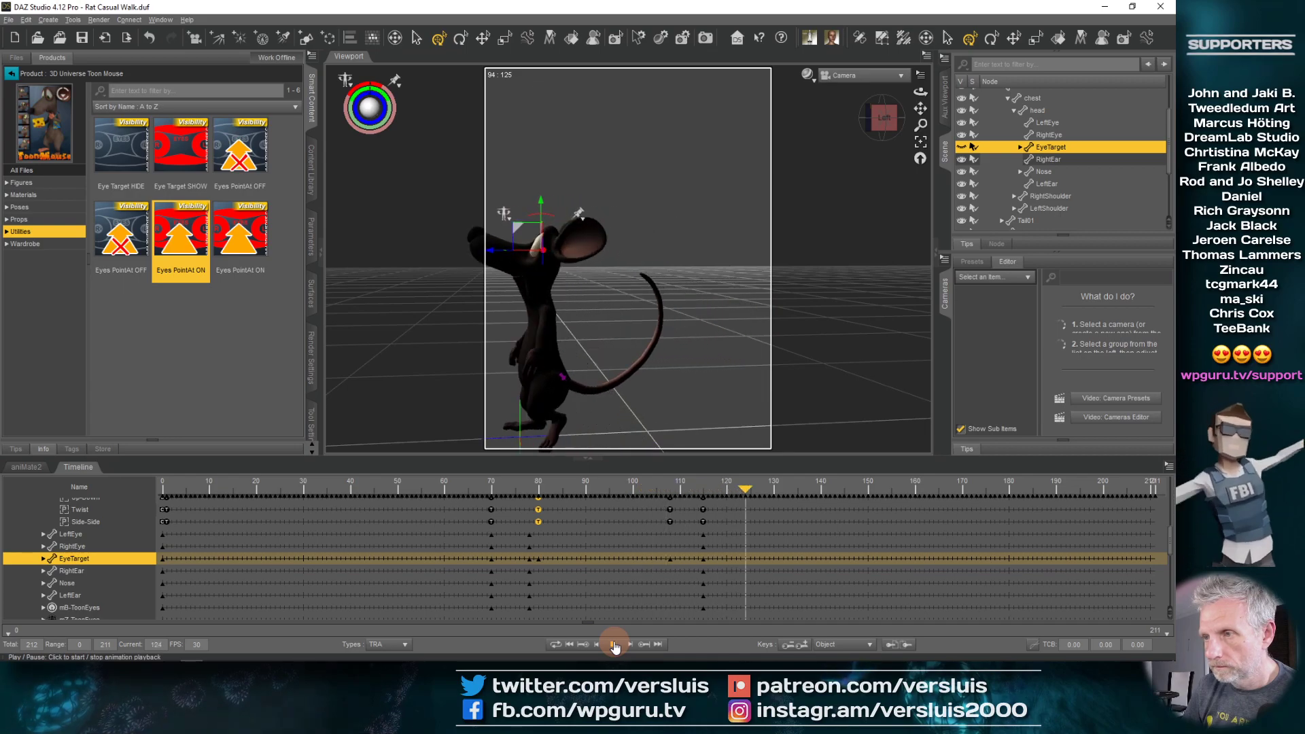
pyautogui.click(605, 489)
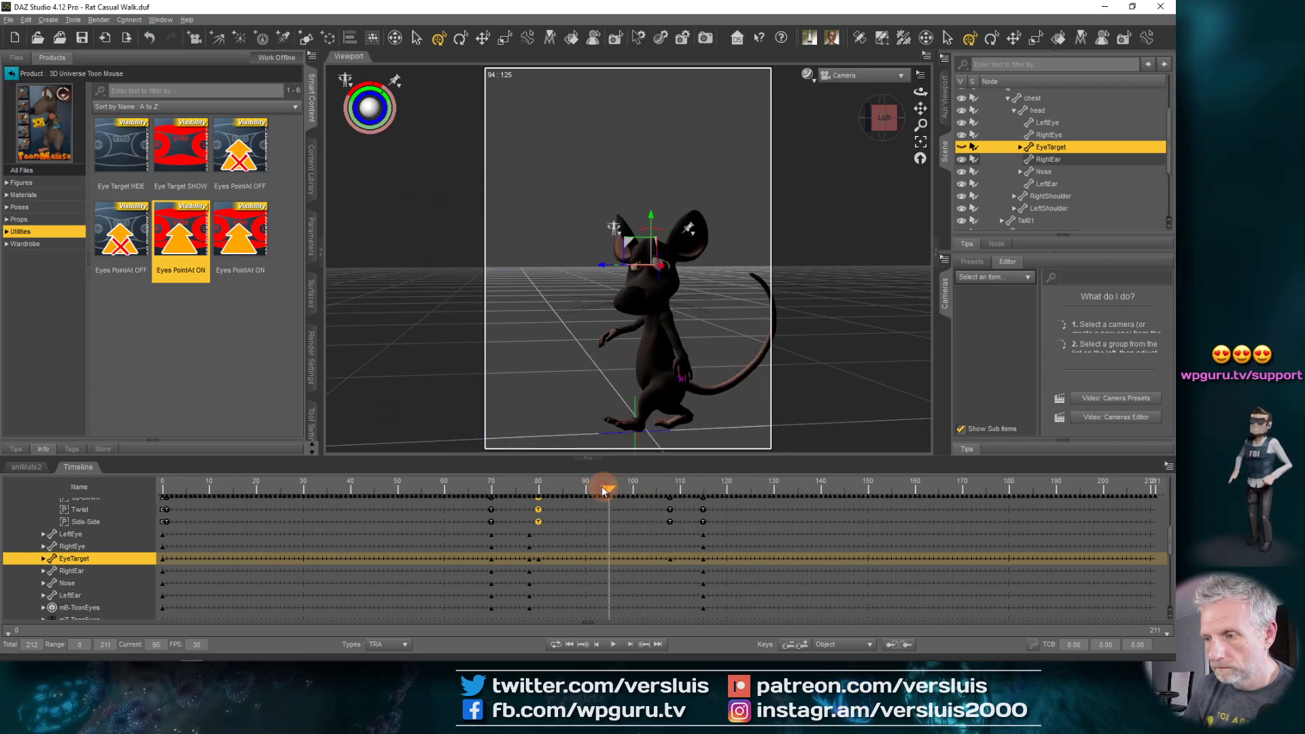
pyautogui.moveTo(606, 489); pyautogui.dragTo(478, 498)
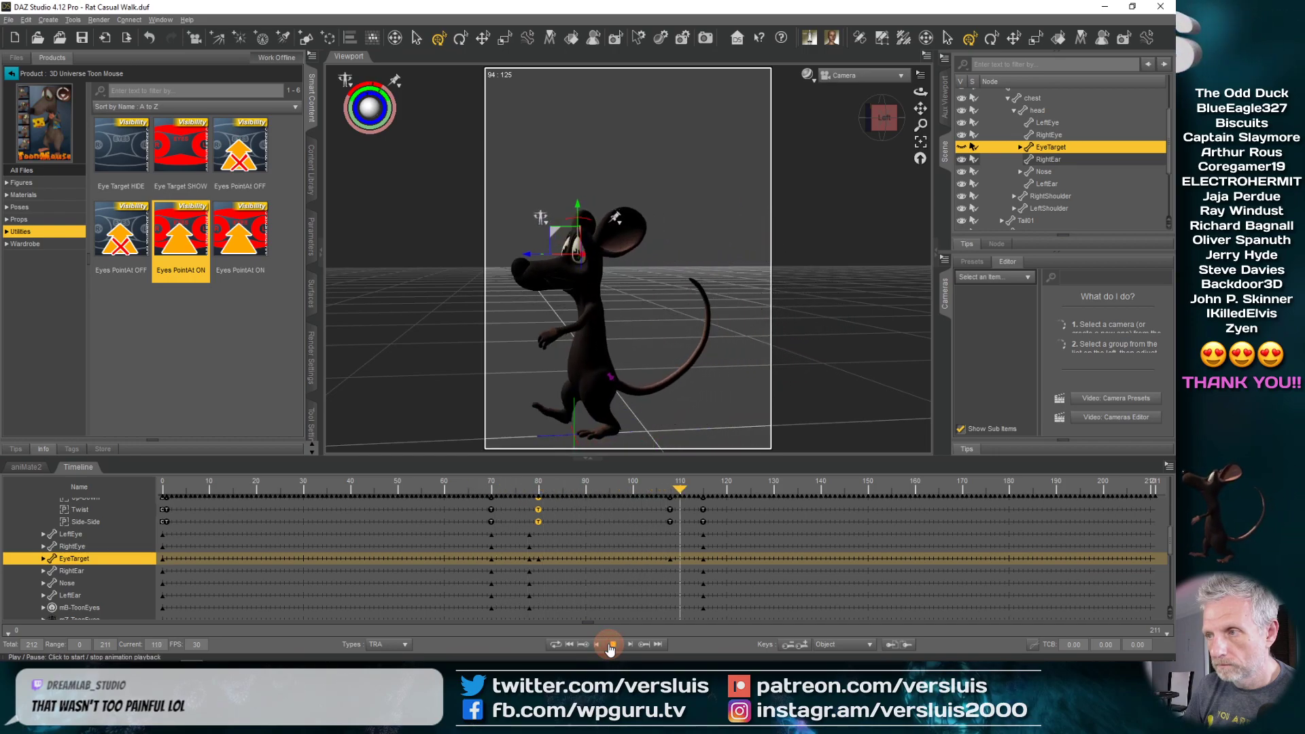
pyautogui.click(611, 644)
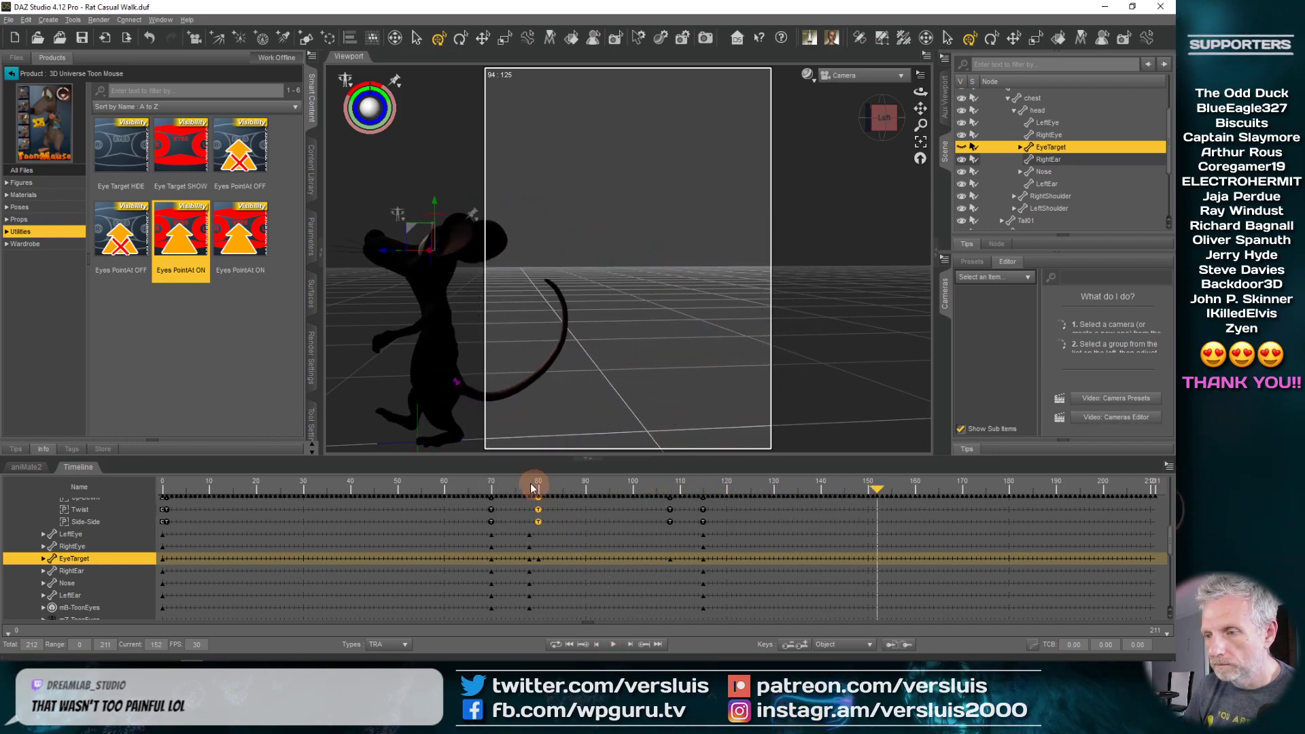
pyautogui.moveTo(532, 488); pyautogui.dragTo(275, 489)
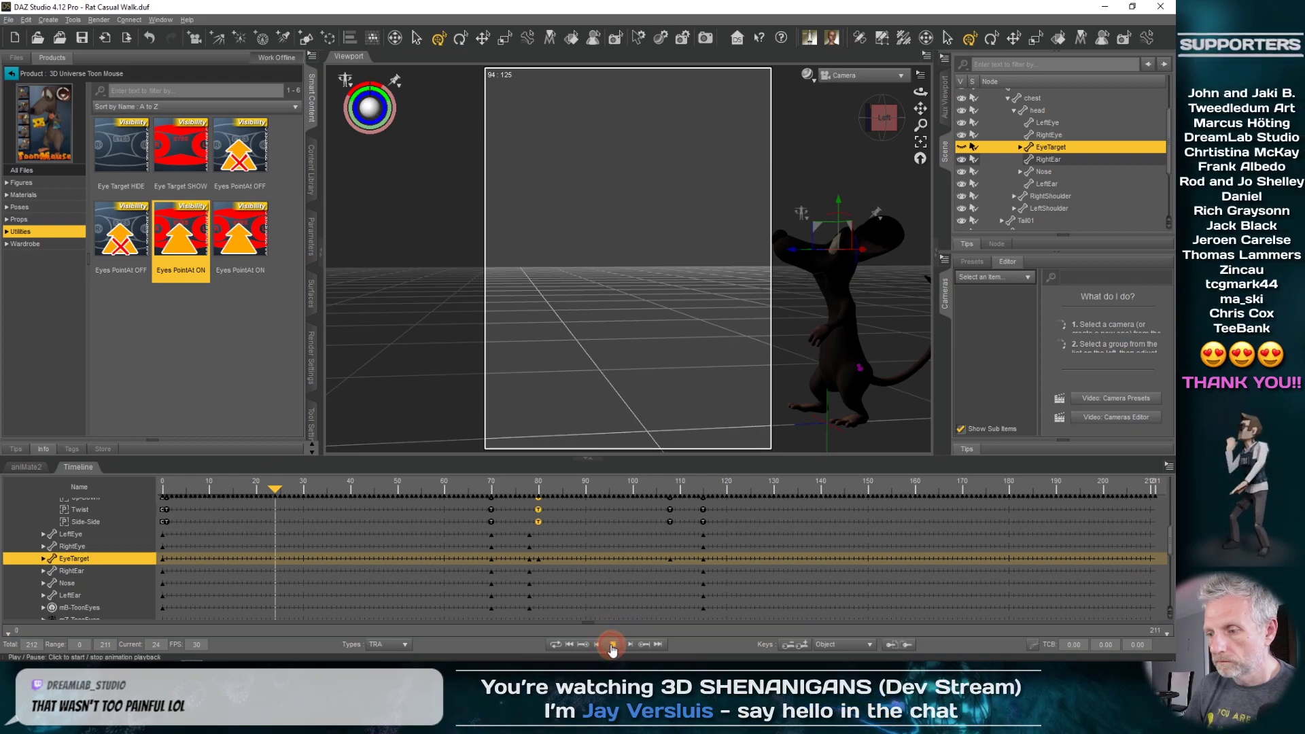
pyautogui.click(612, 644)
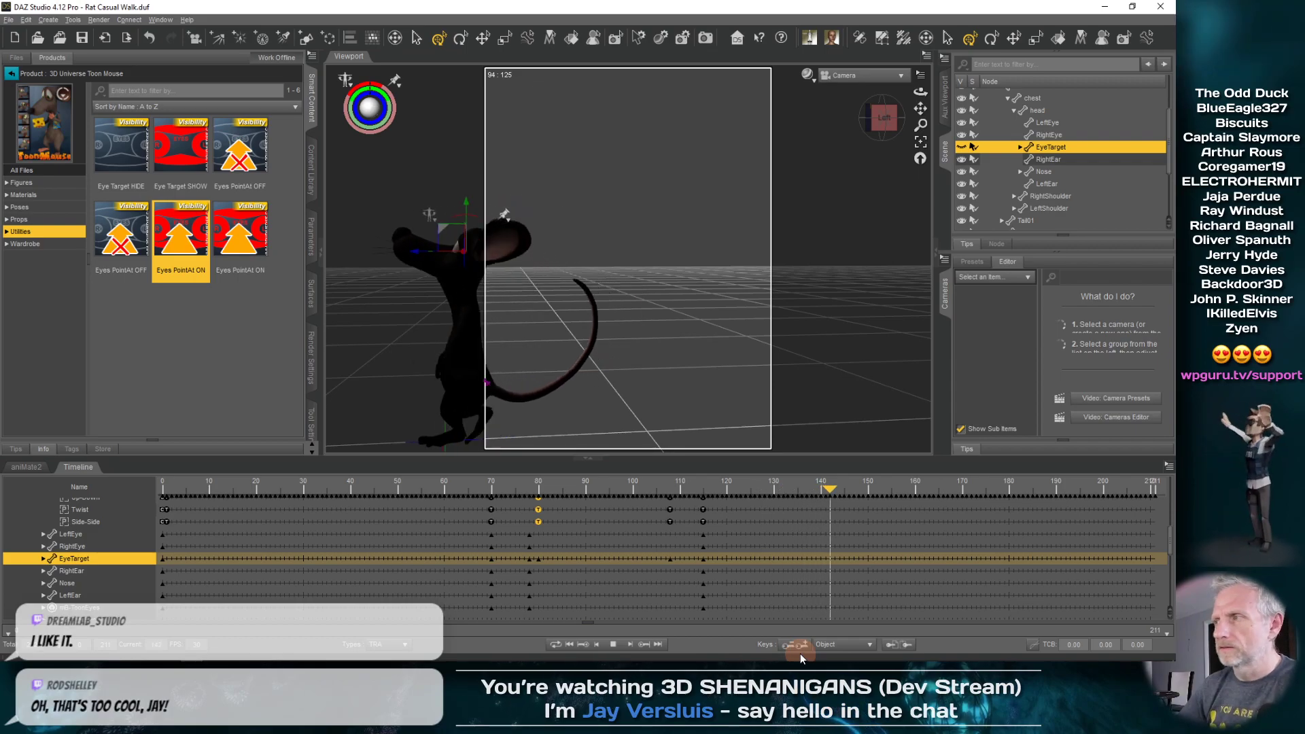
# - Select the Plane in the scene hierarchy and switch to the Node Selection tool while the animation plays
pyautogui.click(1099, 184)
pyautogui.scroll(3, 1098, 185)
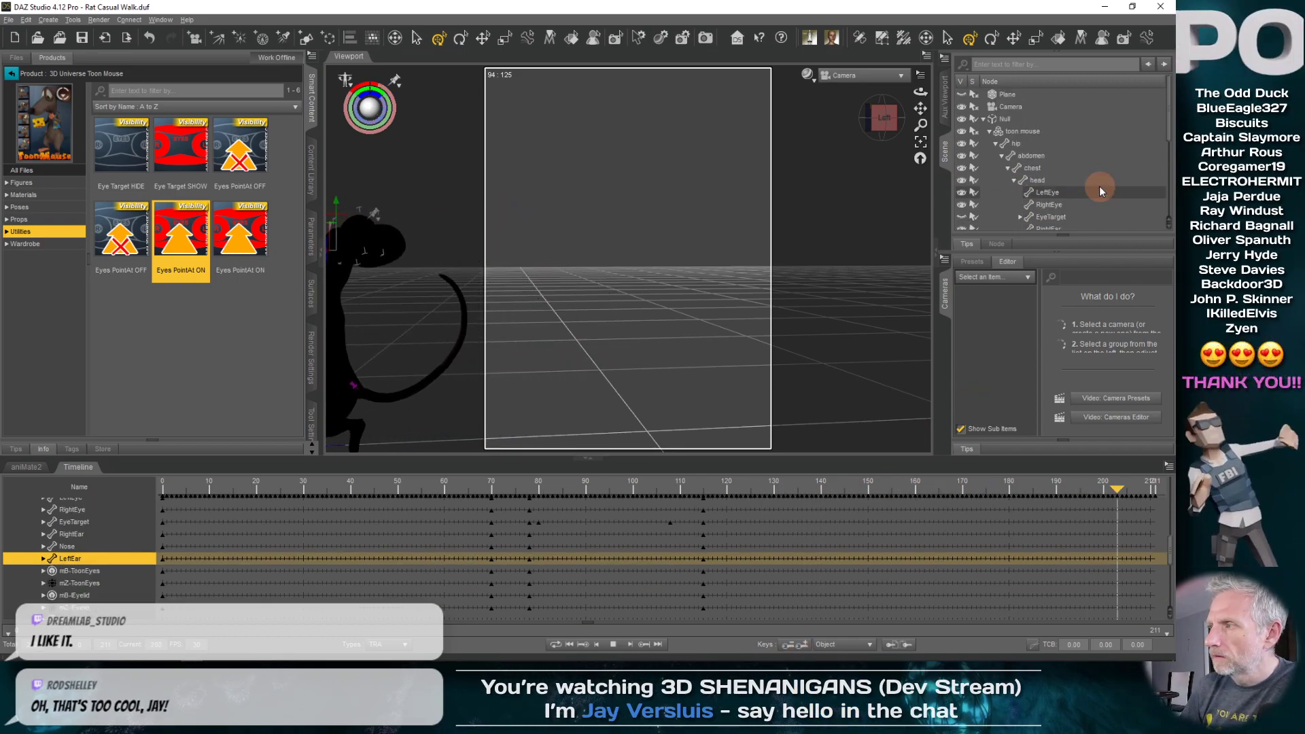
pyautogui.click(1023, 94)
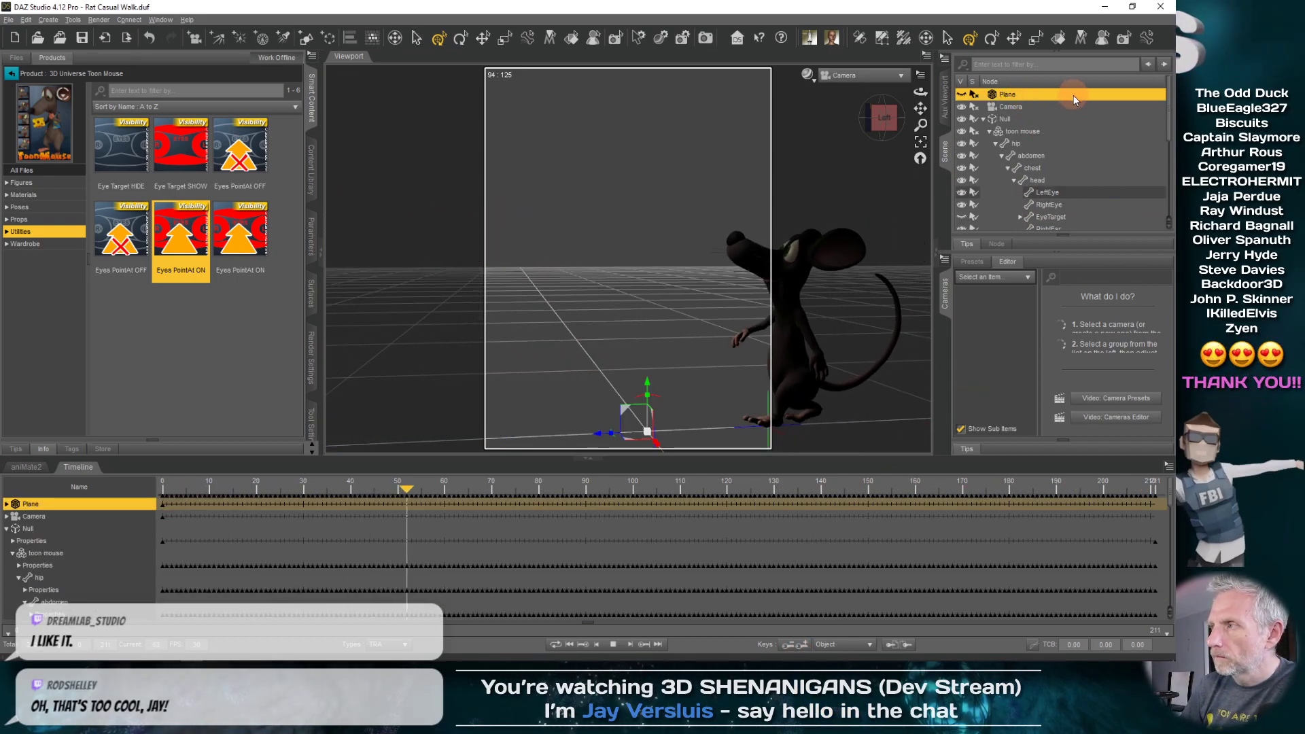
pyautogui.click(415, 37)
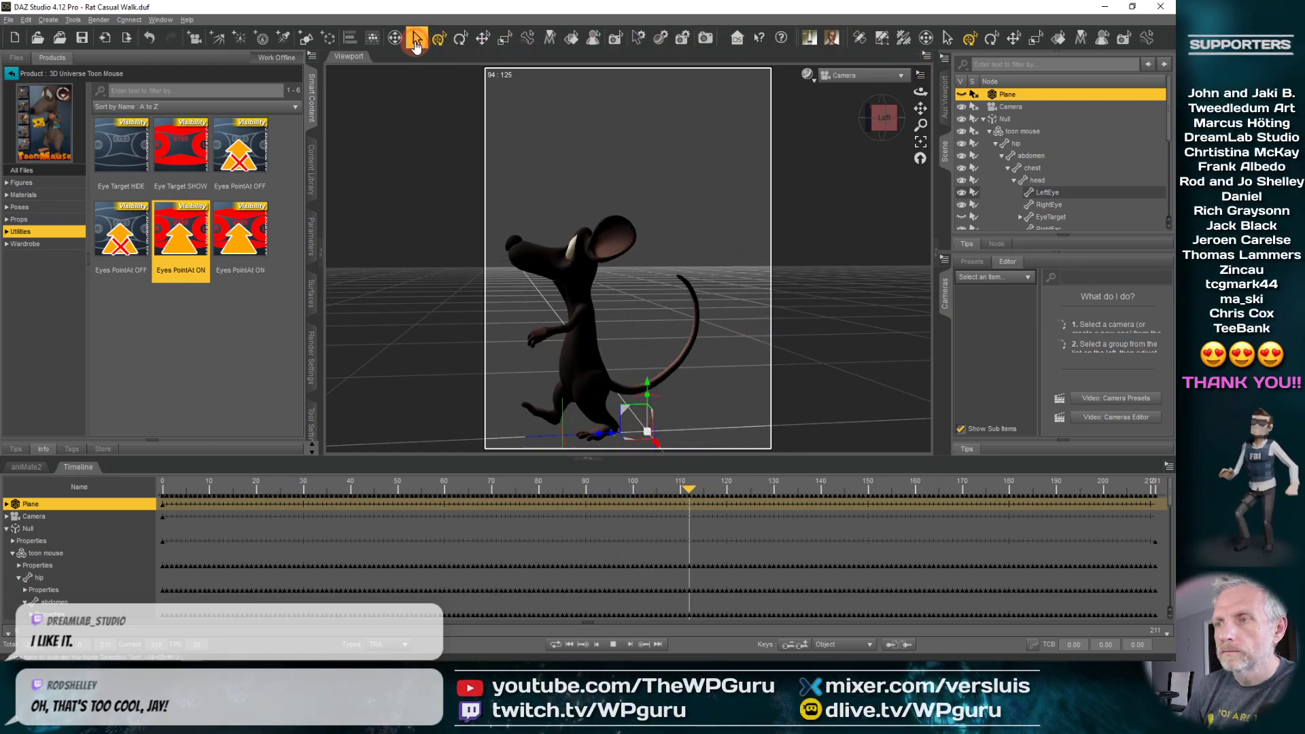